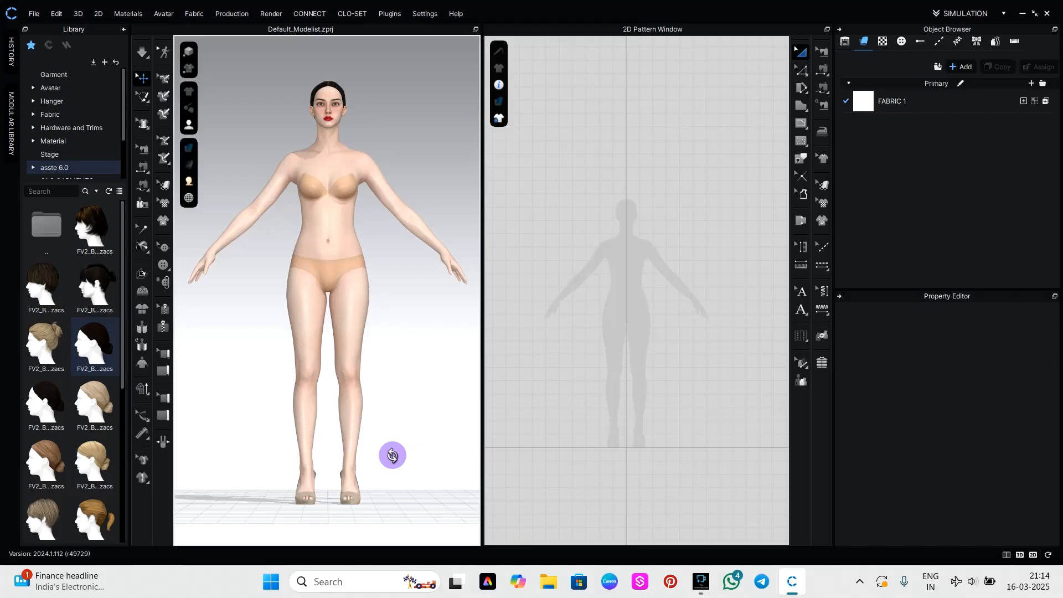
pyautogui.moveTo(394, 454)
pyautogui.mouseDown(button='right')
pyautogui.moveTo(372, 468)
pyautogui.moveTo(292, 474)
pyautogui.moveTo(392, 460)
pyautogui.mouseUp(button='right')
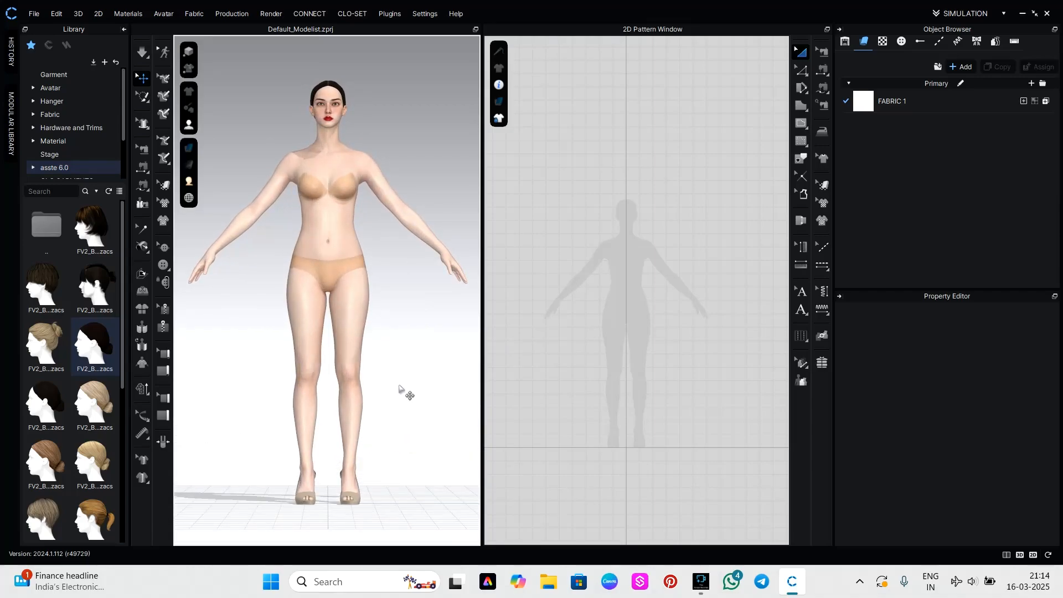
pyautogui.scroll(2, 403, 392)
pyautogui.moveTo(405, 391); pyautogui.dragTo(406, 395, button='middle')
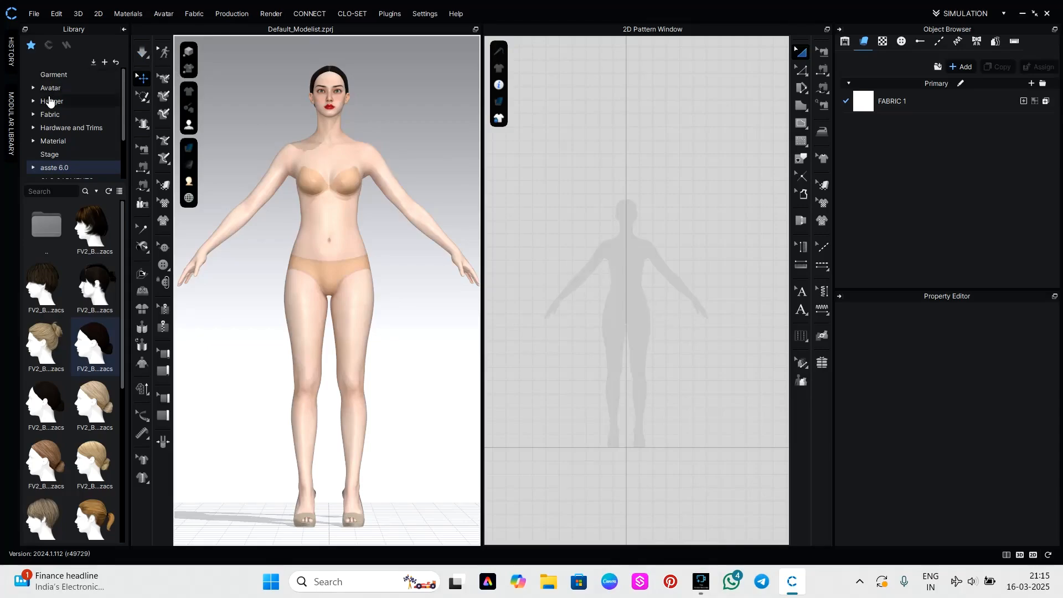
# Browse the saved garments in the library's clo project folder and preview the lac project 22 outfit.
pyautogui.scroll(-2, 66, 152)
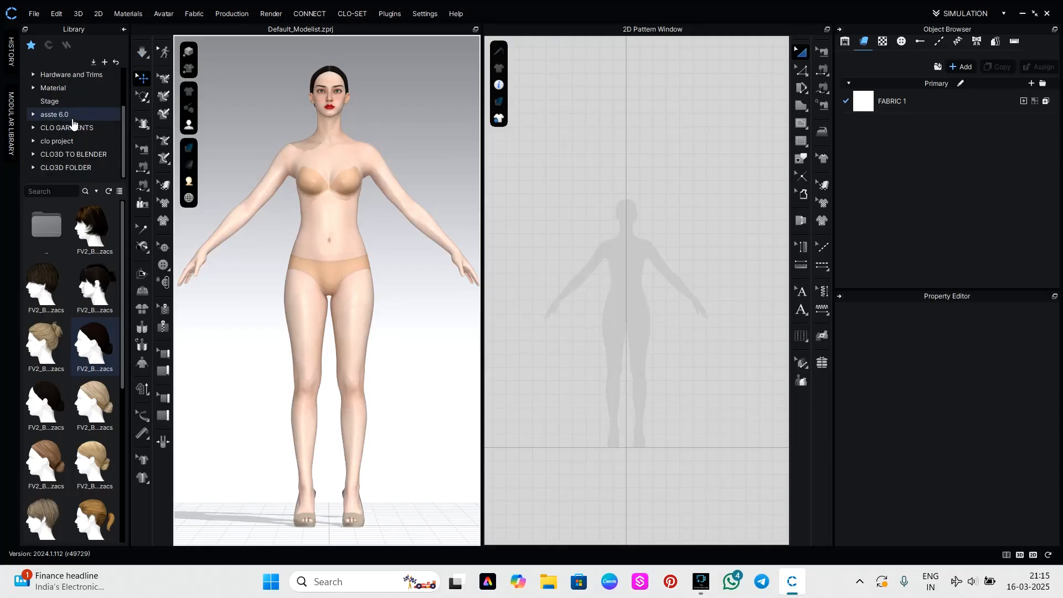
pyautogui.click(77, 143)
pyautogui.scroll(-5, 82, 437)
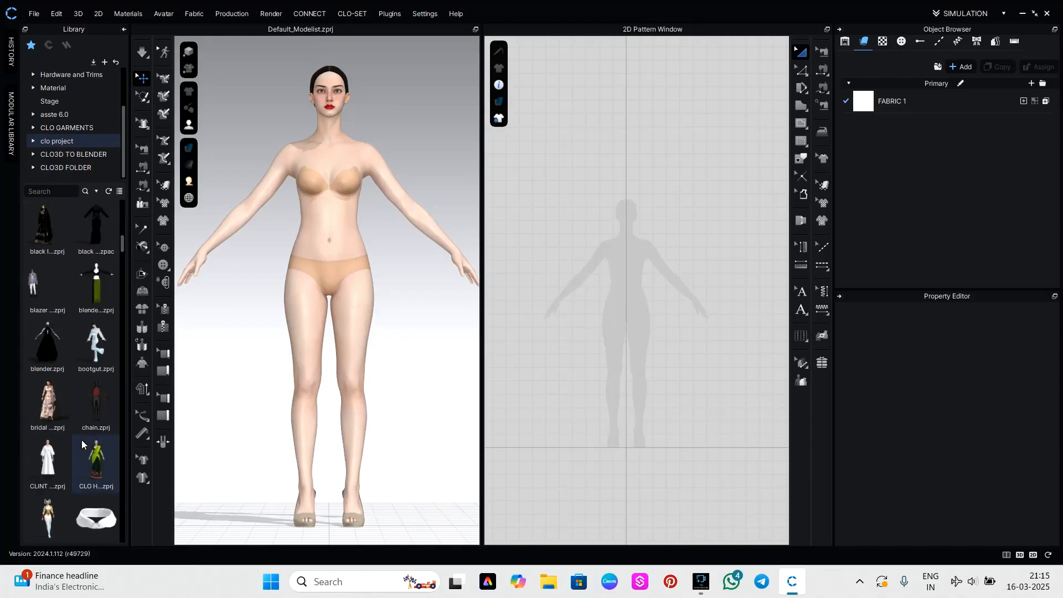
pyautogui.scroll(-3, 91, 341)
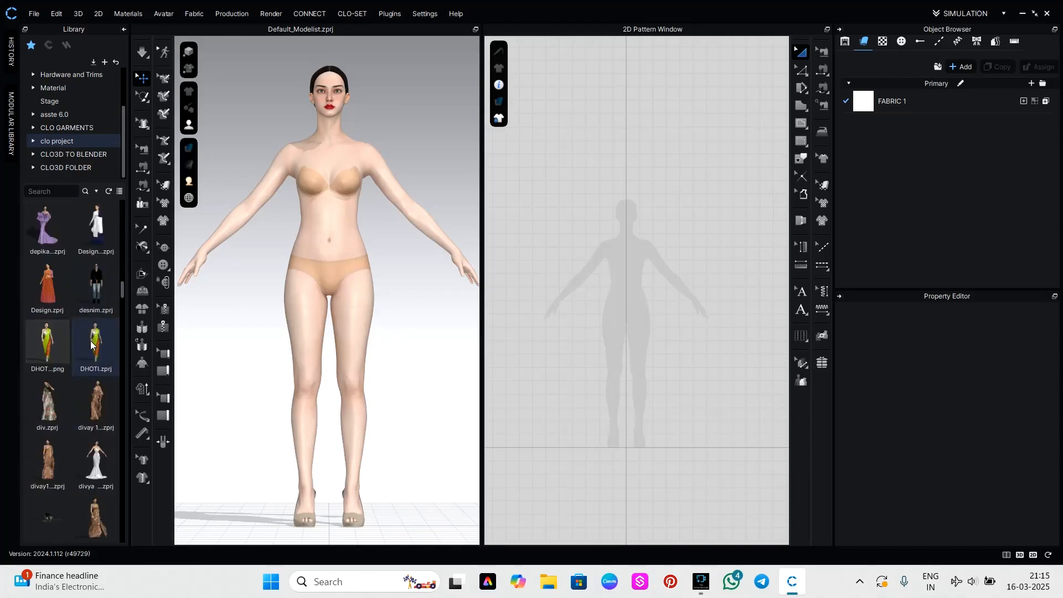
pyautogui.scroll(-5, 76, 363)
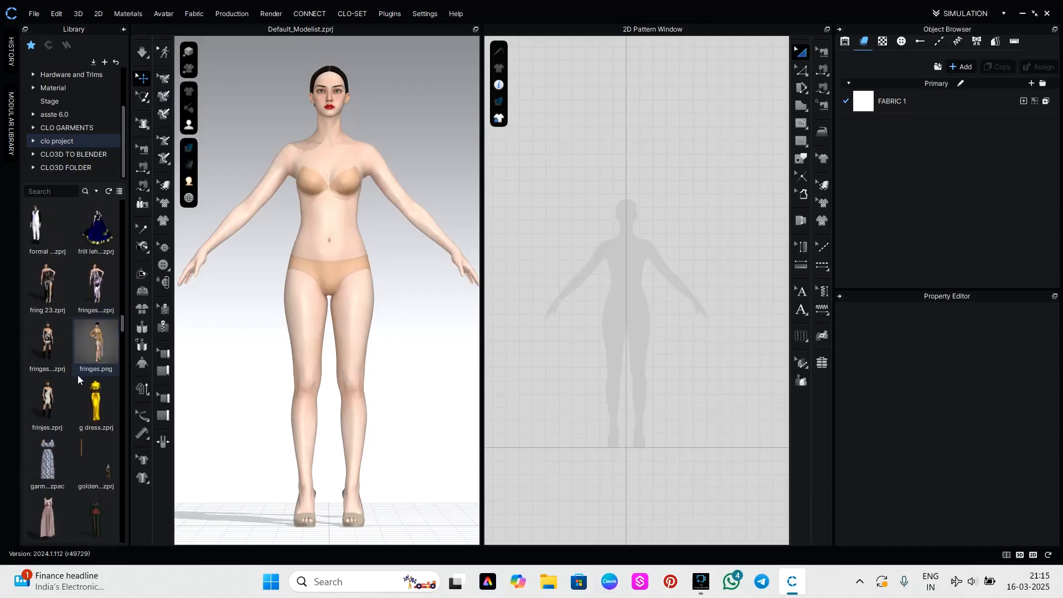
pyautogui.scroll(-3, 81, 418)
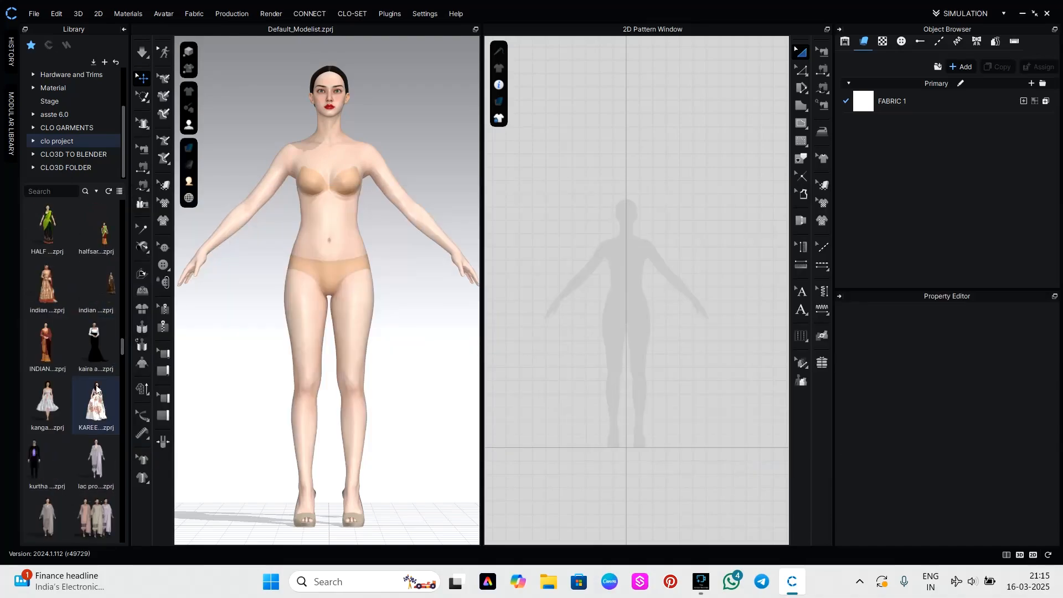
pyautogui.scroll(-3, 94, 384)
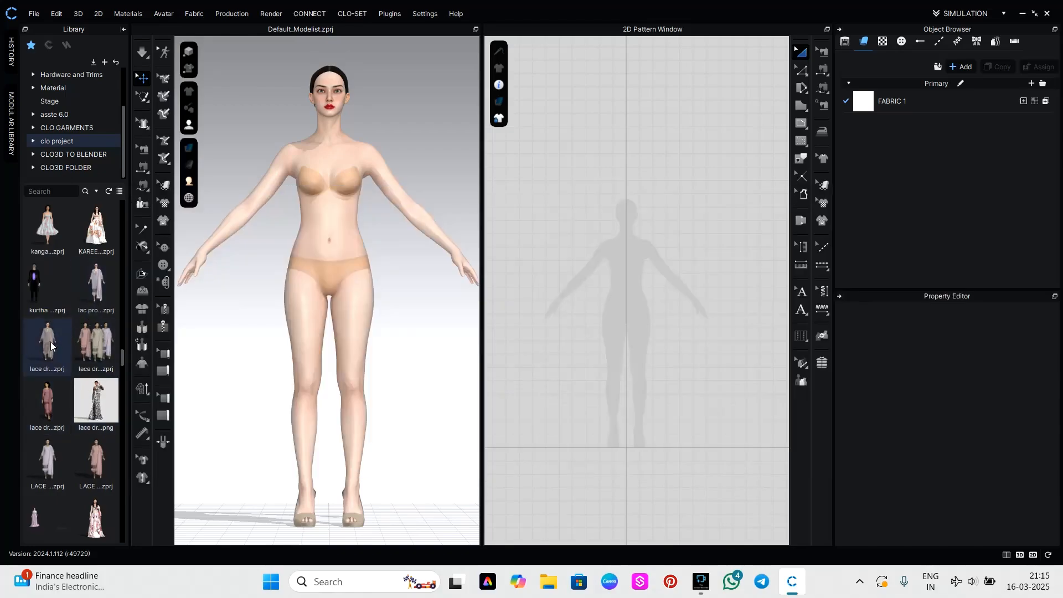
pyautogui.moveTo(45, 346)
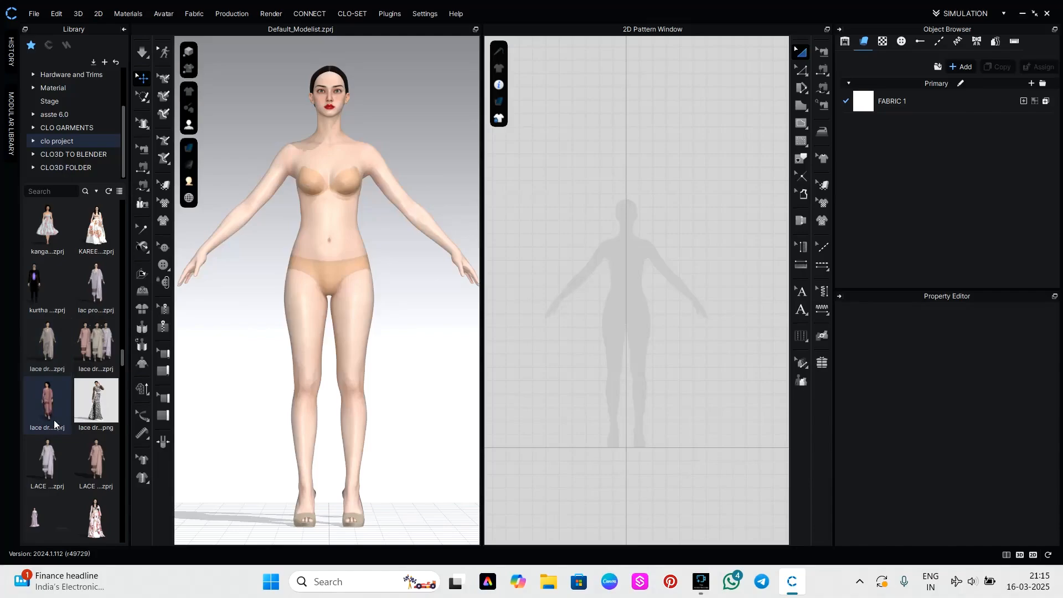
pyautogui.scroll(-3, 81, 441)
pyautogui.scroll(-5, 70, 446)
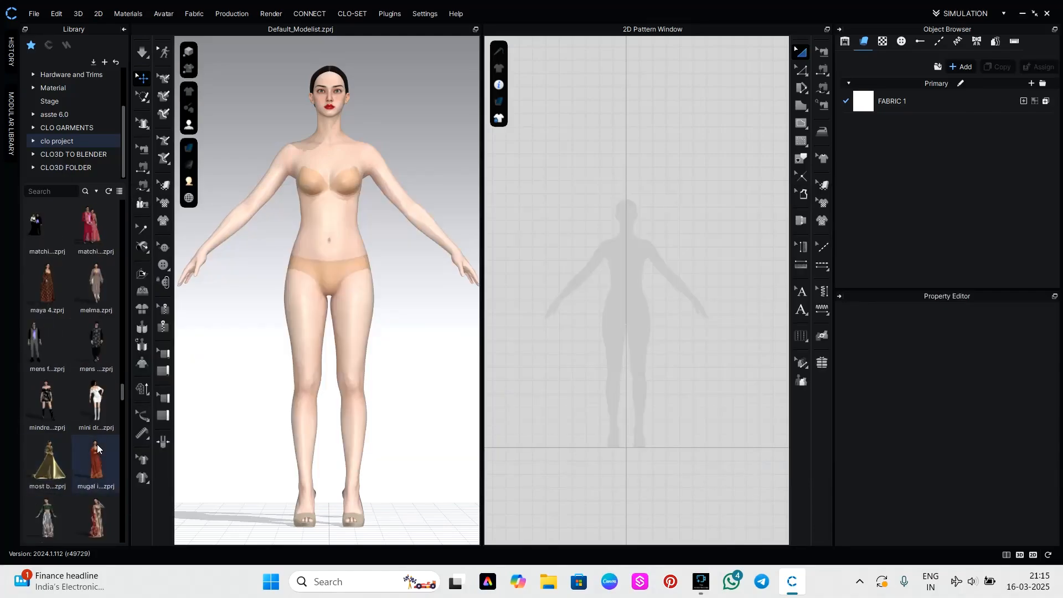
pyautogui.moveTo(98, 486)
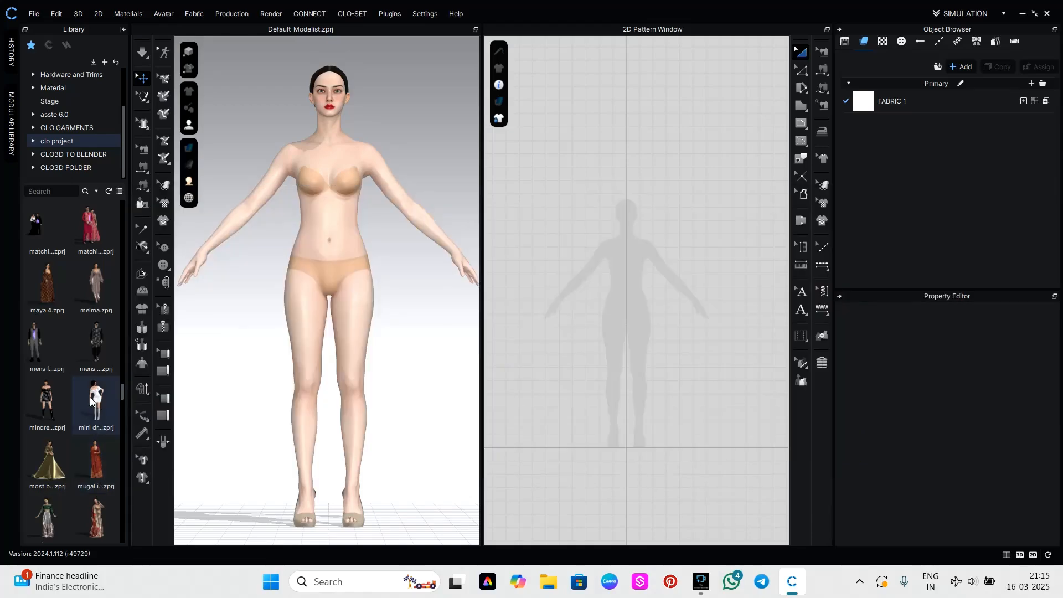
pyautogui.scroll(-2, 656, 286)
# Begin a half-bodice polygon over the avatar silhouette with a shoulder line about 2.98 in long and a curved armhole about 7.09 in long.
pyautogui.scroll(2, 656, 286)
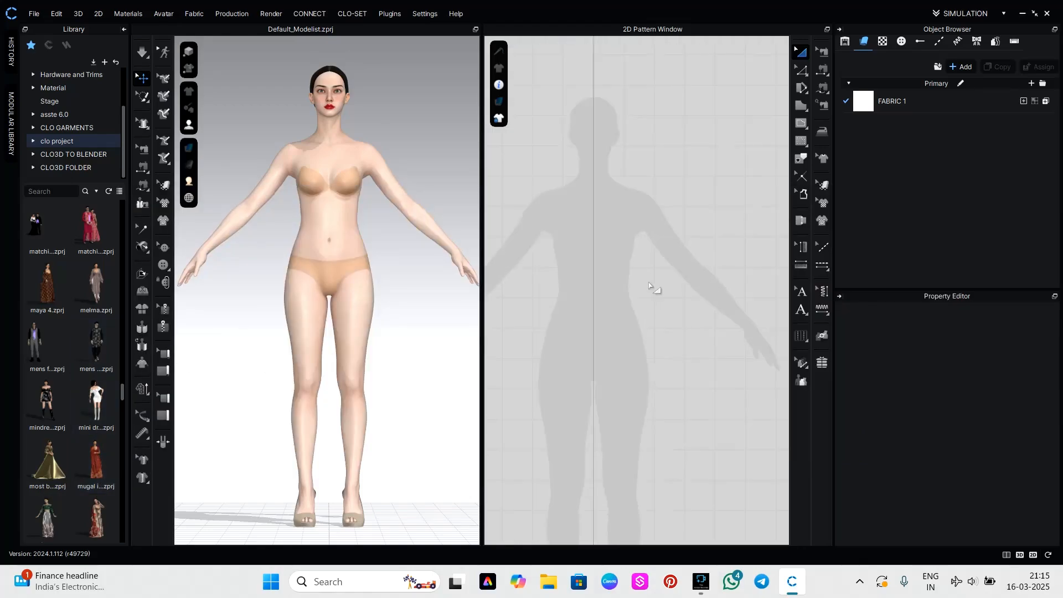
pyautogui.moveTo(572, 287); pyautogui.dragTo(603, 304, button='middle')
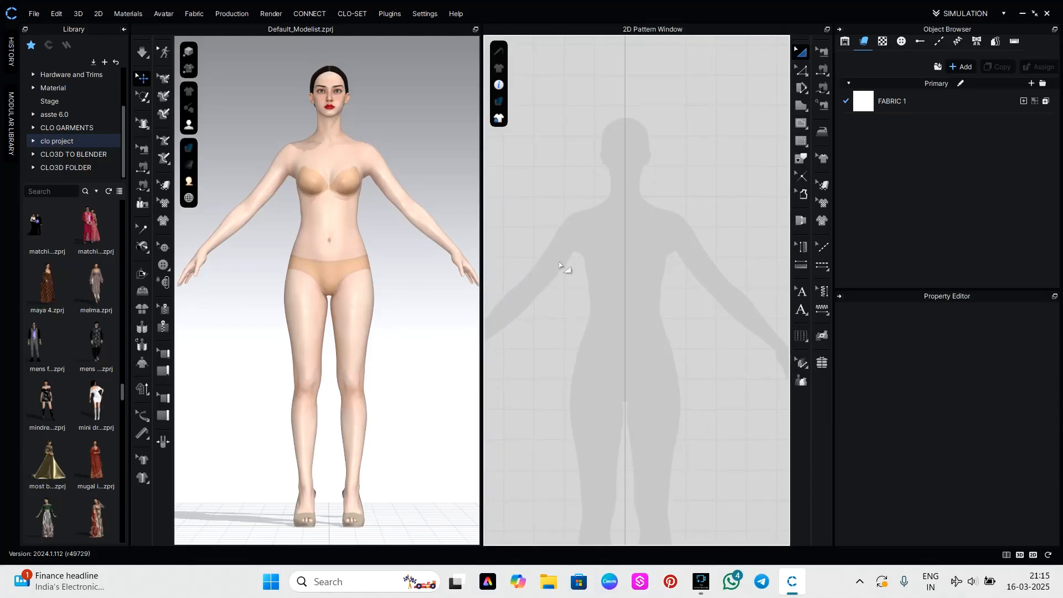
pyautogui.scroll(-1, 652, 293)
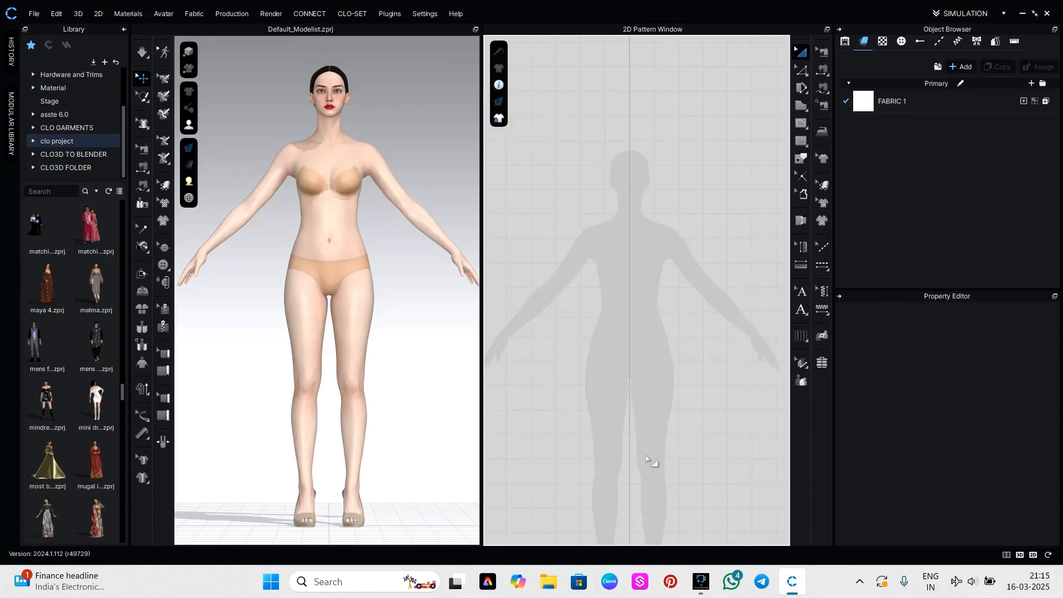
pyautogui.press('s')
pyautogui.scroll(4, 650, 206)
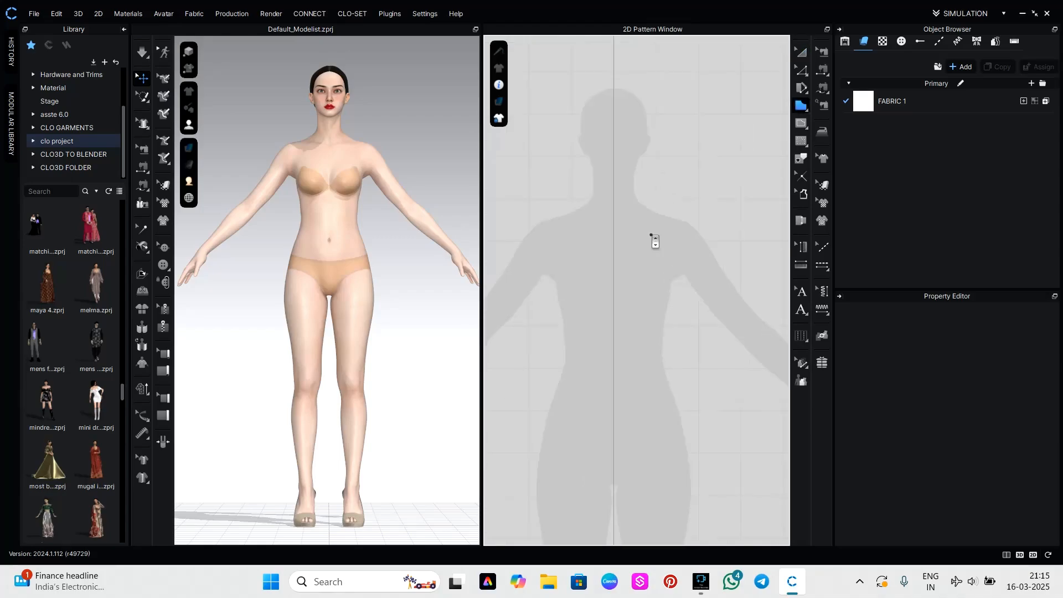
pyautogui.click(645, 194)
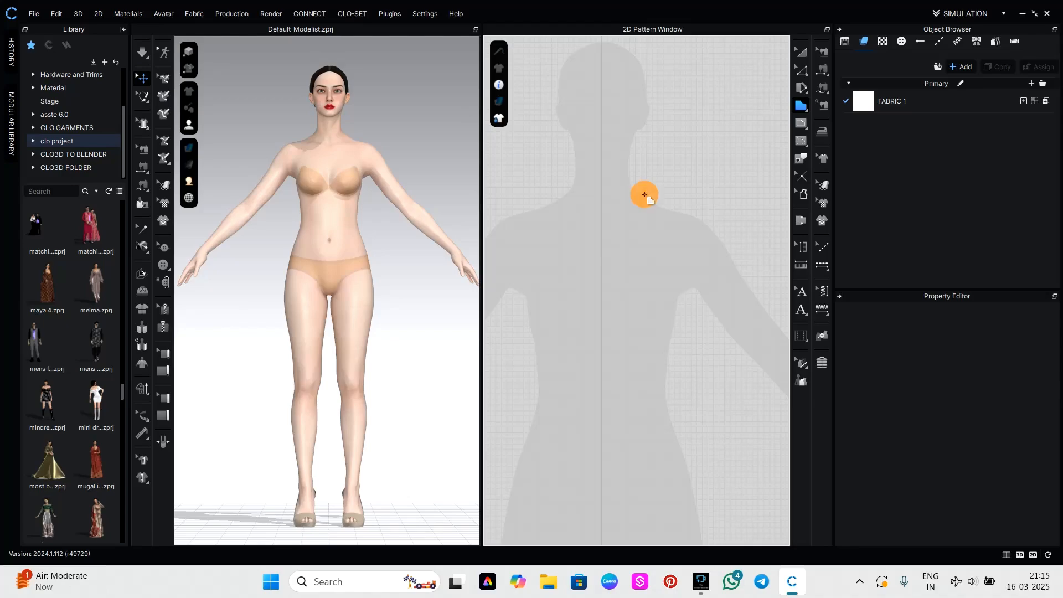
pyautogui.click(684, 208)
pyautogui.click(685, 304)
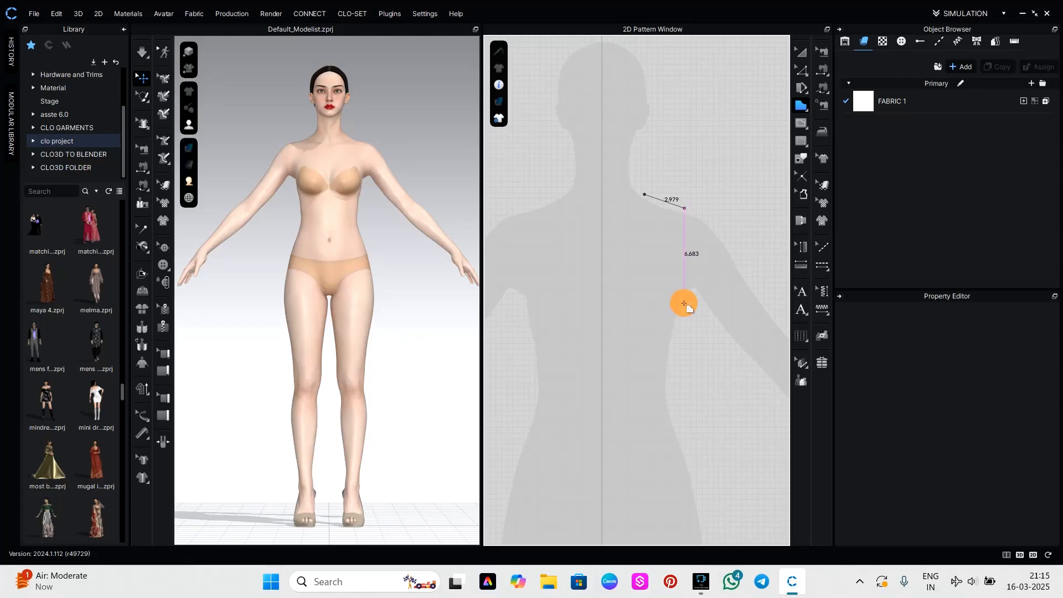
pyautogui.moveTo(685, 303)
pyautogui.mouseDown()
pyautogui.moveTo(712, 302)
pyautogui.moveTo(702, 304)
pyautogui.mouseUp()
pyautogui.click(685, 304)
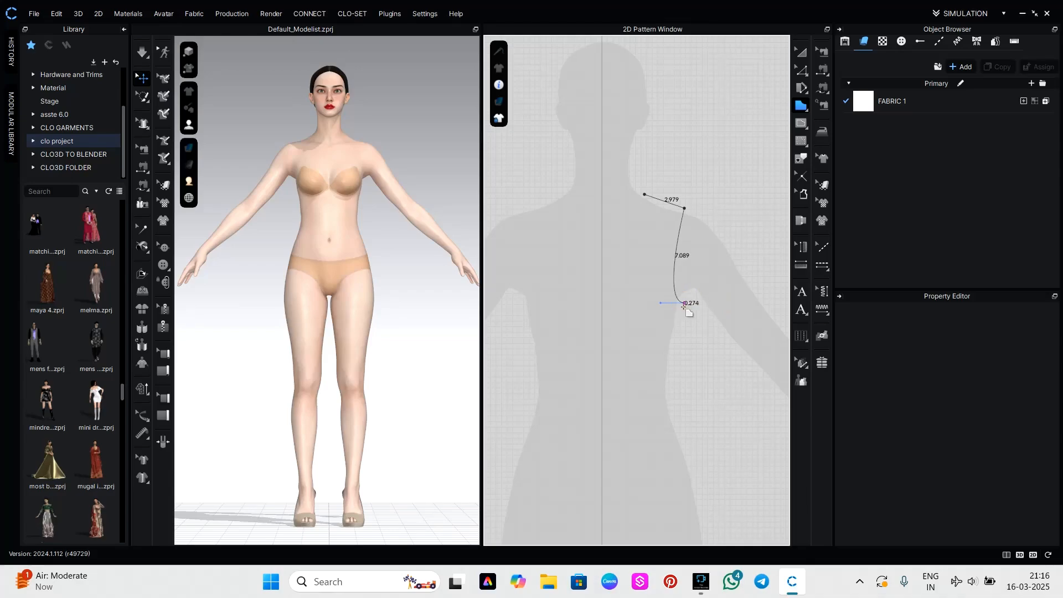
# Complete the half bodice with a side seam about 5.86 in, waist about 4.88 in and centre line about 10.75 in, closing at the neck point.
pyautogui.click(671, 385)
pyautogui.click(603, 386)
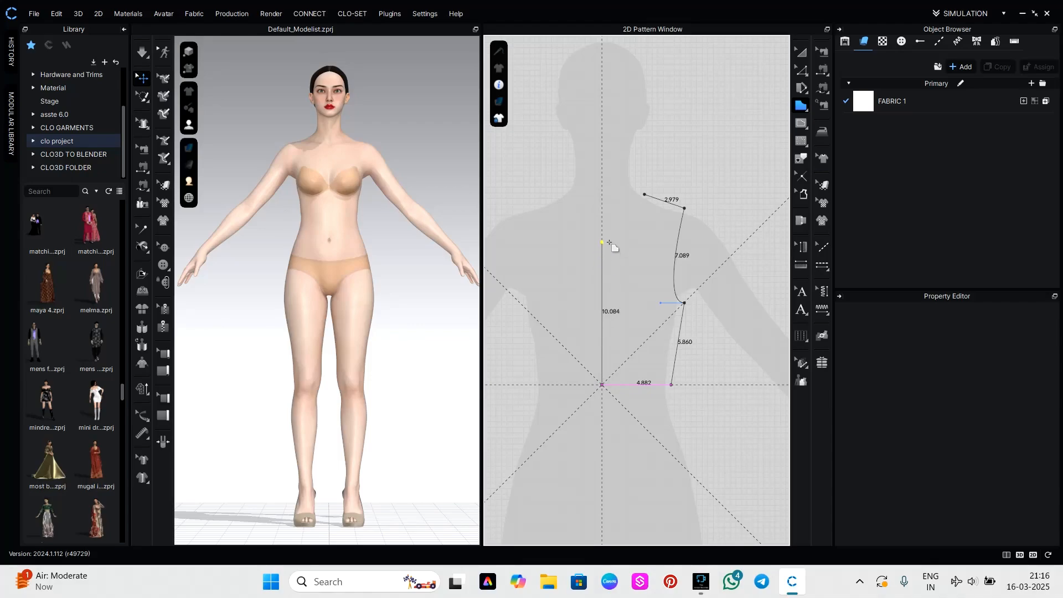
pyautogui.click(609, 232)
pyautogui.click(651, 202)
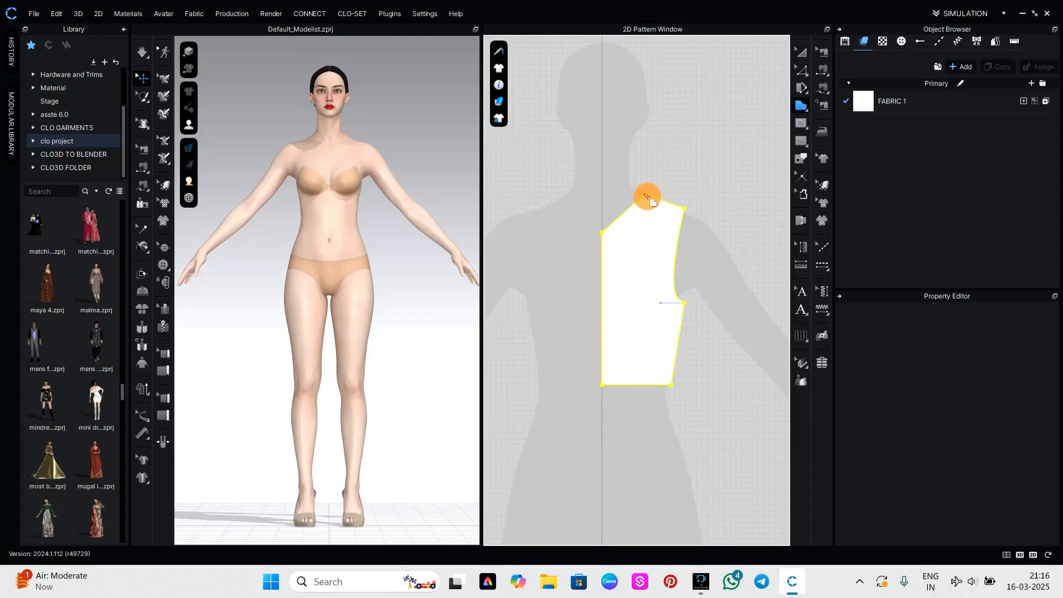
# Bend the bodice's slanted neck edge into a rounded, scooped neckline curve.
pyautogui.press('z')
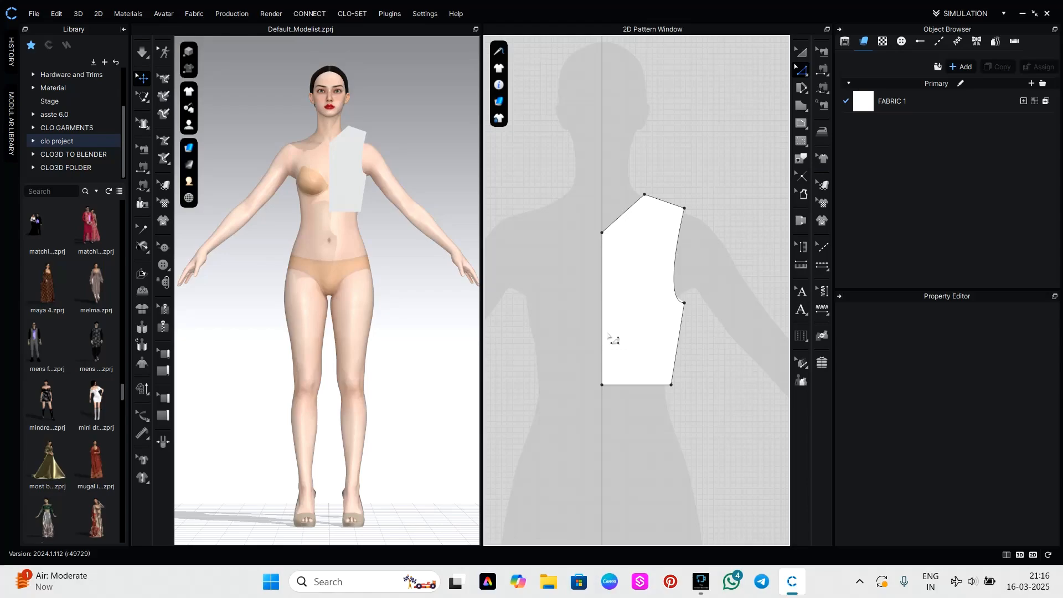
pyautogui.press('c')
pyautogui.click(629, 218)
pyautogui.moveTo(630, 220); pyautogui.dragTo(646, 248)
pyautogui.scroll(-2, 719, 337)
pyautogui.click(651, 242)
pyautogui.click(732, 312)
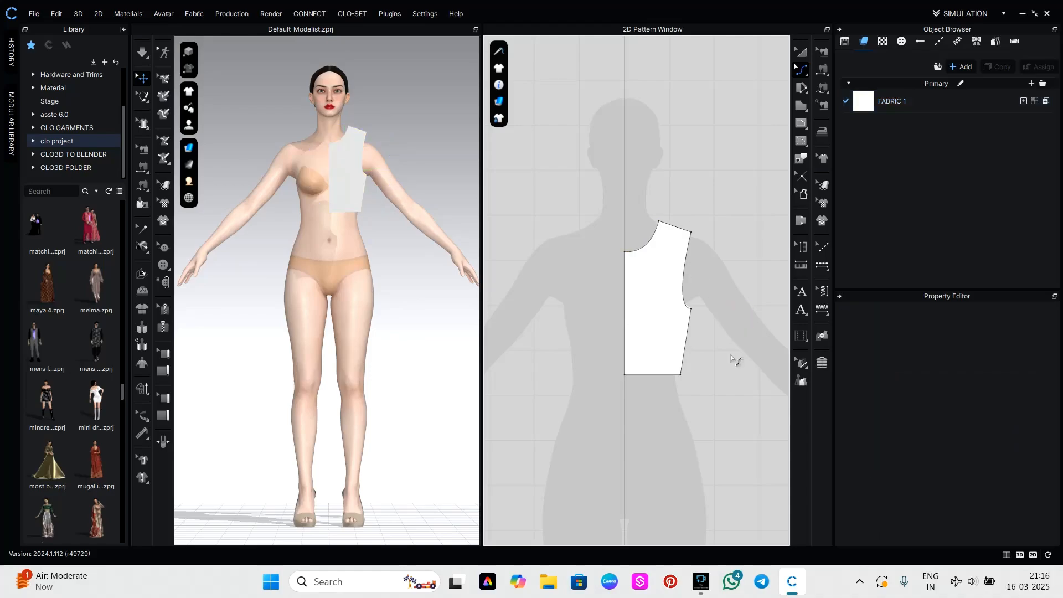
# Unfold the half bodice across its centre line with symmetric editing and sewing.
pyautogui.moveTo(693, 425); pyautogui.dragTo(699, 420, button='right')
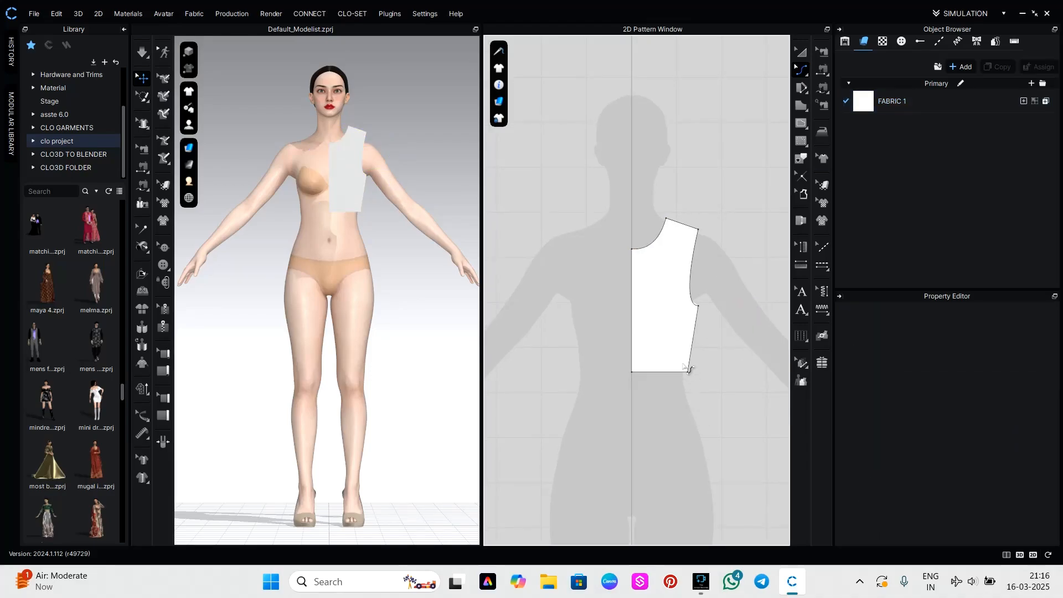
pyautogui.press('v')
pyautogui.click(632, 357)
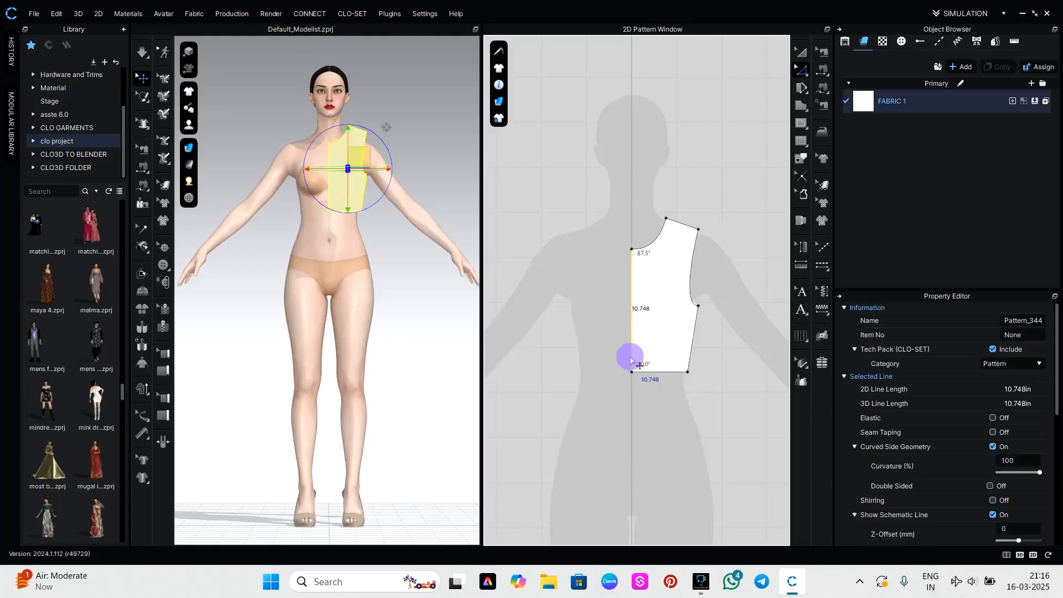
pyautogui.rightClick(633, 356)
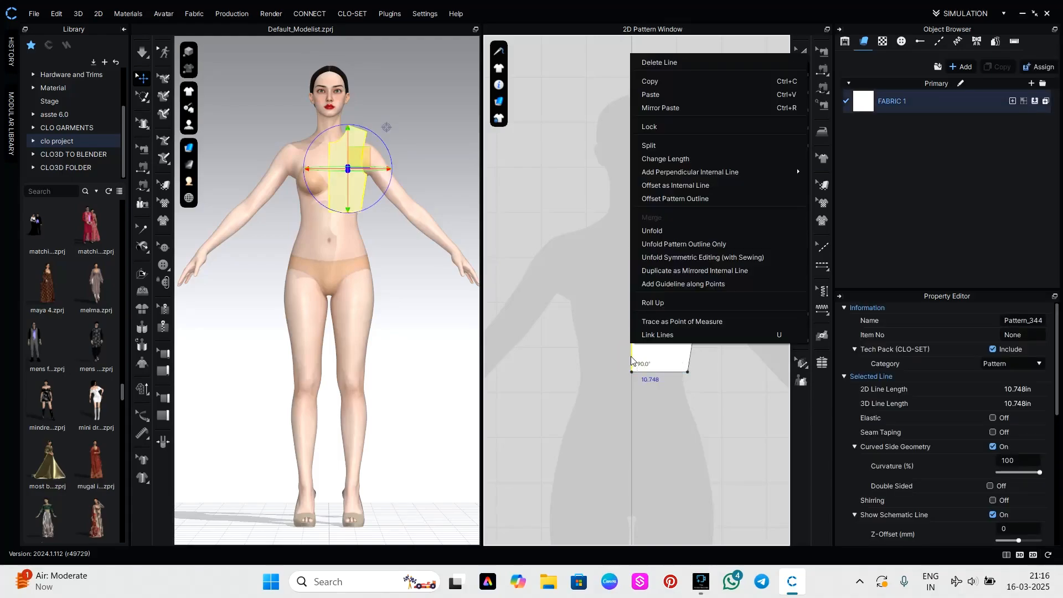
pyautogui.click(665, 257)
pyautogui.click(742, 348)
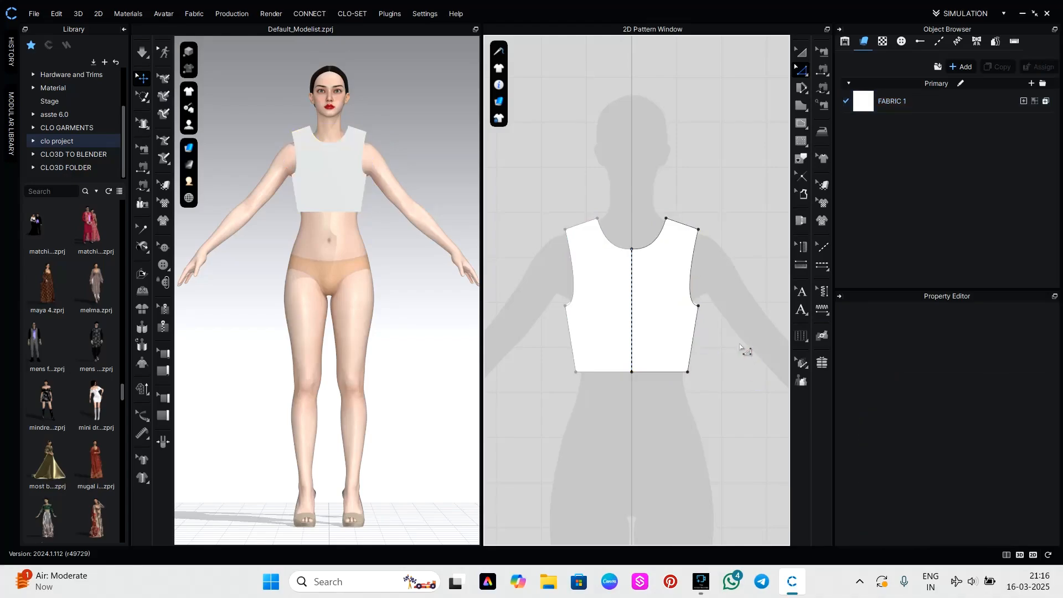
# Adjust the neckline's curve handles at the centre and near the shoulder to make a smooth, wider round neck.
pyautogui.scroll(5, 621, 249)
pyautogui.click(648, 245)
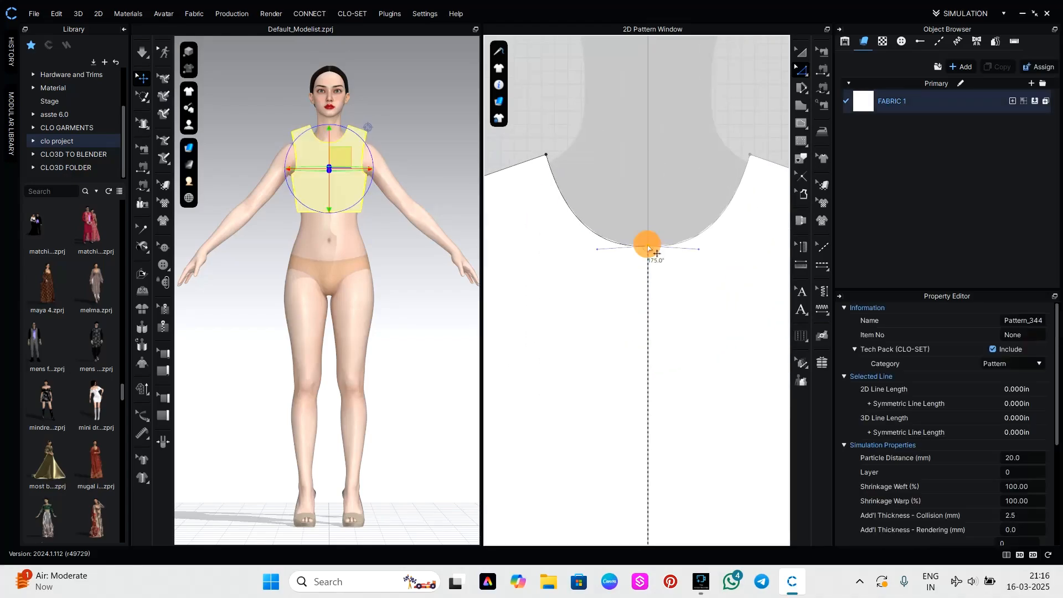
pyautogui.click(599, 252)
pyautogui.moveTo(599, 254); pyautogui.dragTo(597, 249)
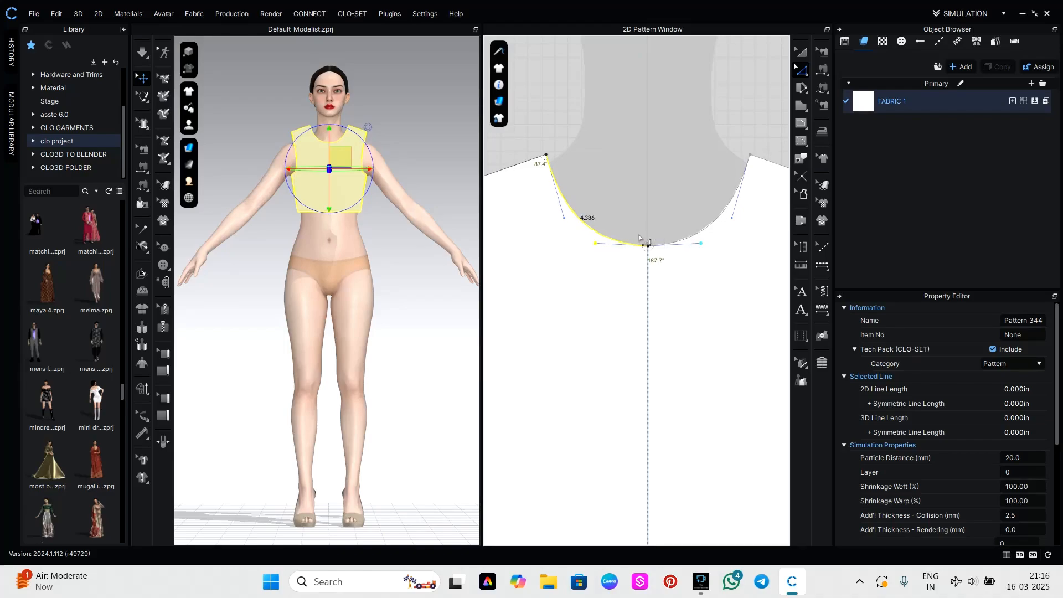
pyautogui.click(565, 224)
pyautogui.moveTo(565, 224); pyautogui.dragTo(548, 228)
pyautogui.scroll(-5, 610, 259)
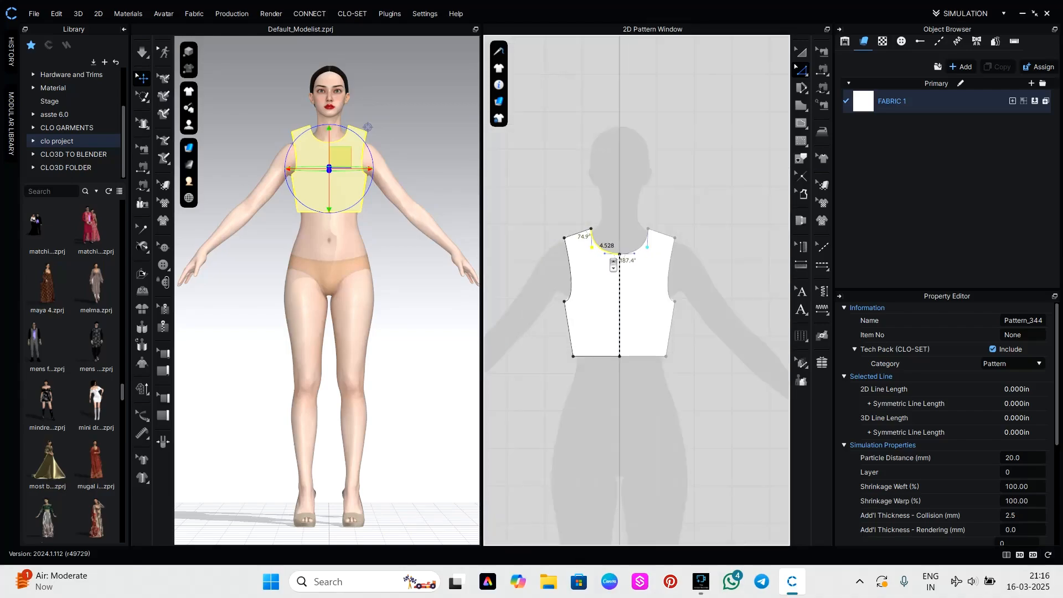
pyautogui.click(743, 368)
# Copy the whole bodice pattern and place the duplicate level beside the original, offset by about 14.15 in.
pyautogui.scroll(2, 704, 294)
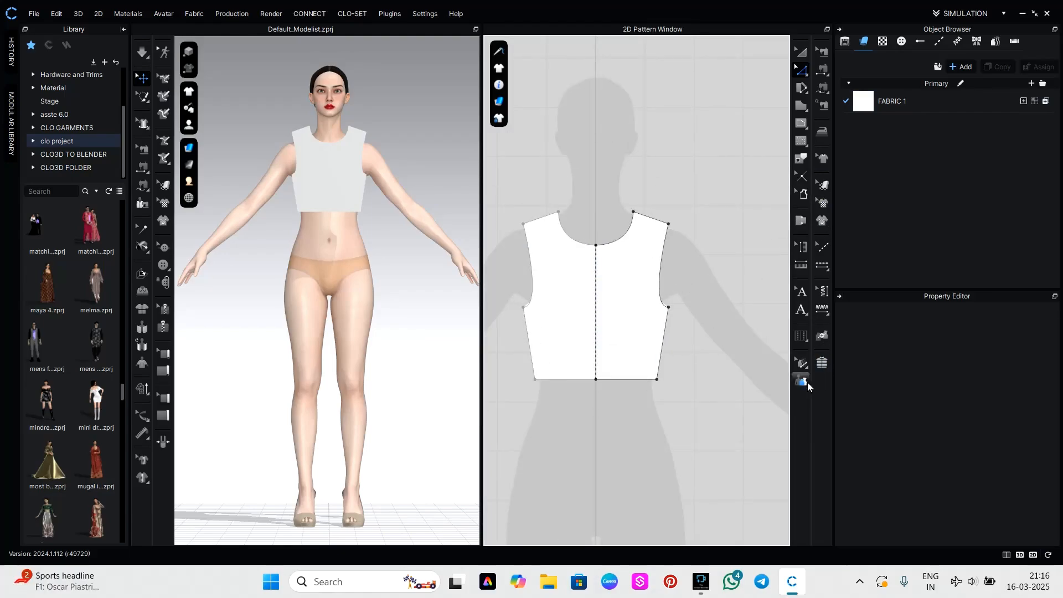
pyautogui.moveTo(672, 344); pyautogui.dragTo(686, 387, button='middle')
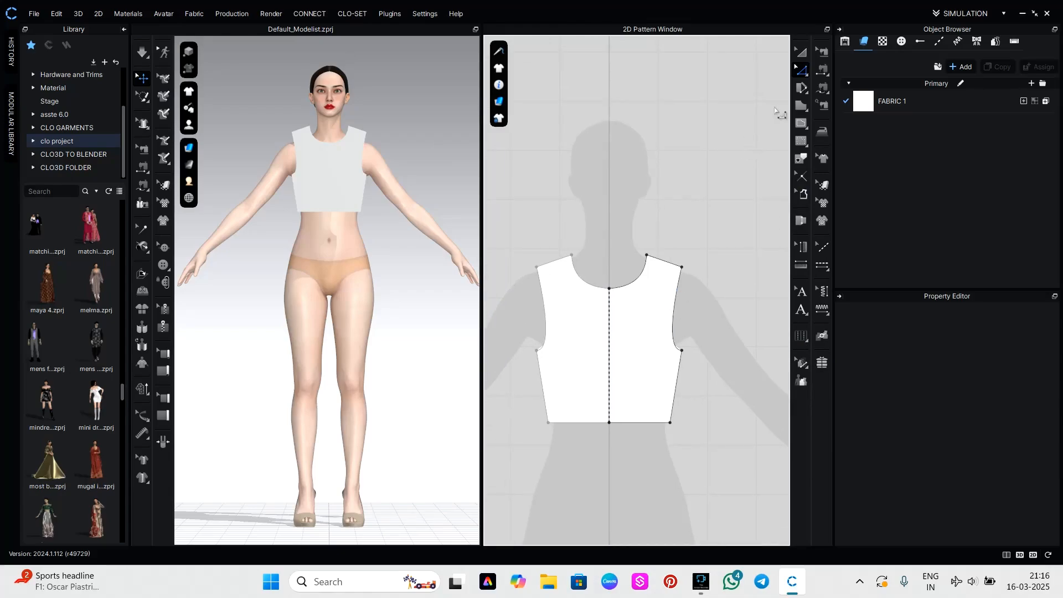
pyautogui.click(801, 55)
pyautogui.click(652, 381)
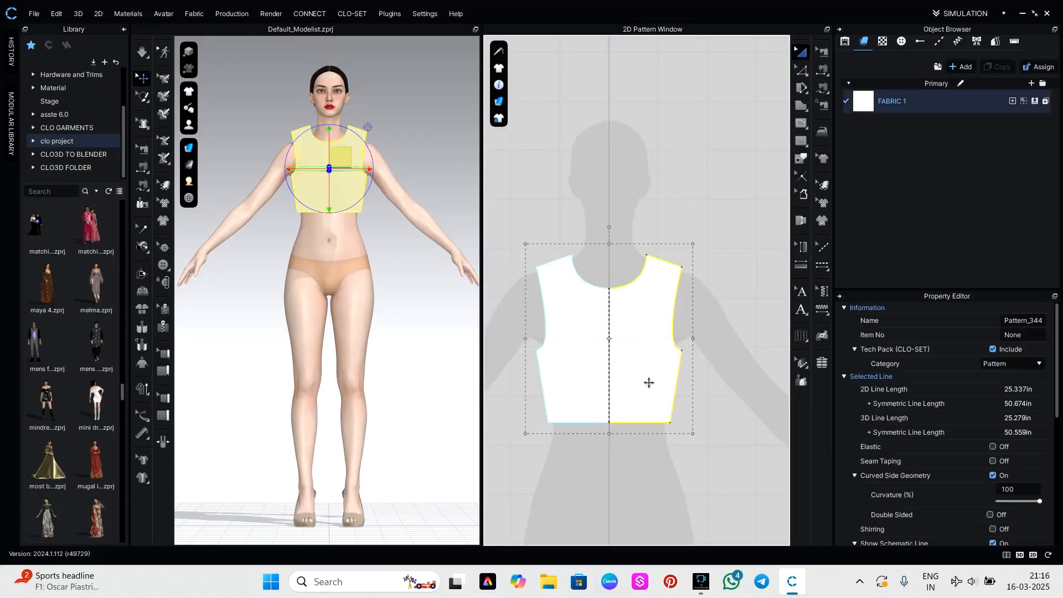
pyautogui.scroll(-2, 647, 400)
pyautogui.click(646, 397)
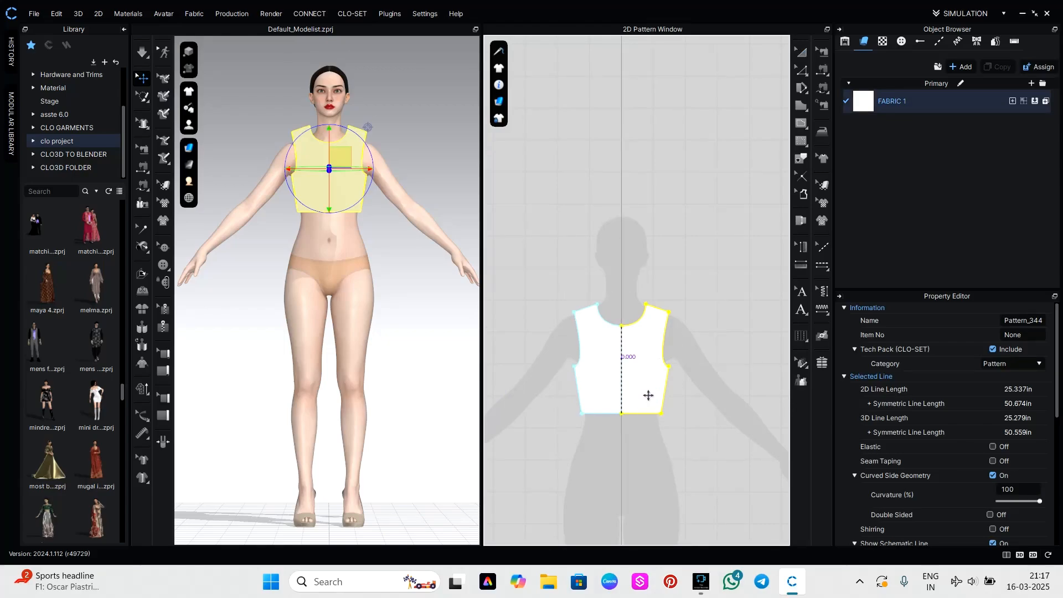
pyautogui.hotkey('ctrl', 'v')
pyautogui.click(738, 361)
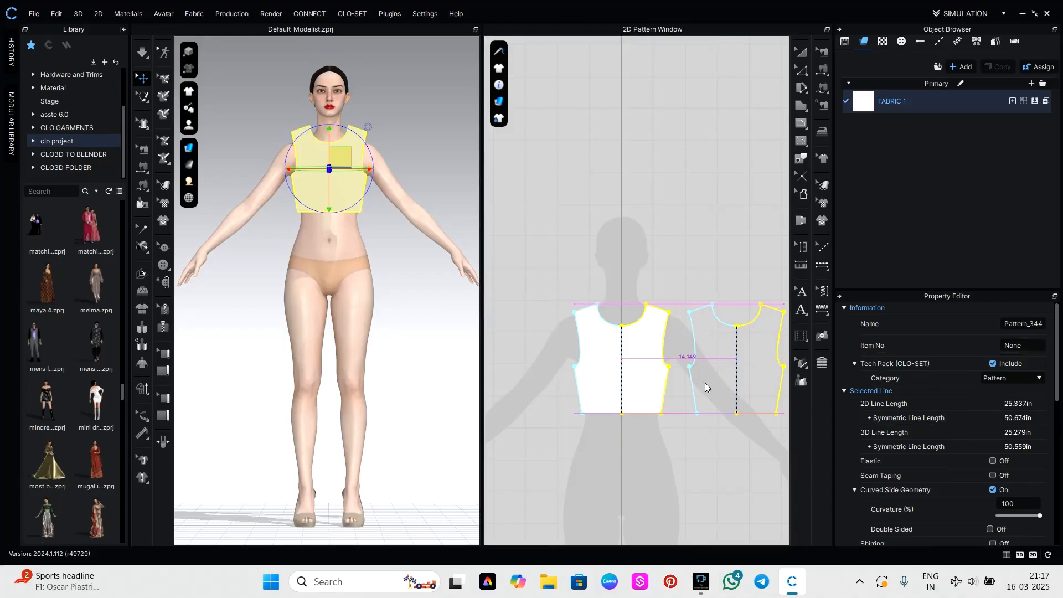
pyautogui.scroll(-4, 706, 383)
pyautogui.scroll(-1, 310, 267)
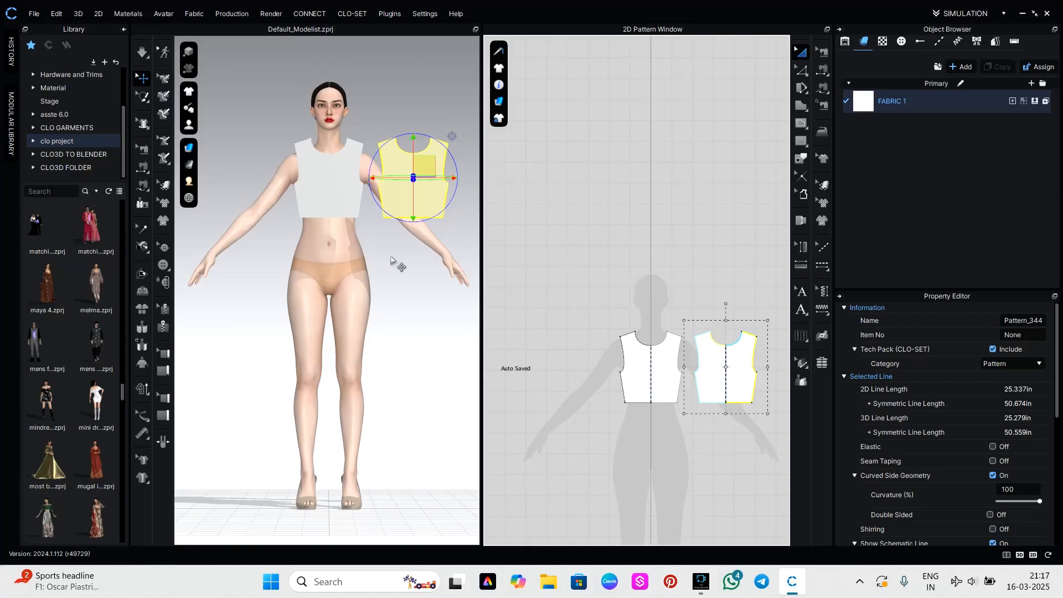
# Show the avatar's arrangement points and place the duplicate bodice on the avatar's upper back.
pyautogui.moveTo(392, 258); pyautogui.dragTo(376, 273, button='right')
pyautogui.hotkey('shift', 'f')
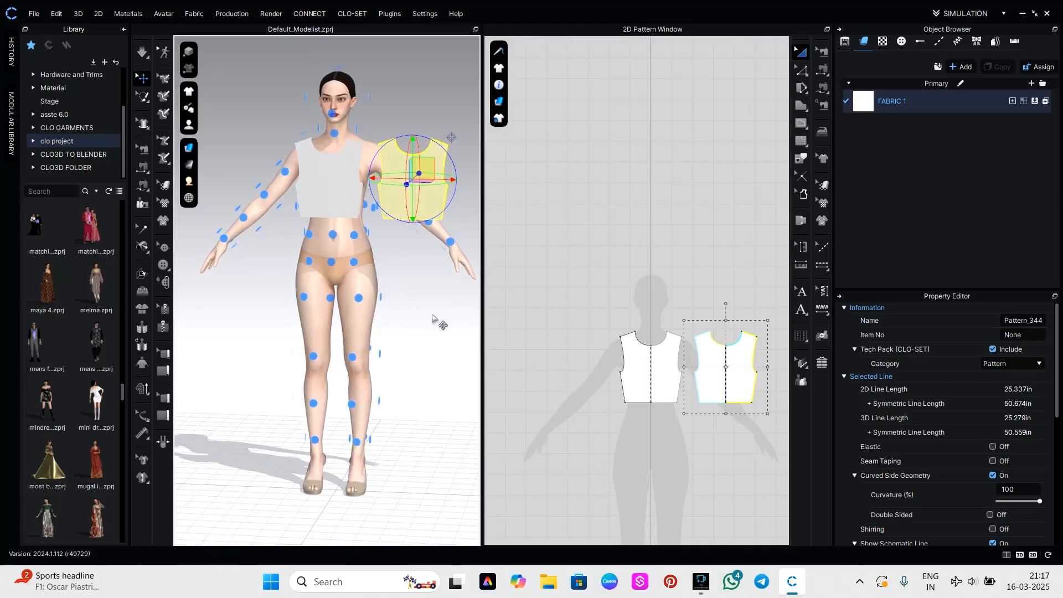
pyautogui.moveTo(434, 314); pyautogui.dragTo(243, 309, button='right')
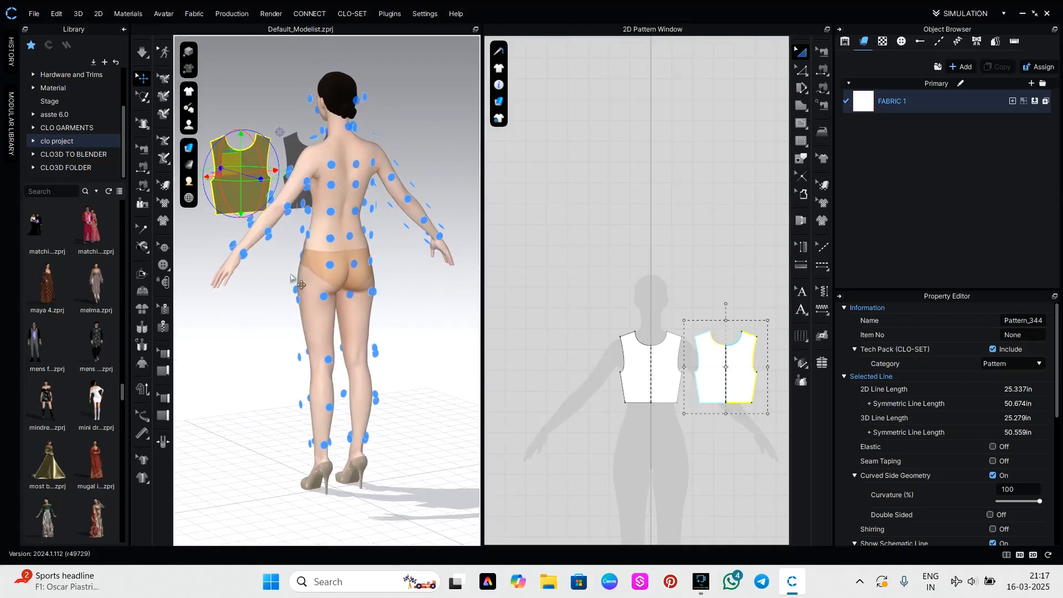
pyautogui.click(356, 184)
pyautogui.click(739, 512)
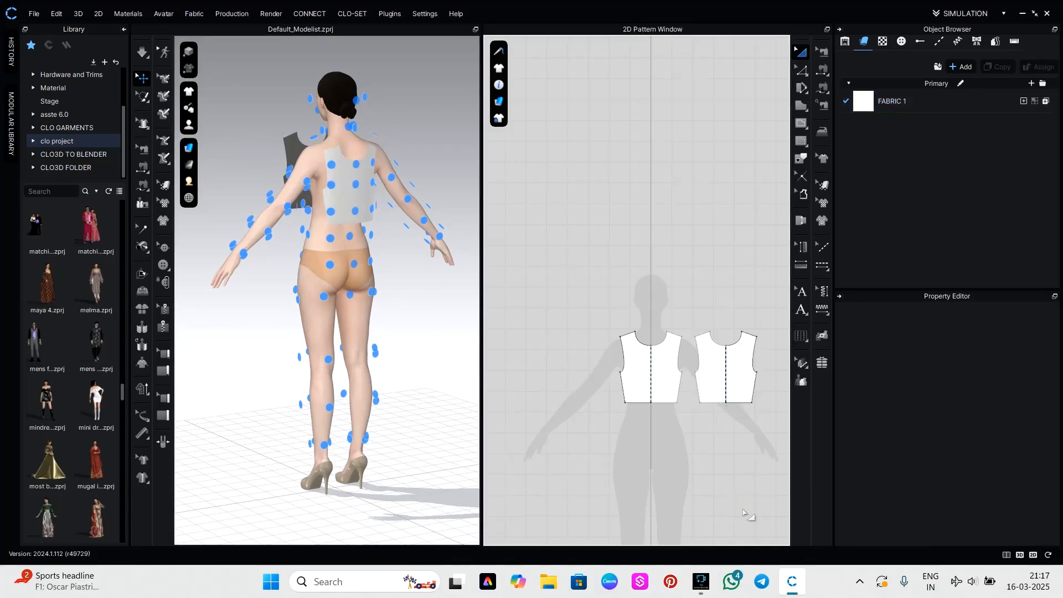
# Sew the front bodice's shoulder edges to the back bodice's matching shoulder edges with segment sewing, redoing the seam to correct its direction.
pyautogui.press('n')
pyautogui.click(676, 337)
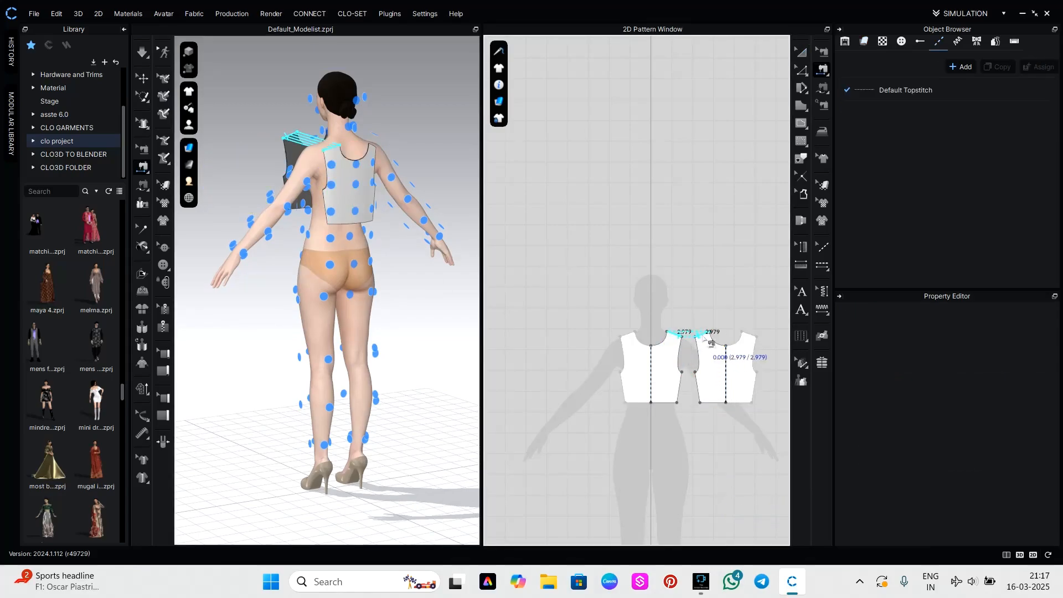
pyautogui.click(703, 335)
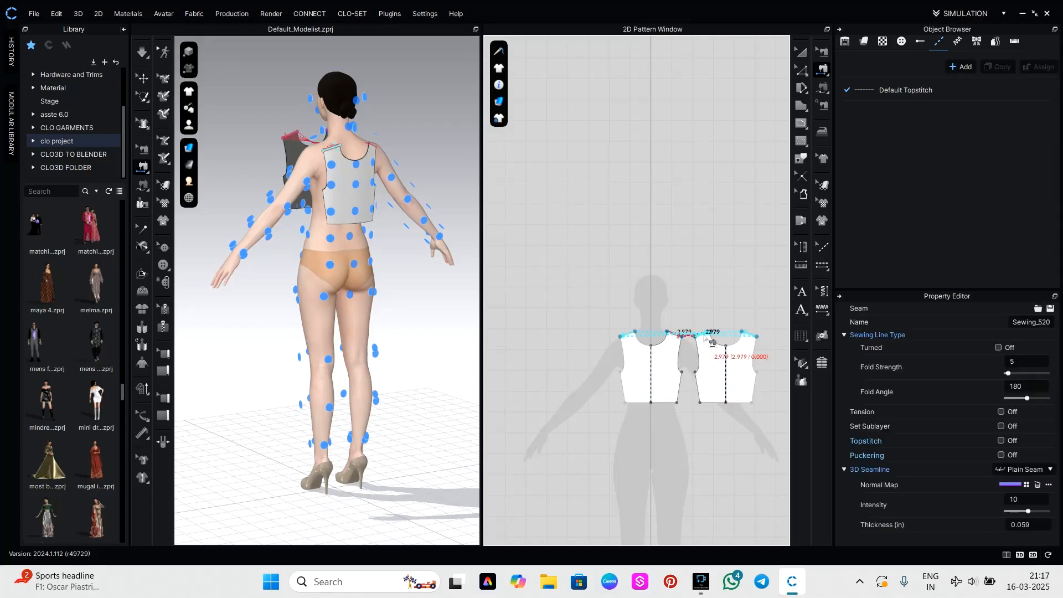
pyautogui.hotkey('ctrl', 'z')
pyautogui.click(681, 337)
pyautogui.click(700, 334)
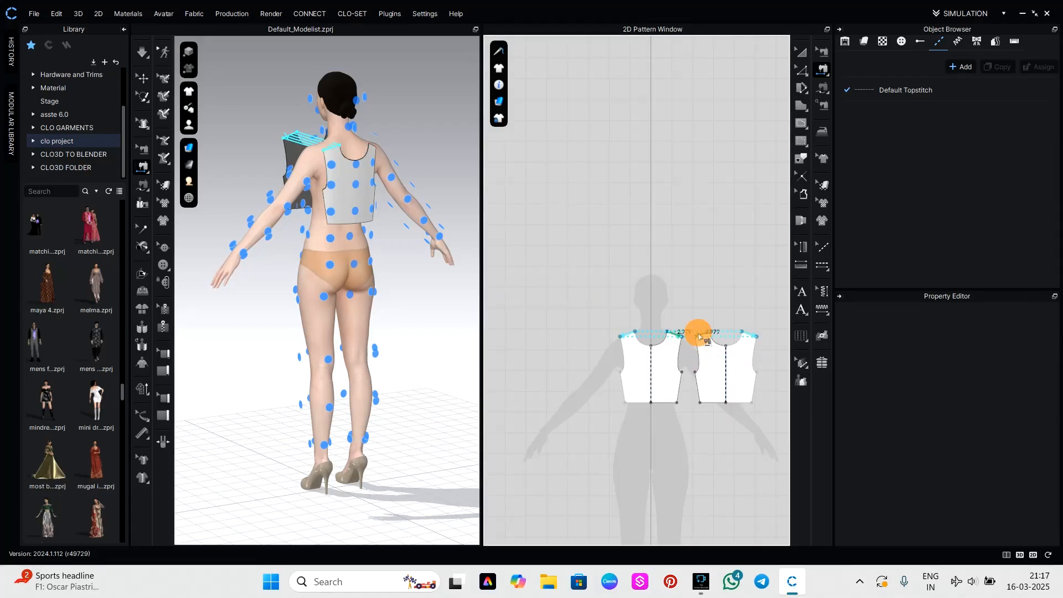
# Sew the front and back bodice together along the side edges below the armholes, undoing the crossed seam and sewing it in matching direction.
pyautogui.click(688, 389)
pyautogui.click(691, 391)
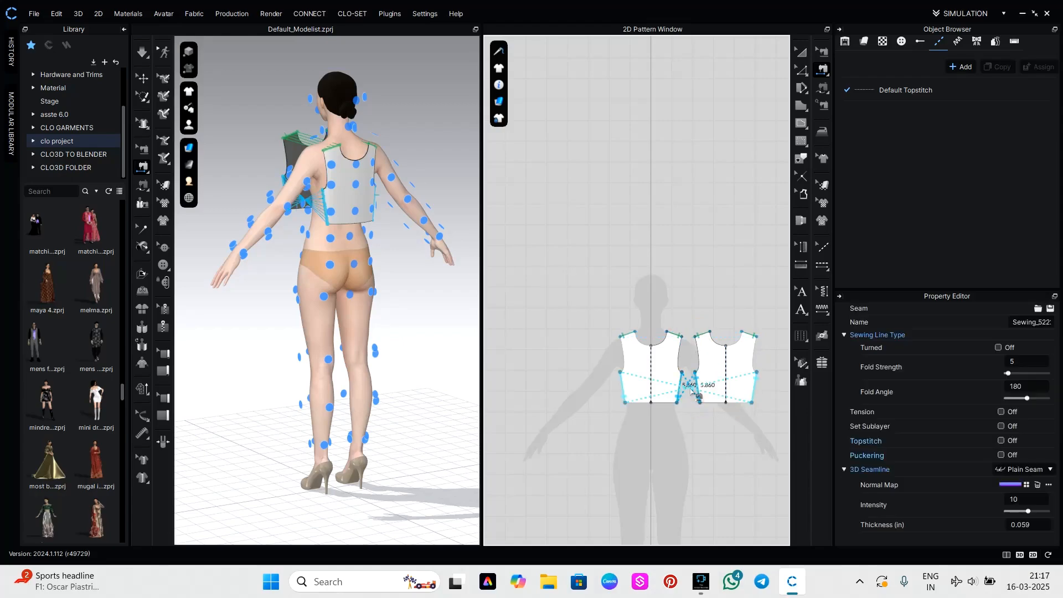
pyautogui.hotkey('ctrl', 'z')
pyautogui.click(683, 391)
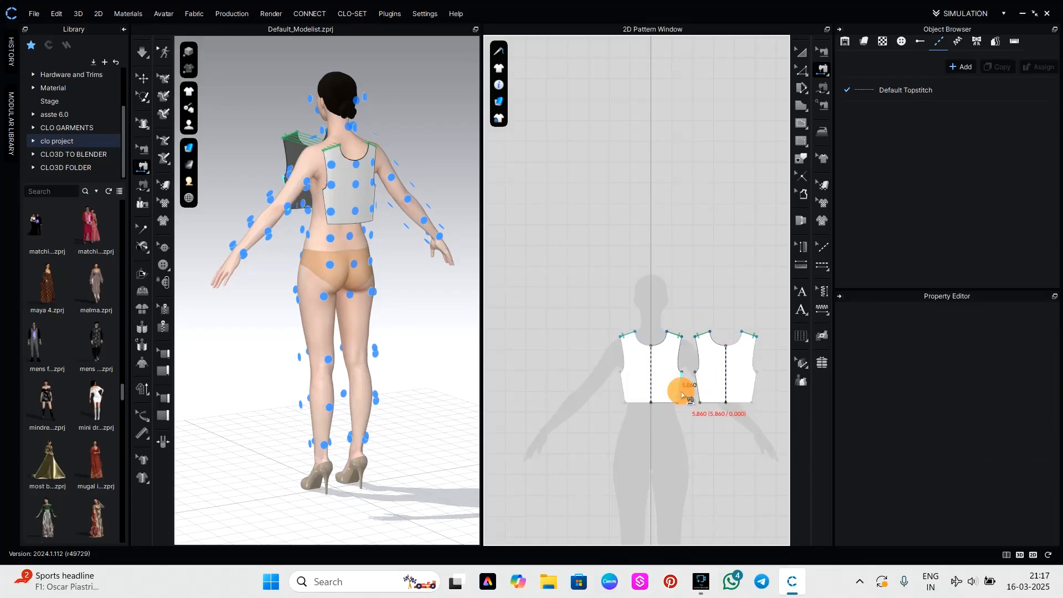
pyautogui.click(691, 390)
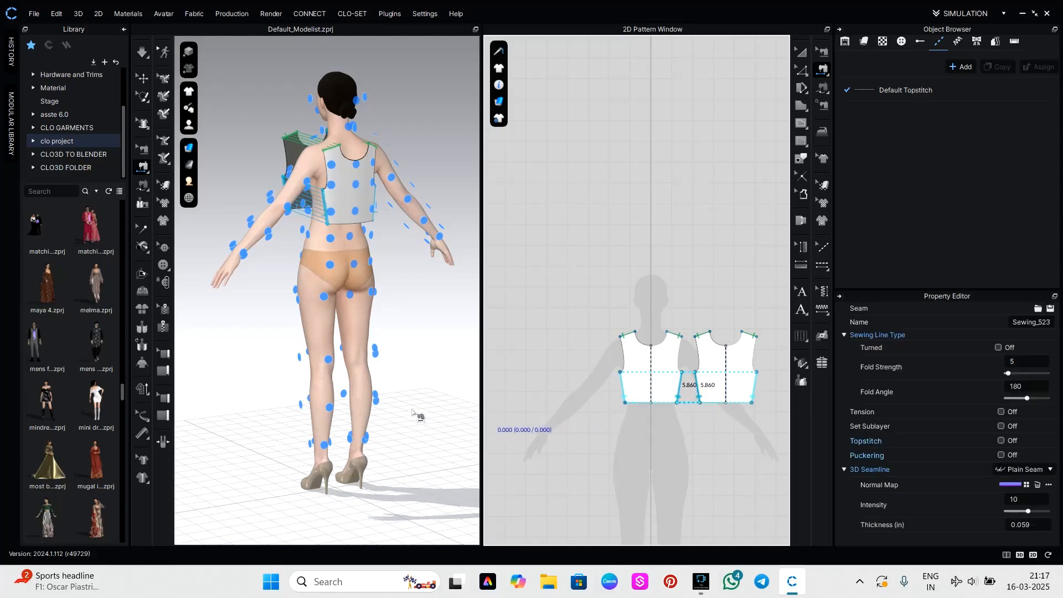
# Simulate the sewn bodice so that it drapes on the avatar.
pyautogui.moveTo(431, 398); pyautogui.dragTo(555, 381, button='right')
pyautogui.rightClick(662, 388)
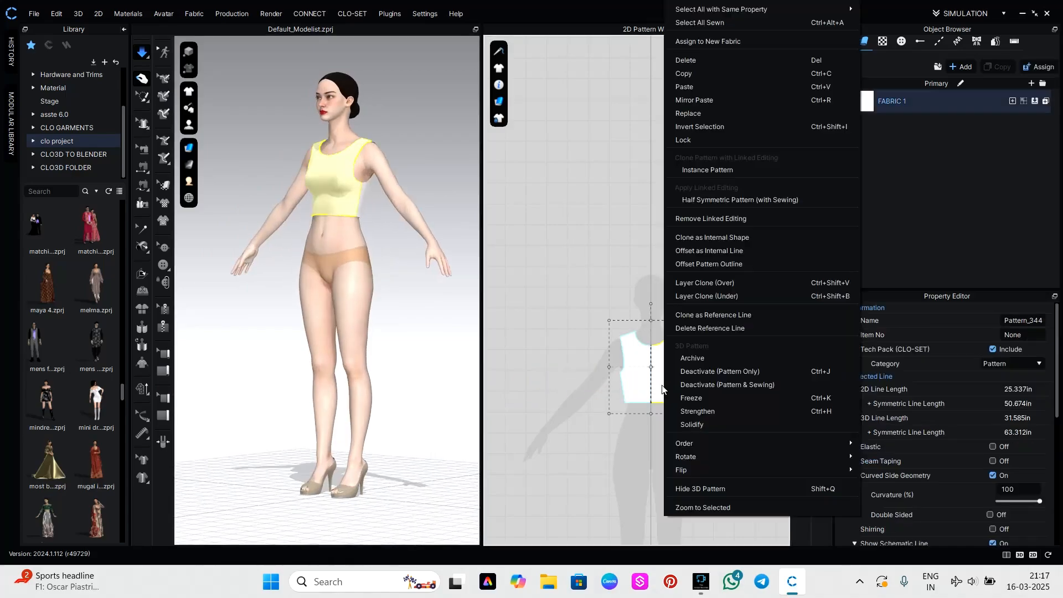
pyautogui.click(389, 389)
pyautogui.moveTo(387, 380); pyautogui.dragTo(435, 394, button='right')
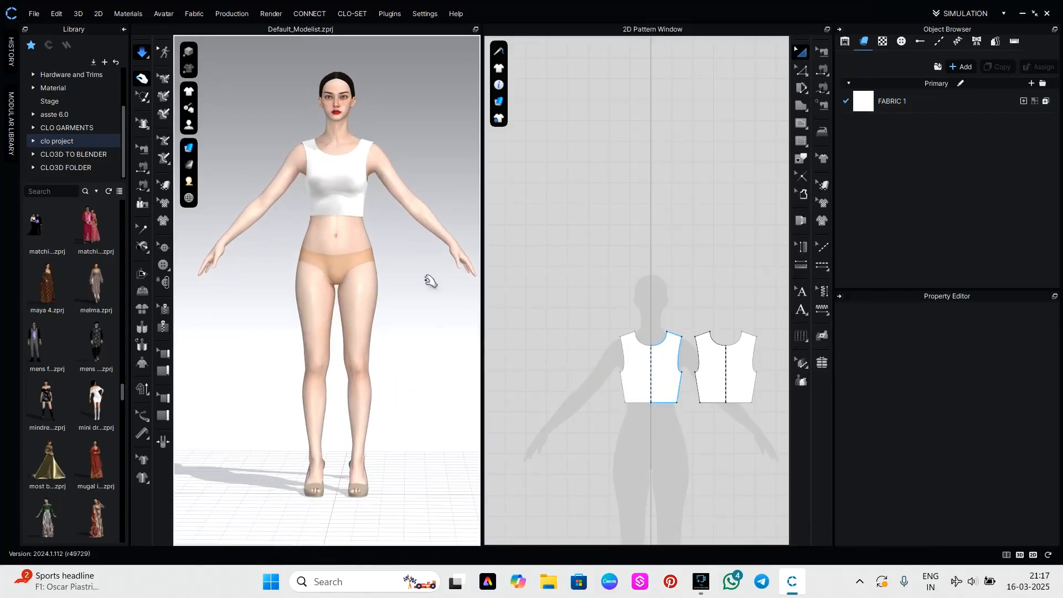
# Tug the front bodice near the neckline and shoulder during simulation to settle its fit.
pyautogui.scroll(5, 368, 226)
pyautogui.scroll(-2, 351, 266)
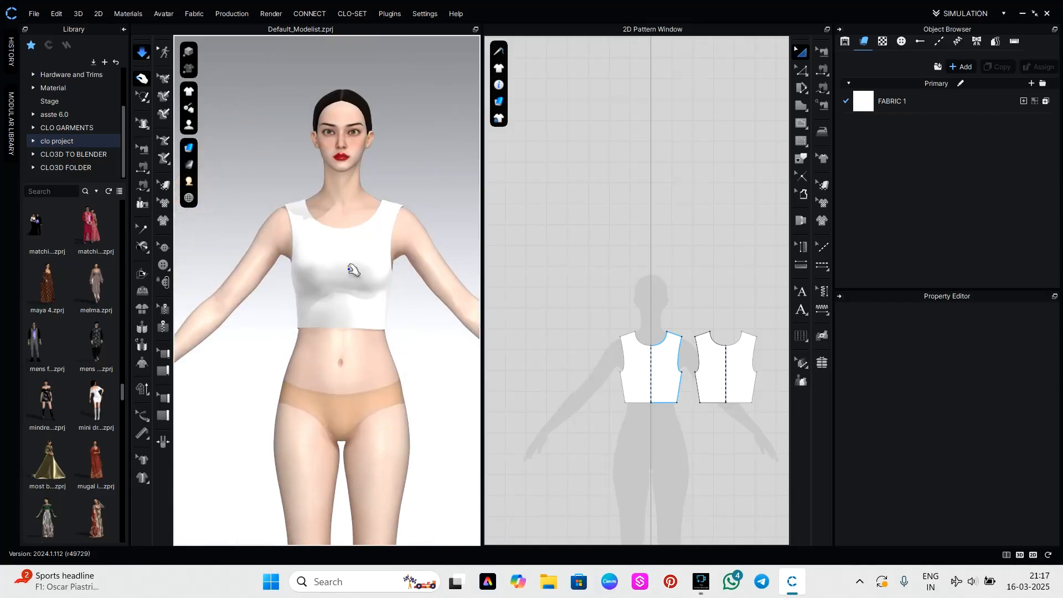
pyautogui.click(368, 240)
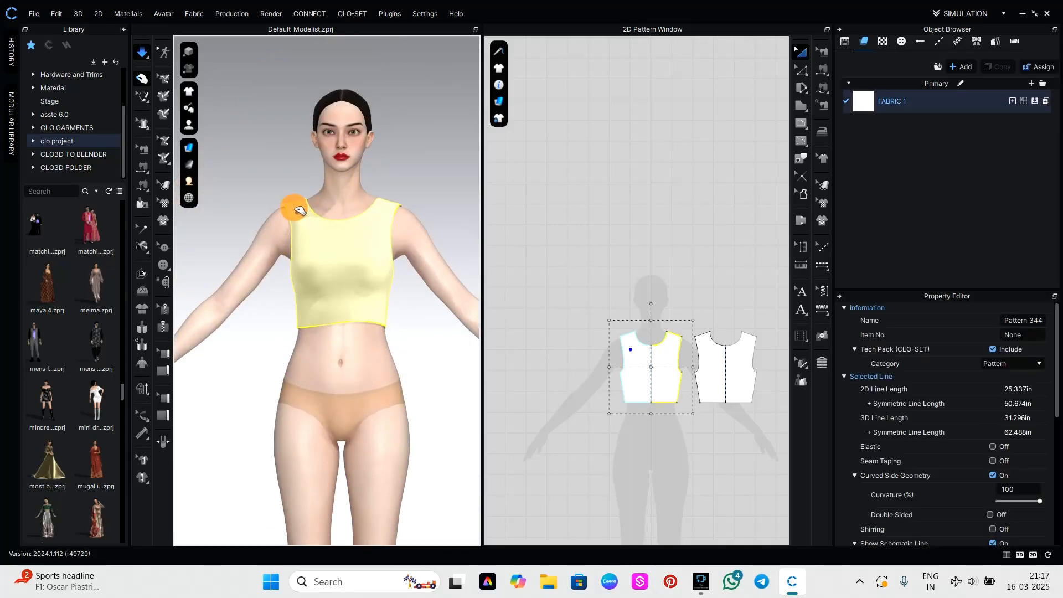
pyautogui.click(452, 342)
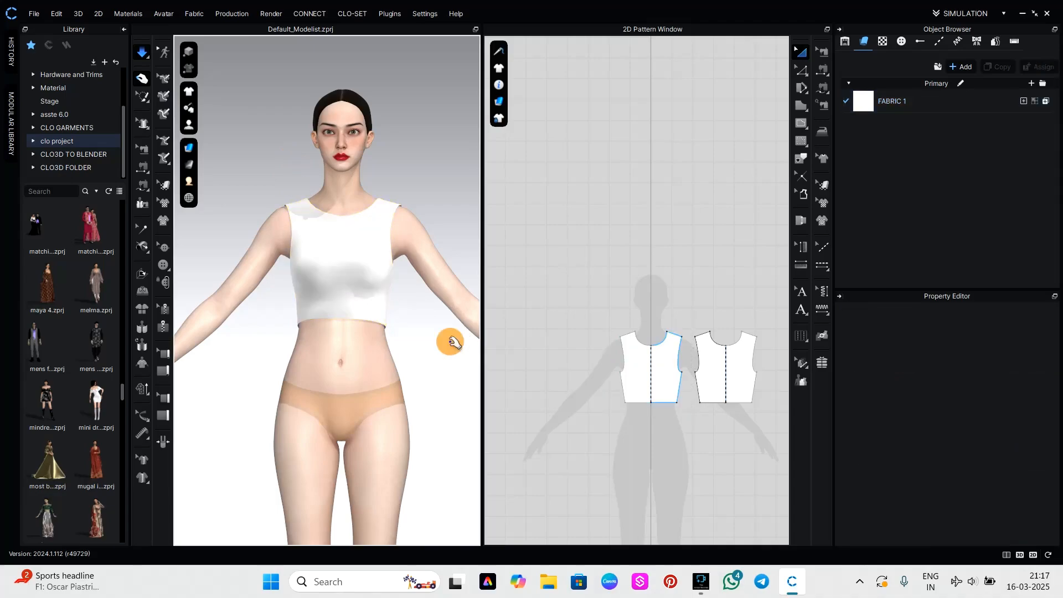
pyautogui.moveTo(452, 343)
pyautogui.mouseDown(button='right')
pyautogui.moveTo(422, 354)
pyautogui.moveTo(268, 359)
pyautogui.moveTo(408, 371)
pyautogui.moveTo(495, 363)
pyautogui.moveTo(451, 358)
pyautogui.mouseUp(button='right')
# Import the "female basic sleeve" PDF from BASIC PATTERNS as an added pattern in millimetres at 100% scale, with internal shapes as baselines.
pyautogui.moveTo(191, 109)
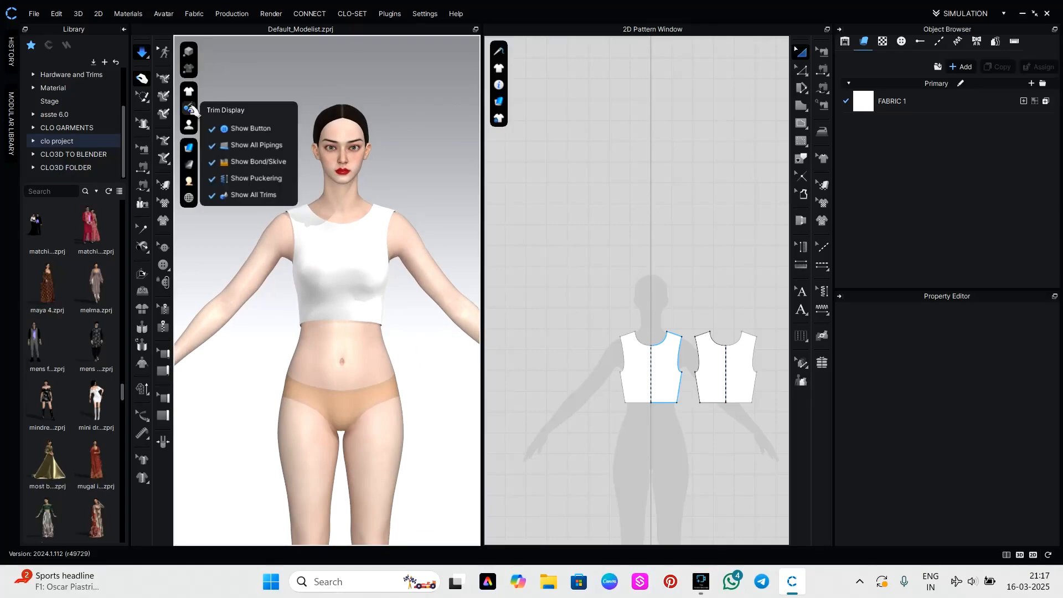
pyautogui.click(33, 14)
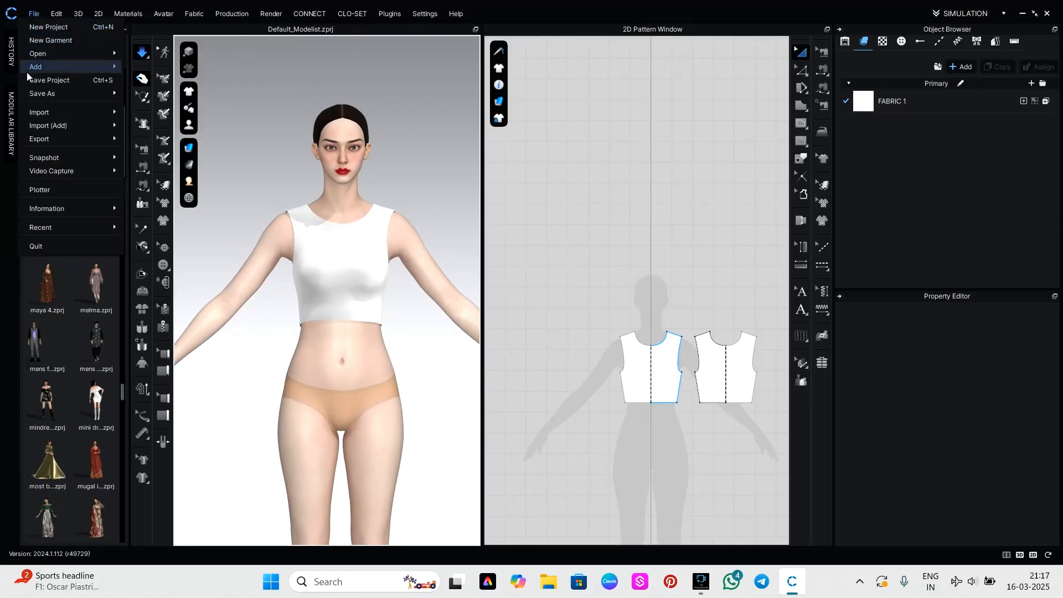
pyautogui.moveTo(54, 122)
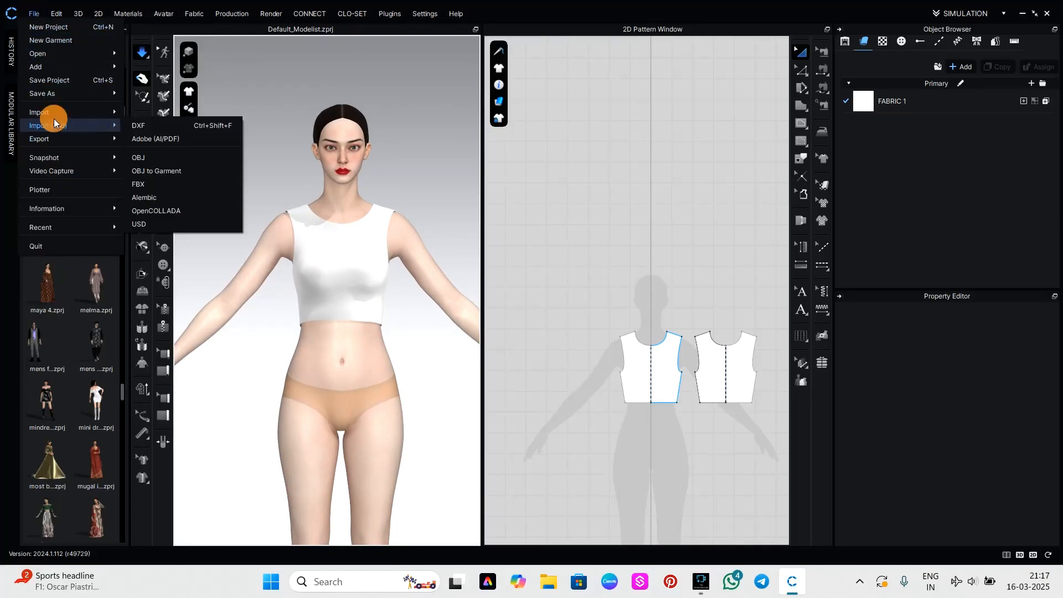
pyautogui.click(148, 138)
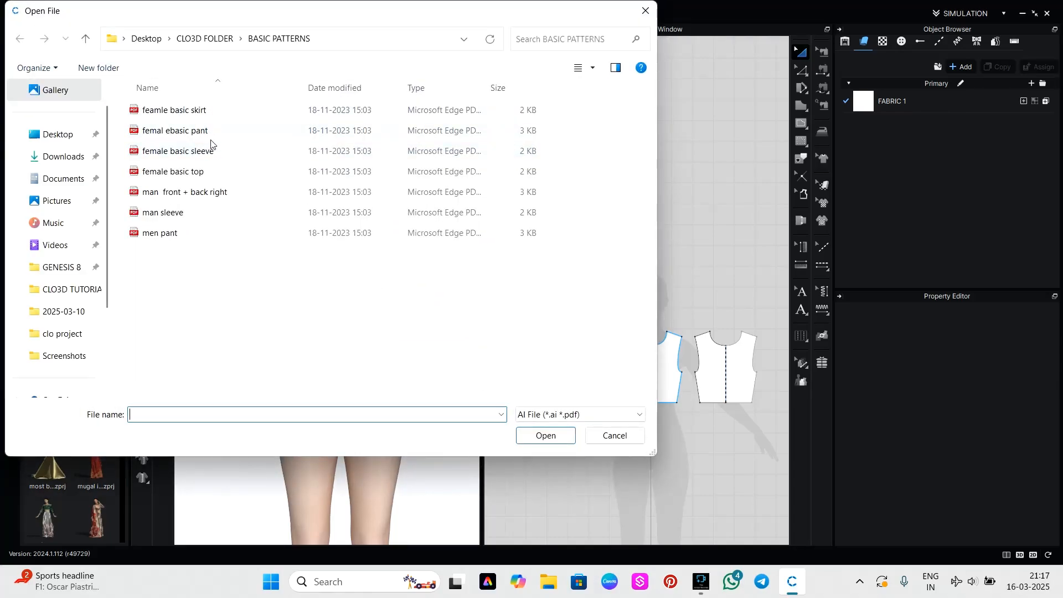
pyautogui.click(215, 153)
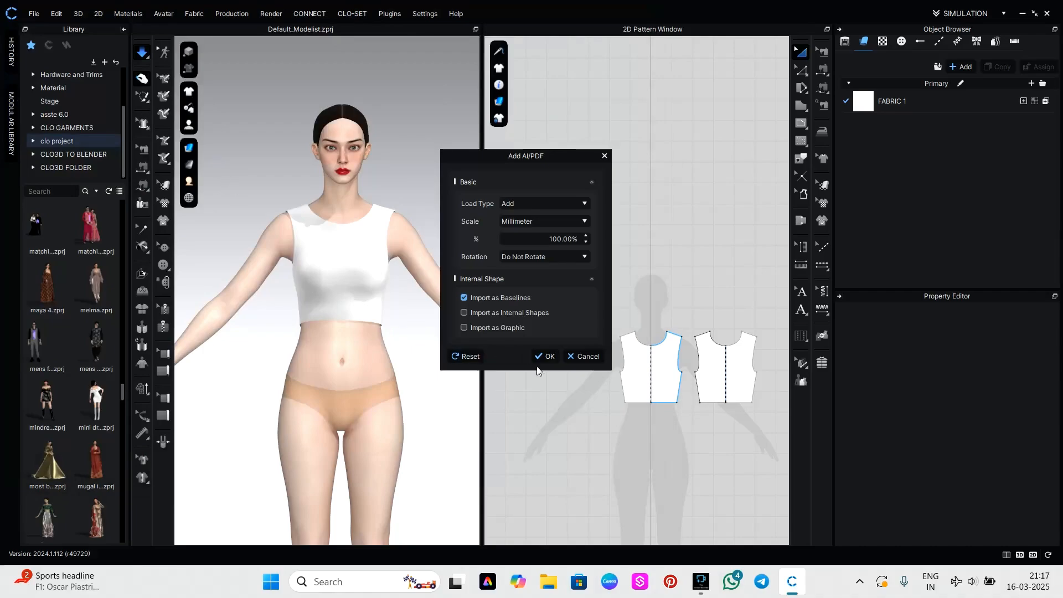
pyautogui.click(547, 356)
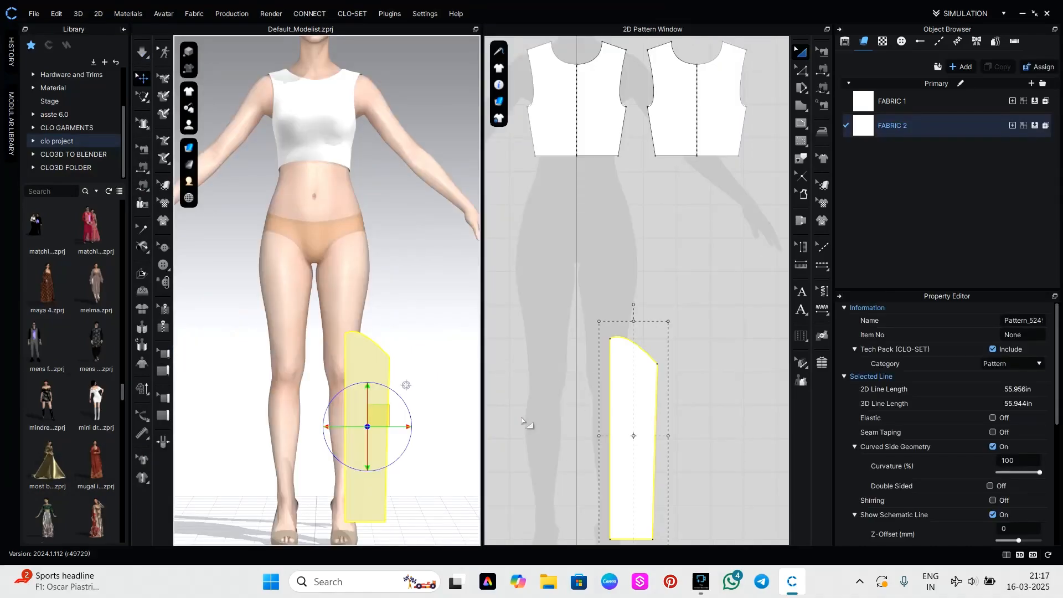
# Try to unfold the half sleeve across its long straight edge with symmetric editing and sewing.
pyautogui.moveTo(764, 390); pyautogui.dragTo(803, 197, button='middle')
pyautogui.click(711, 320)
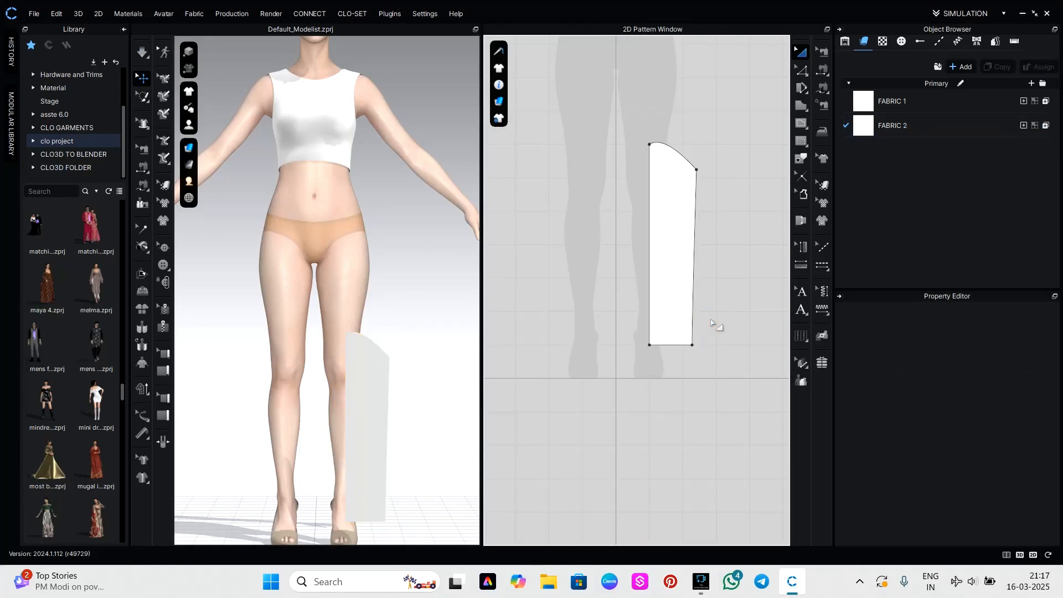
pyautogui.press('z')
pyautogui.click(650, 313)
pyautogui.rightClick(651, 316)
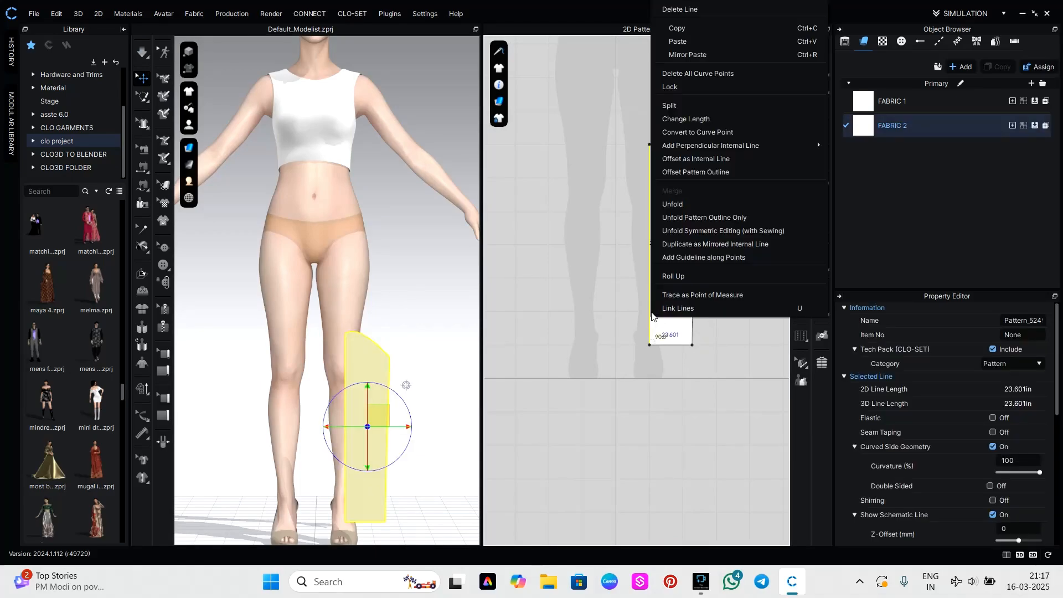
pyautogui.click(709, 229)
# Adjust the curve handle at the peak of the half sleeve's cap to reshape the cap curve.
pyautogui.click(650, 144)
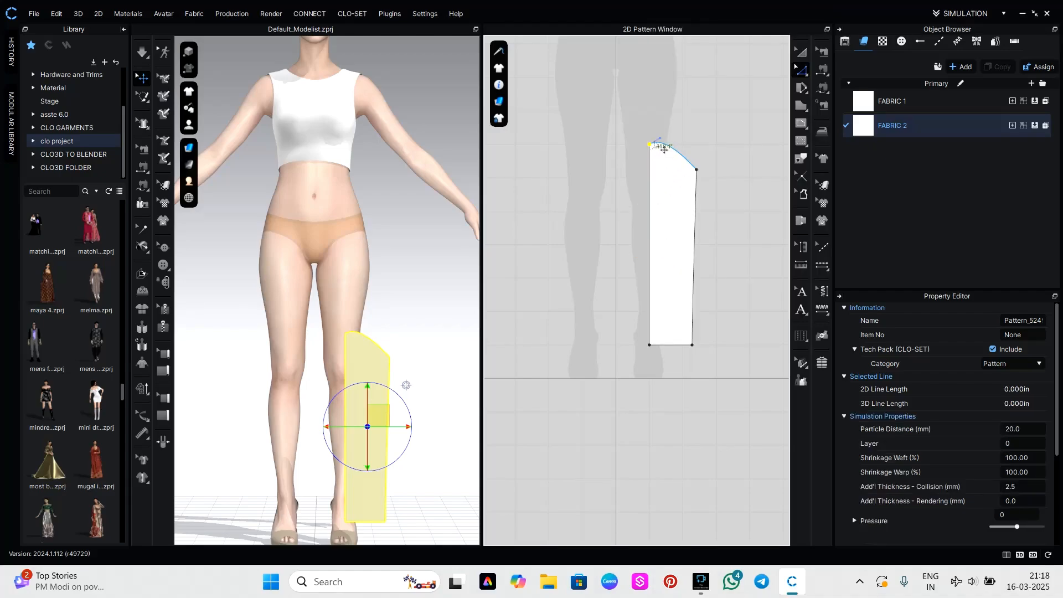
pyautogui.click(660, 142)
pyautogui.moveTo(660, 142); pyautogui.dragTo(680, 155)
pyautogui.click(736, 228)
# Unfold the half sleeve across its long straight edge into a full sleeve pattern.
pyautogui.click(651, 253)
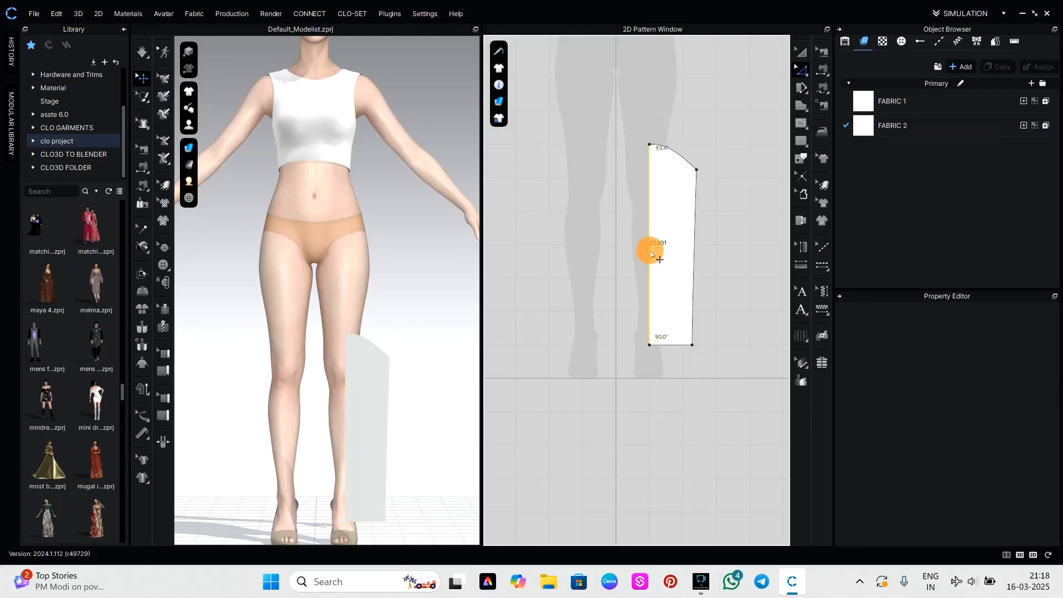
pyautogui.rightClick(652, 254)
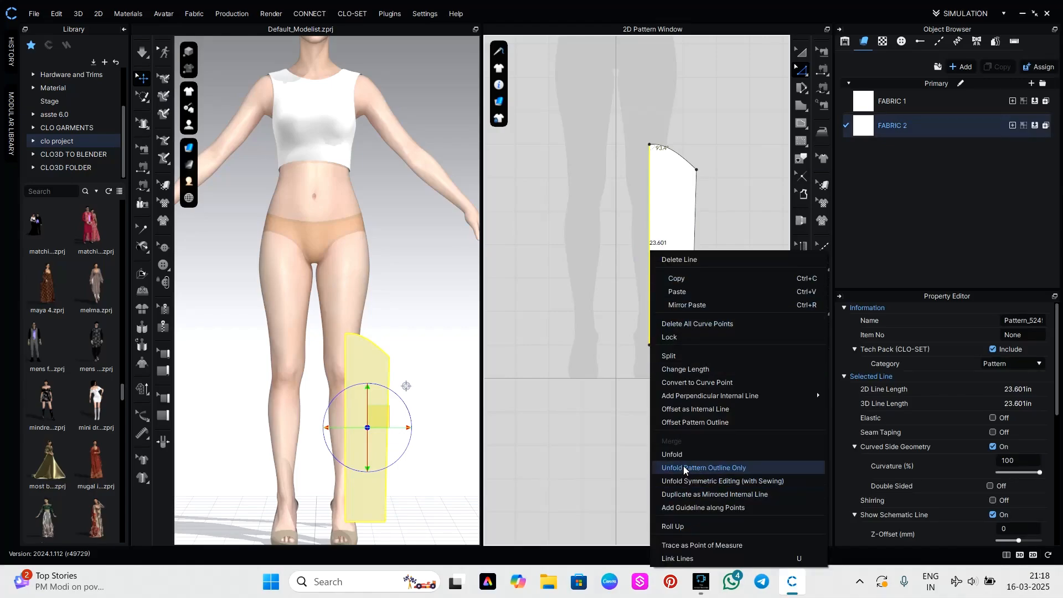
pyautogui.click(679, 455)
pyautogui.click(731, 327)
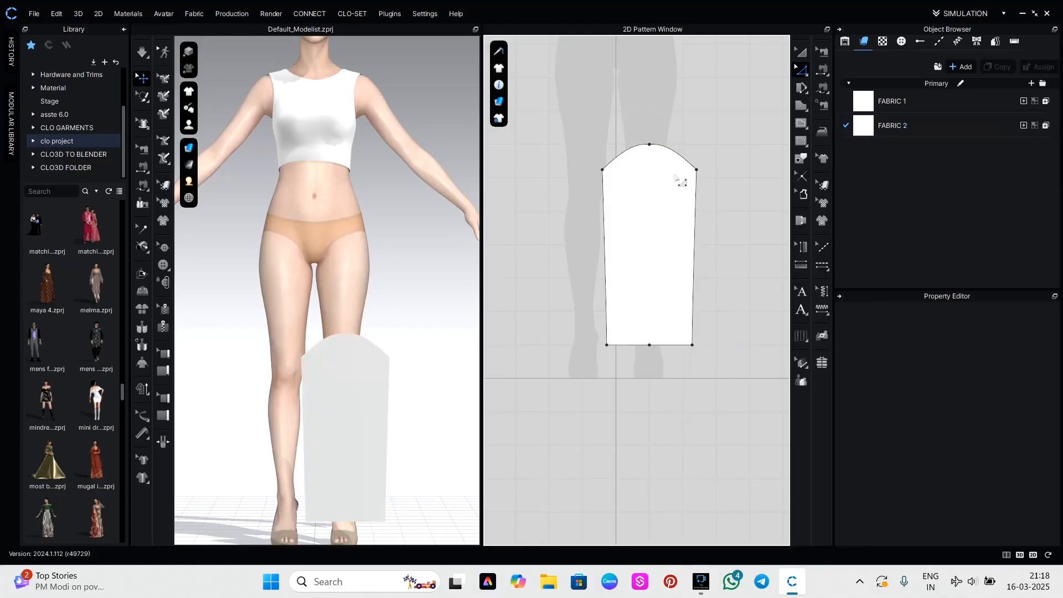
# Fine-tune the curve handles on both sides of the sleeve cap's peak to smooth the cap.
pyautogui.click(652, 146)
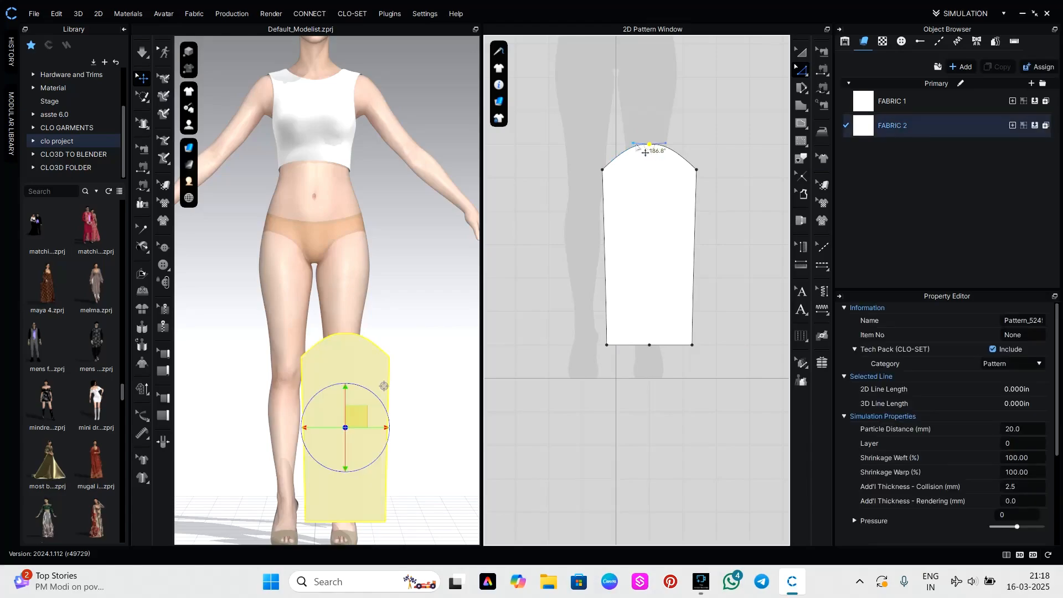
pyautogui.click(634, 145)
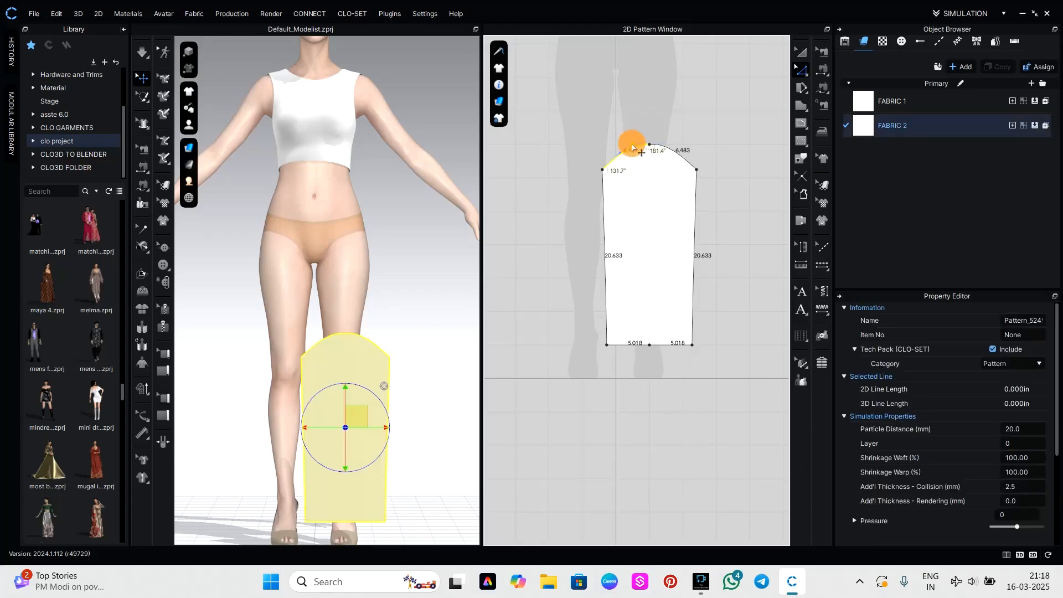
pyautogui.moveTo(633, 144); pyautogui.dragTo(633, 145)
pyautogui.click(659, 152)
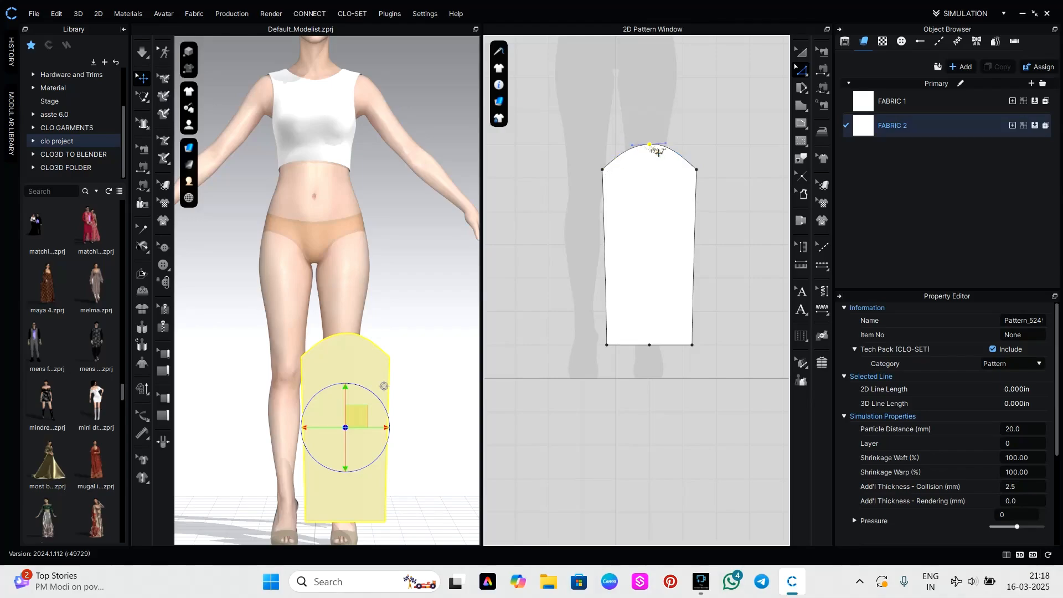
pyautogui.click(674, 153)
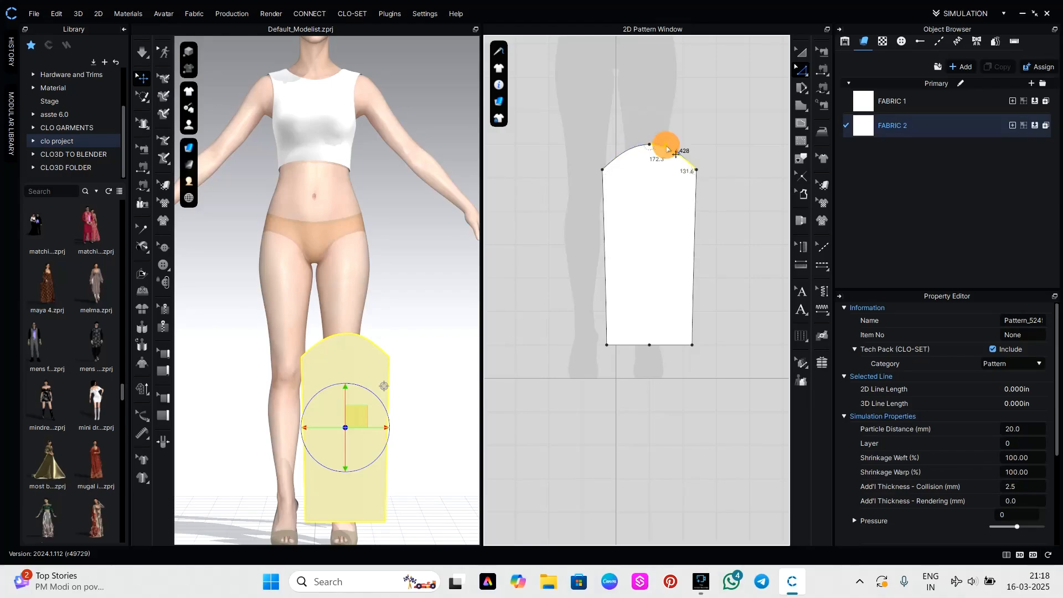
pyautogui.click(726, 208)
# Select the sleeve pattern and wrap it around the avatar's right arm using the arrangement points.
pyautogui.scroll(-3, 739, 255)
pyautogui.moveTo(719, 263); pyautogui.dragTo(688, 346, button='middle')
pyautogui.click(801, 52)
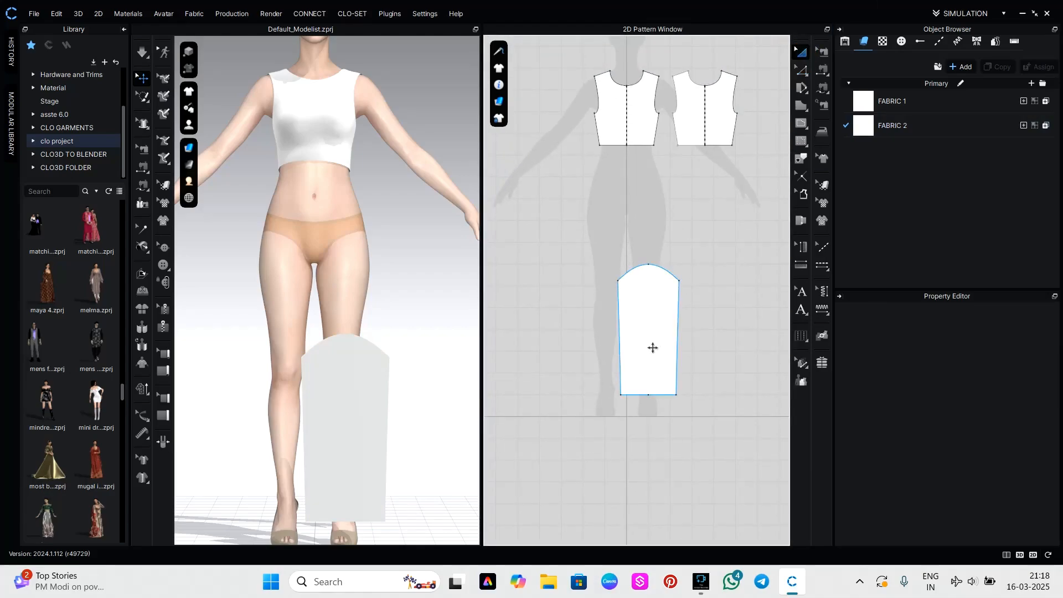
pyautogui.click(652, 348)
pyautogui.moveTo(408, 332); pyautogui.dragTo(420, 373, button='right')
pyautogui.moveTo(391, 341); pyautogui.dragTo(419, 338, button='middle')
pyautogui.hotkey('shift', 'f')
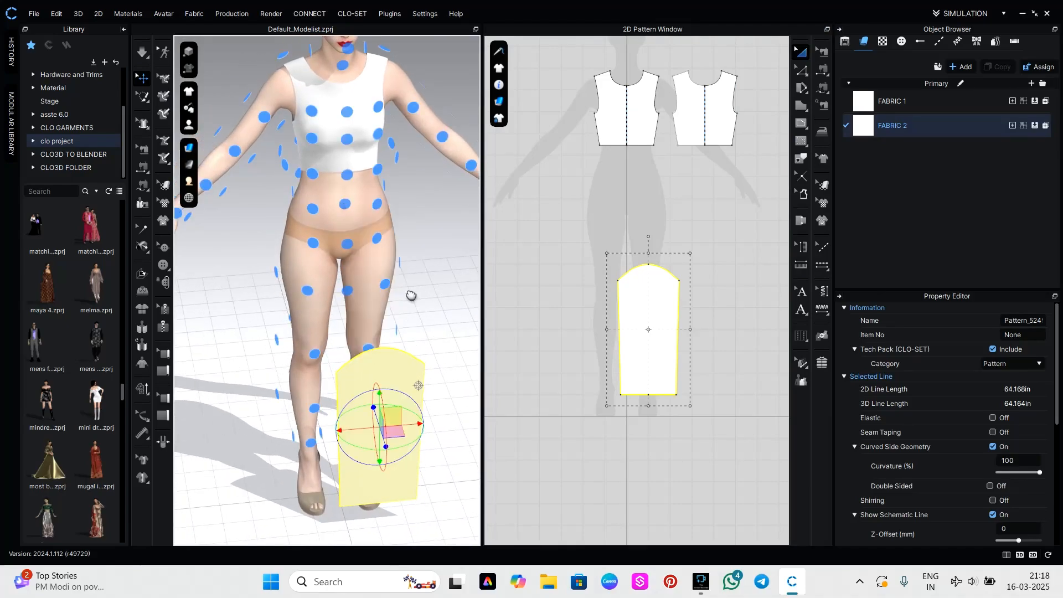
pyautogui.moveTo(409, 294); pyautogui.dragTo(475, 358, button='middle')
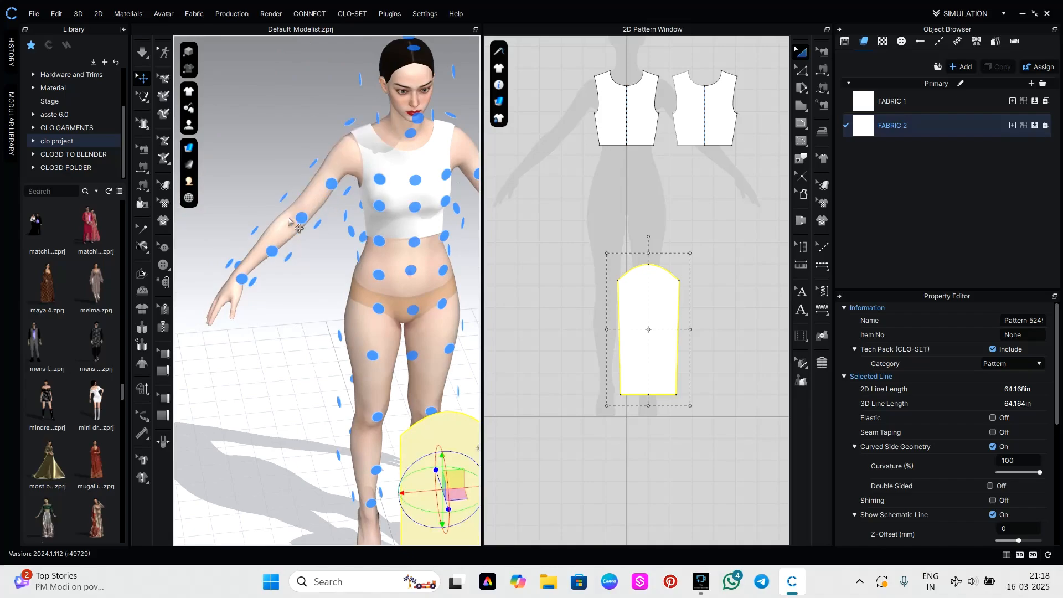
pyautogui.click(278, 202)
# Sew the front half of the sleeve cap to the front bodice's right armhole.
pyautogui.scroll(3, 341, 164)
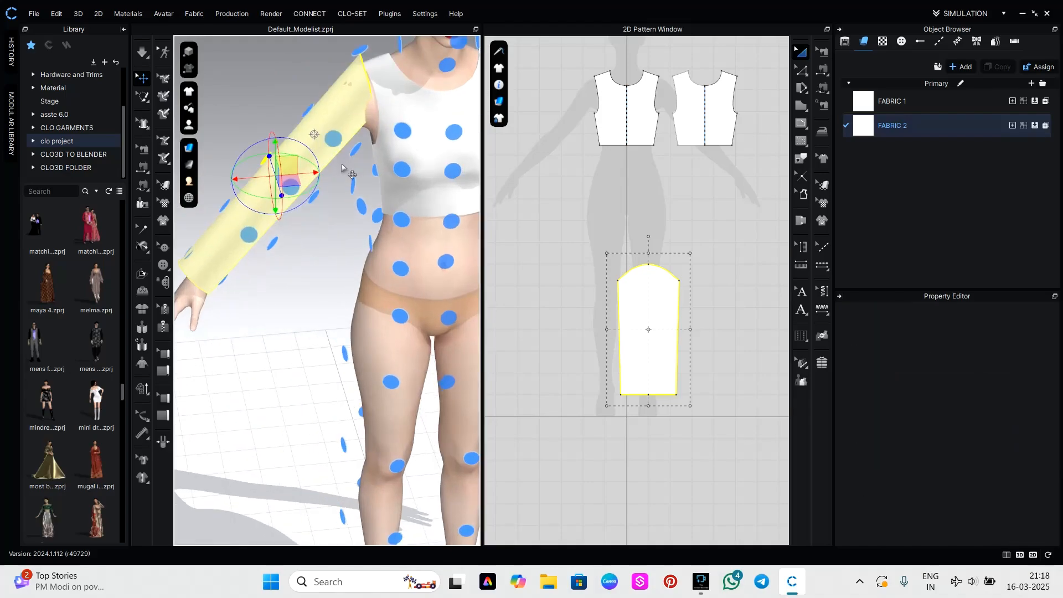
pyautogui.moveTo(352, 263); pyautogui.dragTo(351, 282, button='middle')
pyautogui.press('n')
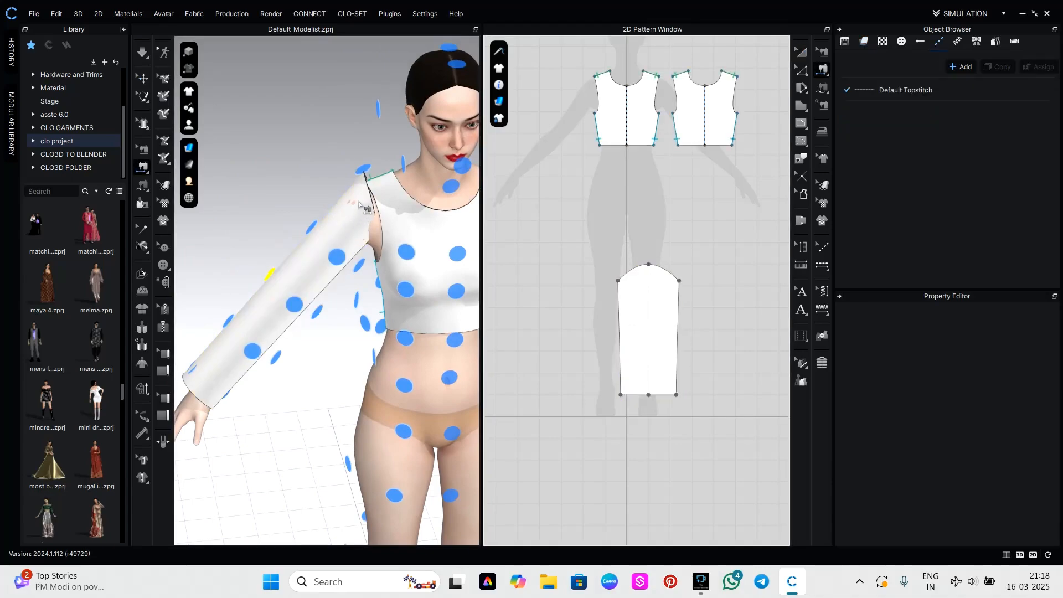
pyautogui.click(368, 194)
pyautogui.click(378, 215)
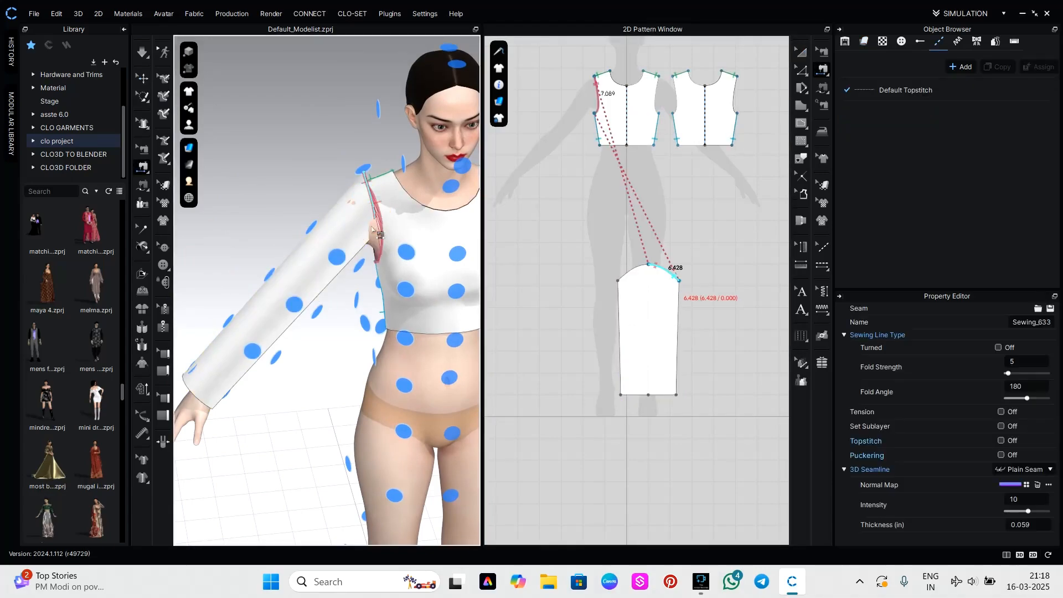
# Sew the back half of the sleeve cap to the back bodice's matching armhole.
pyautogui.moveTo(348, 249); pyautogui.dragTo(538, 226, button='right')
pyautogui.moveTo(468, 228); pyautogui.dragTo(422, 233, button='middle')
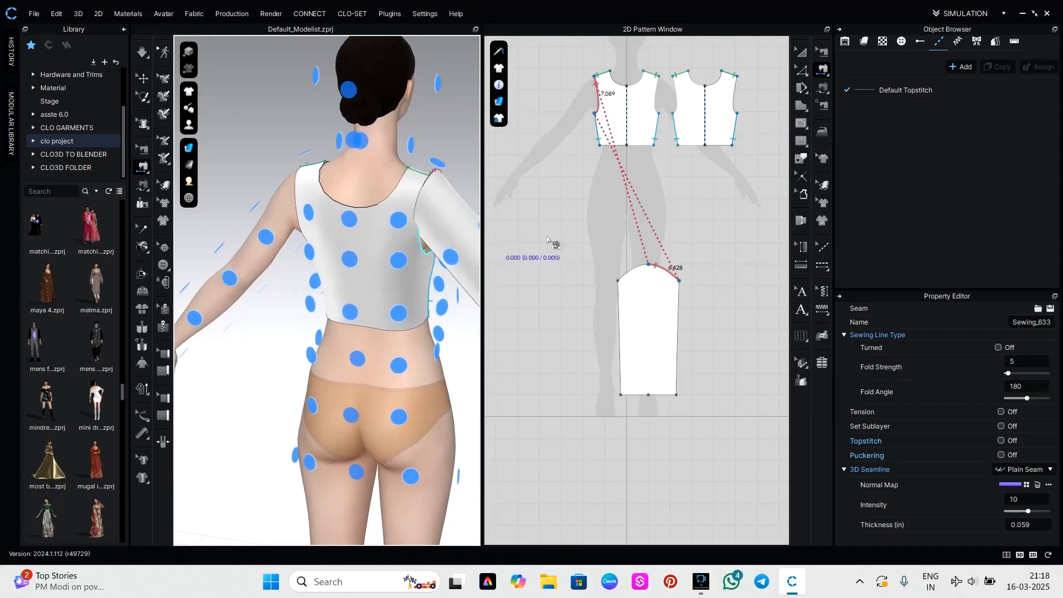
pyautogui.click(625, 269)
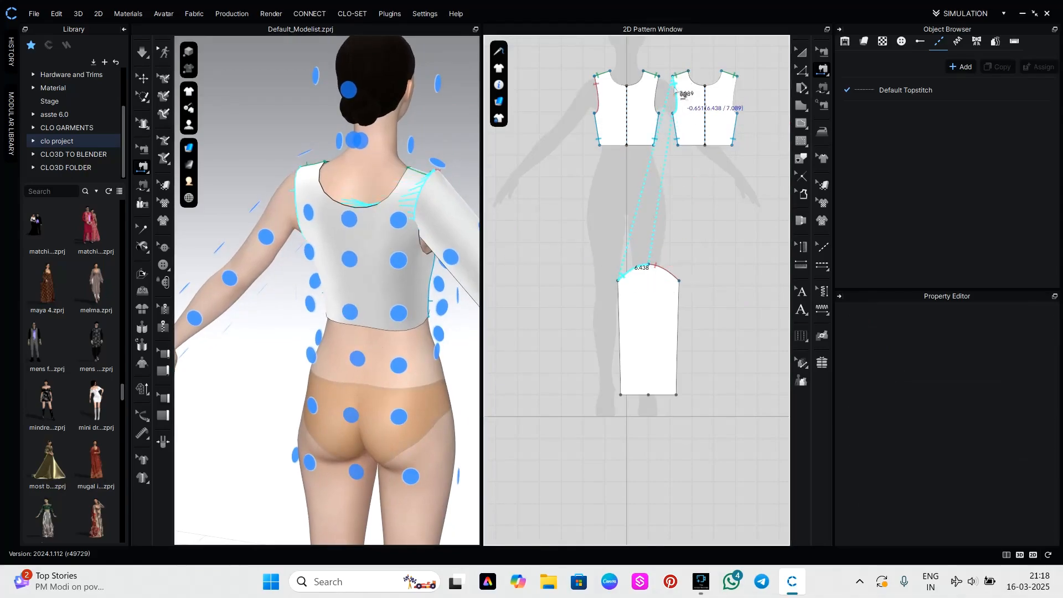
pyautogui.click(738, 109)
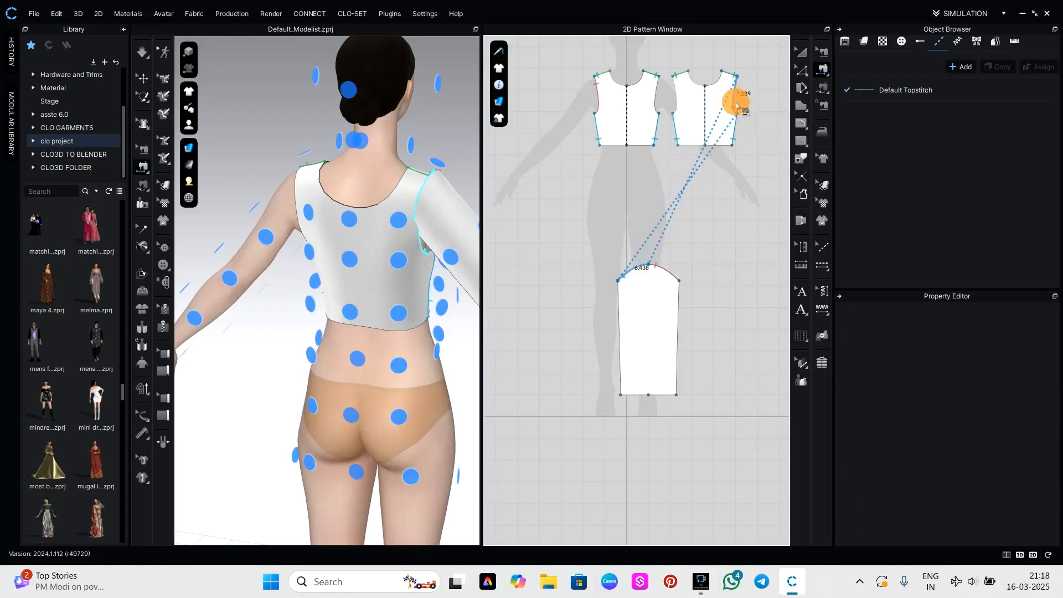
# Simulate the garment to drape the attached sleeve and inspect it around the avatar.
pyautogui.scroll(-4, 451, 288)
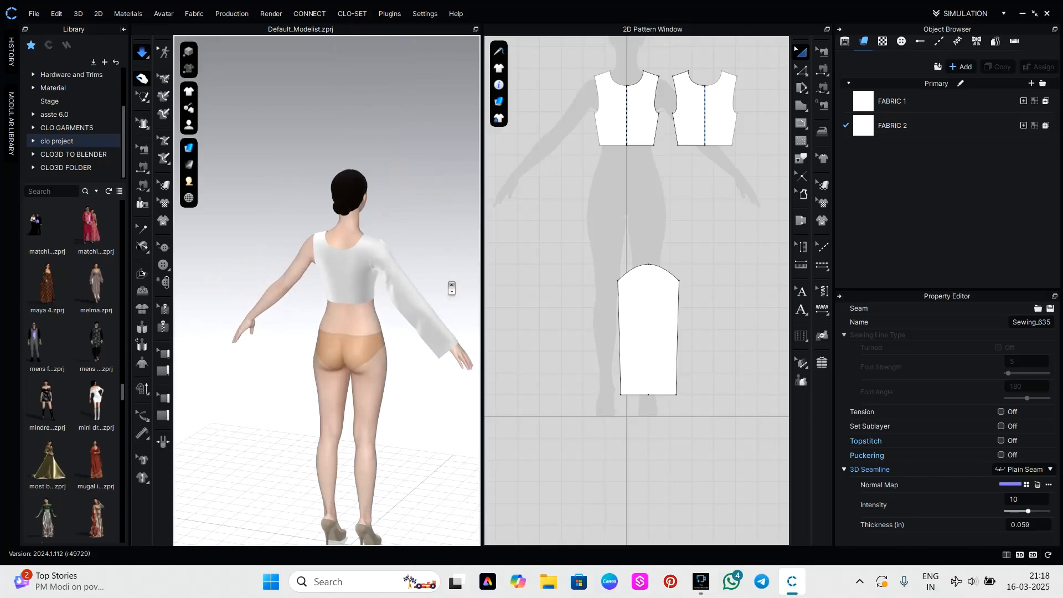
pyautogui.moveTo(461, 316); pyautogui.dragTo(285, 313, button='right')
pyautogui.scroll(3, 284, 323)
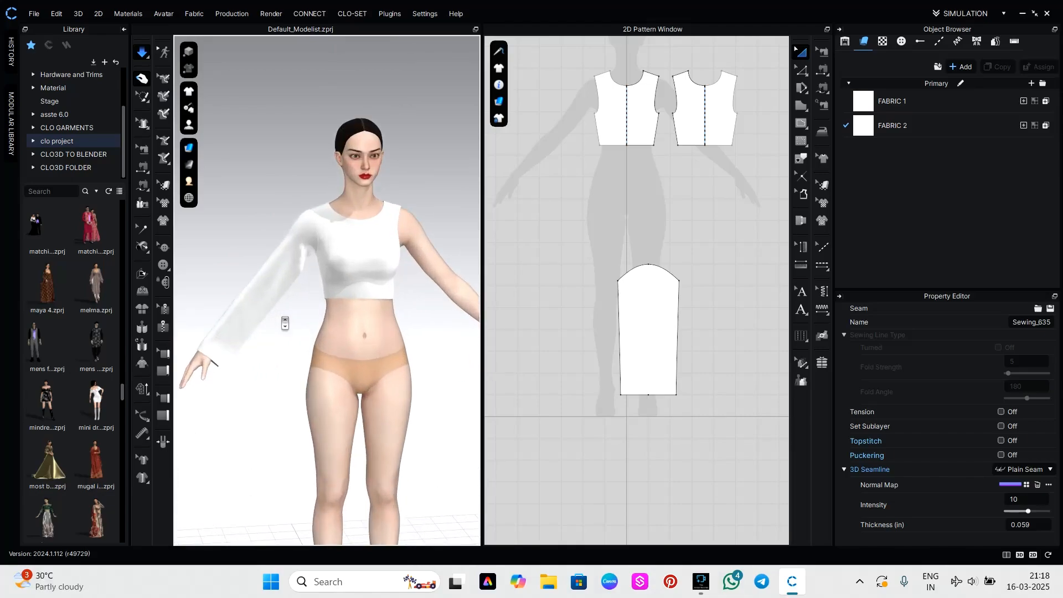
pyautogui.moveTo(284, 323); pyautogui.dragTo(344, 233, button='middle')
pyautogui.moveTo(317, 258); pyautogui.dragTo(271, 254, button='right')
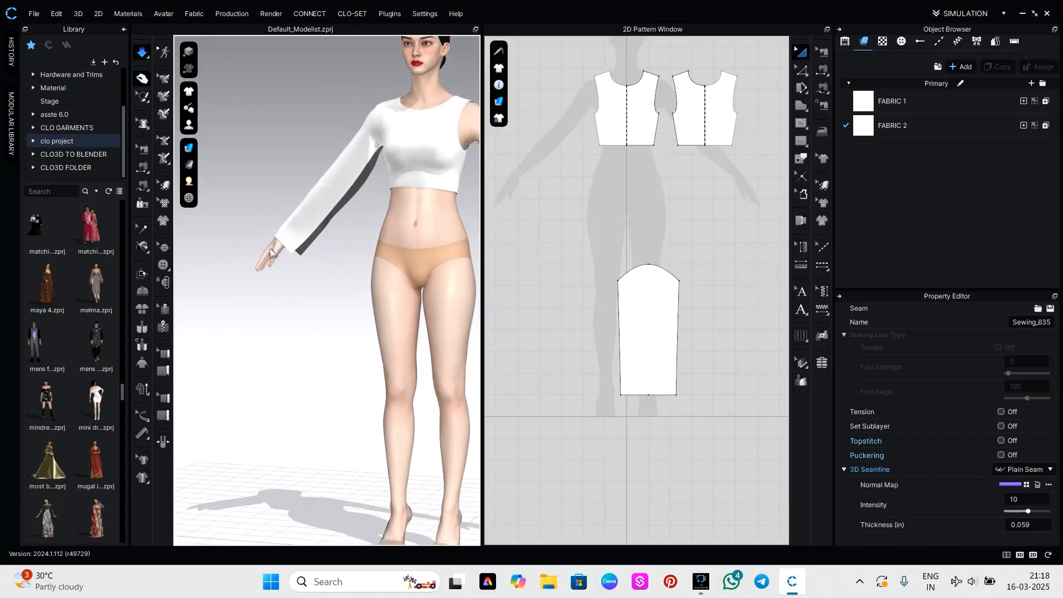
# Sew the sleeve's two long side edges together as the underarm seam and simulate the garment.
pyautogui.press('n')
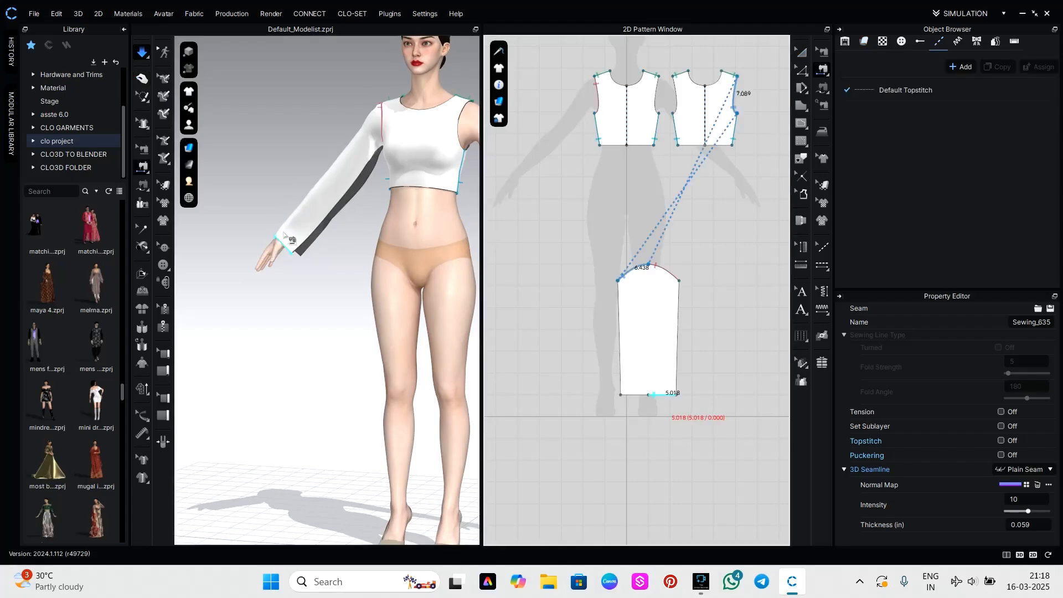
pyautogui.click(320, 227)
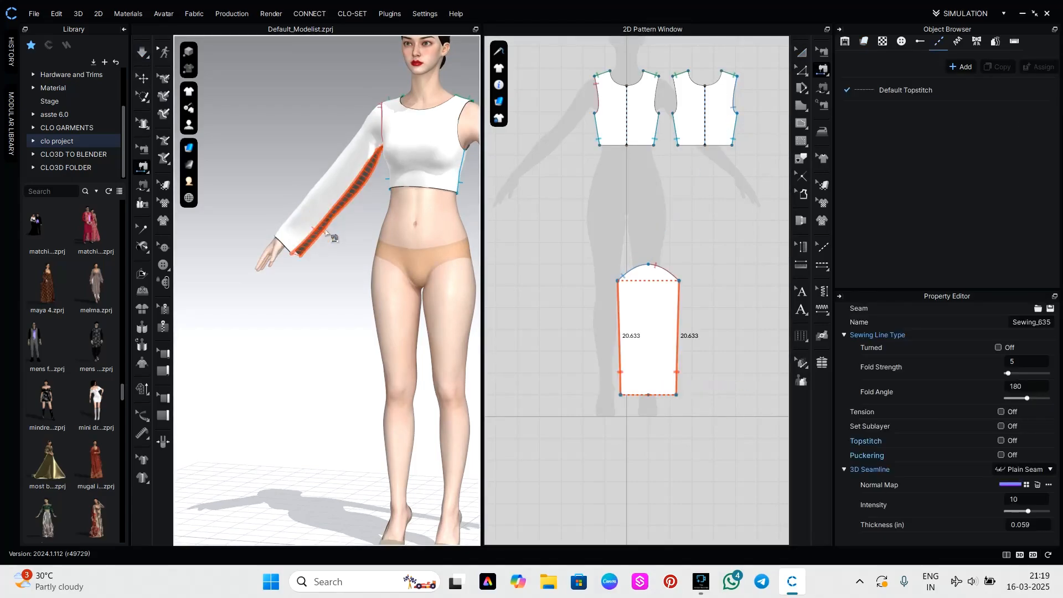
pyautogui.moveTo(358, 230); pyautogui.dragTo(399, 247, button='right')
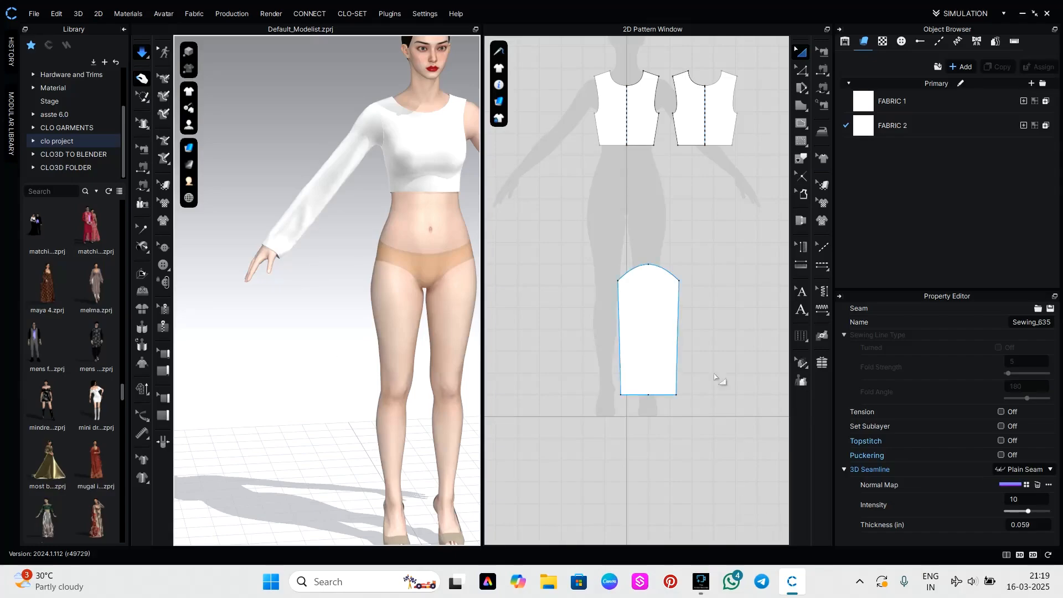
# Delete the middle point on the sleeve's hem so the hem becomes one continuous line.
pyautogui.press('z')
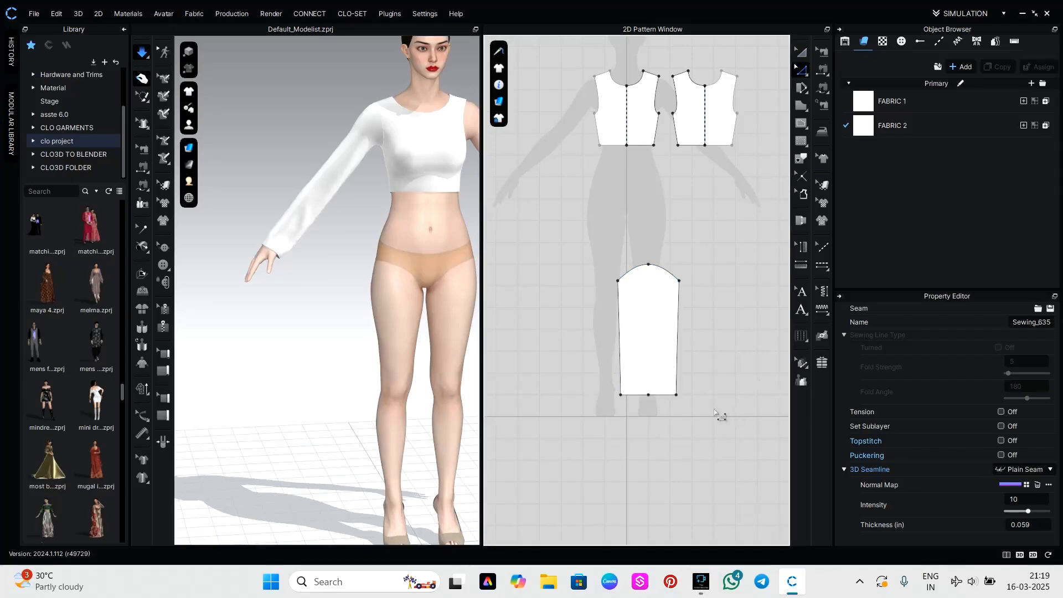
pyautogui.click(648, 396)
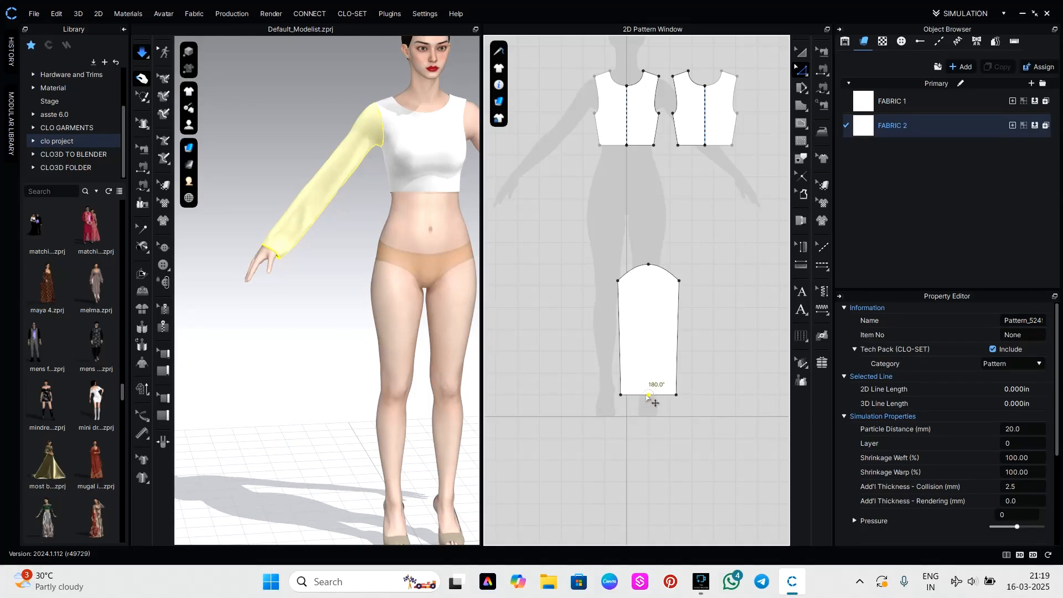
pyautogui.rightClick(647, 394)
pyautogui.click(656, 405)
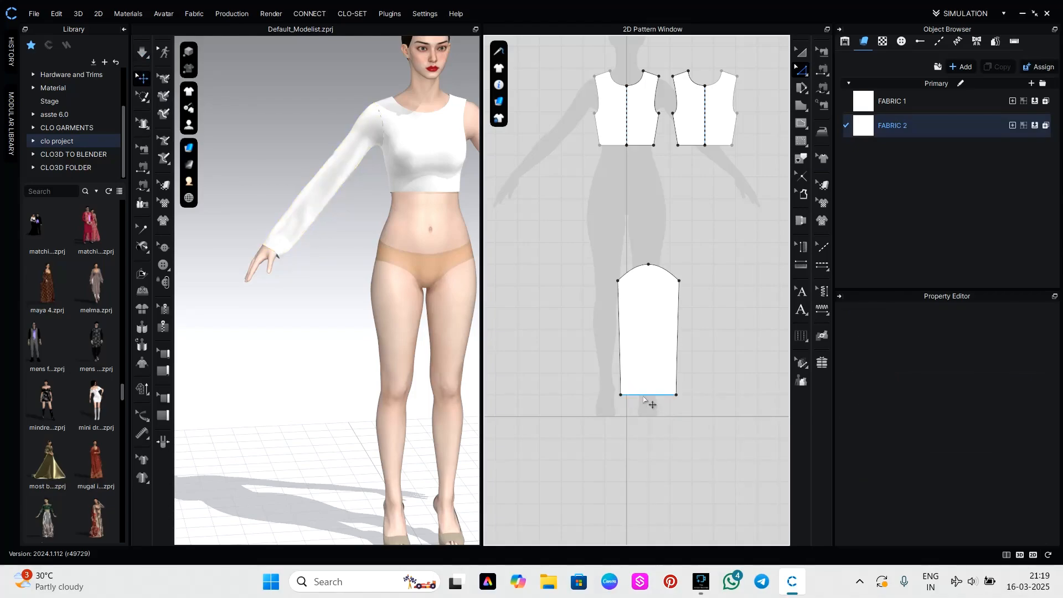
# Lengthen the sleeve by extending its hem line downward, then simulate and tug the cuff at the avatar's hand.
pyautogui.moveTo(644, 395); pyautogui.dragTo(642, 425)
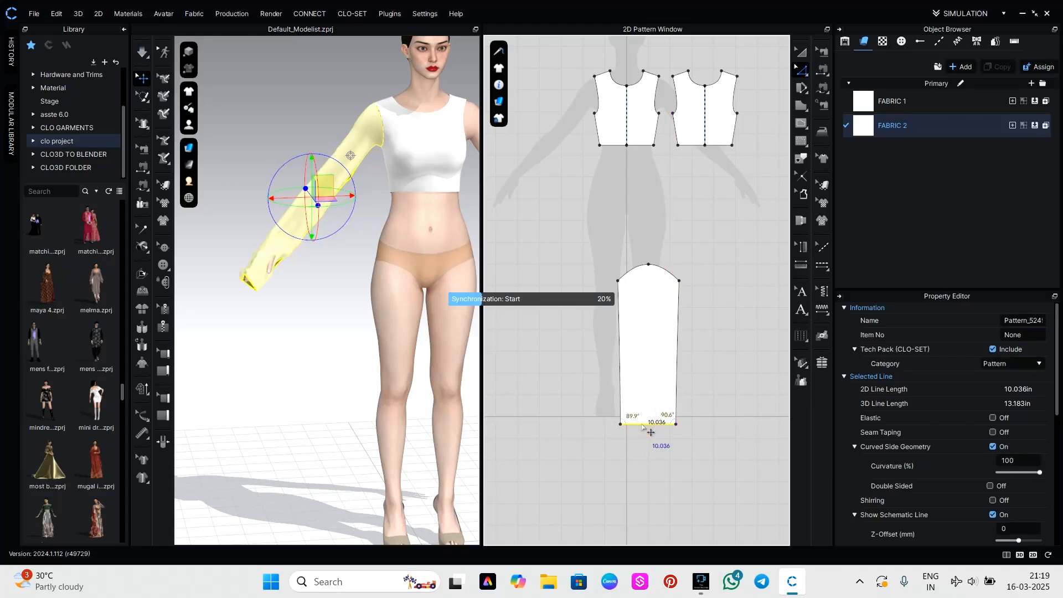
pyautogui.press('space')
pyautogui.click(277, 276)
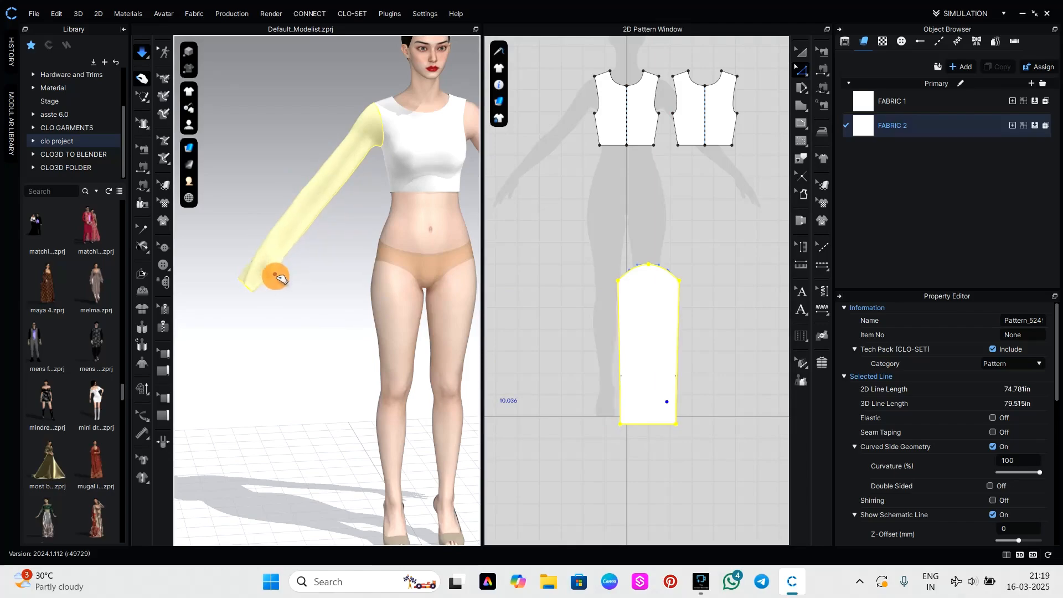
pyautogui.moveTo(282, 279); pyautogui.dragTo(301, 294)
pyautogui.moveTo(301, 294); pyautogui.dragTo(254, 300, button='right')
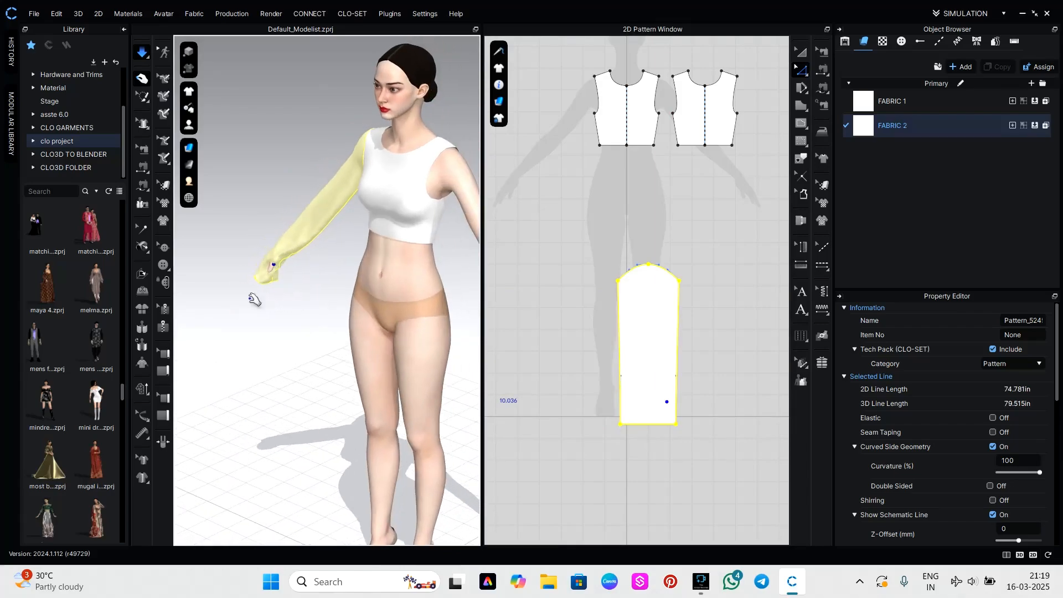
pyautogui.click(672, 446)
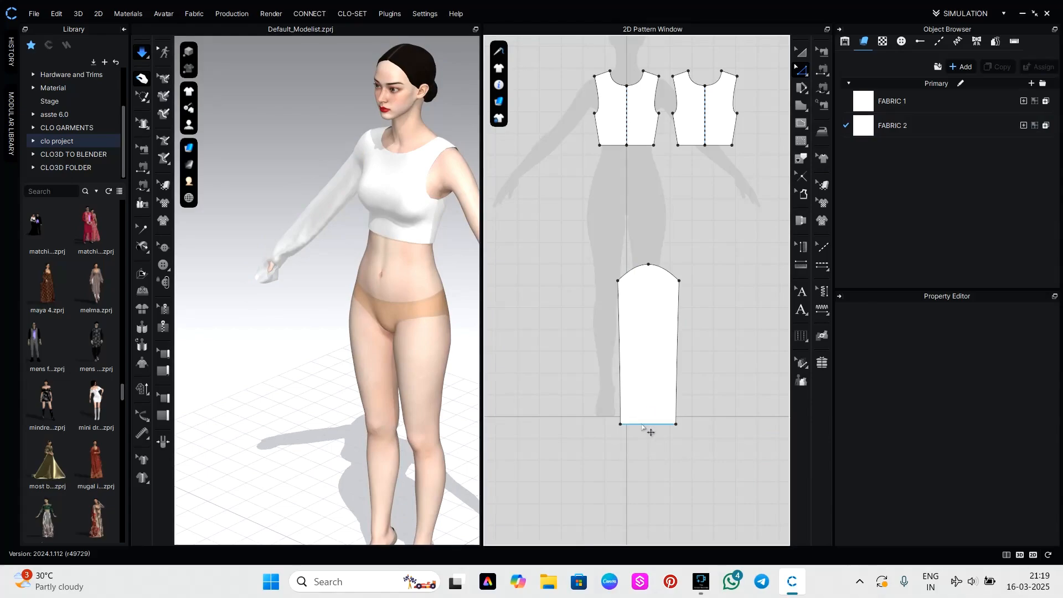
pyautogui.click(642, 425)
pyautogui.rightClick(643, 425)
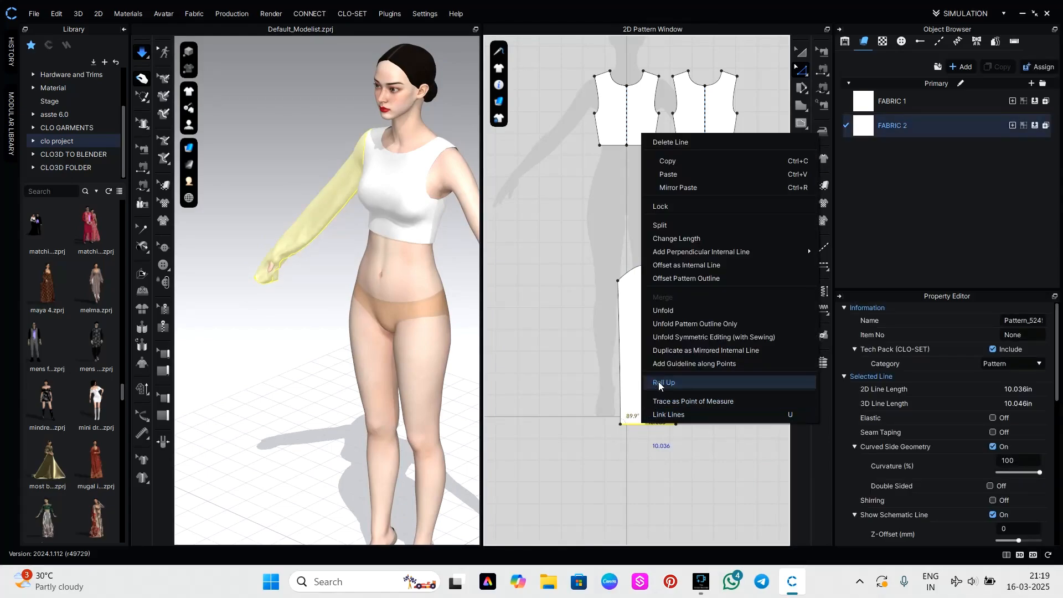
pyautogui.click(644, 427)
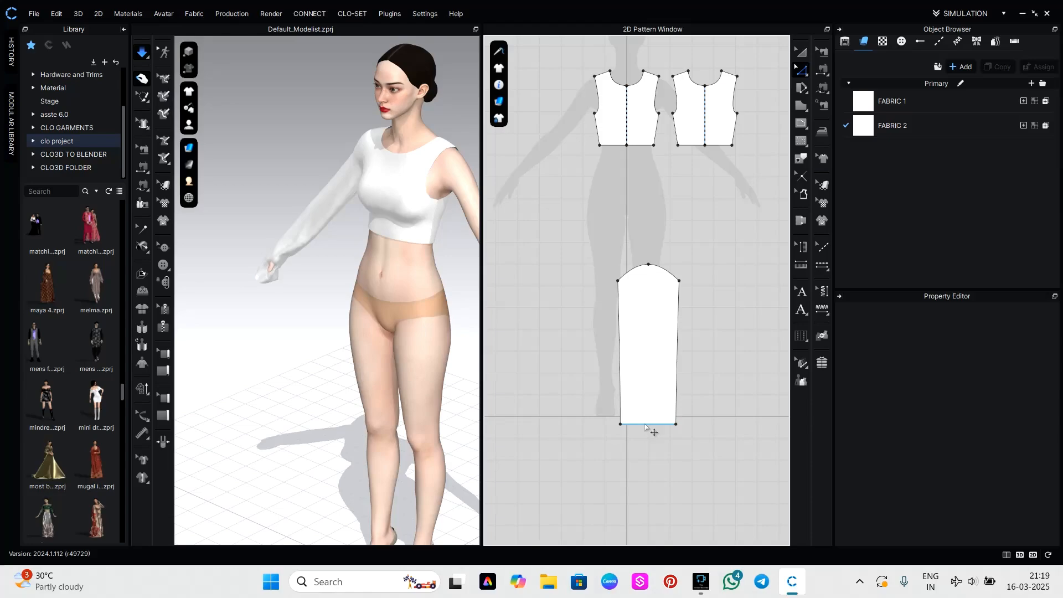
# Offset the sleeve's hem as five internal lines spaced 1 inch apart, with the Extend option on.
pyautogui.rightClick(645, 425)
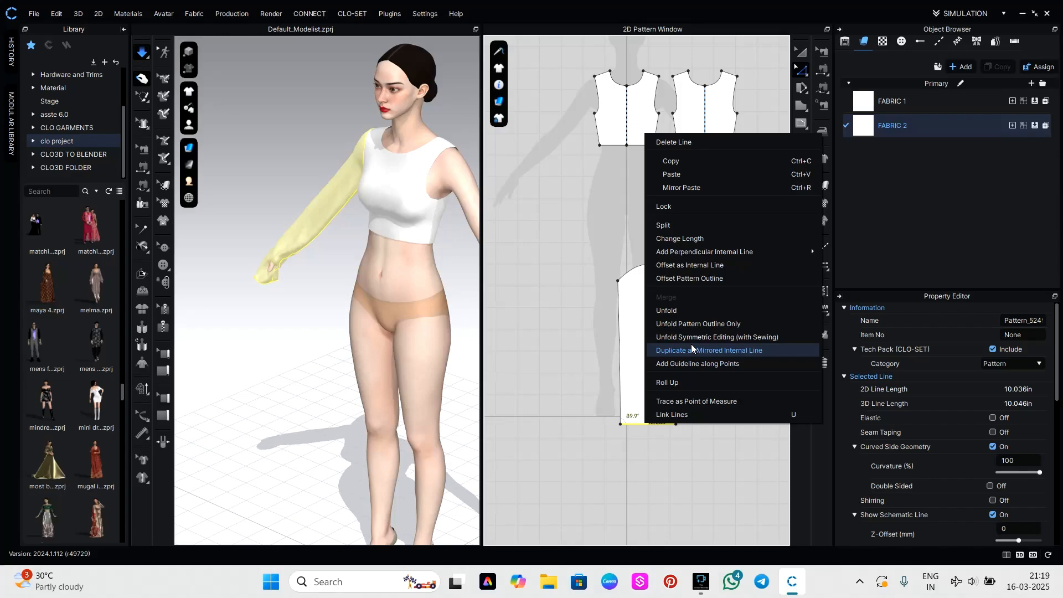
pyautogui.click(699, 266)
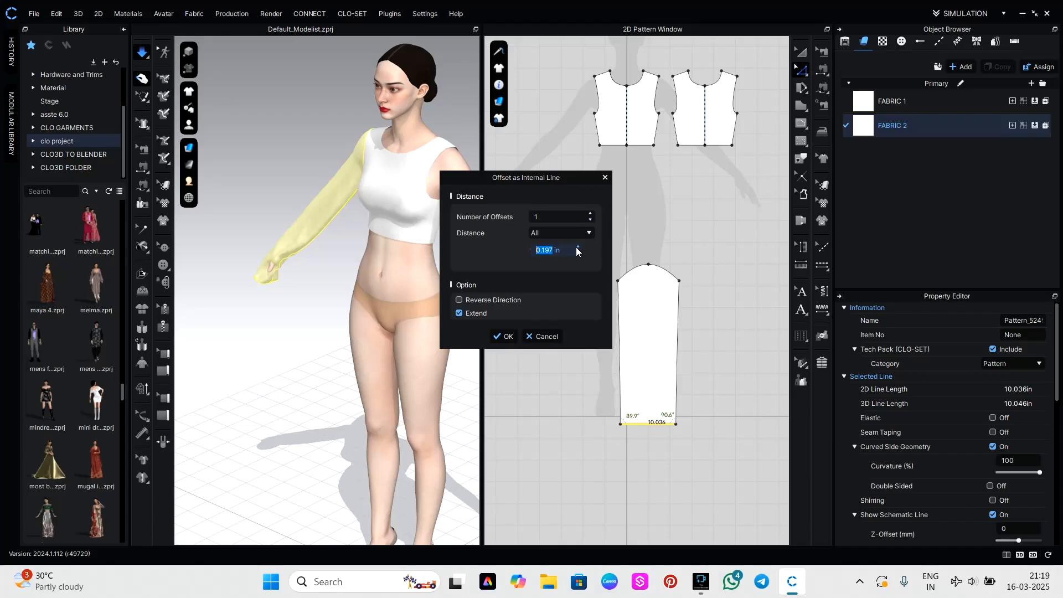
pyautogui.click(553, 252)
pyautogui.click(554, 252)
pyautogui.write('1')
pyautogui.press('Num_Lock')
pyautogui.click(590, 214)
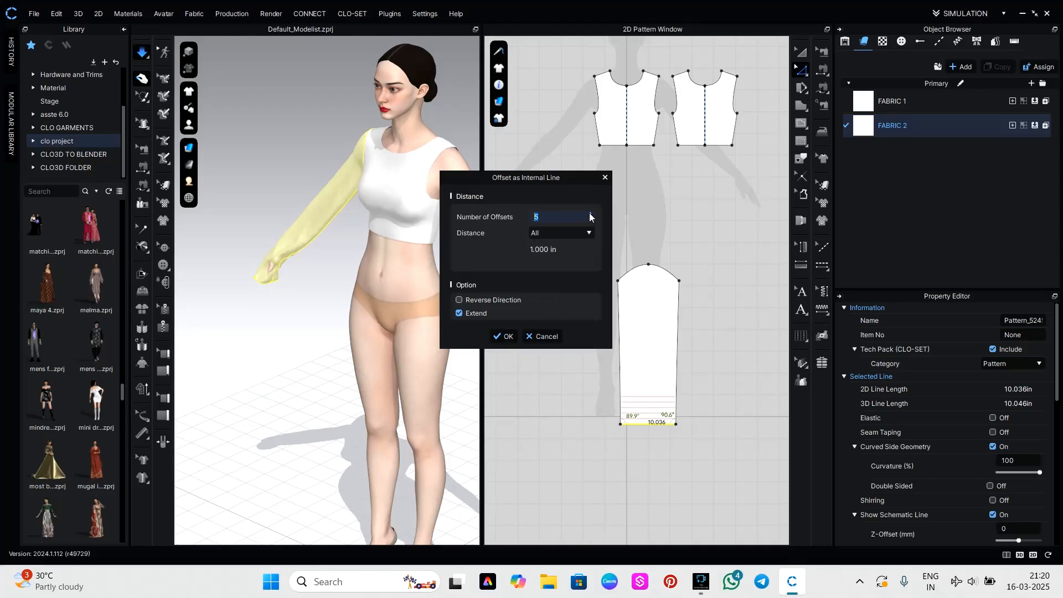
pyautogui.click(505, 336)
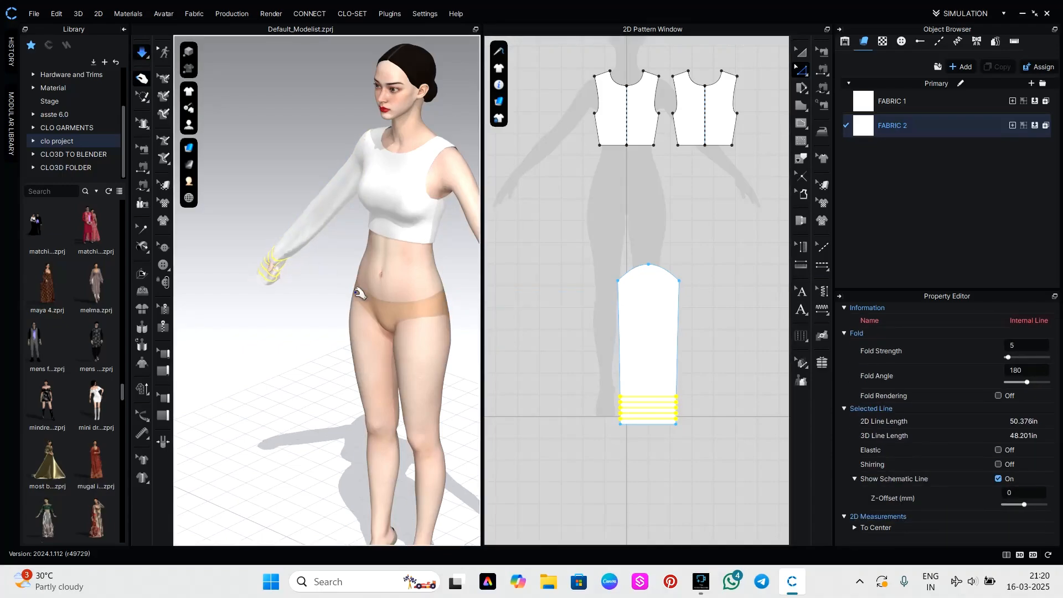
pyautogui.click(662, 468)
# Apply a Pleats Fold across the internal lines above the sleeve's hem using Accordion Pleats.
pyautogui.scroll(2, 659, 394)
pyautogui.scroll(2, 659, 393)
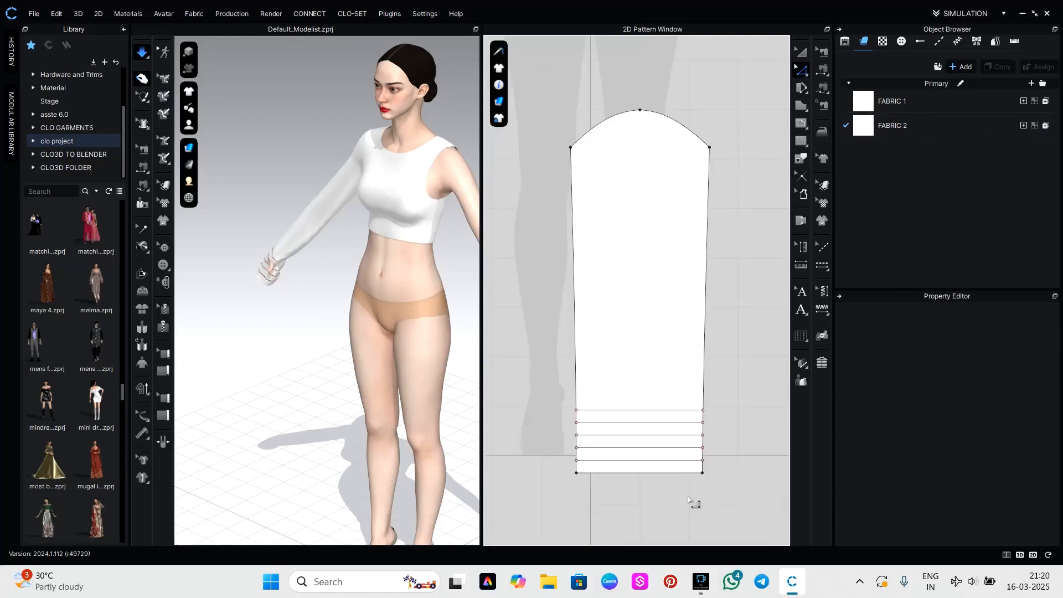
pyautogui.moveTo(692, 501); pyautogui.dragTo(692, 366, button='middle')
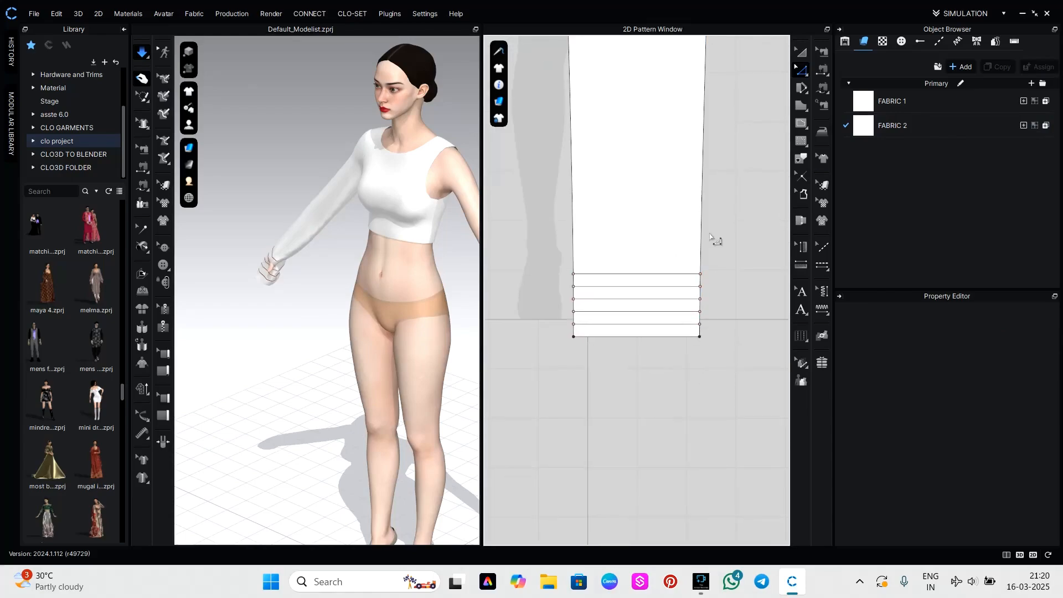
pyautogui.click(806, 339)
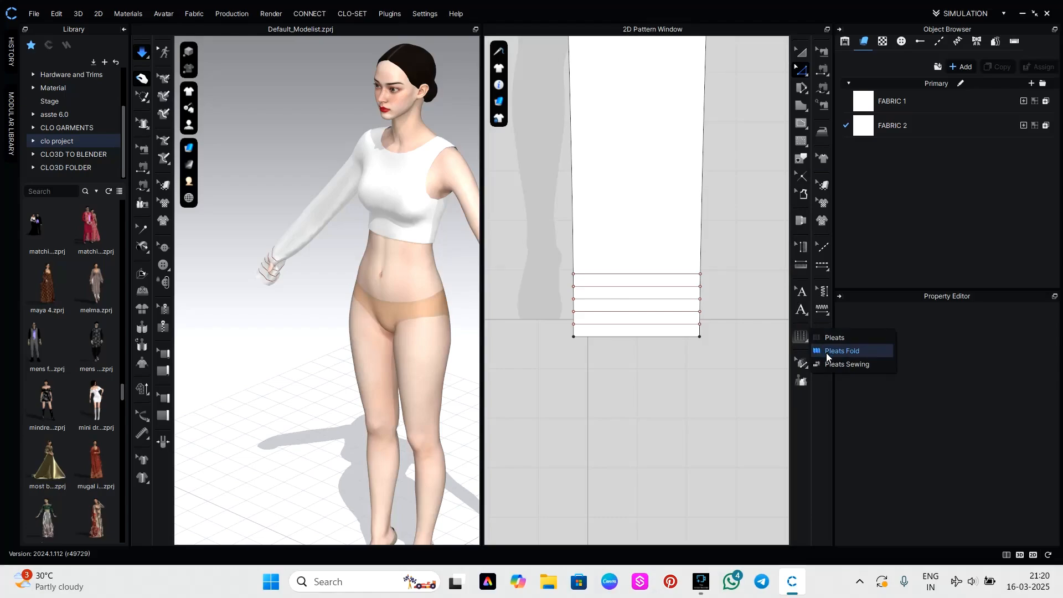
pyautogui.click(831, 349)
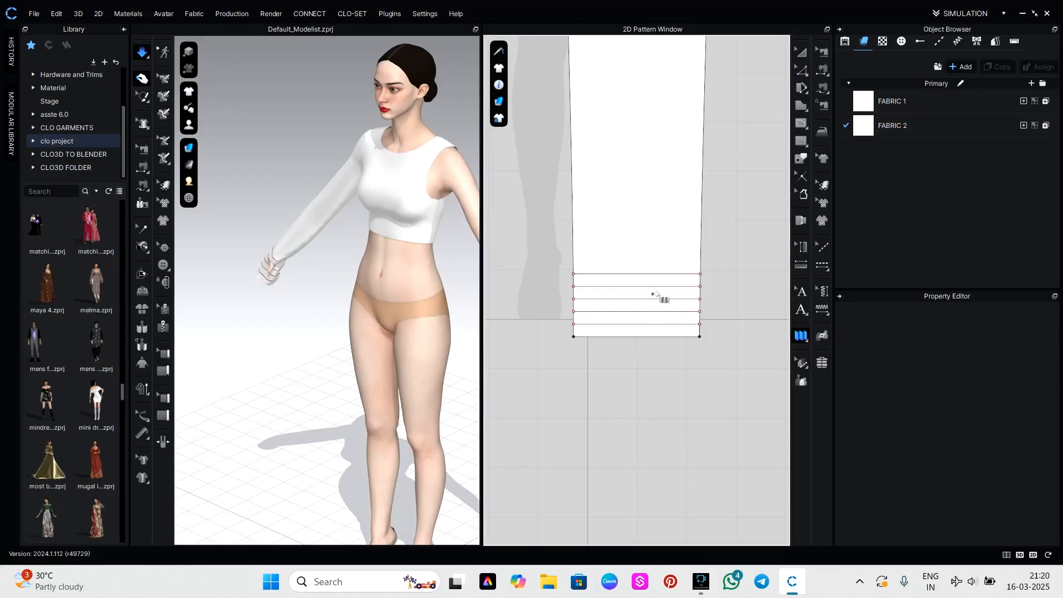
pyautogui.click(636, 267)
pyautogui.click(636, 335)
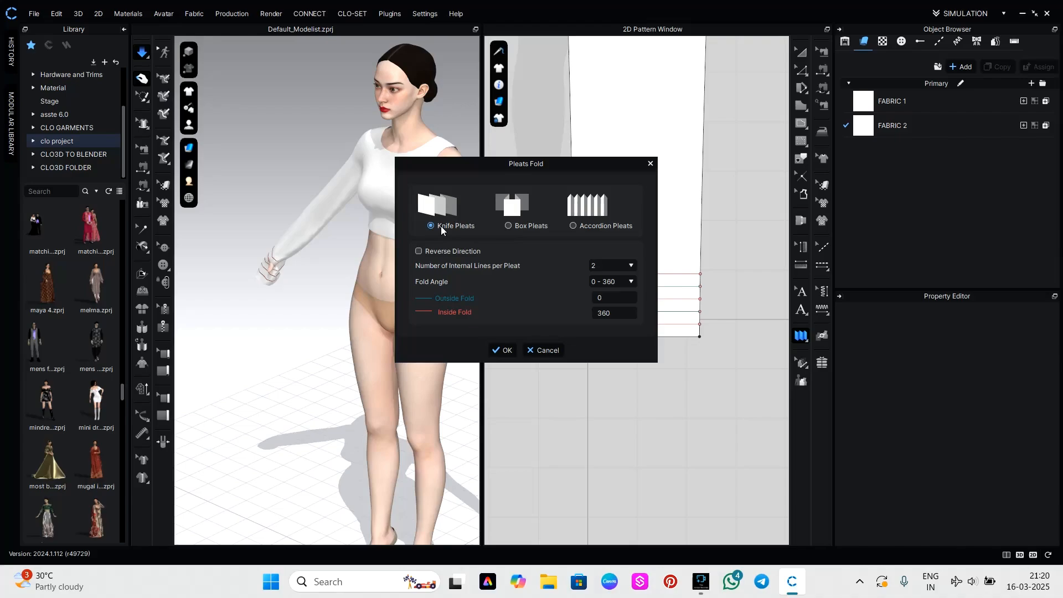
pyautogui.click(573, 225)
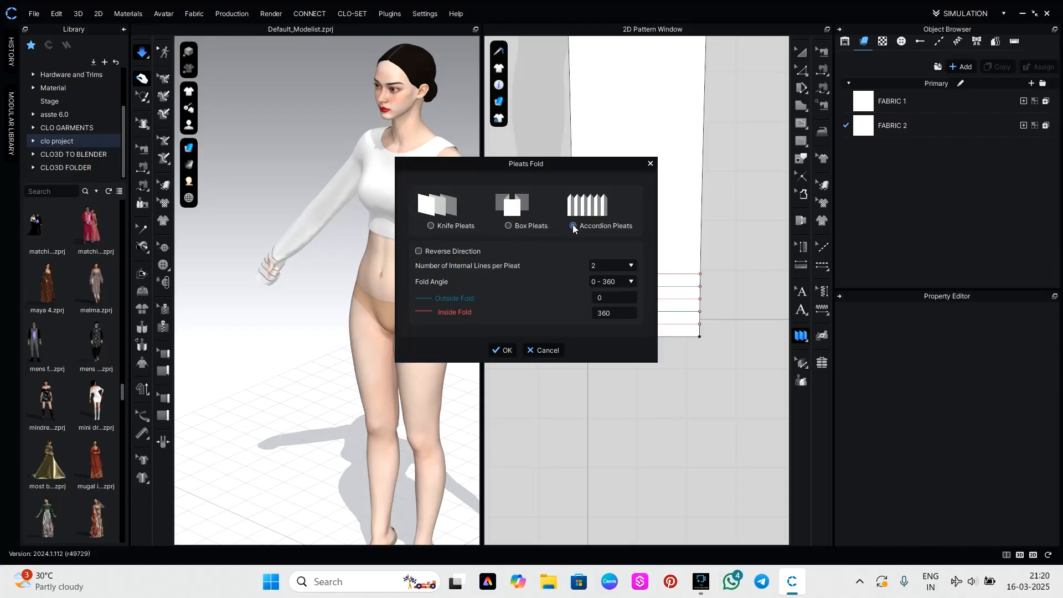
pyautogui.click(503, 352)
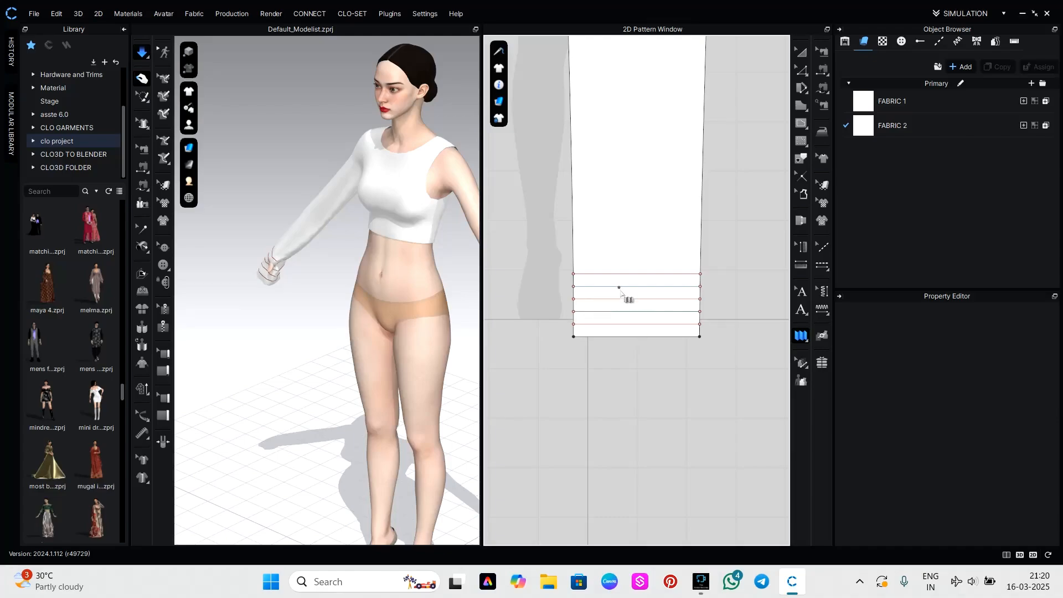
# Sew the uppermost internal line above the sleeve's hem to the third internal line with Free Sewing.
pyautogui.press('m')
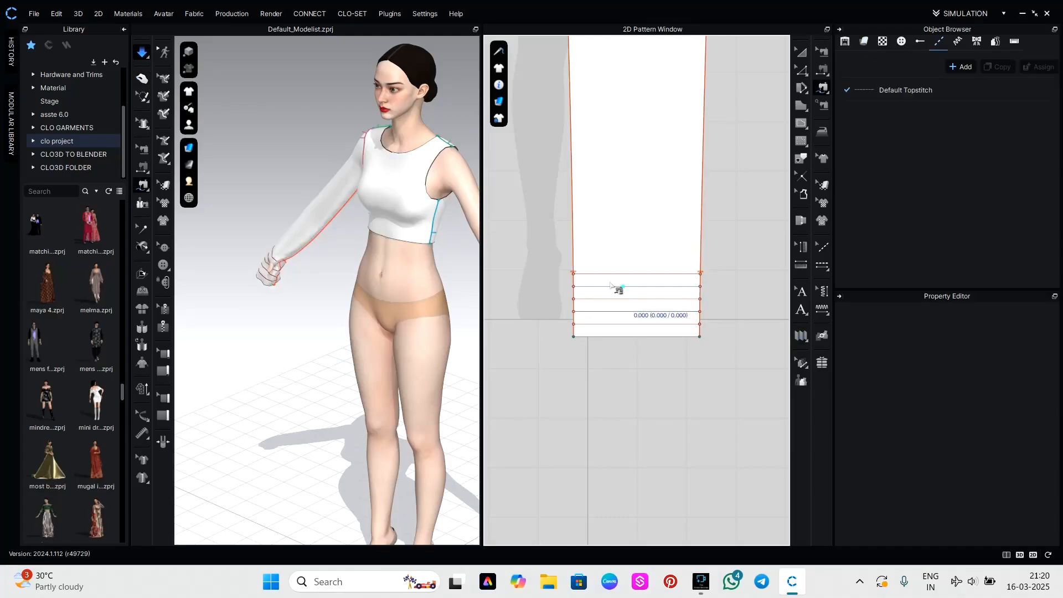
pyautogui.click(574, 274)
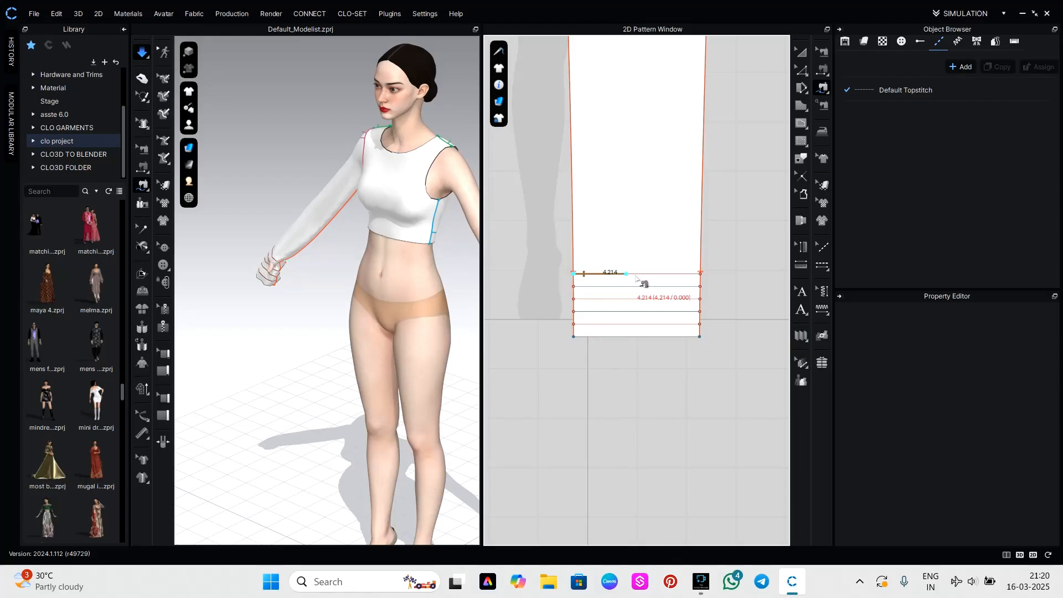
pyautogui.click(700, 274)
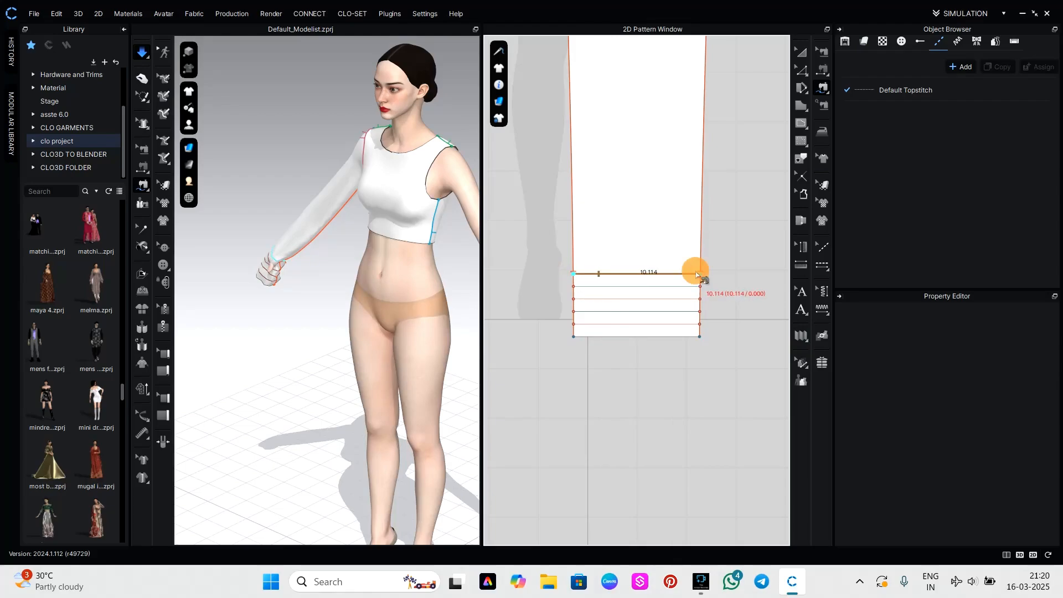
pyautogui.click(580, 302)
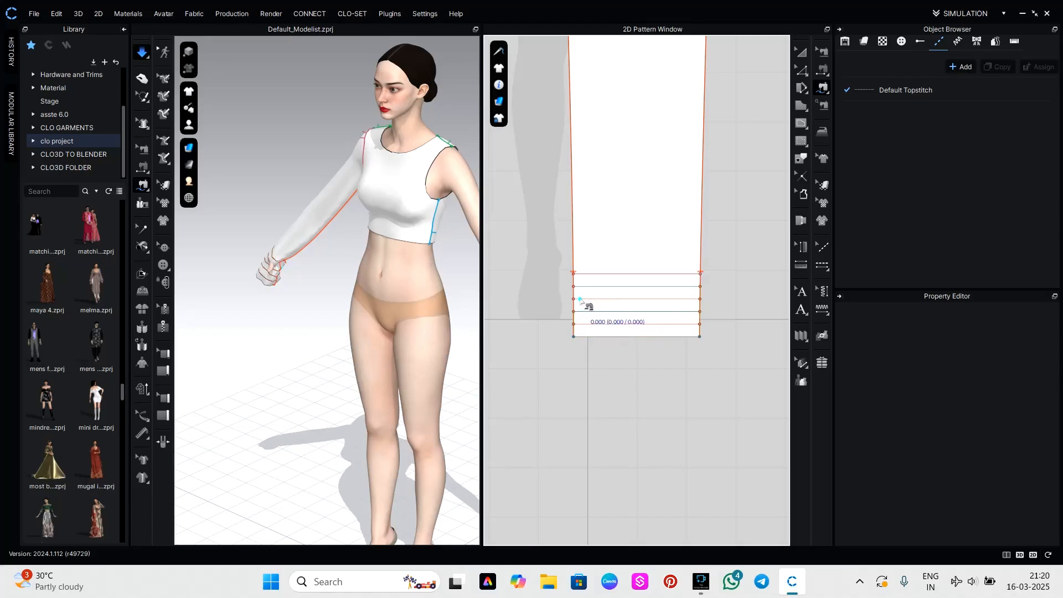
pyautogui.click(574, 274)
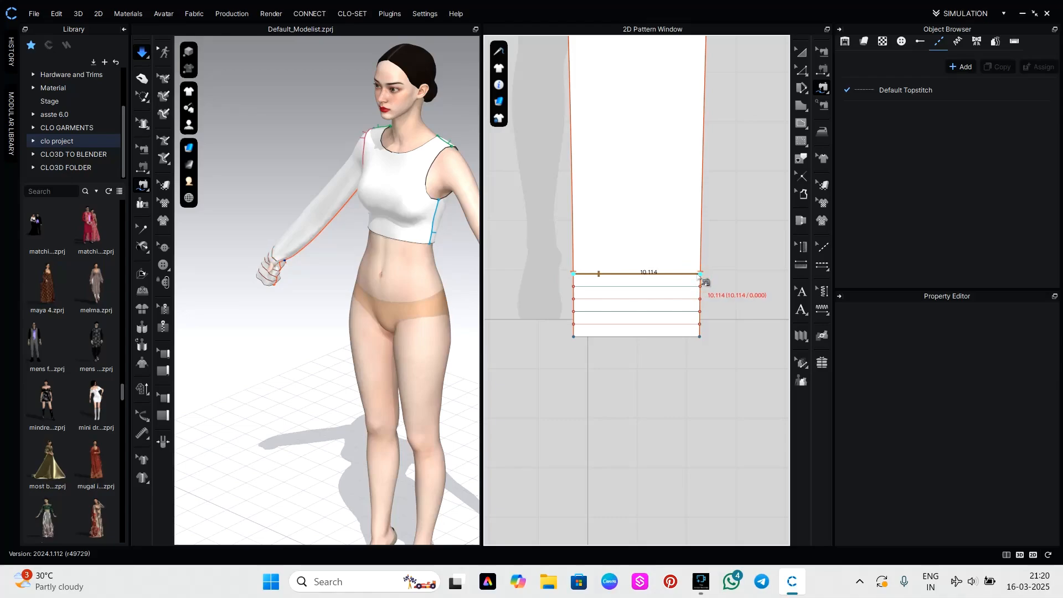
pyautogui.scroll(2, 585, 305)
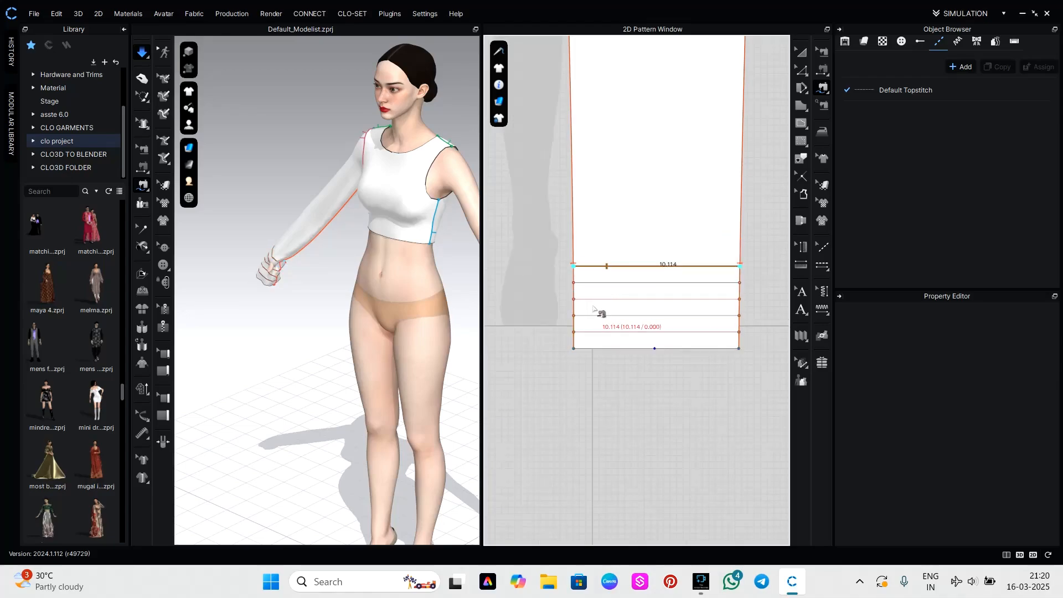
pyautogui.click(740, 266)
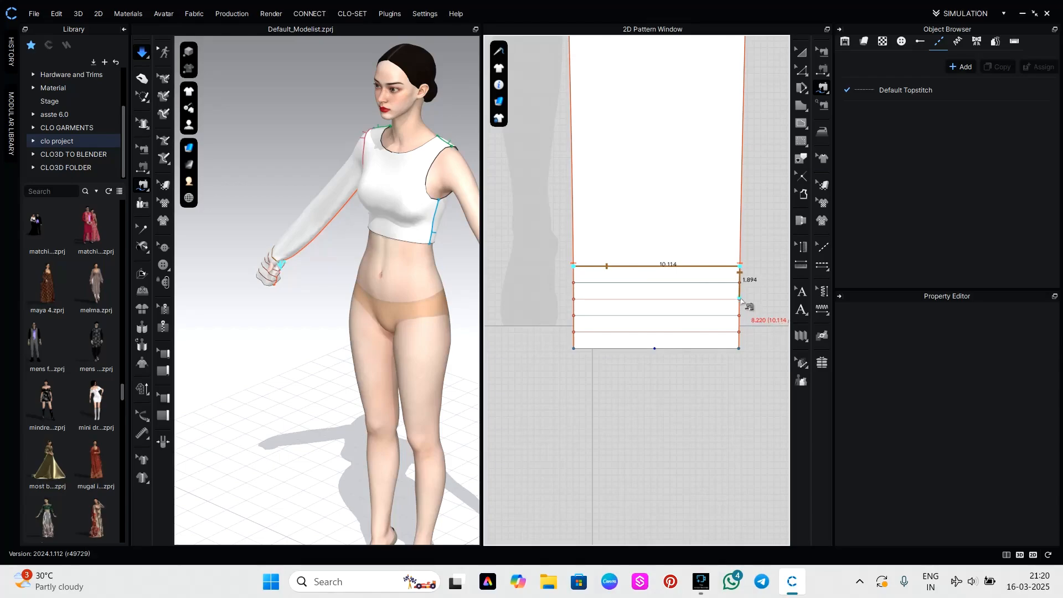
pyautogui.click(741, 300)
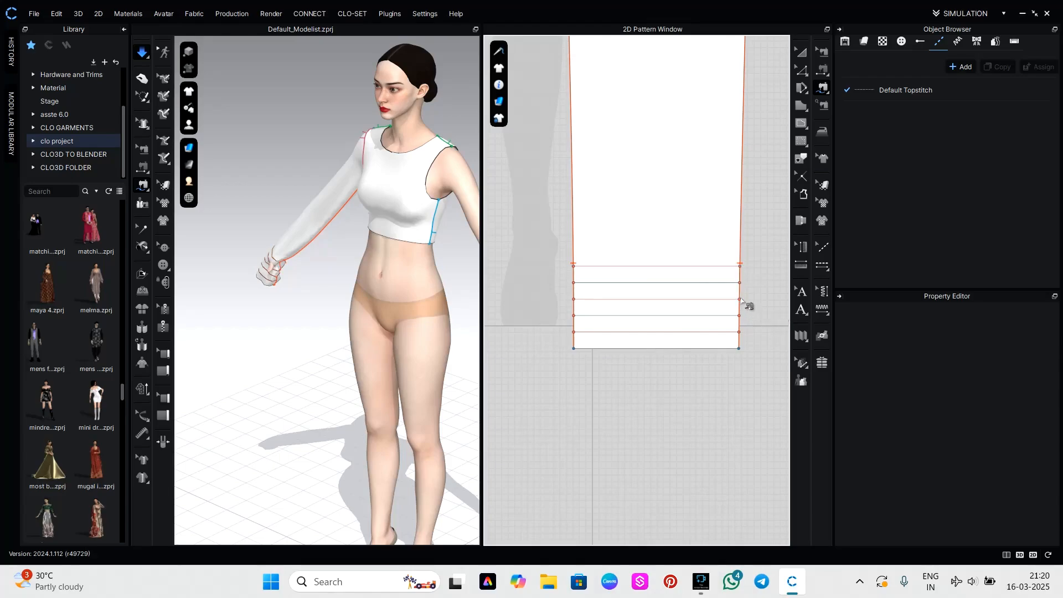
pyautogui.click(574, 267)
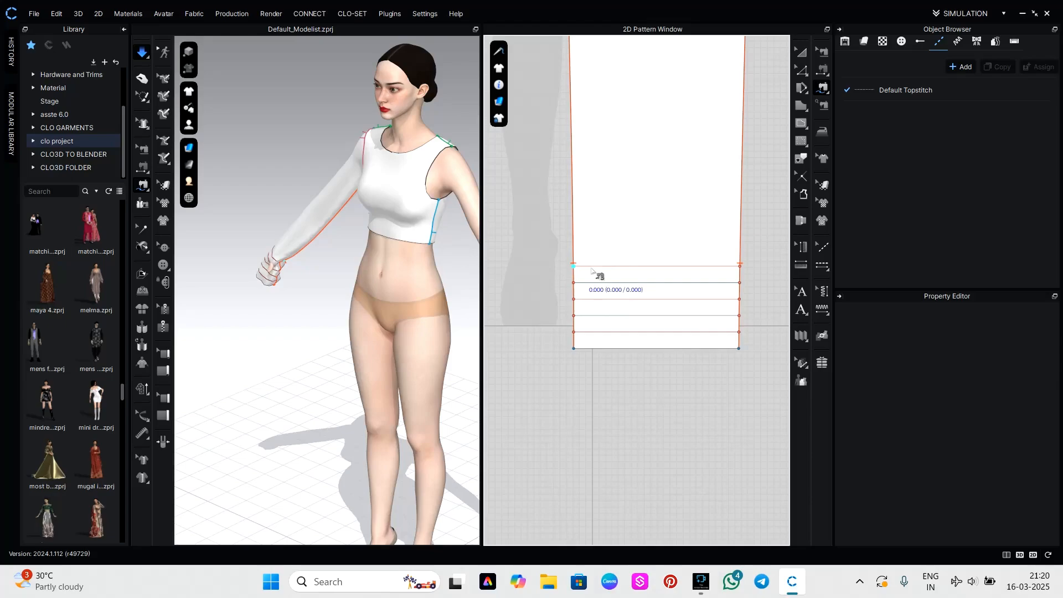
pyautogui.click(740, 266)
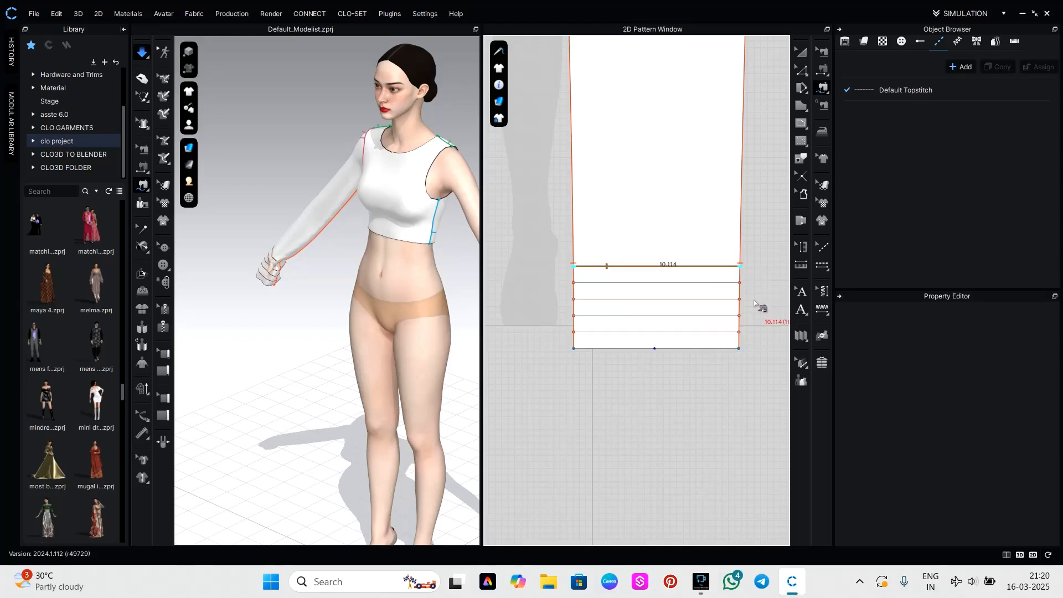
pyautogui.press('Escape')
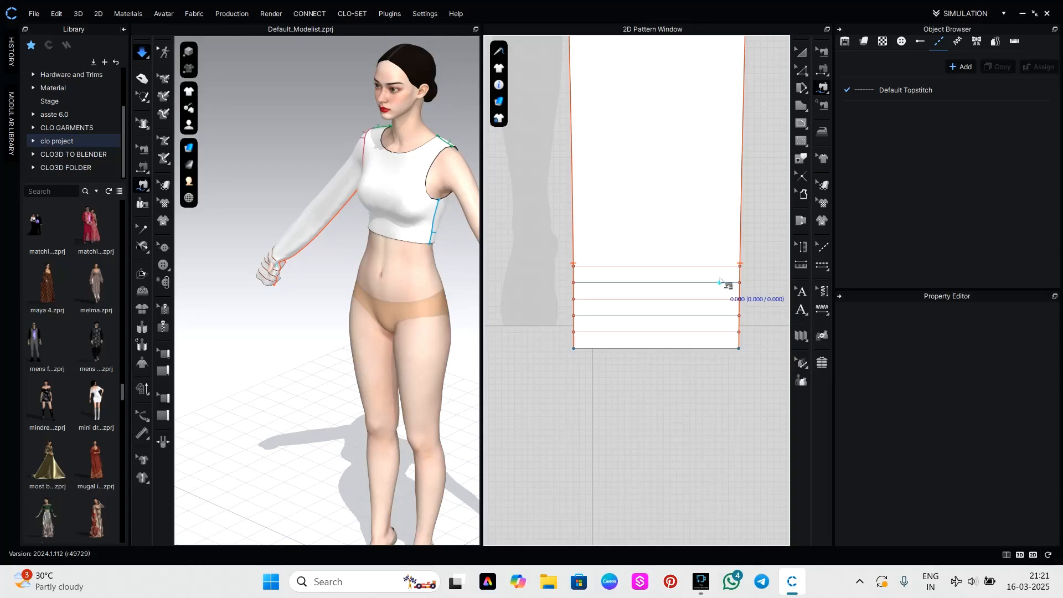
# Use Segment Sewing to join the sleeve's uppermost internal line to the third, and the fourth internal line to the hem.
pyautogui.press('n')
pyautogui.click(676, 267)
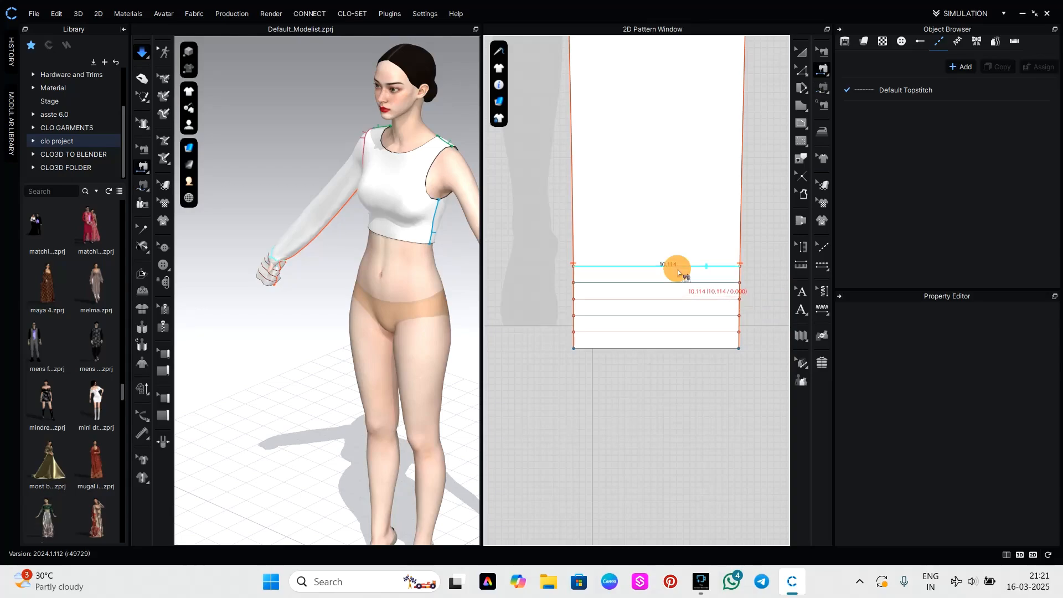
pyautogui.click(682, 300)
pyautogui.click(679, 316)
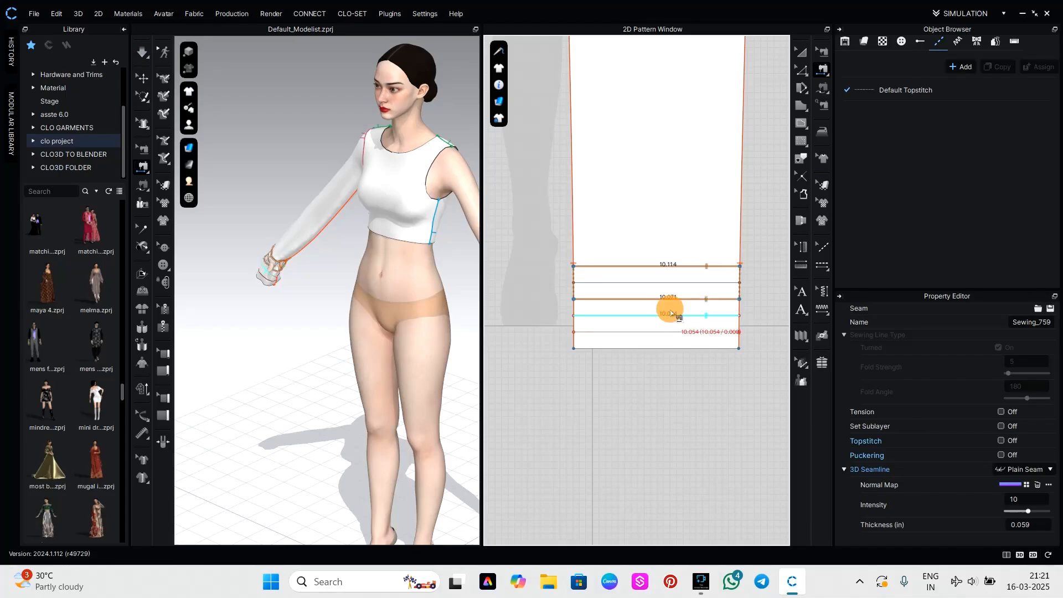
pyautogui.click(671, 348)
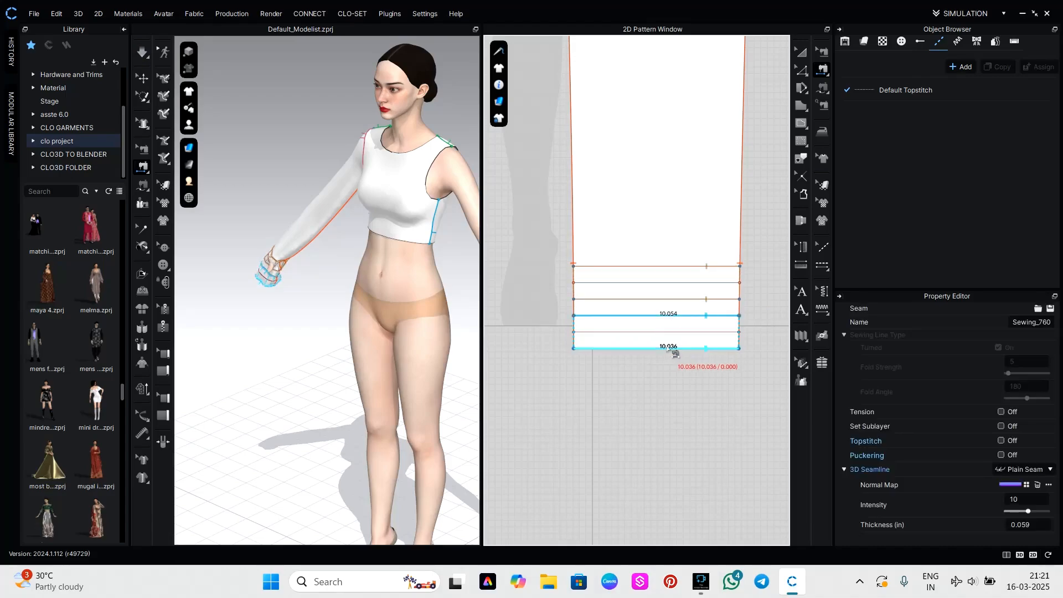
# Simulate the garment and tug the sleeve on the avatar's arm so the pleats stack at the wrist, checking them from several sides.
pyautogui.press('a')
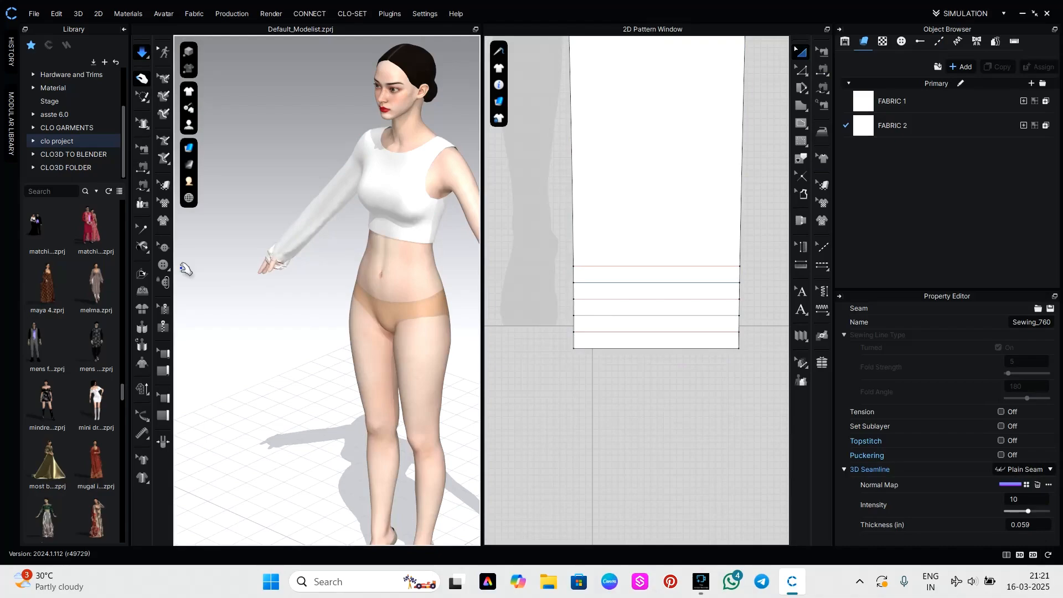
pyautogui.moveTo(260, 293); pyautogui.dragTo(353, 294, button='right')
pyautogui.click(288, 271)
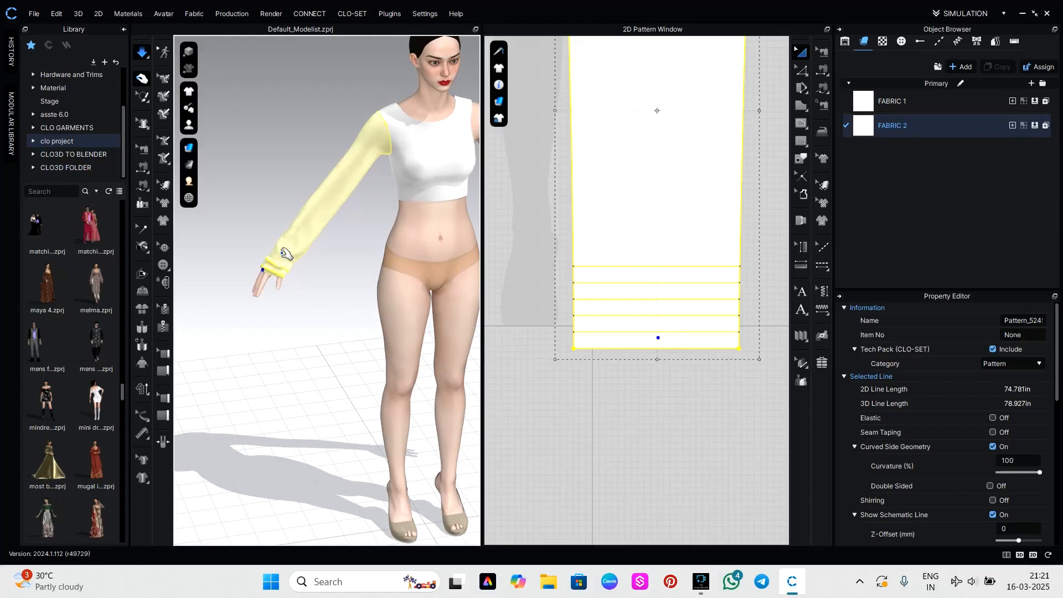
pyautogui.click(291, 292)
pyautogui.moveTo(291, 293); pyautogui.dragTo(375, 299, button='right')
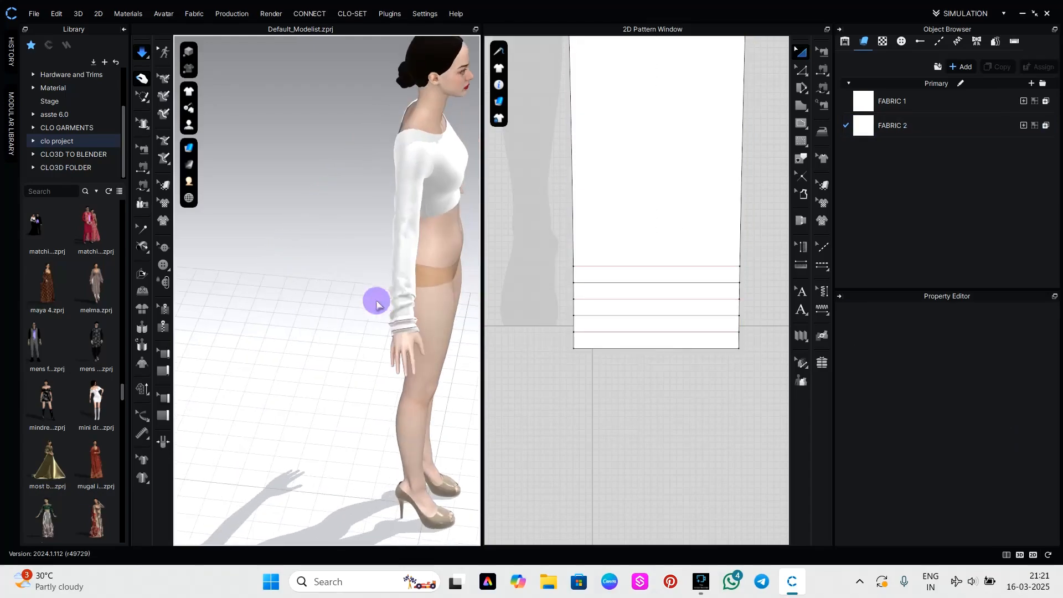
pyautogui.click(406, 293)
pyautogui.moveTo(404, 292); pyautogui.dragTo(413, 276)
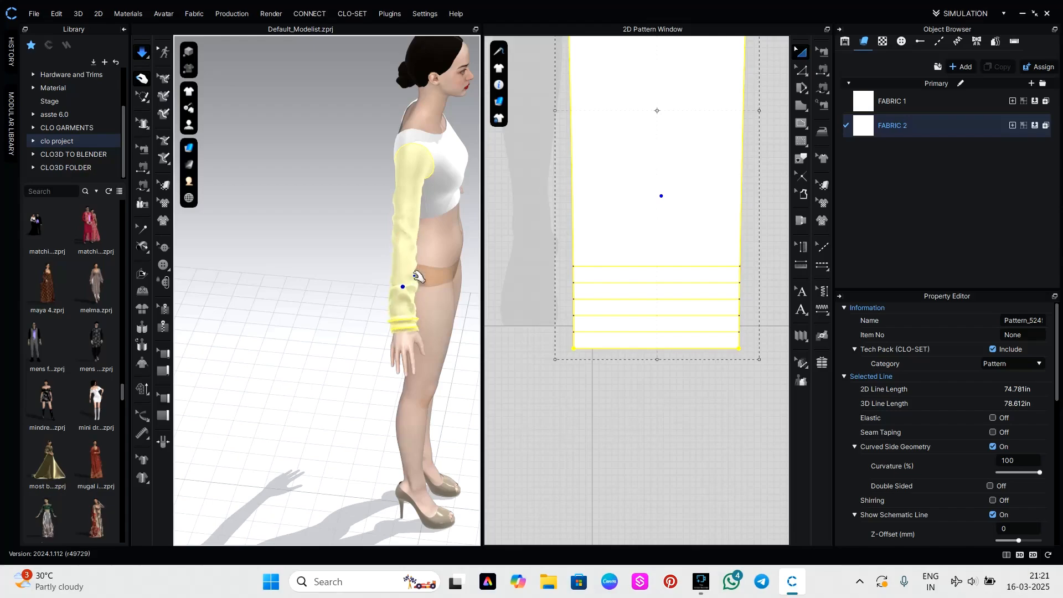
pyautogui.click(434, 337)
pyautogui.click(465, 416)
pyautogui.moveTo(464, 417); pyautogui.dragTo(387, 406, button='right')
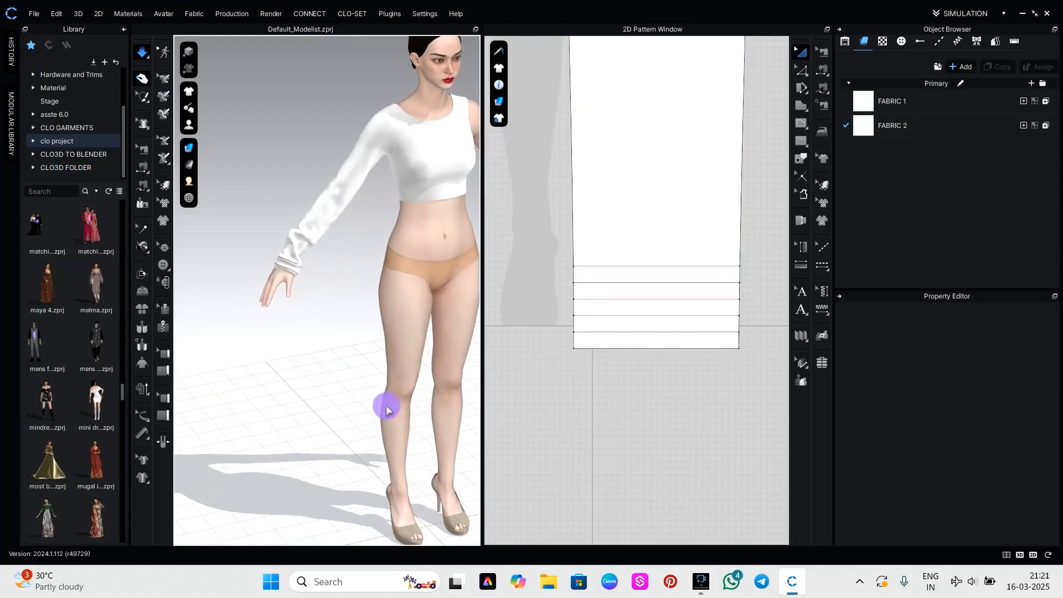
# Set the sleeve pattern's particle distance to 10 mm, then simulate and tug the fabric just above the cuff.
pyautogui.scroll(-6, 660, 307)
pyautogui.moveTo(600, 166); pyautogui.dragTo(753, 356)
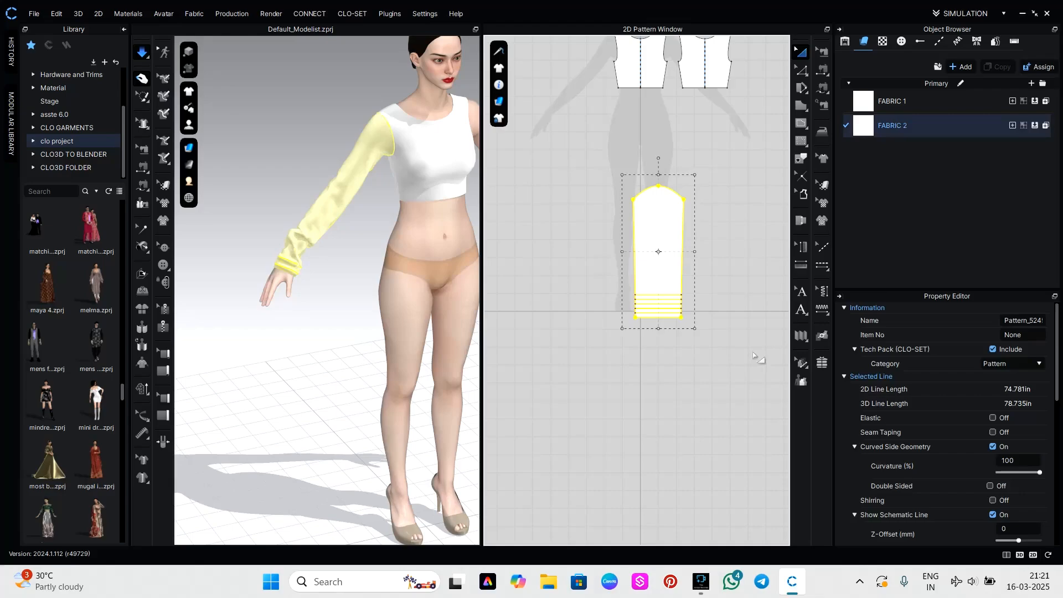
pyautogui.scroll(-5, 1008, 420)
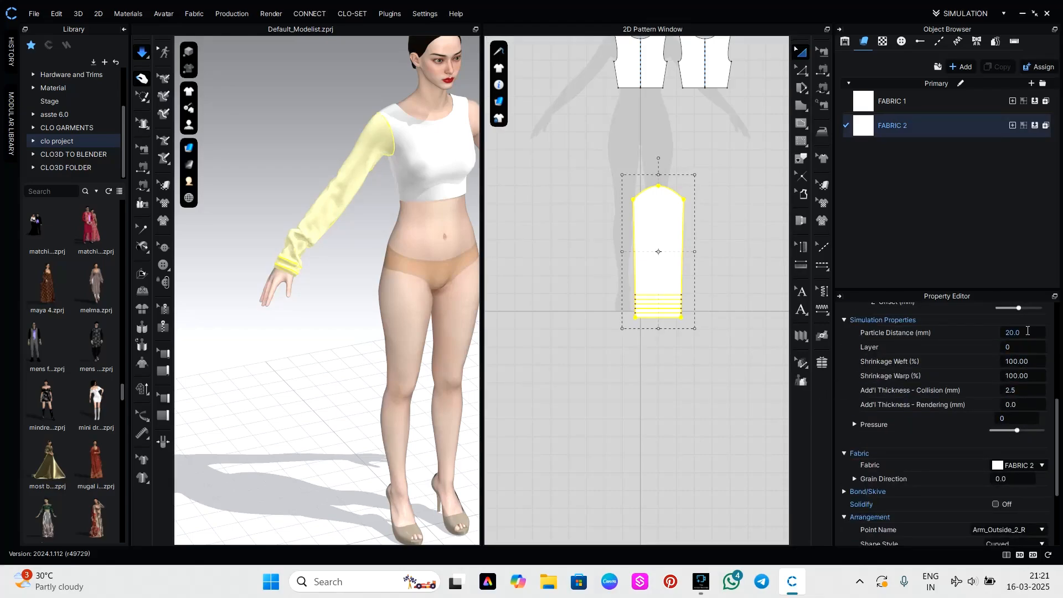
pyautogui.press('Return')
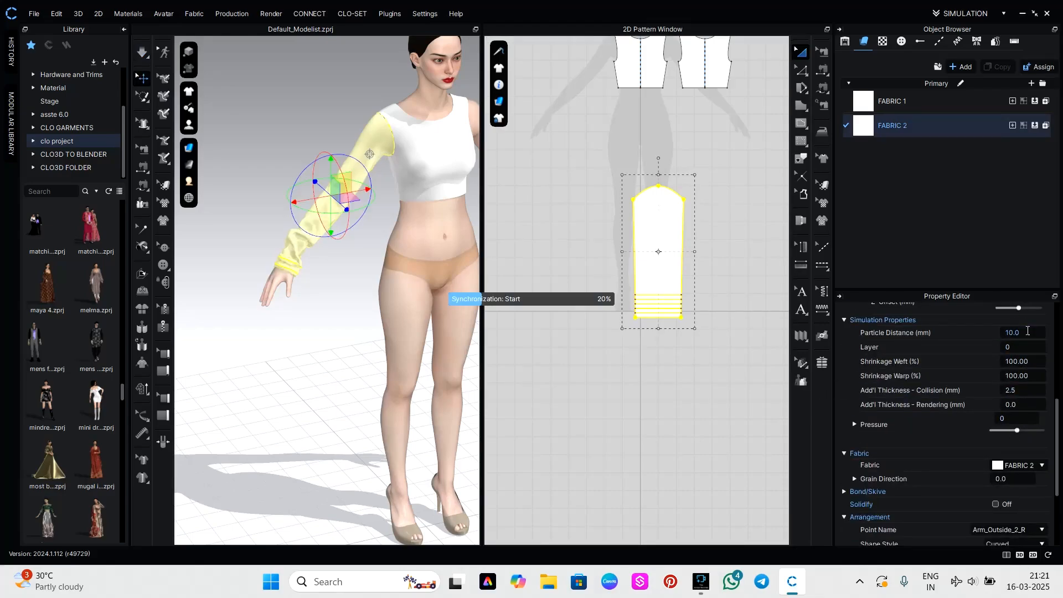
pyautogui.click(353, 305)
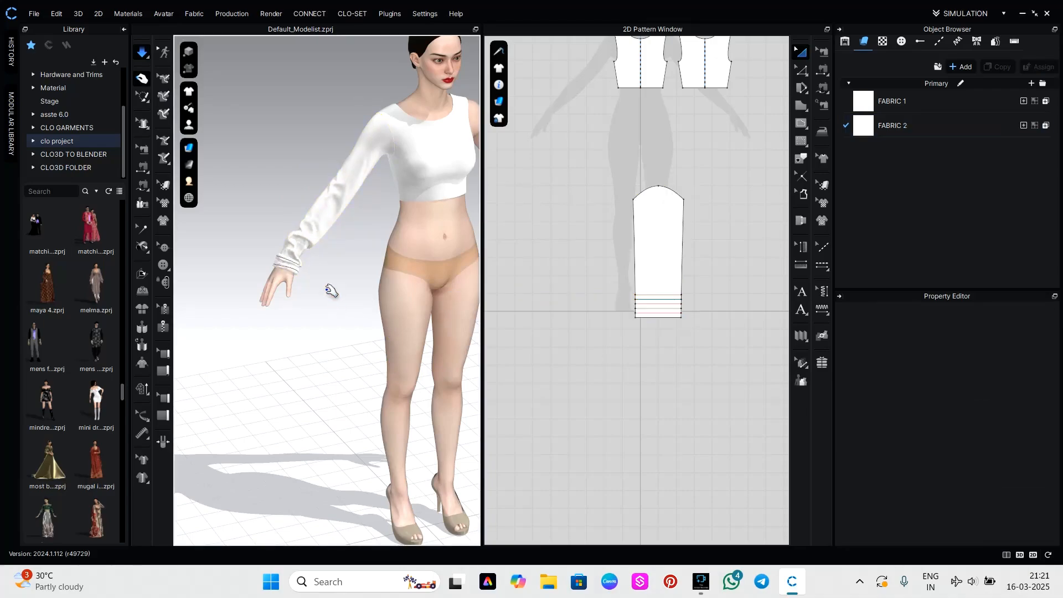
pyautogui.click(308, 259)
pyautogui.click(307, 255)
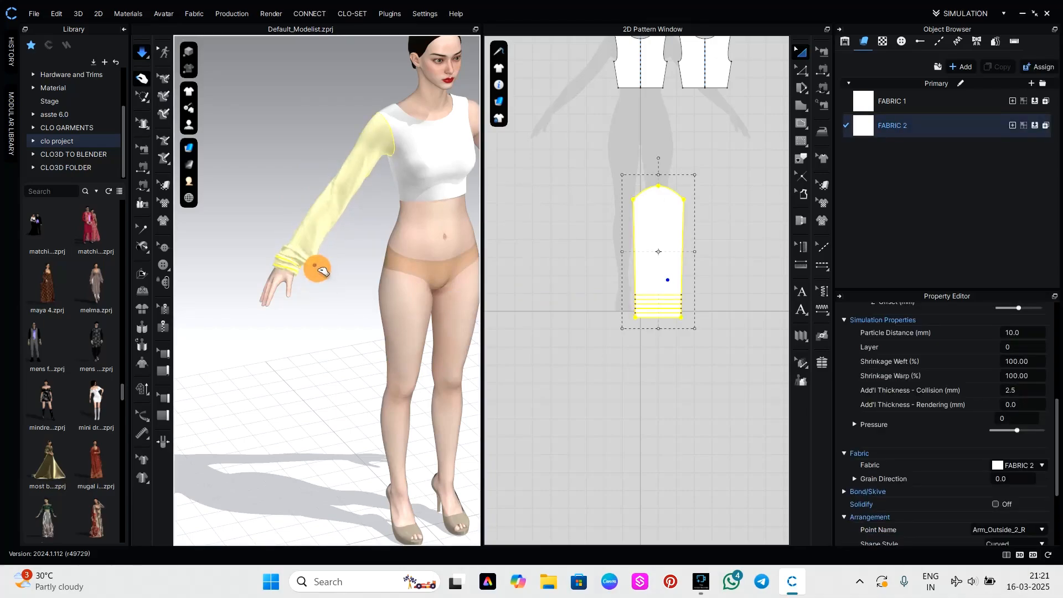
# Select the end points of the sleeve's hem and internal lines with Edit Pattern and shift them slightly sideways toward the left.
pyautogui.click(688, 332)
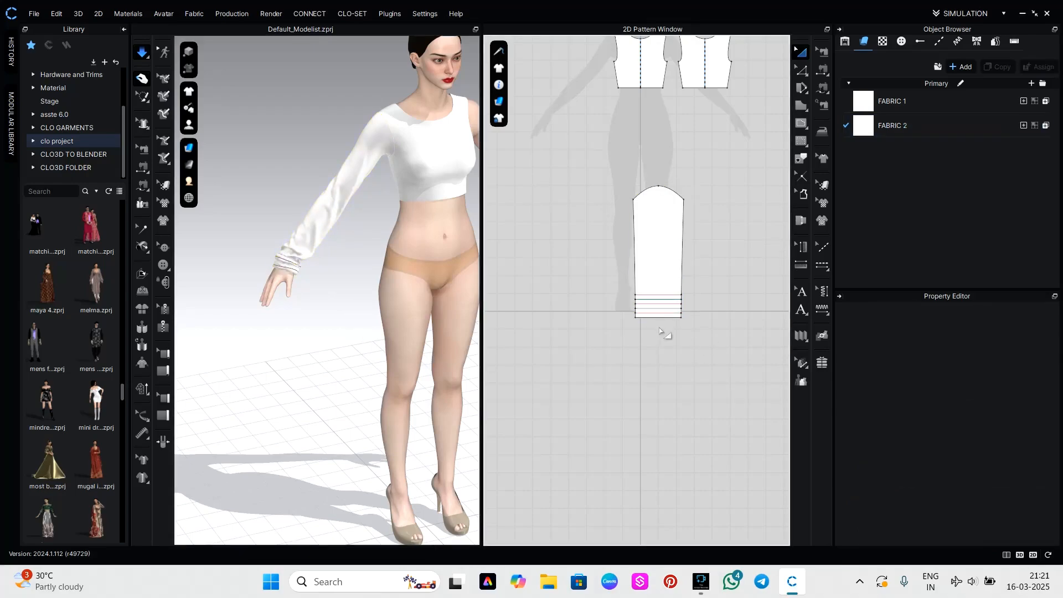
pyautogui.scroll(5, 659, 331)
pyautogui.press('z')
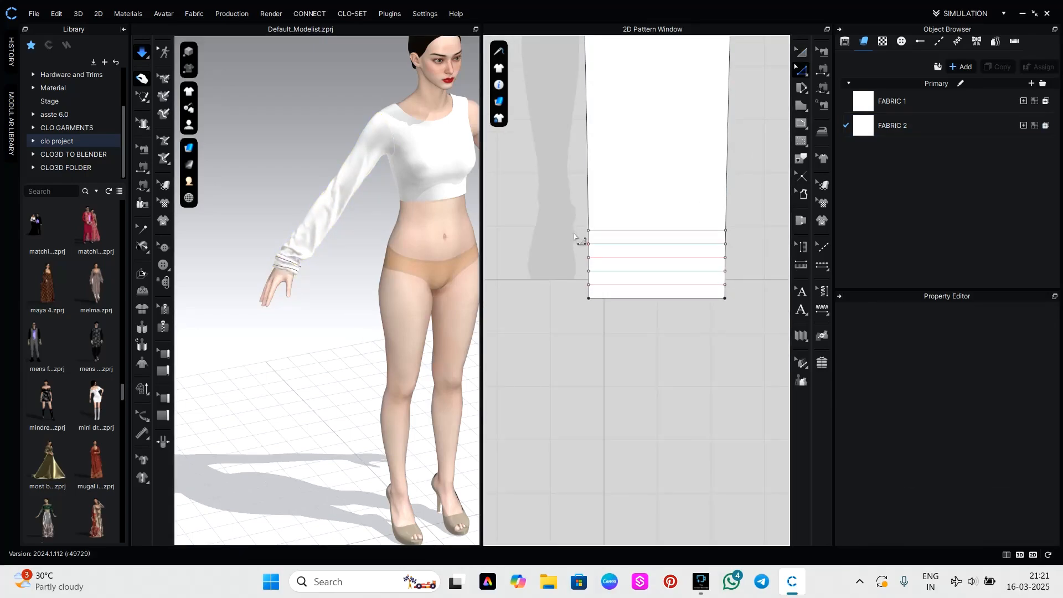
pyautogui.moveTo(574, 211); pyautogui.dragTo(602, 317)
pyautogui.keyDown('shift'); pyautogui.moveTo(718, 219); pyautogui.dragTo(733, 308); pyautogui.keyUp('shift')
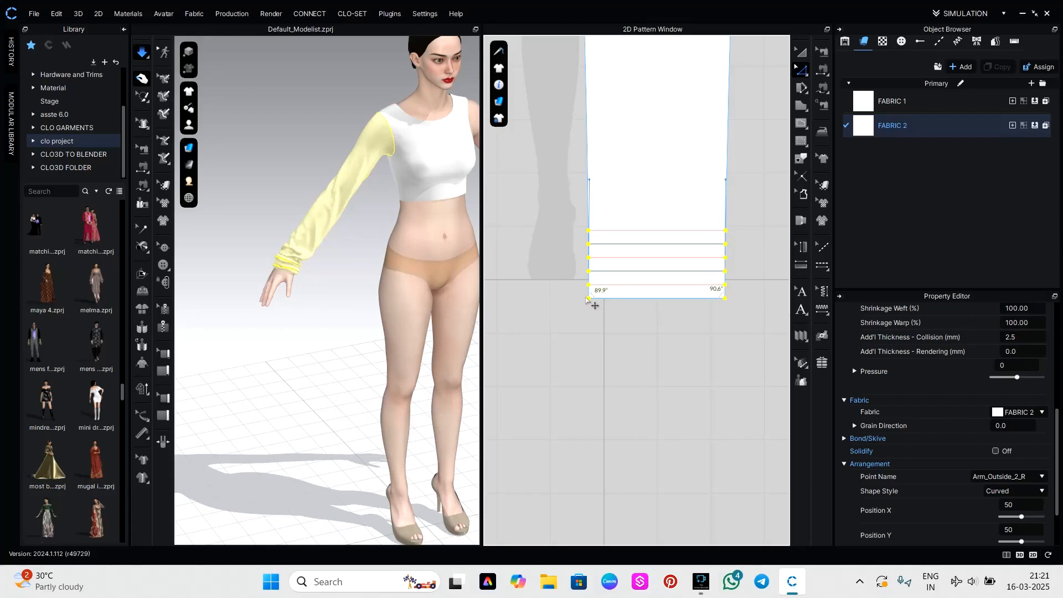
pyautogui.moveTo(588, 298); pyautogui.dragTo(597, 300)
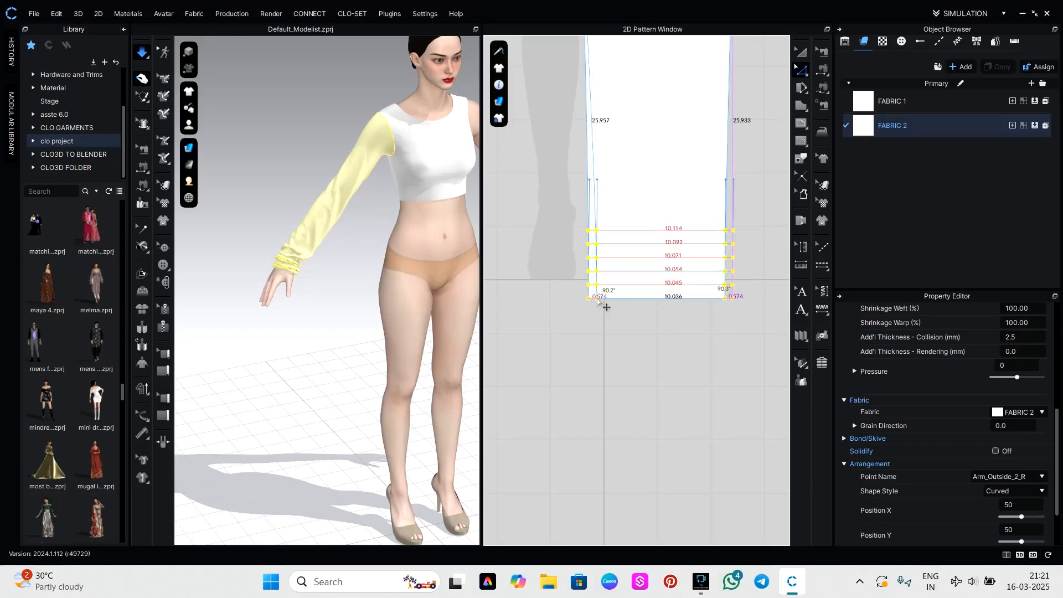
pyautogui.moveTo(730, 299); pyautogui.dragTo(720, 304)
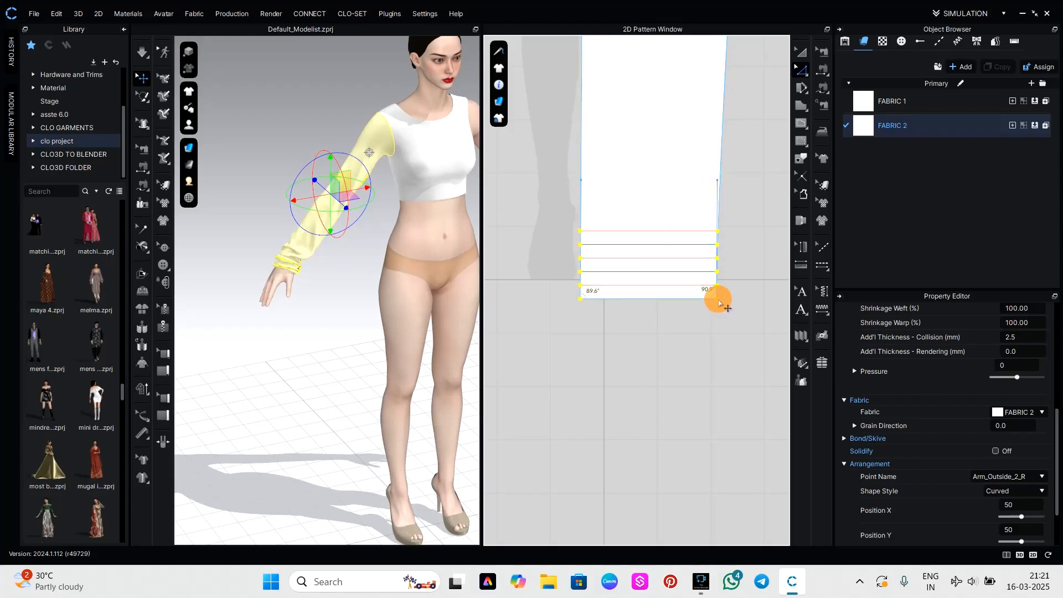
# Simulate the garment with the shifted cuff and inspect the sleeve around the avatar.
pyautogui.press('space')
pyautogui.click(318, 353)
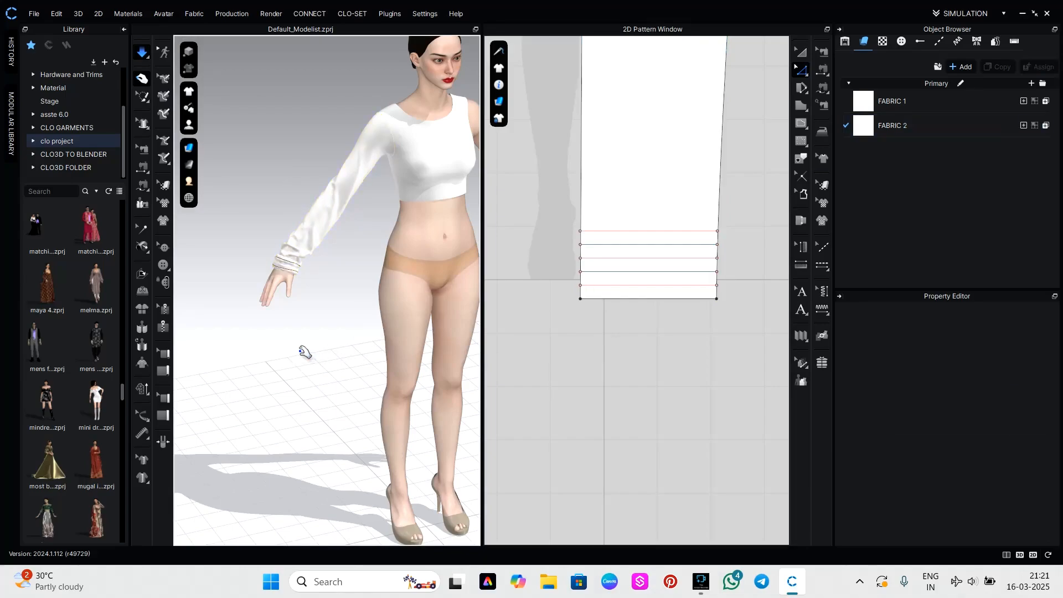
pyautogui.moveTo(304, 351); pyautogui.dragTo(433, 348, button='right')
pyautogui.moveTo(370, 358); pyautogui.dragTo(341, 363, button='right')
pyautogui.scroll(-5, 657, 317)
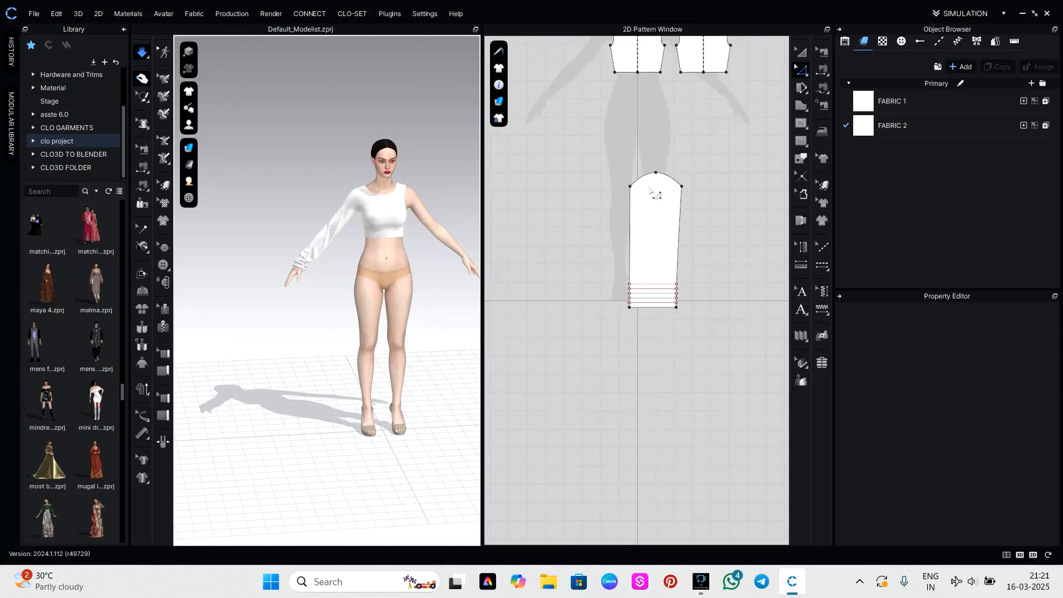
# Widen the upper sleeve by moving both underarm corner points of the pattern outward.
pyautogui.scroll(4, 653, 193)
pyautogui.moveTo(607, 182); pyautogui.dragTo(591, 187)
pyautogui.moveTo(724, 183); pyautogui.dragTo(729, 184)
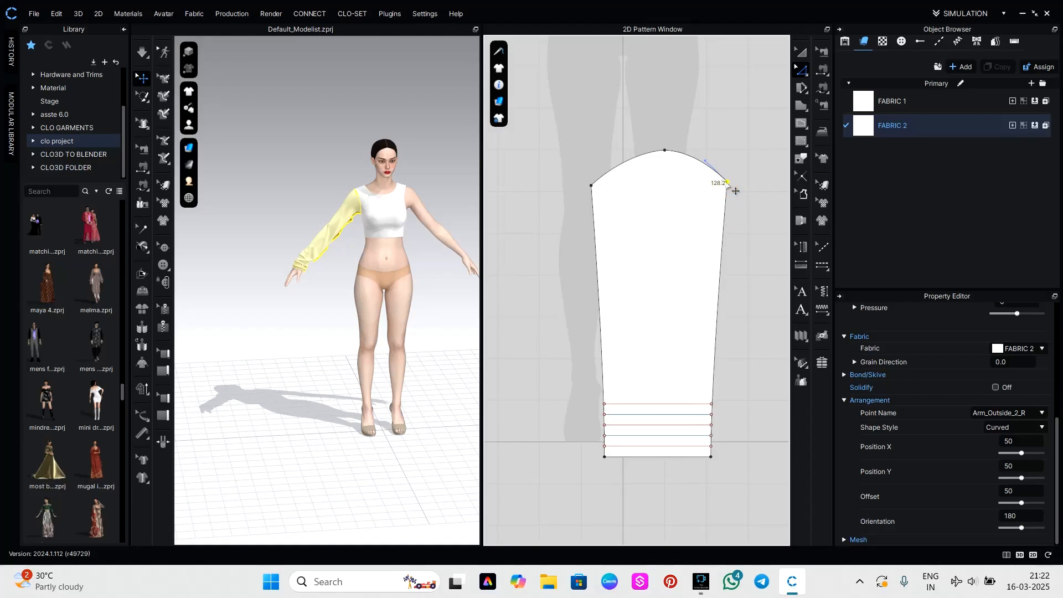
# Raise the sleeve cap's peak and extend its curve handles, rounding the cap into curves about 9.6 and 9.4 inches long.
pyautogui.moveTo(664, 149)
pyautogui.mouseDown()
pyautogui.moveTo(648, 142)
pyautogui.moveTo(657, 113)
pyautogui.moveTo(703, 115)
pyautogui.mouseUp()
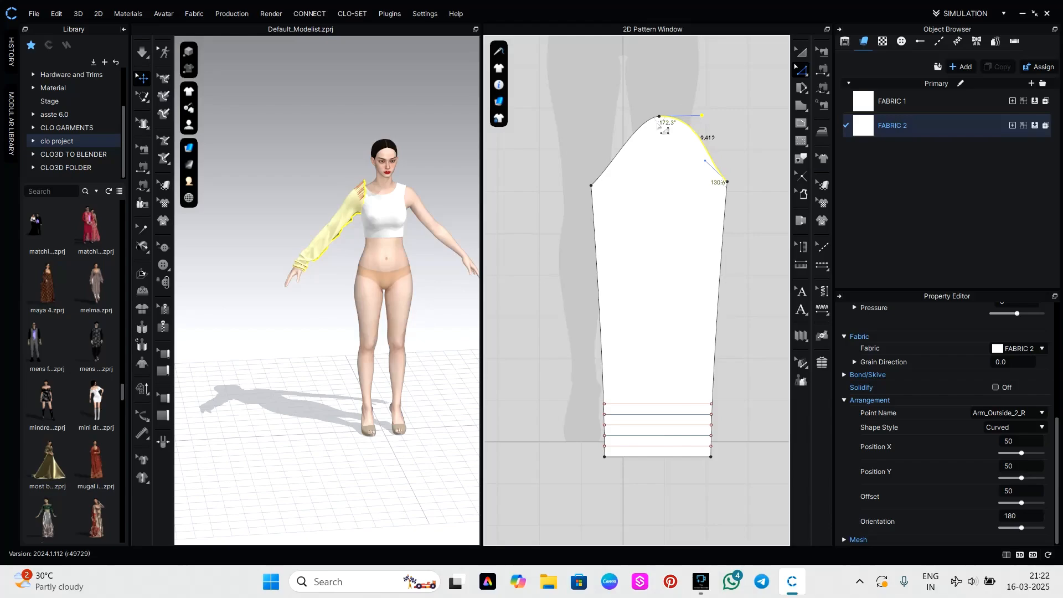
pyautogui.click(669, 123)
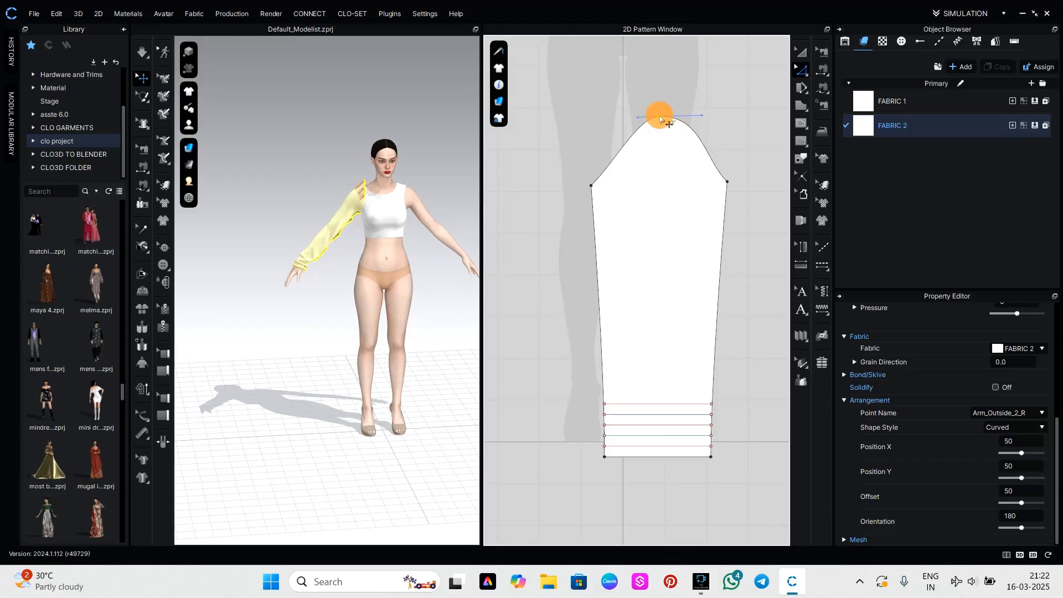
pyautogui.moveTo(640, 118); pyautogui.dragTo(615, 120)
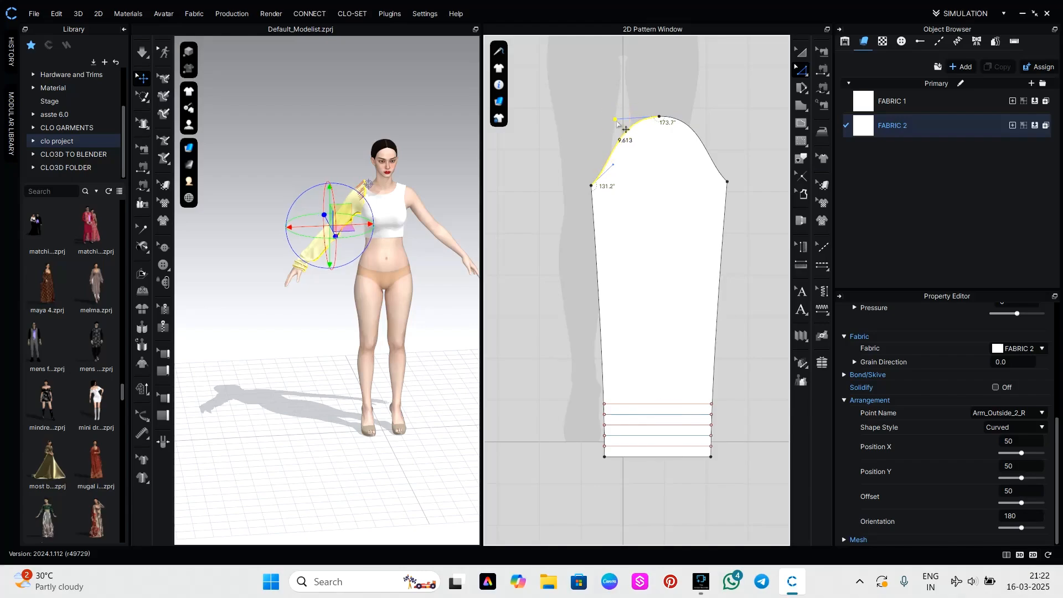
# Simulate the reshaped sleeve and tug its cap upward and outward at the avatar's shoulder.
pyautogui.scroll(5, 364, 190)
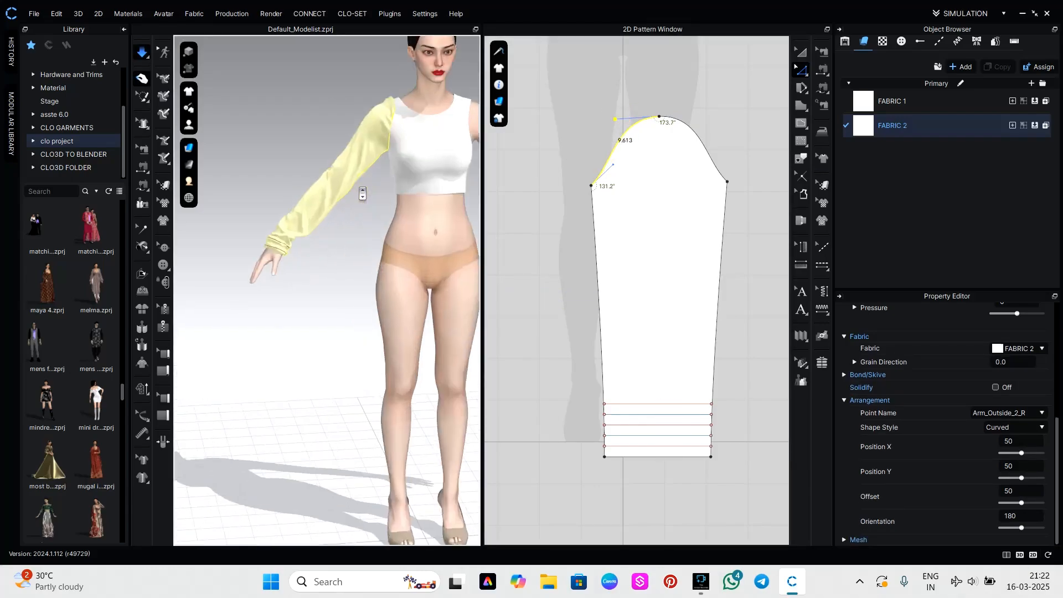
pyautogui.moveTo(376, 73)
pyautogui.mouseDown()
pyautogui.moveTo(357, 63)
pyautogui.moveTo(387, 74)
pyautogui.moveTo(379, 55)
pyautogui.mouseUp()
pyautogui.moveTo(389, 110)
pyautogui.mouseDown()
pyautogui.moveTo(364, 64)
pyautogui.moveTo(408, 95)
pyautogui.mouseUp()
pyautogui.click(677, 88)
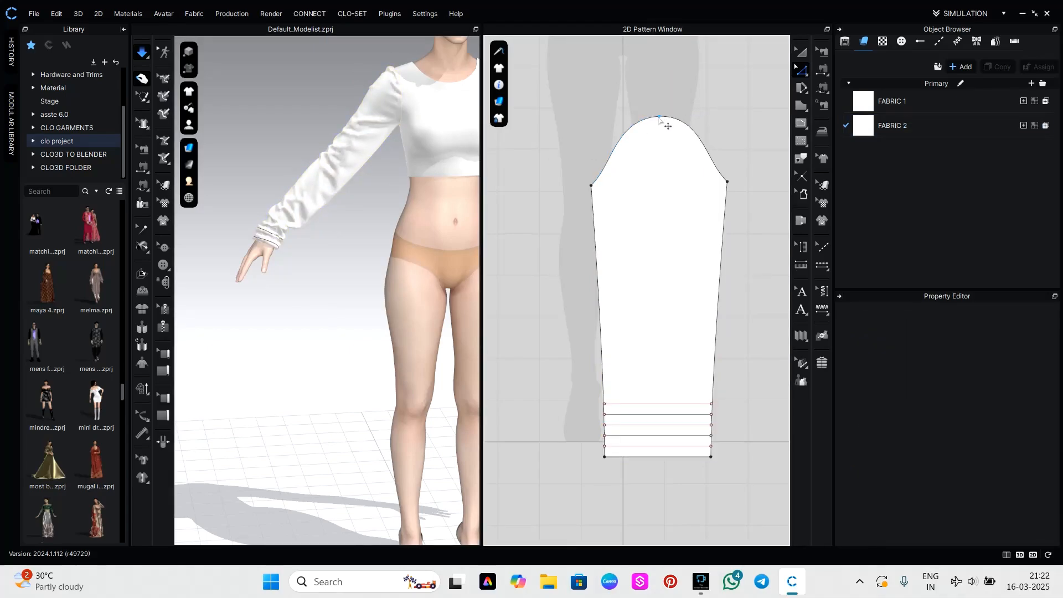
# Raise the sleeve cap's peak point further for more shoulder fullness, then simulate and tug the sleeve head into place.
pyautogui.moveTo(658, 118); pyautogui.dragTo(659, 80)
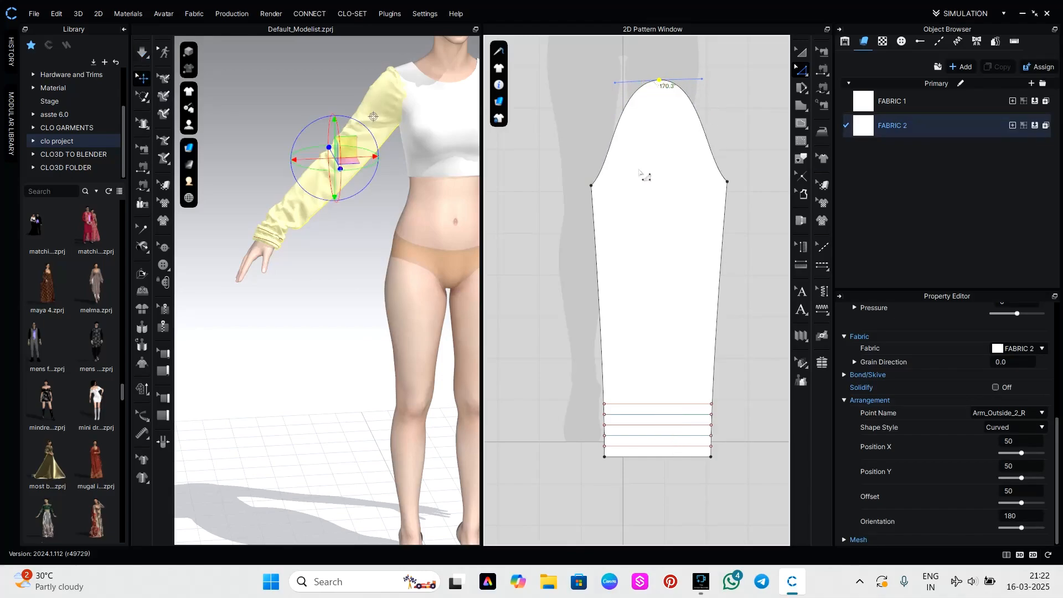
pyautogui.click(389, 83)
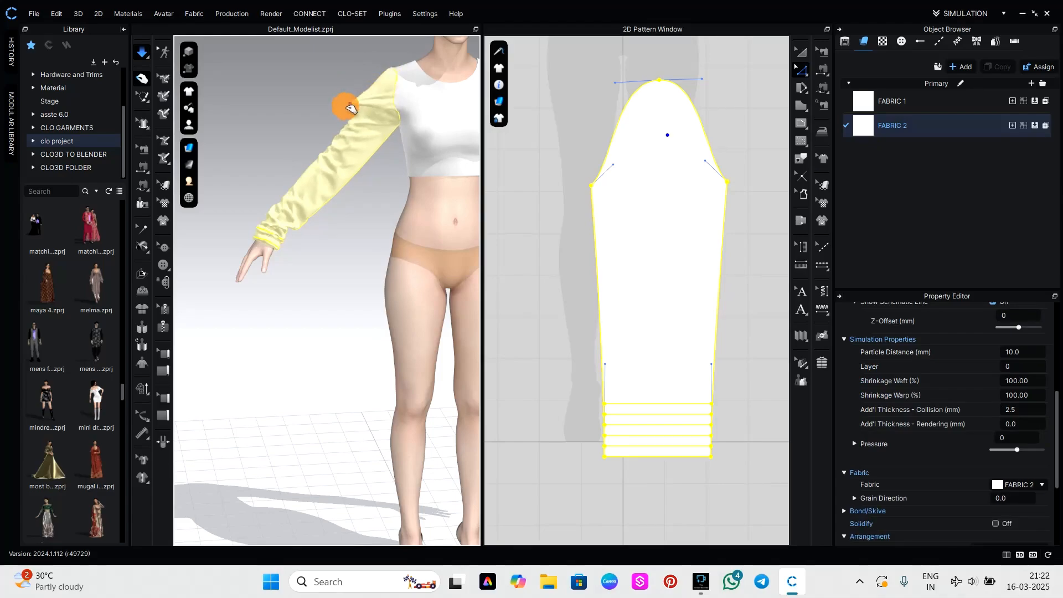
pyautogui.scroll(-5, 386, 151)
pyautogui.click(355, 257)
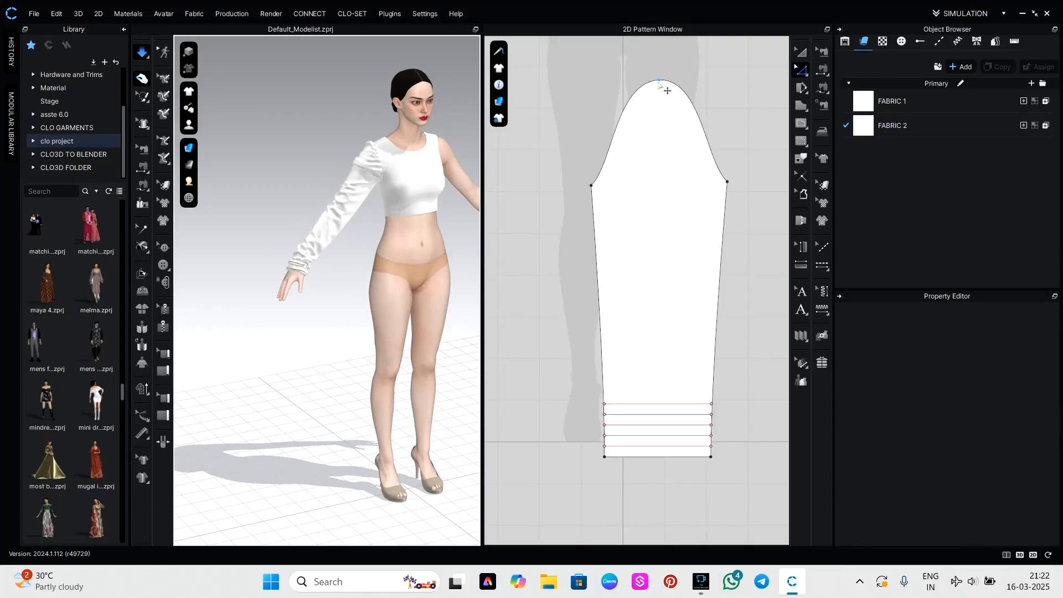
# Raise the sleeve cap's peak point about 4.8 inches and tug the simulated sleeve outward and down along the arm.
pyautogui.moveTo(659, 81); pyautogui.dragTo(659, 49)
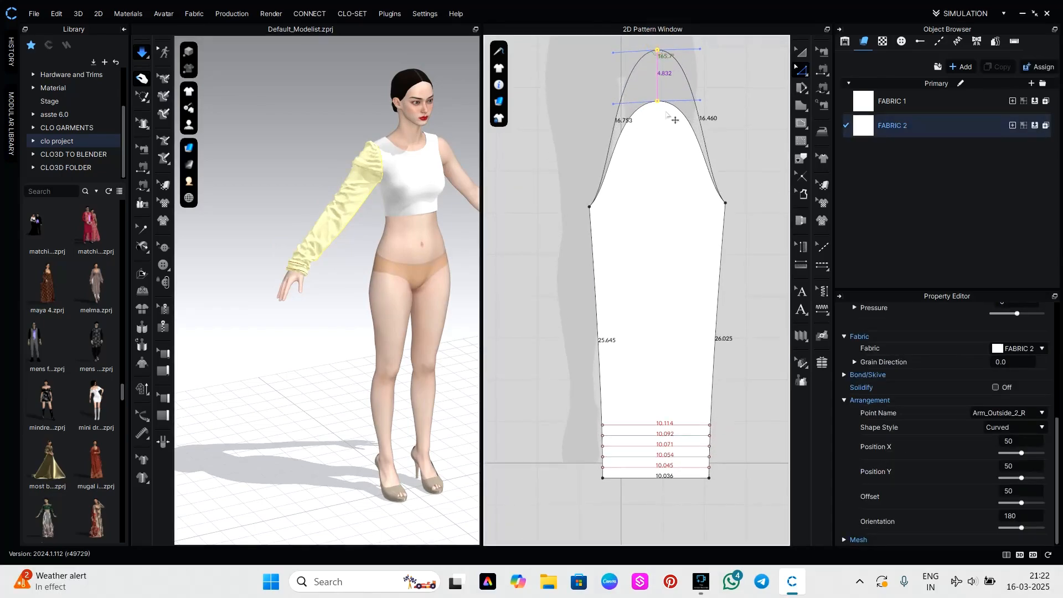
pyautogui.click(358, 164)
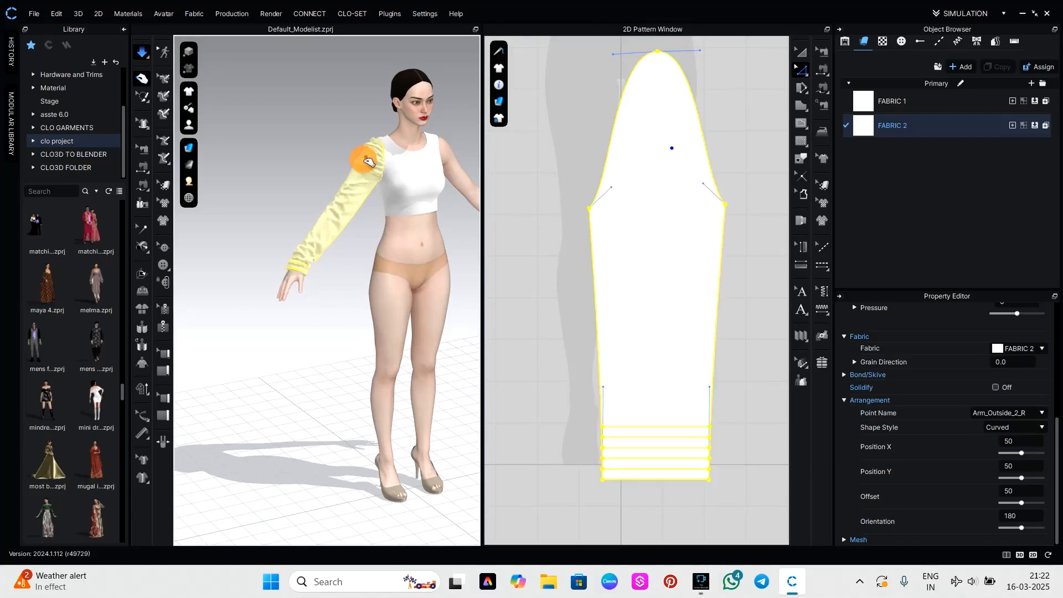
pyautogui.moveTo(353, 179); pyautogui.dragTo(352, 190)
pyautogui.moveTo(348, 189); pyautogui.dragTo(344, 237)
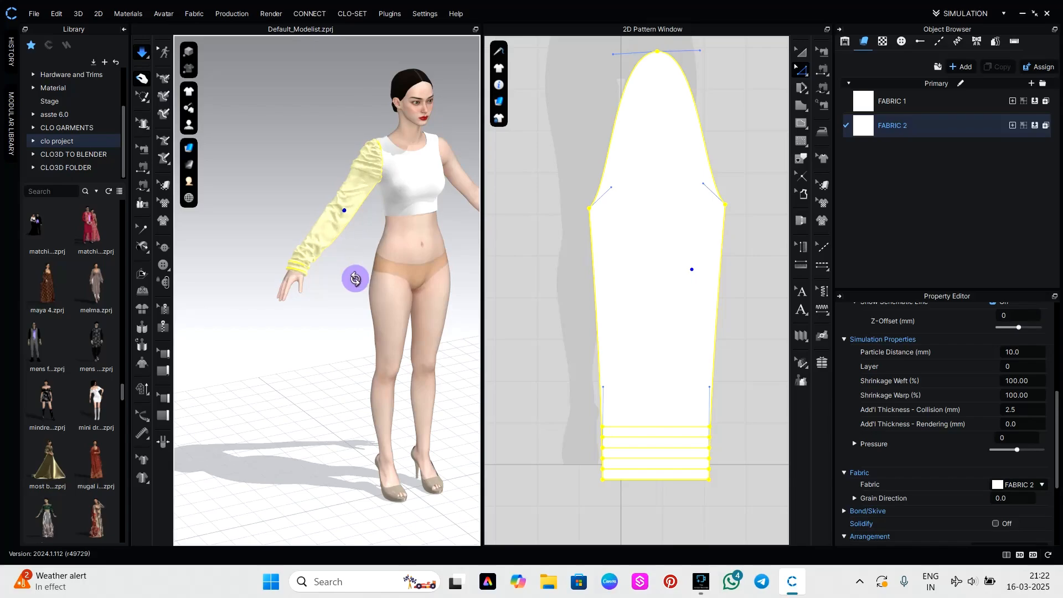
pyautogui.moveTo(355, 278); pyautogui.dragTo(326, 273, button='right')
pyautogui.scroll(-3, 685, 100)
pyautogui.click(700, 114)
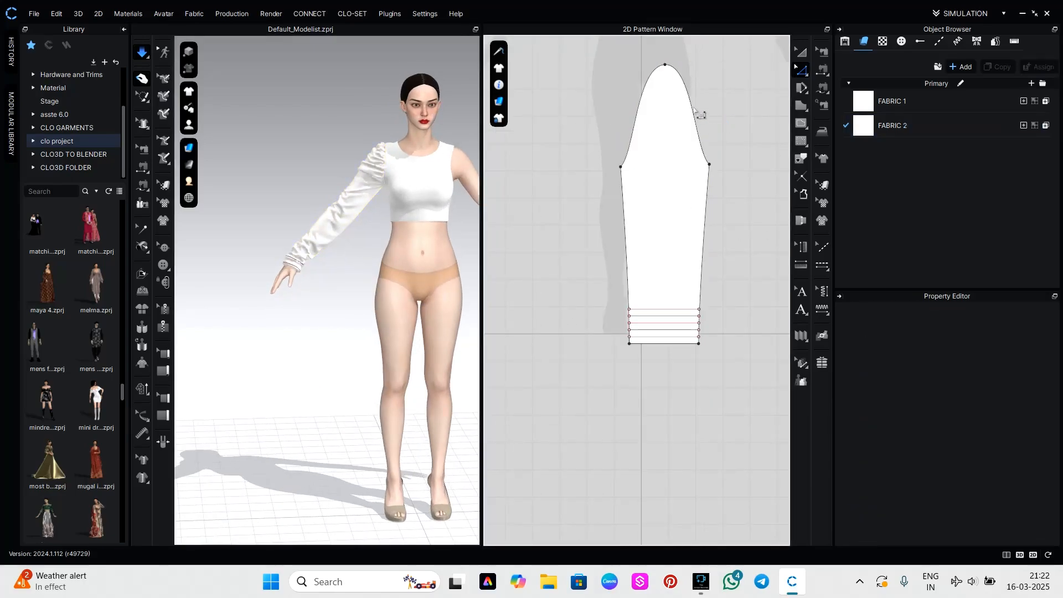
# Raise the sleeve cap's peak slightly further and tug the gathered sleeve into place from the front and side.
pyautogui.moveTo(666, 67); pyautogui.dragTo(663, 54)
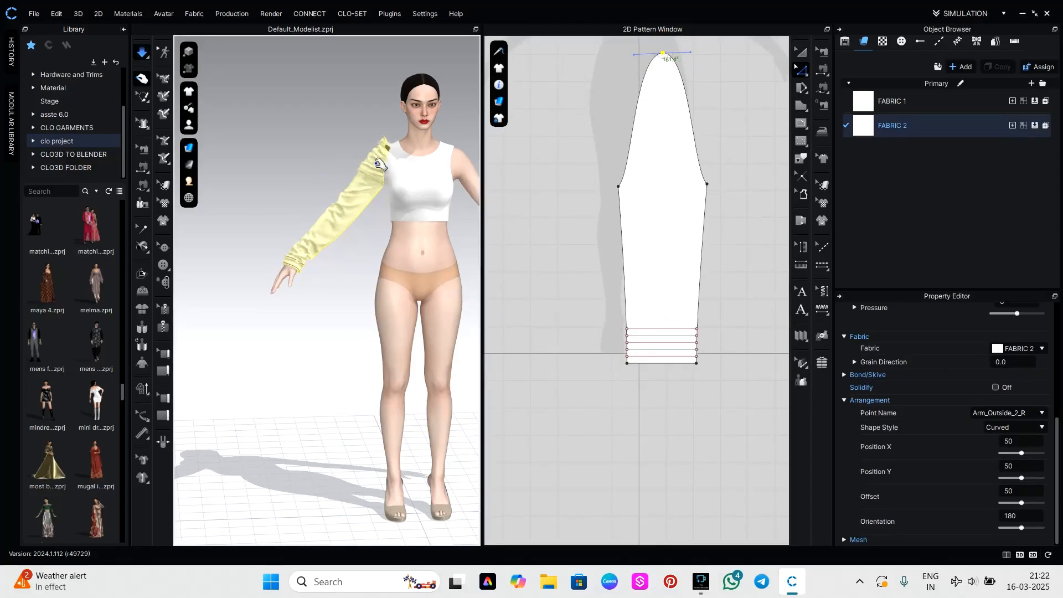
pyautogui.click(379, 165)
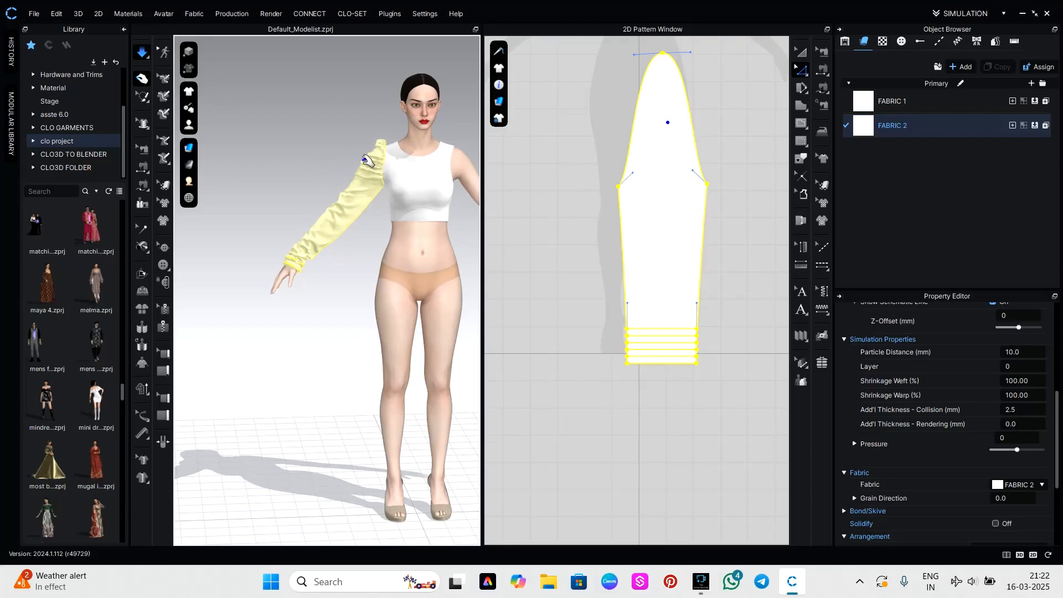
pyautogui.moveTo(366, 166); pyautogui.dragTo(468, 216, button='right')
pyautogui.click(344, 240)
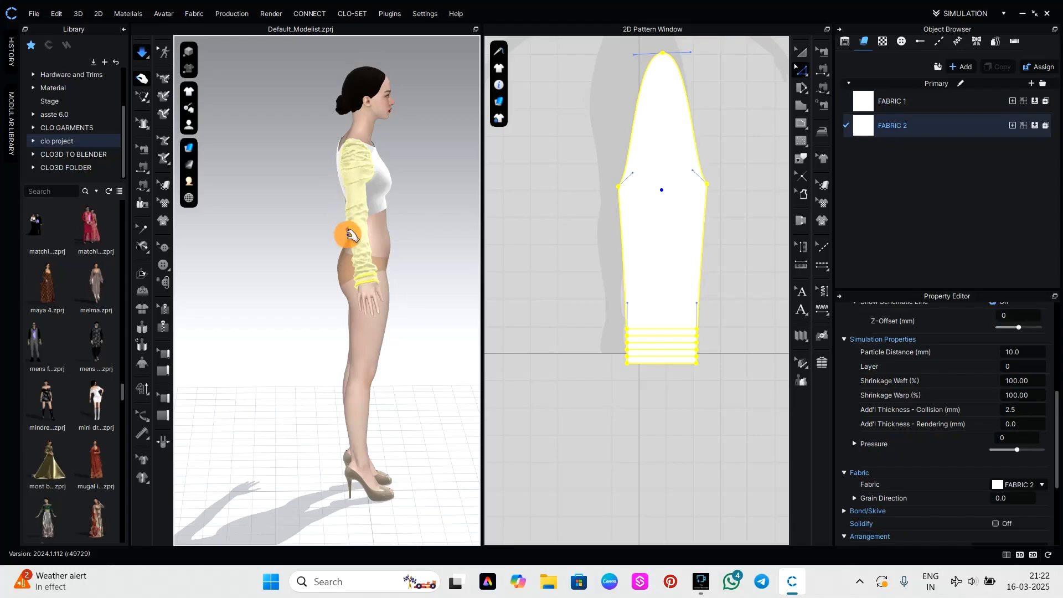
pyautogui.moveTo(430, 251); pyautogui.dragTo(350, 261, button='right')
pyautogui.moveTo(365, 191); pyautogui.dragTo(361, 221)
pyautogui.scroll(4, 622, 239)
pyautogui.click(693, 237)
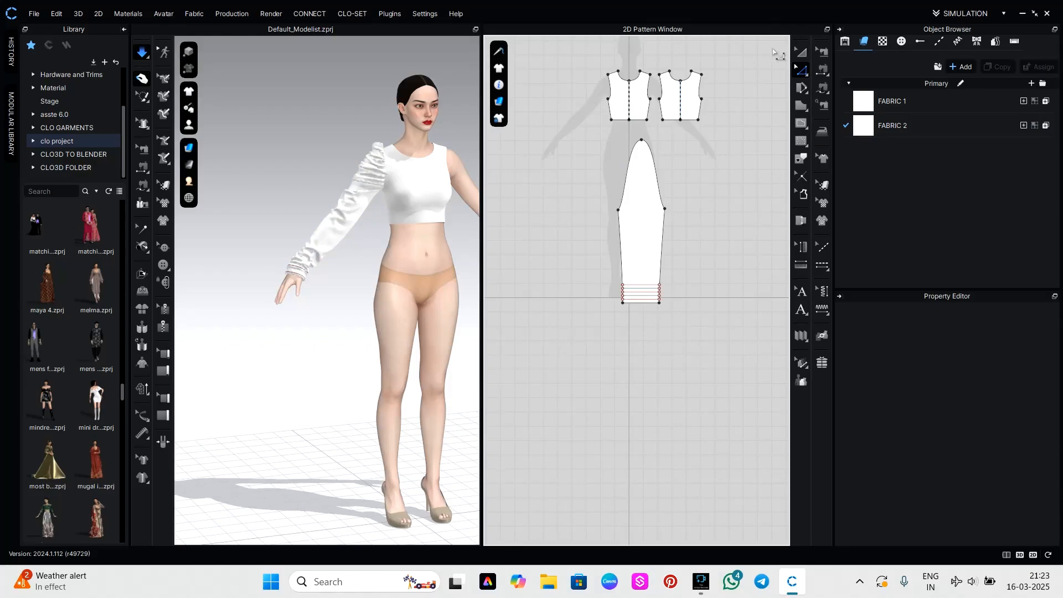
# Duplicate the sleeve as a symmetric pattern with sewing, place it beside the original and simulate it on the opposite arm.
pyautogui.click(801, 53)
pyautogui.click(649, 233)
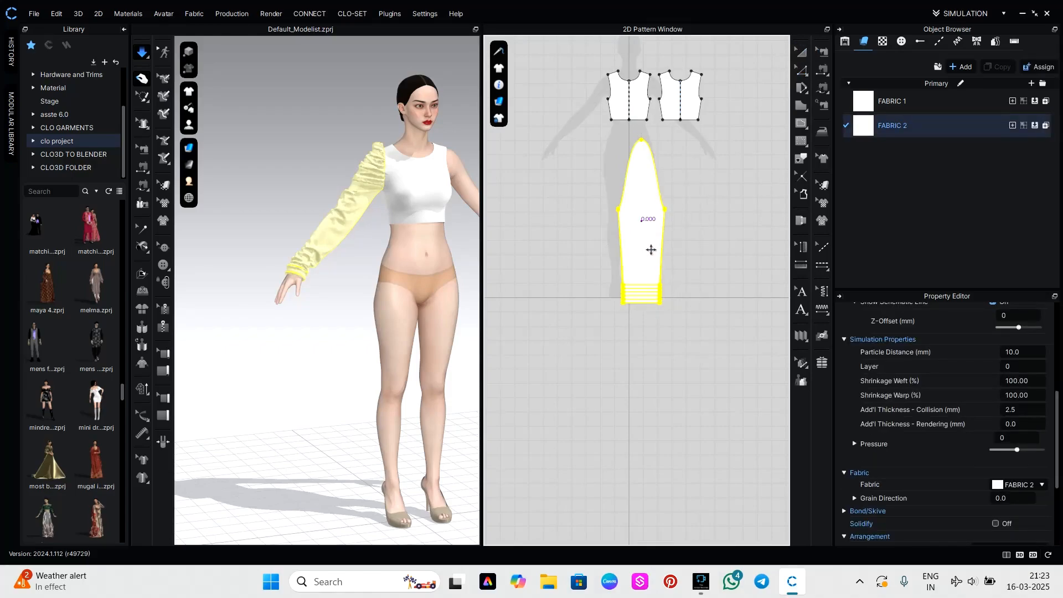
pyautogui.click(719, 224)
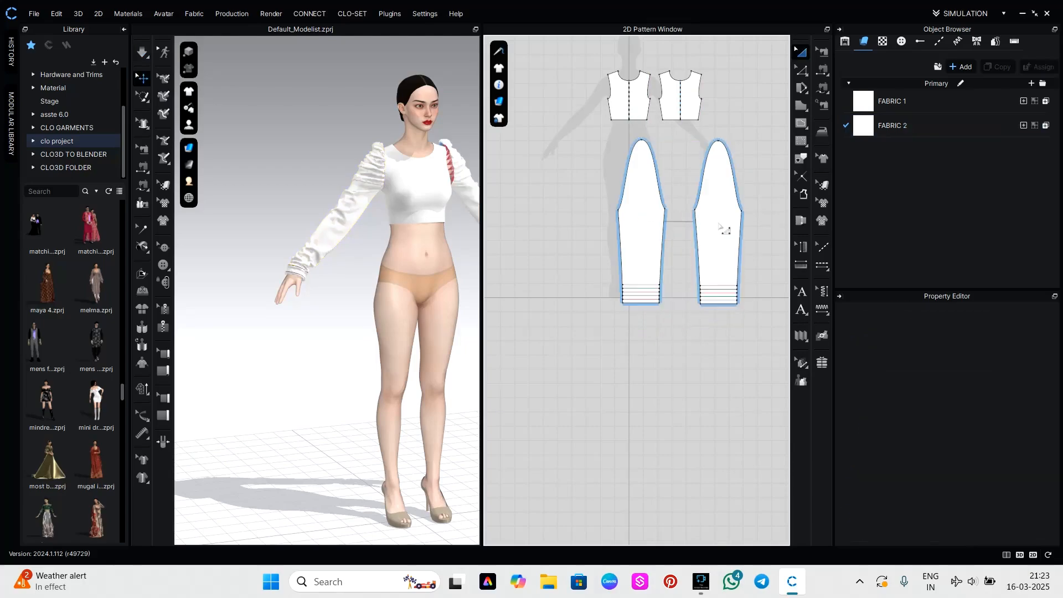
pyautogui.moveTo(453, 285); pyautogui.dragTo(437, 300, button='right')
pyautogui.moveTo(437, 300); pyautogui.dragTo(317, 271, button='middle')
pyautogui.press('space')
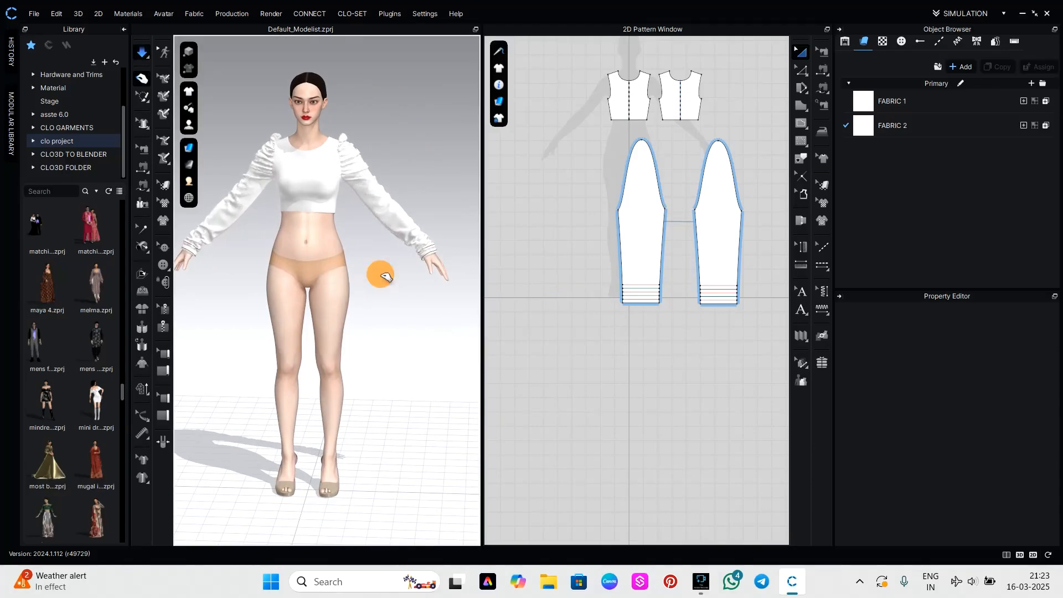
# Tug both simulated sleeves into place near the shoulders and inspect their gathers up close.
pyautogui.moveTo(408, 298); pyautogui.dragTo(392, 270, button='right')
pyautogui.click(360, 178)
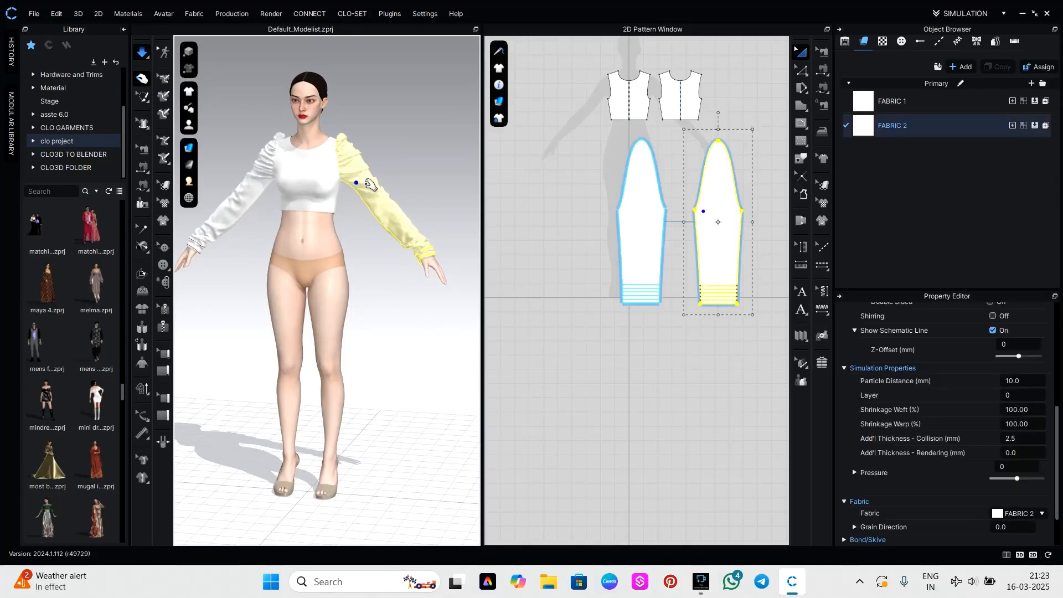
pyautogui.click(467, 275)
pyautogui.moveTo(458, 327); pyautogui.dragTo(482, 321, button='right')
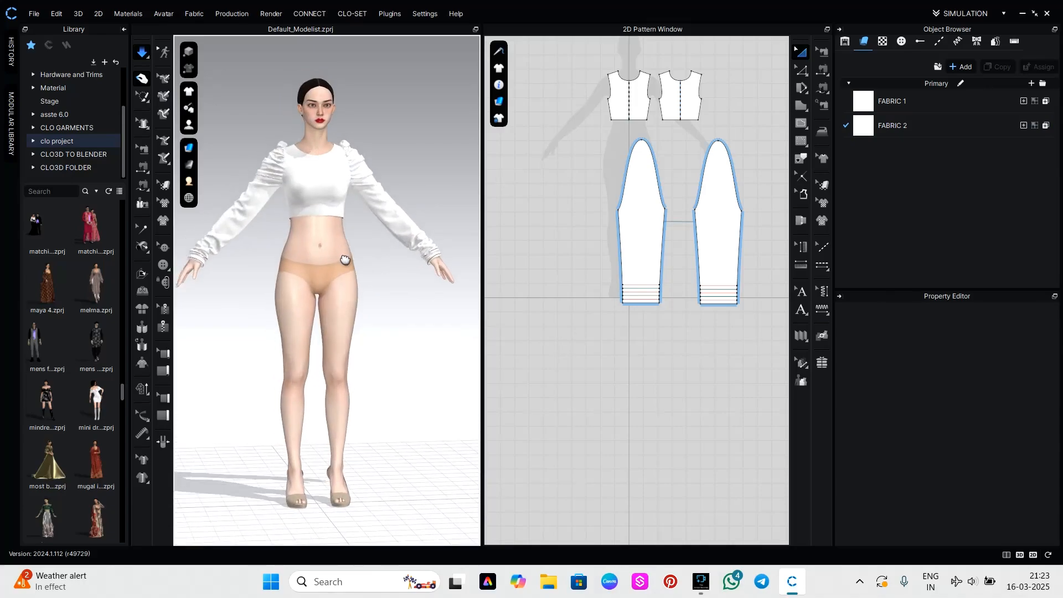
pyautogui.scroll(2, 354, 256)
pyautogui.moveTo(354, 257); pyautogui.dragTo(418, 313, button='middle')
pyautogui.scroll(5, 421, 251)
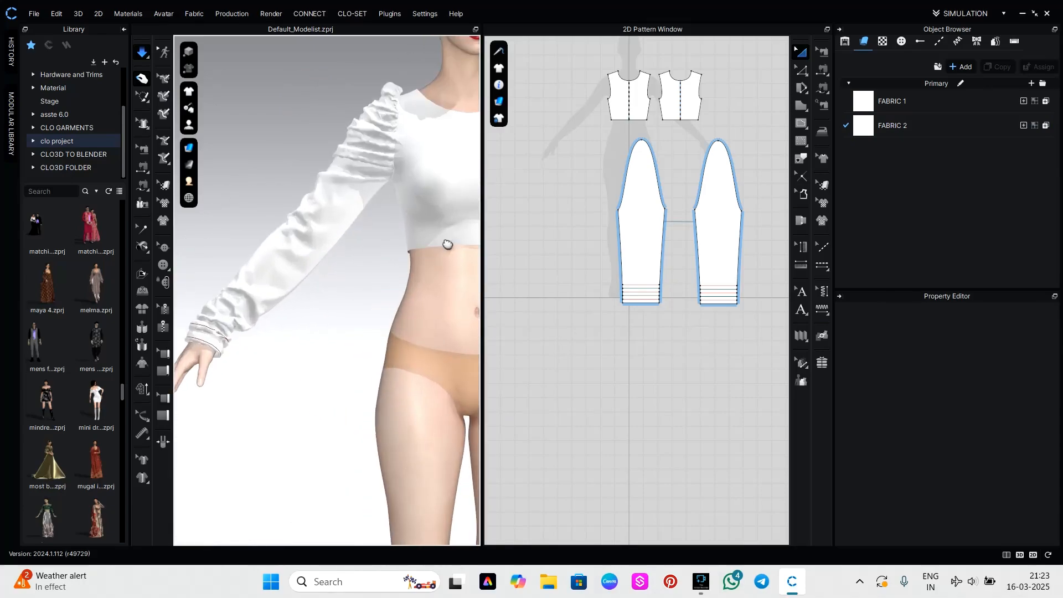
pyautogui.moveTo(444, 239); pyautogui.dragTo(377, 288, button='middle')
pyautogui.click(298, 193)
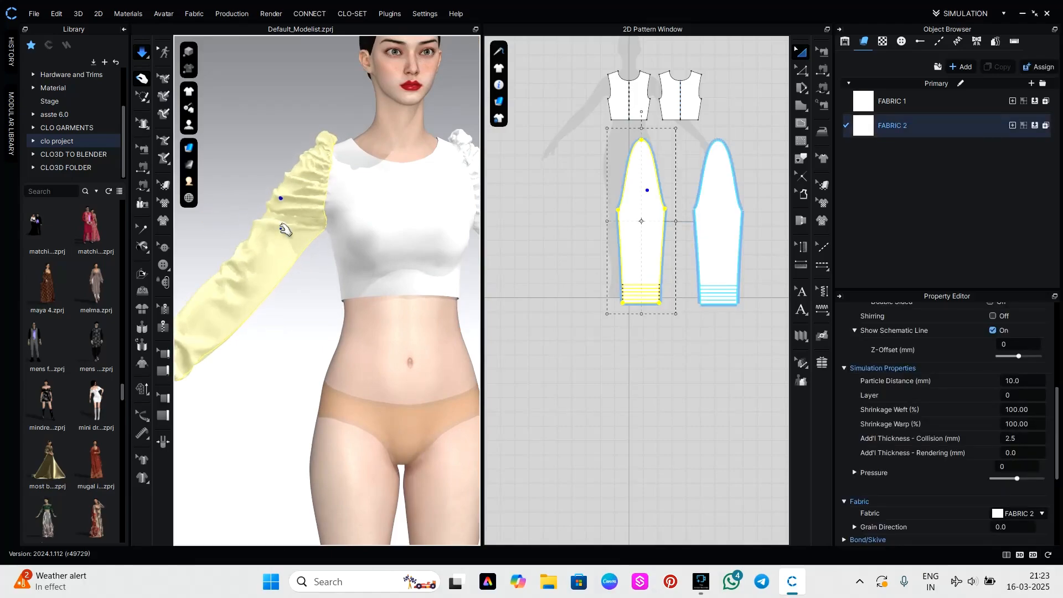
# Set both sleeves' particle distance to 5 mm, run the simulation to refine the folds, and stop it.
pyautogui.moveTo(623, 254); pyautogui.dragTo(711, 314)
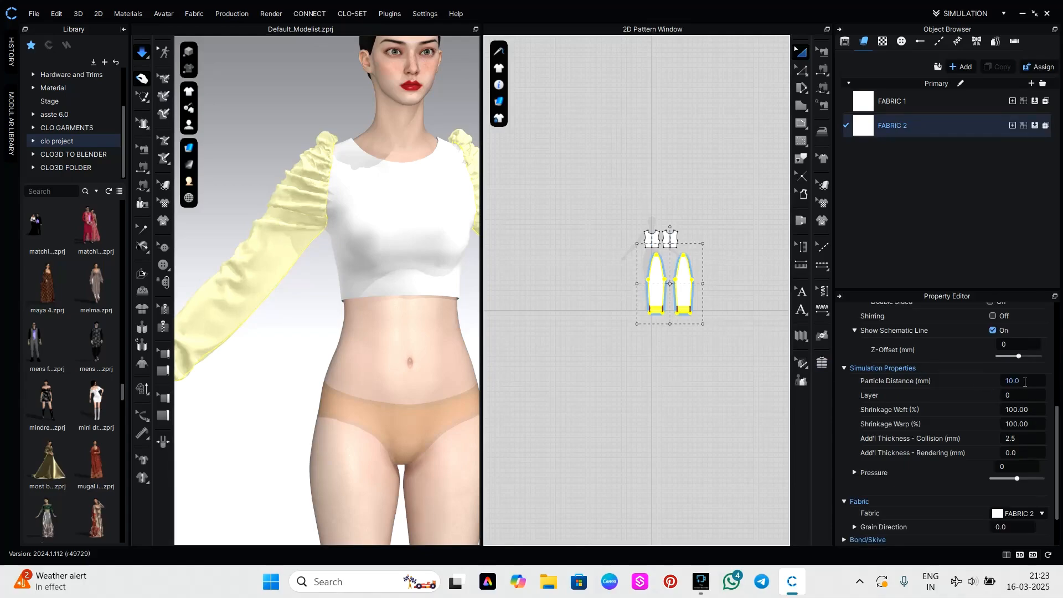
pyautogui.click(1025, 381)
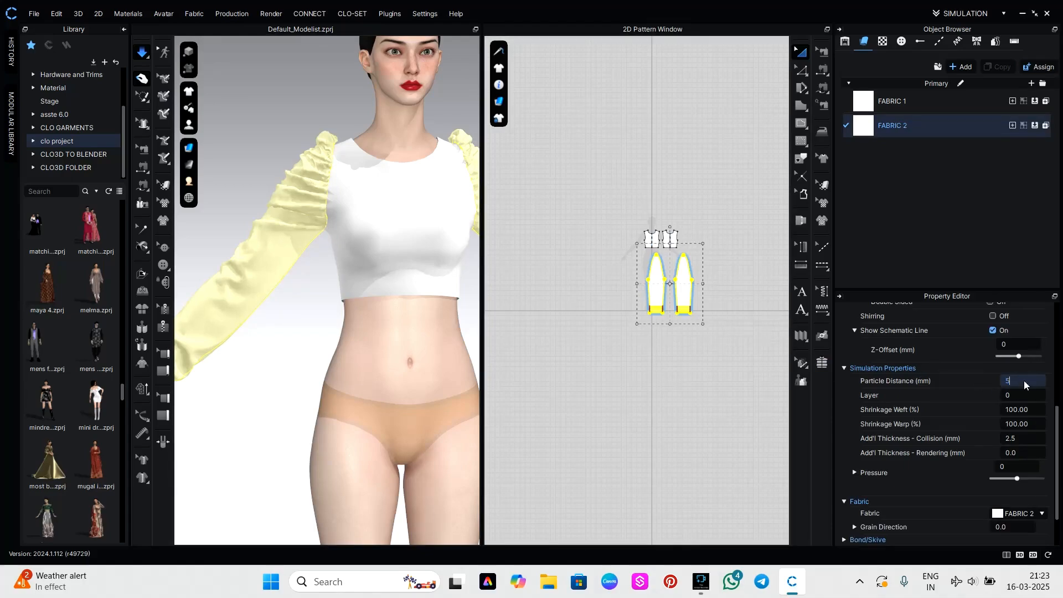
pyautogui.press('Return')
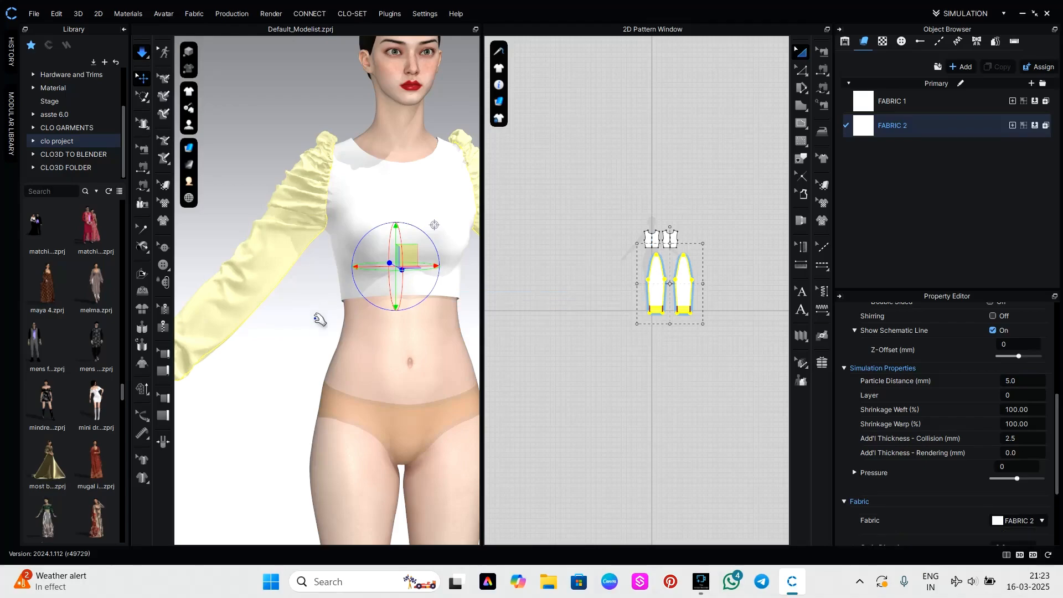
pyautogui.scroll(-3, 314, 348)
pyautogui.click(450, 337)
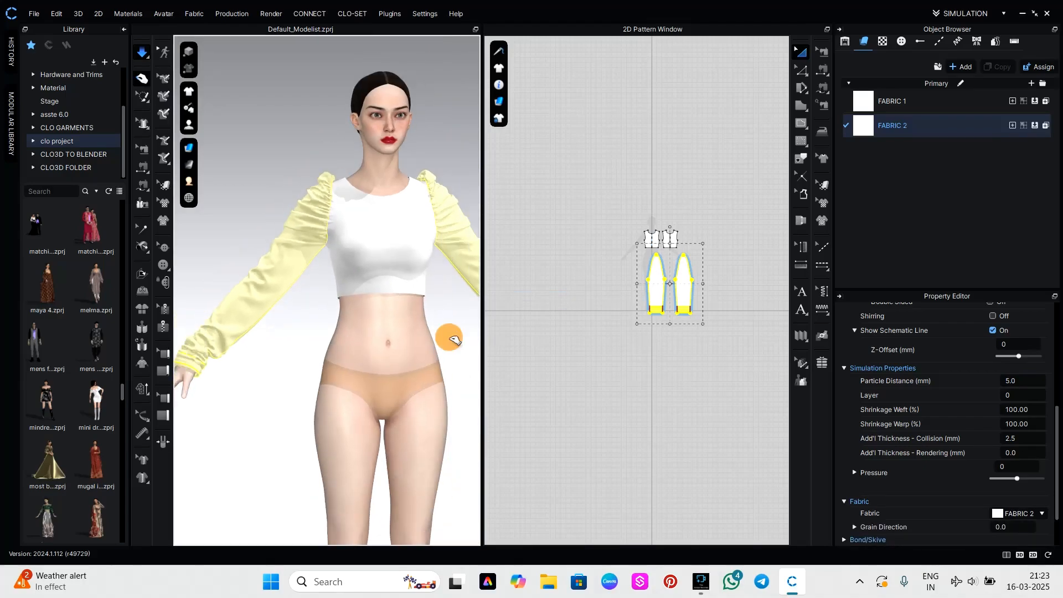
pyautogui.moveTo(450, 336)
pyautogui.mouseDown(button='right')
pyautogui.moveTo(300, 347)
pyautogui.moveTo(456, 340)
pyautogui.moveTo(436, 348)
pyautogui.mouseUp(button='right')
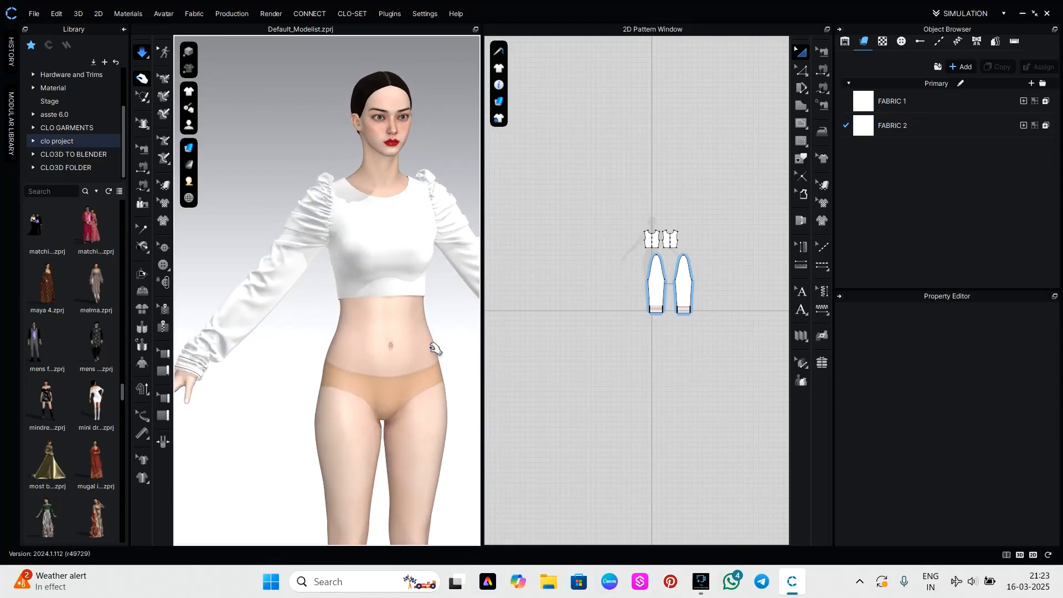
pyautogui.moveTo(432, 354); pyautogui.dragTo(382, 361, button='middle')
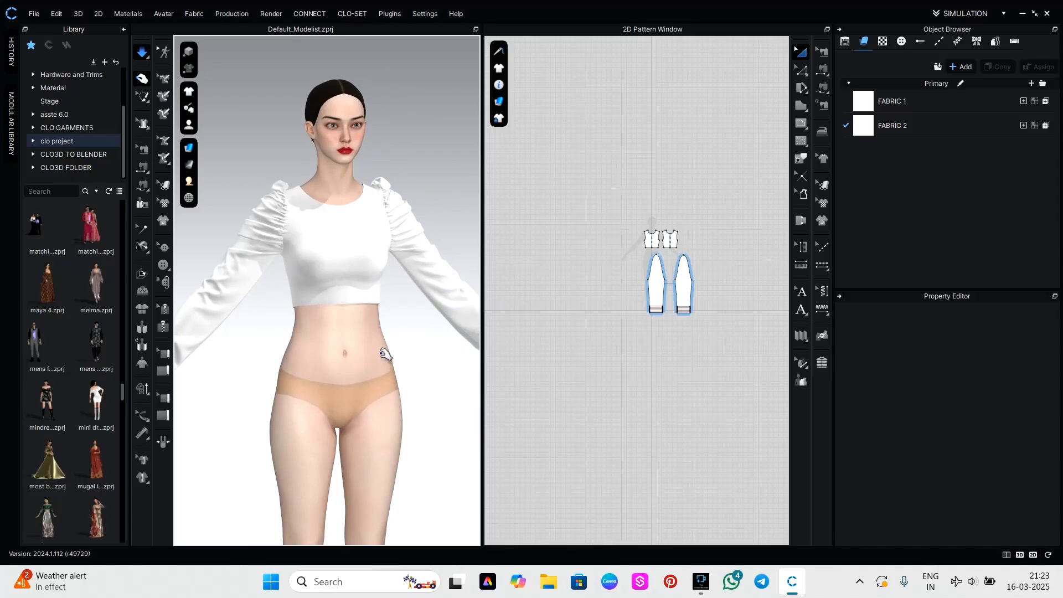
pyautogui.press('space')
# Move both sleeve patterns together up beside the bodice patterns, clear of the area below the bodice.
pyautogui.scroll(2, 663, 252)
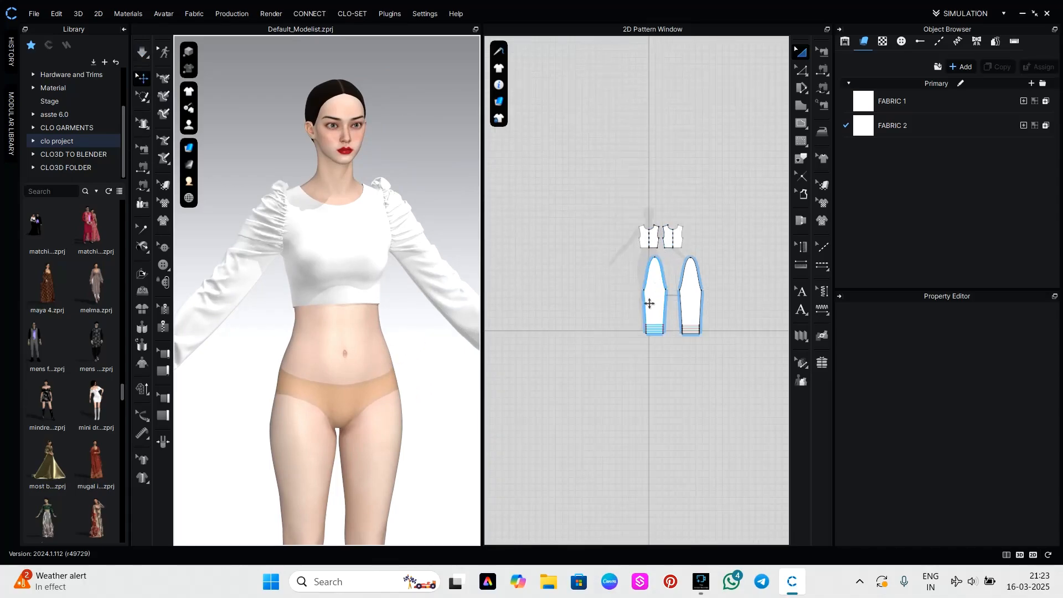
pyautogui.moveTo(628, 262); pyautogui.dragTo(720, 350)
pyautogui.moveTo(696, 305); pyautogui.dragTo(766, 178)
pyautogui.click(687, 260)
# Draw a curved internal line about 15.6 inches long on the front bodice, from the shoulder-neck corner down and around to the centre line.
pyautogui.scroll(5, 662, 256)
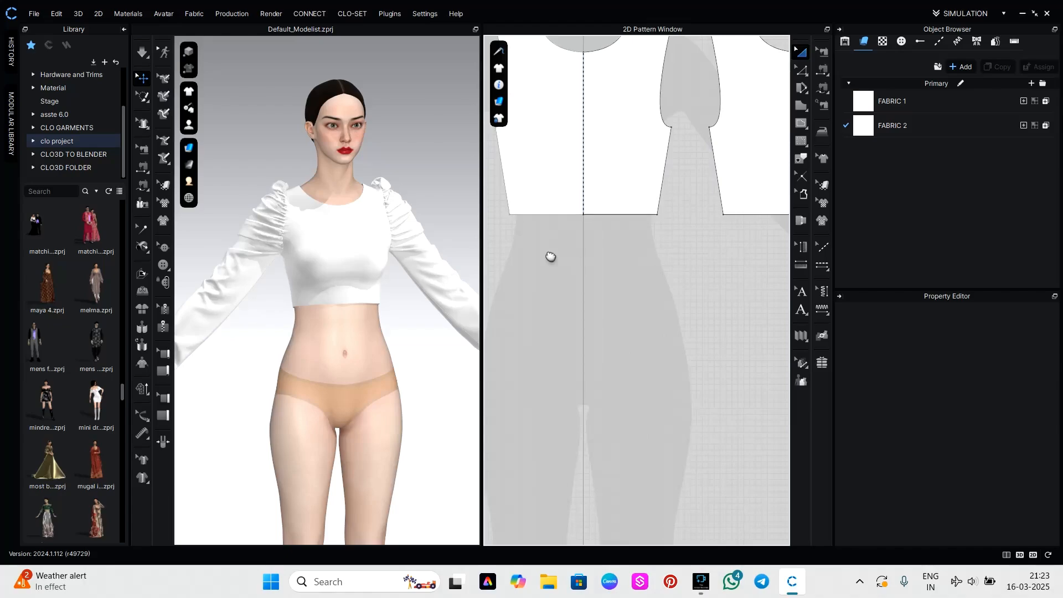
pyautogui.scroll(-2, 575, 347)
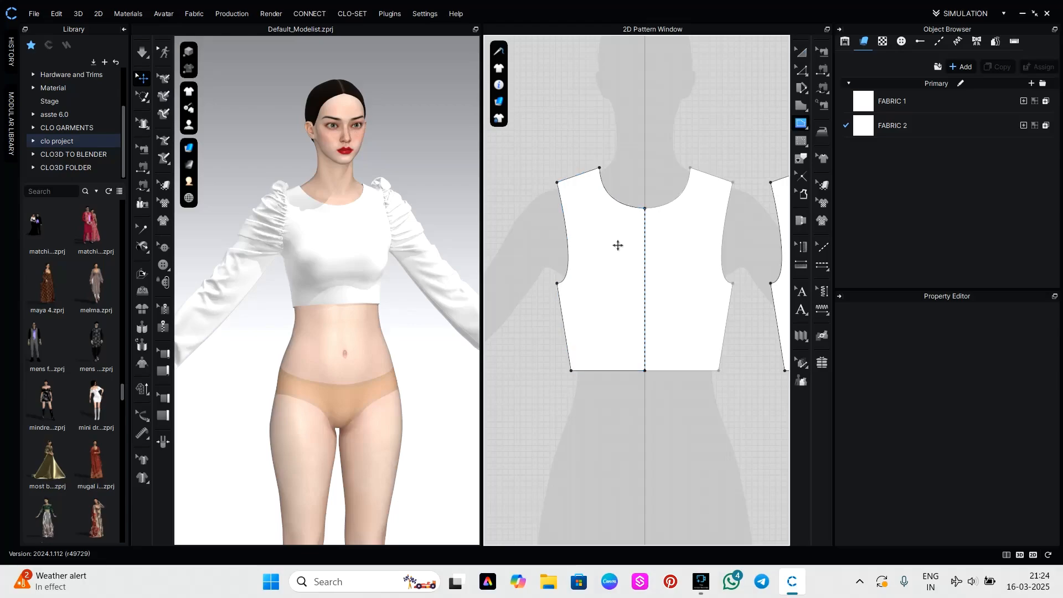
pyautogui.click(600, 169)
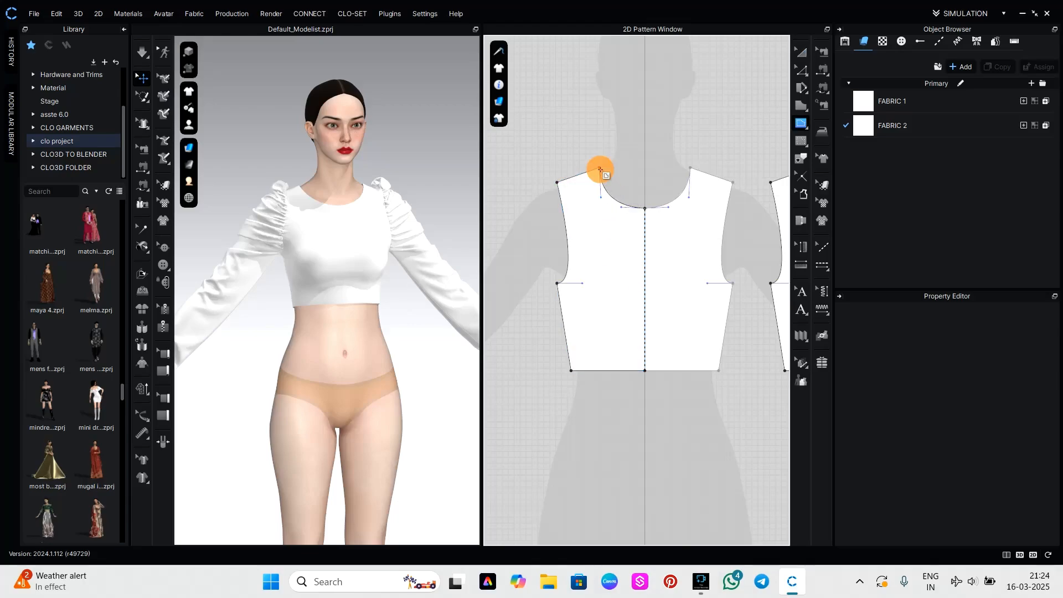
pyautogui.click(583, 334)
pyautogui.moveTo(583, 334); pyautogui.dragTo(595, 349)
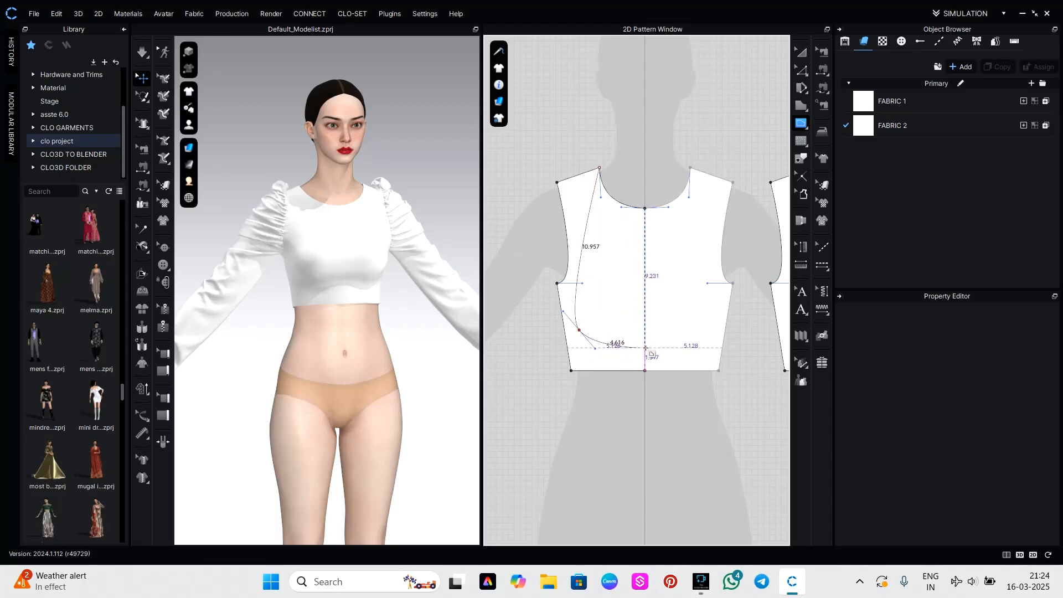
pyautogui.click(645, 348)
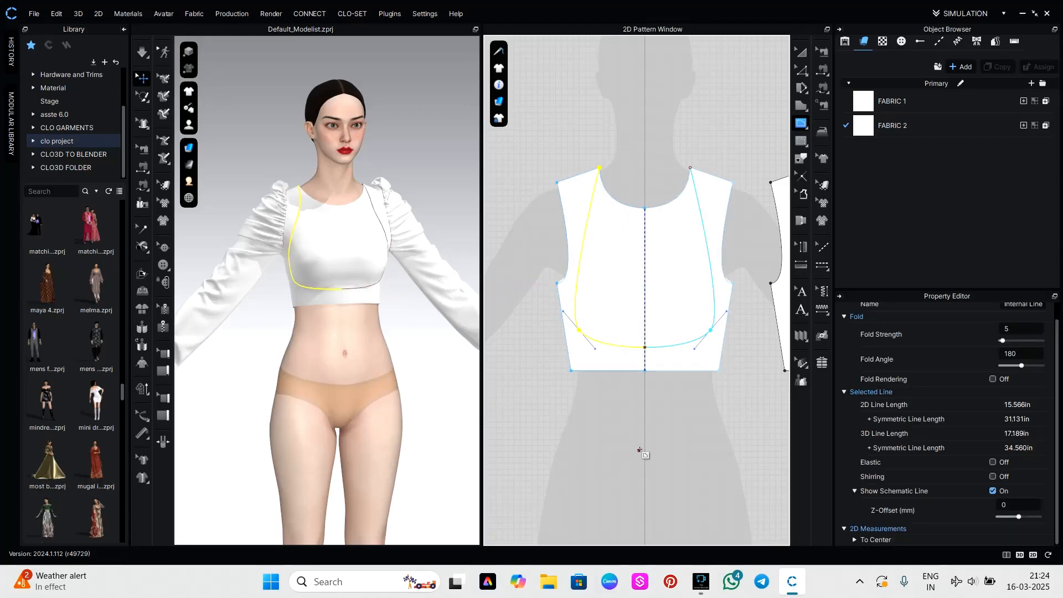
pyautogui.moveTo(89, 467)
# Try a straight horizontal internal line about 4.4 inches long across the bust from the curved line to the centre, and undo it.
pyautogui.scroll(2, 643, 322)
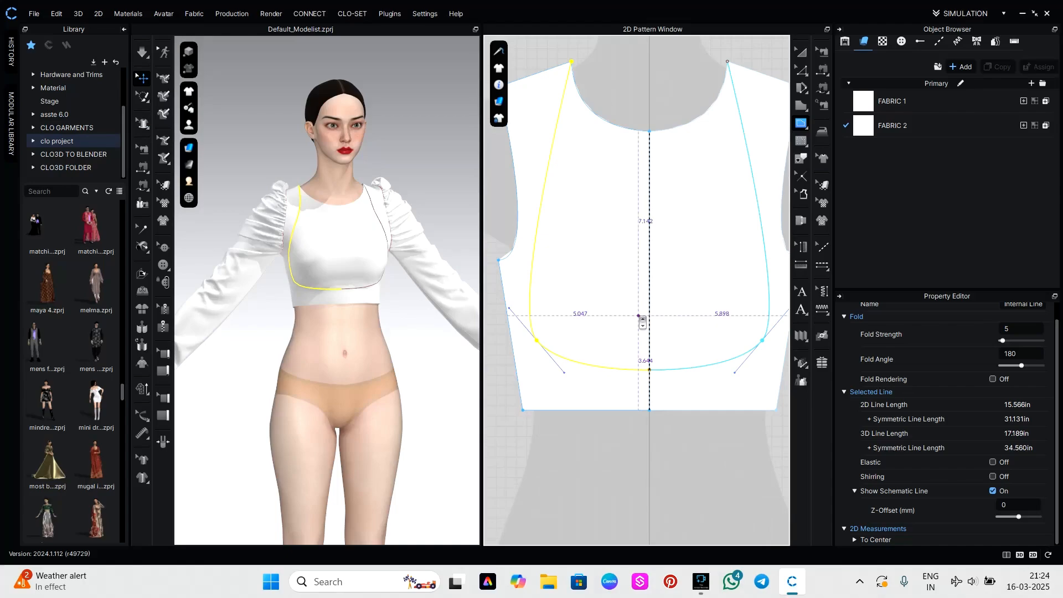
pyautogui.click(535, 235)
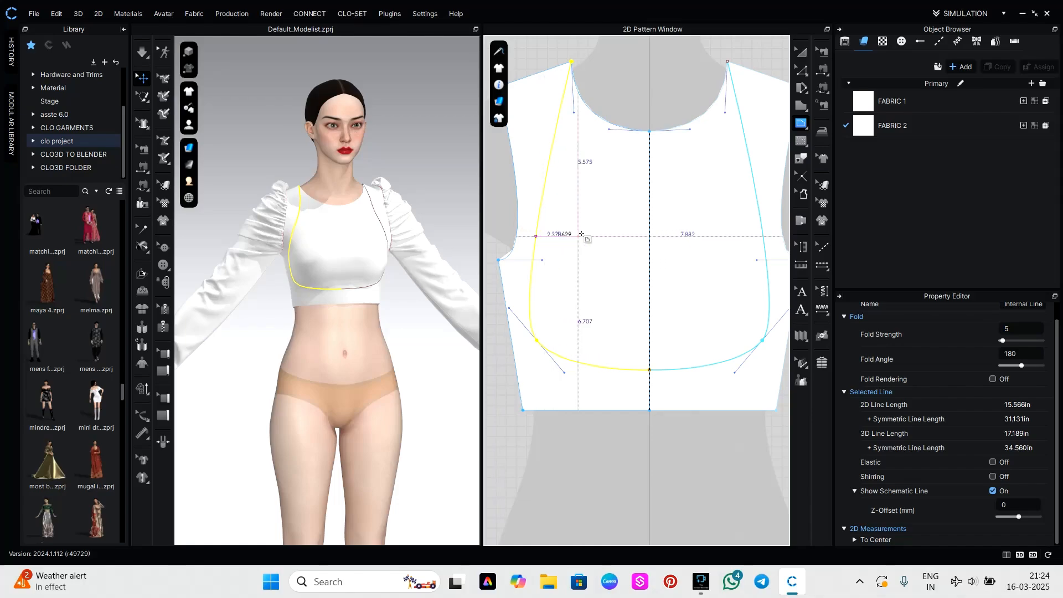
pyautogui.click(648, 233)
pyautogui.click(649, 233)
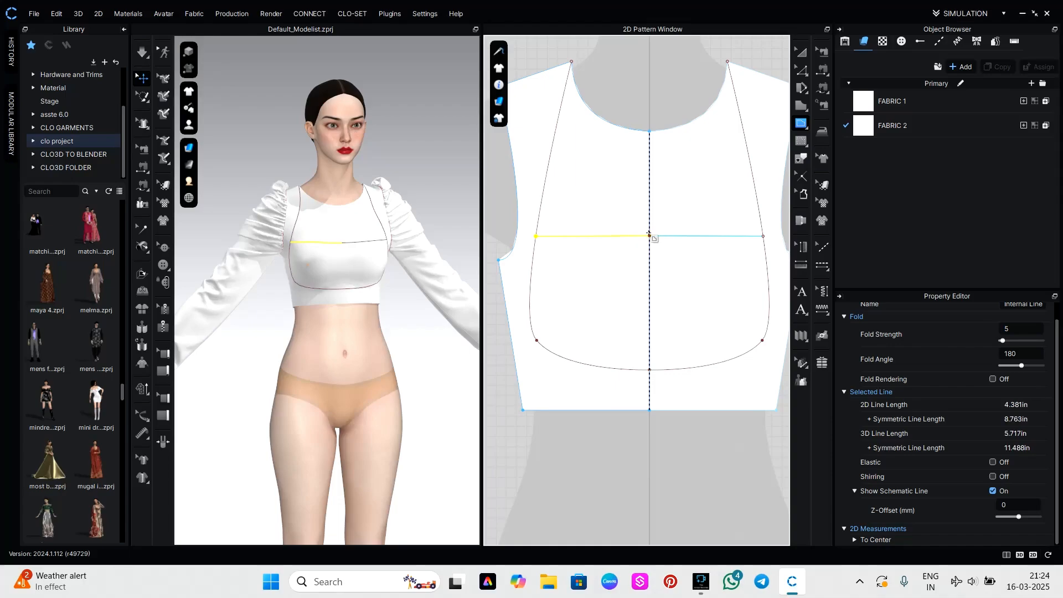
pyautogui.scroll(-1, 668, 393)
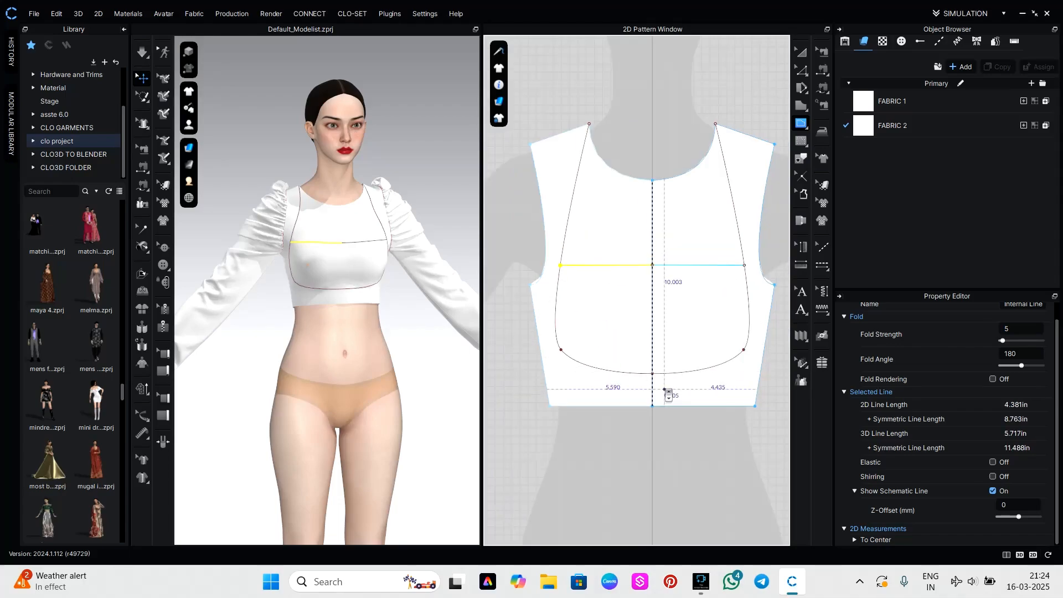
pyautogui.hotkey('ctrl', 'z')
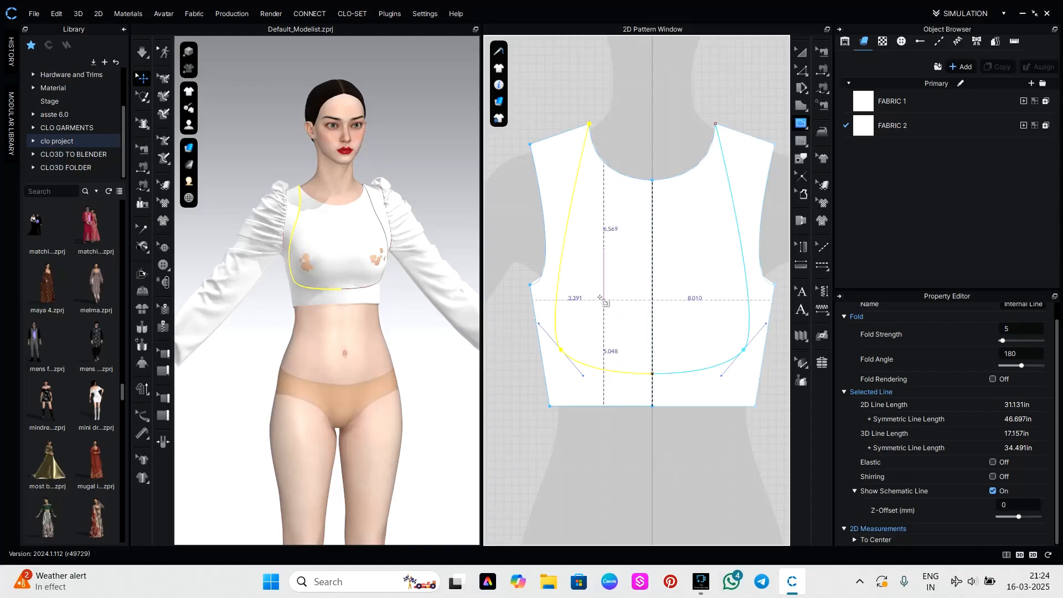
# Draw a slanted internal line from the side curve down to the bodice centre and bend it upward into a bust curve about 5.4 inches long.
pyautogui.click(560, 269)
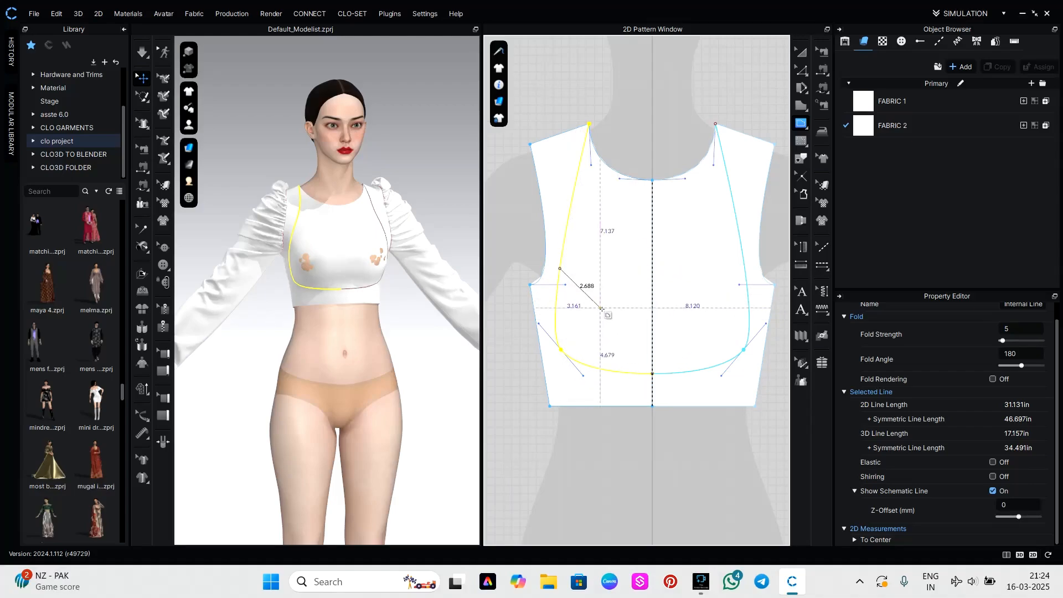
pyautogui.doubleClick(652, 328)
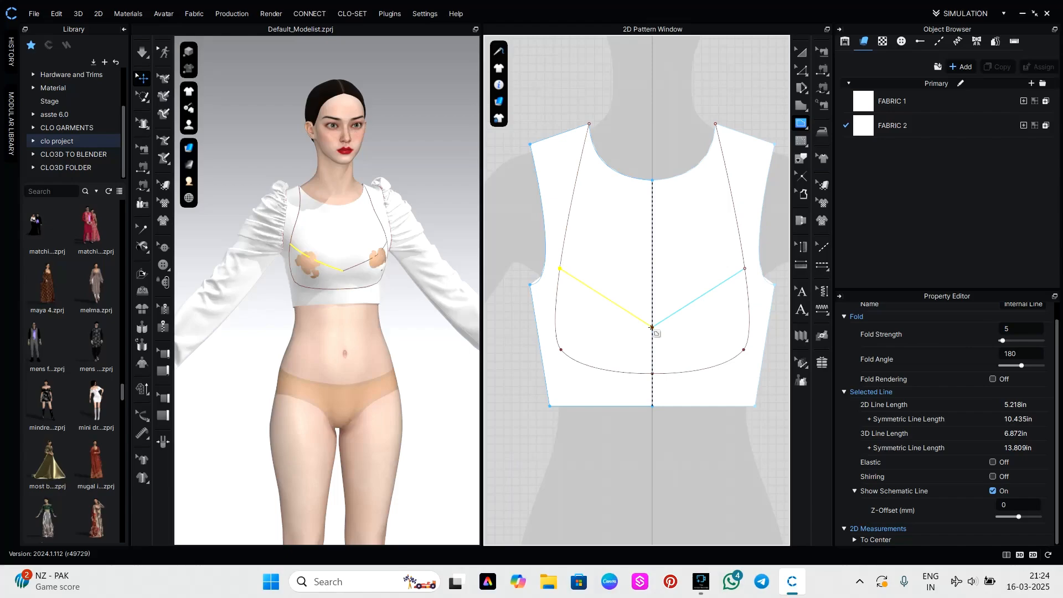
pyautogui.moveTo(608, 301); pyautogui.dragTo(612, 287)
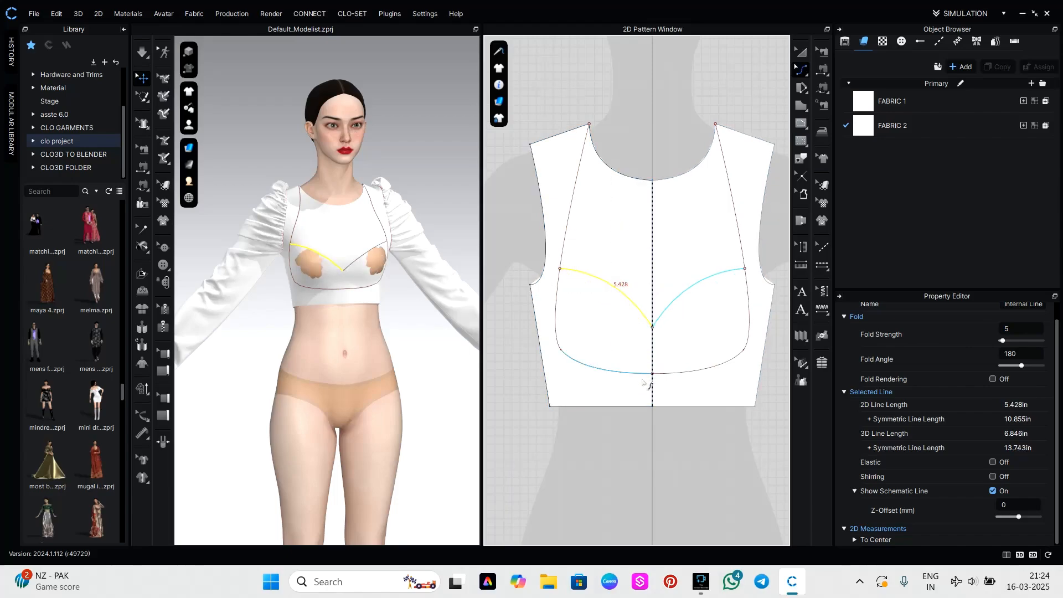
# Deselect the bust curve, simulate the garment and tug it lightly so the bodice settles on the avatar.
pyautogui.click(620, 435)
pyautogui.press('space')
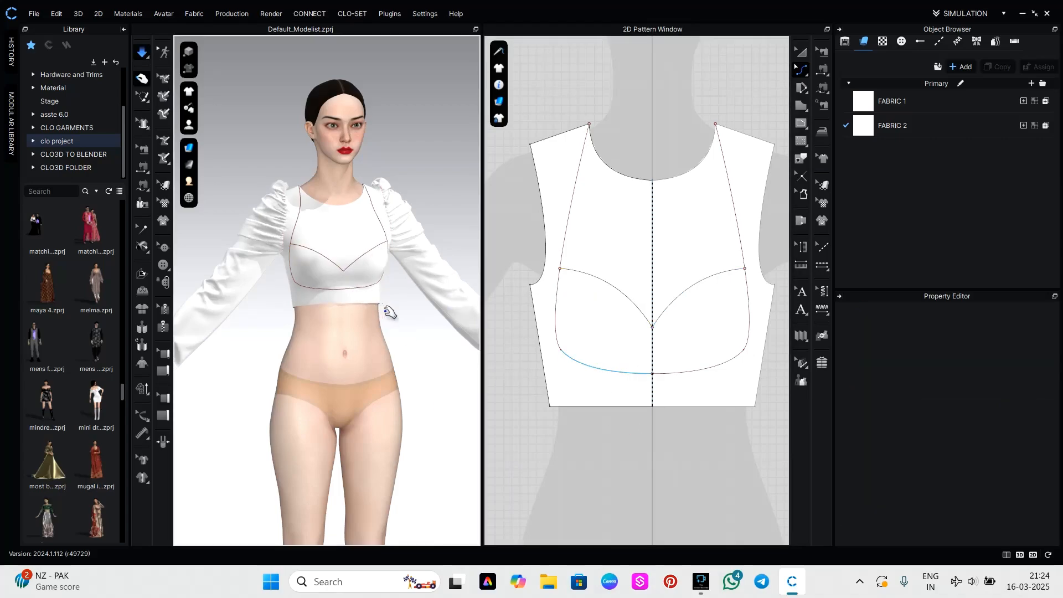
pyautogui.moveTo(390, 313); pyautogui.dragTo(436, 316, button='right')
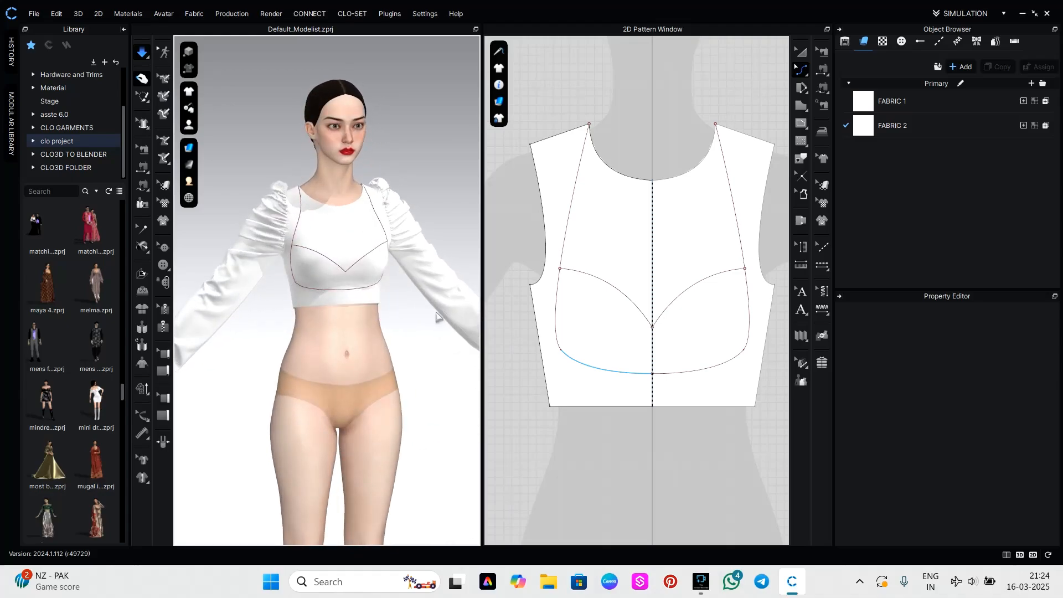
# Convert the lower corner point of the long side internal line on the front bodice to a curve point.
pyautogui.scroll(2, 640, 357)
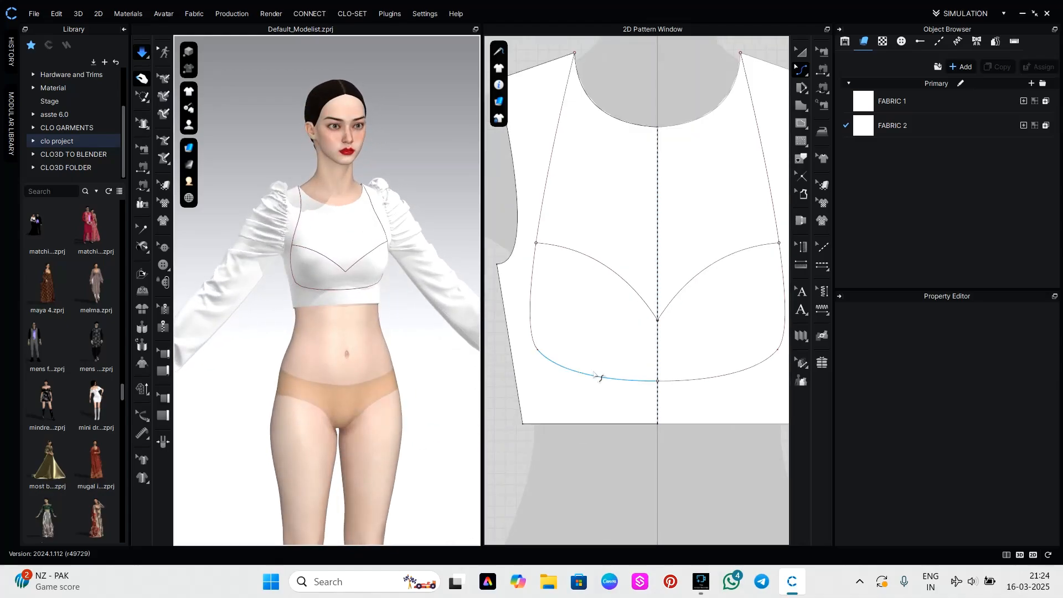
pyautogui.press('z')
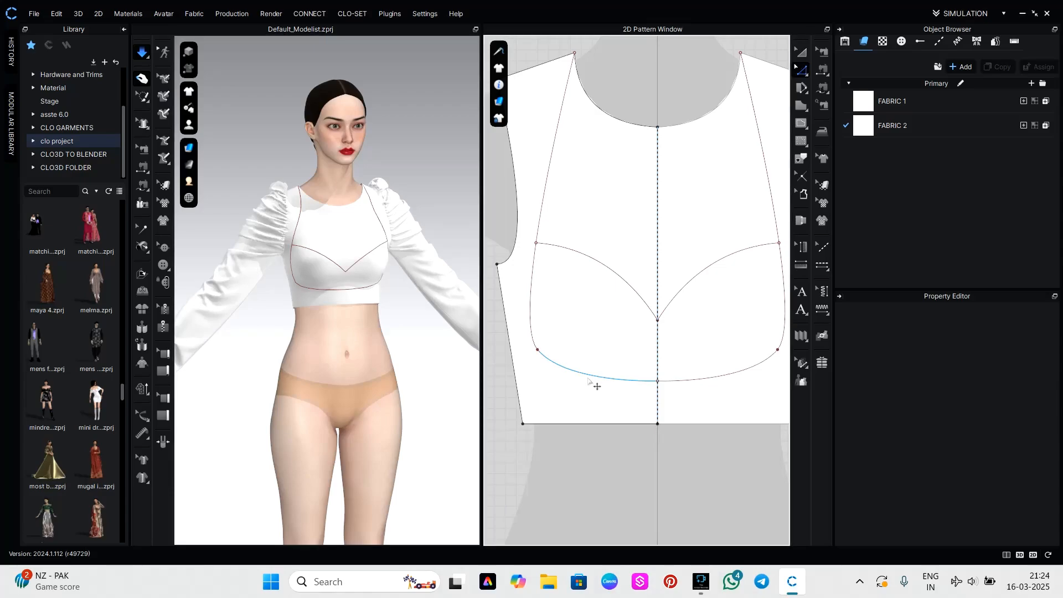
pyautogui.click(538, 350)
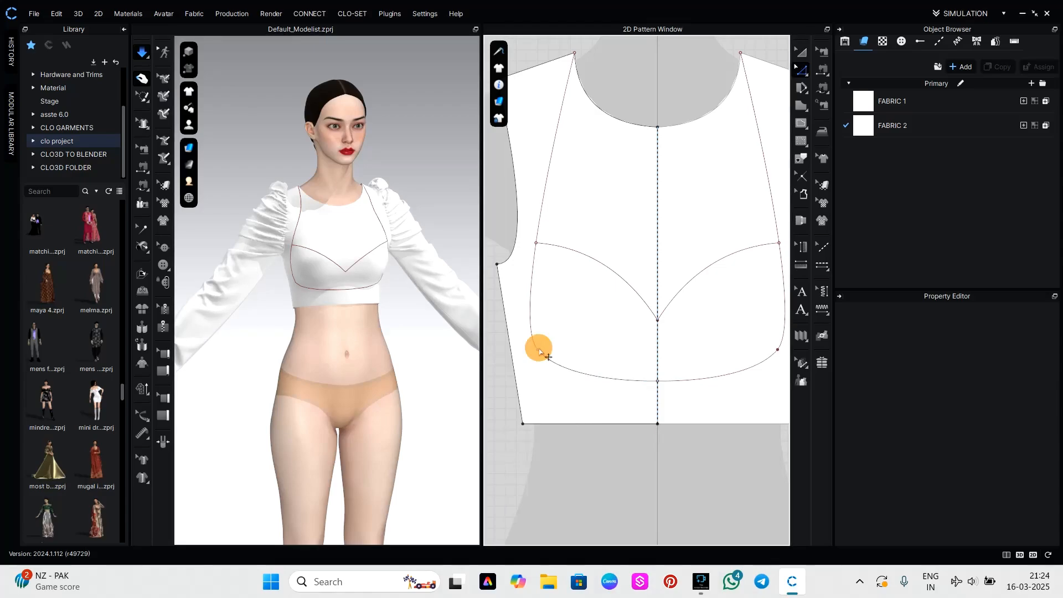
pyautogui.rightClick(539, 351)
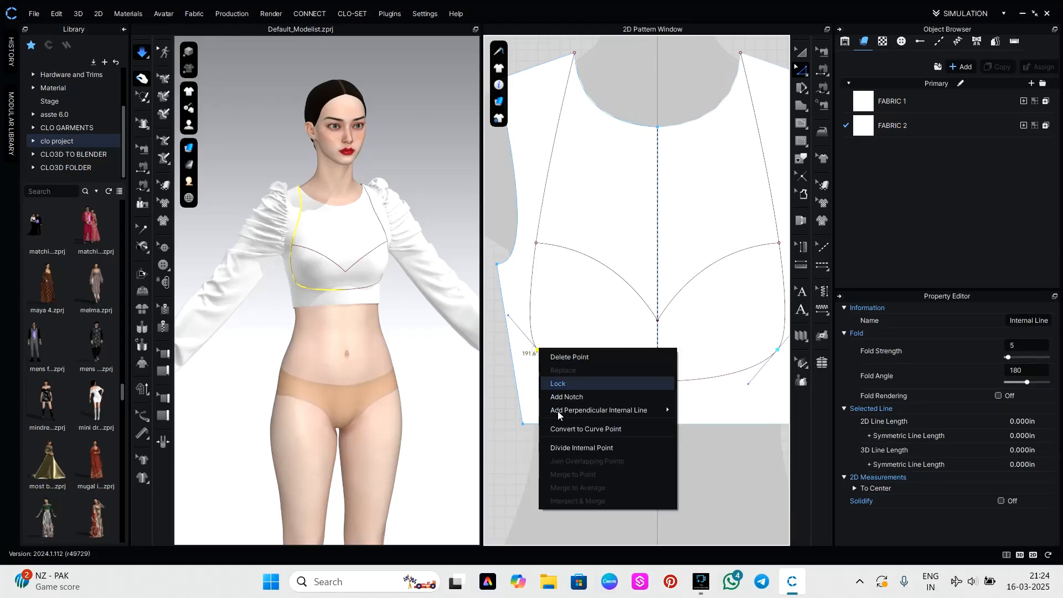
pyautogui.click(563, 428)
pyautogui.scroll(-3, 572, 404)
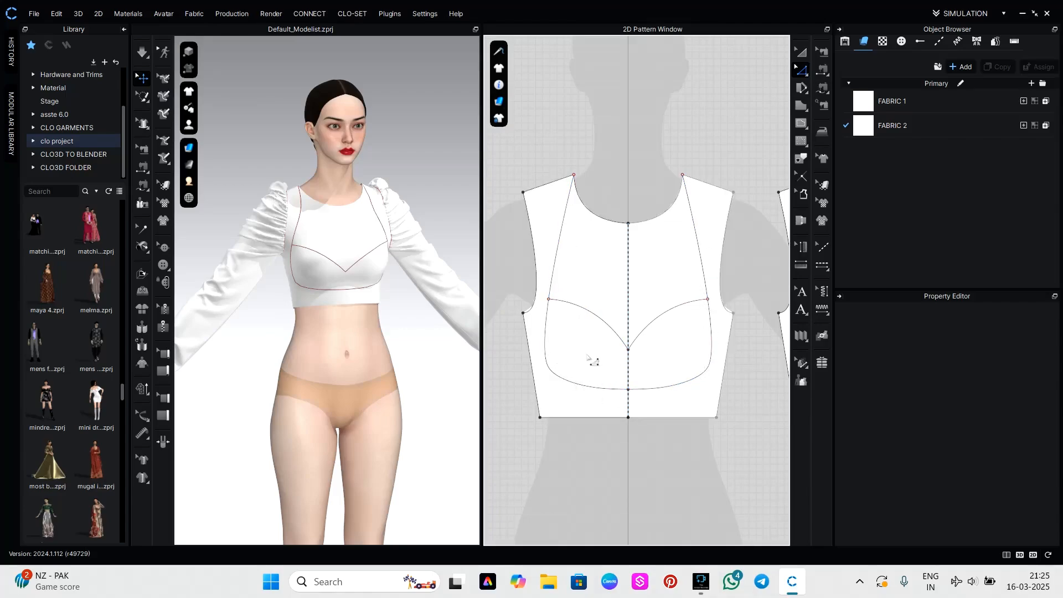
# Draw a second internal line from the bust curve's side end to the centre line and bend it downward, about 6.2 inches long.
pyautogui.scroll(2, 581, 329)
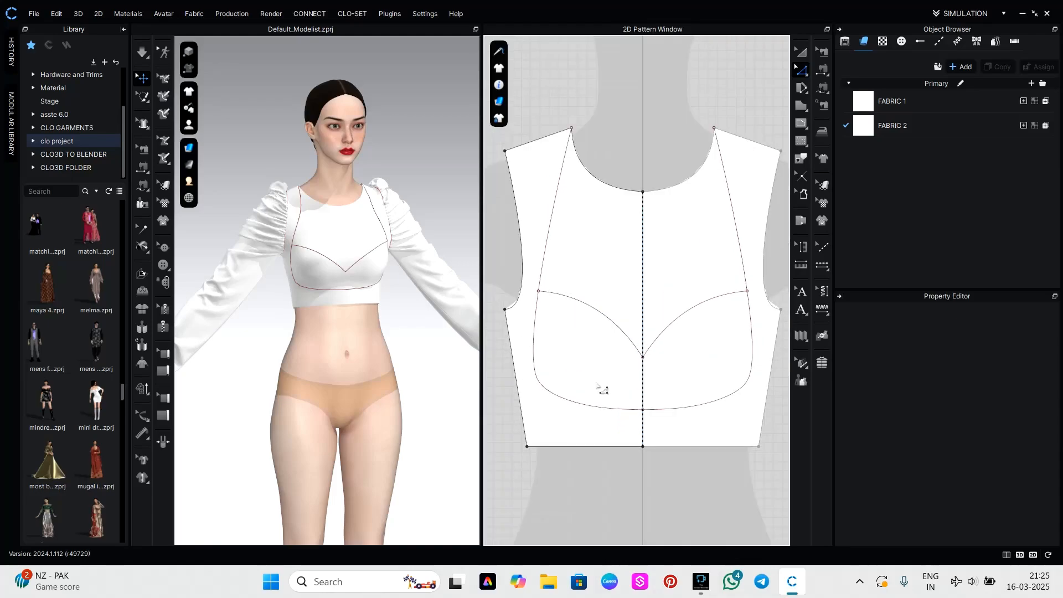
pyautogui.press('g')
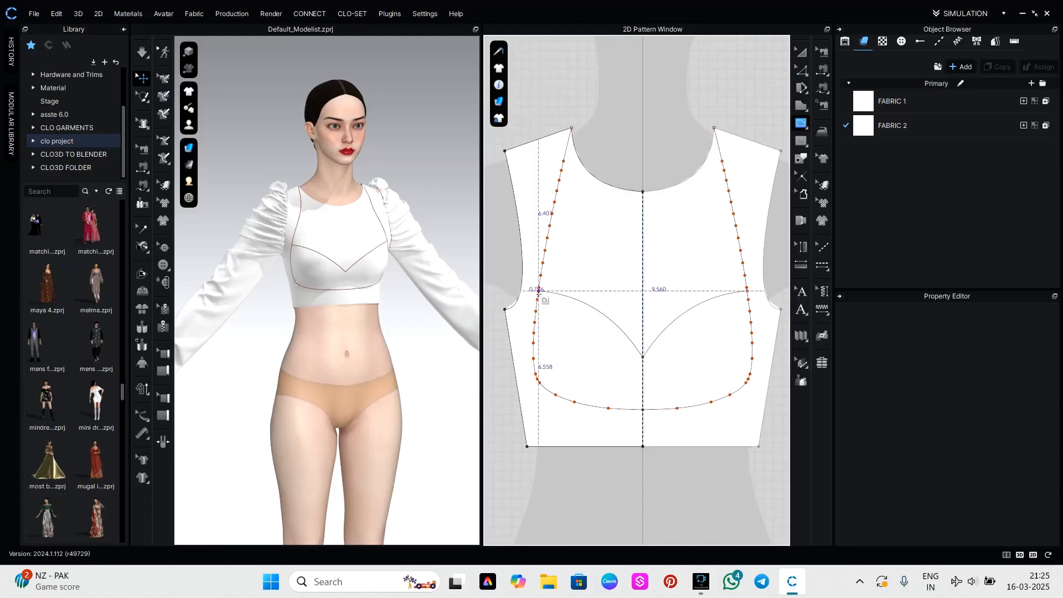
pyautogui.click(538, 292)
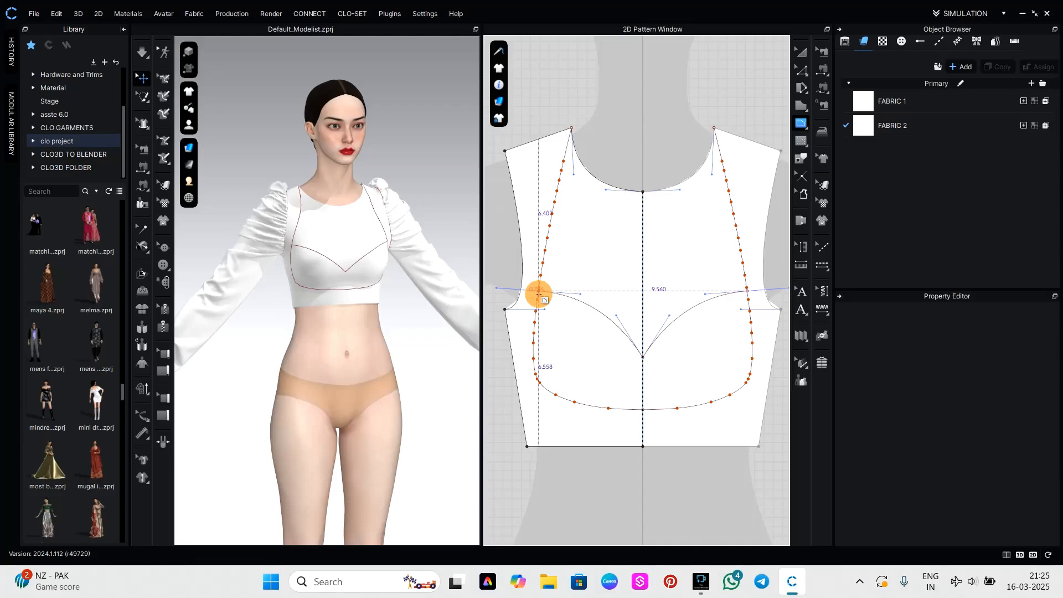
pyautogui.click(644, 390)
pyautogui.click(644, 389)
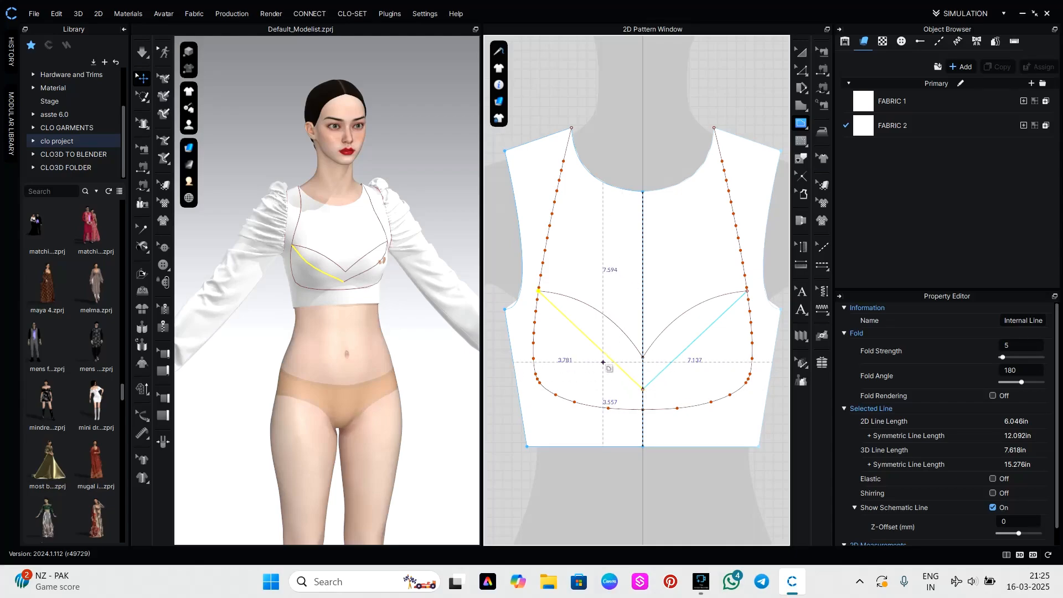
pyautogui.press('c')
pyautogui.click(590, 343)
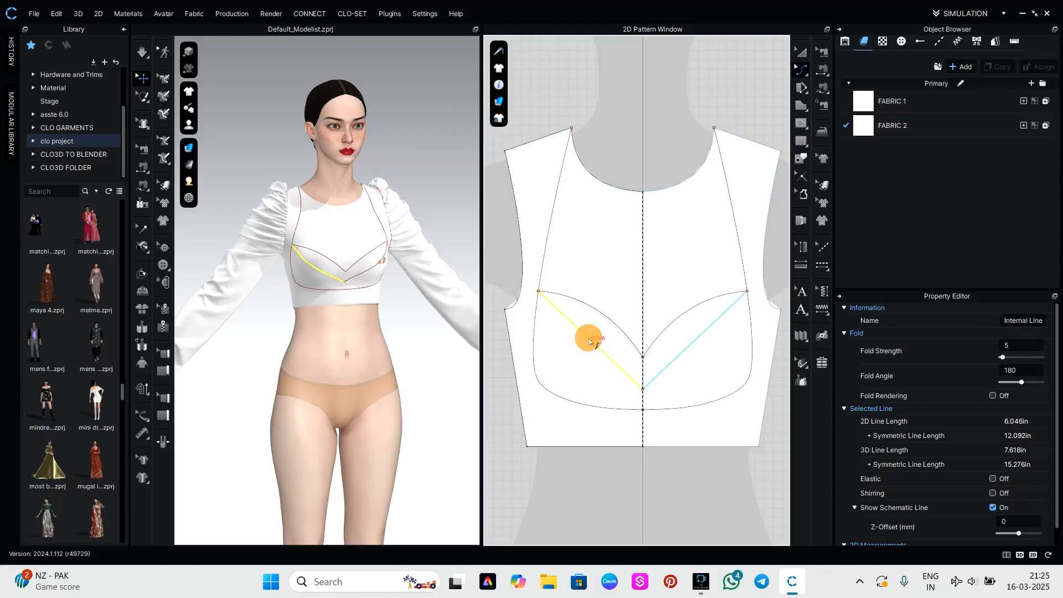
pyautogui.moveTo(590, 343); pyautogui.dragTo(570, 354)
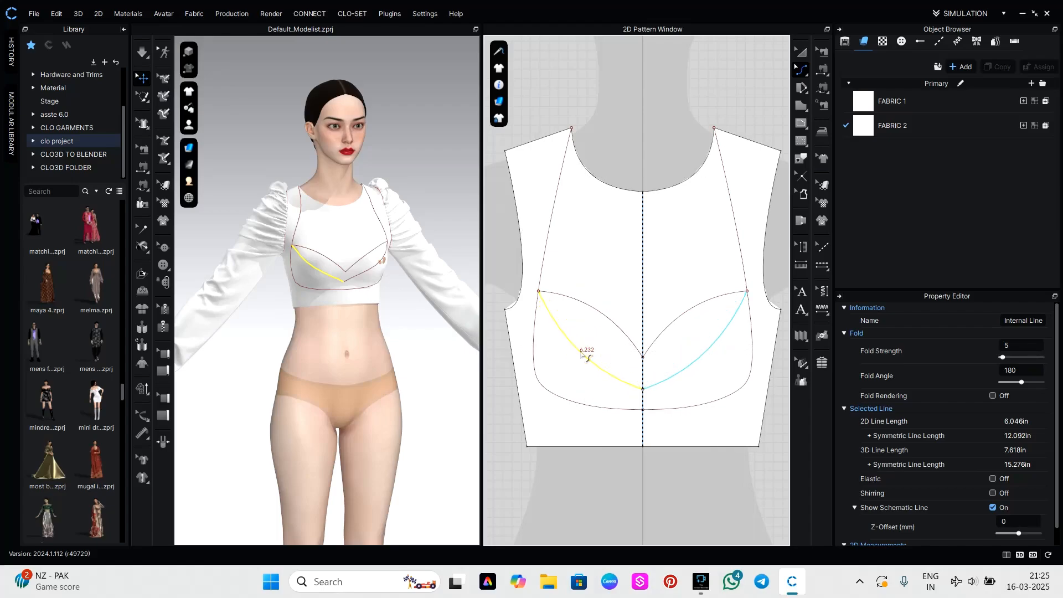
pyautogui.click(623, 492)
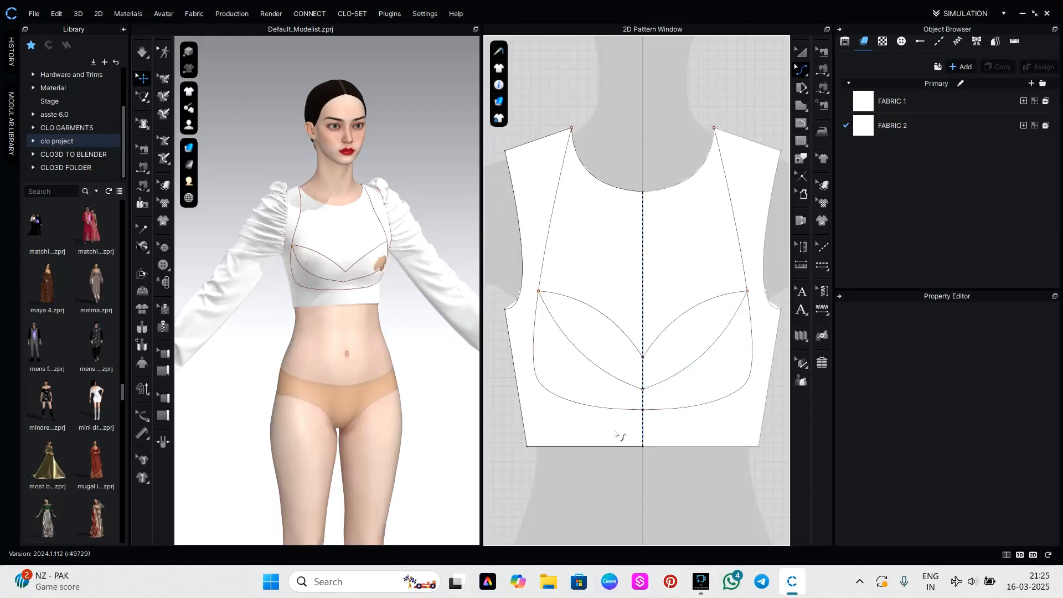
# Draw a short slanted internal line about 2.2 inches long from the lower bust curve to the bottom of the side curve.
pyautogui.press('g')
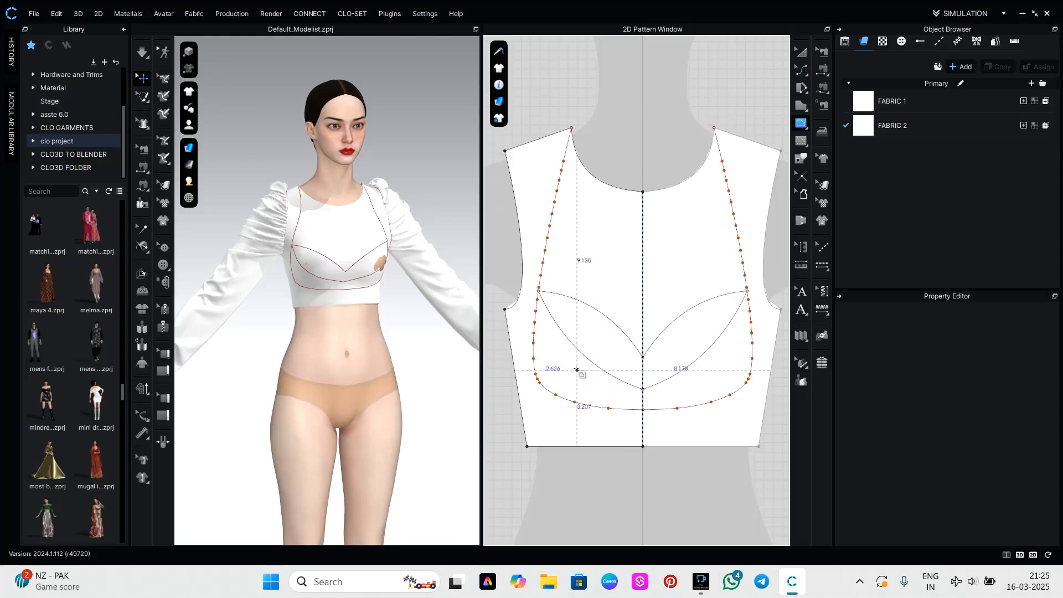
pyautogui.click(577, 348)
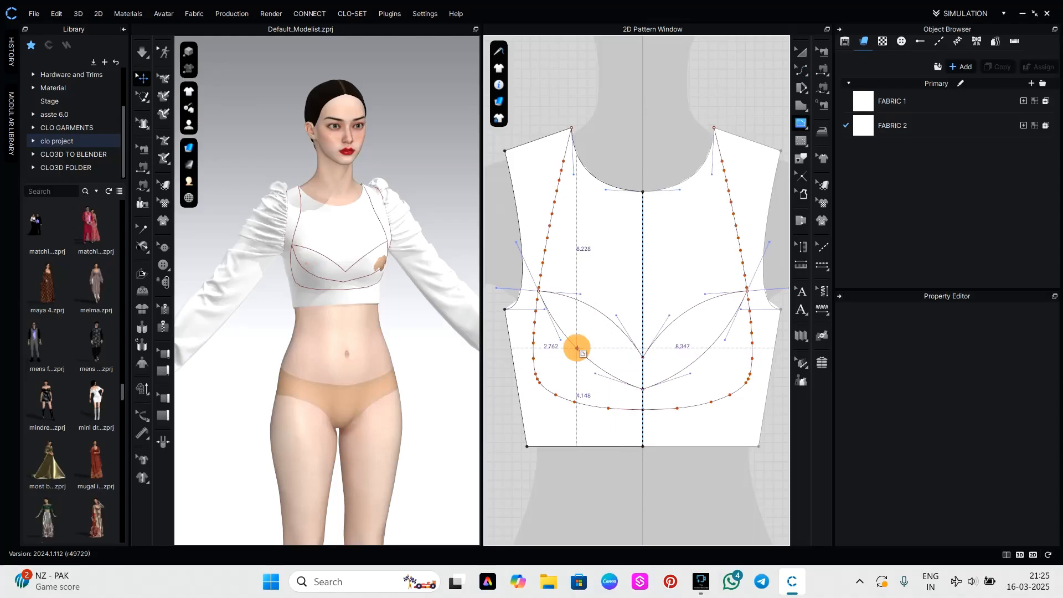
pyautogui.click(555, 394)
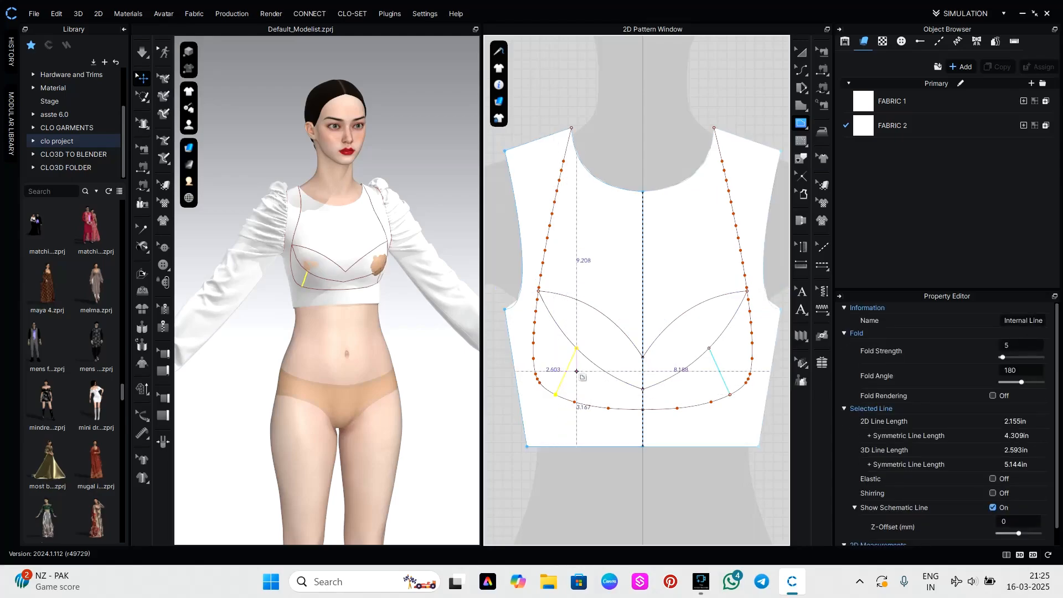
pyautogui.click(615, 459)
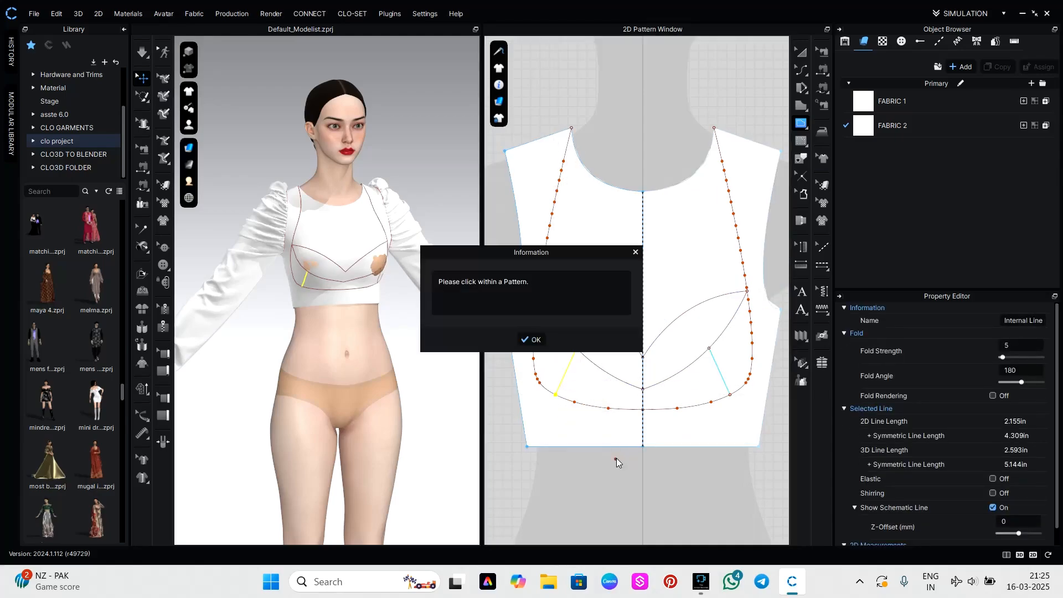
pyautogui.click(533, 340)
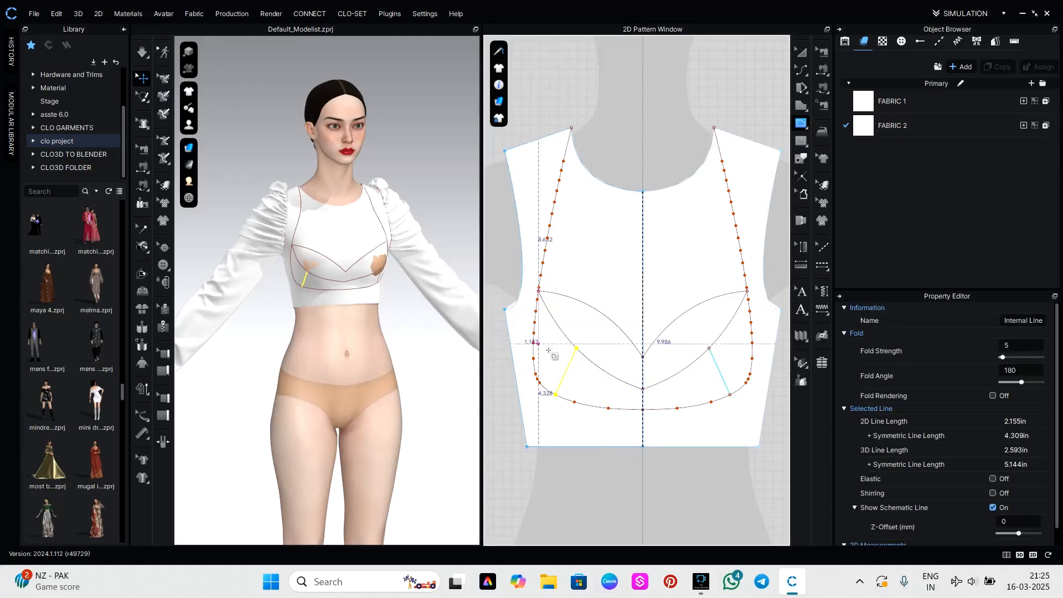
# Try to Cut & Sew the front bodice along all of its internal lines together.
pyautogui.click(565, 379)
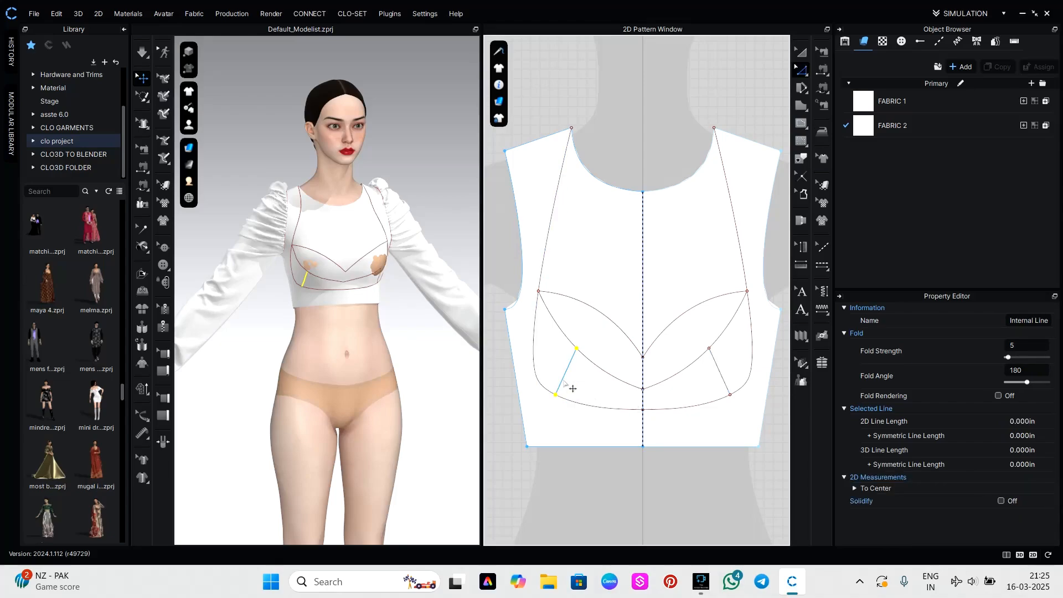
pyautogui.click(563, 375)
pyautogui.keyDown('shift'); pyautogui.click(600, 365); pyautogui.keyUp('shift')
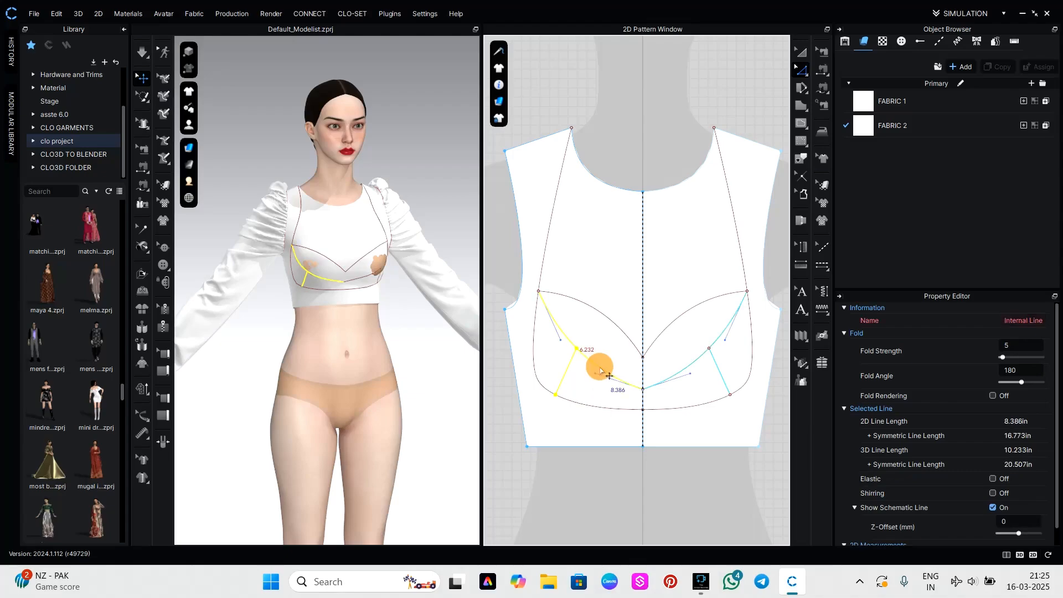
pyautogui.keyDown('shift'); pyautogui.click(607, 329); pyautogui.keyUp('shift')
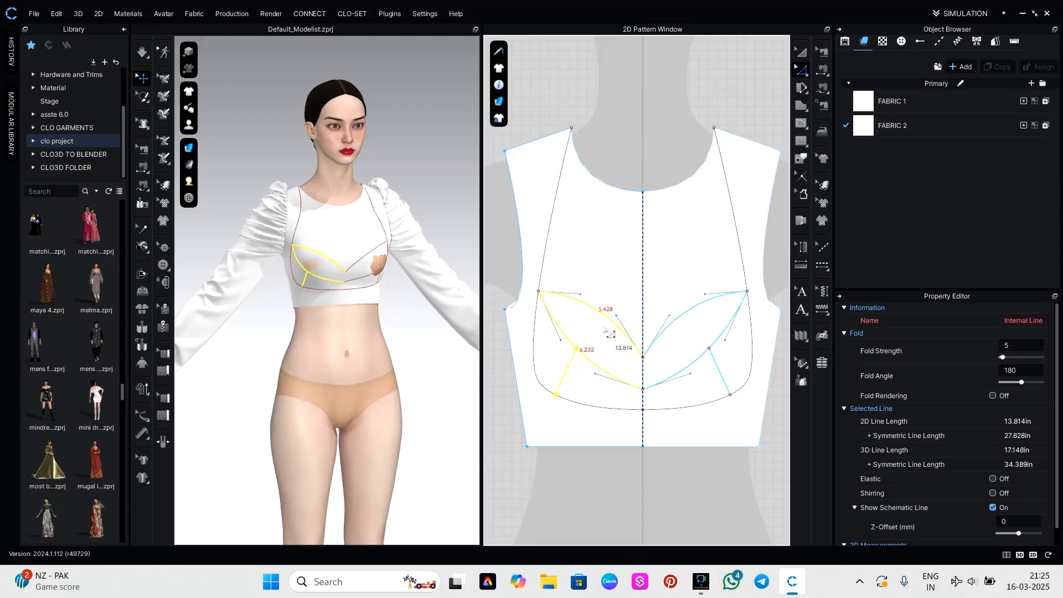
pyautogui.keyDown('shift'); pyautogui.click(532, 344); pyautogui.keyUp('shift')
pyautogui.rightClick(533, 345)
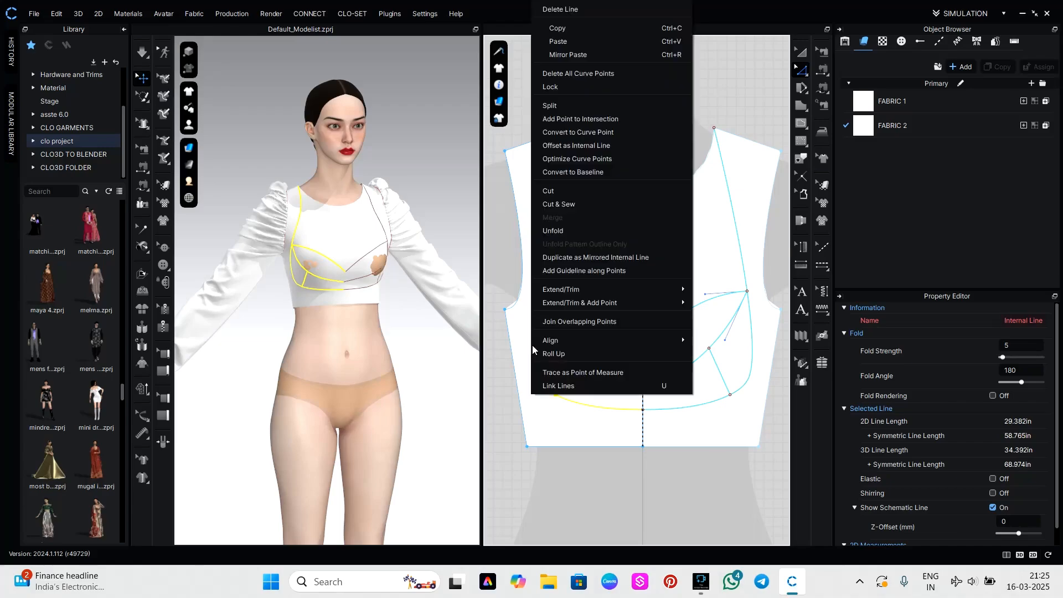
pyautogui.click(576, 203)
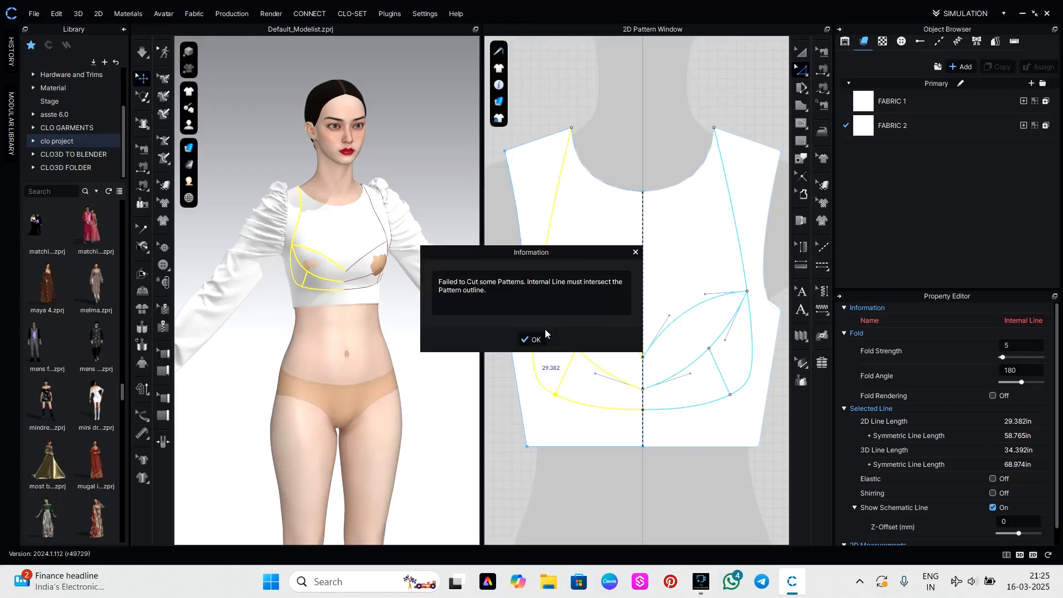
pyautogui.click(537, 338)
pyautogui.click(579, 495)
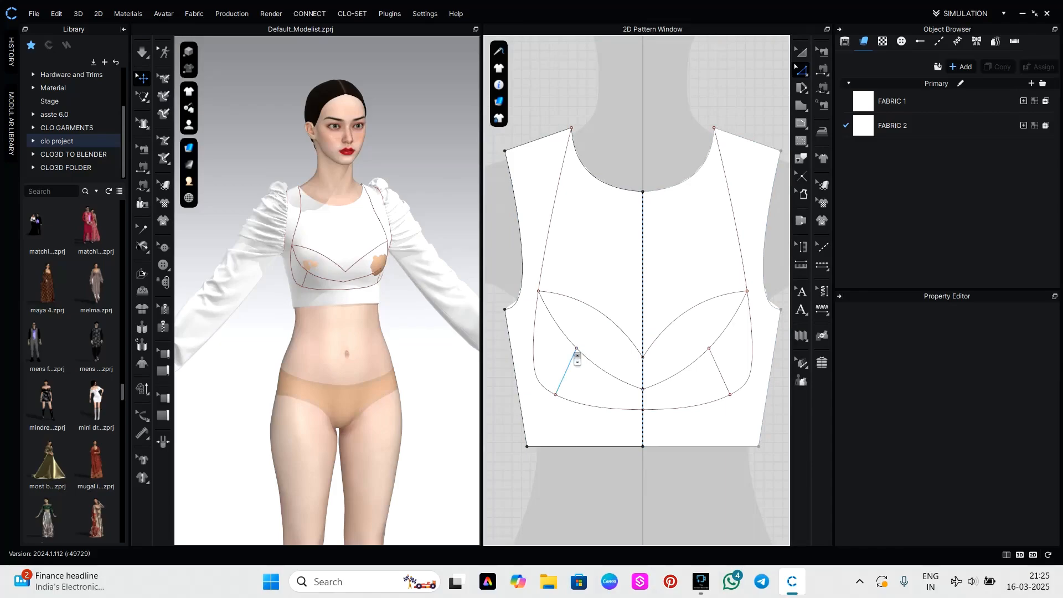
# Try to Cut & Sew along the short slanted internal line alone.
pyautogui.scroll(3, 577, 357)
pyautogui.click(578, 348)
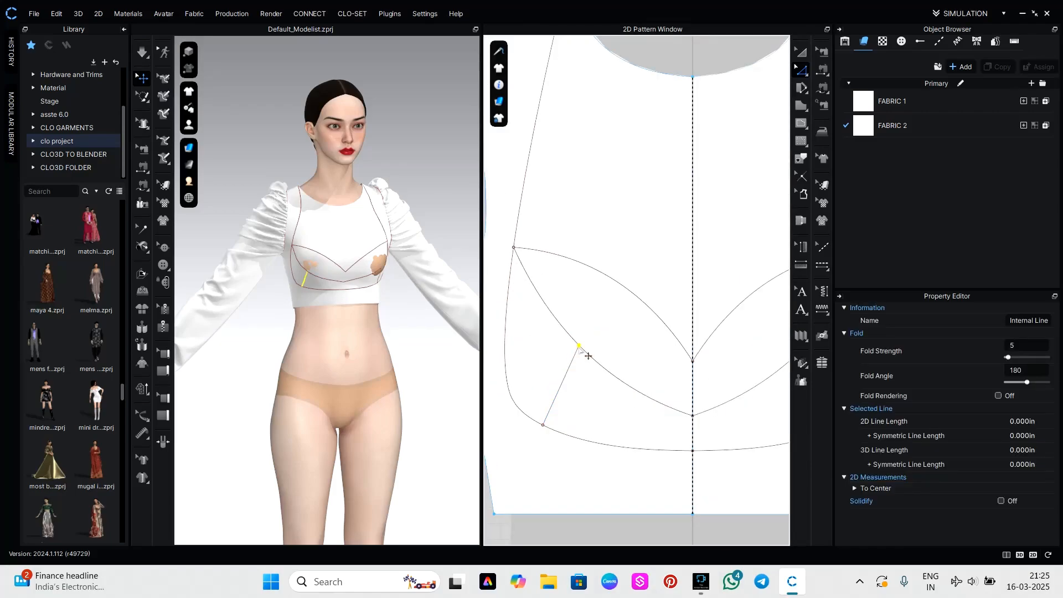
pyautogui.click(569, 369)
pyautogui.rightClick(568, 370)
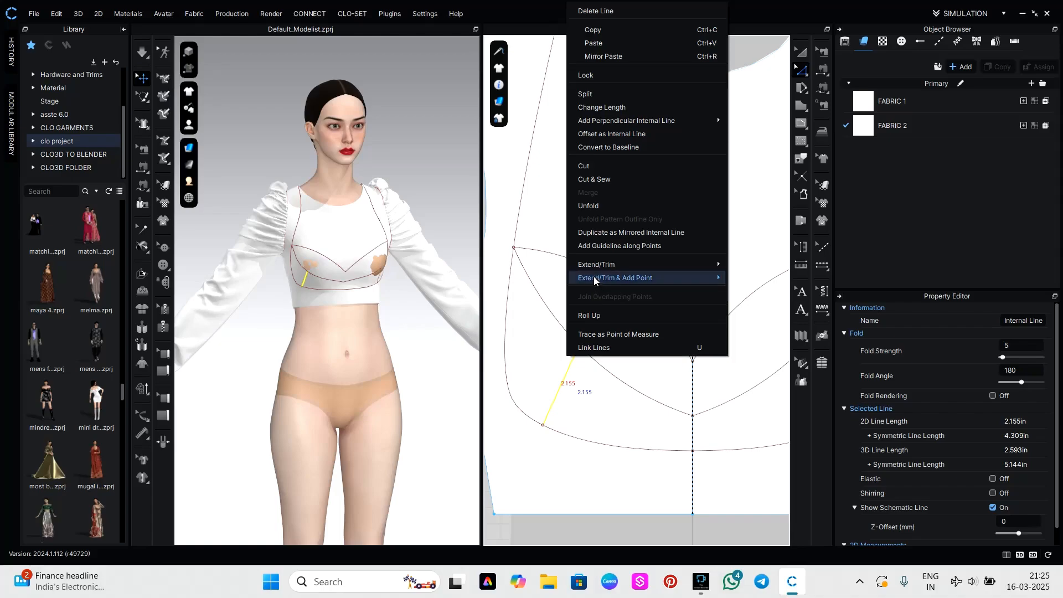
pyautogui.click(596, 175)
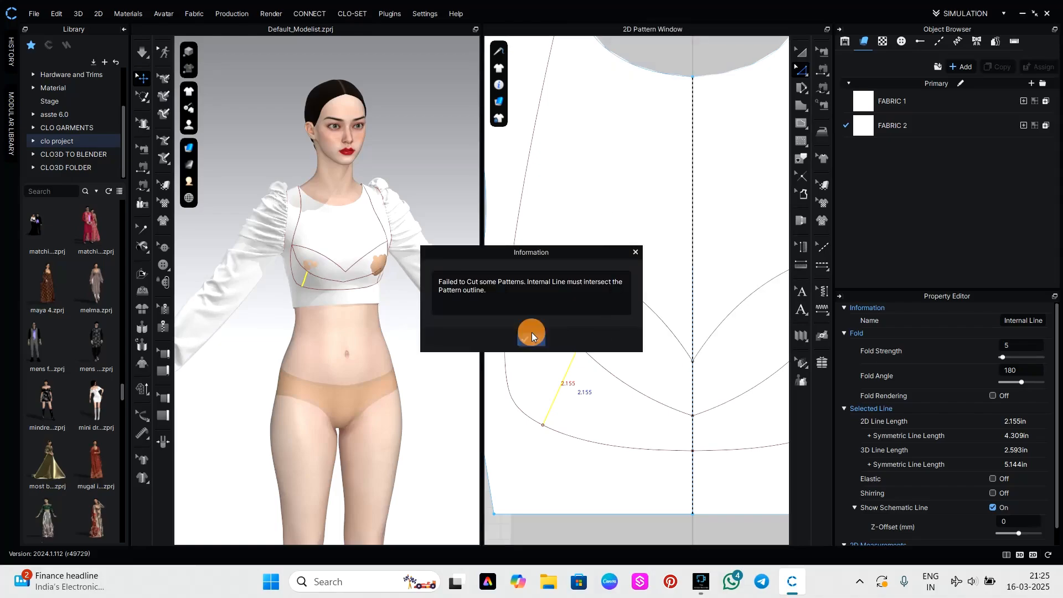
pyautogui.click(531, 332)
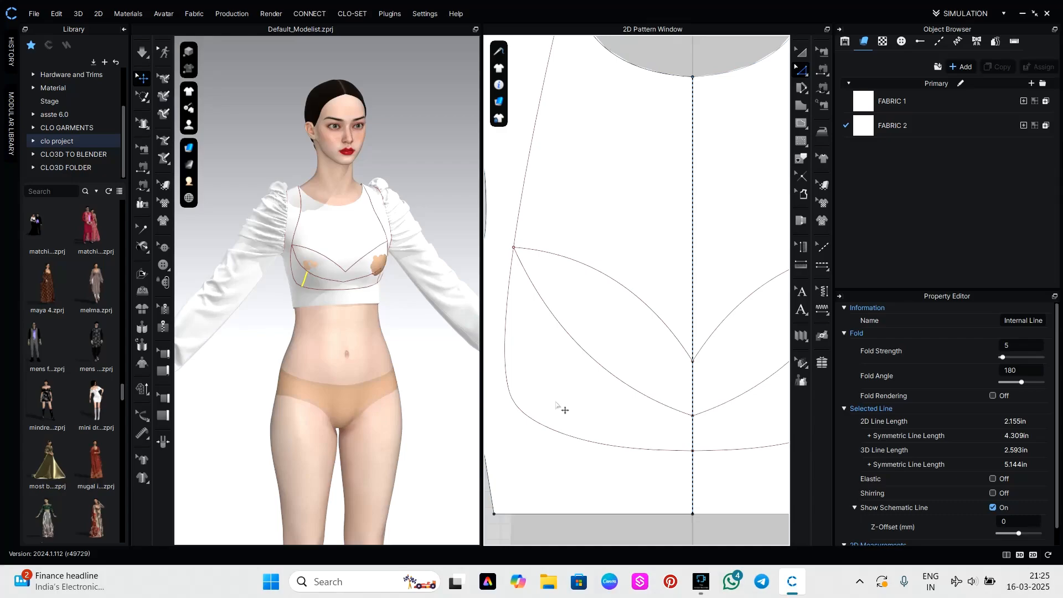
# Delete the short slanted line and the lower bust curve from the front bodice.
pyautogui.press('Delete')
pyautogui.click(606, 375)
pyautogui.press('Delete')
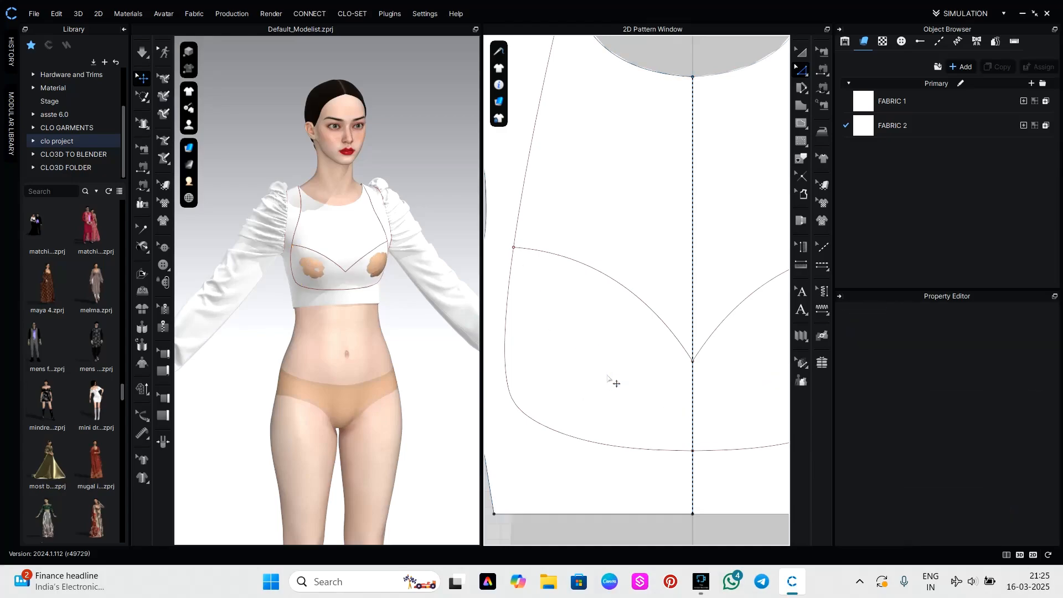
# Try to Cut & Sew the front bodice along the bust curve and the long side curve together.
pyautogui.scroll(-5, 613, 383)
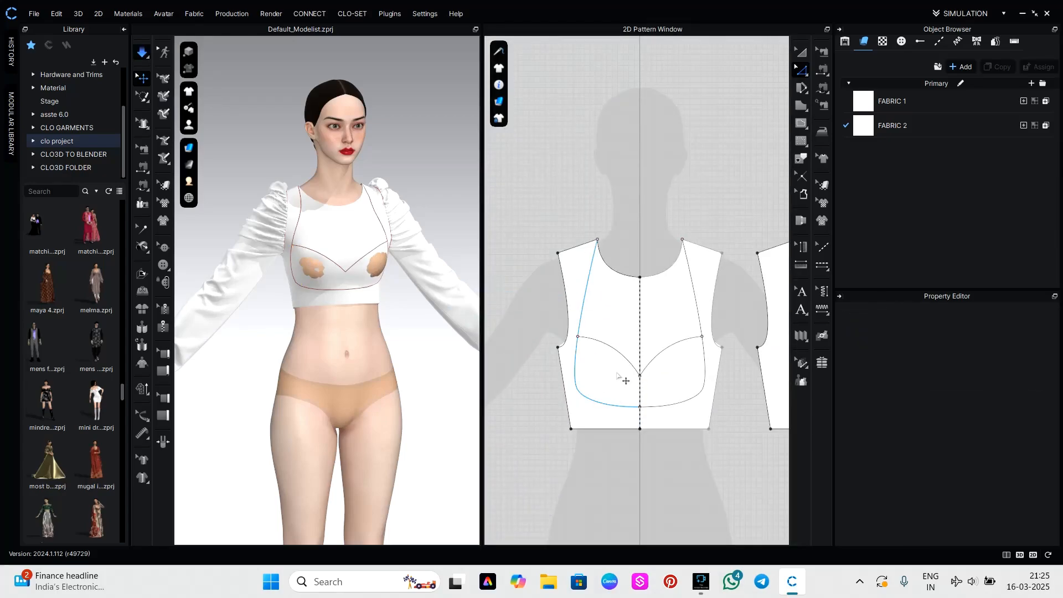
pyautogui.click(625, 361)
pyautogui.click(605, 456)
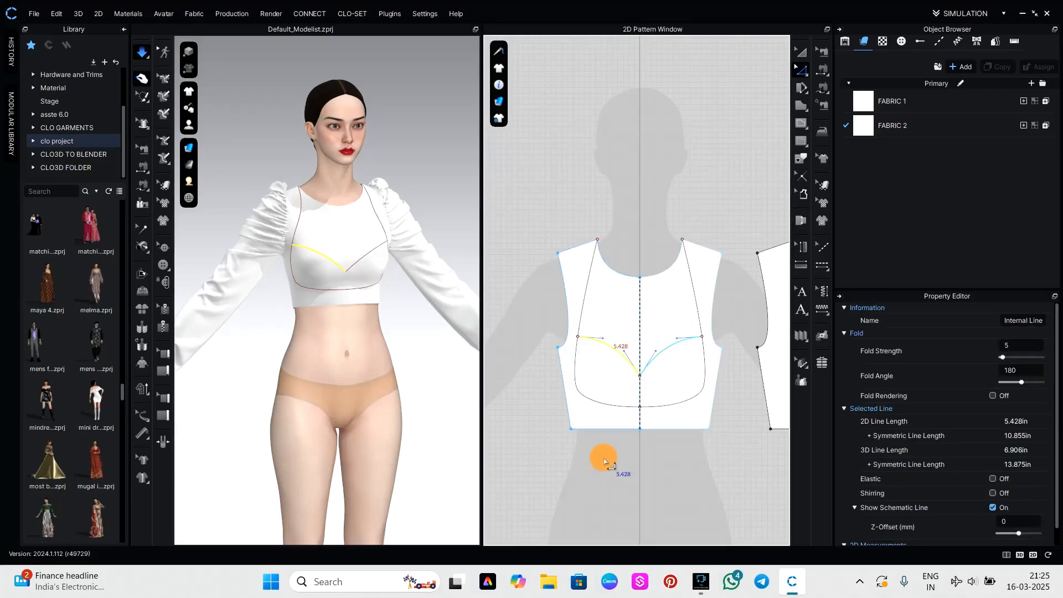
pyautogui.click(625, 359)
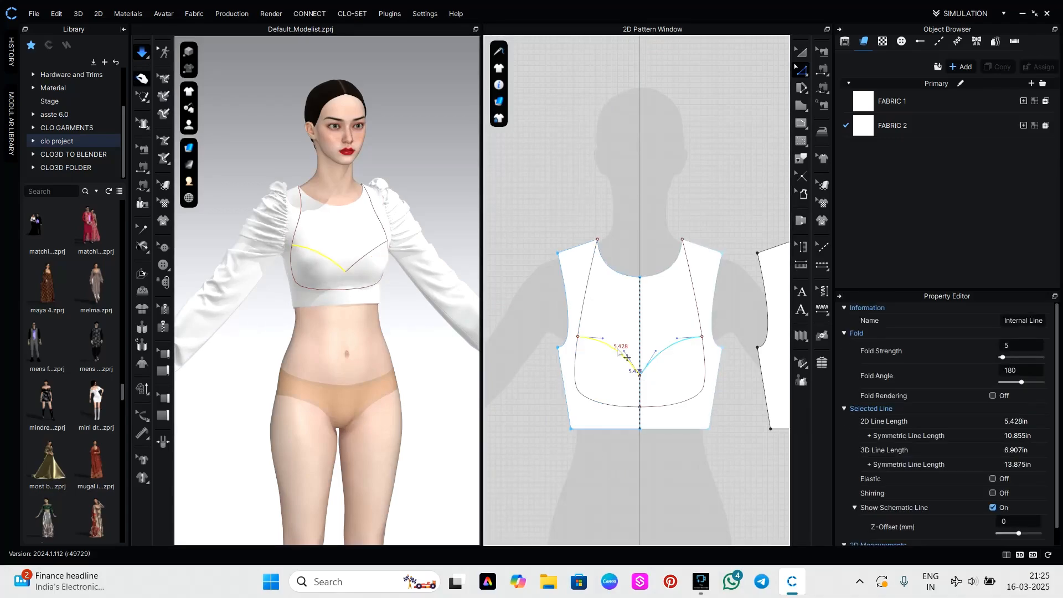
pyautogui.click(605, 355)
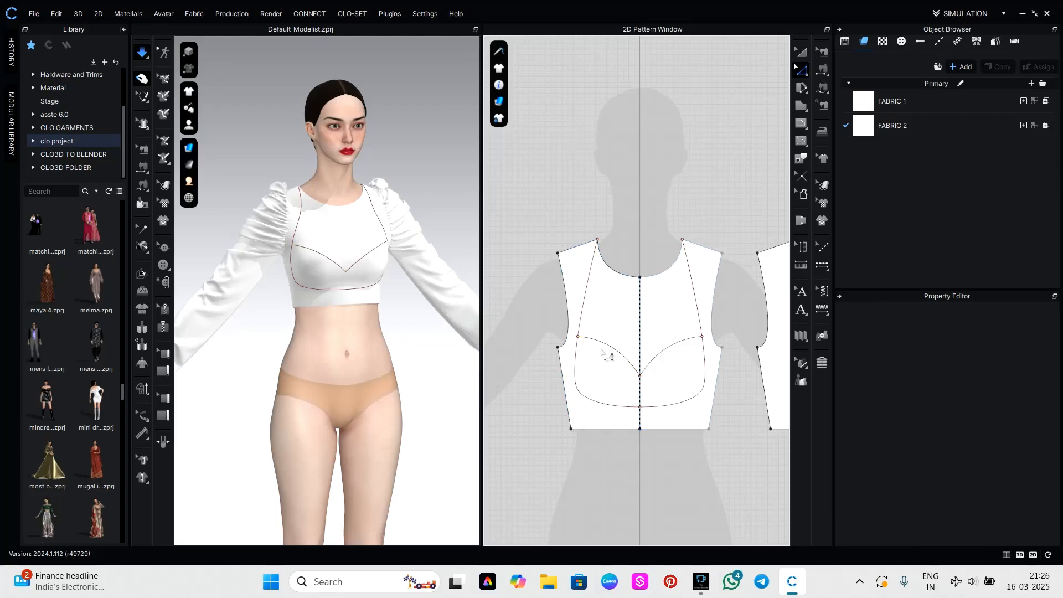
pyautogui.click(616, 355)
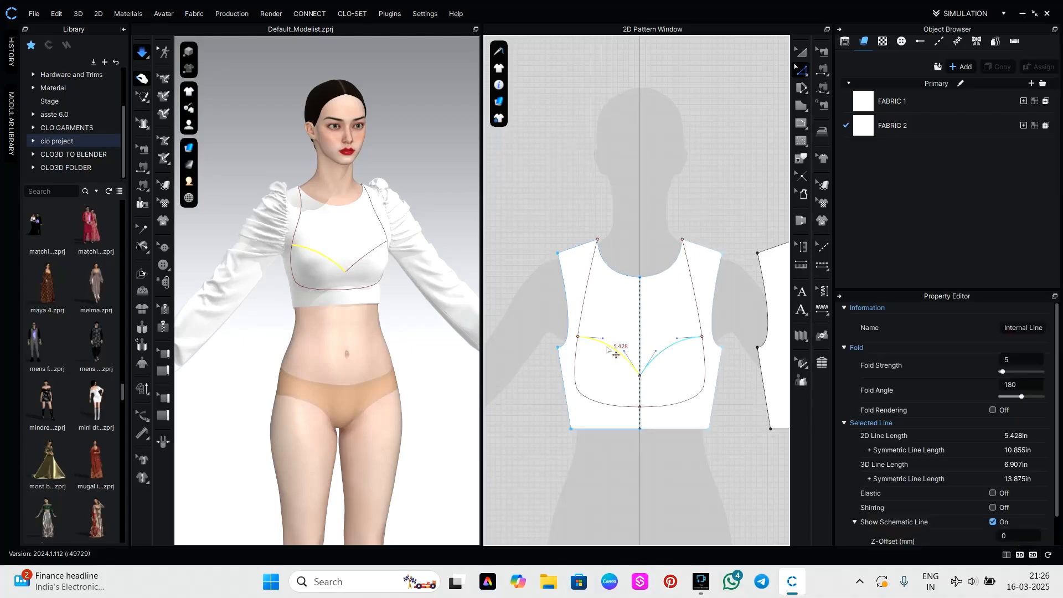
pyautogui.keyDown('shift'); pyautogui.click(578, 331); pyautogui.keyUp('shift')
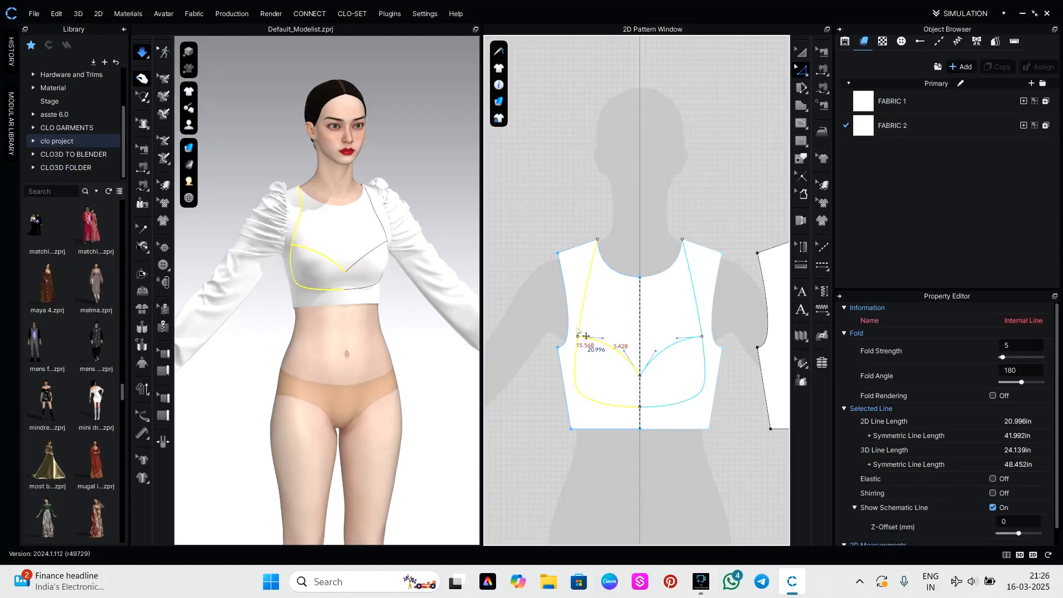
pyautogui.rightClick(578, 330)
pyautogui.click(614, 221)
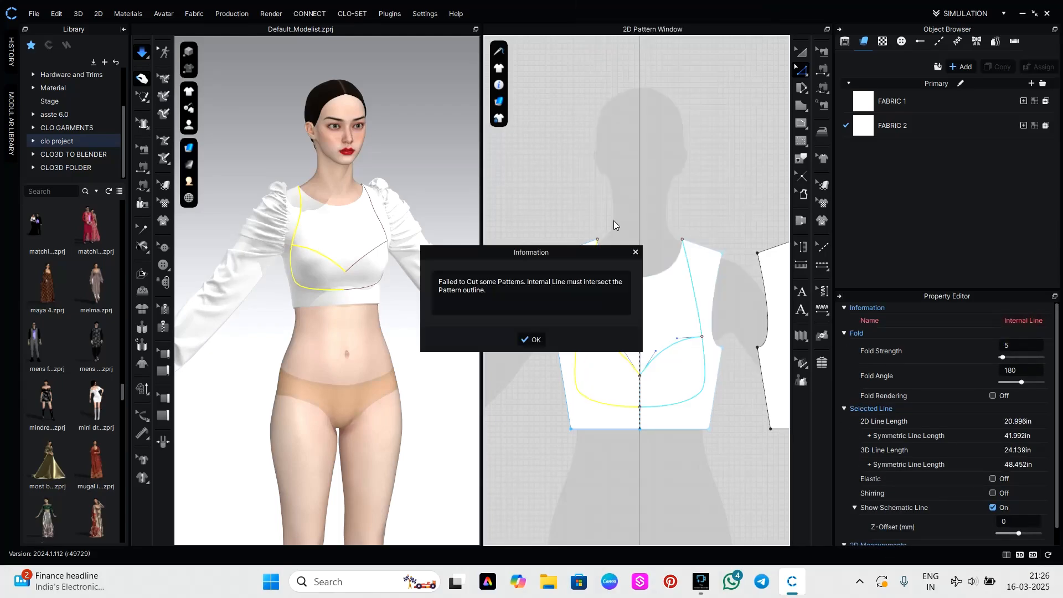
pyautogui.click(532, 340)
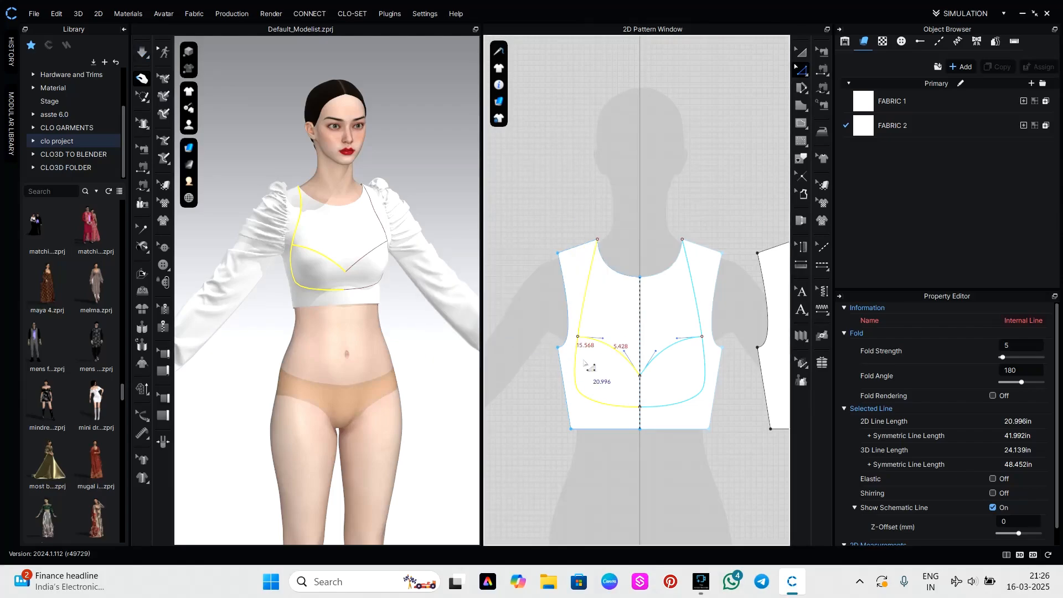
# Move the outer end point of the bust curve slightly up along the side curve.
pyautogui.scroll(2, 616, 368)
pyautogui.click(598, 518)
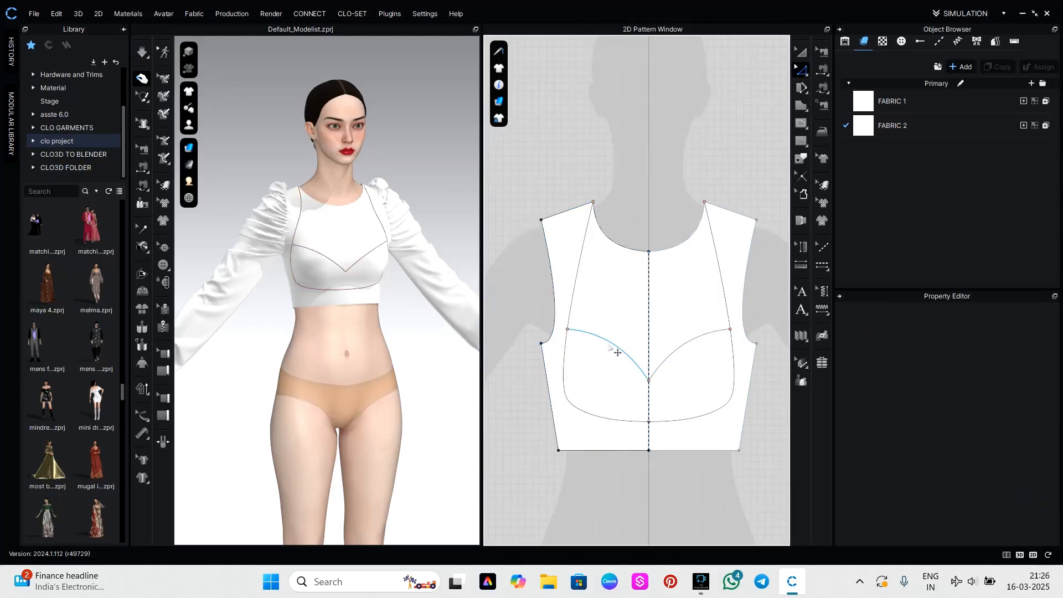
pyautogui.moveTo(567, 329); pyautogui.dragTo(568, 321)
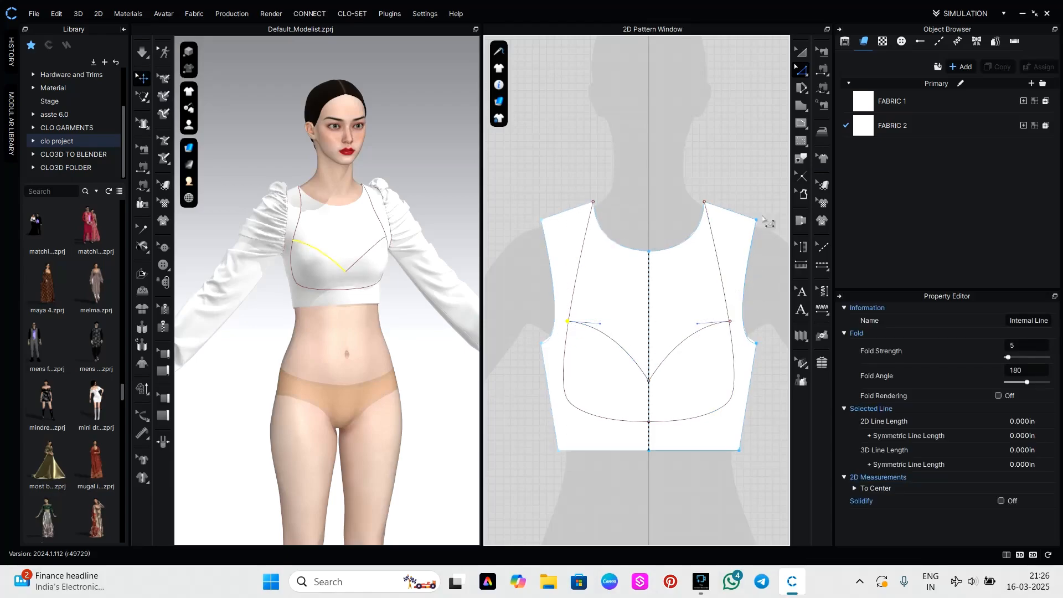
# Cut & Sew the front bodice along the long side curve running from the shoulder to the lower centre.
pyautogui.scroll(5, 569, 209)
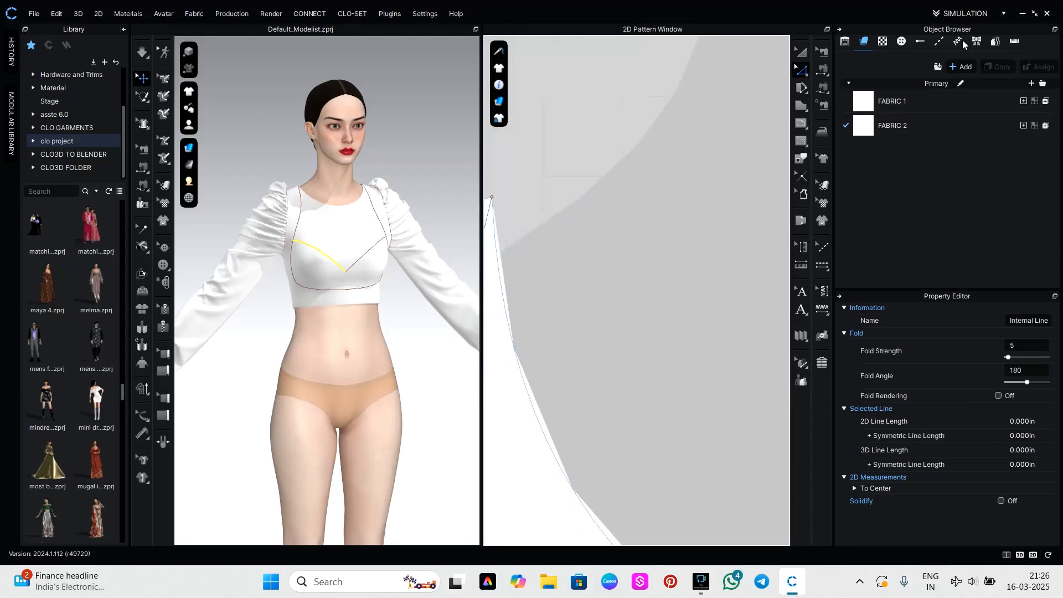
pyautogui.scroll(-10, 580, 203)
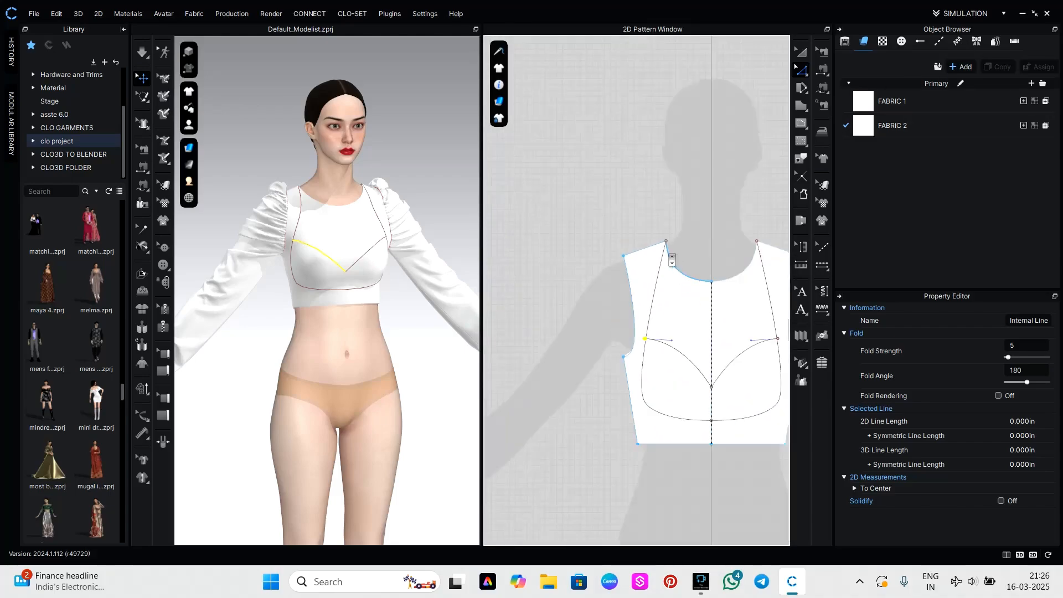
pyautogui.click(642, 350)
pyautogui.rightClick(644, 351)
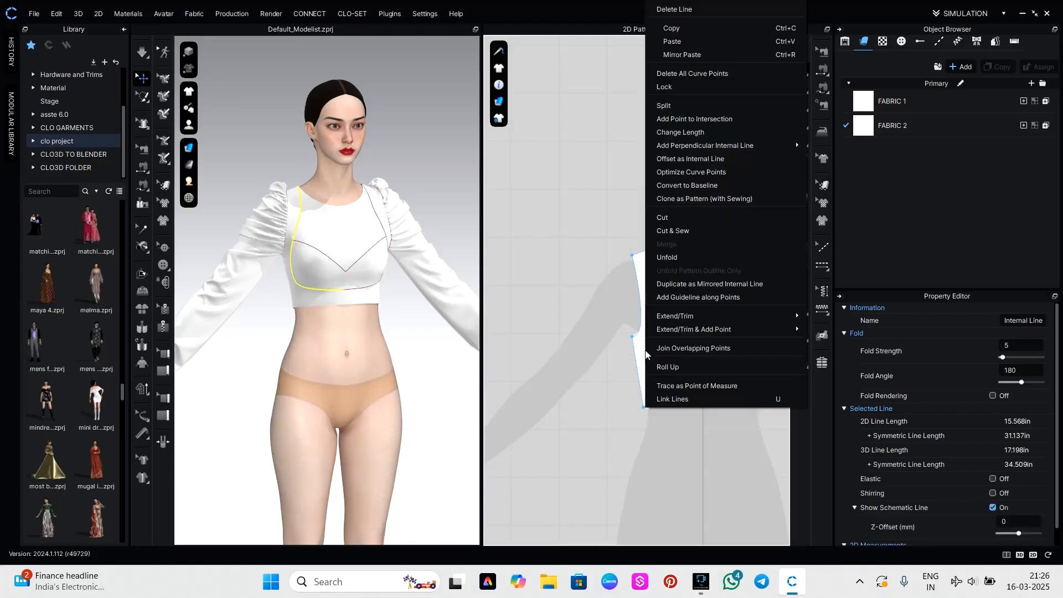
pyautogui.click(672, 230)
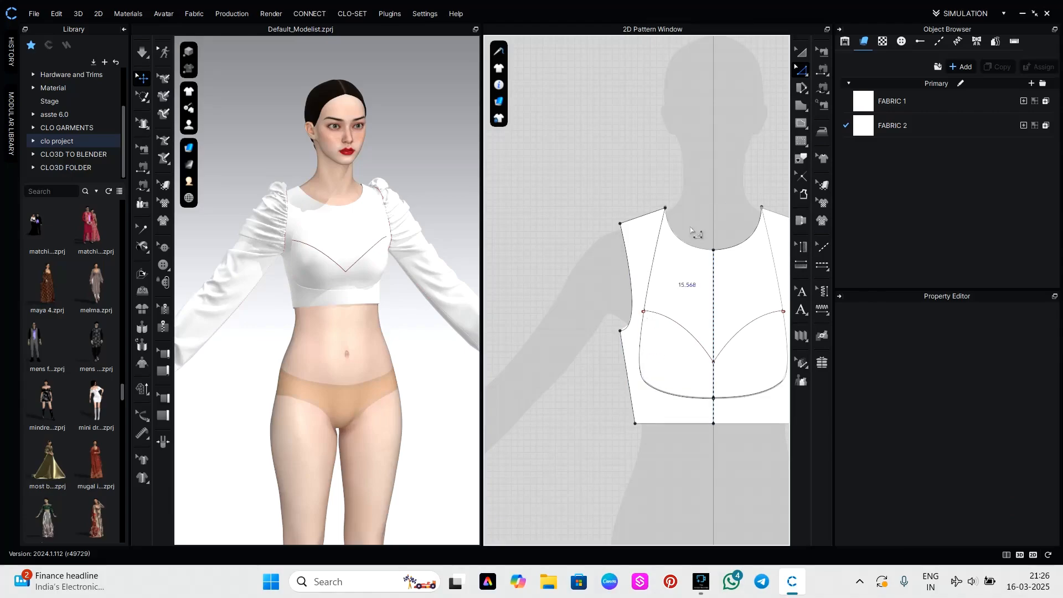
# Move the separated outer front piece above the centre panel in the 2D pattern layout.
pyautogui.click(802, 52)
pyautogui.moveTo(634, 438); pyautogui.dragTo(641, 135)
pyautogui.scroll(-3, 554, 452)
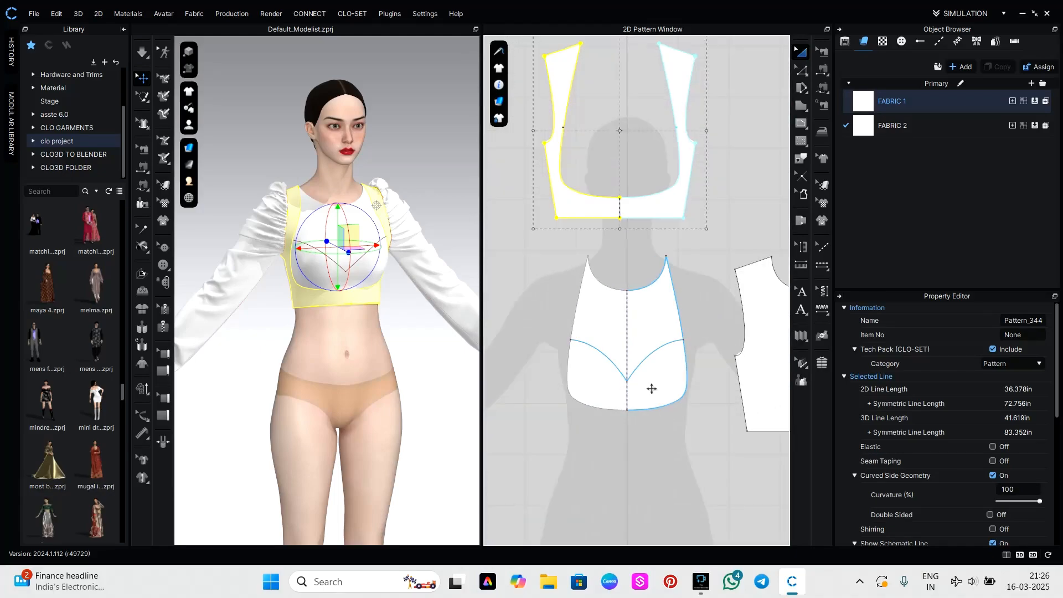
pyautogui.click(622, 449)
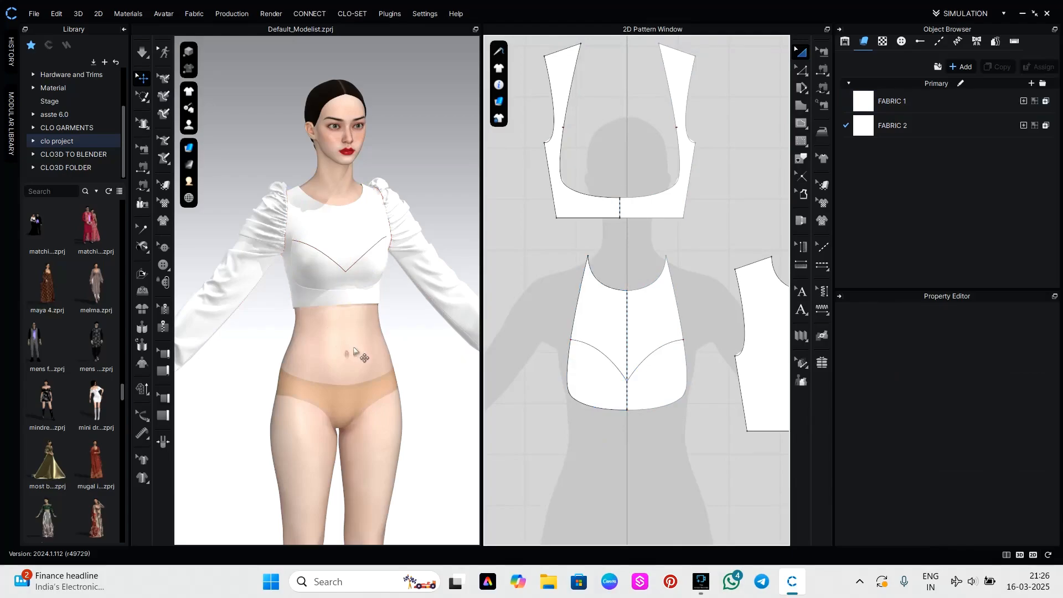
# Simulate the garment and tug the front centre panel to check the new seam on the avatar.
pyautogui.press('space')
pyautogui.click(394, 319)
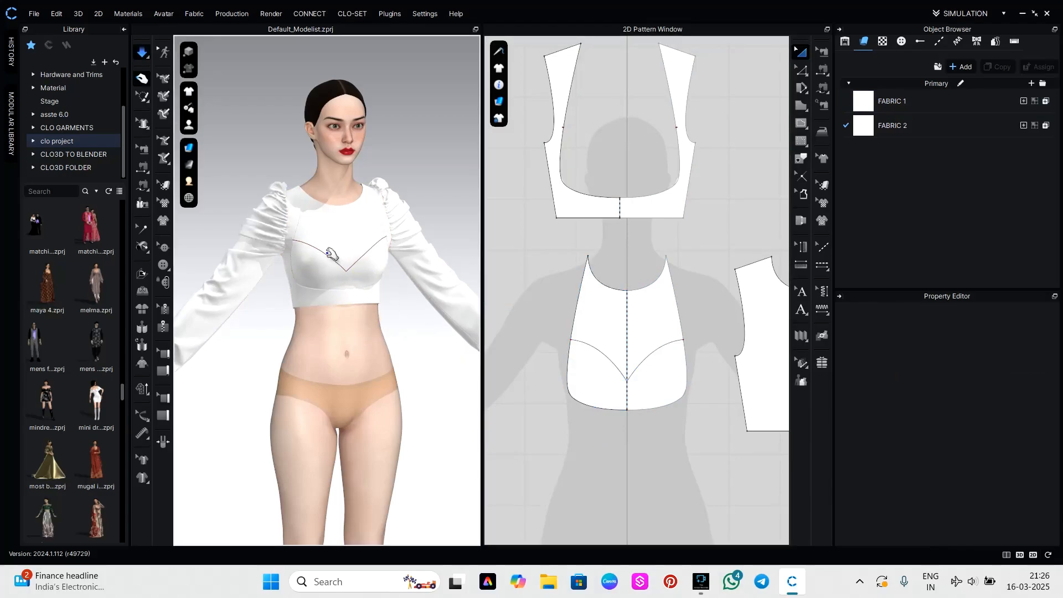
pyautogui.moveTo(331, 254); pyautogui.dragTo(326, 294, button='right')
pyautogui.click(332, 280)
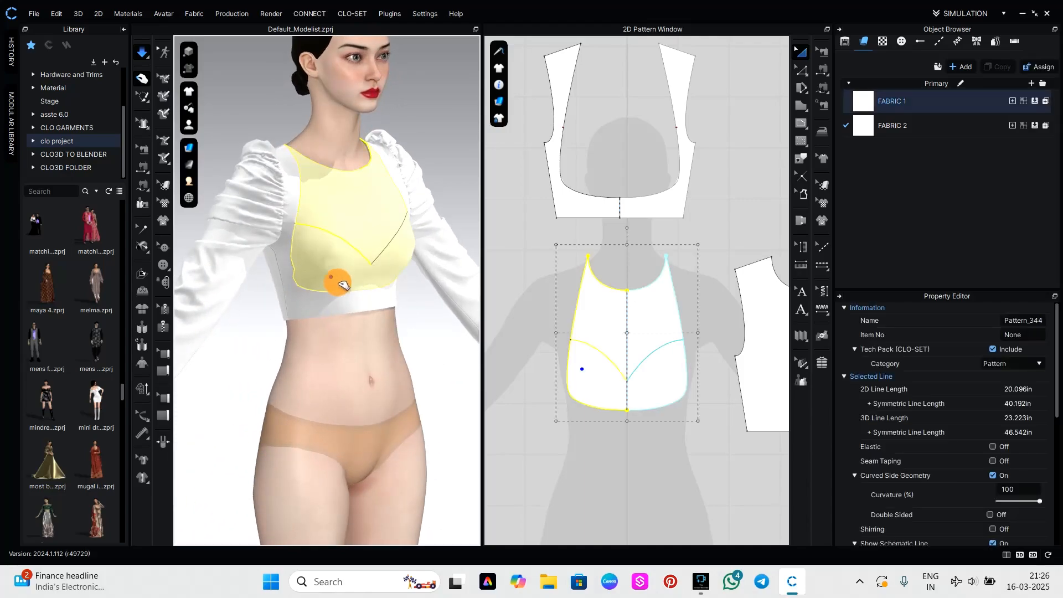
pyautogui.click(443, 339)
pyautogui.moveTo(444, 340); pyautogui.dragTo(398, 341, button='right')
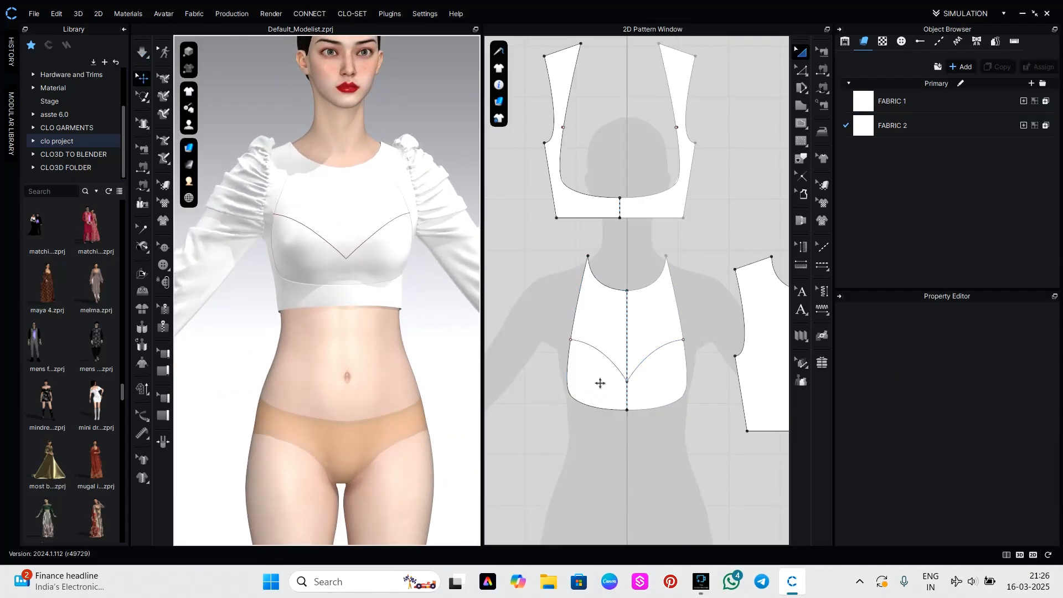
# Lower the bust curve's centre point along the fold line and reshape the curve to about 6.05 inches per side.
pyautogui.press('z')
pyautogui.click(621, 374)
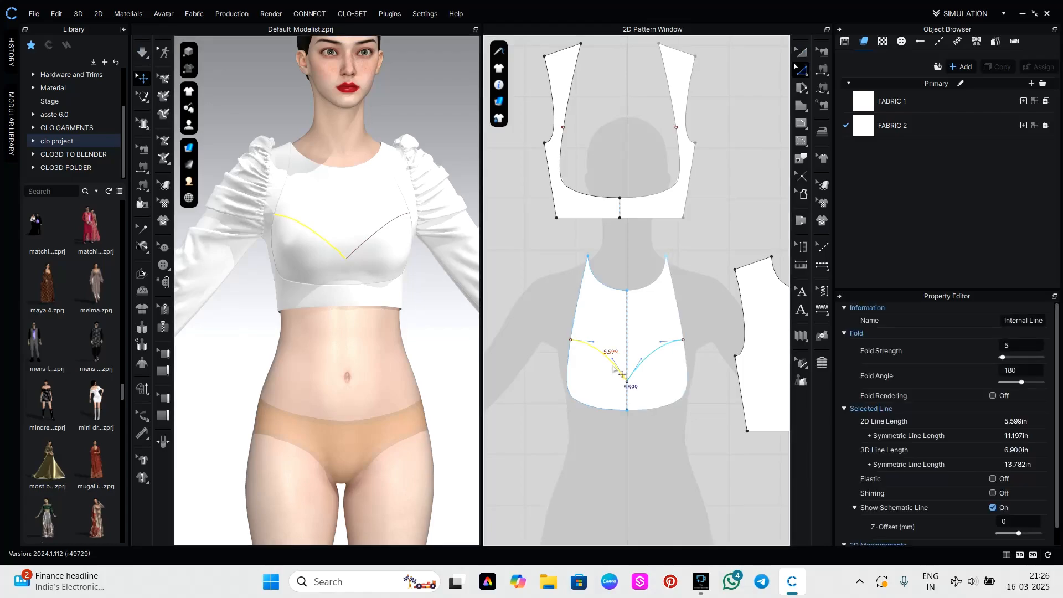
pyautogui.click(647, 443)
pyautogui.scroll(5, 628, 386)
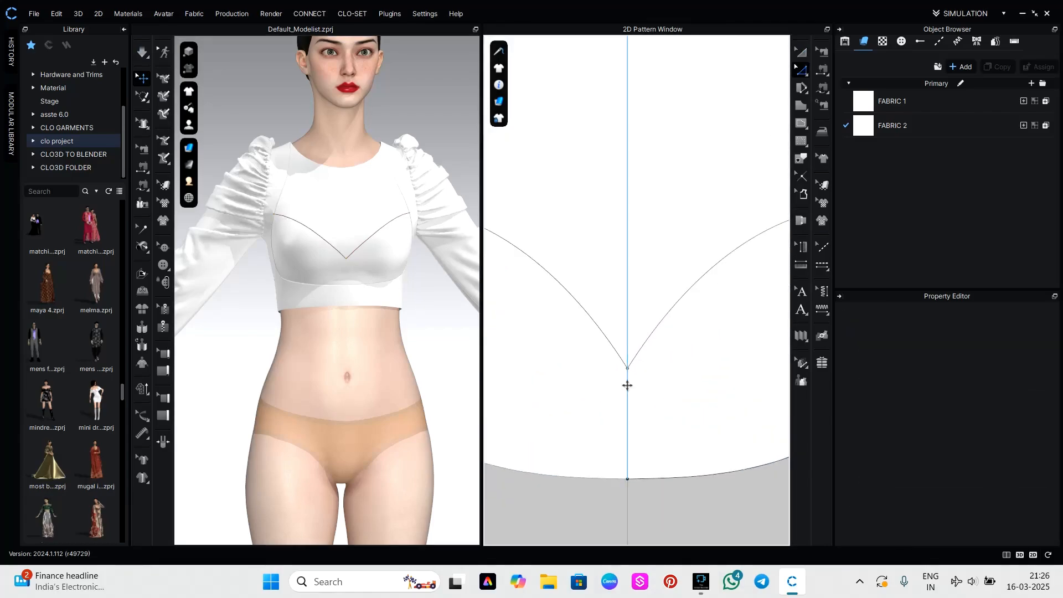
pyautogui.click(629, 370)
pyautogui.click(638, 379)
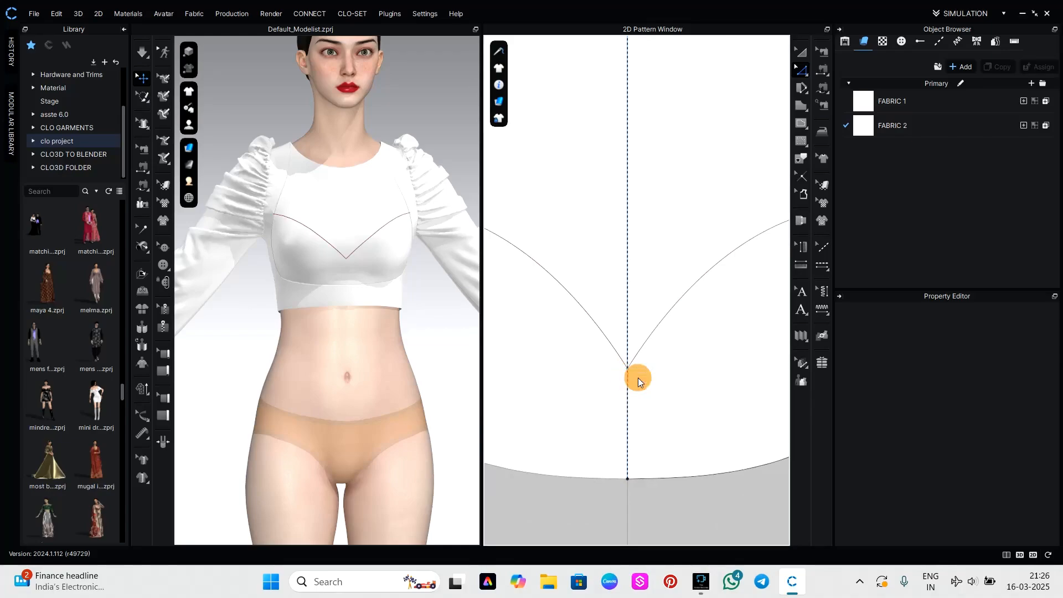
pyautogui.click(627, 369)
pyautogui.moveTo(628, 370); pyautogui.dragTo(628, 400)
pyautogui.scroll(-3, 611, 363)
pyautogui.moveTo(582, 334); pyautogui.dragTo(604, 338)
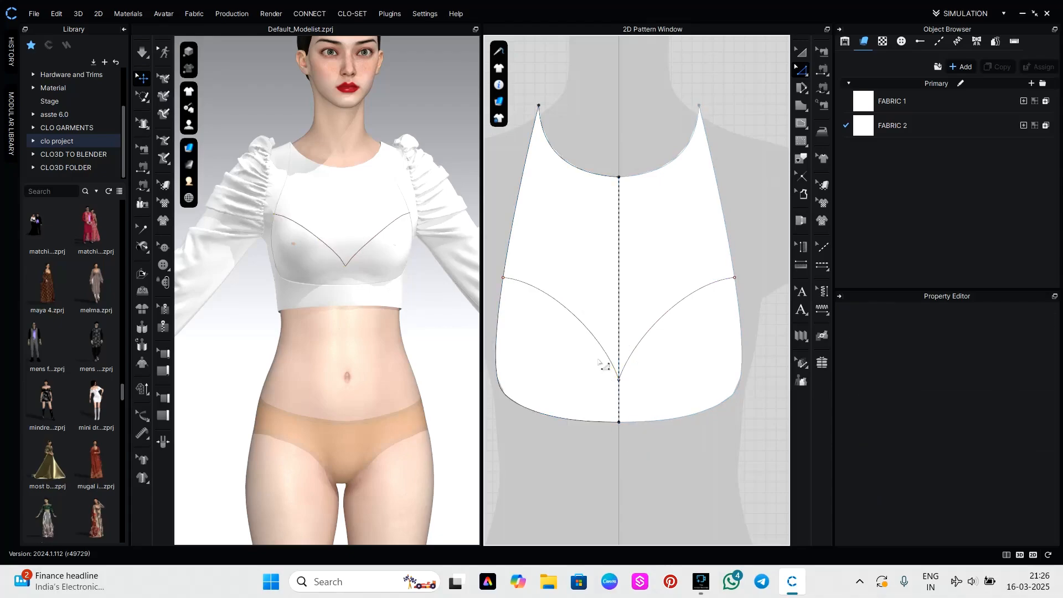
# Cut & Sew the centre panel along the bust curve to separate the upper panel from the cups.
pyautogui.click(589, 329)
pyautogui.rightClick(591, 331)
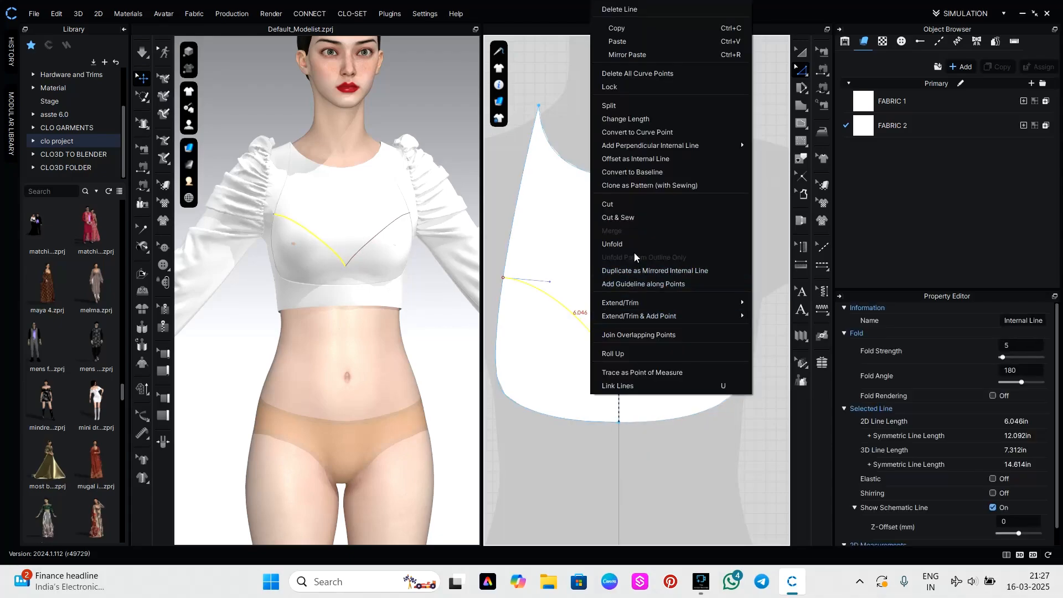
pyautogui.click(645, 221)
pyautogui.scroll(-3, 636, 455)
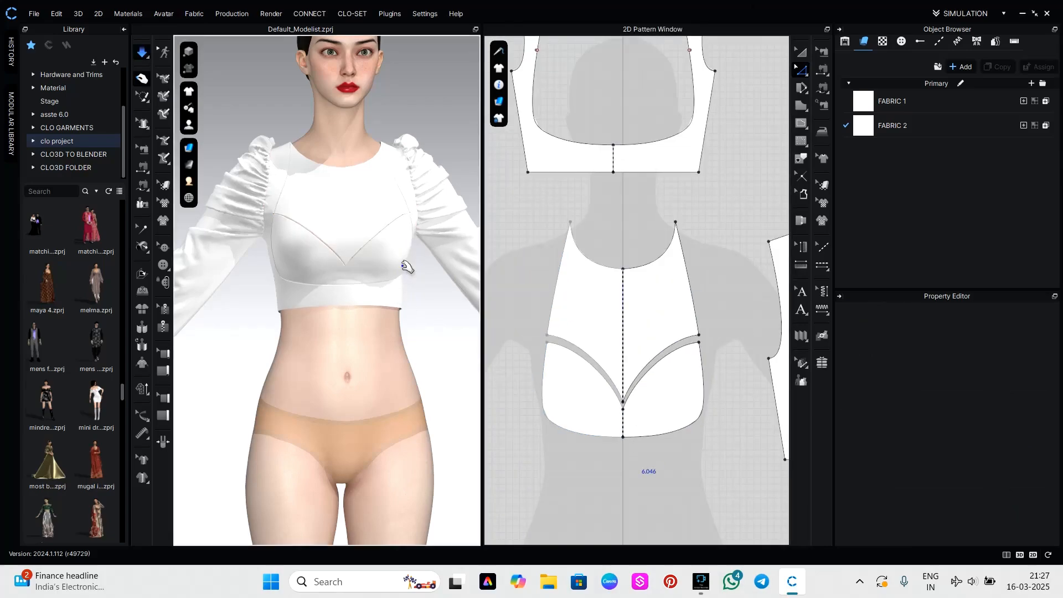
# Test the opacity of FABRIC 1 and FABRIC 2, leaving both at 100.
pyautogui.click(352, 224)
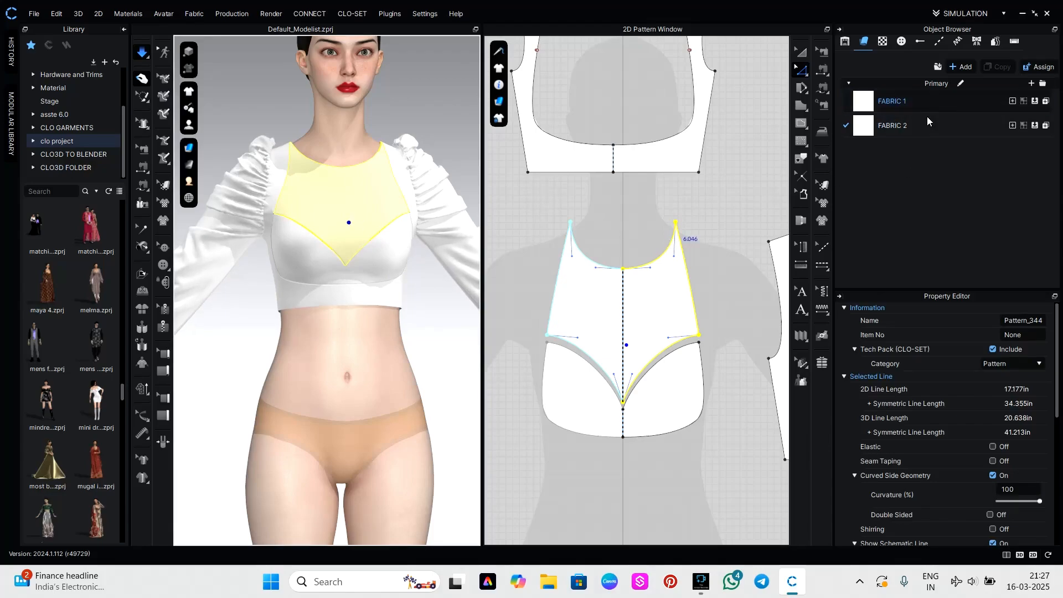
pyautogui.click(915, 103)
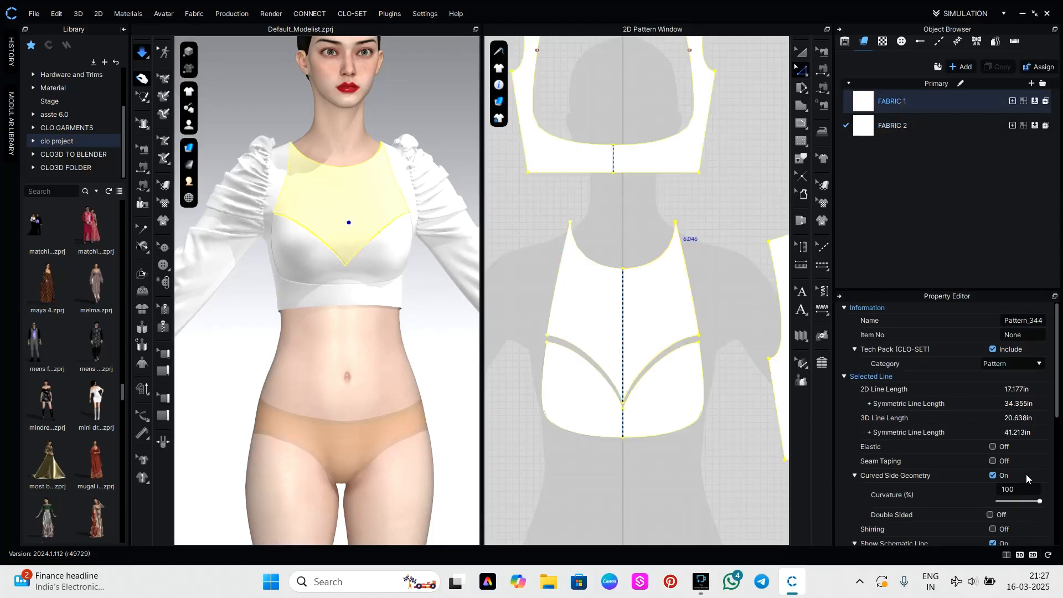
pyautogui.scroll(-5, 1026, 475)
pyautogui.scroll(-2, 1024, 474)
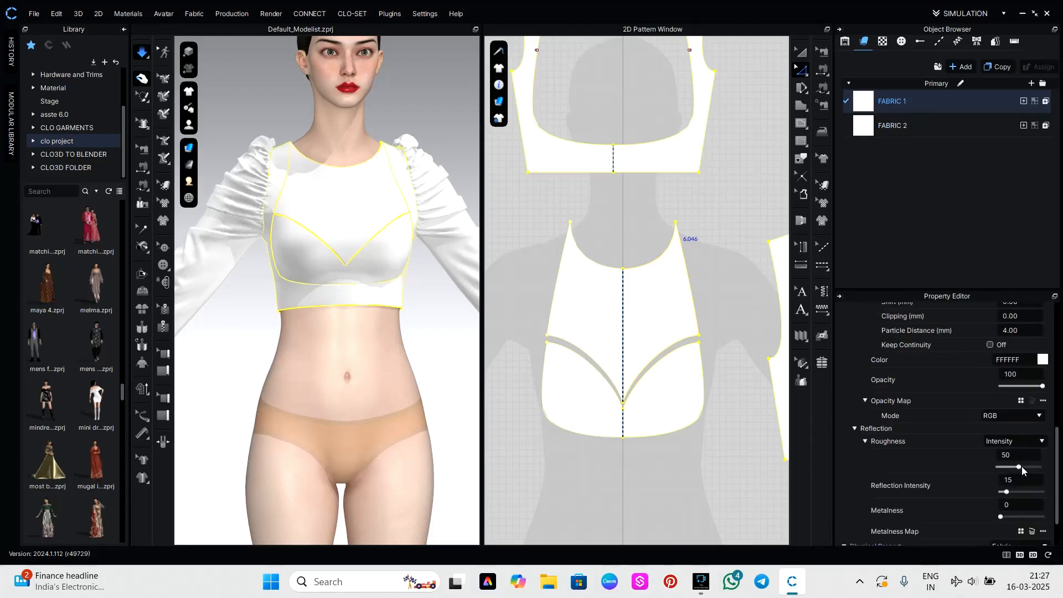
pyautogui.moveTo(1044, 387)
pyautogui.mouseDown()
pyautogui.moveTo(987, 388)
pyautogui.moveTo(1062, 382)
pyautogui.mouseUp()
pyautogui.click(914, 124)
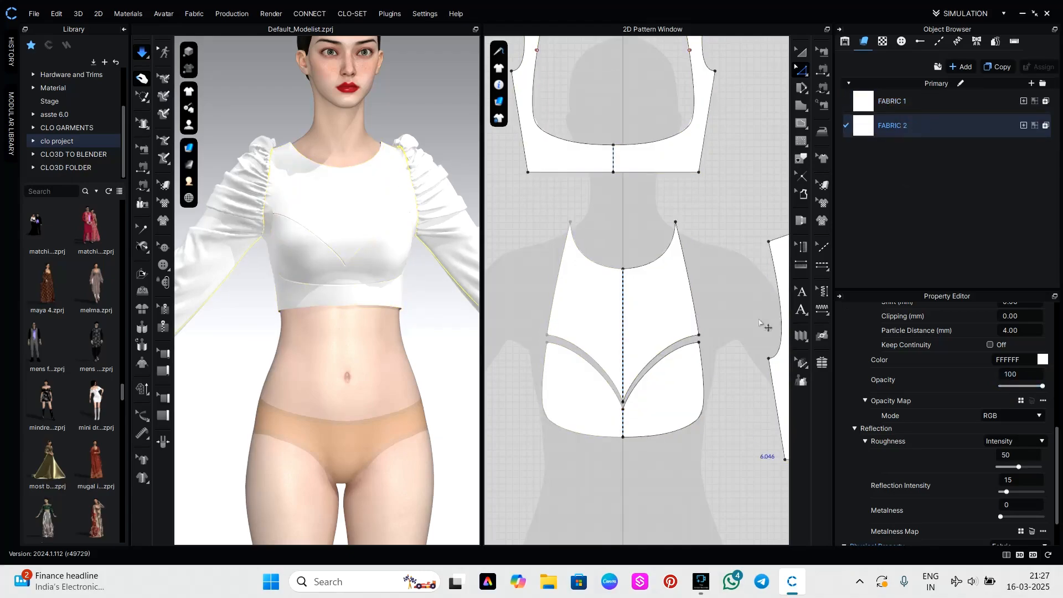
pyautogui.scroll(-5, 683, 424)
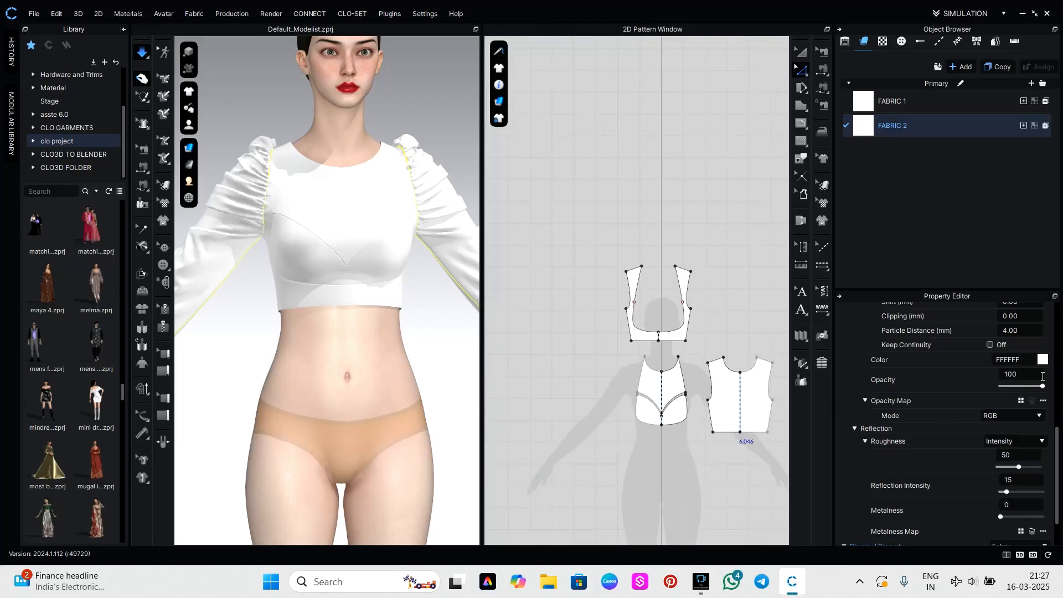
pyautogui.moveTo(1043, 386)
pyautogui.mouseDown()
pyautogui.moveTo(992, 393)
pyautogui.moveTo(1059, 382)
pyautogui.mouseUp()
# Add a new fabric, set its opacity to 0, and apply it to the upper centre front panel.
pyautogui.click(966, 67)
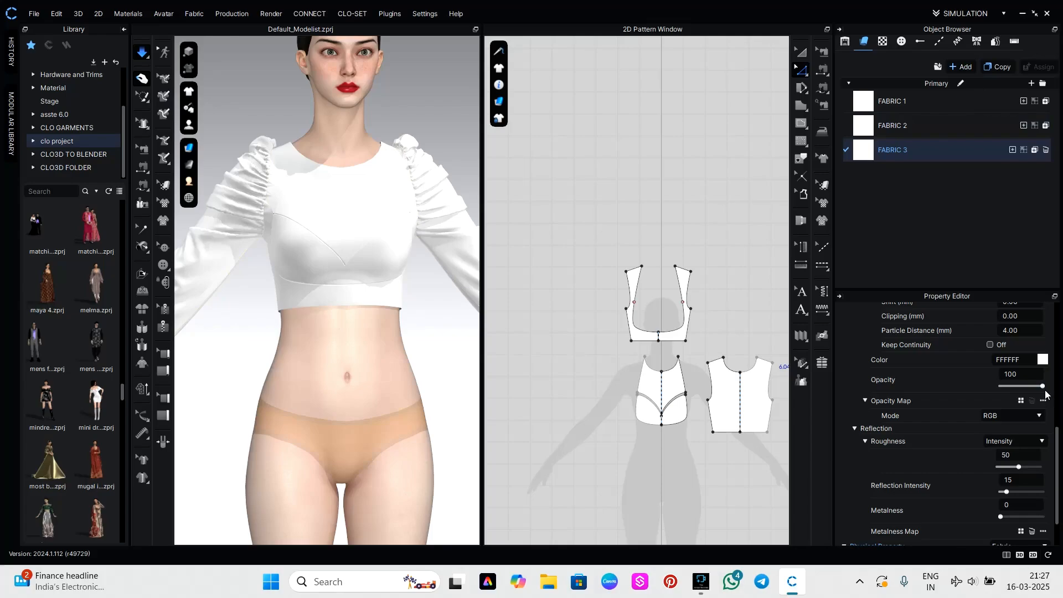
pyautogui.moveTo(1043, 387); pyautogui.dragTo(1024, 389)
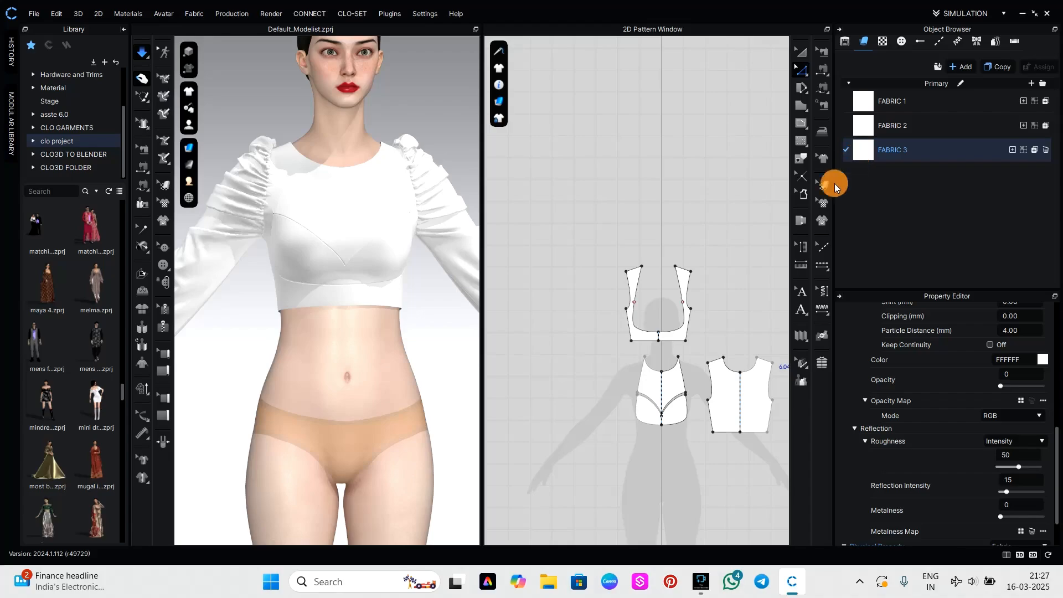
pyautogui.click(662, 381)
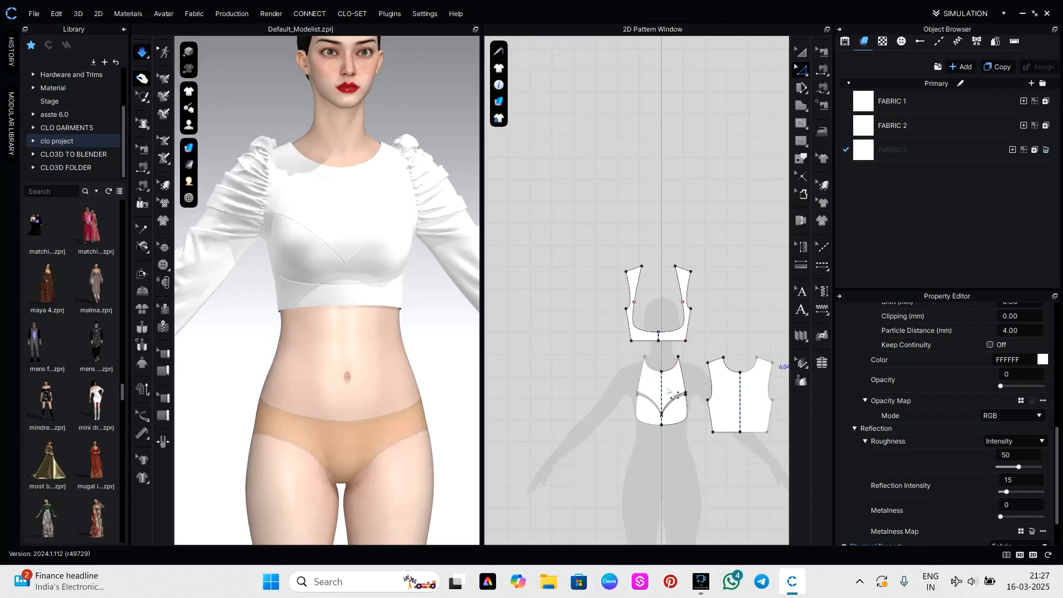
pyautogui.moveTo(863, 149); pyautogui.dragTo(677, 381)
pyautogui.click(436, 337)
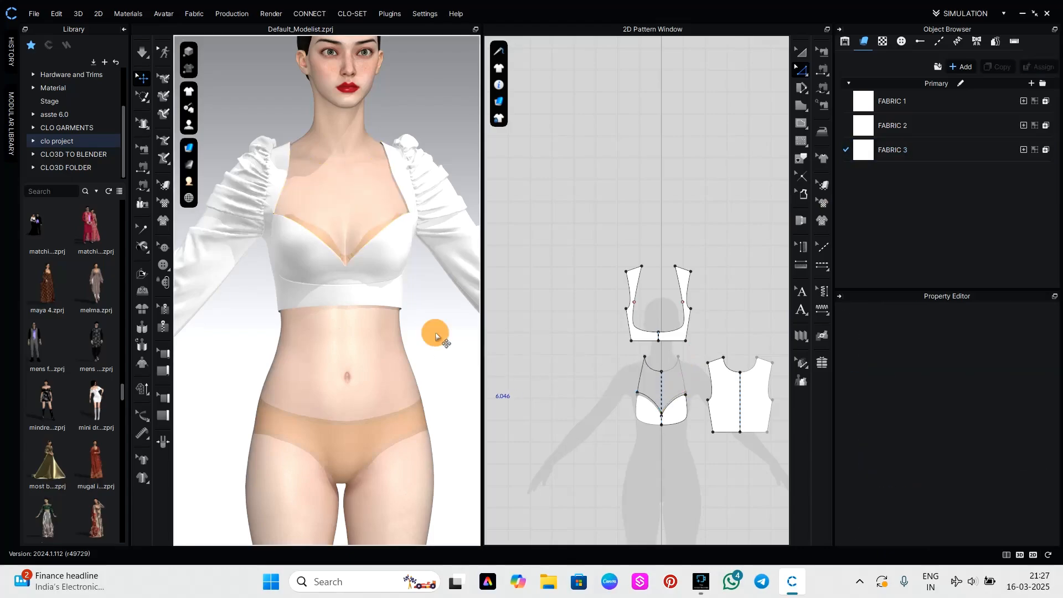
# Run the simulation and pull the cup panel upward on both sides of the bust to settle it higher on the avatar.
pyautogui.moveTo(443, 340); pyautogui.dragTo(346, 274, button='right')
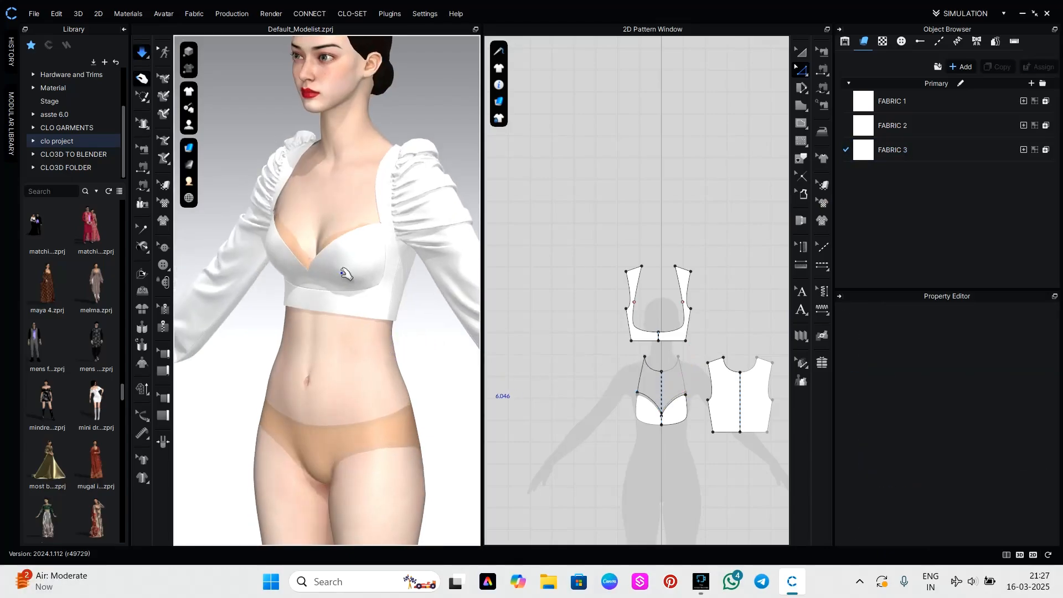
pyautogui.moveTo(351, 252); pyautogui.dragTo(361, 183)
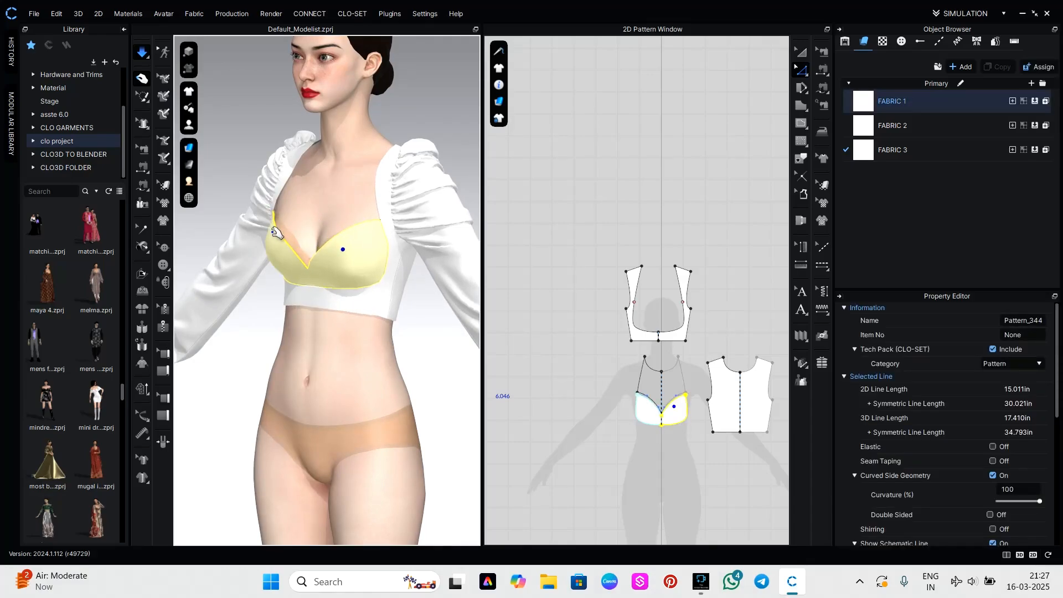
pyautogui.moveTo(276, 231)
pyautogui.mouseDown()
pyautogui.moveTo(290, 172)
pyautogui.moveTo(302, 165)
pyautogui.moveTo(291, 173)
pyautogui.mouseUp()
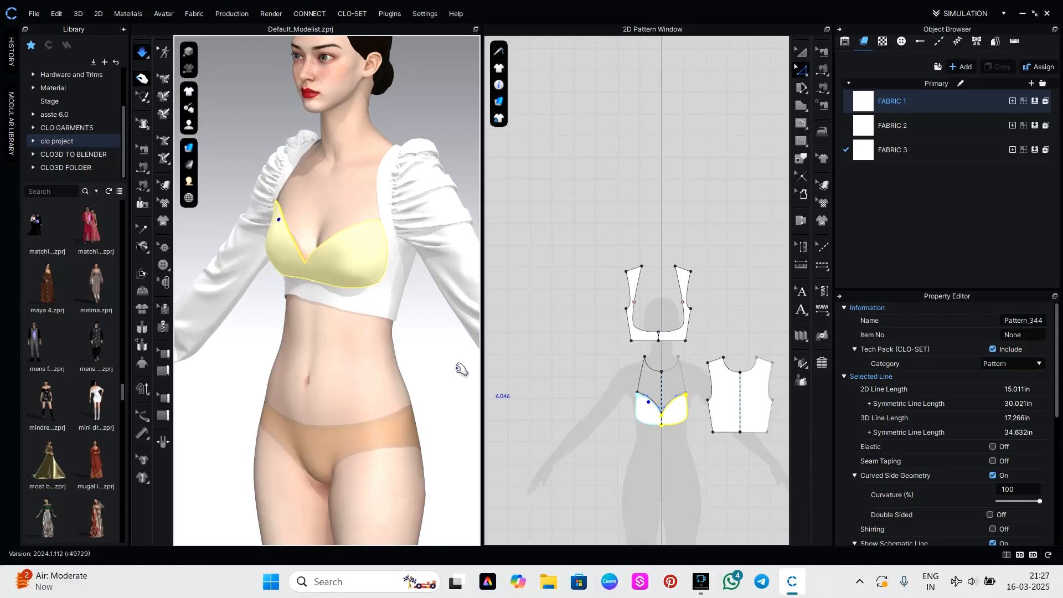
pyautogui.click(424, 375)
pyautogui.moveTo(497, 371); pyautogui.dragTo(453, 375, button='right')
pyautogui.click(394, 211)
pyautogui.moveTo(398, 211); pyautogui.dragTo(405, 177)
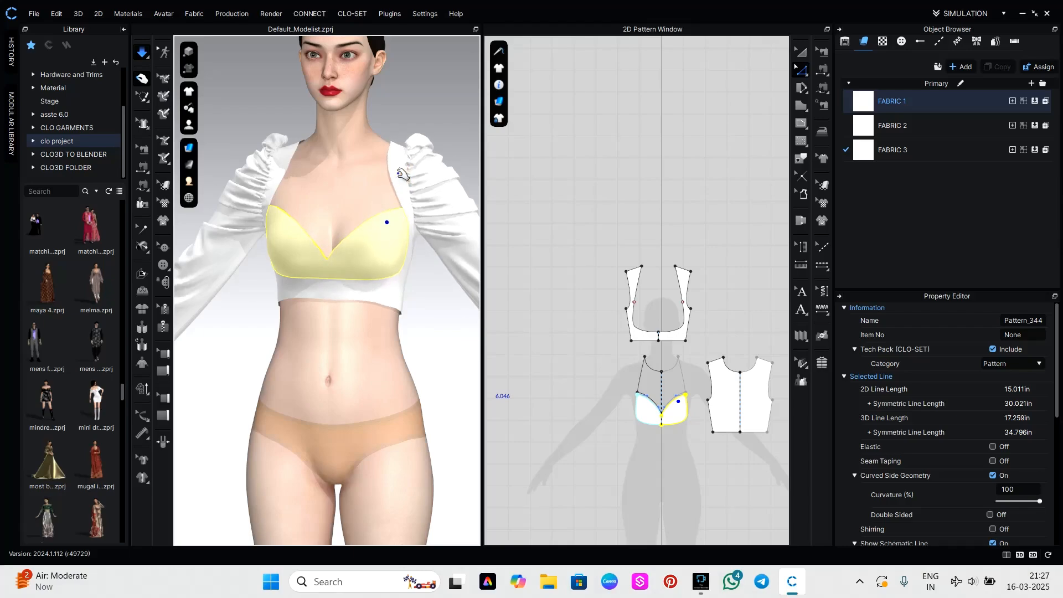
pyautogui.click(453, 351)
pyautogui.moveTo(451, 358); pyautogui.dragTo(369, 298, button='right')
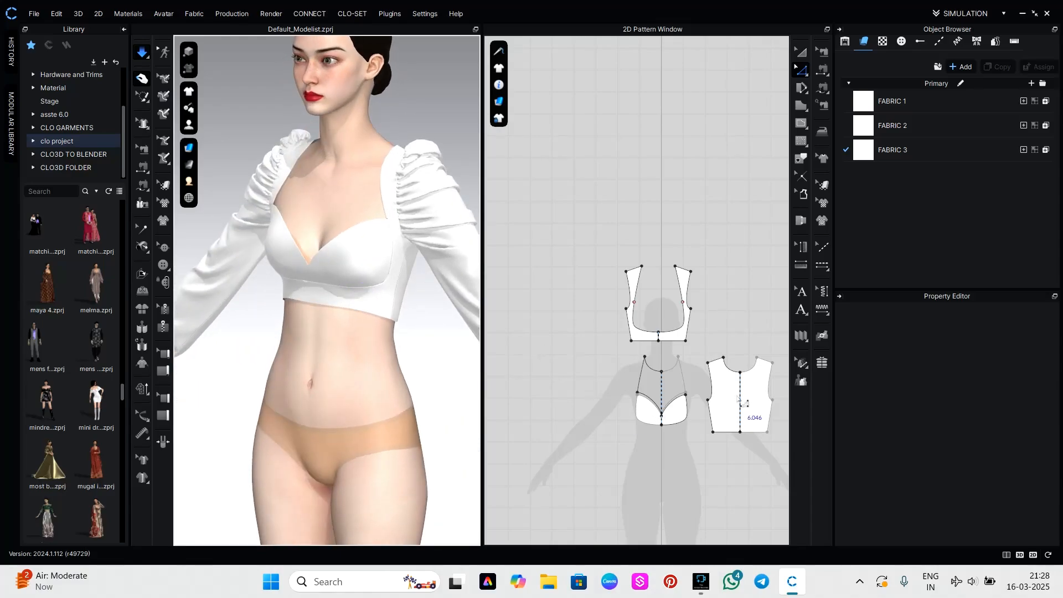
# Raise the centre point of the back panel's neckline straight up along the fold line to make the neckline shallower.
pyautogui.scroll(2, 742, 412)
pyautogui.scroll(2, 682, 431)
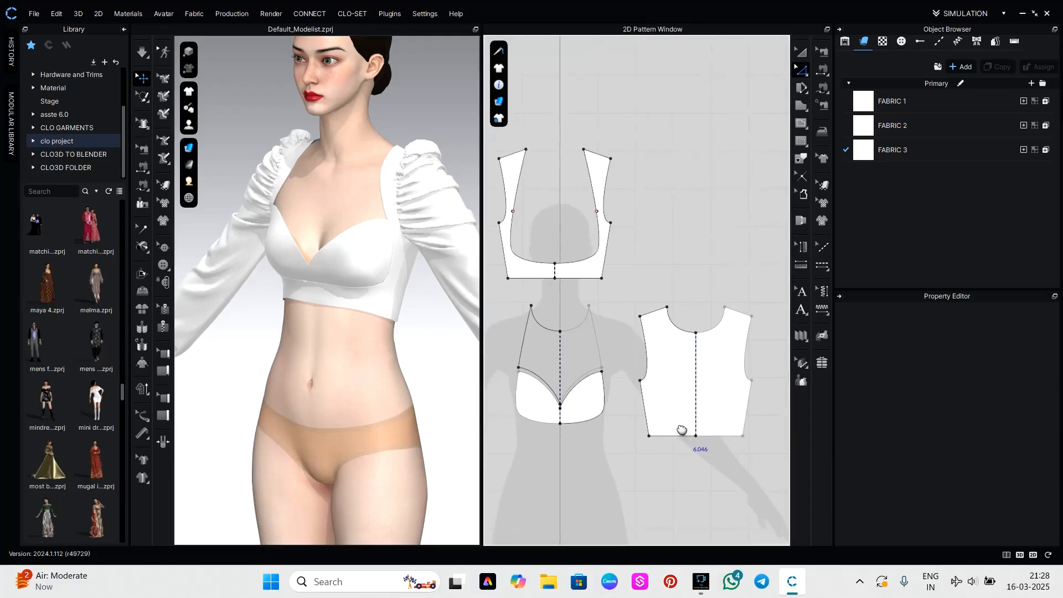
pyautogui.moveTo(682, 431); pyautogui.dragTo(627, 433, button='right')
pyautogui.click(639, 334)
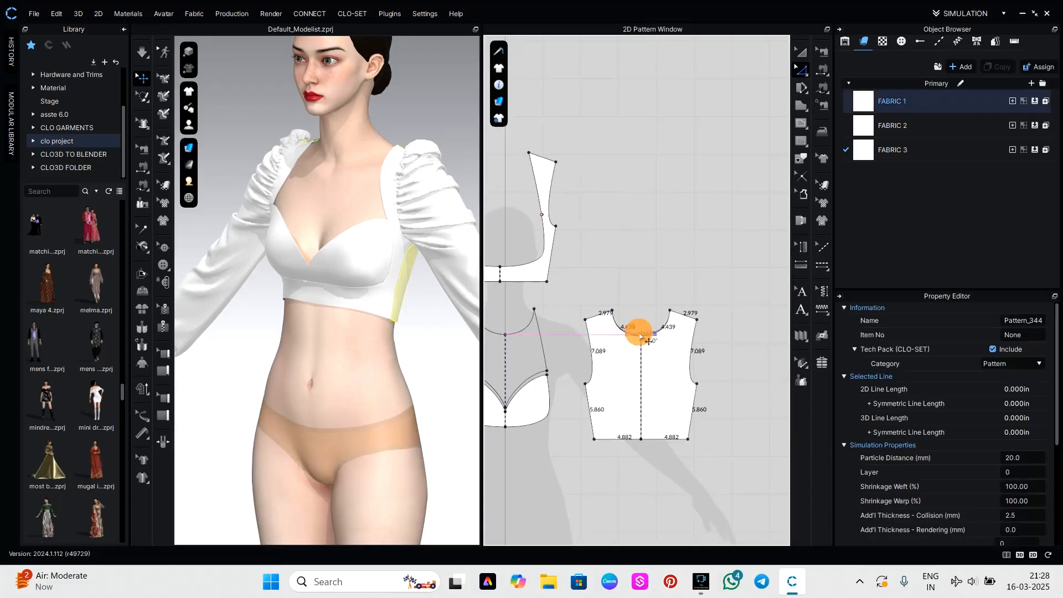
pyautogui.moveTo(641, 336); pyautogui.dragTo(642, 316)
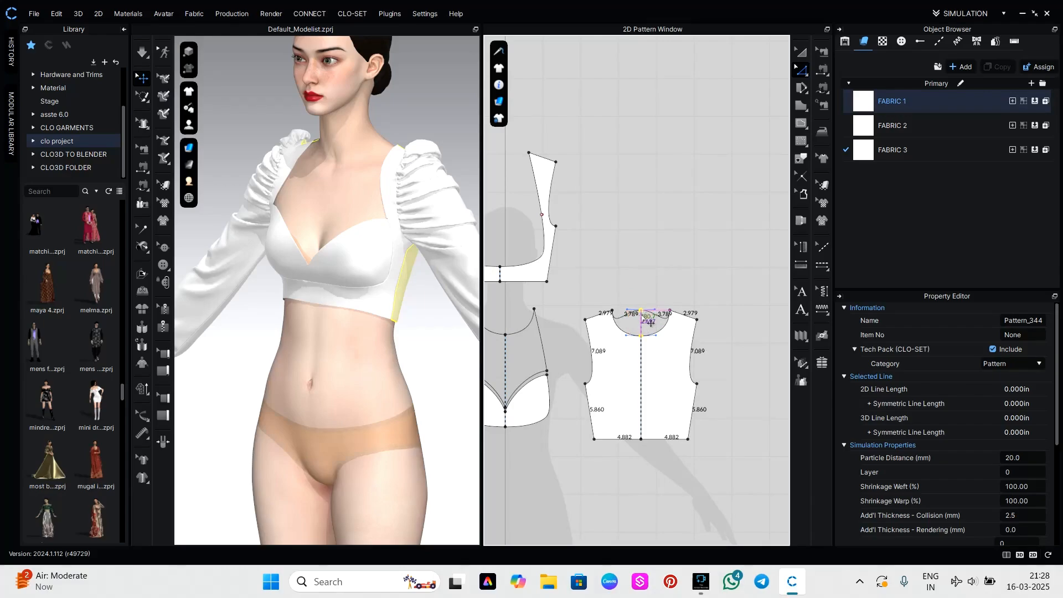
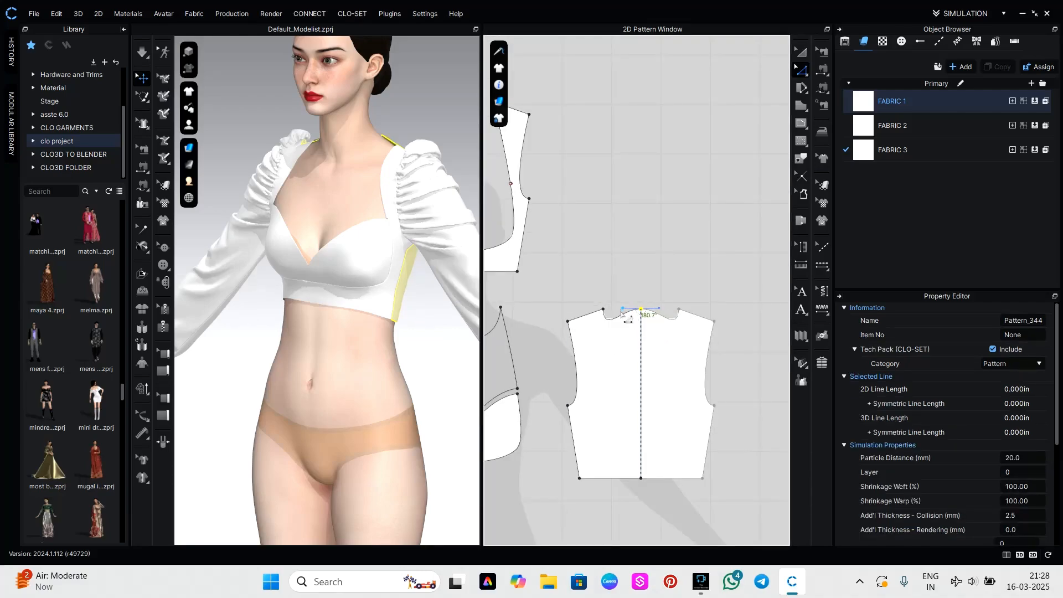
# Reshape the back panel's neckline segment upward into a much shallower curve and run the simulation to settle it.
pyautogui.scroll(2, 624, 316)
pyautogui.press('c')
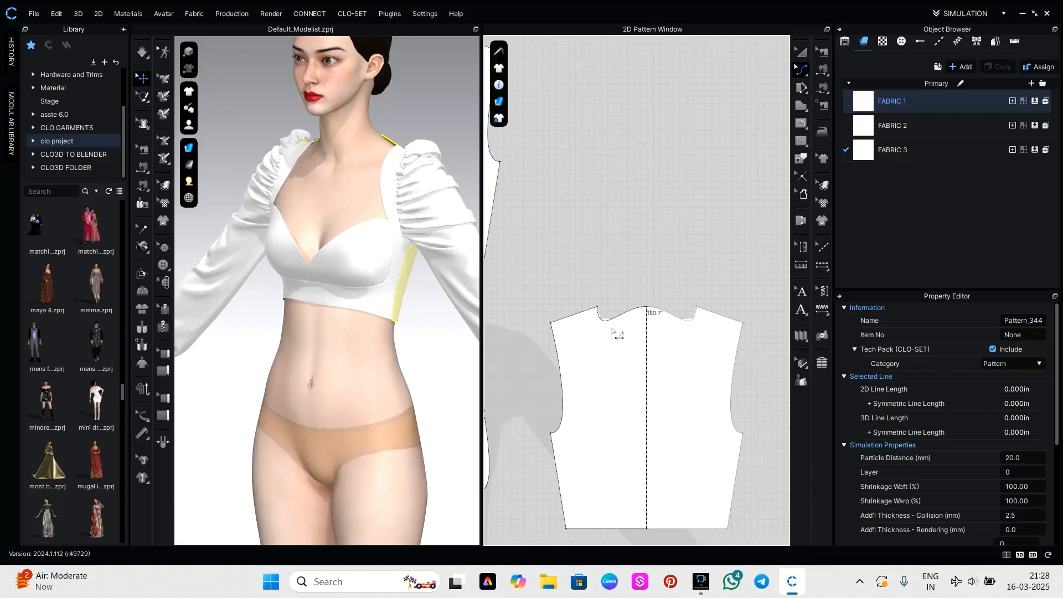
pyautogui.moveTo(619, 328); pyautogui.dragTo(618, 308)
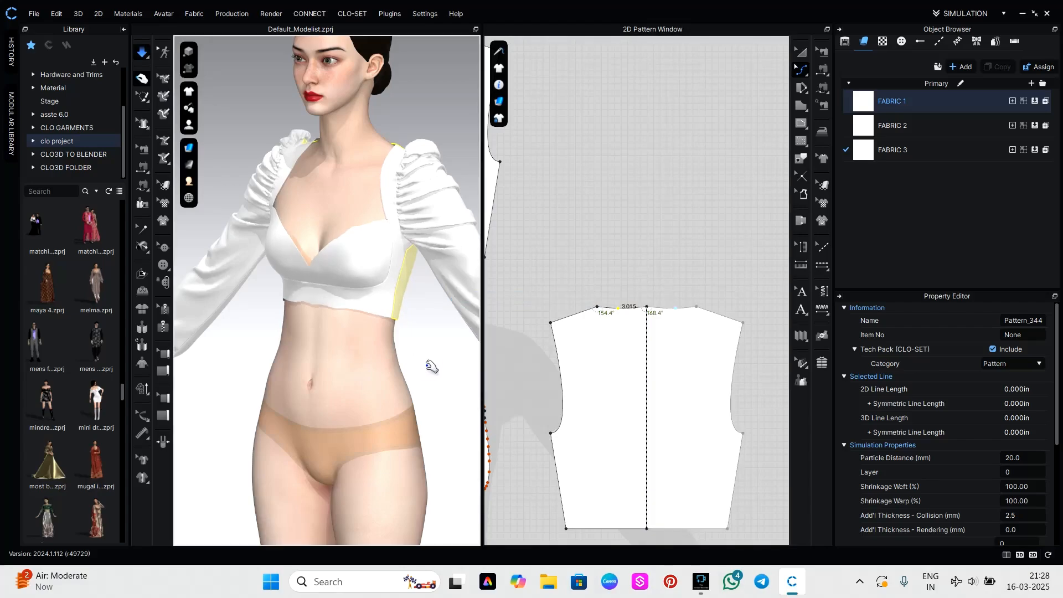
pyautogui.moveTo(431, 367); pyautogui.dragTo(393, 360, button='right')
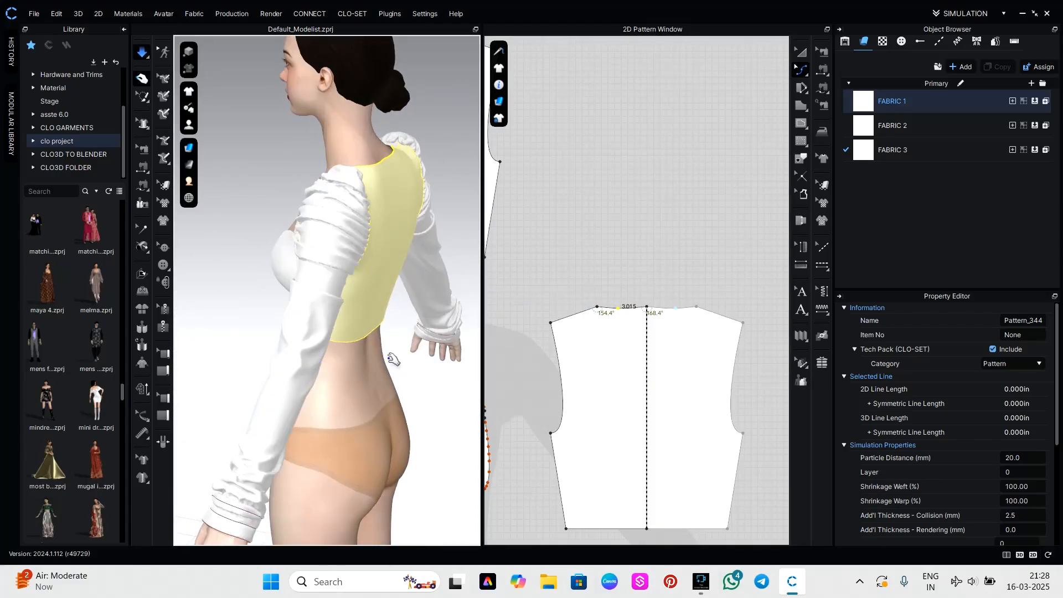
# Lower the centre point of the back neckline slightly along the fold line and check the simulated garment from the front.
pyautogui.click(647, 308)
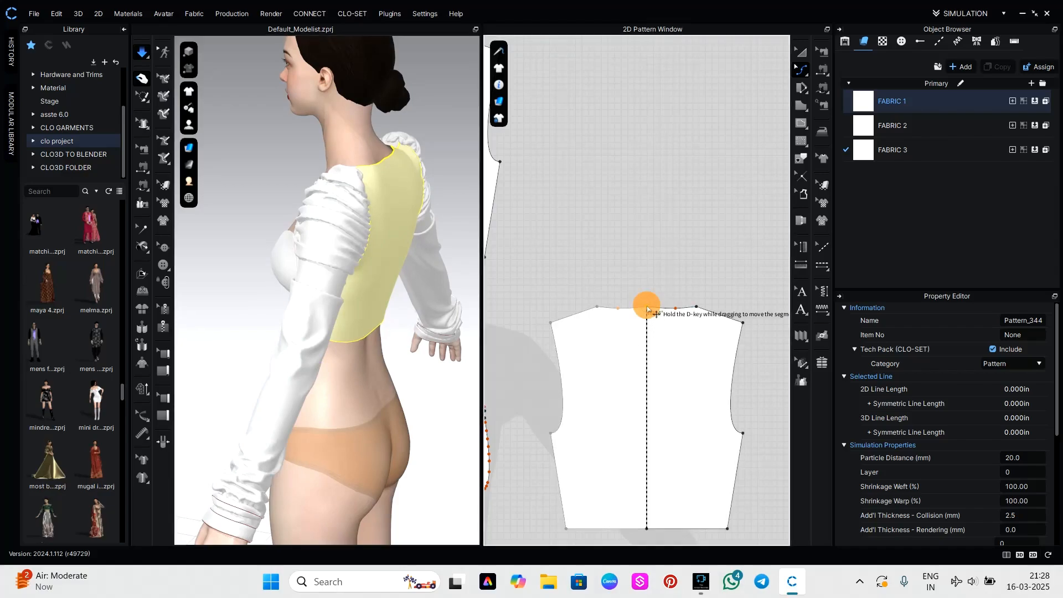
pyautogui.moveTo(648, 310); pyautogui.dragTo(647, 311)
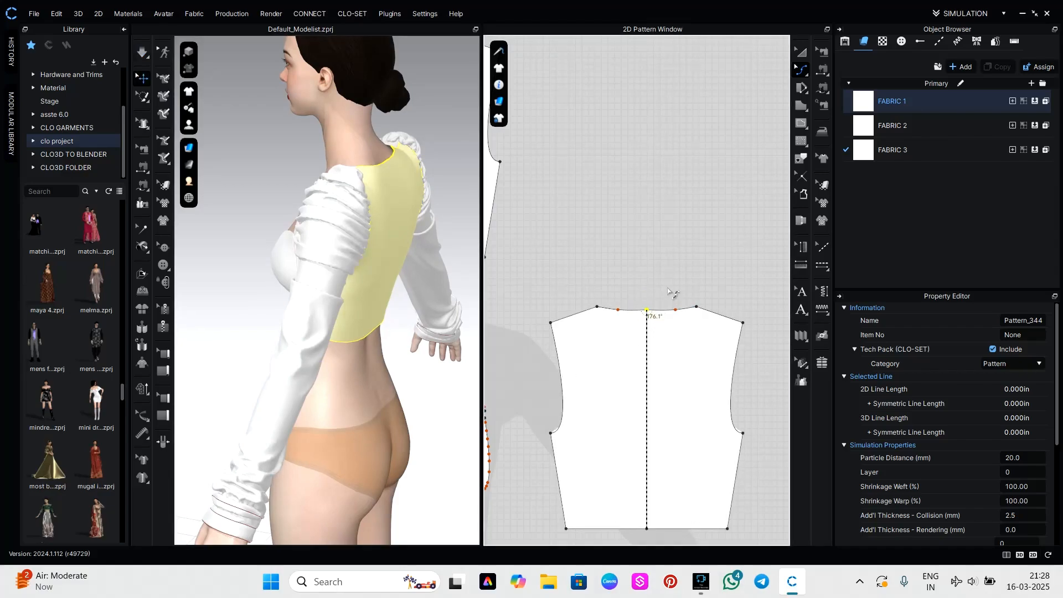
pyautogui.click(443, 391)
pyautogui.moveTo(443, 392); pyautogui.dragTo(605, 379, button='right')
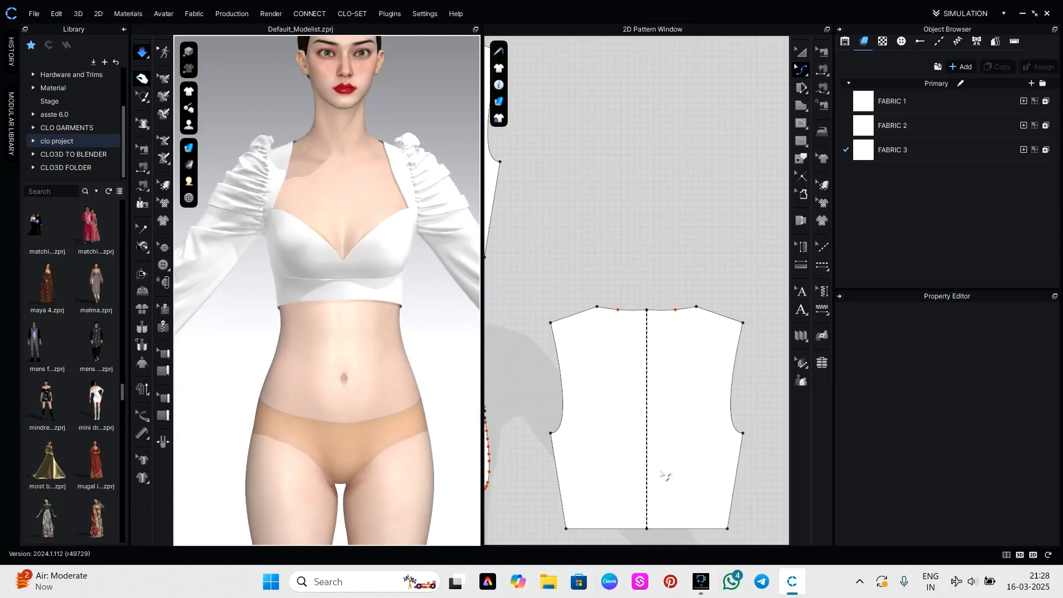
# Split the back panel along its centre fold line with Cut & Sew.
pyautogui.press('z')
pyautogui.click(647, 486)
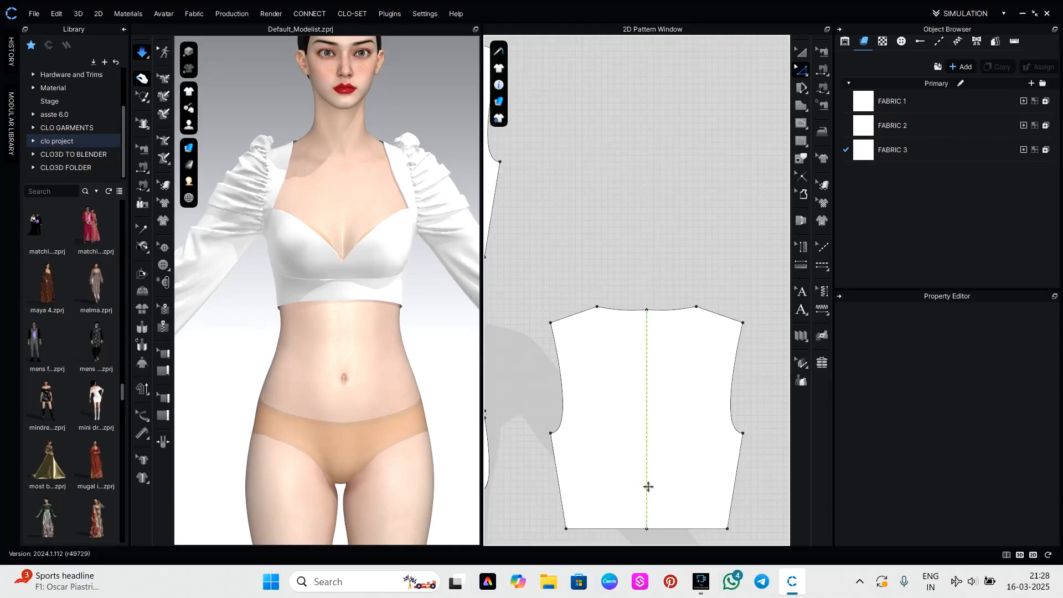
pyautogui.rightClick(647, 486)
pyautogui.click(663, 524)
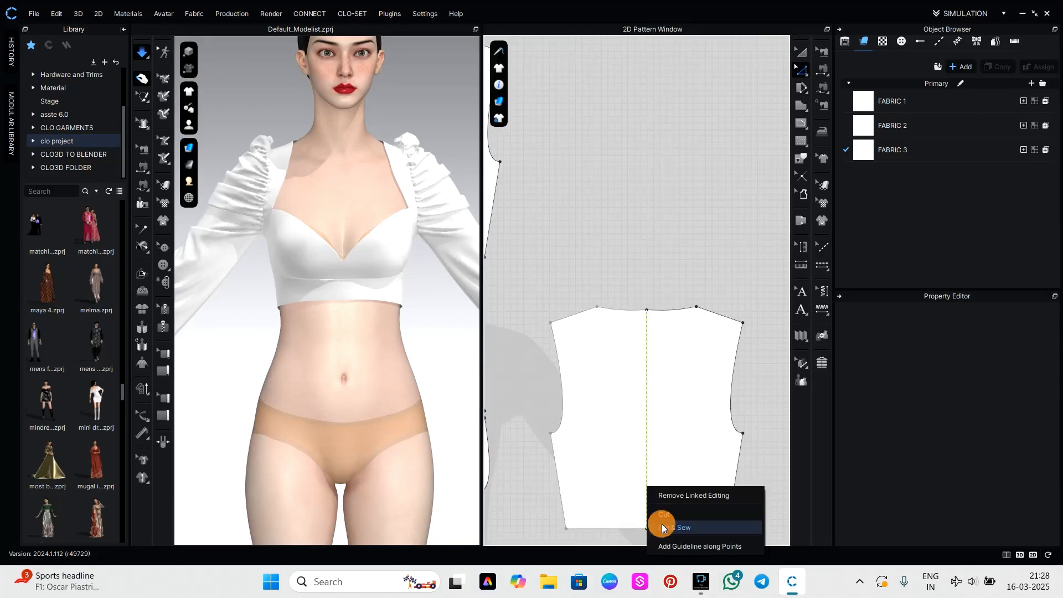
# Delete the sewing that joins the two back panels along the centre seam.
pyautogui.scroll(-3, 644, 459)
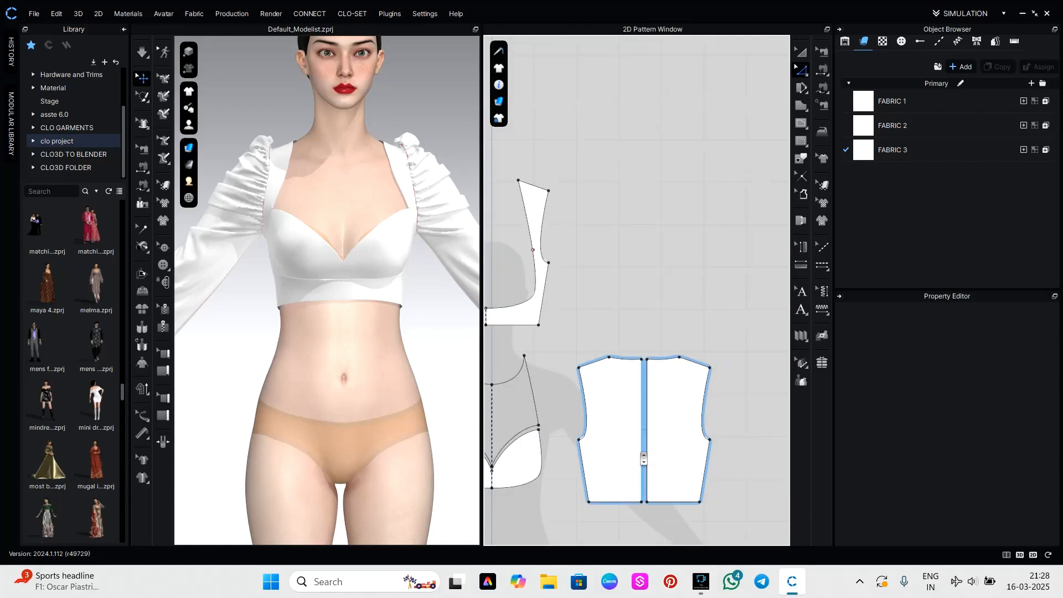
pyautogui.press('b')
pyautogui.click(641, 443)
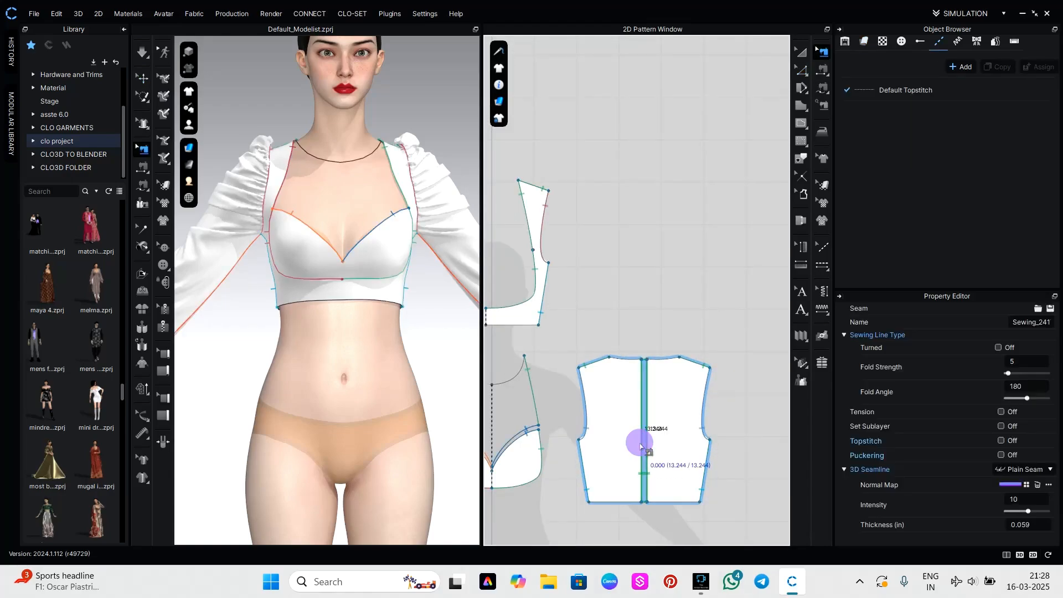
pyautogui.rightClick(641, 445)
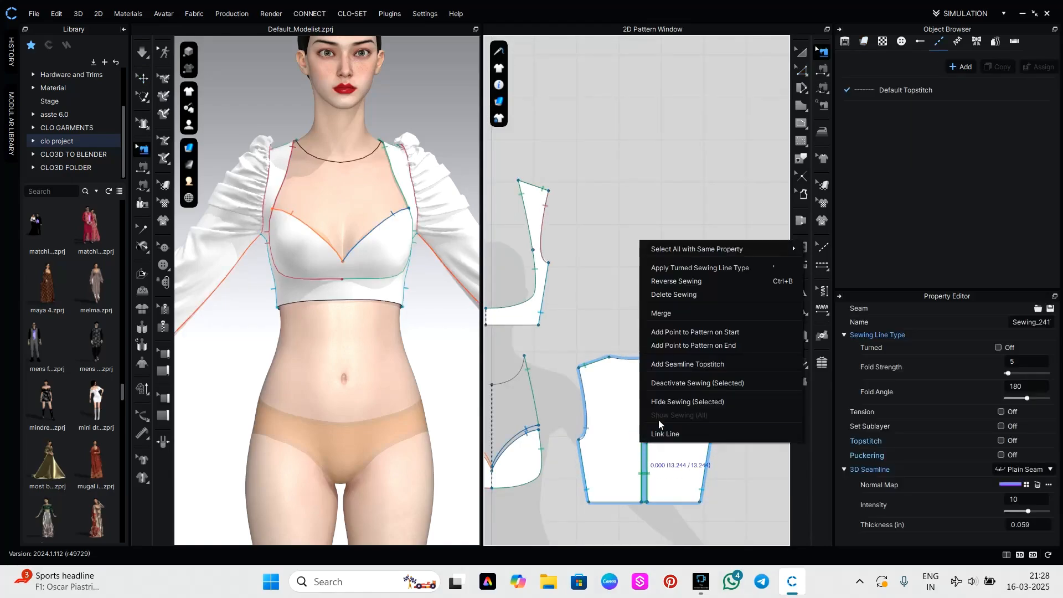
pyautogui.click(682, 294)
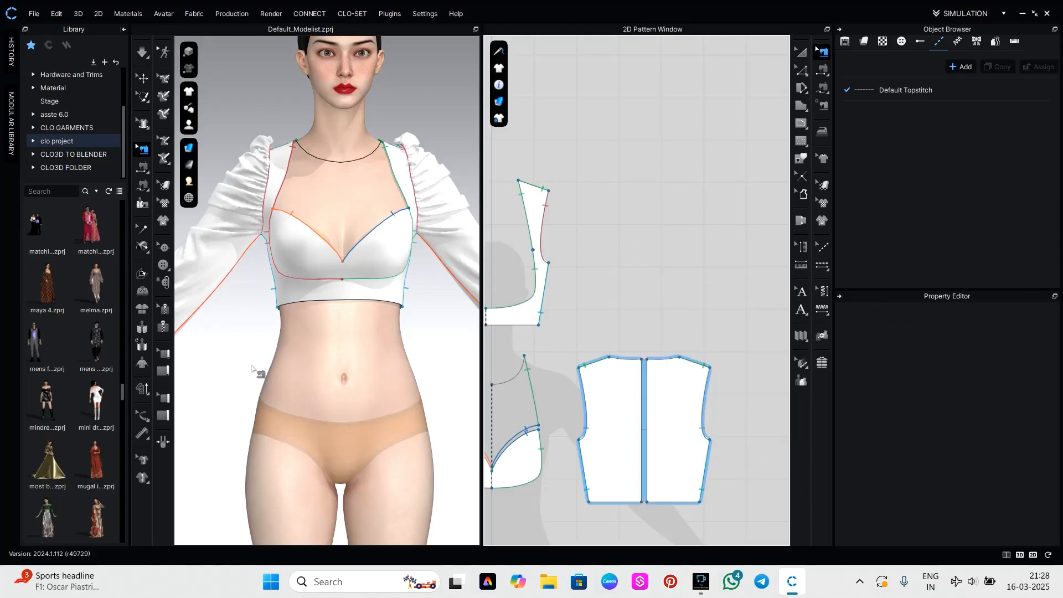
# Add a zipper between the centre edges of the two back panels, running from the neckline to the hem on each side.
pyautogui.moveTo(399, 342); pyautogui.dragTo(148, 339, button='right')
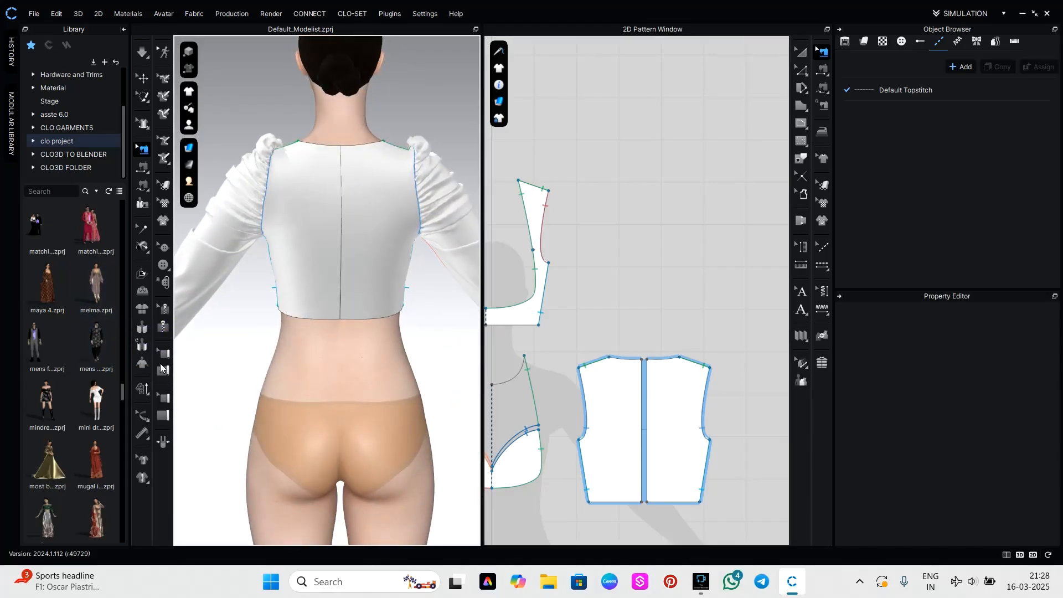
pyautogui.click(167, 328)
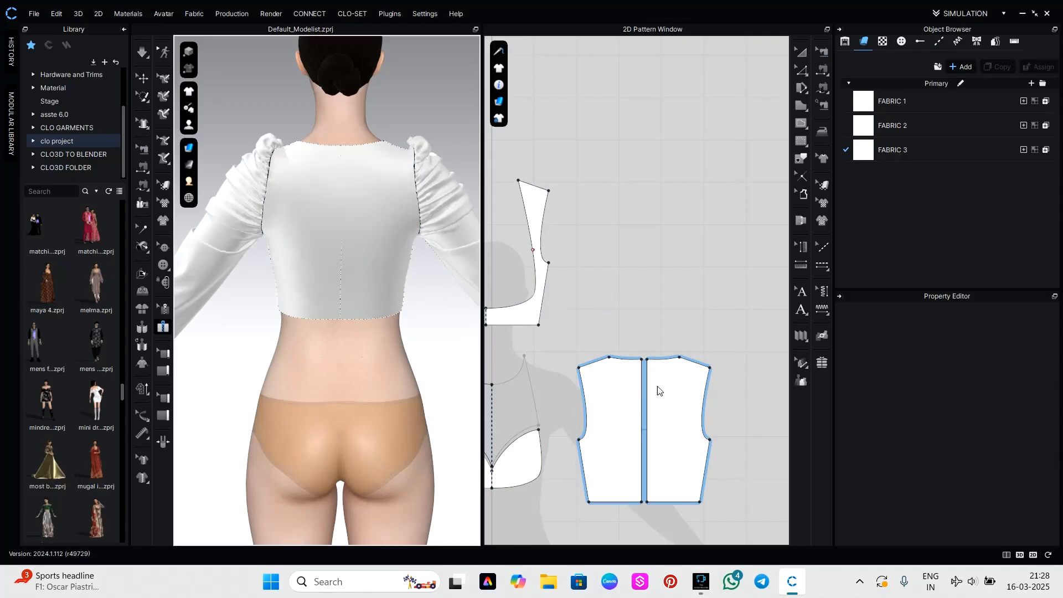
pyautogui.scroll(3, 643, 417)
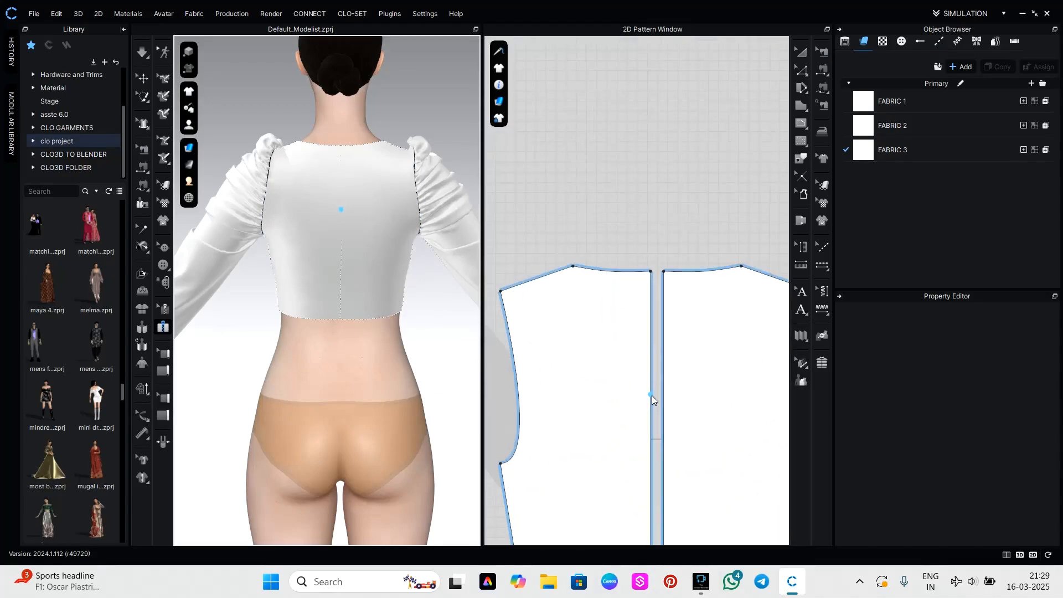
pyautogui.moveTo(652, 395); pyautogui.dragTo(628, 264, button='middle')
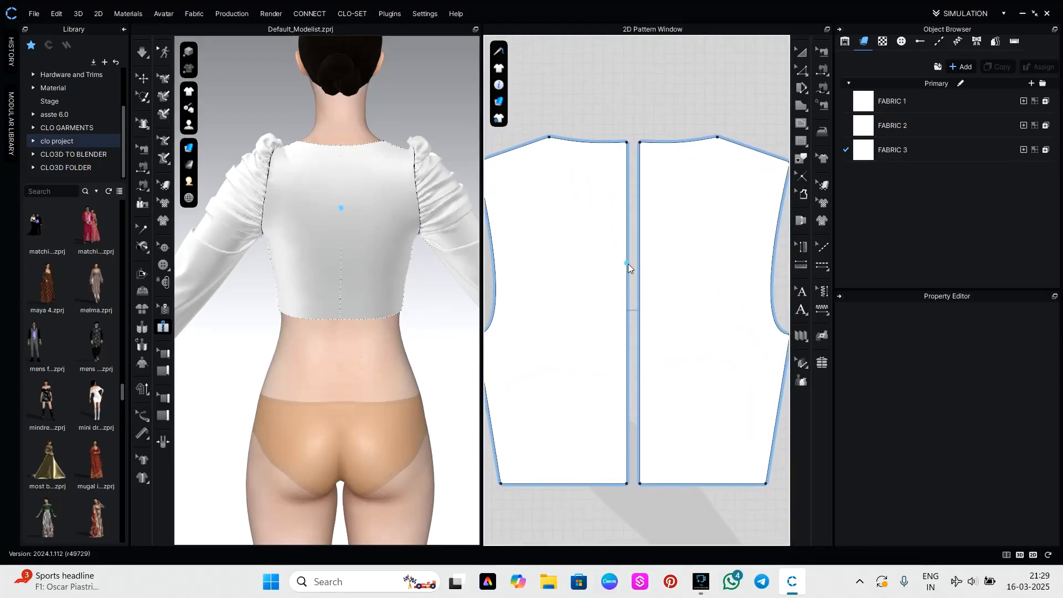
pyautogui.click(630, 139)
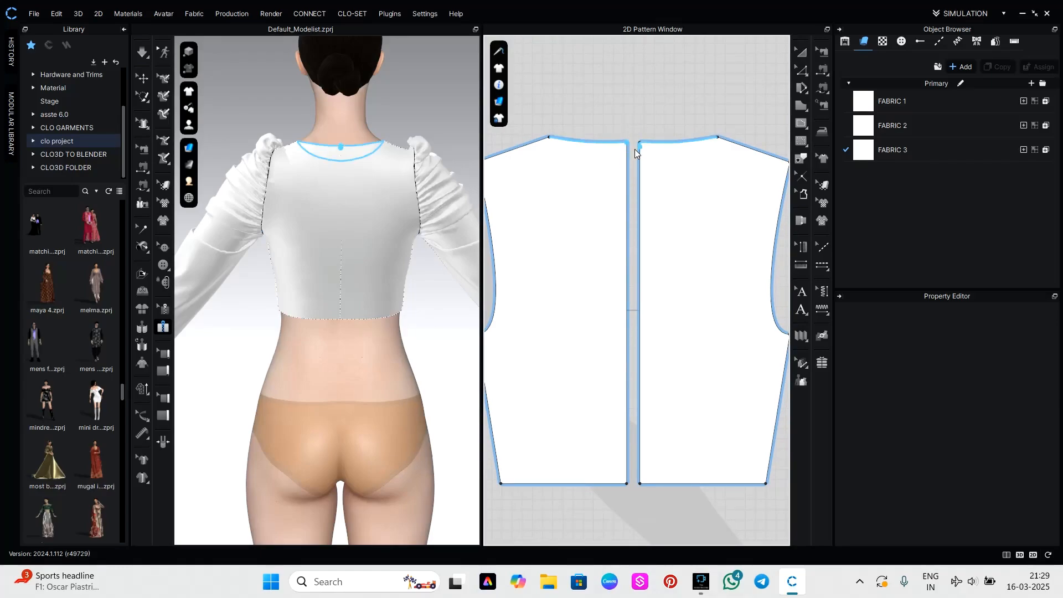
pyautogui.click(634, 171)
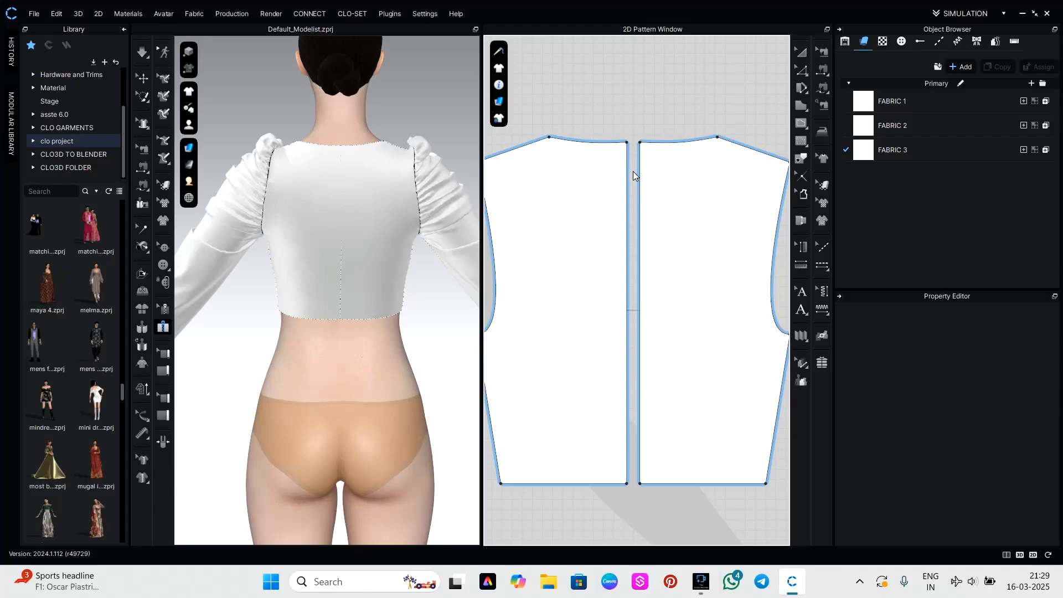
pyautogui.click(628, 141)
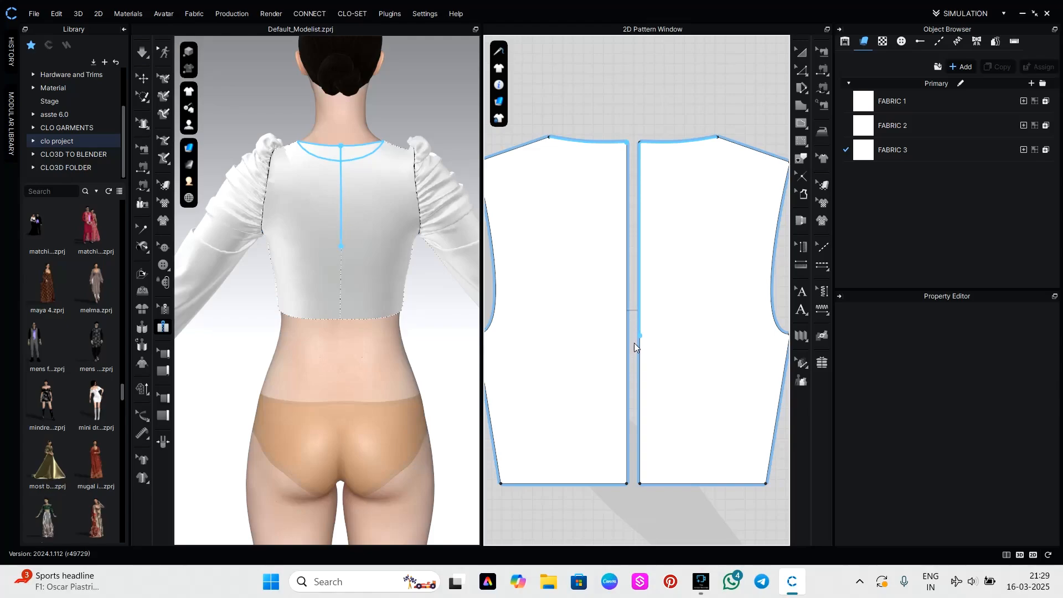
pyautogui.doubleClick(627, 484)
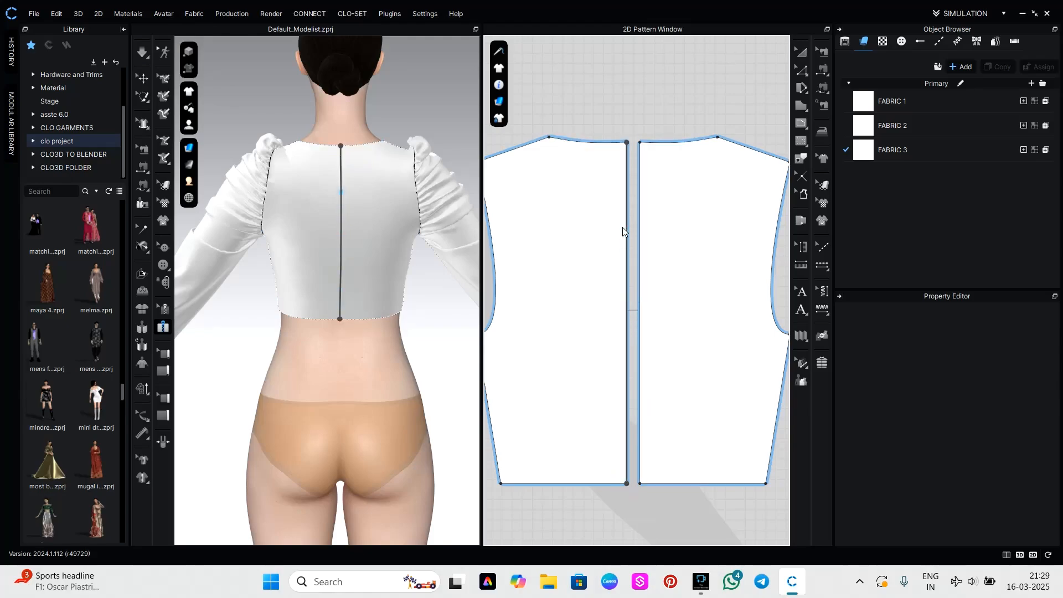
pyautogui.click(640, 142)
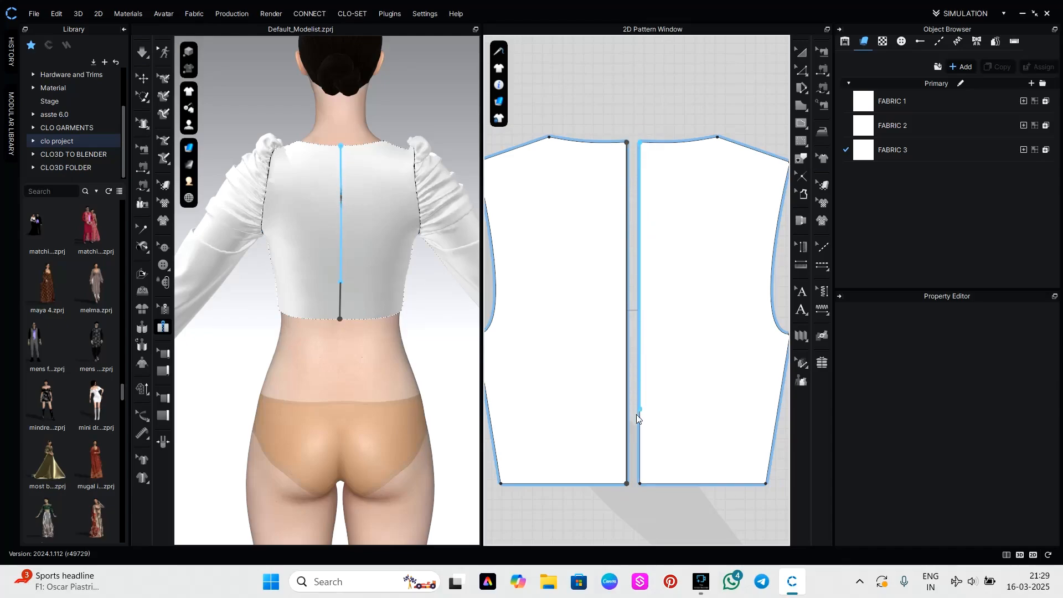
pyautogui.doubleClick(641, 484)
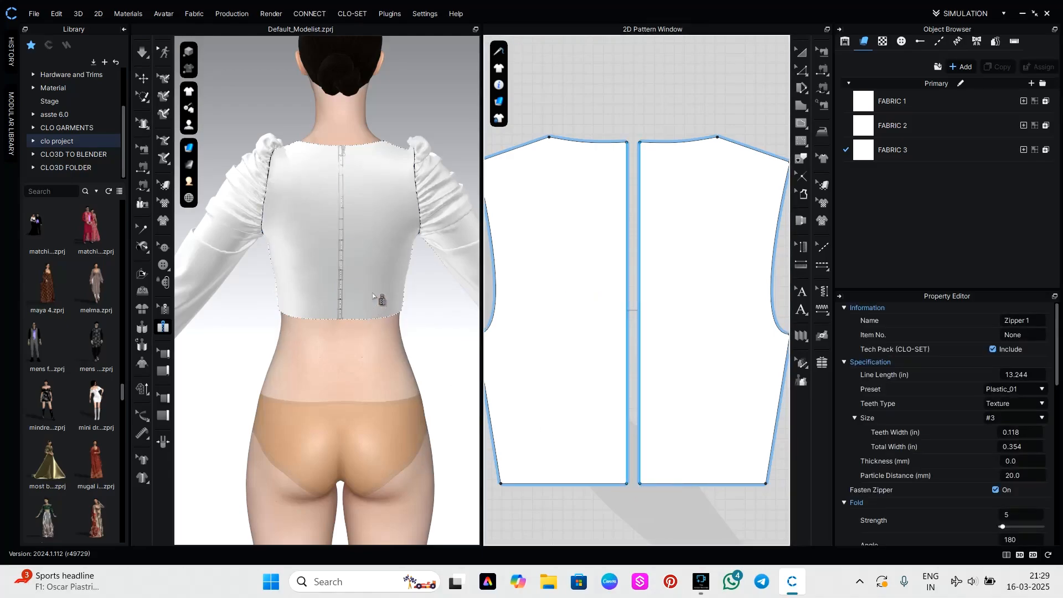
# Run the simulation briefly to settle the zipper on the centre back.
pyautogui.press('space')
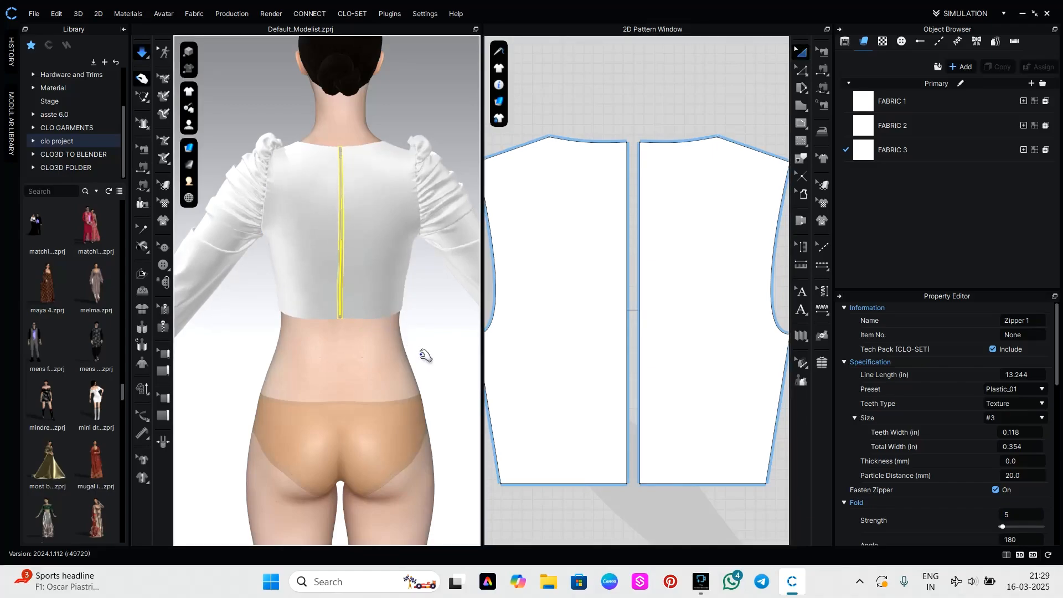
pyautogui.press('space')
pyautogui.scroll(5, 369, 222)
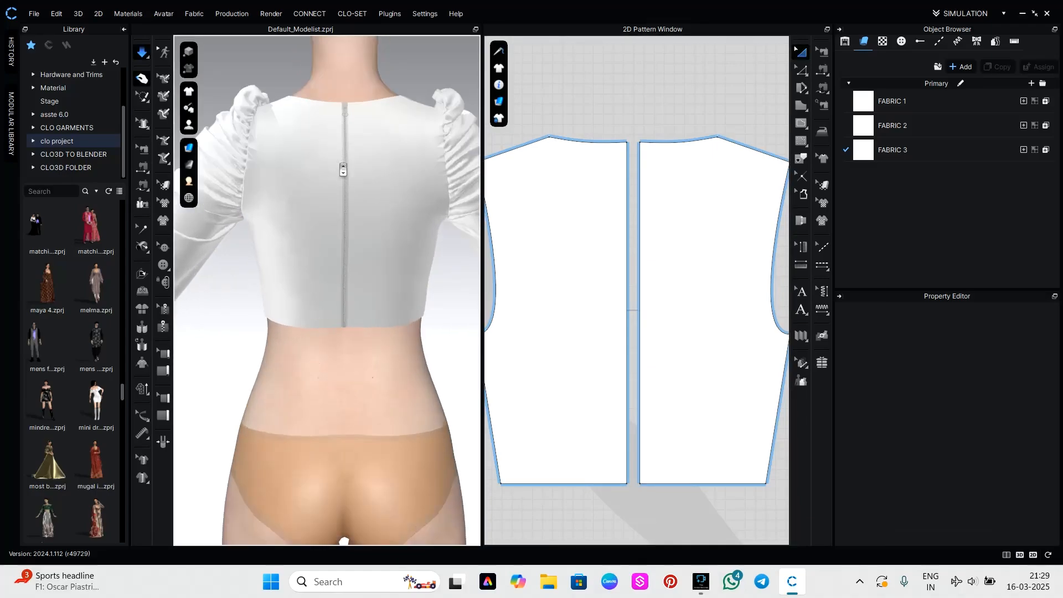
pyautogui.scroll(6, 360, 218)
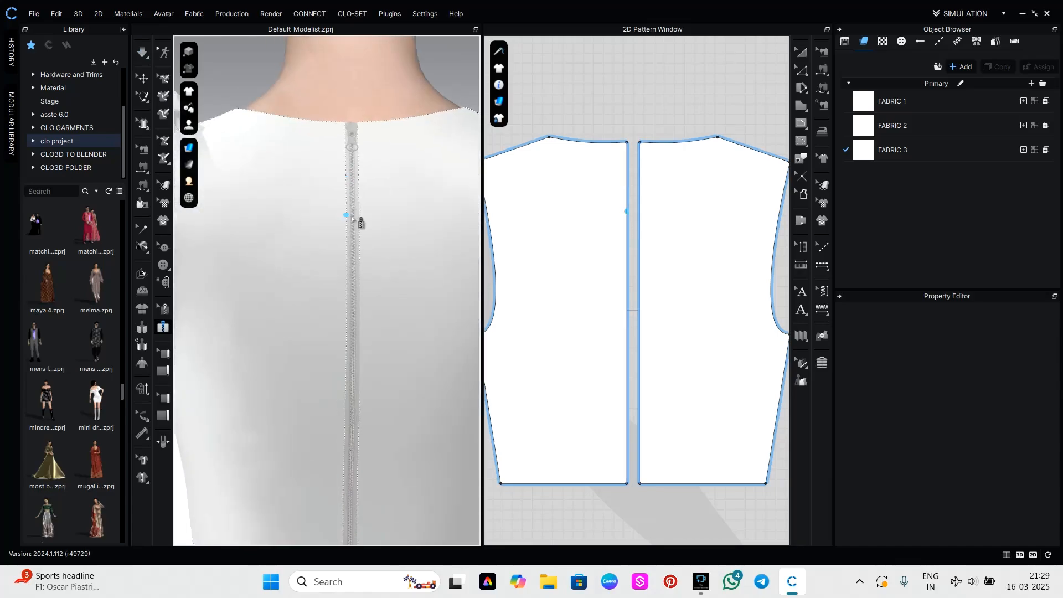
# Select the centre back zipper and replace its teeth texture with the Conceal_01 image from the Zipper tape textures.
pyautogui.click(163, 309)
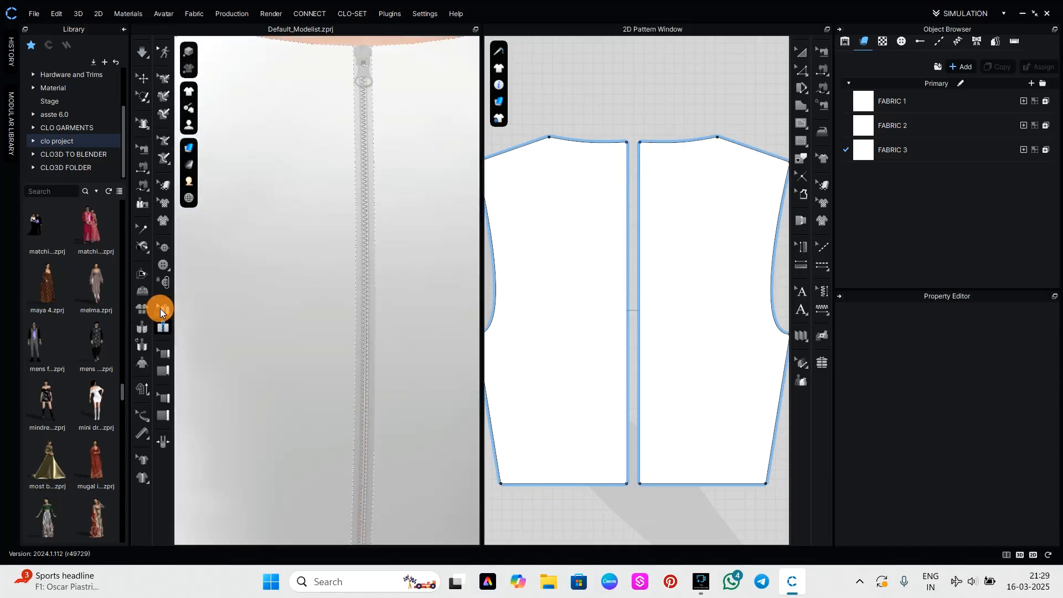
pyautogui.scroll(-1, 304, 244)
pyautogui.scroll(-3, 333, 232)
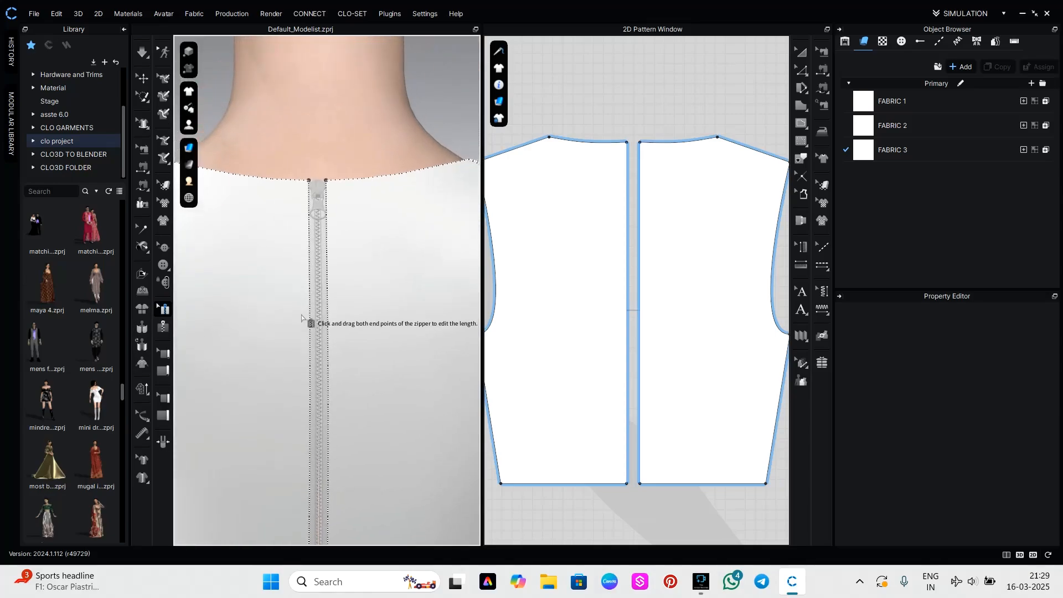
pyautogui.click(318, 209)
pyautogui.click(318, 206)
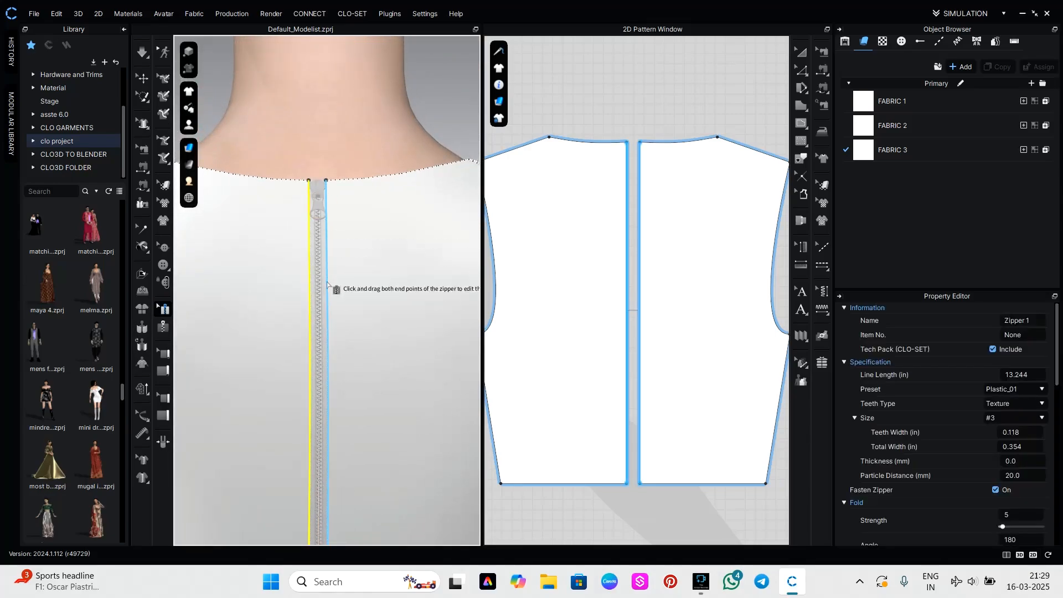
pyautogui.scroll(-3, 1019, 443)
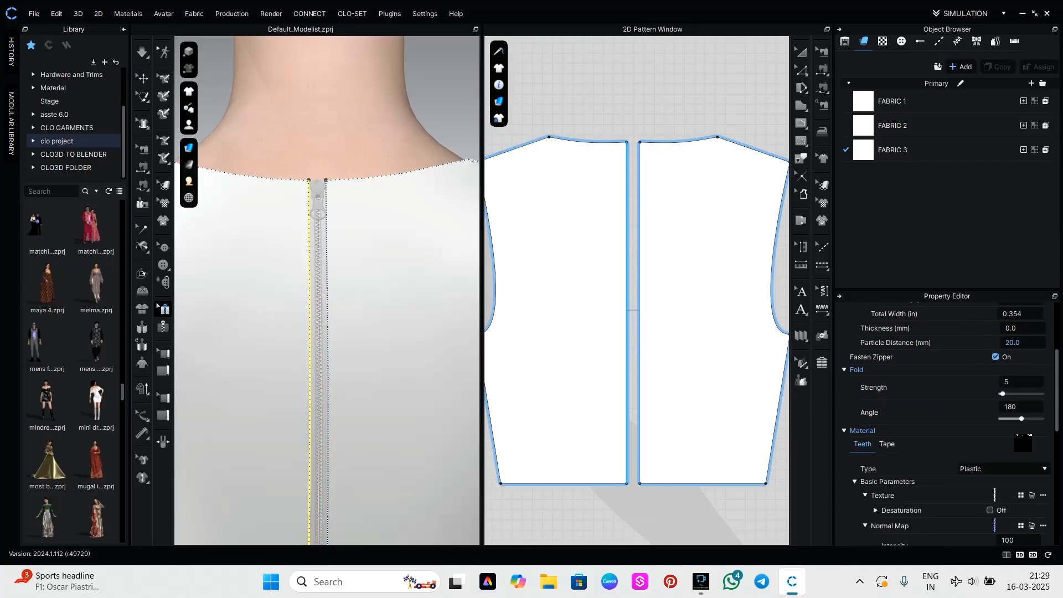
pyautogui.scroll(-5, 1013, 409)
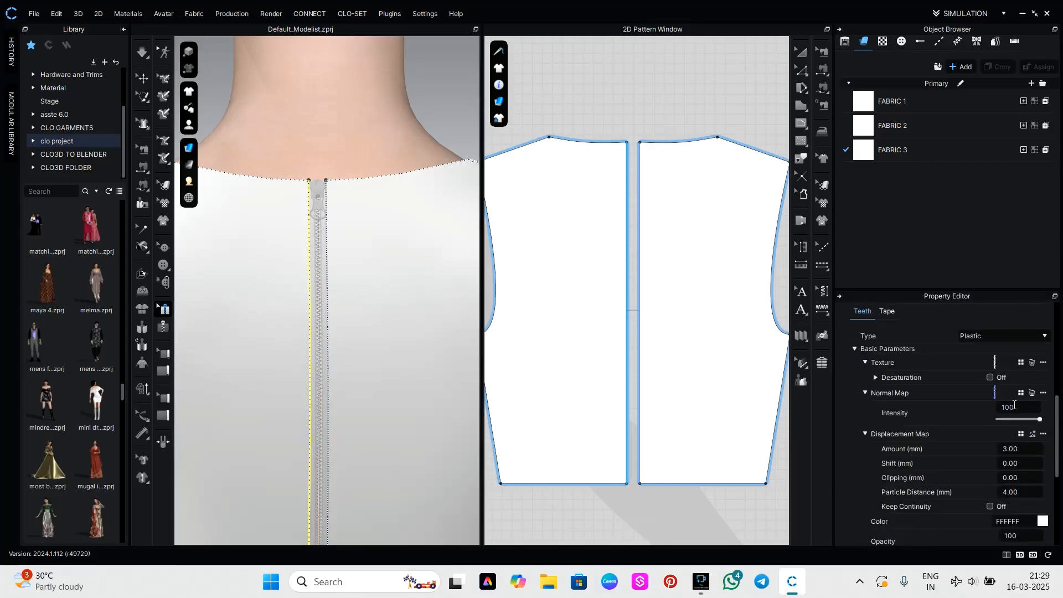
pyautogui.click(1022, 360)
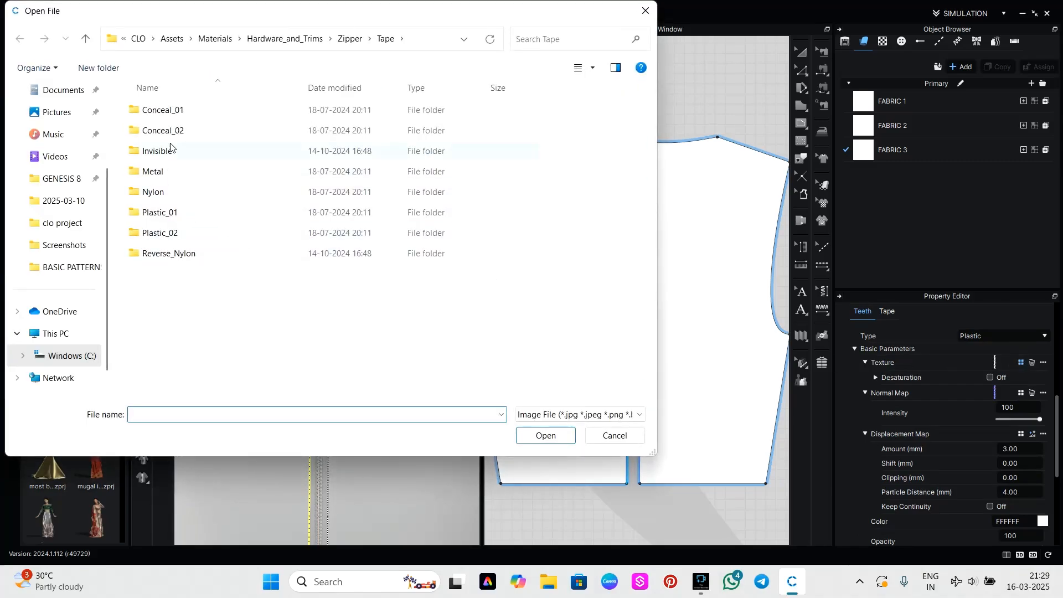
pyautogui.doubleClick(183, 113)
pyautogui.click(164, 128)
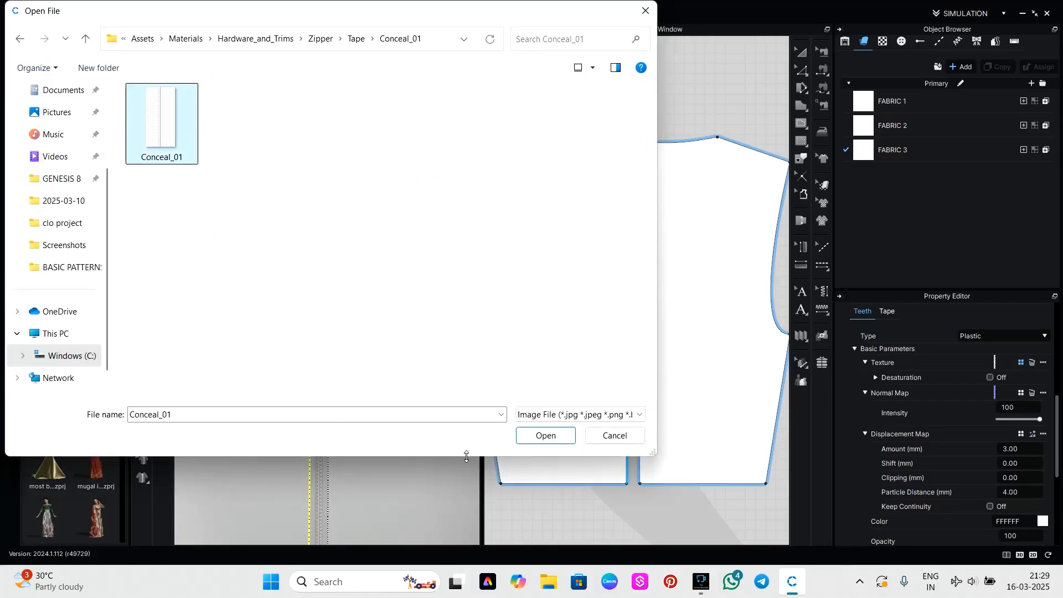
pyautogui.click(546, 436)
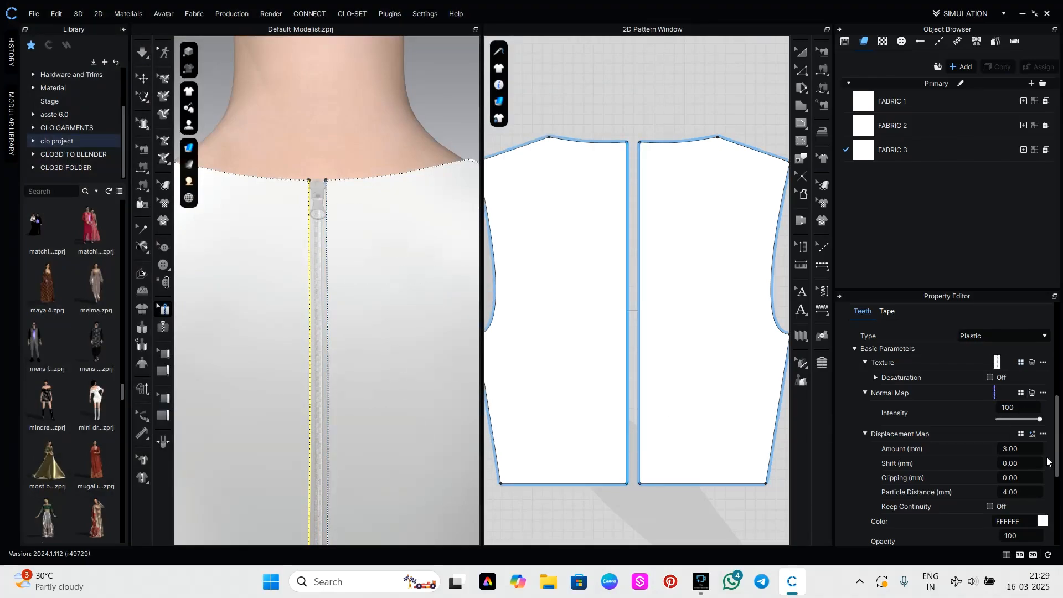
# Review the zipper's teeth material settings and examine the new texture up close on the garment.
pyautogui.scroll(-3, 1011, 470)
pyautogui.scroll(3, 1030, 485)
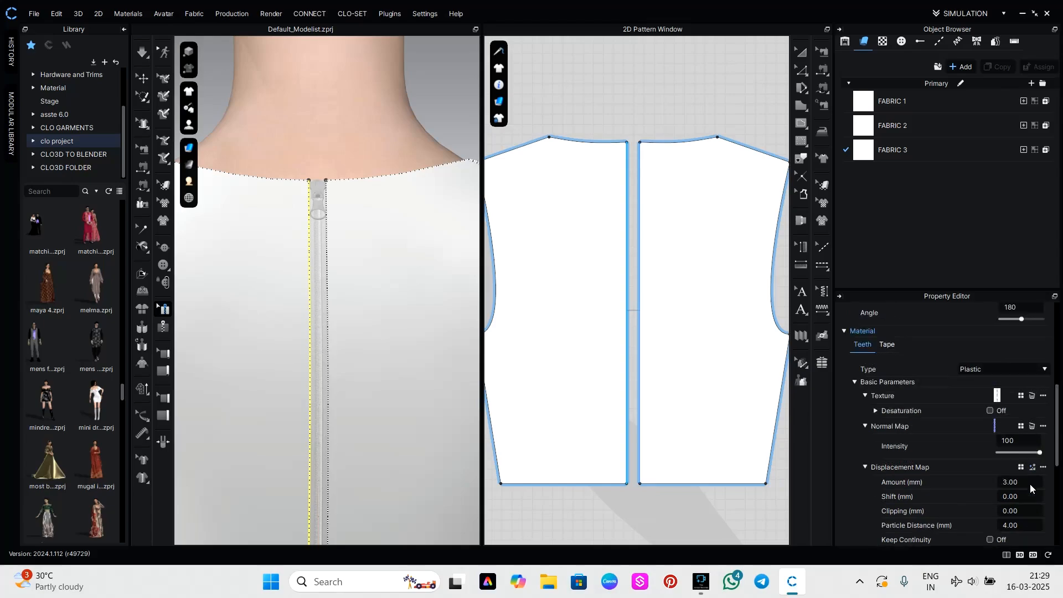
pyautogui.scroll(-3, 1013, 450)
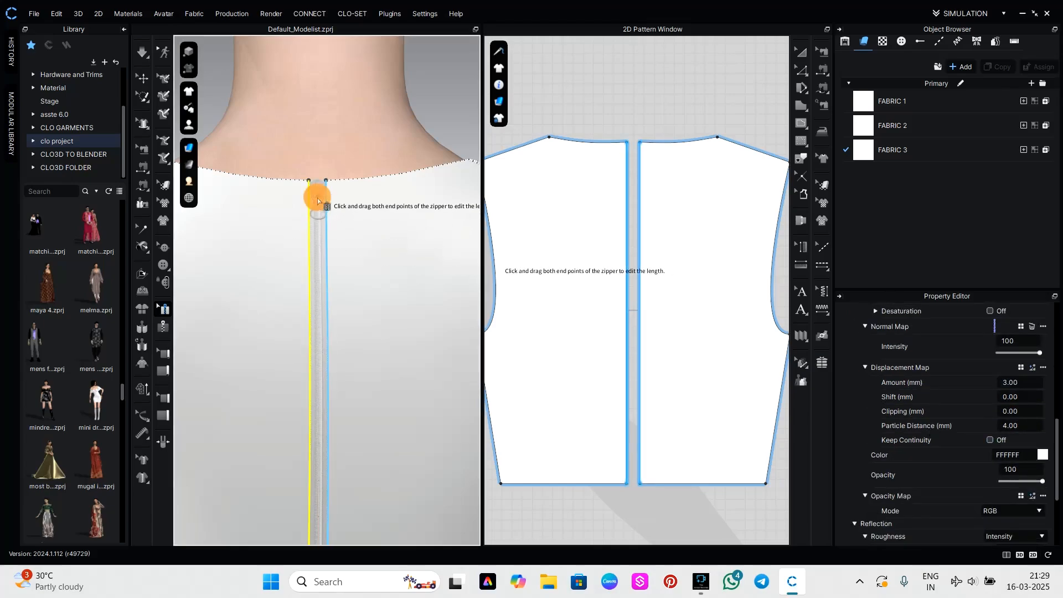
pyautogui.scroll(5, 326, 195)
pyautogui.scroll(1, 324, 191)
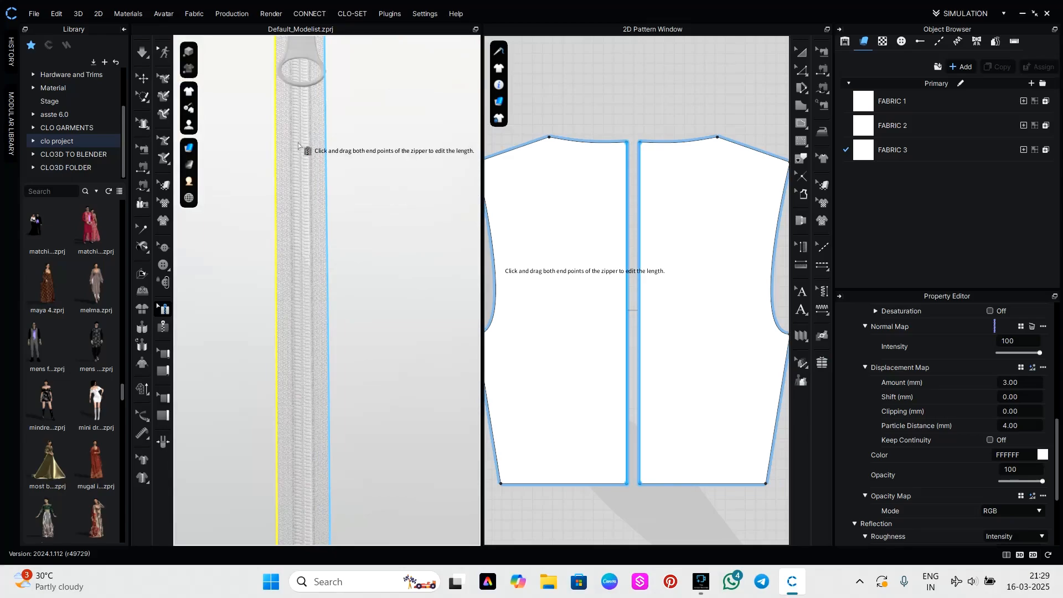
# Select the slider on the centre back zipper and change its top stopper to the fourth shape offered.
pyautogui.moveTo(299, 143); pyautogui.dragTo(287, 380, button='middle')
pyautogui.click(290, 335)
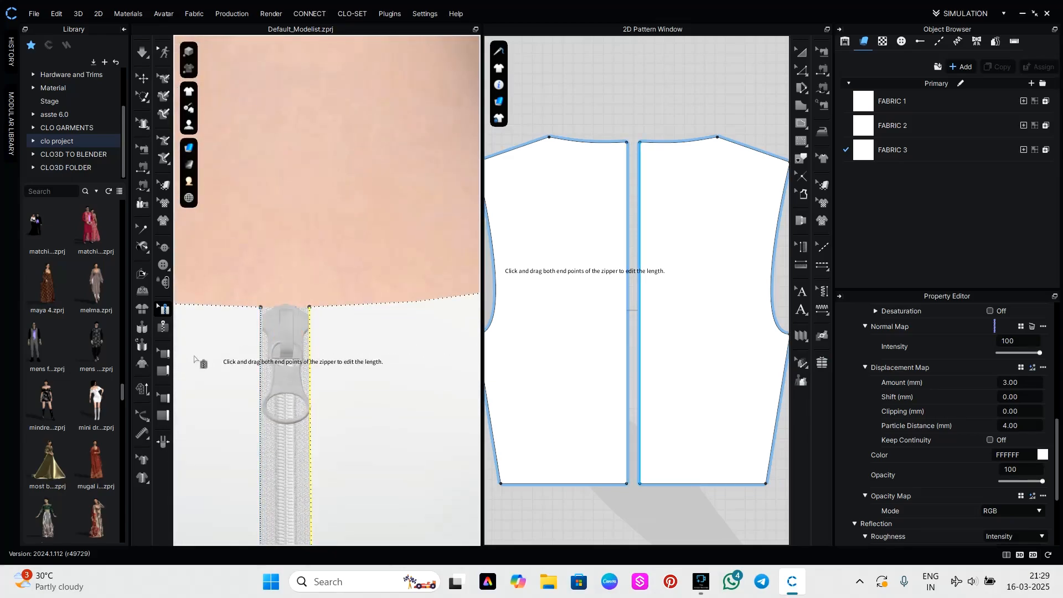
pyautogui.click(280, 339)
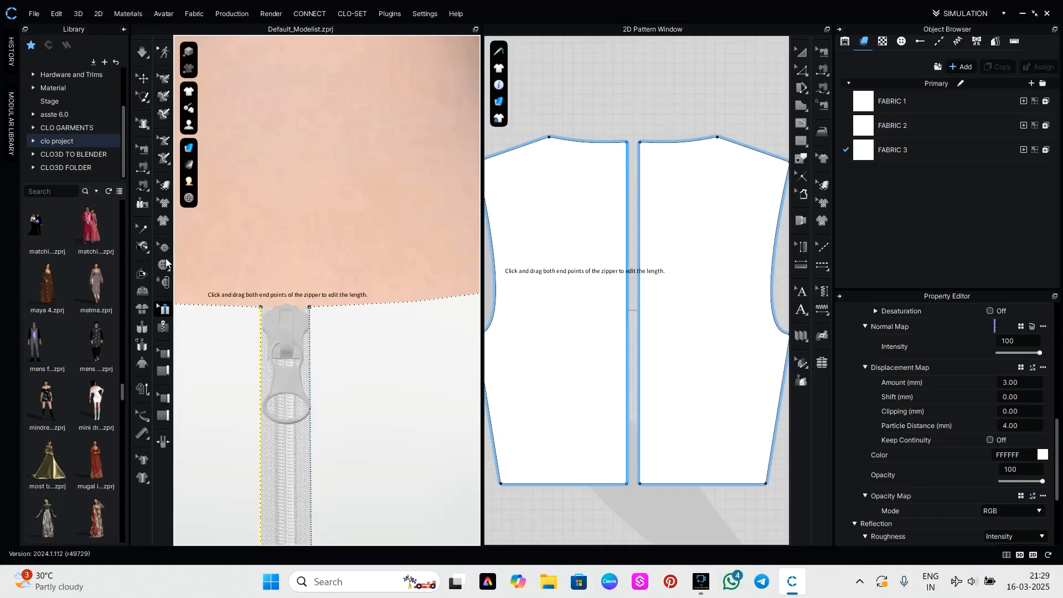
pyautogui.click(146, 82)
pyautogui.click(285, 343)
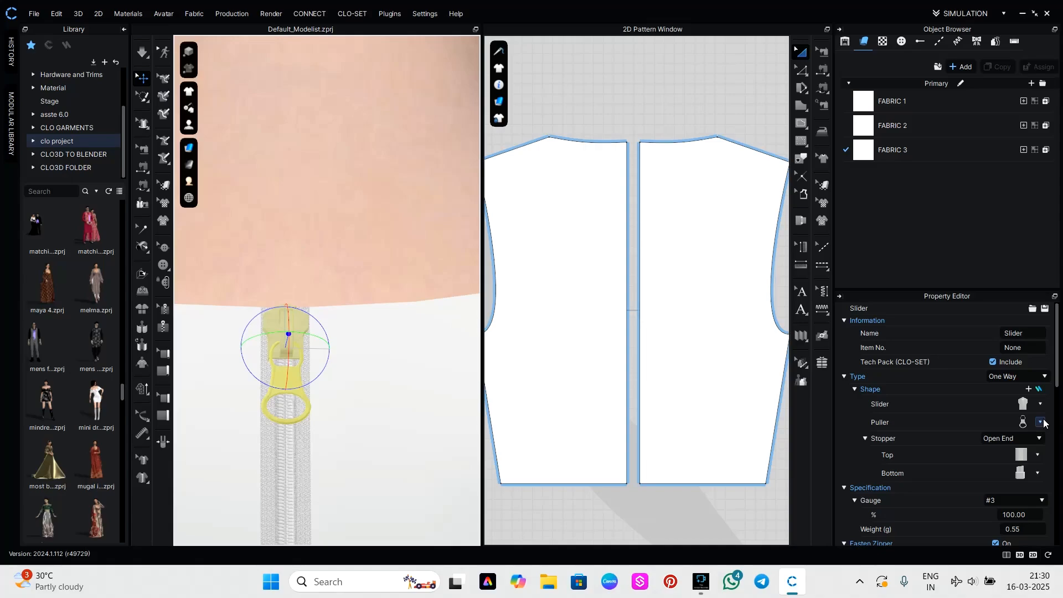
pyautogui.click(1037, 456)
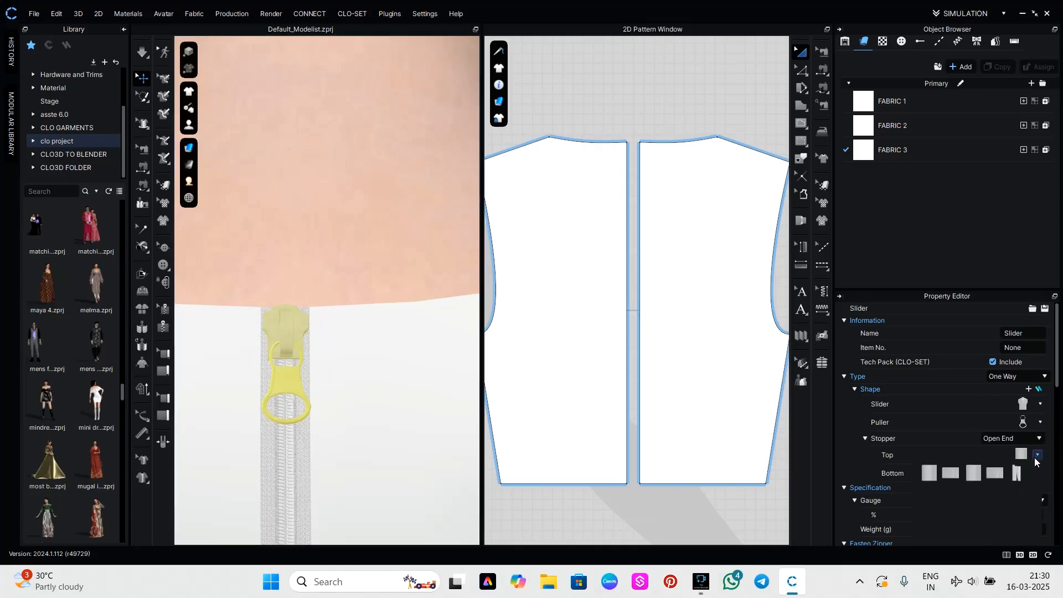
pyautogui.click(995, 474)
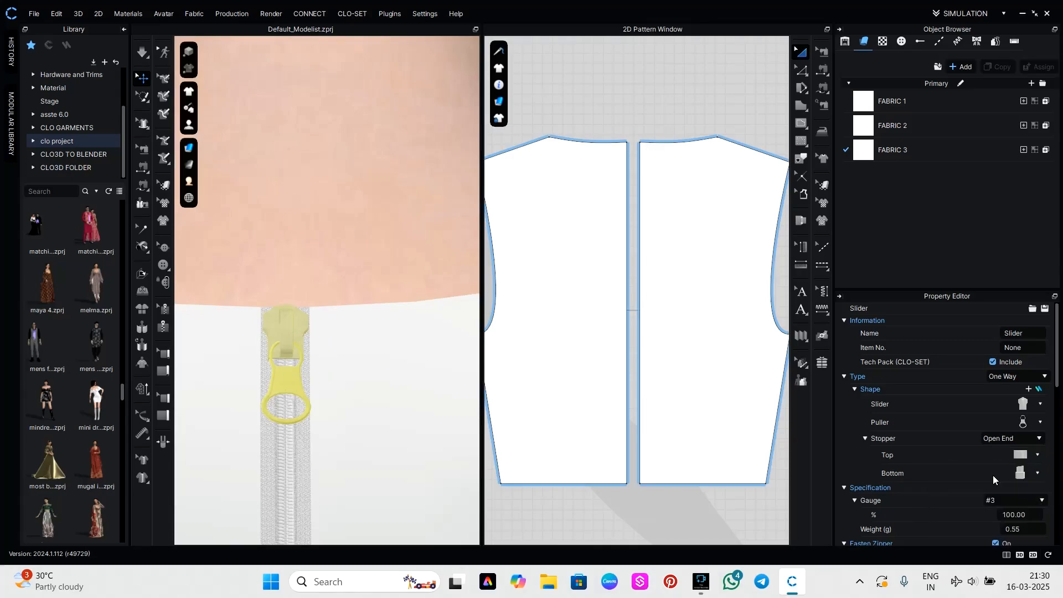
# Replace the zipper's puller with the slim, elongated fourth shape and its slider body with the second shape offered.
pyautogui.click(1039, 405)
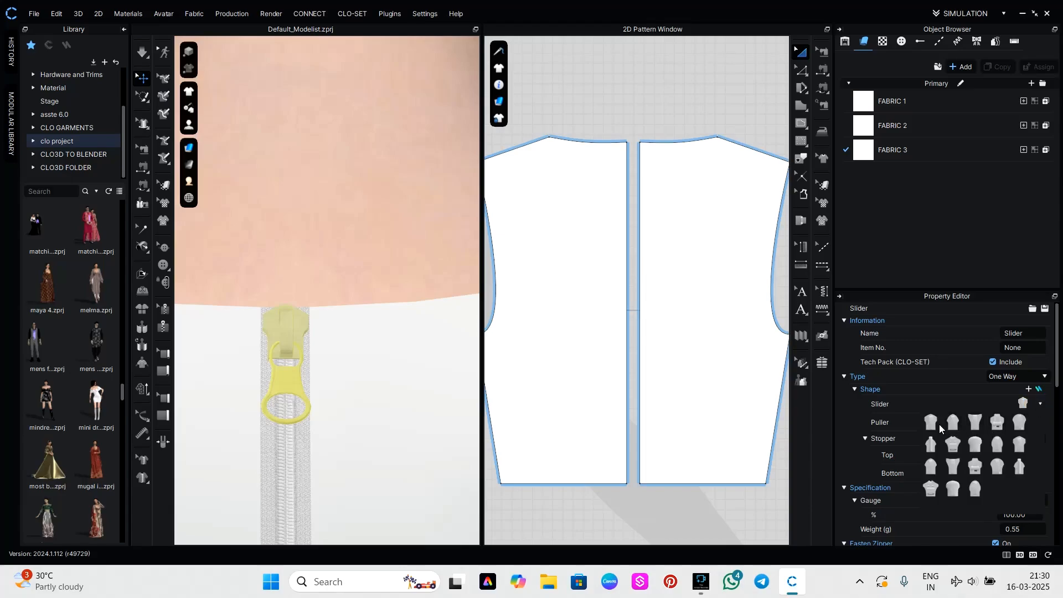
pyautogui.click(935, 423)
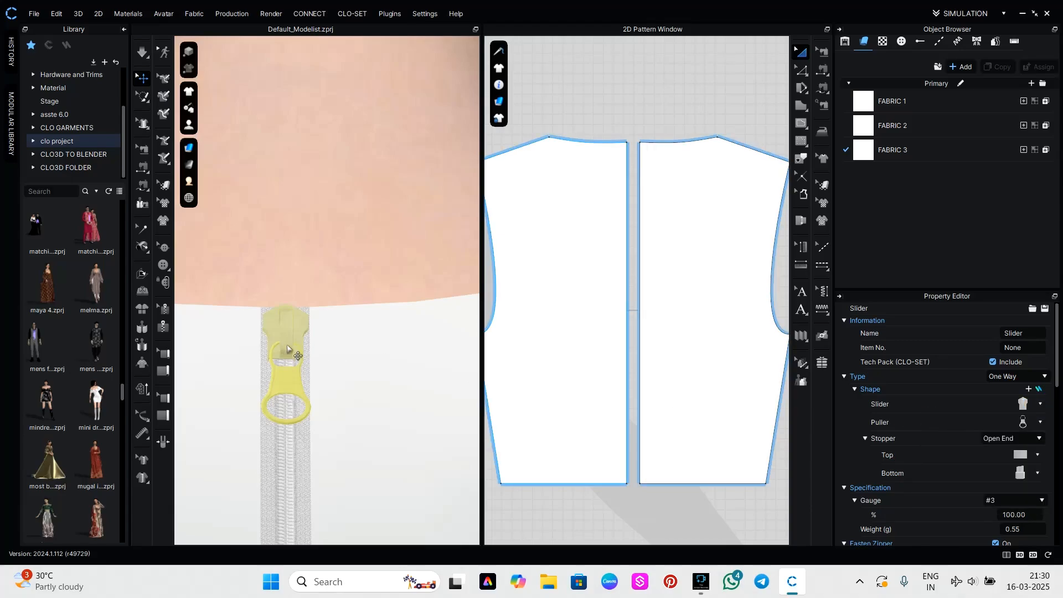
pyautogui.click(1040, 422)
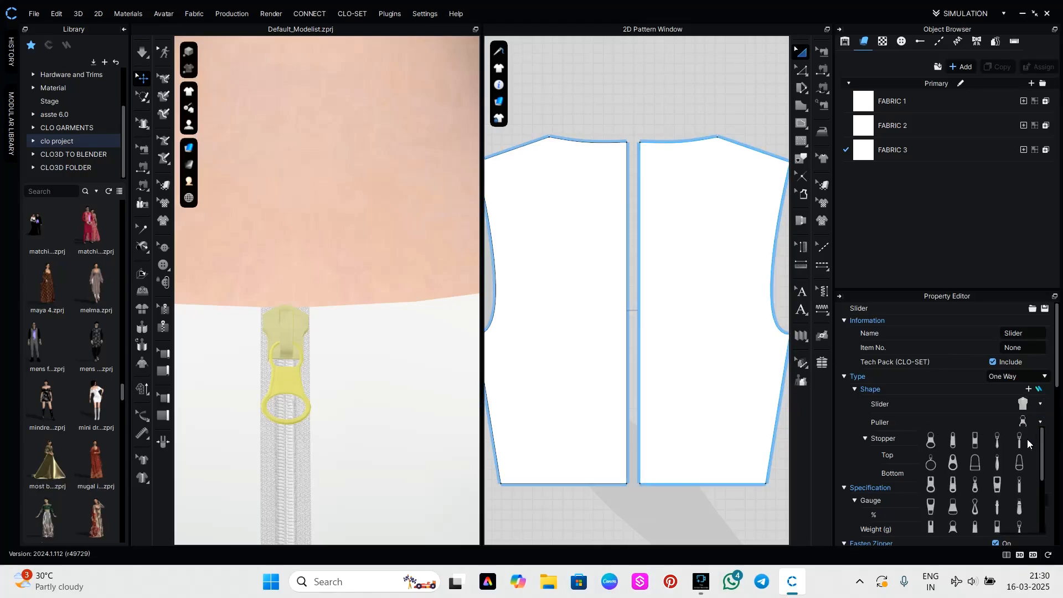
pyautogui.click(997, 440)
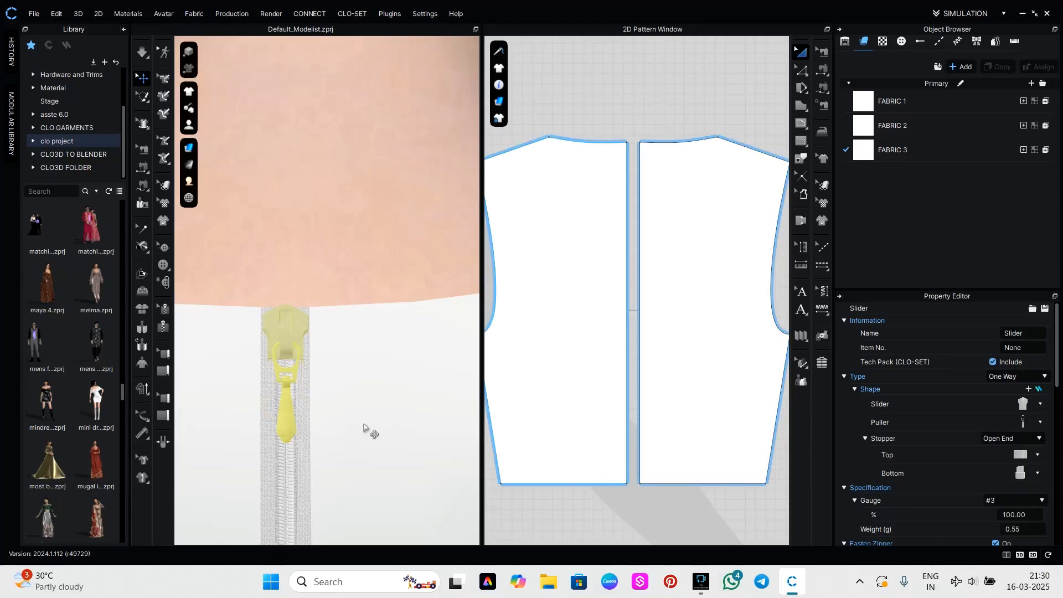
pyautogui.moveTo(368, 430); pyautogui.dragTo(324, 407, button='right')
pyautogui.click(1039, 404)
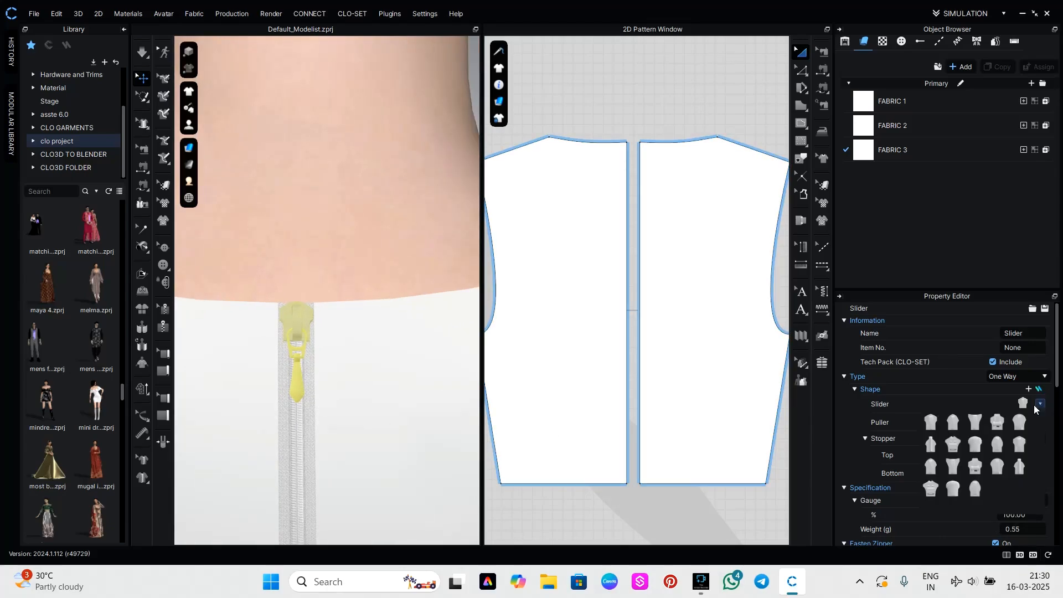
pyautogui.click(948, 427)
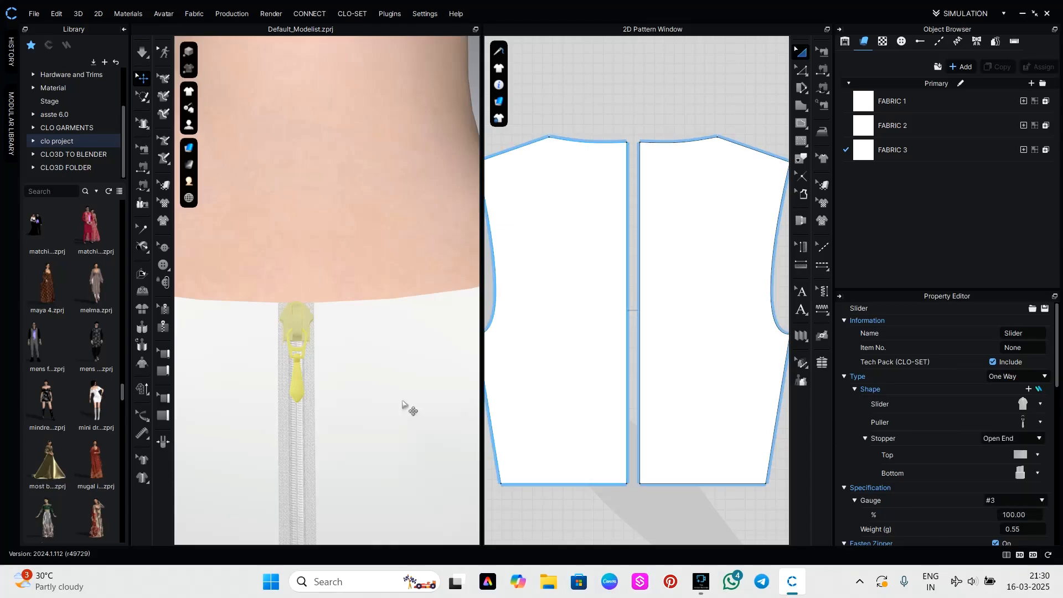
# Examine the centre back zipper with its new slider and puller, on the full garment back and up close at the neckline.
pyautogui.moveTo(409, 408); pyautogui.dragTo(280, 375, button='right')
pyautogui.scroll(-10, 280, 375)
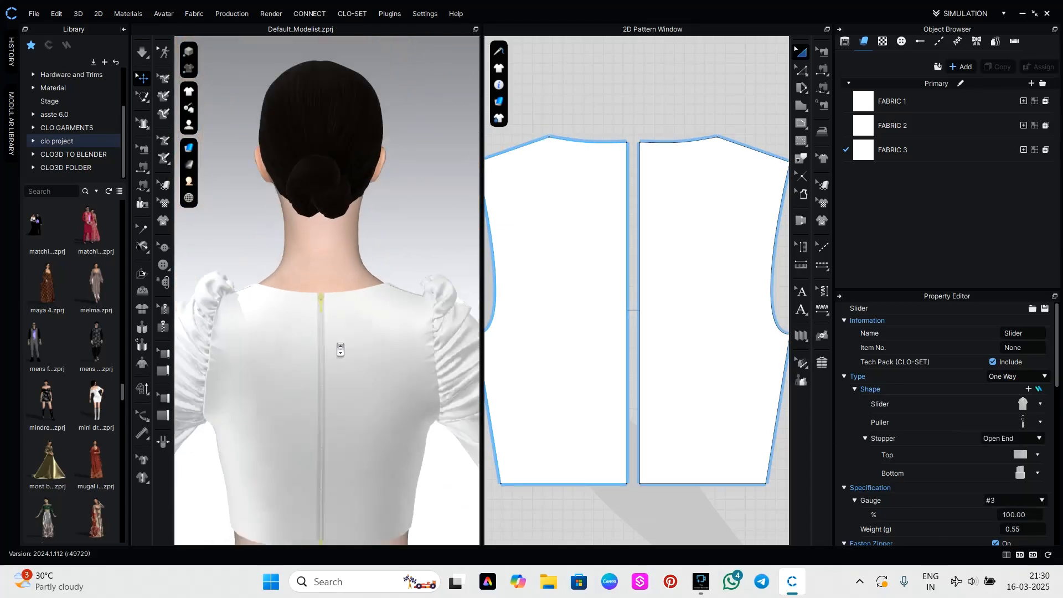
pyautogui.click(434, 477)
pyautogui.moveTo(442, 503); pyautogui.dragTo(444, 419, button='middle')
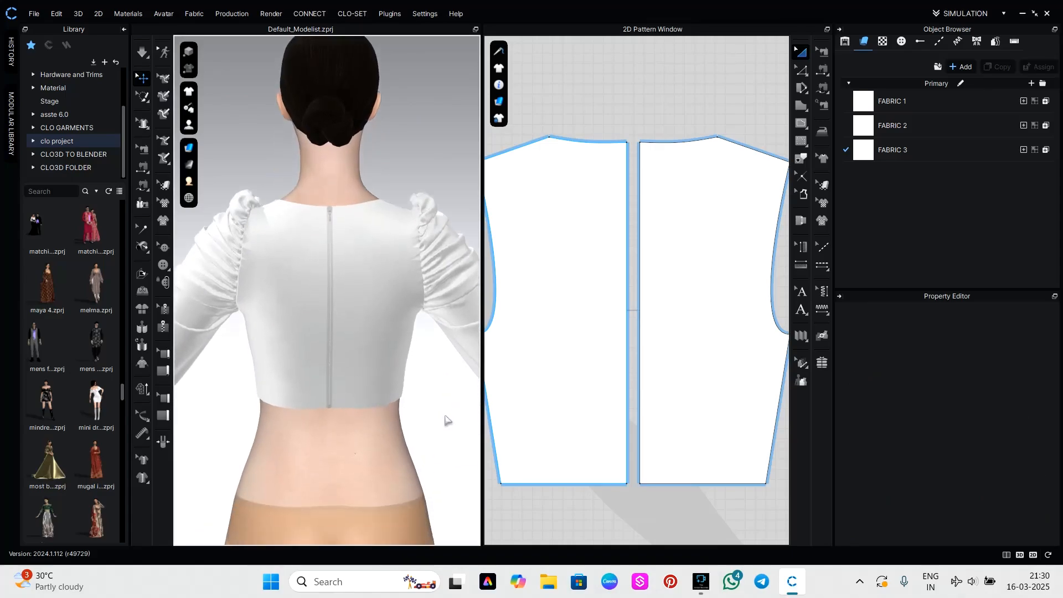
pyautogui.scroll(3, 320, 283)
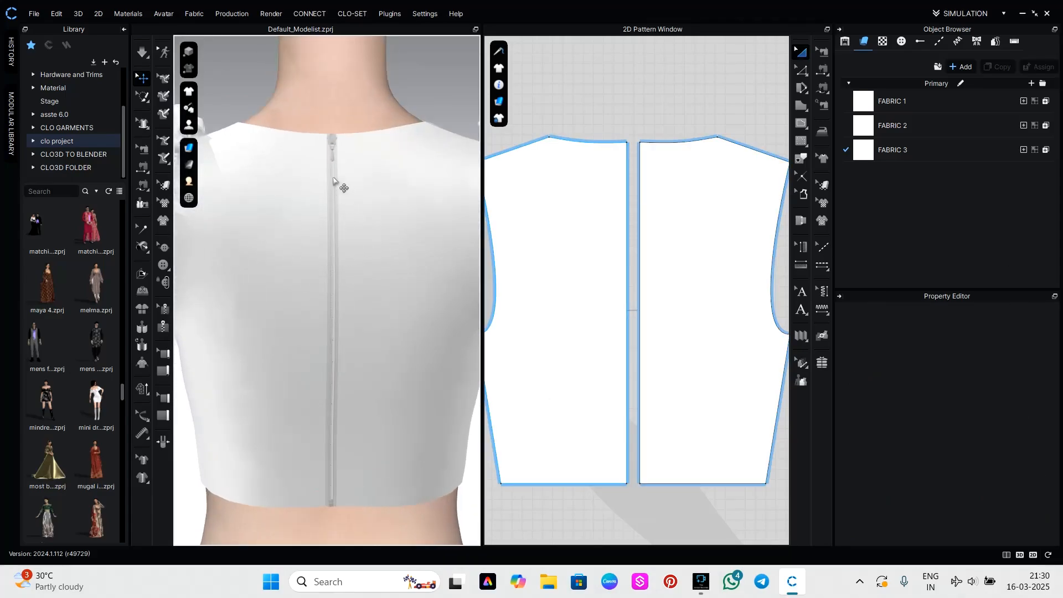
pyautogui.scroll(3, 339, 182)
pyautogui.scroll(-3, 337, 174)
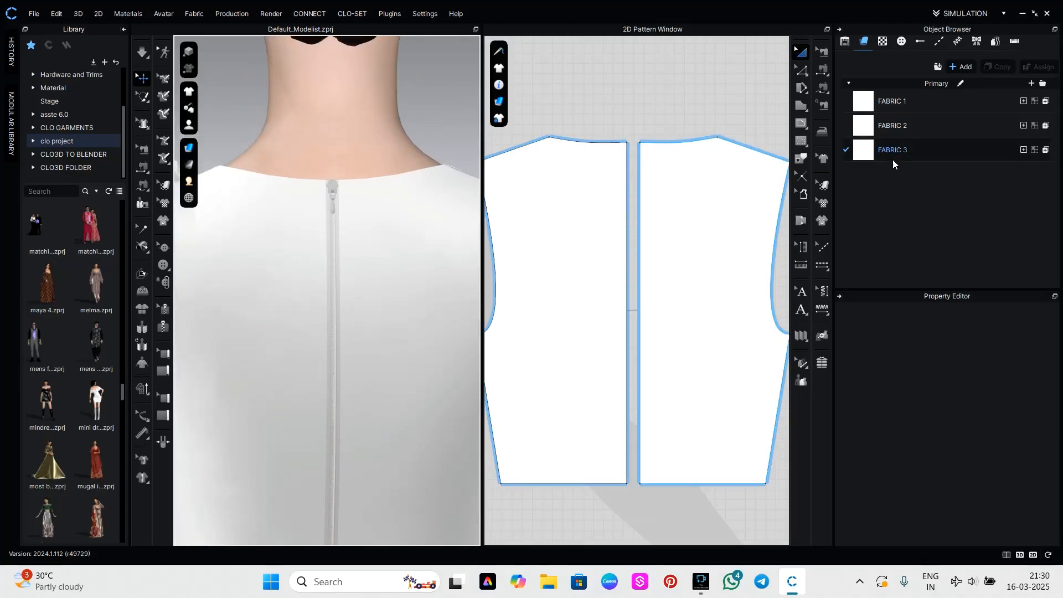
pyautogui.scroll(3, 329, 220)
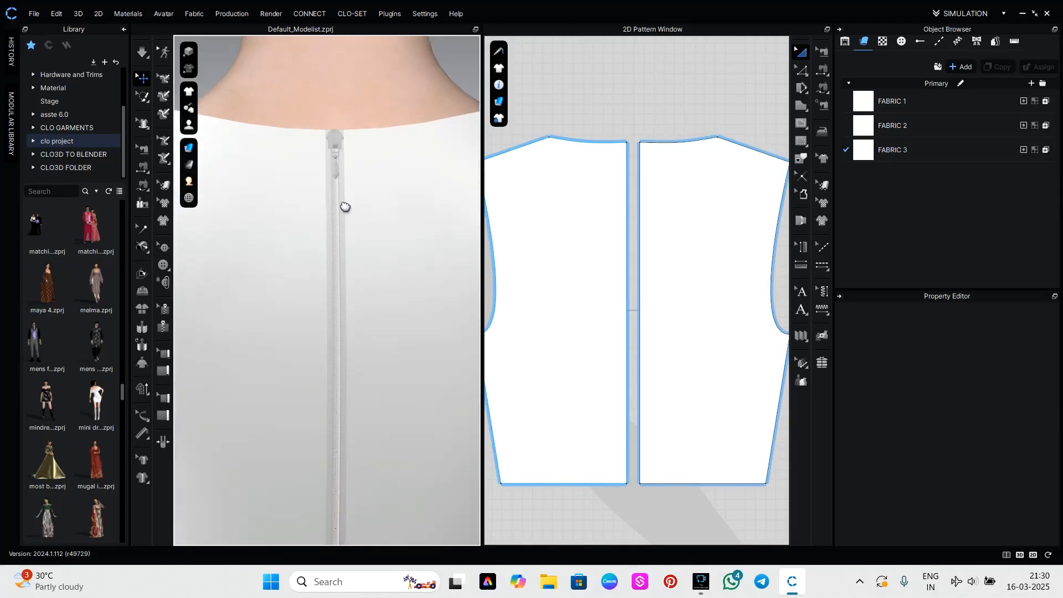
pyautogui.moveTo(344, 207); pyautogui.dragTo(343, 293, button='middle')
pyautogui.scroll(3, 330, 257)
pyautogui.moveTo(350, 133); pyautogui.dragTo(351, 218, button='middle')
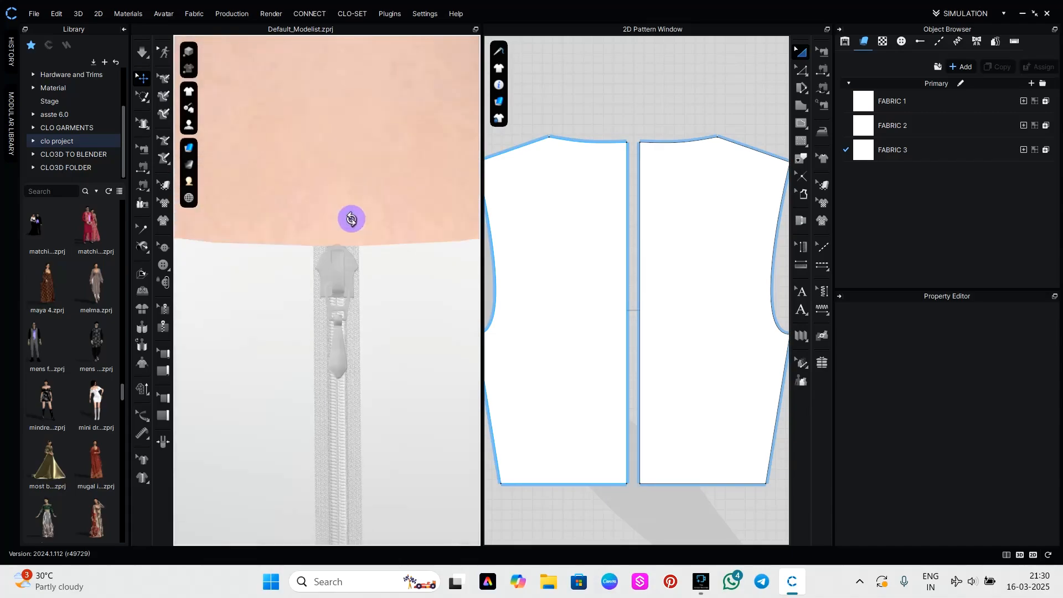
pyautogui.moveTo(351, 218)
pyautogui.mouseDown(button='right')
pyautogui.moveTo(371, 213)
pyautogui.moveTo(351, 209)
pyautogui.mouseUp(button='right')
# Select the zipper slider and review its shape, specification and material settings.
pyautogui.click(351, 206)
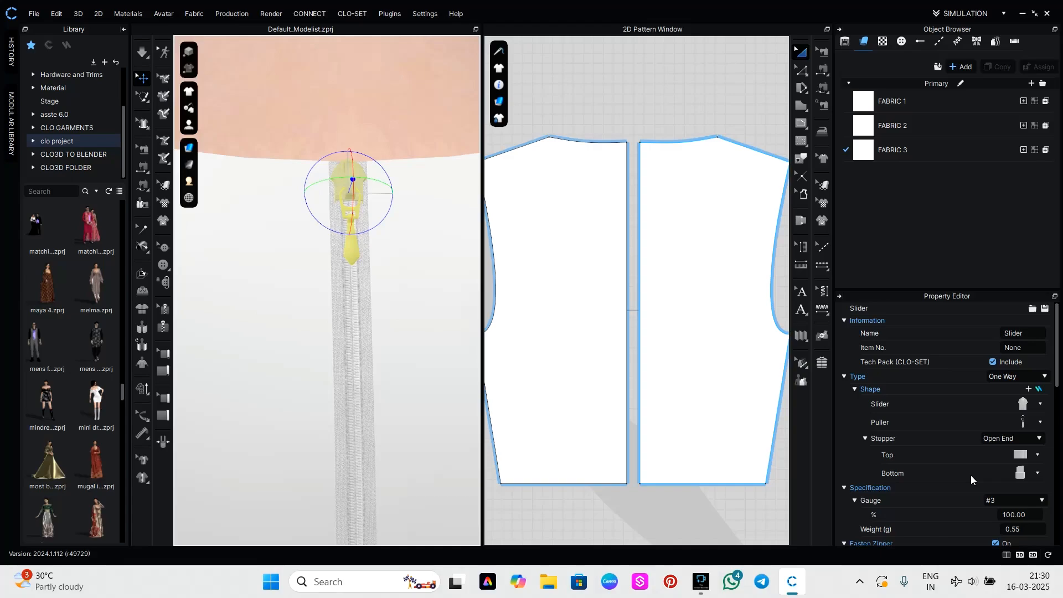
pyautogui.scroll(-2, 940, 501)
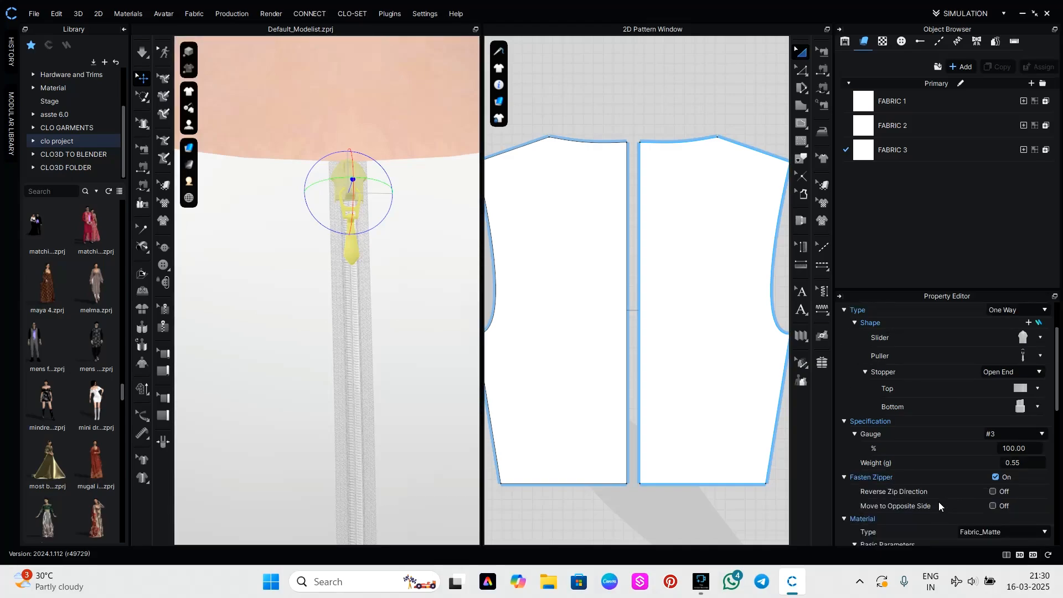
pyautogui.scroll(-4, 939, 502)
pyautogui.scroll(6, 939, 502)
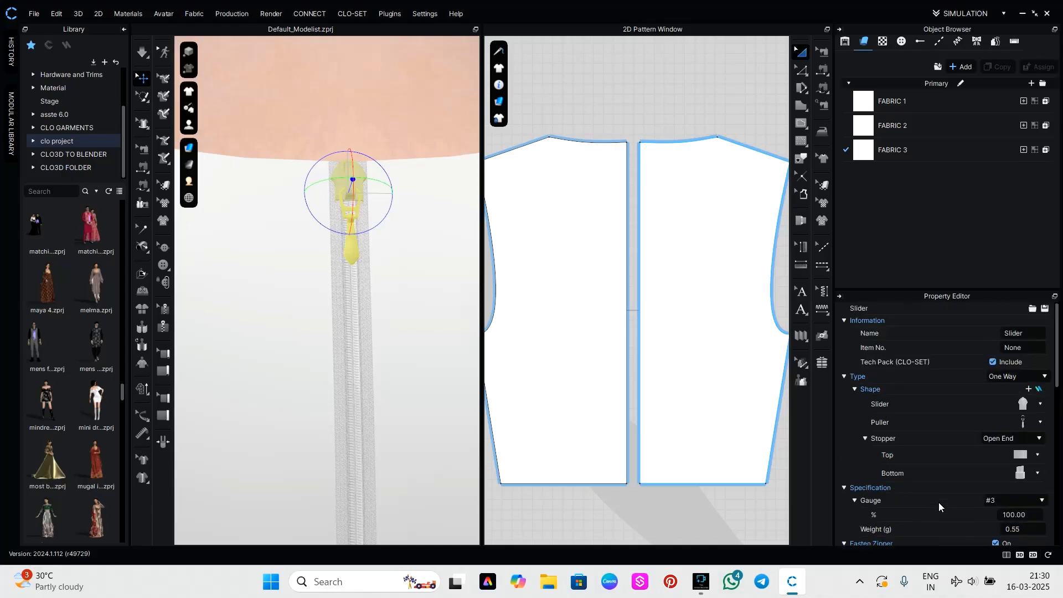
pyautogui.scroll(-8, 892, 483)
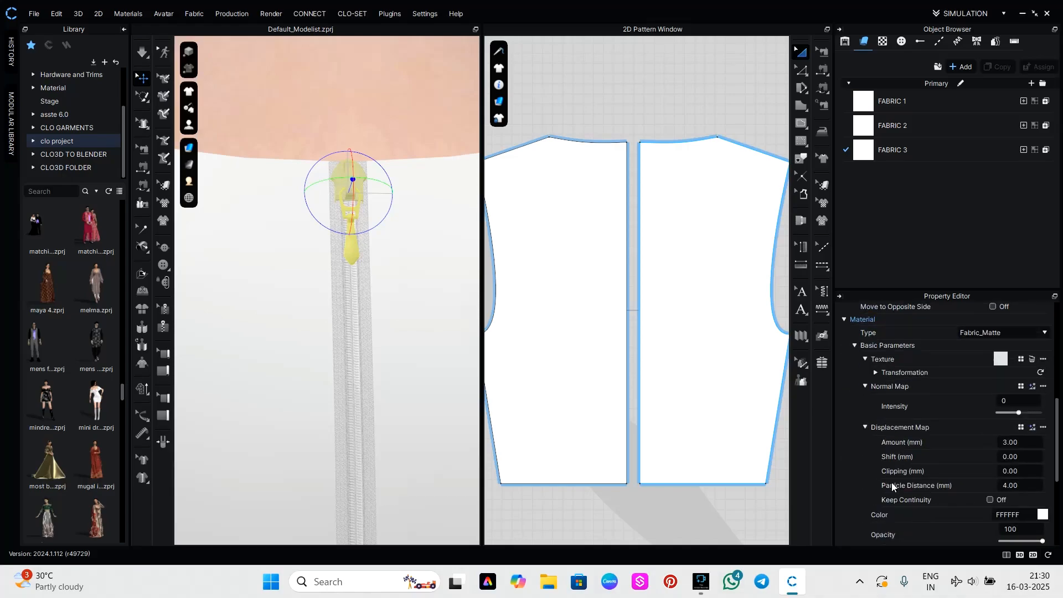
pyautogui.scroll(-5, 892, 485)
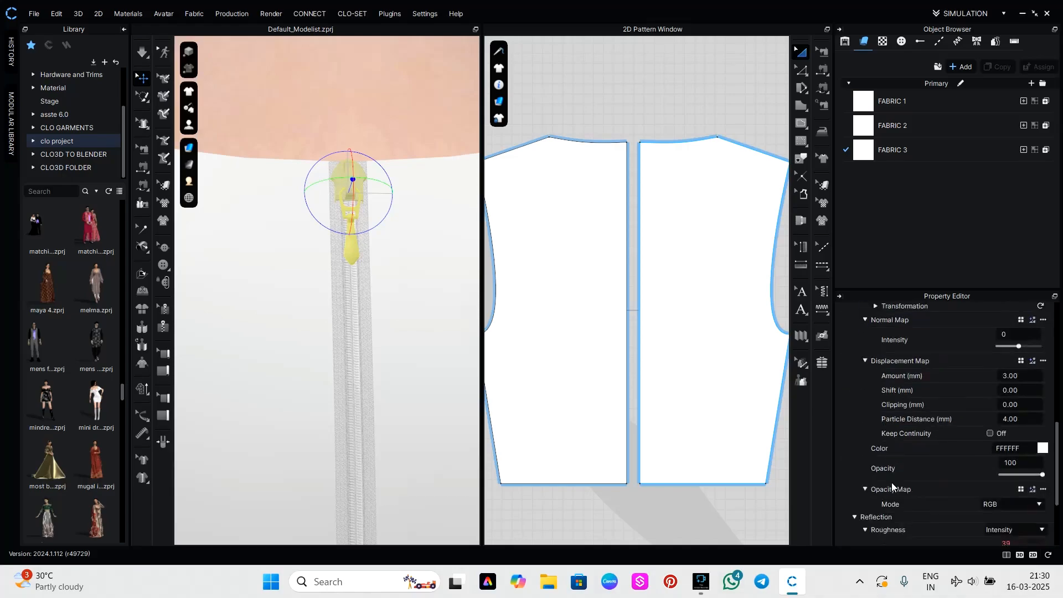
# Select the centre back zipper, set its teeth material type to Metal and inspect the teeth up close.
pyautogui.click(358, 393)
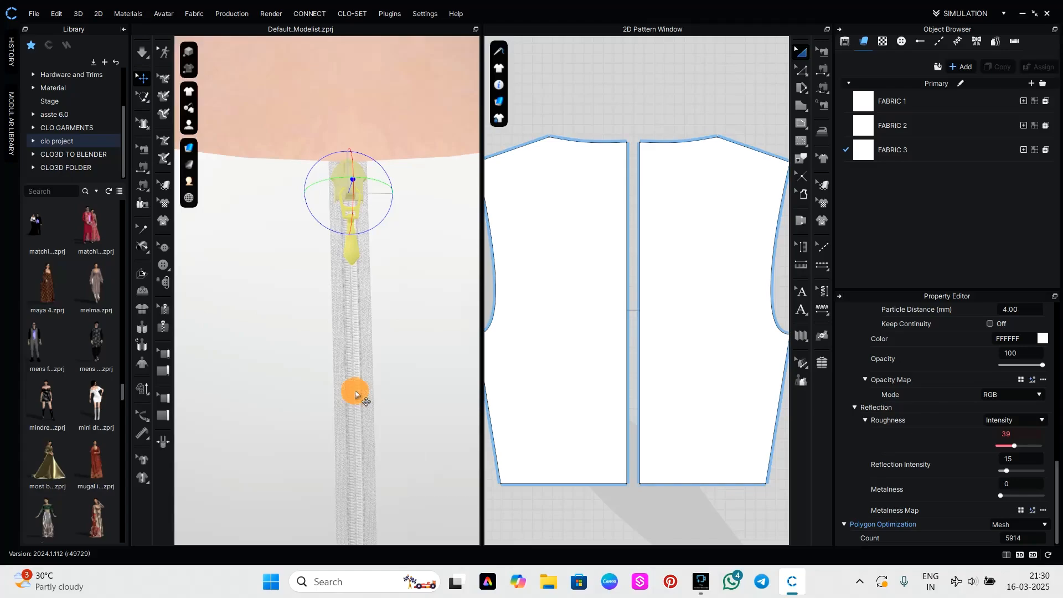
pyautogui.click(166, 311)
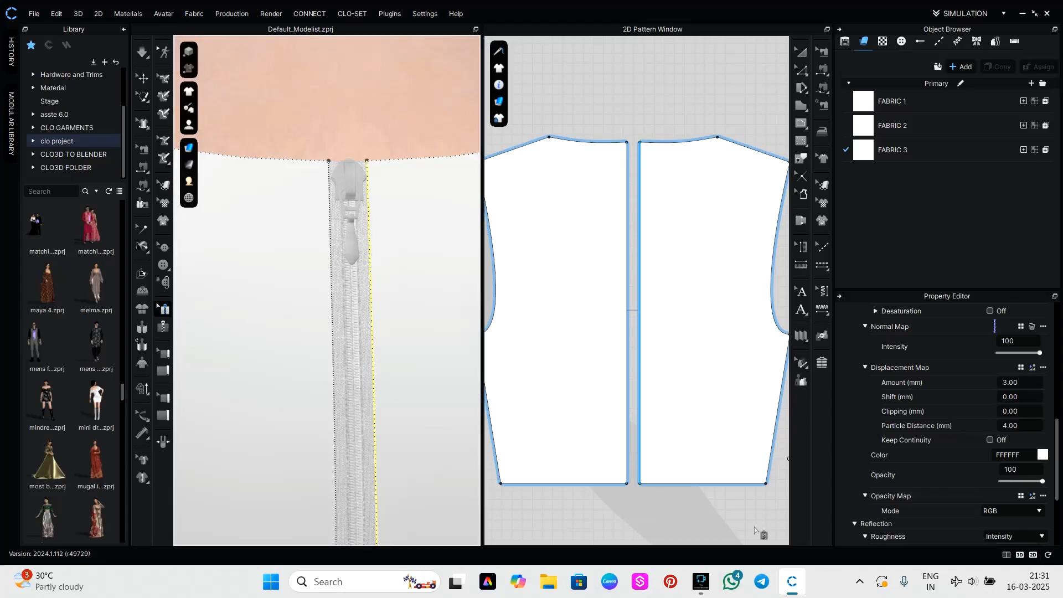
pyautogui.scroll(5, 877, 480)
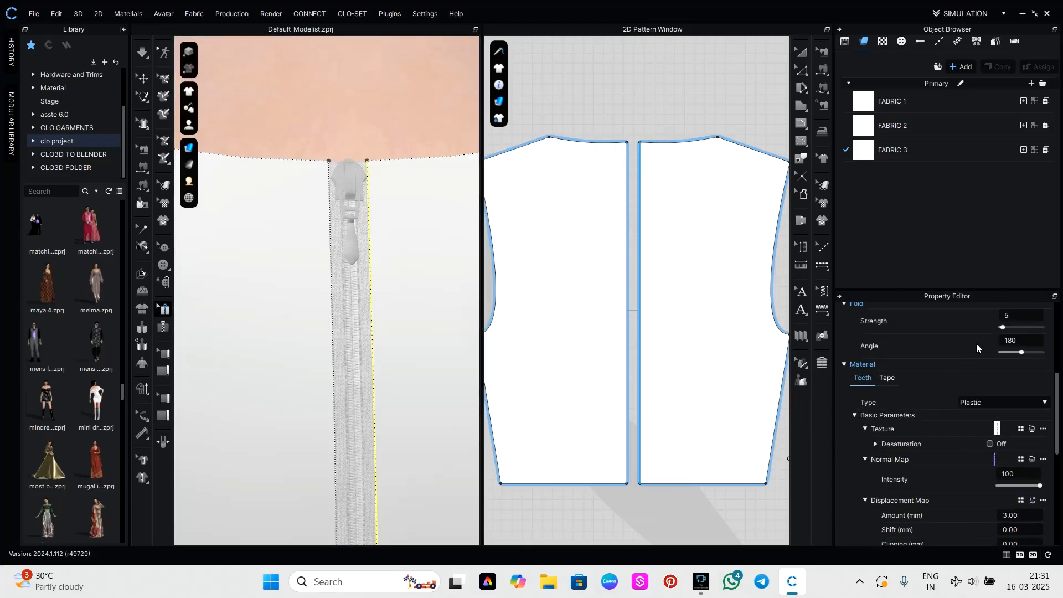
pyautogui.click(351, 375)
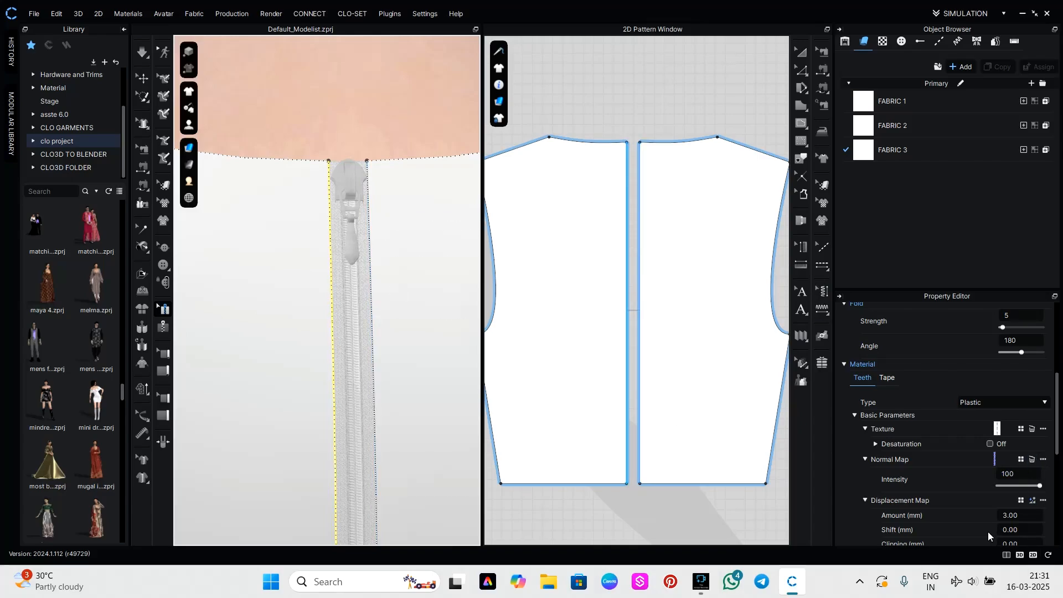
pyautogui.click(1042, 407)
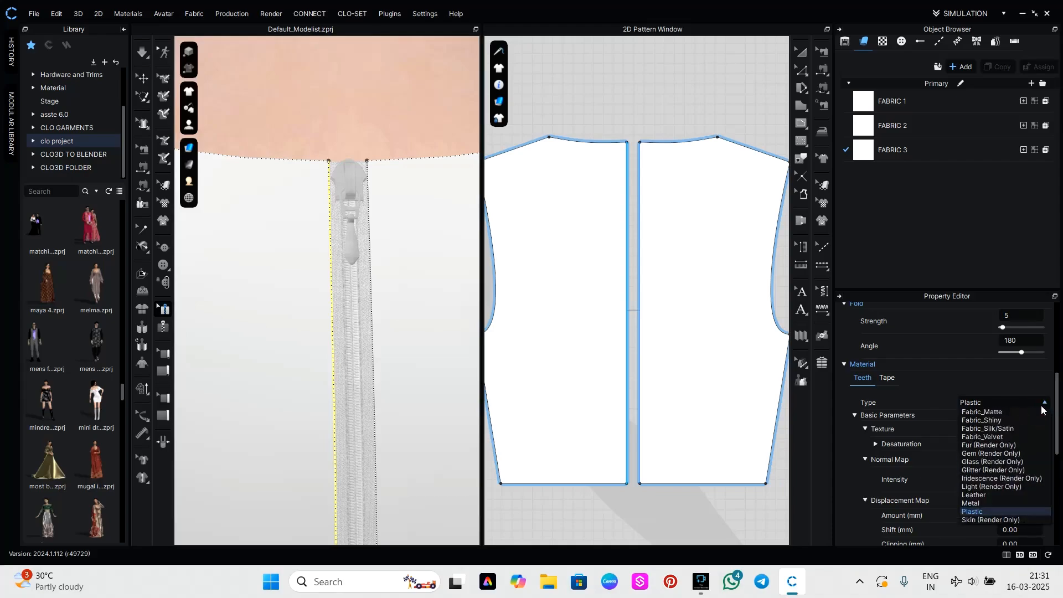
pyautogui.click(996, 504)
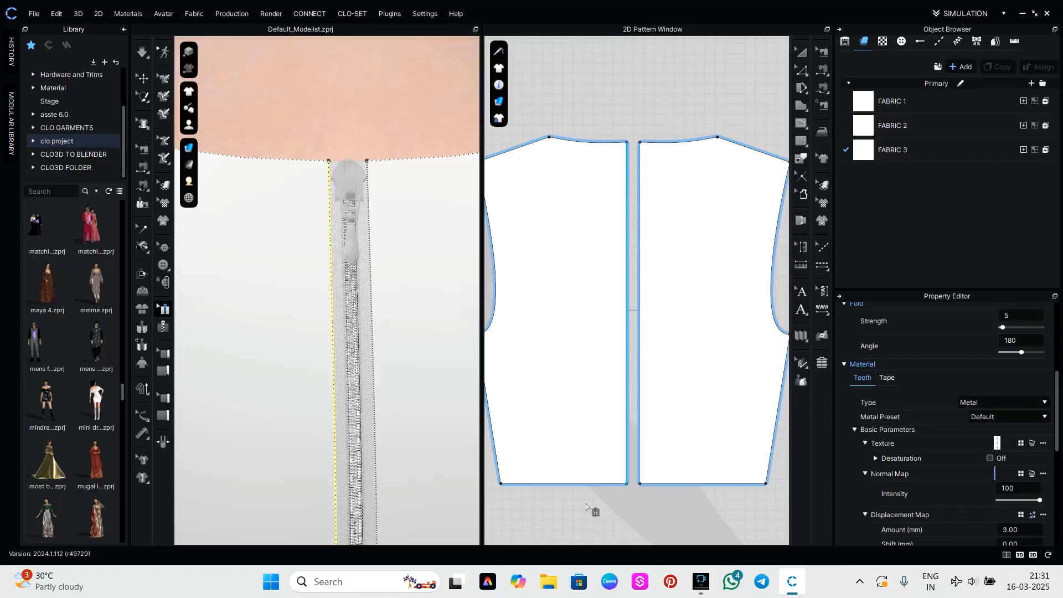
pyautogui.scroll(5, 337, 420)
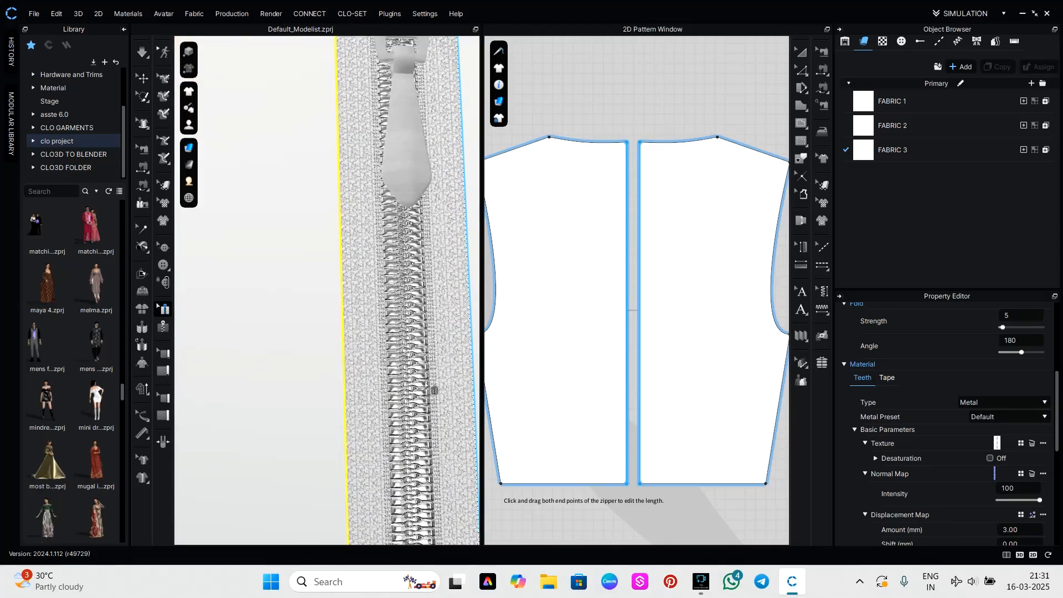
pyautogui.moveTo(435, 391); pyautogui.dragTo(405, 439, button='middle')
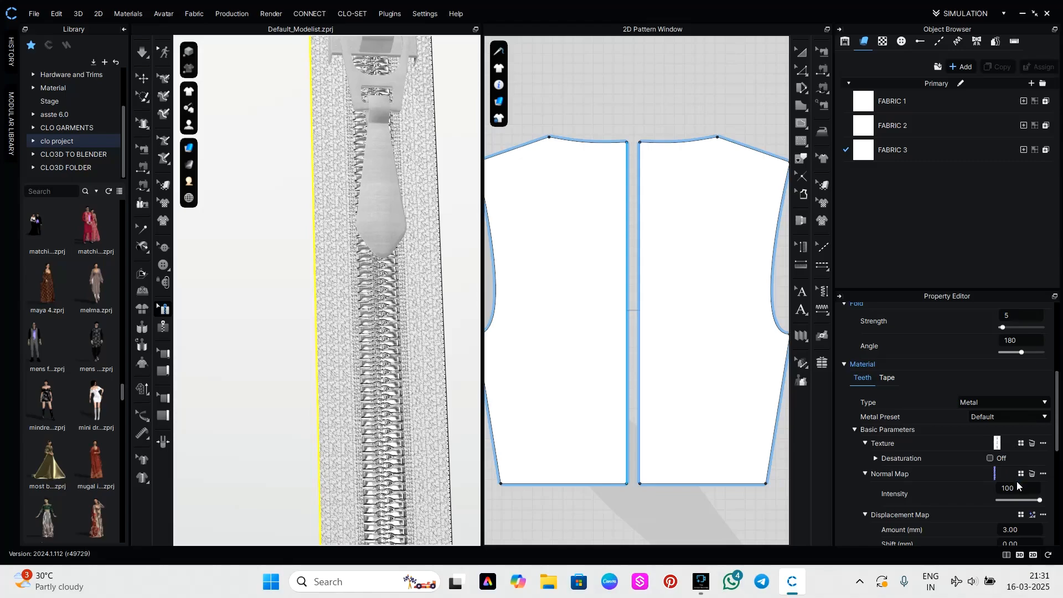
# Set the zipper tape's material type to Fabric_Silk/Satin.
pyautogui.scroll(-4, 1017, 481)
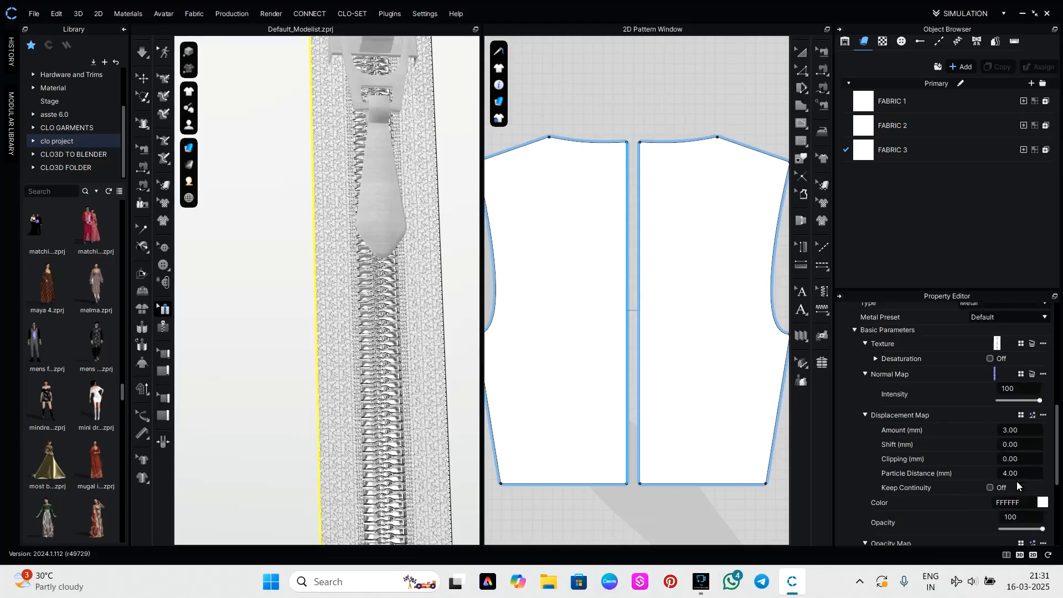
pyautogui.scroll(4, 1017, 481)
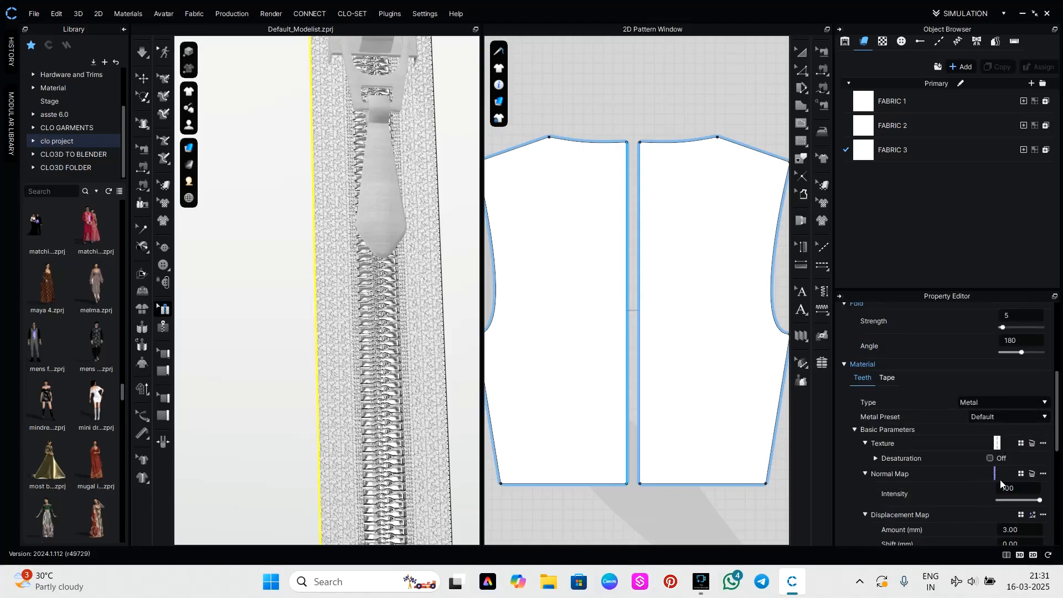
pyautogui.click(886, 379)
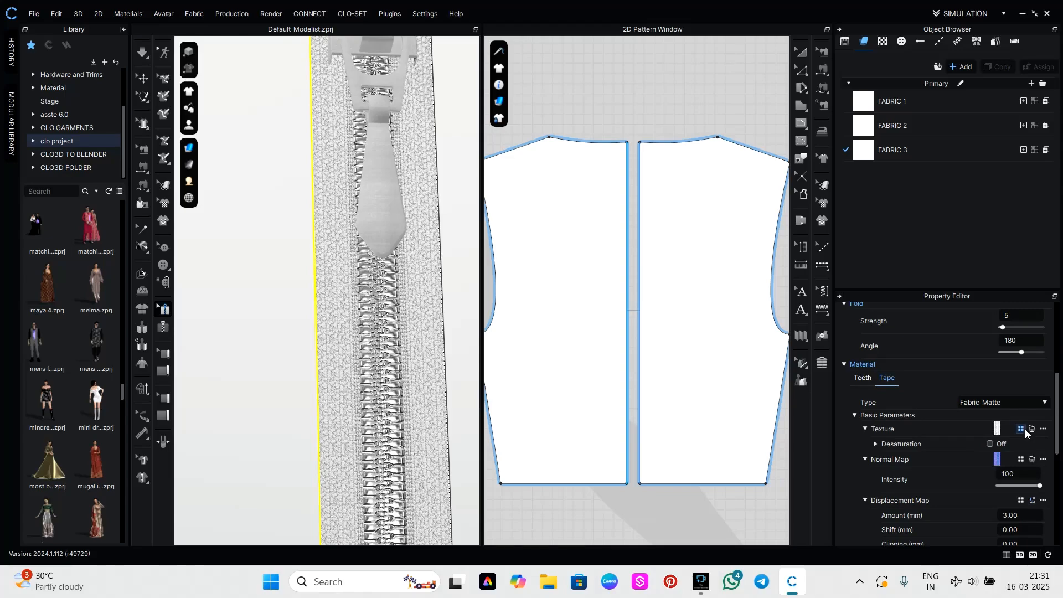
pyautogui.click(1022, 404)
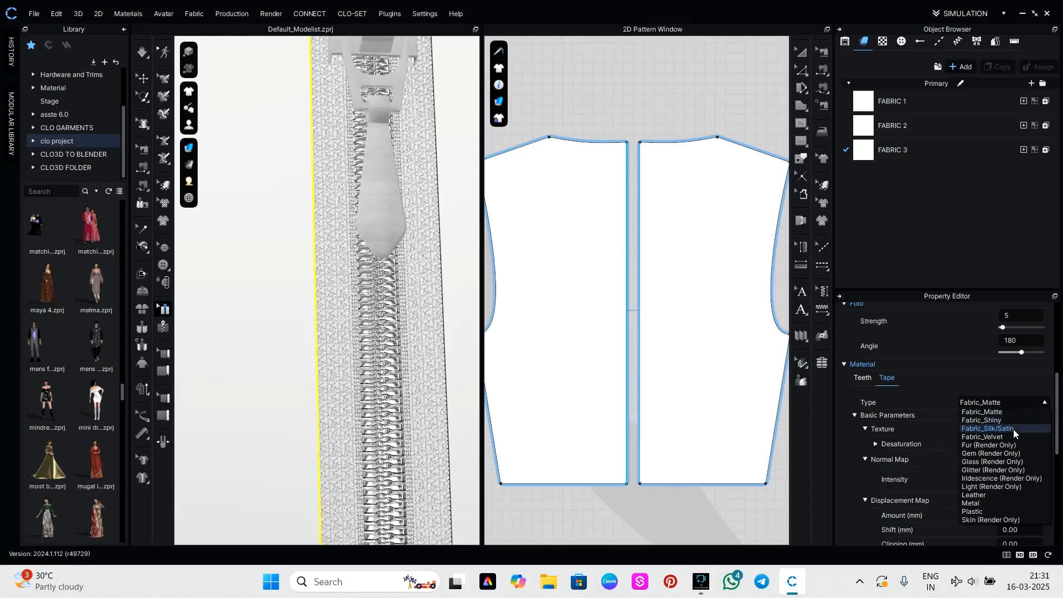
pyautogui.click(1013, 430)
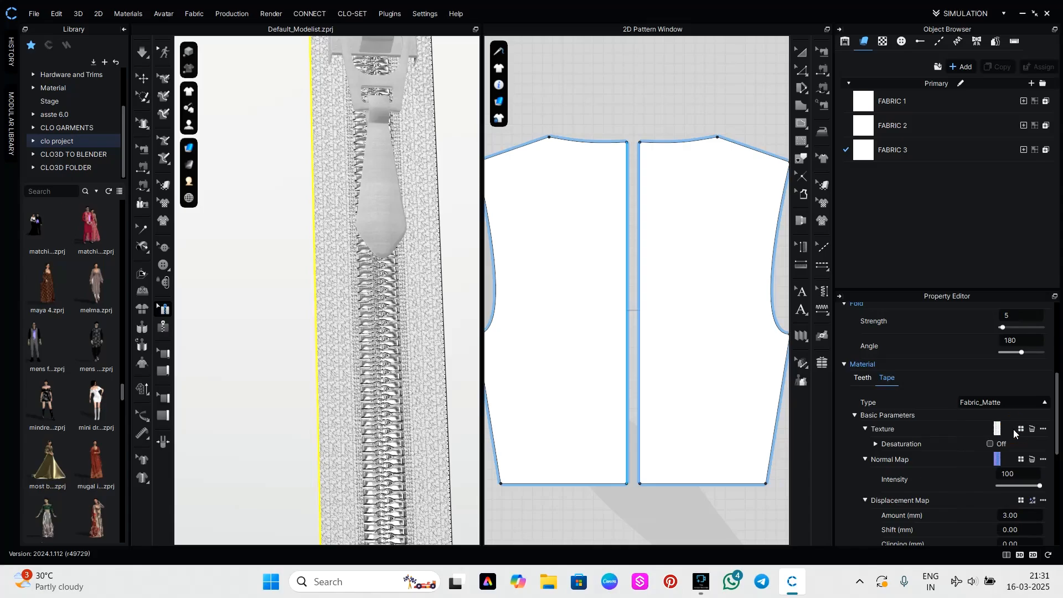
# Change the zipper tape's material colour from white to a dark green, 142B20, and apply it.
pyautogui.scroll(-6, 405, 447)
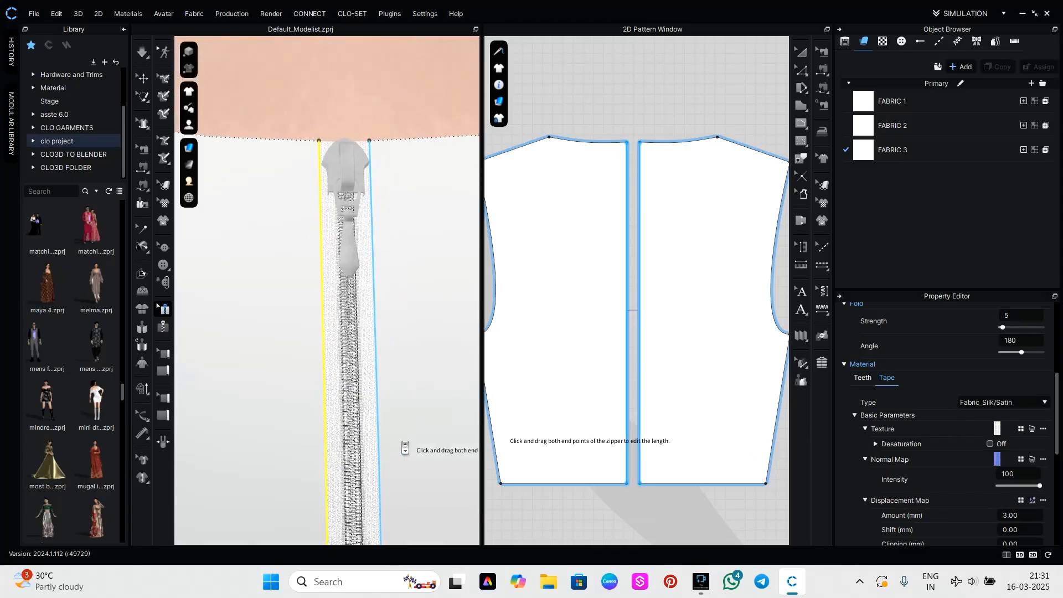
pyautogui.scroll(-5, 996, 471)
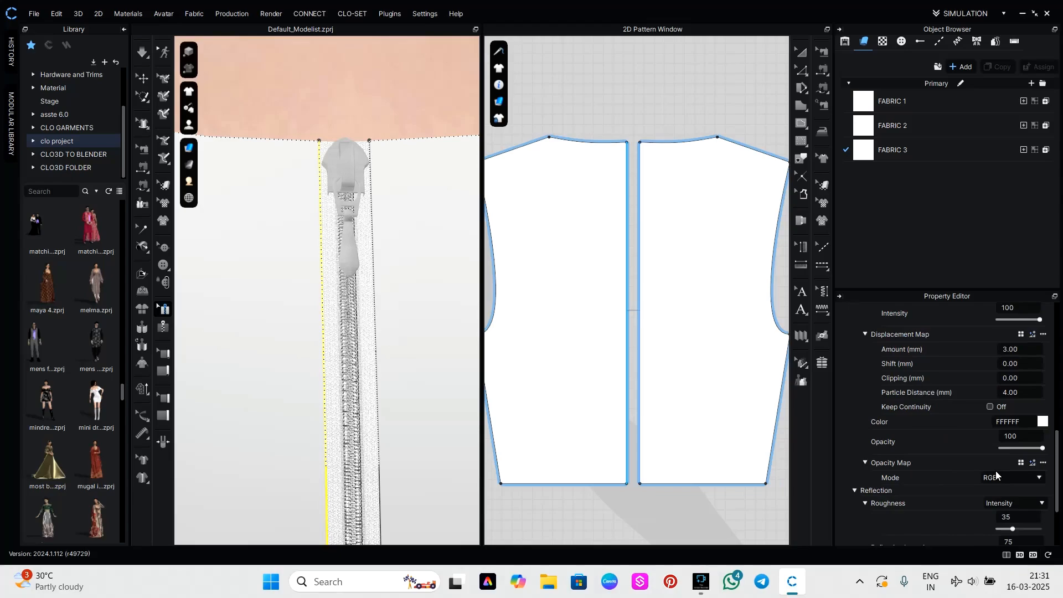
pyautogui.scroll(6, 996, 471)
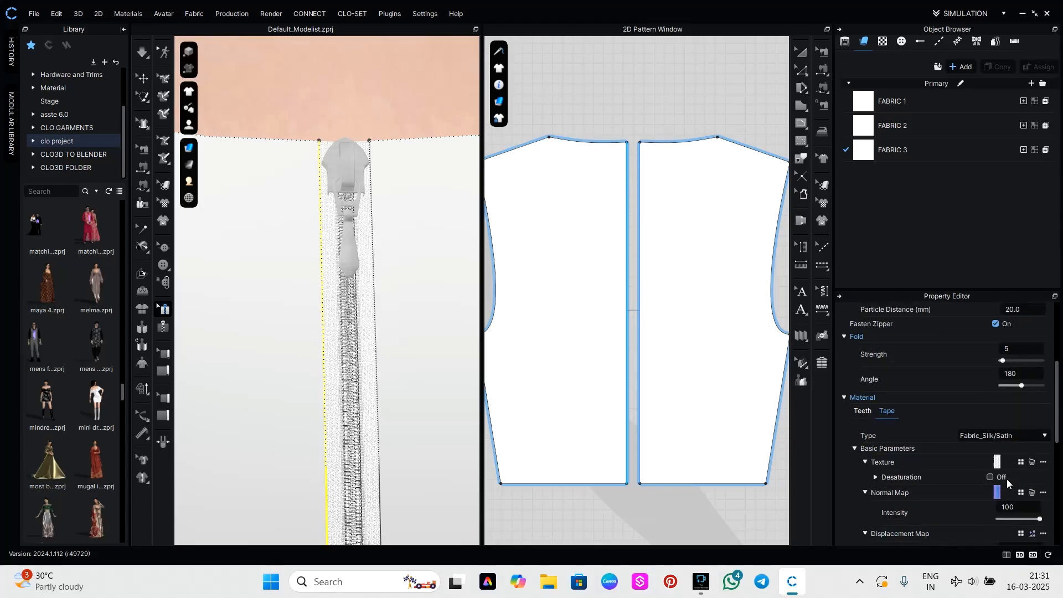
pyautogui.scroll(-2, 1007, 480)
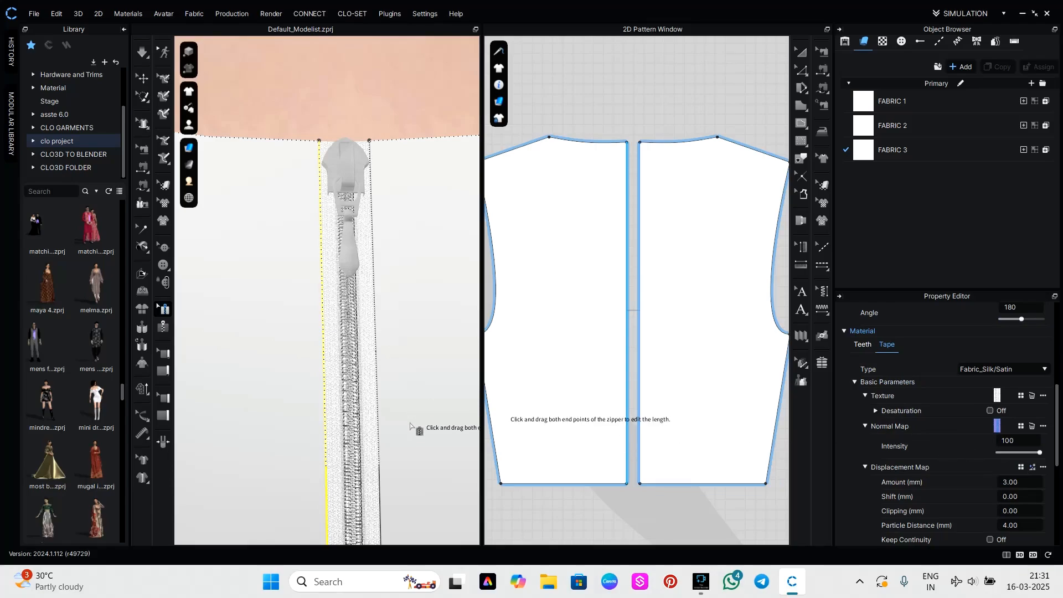
pyautogui.scroll(-4, 967, 494)
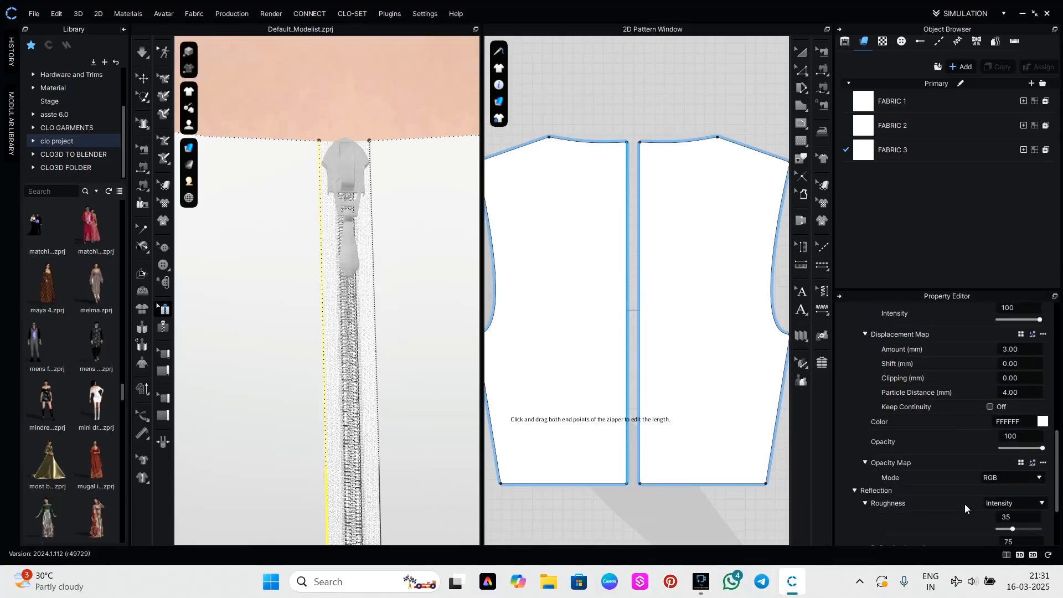
pyautogui.click(1042, 423)
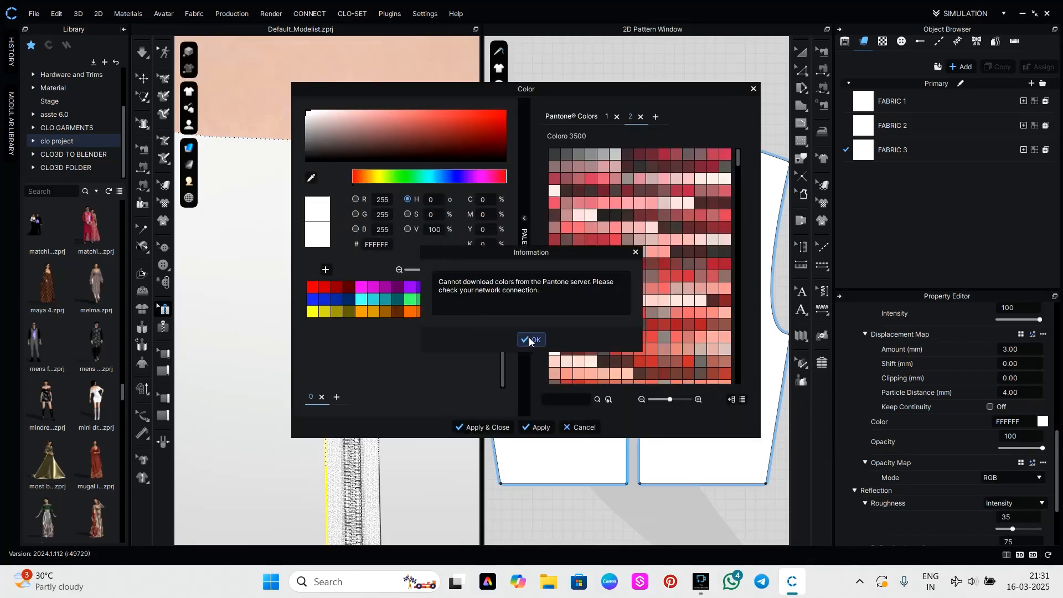
pyautogui.click(529, 339)
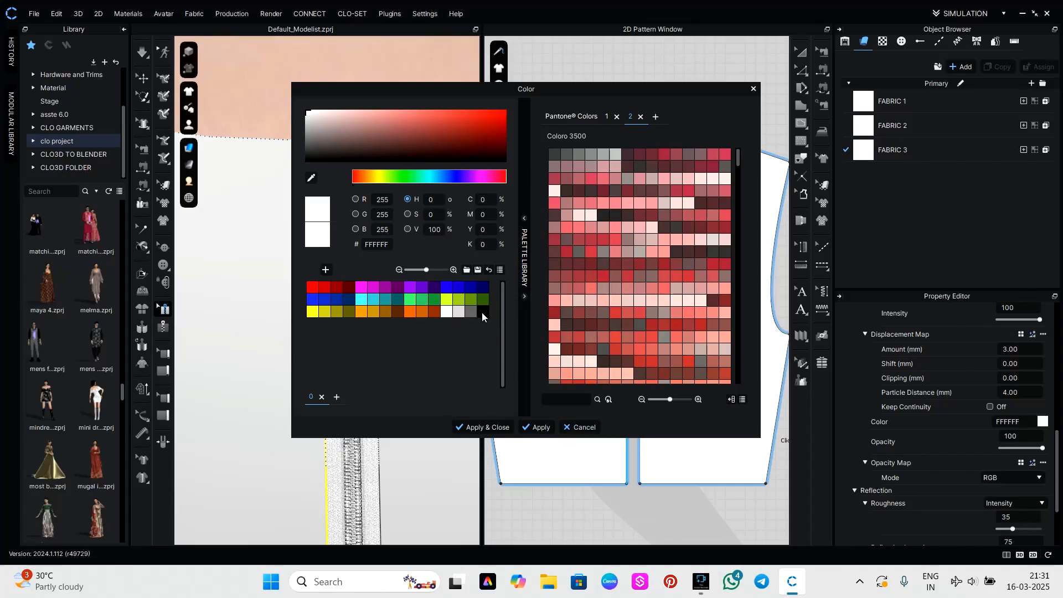
pyautogui.click(419, 176)
pyautogui.click(420, 148)
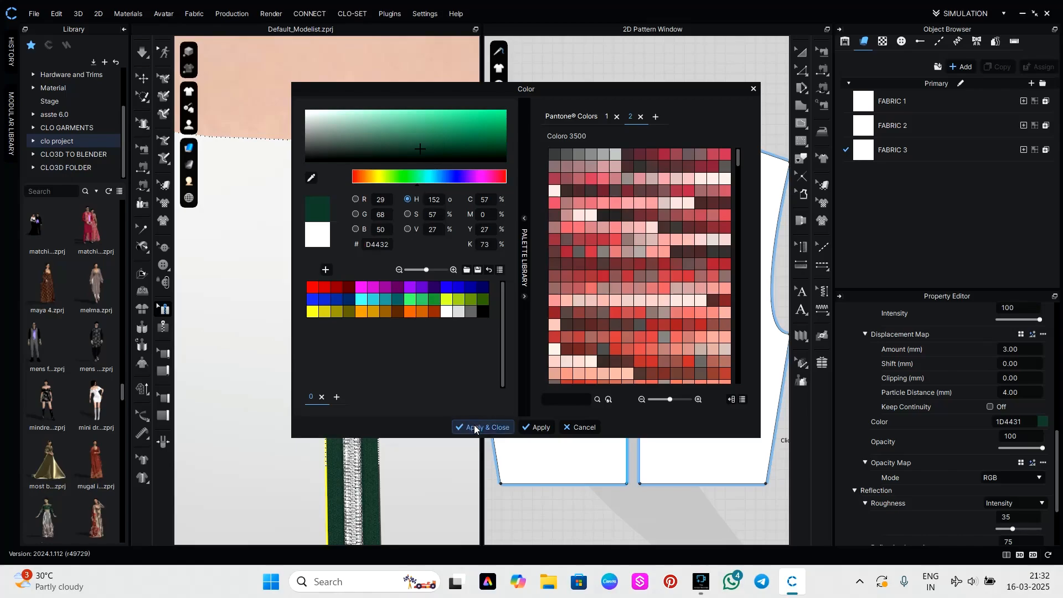
pyautogui.moveTo(417, 151); pyautogui.dragTo(411, 154)
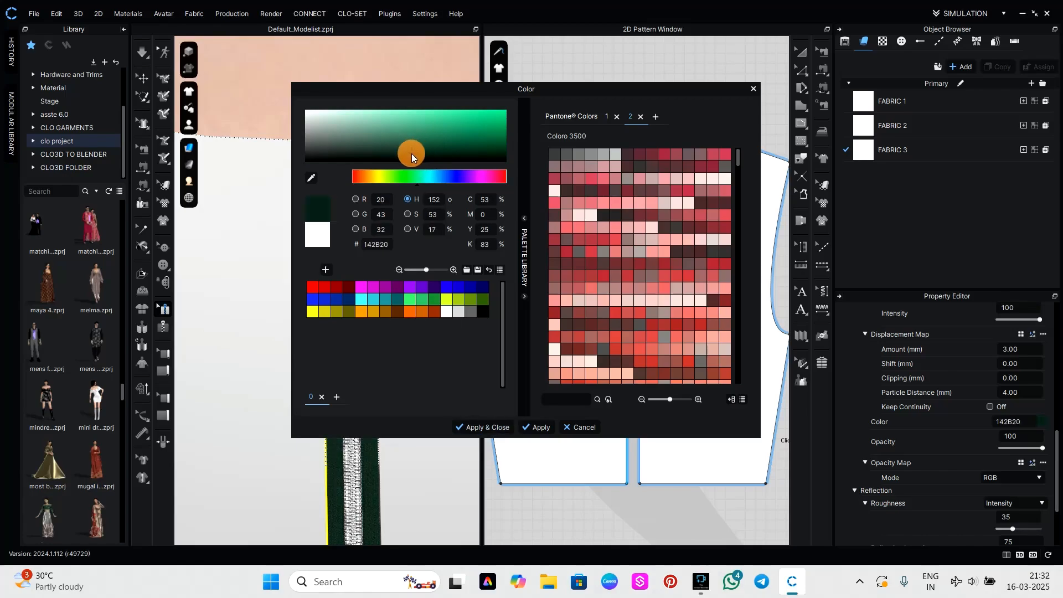
pyautogui.click(475, 430)
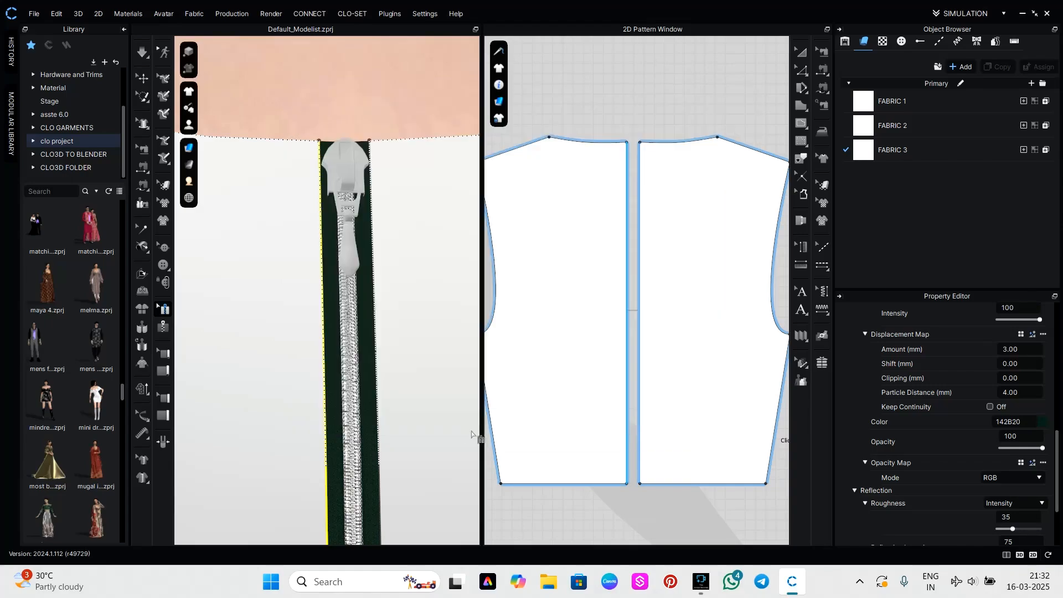
# Select the zipper slider at the back neckline and match its colour to the green tape by sampling it, 1F3128.
pyautogui.scroll(-2, 415, 410)
pyautogui.moveTo(353, 432); pyautogui.dragTo(389, 278, button='middle')
pyautogui.scroll(7, 919, 410)
pyautogui.scroll(4, 919, 410)
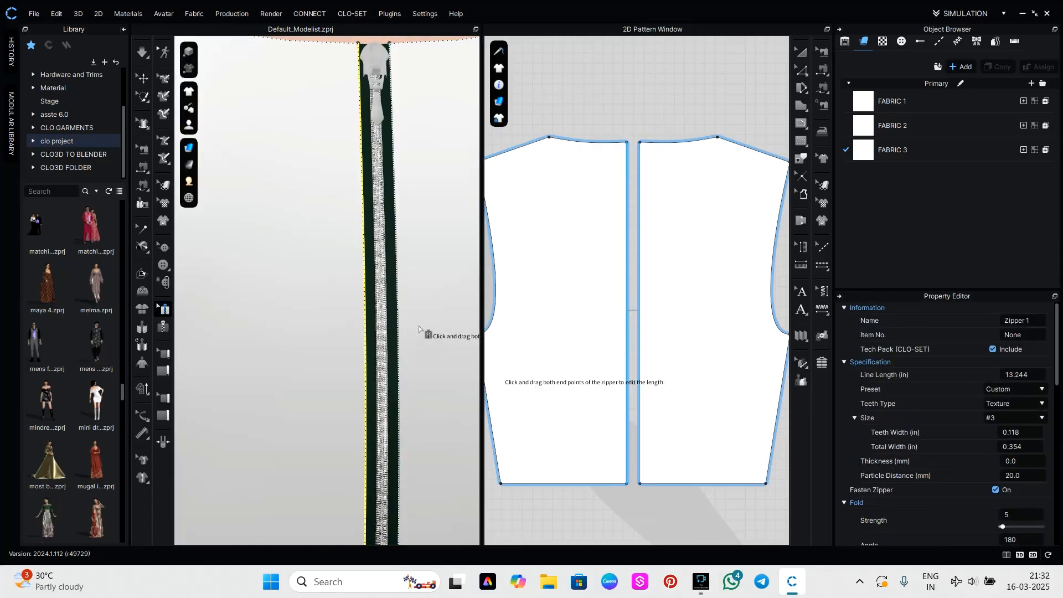
pyautogui.moveTo(427, 332); pyautogui.dragTo(359, 562, button='middle')
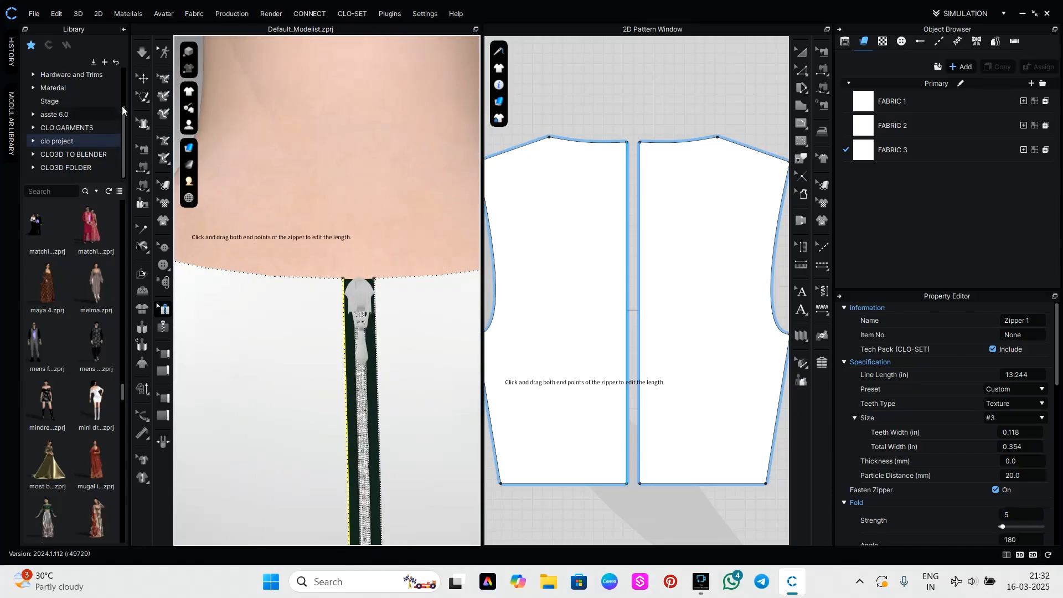
pyautogui.click(143, 78)
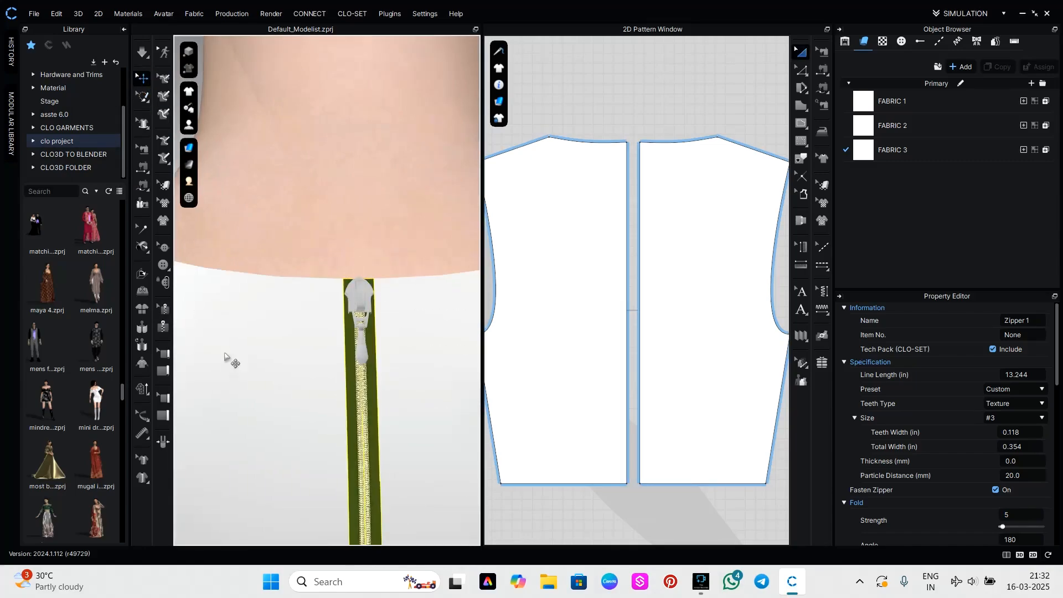
pyautogui.click(365, 307)
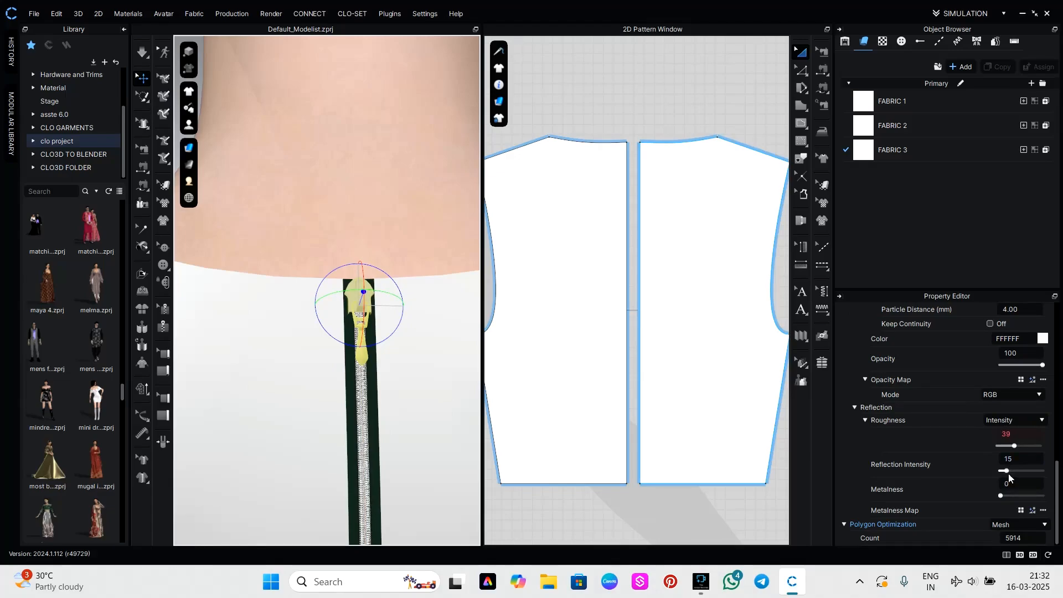
pyautogui.scroll(5, 1009, 473)
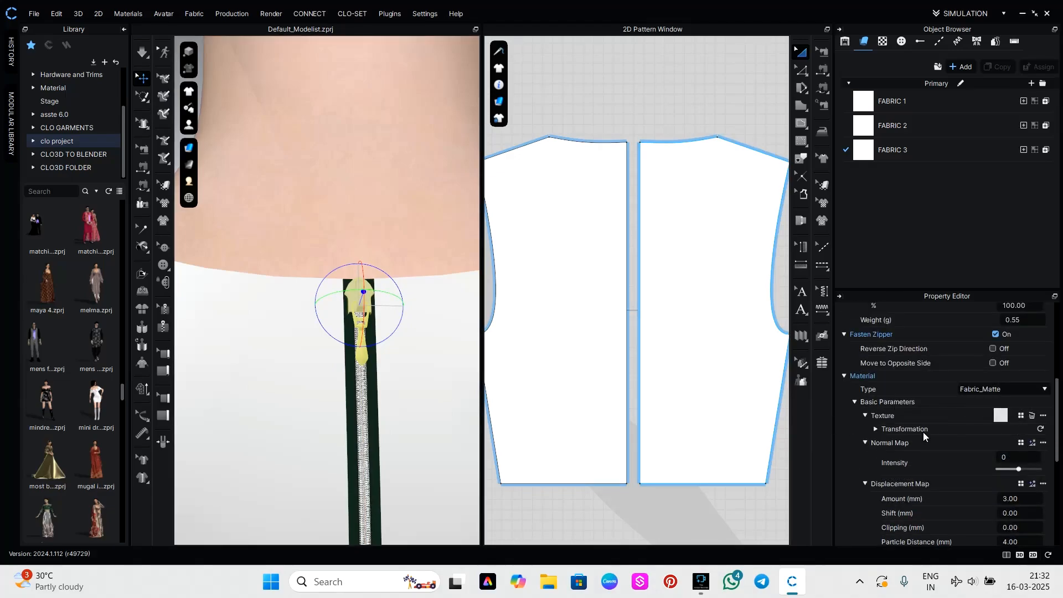
pyautogui.scroll(-3, 1025, 470)
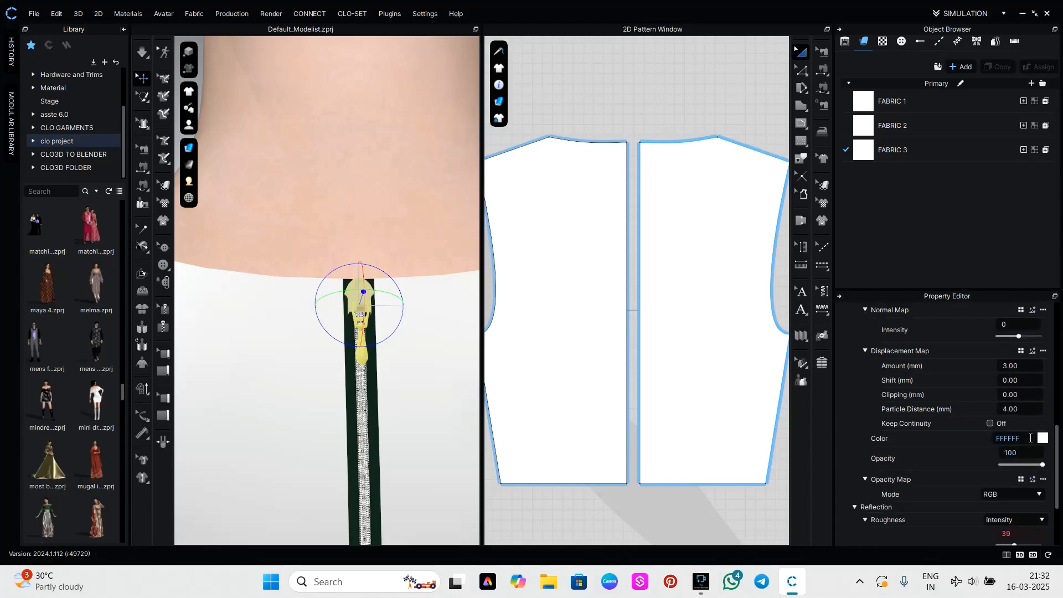
pyautogui.click(1043, 437)
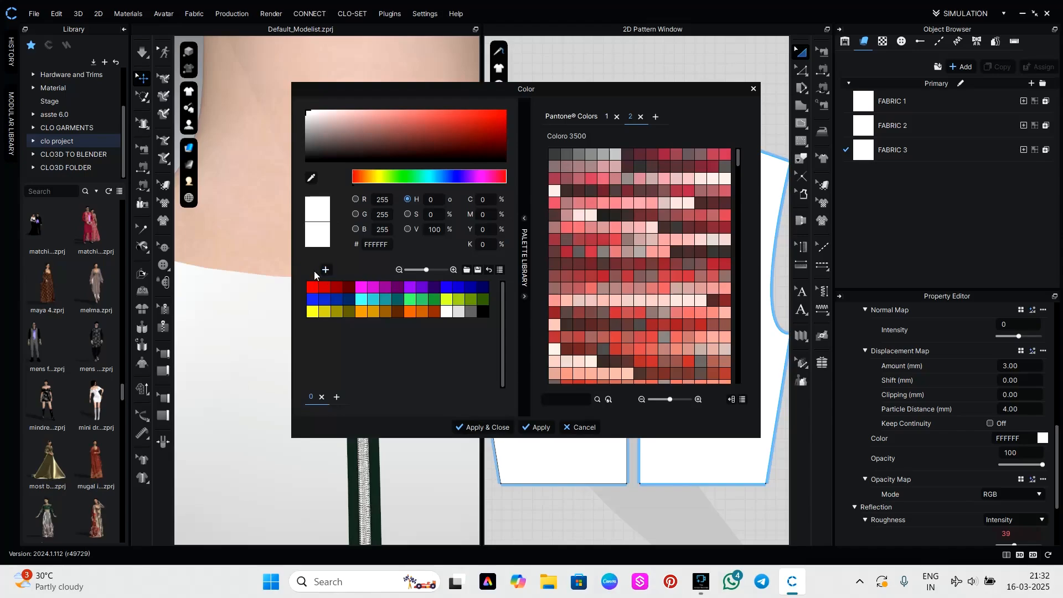
pyautogui.moveTo(414, 91); pyautogui.dragTo(591, 68)
pyautogui.click(489, 155)
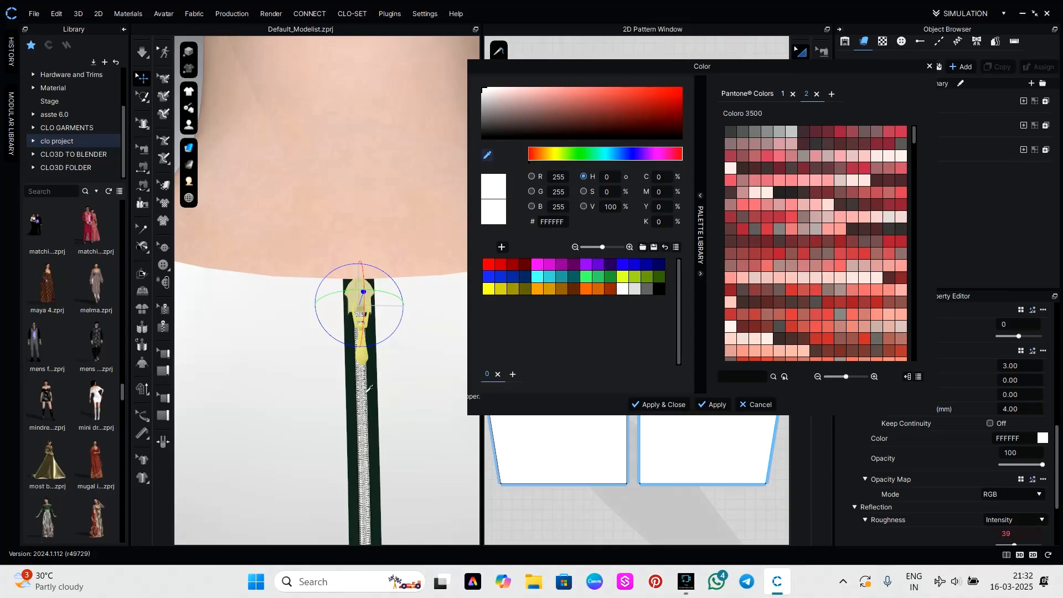
pyautogui.click(351, 410)
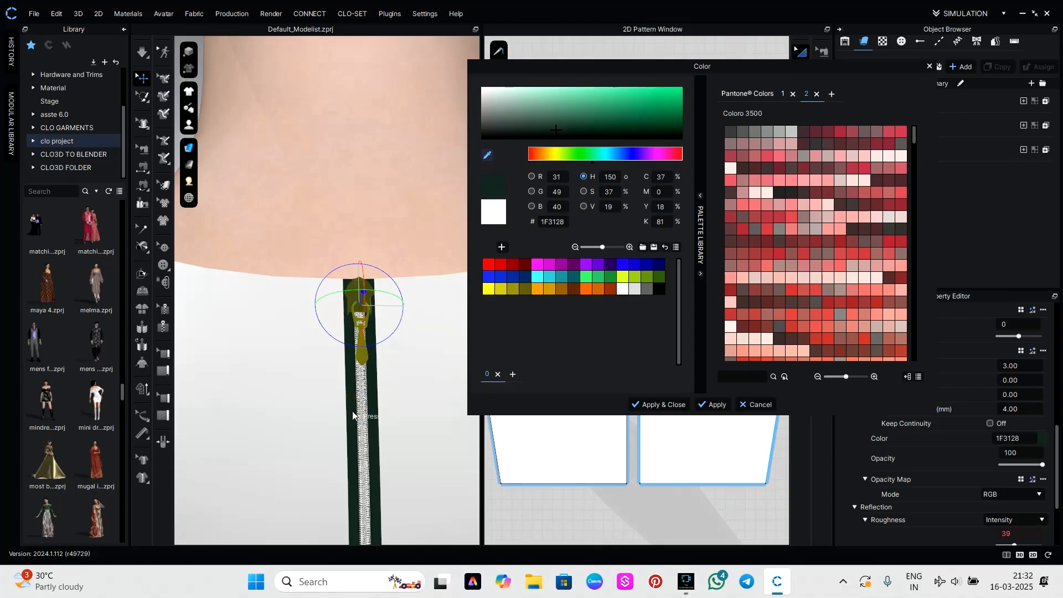
pyautogui.click(660, 405)
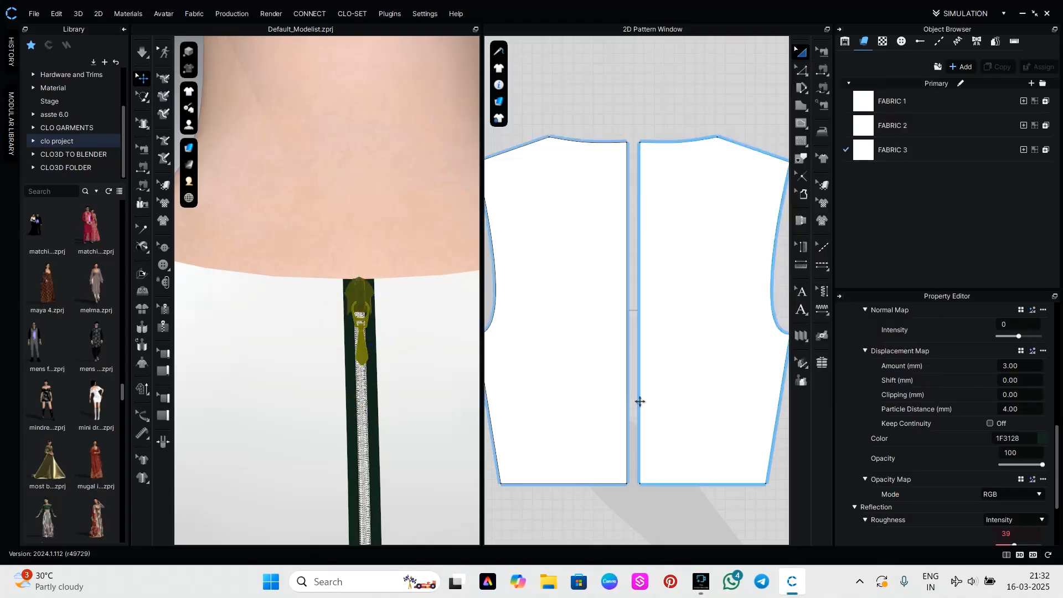
pyautogui.click(400, 240)
# Reselect the zipper slider at the back neckline and set its material type to Metal.
pyautogui.scroll(-3, 398, 294)
pyautogui.scroll(4, 362, 350)
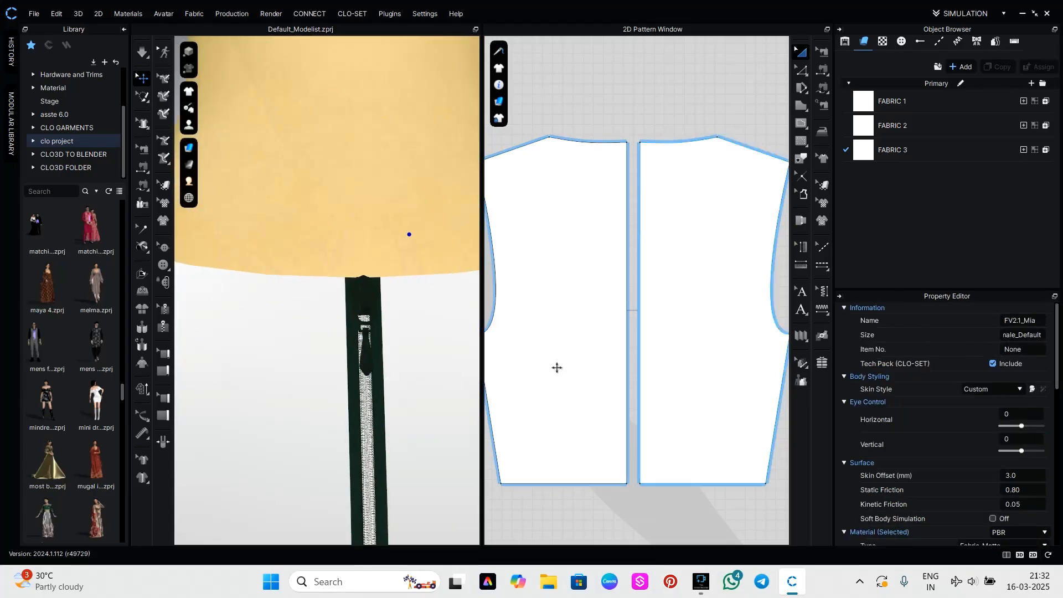
pyautogui.click(361, 301)
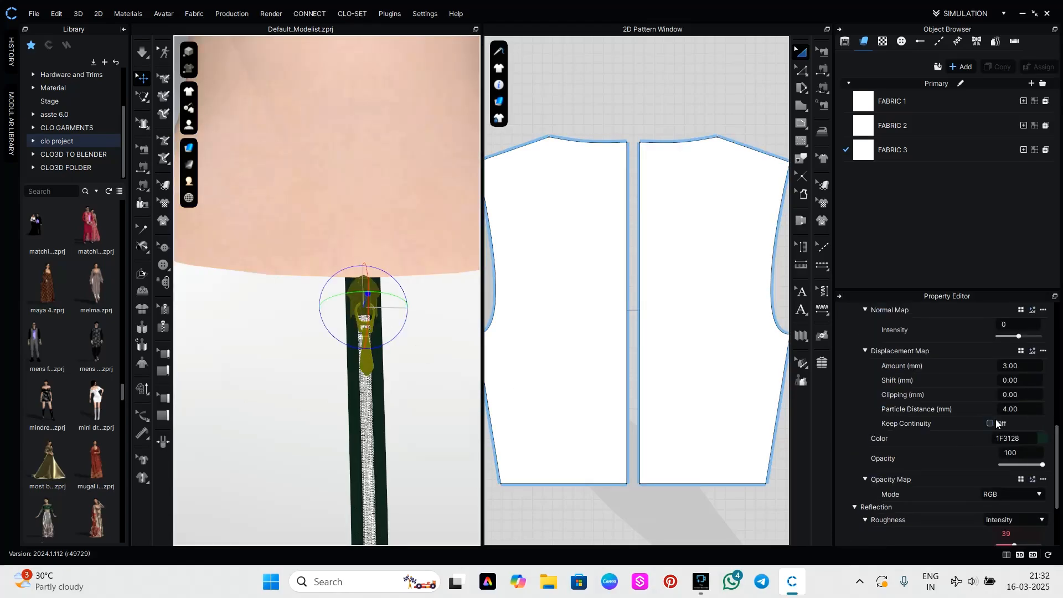
pyautogui.scroll(3, 992, 453)
pyautogui.click(1015, 456)
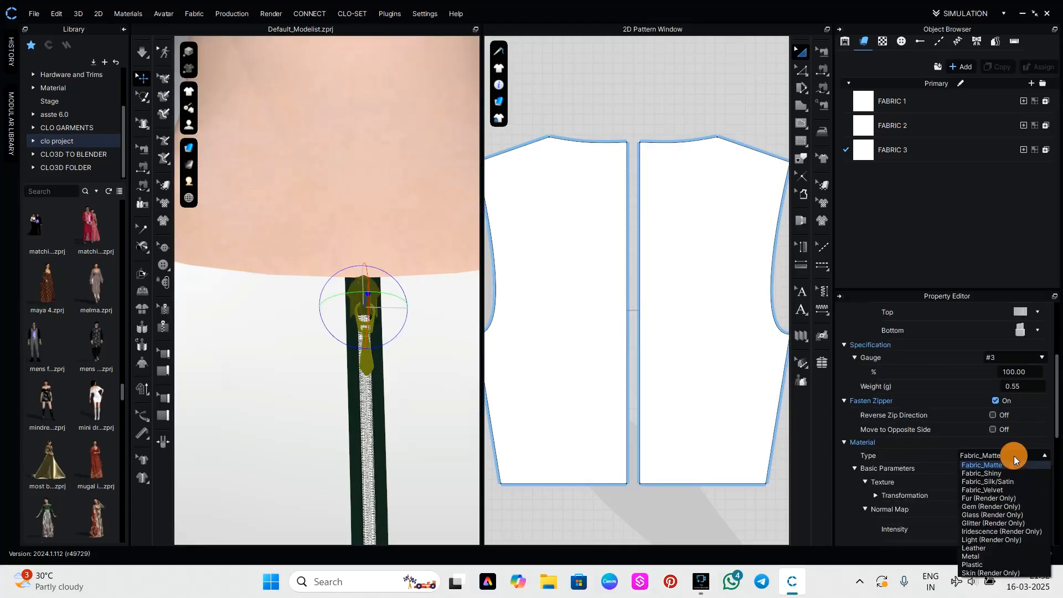
pyautogui.click(981, 557)
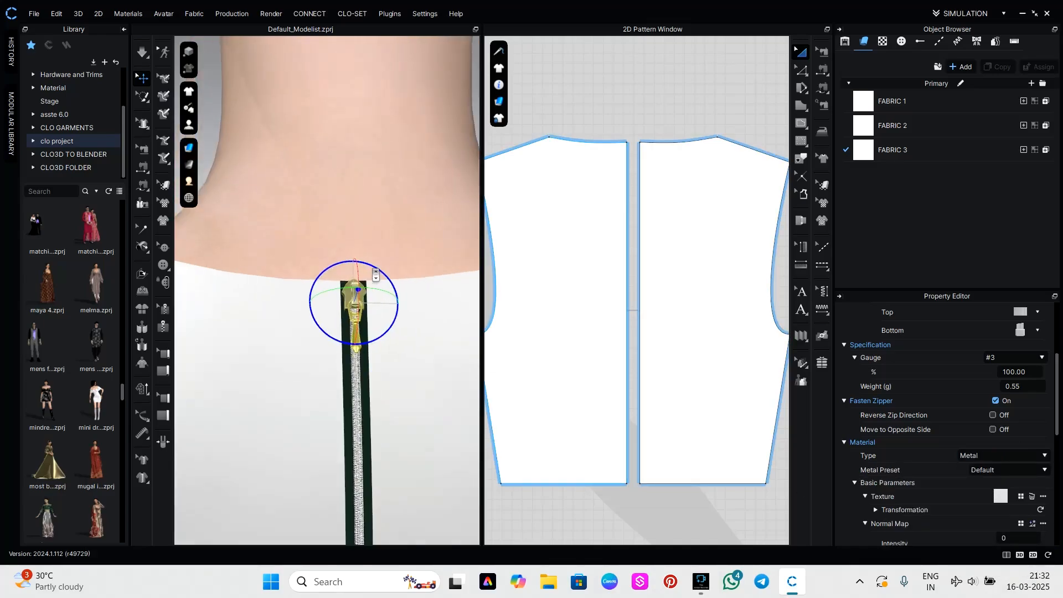
pyautogui.click(408, 257)
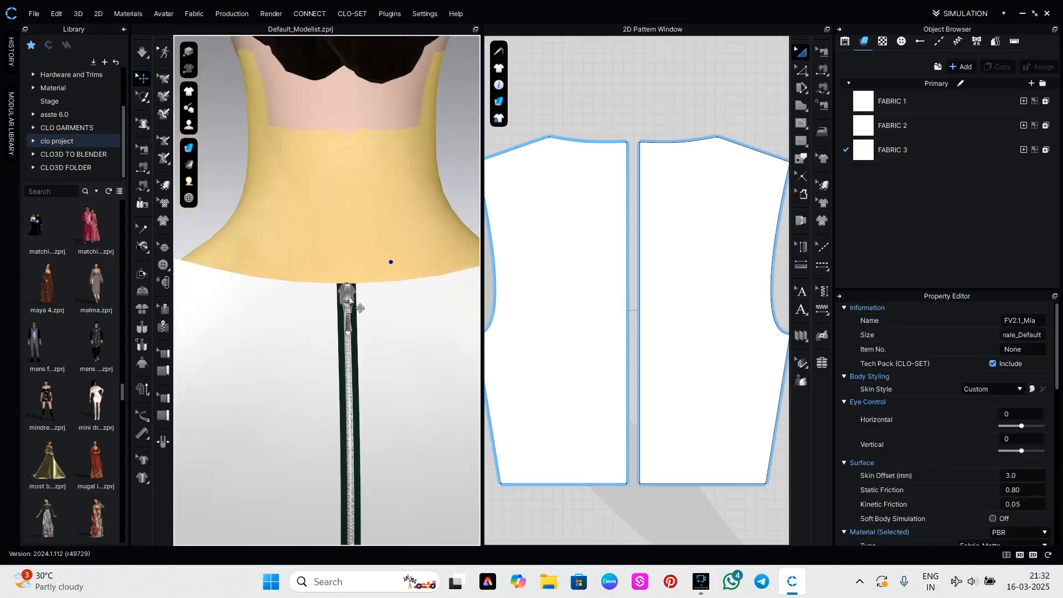
# Colour the metal zipper slider dark green, RGB 35, 54, 45, by sampling the zipper tape, and apply it.
pyautogui.scroll(-5, 977, 406)
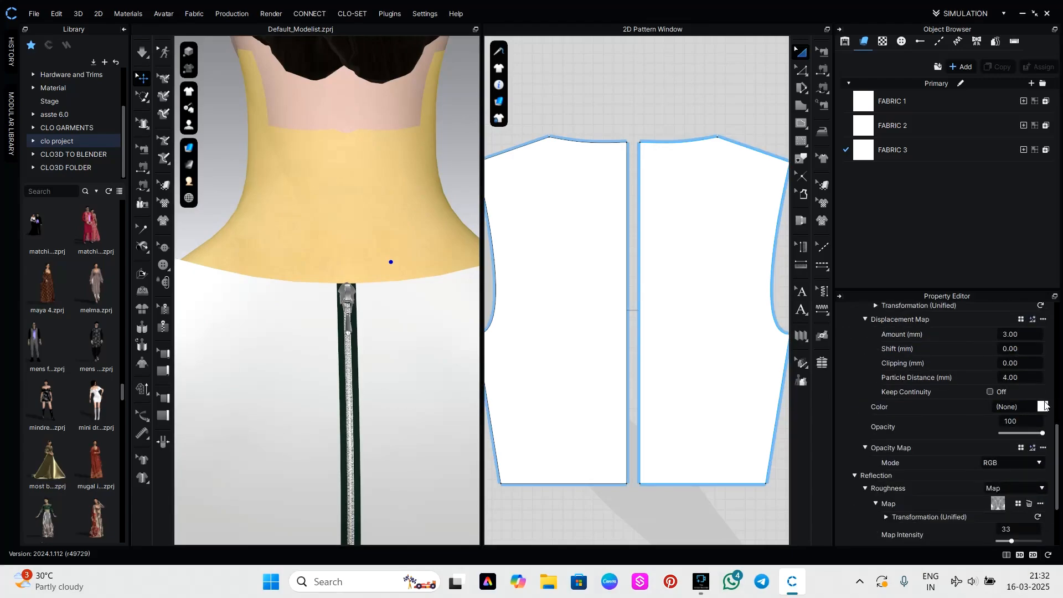
pyautogui.click(1043, 407)
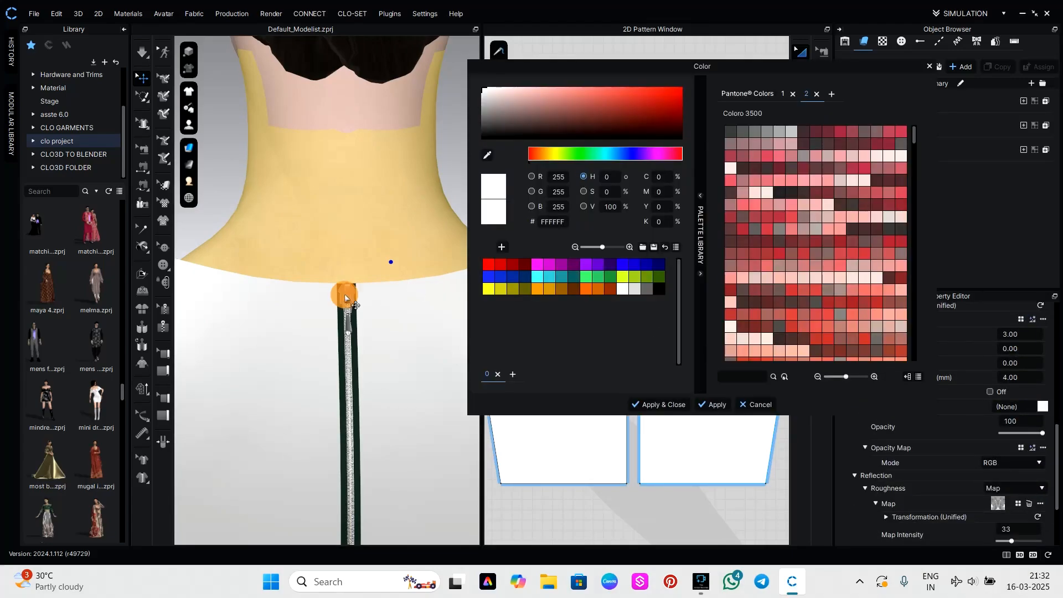
pyautogui.click(349, 296)
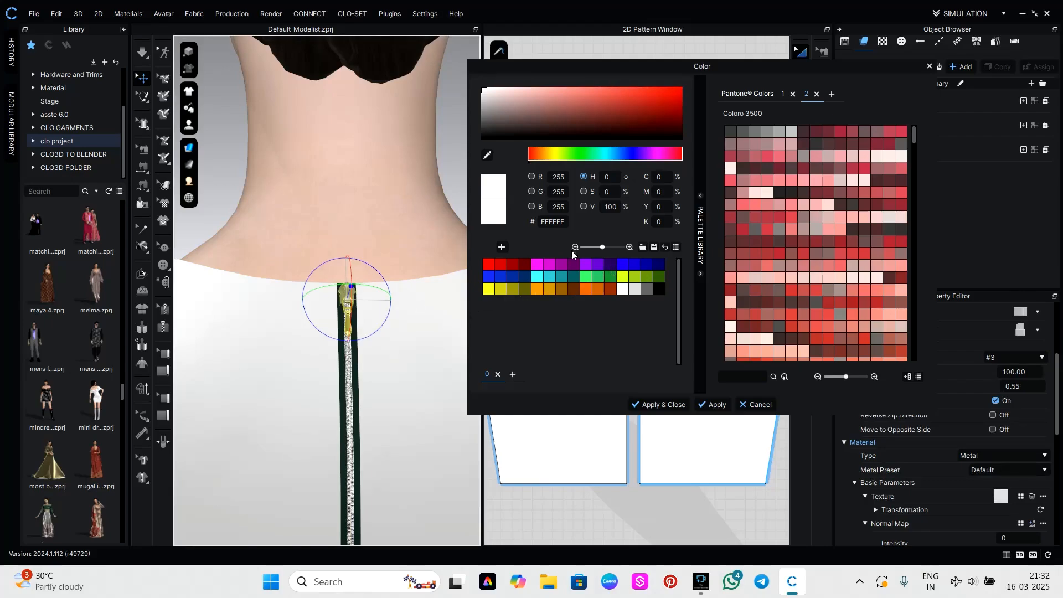
pyautogui.click(487, 155)
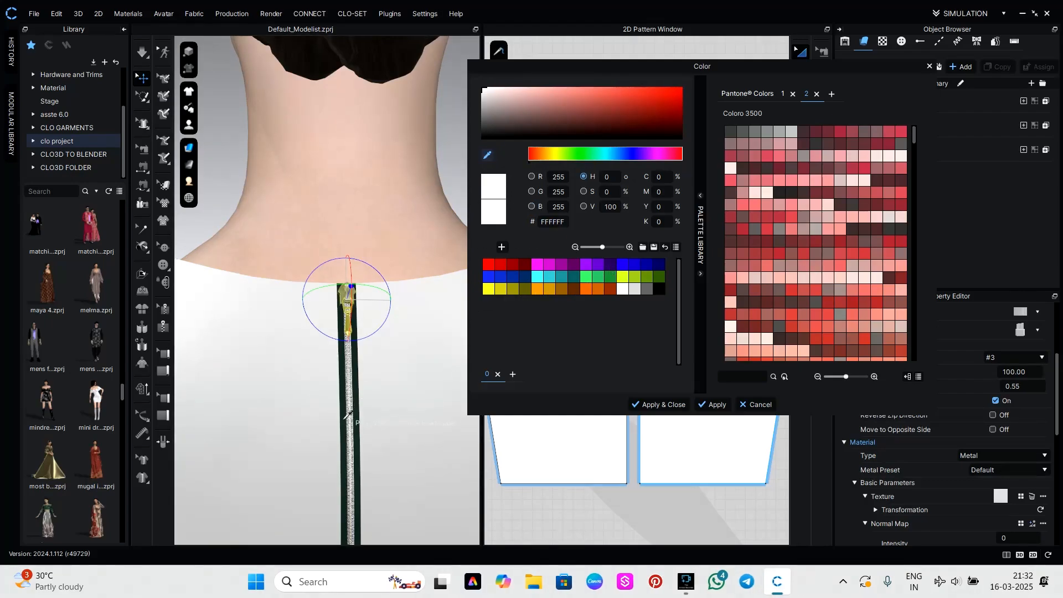
pyautogui.click(344, 419)
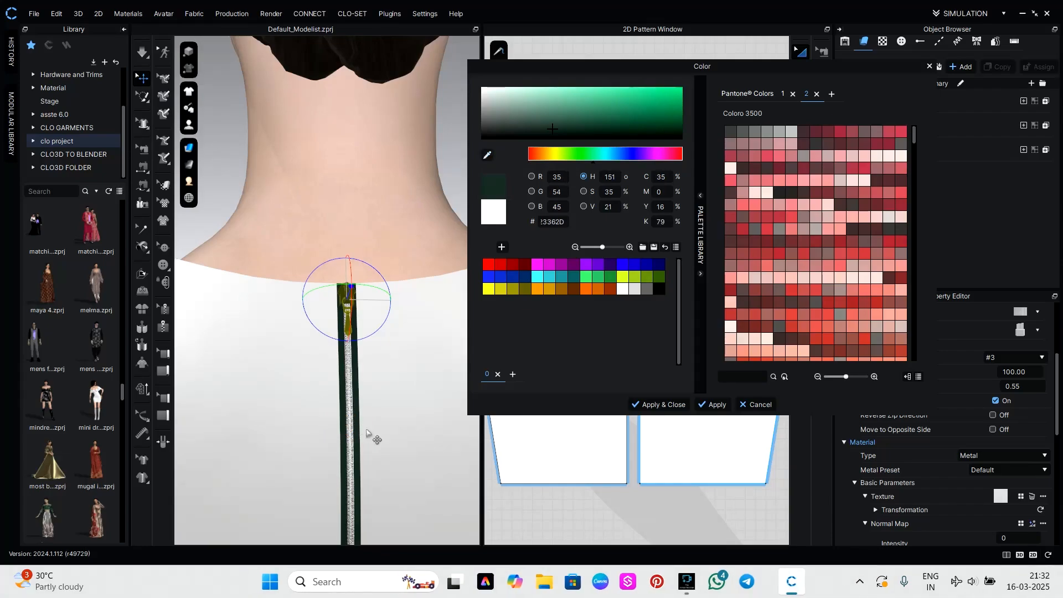
pyautogui.click(660, 405)
# Deselect the slider and examine the recoloured slider, puller and tape up close at the back neckline.
pyautogui.click(438, 244)
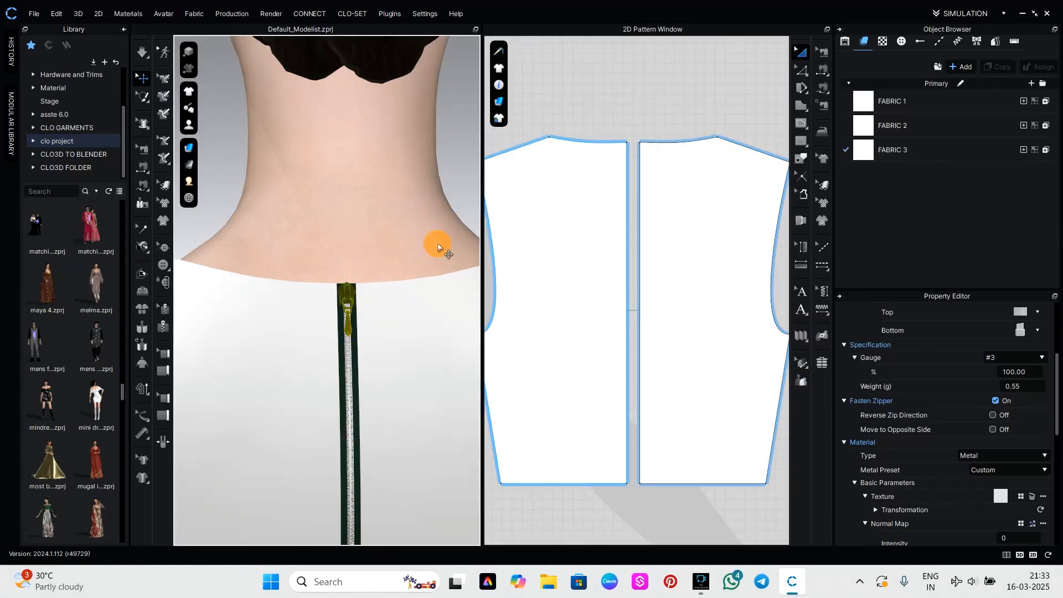
pyautogui.scroll(3, 376, 282)
pyautogui.scroll(3, 399, 315)
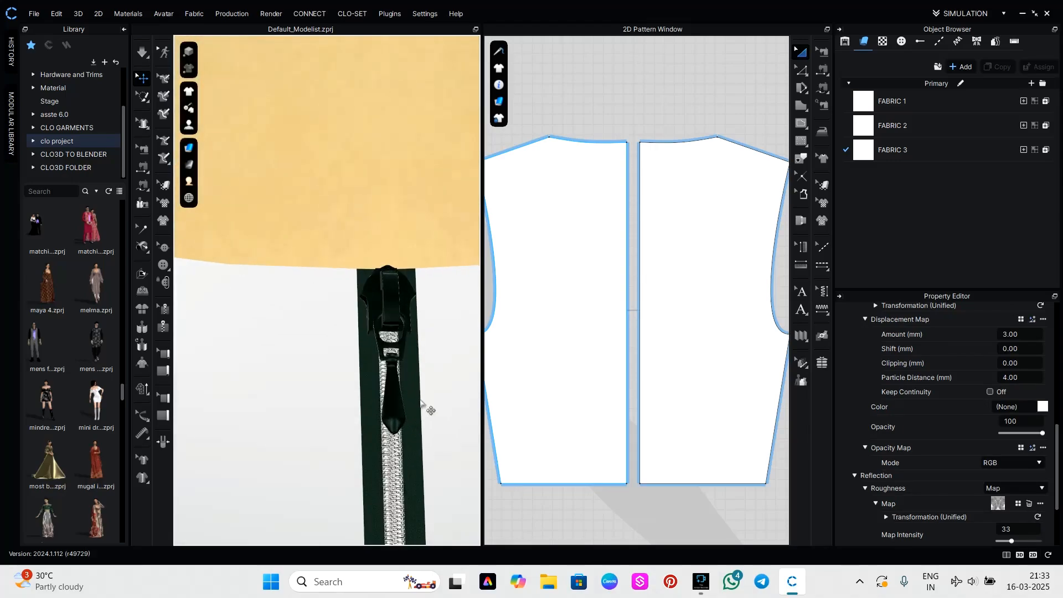
pyautogui.scroll(2, 403, 437)
pyautogui.scroll(3, 343, 357)
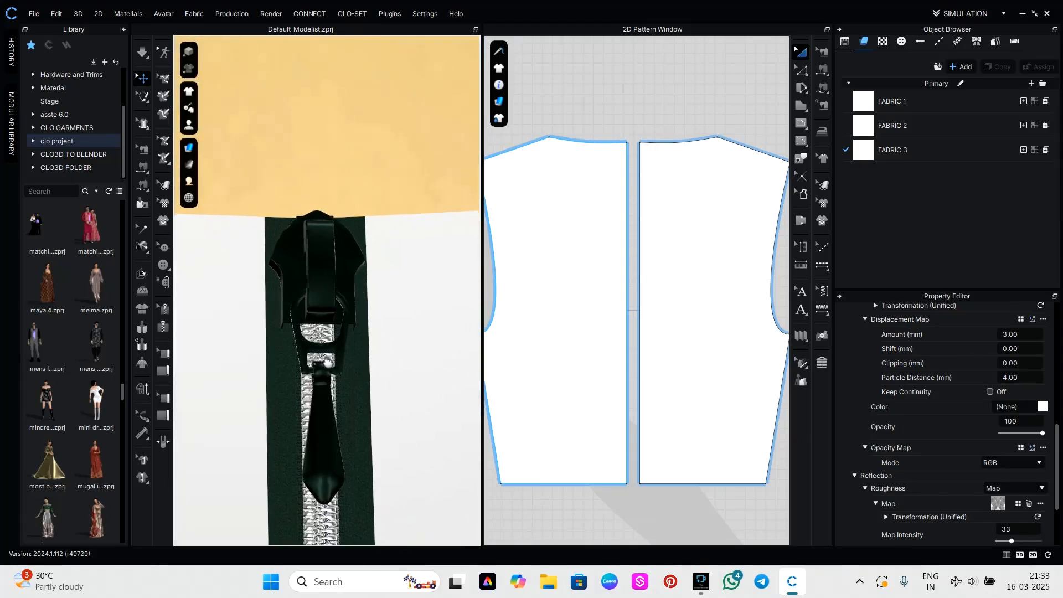
pyautogui.scroll(3, 343, 357)
pyautogui.scroll(-4, 344, 356)
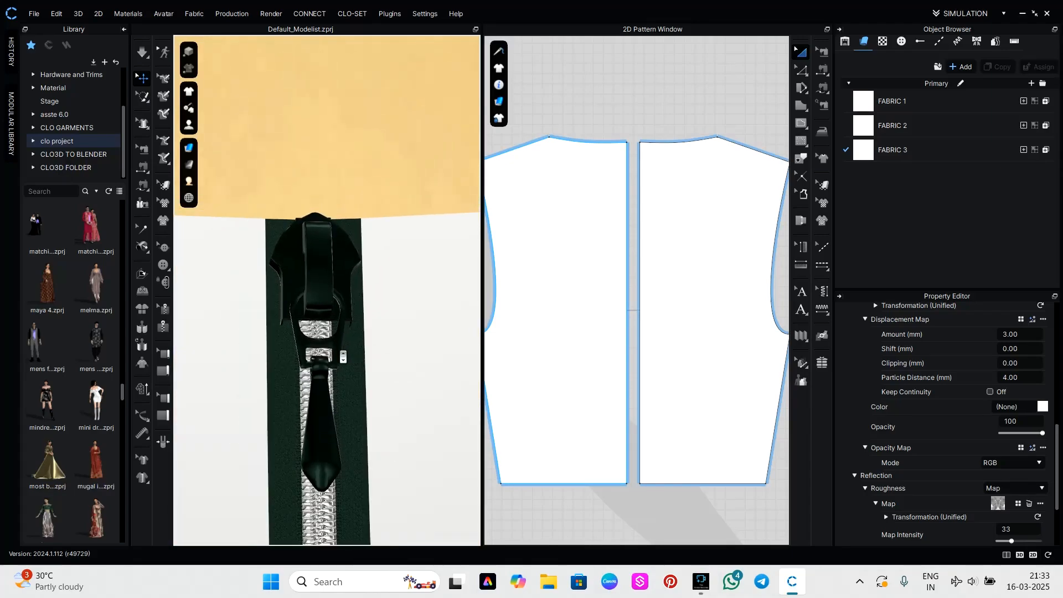
pyautogui.scroll(-5, 344, 360)
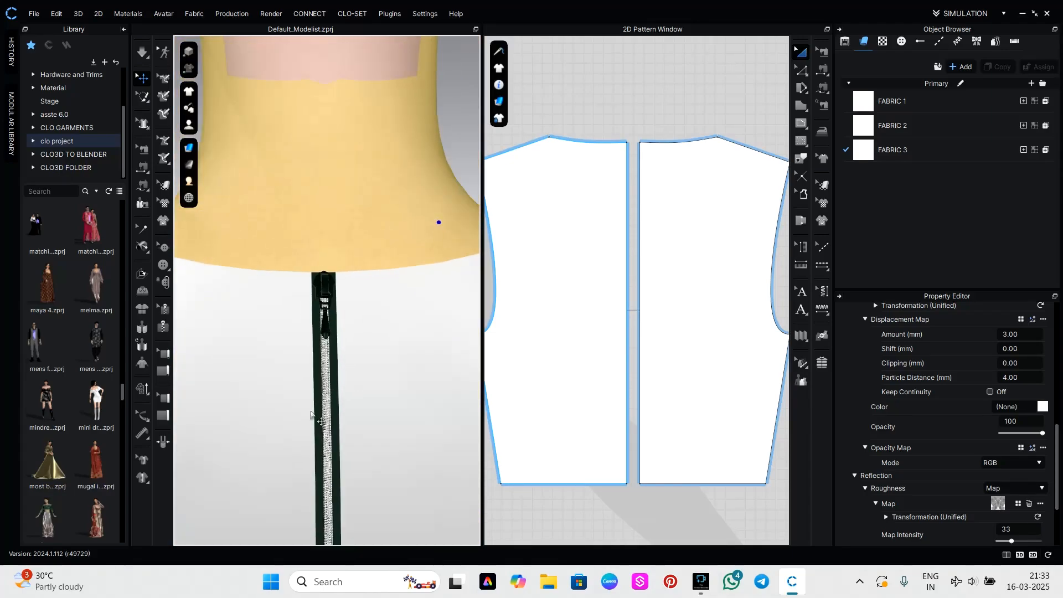
# Colour the centre back zipper's metal teeth dark green, 1B2822, by sampling the zipper near the neckline, and apply it.
pyautogui.click(163, 309)
pyautogui.click(323, 388)
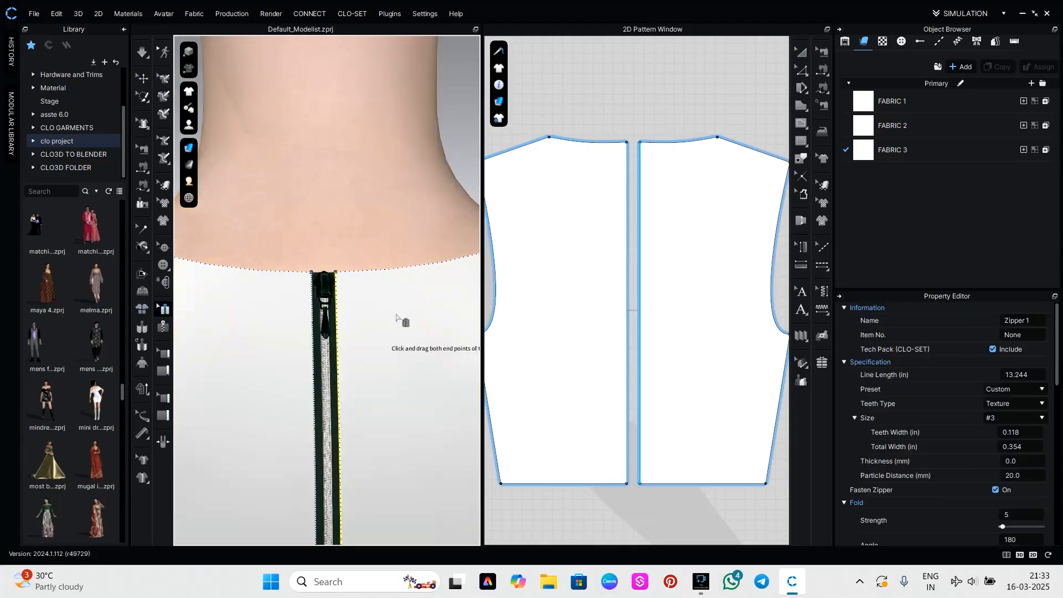
pyautogui.scroll(-5, 897, 443)
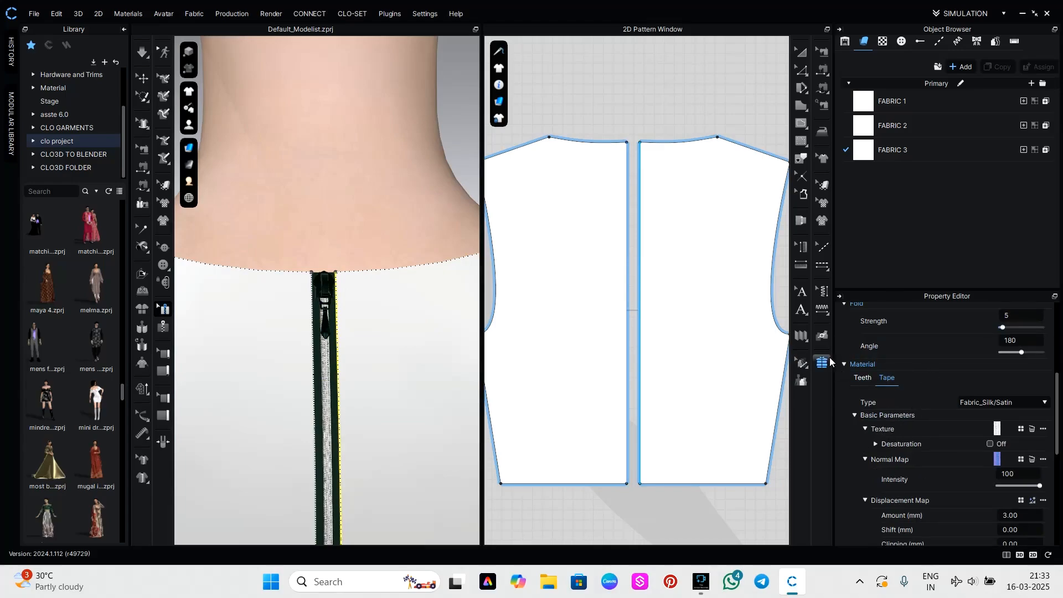
pyautogui.click(866, 380)
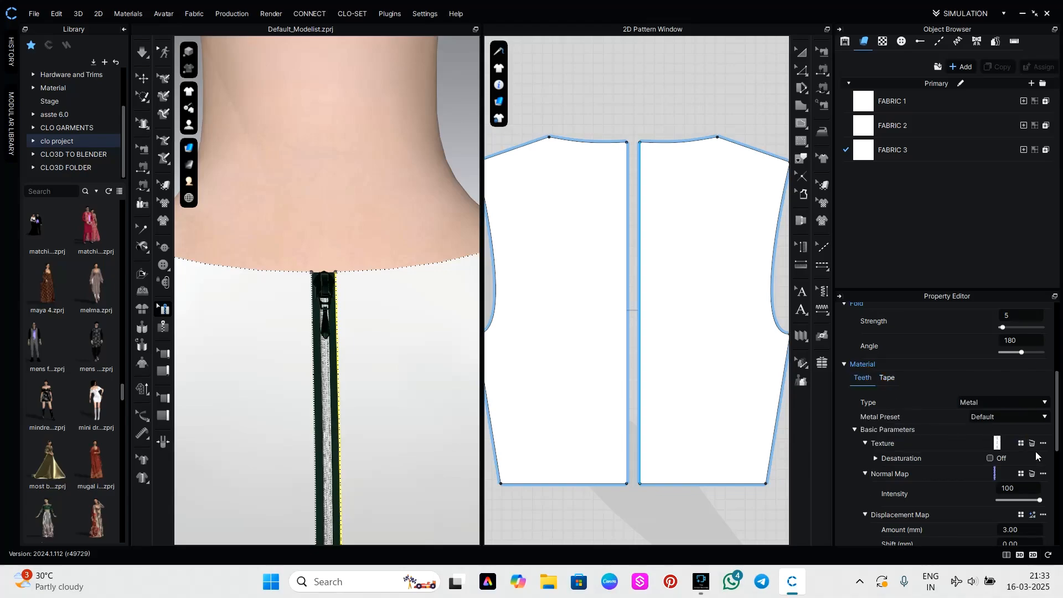
pyautogui.scroll(-5, 1021, 495)
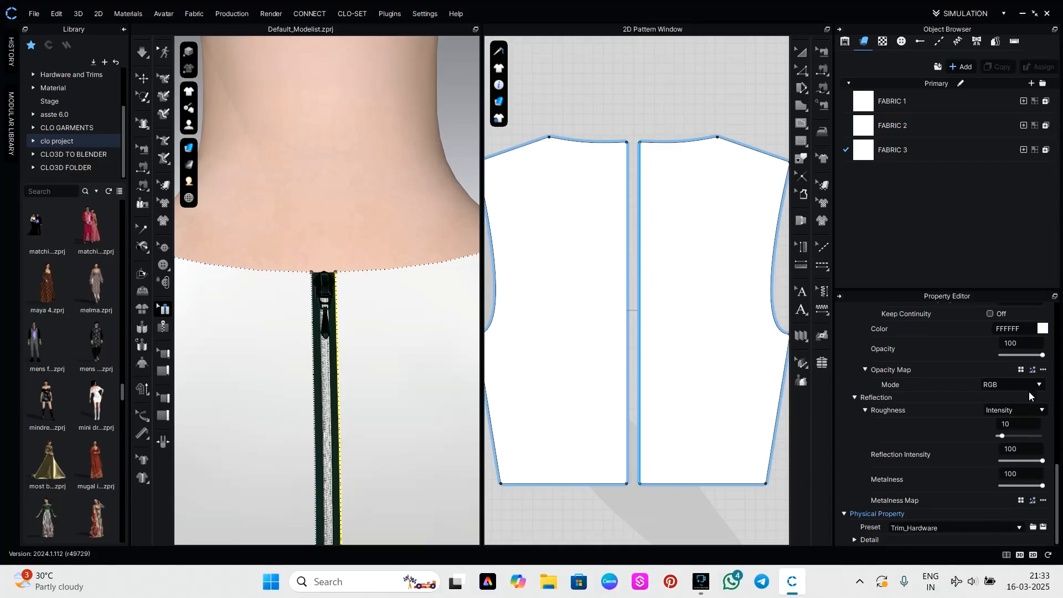
pyautogui.click(1043, 329)
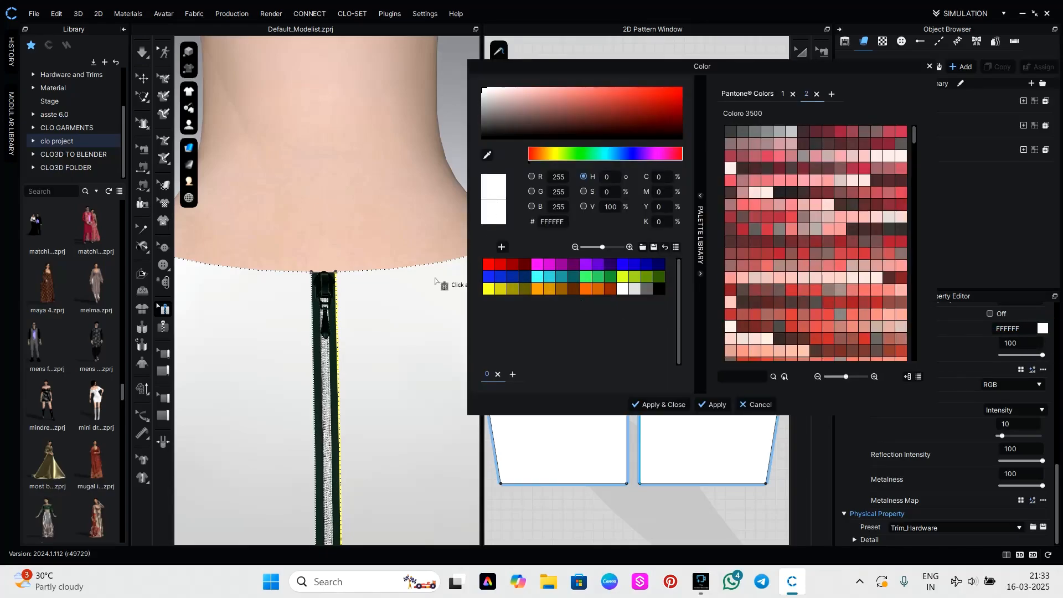
pyautogui.click(488, 155)
pyautogui.click(323, 289)
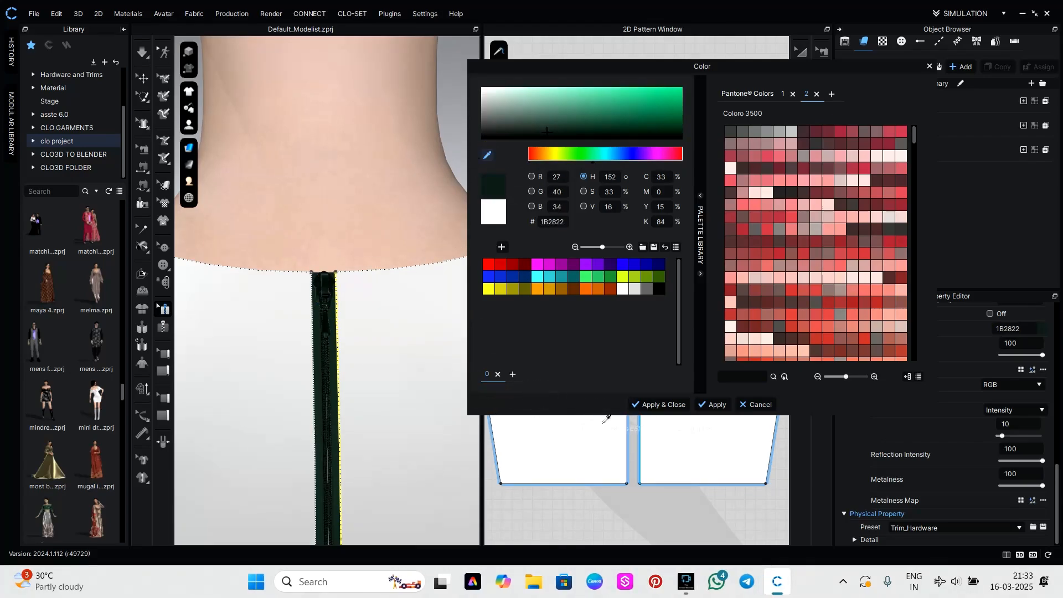
pyautogui.click(658, 405)
# Deselect the zipper and examine the whole top from the back and the front.
pyautogui.scroll(-5, 349, 499)
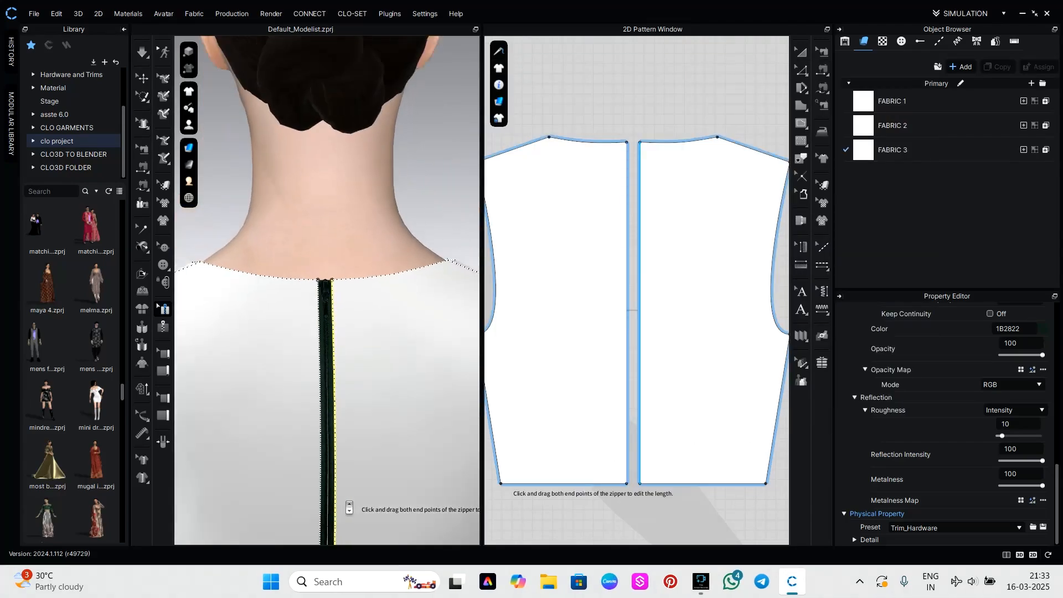
pyautogui.scroll(-4, 349, 507)
pyautogui.click(466, 461)
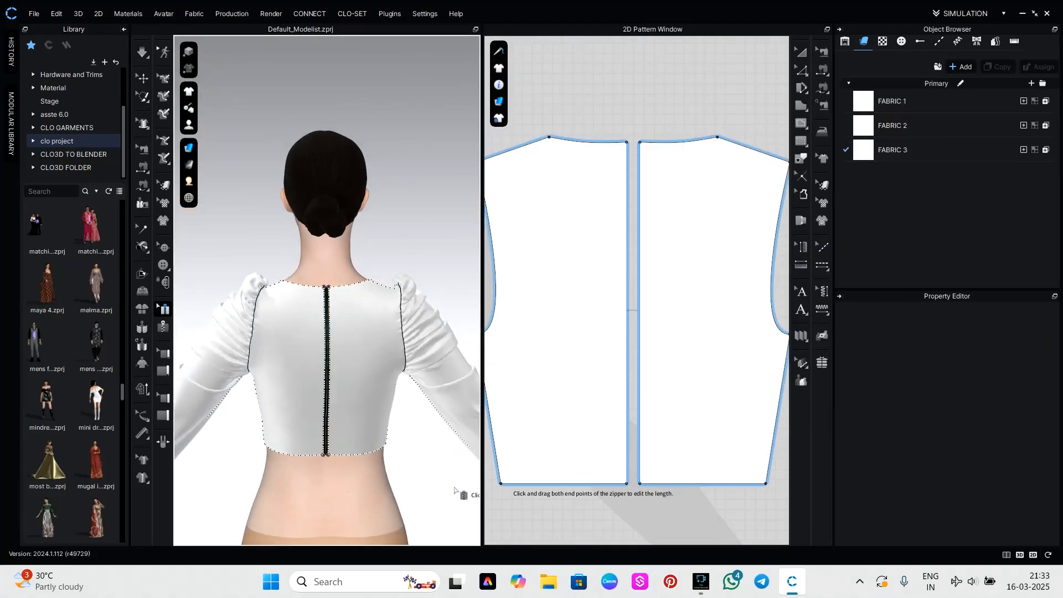
pyautogui.moveTo(454, 490); pyautogui.dragTo(222, 485, button='right')
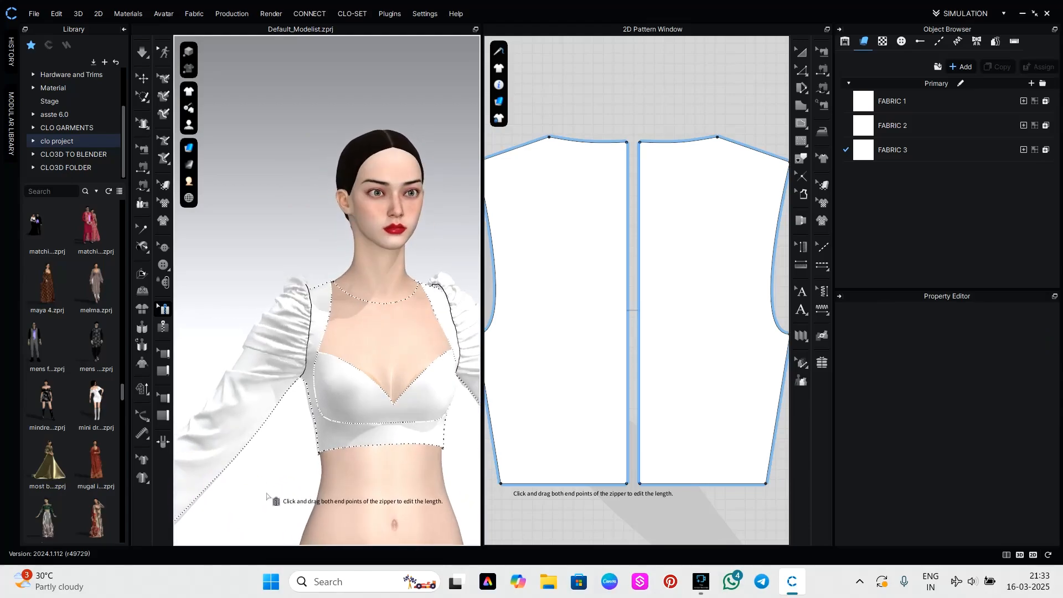
pyautogui.scroll(2, 240, 480)
pyautogui.moveTo(460, 460); pyautogui.dragTo(669, 454, button='right')
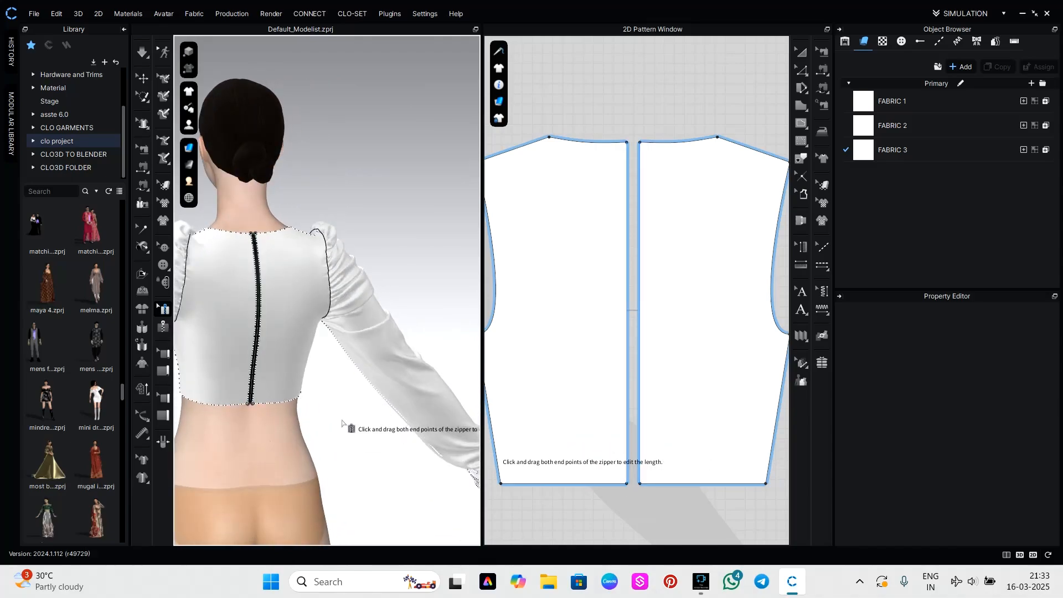
pyautogui.scroll(3, 385, 435)
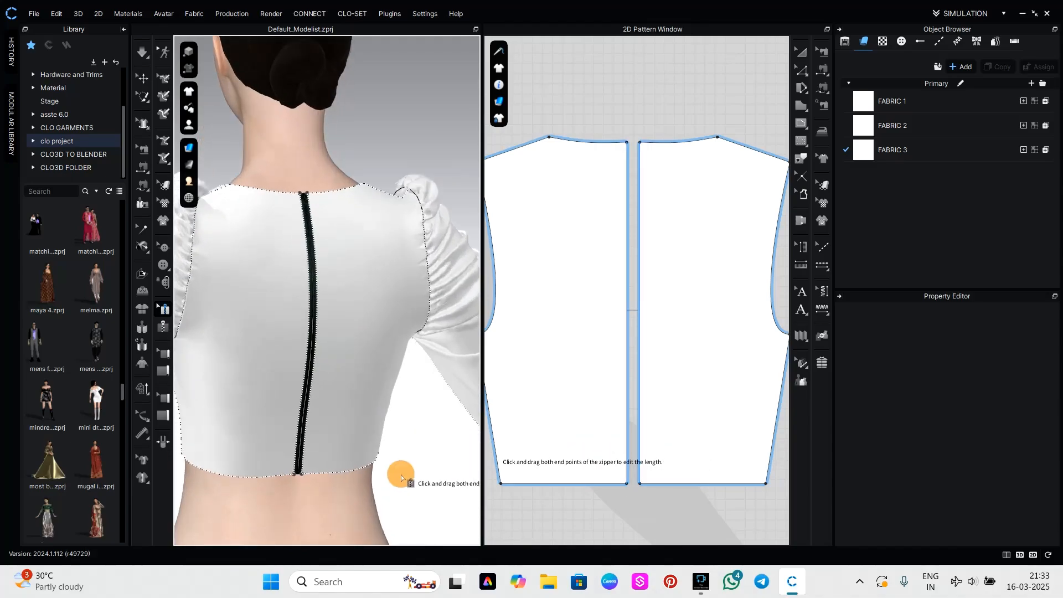
# Simulate the garment and inspect the recoloured zipper teeth and tape up close along the centre back.
pyautogui.press('space')
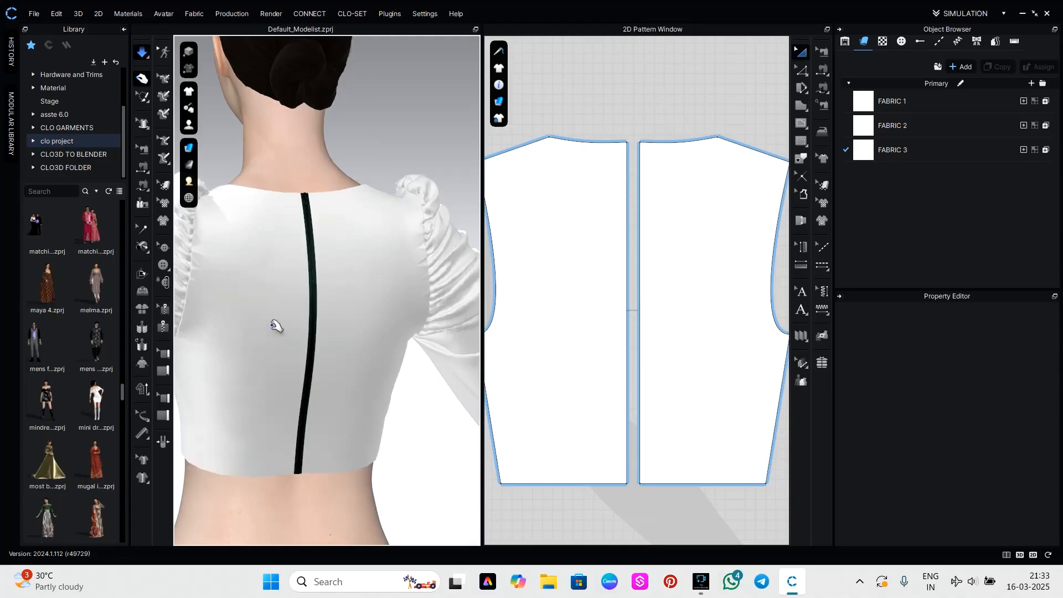
pyautogui.scroll(8, 290, 332)
pyautogui.scroll(5, 333, 333)
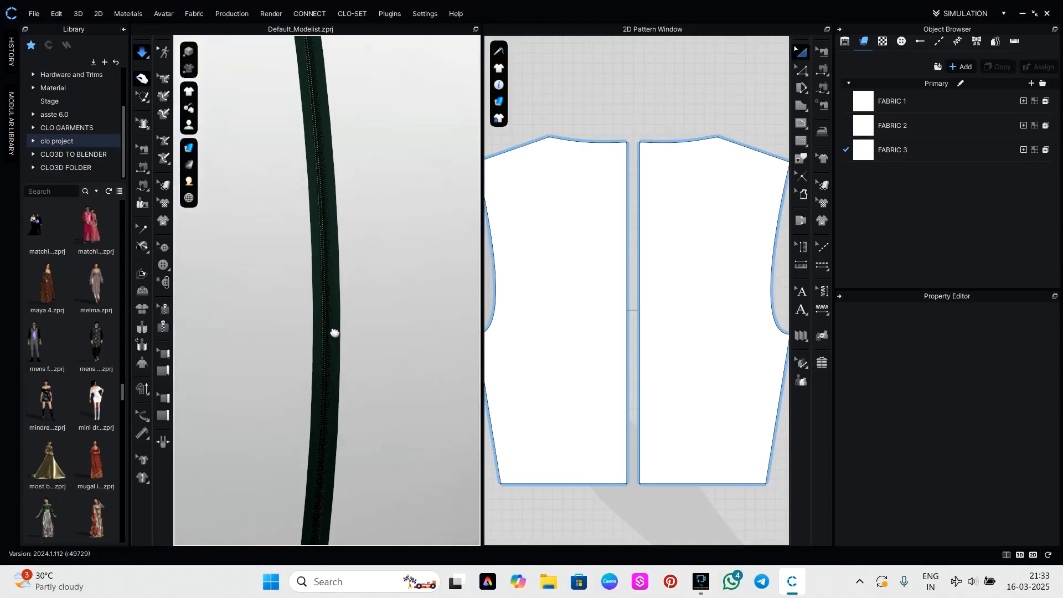
pyautogui.scroll(5, 326, 335)
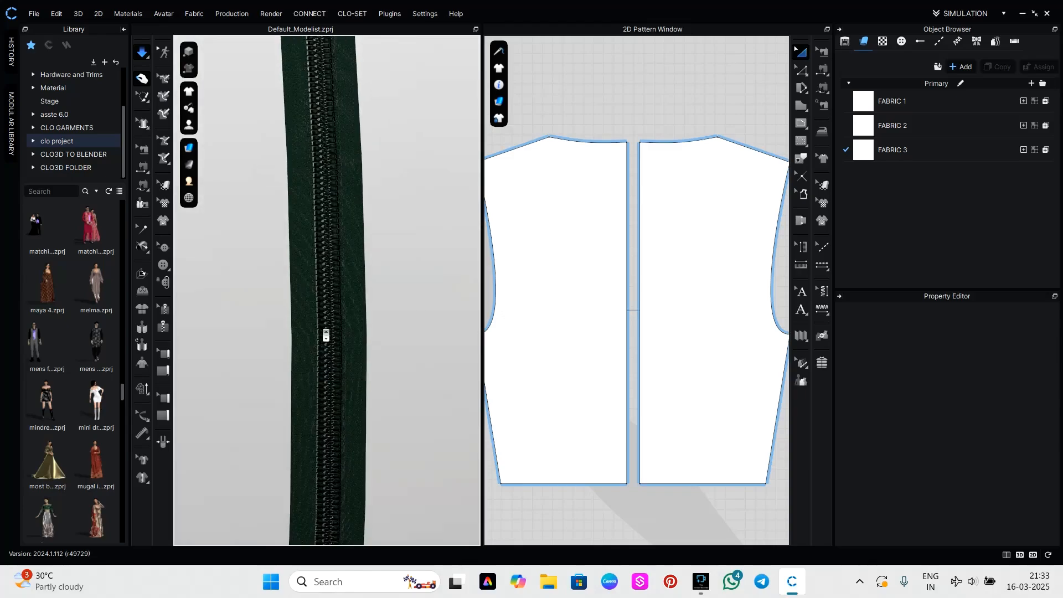
pyautogui.scroll(-8, 326, 335)
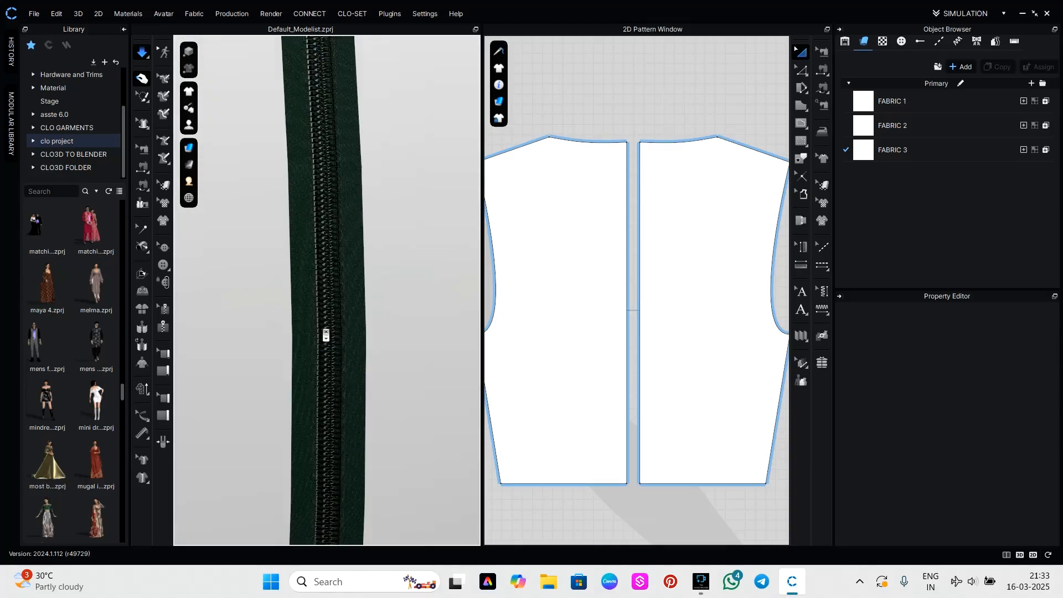
pyautogui.scroll(-3, 326, 335)
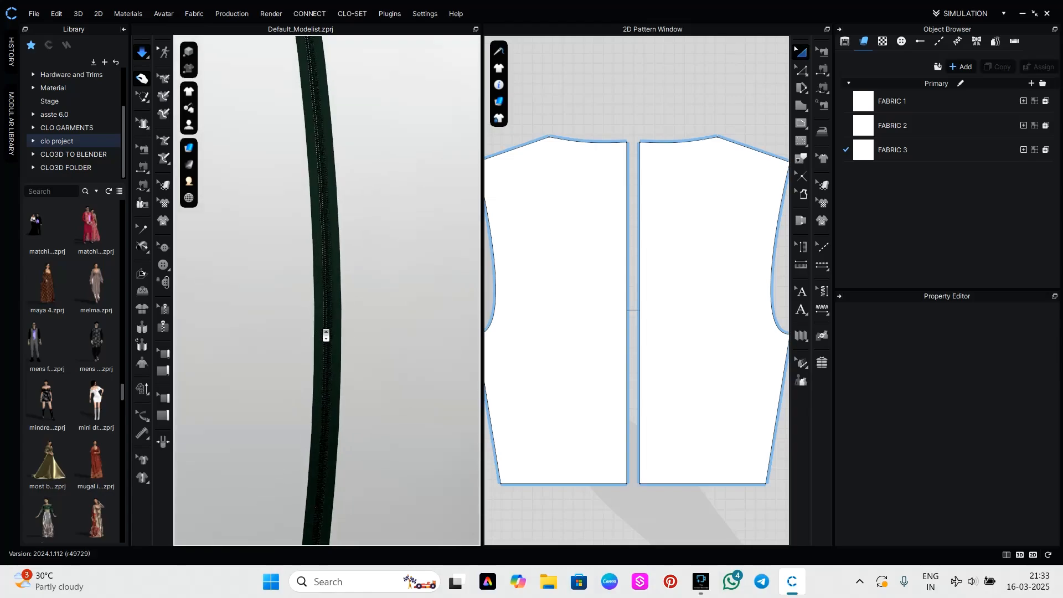
pyautogui.press('c')
pyautogui.scroll(-6, 332, 393)
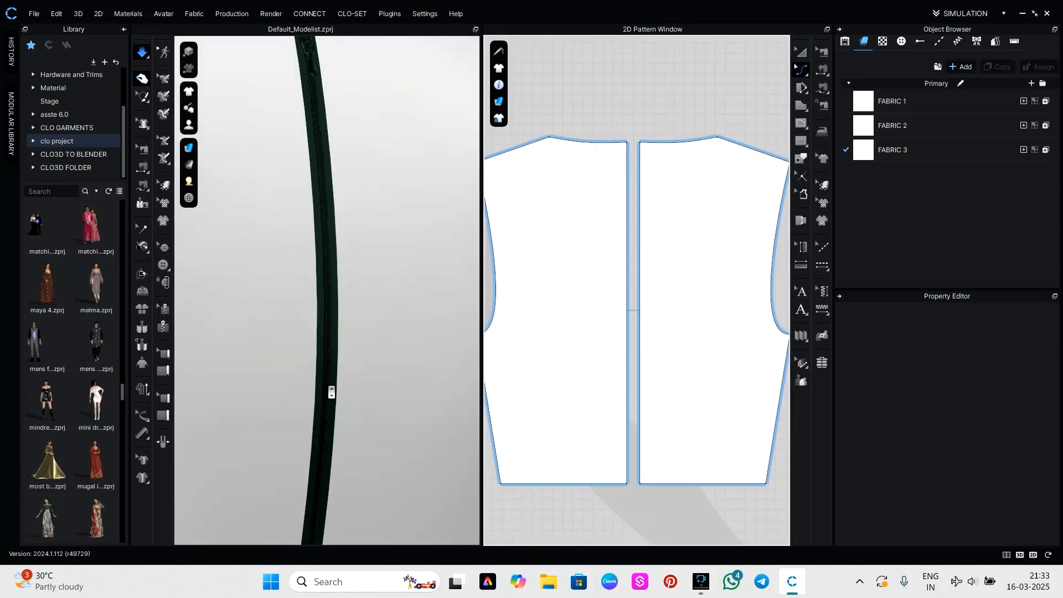
pyautogui.scroll(-4, 333, 393)
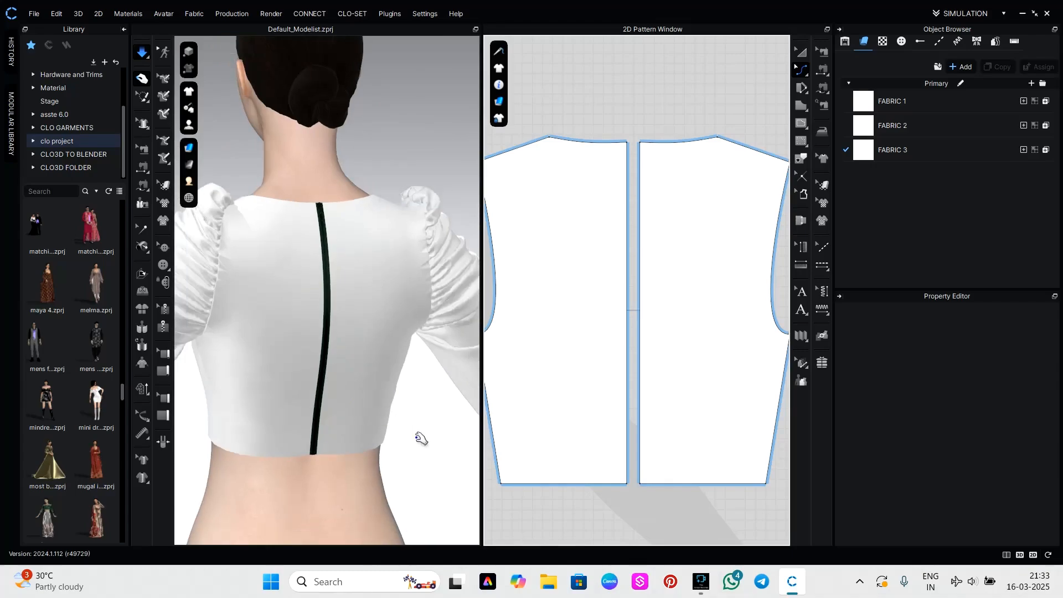
pyautogui.scroll(-3, 394, 434)
# Check the simulated top from the front, end the simulation and return to the Select/Move tool.
pyautogui.moveTo(250, 437); pyautogui.dragTo(523, 435, button='right')
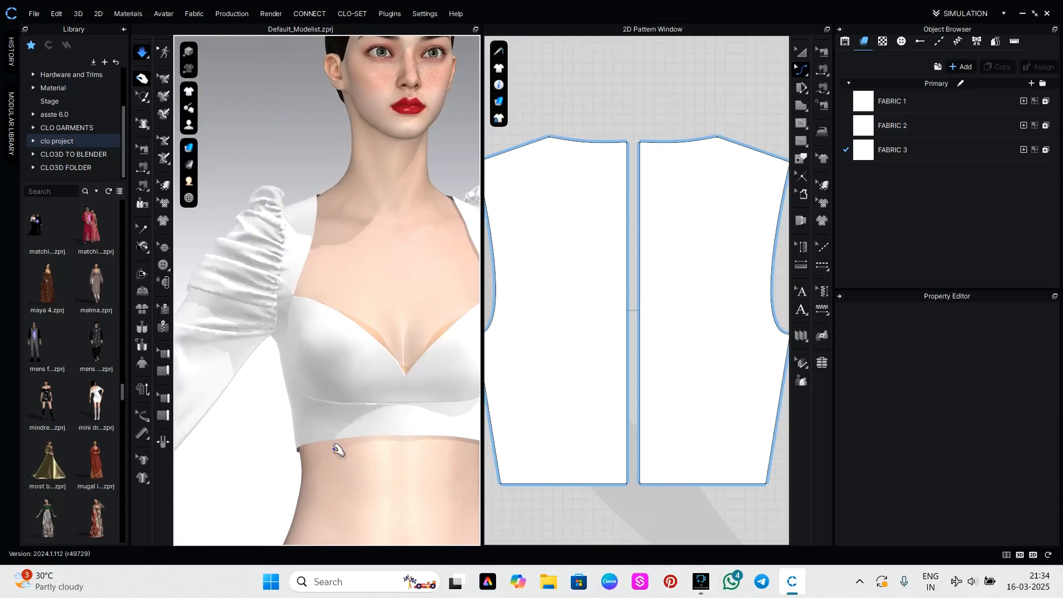
pyautogui.scroll(-2, 325, 450)
pyautogui.scroll(-2, 324, 448)
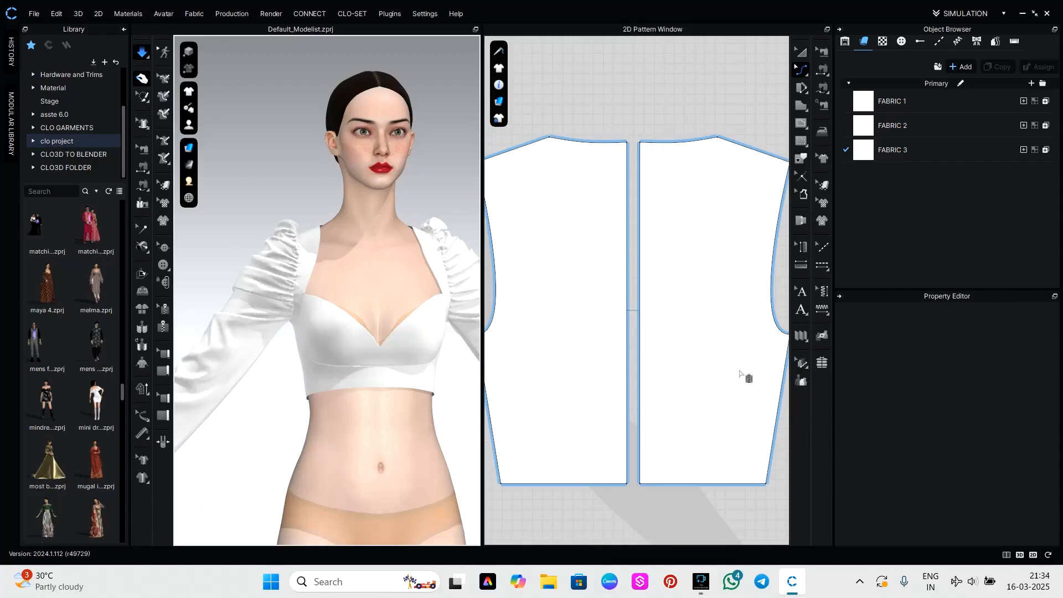
pyautogui.scroll(-5, 749, 370)
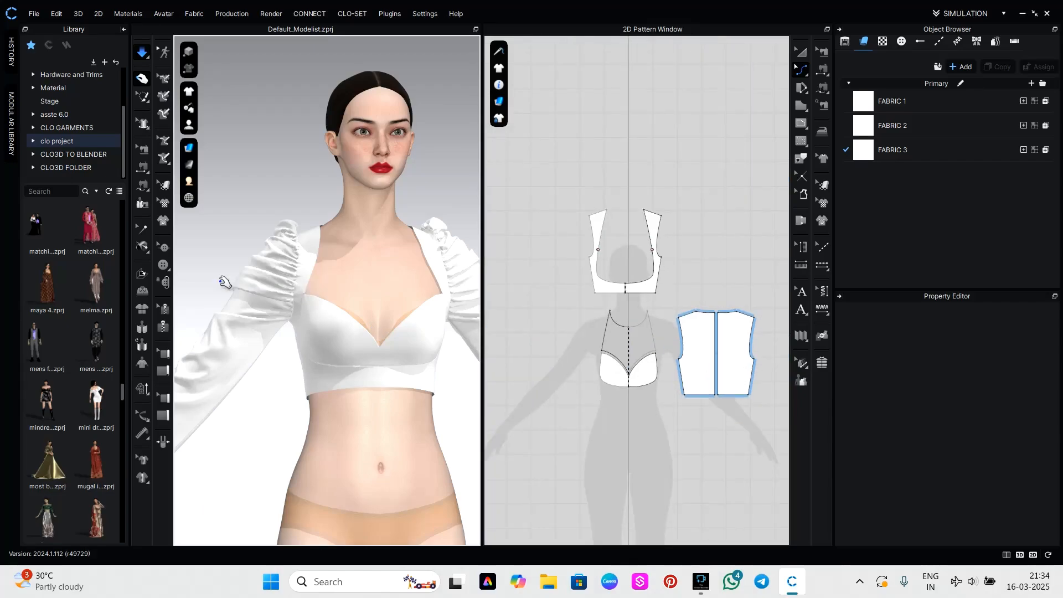
pyautogui.press('z')
pyautogui.click(142, 78)
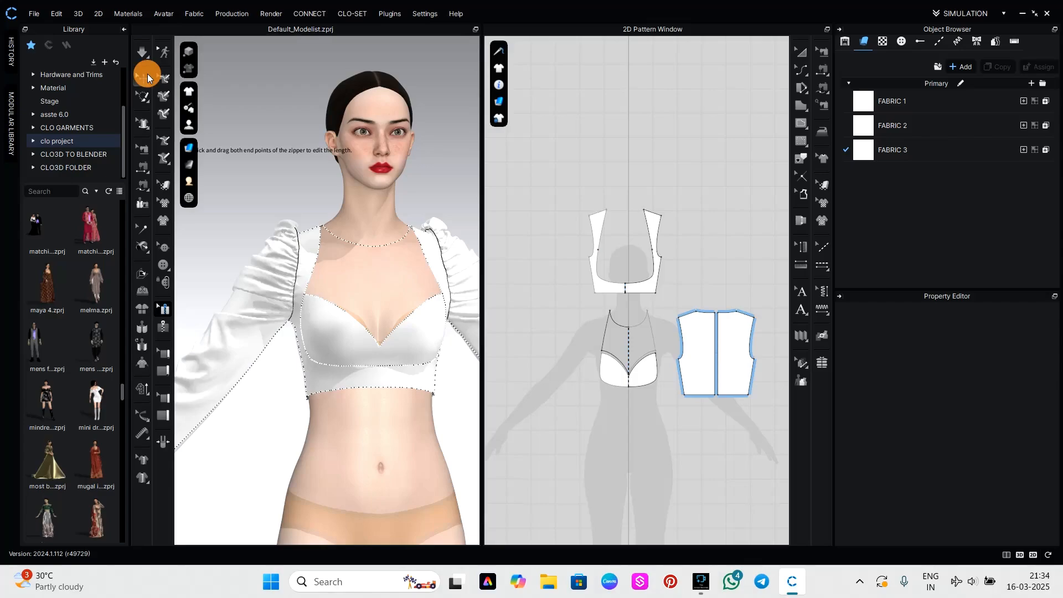
# Start a lower-body pattern on the centre line below the bust with a 6.622 in waist edge and a curved 7.082 in hip line.
pyautogui.scroll(-5, 424, 433)
pyautogui.moveTo(424, 433); pyautogui.dragTo(423, 332, button='middle')
pyautogui.moveTo(662, 461); pyautogui.dragTo(647, 258, button='middle')
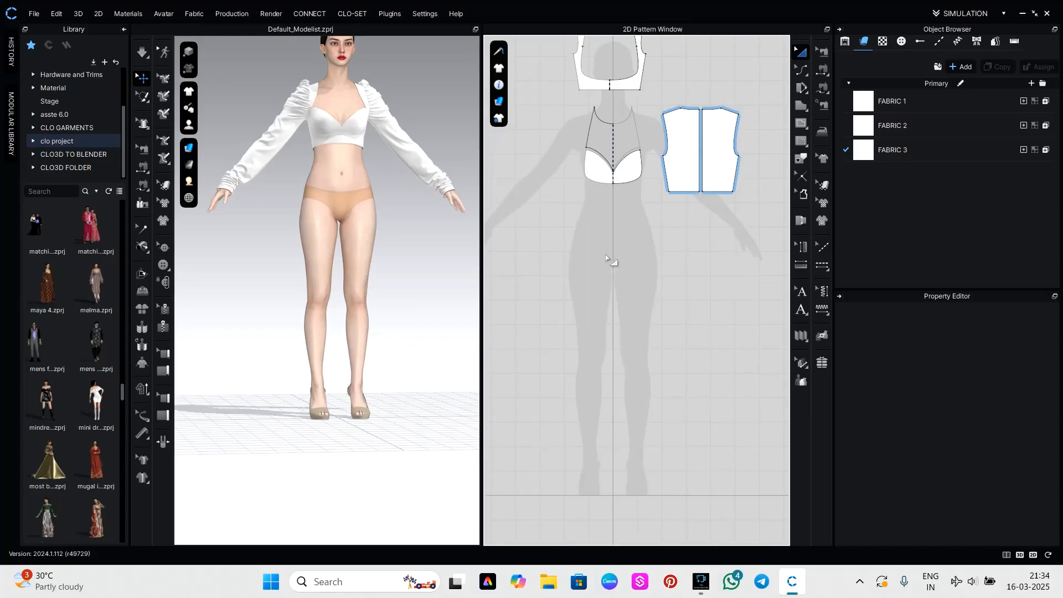
pyautogui.press('h')
pyautogui.scroll(2, 615, 259)
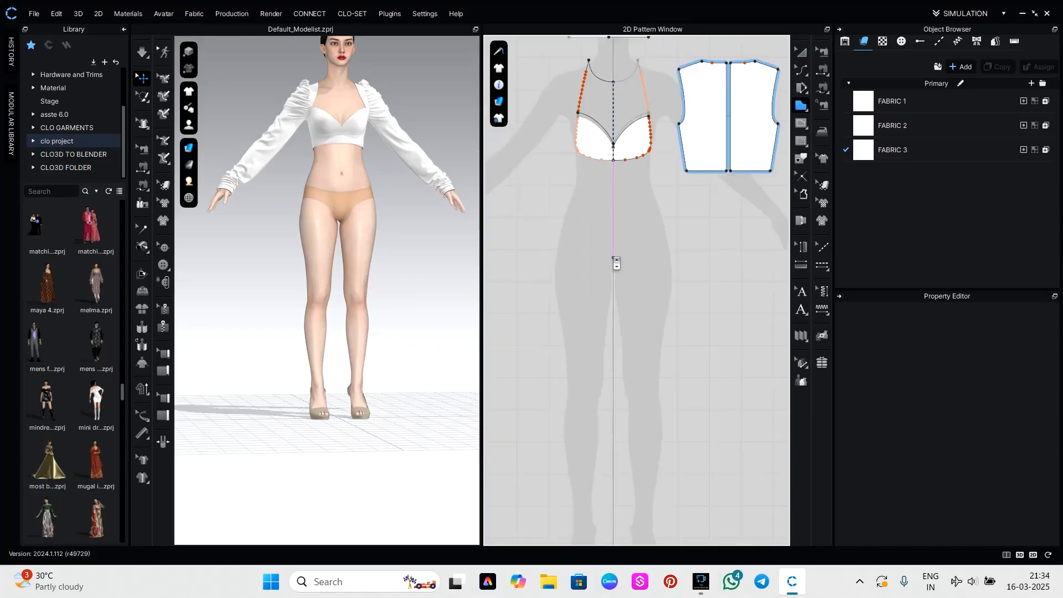
pyautogui.click(613, 211)
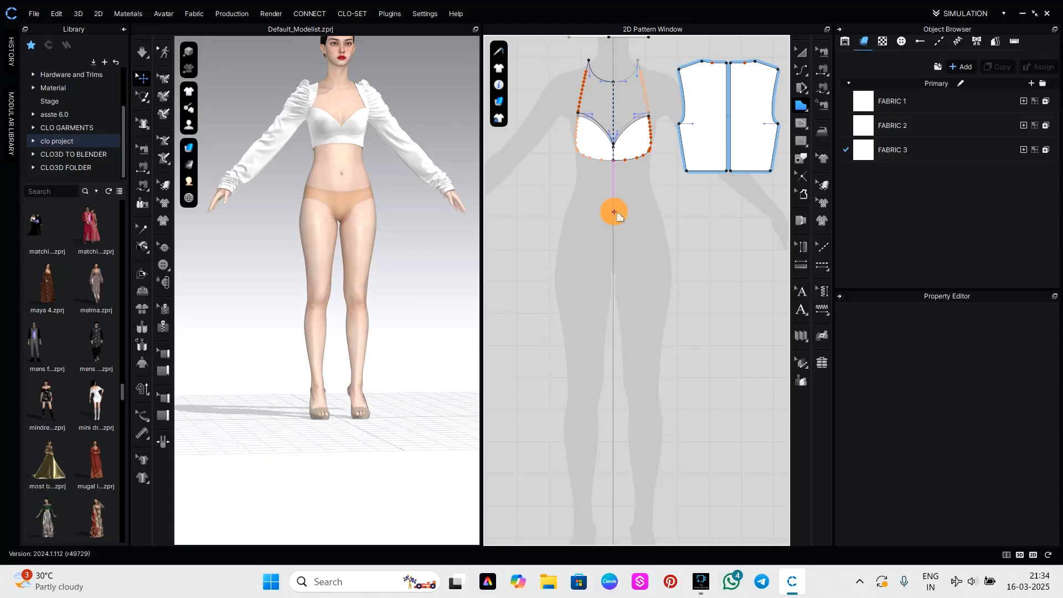
pyautogui.click(668, 211)
pyautogui.moveTo(675, 270); pyautogui.dragTo(675, 291)
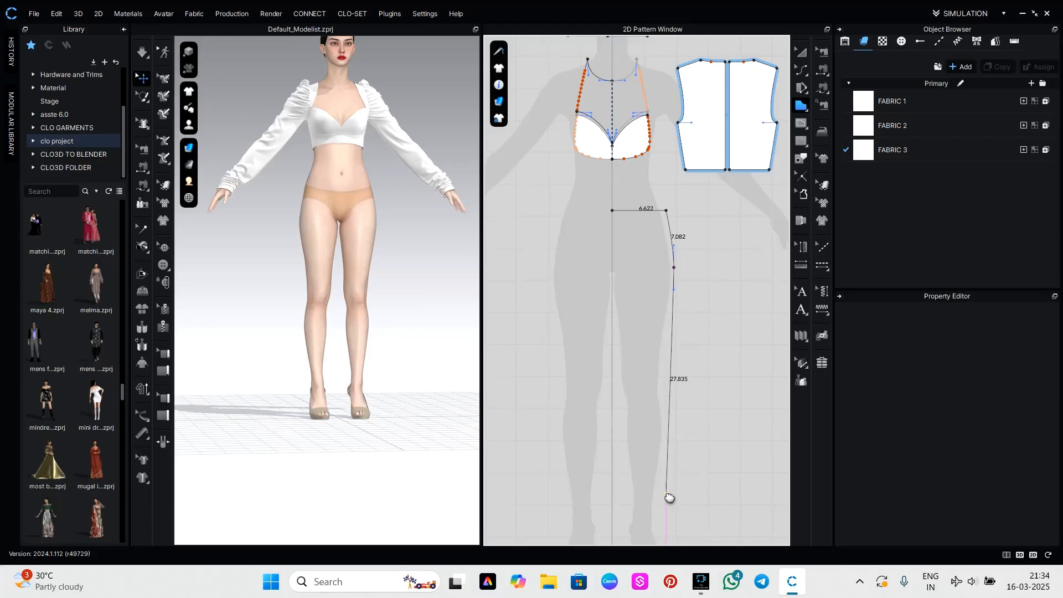
# Finish the lower-body outline with a 33.034 in side line, a 6.622 in hem and a centre line closing at the waist.
pyautogui.scroll(2, 670, 496)
pyautogui.scroll(-3, 670, 373)
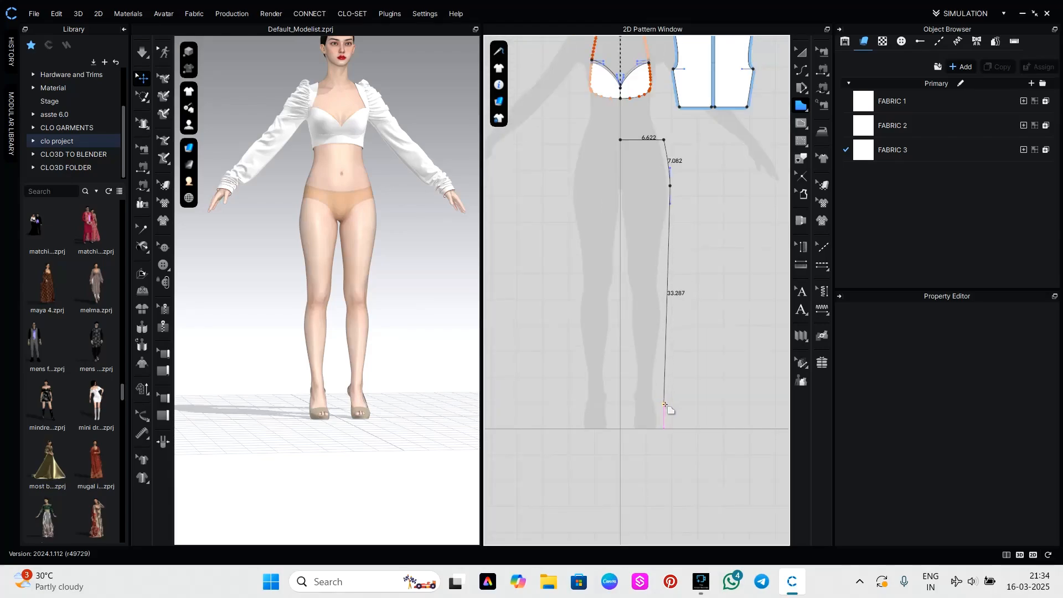
pyautogui.click(664, 402)
pyautogui.click(621, 402)
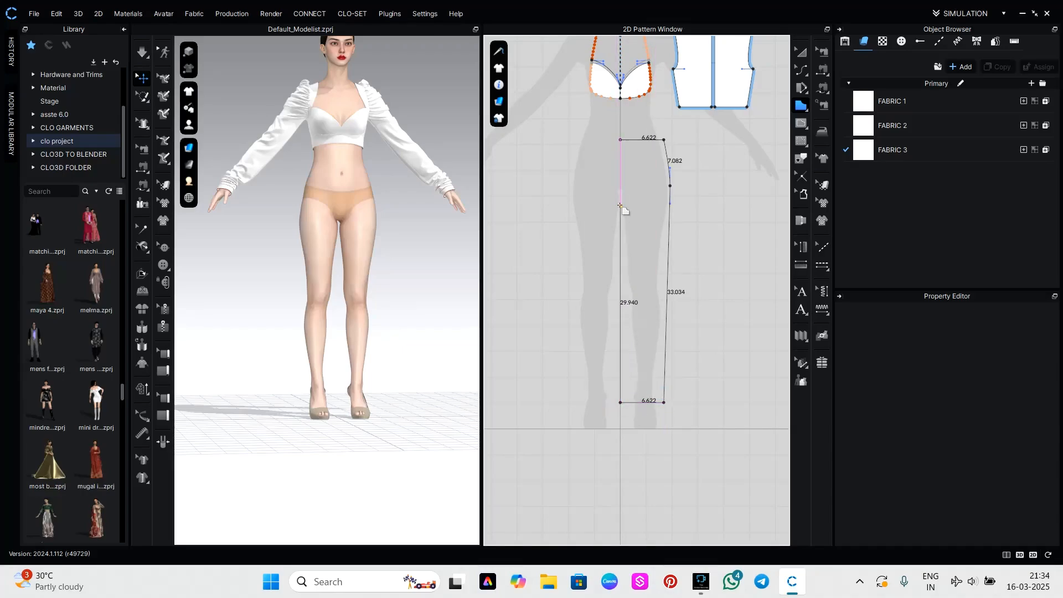
pyautogui.click(620, 141)
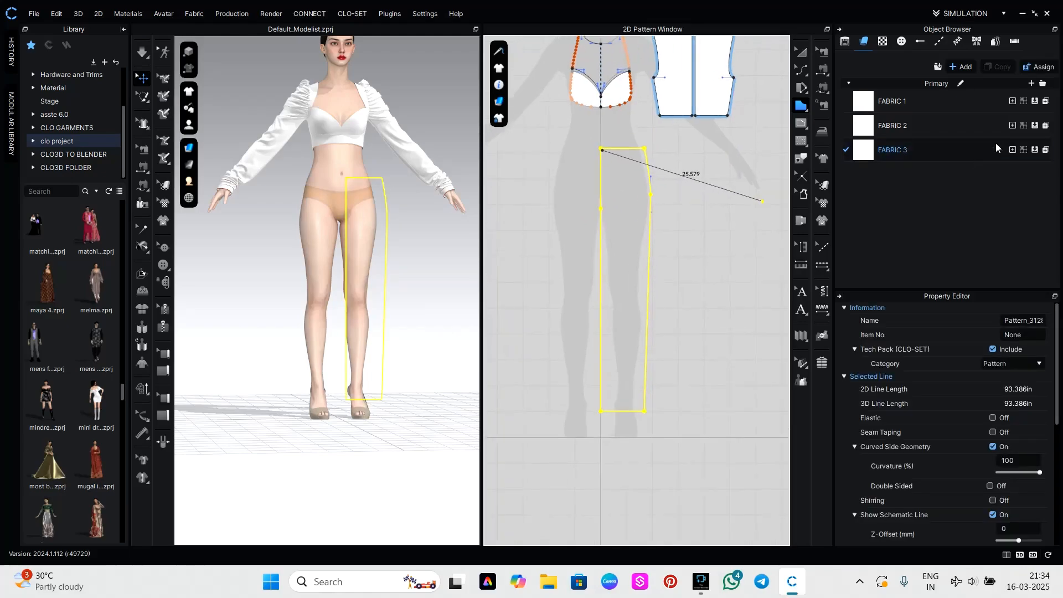
# Add a new fabric, FABRIC 4, and assign it to the long lower-body panel.
pyautogui.click(964, 67)
pyautogui.moveTo(620, 361); pyautogui.dragTo(700, 415, button='middle')
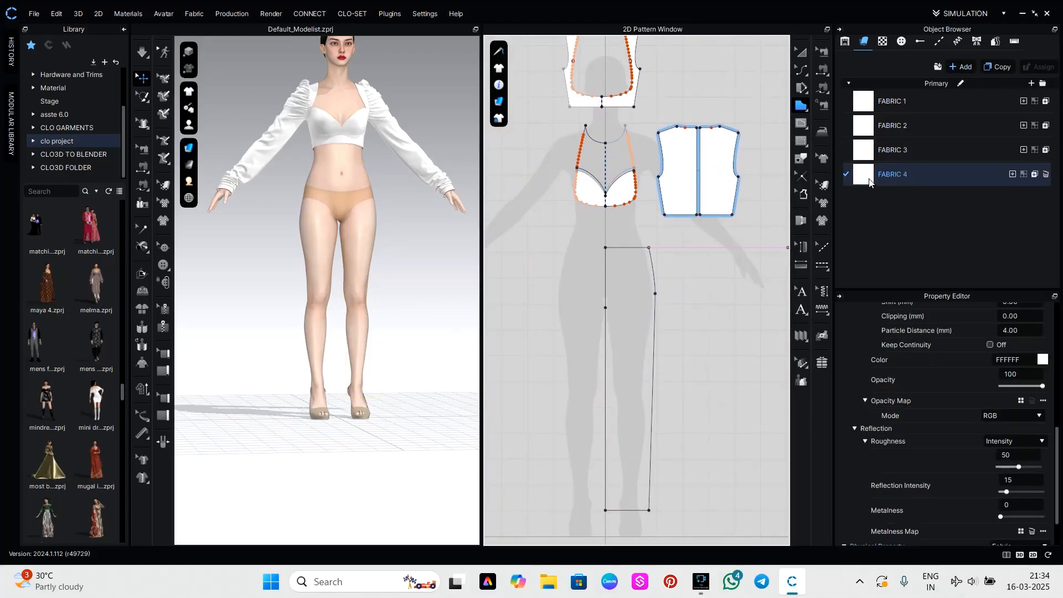
pyautogui.moveTo(869, 183); pyautogui.dragTo(689, 224)
pyautogui.moveTo(643, 296); pyautogui.dragTo(643, 296)
pyautogui.click(690, 400)
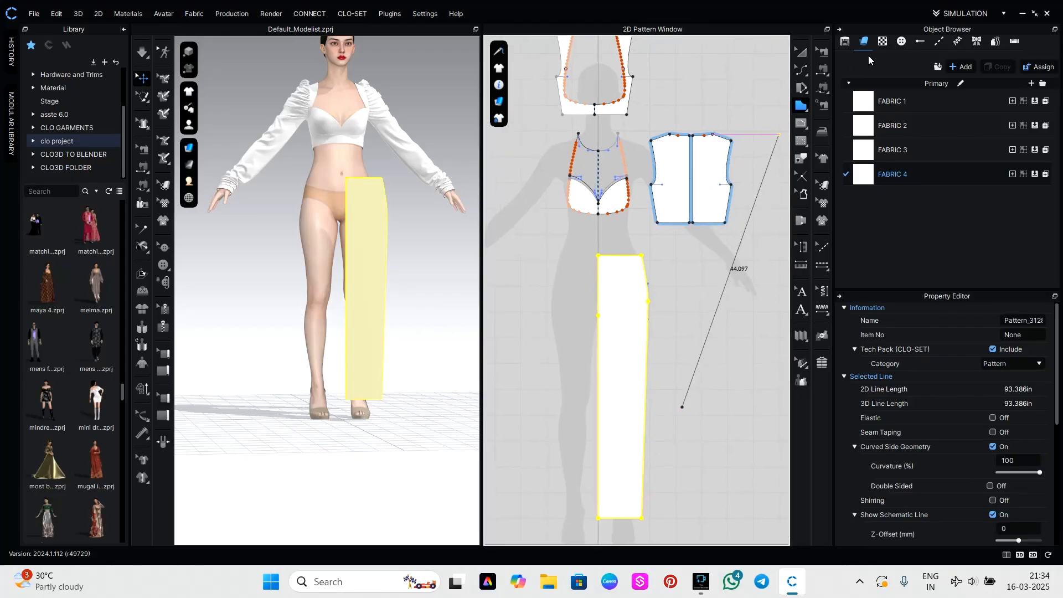
# Place a mirrored copy of the long lower-body panel on the opposite side and move it closer to the centre line.
pyautogui.click(806, 48)
pyautogui.moveTo(634, 313); pyautogui.dragTo(706, 161, button='middle')
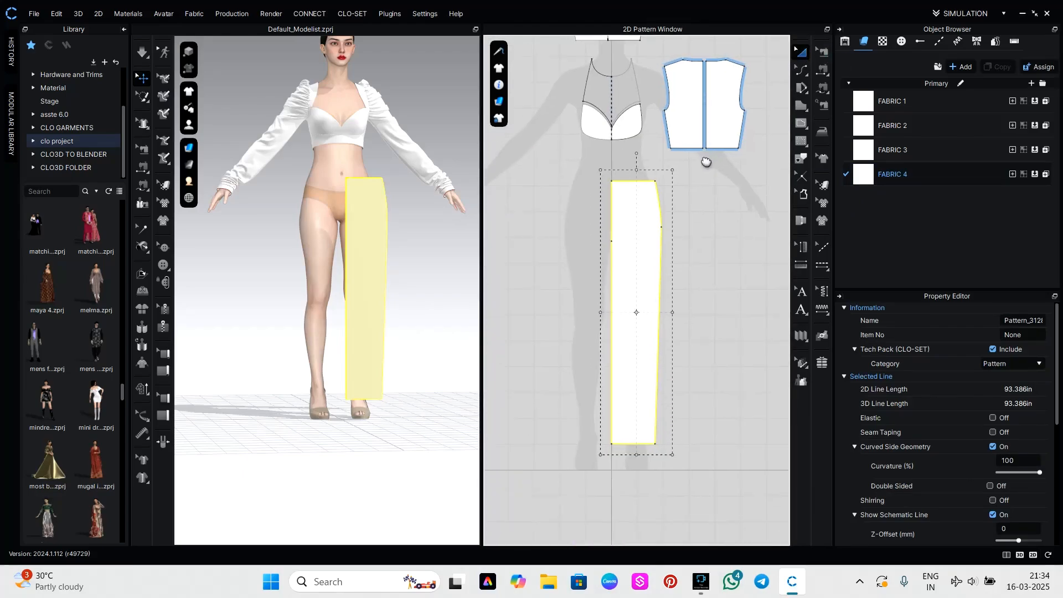
pyautogui.click(651, 250)
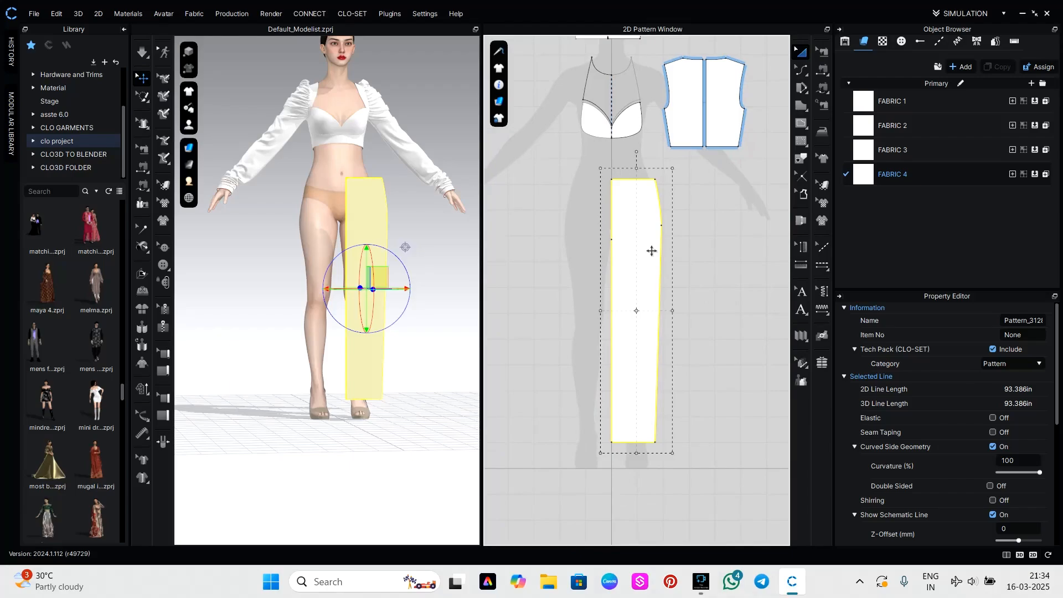
pyautogui.hotkey('ctrl', 'd')
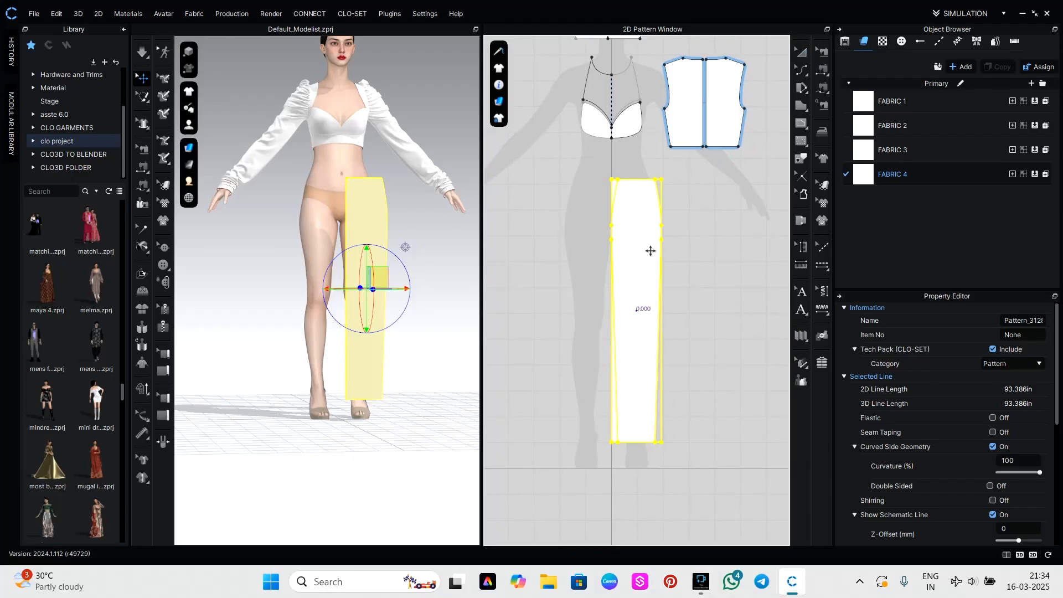
pyautogui.click(576, 312)
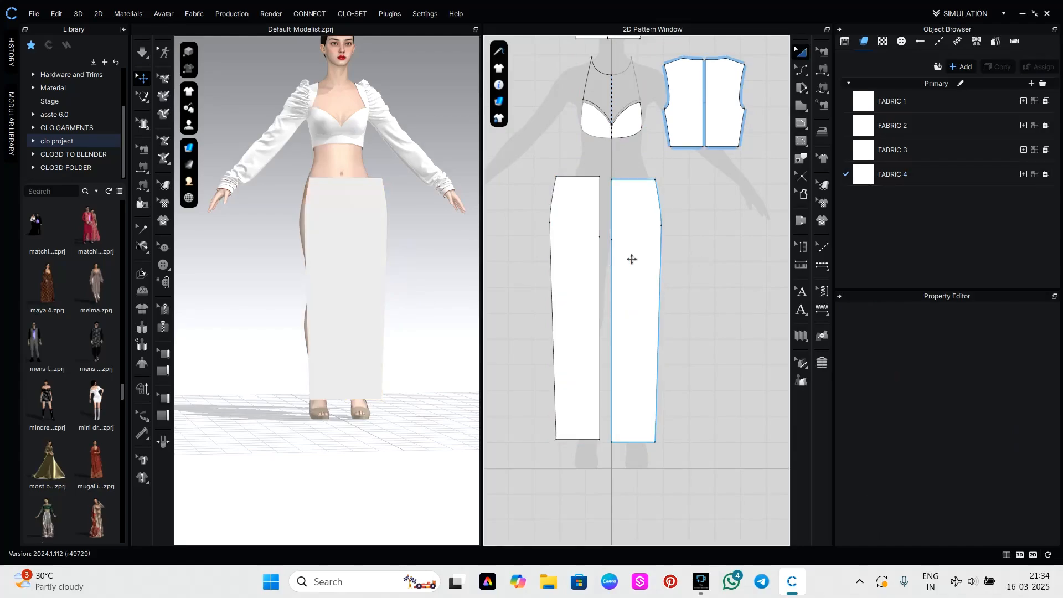
pyautogui.click(580, 261)
pyautogui.moveTo(584, 266); pyautogui.dragTo(587, 266)
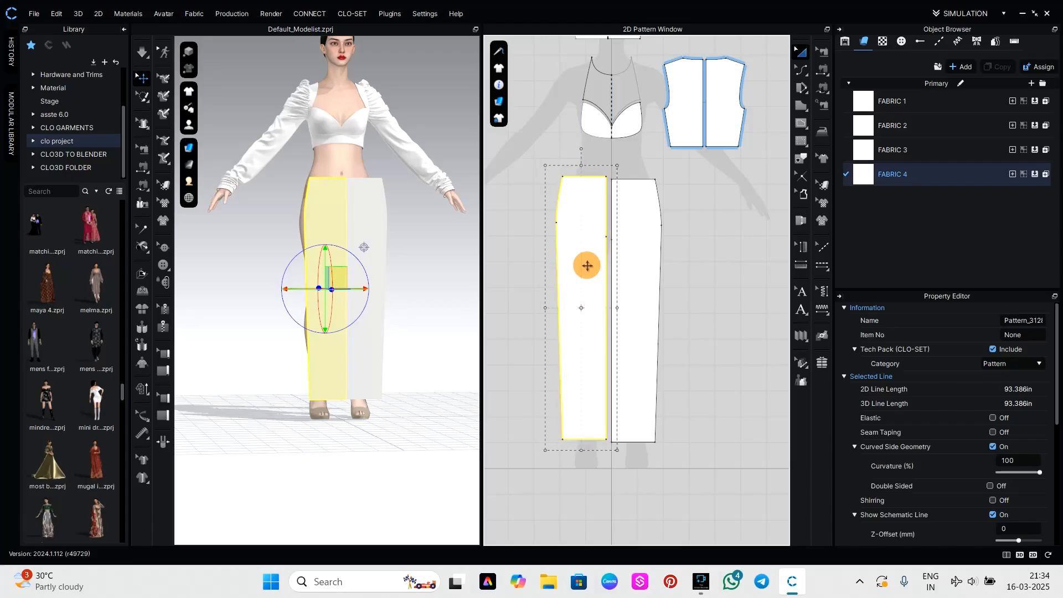
# Offset the waist edges of both lower-body panels as a single extended internal line at a distance of 1.000 in.
pyautogui.click(689, 249)
pyautogui.scroll(5, 572, 222)
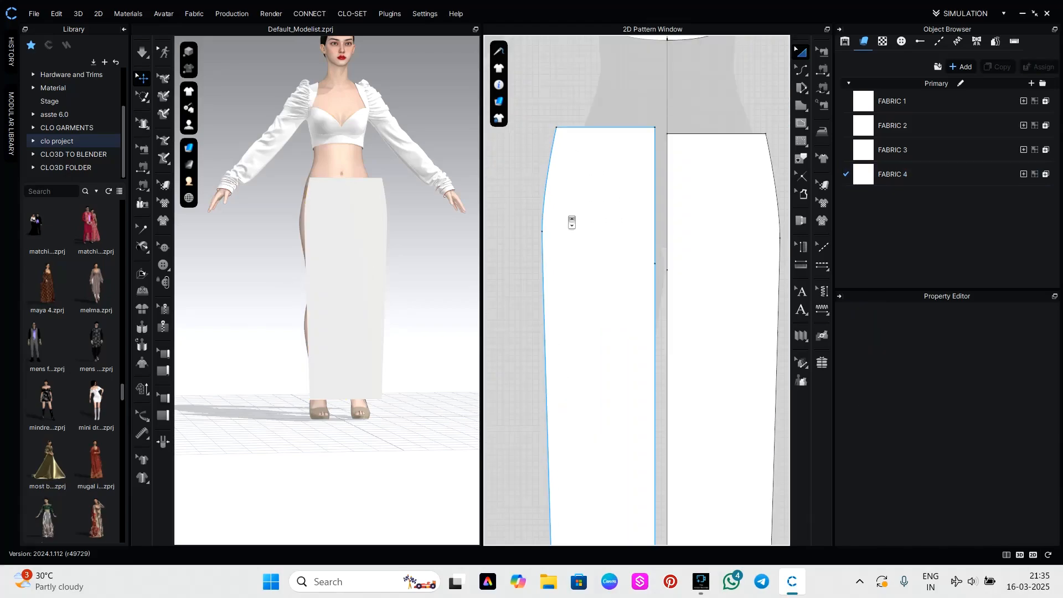
pyautogui.press('z')
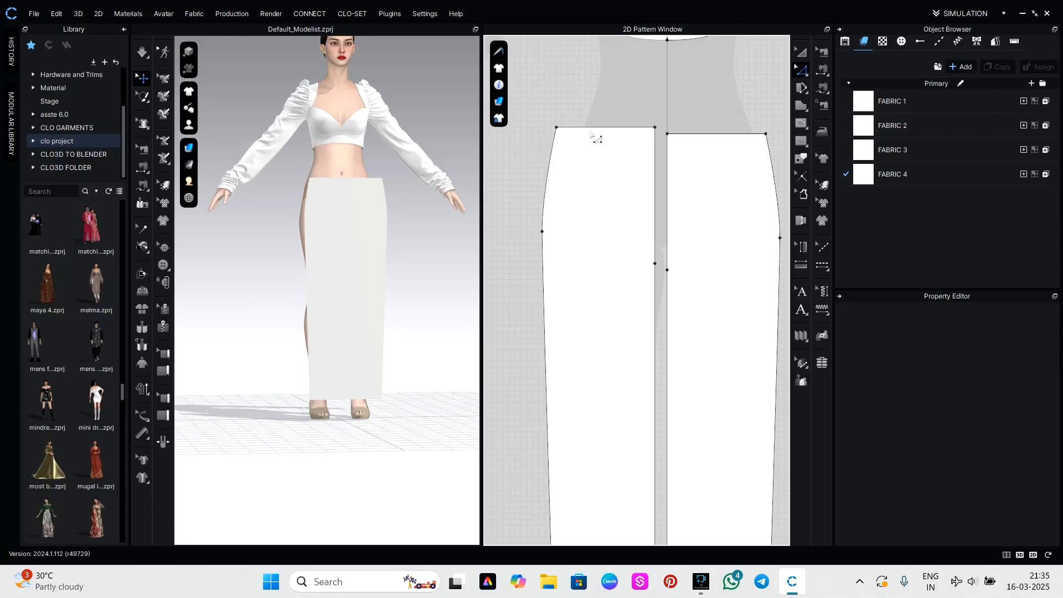
pyautogui.click(594, 127)
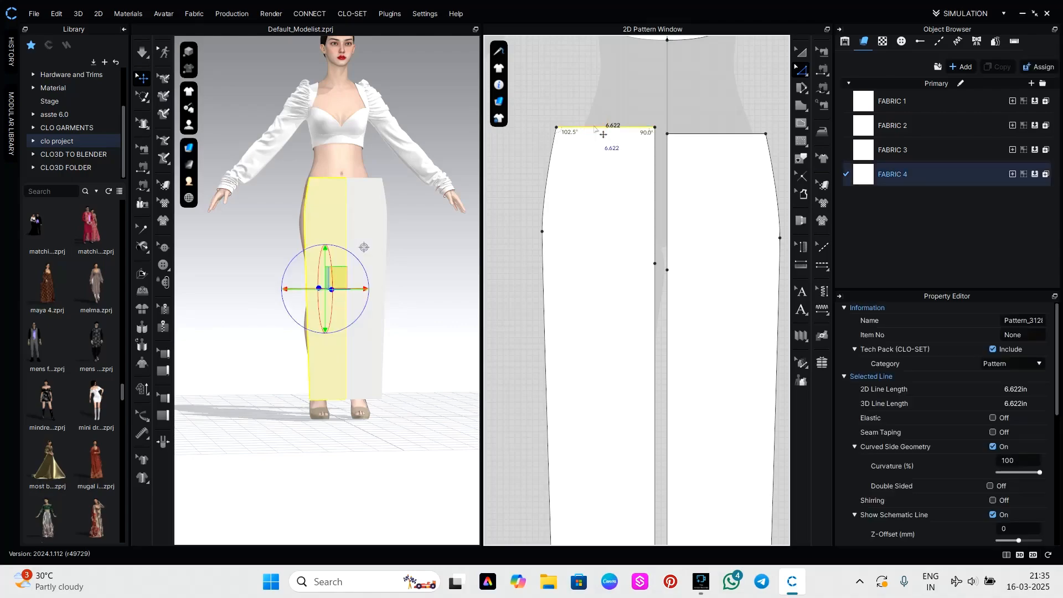
pyautogui.keyDown('shift'); pyautogui.click(697, 134); pyautogui.keyUp('shift')
pyautogui.rightClick(697, 136)
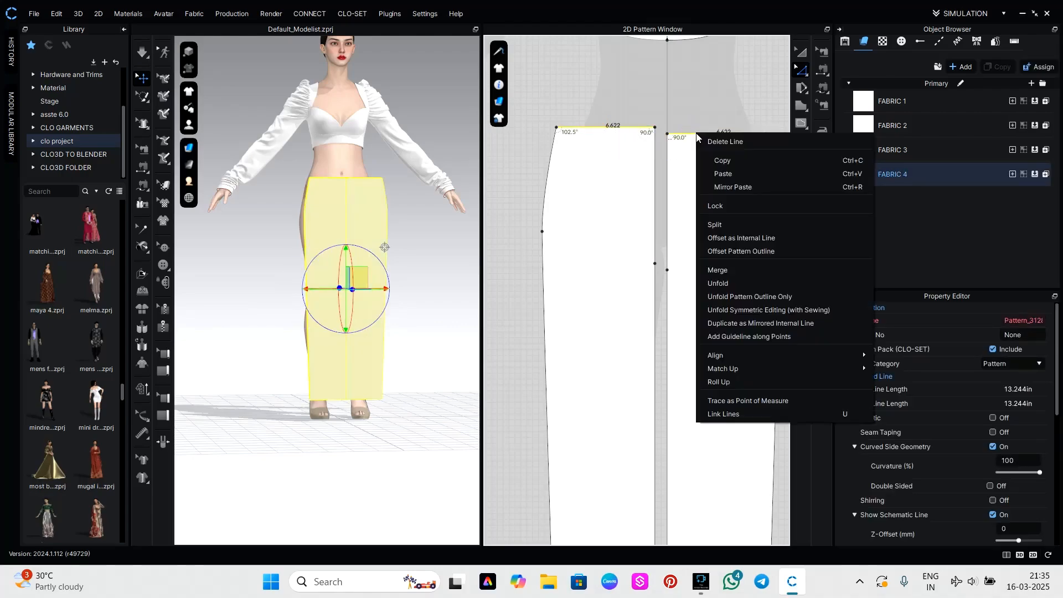
pyautogui.click(720, 238)
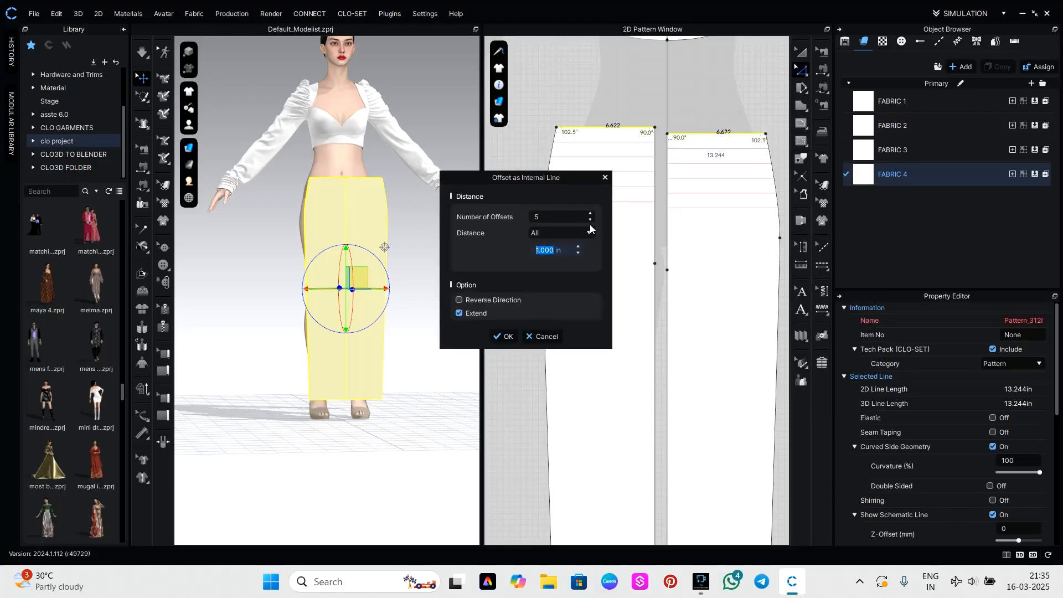
pyautogui.click(590, 220)
pyautogui.click(590, 221)
pyautogui.click(591, 221)
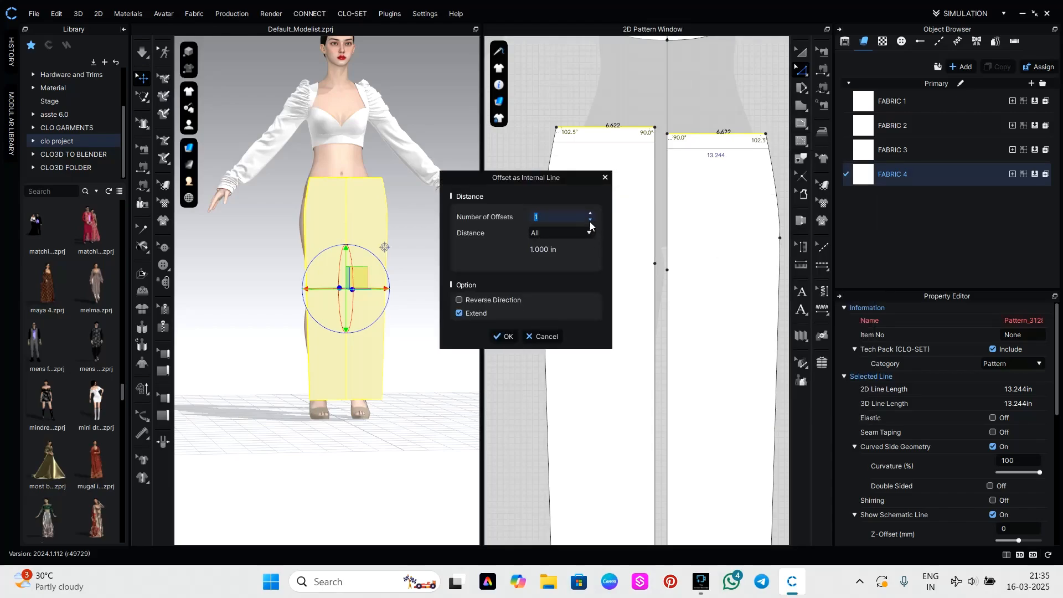
pyautogui.click(506, 337)
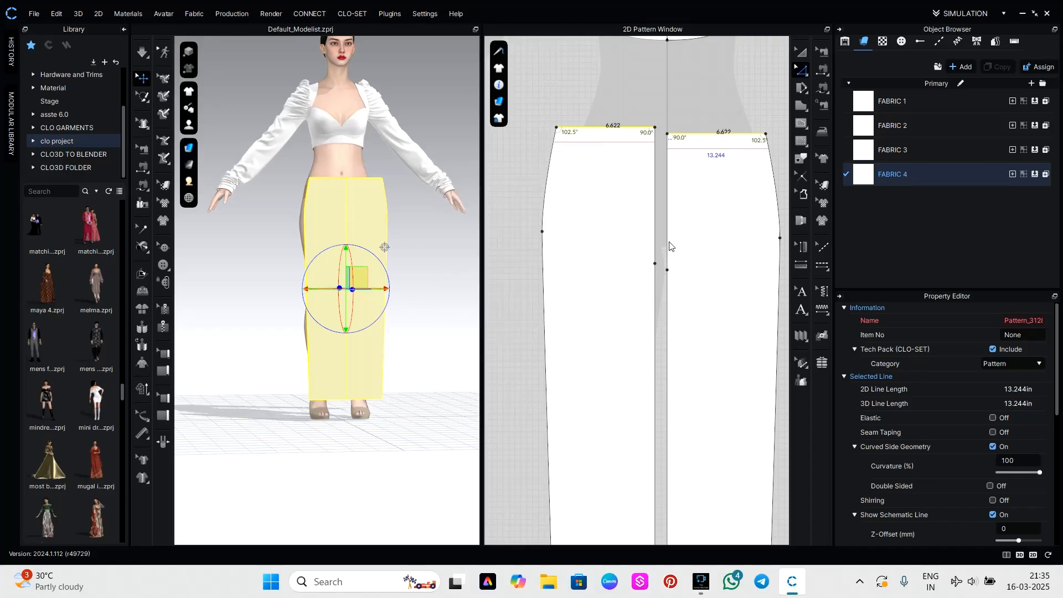
# Copy both lower-body panels and place the duplicate pair beside the originals, about 19.4 in away.
pyautogui.scroll(-3, 679, 237)
pyautogui.click(801, 51)
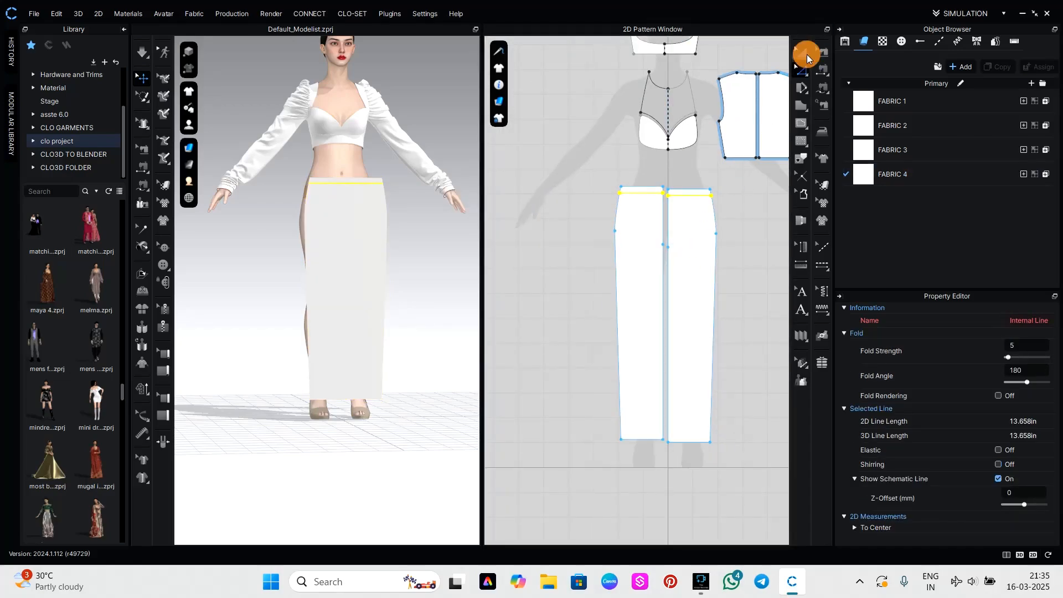
pyautogui.moveTo(575, 165); pyautogui.dragTo(741, 458)
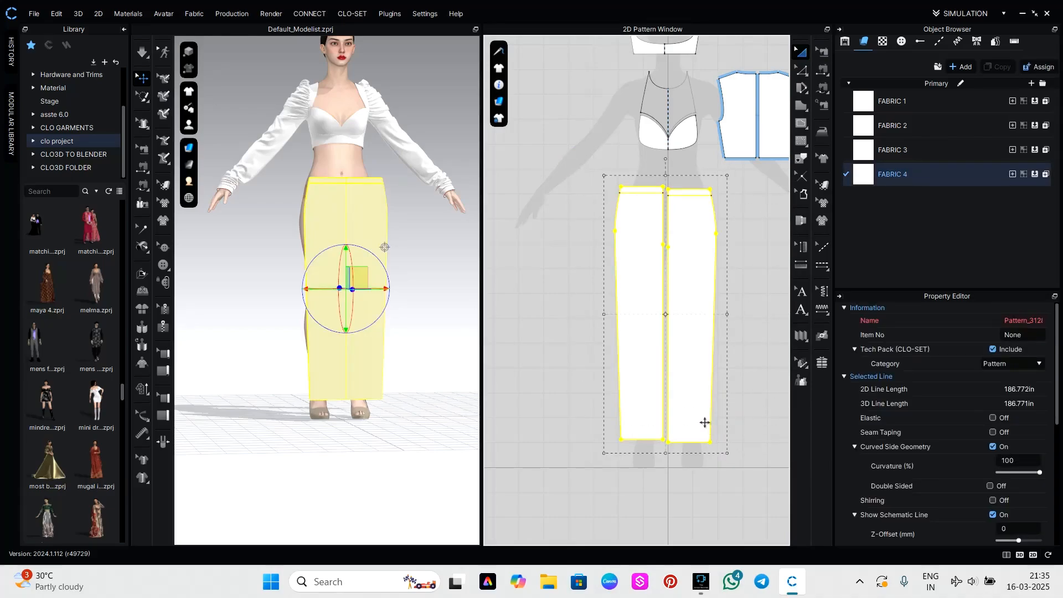
pyautogui.moveTo(706, 422); pyautogui.dragTo(589, 284)
pyautogui.click(586, 291)
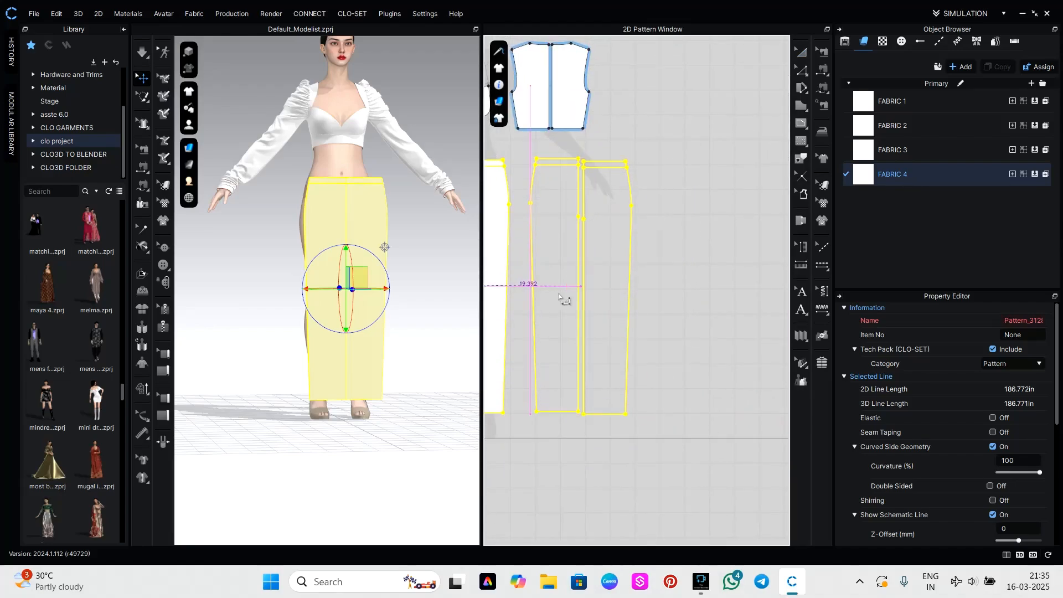
# Move the duplicated lower-body panels from the front to behind the avatar's legs in 3D.
pyautogui.scroll(-4, 404, 326)
pyautogui.moveTo(426, 341); pyautogui.dragTo(304, 370, button='right')
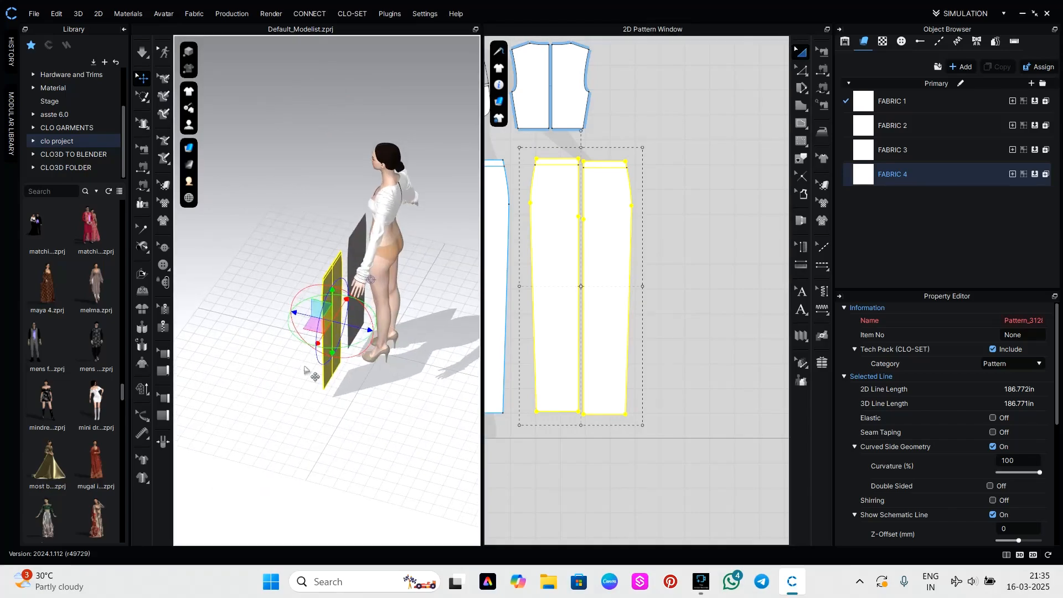
pyautogui.moveTo(347, 349); pyautogui.dragTo(394, 328)
pyautogui.moveTo(451, 344); pyautogui.dragTo(373, 332, button='right')
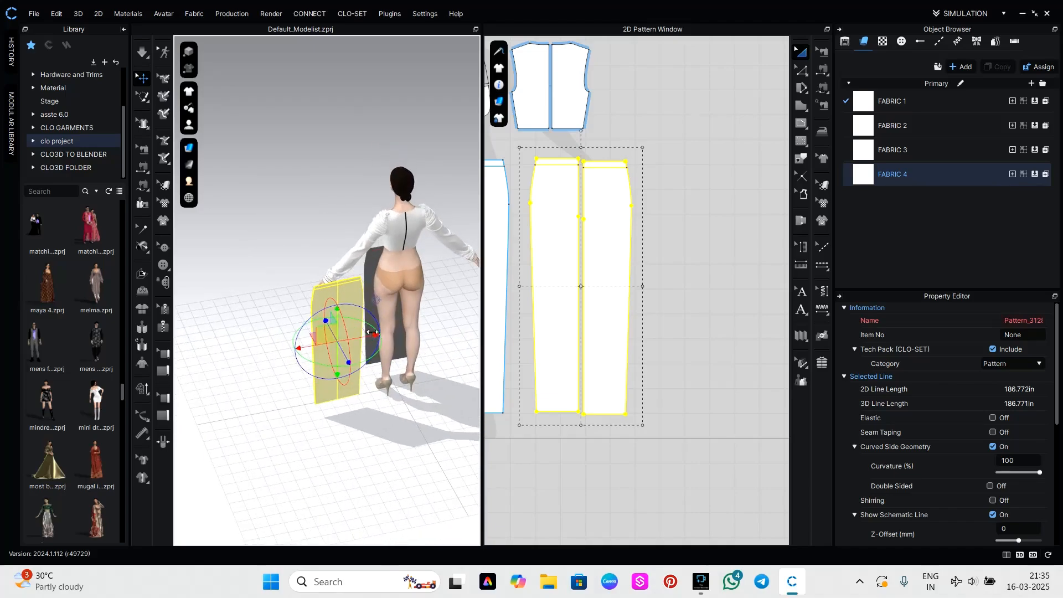
pyautogui.moveTo(314, 348); pyautogui.dragTo(417, 327)
pyautogui.click(705, 361)
# Sew the upper centre edges of the back panels together, and do the same for the front pair.
pyautogui.scroll(5, 615, 223)
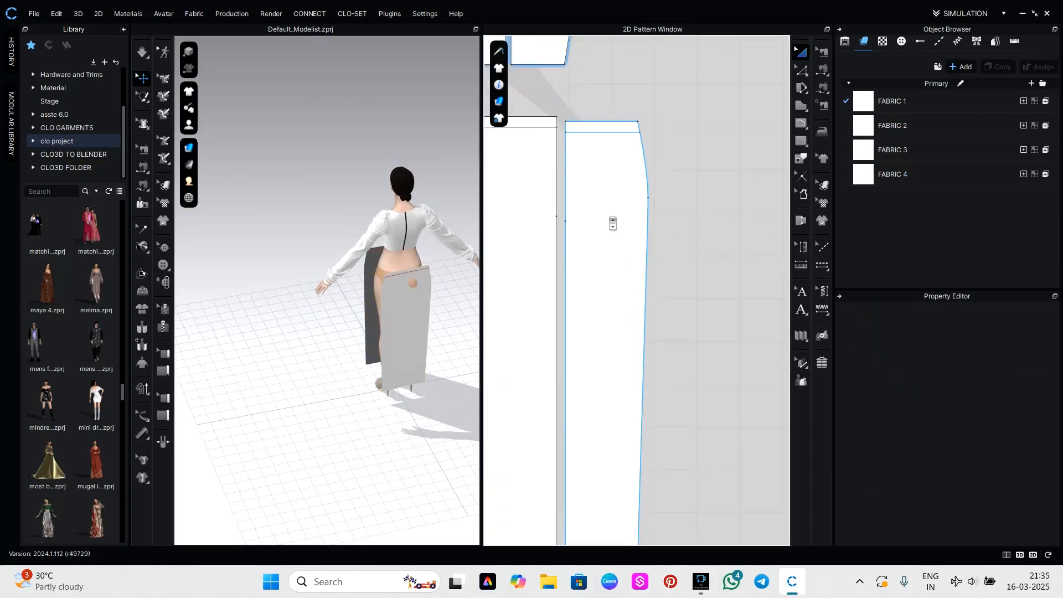
pyautogui.scroll(-3, 714, 290)
pyautogui.press('n')
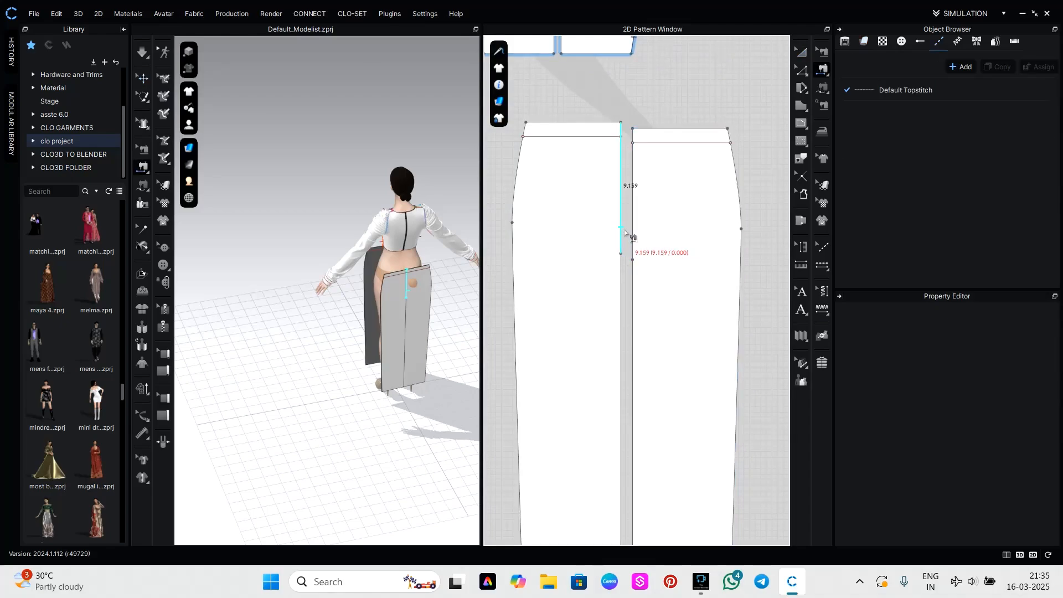
pyautogui.click(622, 228)
pyautogui.click(634, 233)
pyautogui.scroll(-5, 637, 297)
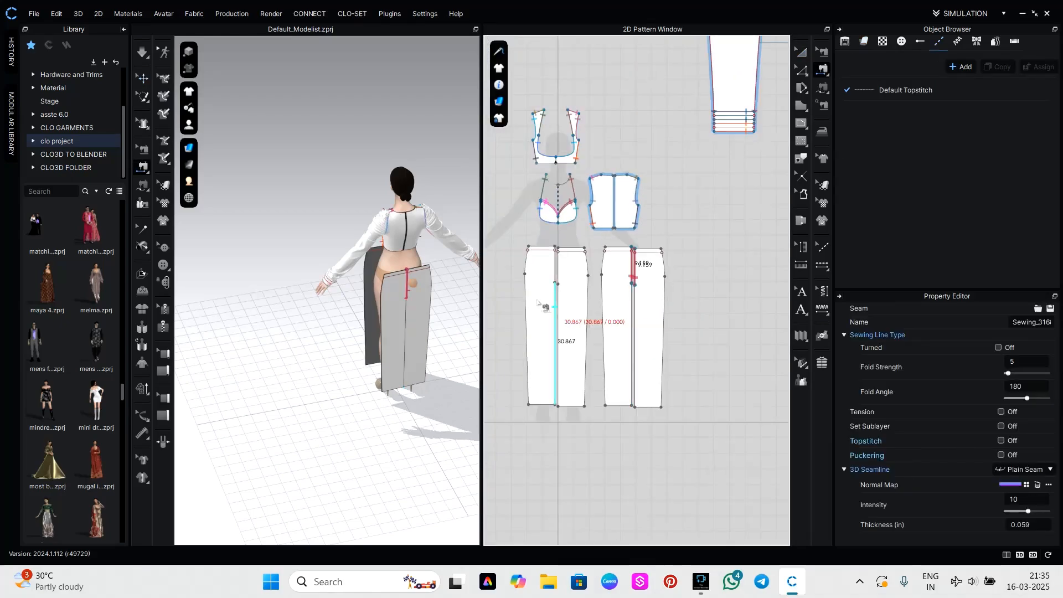
pyautogui.click(553, 272)
pyautogui.click(559, 270)
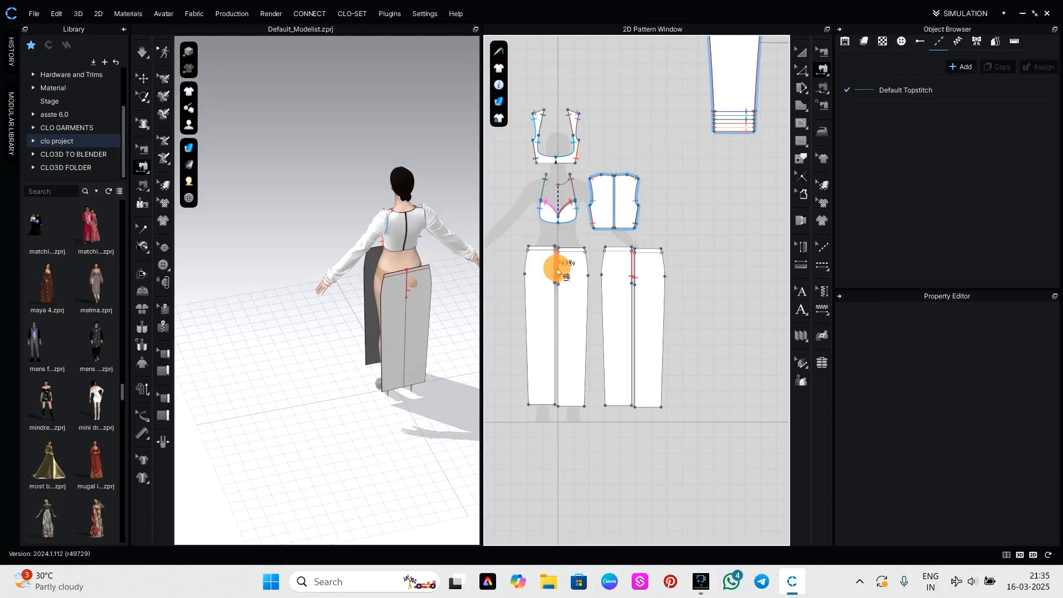
# Try to sew the inner-leg edges of the two front panels to the inner-leg edges of the back panels.
pyautogui.scroll(1, 557, 328)
pyautogui.click(557, 328)
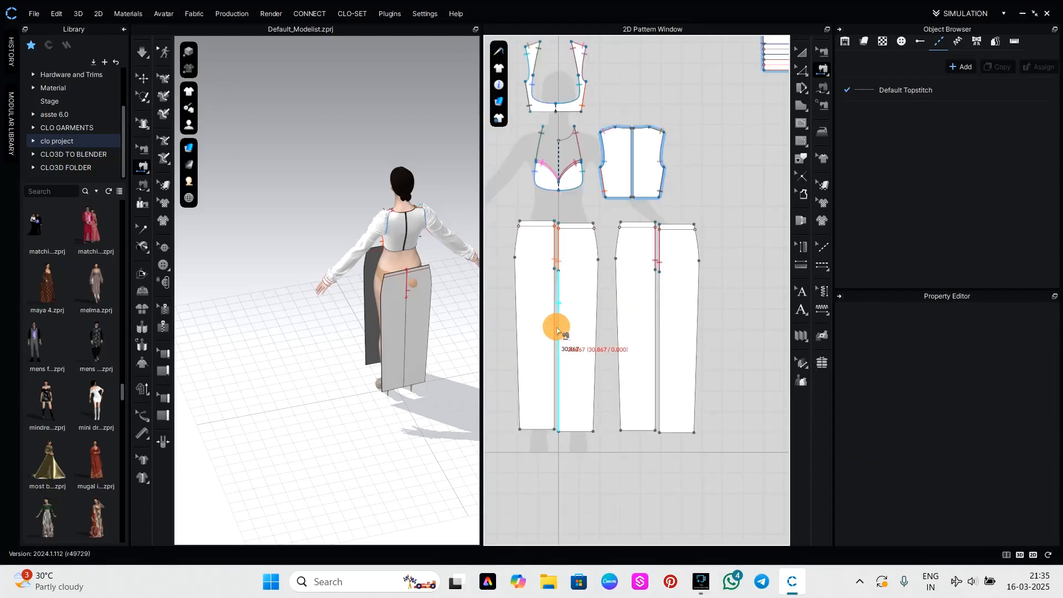
pyautogui.click(648, 339)
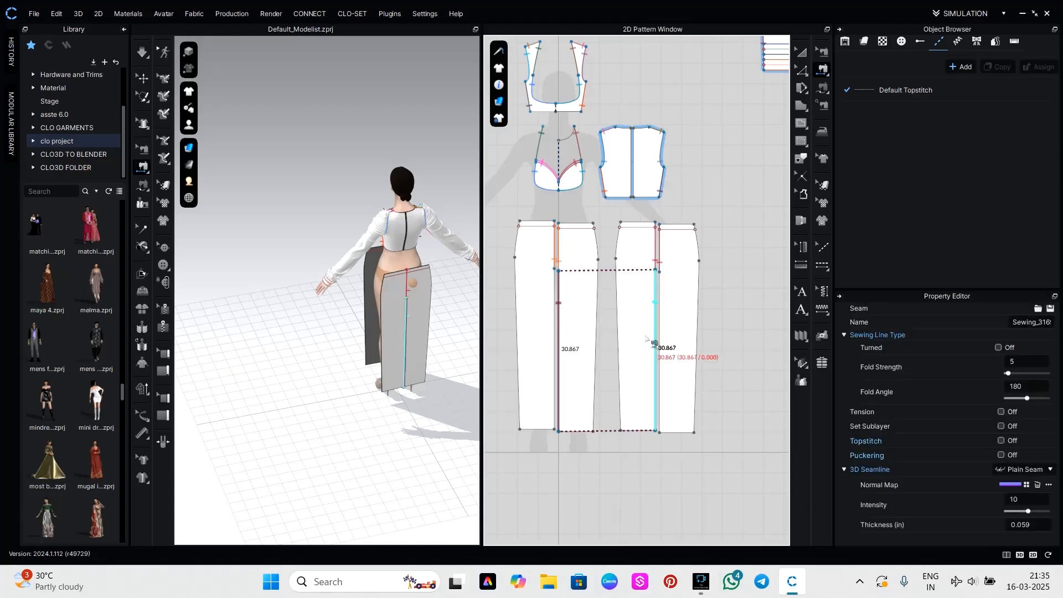
pyautogui.click(554, 335)
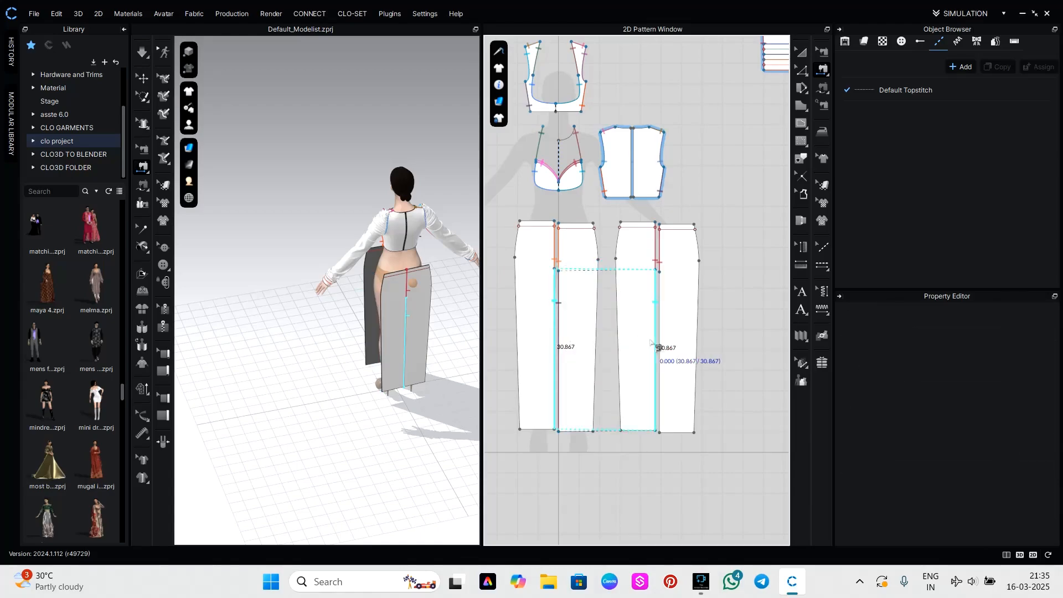
pyautogui.click(661, 343)
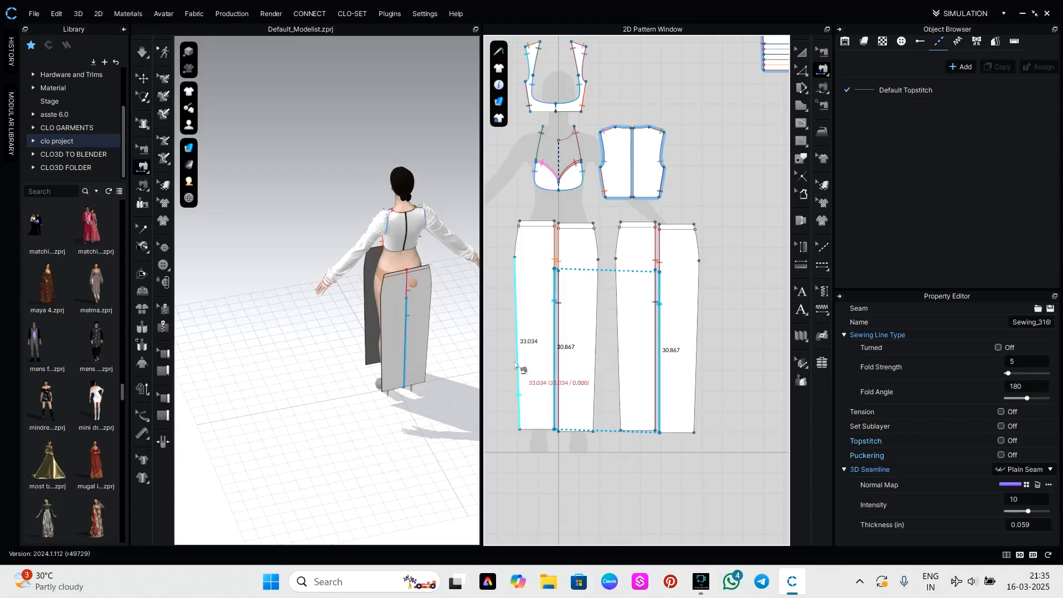
# Move the outer back panel away from its neighbour in 3D to expose the seam connections.
pyautogui.press('q')
pyautogui.click(414, 349)
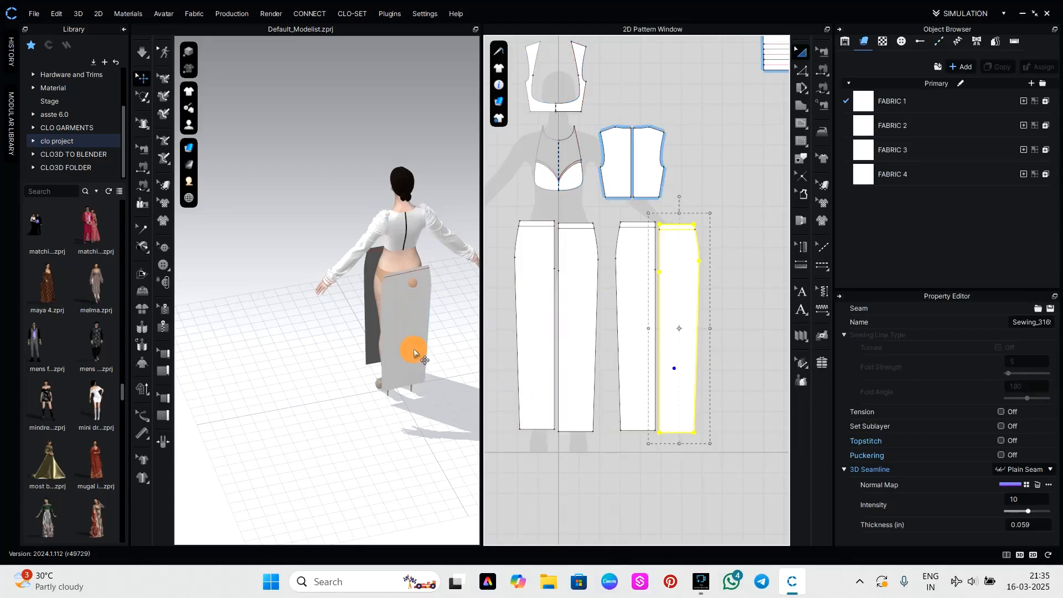
pyautogui.scroll(3, 432, 391)
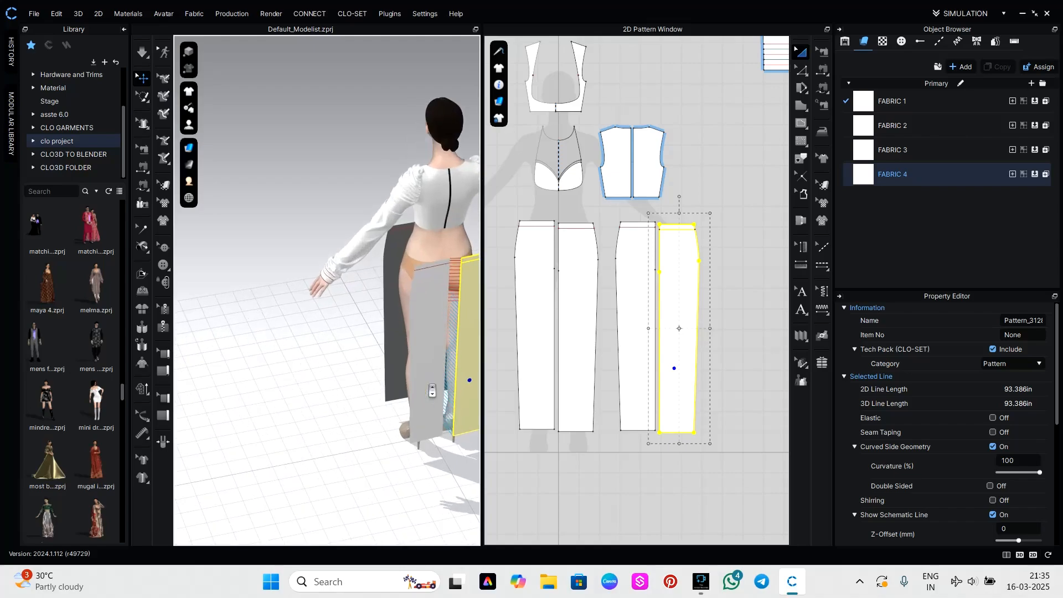
pyautogui.moveTo(450, 415); pyautogui.dragTo(627, 398, button='right')
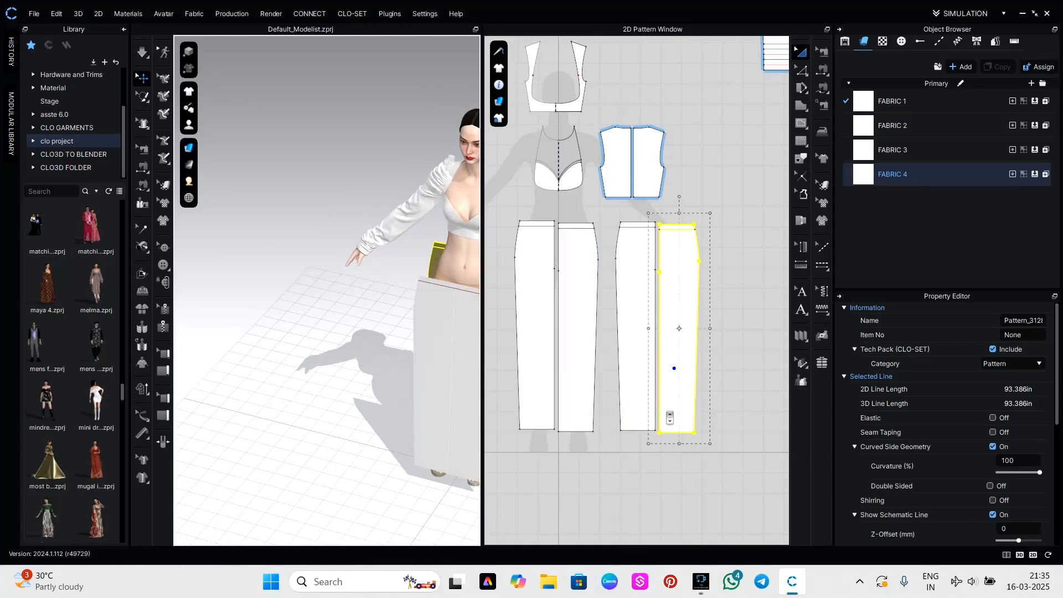
pyautogui.scroll(-3, 666, 413)
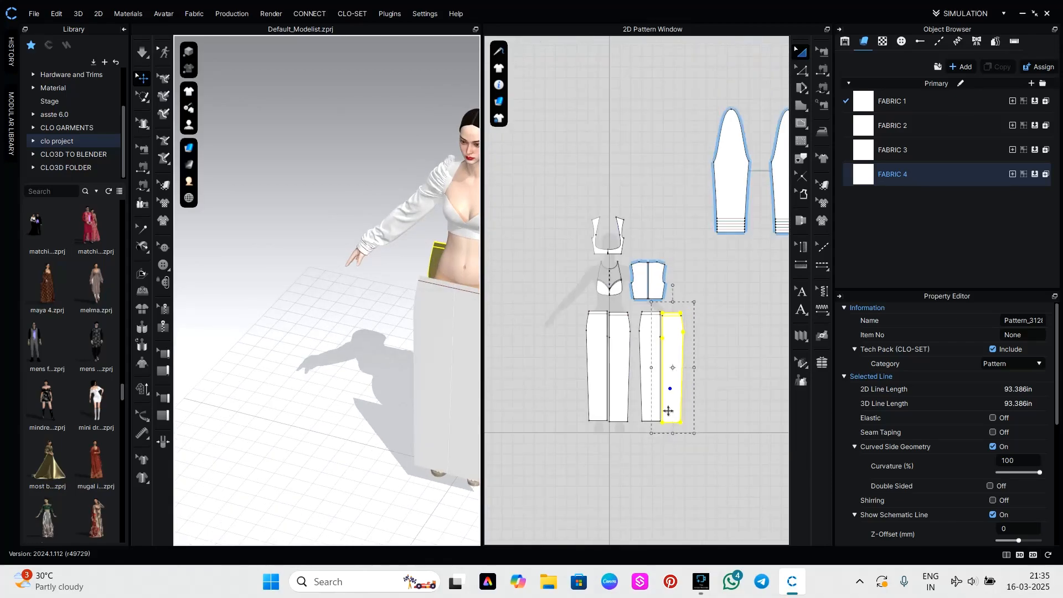
pyautogui.click(585, 436)
pyautogui.moveTo(430, 391); pyautogui.dragTo(422, 394)
pyautogui.moveTo(448, 415); pyautogui.dragTo(374, 431, button='right')
pyautogui.moveTo(387, 395); pyautogui.dragTo(402, 394)
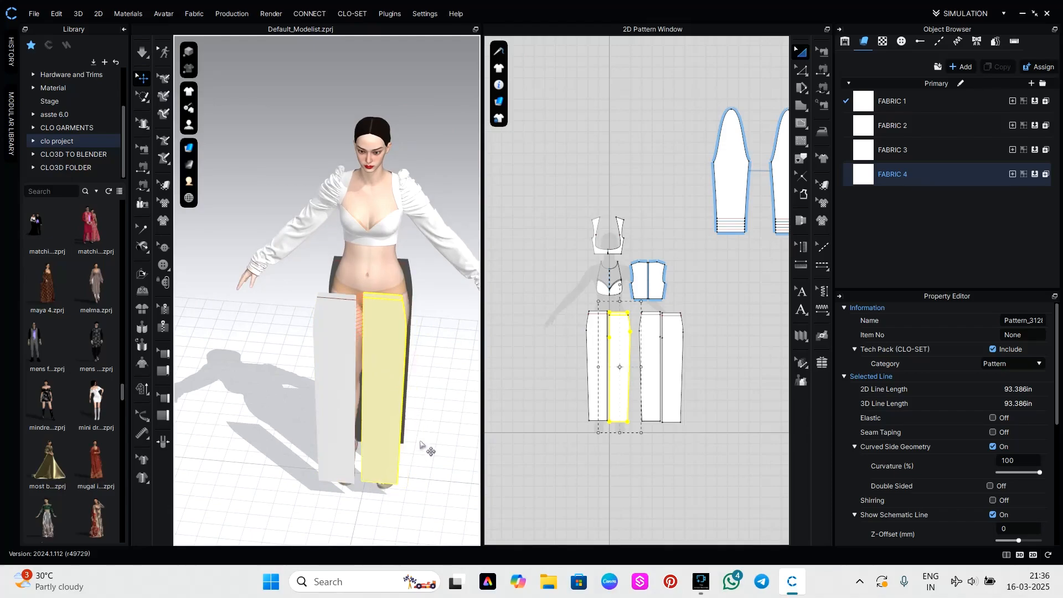
pyautogui.moveTo(427, 440); pyautogui.dragTo(396, 414, button='right')
pyautogui.click(393, 409)
pyautogui.moveTo(392, 409); pyautogui.dragTo(393, 413)
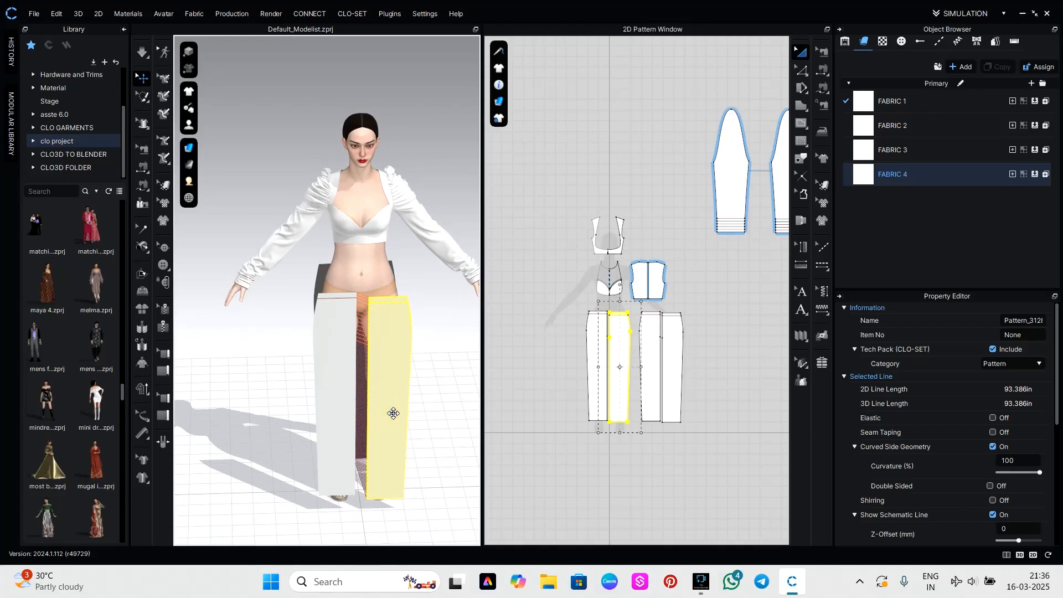
pyautogui.hotkey('ctrl', 'z')
pyautogui.hotkey('ctrl', 'z')
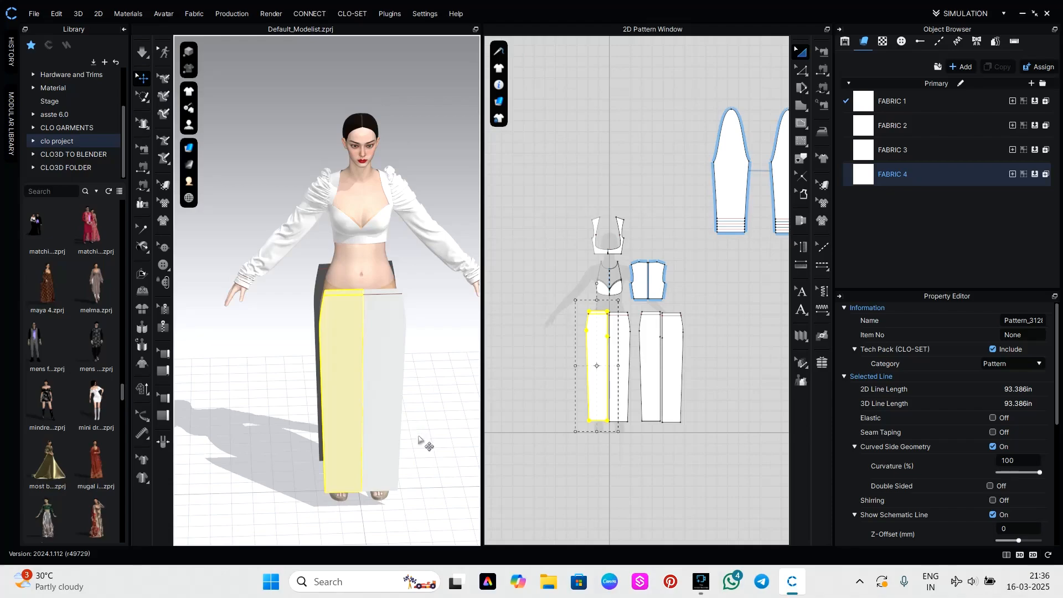
# Shift the front panel on the avatar's left leg sideways in 3D and delete both front-to-back inner-leg seams.
pyautogui.click(426, 443)
pyautogui.click(389, 423)
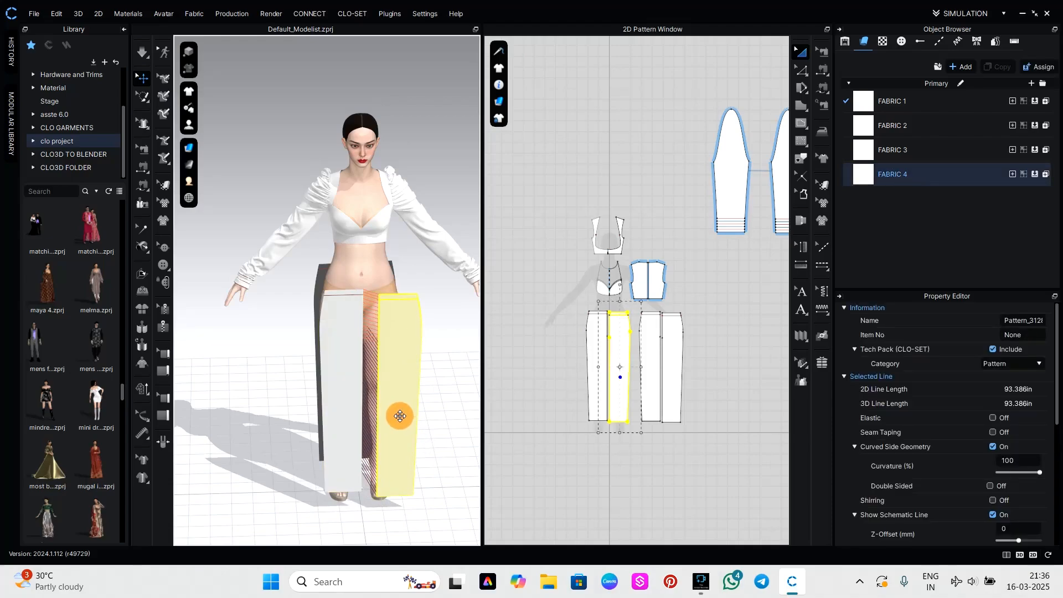
pyautogui.press('b')
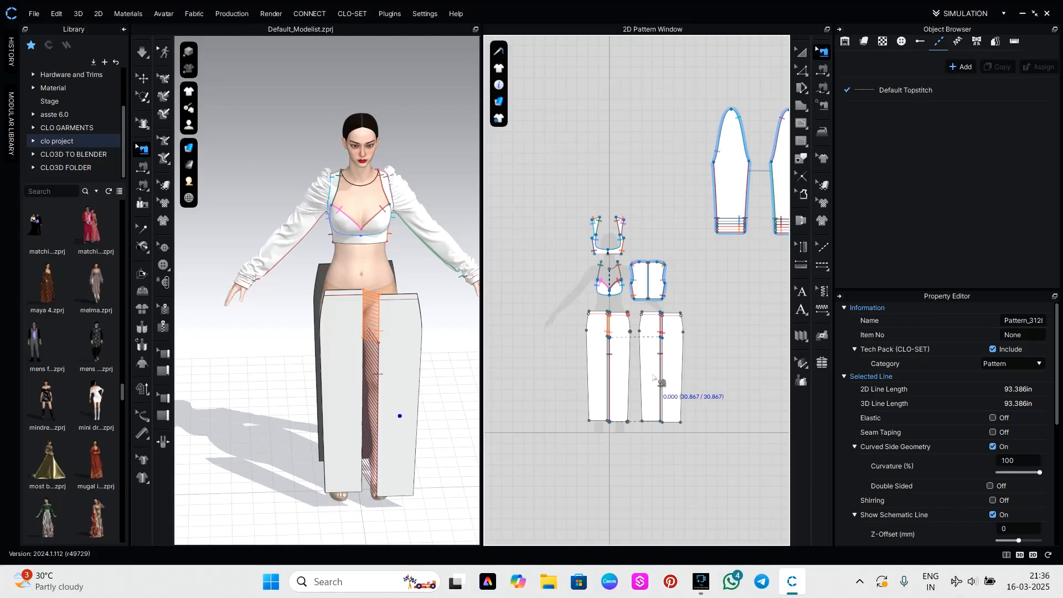
pyautogui.click(556, 338)
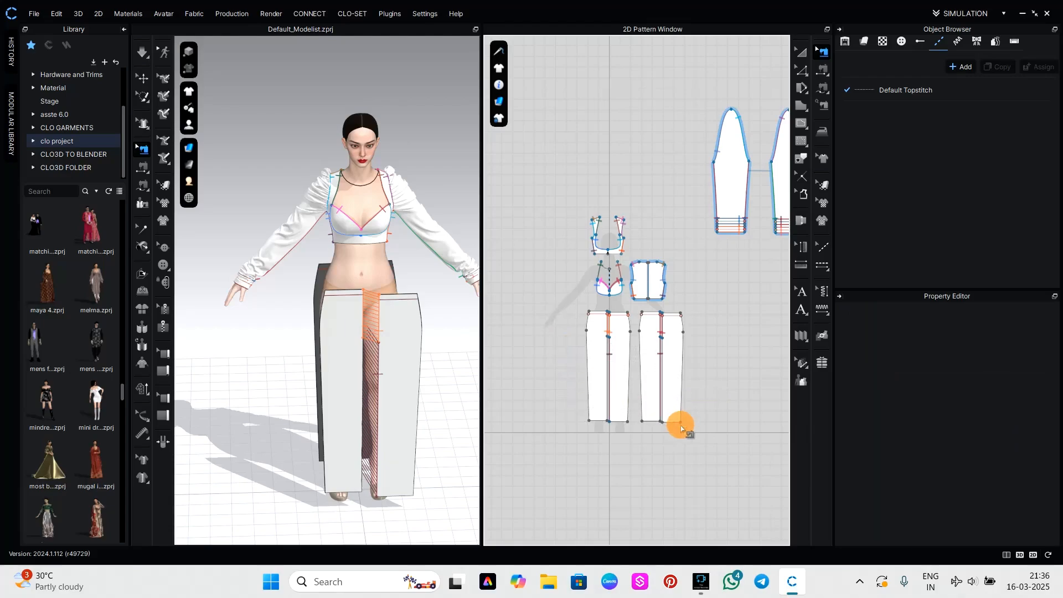
pyautogui.click(660, 413)
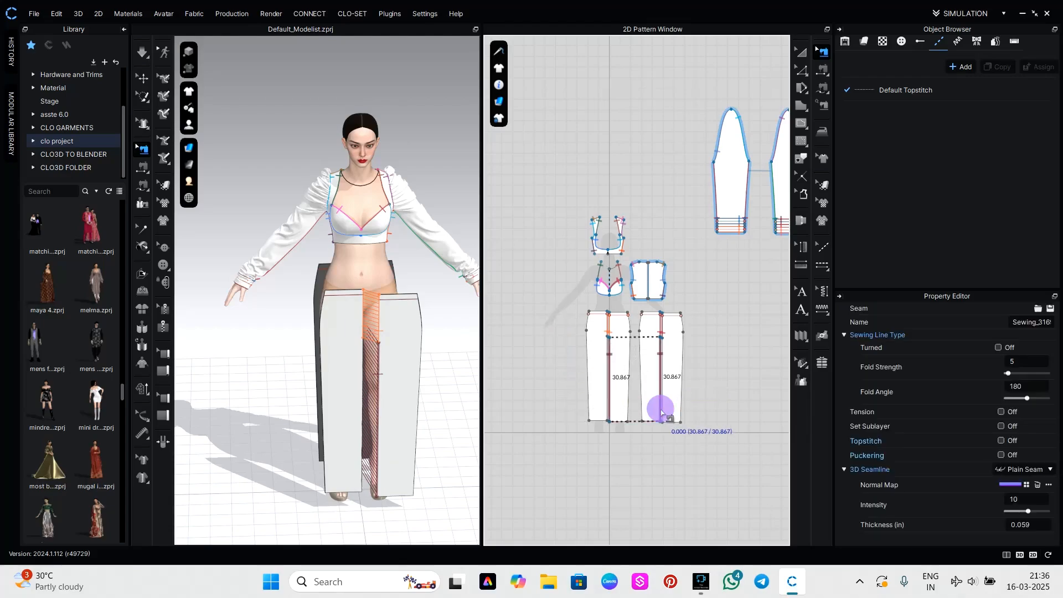
pyautogui.rightClick(660, 413)
pyautogui.click(677, 265)
pyautogui.scroll(3, 662, 359)
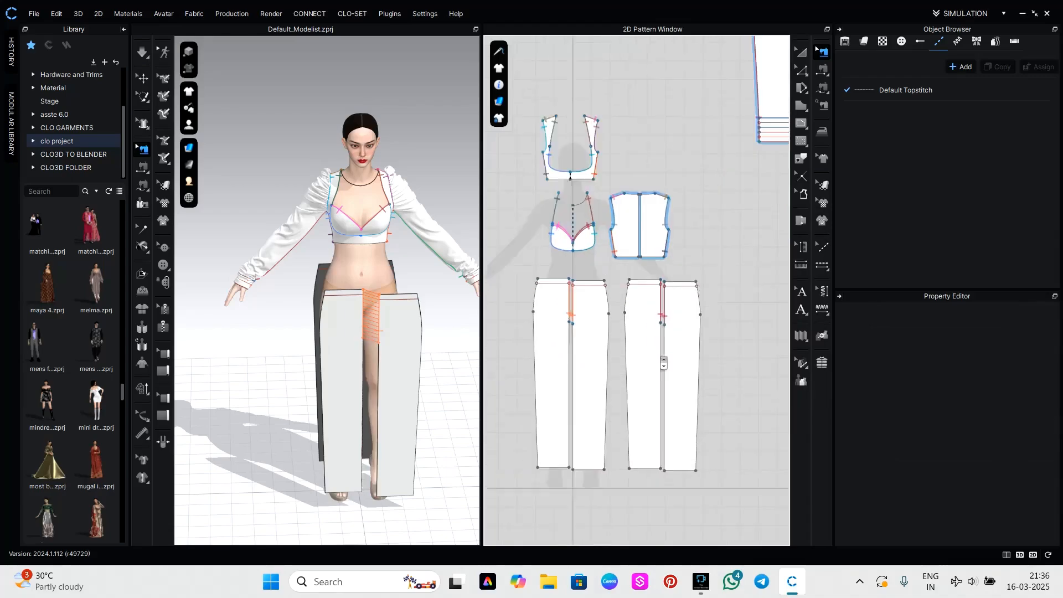
pyautogui.scroll(3, 664, 363)
pyautogui.click(387, 410)
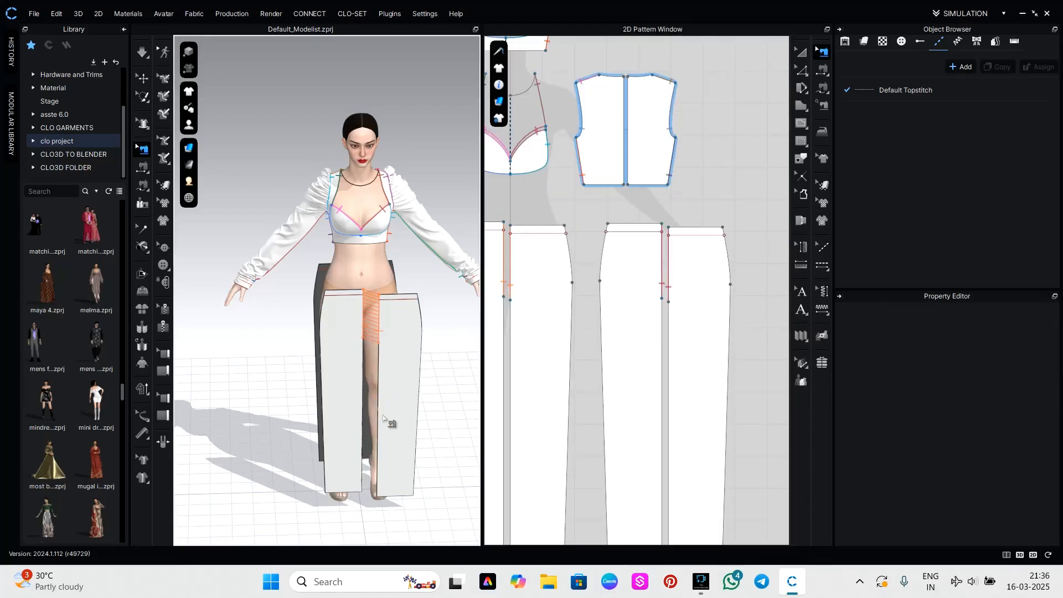
pyautogui.scroll(5, 383, 421)
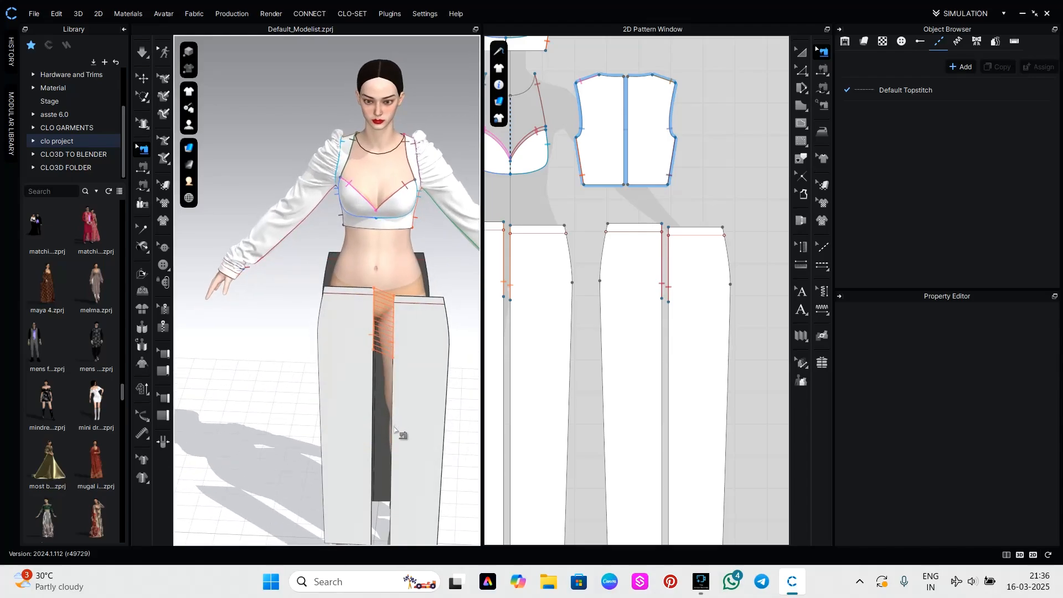
pyautogui.press('n')
pyautogui.click(387, 423)
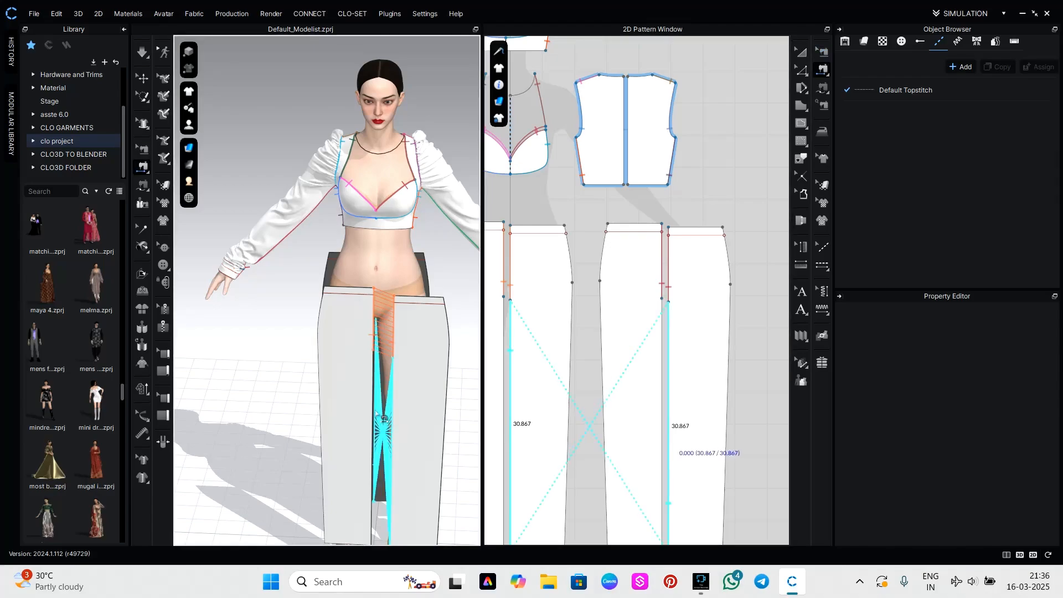
pyautogui.scroll(-2, 657, 401)
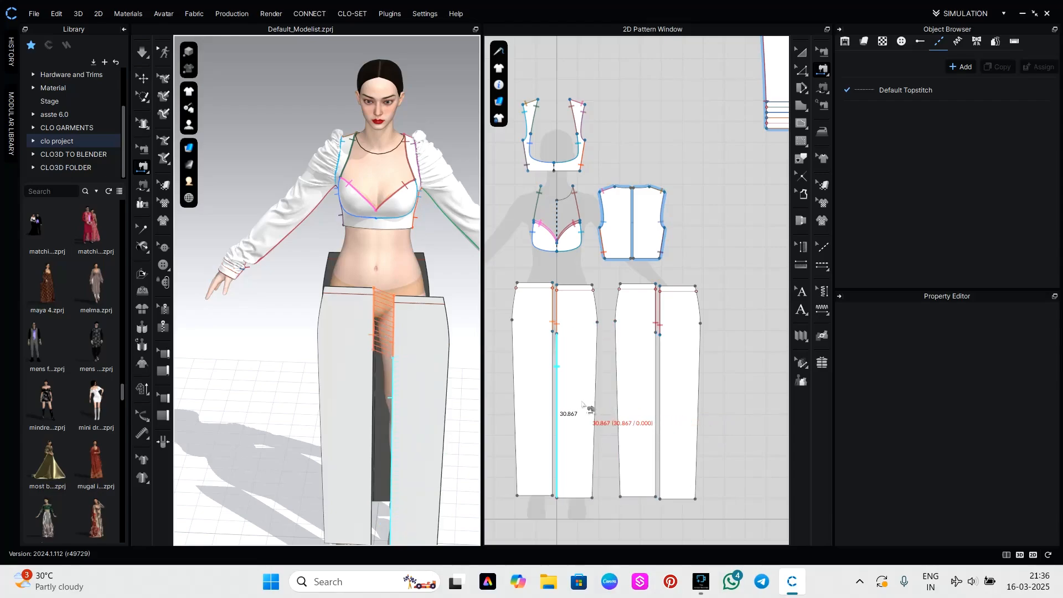
pyautogui.click(554, 404)
pyautogui.hotkey('ctrl', 'z')
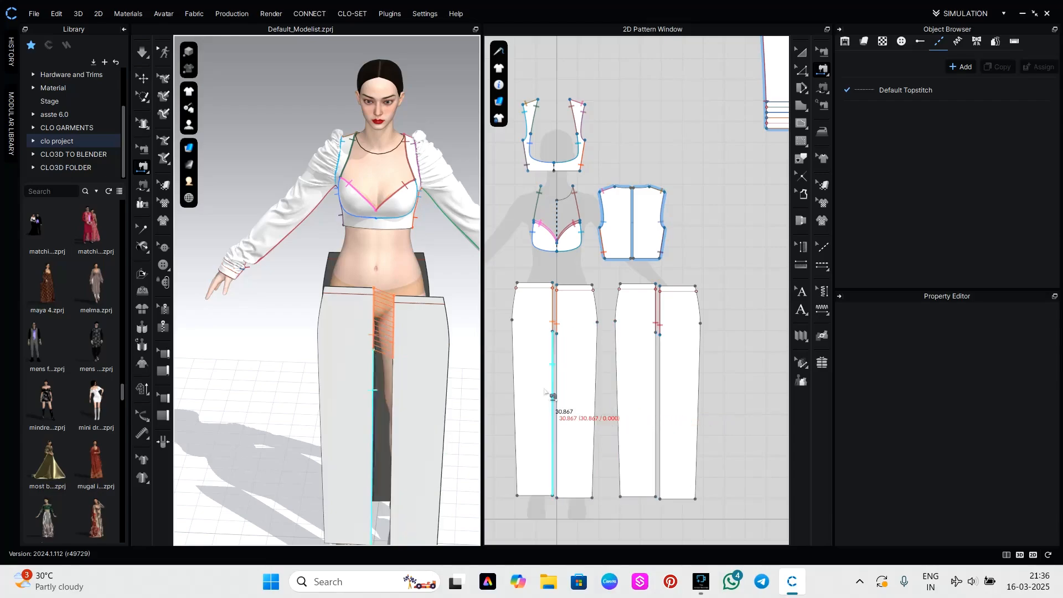
pyautogui.click(410, 378)
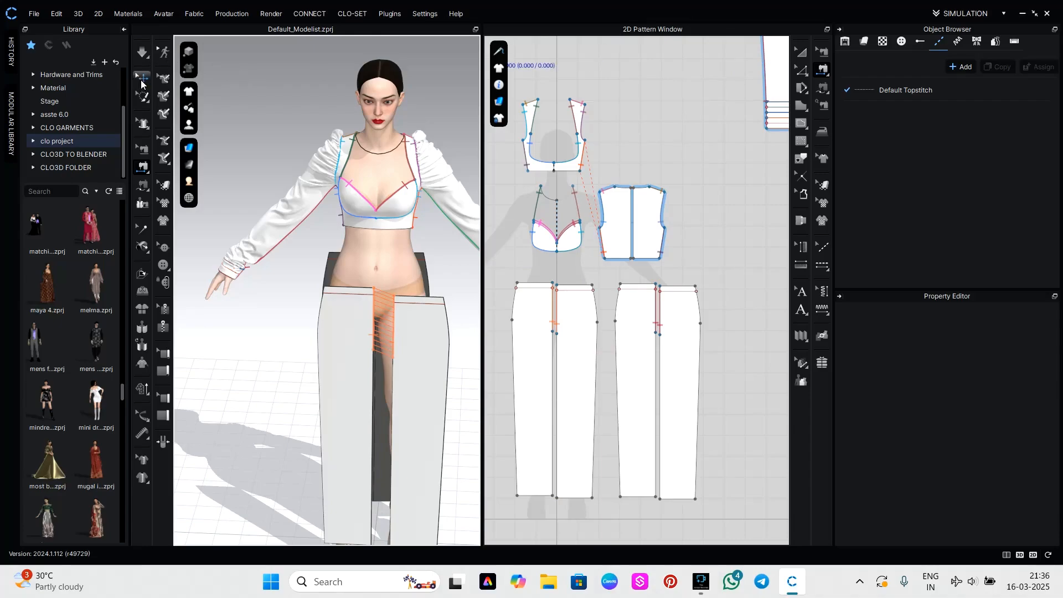
# Shift the front and back trouser panels on the avatar's right leg sideways in 3D, away from their neighbours.
pyautogui.click(143, 78)
pyautogui.click(340, 378)
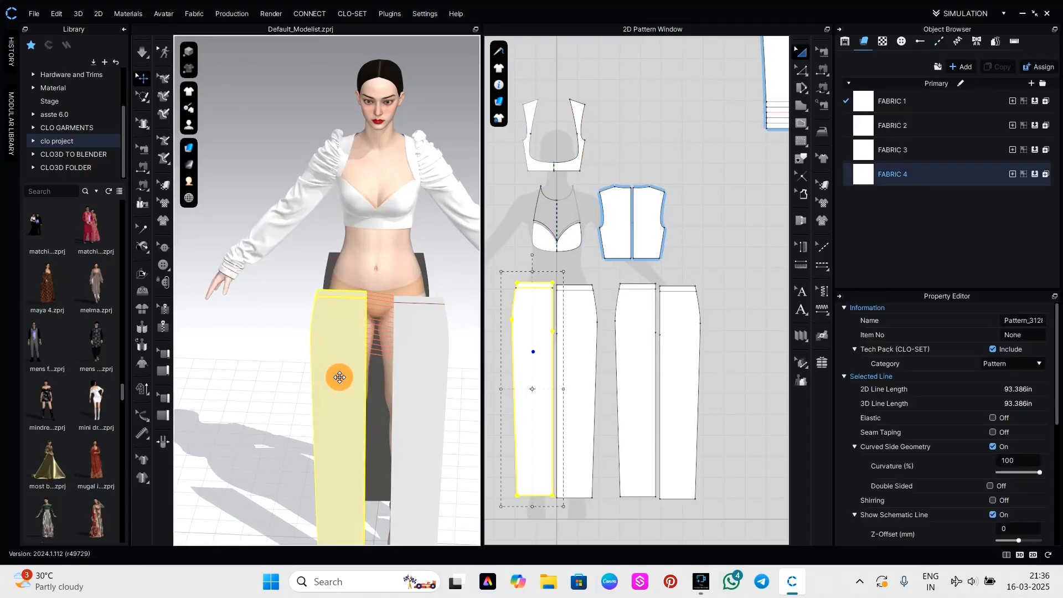
pyautogui.moveTo(347, 375); pyautogui.dragTo(330, 394, button='right')
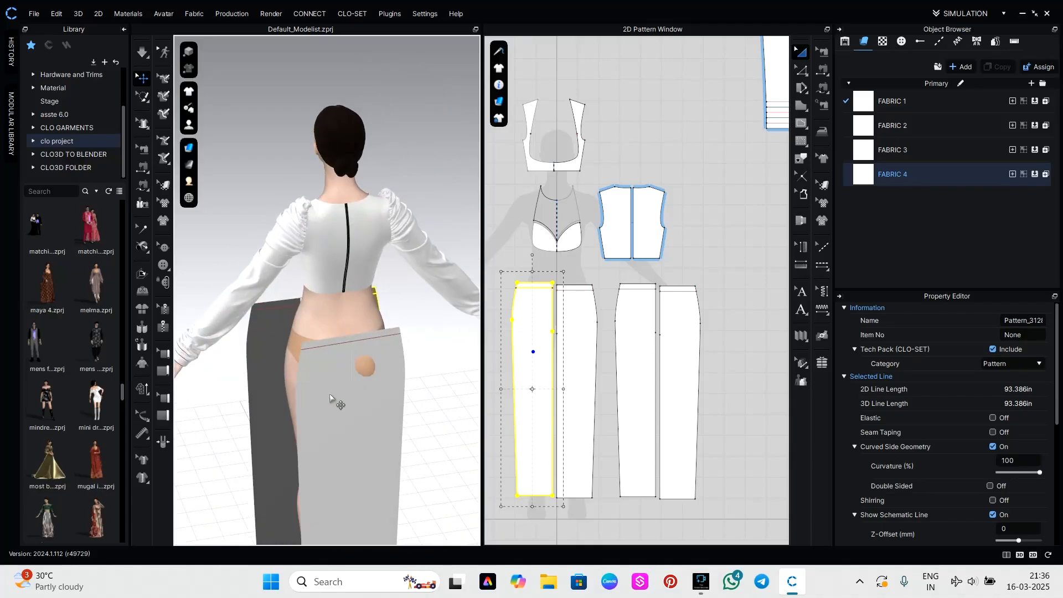
pyautogui.moveTo(330, 394); pyautogui.dragTo(375, 411)
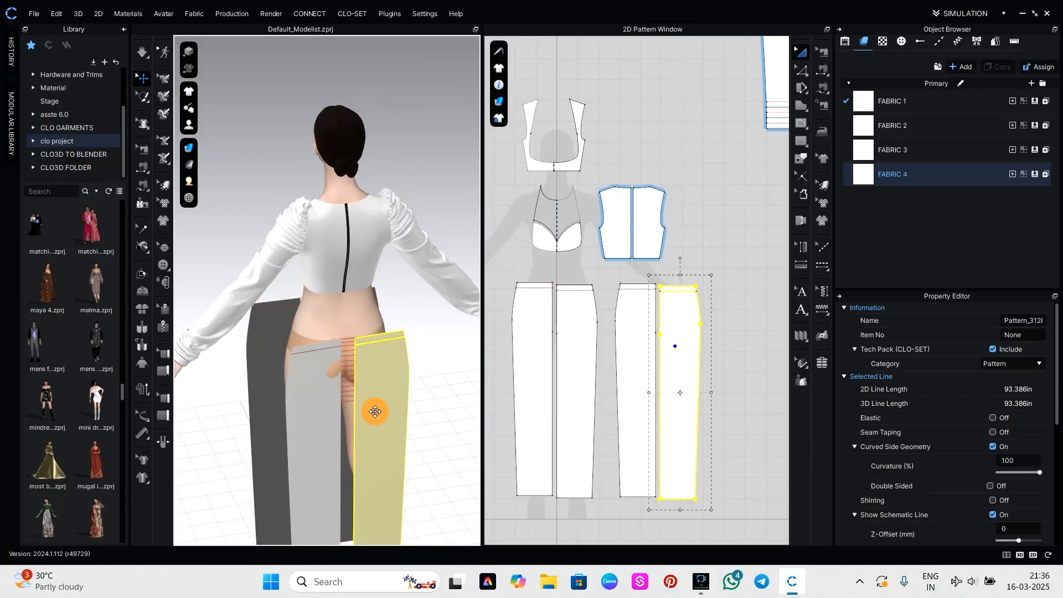
pyautogui.moveTo(375, 412); pyautogui.dragTo(370, 419, button='right')
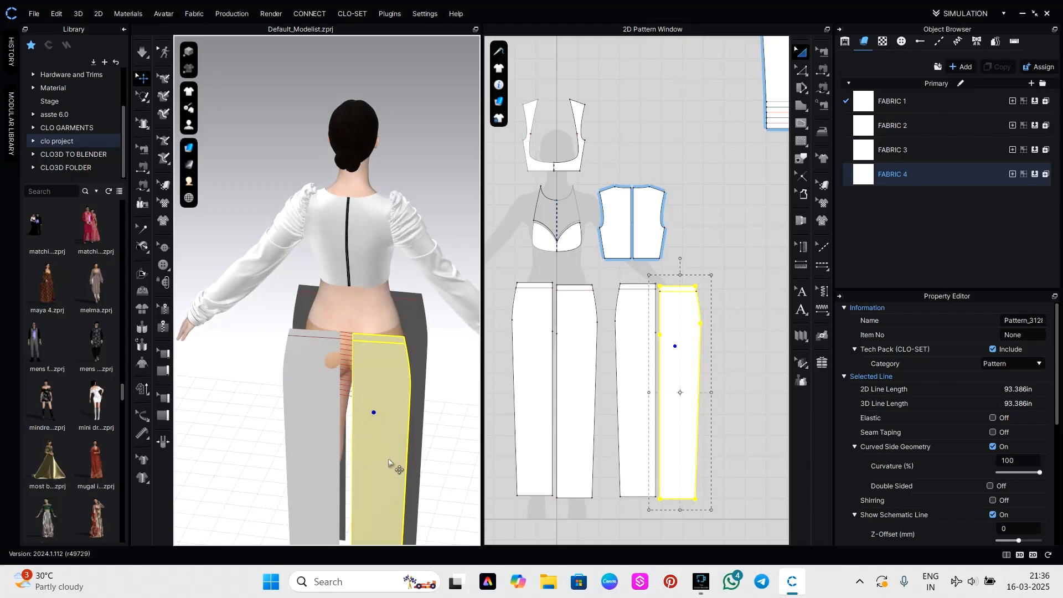
# Sew the inner-leg edge of each front trouser panel to the inner-leg edge of the back panel on the same leg.
pyautogui.press('n')
pyautogui.moveTo(355, 453); pyautogui.dragTo(353, 448, button='right')
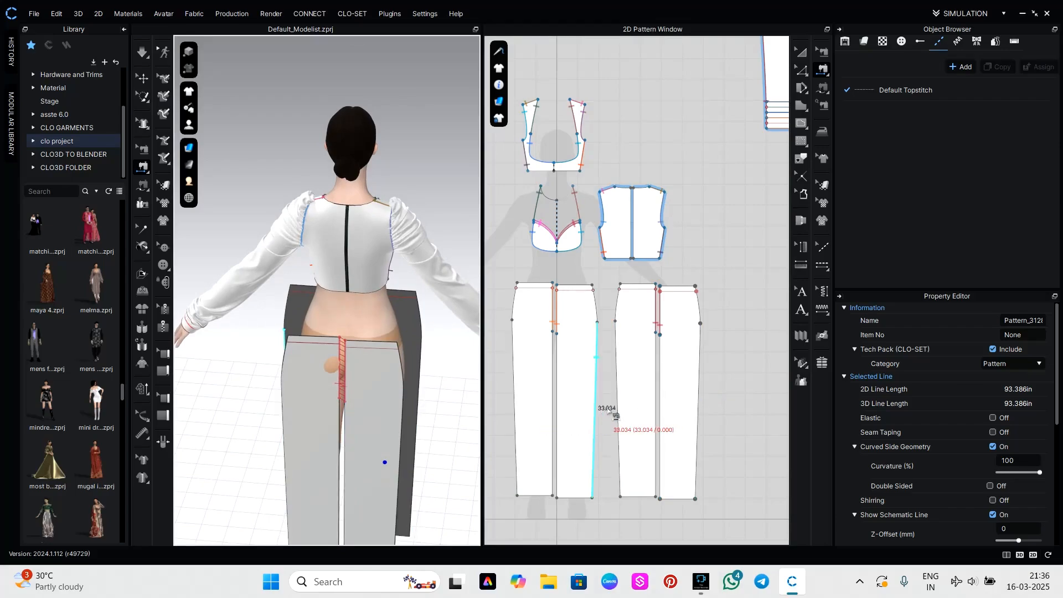
pyautogui.click(659, 408)
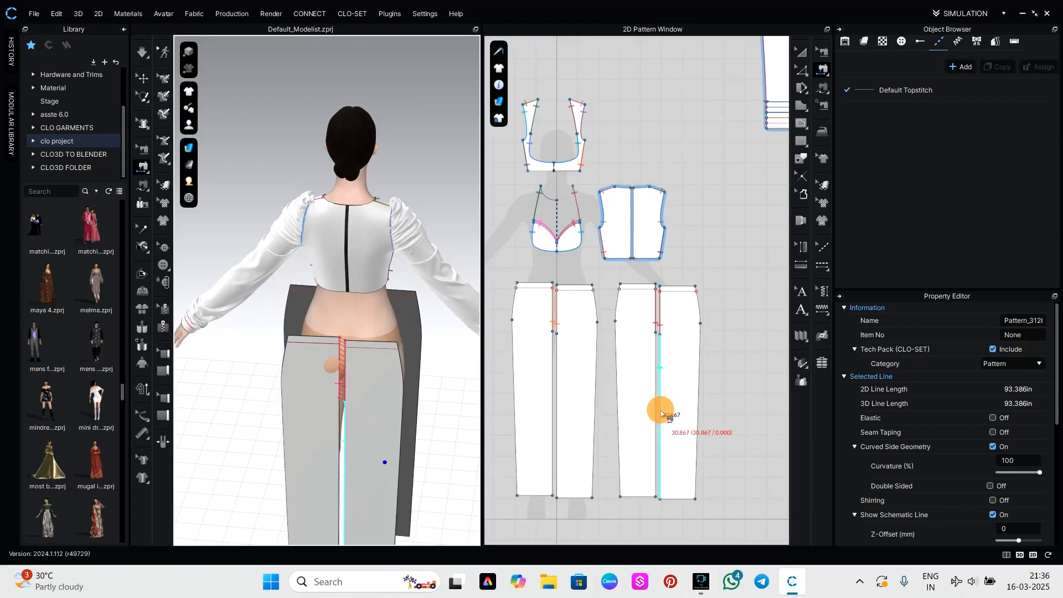
pyautogui.click(552, 415)
pyautogui.moveTo(408, 443); pyautogui.dragTo(469, 456, button='right')
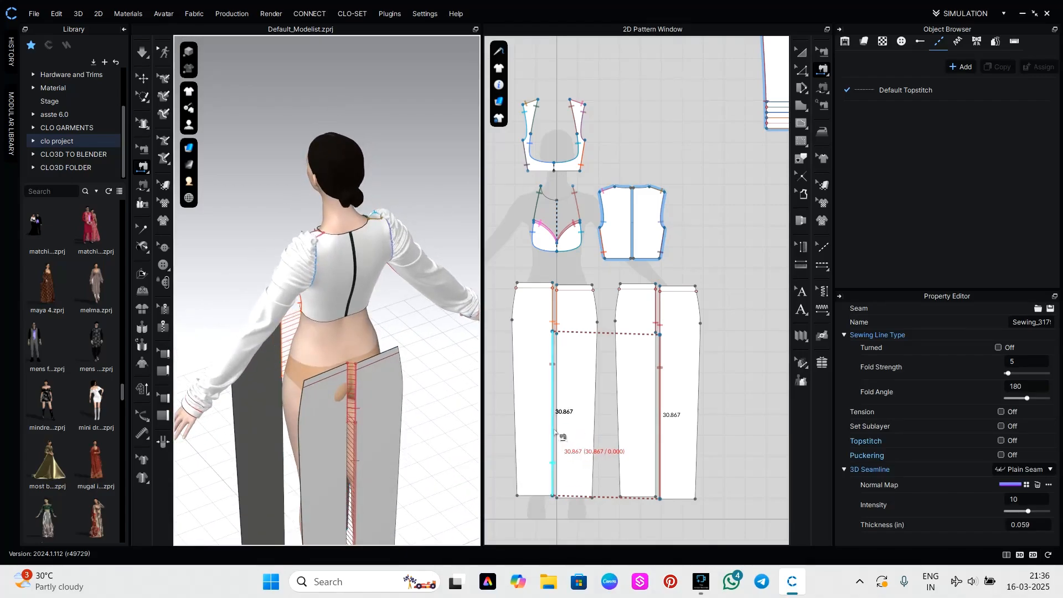
pyautogui.click(556, 432)
pyautogui.click(648, 426)
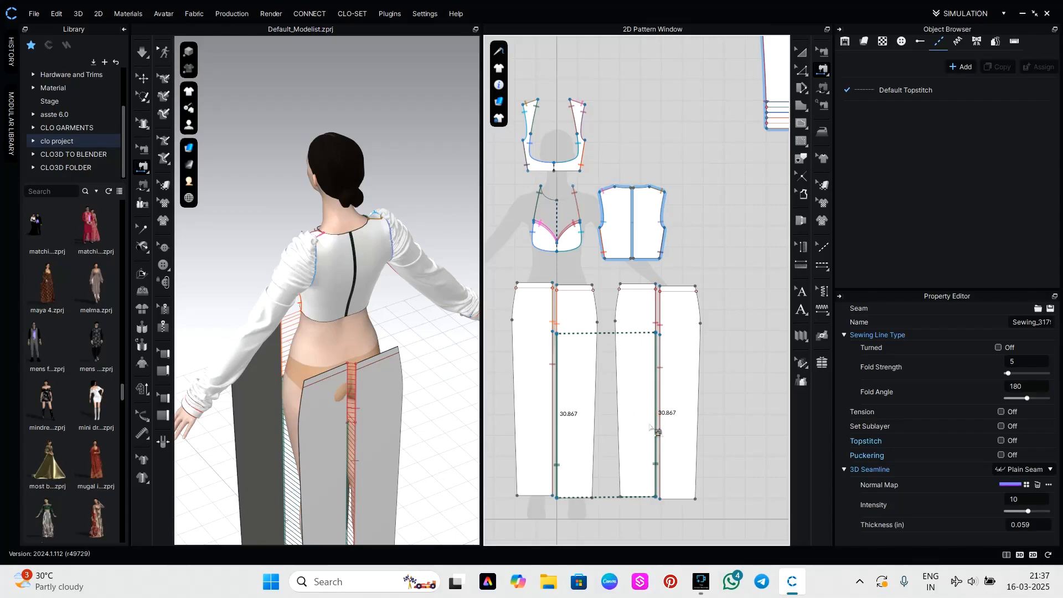
# Sew the upper and lower outer side edges of the front and back panels together on the avatar's right leg.
pyautogui.scroll(-3, 387, 460)
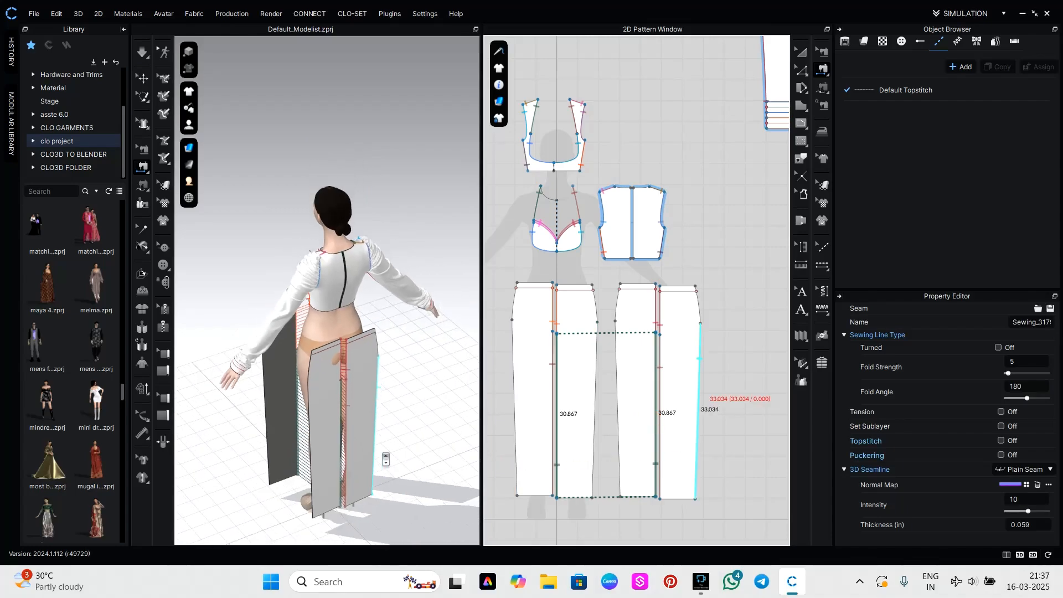
pyautogui.click(515, 302)
pyautogui.click(697, 305)
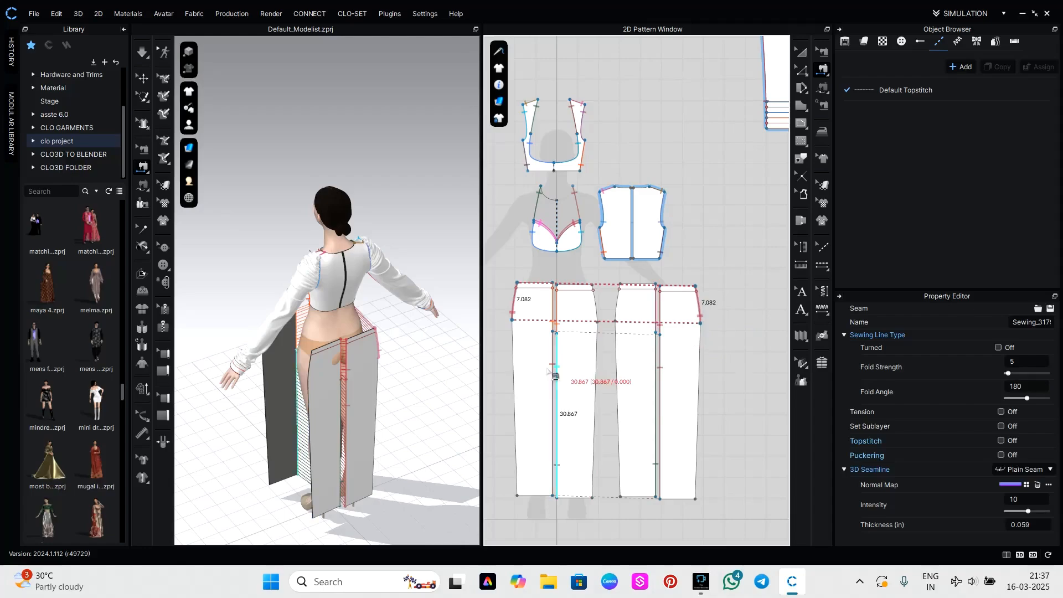
pyautogui.click(515, 395)
pyautogui.click(699, 395)
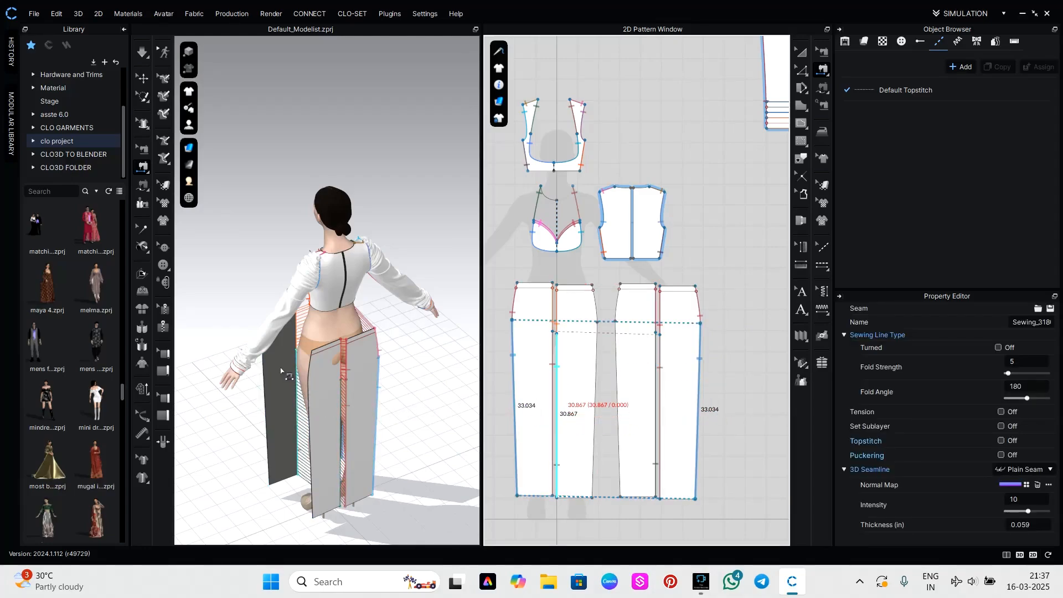
# Sew the upper and lower outer side edges of the front and back panels together on the avatar's left leg.
pyautogui.moveTo(282, 371); pyautogui.dragTo(335, 375, button='right')
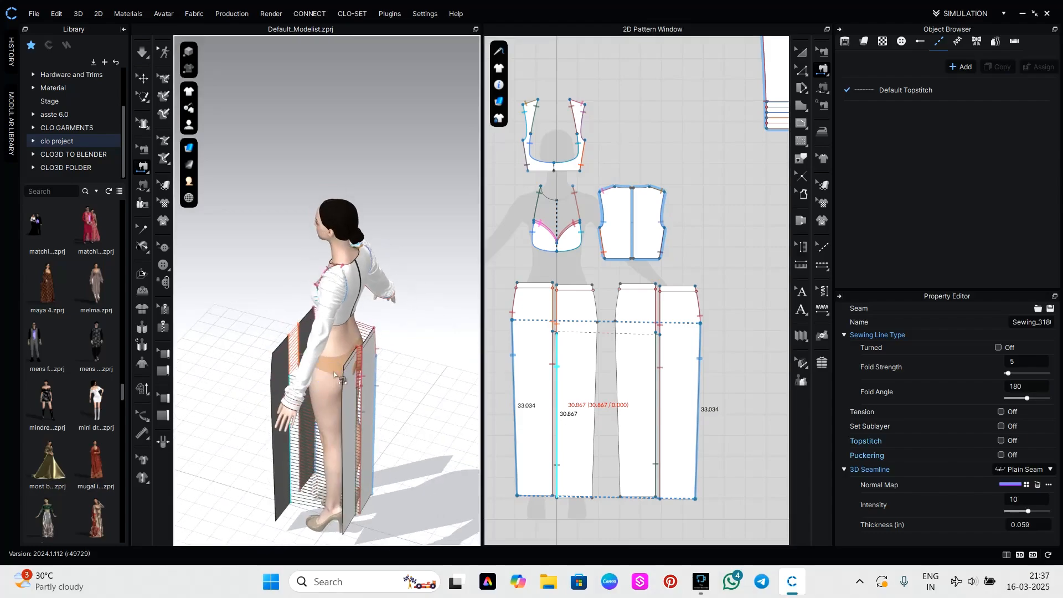
pyautogui.click(618, 304)
pyautogui.click(594, 304)
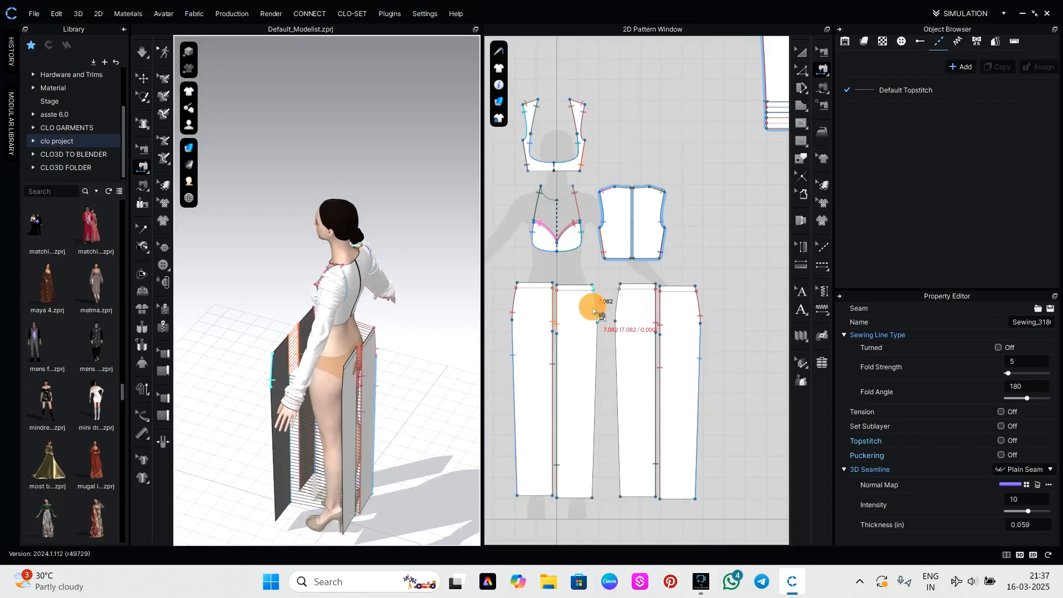
pyautogui.click(602, 367)
pyautogui.click(616, 368)
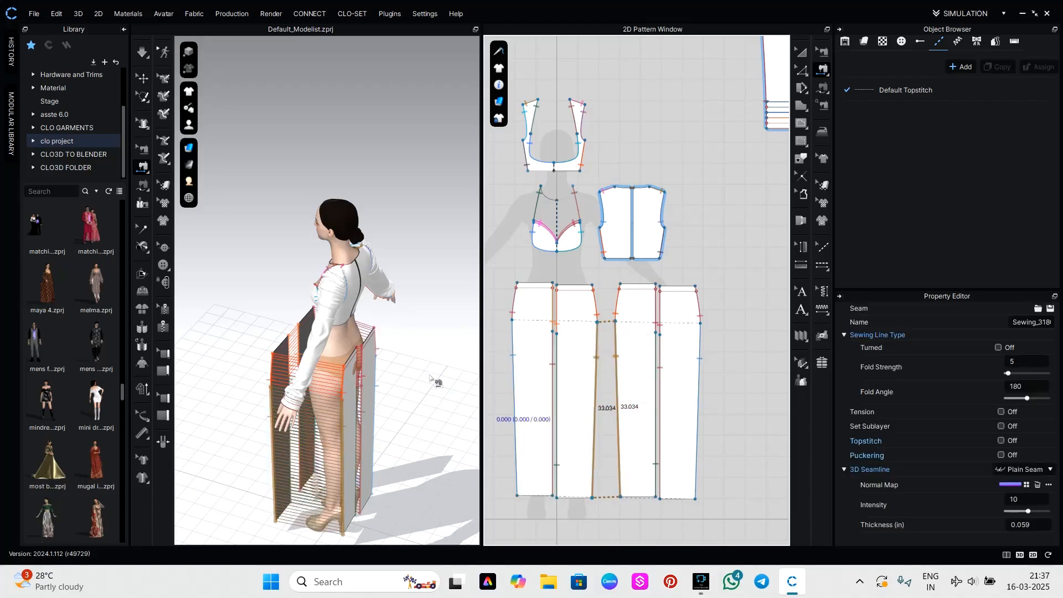
# Move the front panel on the avatar's right leg inward in 3D, then simulate to drape the sewn trousers.
pyautogui.moveTo(431, 378); pyautogui.dragTo(380, 375, button='right')
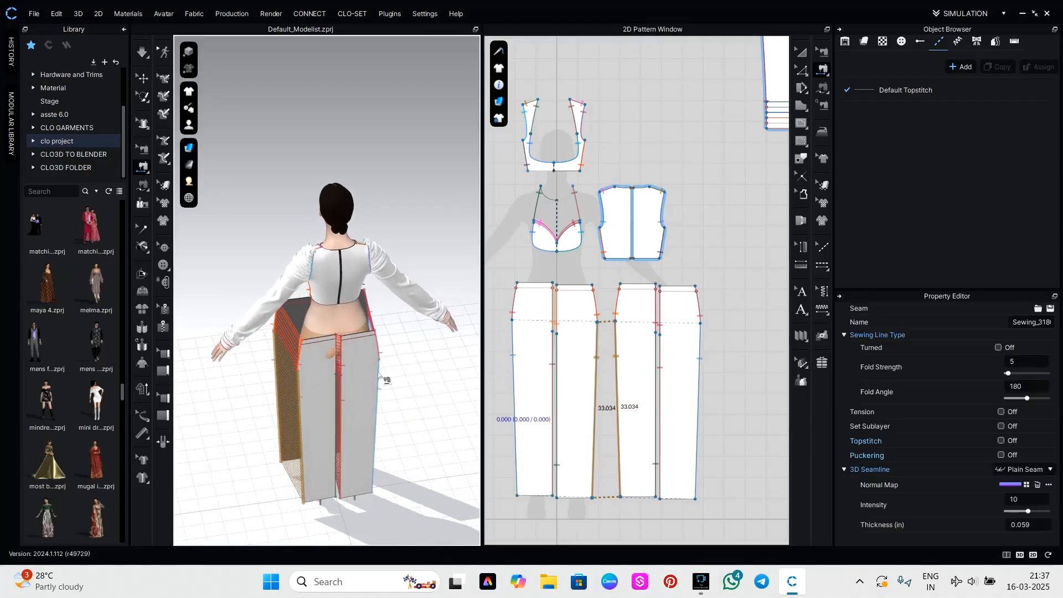
pyautogui.click(807, 55)
pyautogui.click(430, 373)
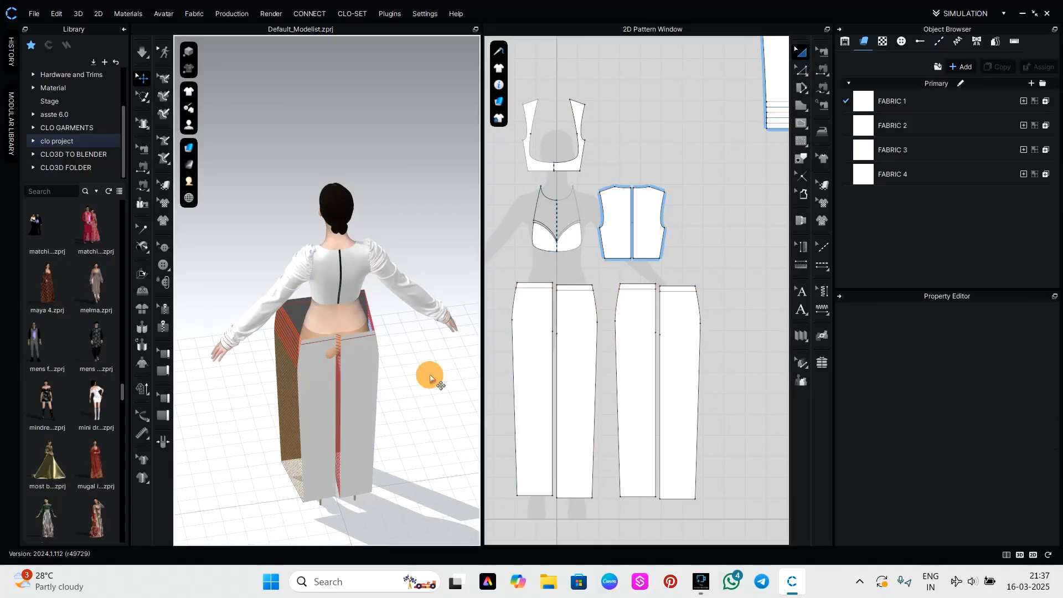
pyautogui.moveTo(430, 373); pyautogui.dragTo(263, 349, button='right')
pyautogui.moveTo(461, 354); pyautogui.dragTo(340, 403, button='right')
pyautogui.click(328, 399)
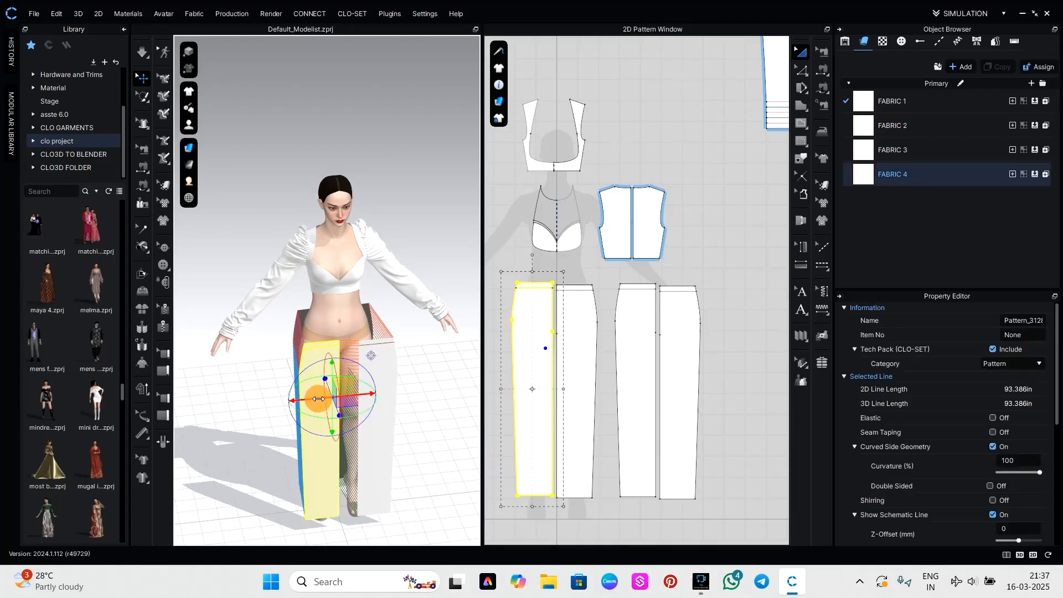
pyautogui.moveTo(318, 399); pyautogui.dragTo(328, 397)
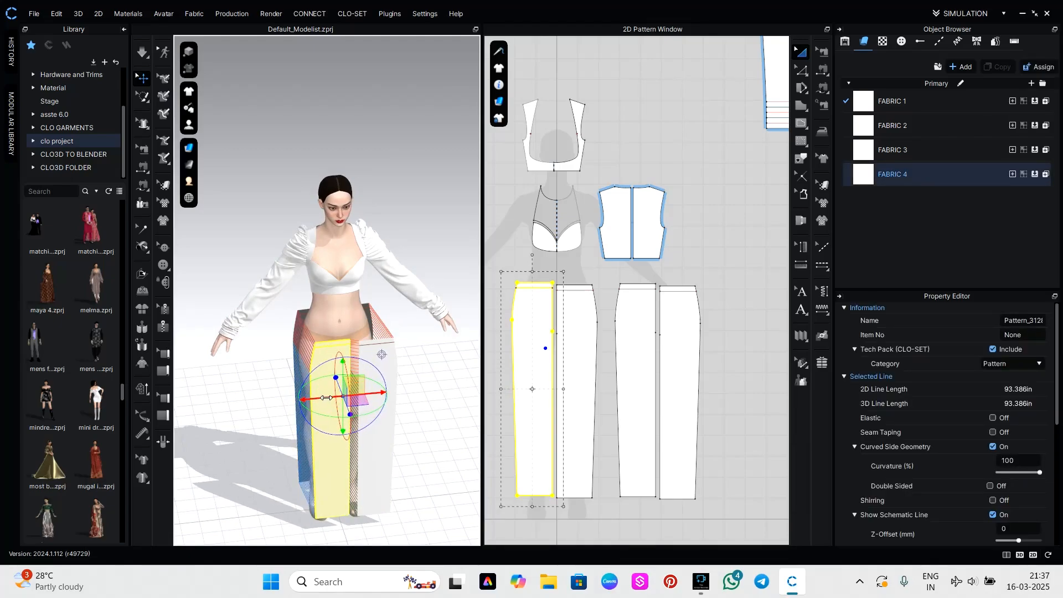
pyautogui.press('space')
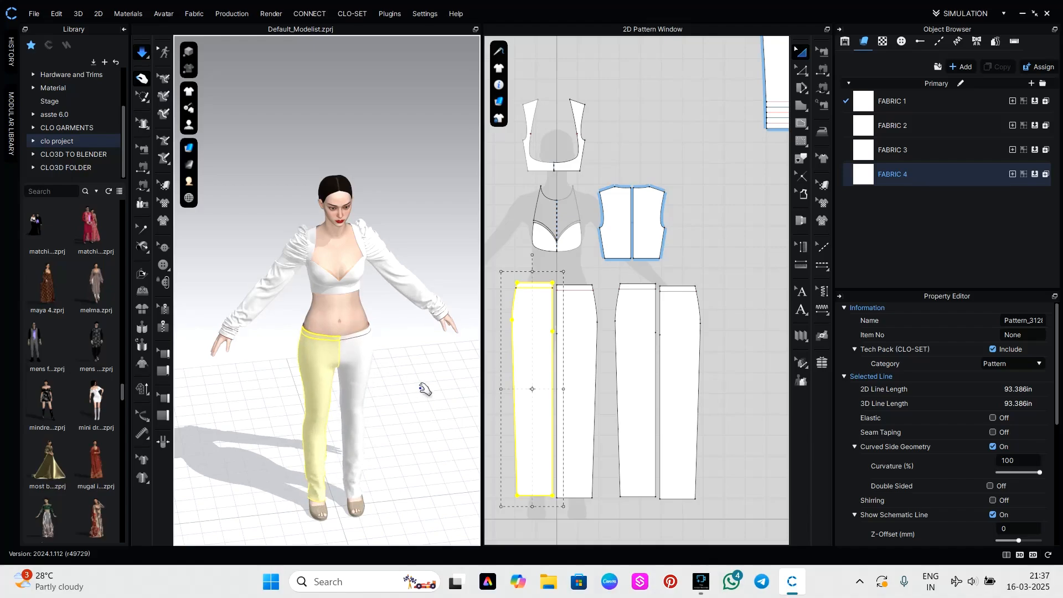
# Pull the front waist of both trouser legs upward on the avatar during simulation to level it.
pyautogui.press('2')
pyautogui.moveTo(363, 268); pyautogui.dragTo(358, 205)
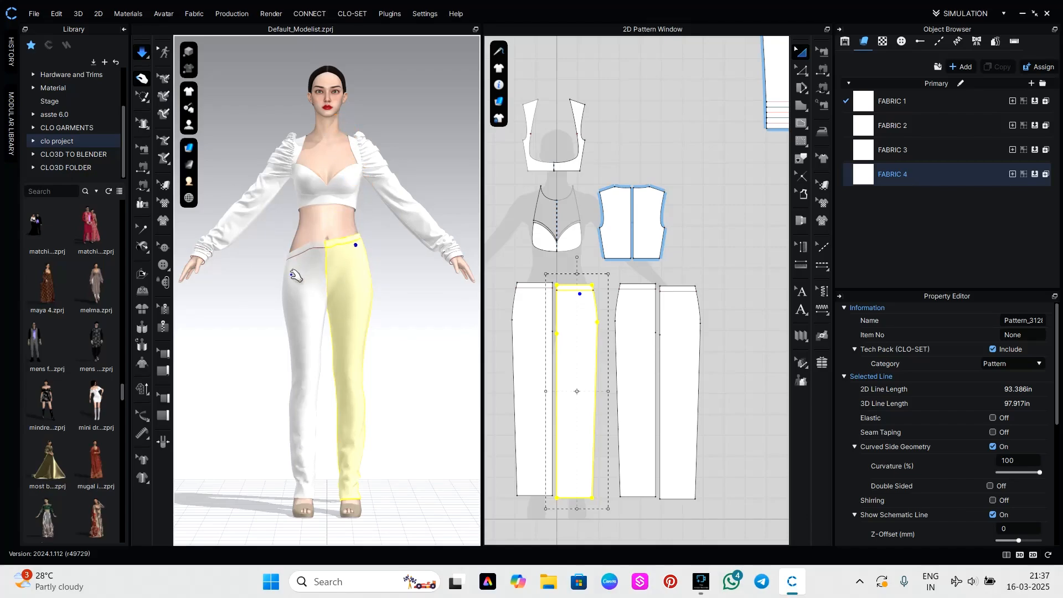
pyautogui.moveTo(293, 270); pyautogui.dragTo(293, 161)
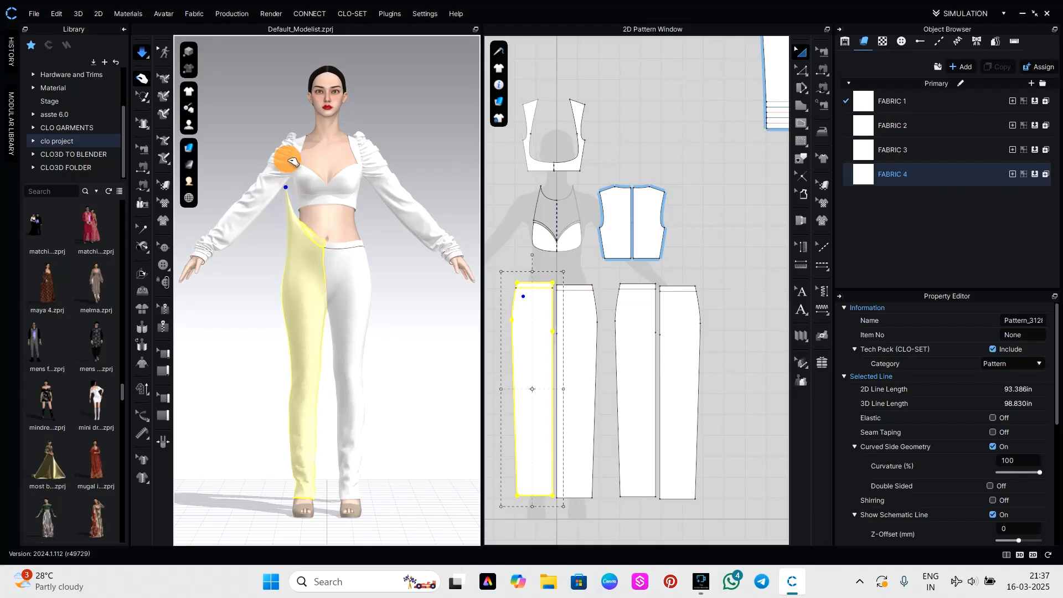
pyautogui.moveTo(293, 161); pyautogui.dragTo(296, 224)
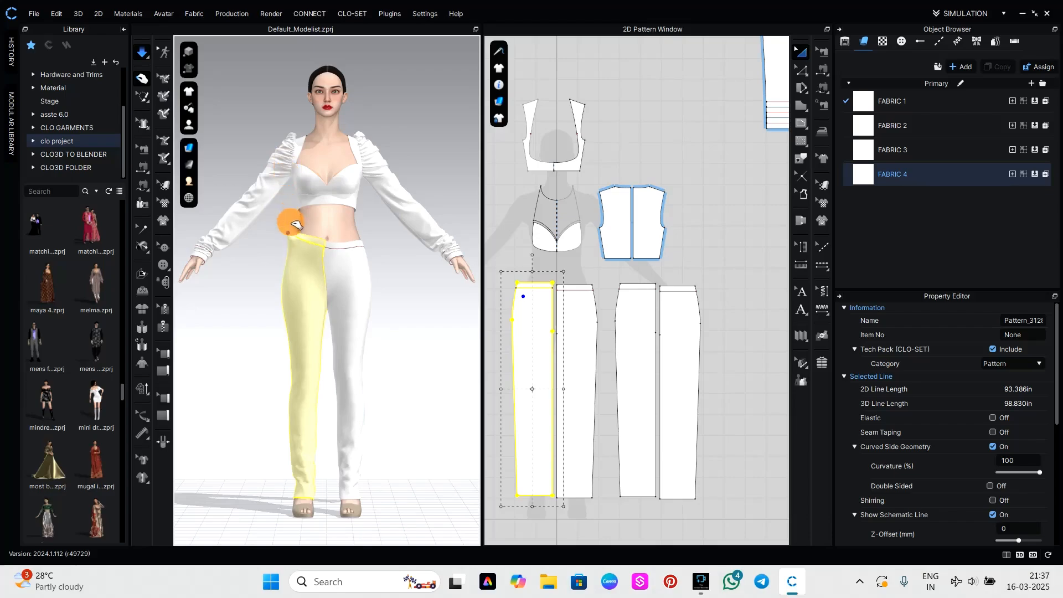
pyautogui.click(427, 372)
# Pull the trousers' back waist at the centre and at the avatar's right side upward during simulation.
pyautogui.moveTo(397, 380); pyautogui.dragTo(353, 275, button='right')
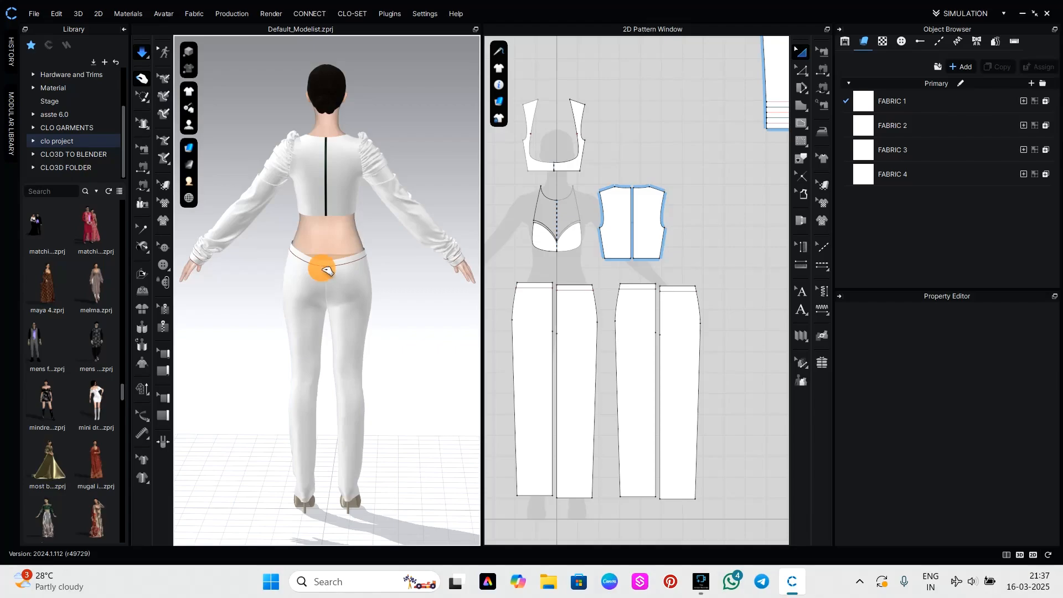
pyautogui.moveTo(327, 270)
pyautogui.mouseDown()
pyautogui.moveTo(309, 221)
pyautogui.moveTo(318, 156)
pyautogui.mouseUp()
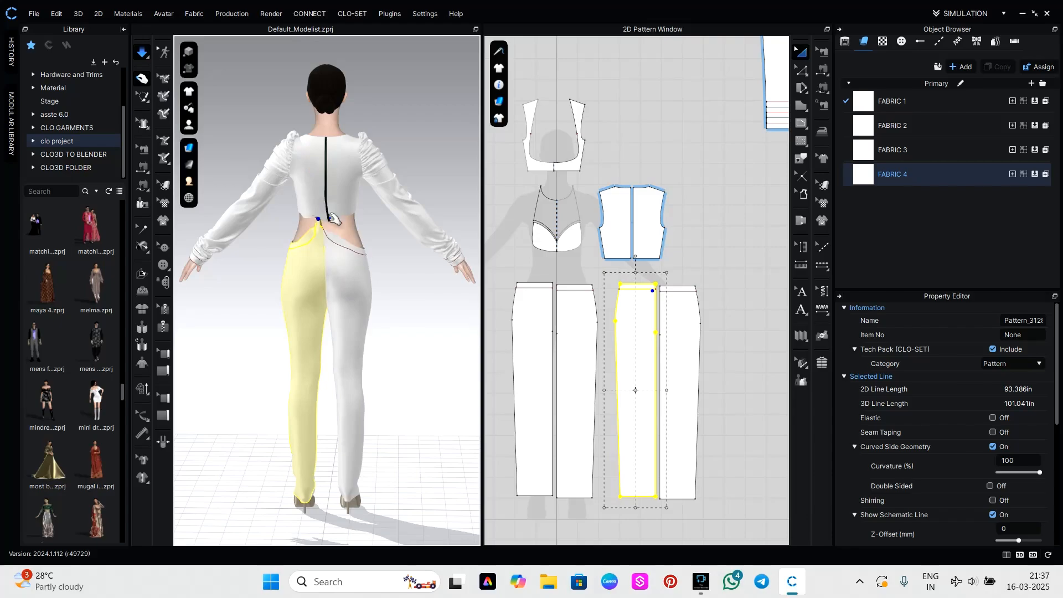
pyautogui.click(388, 277)
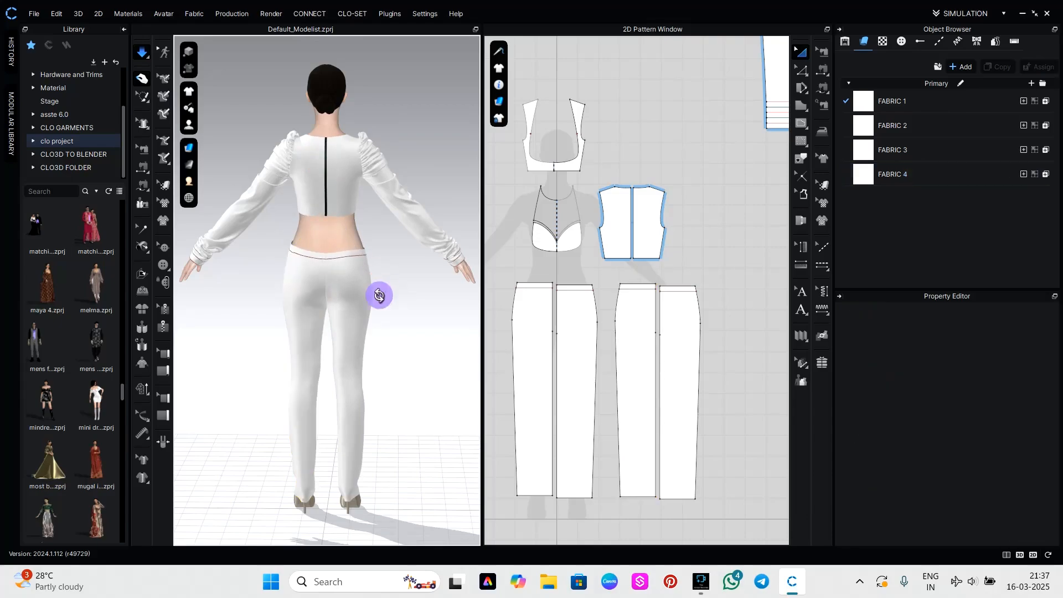
pyautogui.moveTo(375, 297); pyautogui.dragTo(210, 310, button='right')
pyautogui.moveTo(297, 266); pyautogui.dragTo(306, 189)
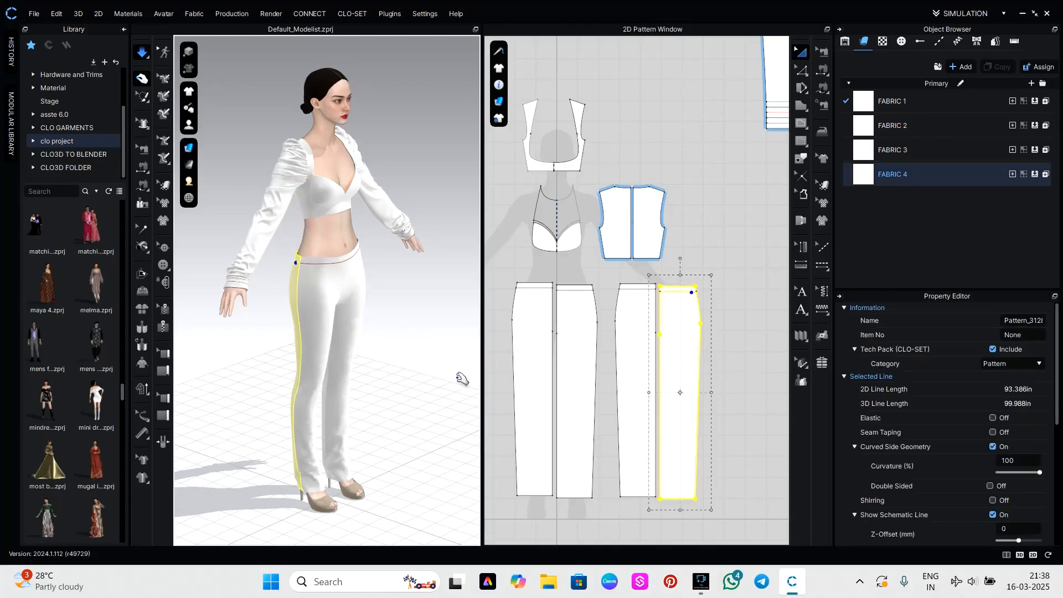
pyautogui.moveTo(674, 449); pyautogui.dragTo(675, 447)
pyautogui.click(723, 493)
pyautogui.scroll(-2, 697, 462)
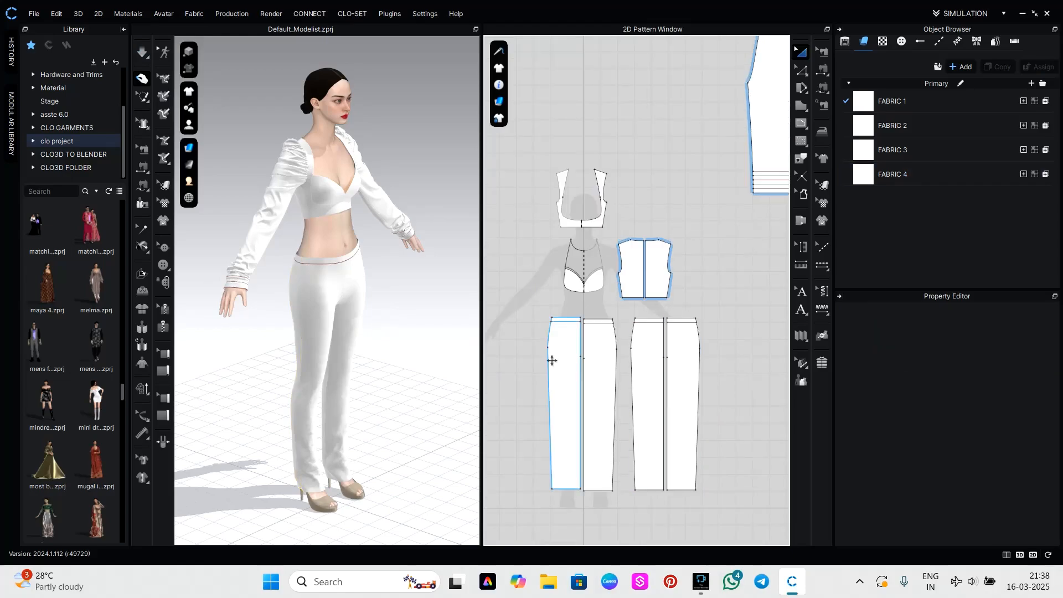
pyautogui.moveTo(533, 309); pyautogui.dragTo(707, 336)
pyautogui.click(804, 478)
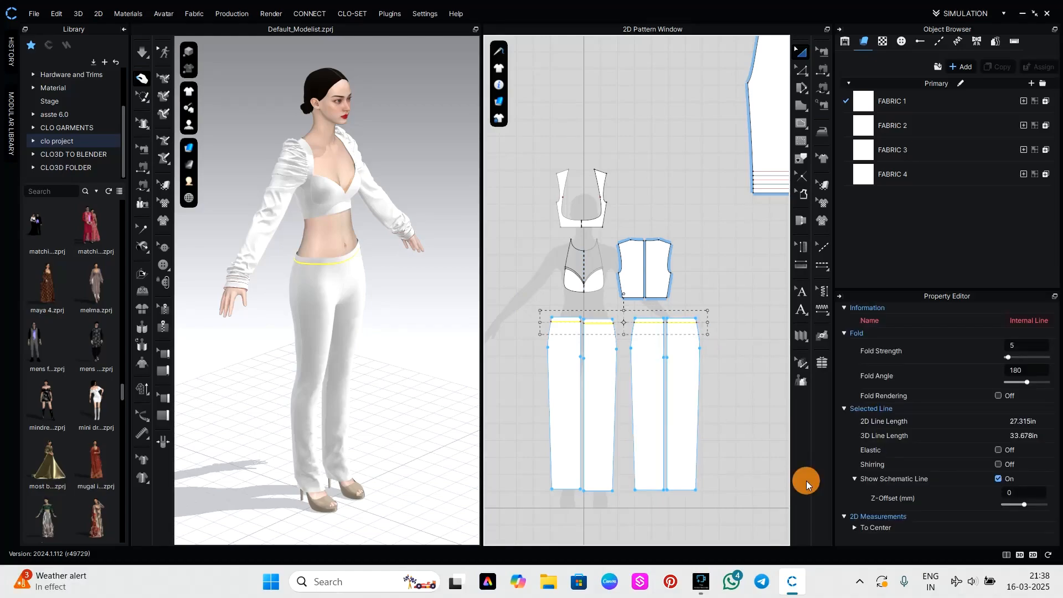
# Move the top waist edges of all four trouser panels upward in the 2D pattern, then simulate the raised waist on the avatar.
pyautogui.press('z')
pyautogui.click(755, 423)
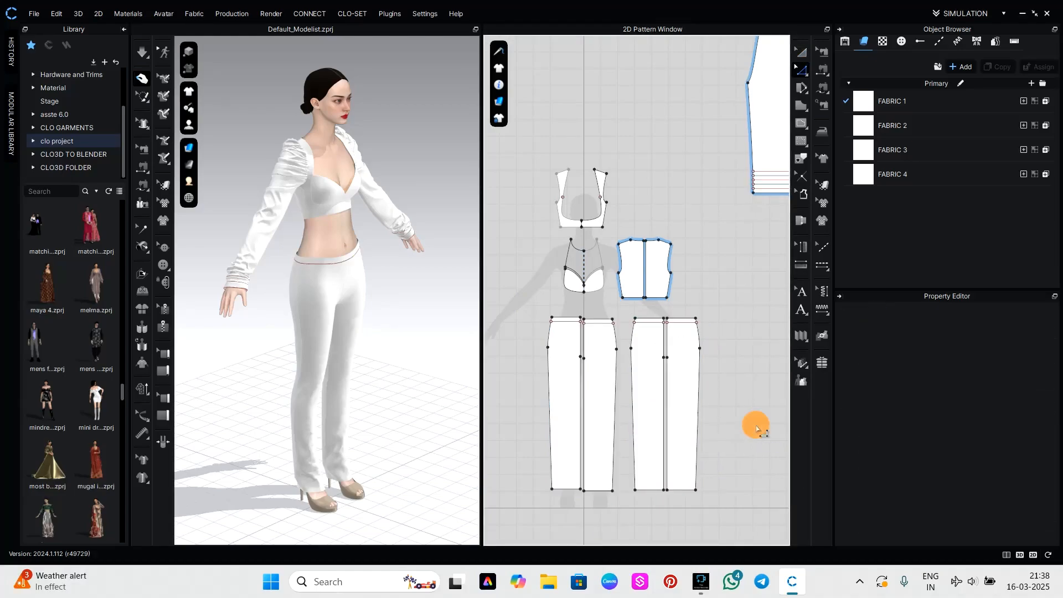
pyautogui.click(566, 319)
pyautogui.keyDown('shift'); pyautogui.click(598, 319); pyautogui.keyUp('shift')
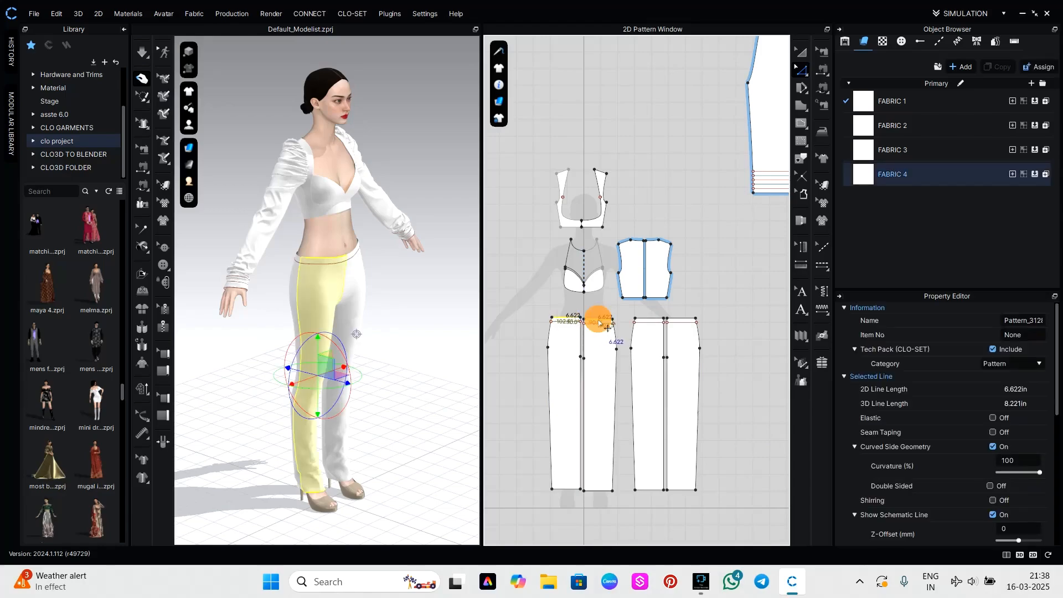
pyautogui.keyDown('shift'); pyautogui.click(649, 319); pyautogui.keyUp('shift')
pyautogui.keyDown('shift'); pyautogui.click(681, 319); pyautogui.keyUp('shift')
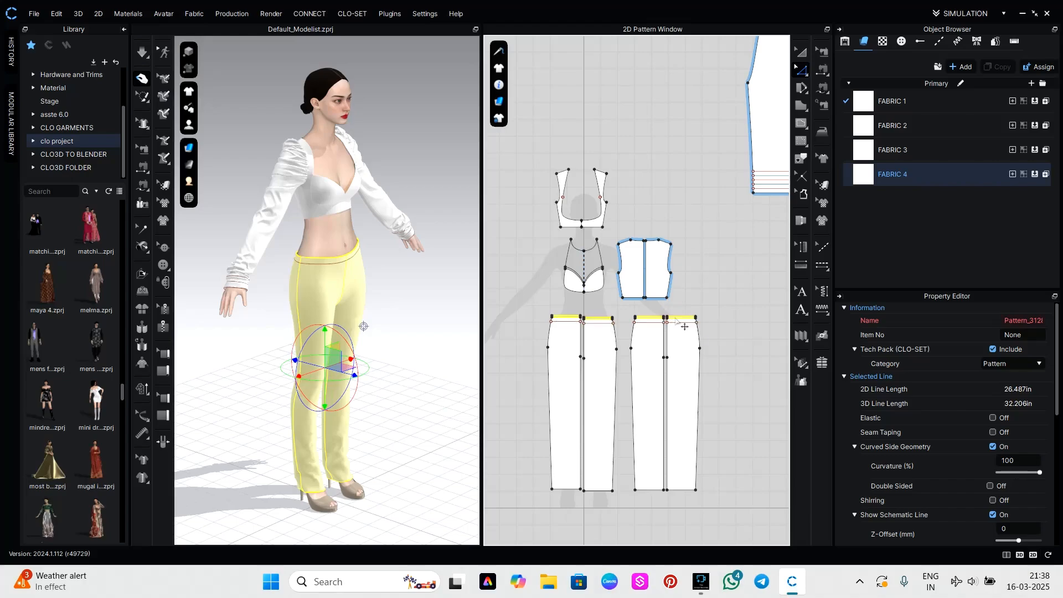
pyautogui.press('space')
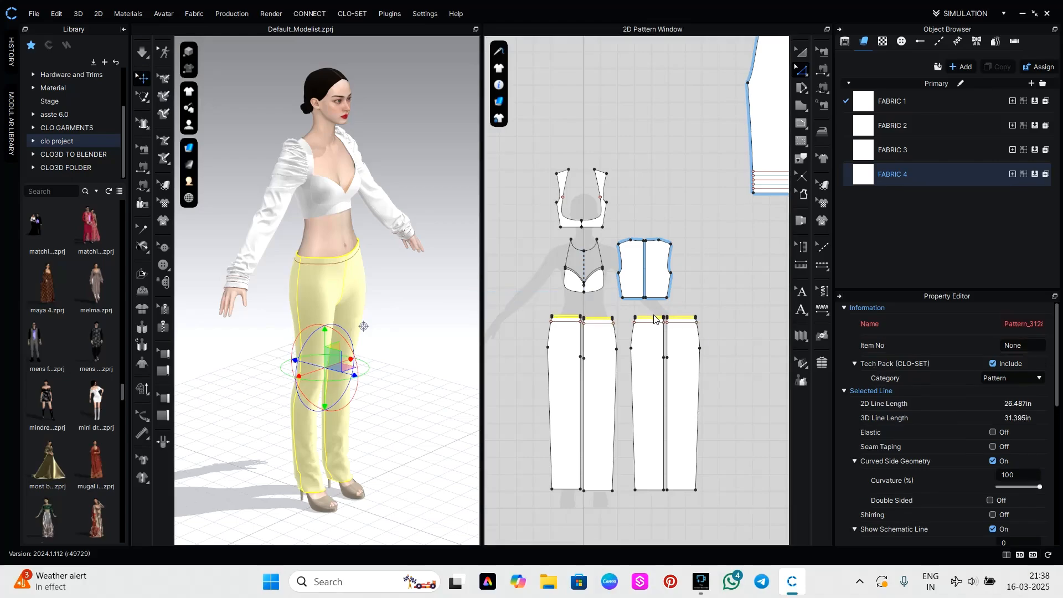
pyautogui.scroll(5, 671, 318)
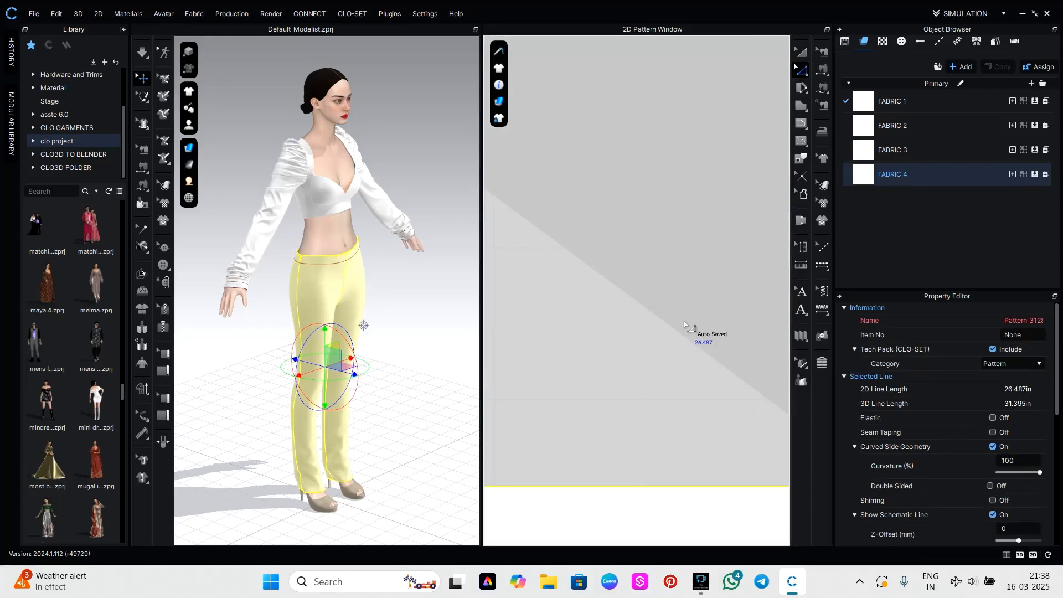
pyautogui.scroll(-5, 654, 427)
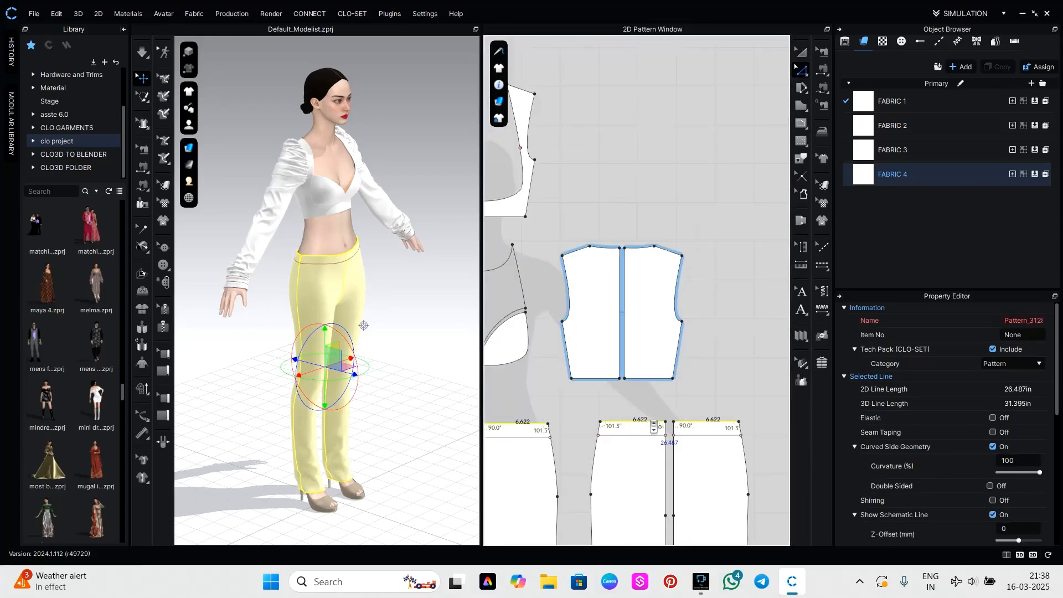
pyautogui.press('Up')
pyautogui.press('Up')
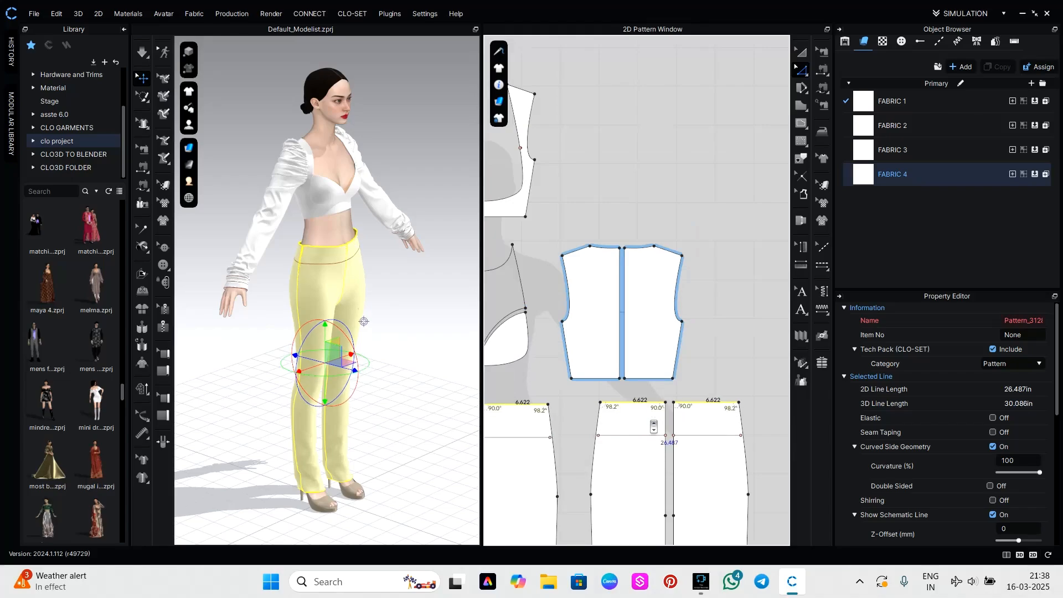
pyautogui.press('space')
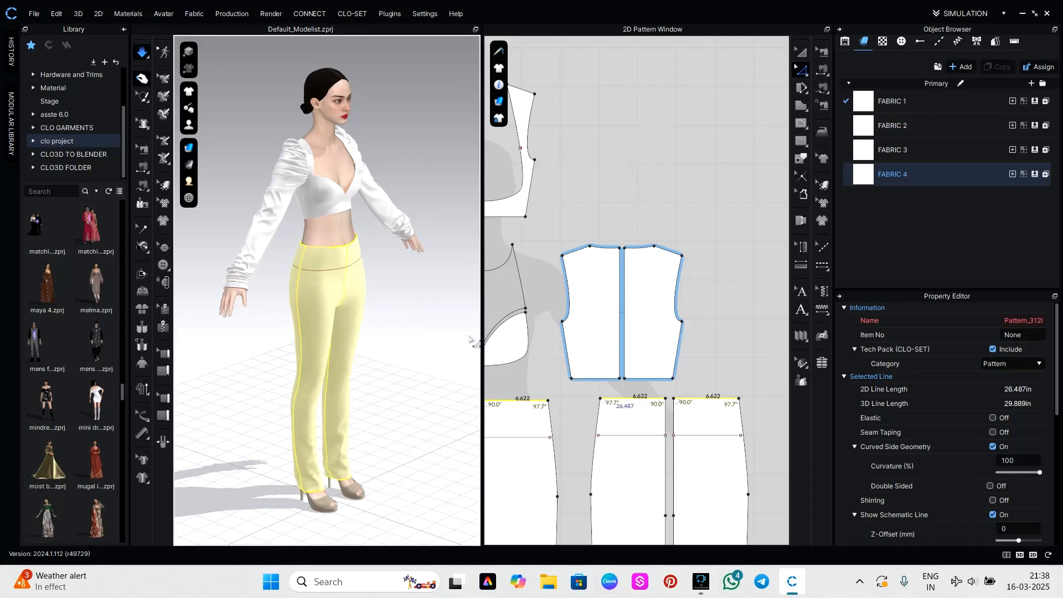
# Delete the old internal lines below the waist edge on all four trouser panels.
pyautogui.click(629, 437)
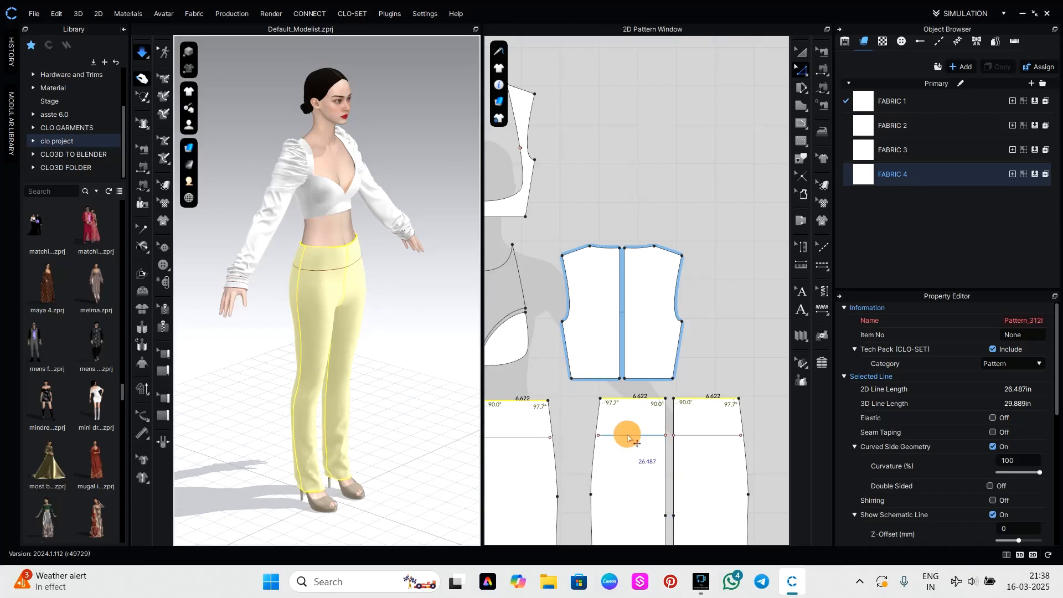
pyautogui.scroll(-4, 552, 436)
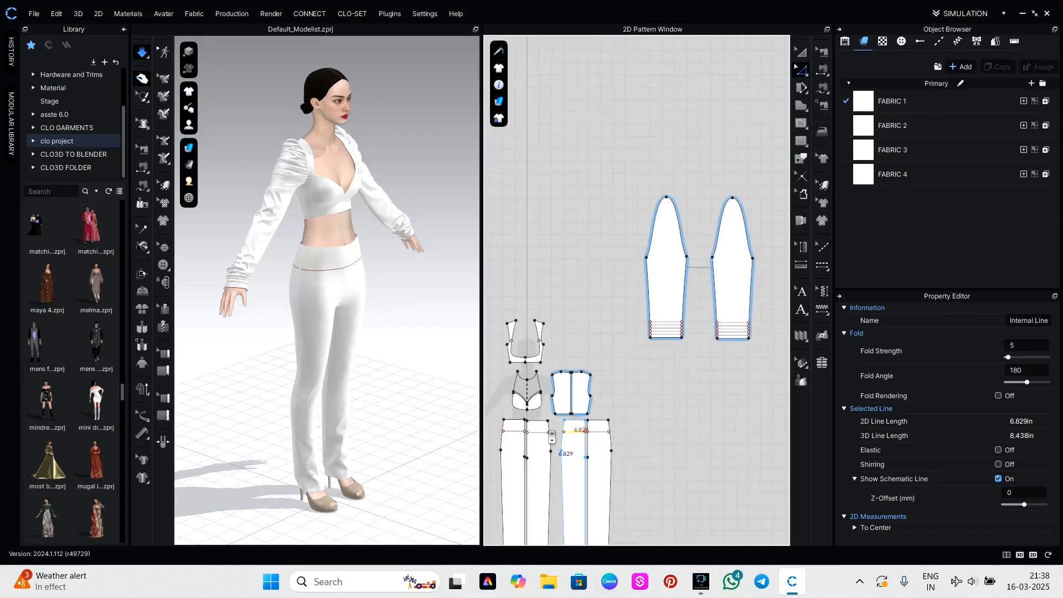
pyautogui.moveTo(553, 435); pyautogui.dragTo(582, 431, button='middle')
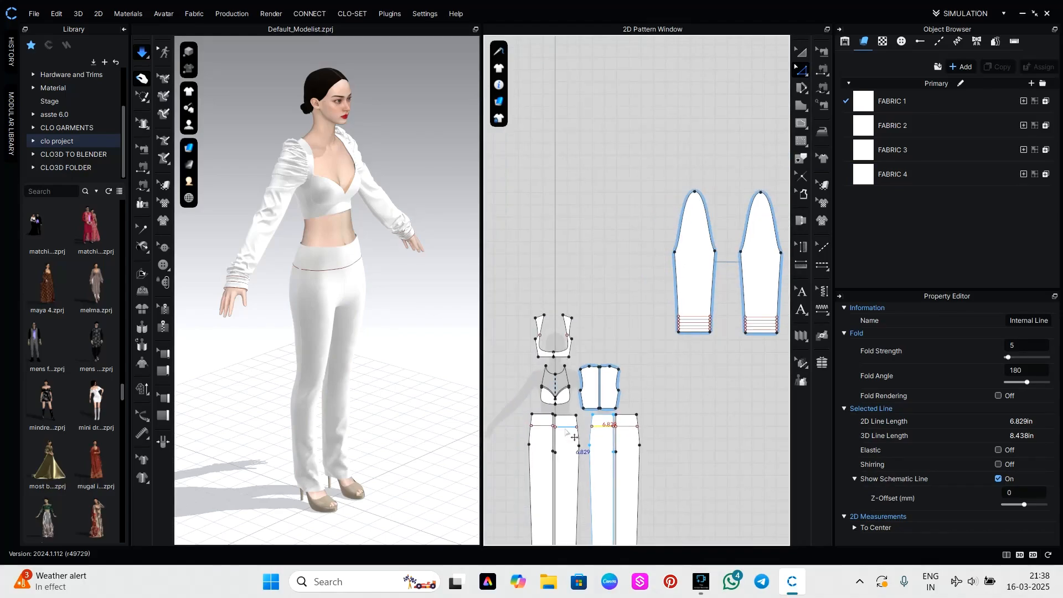
pyautogui.keyDown('shift'); pyautogui.click(566, 426); pyautogui.keyUp('shift')
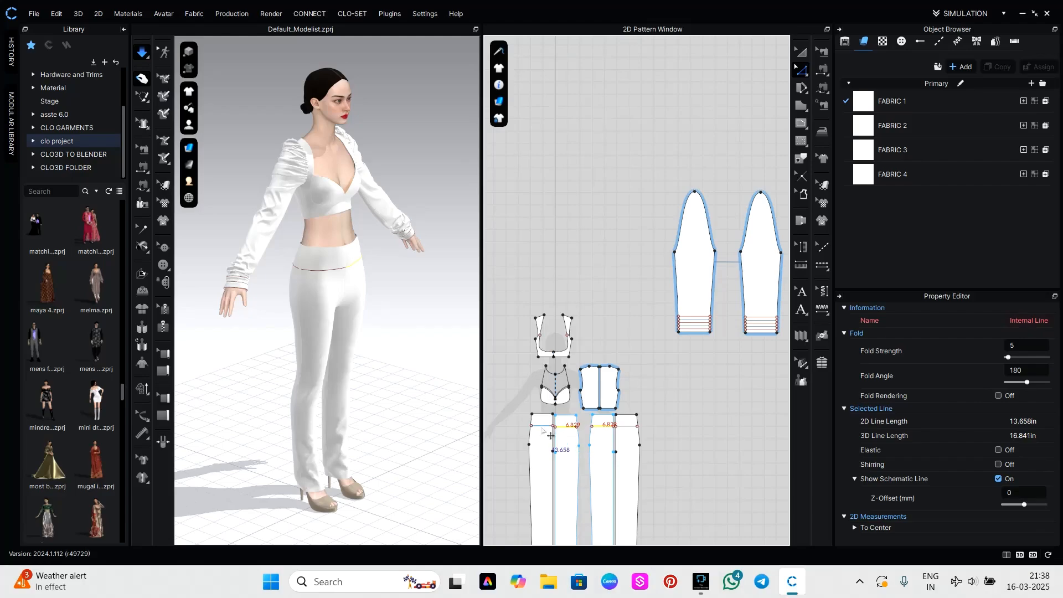
pyautogui.keyDown('shift'); pyautogui.click(542, 426); pyautogui.keyUp('shift')
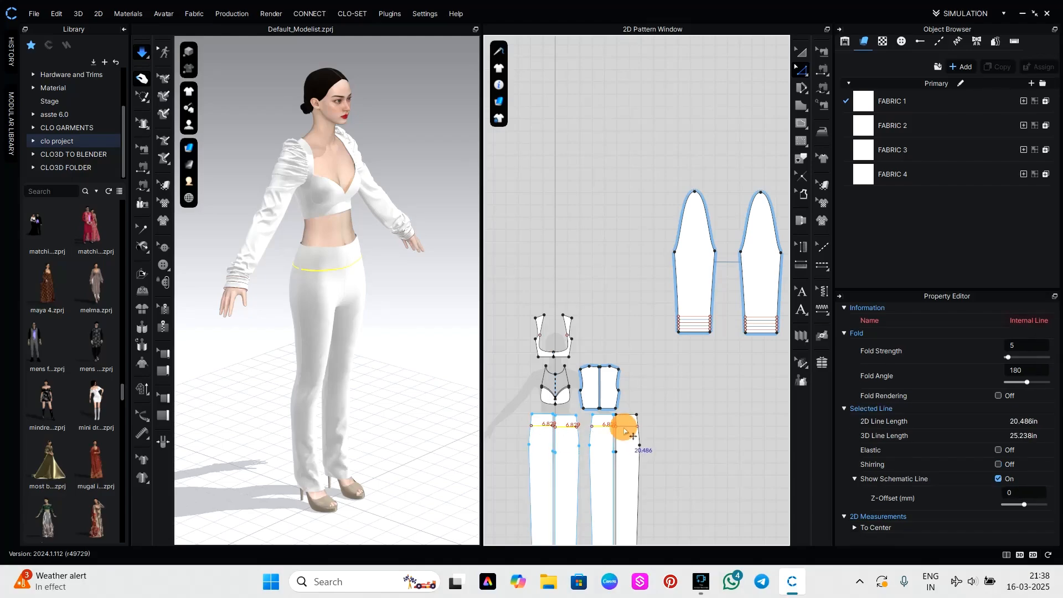
pyautogui.keyDown('shift'); pyautogui.click(633, 437); pyautogui.keyUp('shift')
pyautogui.press('Delete')
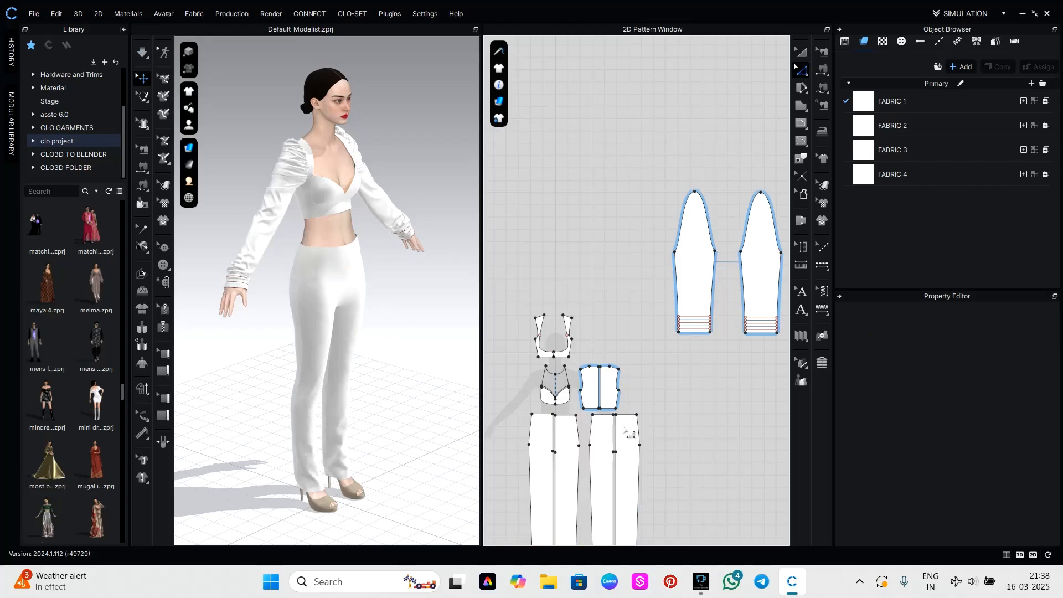
# Offset the top waist edges of the two front trouser panels as internal lines, one offset each at 1 in.
pyautogui.scroll(4, 559, 427)
pyautogui.click(574, 408)
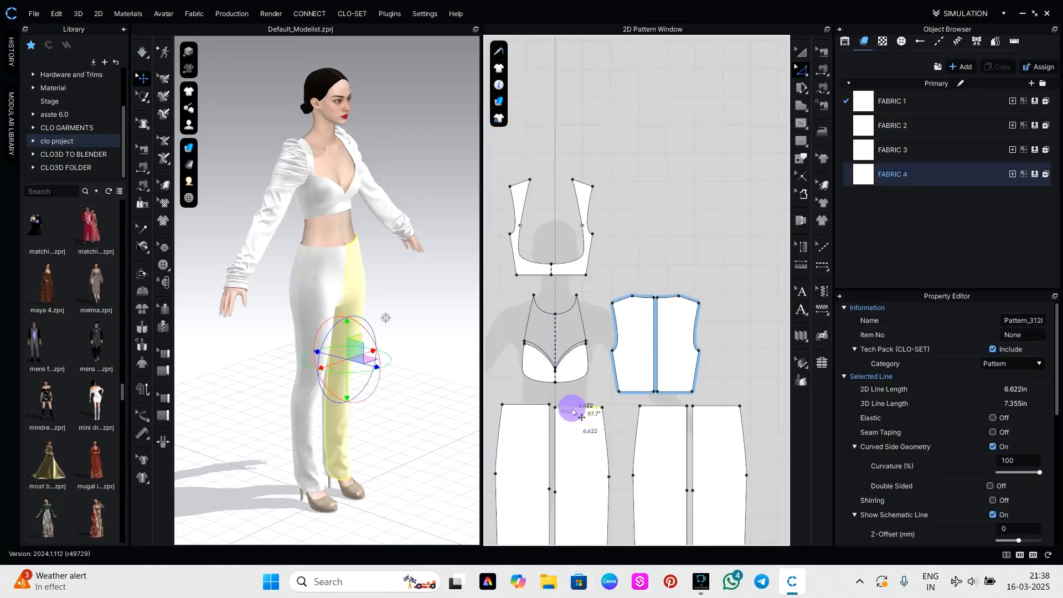
pyautogui.rightClick(573, 409)
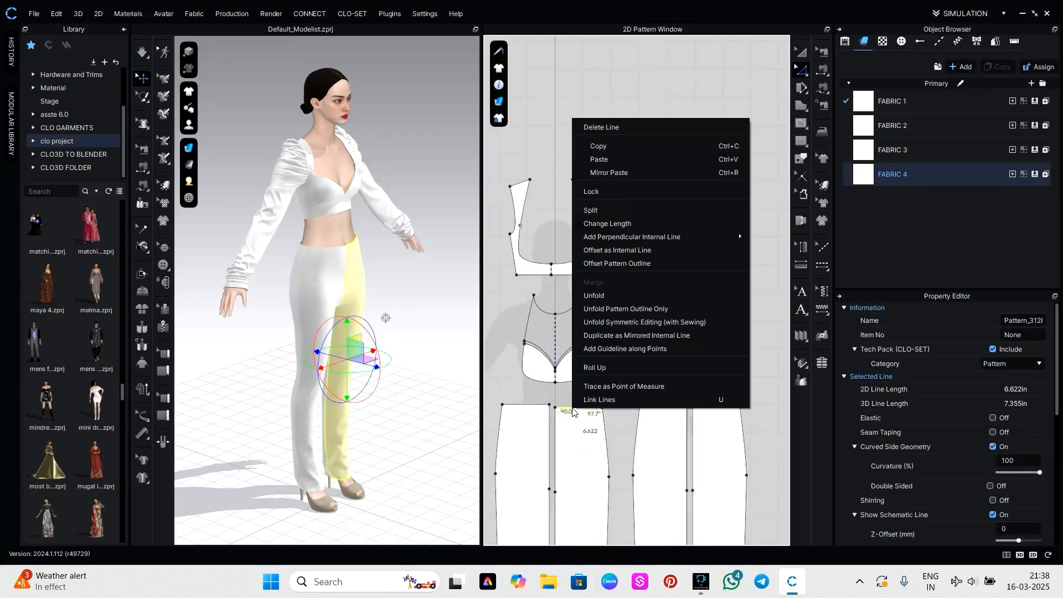
pyautogui.click(633, 250)
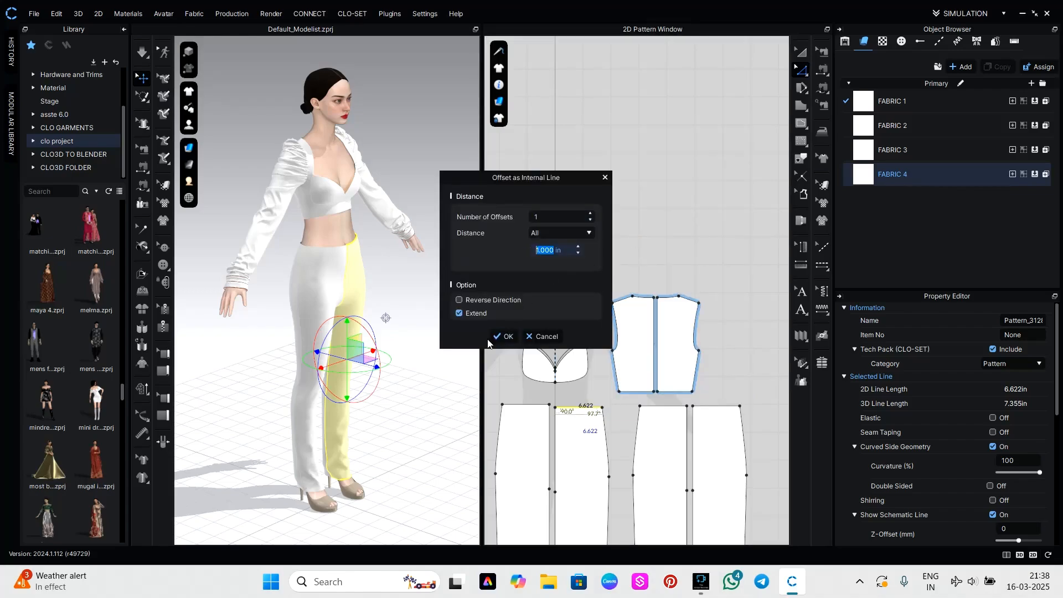
pyautogui.click(496, 336)
pyautogui.click(522, 405)
pyautogui.rightClick(524, 407)
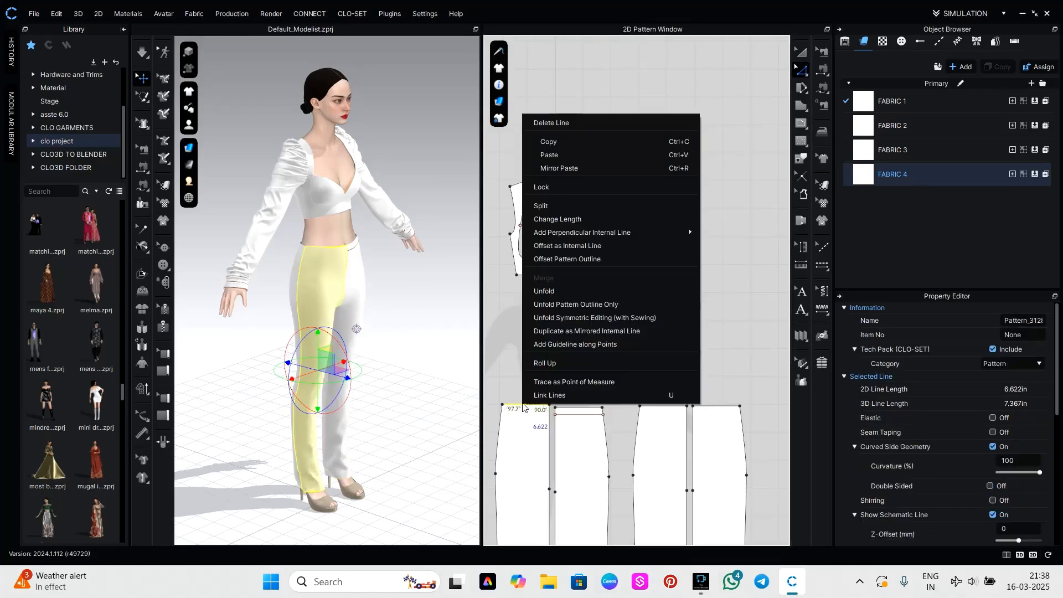
pyautogui.click(580, 245)
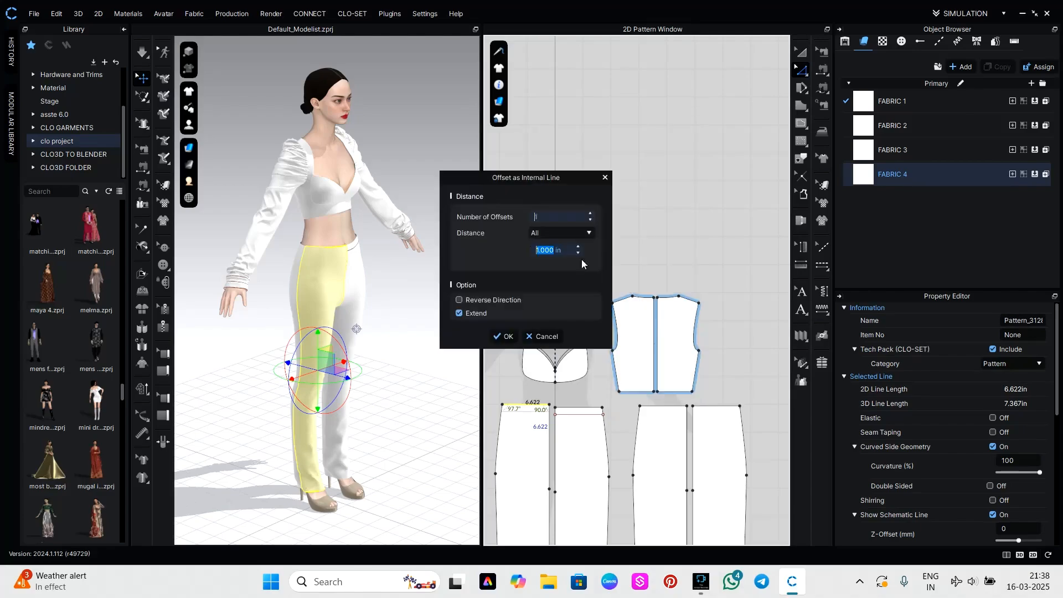
pyautogui.click(515, 337)
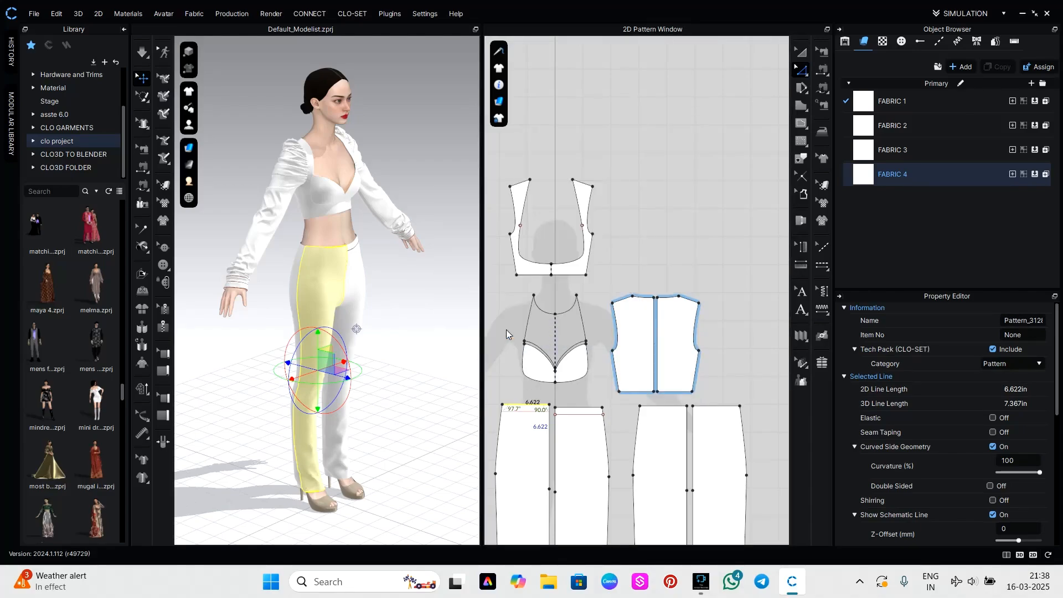
# Offset the top waist edges of the two back trouser panels as internal lines, one offset each at 1 in.
pyautogui.click(673, 408)
pyautogui.rightClick(673, 408)
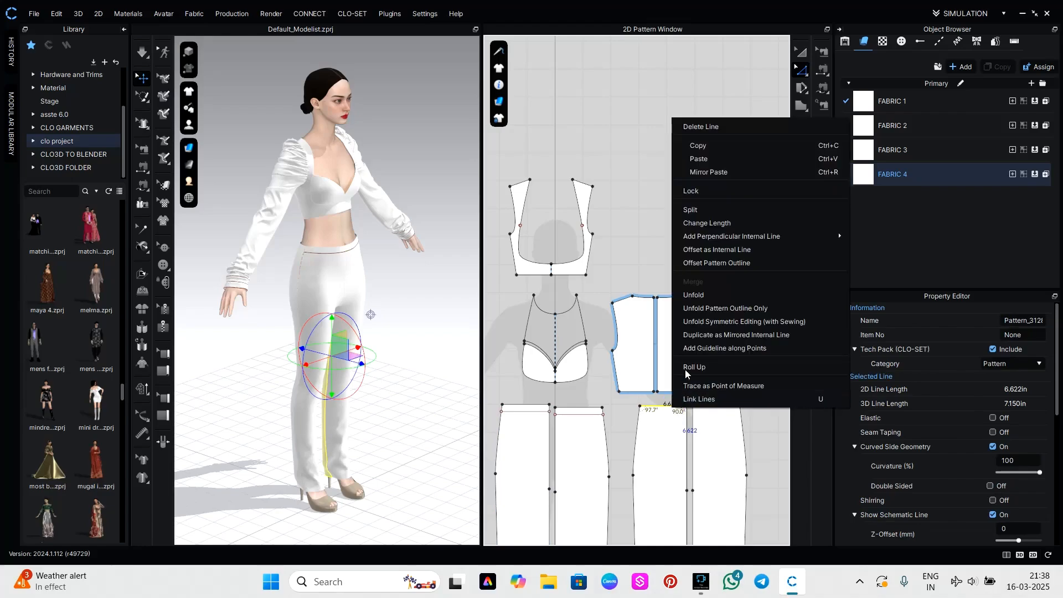
pyautogui.click(714, 249)
pyautogui.click(507, 336)
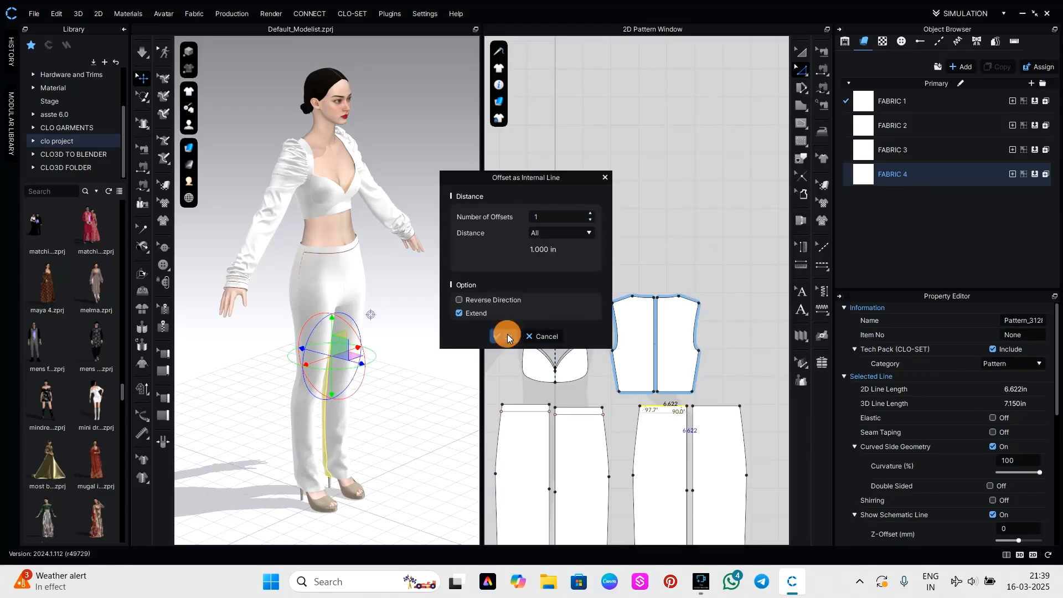
pyautogui.click(718, 408)
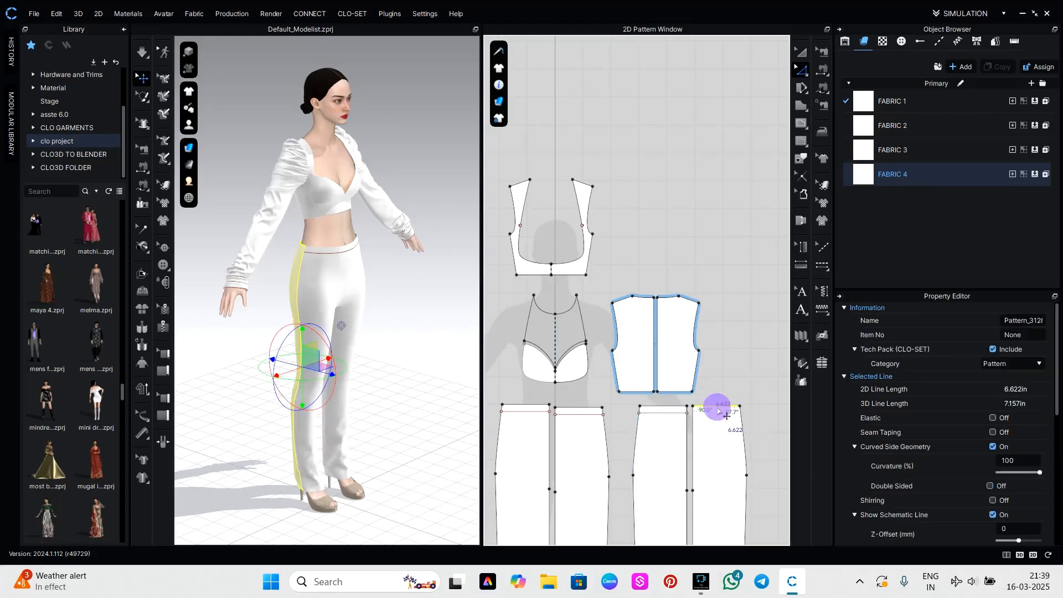
pyautogui.rightClick(719, 410)
pyautogui.click(752, 251)
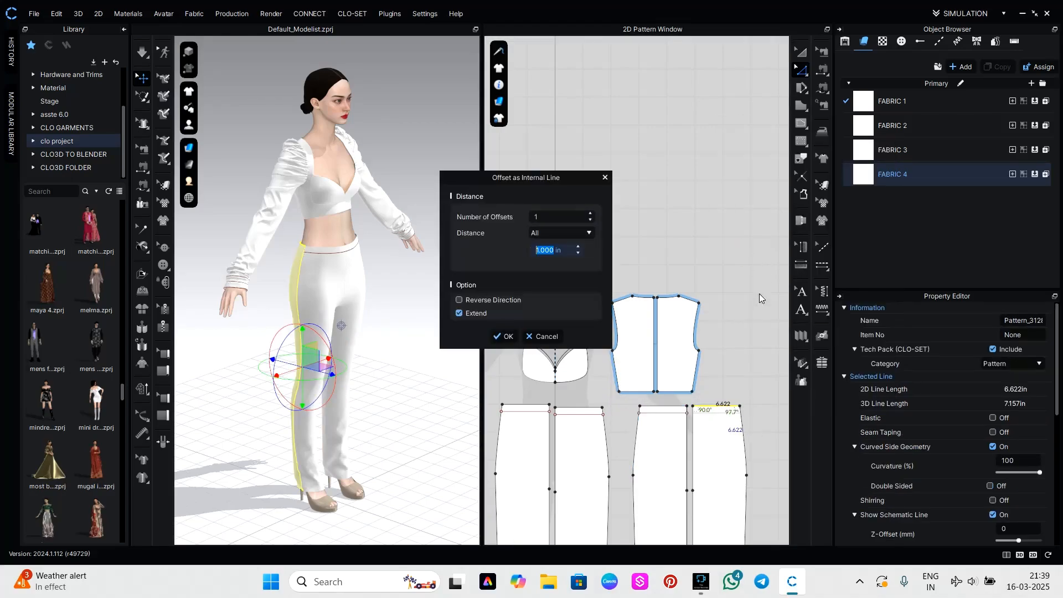
pyautogui.click(506, 335)
# Separate the waistbands from the four trouser panels along their new internal lines with Cut & Sew.
pyautogui.scroll(-5, 752, 419)
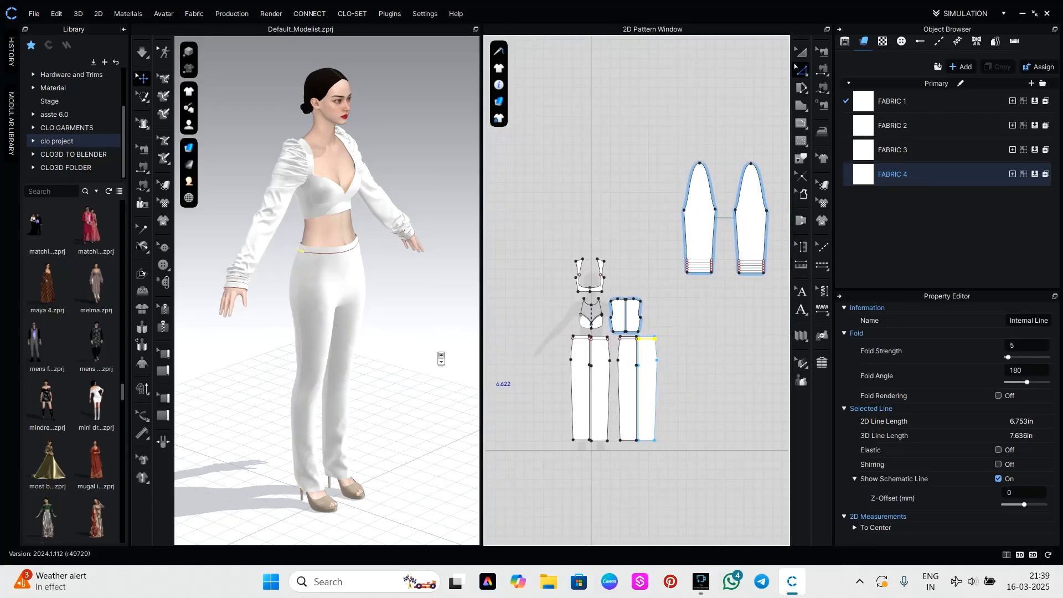
pyautogui.scroll(3, 581, 346)
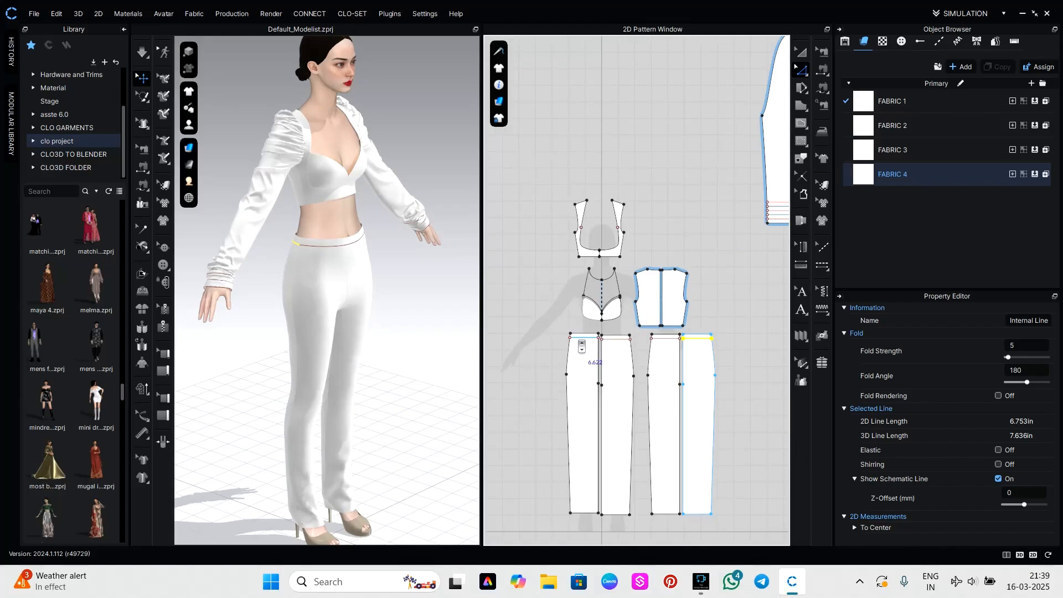
pyautogui.keyDown('shift'); pyautogui.click(582, 337); pyautogui.keyUp('shift')
pyautogui.keyDown('shift'); pyautogui.click(609, 343); pyautogui.keyUp('shift')
pyautogui.keyDown('shift'); pyautogui.click(613, 339); pyautogui.keyUp('shift')
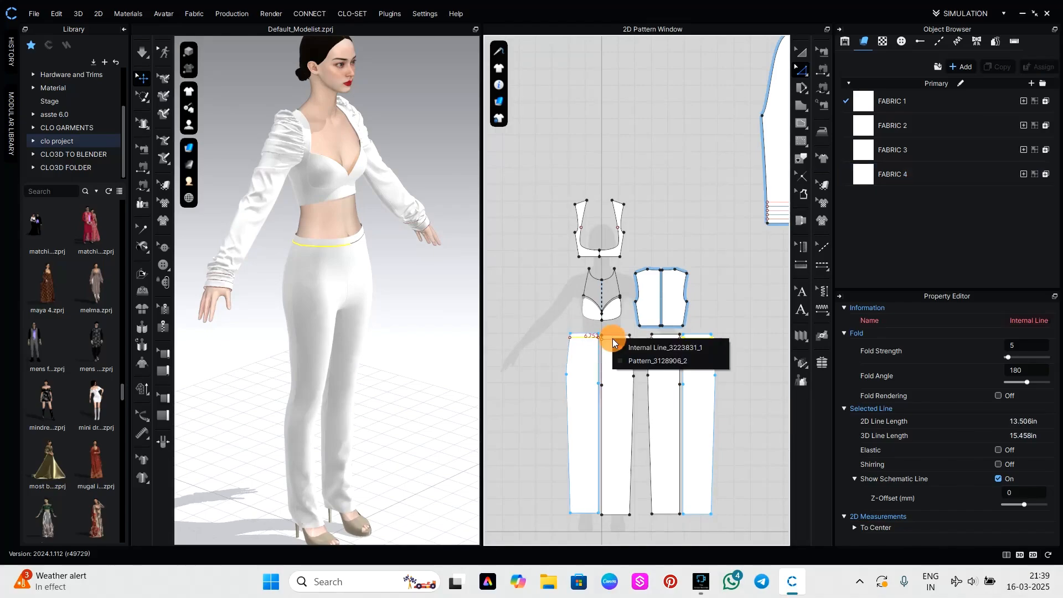
pyautogui.keyDown('shift'); pyautogui.click(659, 347); pyautogui.keyUp('shift')
pyautogui.keyDown('shift'); pyautogui.click(666, 341); pyautogui.keyUp('shift')
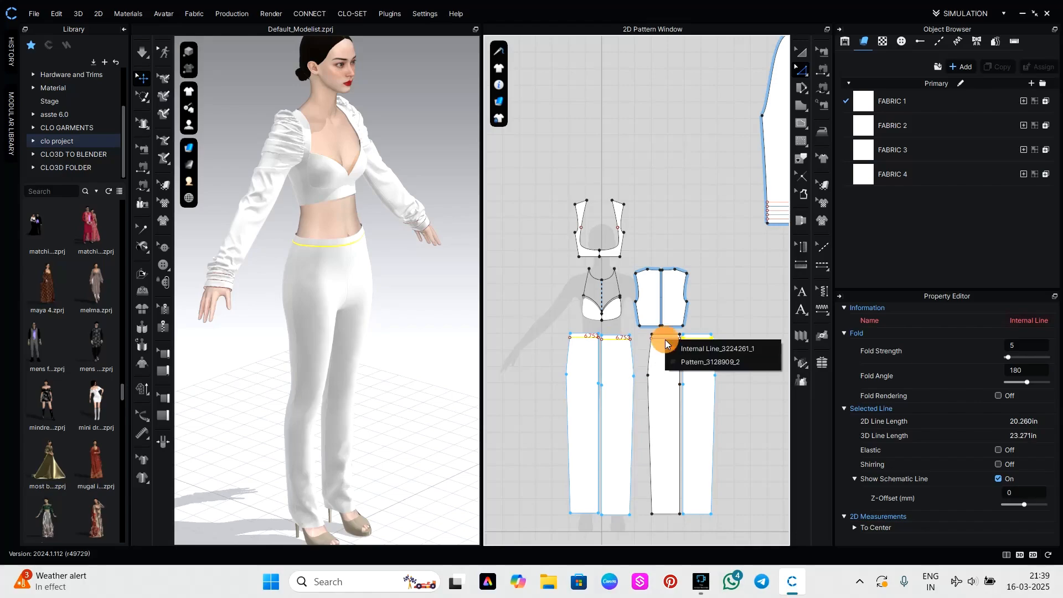
pyautogui.keyDown('shift'); pyautogui.click(683, 348); pyautogui.keyUp('shift')
pyautogui.rightClick(661, 339)
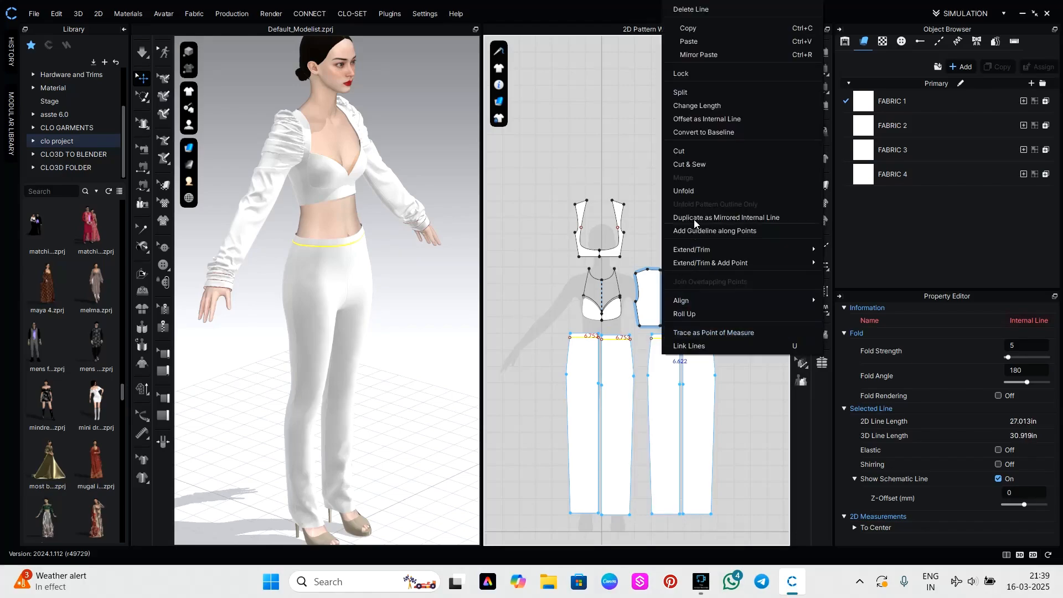
pyautogui.click(709, 165)
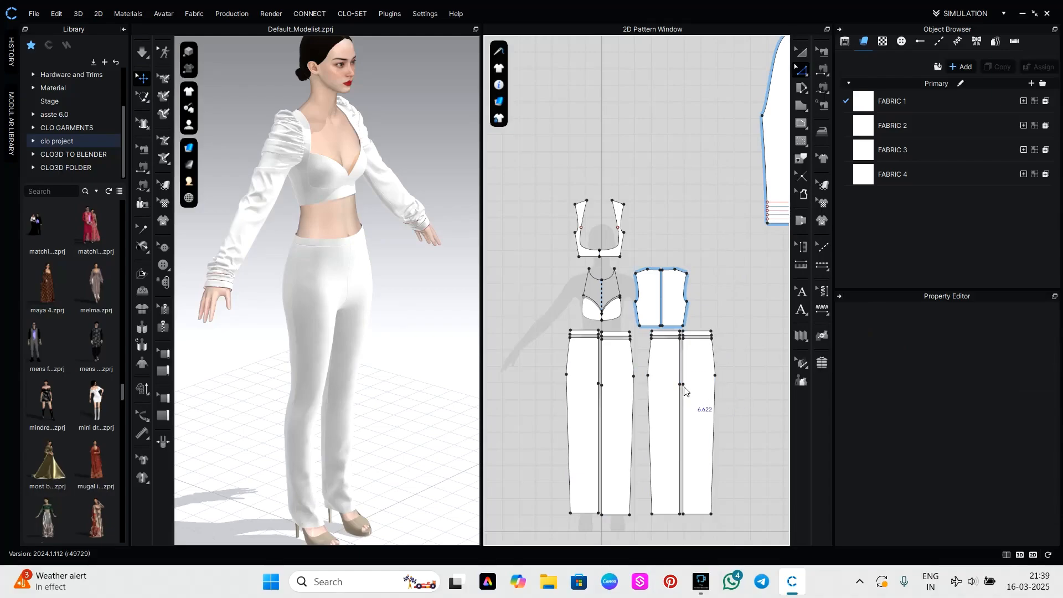
# Simulate the trousers with their cut and sewn waistbands and check the fit from the front.
pyautogui.press('space')
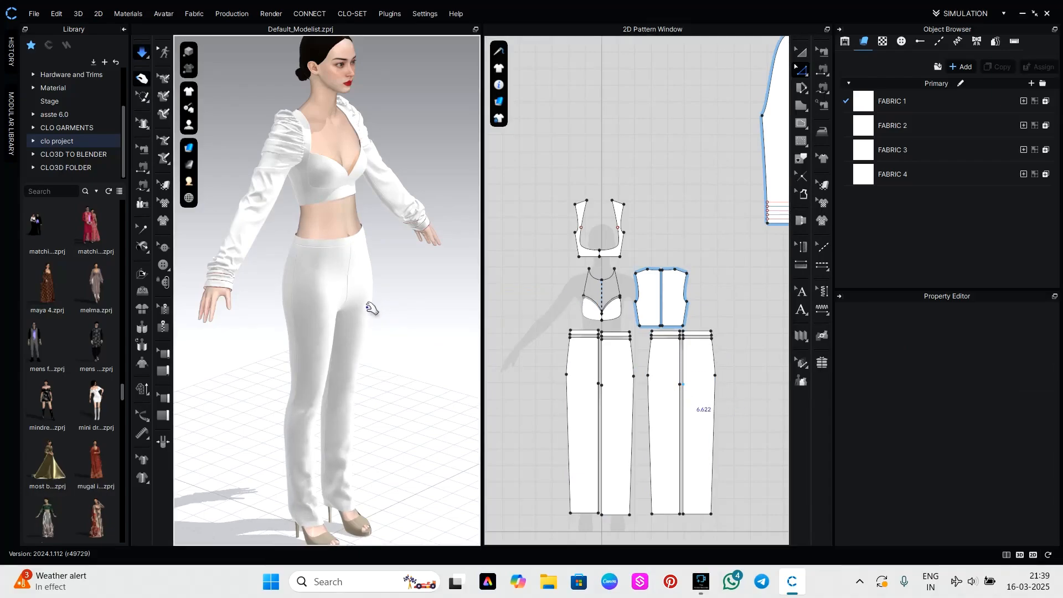
pyautogui.moveTo(372, 309); pyautogui.dragTo(422, 404, button='right')
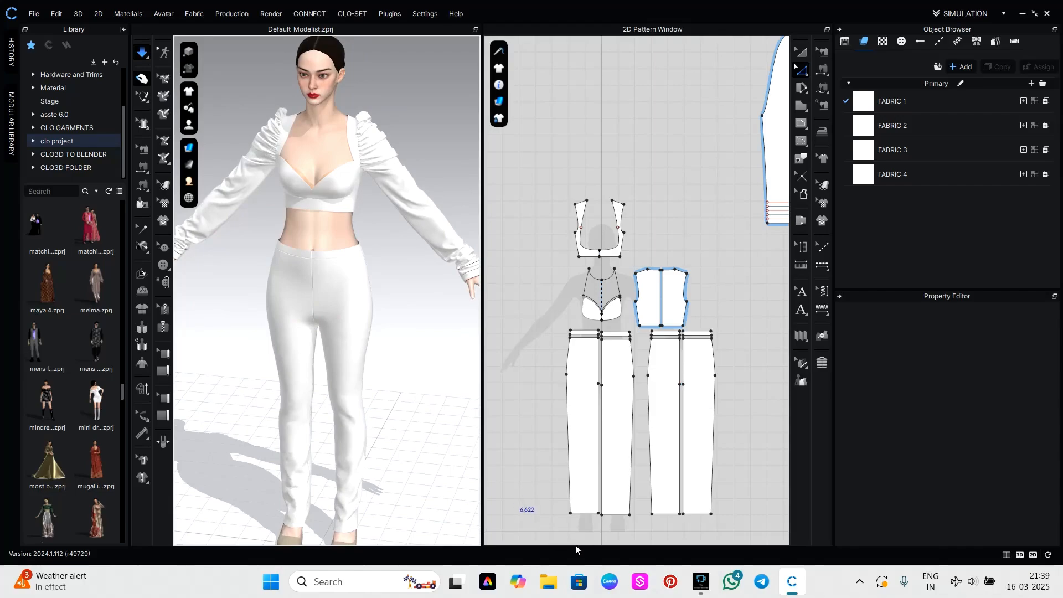
pyautogui.moveTo(611, 509); pyautogui.dragTo(617, 462, button='right')
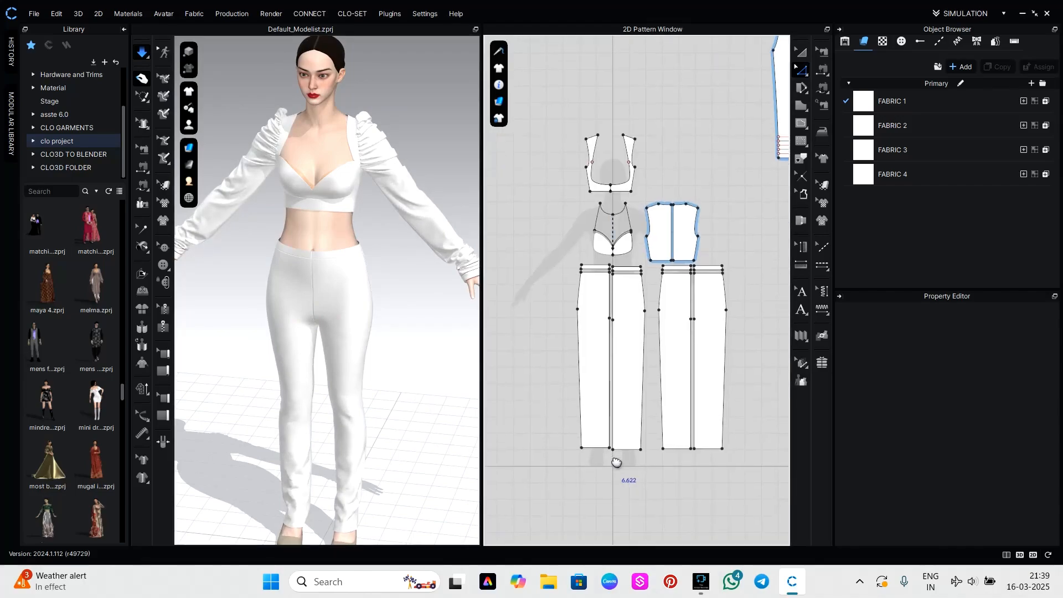
# Shorten the trousers by raising the bottom hem edges of all four leg panels together, keeping them straight.
pyautogui.click(598, 449)
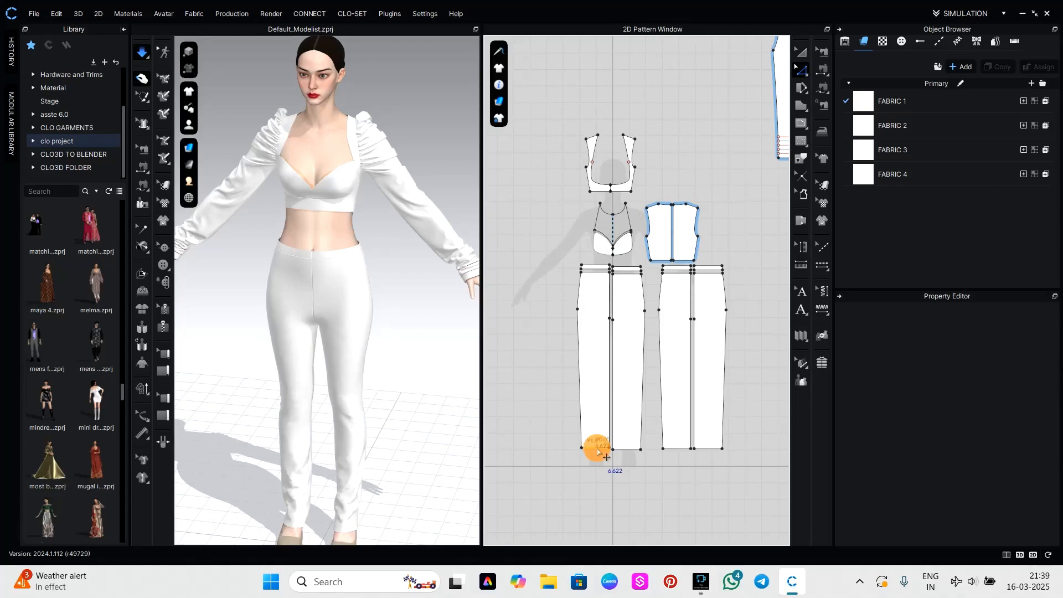
pyautogui.keyDown('shift'); pyautogui.click(626, 448); pyautogui.keyUp('shift')
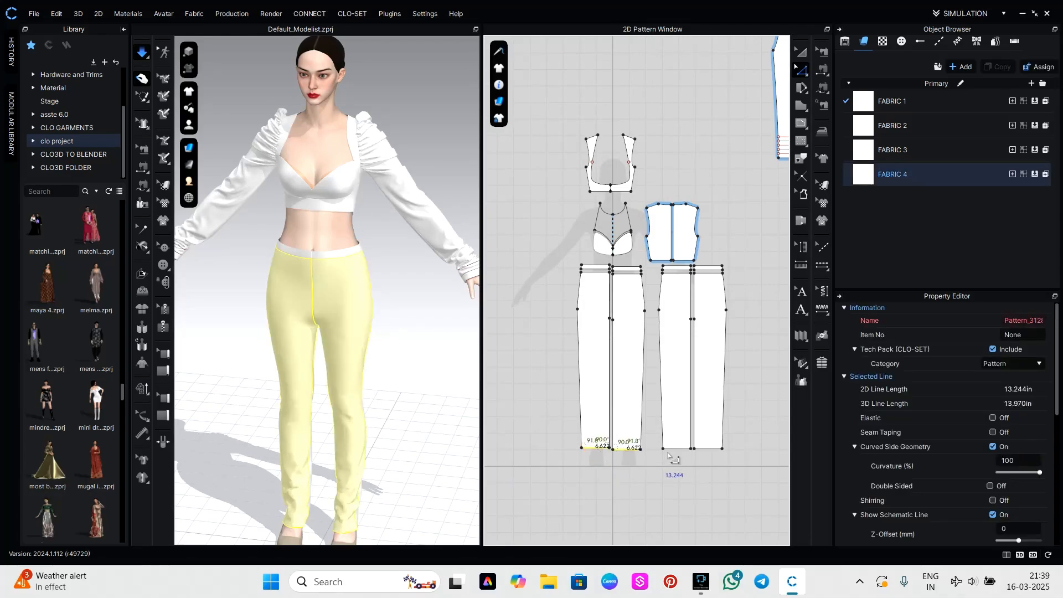
pyautogui.keyDown('shift'); pyautogui.click(676, 449); pyautogui.keyUp('shift')
pyautogui.keyDown('shift'); pyautogui.click(707, 450); pyautogui.keyUp('shift')
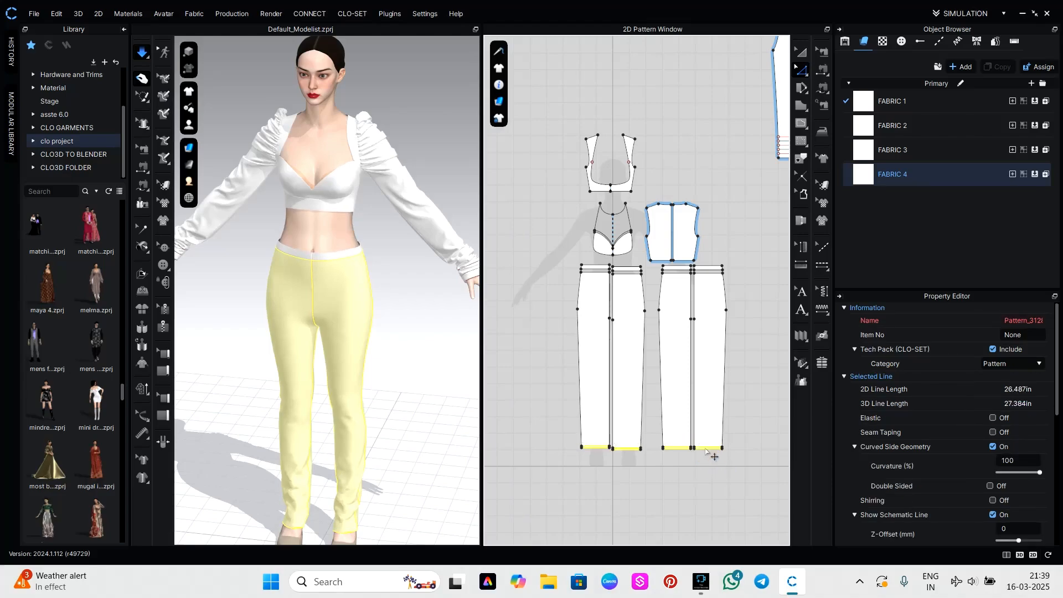
pyautogui.press('Up')
pyautogui.press('Up')
pyautogui.press('Up')
pyautogui.press('Up')
pyautogui.press('Up')
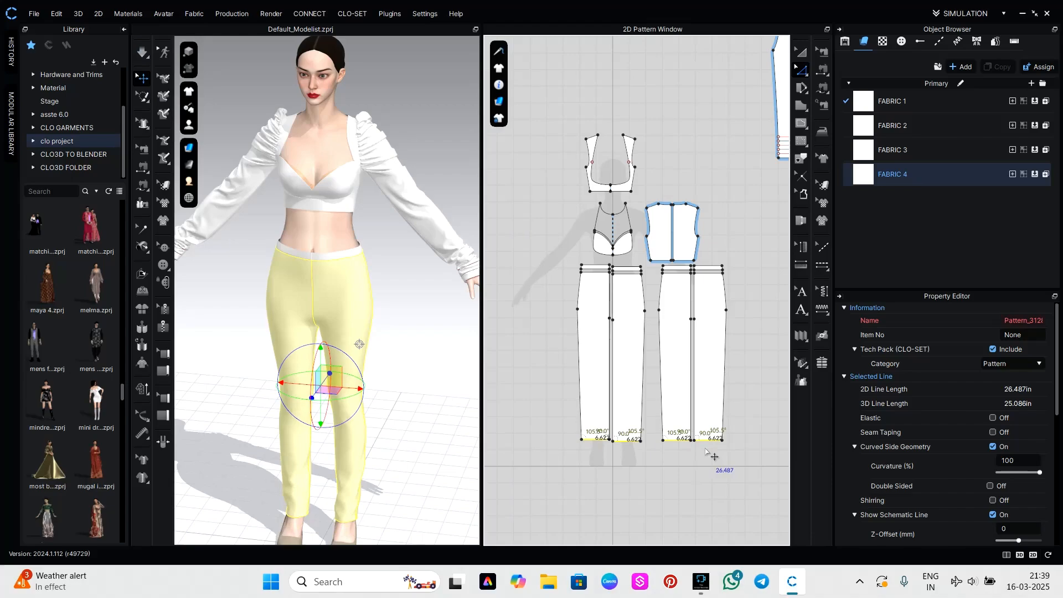
pyautogui.press('Up')
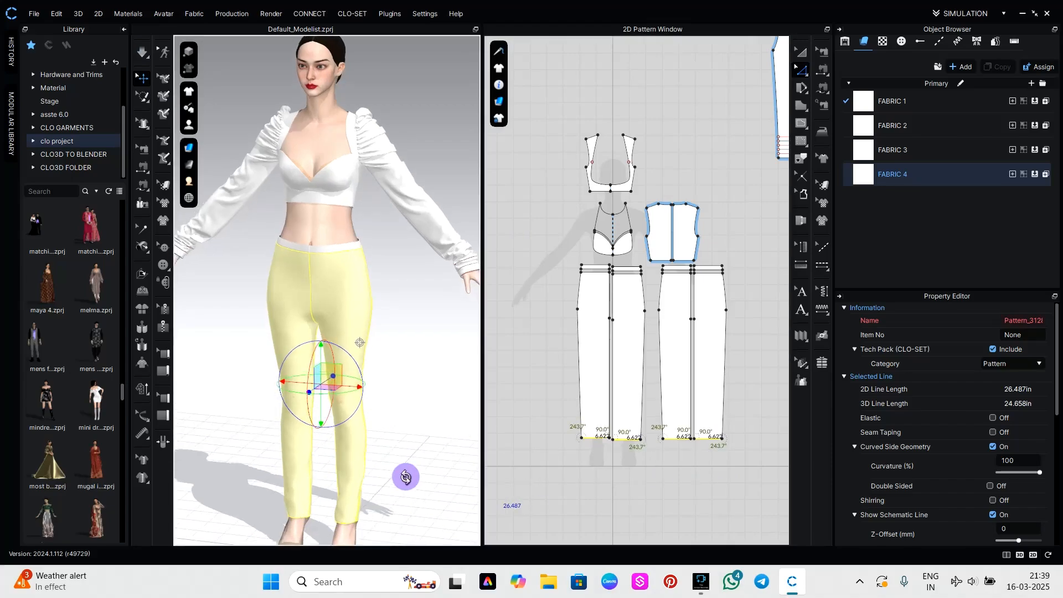
# Simulate the shortened trousers and check the drape and hem length from the back and the front.
pyautogui.moveTo(408, 475); pyautogui.dragTo(264, 480, button='right')
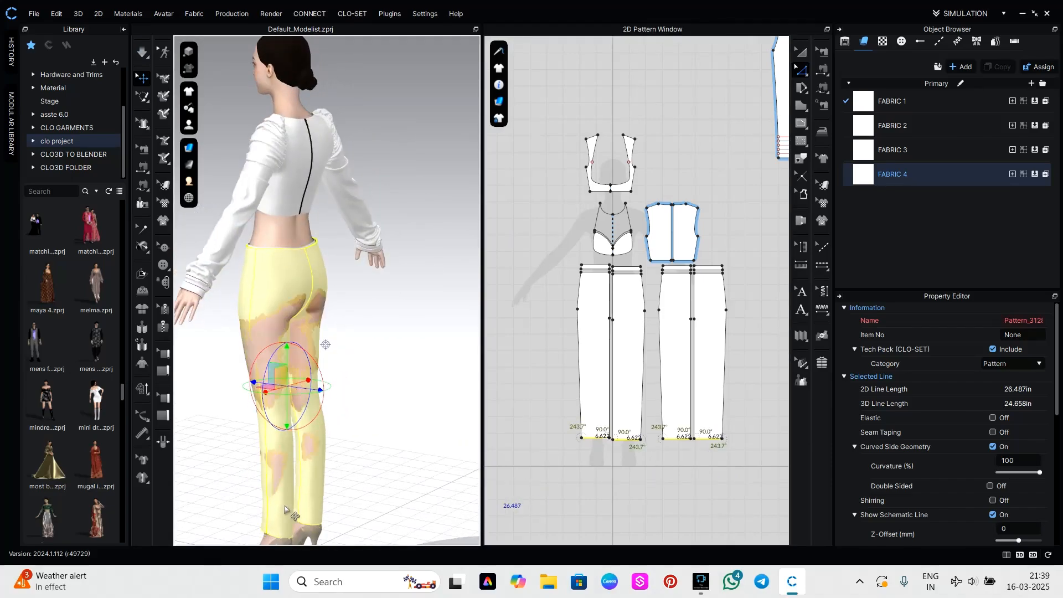
pyautogui.press('space')
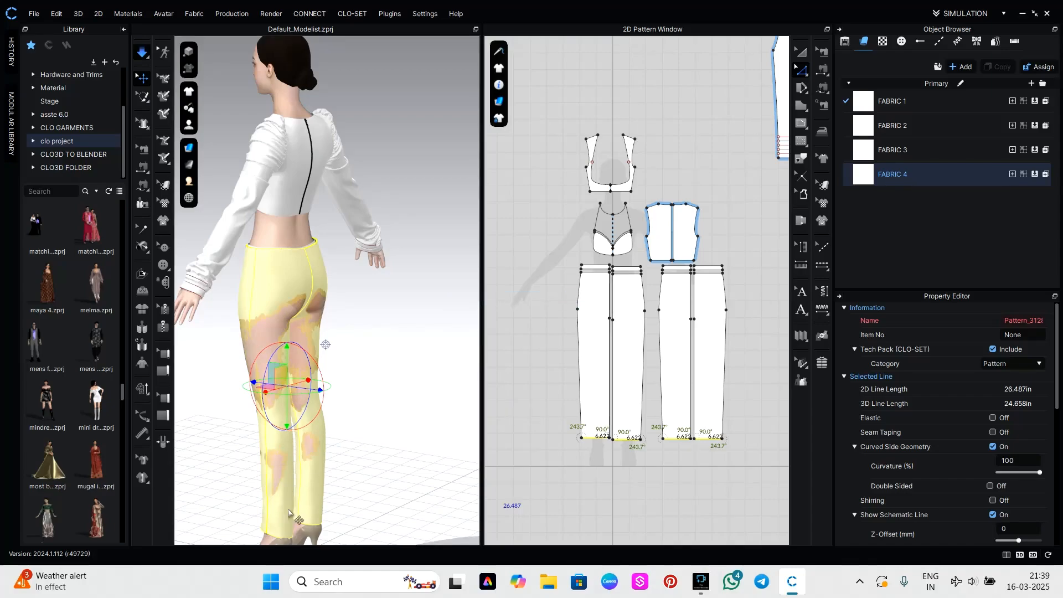
pyautogui.click(349, 457)
pyautogui.moveTo(352, 451); pyautogui.dragTo(454, 437, button='right')
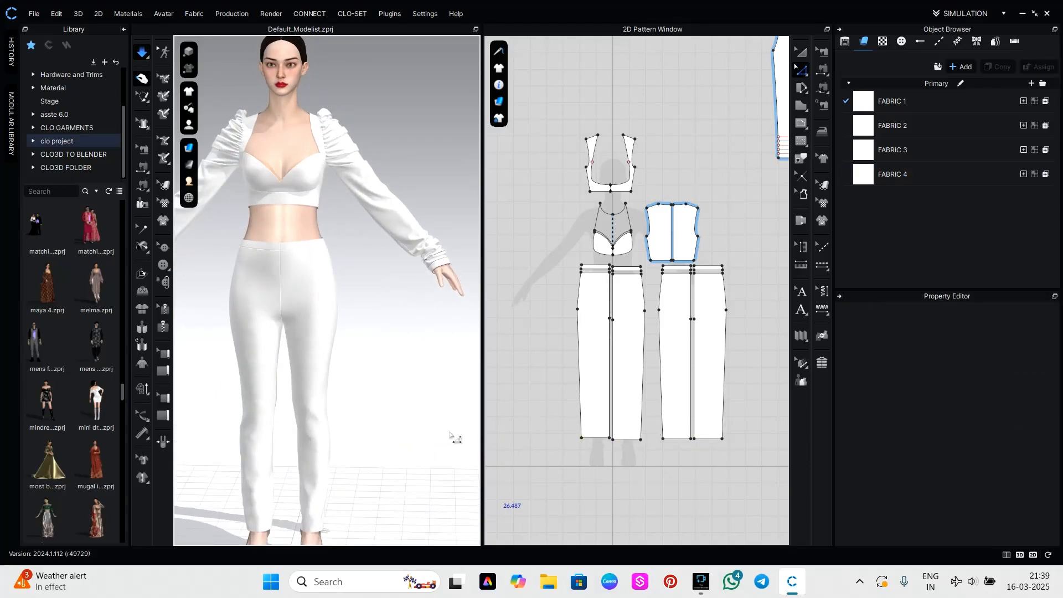
pyautogui.scroll(-3, 373, 357)
pyautogui.moveTo(373, 358)
pyautogui.mouseDown(button='right')
pyautogui.moveTo(432, 372)
pyautogui.moveTo(441, 372)
pyautogui.moveTo(368, 368)
pyautogui.moveTo(493, 363)
pyautogui.moveTo(365, 363)
pyautogui.mouseUp(button='right')
pyautogui.moveTo(379, 373); pyautogui.dragTo(377, 377, button='middle')
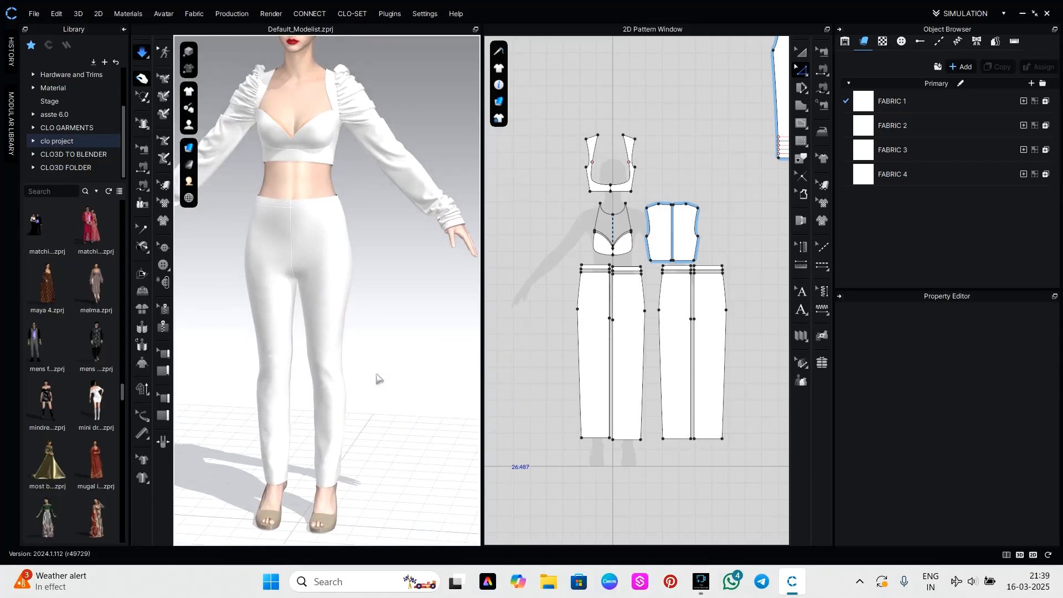
pyautogui.press('space')
# Freeze all pattern pieces of the top, sleeves and trousers.
pyautogui.scroll(-2, 640, 379)
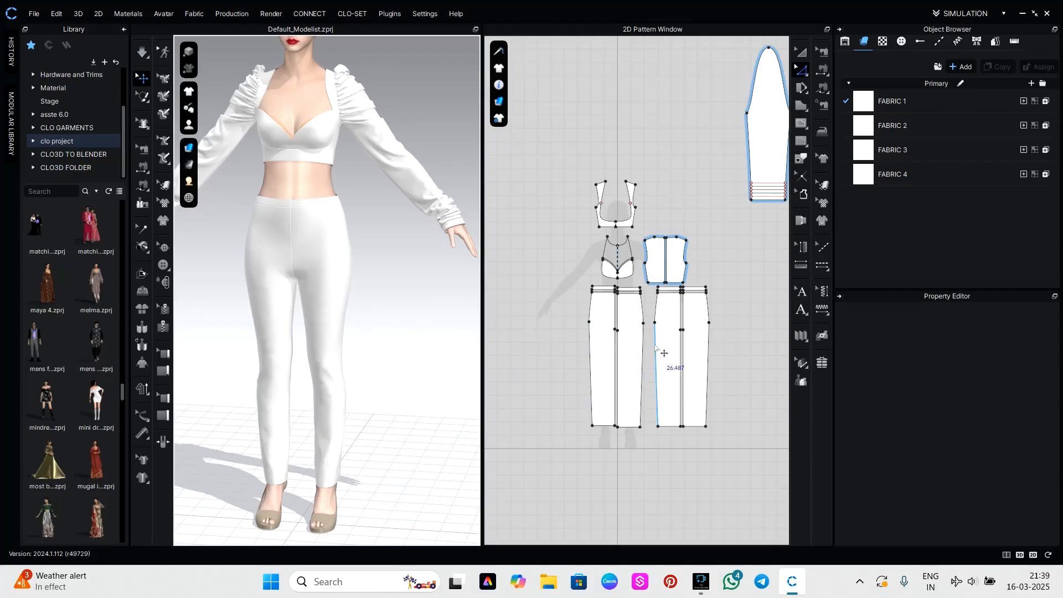
pyautogui.scroll(-2, 656, 347)
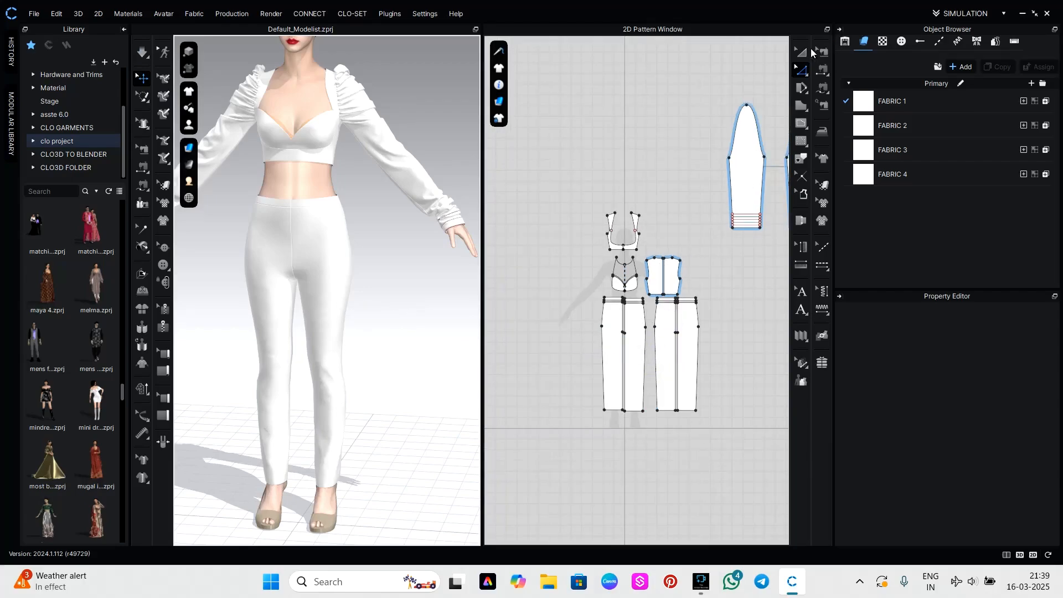
pyautogui.click(802, 51)
pyautogui.scroll(-4, 677, 216)
pyautogui.moveTo(635, 159); pyautogui.dragTo(776, 327)
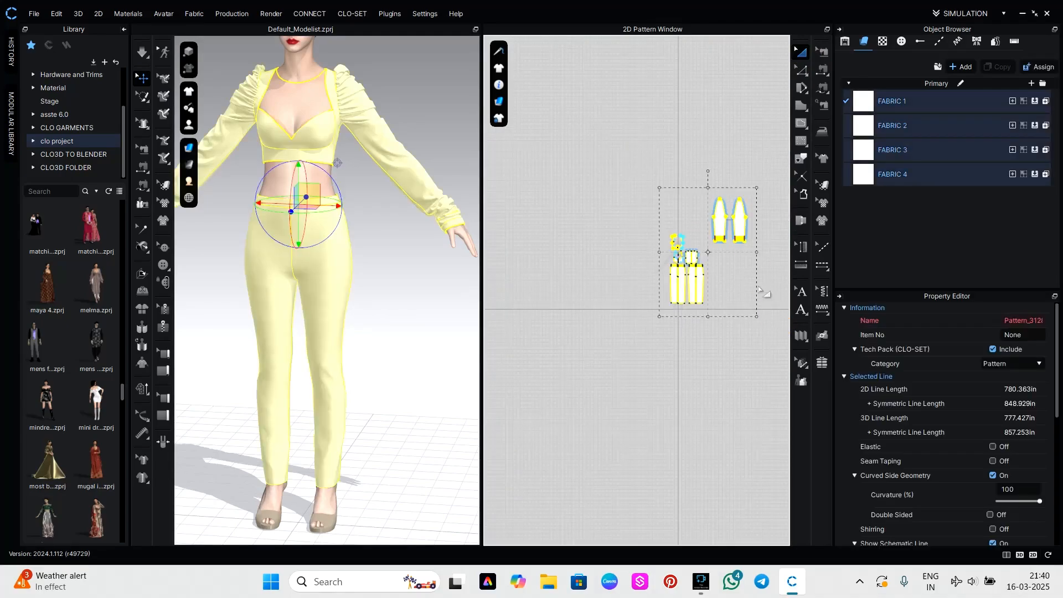
pyautogui.rightClick(746, 232)
pyautogui.click(780, 450)
pyautogui.click(408, 340)
pyautogui.moveTo(363, 318)
pyautogui.mouseDown(button='right')
pyautogui.moveTo(506, 314)
pyautogui.moveTo(332, 315)
pyautogui.moveTo(370, 321)
pyautogui.mouseUp(button='right')
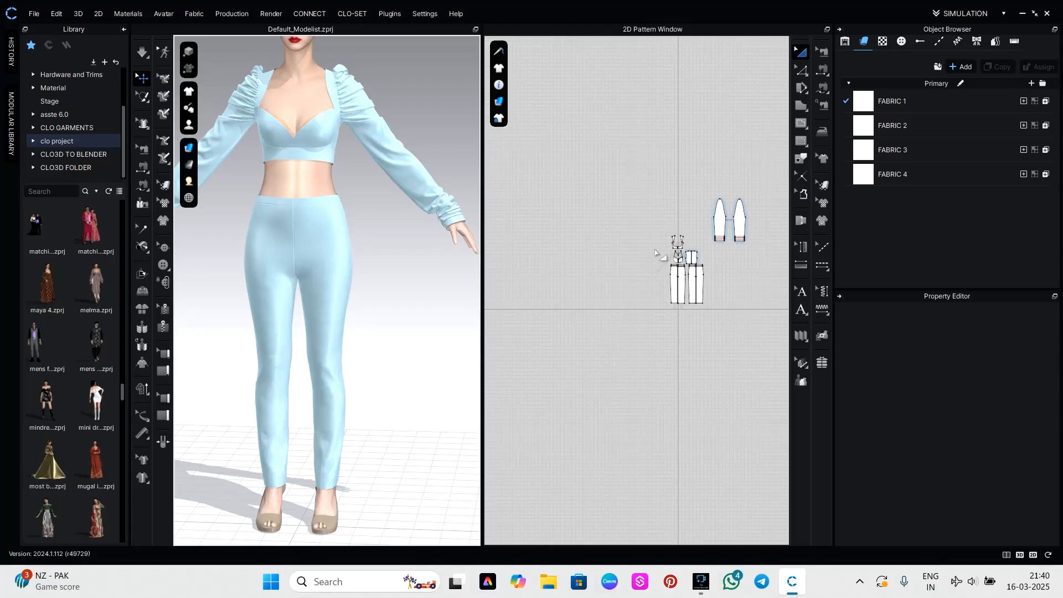
# Draw a large circular pattern piece about 373 in around in the empty area beside the trouser and top patterns.
pyautogui.scroll(2, 584, 275)
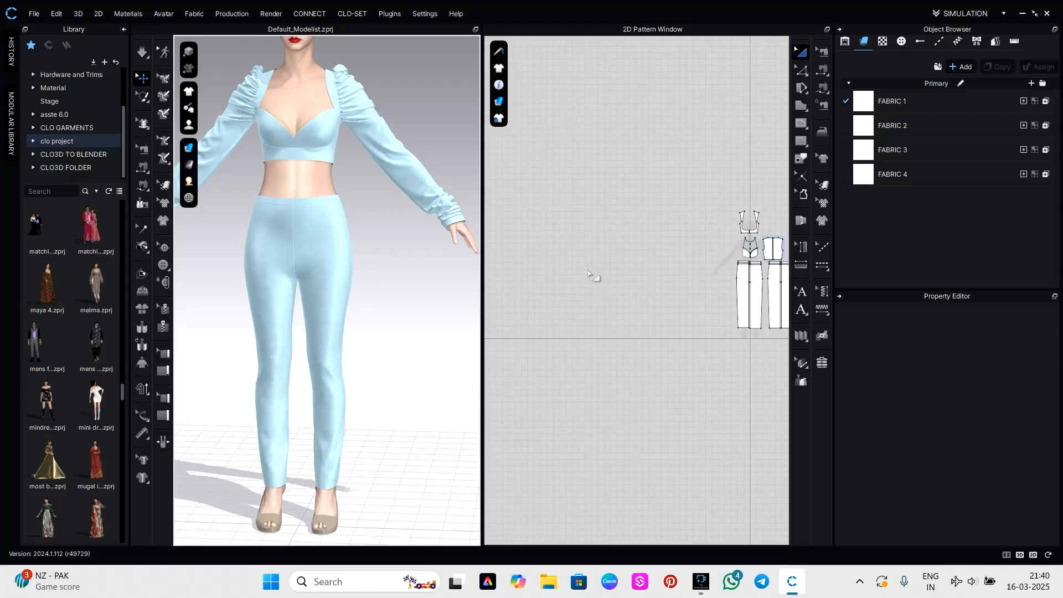
pyautogui.scroll(-1, 637, 300)
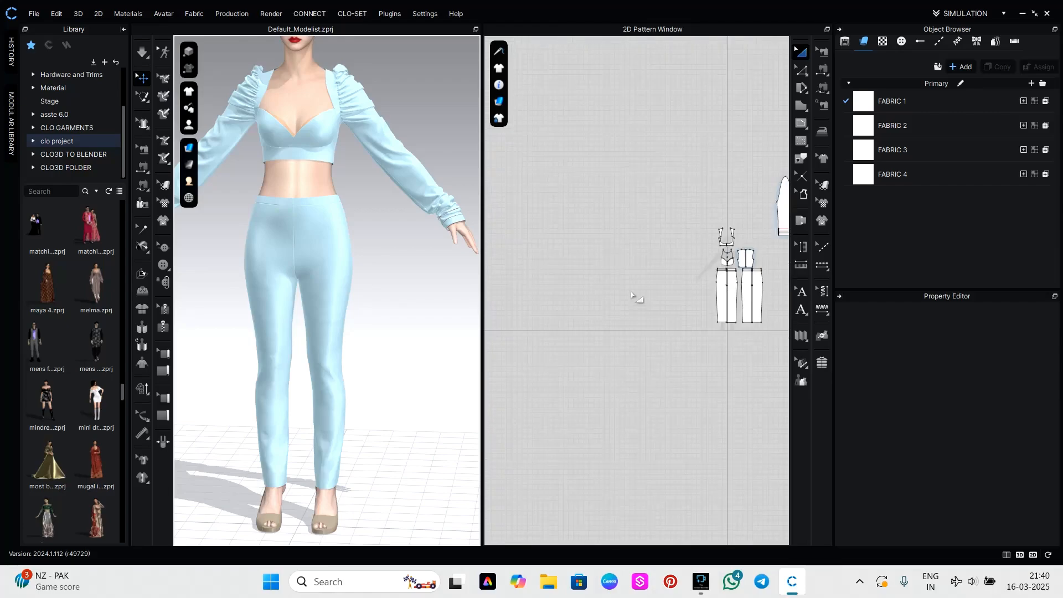
pyautogui.scroll(-1, 687, 319)
pyautogui.moveTo(690, 321); pyautogui.dragTo(601, 358, button='middle')
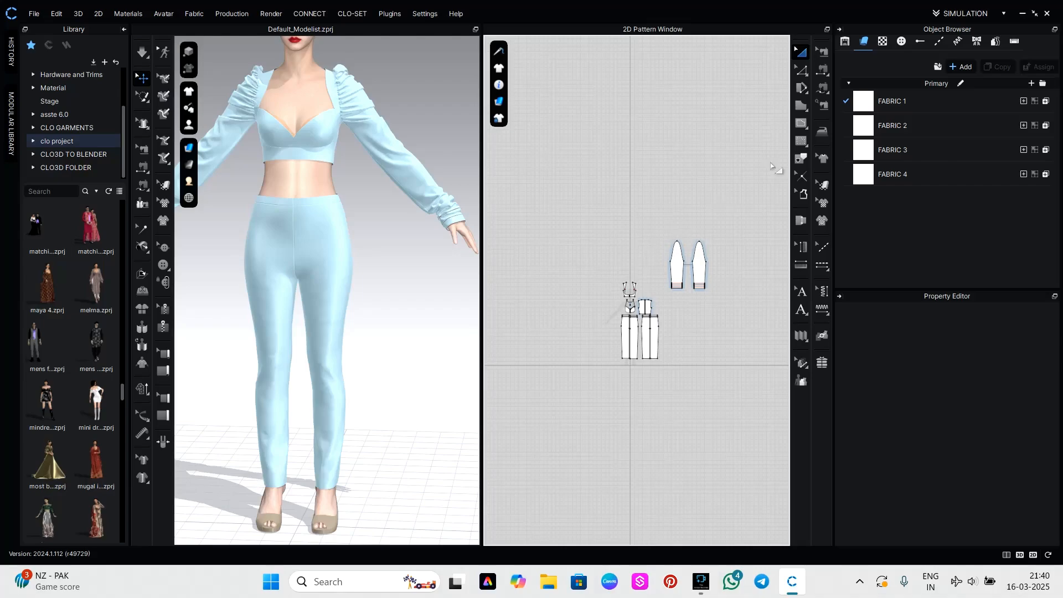
pyautogui.moveTo(552, 283); pyautogui.dragTo(678, 291, button='middle')
pyautogui.scroll(1, 657, 291)
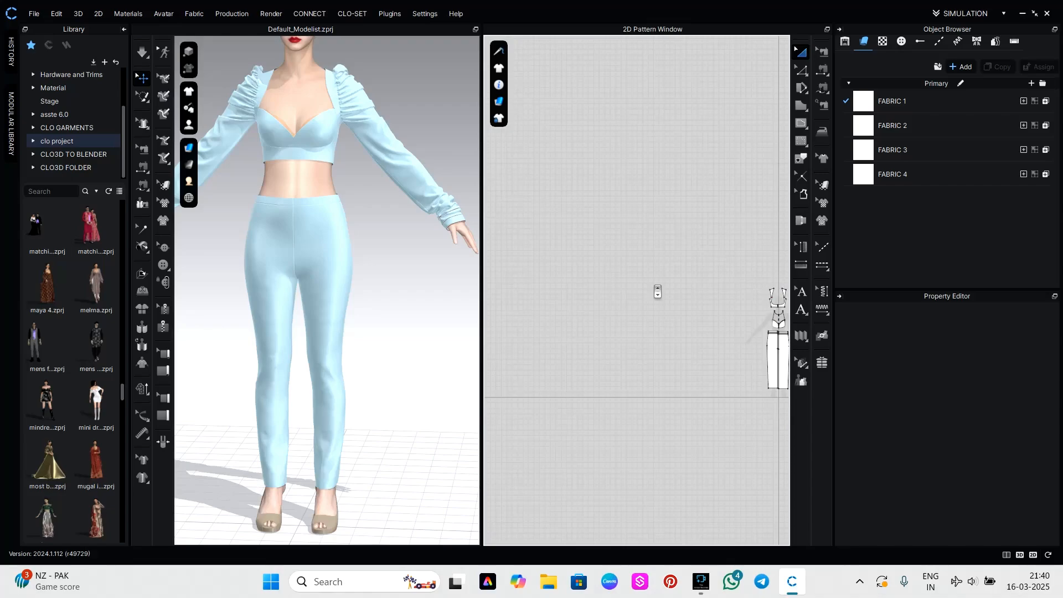
pyautogui.press('e')
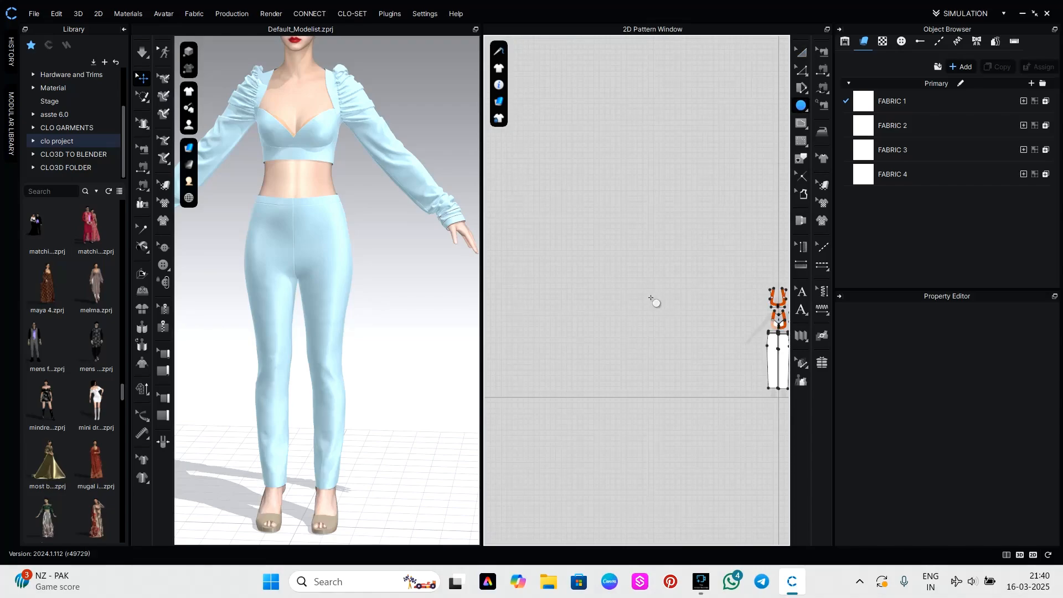
pyautogui.scroll(-1, 647, 303)
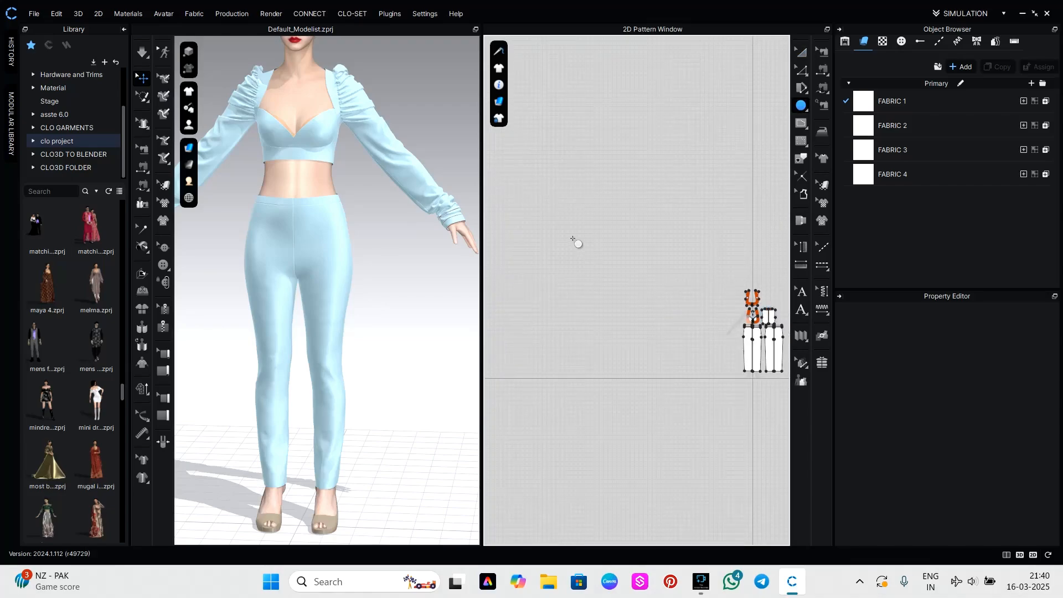
pyautogui.moveTo(549, 256); pyautogui.dragTo(682, 387)
pyautogui.scroll(-5, 656, 339)
pyautogui.scroll(-10, 370, 324)
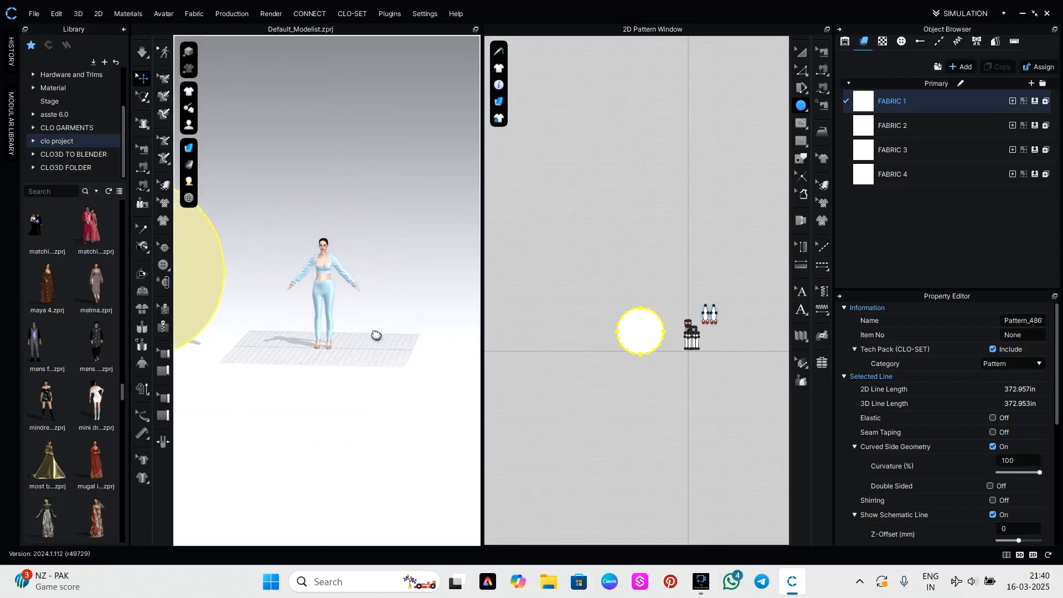
# Move the large circle onto the avatar in 3D and rotate it to lie horizontally around the body.
pyautogui.moveTo(371, 328); pyautogui.dragTo(459, 388, button='middle')
pyautogui.click(804, 52)
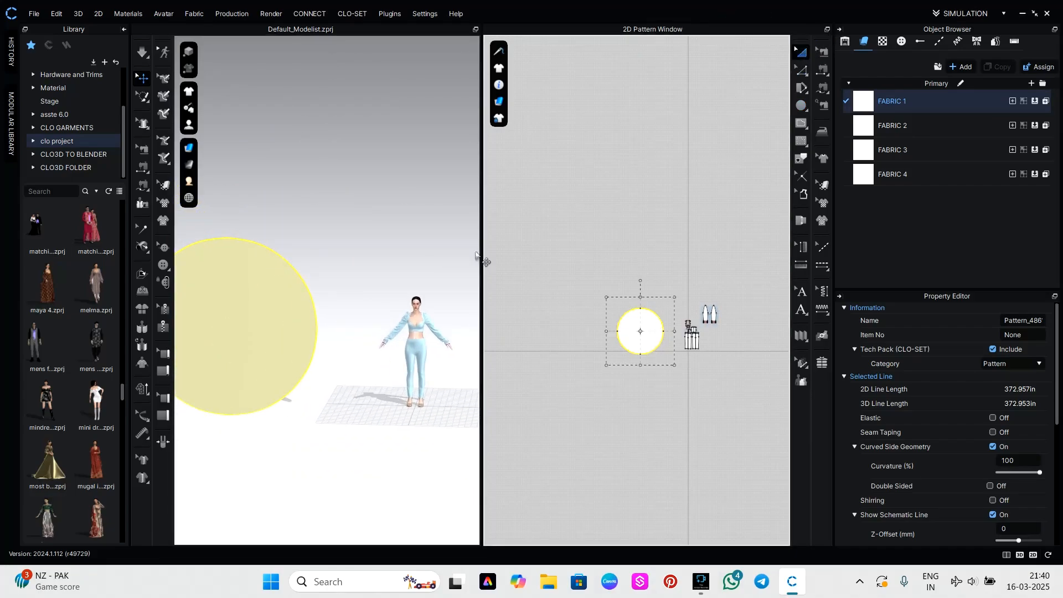
pyautogui.moveTo(257, 340); pyautogui.dragTo(417, 359)
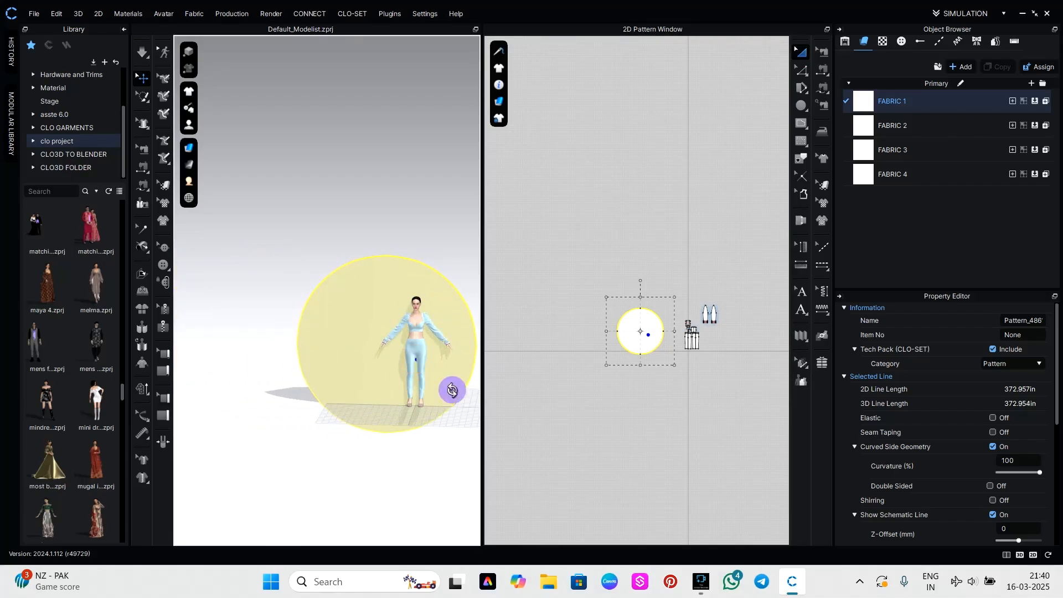
pyautogui.moveTo(451, 392); pyautogui.dragTo(392, 408, button='right')
pyautogui.click(376, 387)
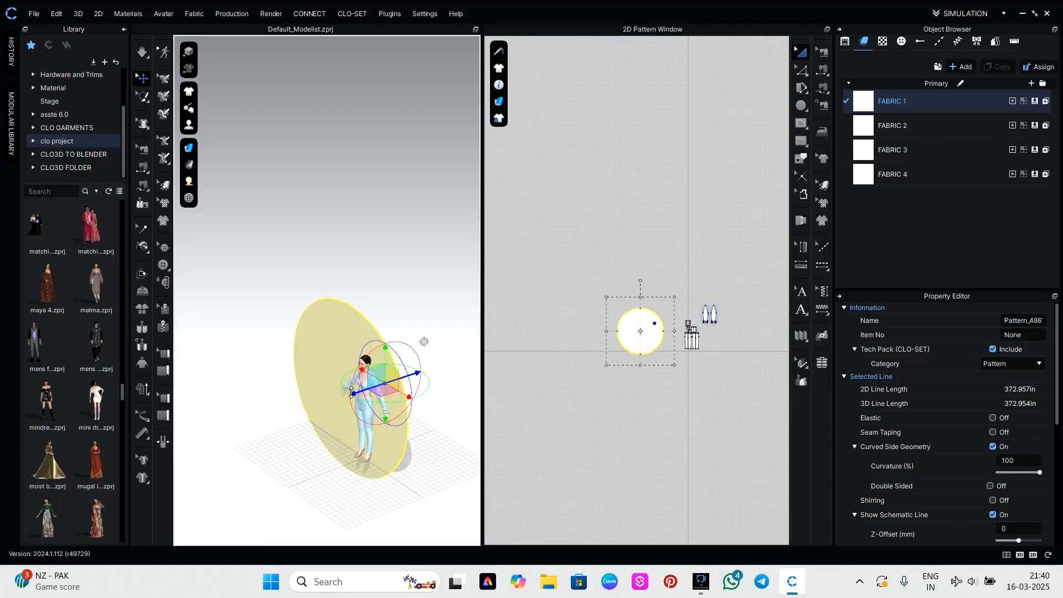
pyautogui.moveTo(352, 391); pyautogui.dragTo(412, 399)
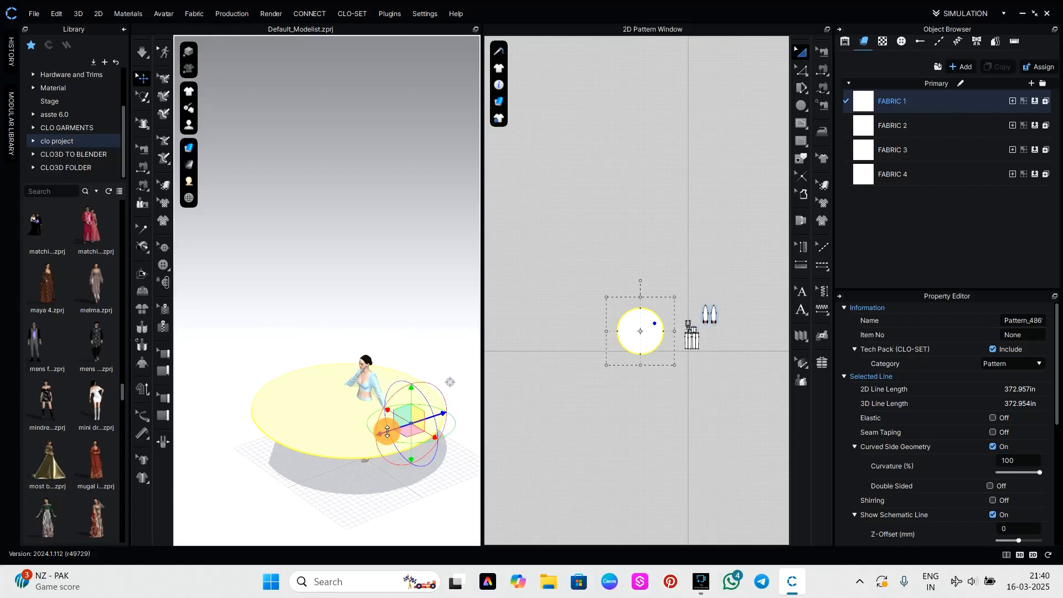
pyautogui.moveTo(387, 432); pyautogui.dragTo(399, 423)
# Center the horizontal circle around the avatar's waist, adjusting its position from the side and front.
pyautogui.scroll(5, 400, 431)
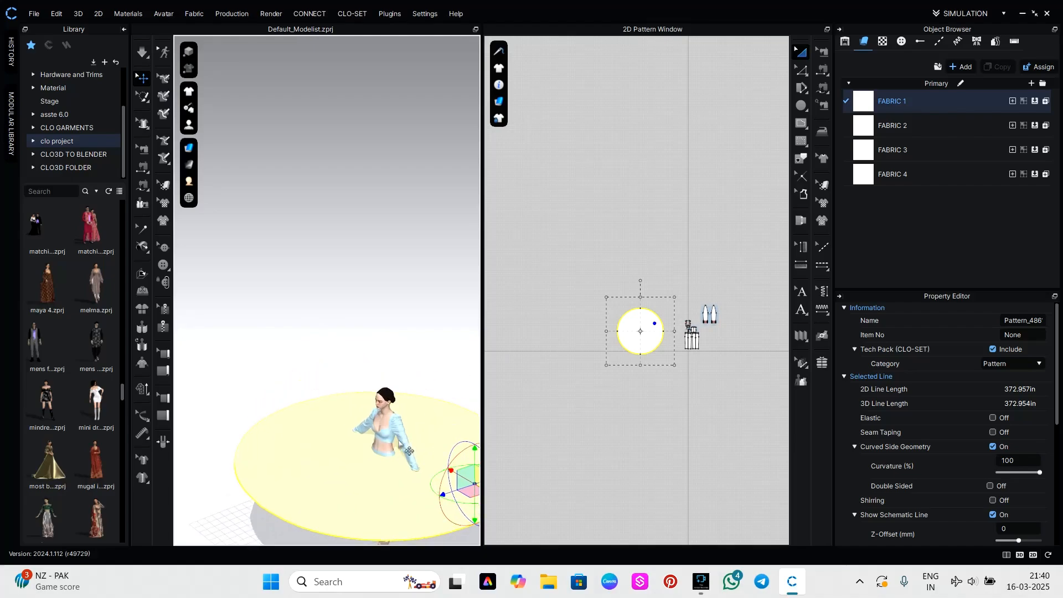
pyautogui.moveTo(406, 448); pyautogui.dragTo(403, 403, button='middle')
pyautogui.moveTo(402, 403); pyautogui.dragTo(343, 425, button='right')
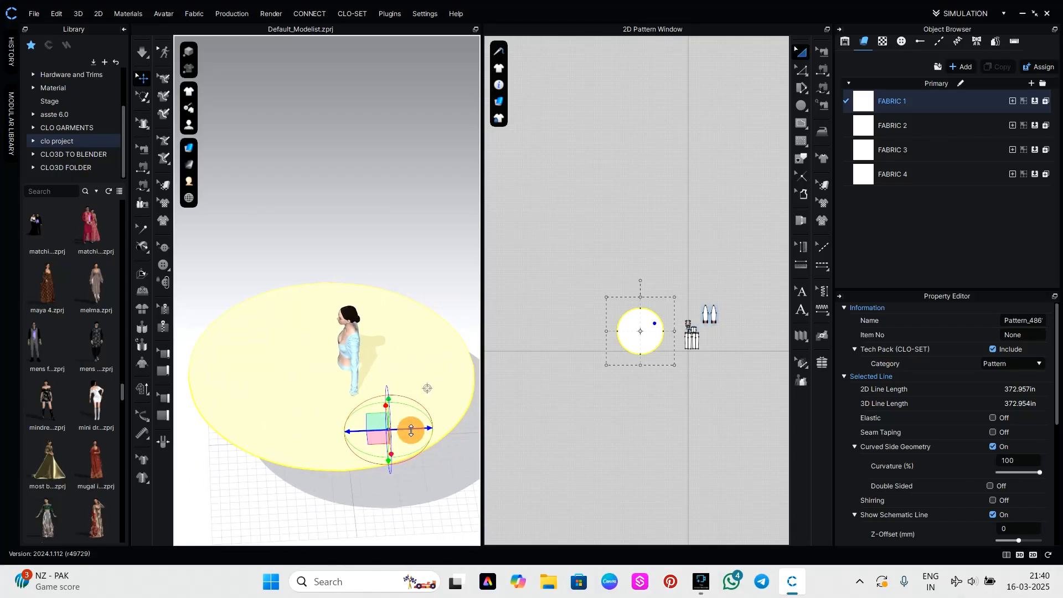
pyautogui.moveTo(411, 431); pyautogui.dragTo(423, 432)
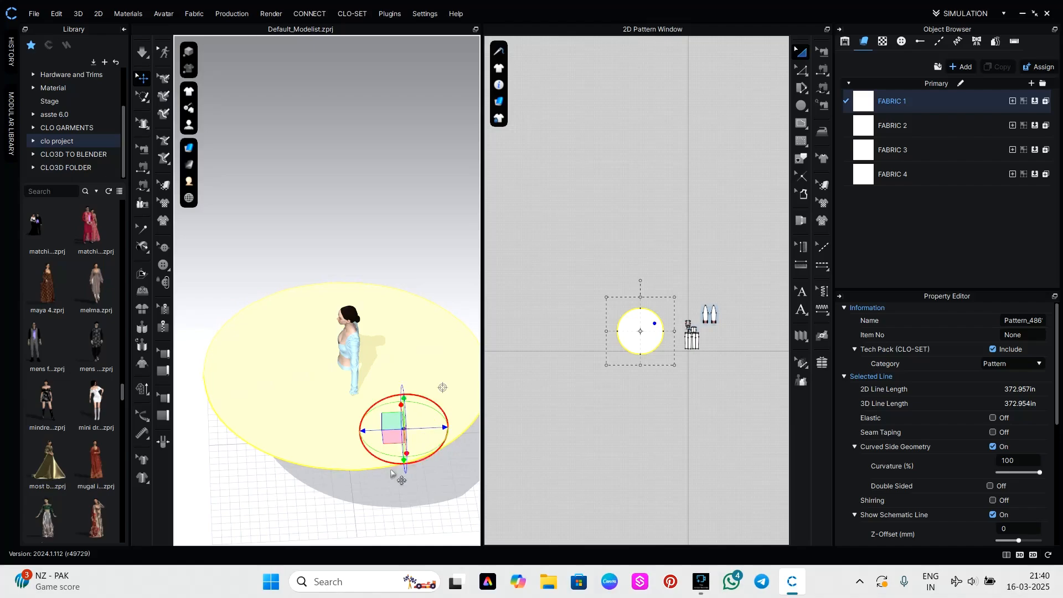
pyautogui.moveTo(355, 504); pyautogui.dragTo(390, 504, button='right')
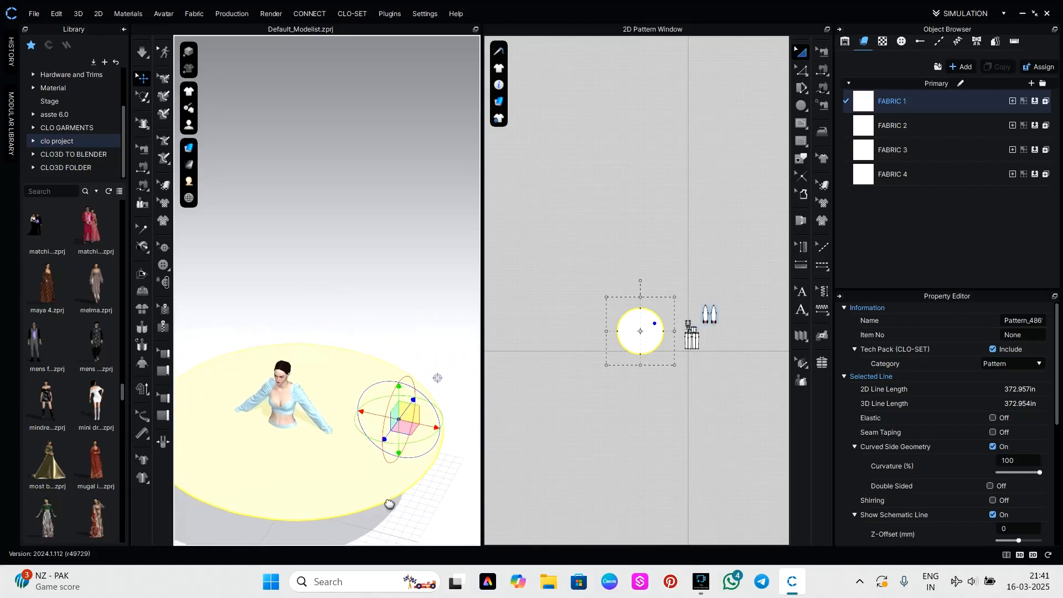
pyautogui.moveTo(390, 504); pyautogui.dragTo(489, 467, button='middle')
pyautogui.scroll(5, 408, 458)
pyautogui.moveTo(415, 488); pyautogui.dragTo(359, 354, button='middle')
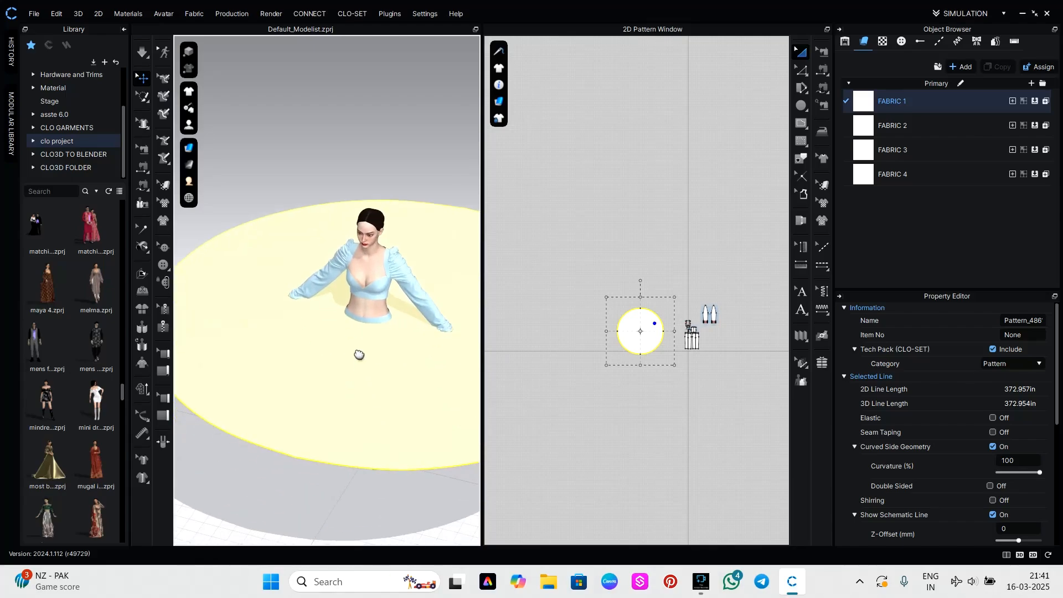
pyautogui.moveTo(360, 354); pyautogui.dragTo(391, 417, button='right')
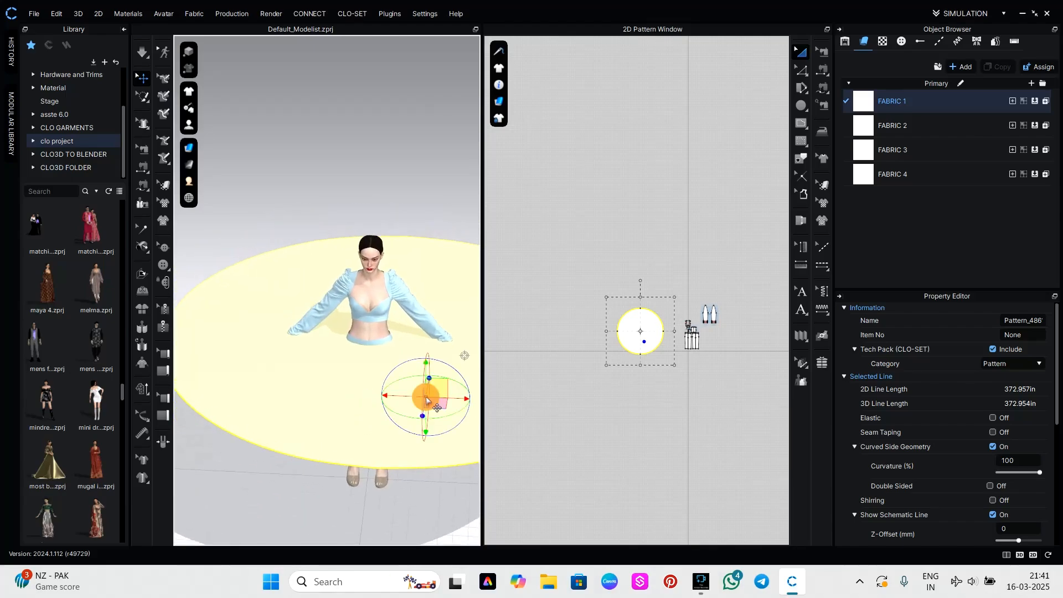
pyautogui.moveTo(426, 398); pyautogui.dragTo(417, 392)
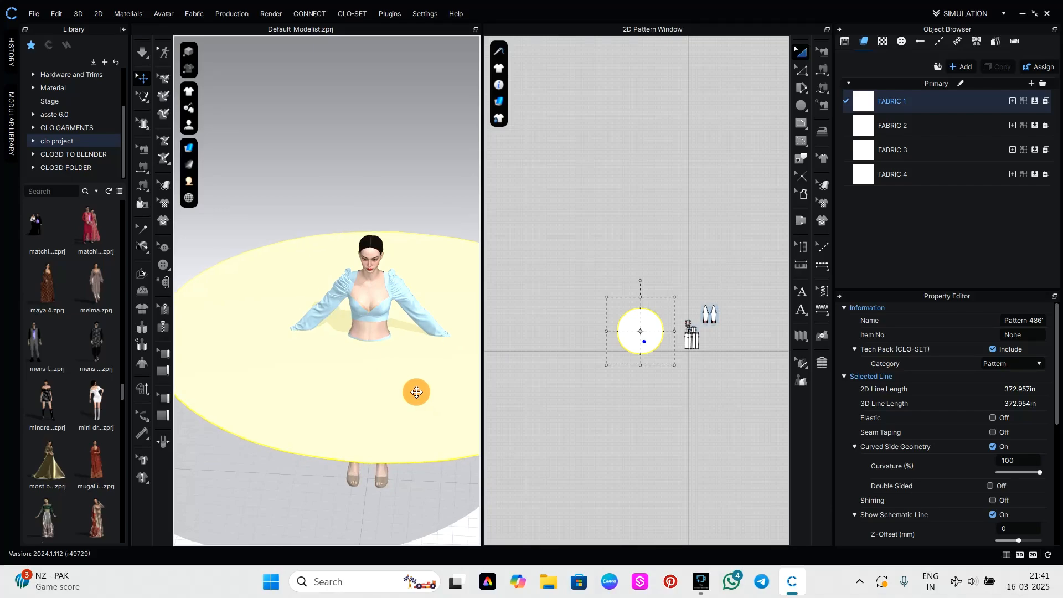
pyautogui.click(645, 417)
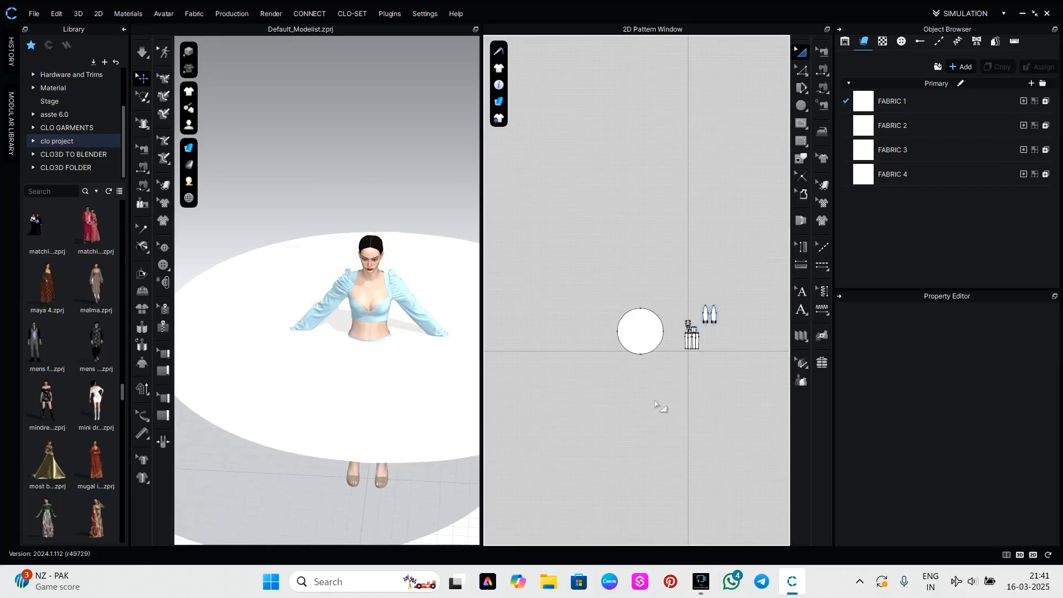
# Draw an internal circle about 81 in around near the middle of the large circular piece for the waist opening.
pyautogui.scroll(5, 634, 355)
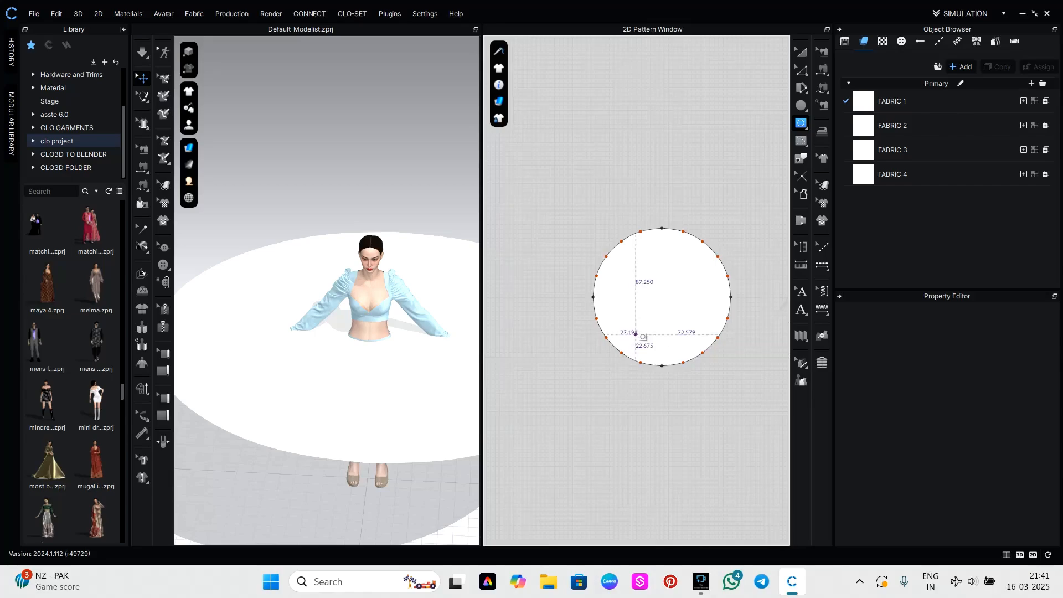
pyautogui.click(654, 294)
pyautogui.moveTo(653, 293); pyautogui.dragTo(677, 313)
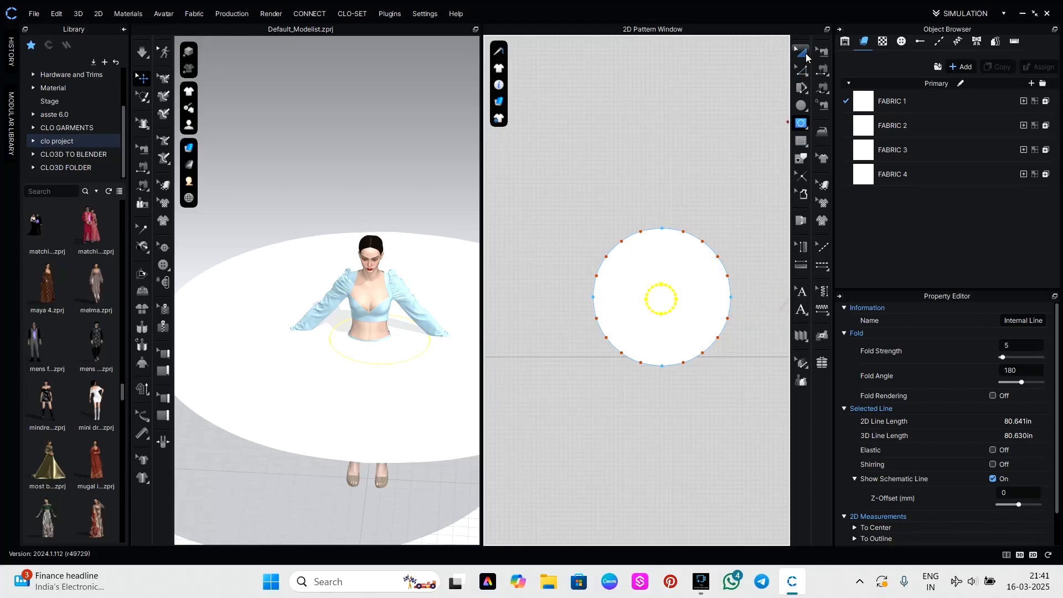
pyautogui.scroll(3, 690, 277)
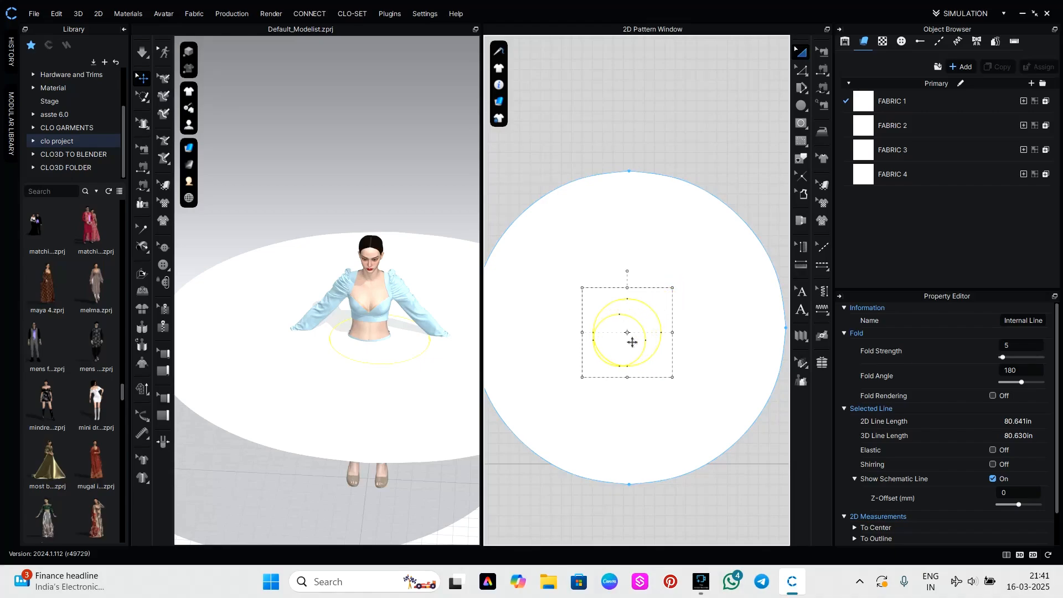
# Center the internal waist circle within the large circular piece and shrink it to about 45 in around.
pyautogui.moveTo(632, 343)
pyautogui.mouseDown()
pyautogui.moveTo(631, 354)
pyautogui.moveTo(641, 342)
pyautogui.mouseUp()
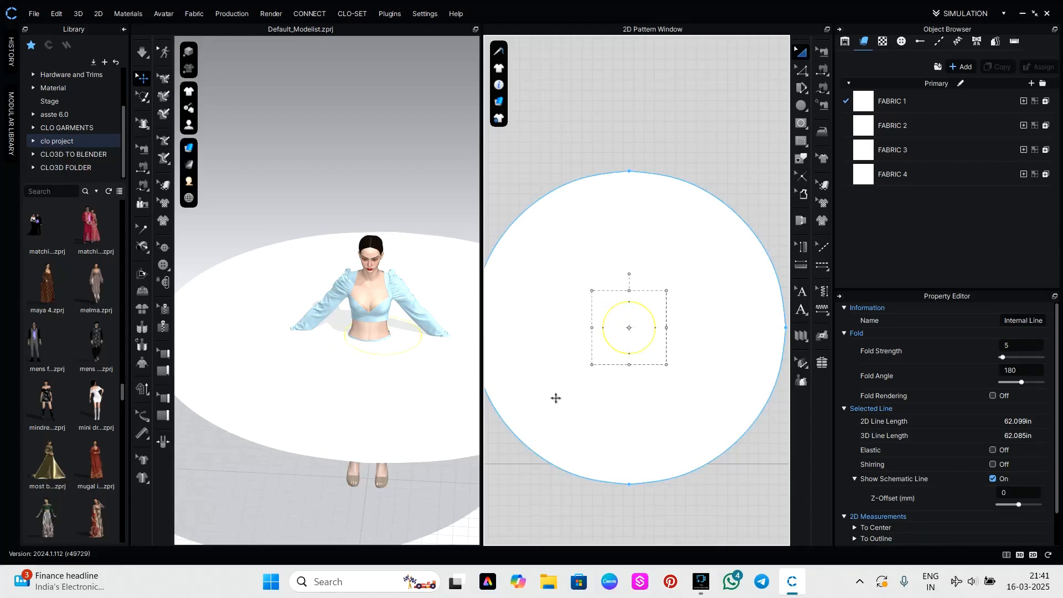
pyautogui.moveTo(667, 293)
pyautogui.mouseDown()
pyautogui.moveTo(631, 340)
pyautogui.moveTo(637, 332)
pyautogui.mouseUp()
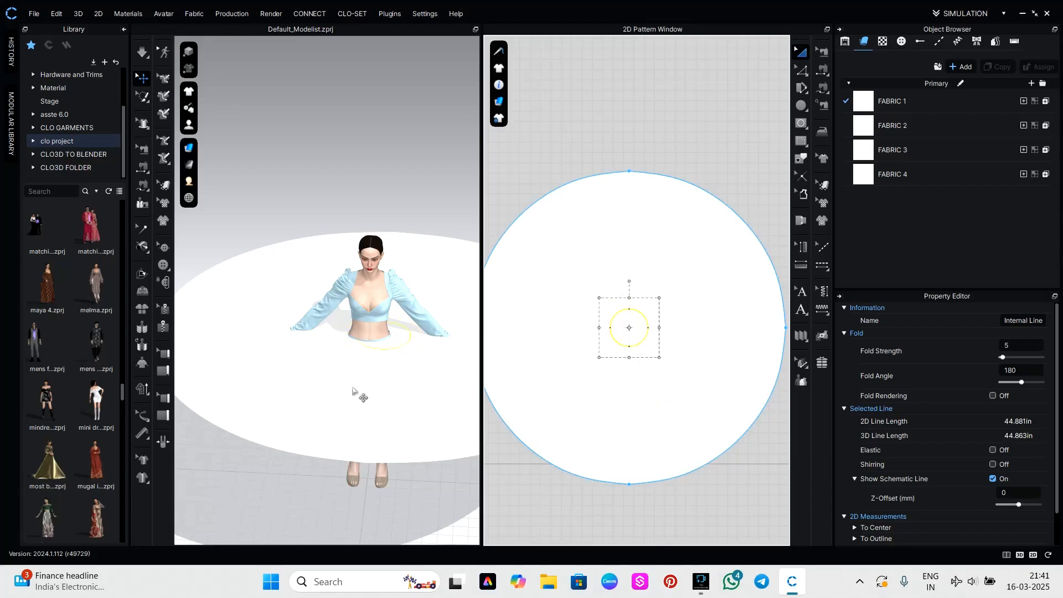
pyautogui.click(397, 369)
pyautogui.moveTo(397, 369); pyautogui.dragTo(393, 366)
pyautogui.scroll(-4, 398, 371)
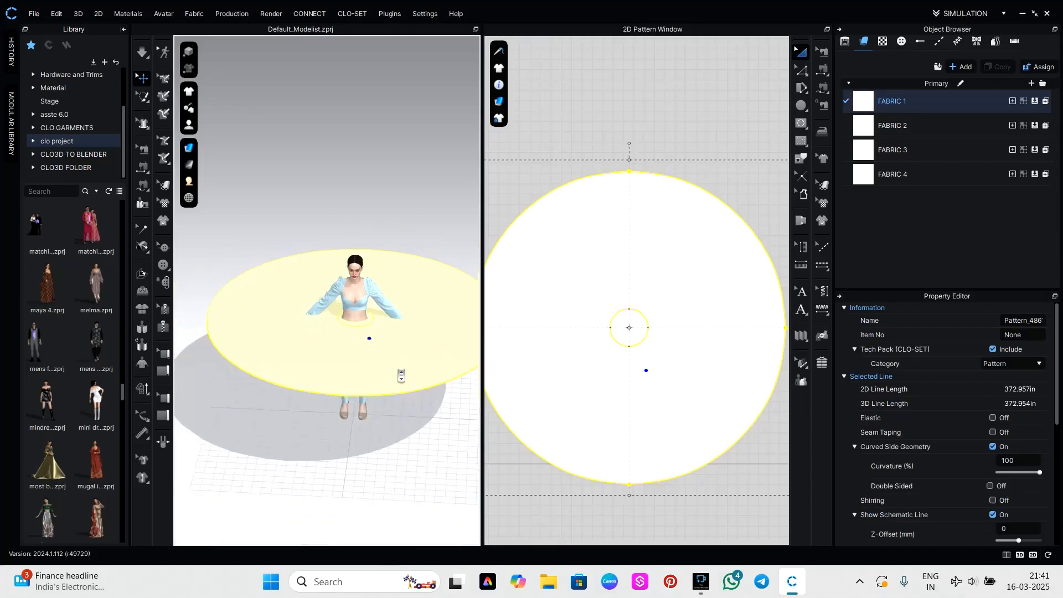
pyautogui.click(711, 517)
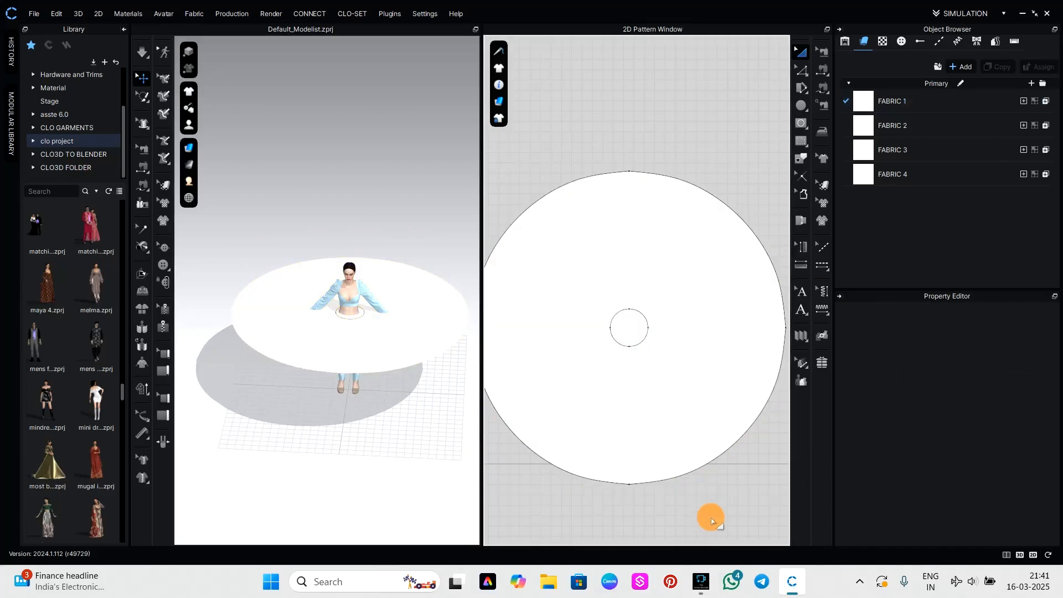
# Convert the internal waist circle into a hole in the large circular piece.
pyautogui.click(636, 334)
pyautogui.rightClick(637, 334)
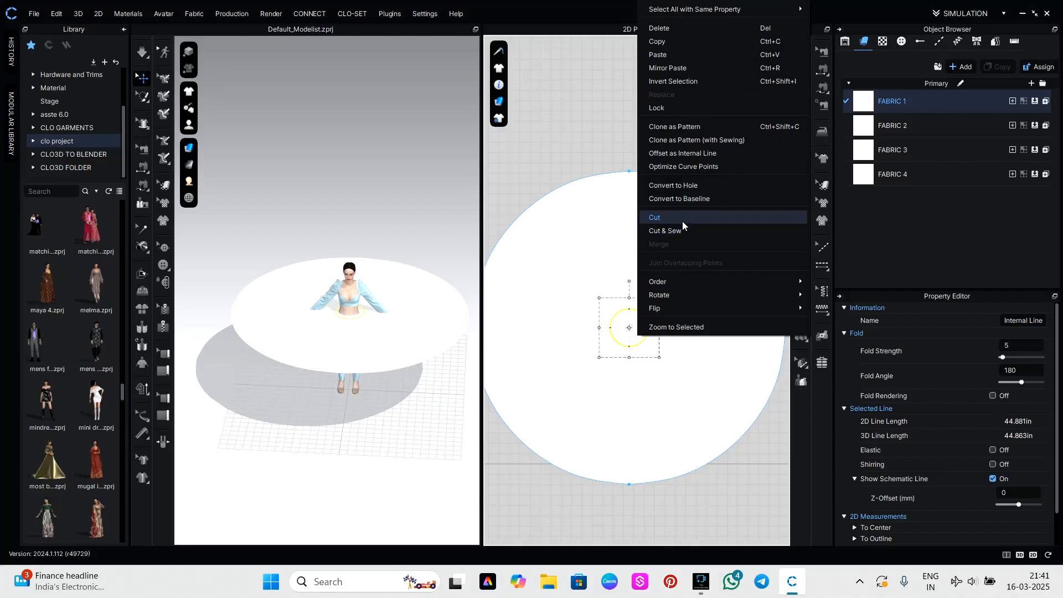
pyautogui.click(686, 188)
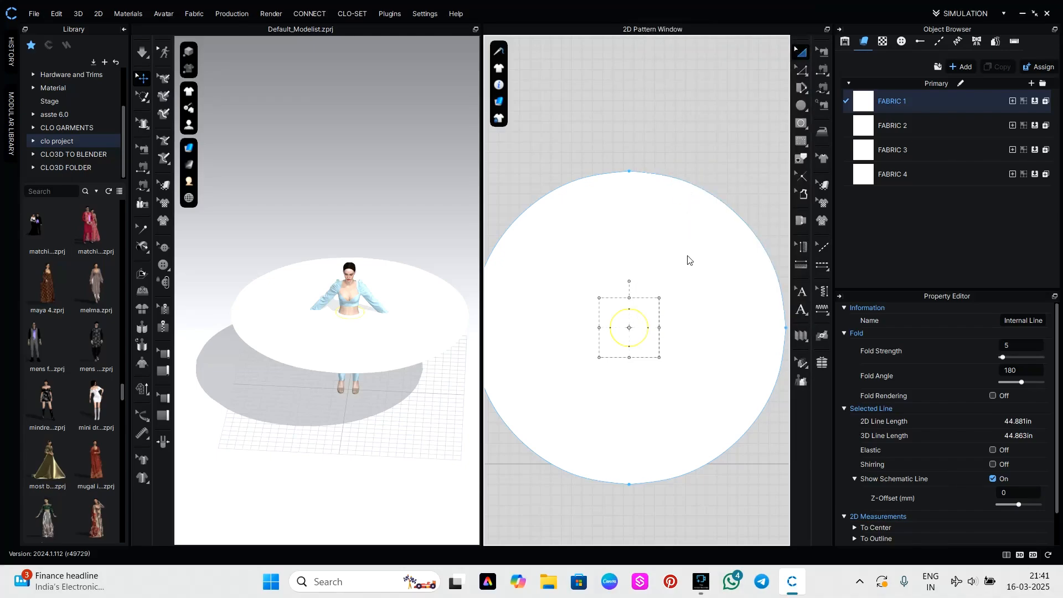
pyautogui.click(674, 494)
# Sew the two front quarters of the waist hole to the matching front hem edges of the top in 3D.
pyautogui.scroll(5, 399, 354)
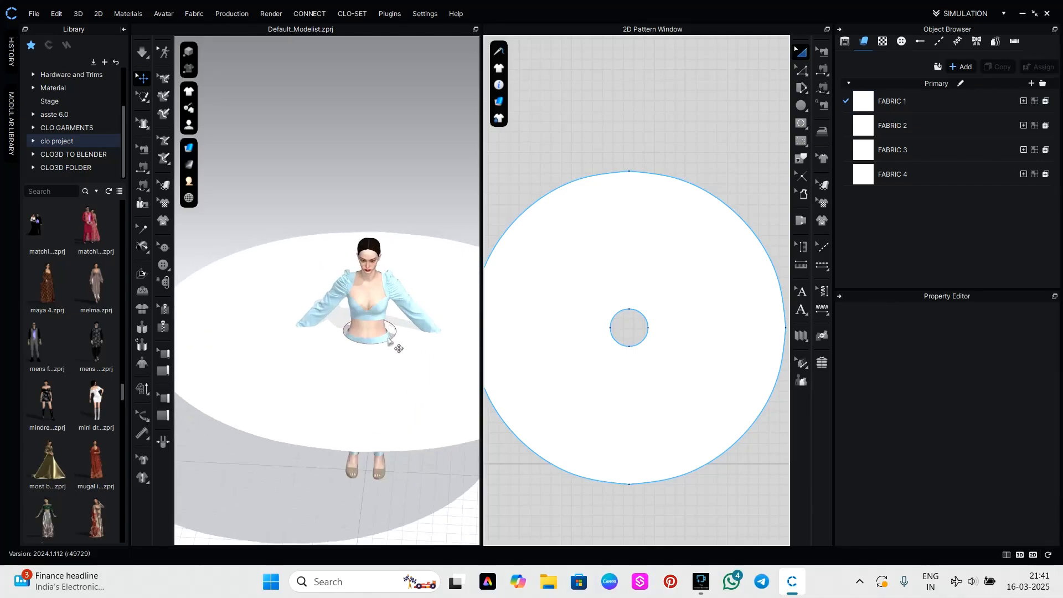
pyautogui.moveTo(403, 428); pyautogui.dragTo(286, 371, button='middle')
pyautogui.press('n')
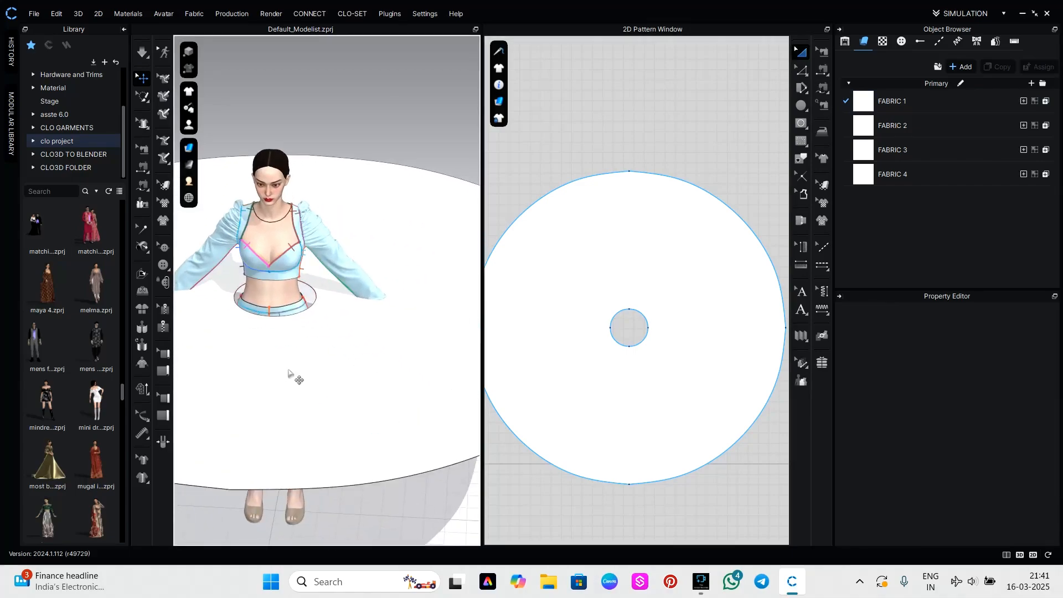
pyautogui.click(296, 312)
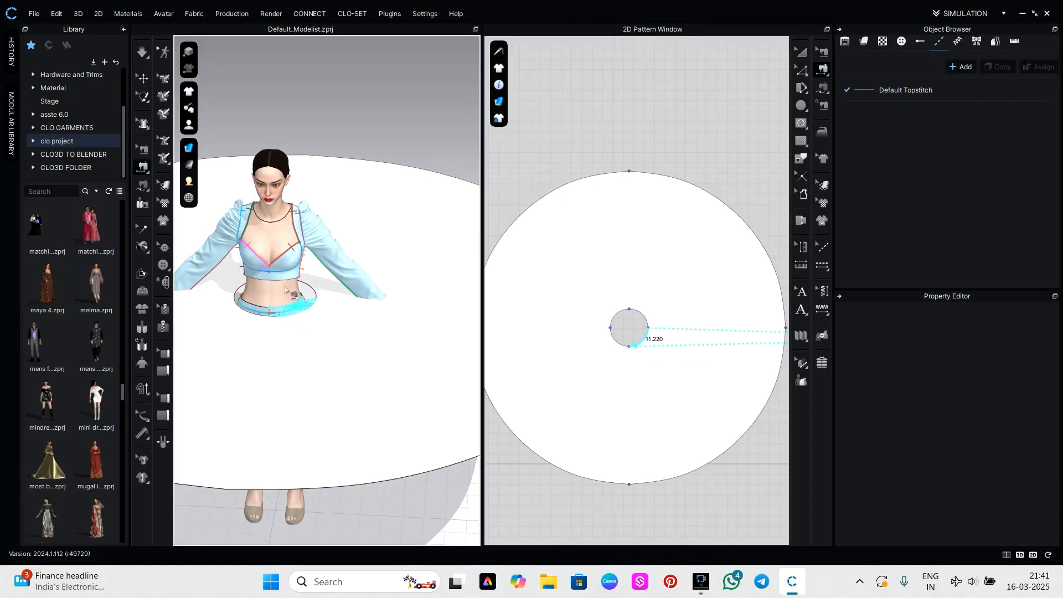
pyautogui.click(290, 278)
pyautogui.click(259, 313)
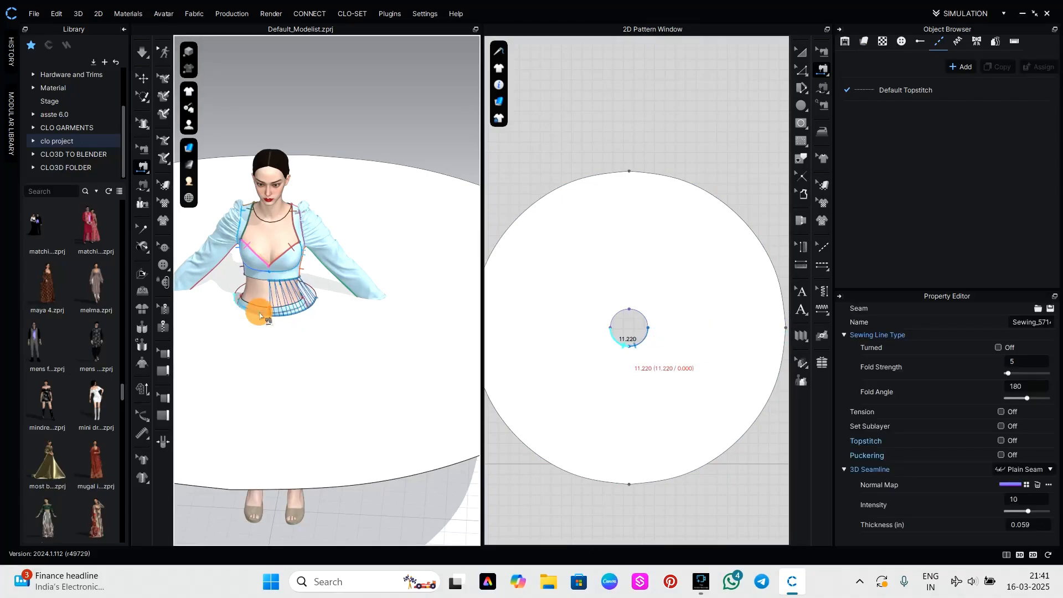
pyautogui.click(259, 315)
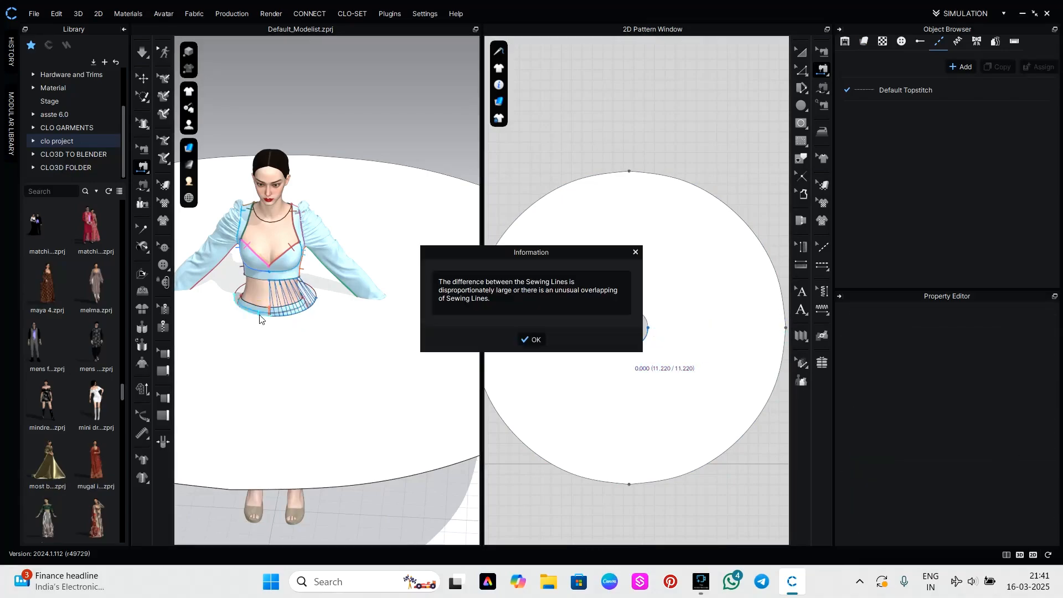
pyautogui.click(525, 340)
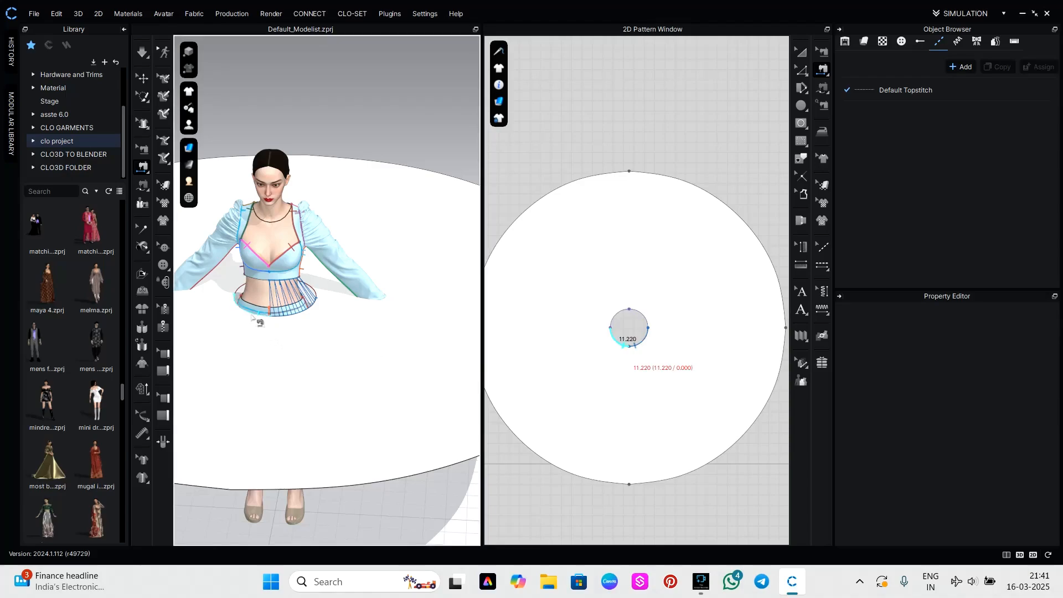
pyautogui.click(261, 283)
# Sew the two back quarters of the waist hole to the back hem edges of the top.
pyautogui.moveTo(308, 290); pyautogui.dragTo(90, 301, button='right')
pyautogui.click(249, 325)
pyautogui.click(258, 301)
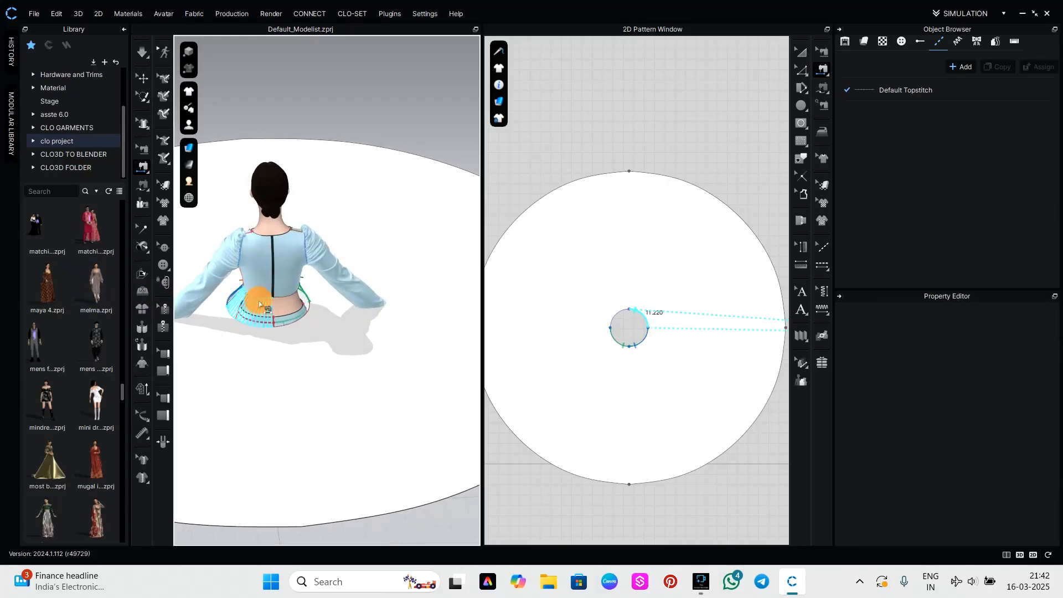
pyautogui.click(289, 325)
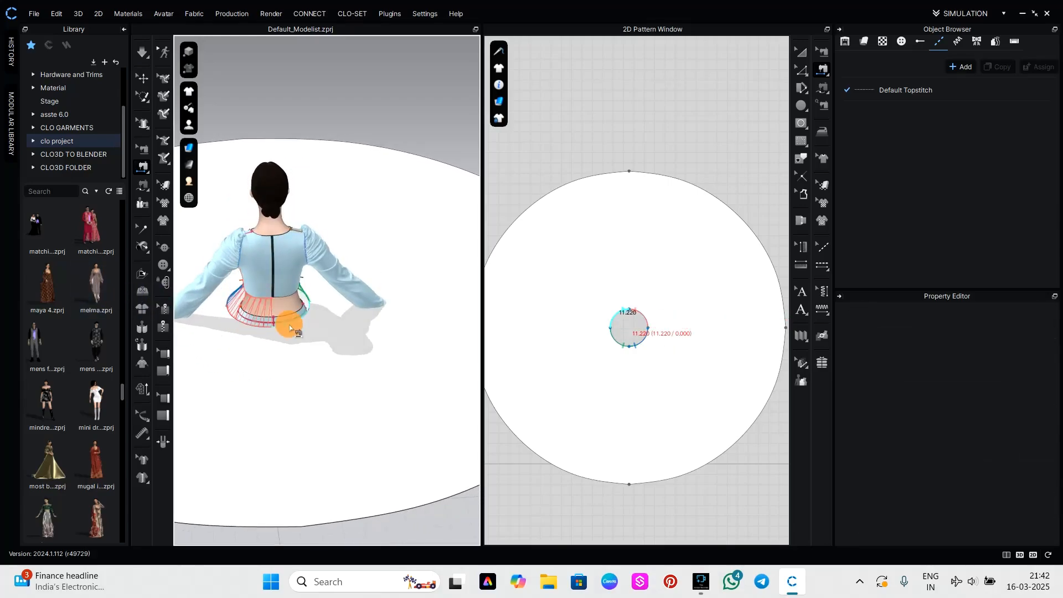
pyautogui.click(282, 298)
# Lower the large circular piece below the waist in 3D and start the simulation to drape it.
pyautogui.scroll(-3, 372, 377)
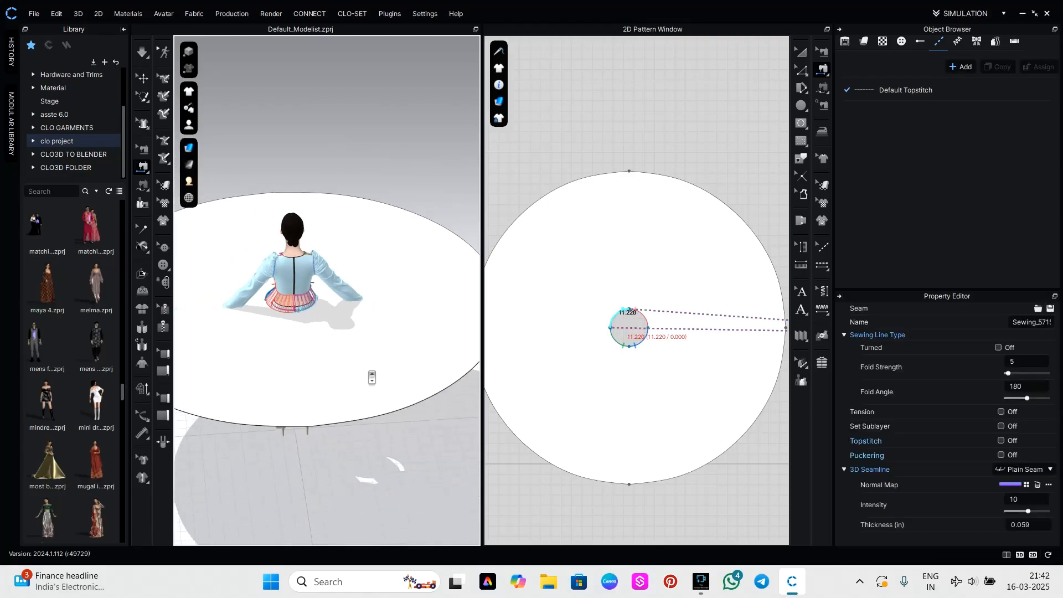
pyautogui.click(142, 79)
pyautogui.click(326, 331)
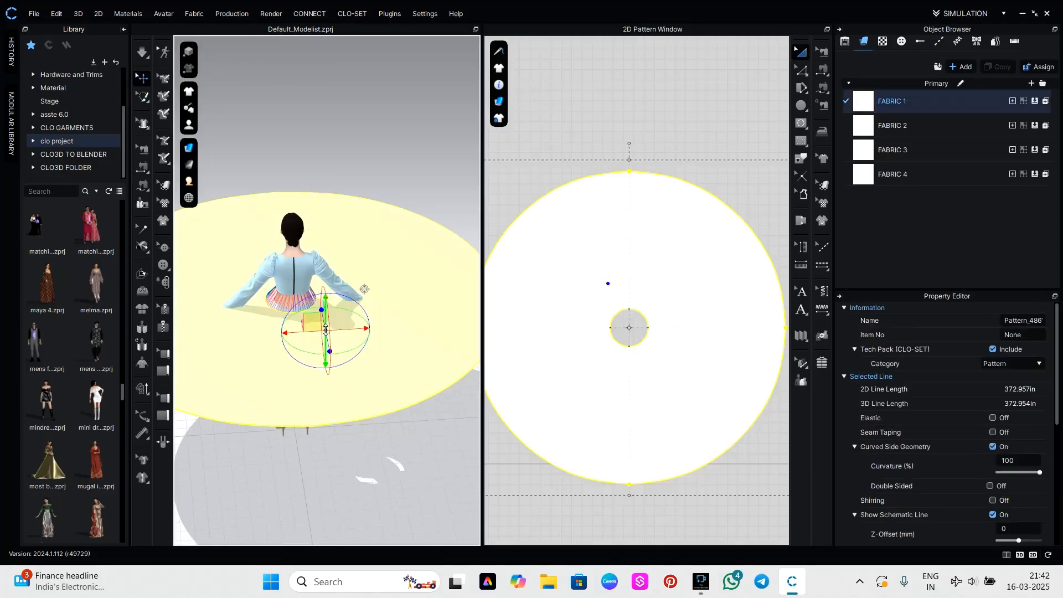
pyautogui.moveTo(324, 308); pyautogui.dragTo(331, 343)
pyautogui.moveTo(409, 235); pyautogui.dragTo(198, 223, button='right')
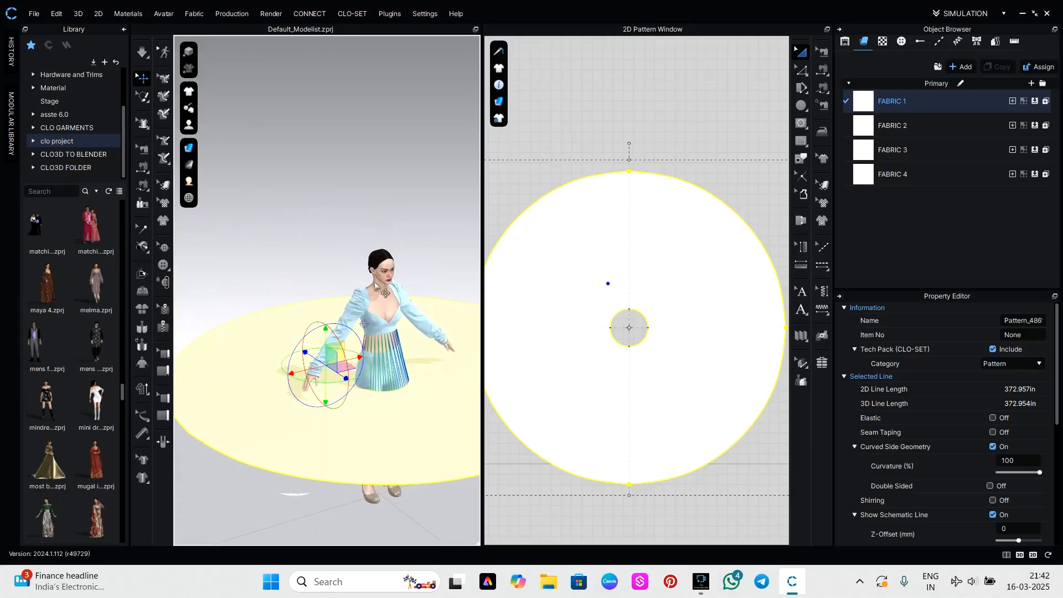
pyautogui.moveTo(452, 295); pyautogui.dragTo(379, 201, button='middle')
pyautogui.press('space')
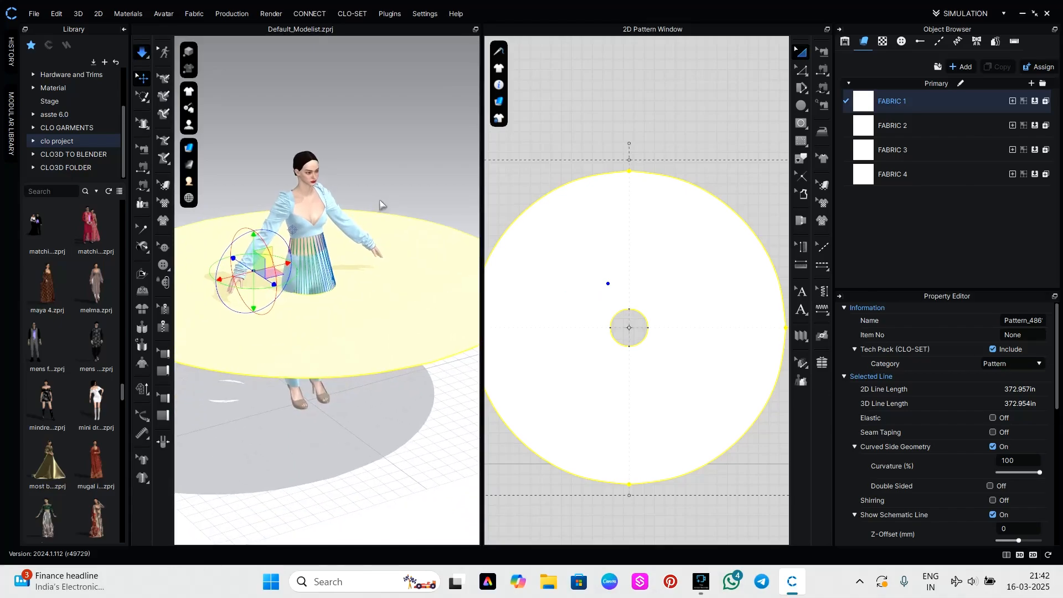
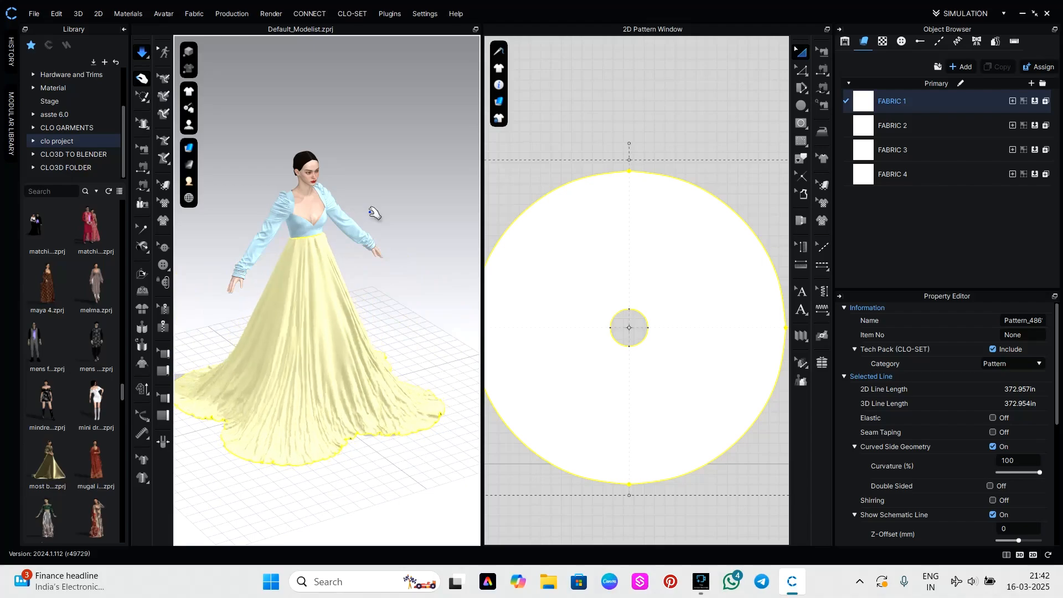
# Set the physical property preset of Fabric 4 to Trim_Hardware.
pyautogui.click(426, 309)
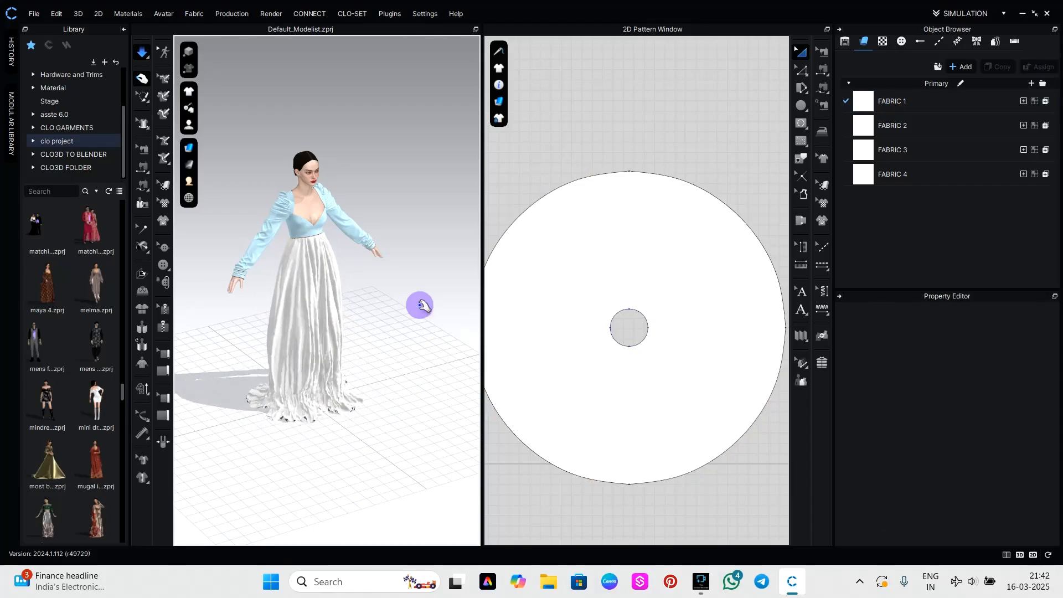
pyautogui.moveTo(421, 306); pyautogui.dragTo(217, 305, button='right')
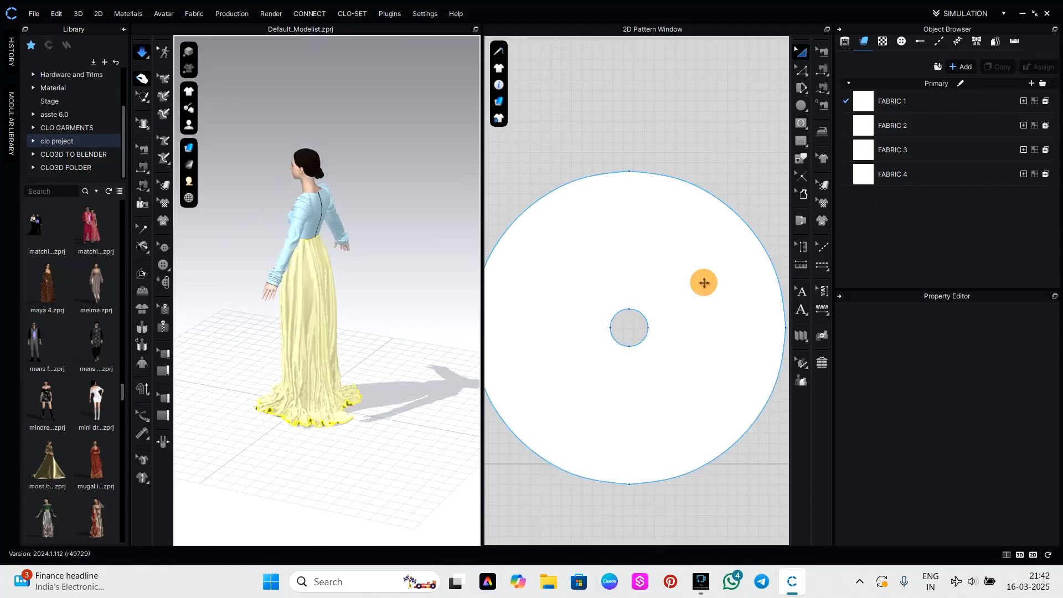
pyautogui.click(704, 283)
pyautogui.click(889, 176)
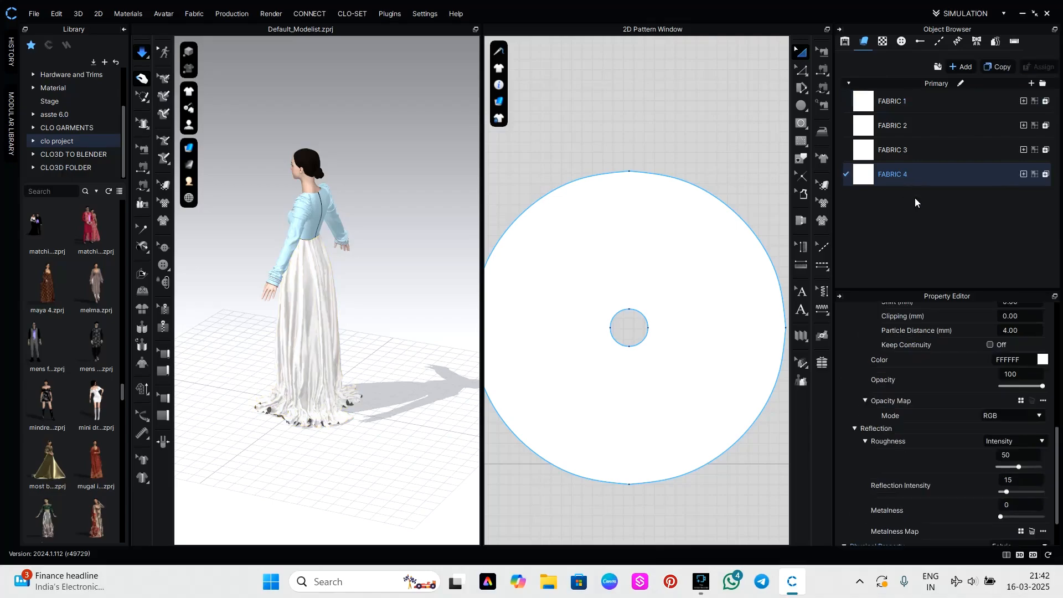
pyautogui.scroll(-2, 989, 421)
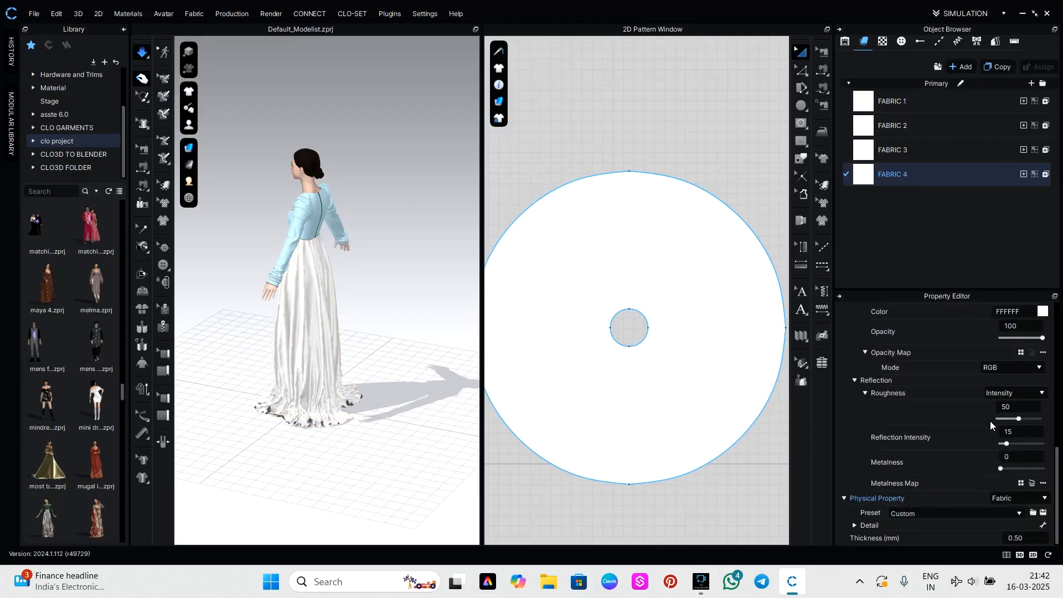
pyautogui.click(1019, 514)
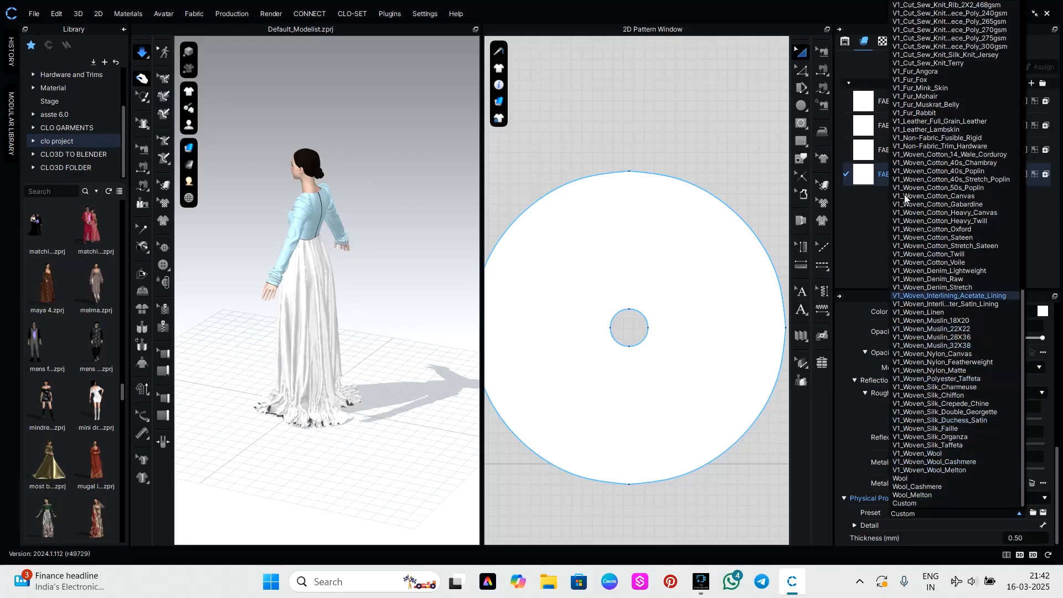
pyautogui.scroll(4, 932, 174)
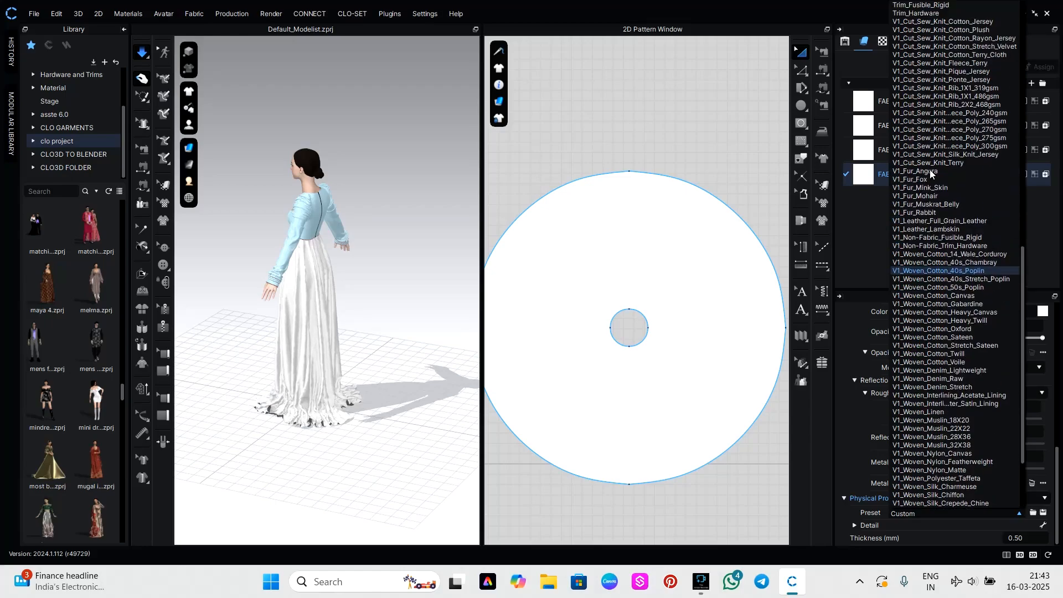
pyautogui.scroll(2, 931, 174)
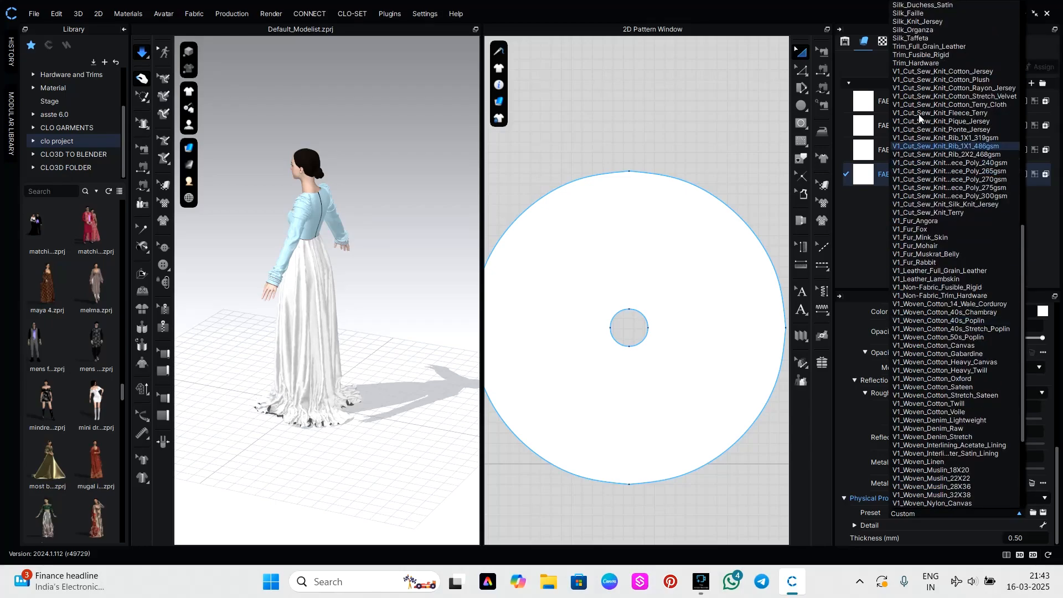
pyautogui.click(931, 65)
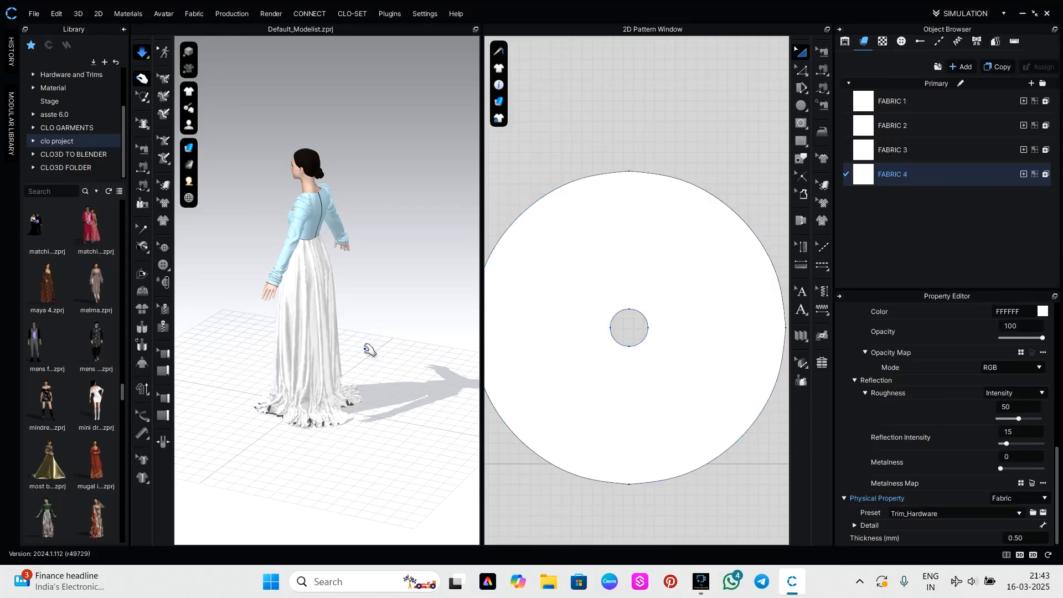
# Pull the simulated skirt's hem outward on both sides in 3D to spread it.
pyautogui.press('space')
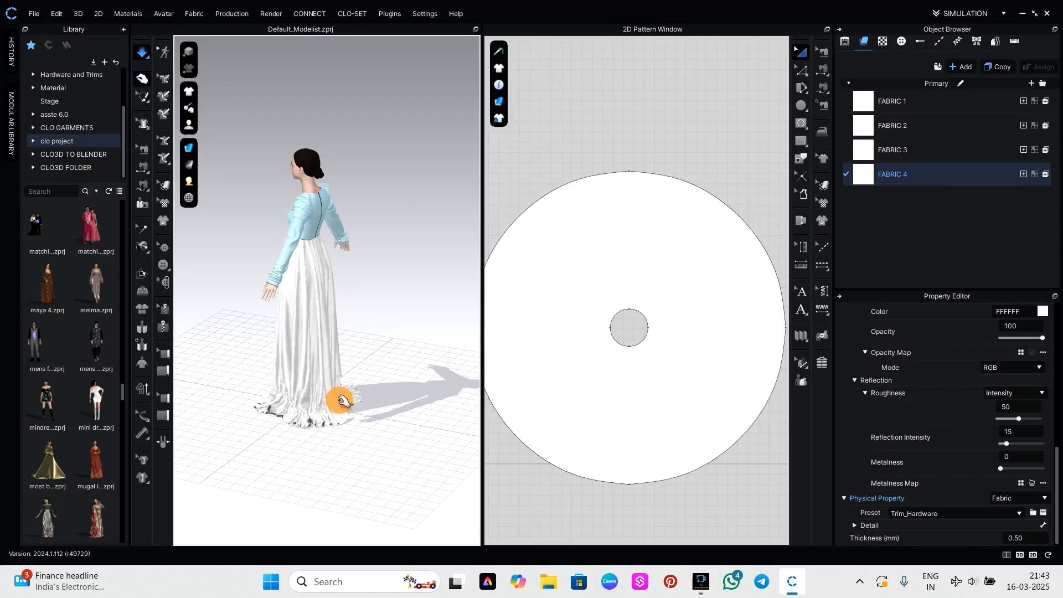
pyautogui.click(342, 400)
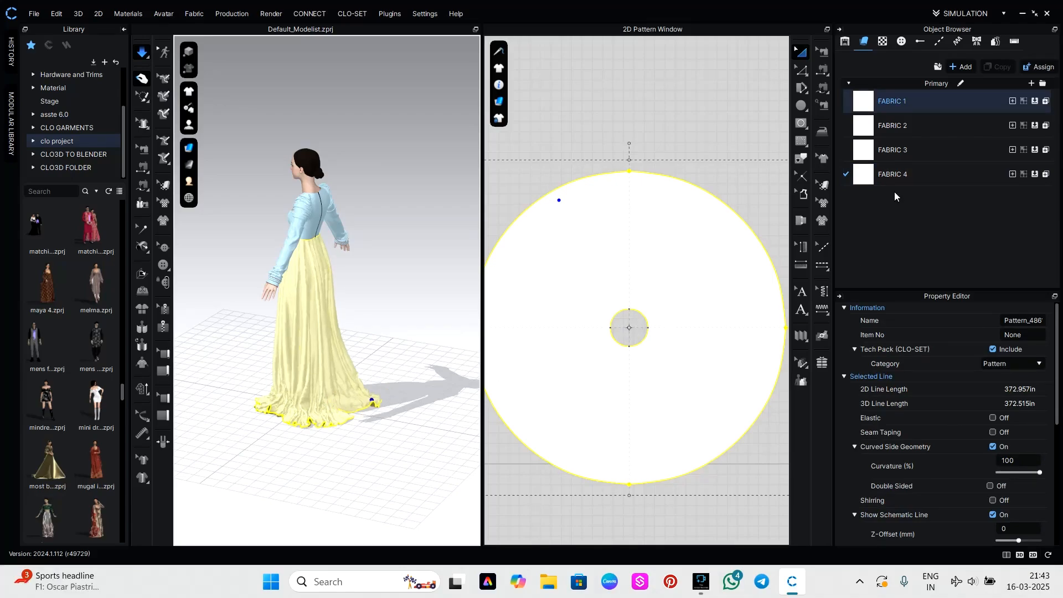
pyautogui.click(894, 174)
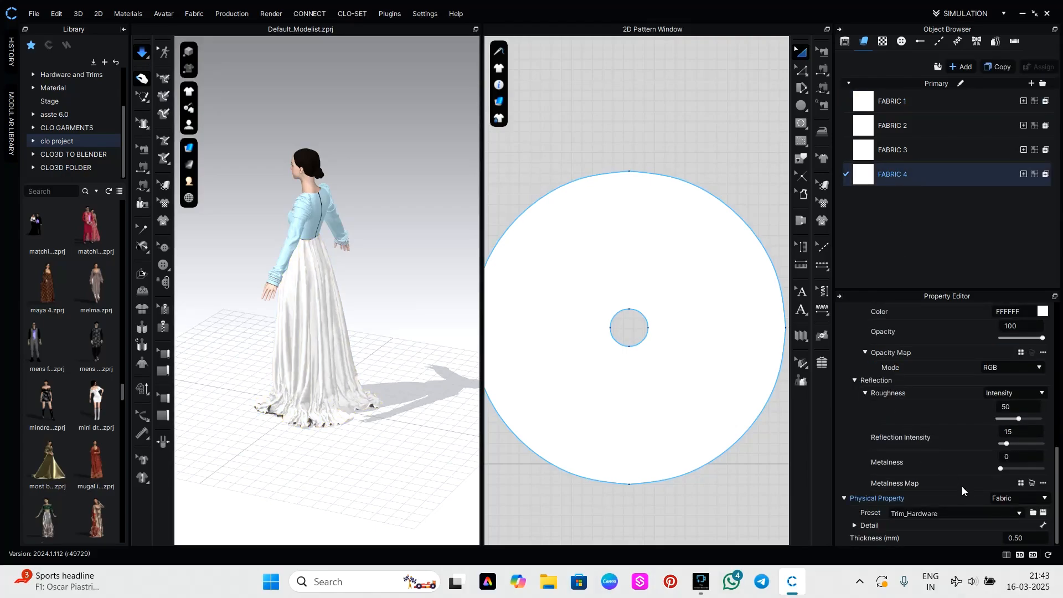
pyautogui.moveTo(281, 409); pyautogui.dragTo(257, 411)
# Undo the hem pulls, the fabric preset change and the draping, back to the flat circular piece in 3D.
pyautogui.hotkey('ctrl', 'z')
pyautogui.hotkey('ctrl', 'z')
pyautogui.hotkey('ctrl', 'z')
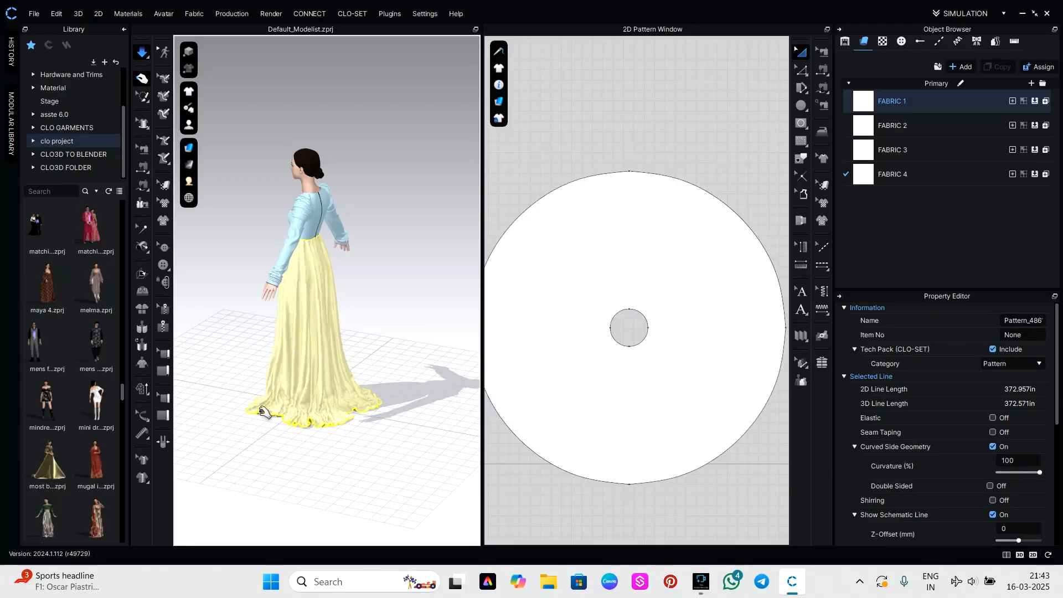
pyautogui.hotkey('ctrl', 'z')
pyautogui.hotkey('ctrl', 'z')
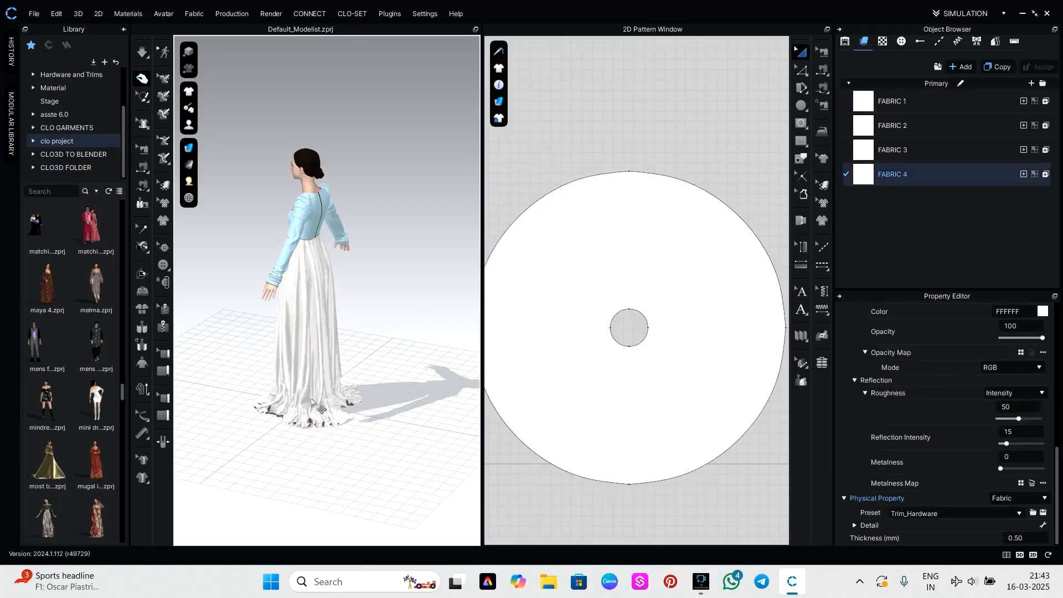
pyautogui.hotkey('ctrl', 'z')
pyautogui.hotkey('ctrl', 'z')
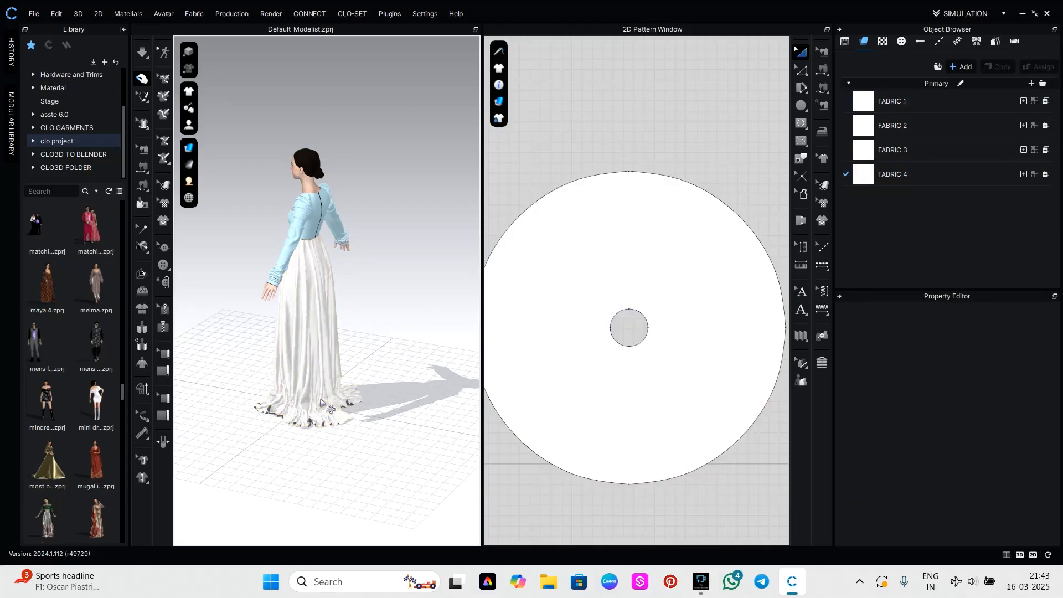
pyautogui.hotkey('ctrl', 'z')
pyautogui.hotkey('ctrl', 'z')
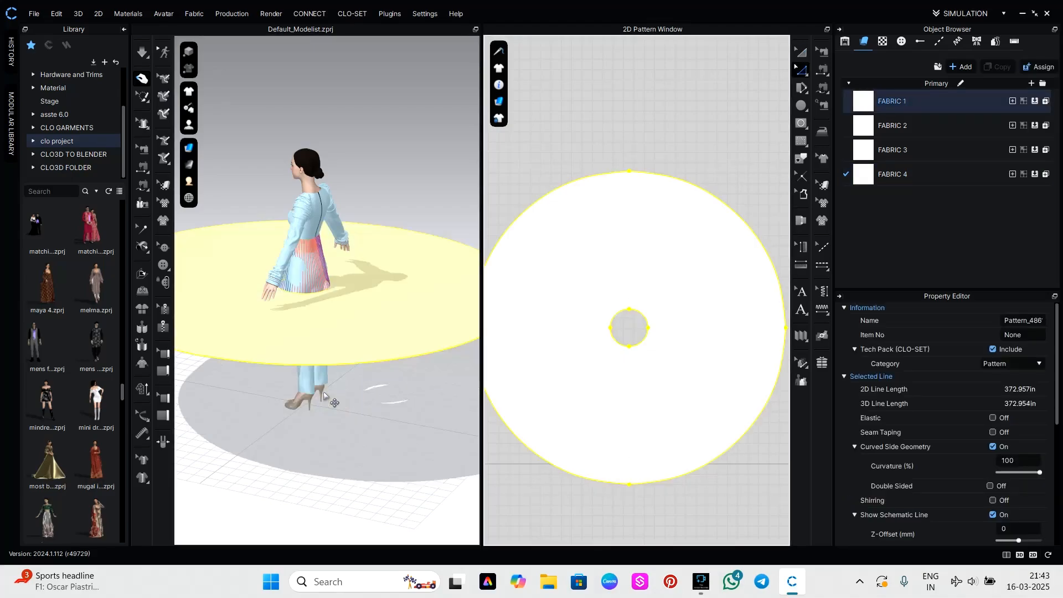
# Apply Strengthen to the flat circular skirt piece in 3D.
pyautogui.click(356, 339)
pyautogui.rightClick(356, 340)
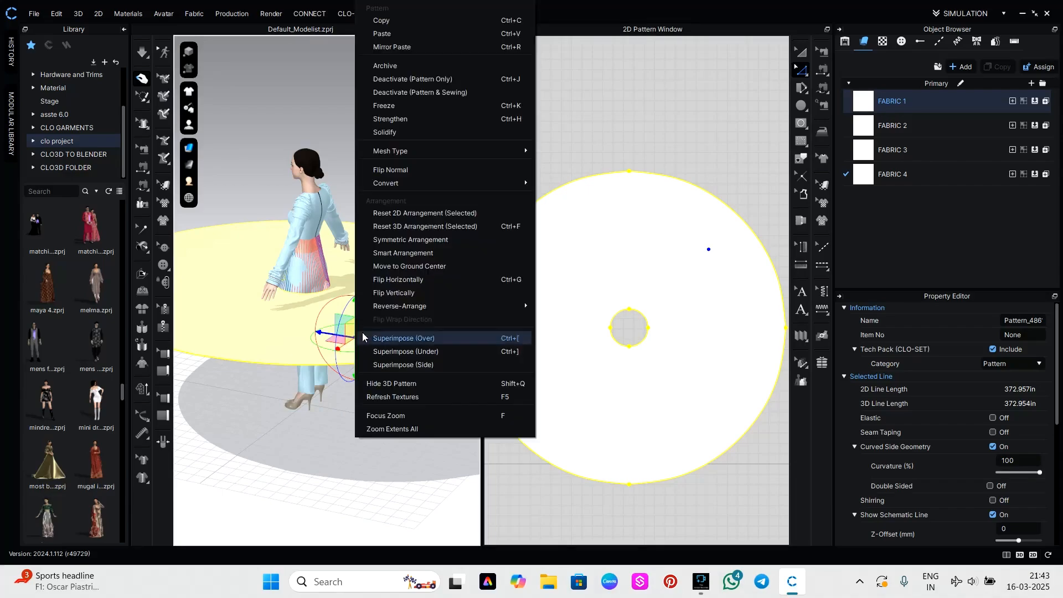
pyautogui.click(420, 122)
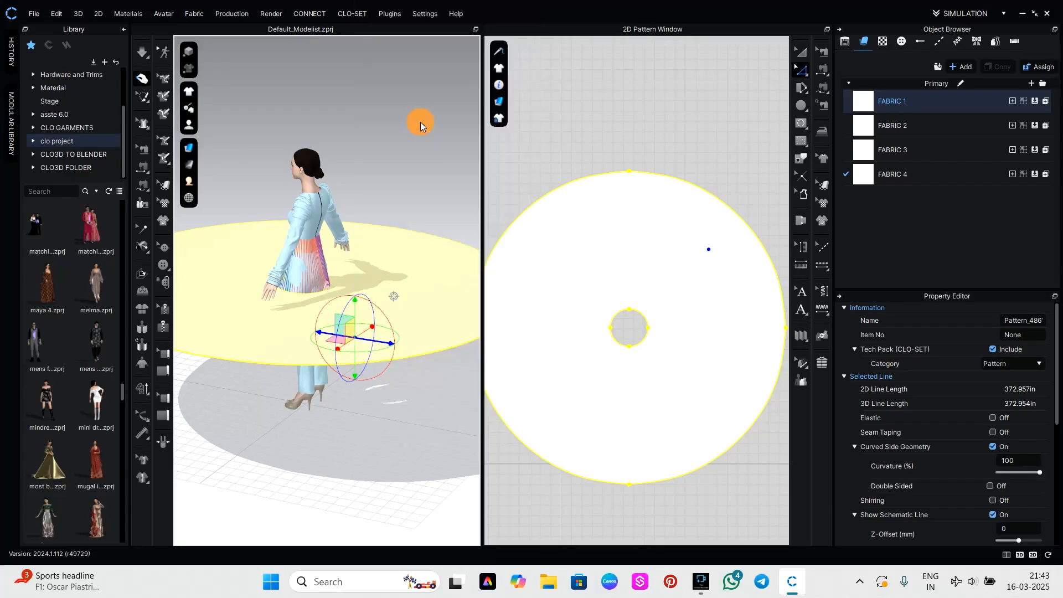
# Change the physical preset of Fabric 4 to Trim_Hardware for the undraped setup.
pyautogui.click(924, 173)
pyautogui.click(991, 515)
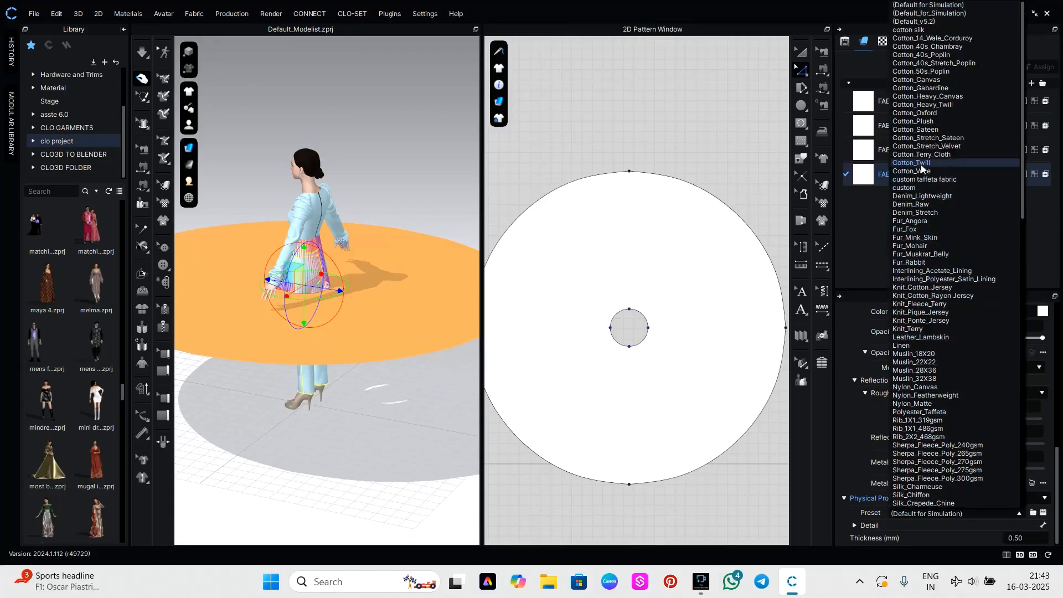
pyautogui.scroll(-12, 908, 254)
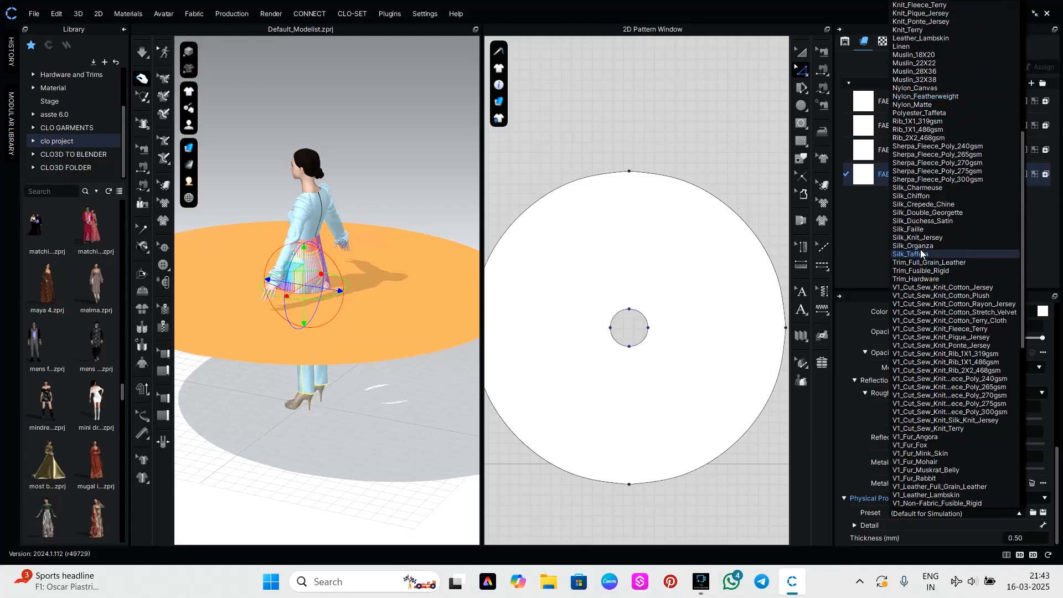
pyautogui.click(921, 279)
# Simulate the strengthened circular skirt until it drapes from the waist to the floor, and check it from all sides.
pyautogui.moveTo(416, 325); pyautogui.dragTo(295, 411, button='right')
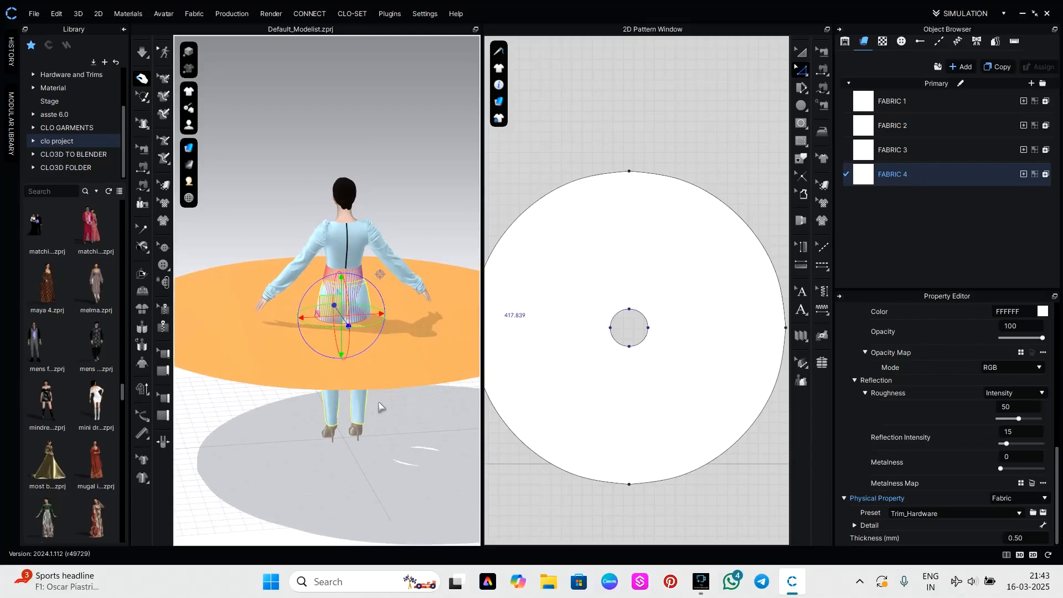
pyautogui.press('space')
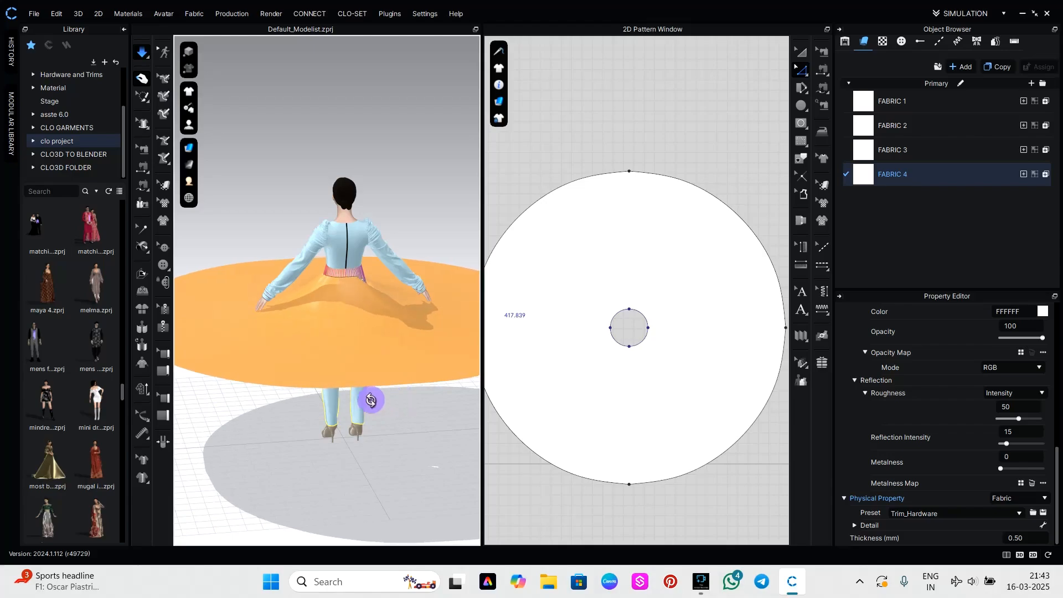
pyautogui.moveTo(371, 399); pyautogui.dragTo(331, 412, button='right')
pyautogui.moveTo(352, 417); pyautogui.dragTo(315, 371, button='middle')
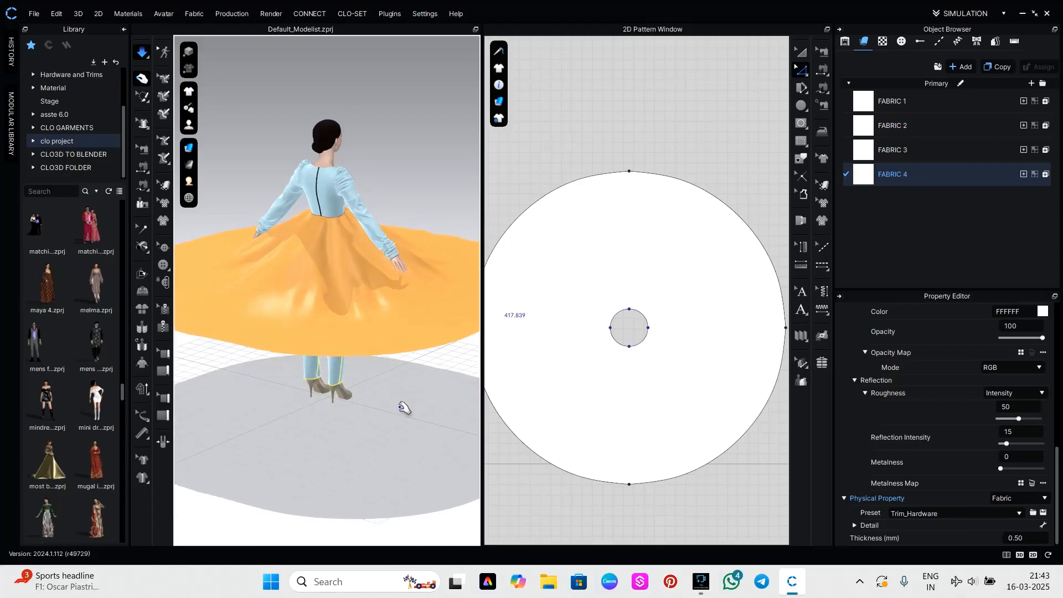
pyautogui.scroll(-1, 405, 414)
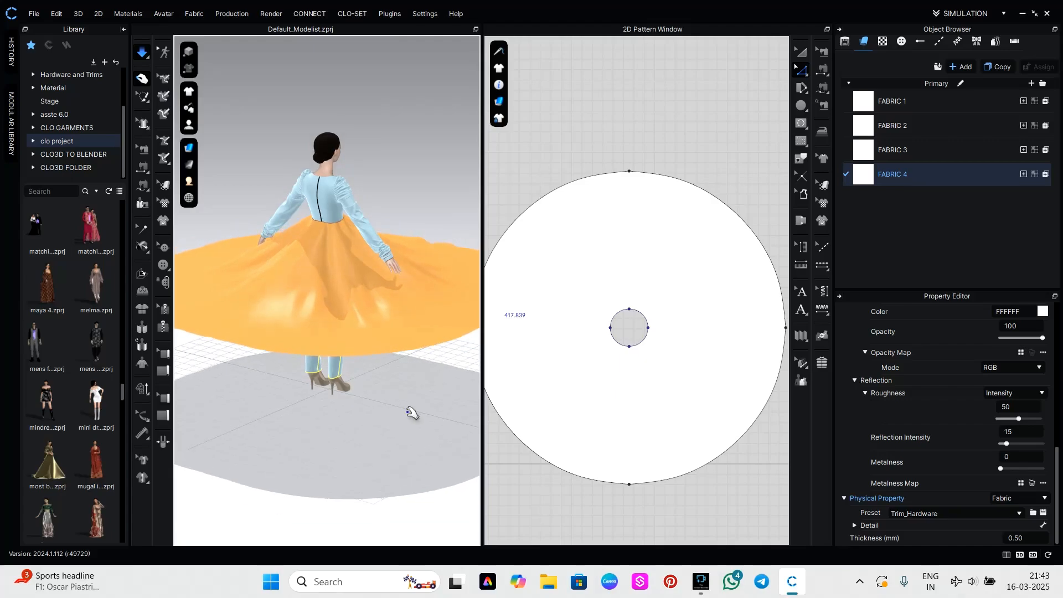
pyautogui.scroll(-2, 433, 415)
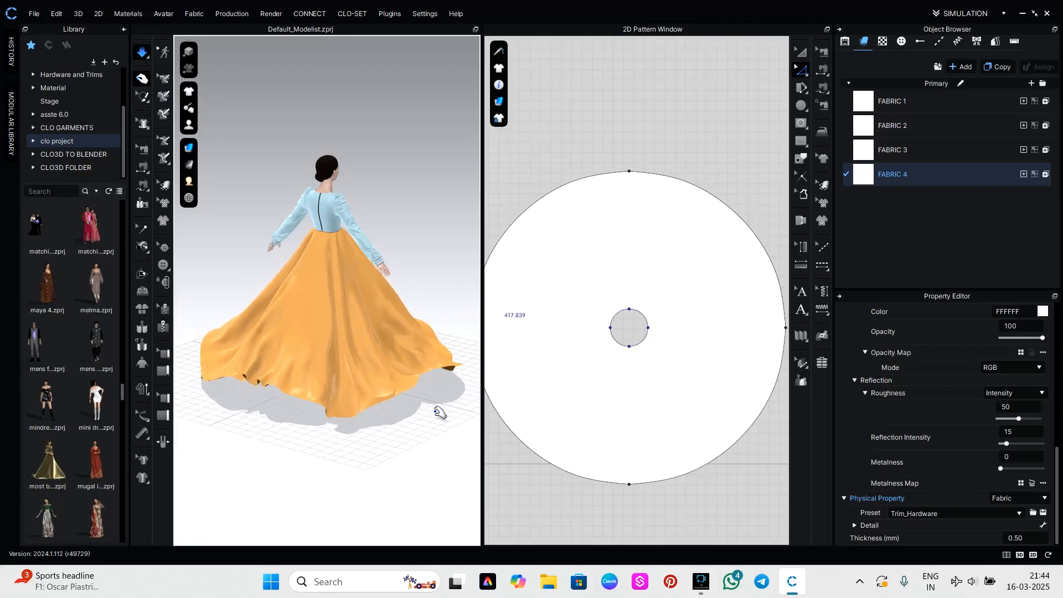
pyautogui.moveTo(440, 413); pyautogui.dragTo(371, 423, button='right')
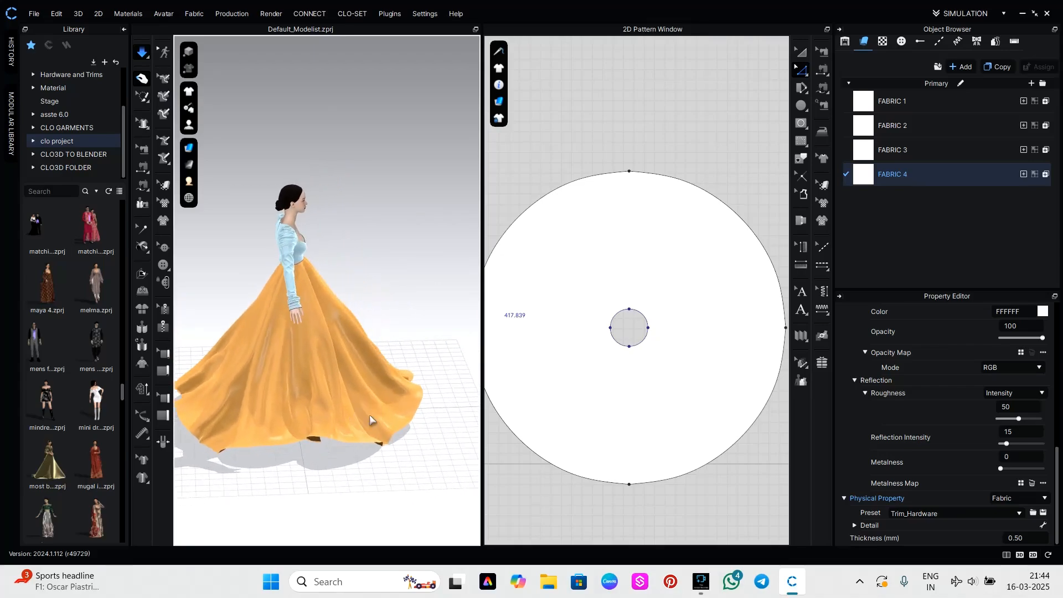
pyautogui.click(435, 373)
pyautogui.moveTo(434, 373); pyautogui.dragTo(309, 373, button='right')
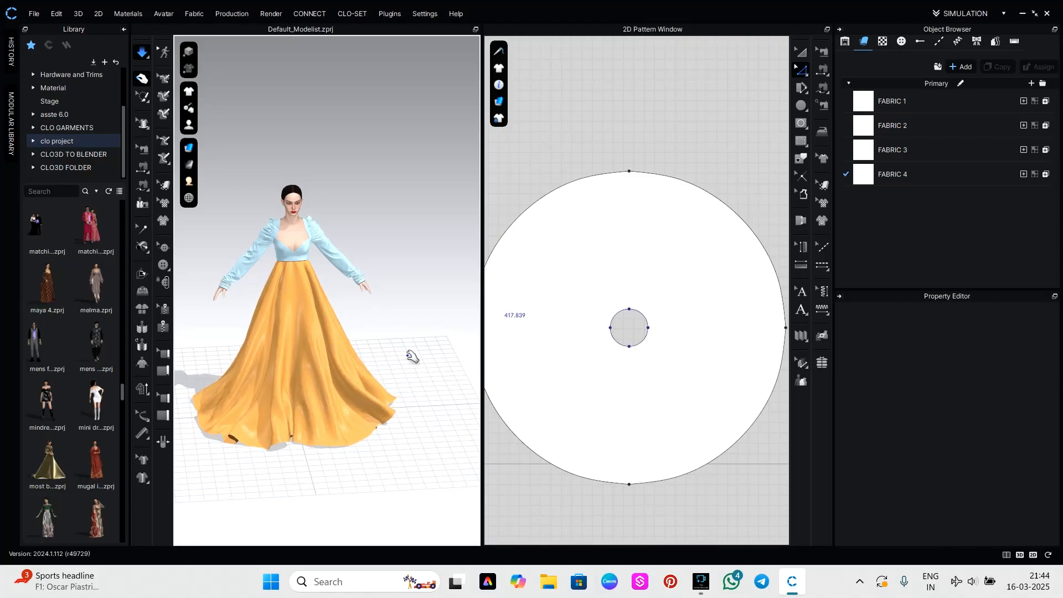
pyautogui.click(427, 293)
pyautogui.moveTo(426, 292); pyautogui.dragTo(278, 299, button='right')
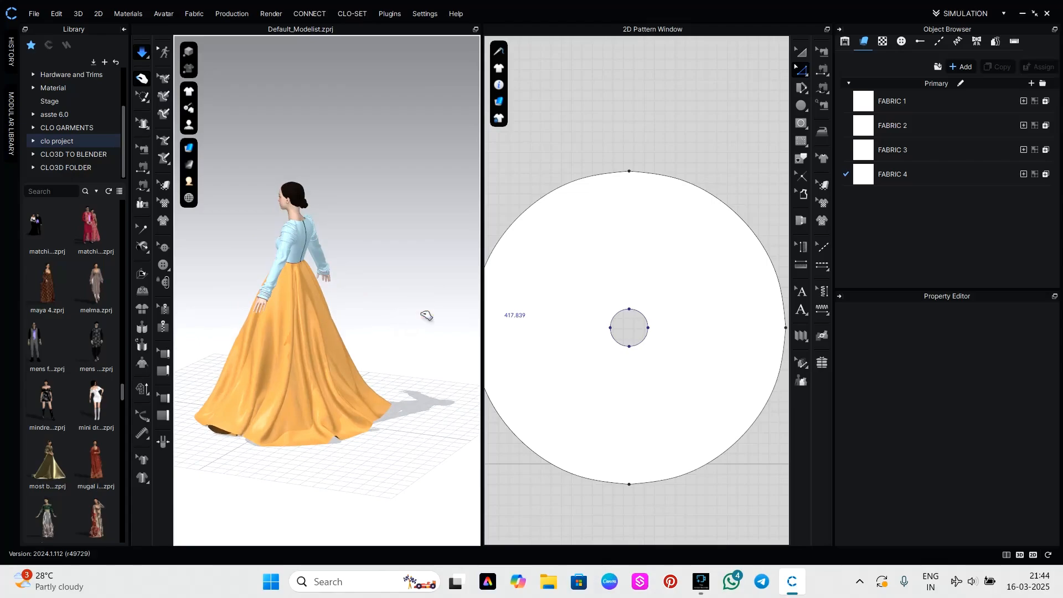
pyautogui.moveTo(420, 312); pyautogui.dragTo(363, 317, button='right')
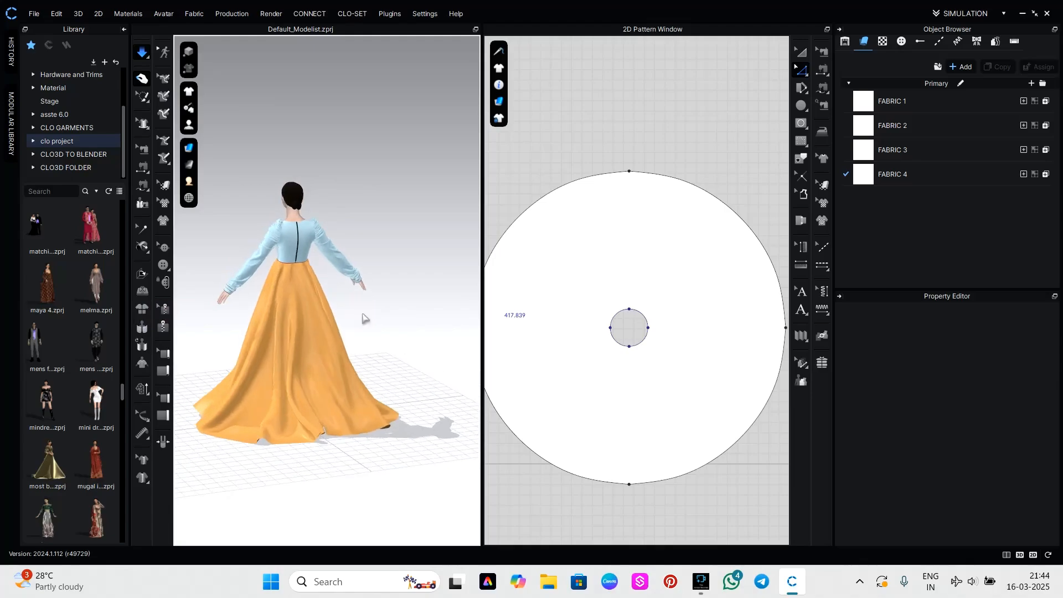
# Unstrengthen the draped skirt while the simulation runs and check how it falls at the front.
pyautogui.click(306, 343)
pyautogui.moveTo(304, 346); pyautogui.dragTo(299, 342, button='right')
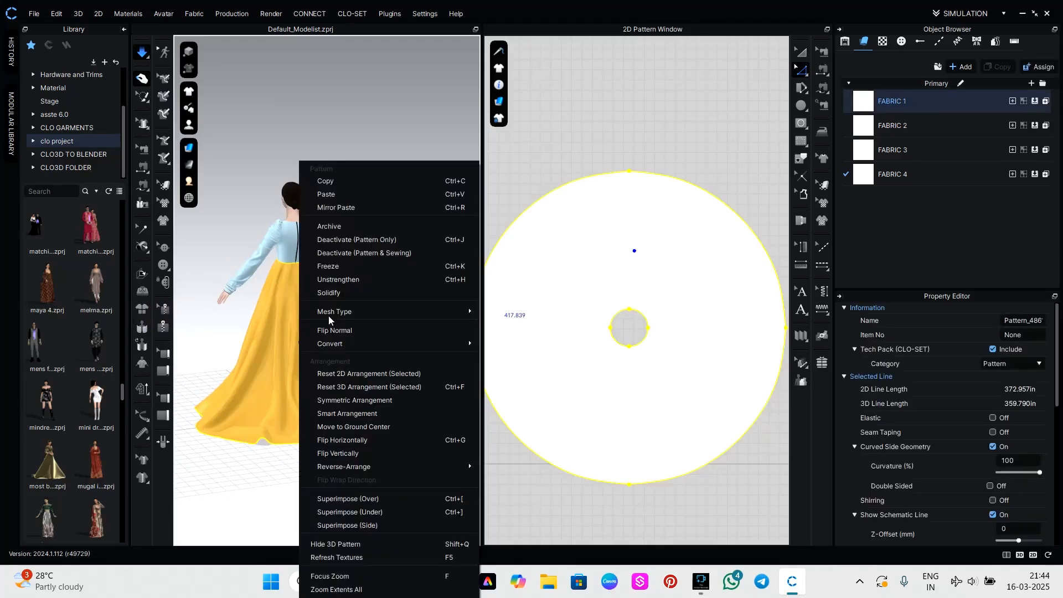
pyautogui.click(356, 281)
pyautogui.click(418, 280)
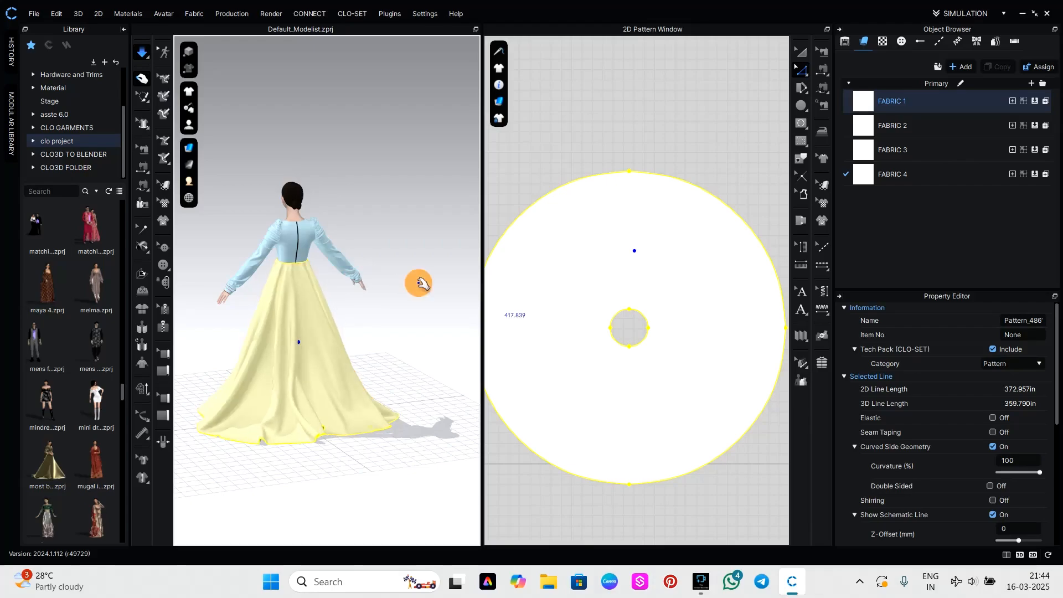
pyautogui.moveTo(407, 285); pyautogui.dragTo(147, 283, button='right')
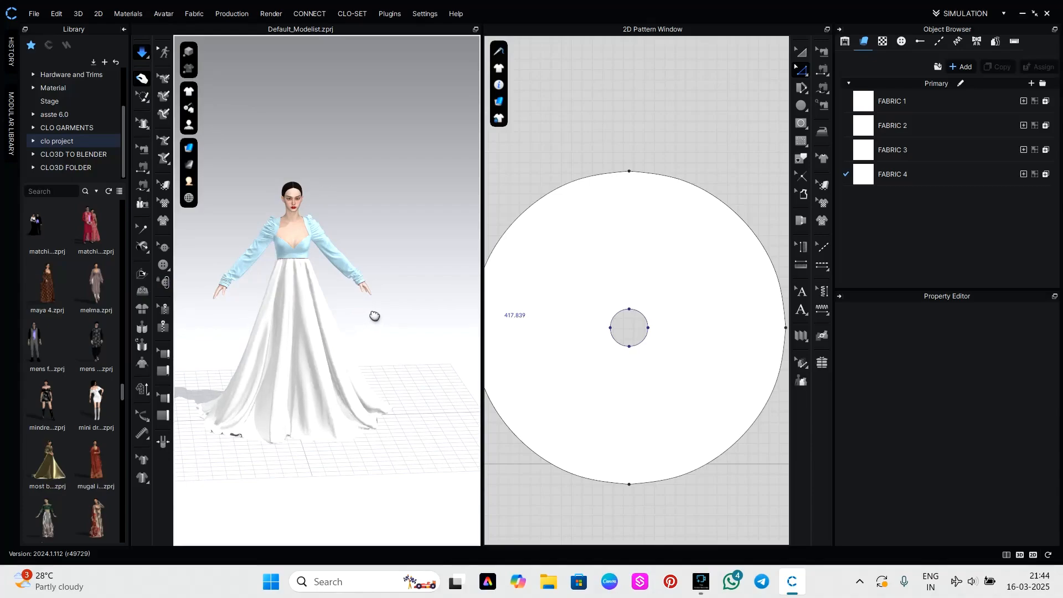
pyautogui.moveTo(374, 316); pyautogui.dragTo(382, 307, button='middle')
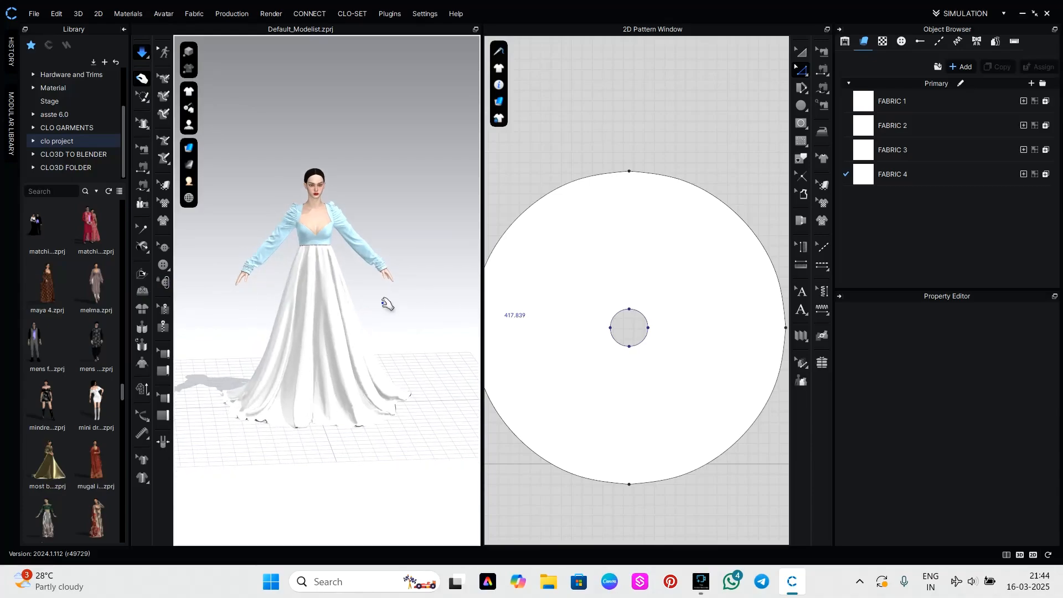
pyautogui.click(405, 321)
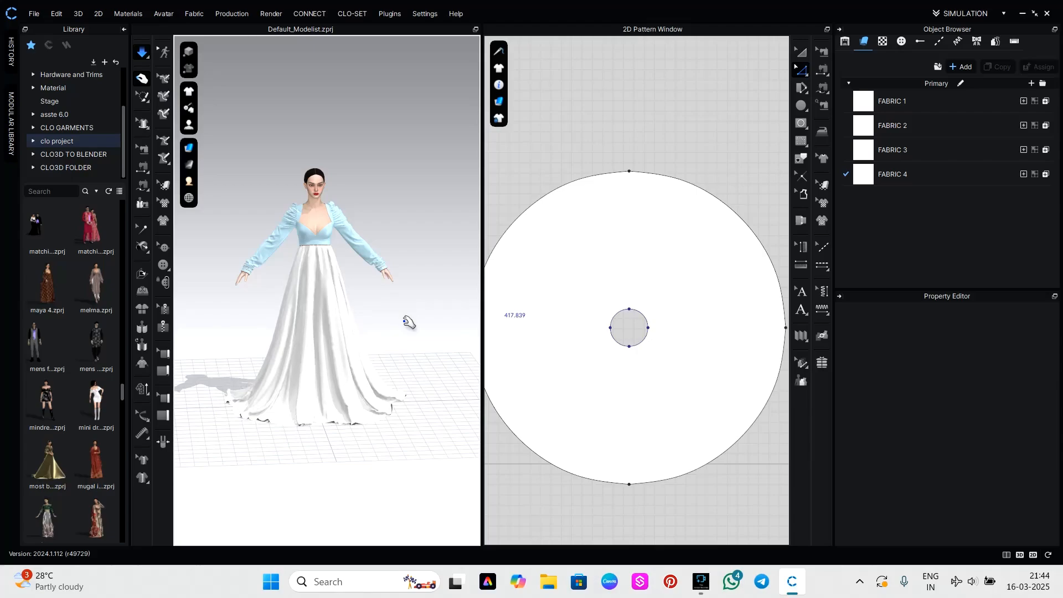
# Pause the simulation, strengthen the skirt again and restart the simulation.
pyautogui.press('space')
pyautogui.hotkey('ctrl', 'a')
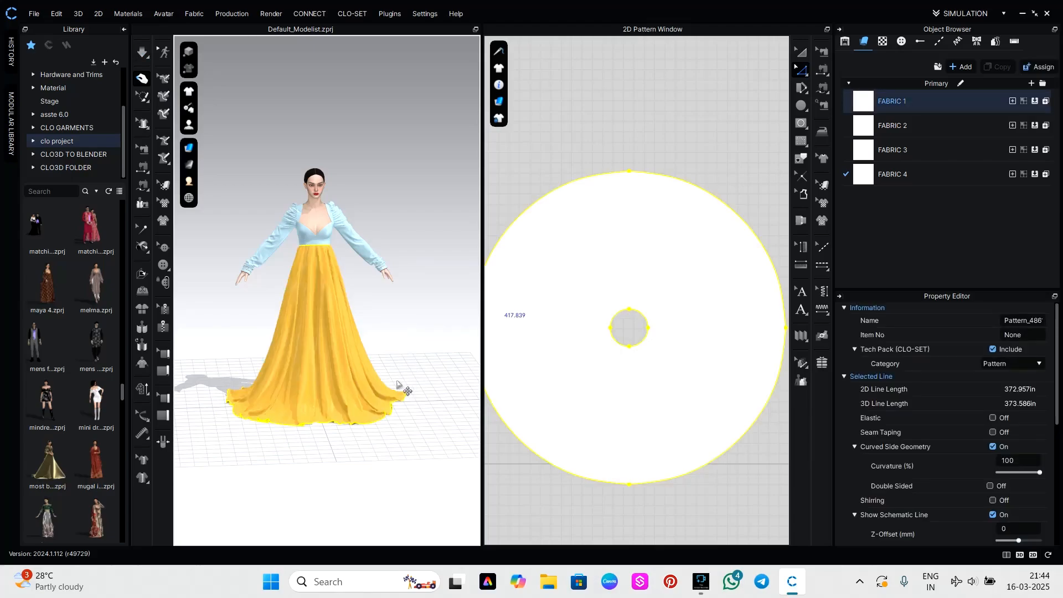
pyautogui.press('space')
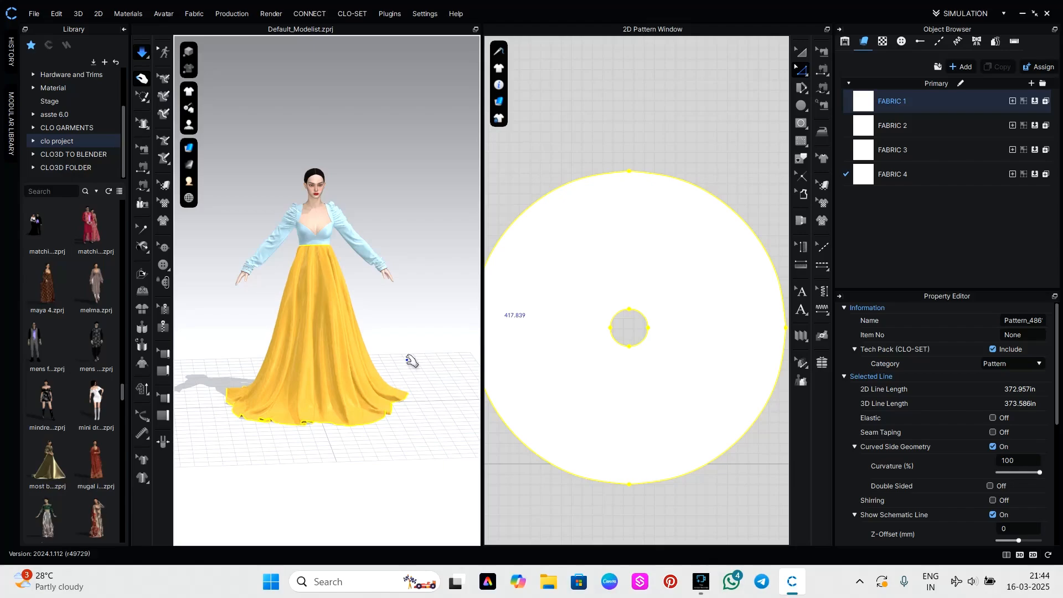
# Unstrengthen the circular skirt while the simulation runs and check how it drapes from the side and back.
pyautogui.click(433, 341)
pyautogui.scroll(-1, 433, 344)
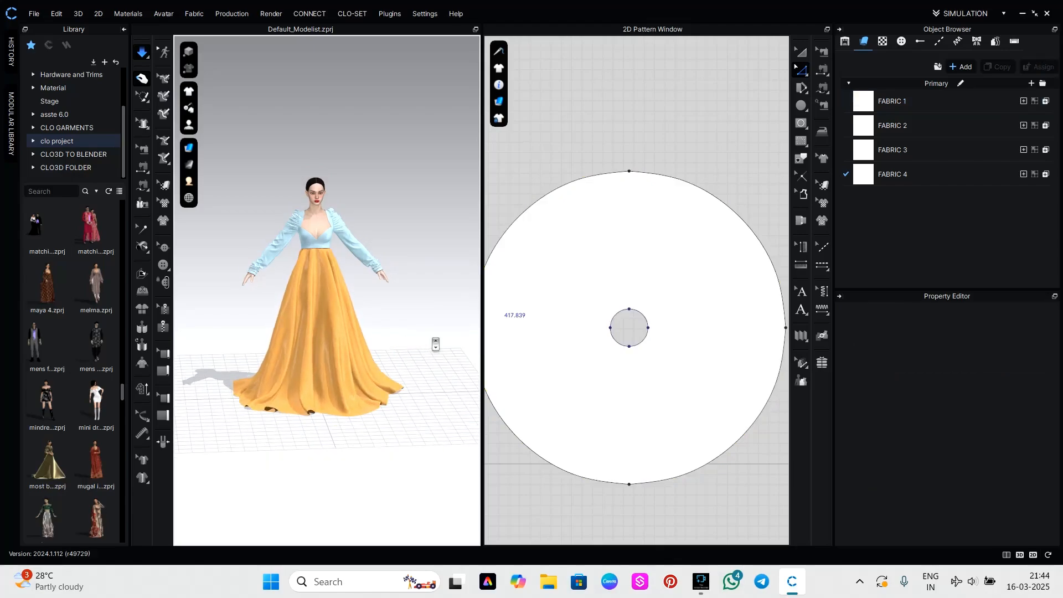
pyautogui.scroll(-1, 572, 326)
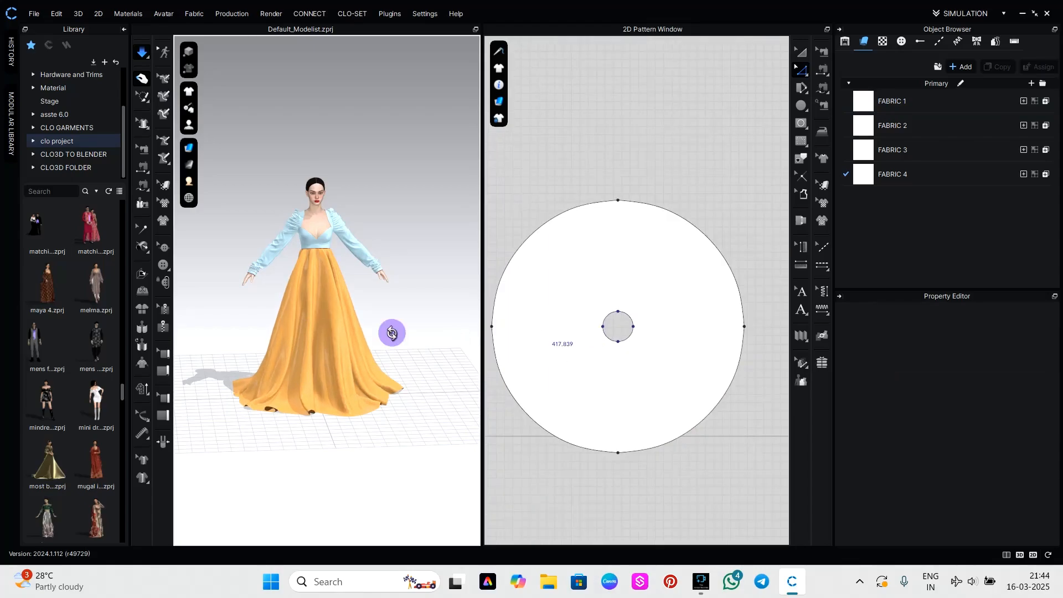
pyautogui.moveTo(394, 328); pyautogui.dragTo(352, 342, button='right')
pyautogui.click(345, 343)
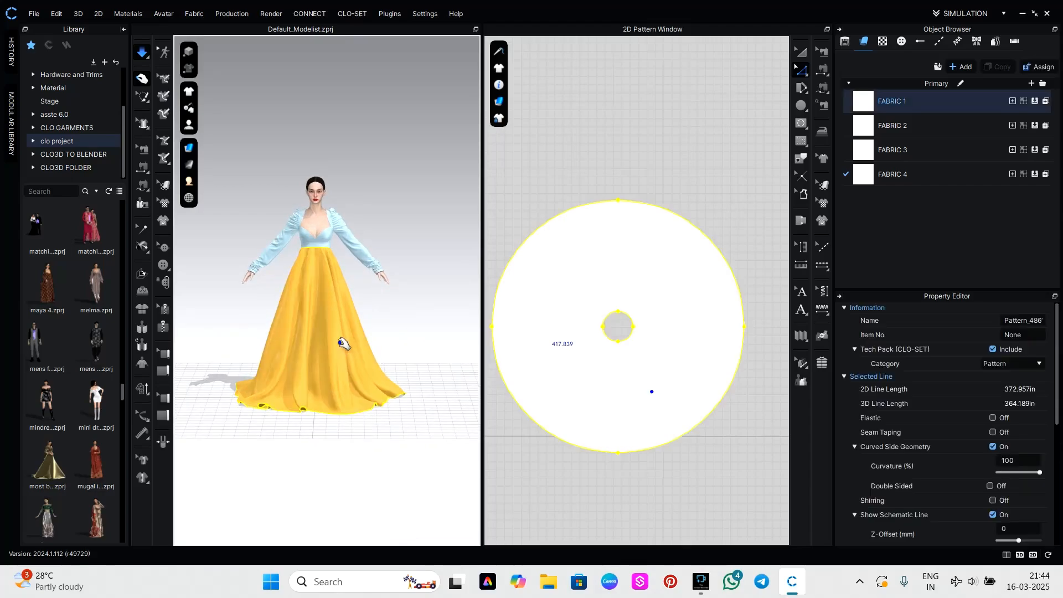
pyautogui.rightClick(367, 327)
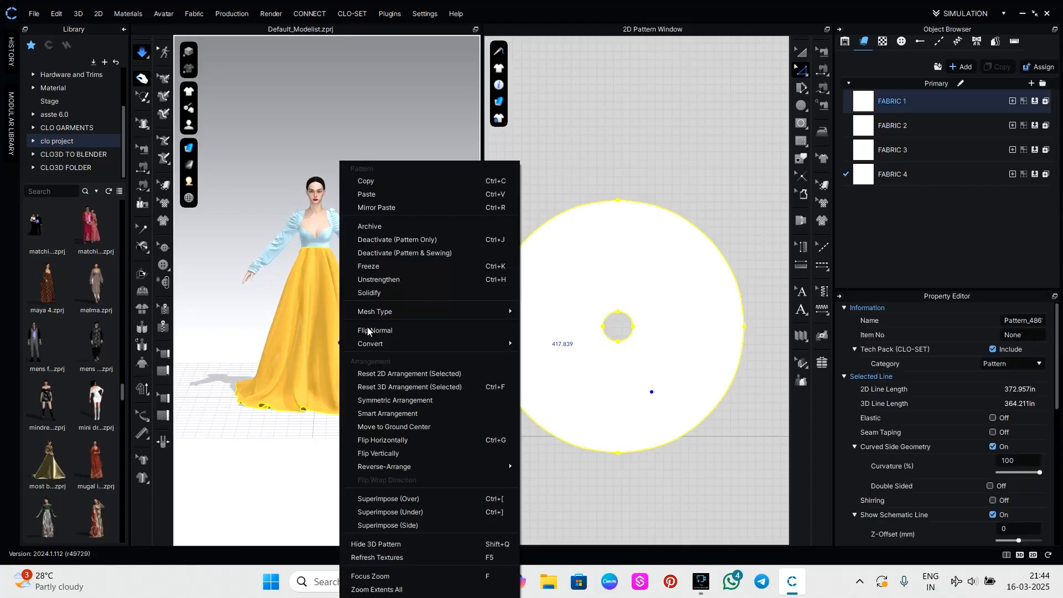
pyautogui.click(394, 281)
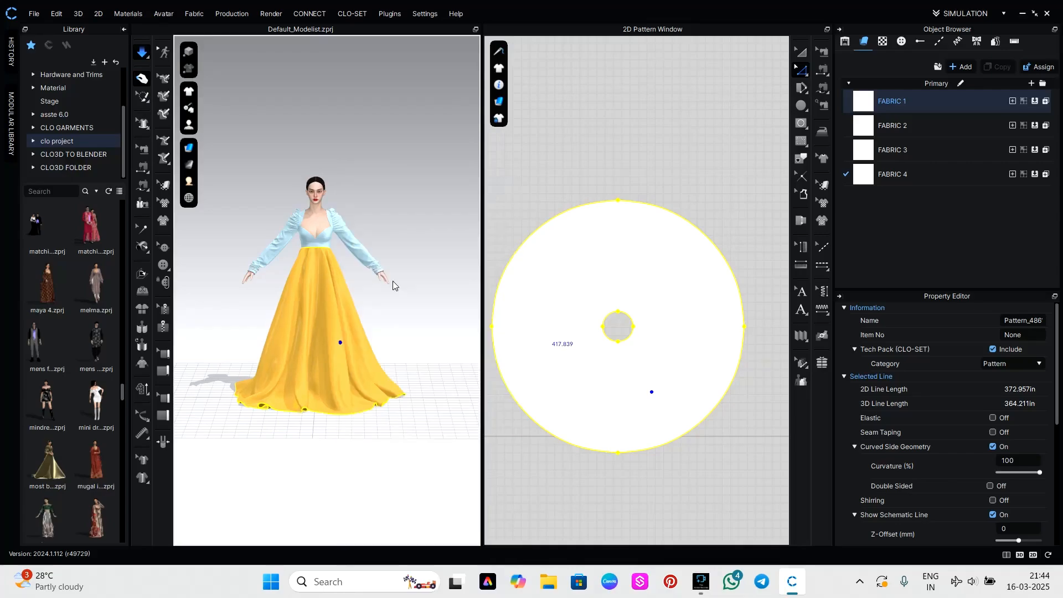
pyautogui.click(404, 308)
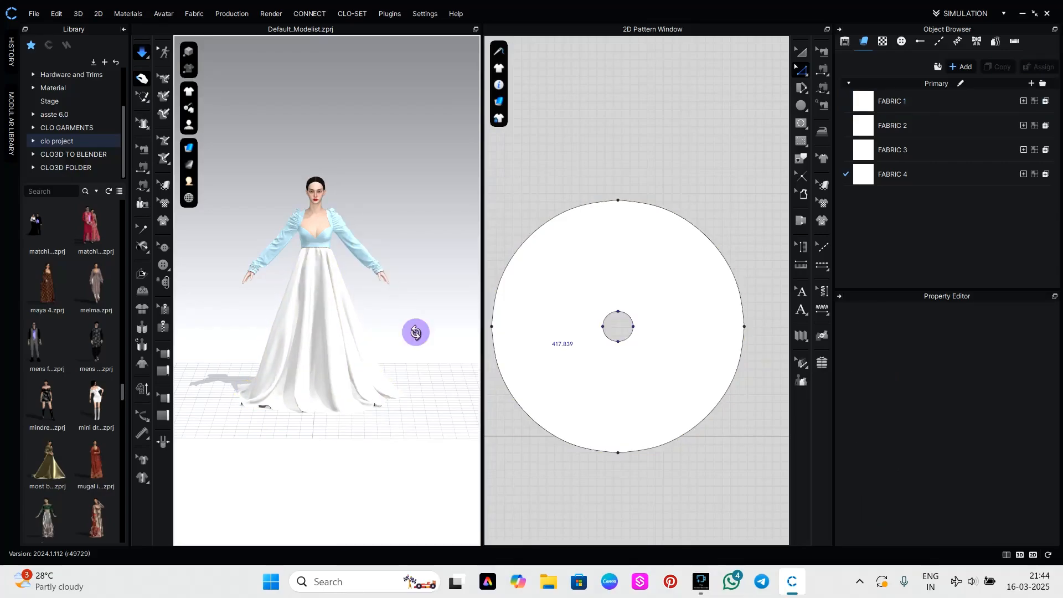
pyautogui.moveTo(386, 335); pyautogui.dragTo(275, 346, button='right')
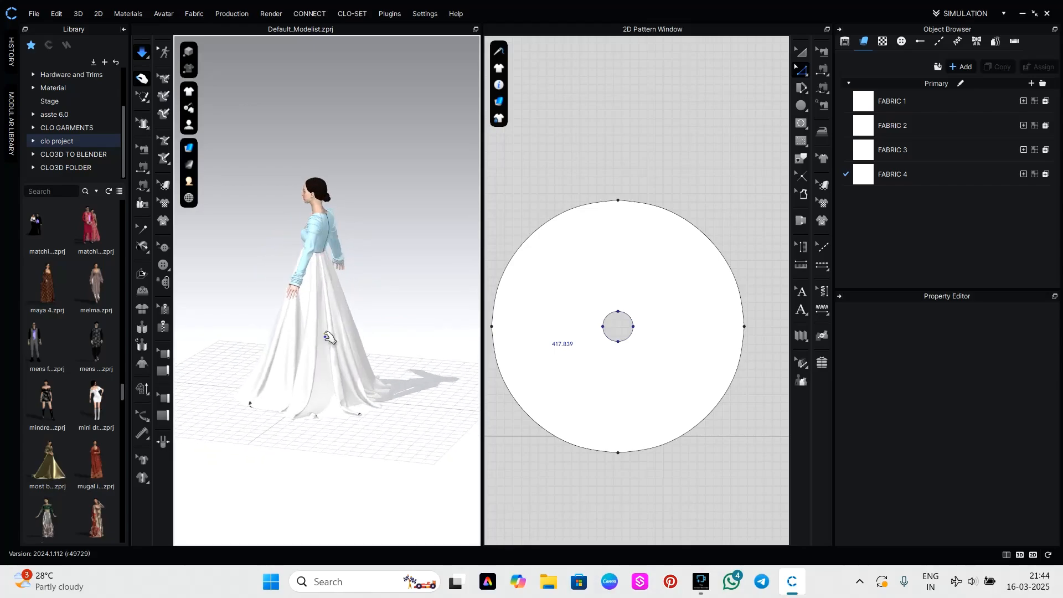
pyautogui.moveTo(443, 313); pyautogui.dragTo(302, 315, button='right')
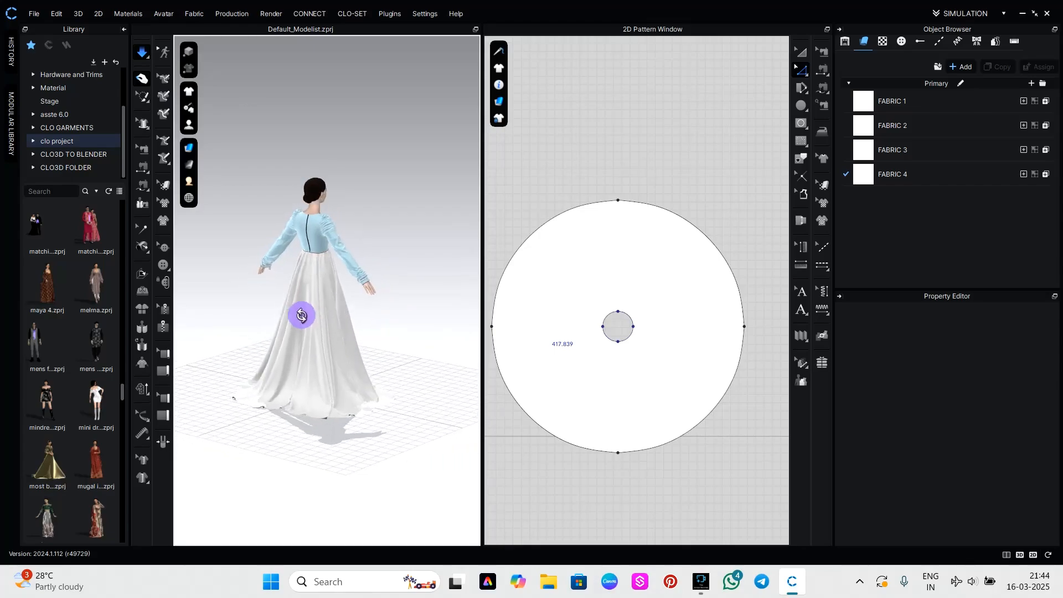
# Set the physical preset of Fabric 4 to Trim_Full_Grain_Leather and view the figure from another side.
pyautogui.click(918, 175)
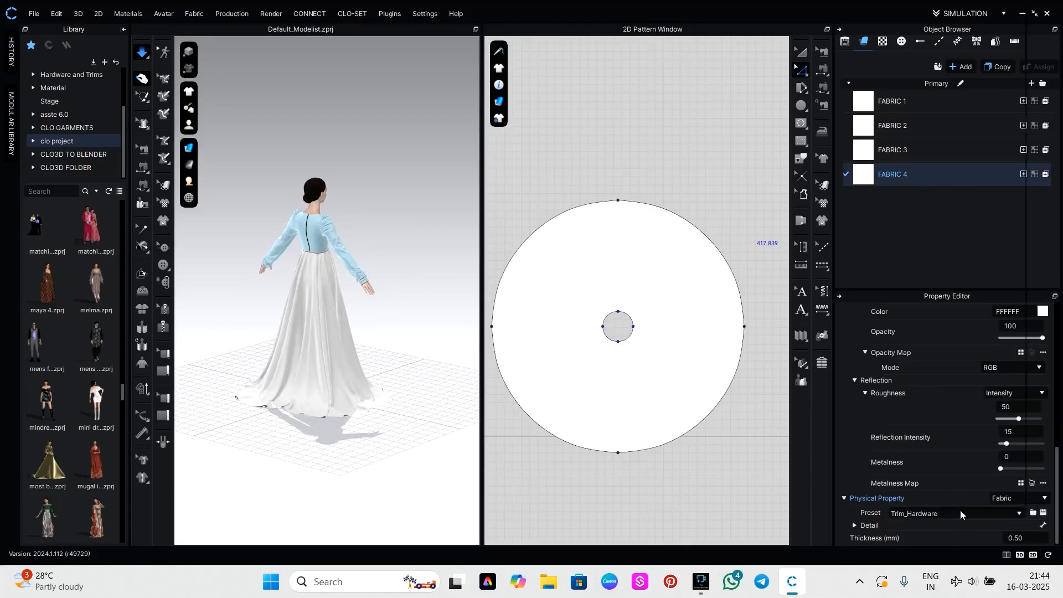
pyautogui.click(960, 510)
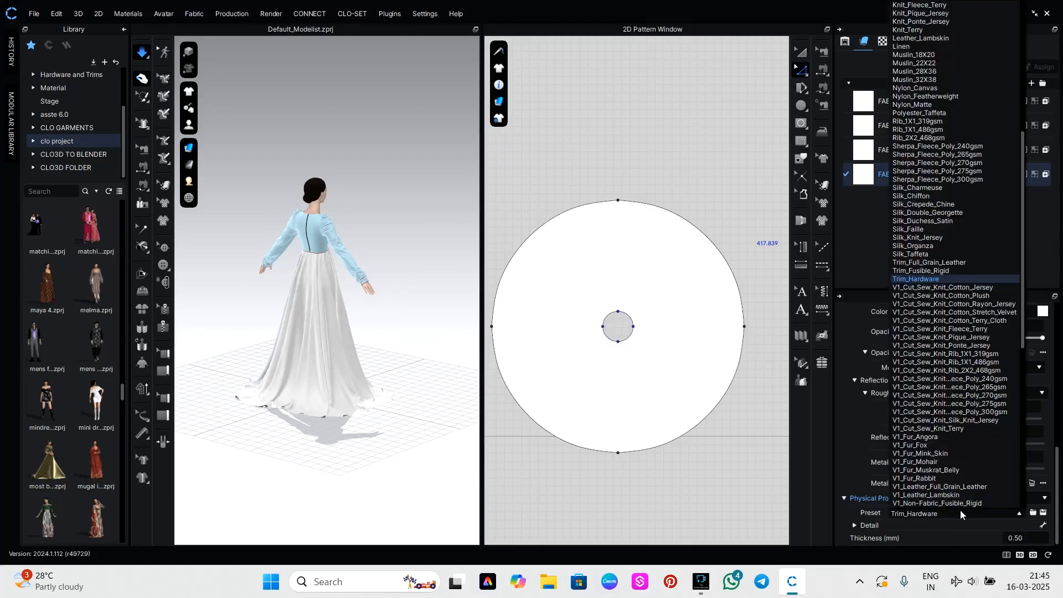
pyautogui.click(915, 264)
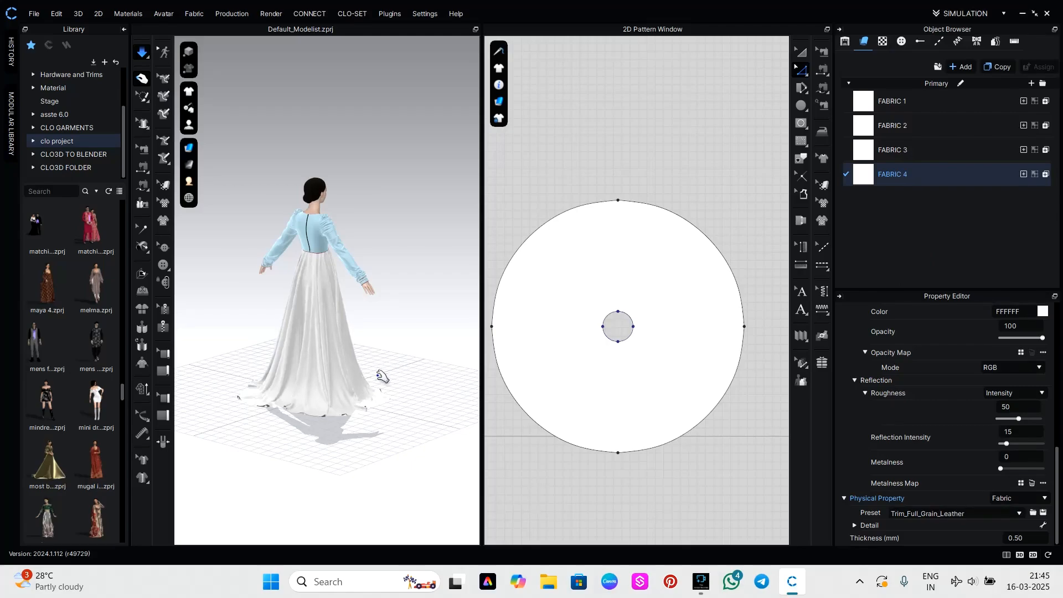
pyautogui.moveTo(395, 386); pyautogui.dragTo(270, 386, button='right')
# Pause the simulation, assign Fabric 4 to the circular skirt and restart the simulation.
pyautogui.click(321, 365)
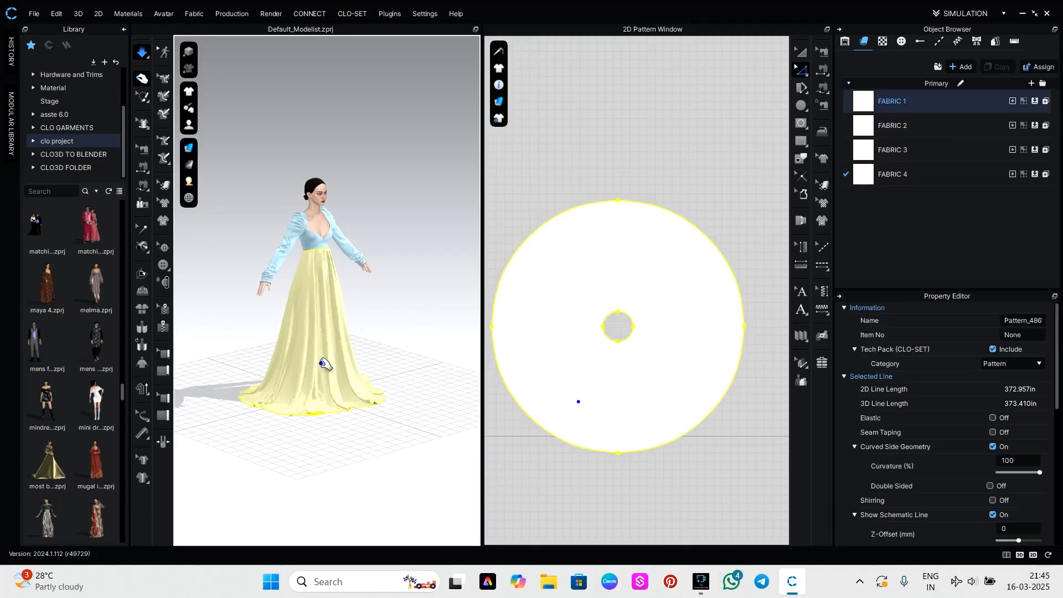
pyautogui.moveTo(864, 183); pyautogui.dragTo(676, 310)
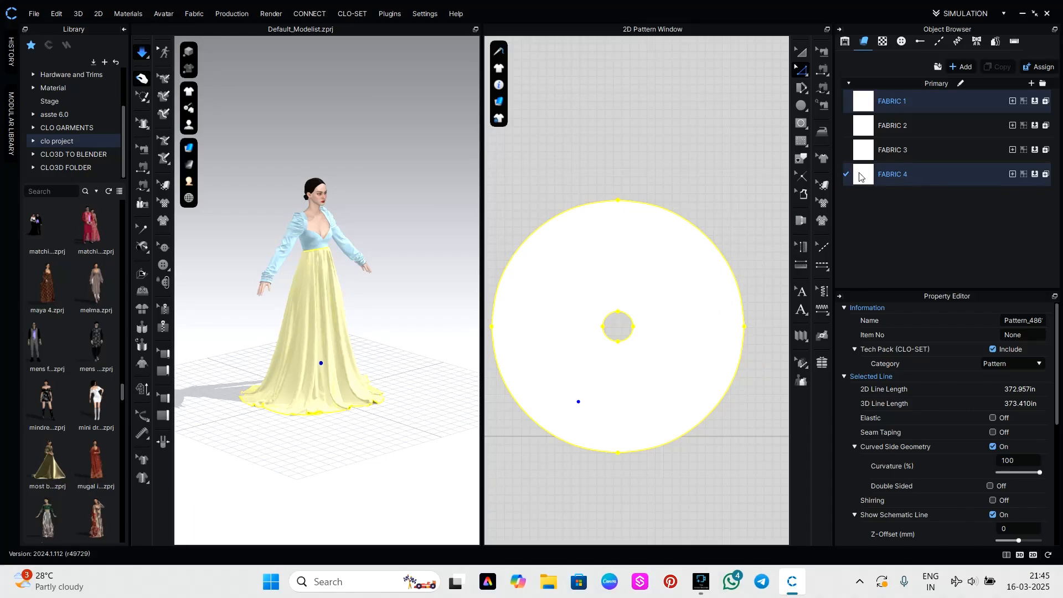
pyautogui.press('space')
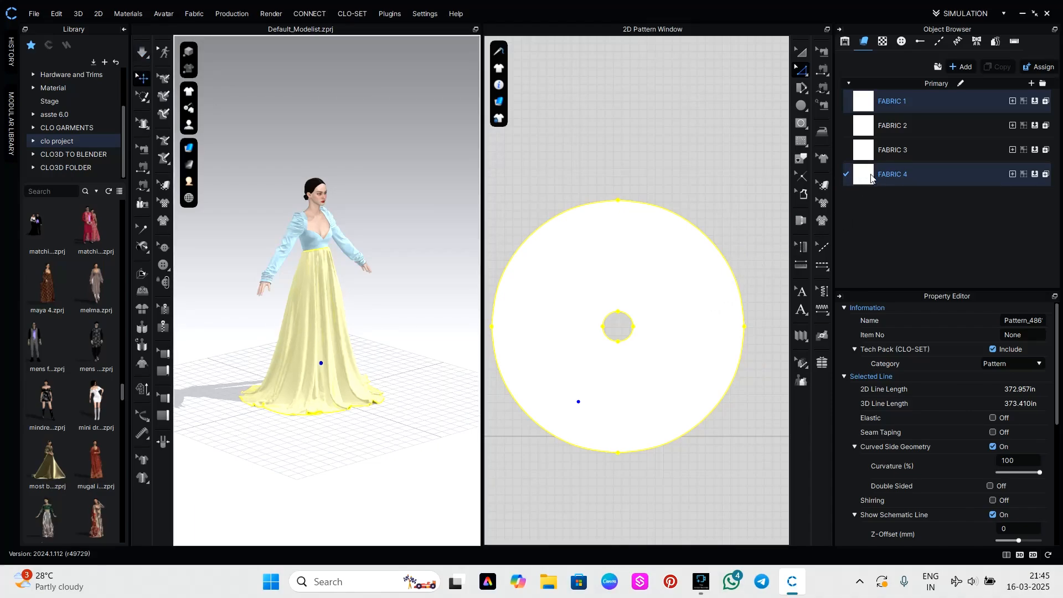
pyautogui.moveTo(870, 177); pyautogui.dragTo(692, 298)
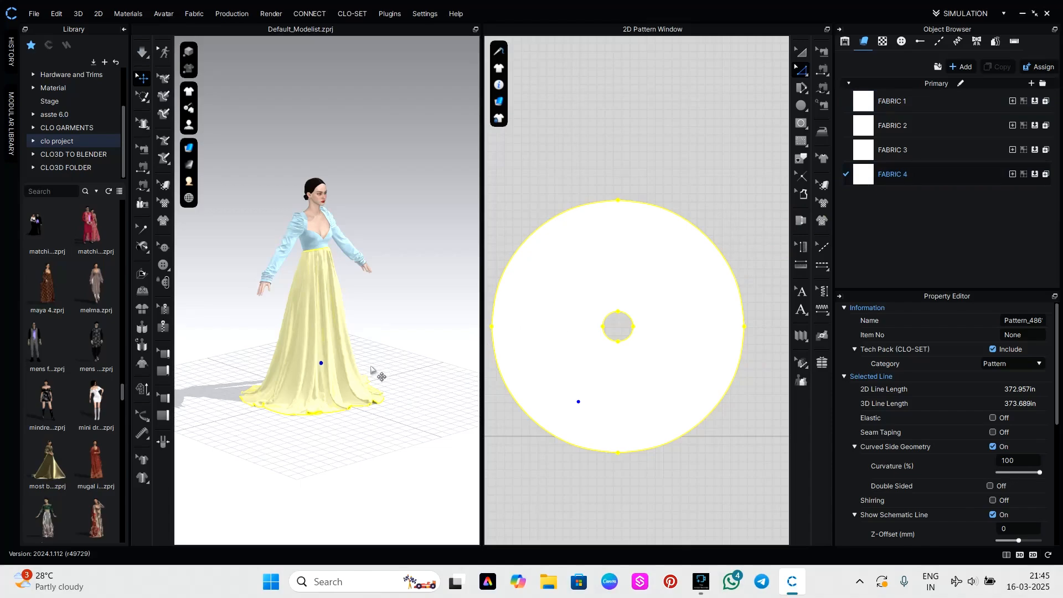
pyautogui.press('space')
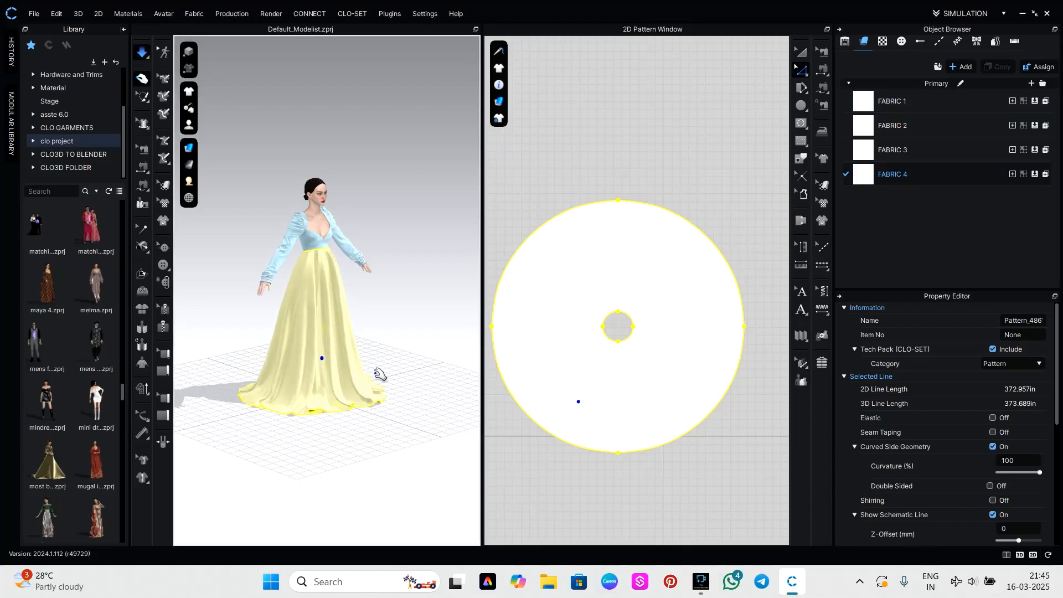
# Watch the simulated skirt settle and examine its volume and folds from the front.
pyautogui.scroll(-1, 380, 380)
pyautogui.scroll(-1, 388, 360)
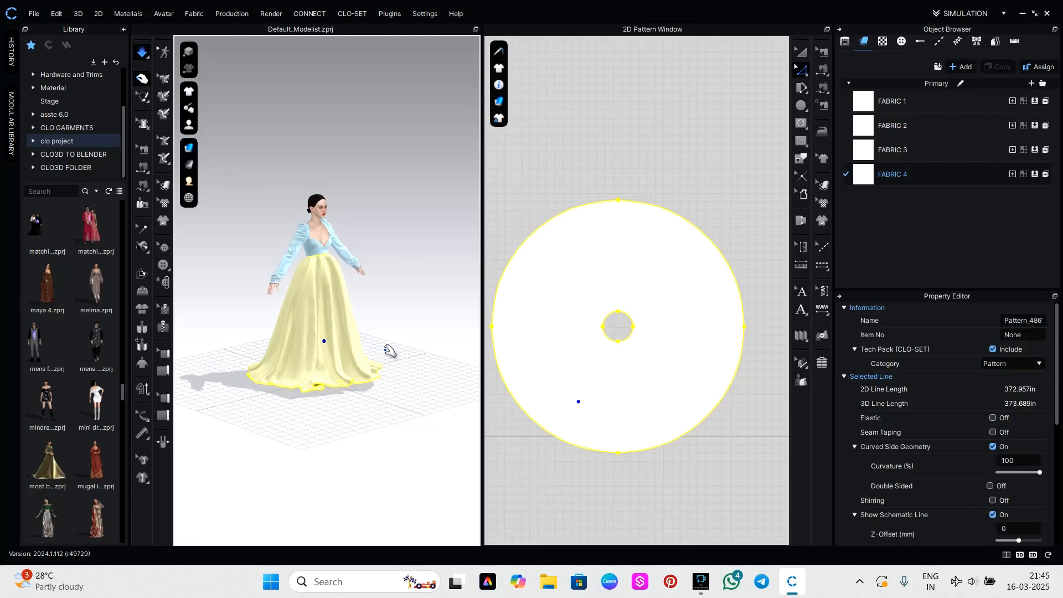
pyautogui.scroll(-2, 392, 353)
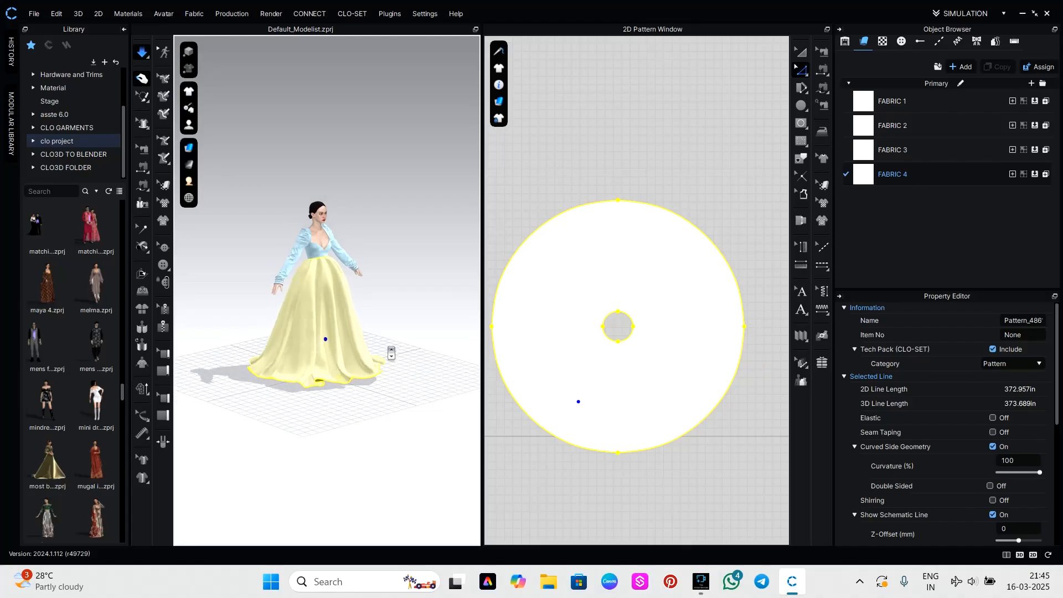
pyautogui.click(404, 316)
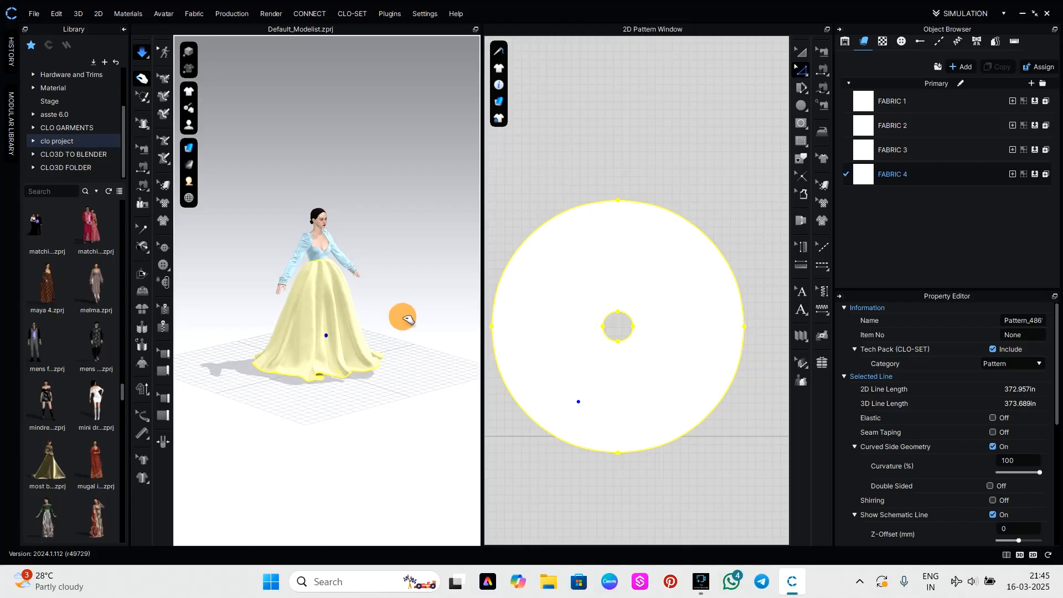
pyautogui.moveTo(430, 316); pyautogui.dragTo(389, 305, button='right')
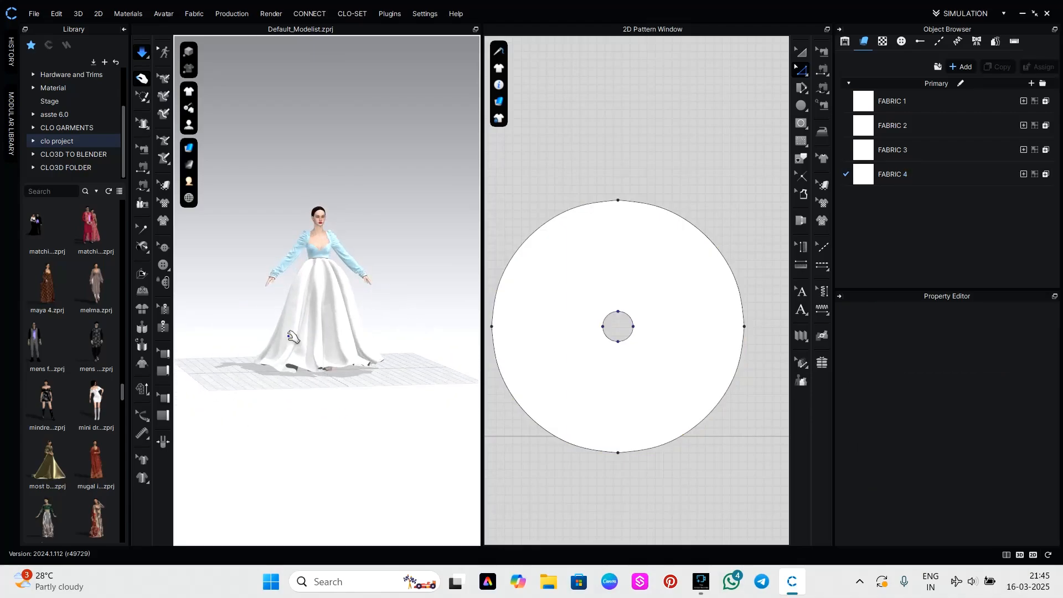
pyautogui.scroll(2, 386, 385)
pyautogui.scroll(2, 293, 343)
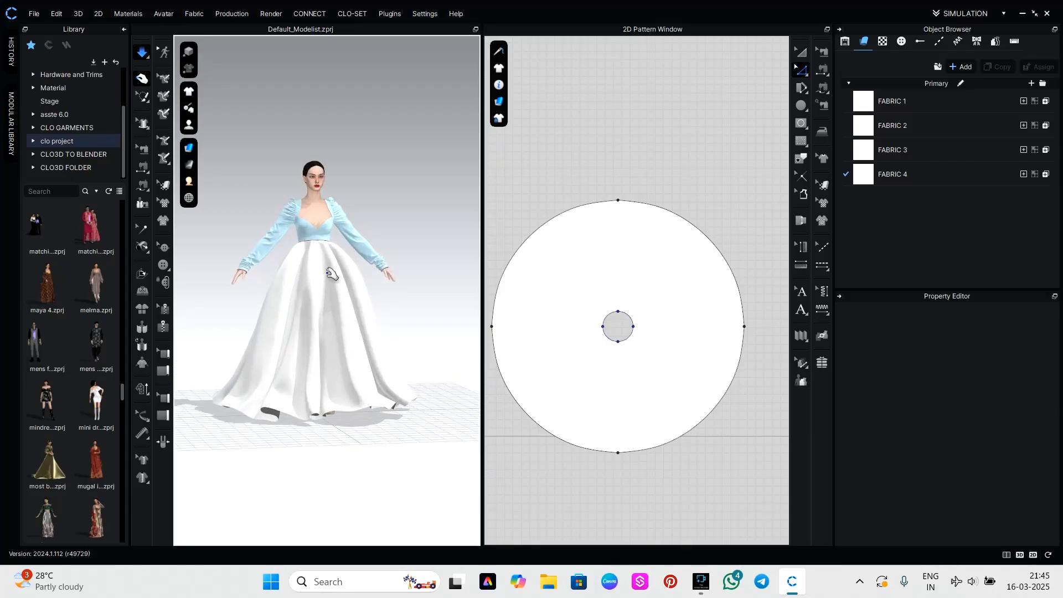
# Set the physical preset of Fabric 4 to Trim_Hardware and check the skirt's drape from all sides while it simulates.
pyautogui.click(875, 175)
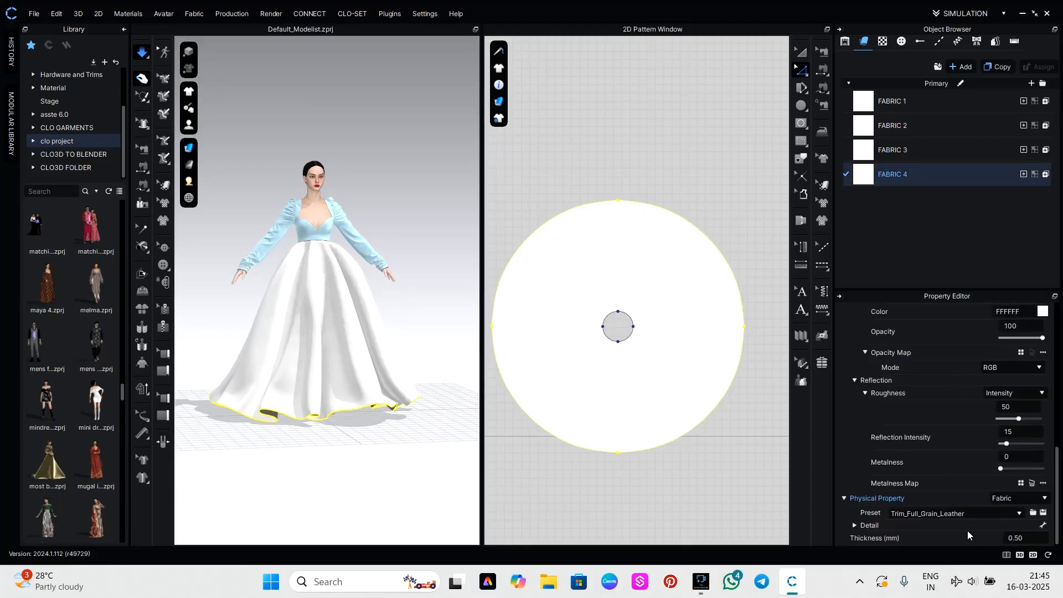
pyautogui.click(977, 512)
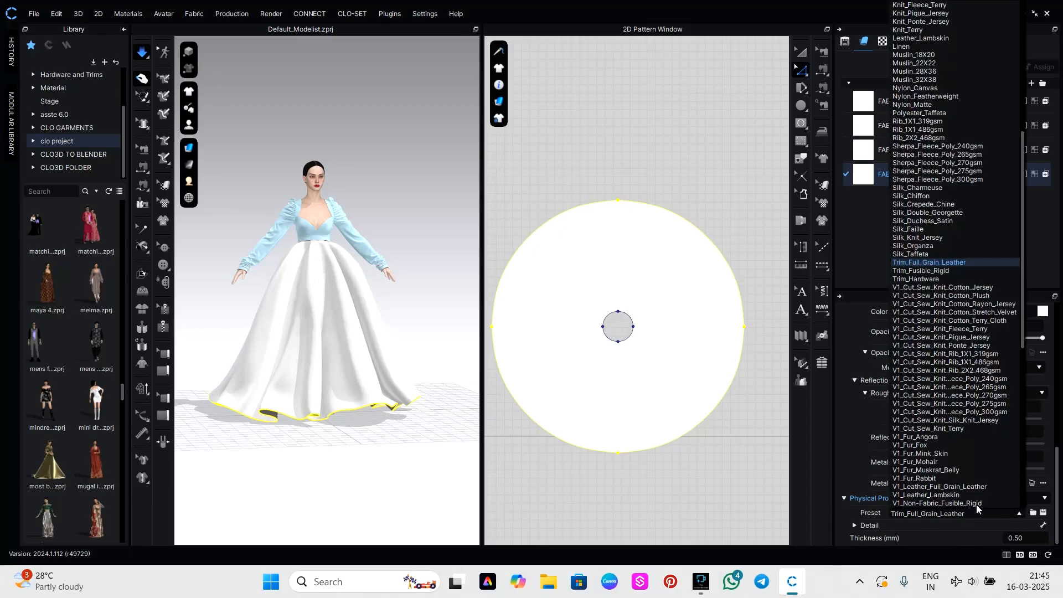
pyautogui.click(920, 278)
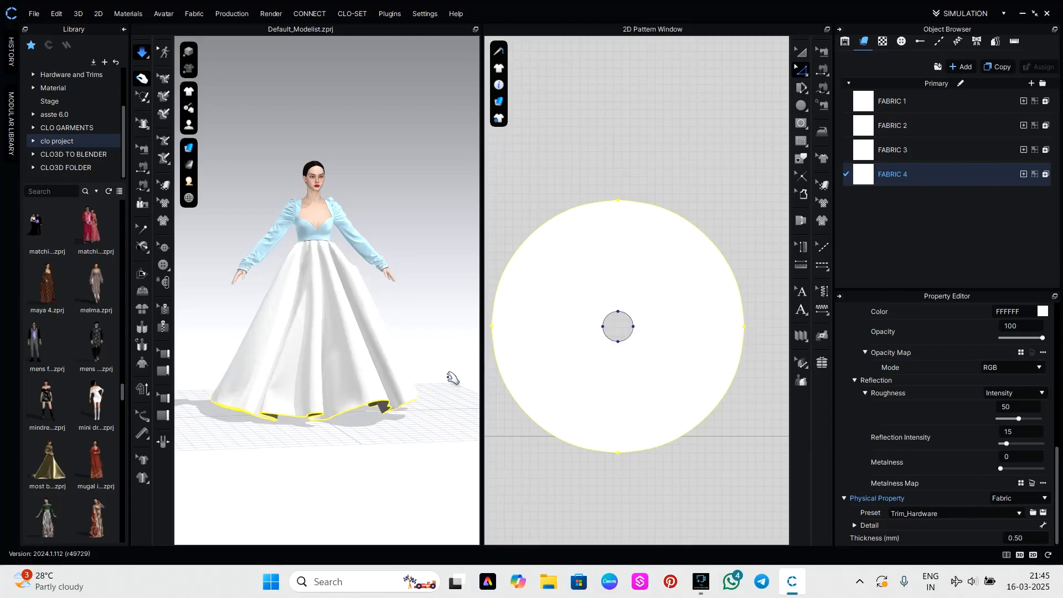
pyautogui.click(440, 342)
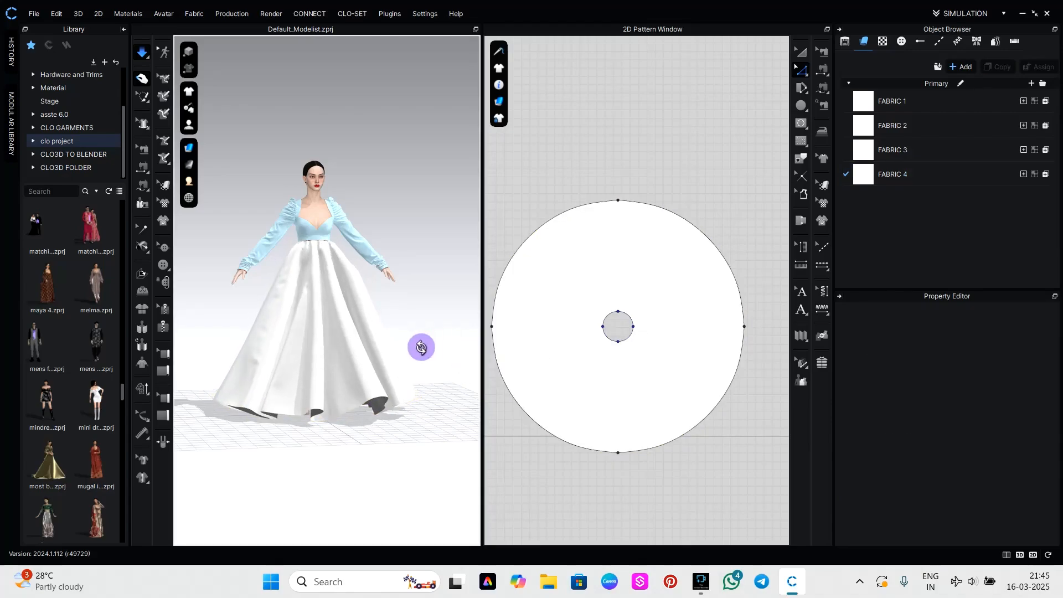
pyautogui.moveTo(422, 348); pyautogui.dragTo(249, 372, button='right')
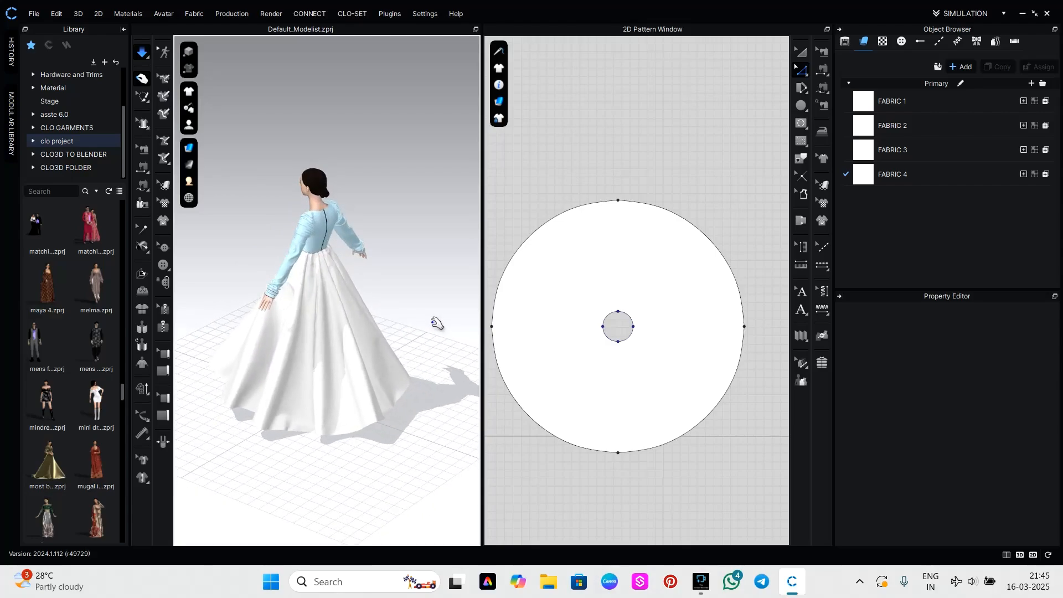
pyautogui.moveTo(437, 324); pyautogui.dragTo(166, 319, button='right')
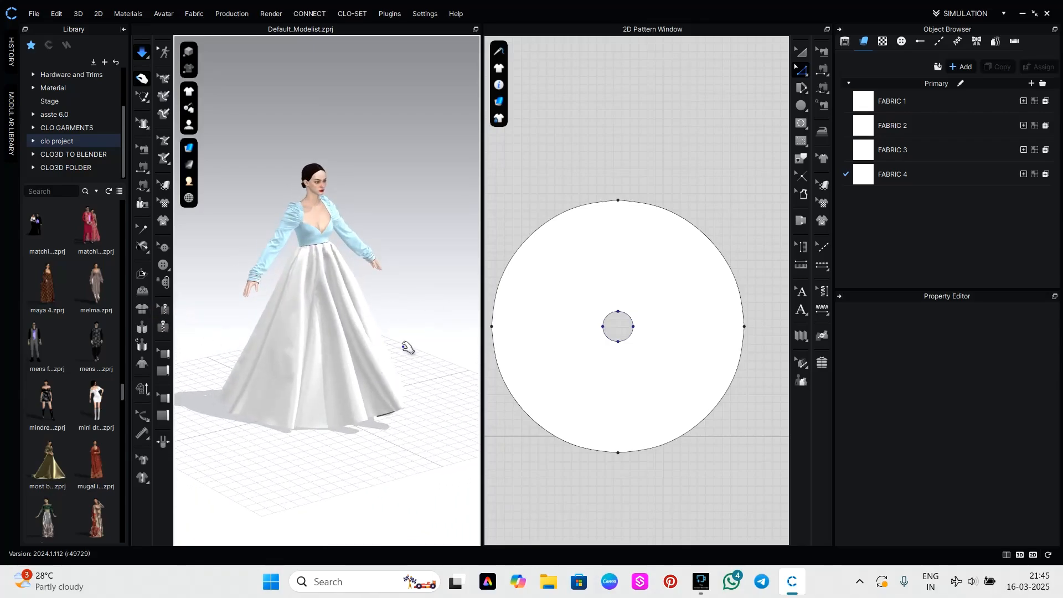
pyautogui.moveTo(431, 376); pyautogui.dragTo(331, 354, button='right')
pyautogui.click(420, 328)
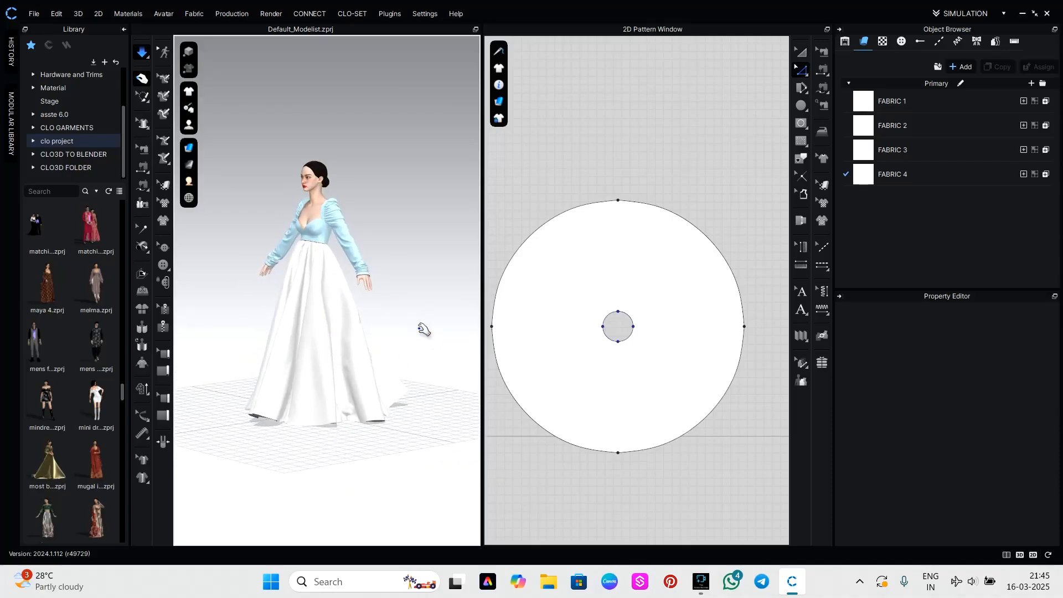
pyautogui.moveTo(424, 330); pyautogui.dragTo(490, 330, button='right')
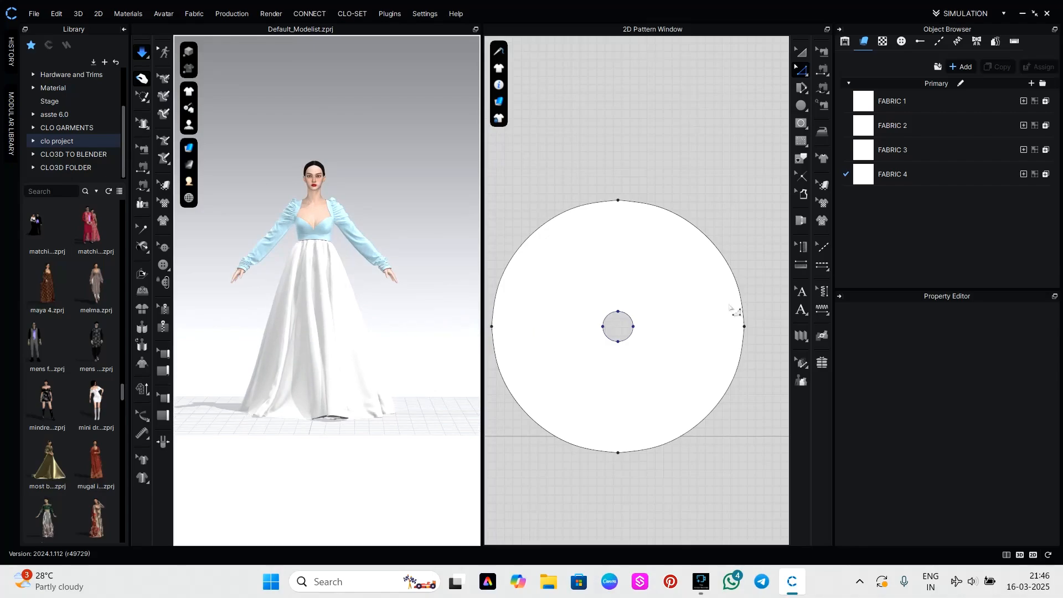
# Apply the image ameer from the Downloads folder as the texture of Fabric 1.
pyautogui.click(895, 100)
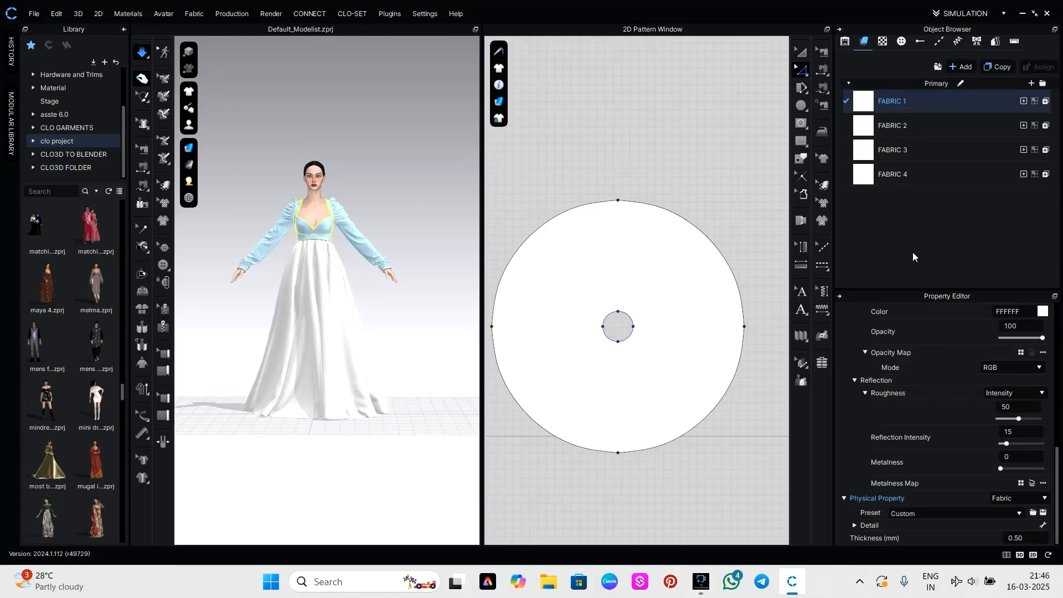
pyautogui.scroll(10, 968, 474)
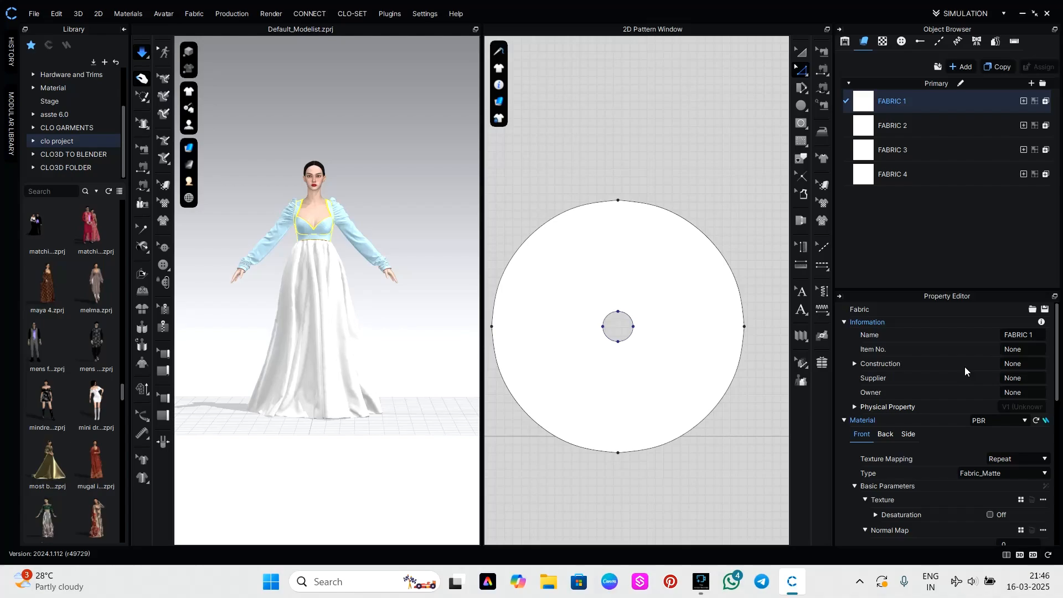
pyautogui.moveTo(580, 203); pyautogui.dragTo(695, 185, button='middle')
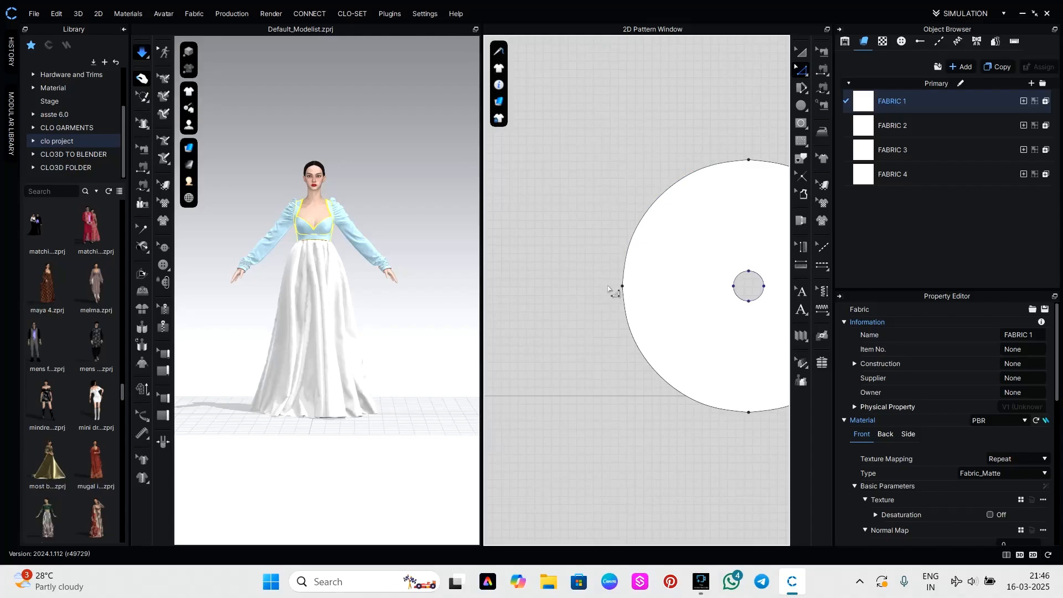
pyautogui.scroll(-5, 608, 287)
pyautogui.scroll(8, 725, 269)
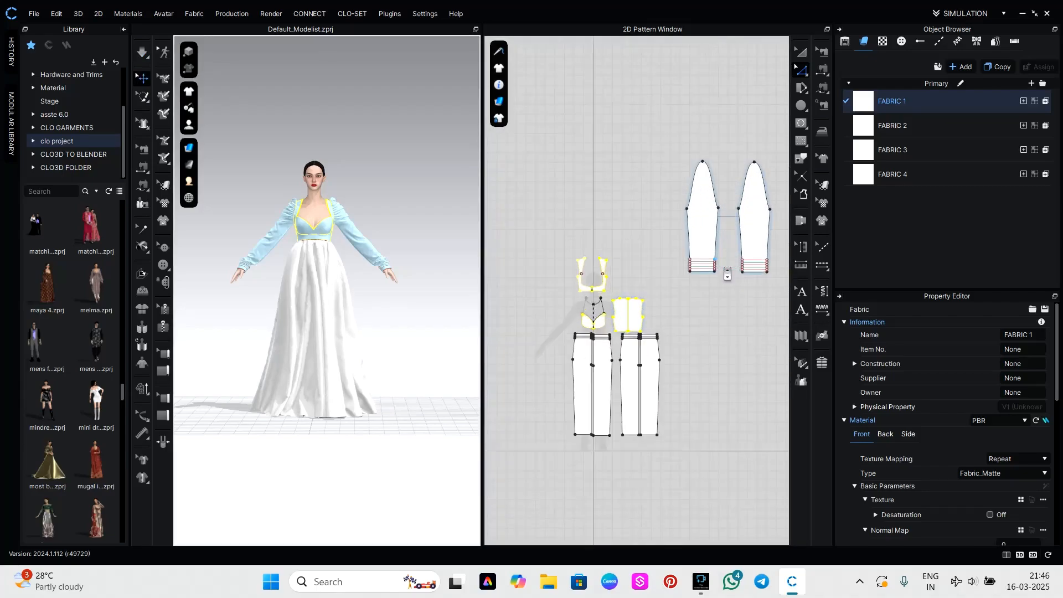
pyautogui.scroll(5, 576, 299)
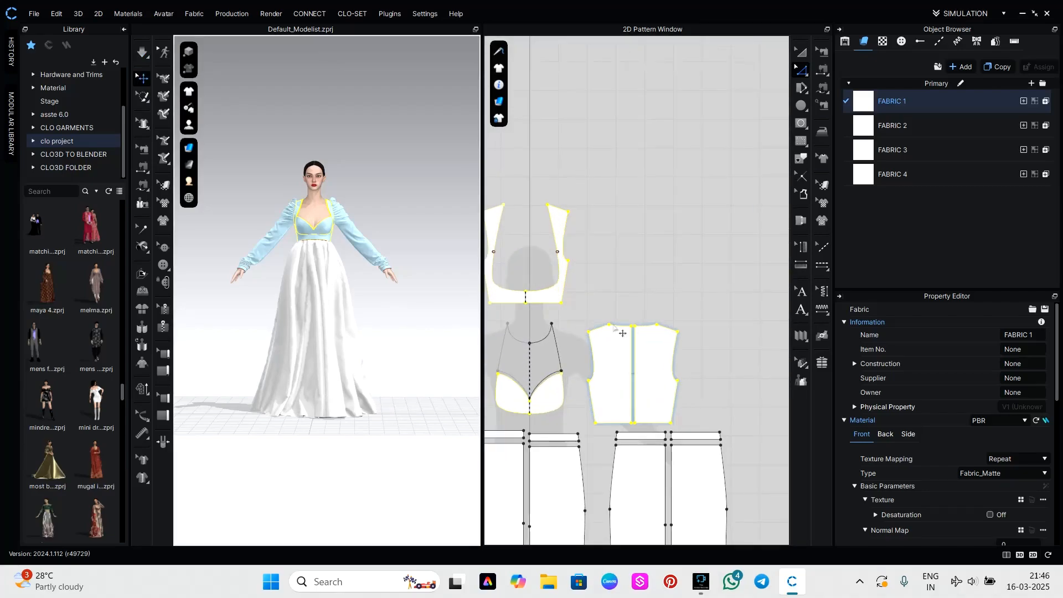
pyautogui.click(1022, 500)
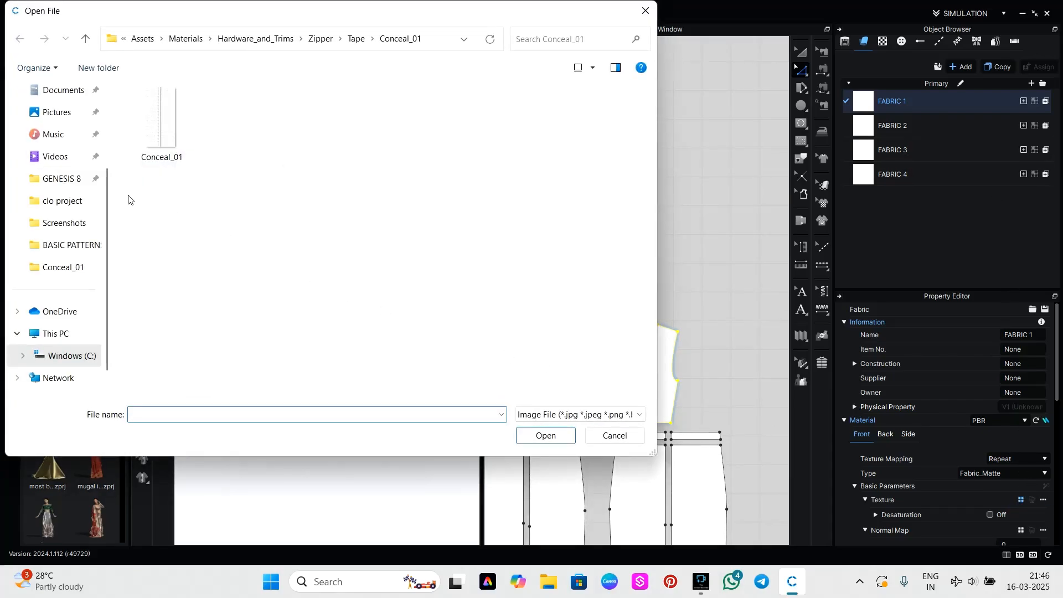
pyautogui.scroll(3, 72, 194)
pyautogui.click(74, 190)
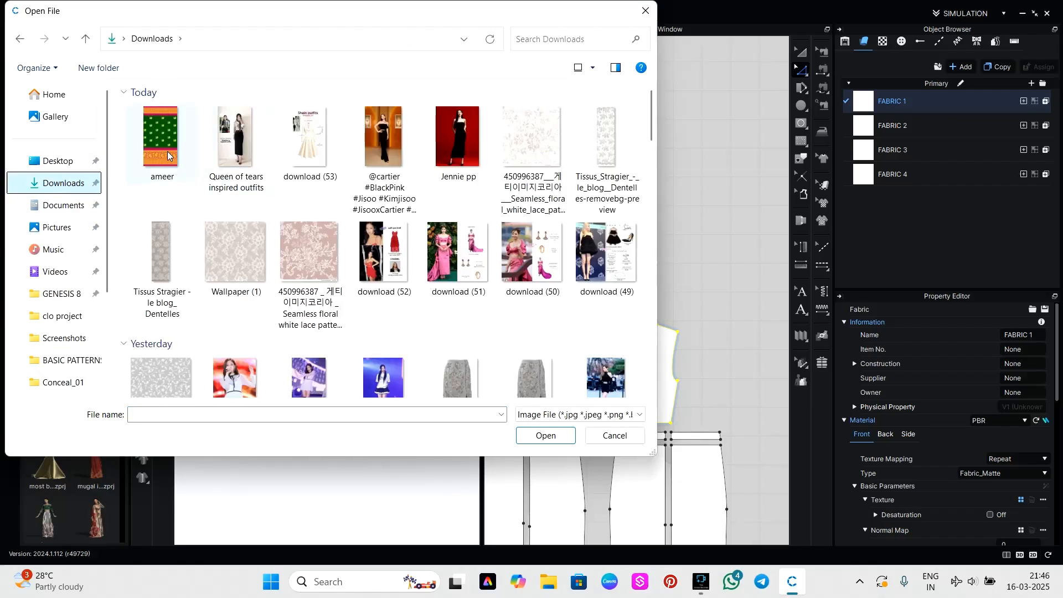
pyautogui.click(168, 155)
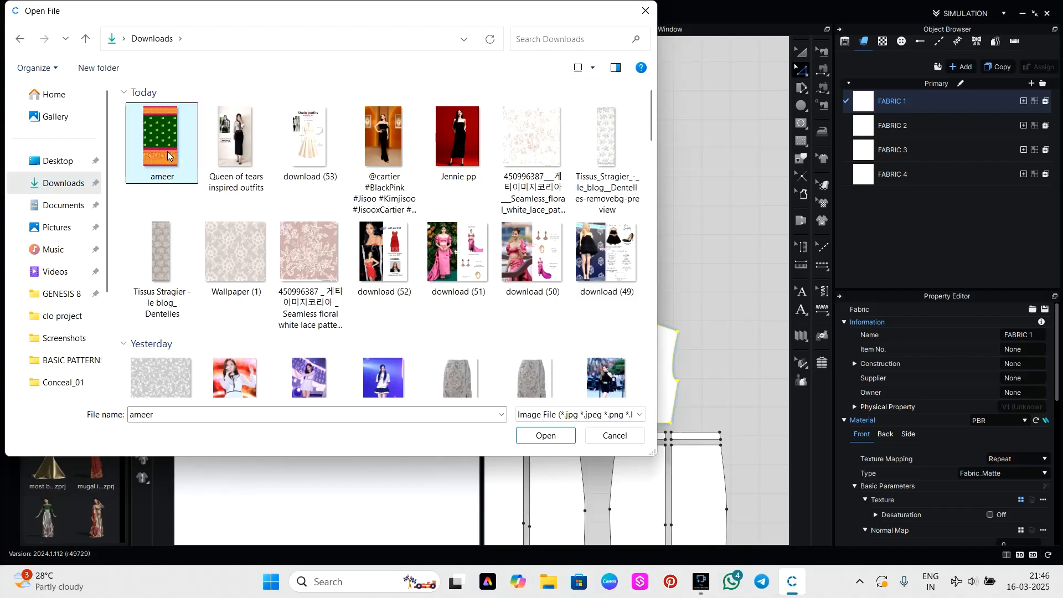
pyautogui.click(545, 436)
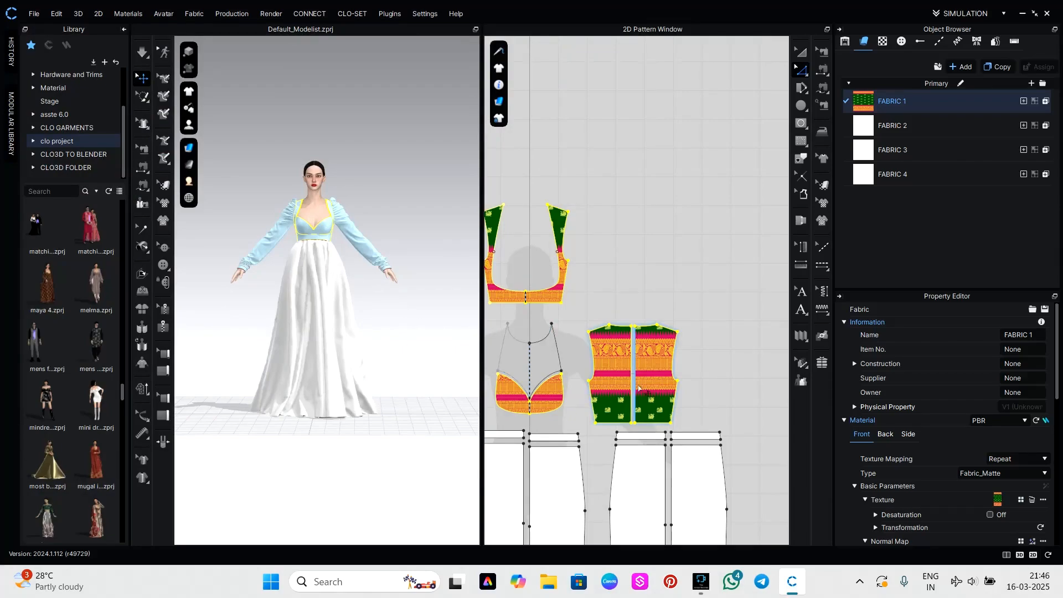
# Shift the texture on both back bodice panels so the gold border sits at the hem below the green motif area.
pyautogui.scroll(3, 637, 386)
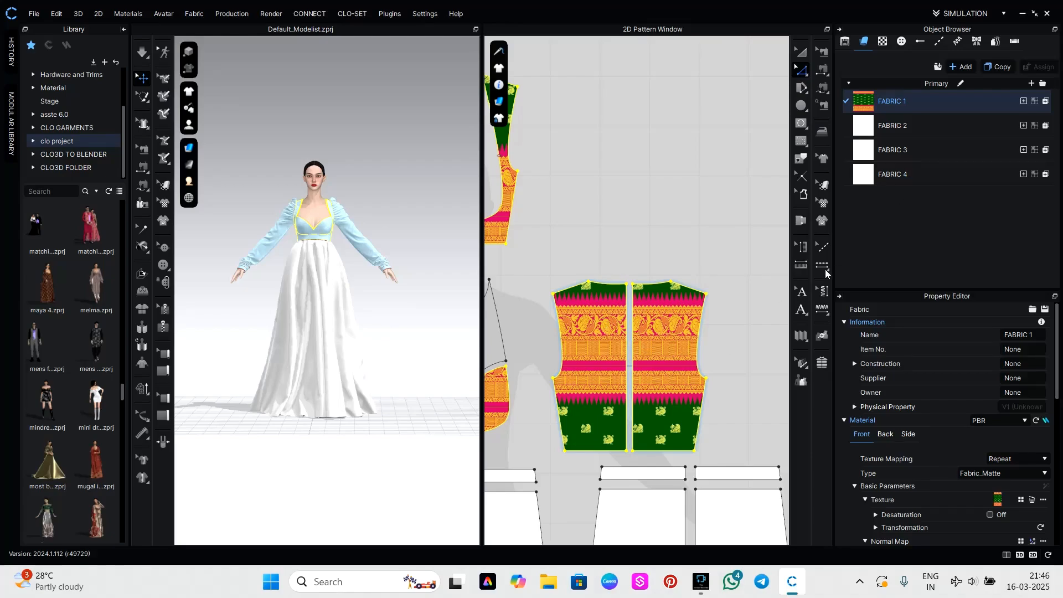
pyautogui.click(824, 187)
pyautogui.moveTo(666, 386); pyautogui.dragTo(655, 483)
pyautogui.click(409, 299)
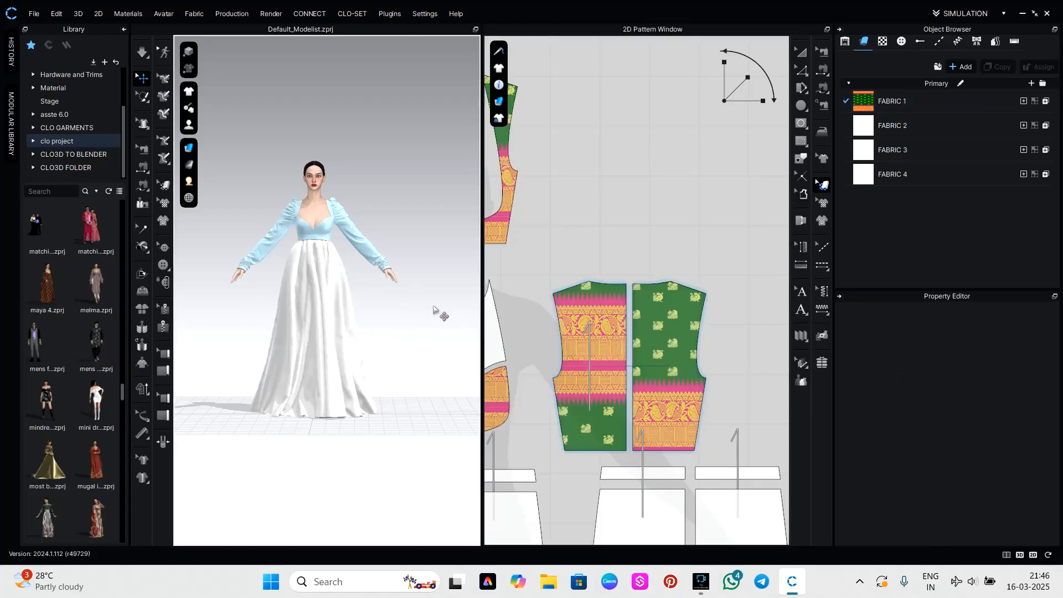
pyautogui.moveTo(436, 308); pyautogui.dragTo(204, 316, button='right')
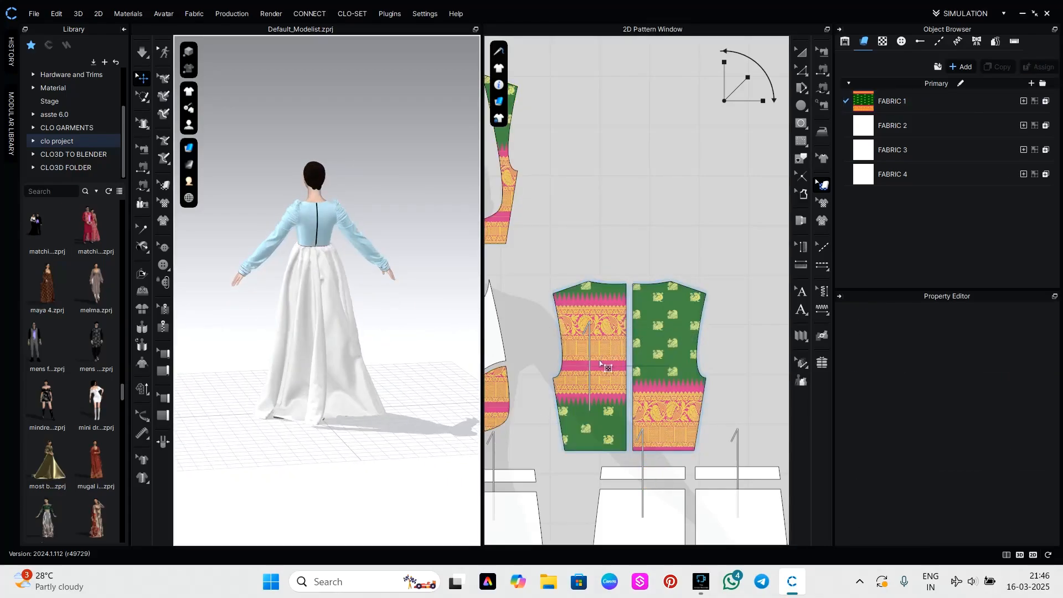
pyautogui.moveTo(602, 364); pyautogui.dragTo(599, 449)
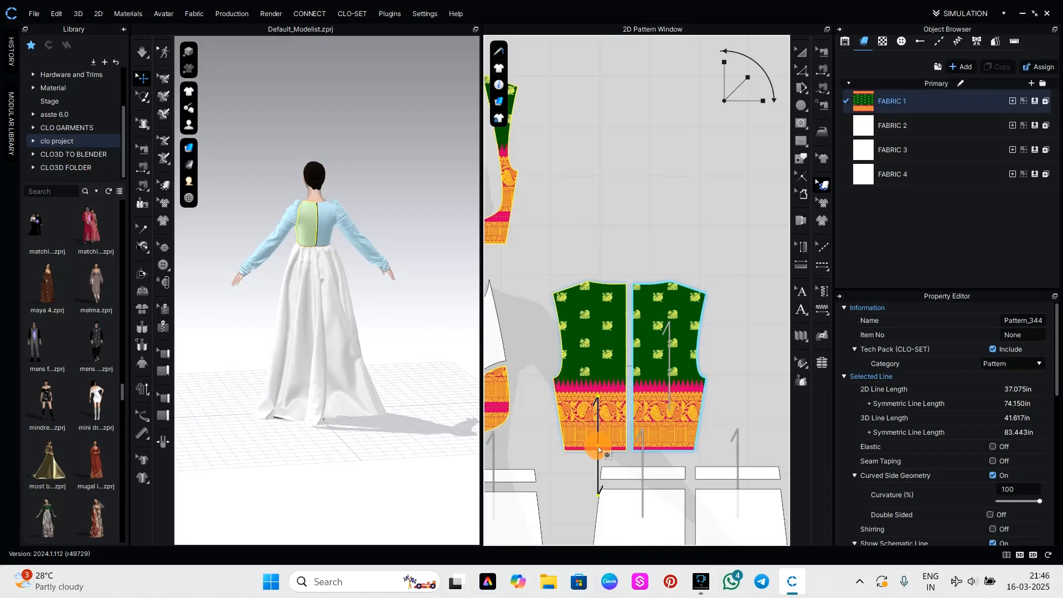
pyautogui.moveTo(599, 449); pyautogui.dragTo(600, 449)
pyautogui.click(736, 246)
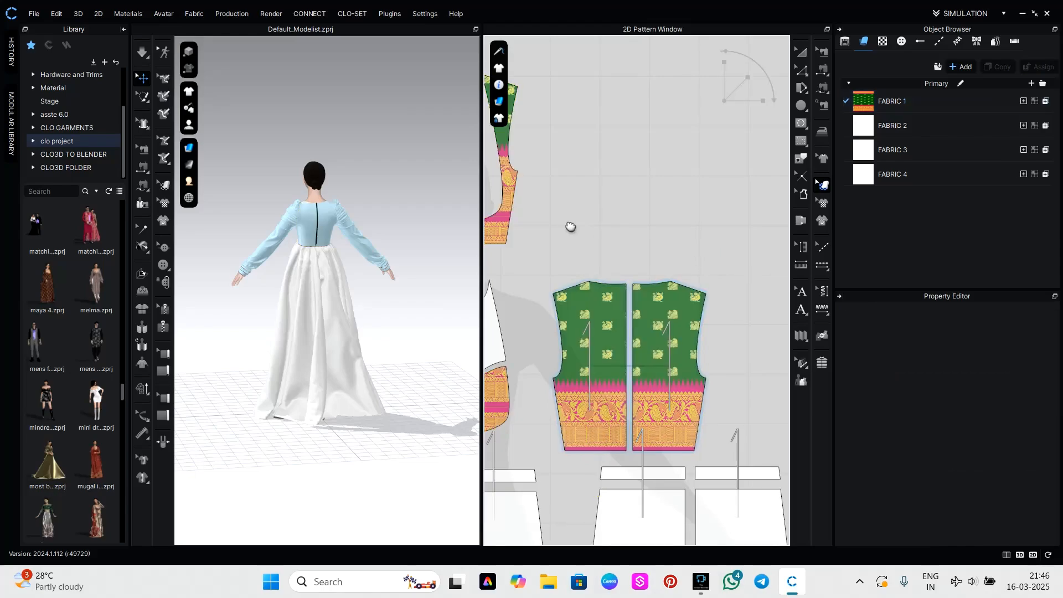
# Adjust the texture on the front bust panel, shifting it to the green motif area.
pyautogui.moveTo(570, 225); pyautogui.dragTo(738, 205, button='right')
pyautogui.moveTo(739, 205); pyautogui.dragTo(780, 196, button='middle')
pyautogui.moveTo(691, 374); pyautogui.dragTo(693, 405)
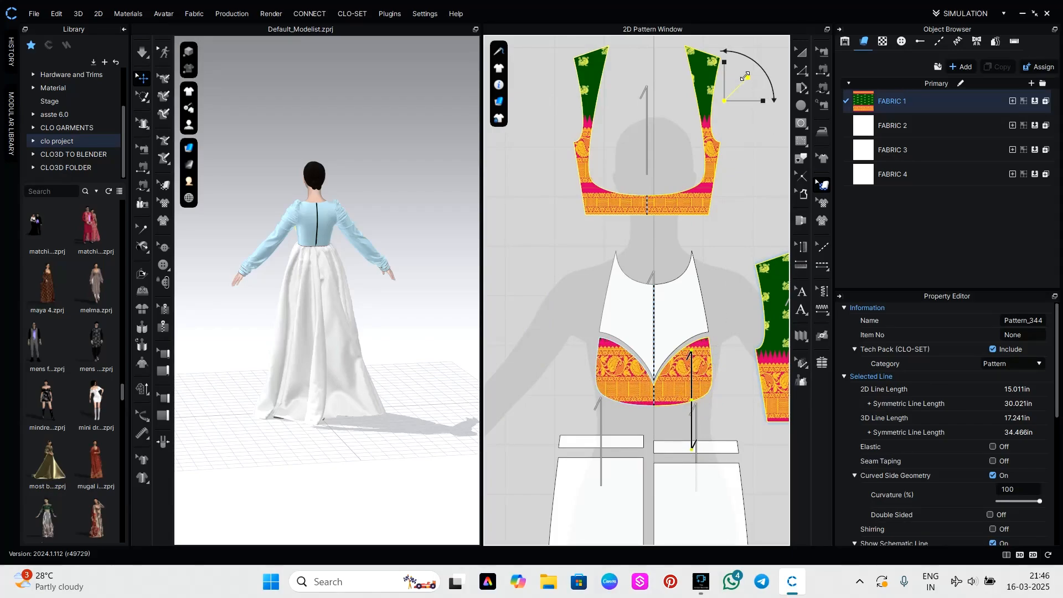
pyautogui.moveTo(725, 62); pyautogui.dragTo(720, 67)
pyautogui.click(674, 394)
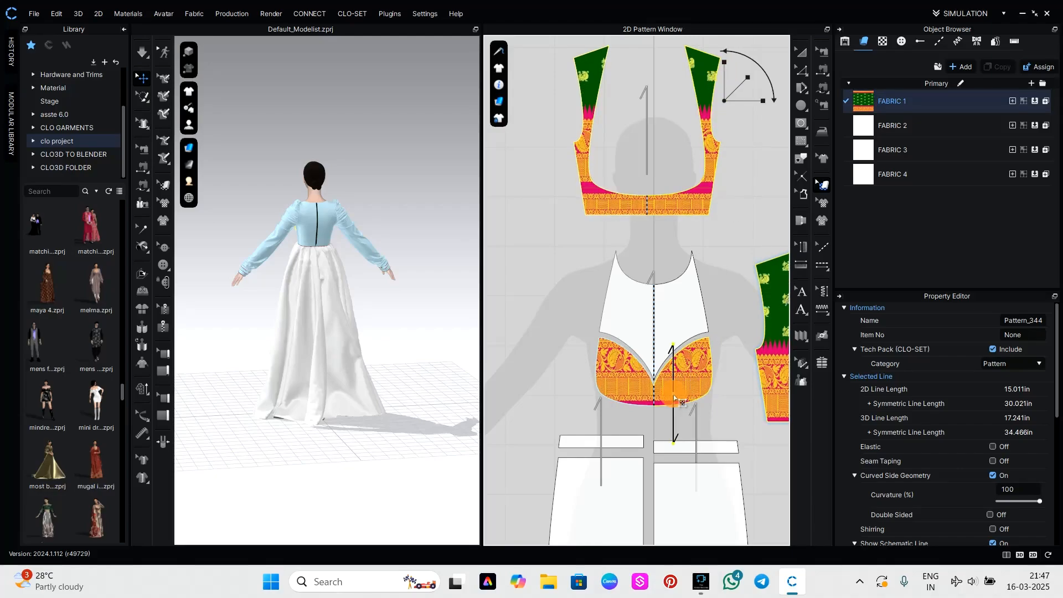
pyautogui.moveTo(673, 395); pyautogui.dragTo(635, 463)
pyautogui.click(635, 382)
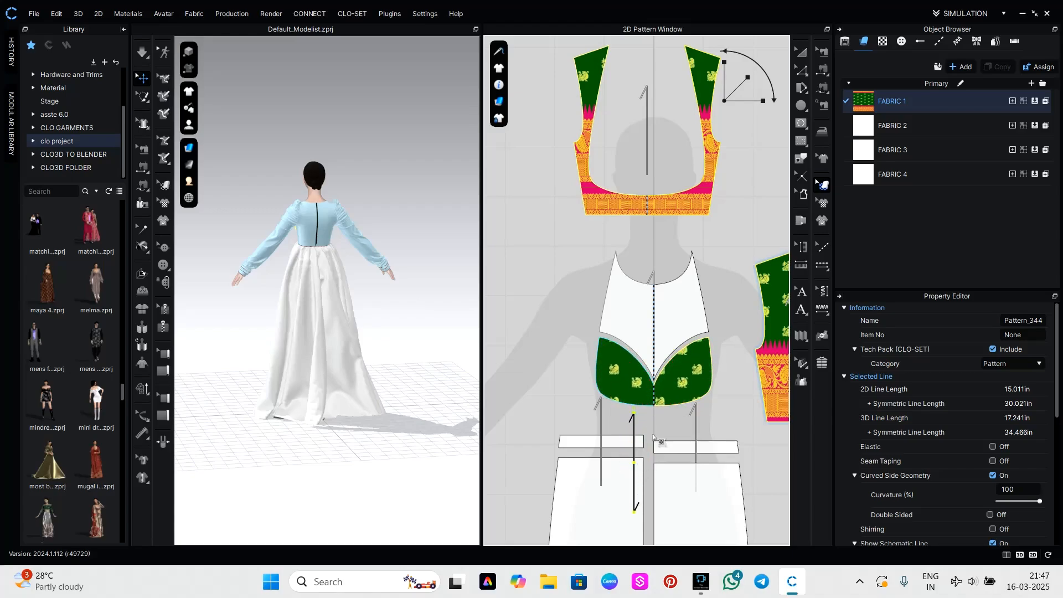
# Enlarge the Fabric 1 texture and shift it on the front bodice frame panel so the gold border runs along its lower edge.
pyautogui.moveTo(700, 200); pyautogui.dragTo(717, 42)
pyautogui.moveTo(708, 166); pyautogui.dragTo(704, 228)
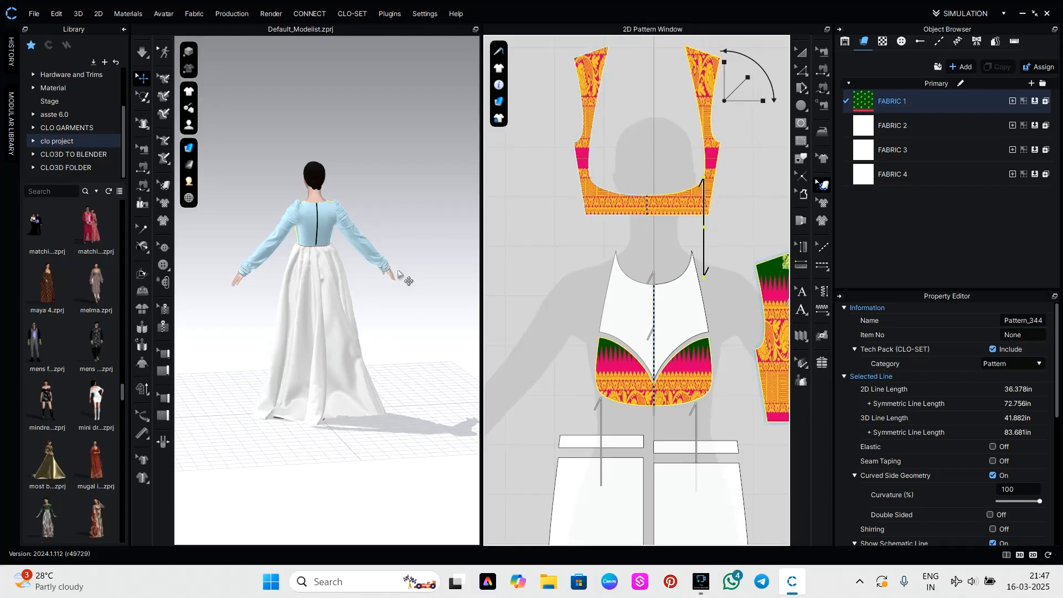
pyautogui.click(401, 272)
pyautogui.moveTo(418, 258); pyautogui.dragTo(216, 255, button='right')
# Activate all the bodice, sleeve and trouser patterns together and bring the bodice into close view on the avatar.
pyautogui.scroll(-7, 741, 251)
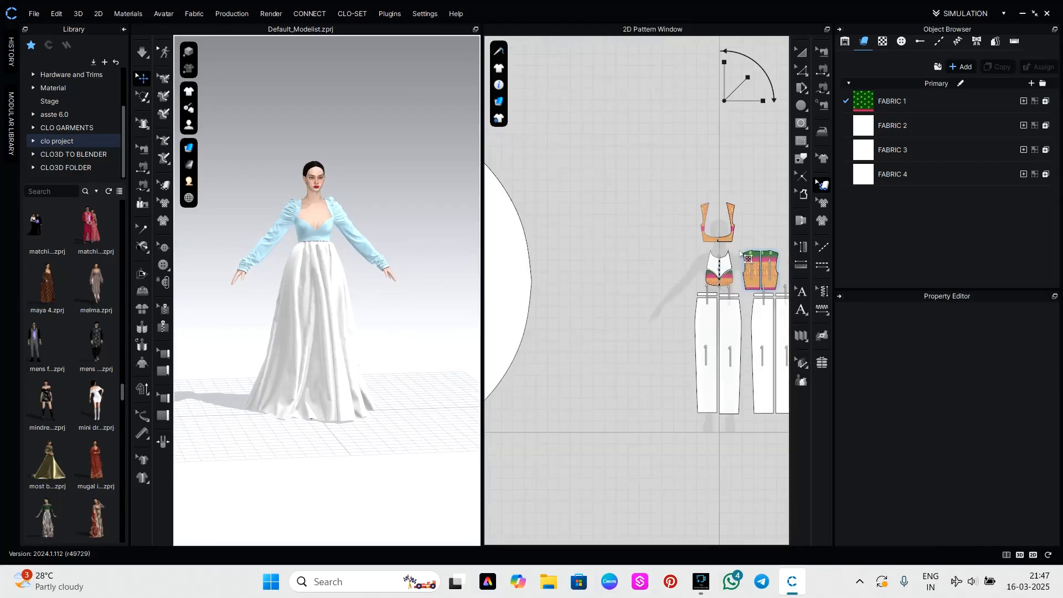
pyautogui.moveTo(748, 245); pyautogui.dragTo(660, 242, button='middle')
pyautogui.click(802, 52)
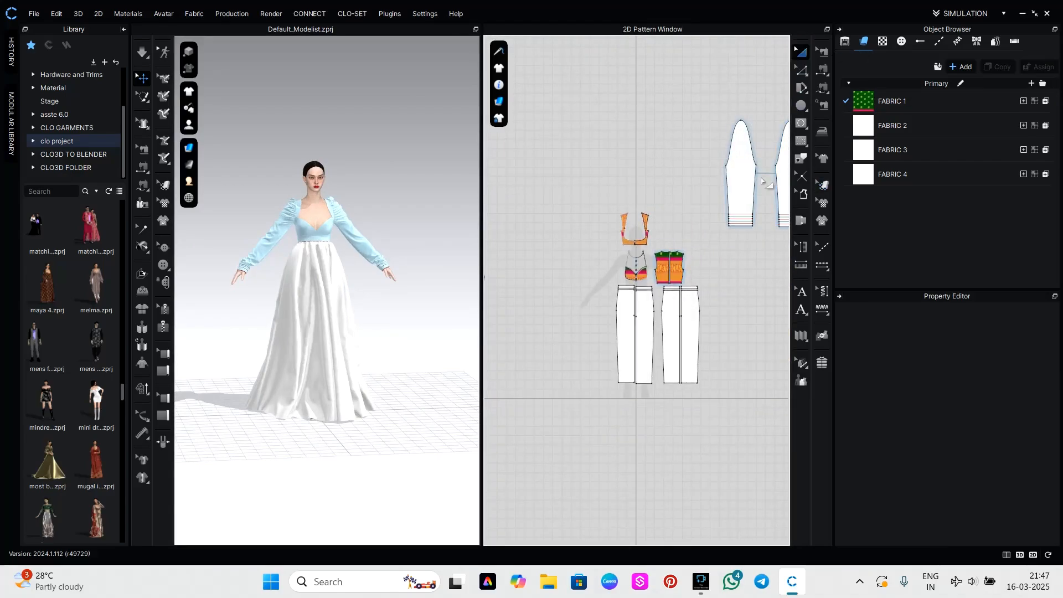
pyautogui.scroll(-3, 693, 177)
pyautogui.moveTo(707, 215); pyautogui.dragTo(789, 303)
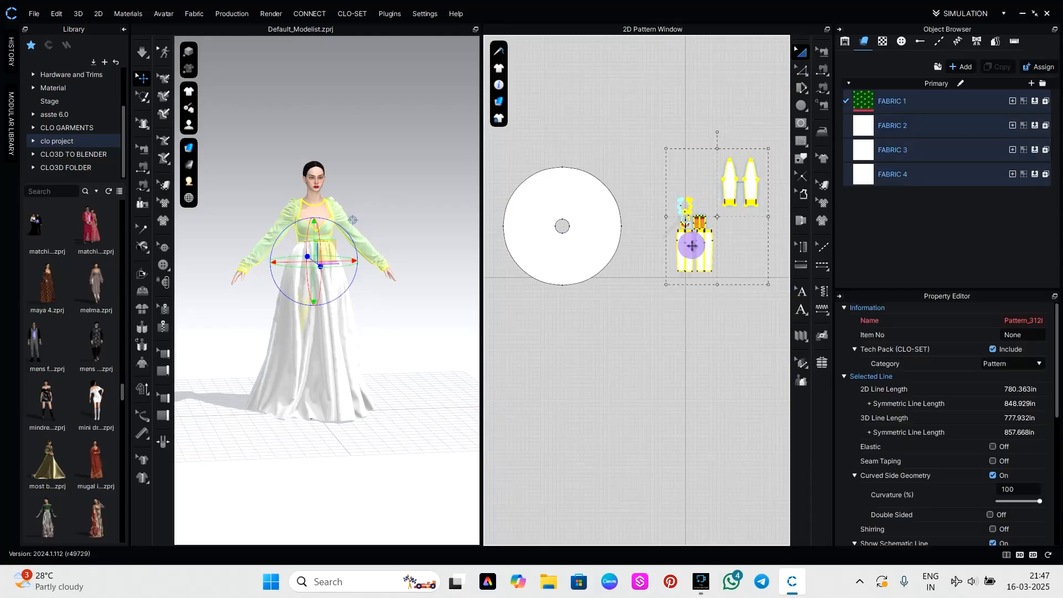
pyautogui.rightClick(691, 245)
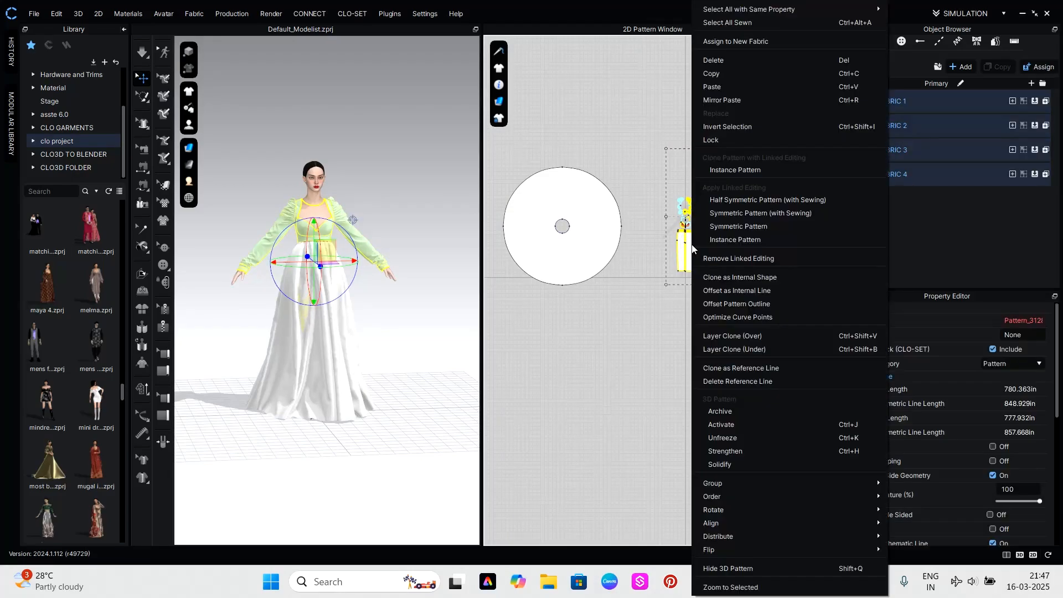
pyautogui.click(715, 424)
pyautogui.click(630, 373)
pyautogui.scroll(6, 368, 211)
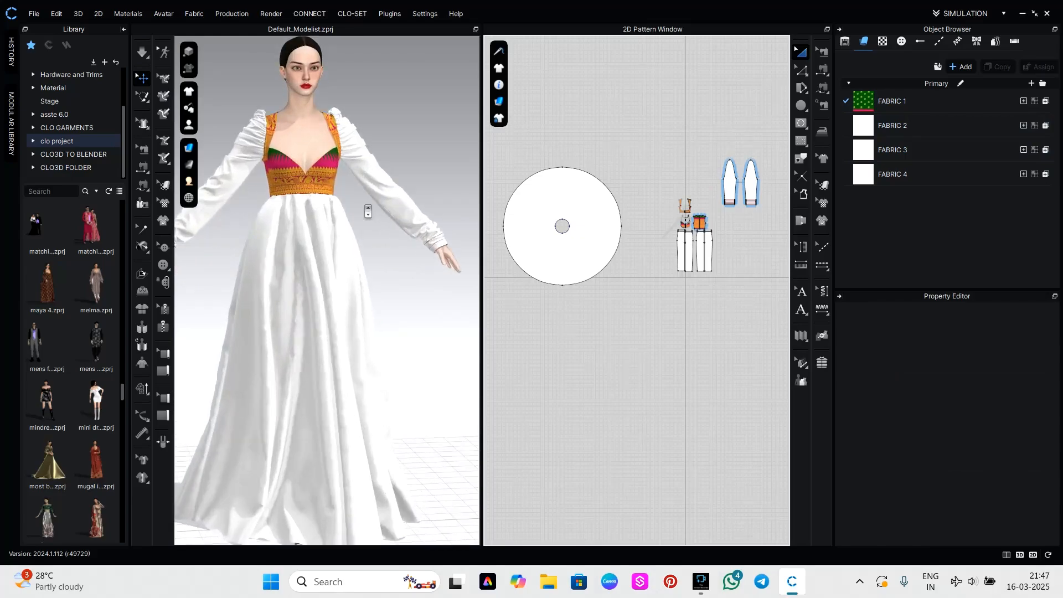
pyautogui.moveTo(371, 171); pyautogui.dragTo(385, 394, button='middle')
pyautogui.scroll(3, 344, 292)
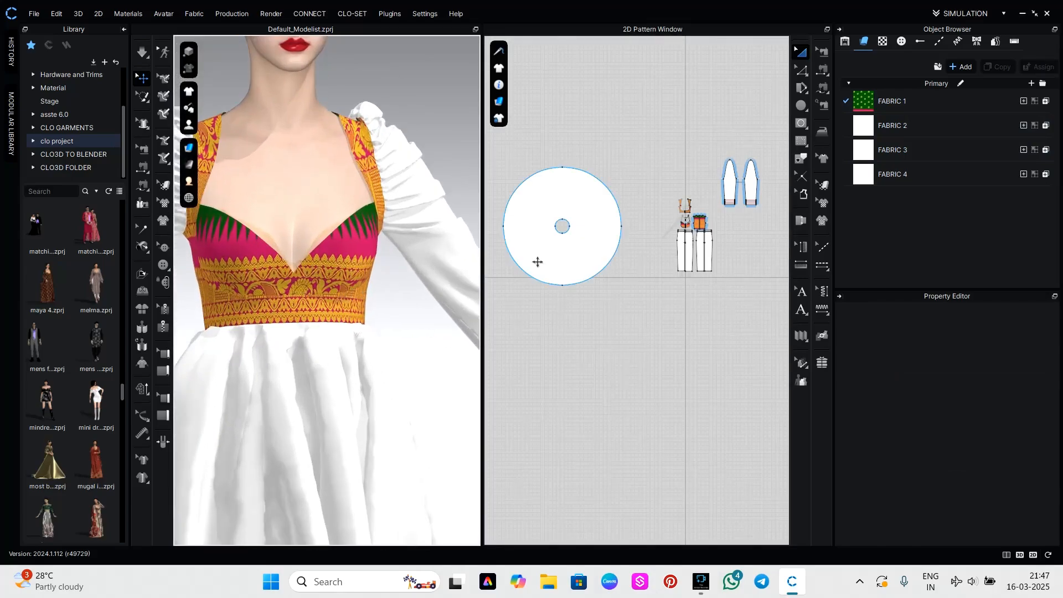
# Fine-tune the texture's scale and shift it slightly down on both back bodice panels.
pyautogui.scroll(5, 691, 235)
pyautogui.scroll(-2, 657, 247)
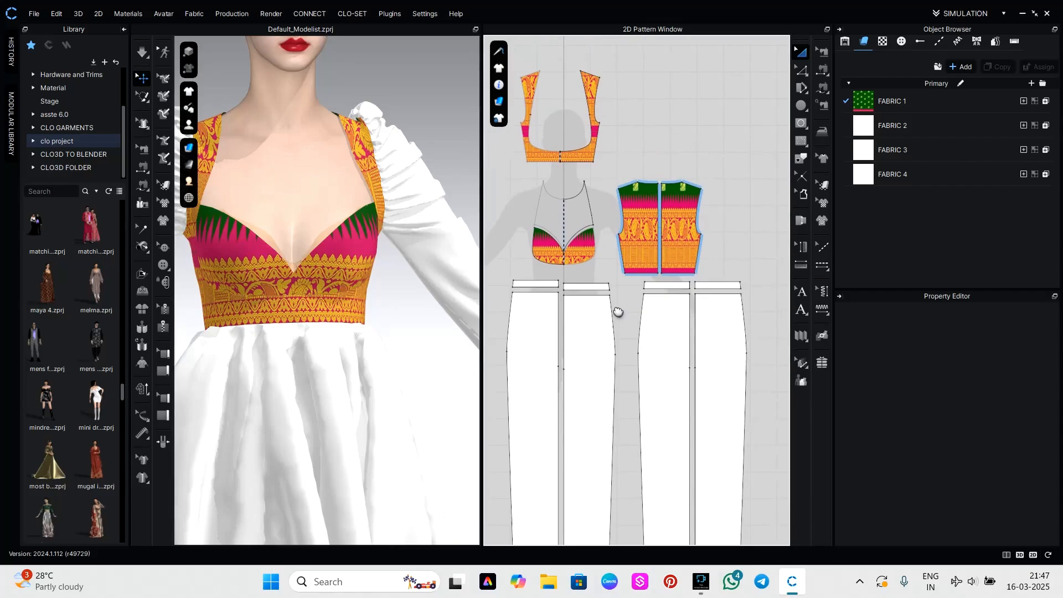
pyautogui.scroll(3, 657, 246)
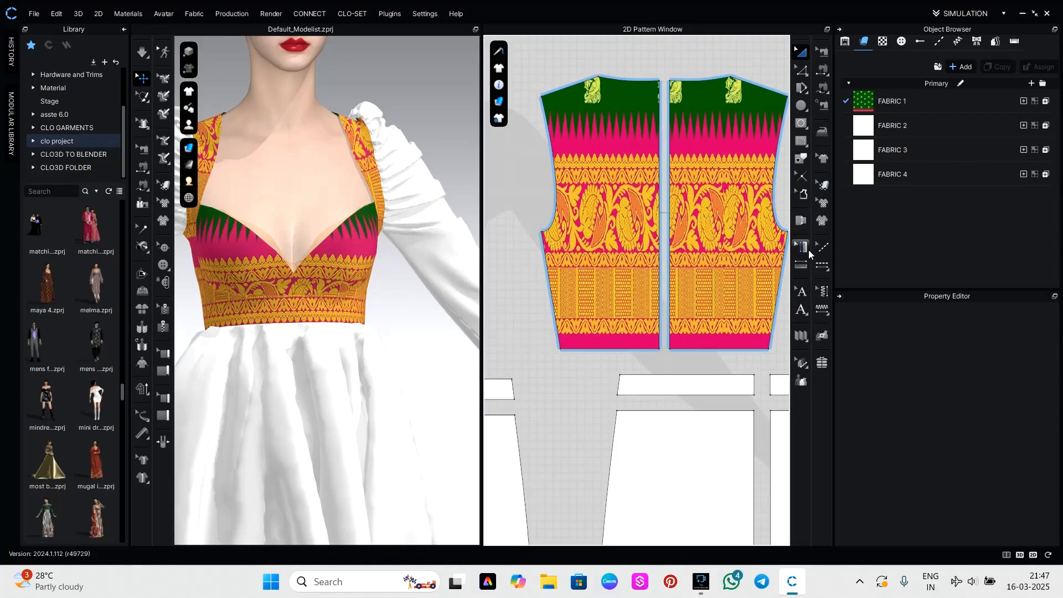
pyautogui.click(821, 190)
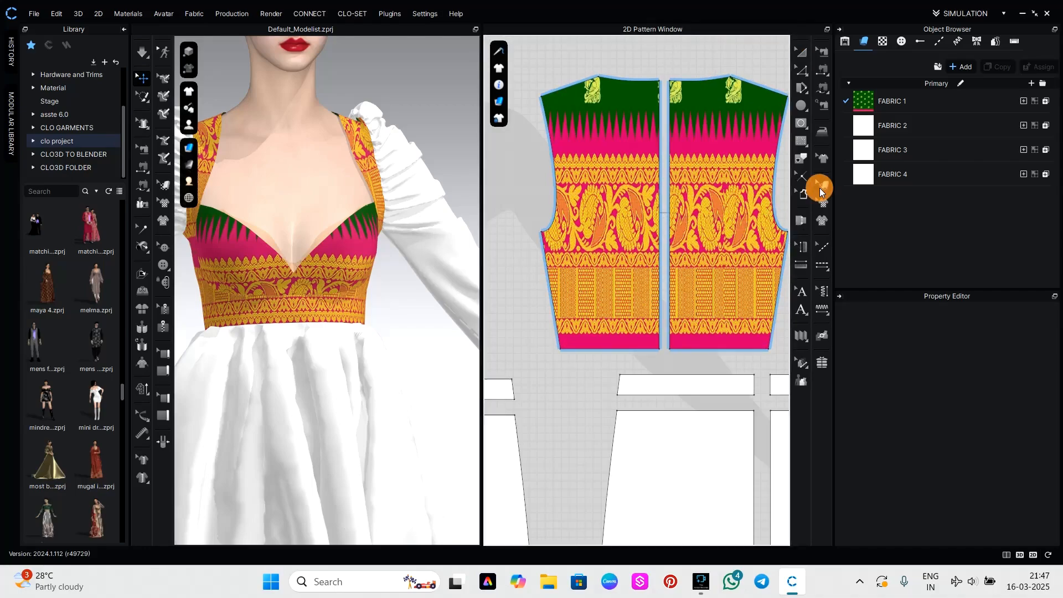
pyautogui.moveTo(702, 259); pyautogui.dragTo(698, 275)
pyautogui.moveTo(748, 102); pyautogui.dragTo(747, 102)
pyautogui.moveTo(633, 251); pyautogui.dragTo(632, 266)
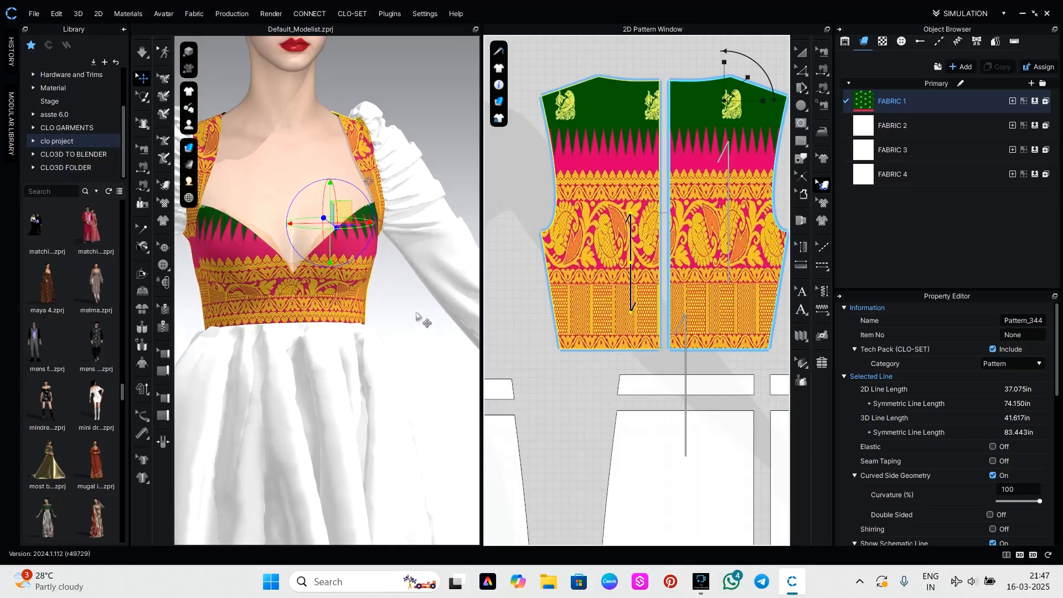
# Try different texture areas on the sweetheart bust panel and settle on the plain green area with yellow motifs.
pyautogui.scroll(-4, 631, 266)
pyautogui.scroll(8, 579, 274)
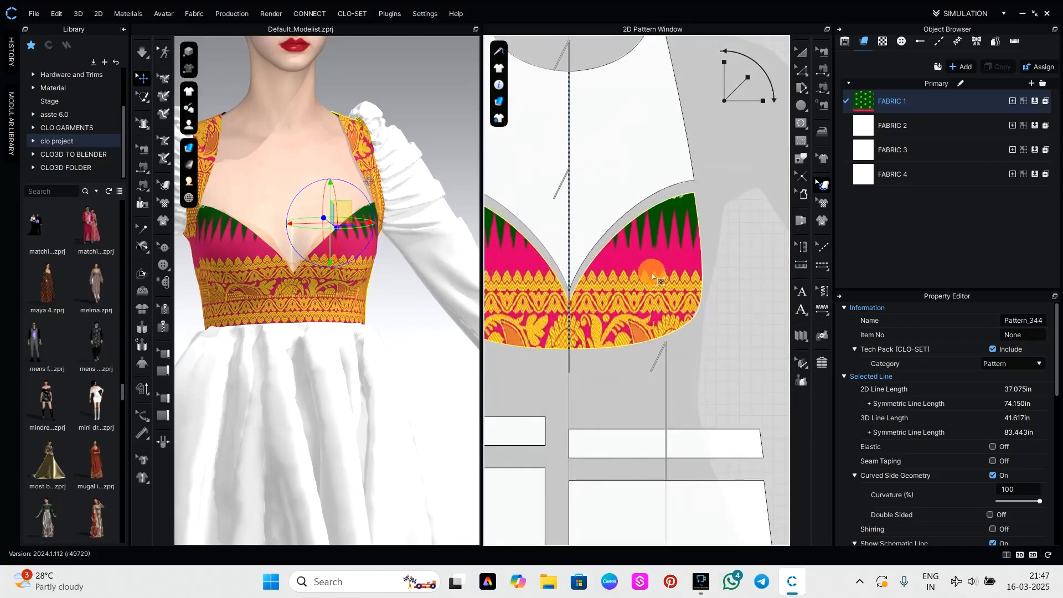
pyautogui.moveTo(664, 227); pyautogui.dragTo(664, 183)
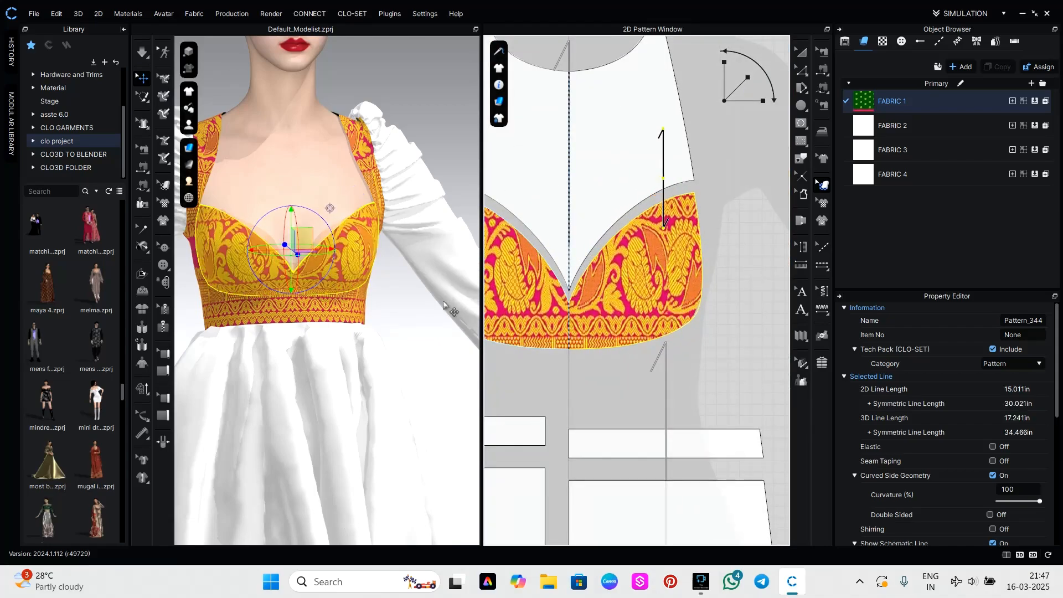
pyautogui.click(420, 339)
pyautogui.click(675, 449)
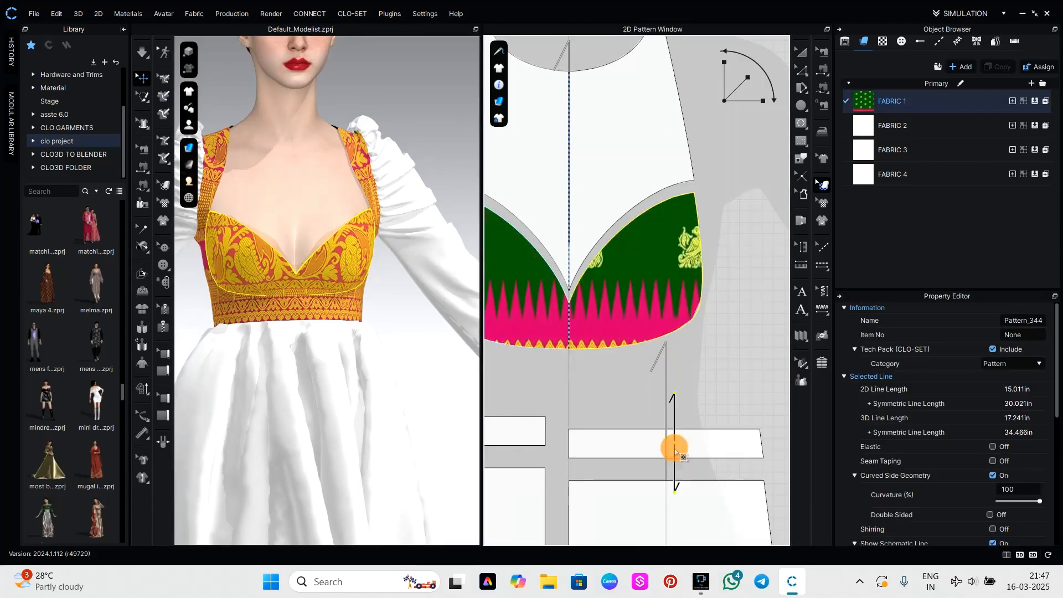
pyautogui.moveTo(675, 450); pyautogui.dragTo(638, 591)
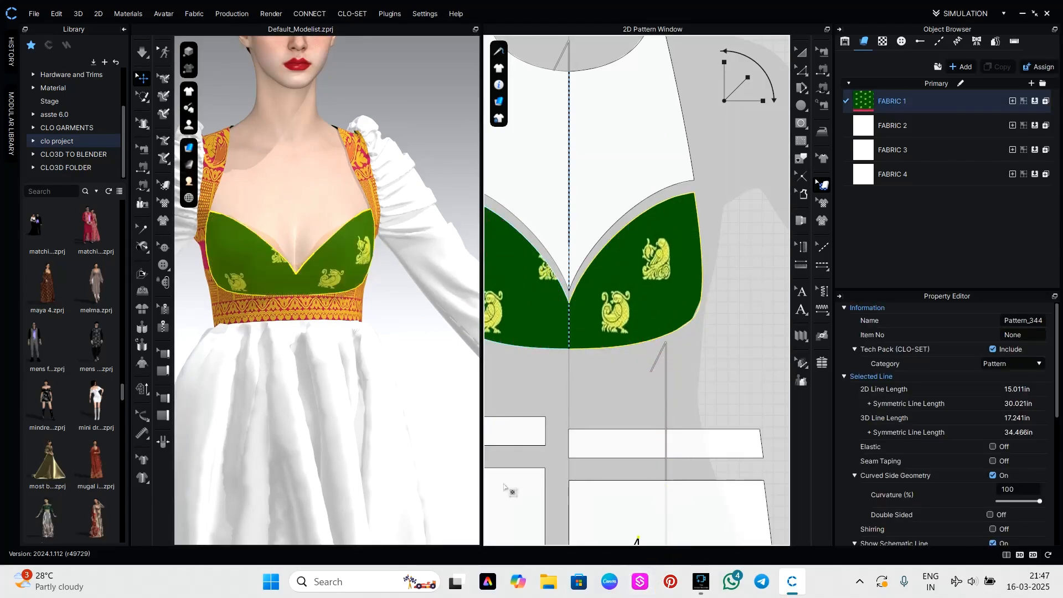
pyautogui.click(435, 425)
# Fine-tune the placement of the yellow motifs on the green bust panel and check it on the avatar.
pyautogui.moveTo(545, 303); pyautogui.dragTo(513, 320)
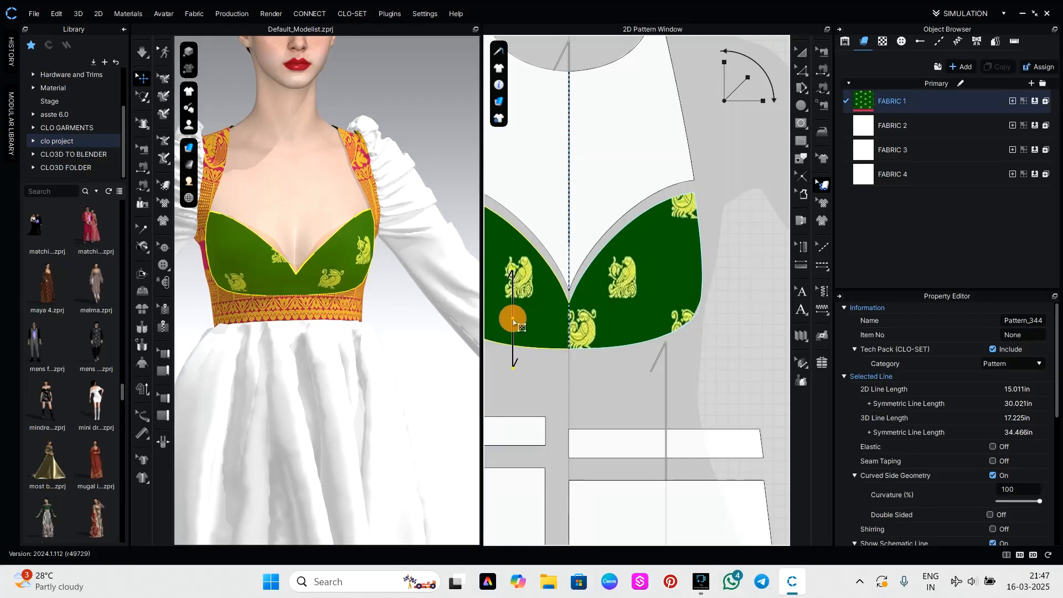
pyautogui.scroll(-3, 615, 328)
pyautogui.moveTo(637, 357); pyautogui.dragTo(693, 348, button='right')
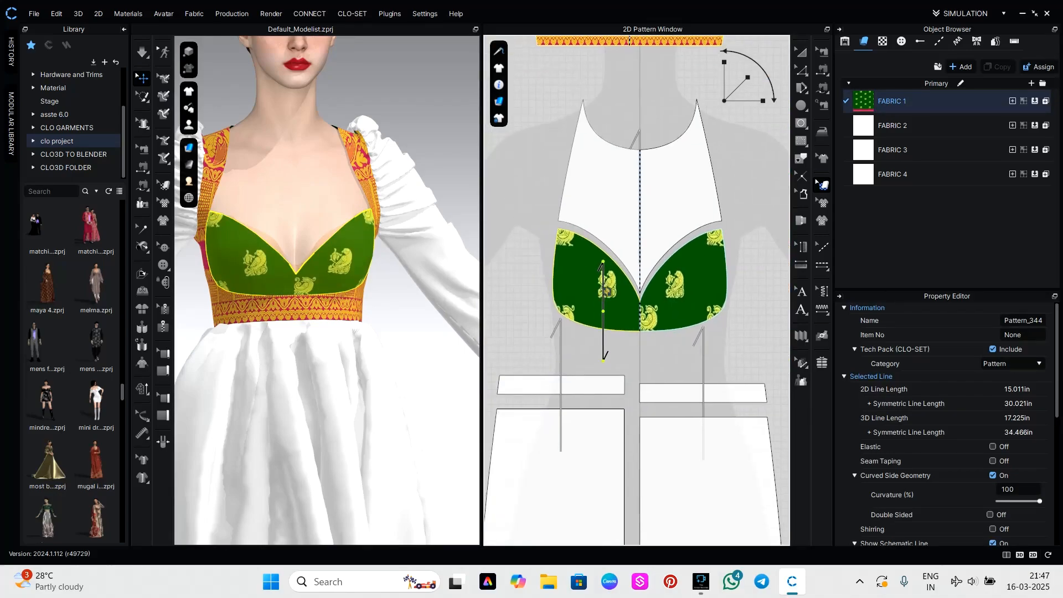
pyautogui.moveTo(608, 292); pyautogui.dragTo(605, 293)
pyautogui.click(432, 357)
pyautogui.scroll(-3, 434, 350)
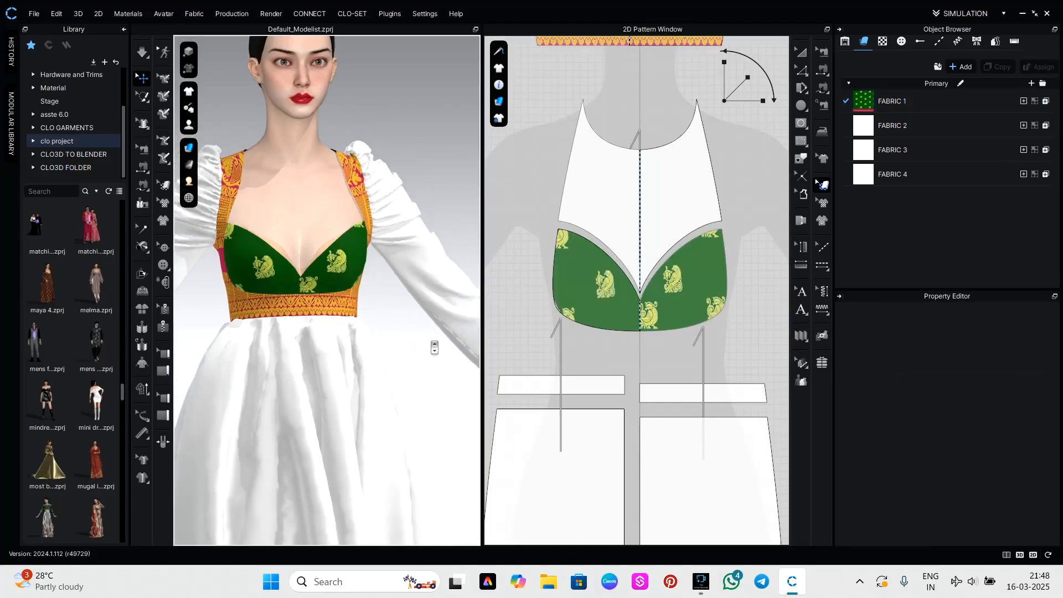
# Shift the texture on both back bodice panels to the green area with yellow motifs.
pyautogui.moveTo(439, 362)
pyautogui.mouseDown(button='right')
pyautogui.moveTo(325, 363)
pyautogui.moveTo(423, 371)
pyautogui.mouseUp(button='right')
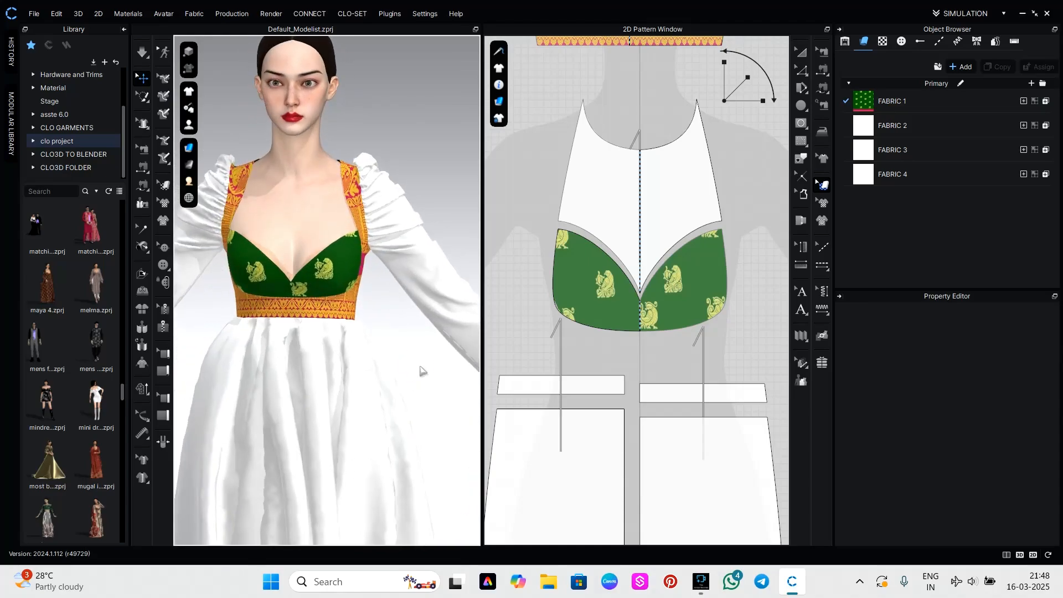
pyautogui.scroll(-5, 682, 313)
pyautogui.scroll(-8, 681, 313)
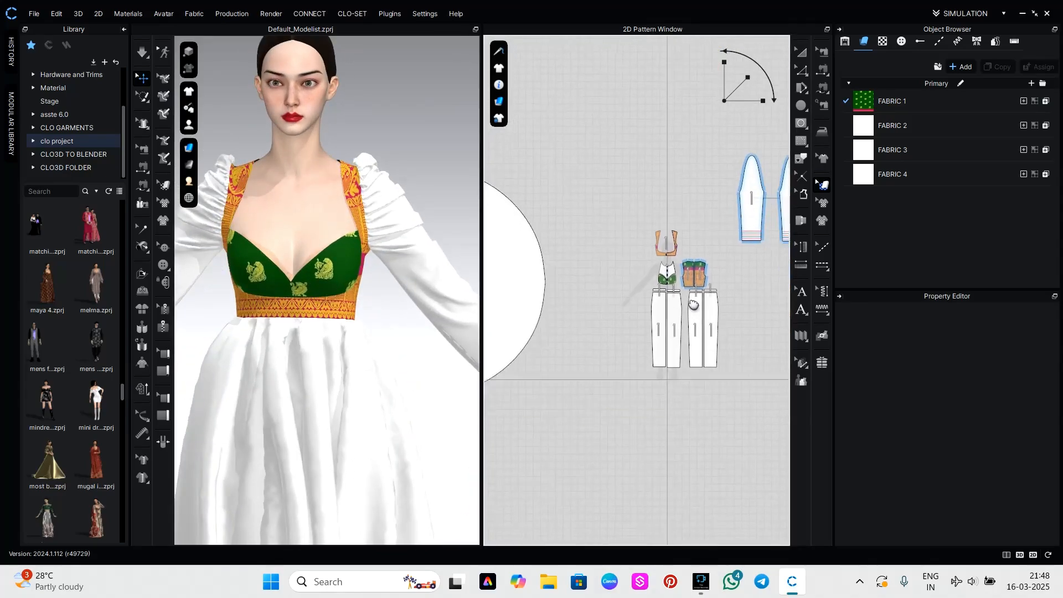
pyautogui.scroll(4, 676, 205)
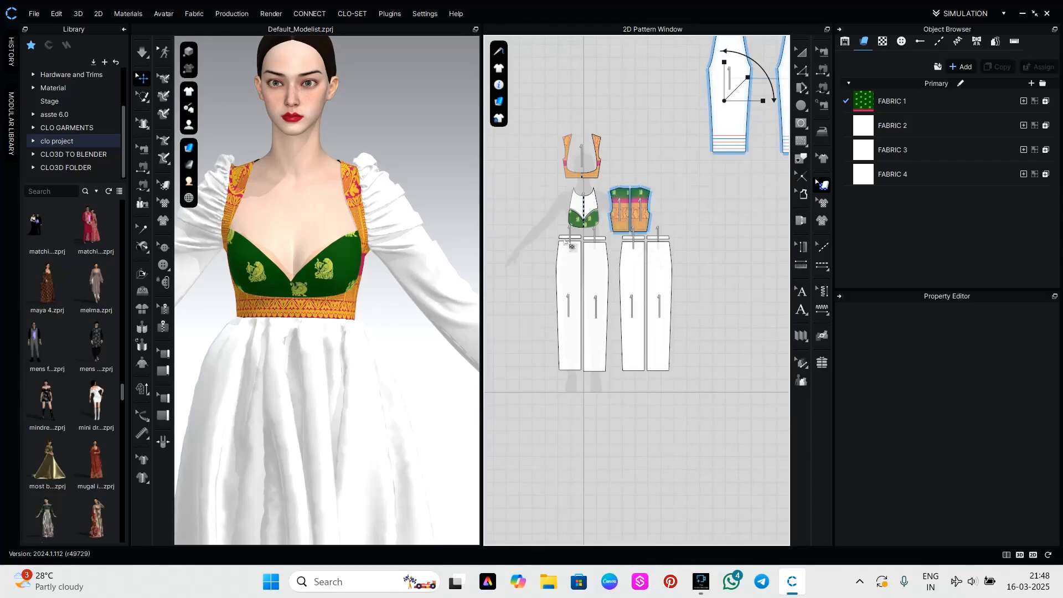
pyautogui.scroll(2, 347, 300)
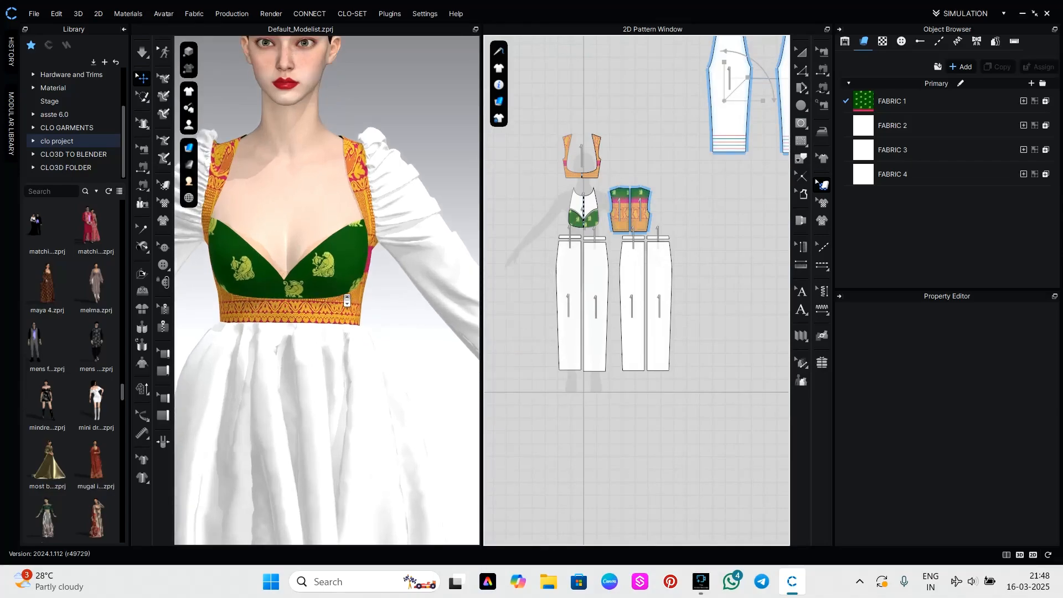
pyautogui.moveTo(403, 316); pyautogui.dragTo(187, 316, button='right')
pyautogui.scroll(-4, 676, 197)
pyautogui.scroll(8, 659, 193)
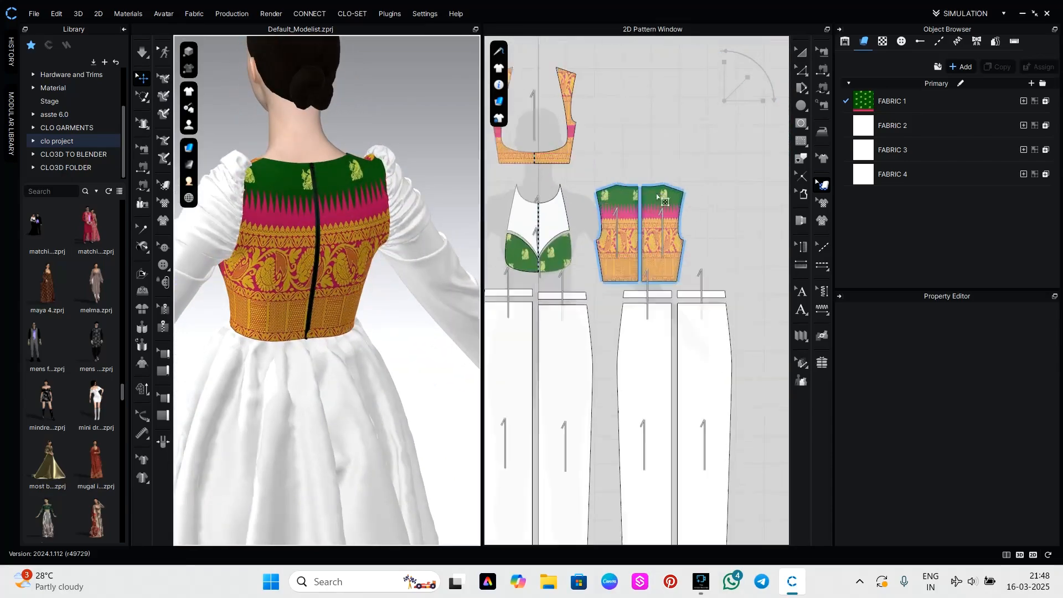
pyautogui.moveTo(607, 277); pyautogui.dragTo(601, 382)
pyautogui.moveTo(668, 270); pyautogui.dragTo(666, 370)
pyautogui.click(426, 349)
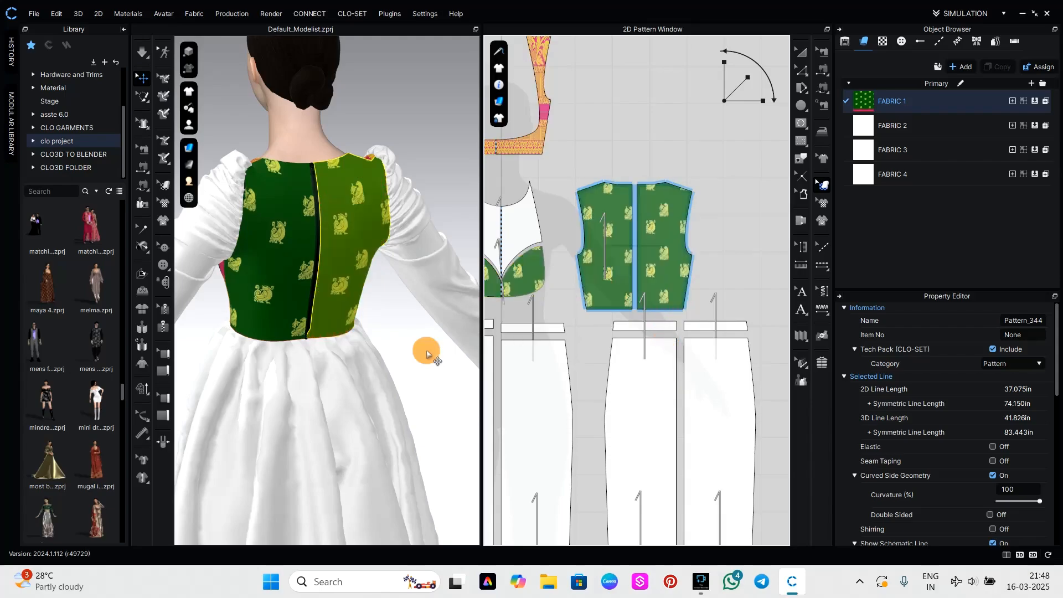
# Try different texture positions and vertical print scales on one back bodice panel, comparing the effect on the front bust panel.
pyautogui.scroll(1, 395, 293)
pyautogui.moveTo(421, 332); pyautogui.dragTo(771, 316, button='right')
pyautogui.scroll(2, 612, 271)
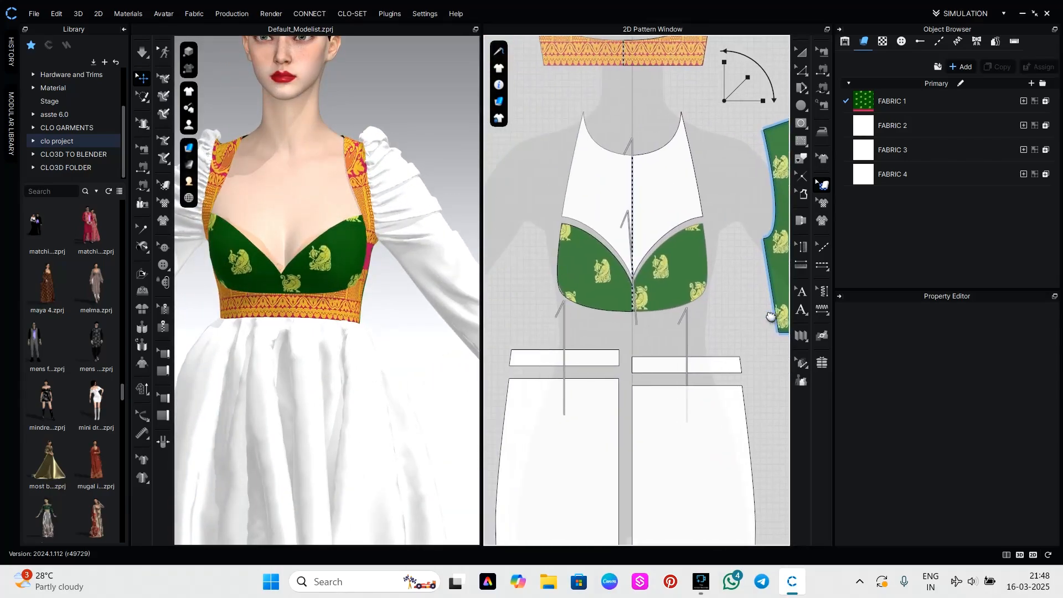
pyautogui.scroll(-5, 657, 281)
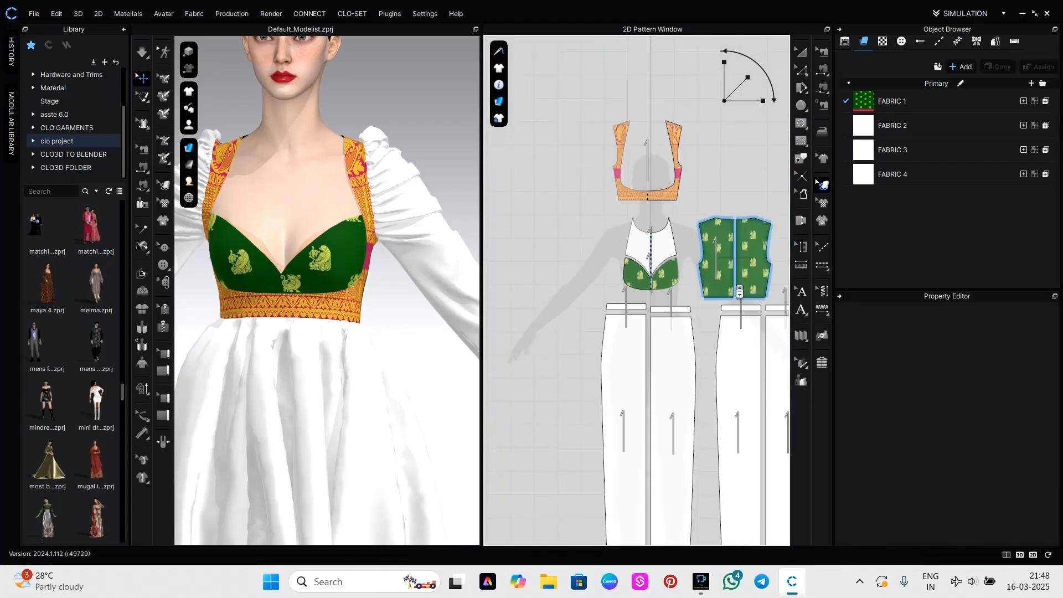
pyautogui.moveTo(656, 313); pyautogui.dragTo(656, 313, button='middle')
pyautogui.moveTo(640, 302); pyautogui.dragTo(644, 239)
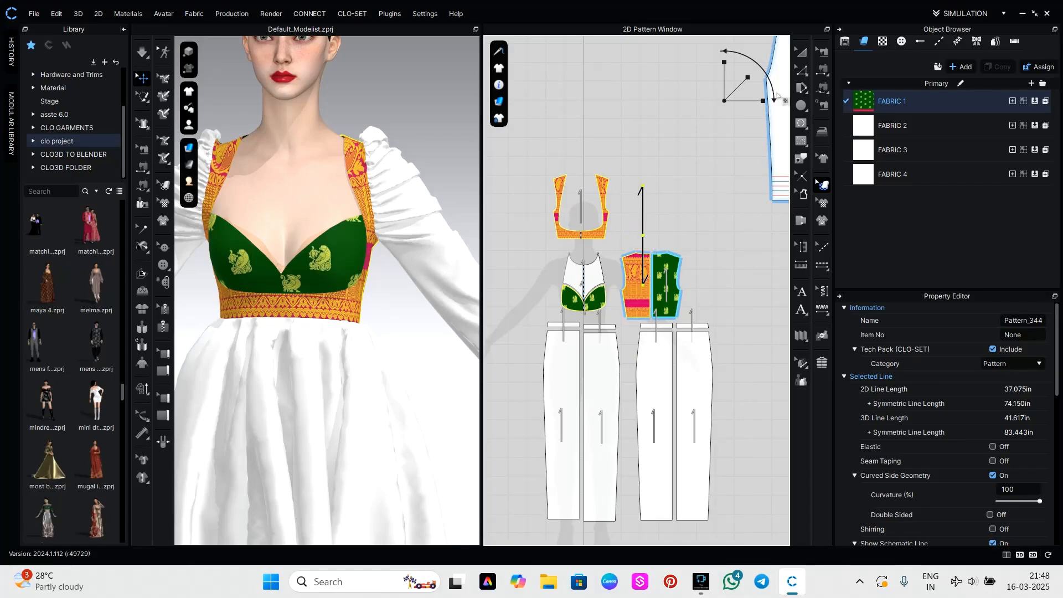
pyautogui.moveTo(724, 80); pyautogui.dragTo(725, 71)
pyautogui.moveTo(639, 297); pyautogui.dragTo(643, 308)
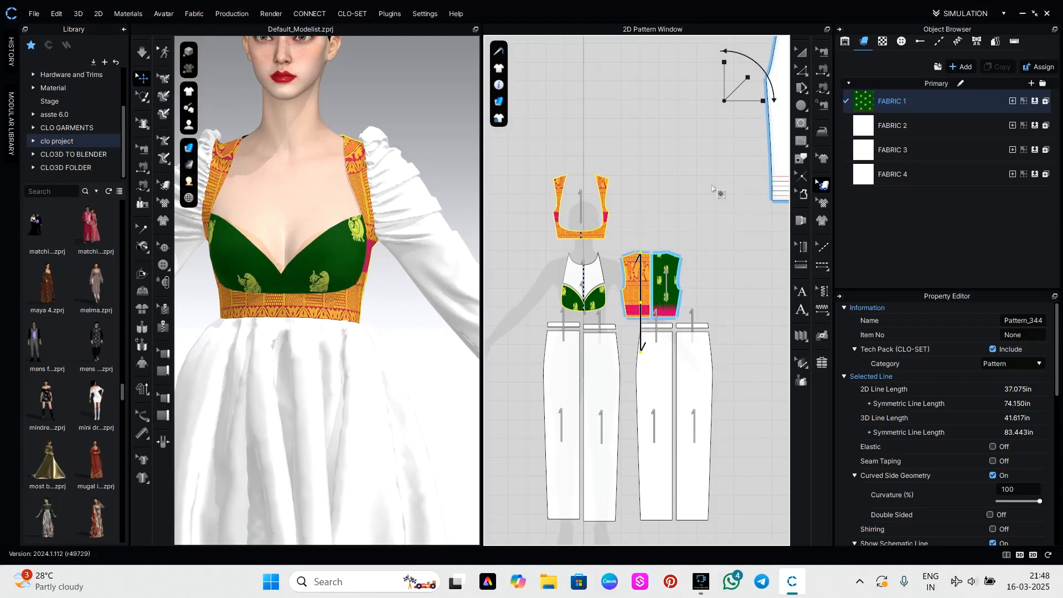
pyautogui.moveTo(724, 76); pyautogui.dragTo(724, 79)
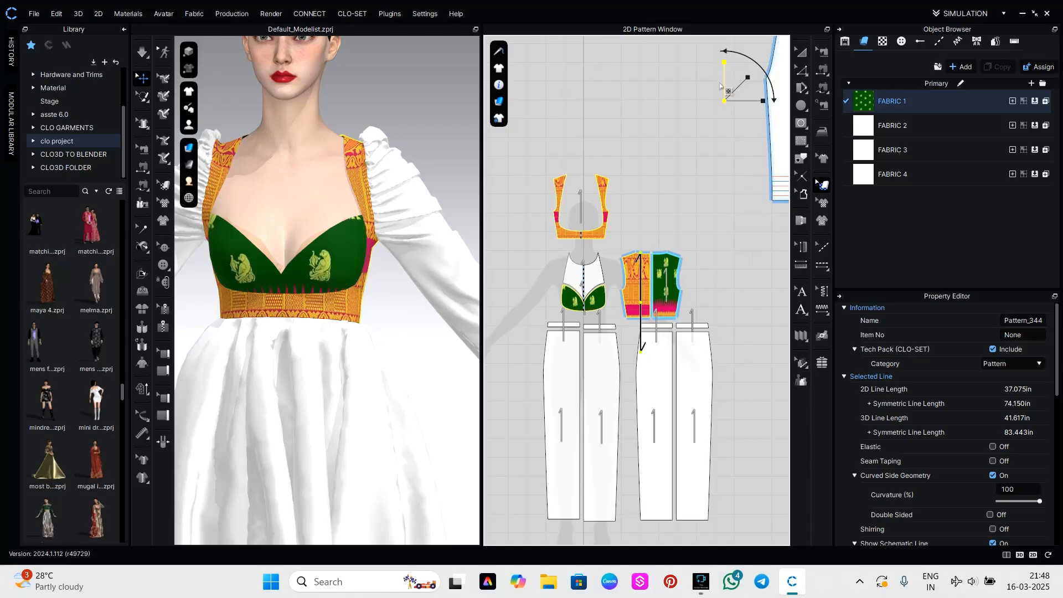
pyautogui.moveTo(632, 287); pyautogui.dragTo(635, 297)
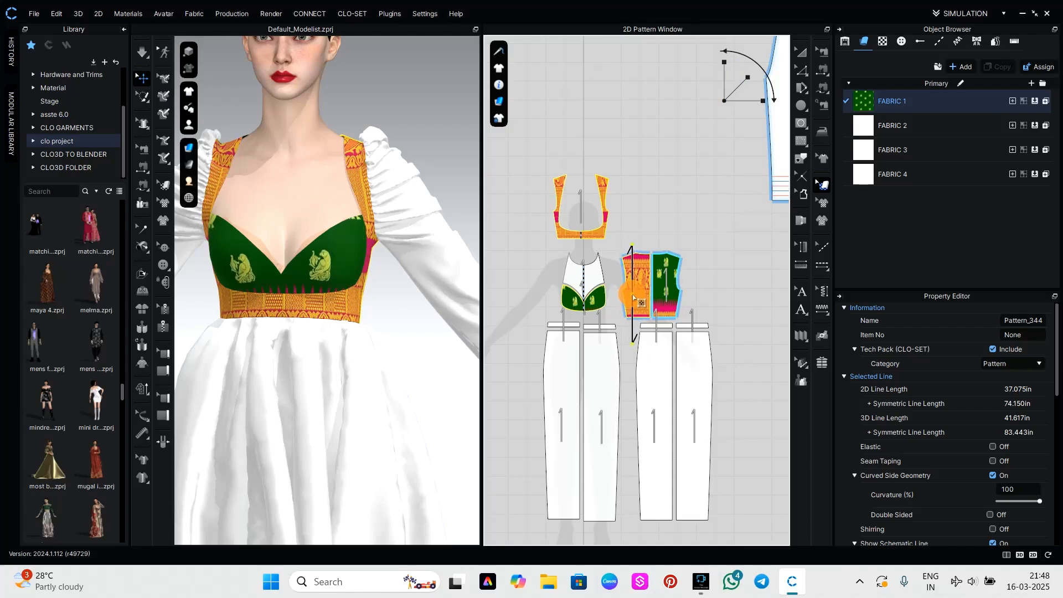
pyautogui.moveTo(728, 78); pyautogui.dragTo(728, 79)
# Try the orange paisley border area on both back bodice panels with an adjusted horizontal print scale, and check it from behind.
pyautogui.moveTo(621, 320); pyautogui.dragTo(672, 253)
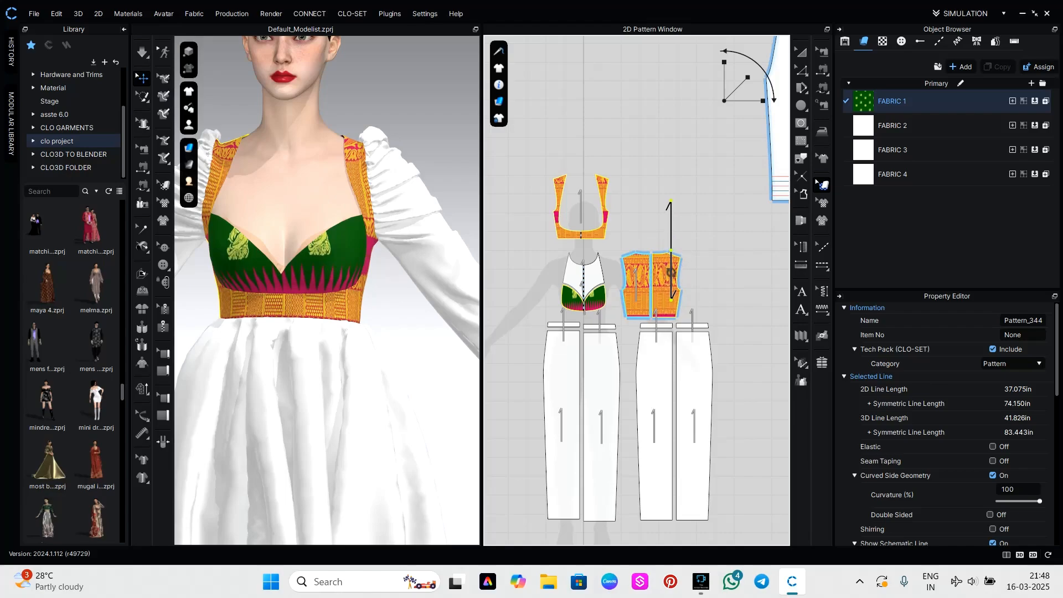
pyautogui.moveTo(747, 100); pyautogui.dragTo(750, 100)
pyautogui.click(432, 357)
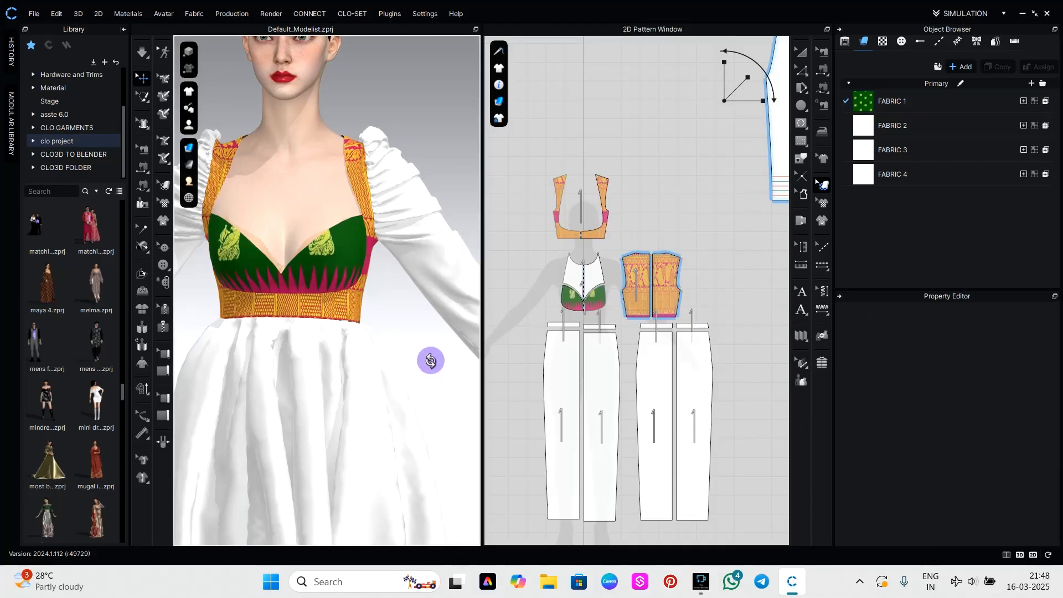
pyautogui.moveTo(431, 361); pyautogui.dragTo(701, 355, button='right')
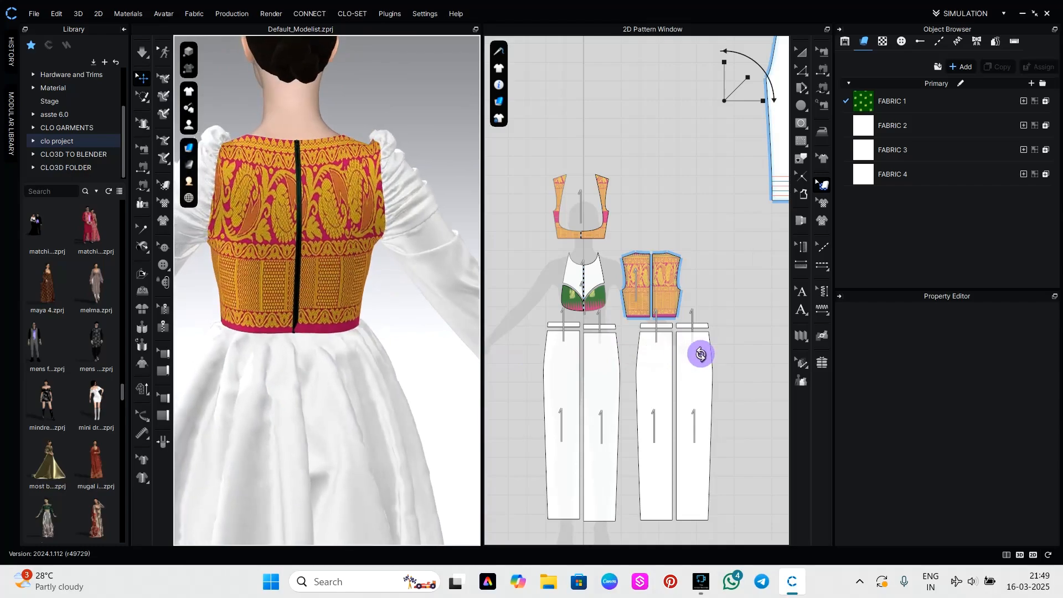
pyautogui.scroll(3, 639, 283)
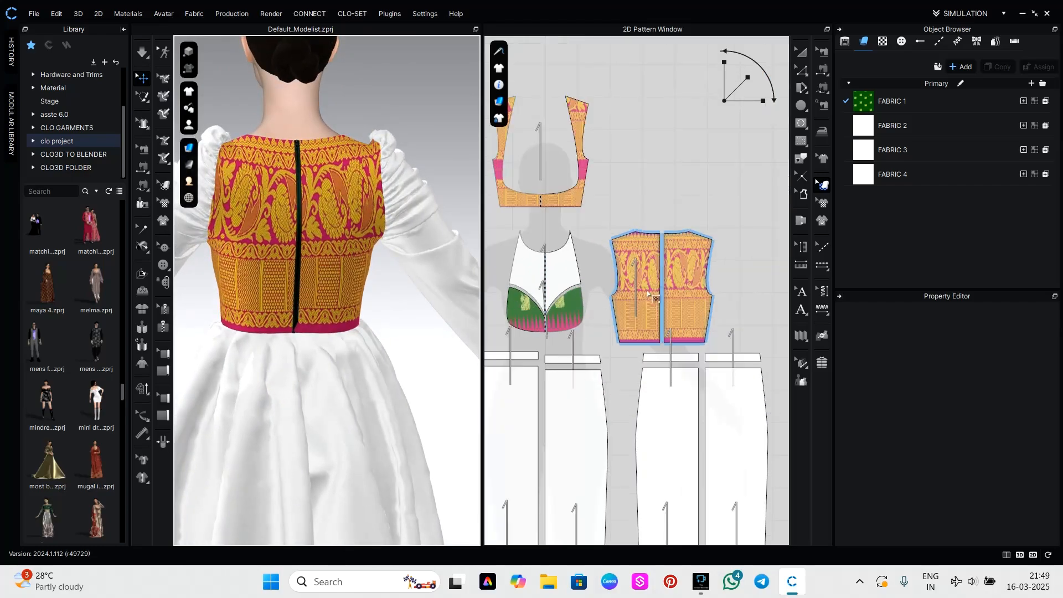
# Move the texture on both back bodice panels to the green motif area and reduce the overall print scale.
pyautogui.click(646, 321)
pyautogui.moveTo(646, 322); pyautogui.dragTo(693, 440)
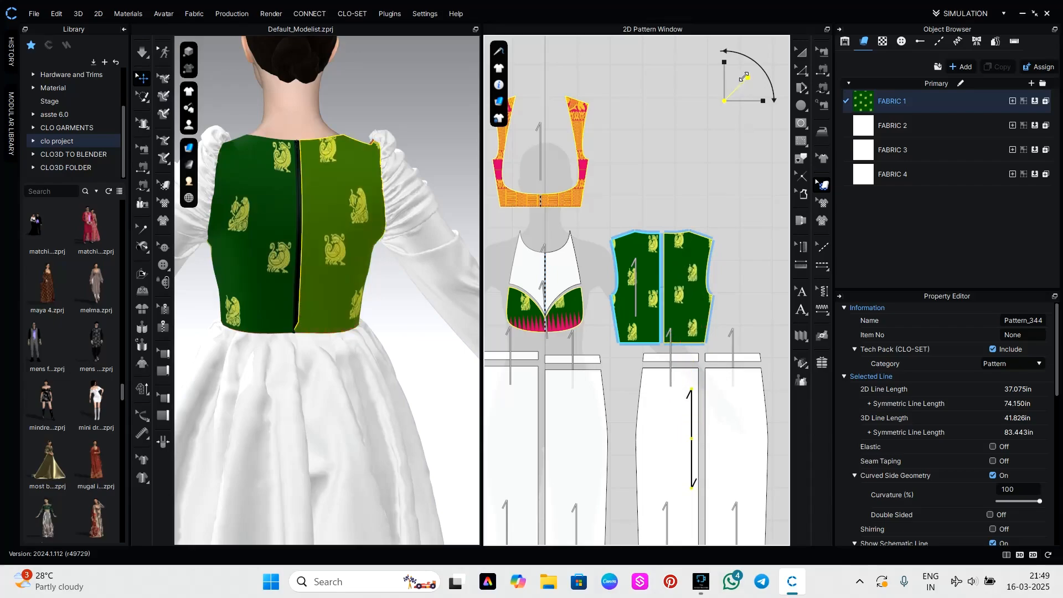
pyautogui.moveTo(744, 77)
pyautogui.mouseDown()
pyautogui.moveTo(739, 85)
pyautogui.moveTo(747, 77)
pyautogui.mouseUp()
# Shift the texture on the sweetheart bust panel to the orange paisley border area and check it from the front.
pyautogui.moveTo(573, 321); pyautogui.dragTo(566, 380)
pyautogui.click(426, 329)
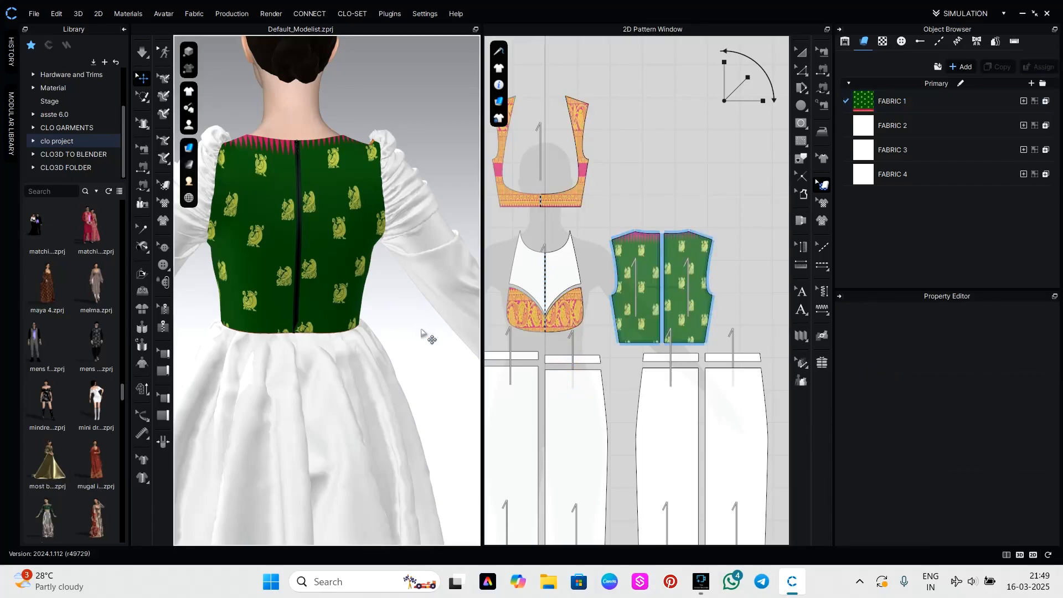
pyautogui.moveTo(411, 336); pyautogui.dragTo(646, 350, button='right')
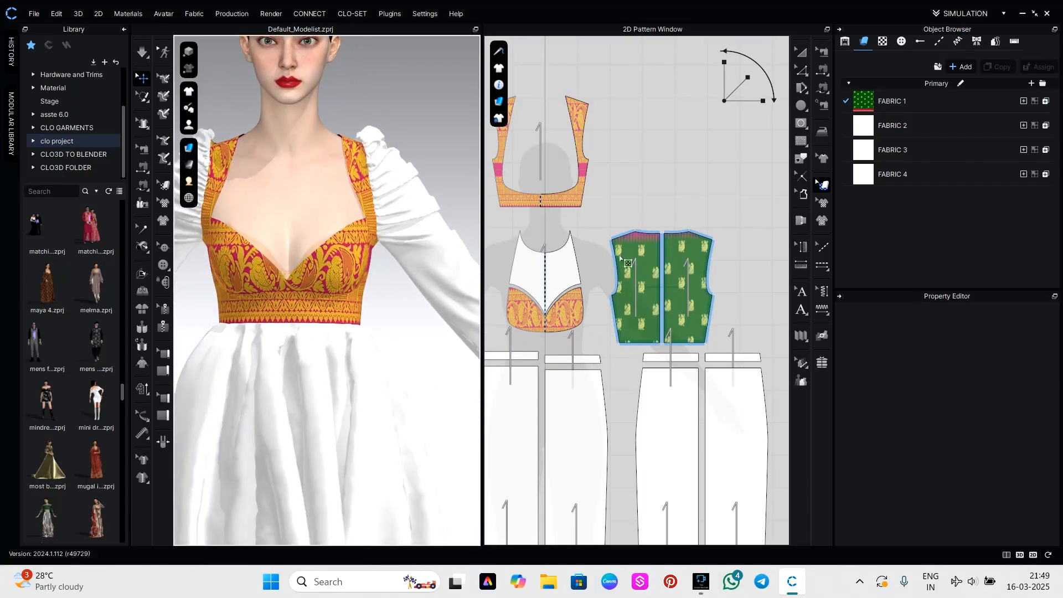
# Shift the texture on the front bodice frame panel to the plain green area with yellow motifs.
pyautogui.scroll(5, 622, 183)
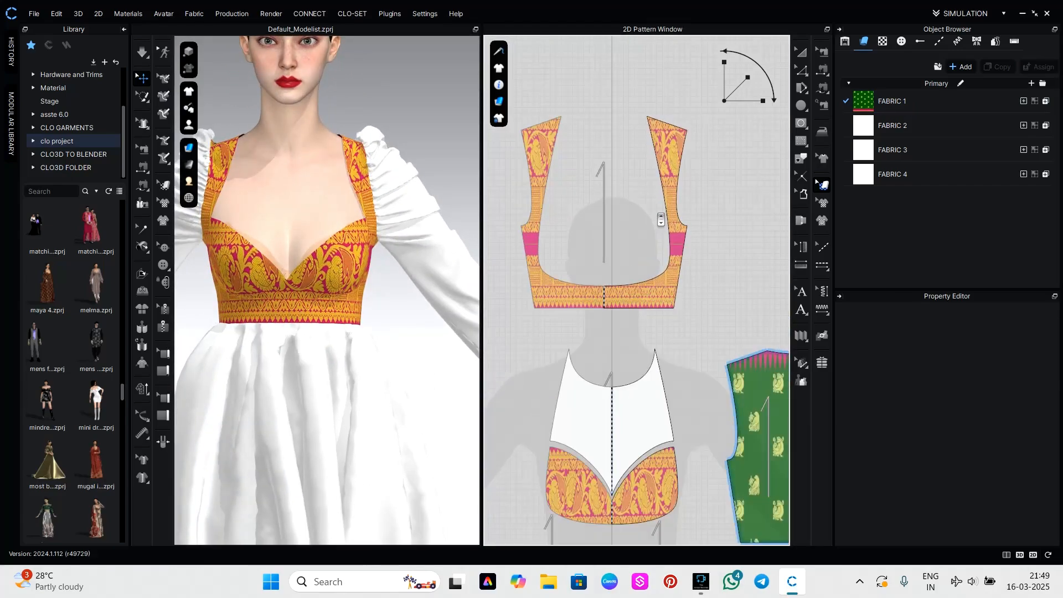
pyautogui.click(670, 242)
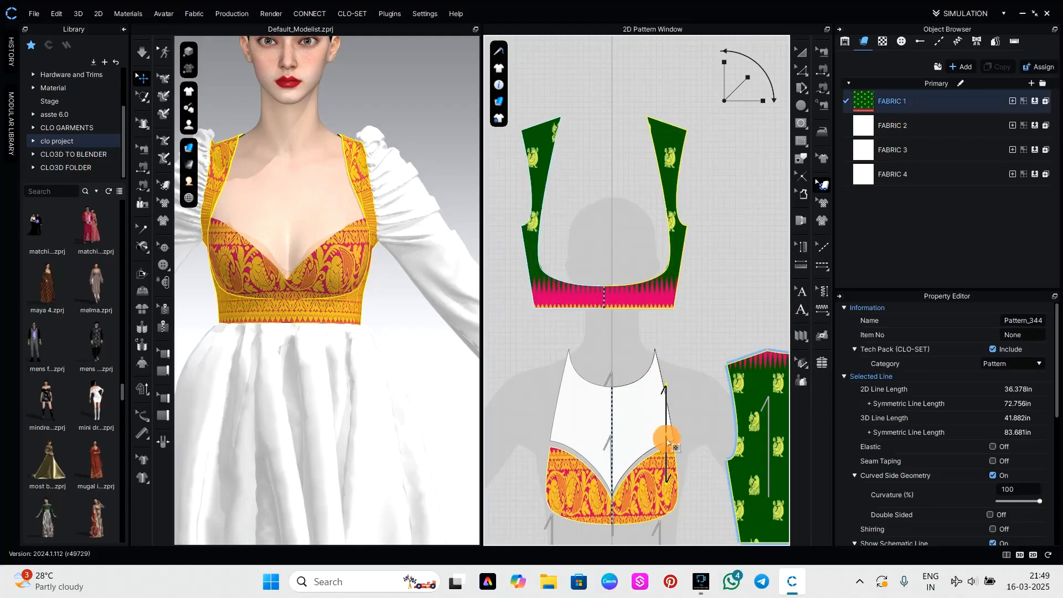
pyautogui.click(678, 481)
pyautogui.moveTo(678, 482); pyautogui.dragTo(663, 473)
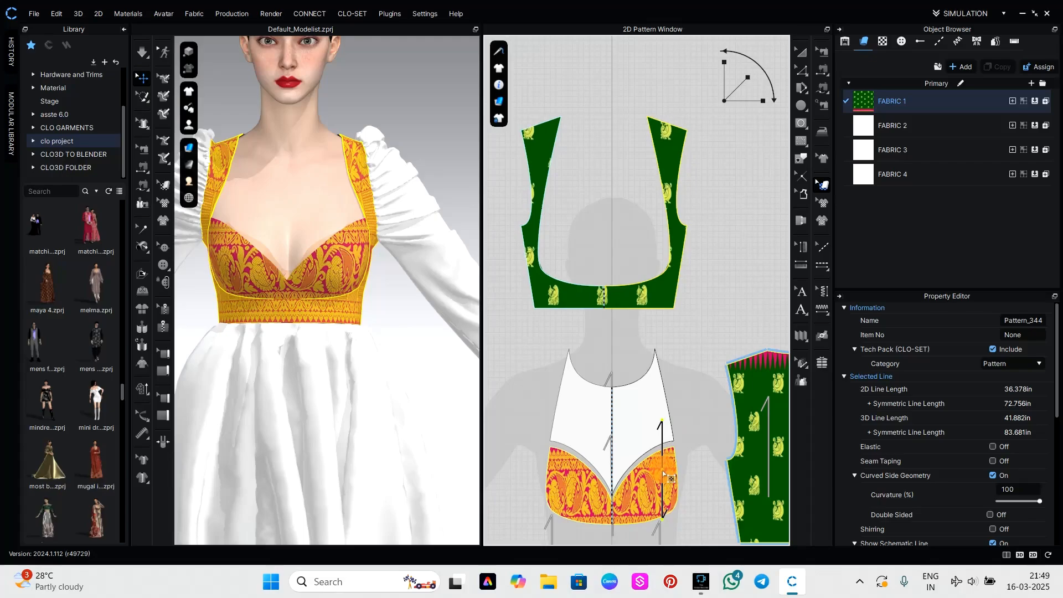
pyautogui.click(438, 403)
pyautogui.scroll(-6, 389, 311)
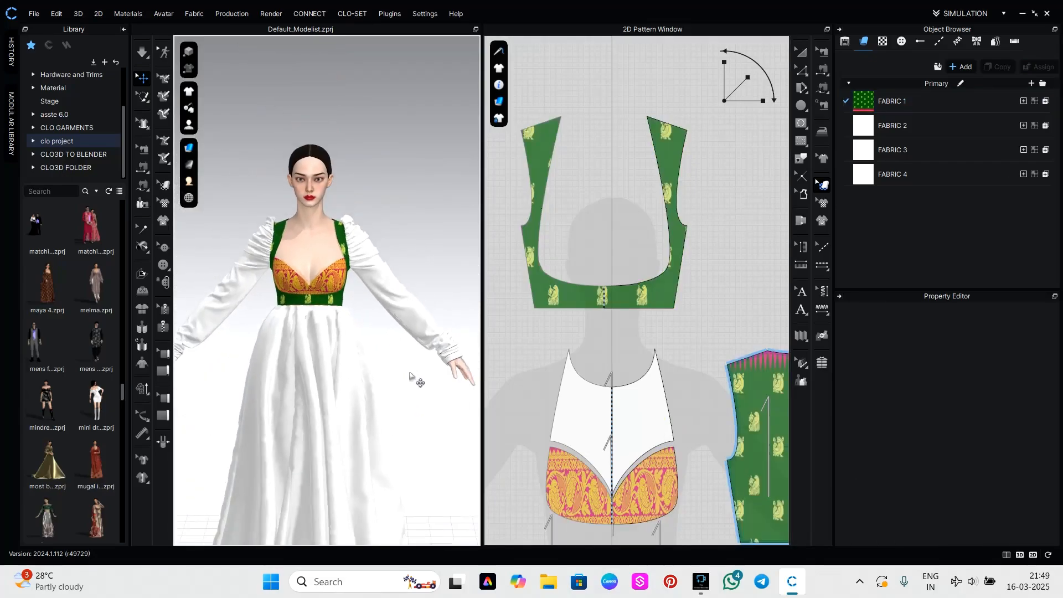
# Shift the texture on both back bodice panels upward to clear the pink zigzag border from the neckline.
pyautogui.moveTo(422, 342); pyautogui.dragTo(582, 337, button='right')
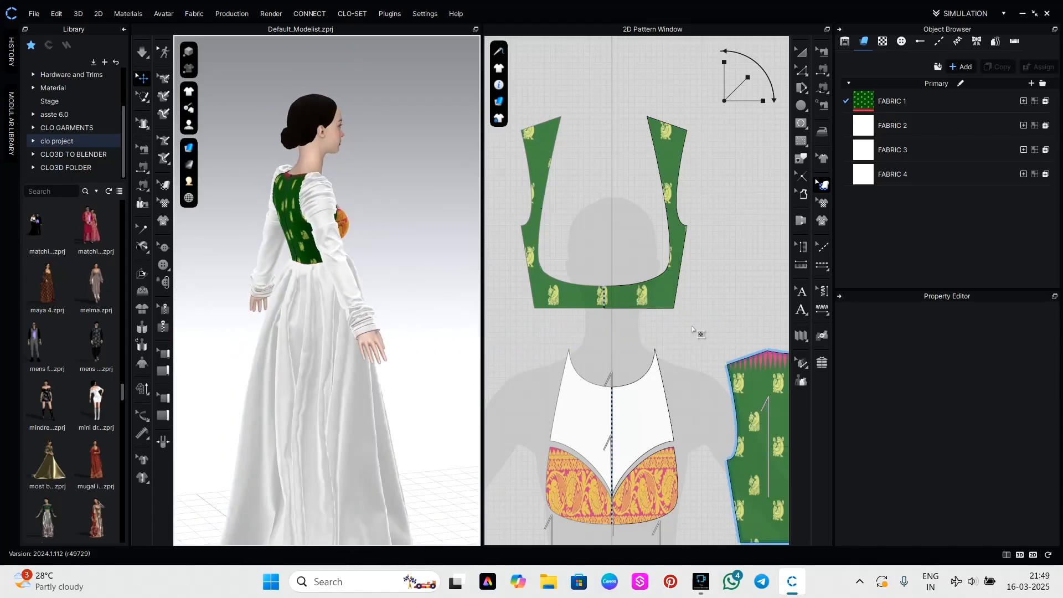
pyautogui.scroll(-5, 700, 333)
pyautogui.scroll(4, 627, 336)
pyautogui.click(654, 335)
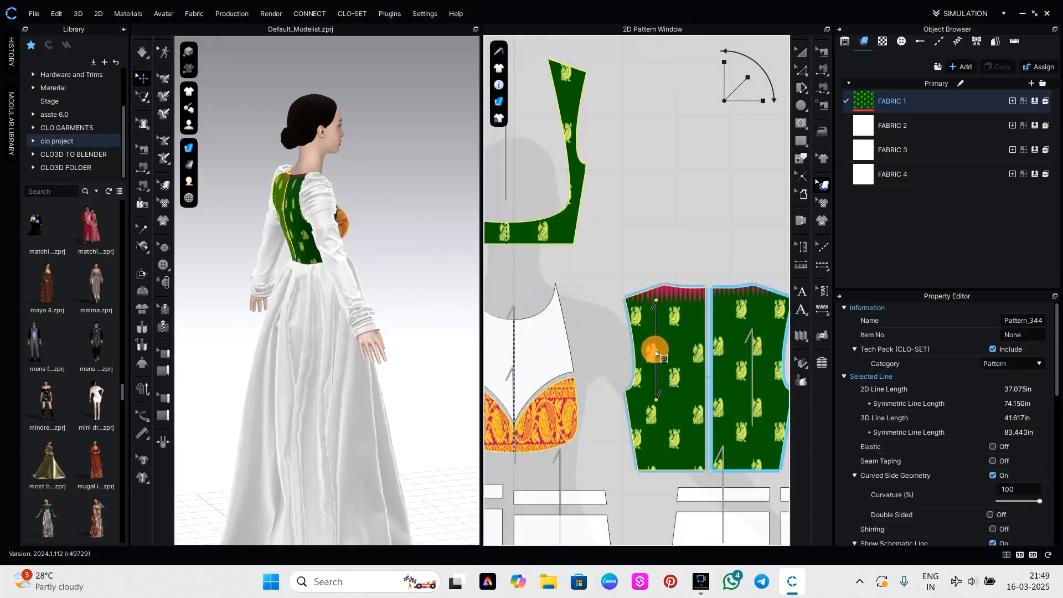
pyautogui.click(745, 346)
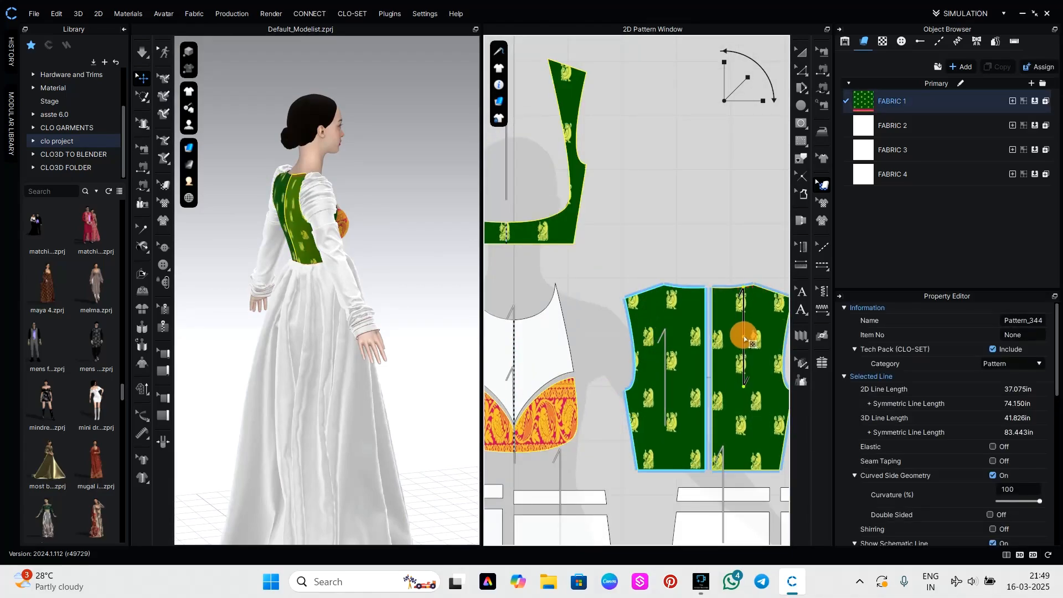
pyautogui.click(453, 301)
pyautogui.moveTo(415, 290); pyautogui.dragTo(475, 285, button='right')
# Add a normal map to FABRIC 1 and set its intensity to 100.
pyautogui.click(960, 103)
pyautogui.scroll(-5, 1008, 507)
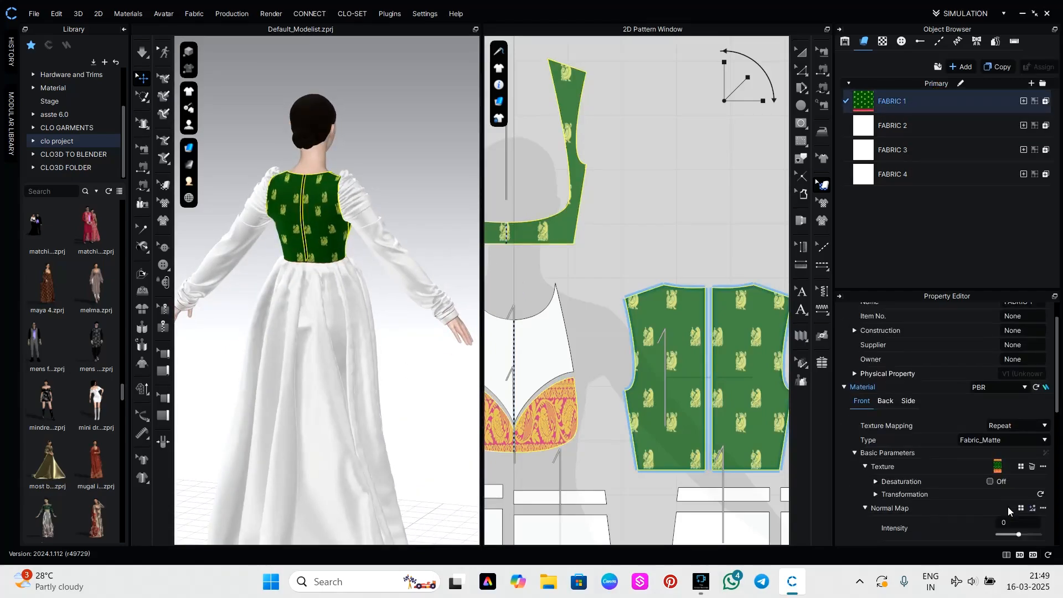
pyautogui.moveTo(1018, 437); pyautogui.dragTo(1059, 434)
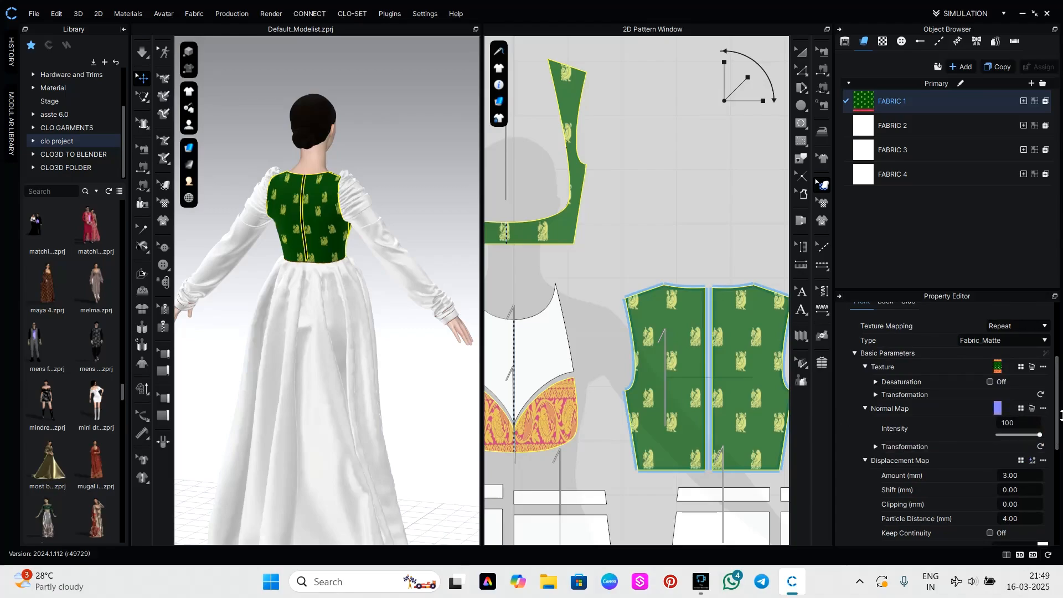
pyautogui.scroll(3, 399, 217)
pyautogui.moveTo(399, 217); pyautogui.dragTo(268, 187, button='right')
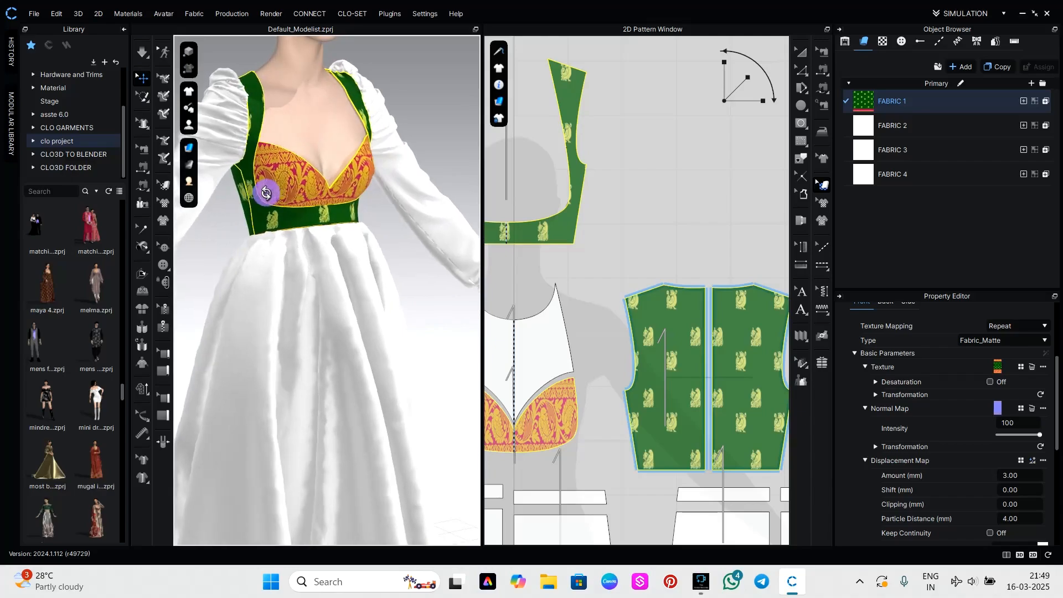
# Change the material type of FABRIC 1 to Fabric_Silk/Satin.
pyautogui.click(894, 96)
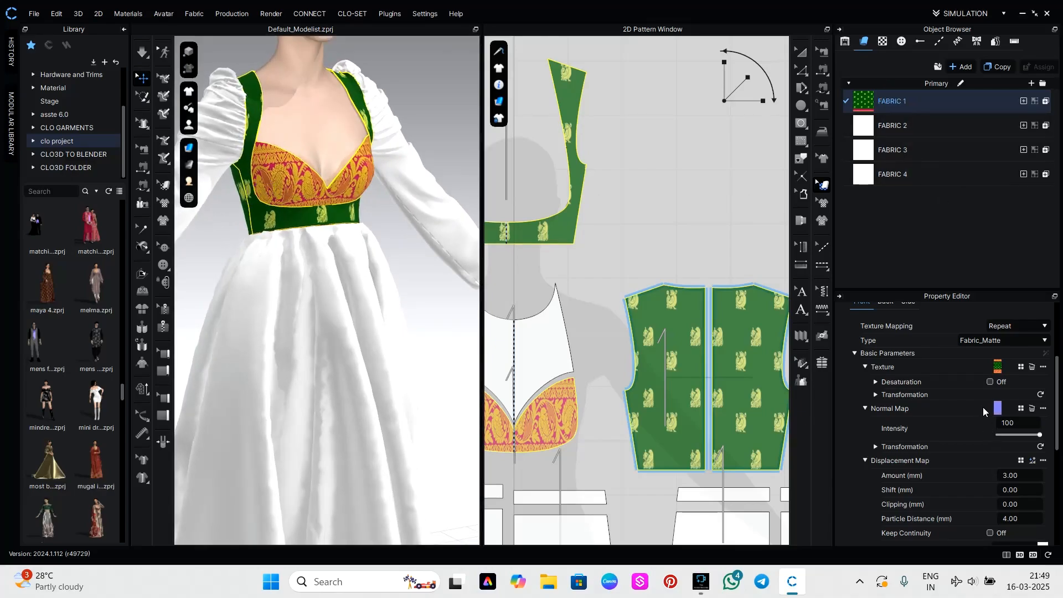
pyautogui.scroll(-5, 640, 366)
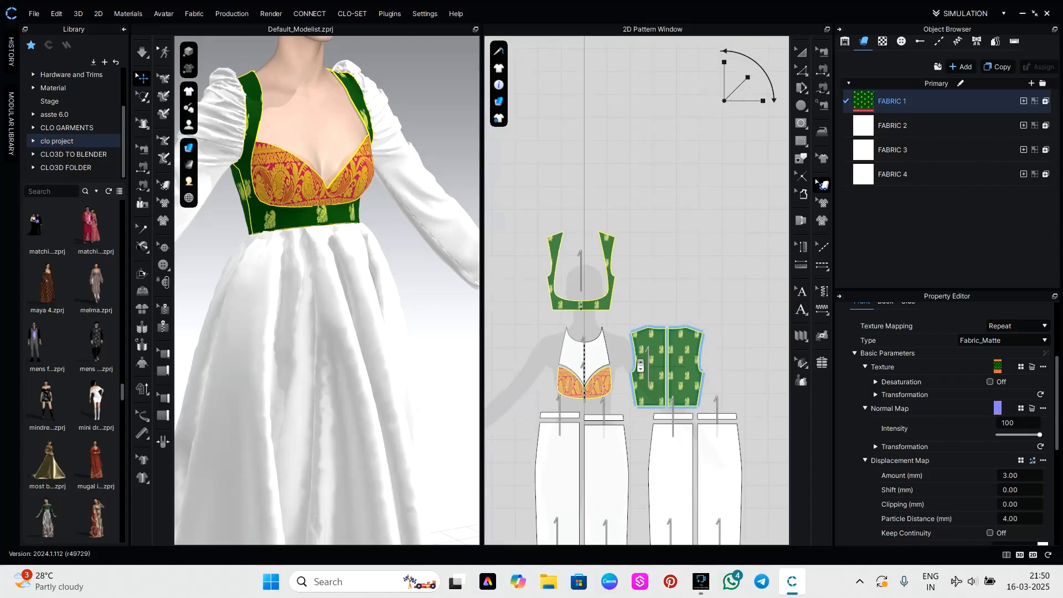
pyautogui.click(1006, 340)
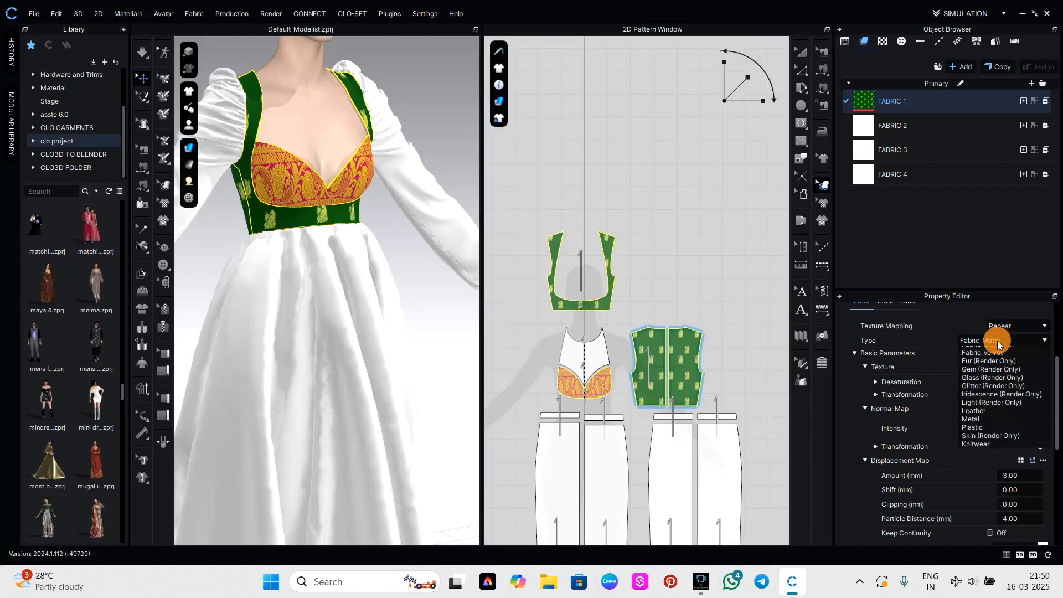
pyautogui.click(1002, 365)
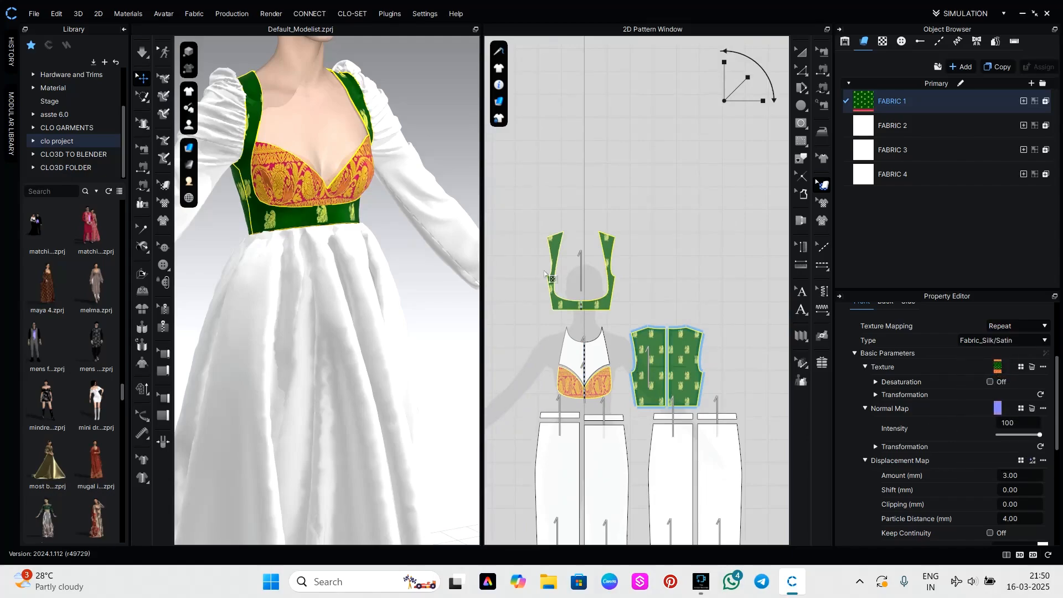
# Inspect the paisley print's surface relief and satin finish on the bust panel up close on the avatar.
pyautogui.click(418, 230)
pyautogui.scroll(3, 316, 330)
pyautogui.click(375, 138)
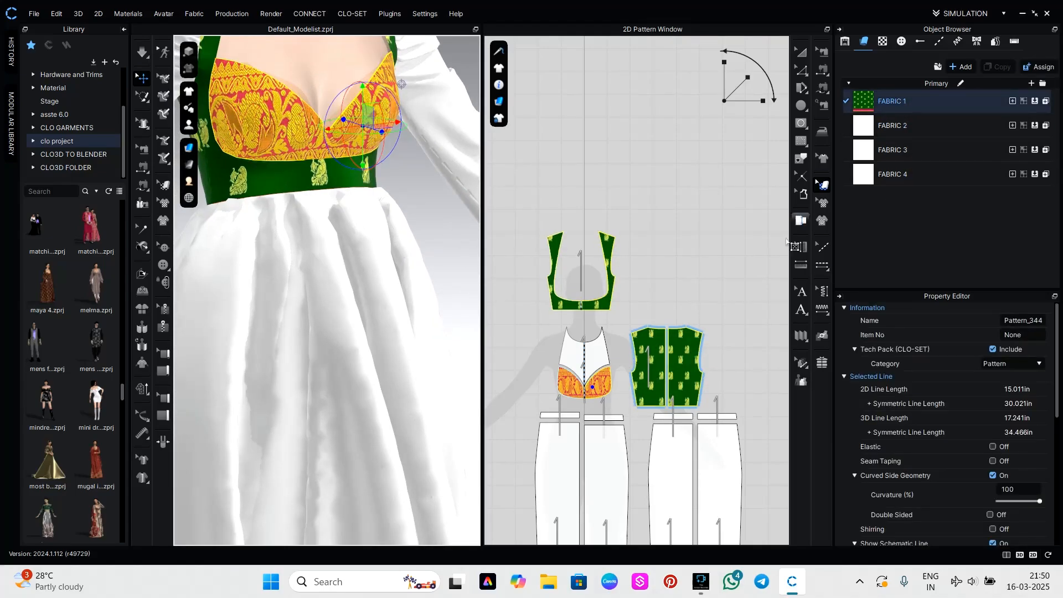
pyautogui.click(659, 270)
pyautogui.scroll(2, 412, 130)
pyautogui.moveTo(411, 130); pyautogui.dragTo(446, 390, button='middle')
pyautogui.moveTo(247, 378); pyautogui.dragTo(313, 363, button='right')
pyautogui.scroll(3, 315, 364)
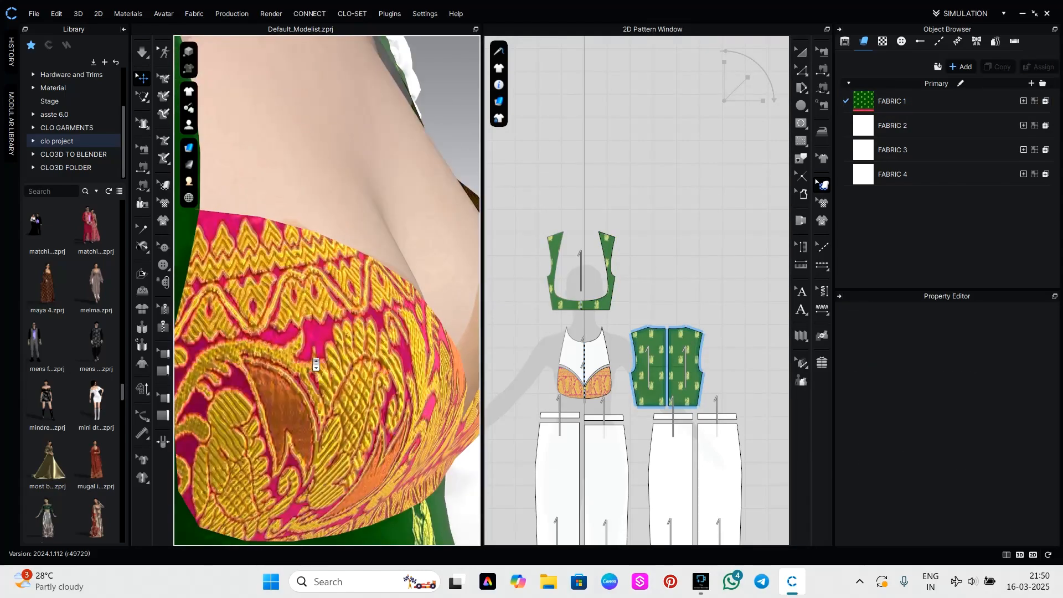
# Check an interactive render of the textured bodice from the front and the back, and close the render view.
pyautogui.moveTo(343, 399); pyautogui.dragTo(369, 283, button='middle')
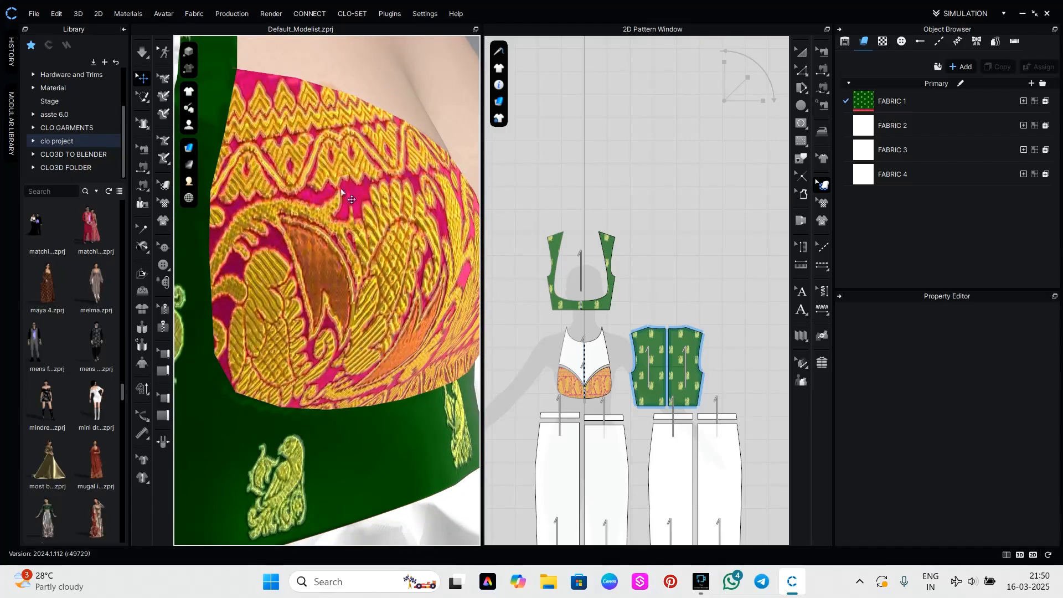
pyautogui.scroll(-3, 322, 374)
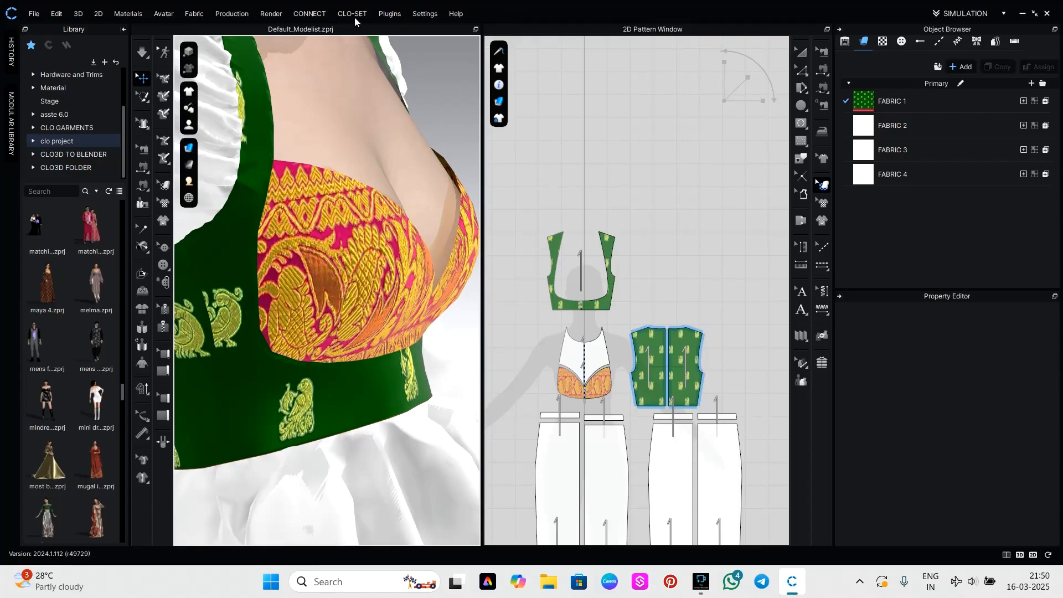
pyautogui.click(272, 14)
pyautogui.click(277, 33)
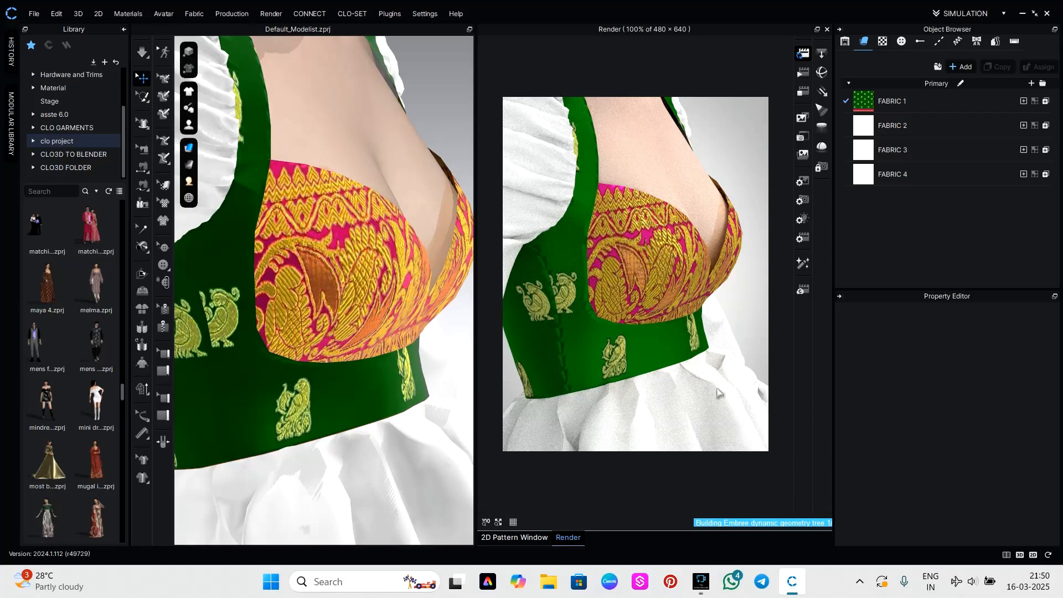
pyautogui.moveTo(641, 313)
pyautogui.mouseDown(button='right')
pyautogui.moveTo(647, 333)
pyautogui.moveTo(703, 323)
pyautogui.moveTo(651, 319)
pyautogui.mouseUp(button='right')
pyautogui.moveTo(577, 320); pyautogui.dragTo(790, 325, button='right')
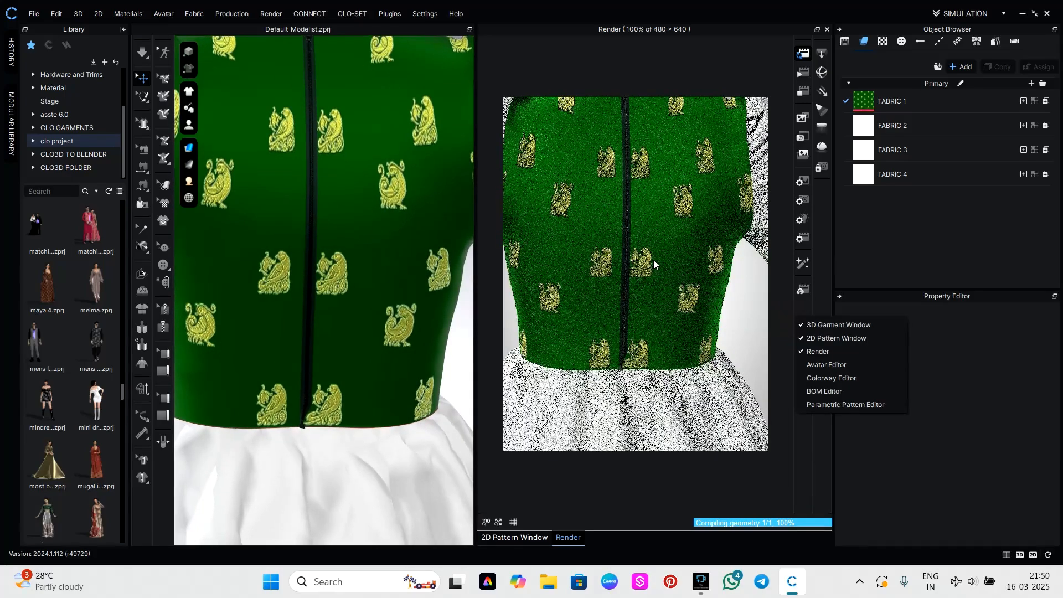
pyautogui.moveTo(653, 260); pyautogui.dragTo(662, 277, button='middle')
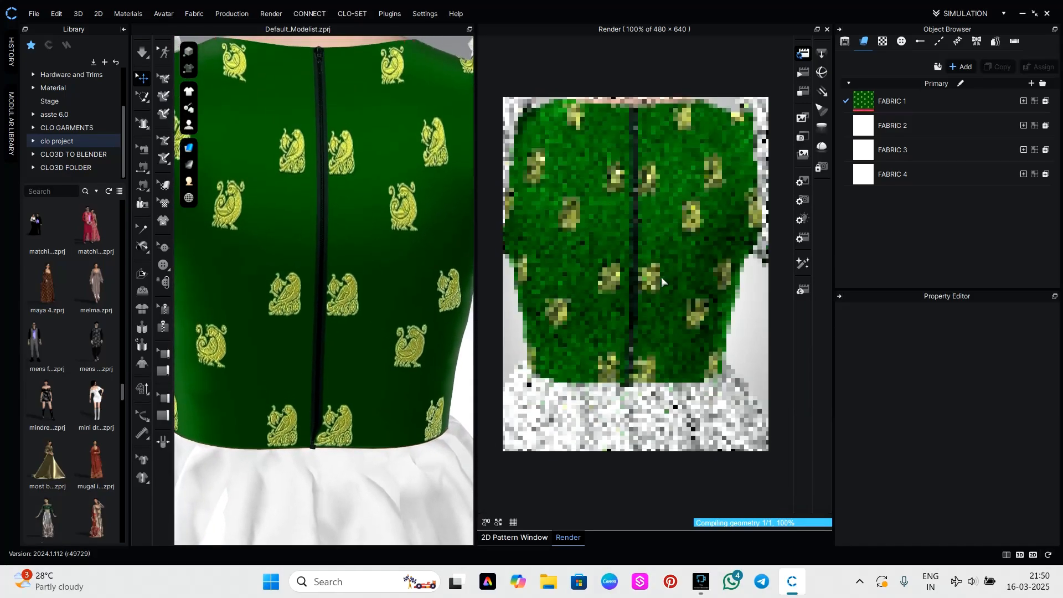
pyautogui.scroll(-4, 693, 308)
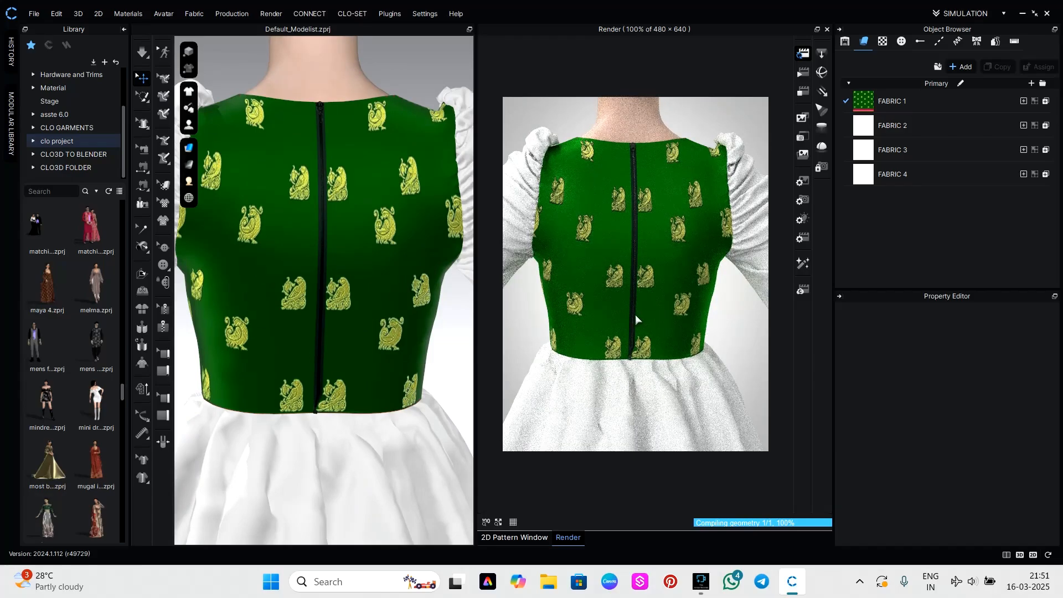
pyautogui.click(827, 29)
# Apply the image "ameer" as the texture of FABRIC 2 on the sleeves.
pyautogui.scroll(-3, 427, 331)
pyautogui.moveTo(424, 323); pyautogui.dragTo(188, 340, button='right')
pyautogui.moveTo(325, 328); pyautogui.dragTo(410, 274, button='middle')
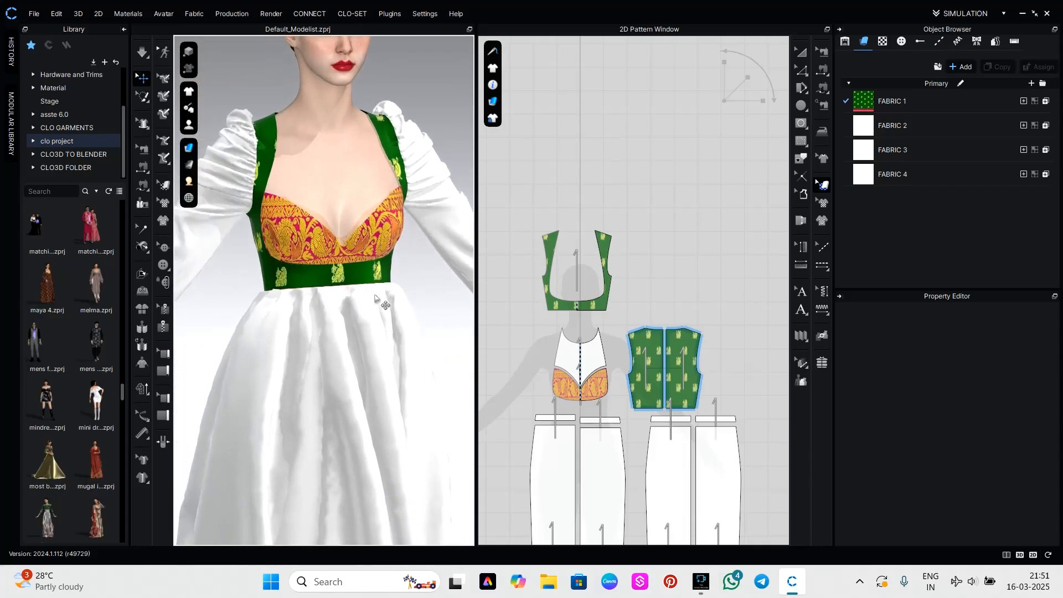
pyautogui.scroll(-4, 729, 388)
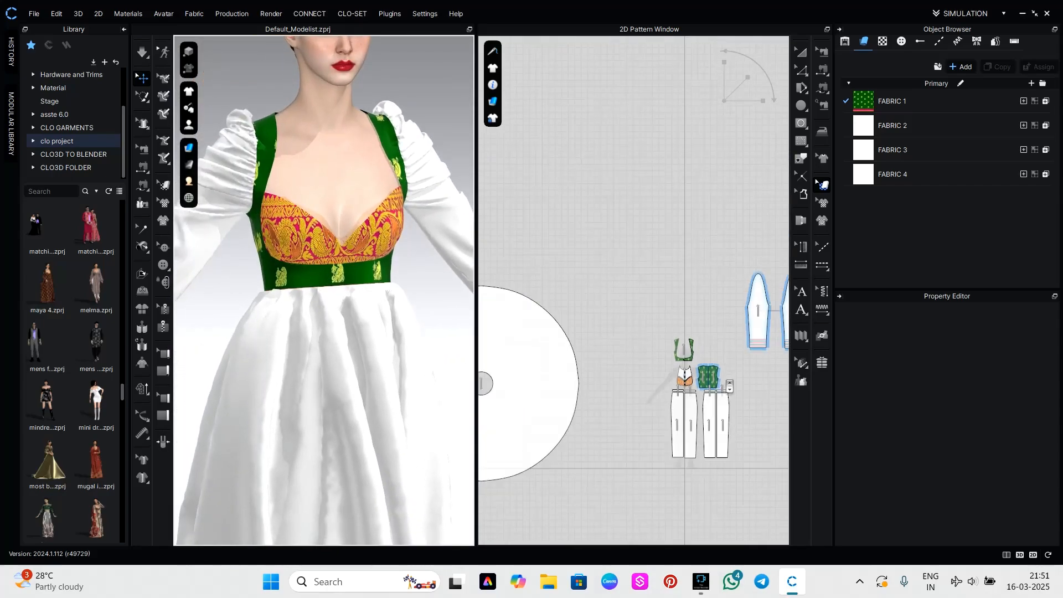
pyautogui.moveTo(756, 377); pyautogui.dragTo(670, 325, button='right')
pyautogui.click(901, 123)
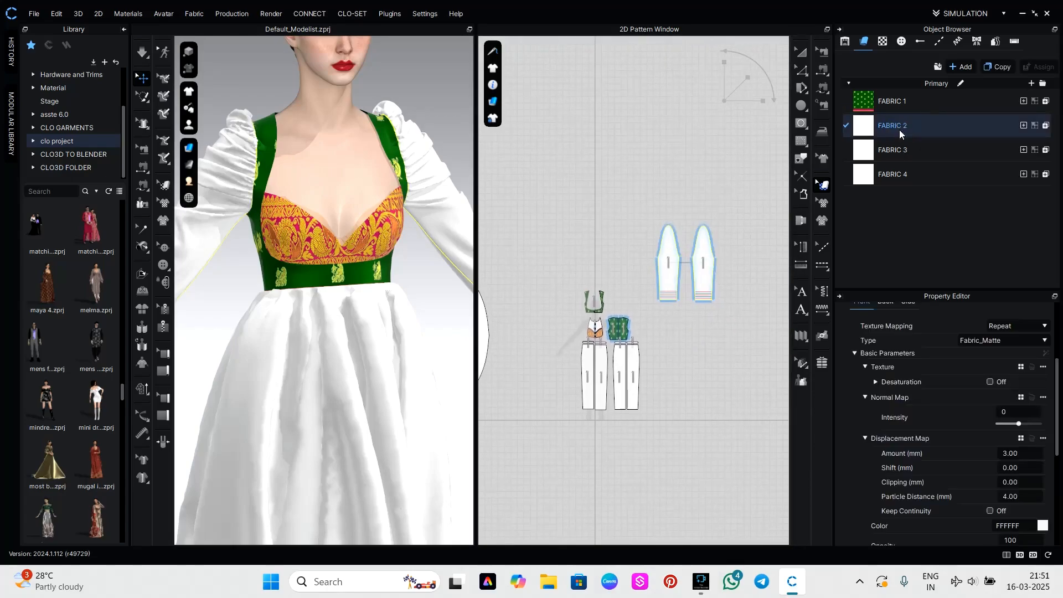
pyautogui.click(1018, 370)
pyautogui.click(176, 178)
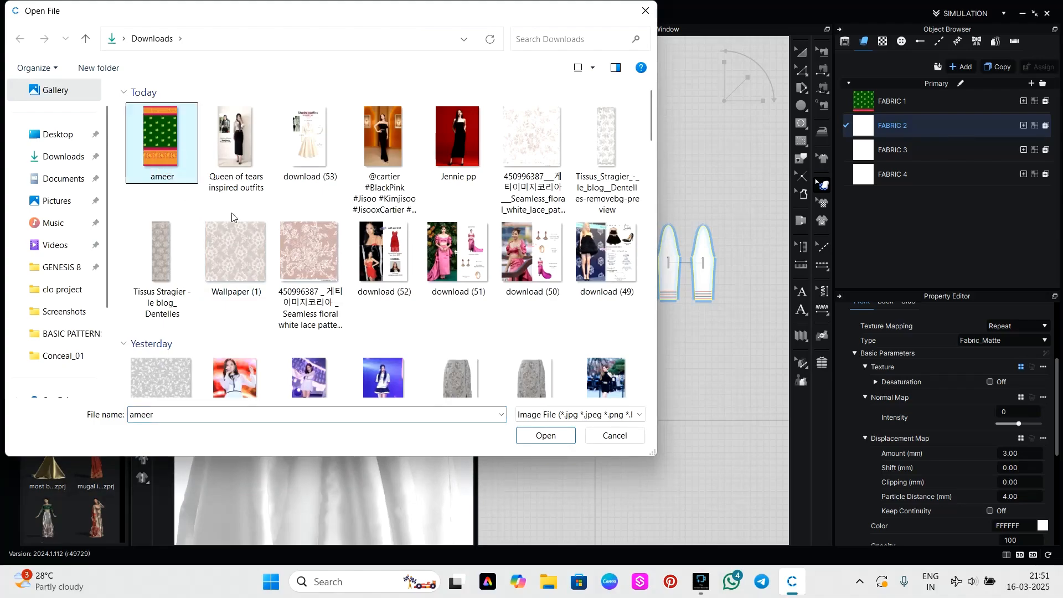
pyautogui.click(565, 442)
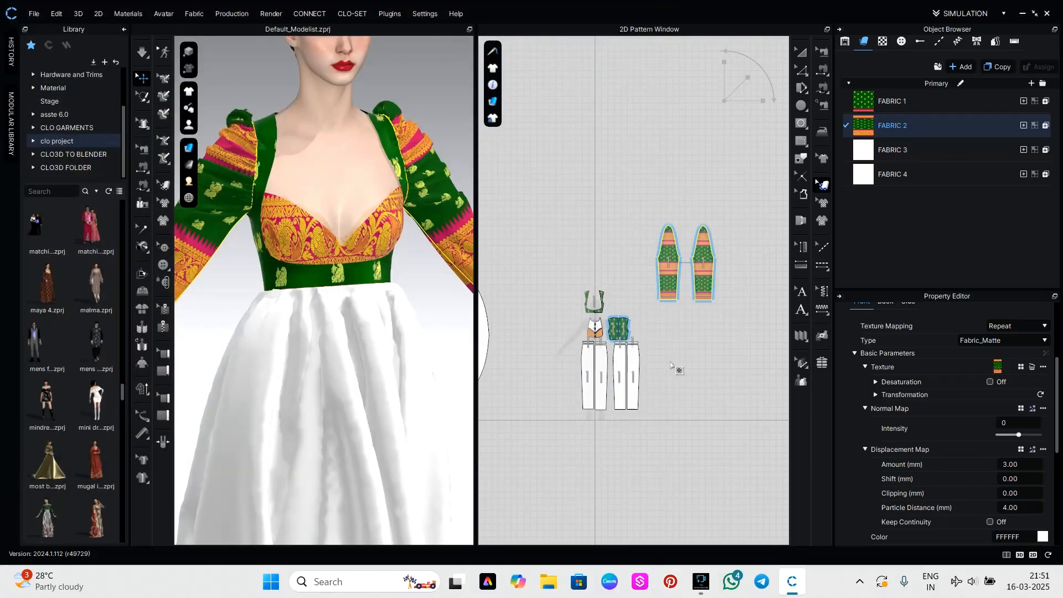
# Enlarge and reposition the texture on one sleeve so green fills the upper part and the pink-and-gold border covers the lower part.
pyautogui.scroll(6, 665, 311)
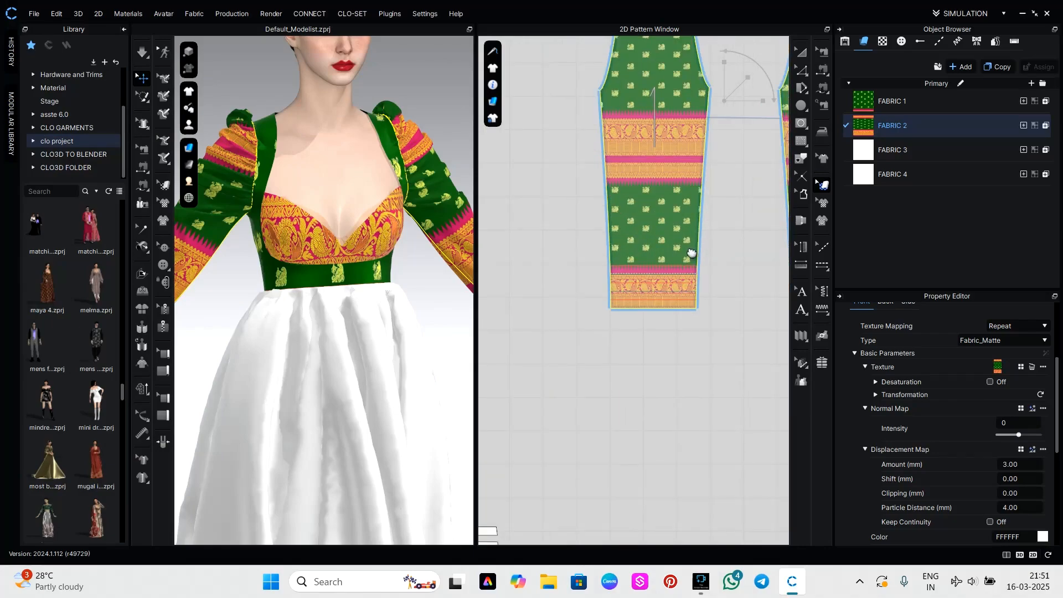
pyautogui.moveTo(692, 253); pyautogui.dragTo(659, 394, button='middle')
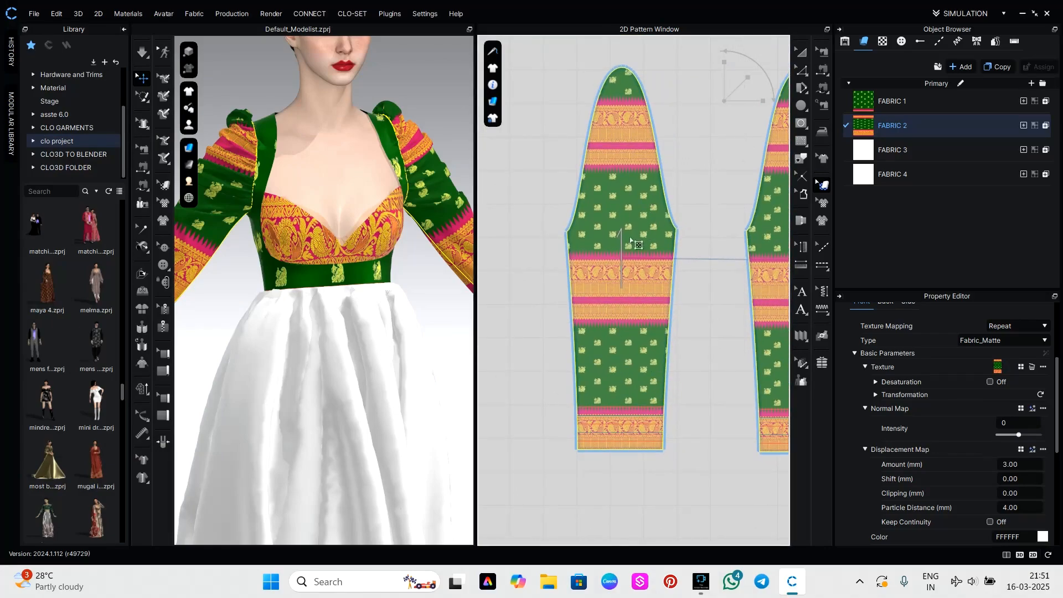
pyautogui.click(618, 254)
pyautogui.moveTo(724, 71); pyautogui.dragTo(730, 20)
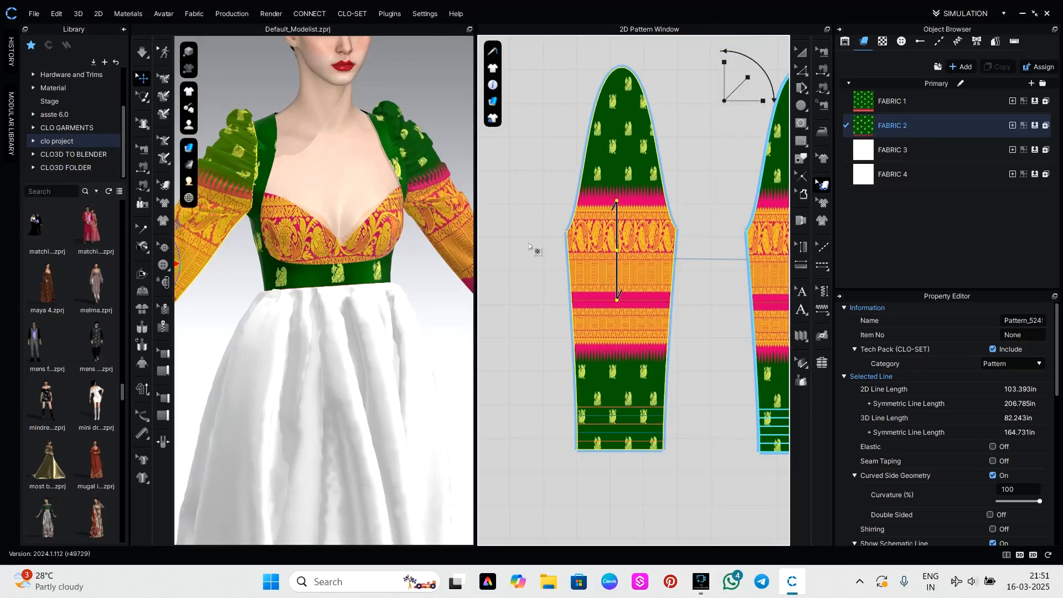
pyautogui.scroll(-2, 632, 227)
pyautogui.moveTo(623, 247); pyautogui.dragTo(640, 33)
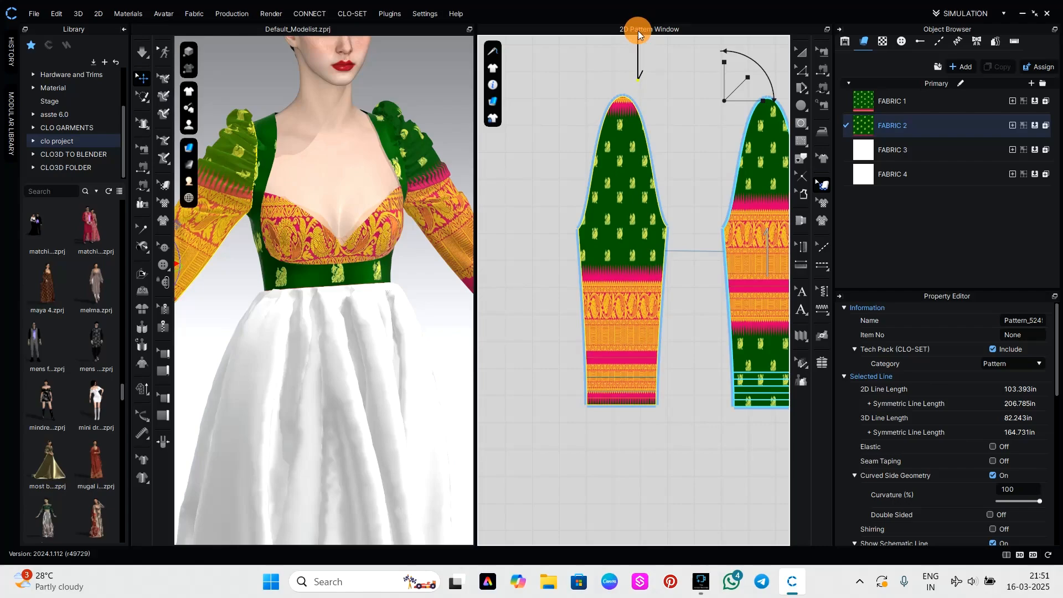
pyautogui.moveTo(724, 74); pyautogui.dragTo(724, 70)
pyautogui.moveTo(619, 231); pyautogui.dragTo(620, 198)
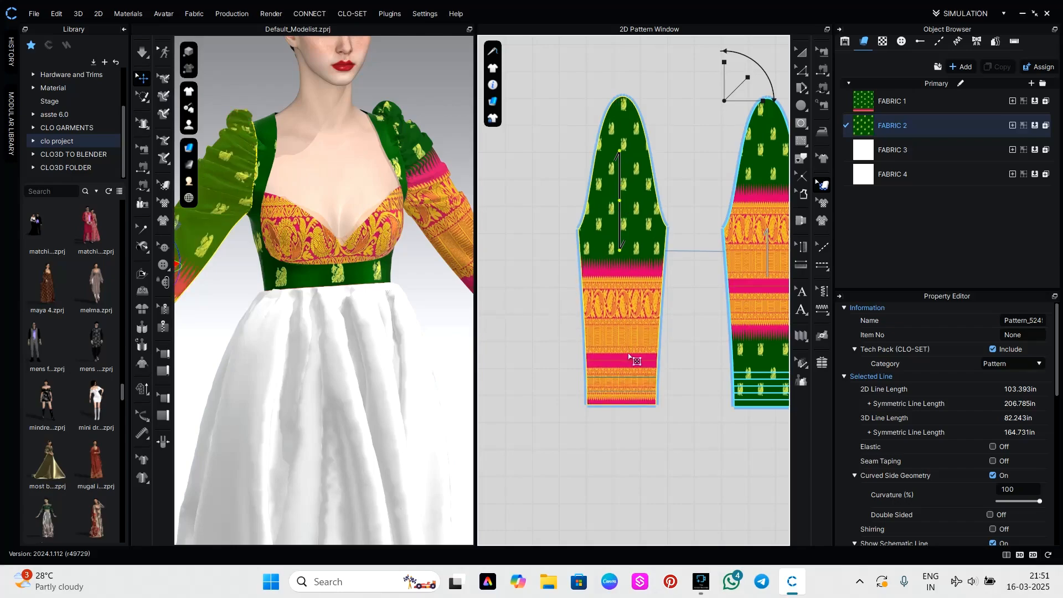
pyautogui.moveTo(741, 98); pyautogui.dragTo(763, 100)
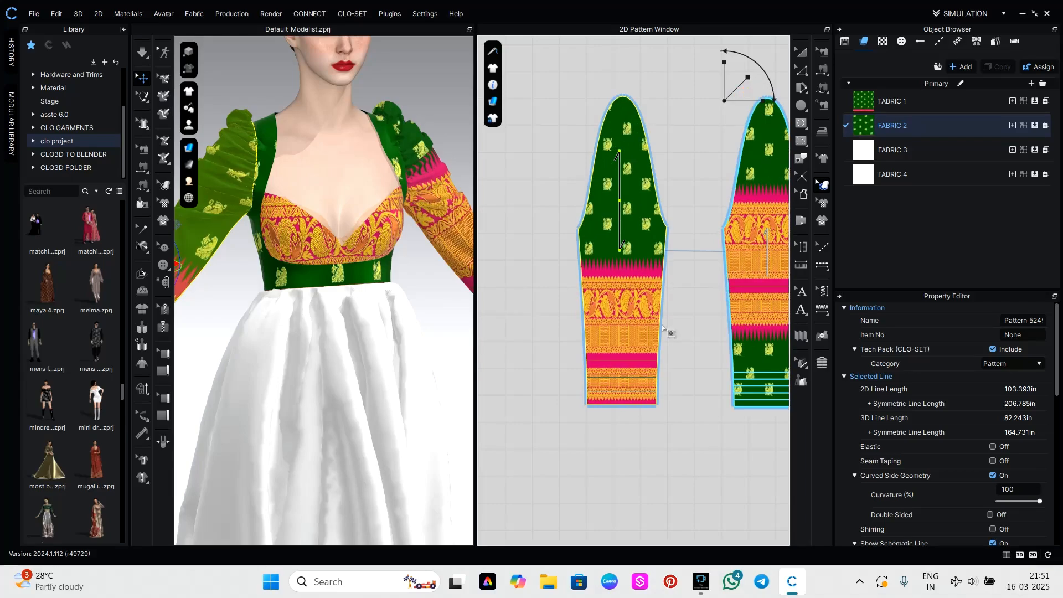
# Shift the texture on the second sleeve so its pink-and-gold border lines up with the first sleeve's.
pyautogui.scroll(-3, 663, 328)
pyautogui.moveTo(717, 310); pyautogui.dragTo(719, 355)
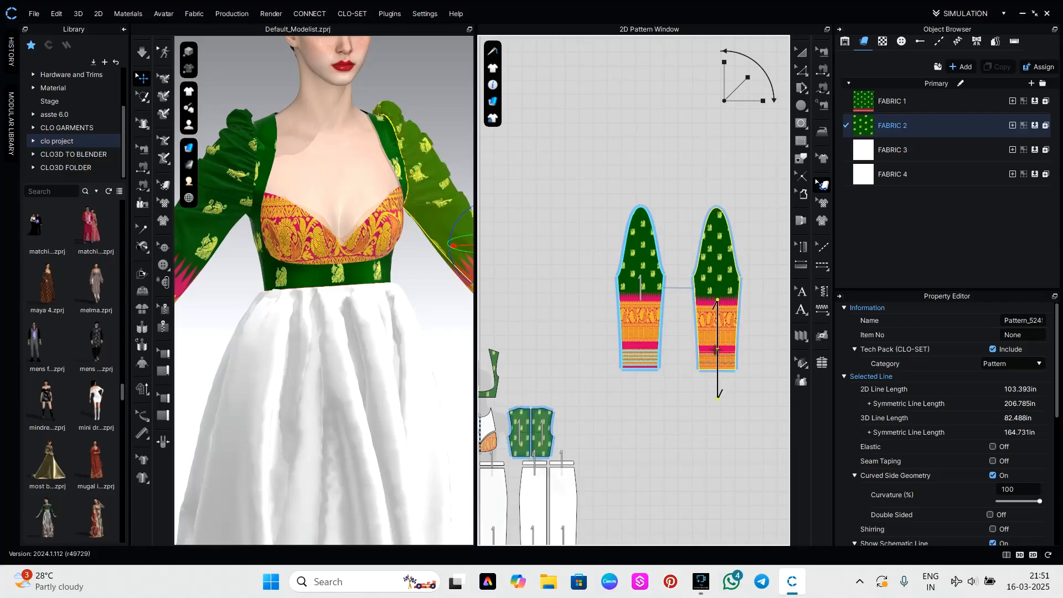
pyautogui.moveTo(631, 352); pyautogui.dragTo(631, 344)
pyautogui.click(714, 444)
pyautogui.scroll(-3, 425, 352)
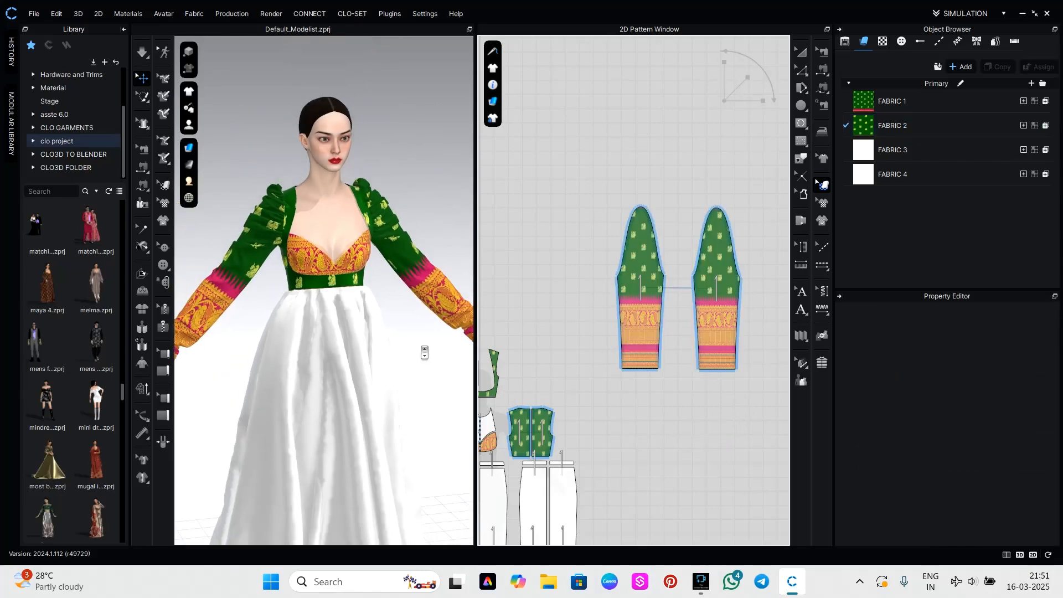
# Change the material type of FABRIC 2 to a glossier finish like FABRIC 1's and check the sleeves on the avatar.
pyautogui.click(879, 129)
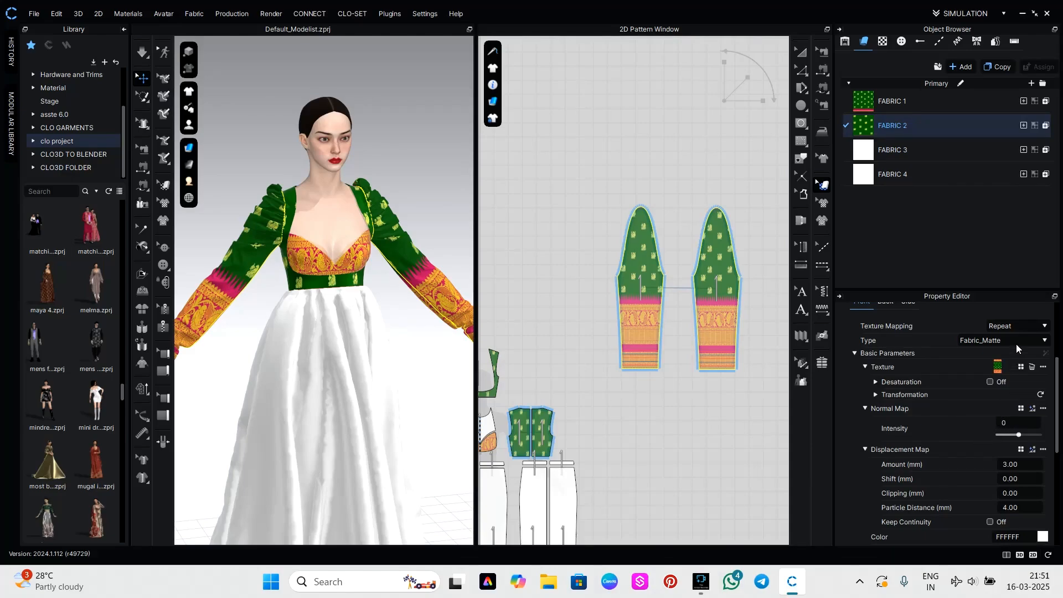
pyautogui.click(1016, 338)
pyautogui.click(981, 365)
pyautogui.click(676, 391)
pyautogui.scroll(4, 387, 244)
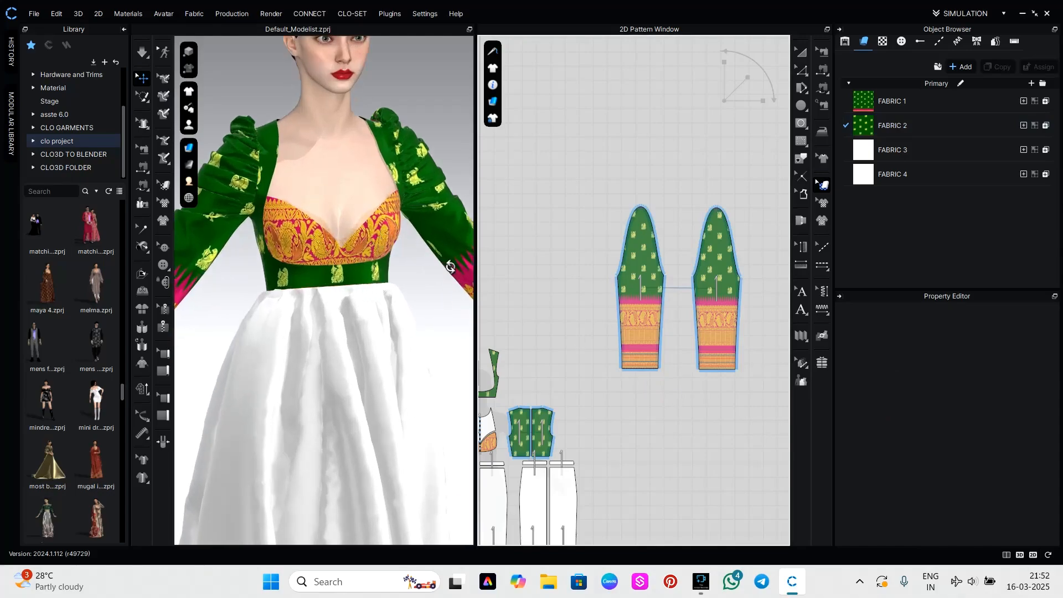
pyautogui.moveTo(438, 271)
pyautogui.mouseDown(button='right')
pyautogui.moveTo(224, 261)
pyautogui.moveTo(443, 258)
pyautogui.mouseUp(button='right')
pyautogui.scroll(-5, 400, 310)
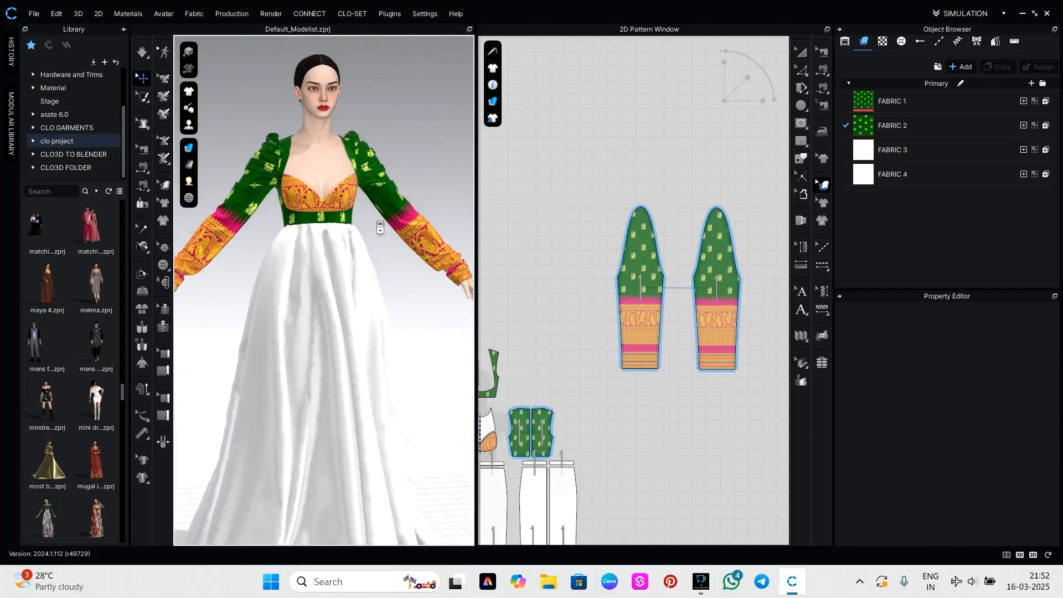
# Copy the circular skirt pattern piece and delete it from the garment.
pyautogui.moveTo(406, 340)
pyautogui.mouseDown(button='right')
pyautogui.moveTo(282, 342)
pyautogui.moveTo(421, 349)
pyautogui.mouseUp(button='right')
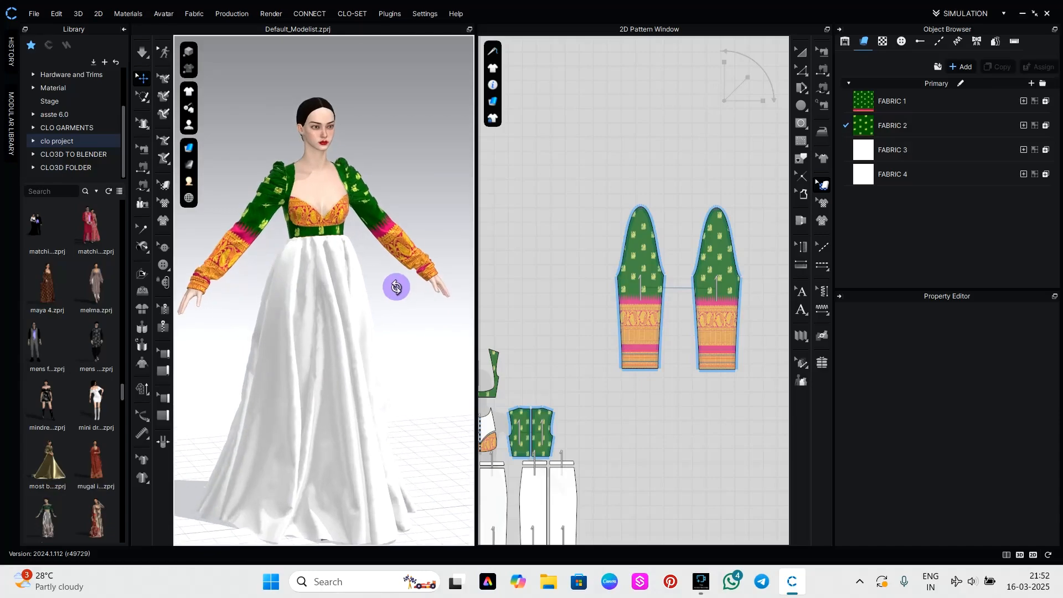
pyautogui.moveTo(397, 285); pyautogui.dragTo(407, 332, button='right')
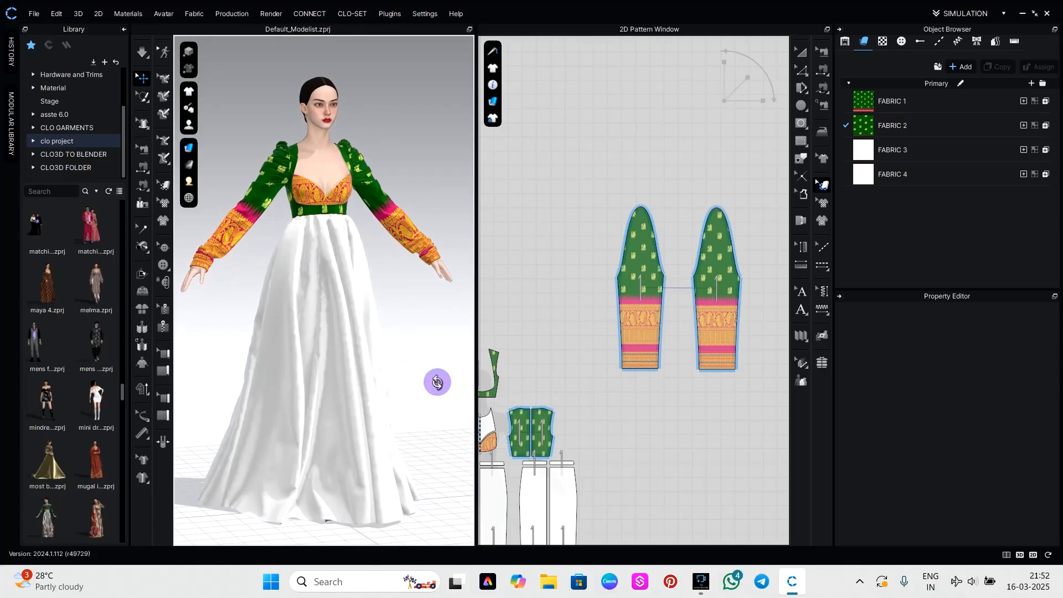
pyautogui.moveTo(437, 380); pyautogui.dragTo(413, 385, button='right')
pyautogui.scroll(-8, 610, 468)
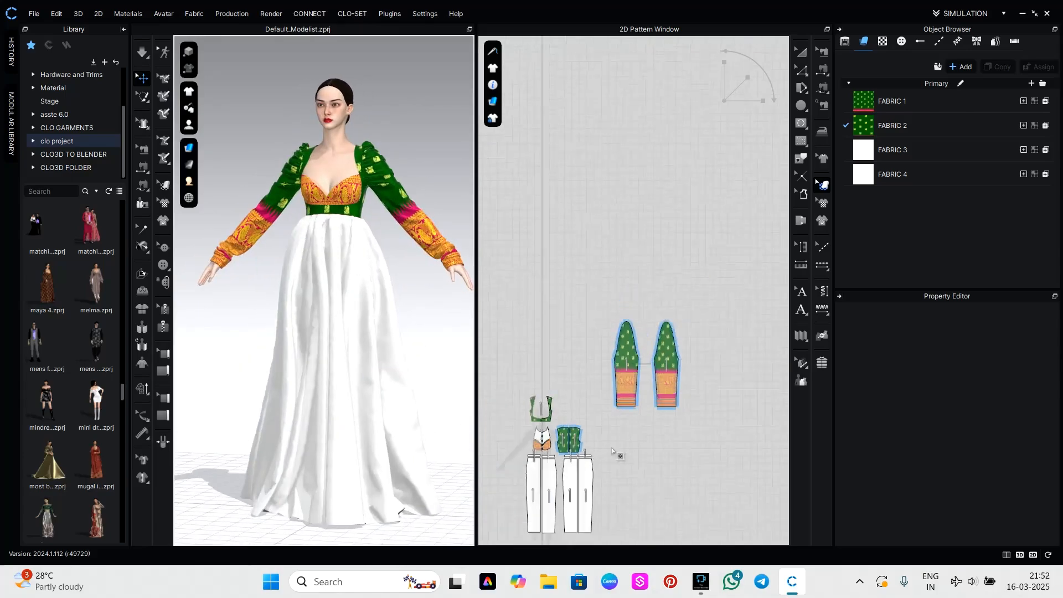
pyautogui.moveTo(583, 457); pyautogui.dragTo(595, 451, button='right')
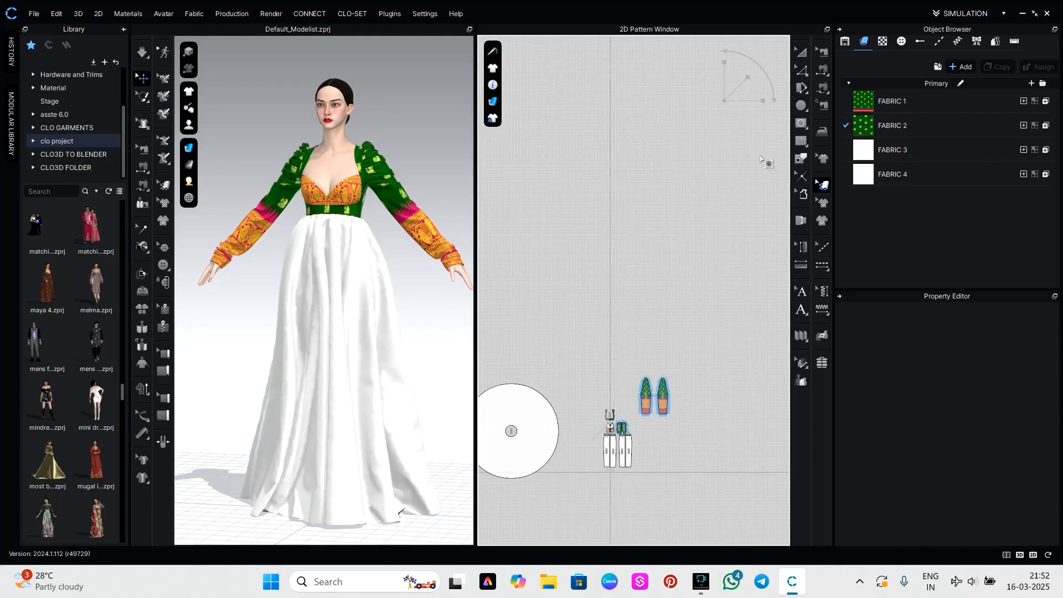
pyautogui.click(801, 51)
pyautogui.click(536, 433)
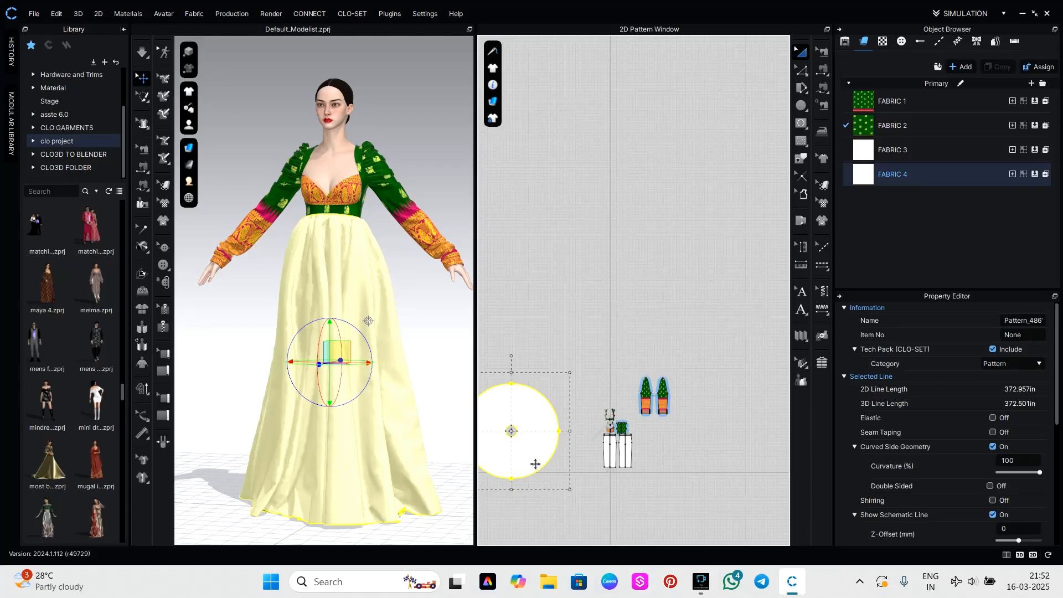
pyautogui.hotkey('ctrl', 'c')
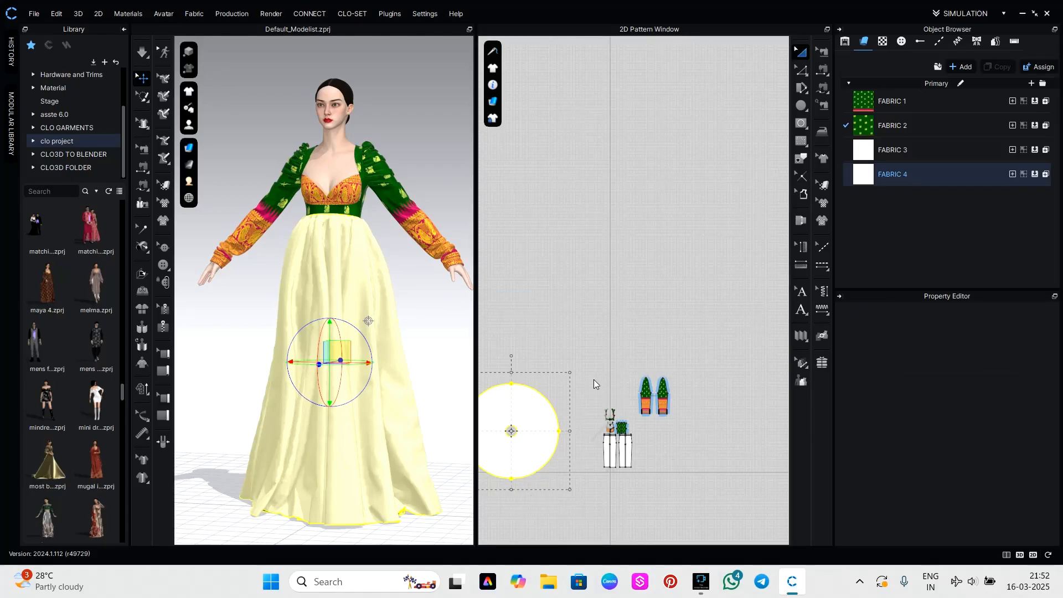
pyautogui.press('Delete')
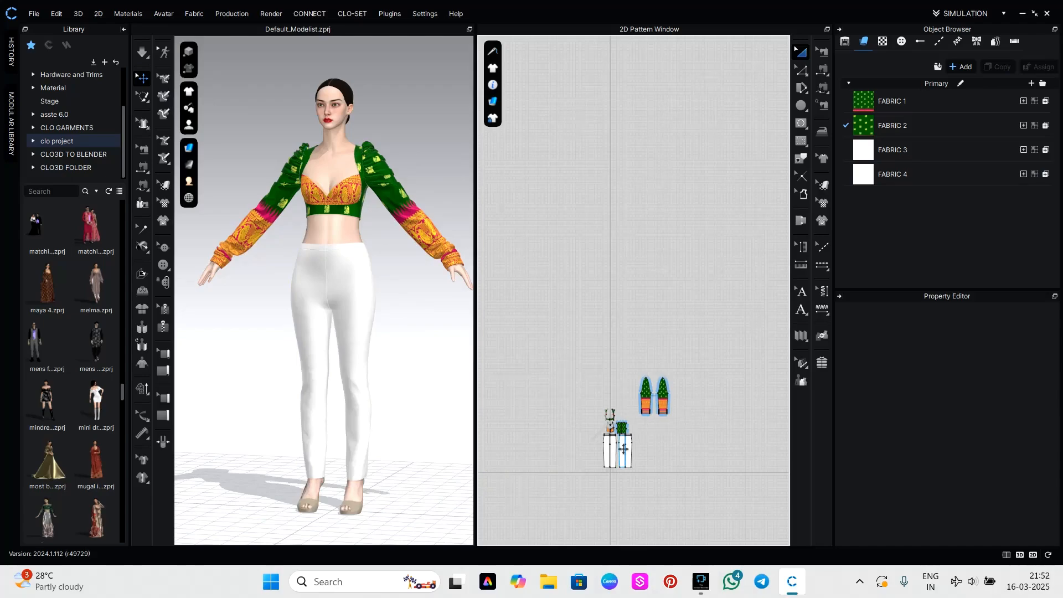
# Move all the remaining bodice, sleeve and trouser pattern pieces together to above the avatar silhouette, leaving the area around it empty.
pyautogui.scroll(4, 626, 453)
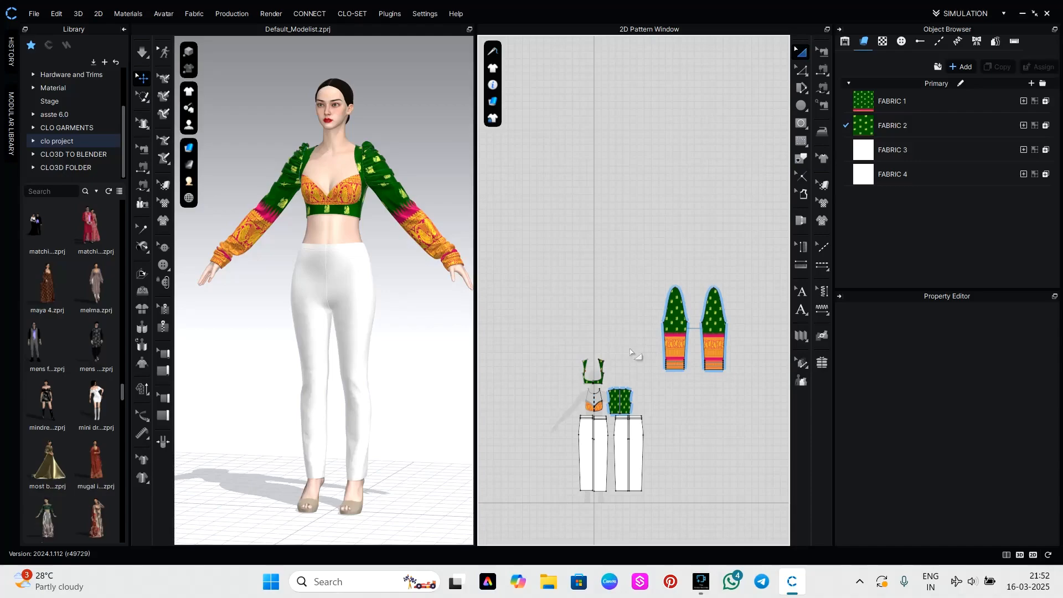
pyautogui.moveTo(542, 258); pyautogui.dragTo(764, 505)
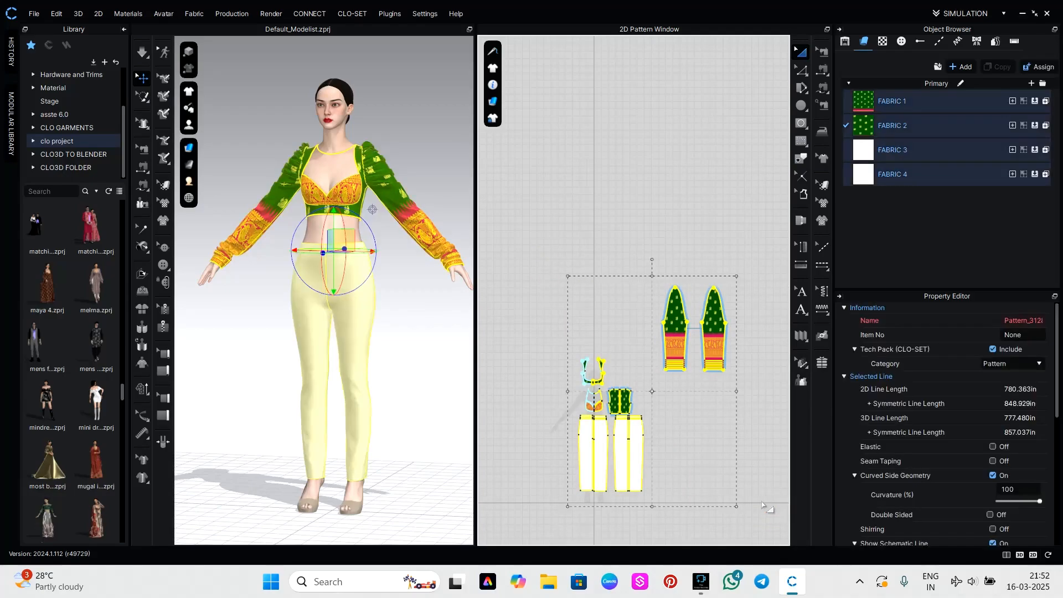
pyautogui.moveTo(634, 451); pyautogui.dragTo(563, 135)
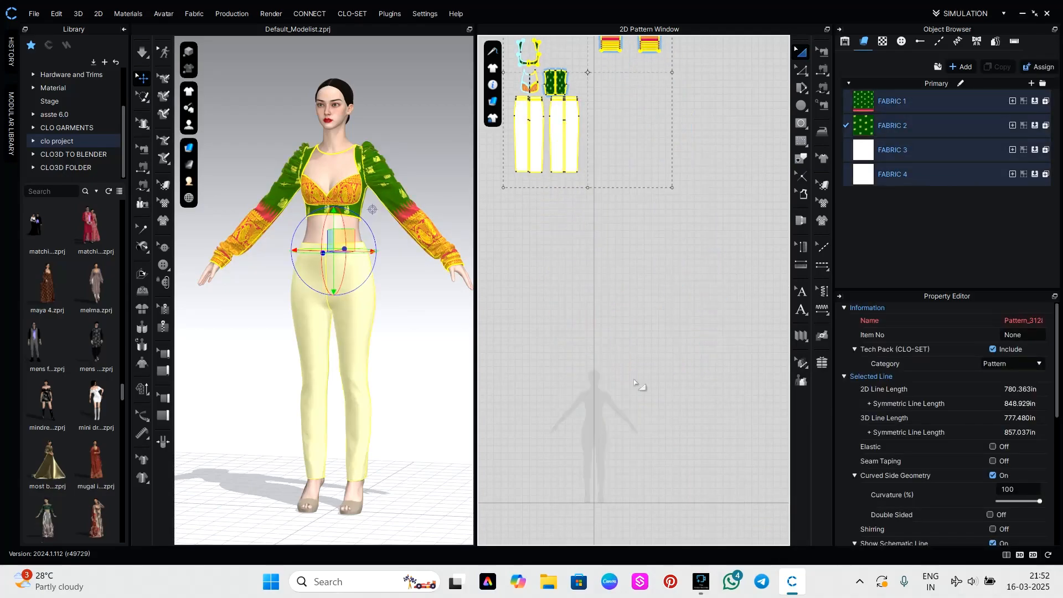
pyautogui.click(640, 380)
pyautogui.scroll(2, 520, 411)
pyautogui.moveTo(433, 348)
pyautogui.mouseDown(button='right')
pyautogui.moveTo(444, 335)
pyautogui.moveTo(553, 335)
pyautogui.moveTo(432, 334)
pyautogui.mouseUp(button='right')
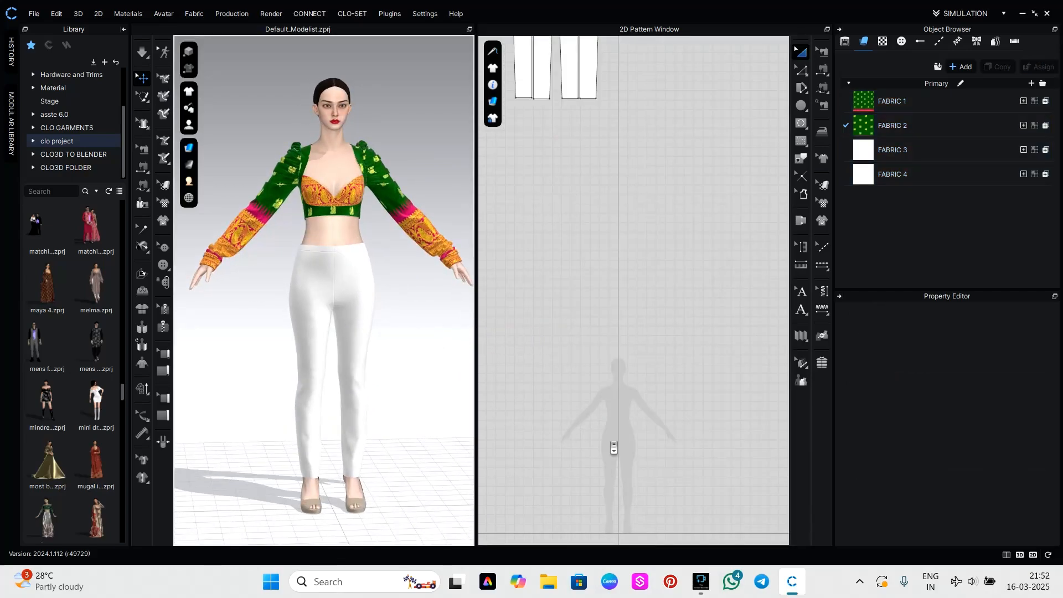
pyautogui.scroll(1, 614, 448)
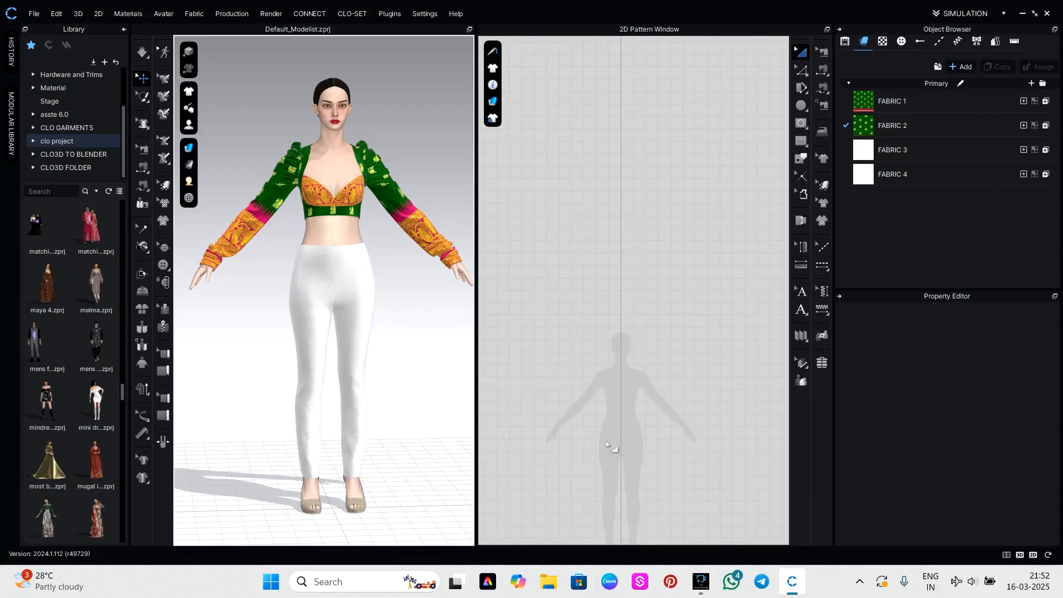
pyautogui.moveTo(621, 451); pyautogui.dragTo(597, 353, button='right')
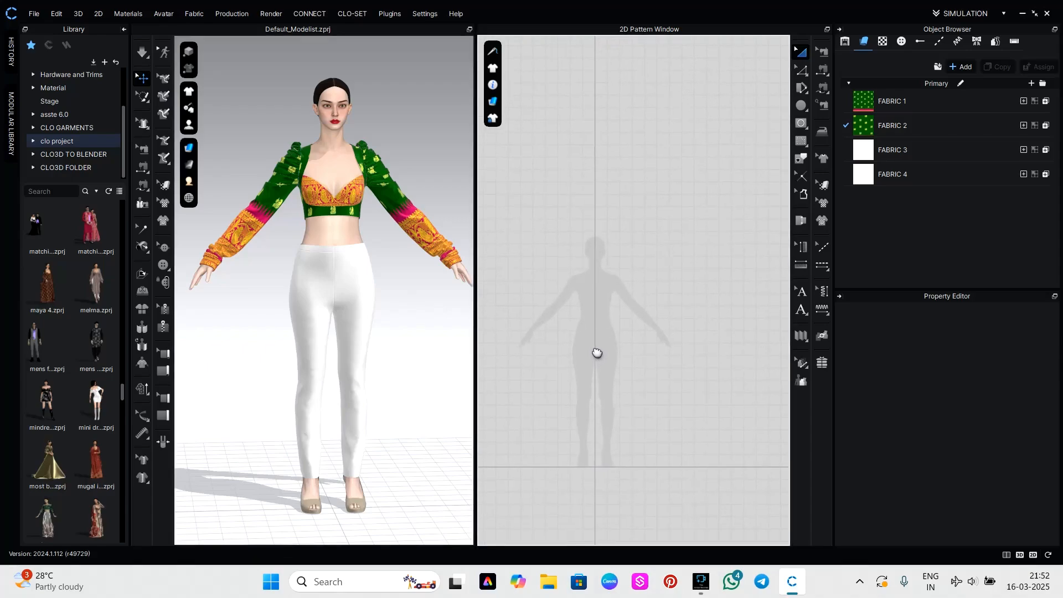
# Draw a roughly square pattern piece about 44 in wide over the avatar silhouette's torso and legs and assign FABRIC 4 to it.
pyautogui.press('s')
pyautogui.moveTo(527, 307); pyautogui.dragTo(667, 446)
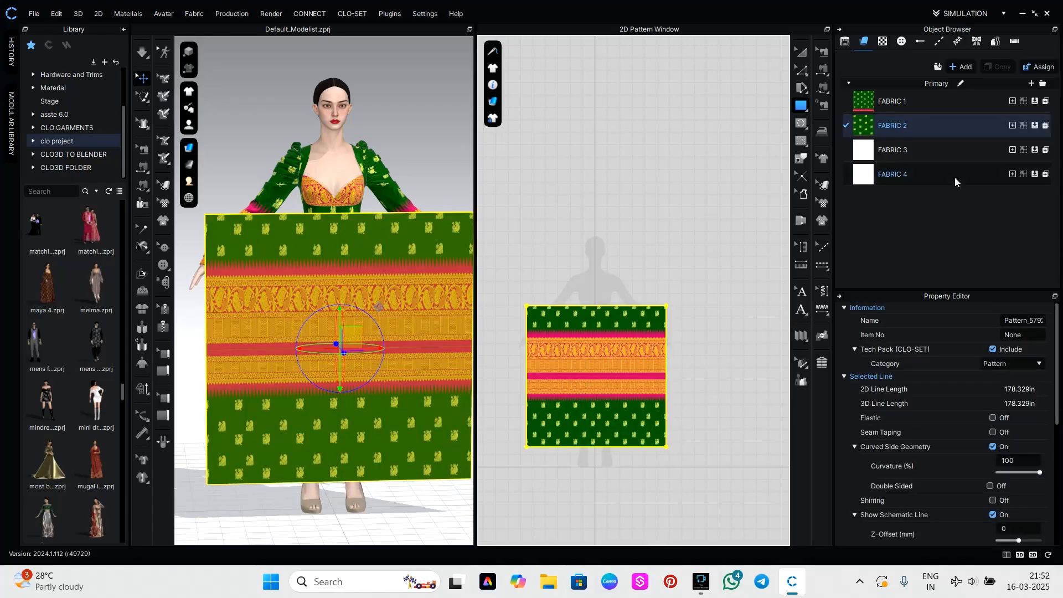
pyautogui.click(892, 149)
pyautogui.moveTo(878, 174); pyautogui.dragTo(623, 358)
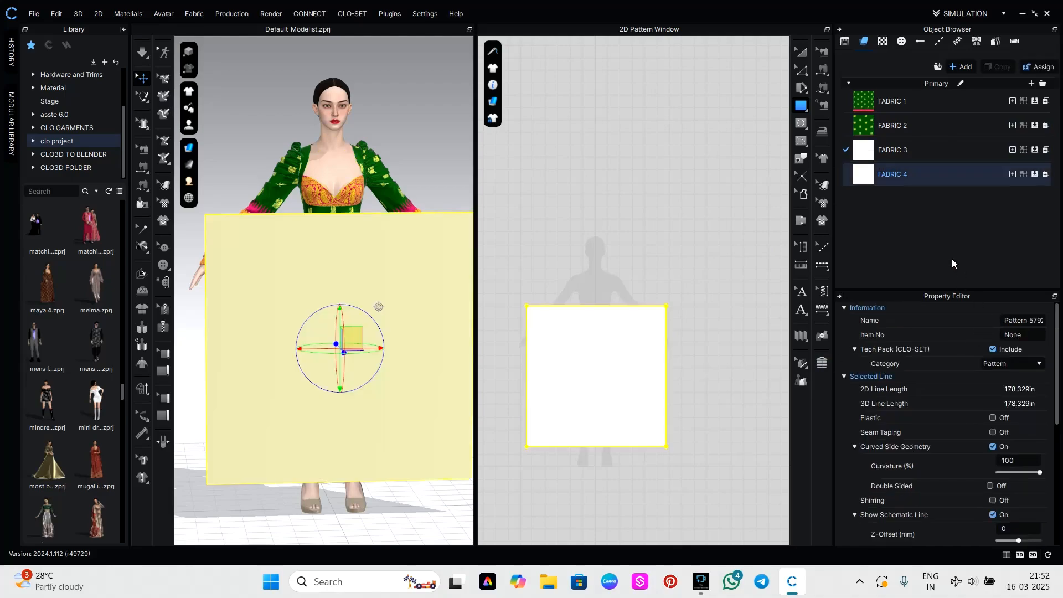
# Load the image ameer as the texture of FABRIC 4.
pyautogui.scroll(-5, 918, 359)
pyautogui.click(936, 183)
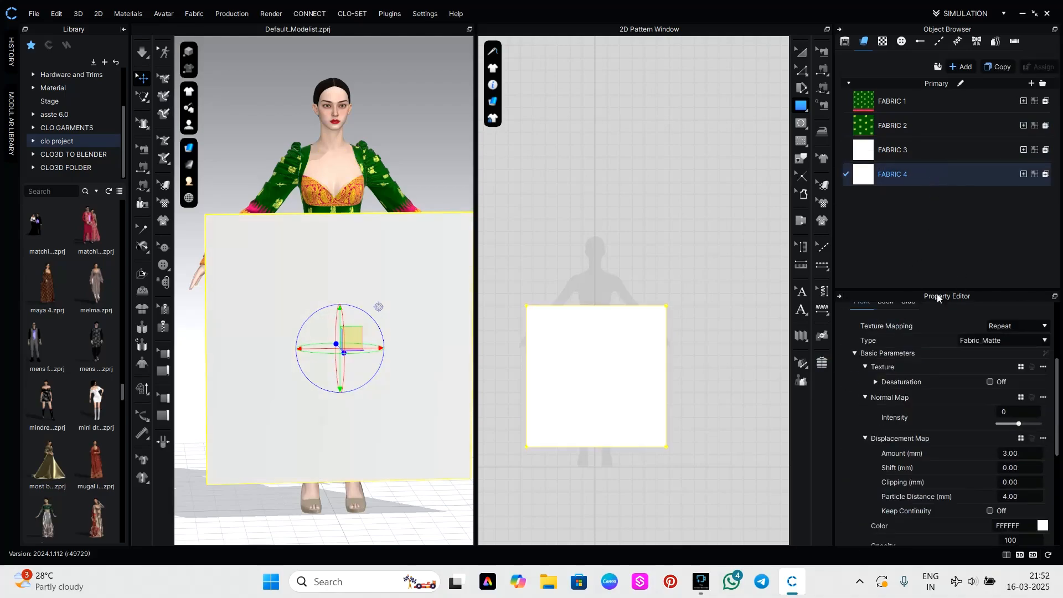
pyautogui.scroll(-5, 944, 516)
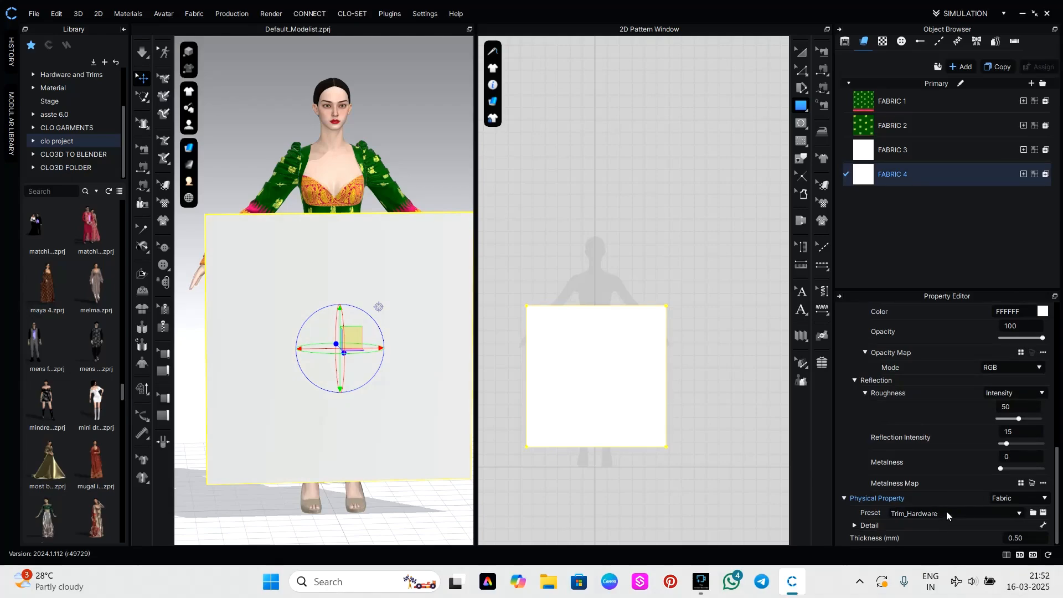
pyautogui.scroll(6, 1015, 366)
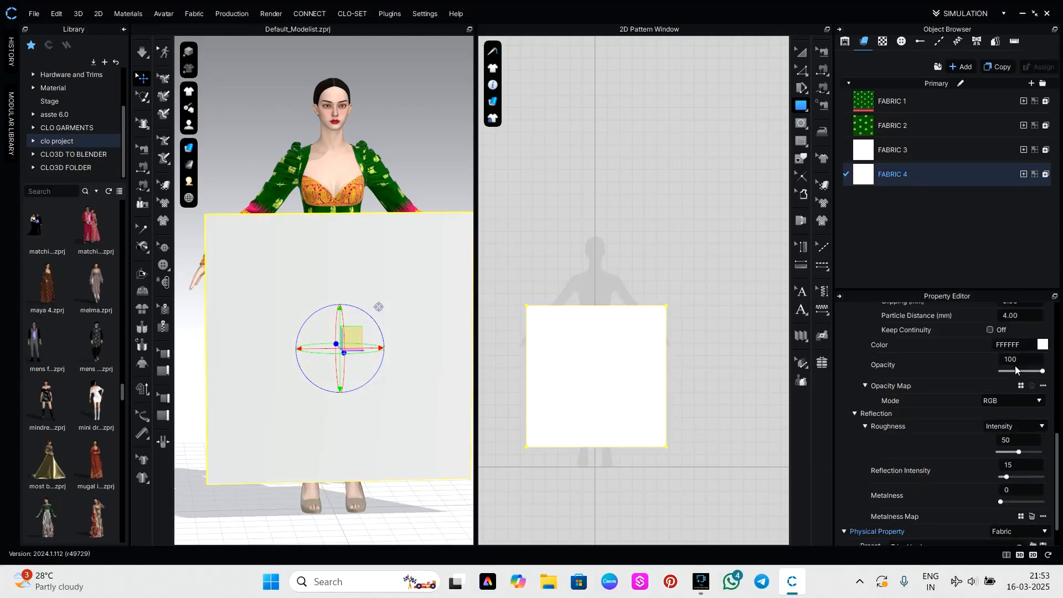
pyautogui.click(1021, 449)
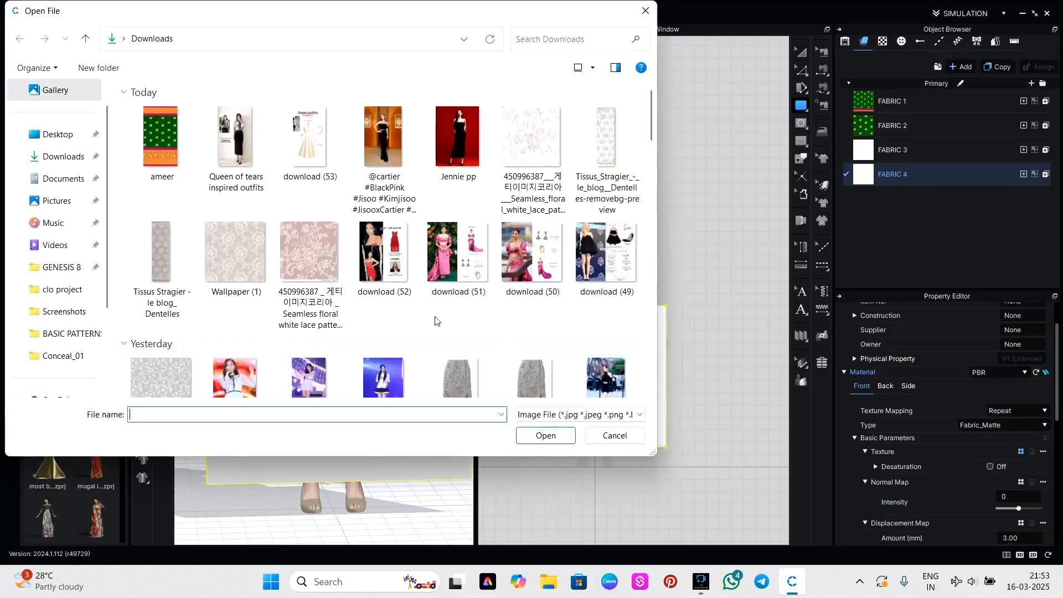
pyautogui.click(178, 159)
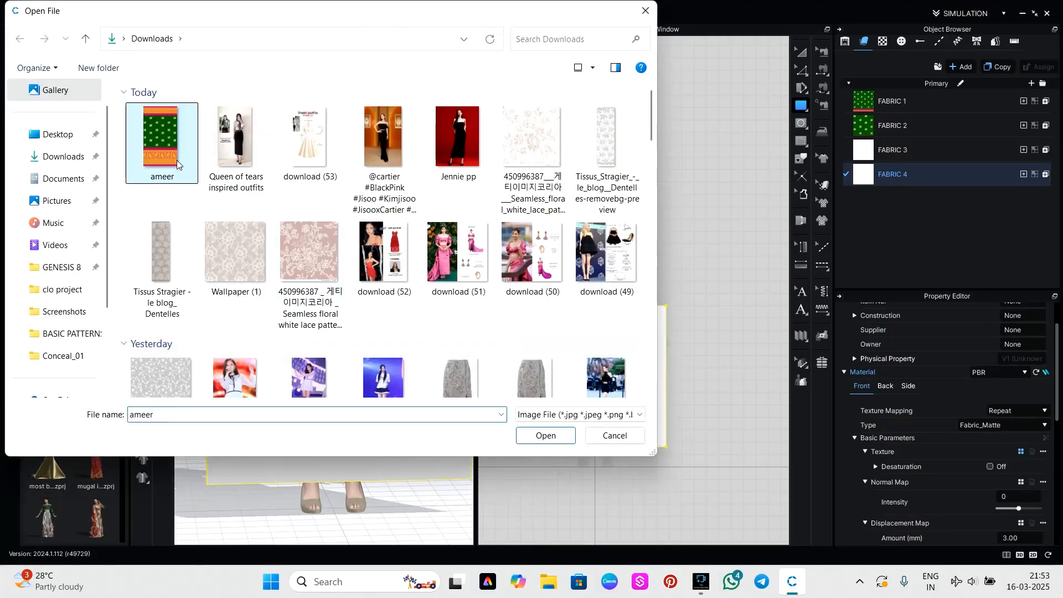
pyautogui.click(545, 436)
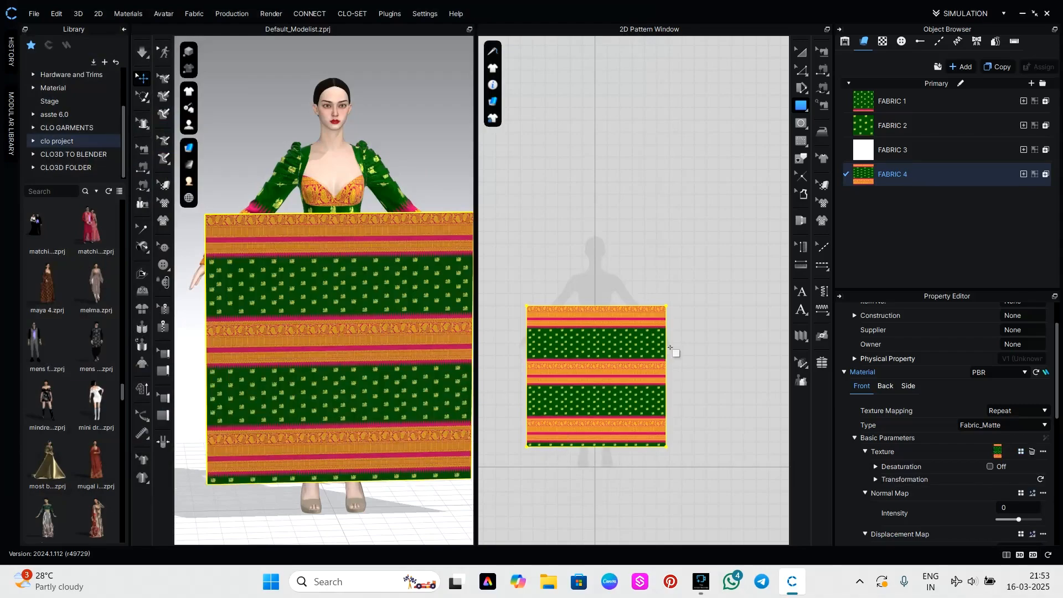
# Enlarge the print on the square piece with Edit Texture and shift it vertically.
pyautogui.scroll(2, 605, 384)
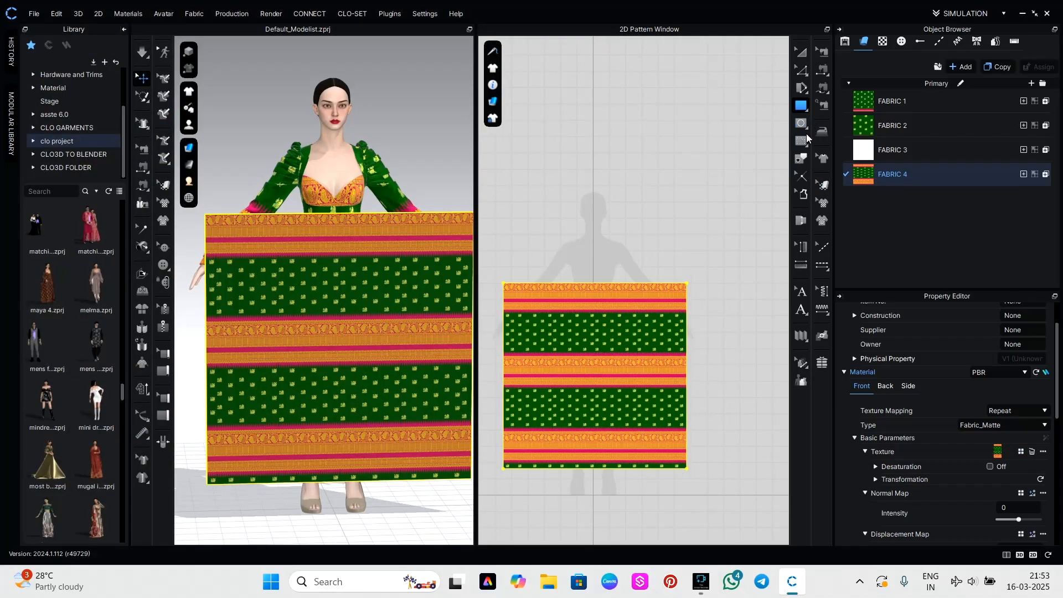
pyautogui.click(823, 185)
pyautogui.click(651, 349)
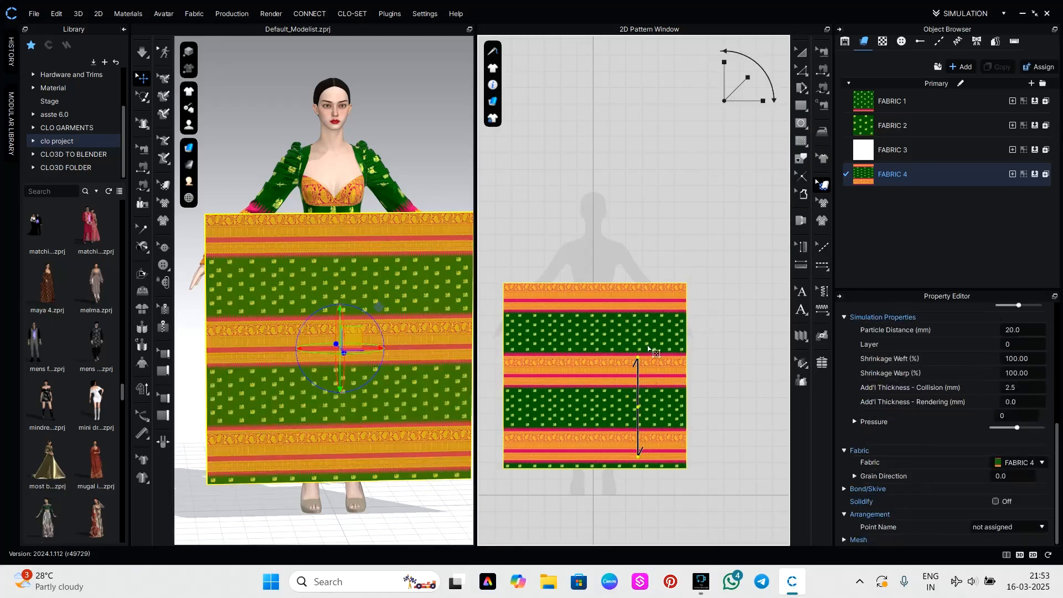
pyautogui.moveTo(737, 85); pyautogui.dragTo(759, 57)
pyautogui.moveTo(649, 328); pyautogui.dragTo(612, 591)
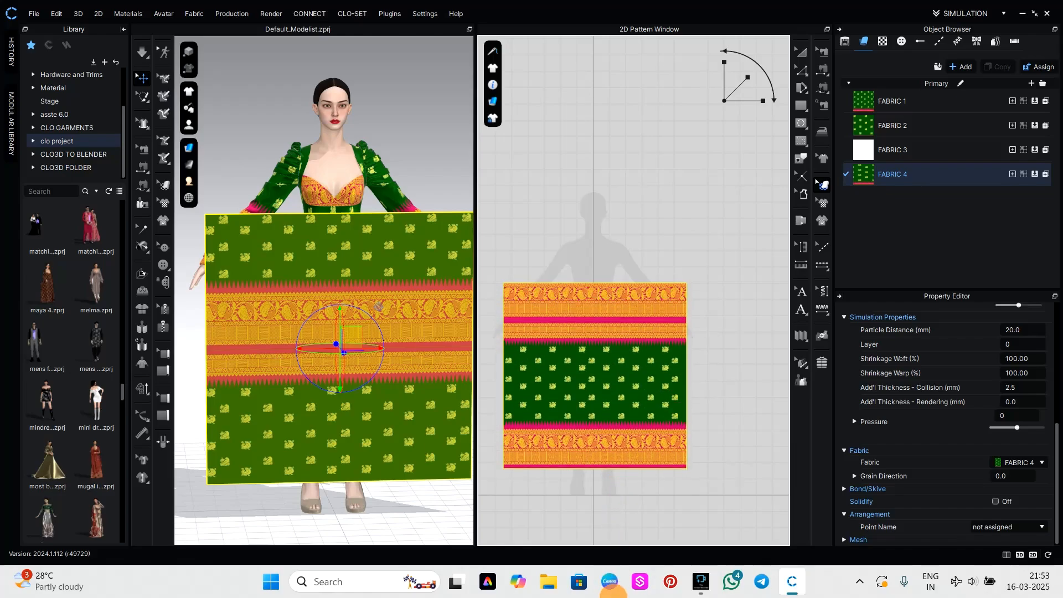
# Fine-tune the print's scale and position so gold borders run along both the upper and lower edges of the square piece.
pyautogui.moveTo(727, 71); pyautogui.dragTo(725, 63)
pyautogui.moveTo(620, 381); pyautogui.dragTo(620, 427)
pyautogui.click(721, 61)
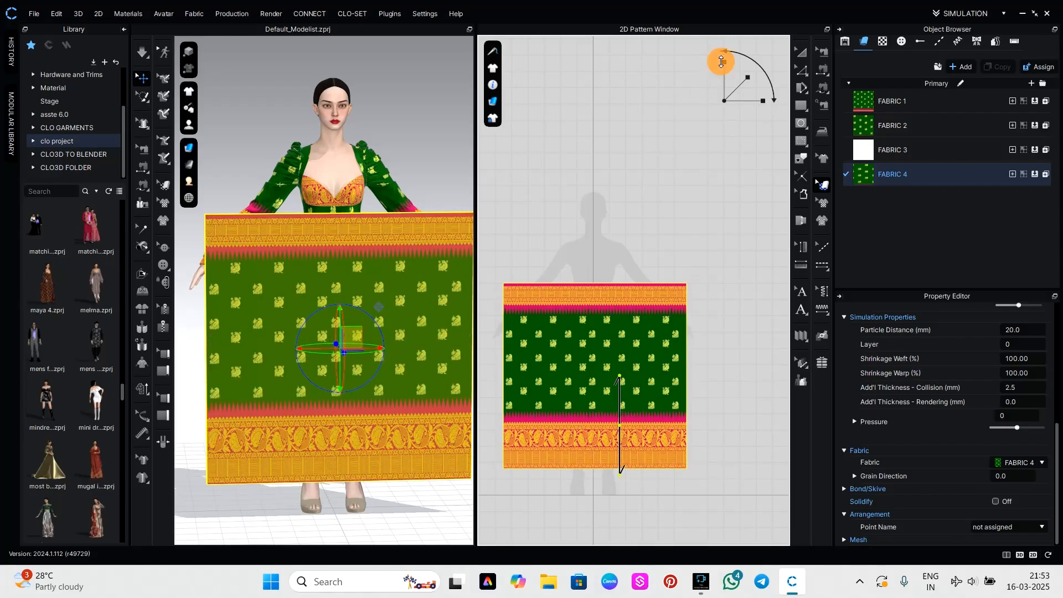
pyautogui.moveTo(606, 366); pyautogui.dragTo(619, 339)
pyautogui.click(727, 77)
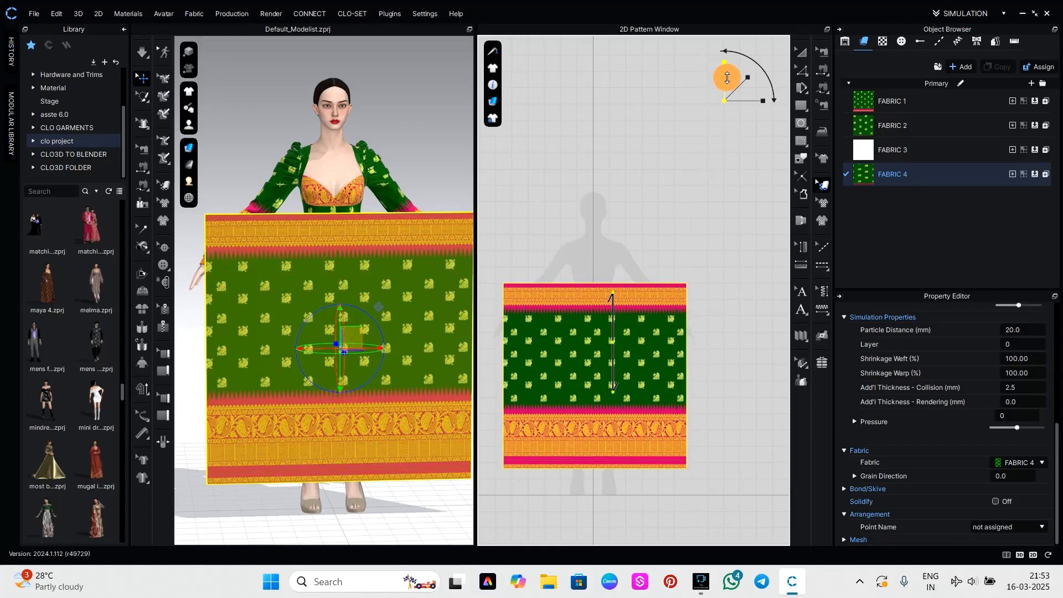
pyautogui.moveTo(728, 78); pyautogui.dragTo(728, 75)
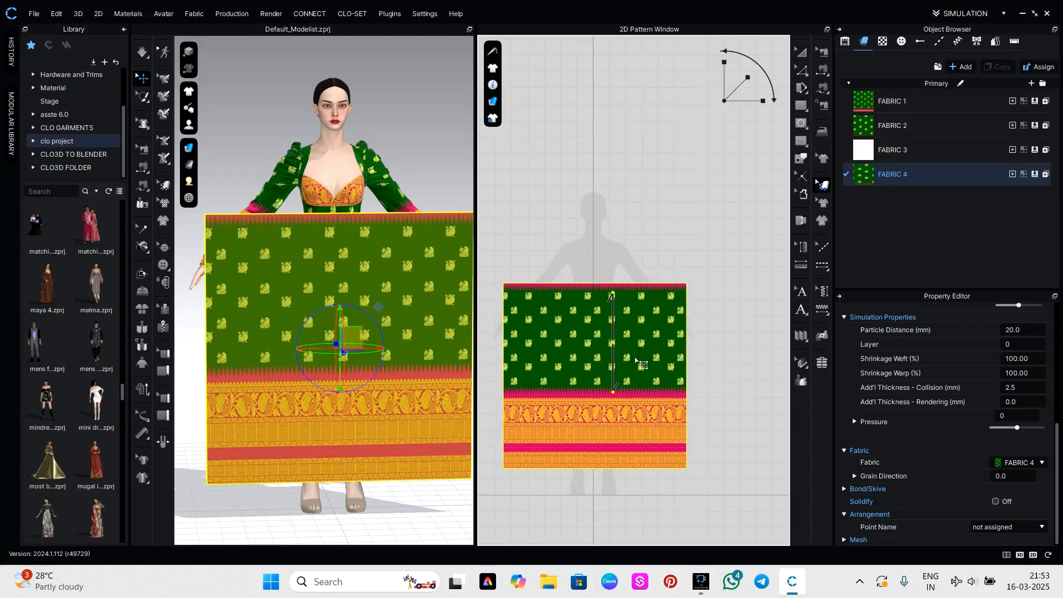
pyautogui.moveTo(637, 361); pyautogui.dragTo(639, 382)
pyautogui.click(720, 431)
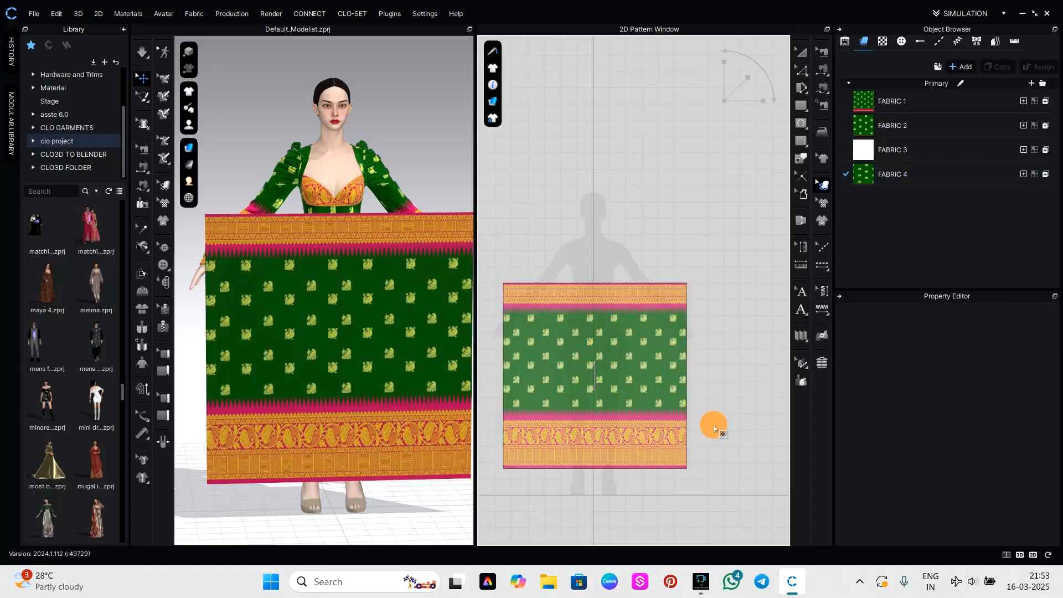
# Lower the square piece in front of the avatar to about hip level and check its placement from the side.
pyautogui.scroll(-3, 333, 347)
pyautogui.scroll(3, 389, 334)
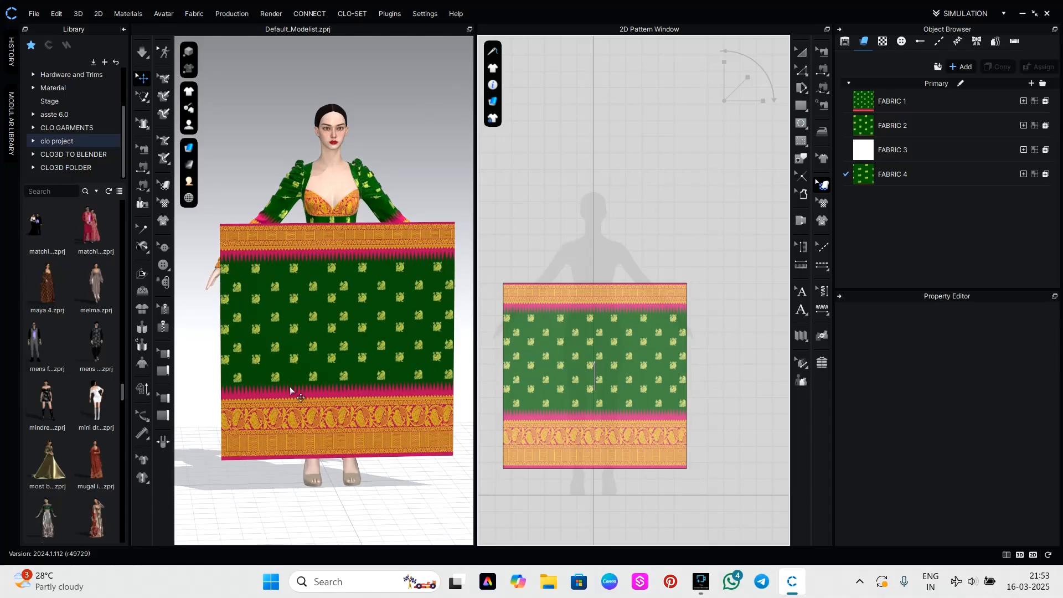
pyautogui.moveTo(339, 376); pyautogui.dragTo(350, 400)
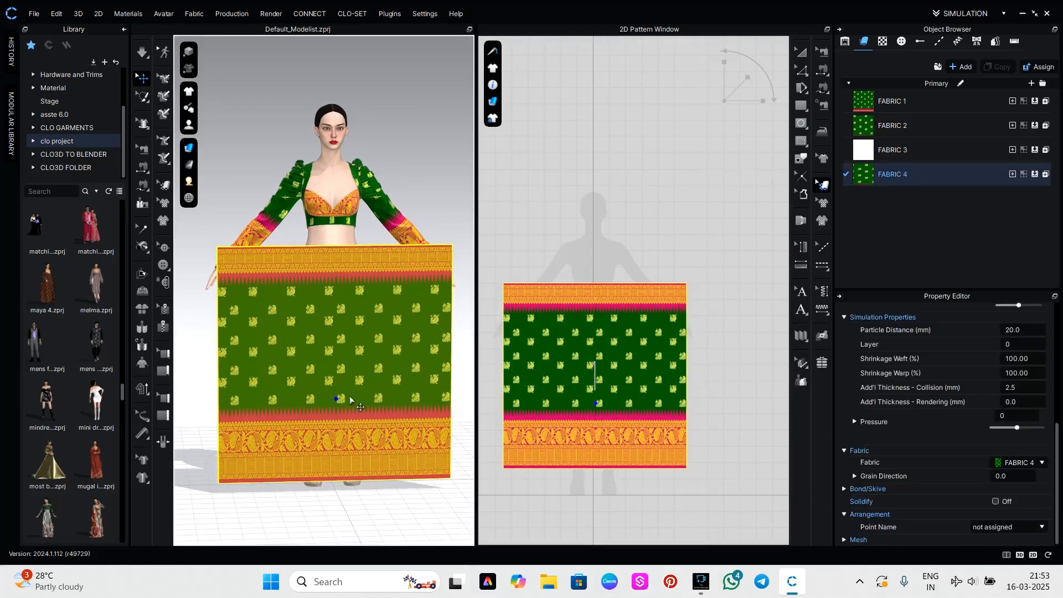
pyautogui.moveTo(444, 423); pyautogui.dragTo(293, 443, button='right')
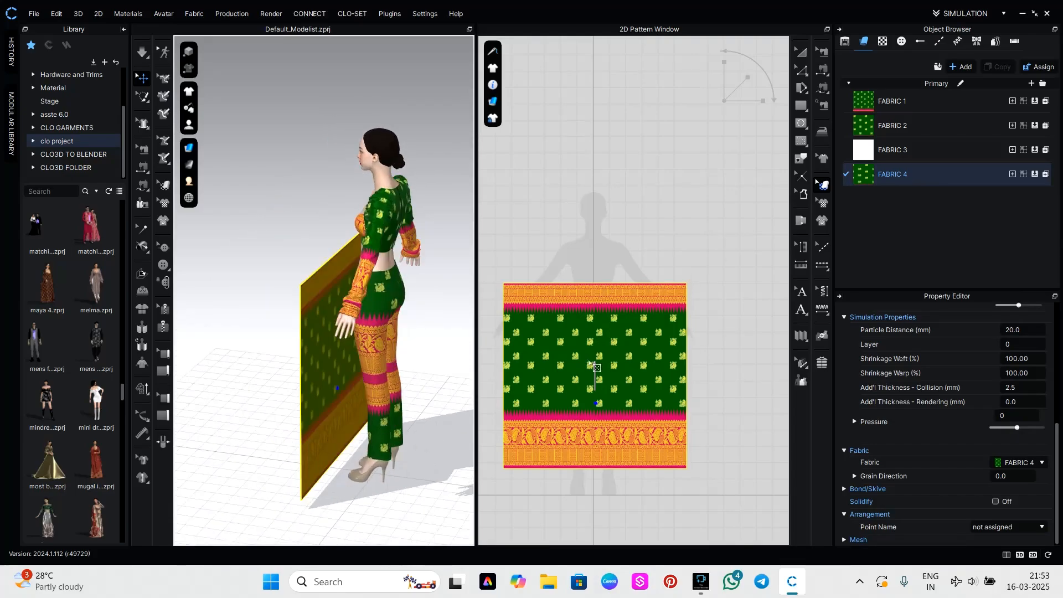
# Try assigning FABRIC 3 to one back trouser leg and undo the assignment.
pyautogui.click(886, 150)
pyautogui.scroll(-5, 602, 426)
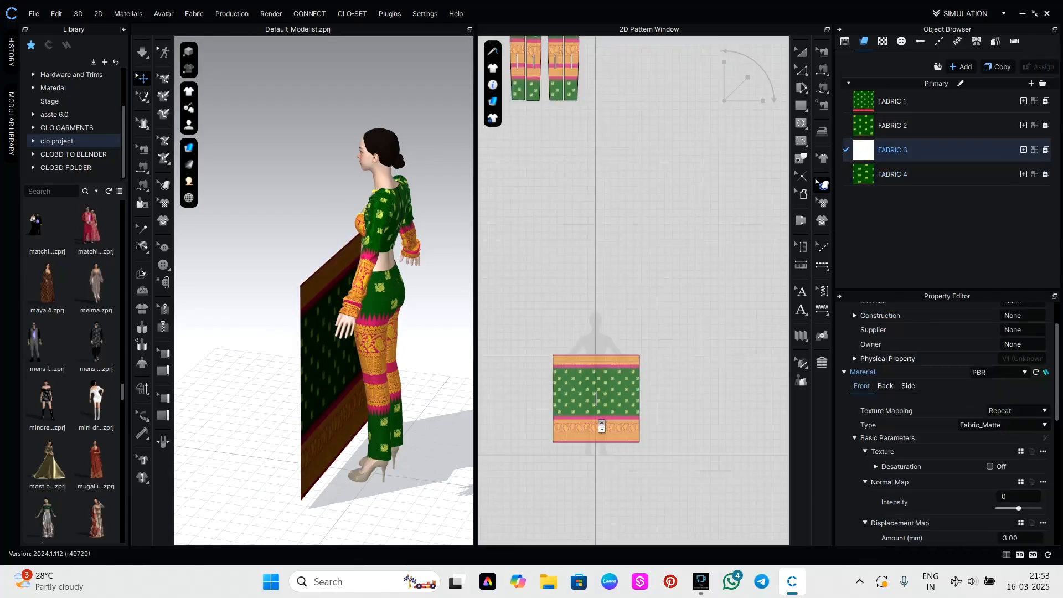
pyautogui.scroll(2, 619, 264)
pyautogui.scroll(6, 580, 340)
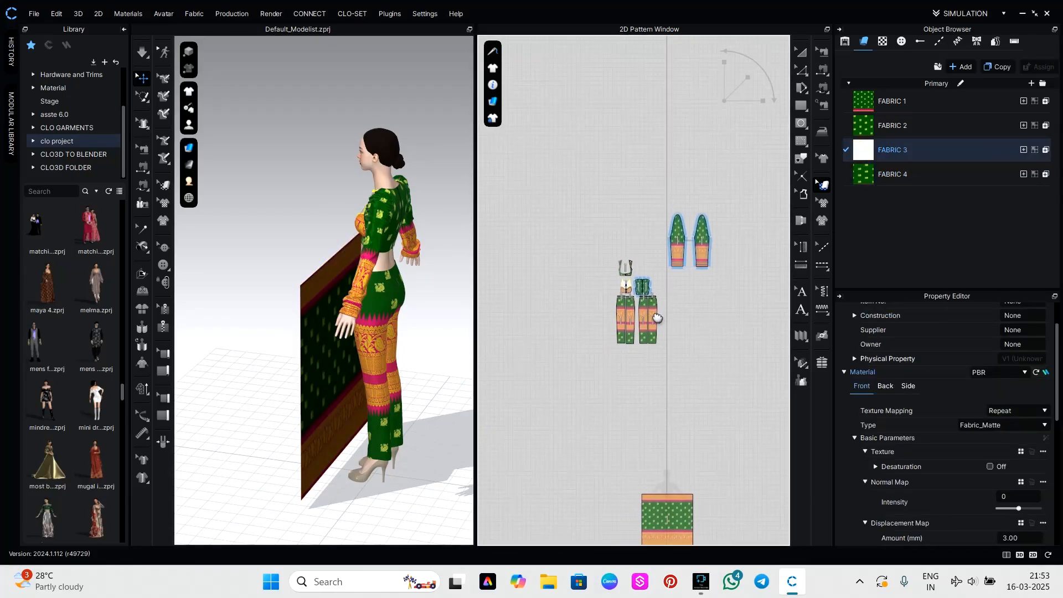
pyautogui.scroll(2, 647, 320)
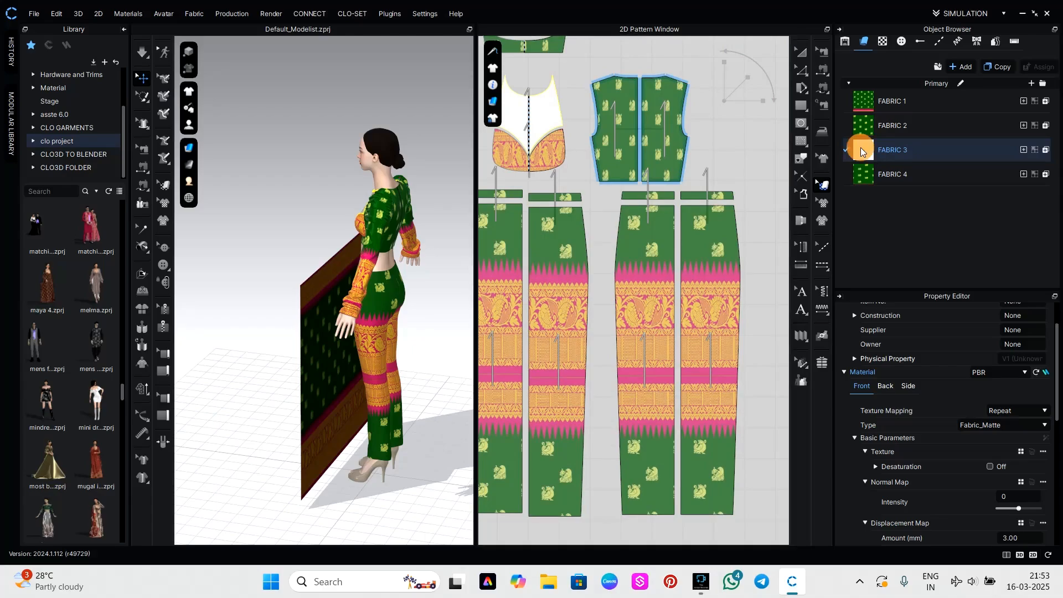
pyautogui.moveTo(862, 149); pyautogui.dragTo(713, 268)
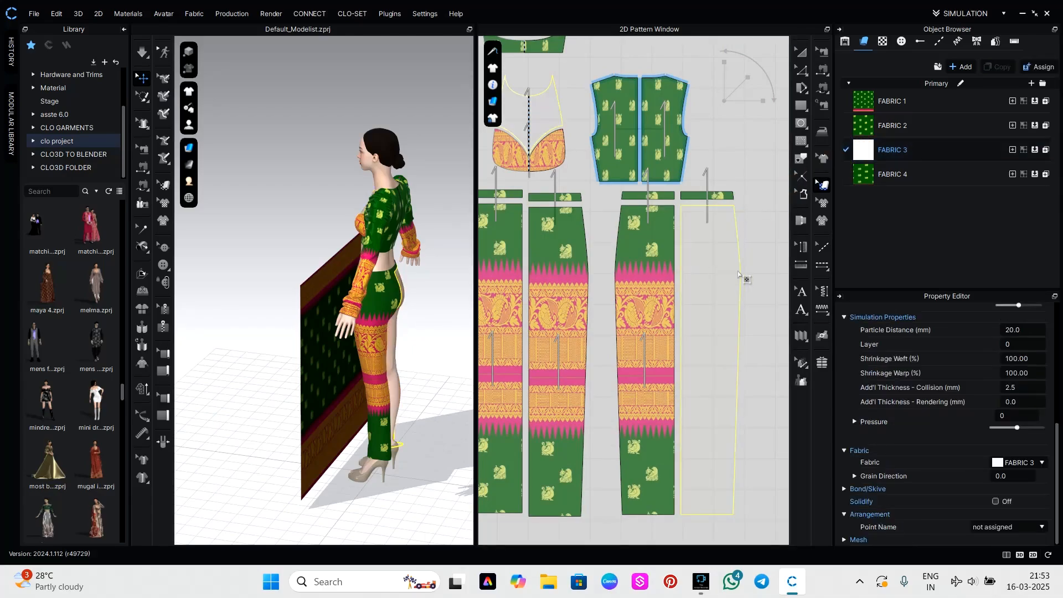
pyautogui.hotkey('ctrl', 'z')
# Add a new plain white fabric and assign it to both back trouser legs and their waistband pieces.
pyautogui.click(961, 67)
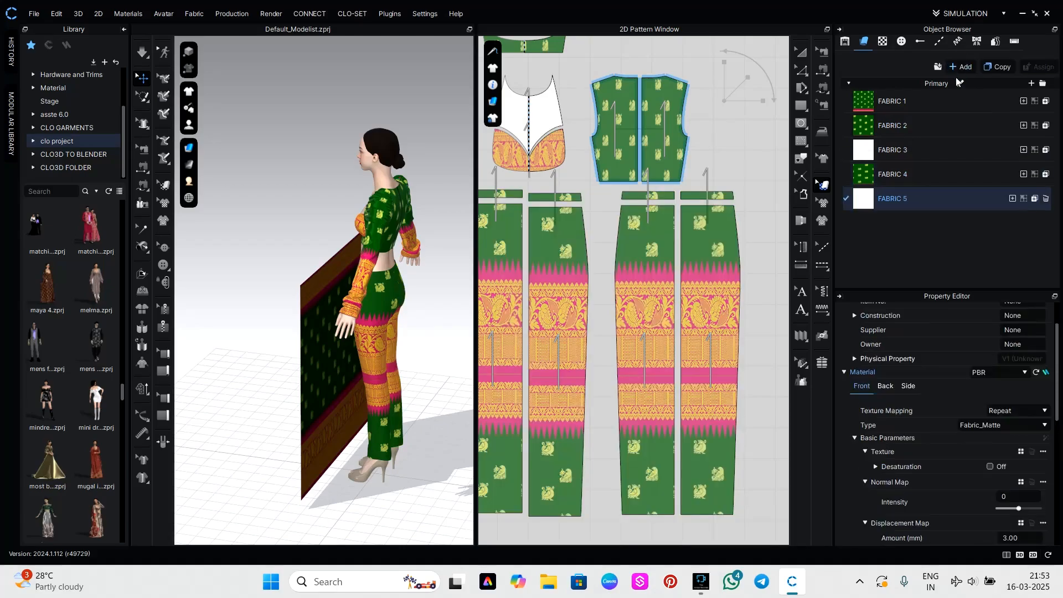
pyautogui.moveTo(868, 205); pyautogui.dragTo(687, 291)
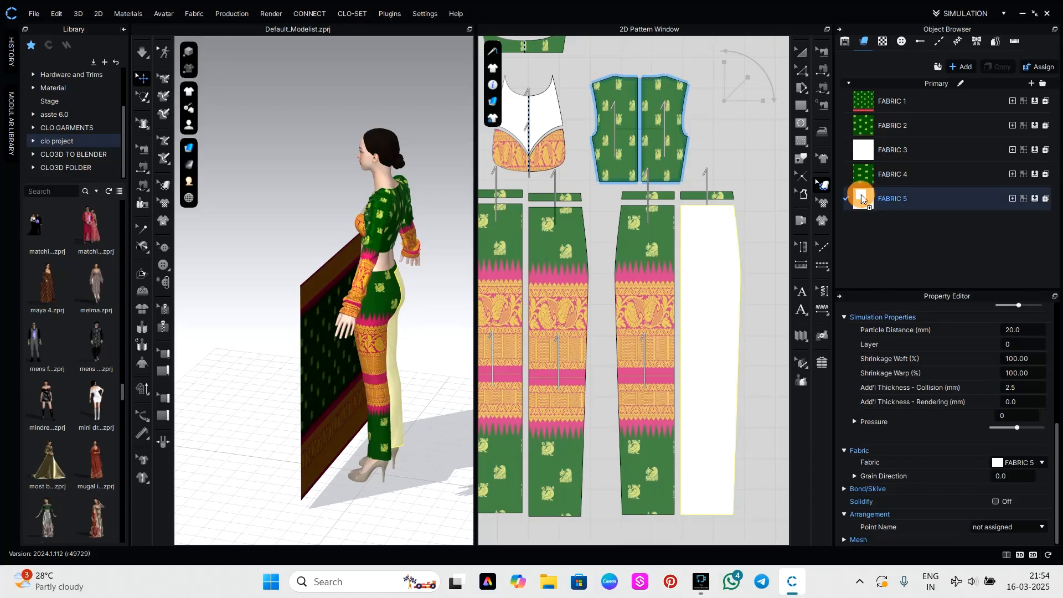
pyautogui.moveTo(862, 200); pyautogui.dragTo(661, 264)
pyautogui.moveTo(868, 204); pyautogui.dragTo(714, 195)
pyautogui.moveTo(870, 203); pyautogui.dragTo(654, 196)
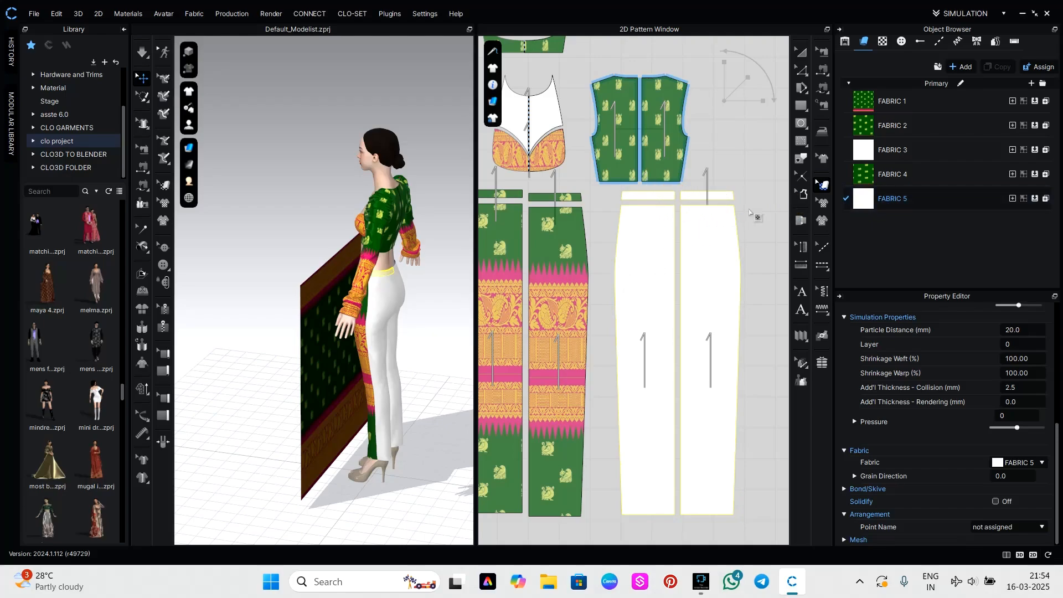
# Assign the plain white FABRIC 5 to both front trouser legs and their waistband pieces.
pyautogui.moveTo(864, 200); pyautogui.dragTo(578, 247)
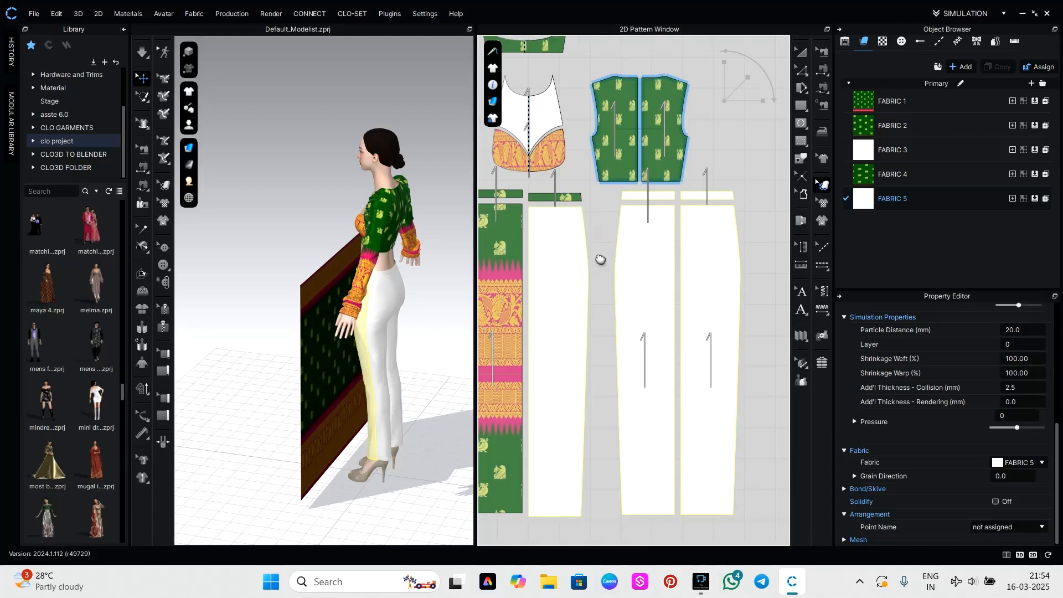
pyautogui.moveTo(601, 259); pyautogui.dragTo(719, 226, button='right')
pyautogui.moveTo(865, 199); pyautogui.dragTo(620, 235)
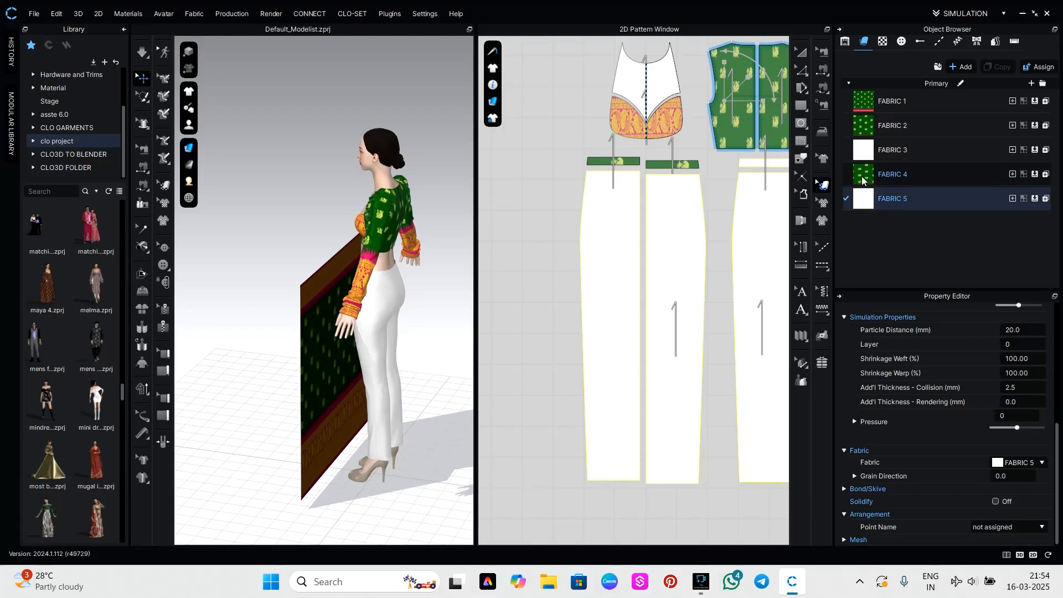
pyautogui.moveTo(864, 180); pyautogui.dragTo(620, 165)
pyautogui.moveTo(863, 198); pyautogui.dragTo(615, 162)
pyautogui.click(530, 333)
# Split the upper edge of the square printed piece uniformly into 2 segments.
pyautogui.scroll(-9, 524, 356)
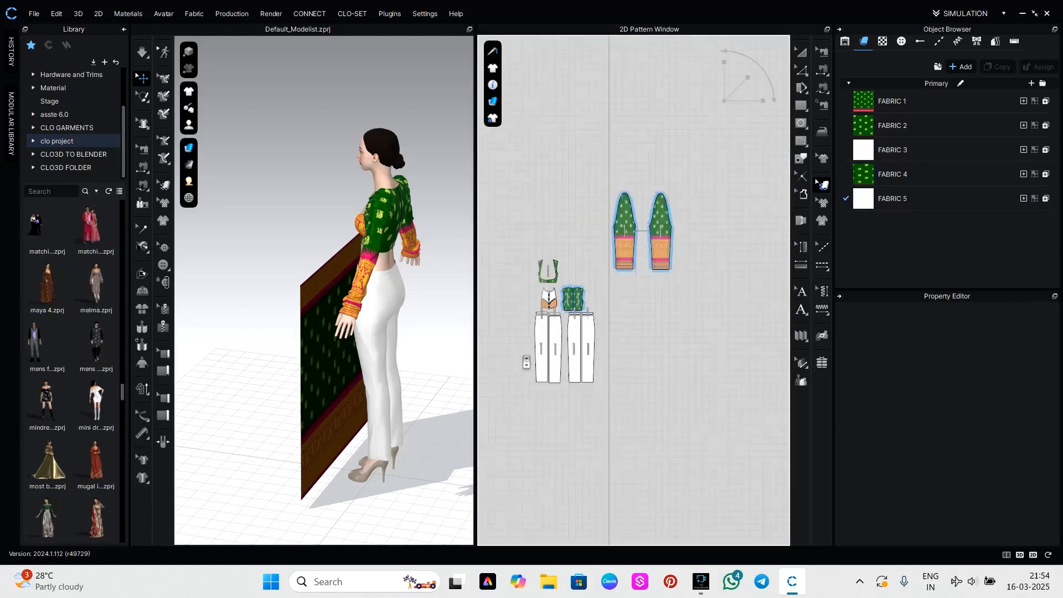
pyautogui.moveTo(406, 375); pyautogui.dragTo(521, 375, button='right')
pyautogui.scroll(2, 387, 317)
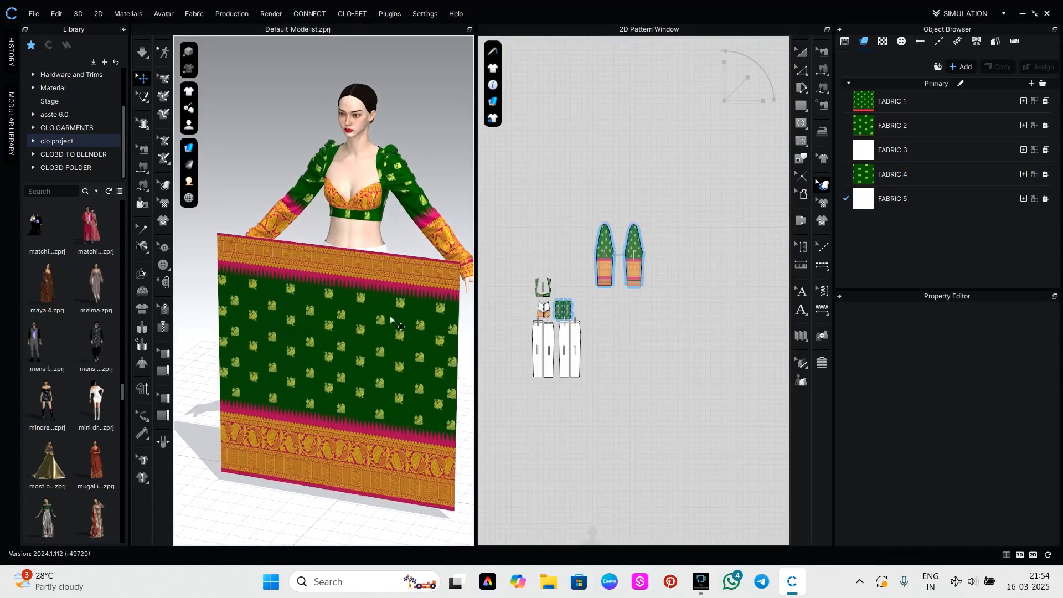
pyautogui.moveTo(617, 455); pyautogui.dragTo(642, 204, button='middle')
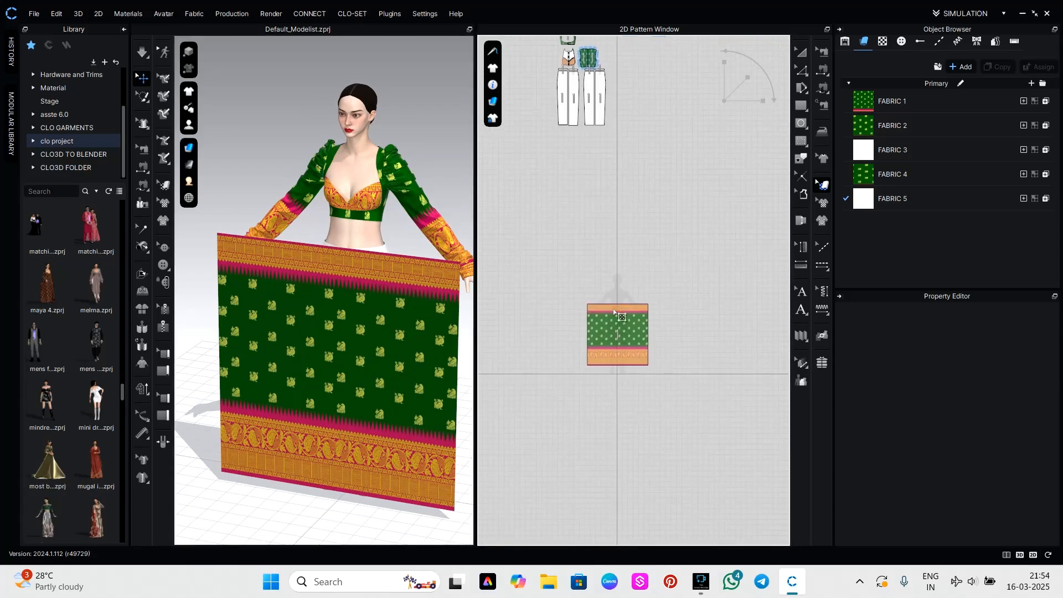
pyautogui.scroll(3, 620, 310)
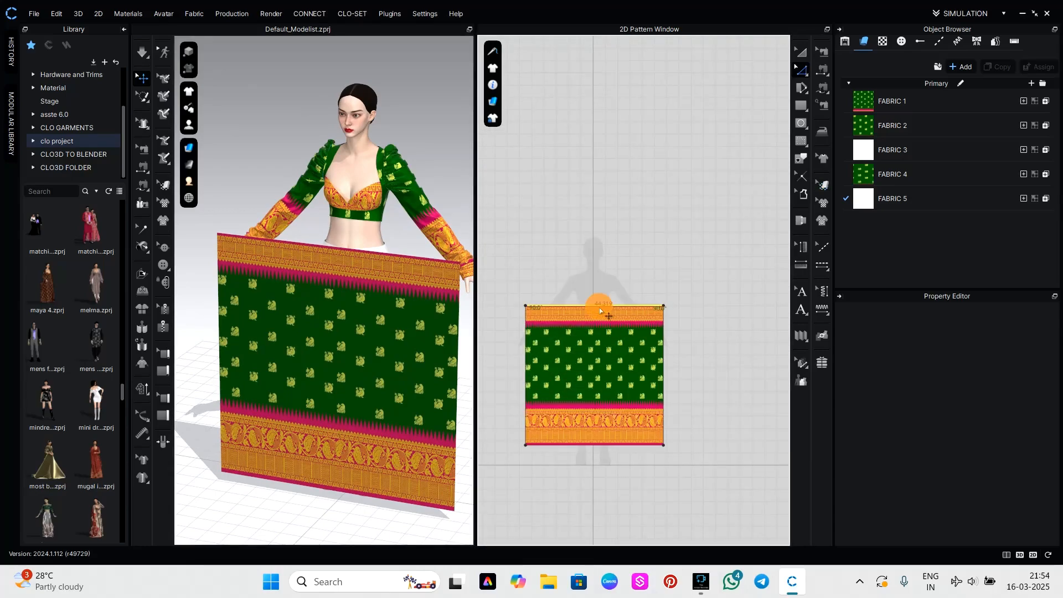
pyautogui.click(599, 310)
pyautogui.rightClick(600, 311)
pyautogui.click(627, 91)
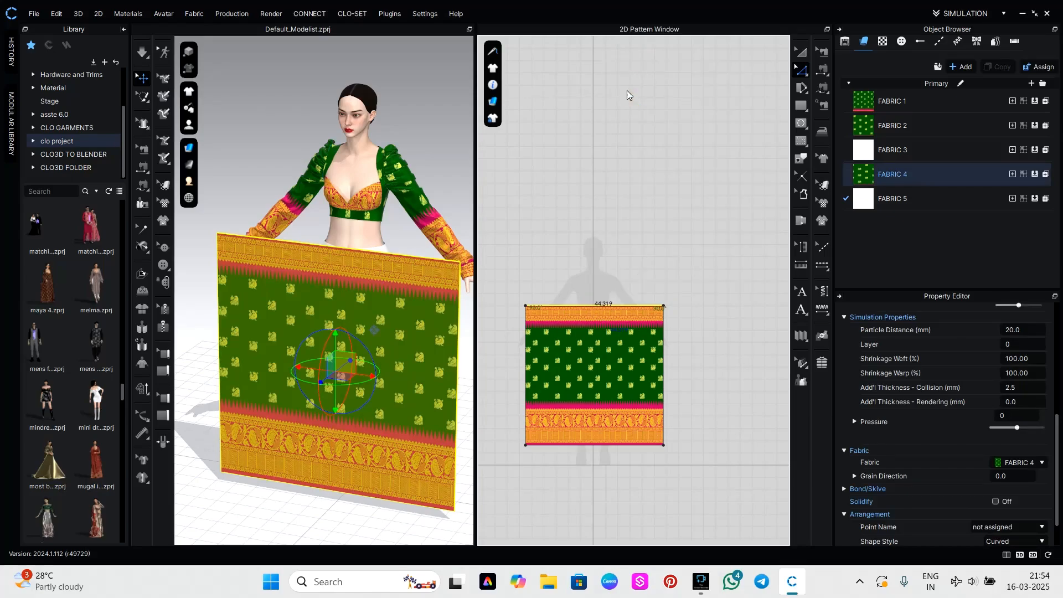
pyautogui.click(455, 303)
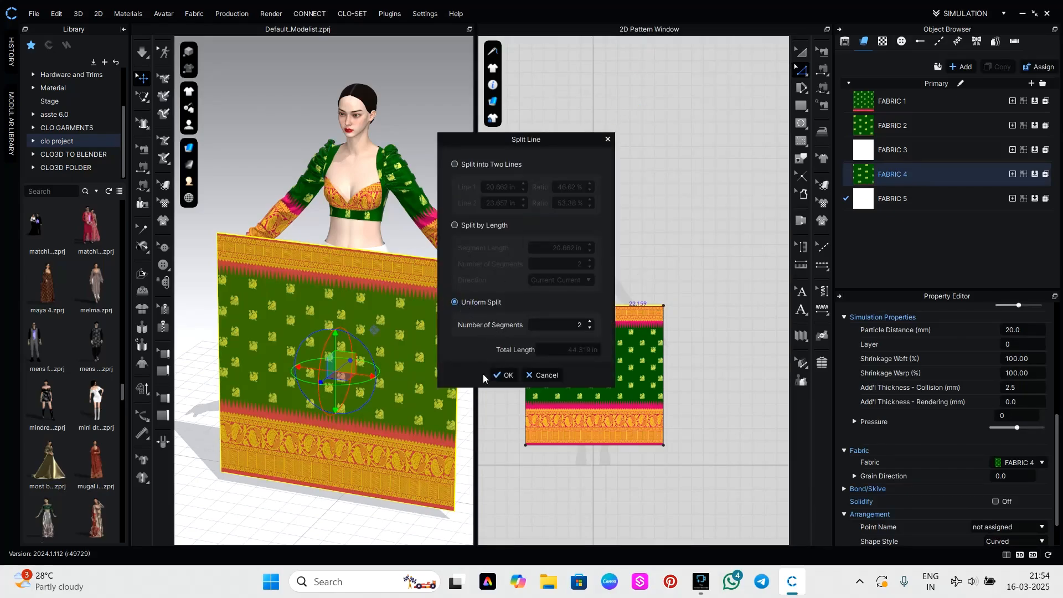
pyautogui.click(503, 375)
# Sew both halves of the printed square's upper edge to the front lower edge of the top and simulate the drape.
pyautogui.moveTo(339, 263); pyautogui.dragTo(363, 268, button='right')
pyautogui.press('2')
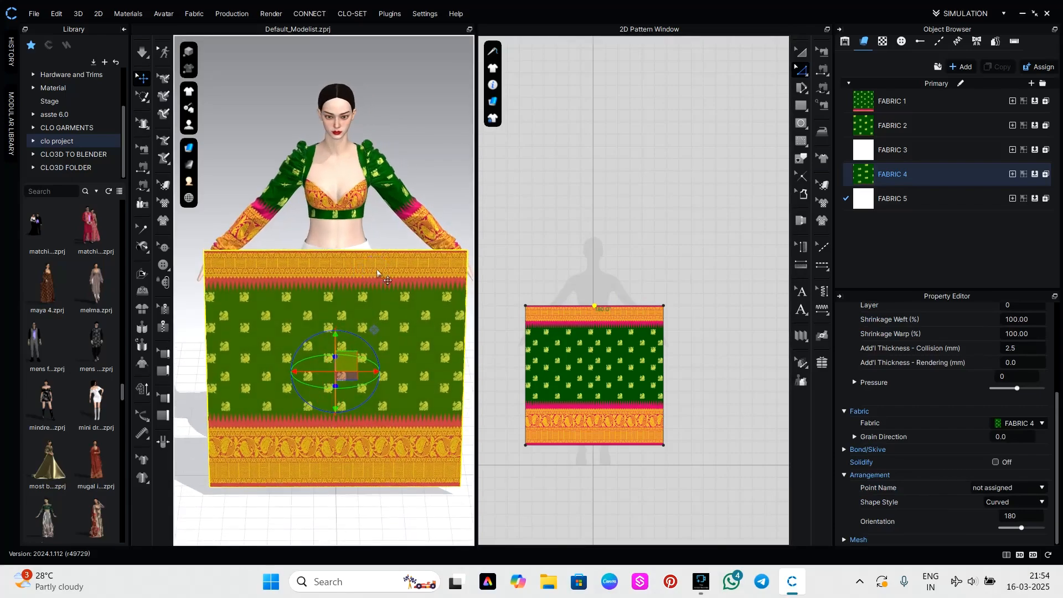
pyautogui.press('n')
pyautogui.press('m')
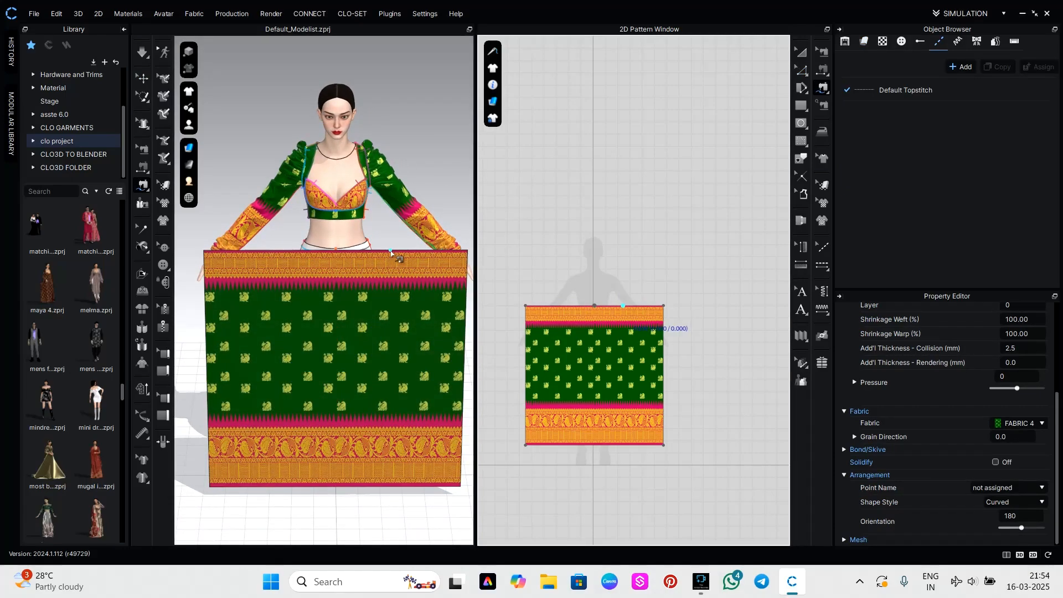
pyautogui.press('n')
pyautogui.click(389, 253)
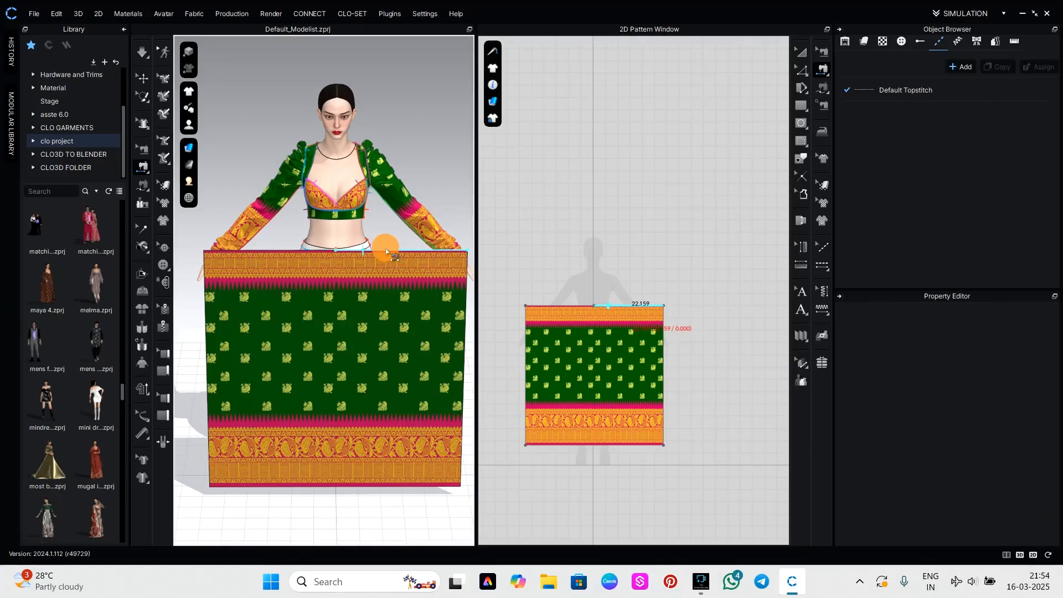
pyautogui.click(353, 224)
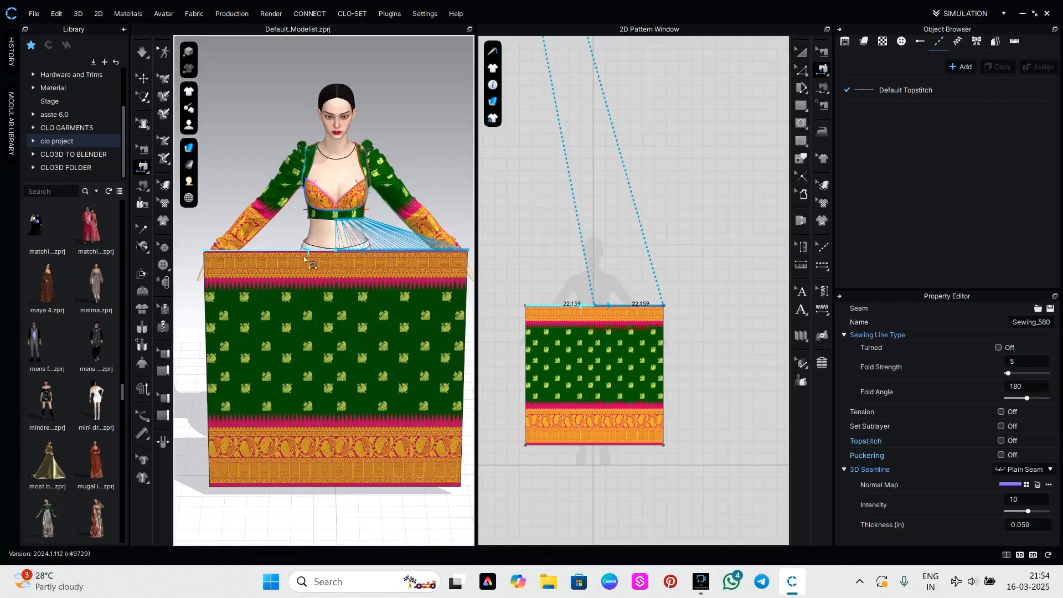
pyautogui.click(303, 251)
pyautogui.click(322, 220)
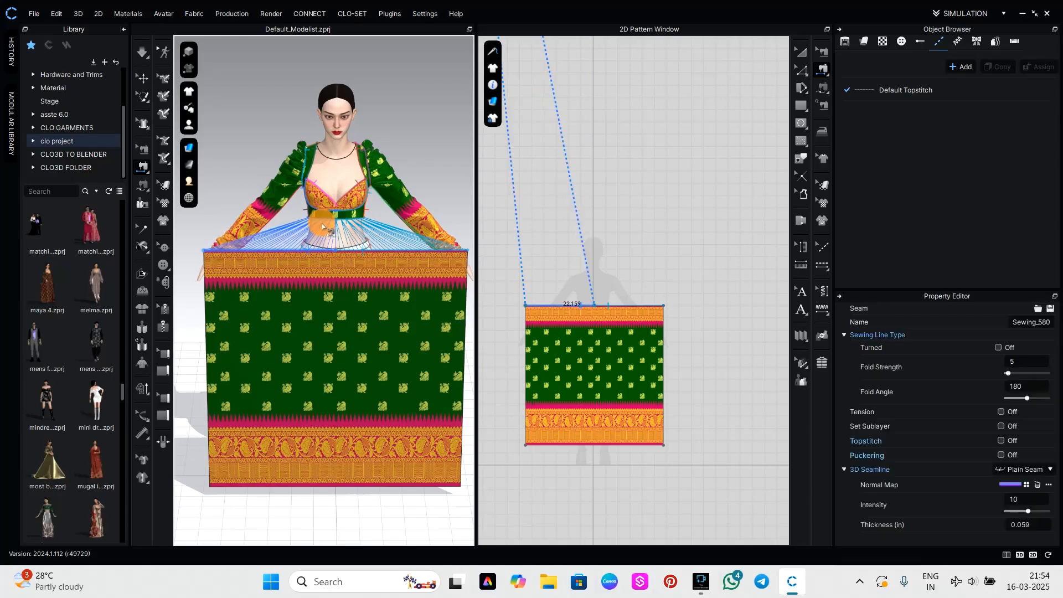
pyautogui.press('space')
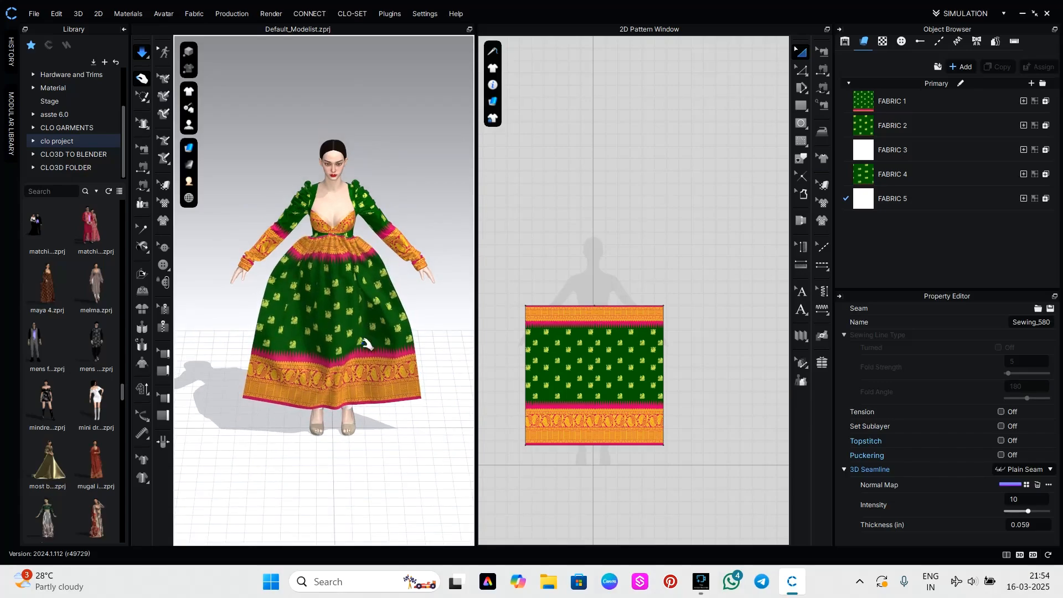
# Set the physical property preset of FABRIC 4 to (Default for Simulation).
pyautogui.click(413, 370)
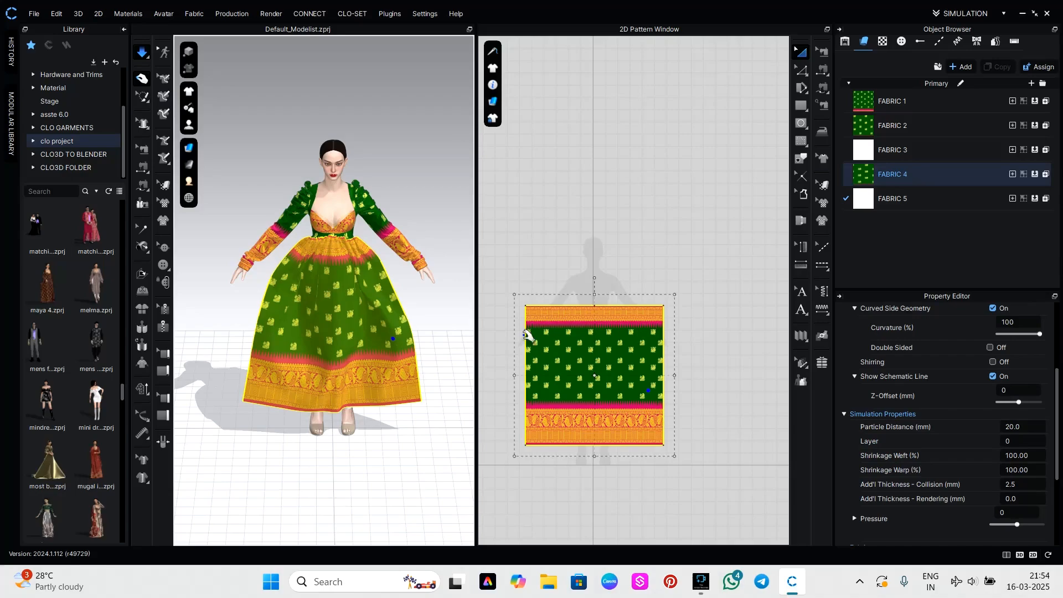
pyautogui.click(869, 201)
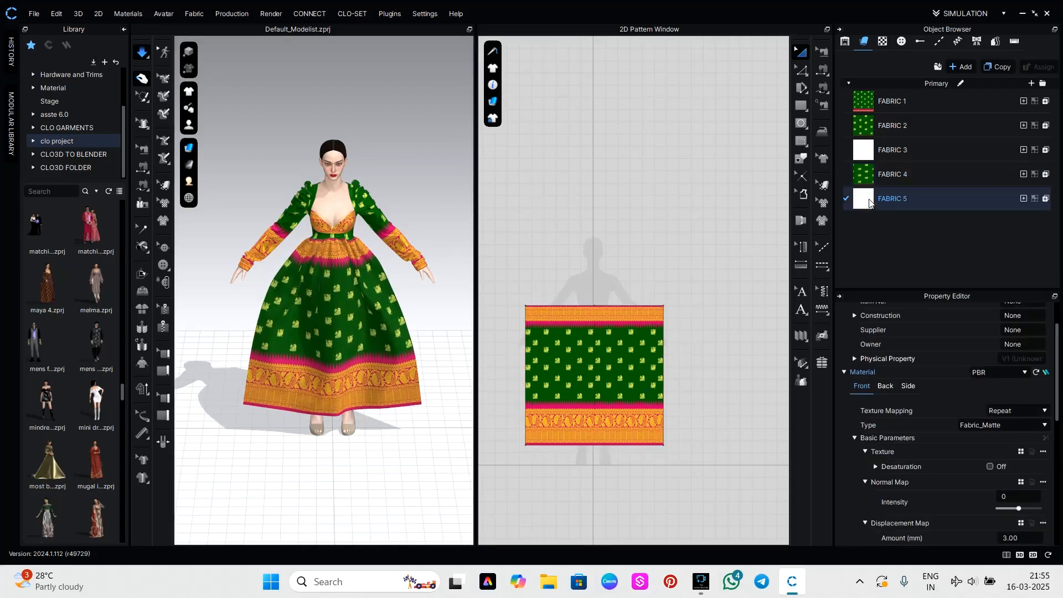
pyautogui.click(867, 173)
pyautogui.scroll(-5, 978, 463)
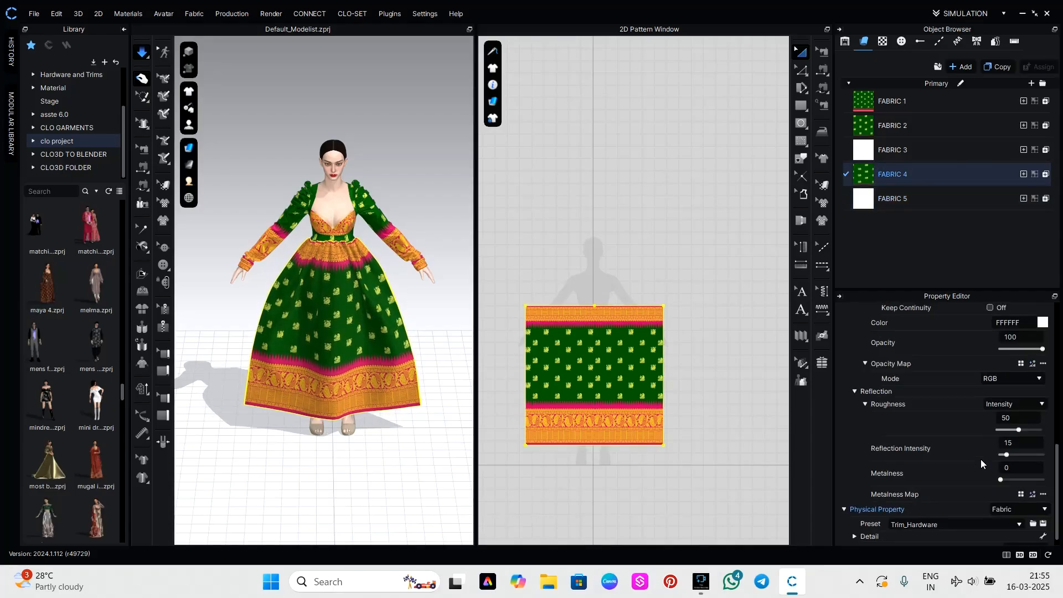
pyautogui.click(951, 514)
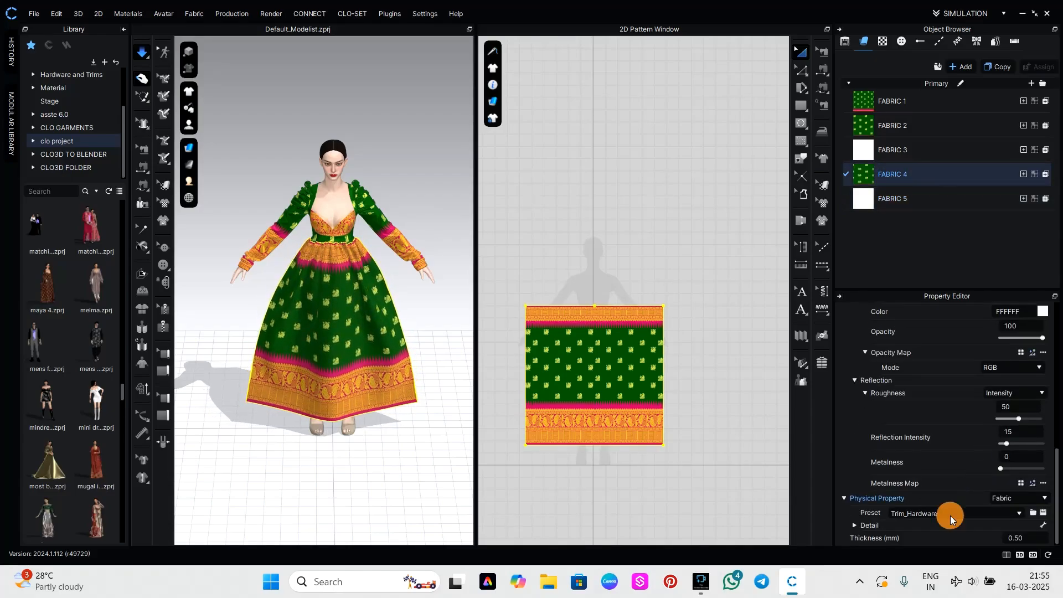
pyautogui.scroll(-5, 946, 498)
pyautogui.scroll(-4, 948, 496)
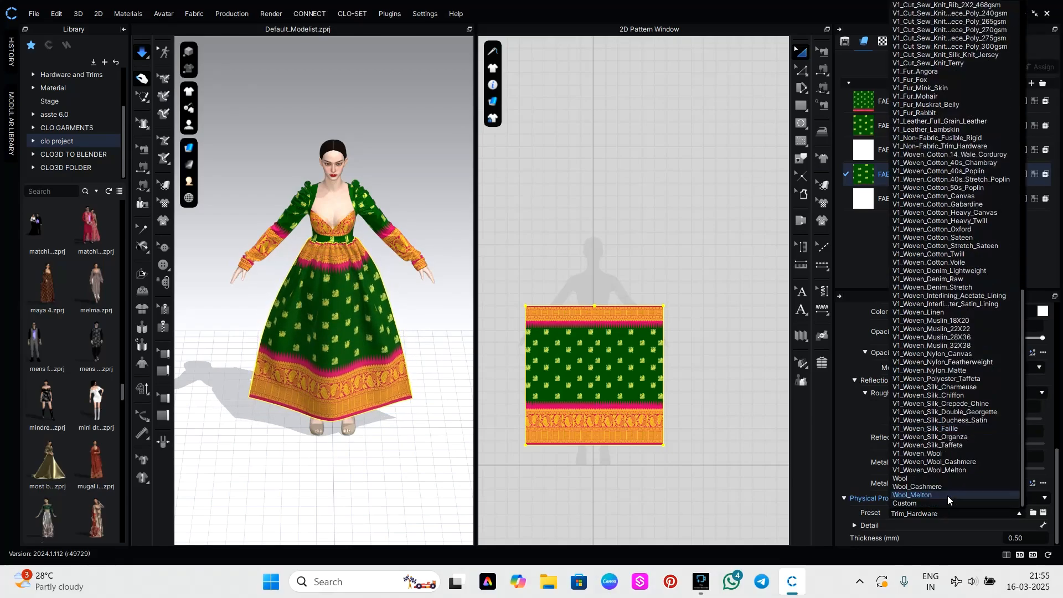
pyautogui.click(919, 503)
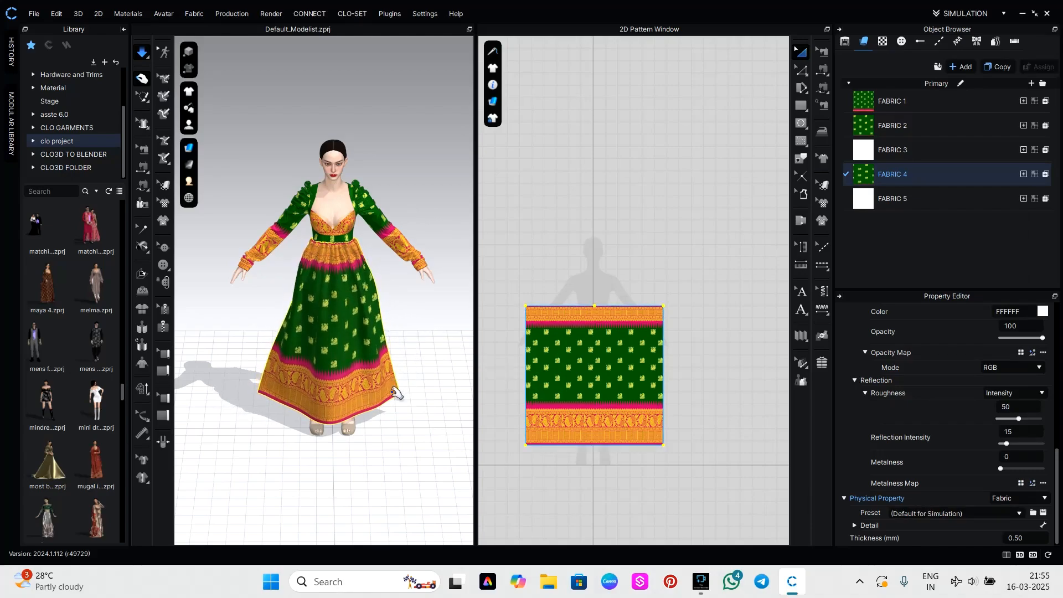
pyautogui.click(407, 424)
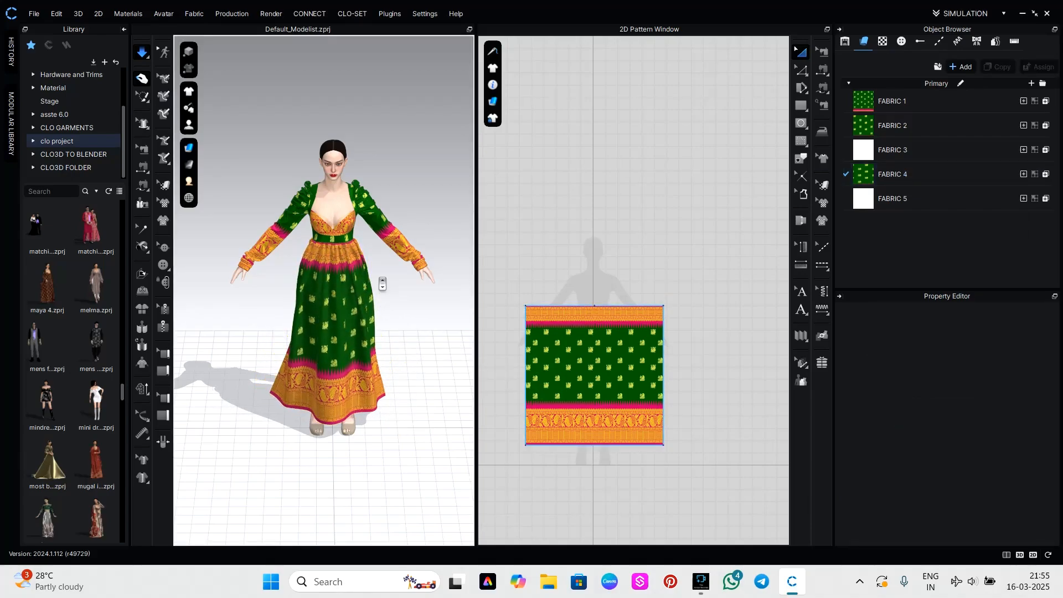
# Set the front skirt panel's particle distance to 10 mm.
pyautogui.scroll(5, 382, 284)
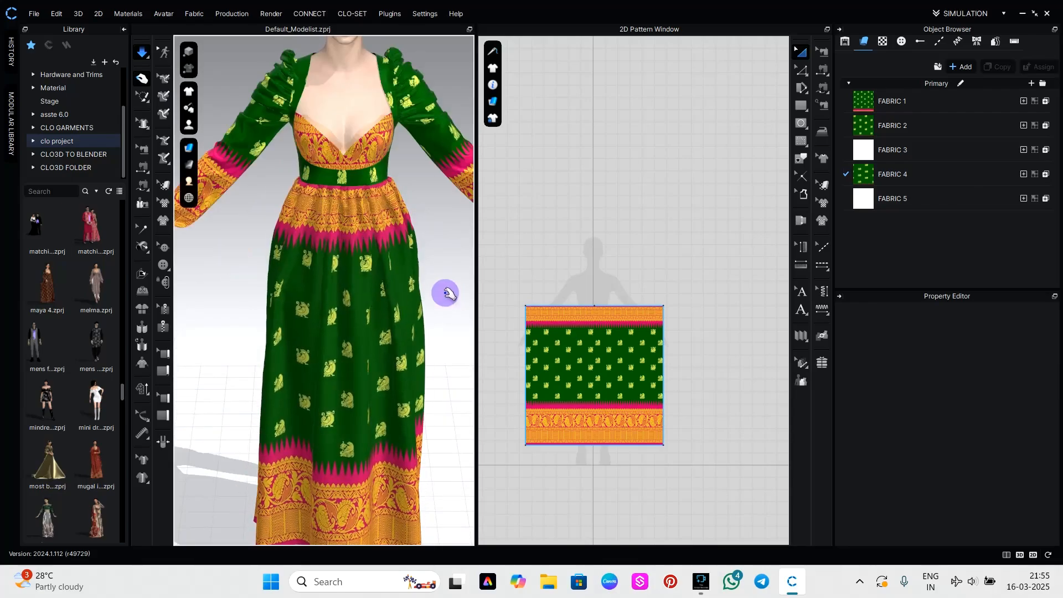
pyautogui.moveTo(448, 294); pyautogui.dragTo(407, 302, button='right')
pyautogui.click(389, 287)
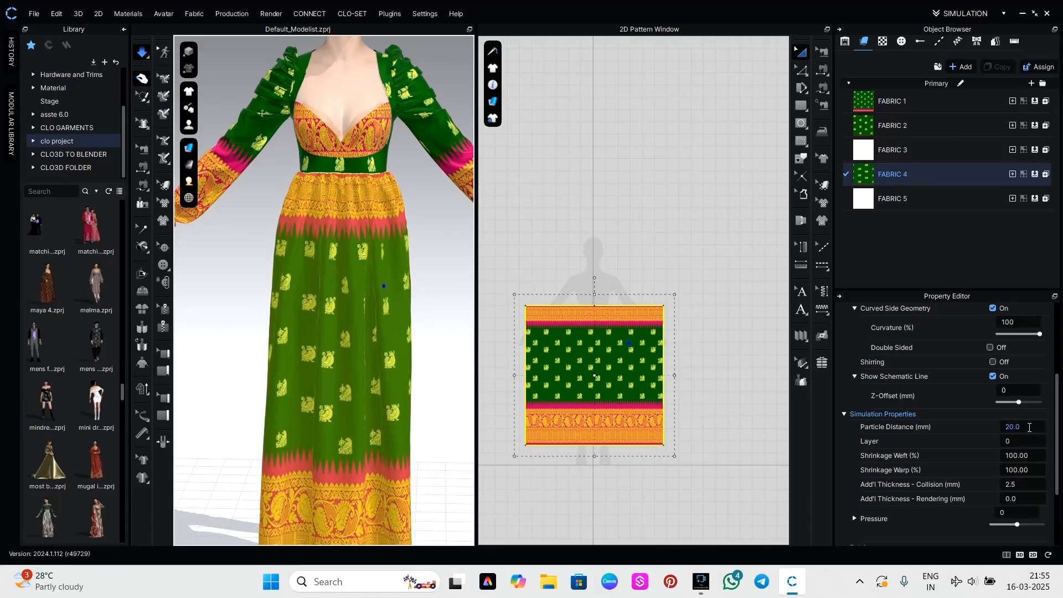
pyautogui.click(1029, 428)
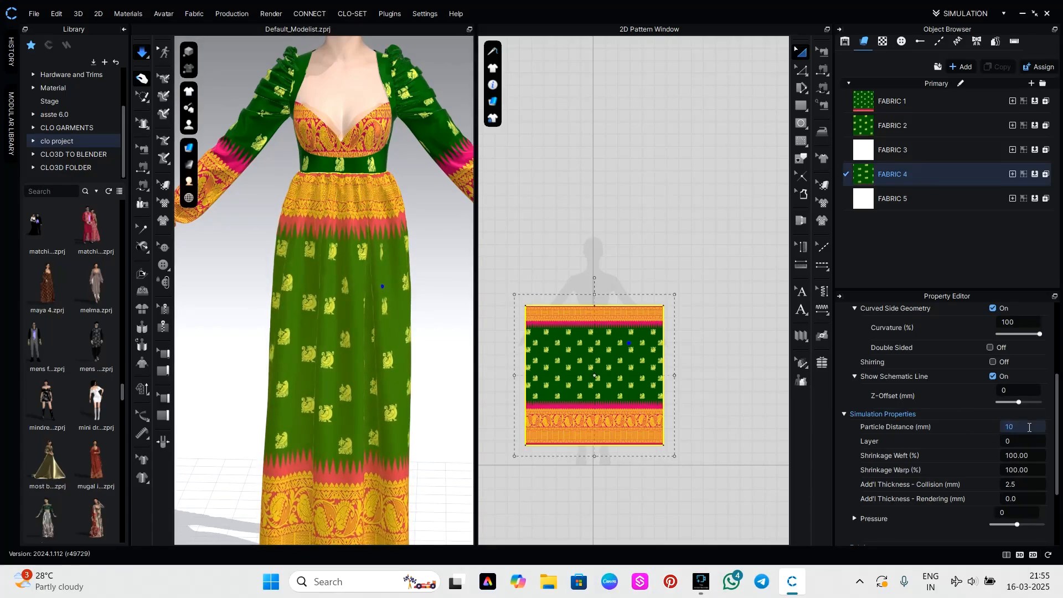
pyautogui.write('10')
pyautogui.press('Return')
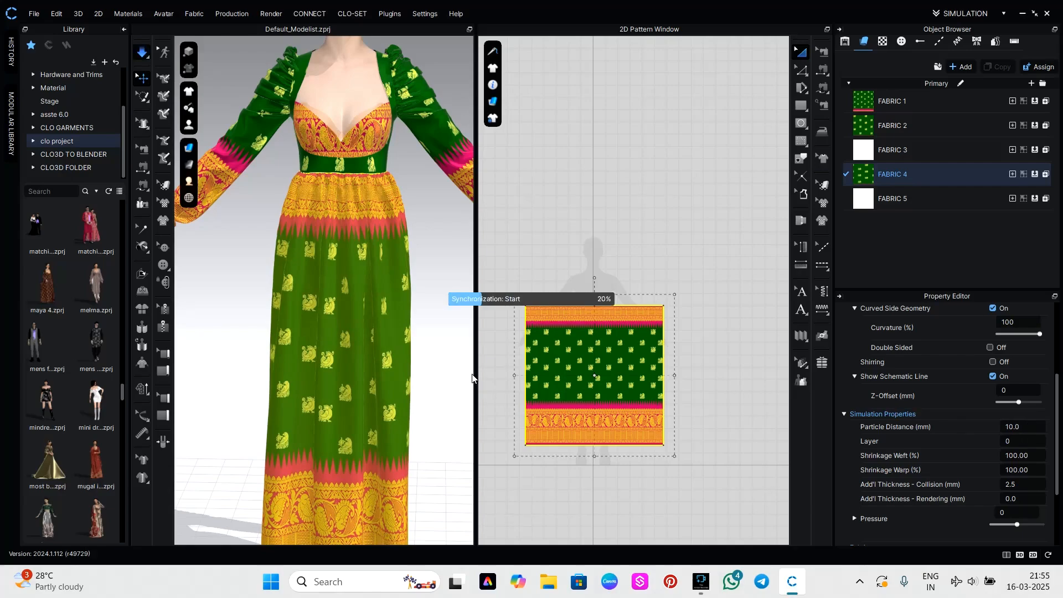
pyautogui.click(446, 274)
pyautogui.moveTo(437, 278)
pyautogui.mouseDown(button='right')
pyautogui.moveTo(310, 276)
pyautogui.moveTo(621, 276)
pyautogui.moveTo(448, 279)
pyautogui.mouseUp(button='right')
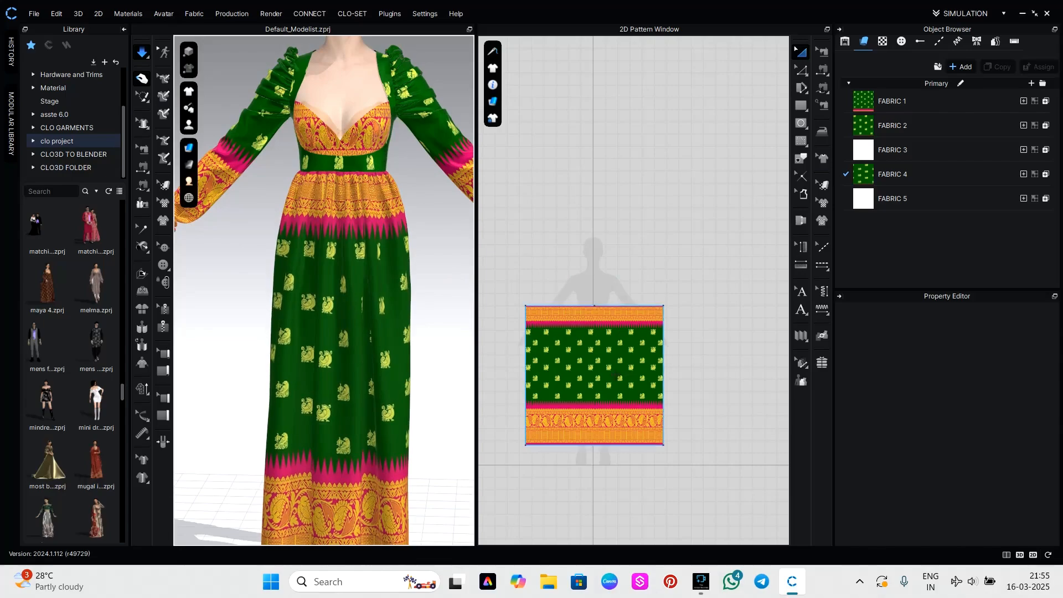
# Duplicate the skirt panel and place the copy beside the original, offset about 50 inches horizontally.
pyautogui.scroll(1, 619, 381)
pyautogui.scroll(-3, 426, 362)
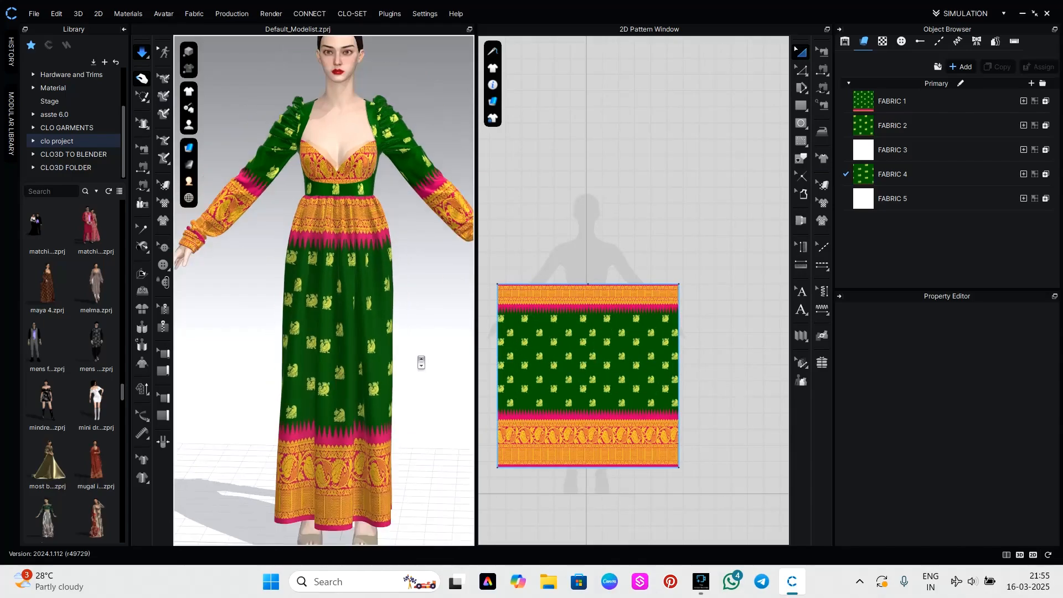
pyautogui.moveTo(428, 364)
pyautogui.mouseDown(button='right')
pyautogui.moveTo(304, 356)
pyautogui.moveTo(567, 368)
pyautogui.moveTo(430, 359)
pyautogui.moveTo(440, 360)
pyautogui.mouseUp(button='right')
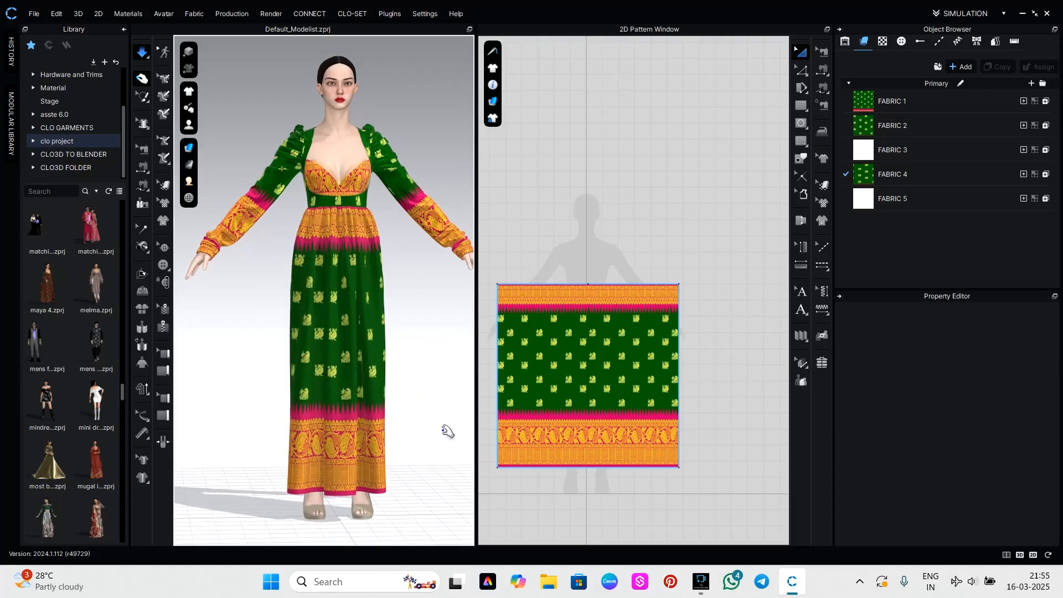
pyautogui.moveTo(453, 419); pyautogui.dragTo(419, 429, button='right')
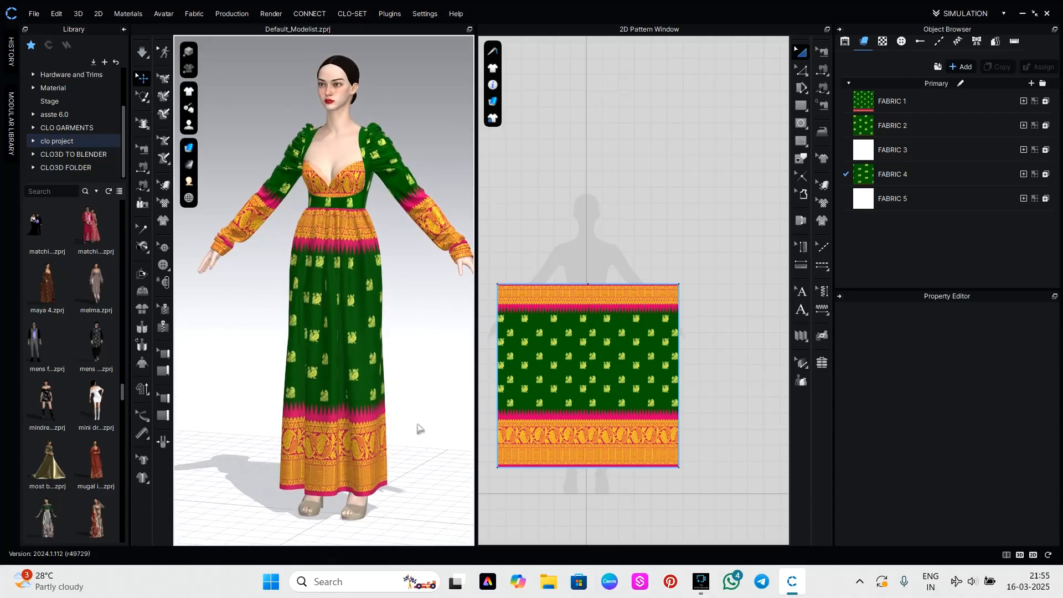
pyautogui.click(640, 377)
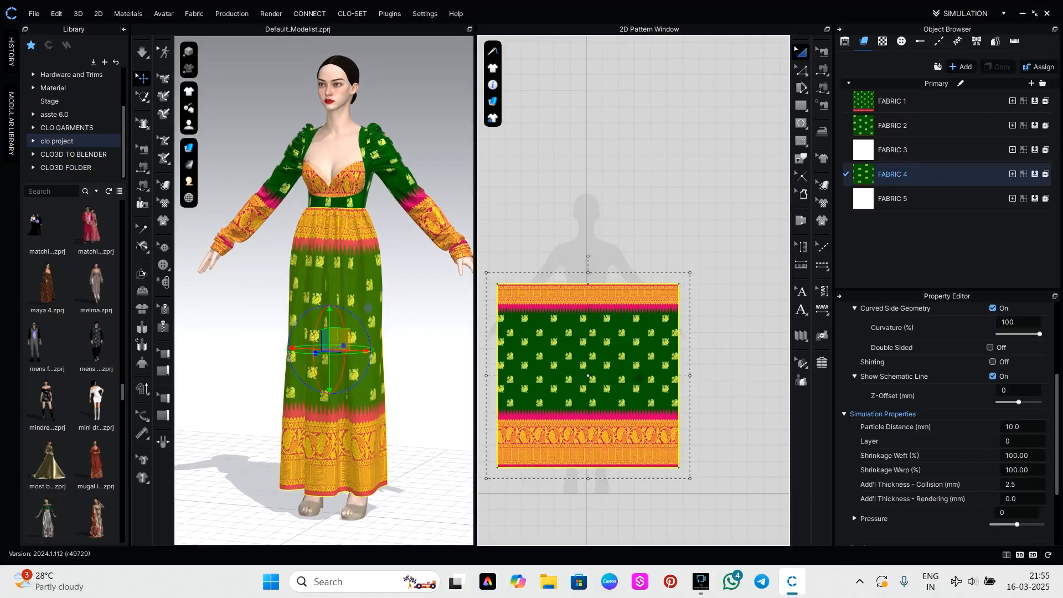
pyautogui.moveTo(640, 376); pyautogui.dragTo(774, 371)
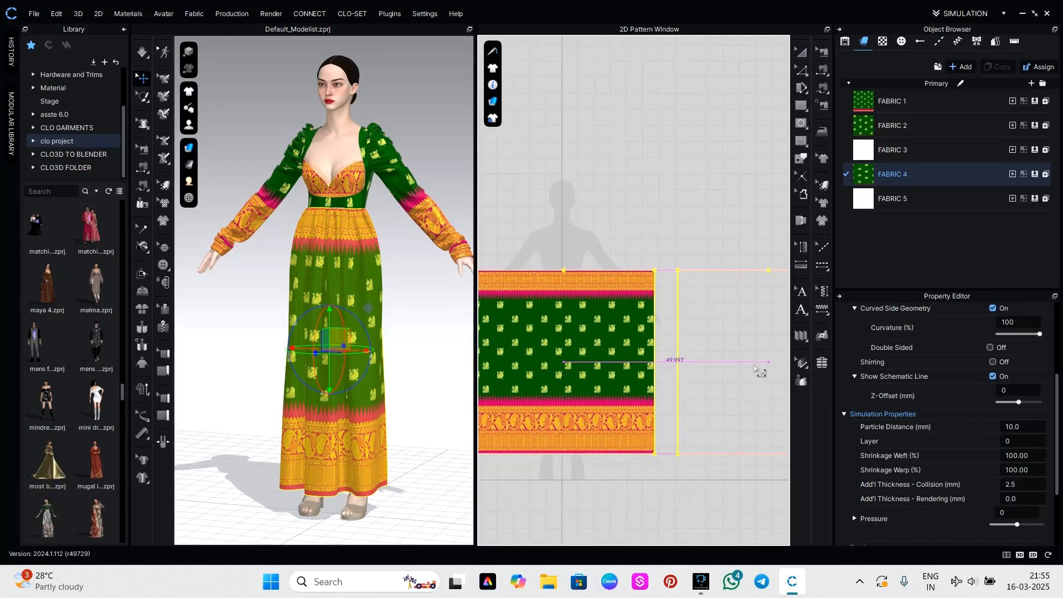
pyautogui.click(754, 368)
# Position the duplicated skirt panel behind the avatar, centred below the back of the top.
pyautogui.scroll(-5, 410, 371)
pyautogui.moveTo(399, 366); pyautogui.dragTo(292, 345, button='right')
pyautogui.moveTo(301, 395); pyautogui.dragTo(390, 330)
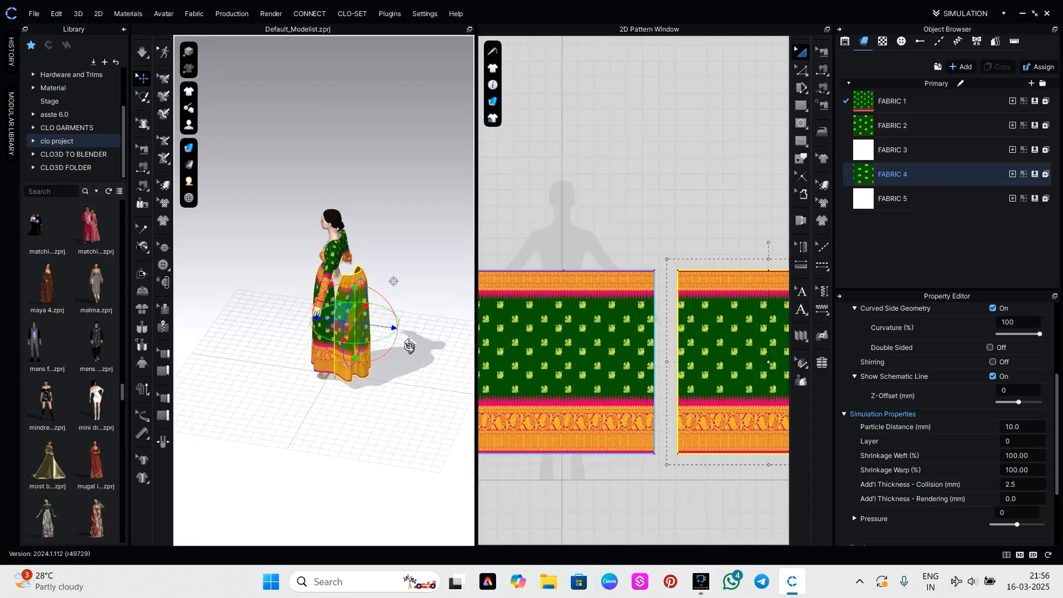
pyautogui.moveTo(408, 347); pyautogui.dragTo(328, 348, button='right')
pyautogui.scroll(3, 352, 372)
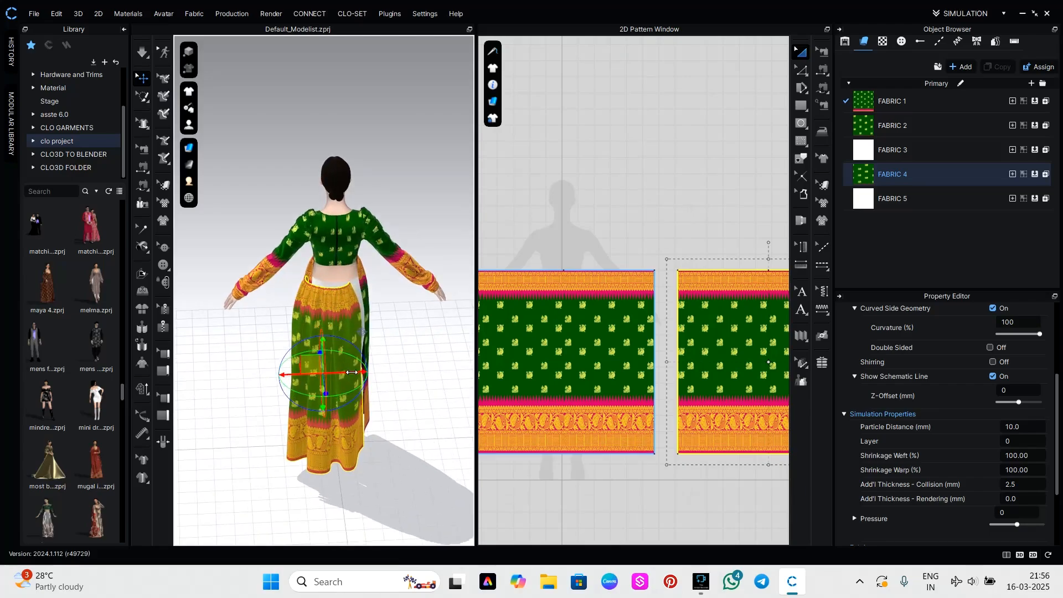
pyautogui.moveTo(348, 376); pyautogui.dragTo(367, 373)
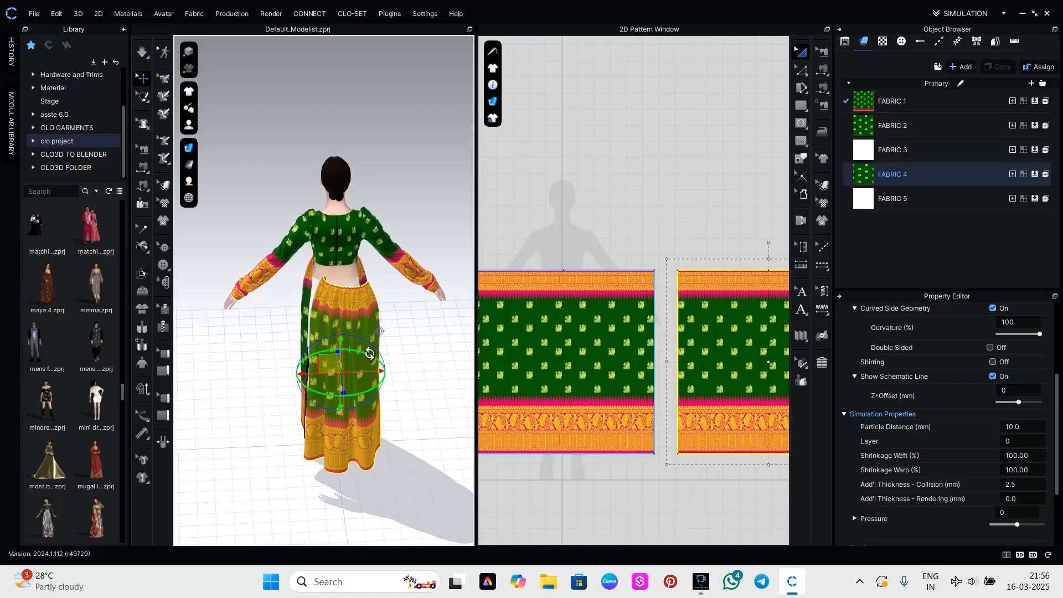
pyautogui.moveTo(371, 354); pyautogui.dragTo(370, 354, button='right')
# Sew both halves of the duplicated skirt panel's upper edge to the back lower edge of the top.
pyautogui.press('n')
pyautogui.click(354, 288)
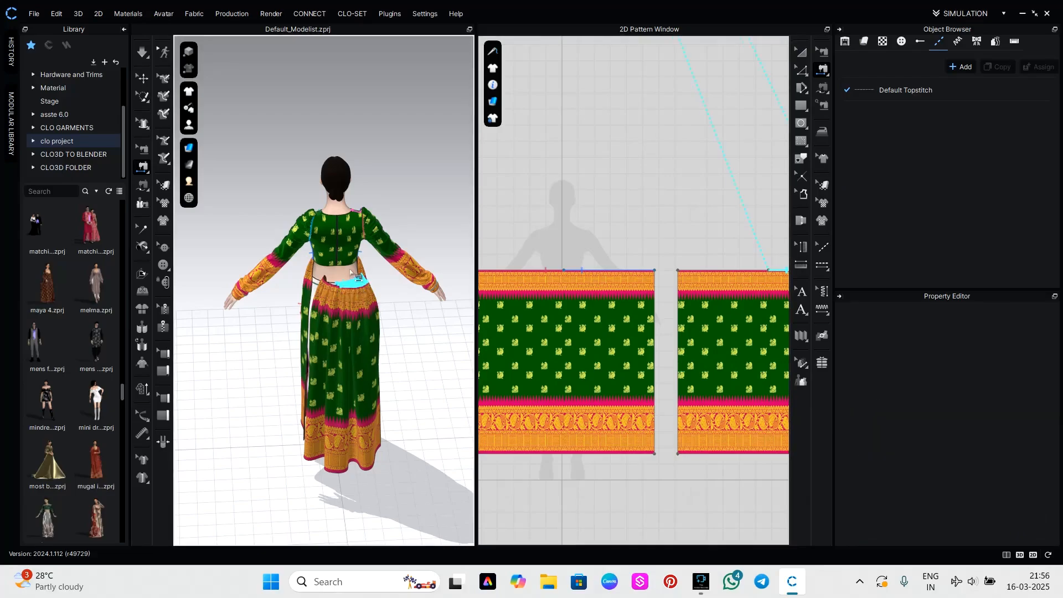
pyautogui.click(347, 268)
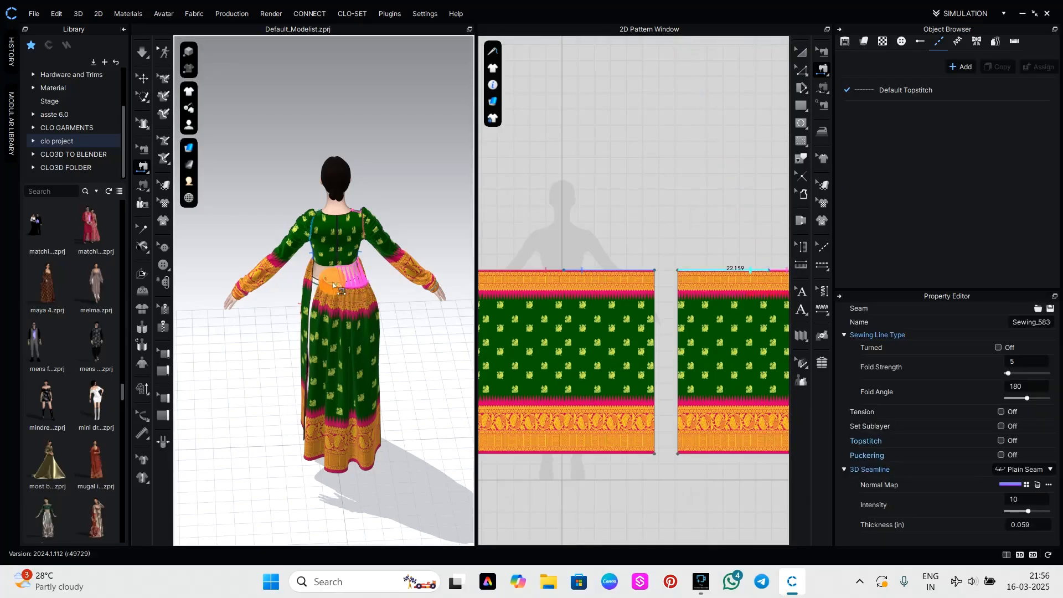
pyautogui.click(337, 284)
pyautogui.click(331, 271)
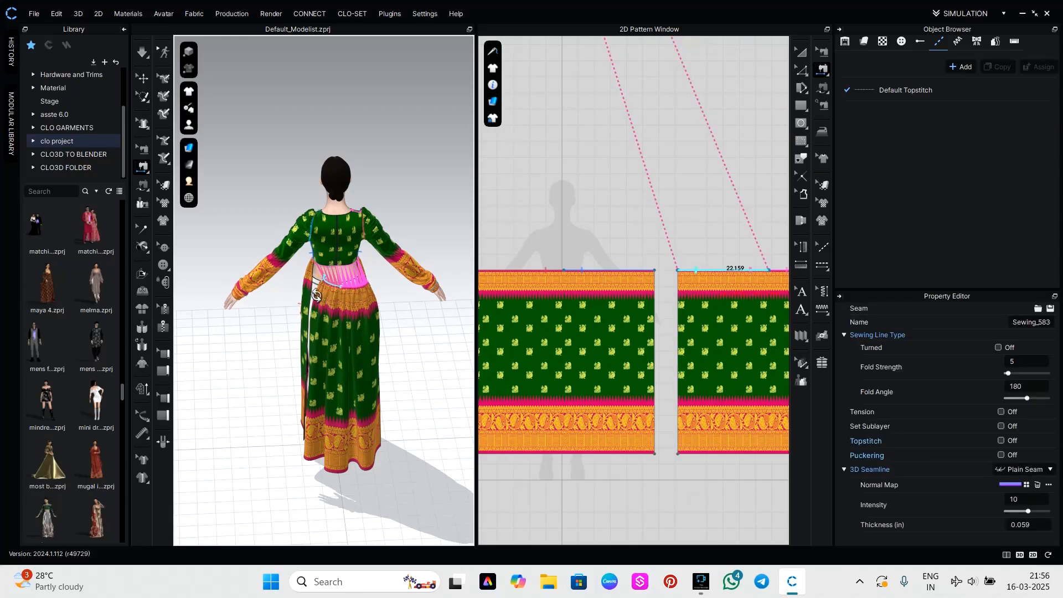
# Try sewing the facing side edges of the two skirt panels together and remove that seam.
pyautogui.moveTo(331, 272); pyautogui.dragTo(303, 385, button='right')
pyautogui.scroll(5, 304, 385)
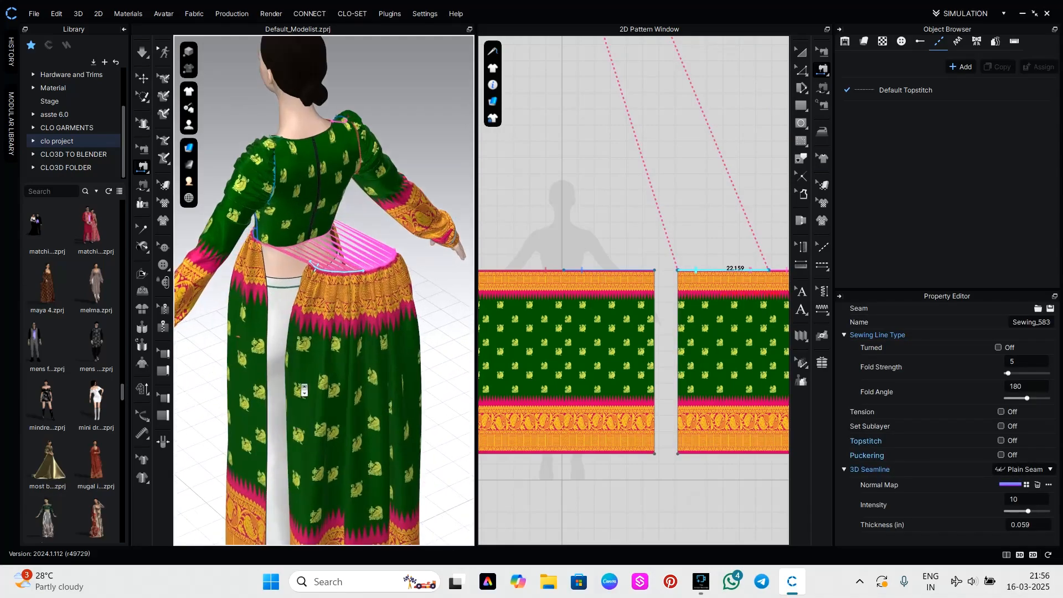
pyautogui.click(265, 279)
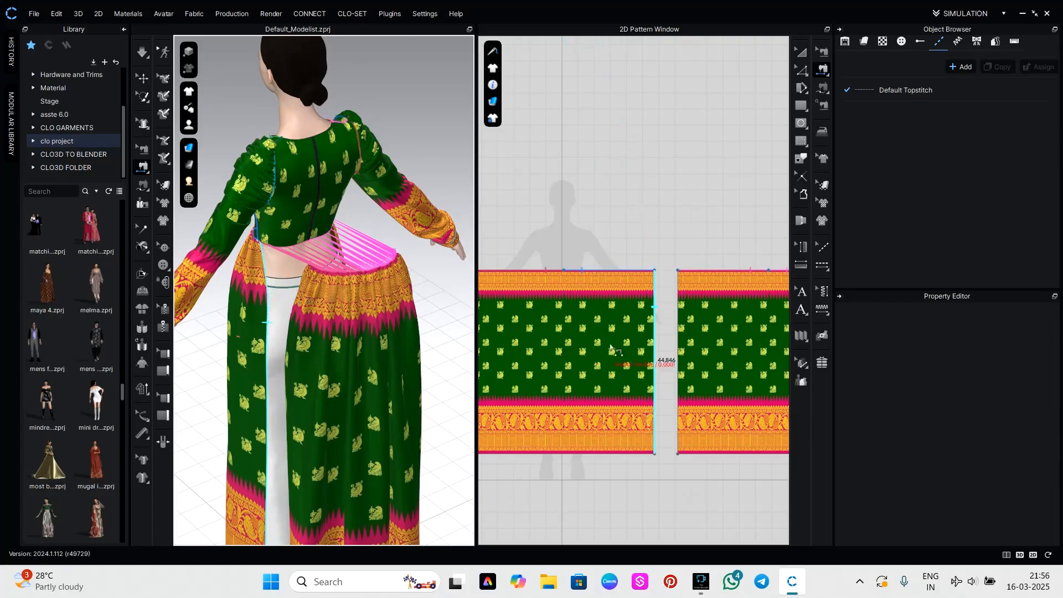
pyautogui.click(676, 358)
pyautogui.scroll(-5, 674, 358)
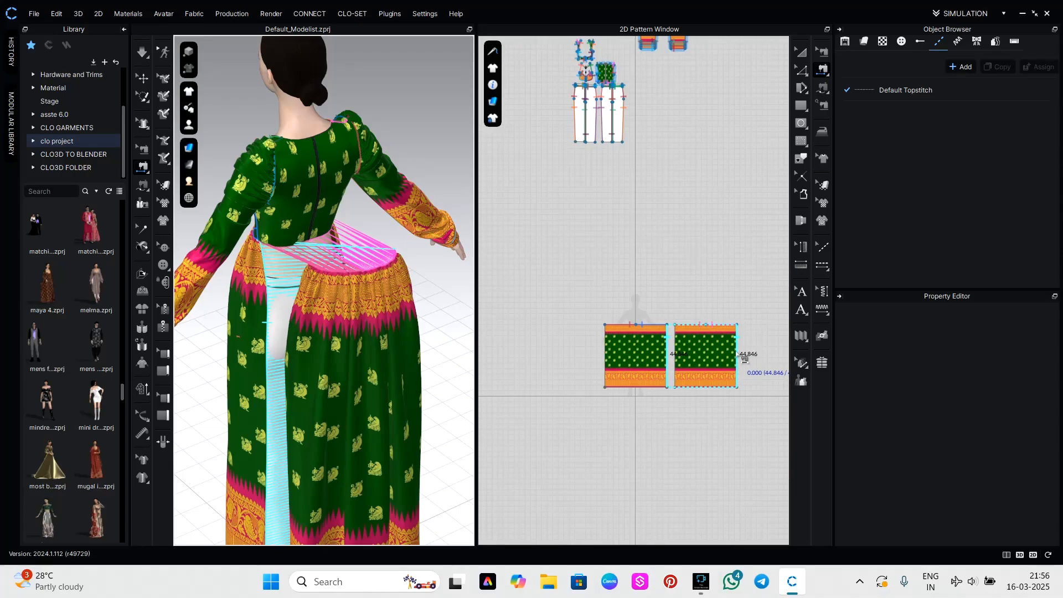
pyautogui.click(677, 340)
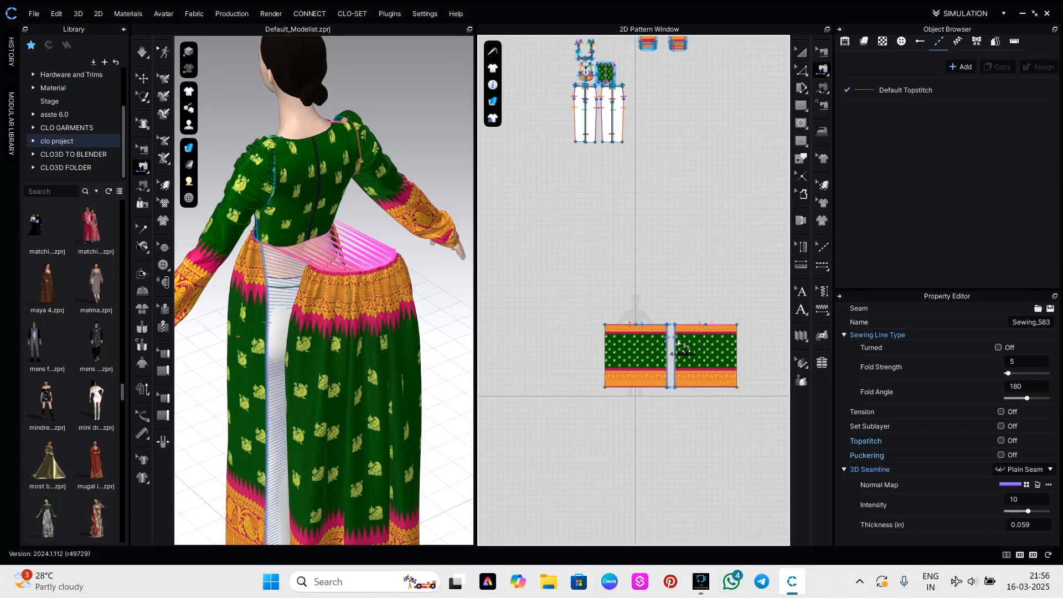
pyautogui.press('Delete')
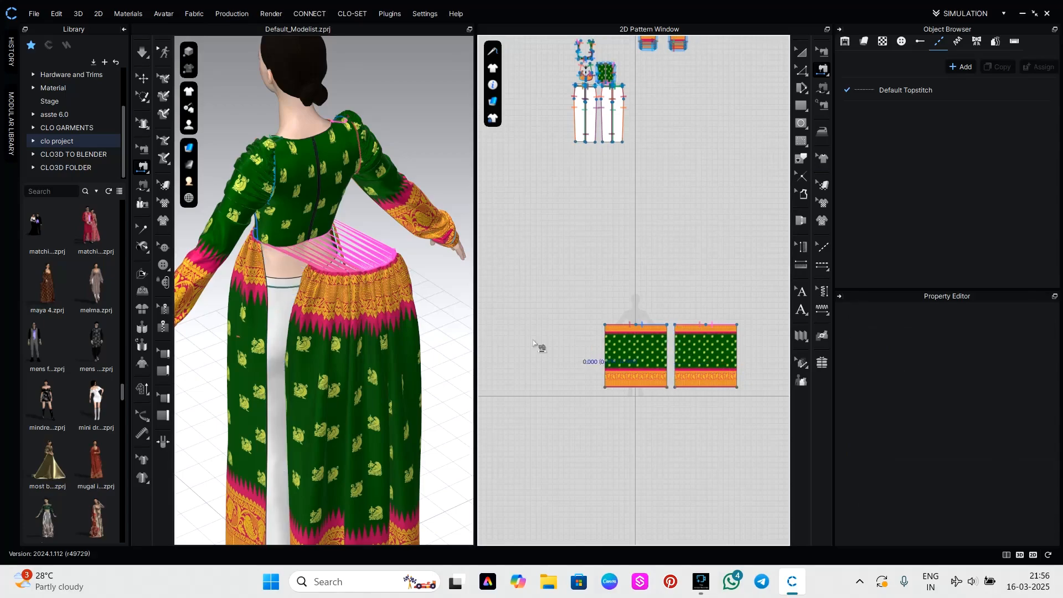
# Sew the front and back skirt panels together along their full side edges on the avatar's left side.
pyautogui.press('q')
pyautogui.click(373, 380)
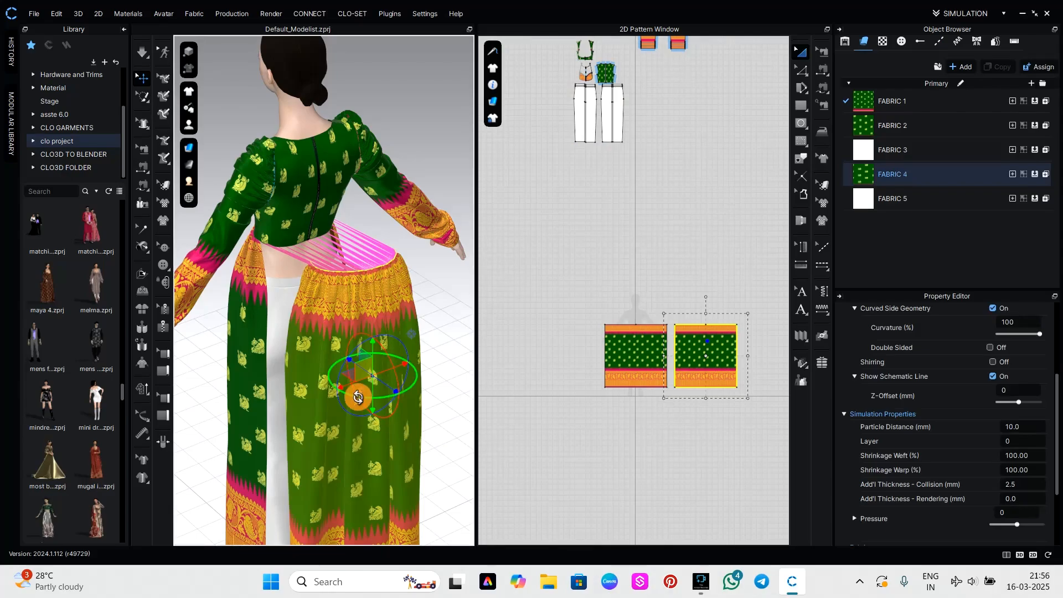
pyautogui.moveTo(360, 394); pyautogui.dragTo(430, 334, button='right')
pyautogui.moveTo(427, 333); pyautogui.dragTo(447, 323)
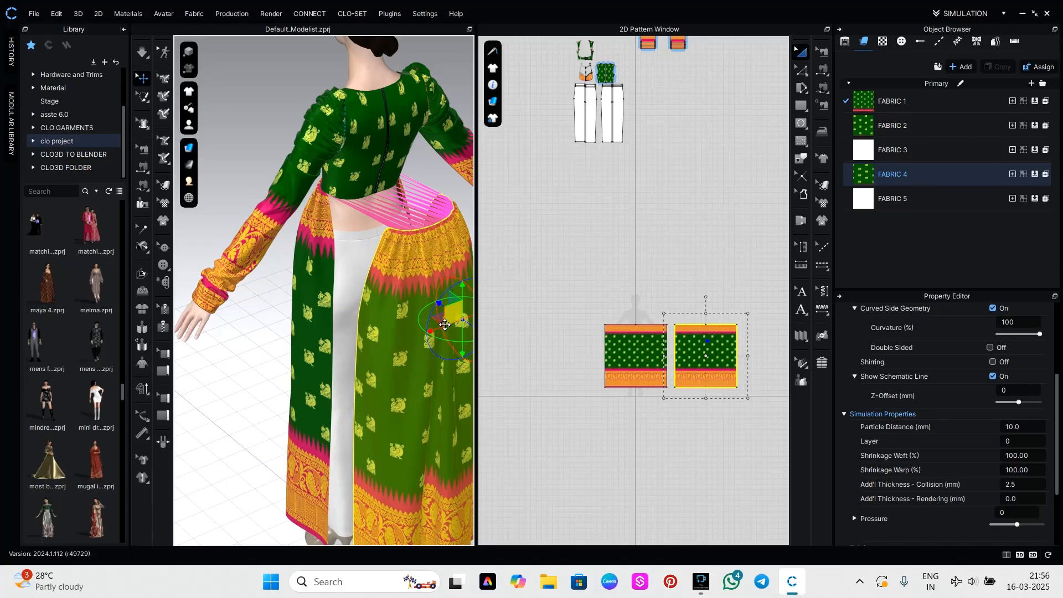
pyautogui.press('n')
pyautogui.click(334, 304)
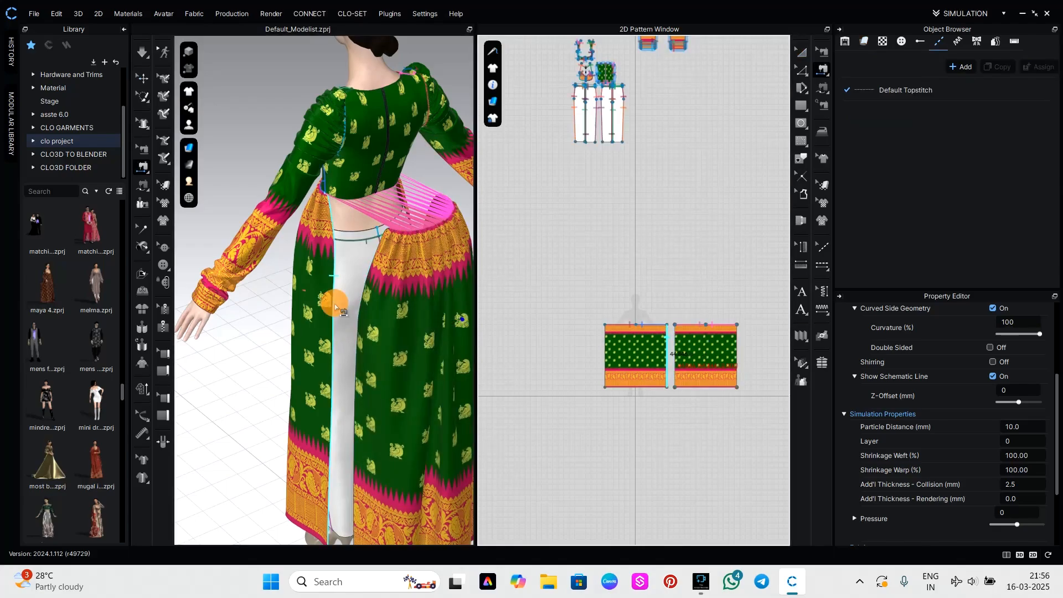
pyautogui.click(358, 323)
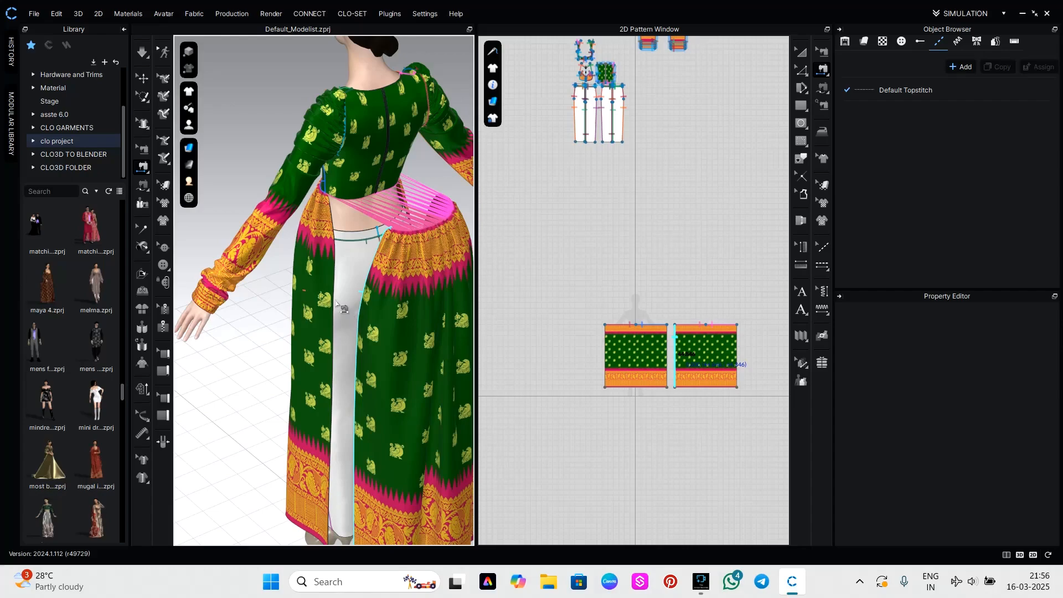
pyautogui.click(331, 268)
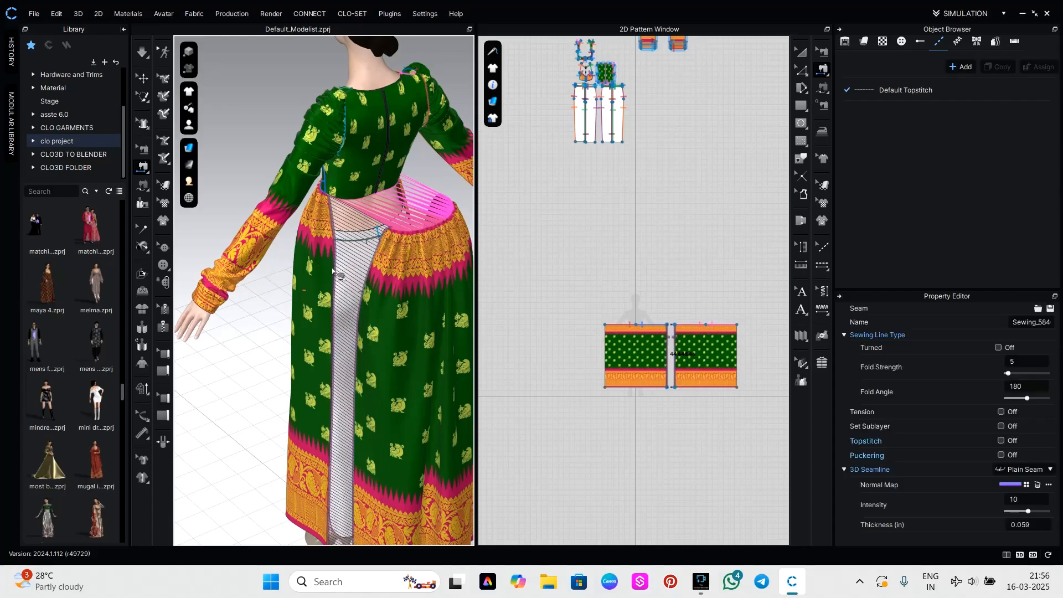
# Sew the skirt panels' outer side edges together on the avatar's right side and start the simulation.
pyautogui.moveTo(414, 326); pyautogui.dragTo(198, 269, button='right')
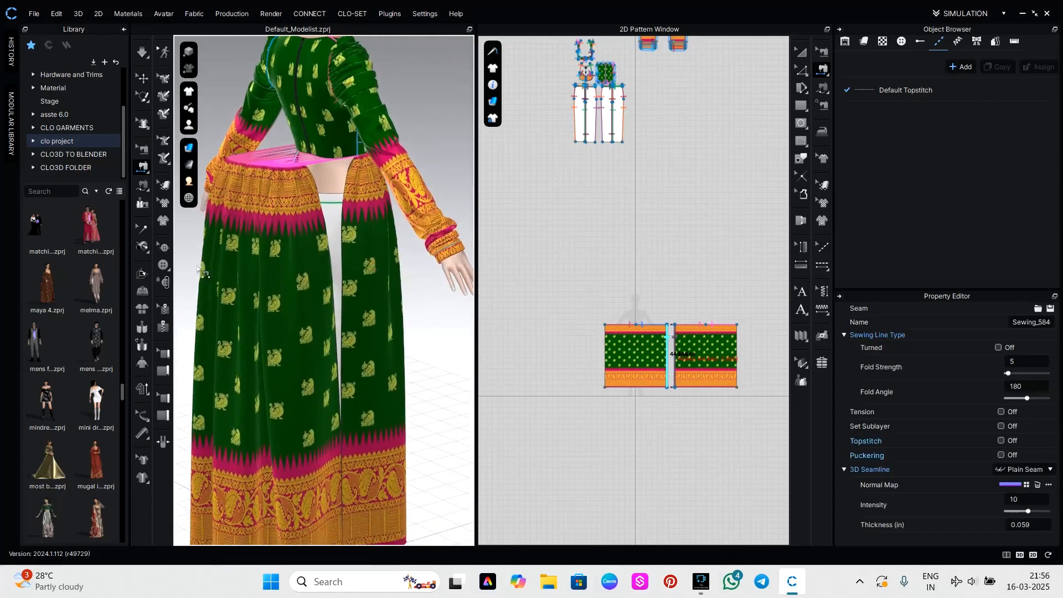
pyautogui.click(340, 257)
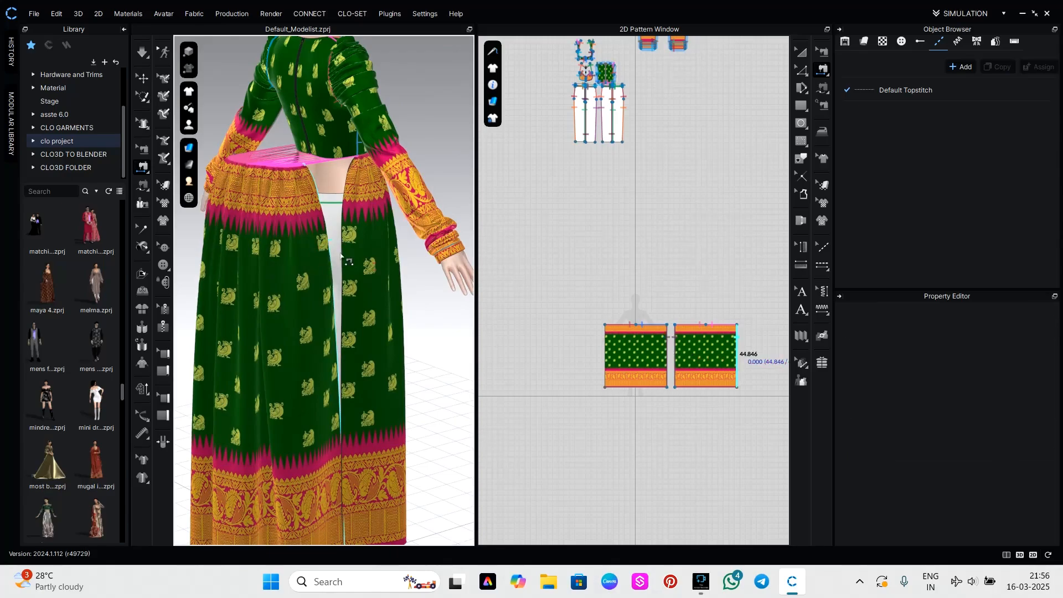
pyautogui.click(344, 255)
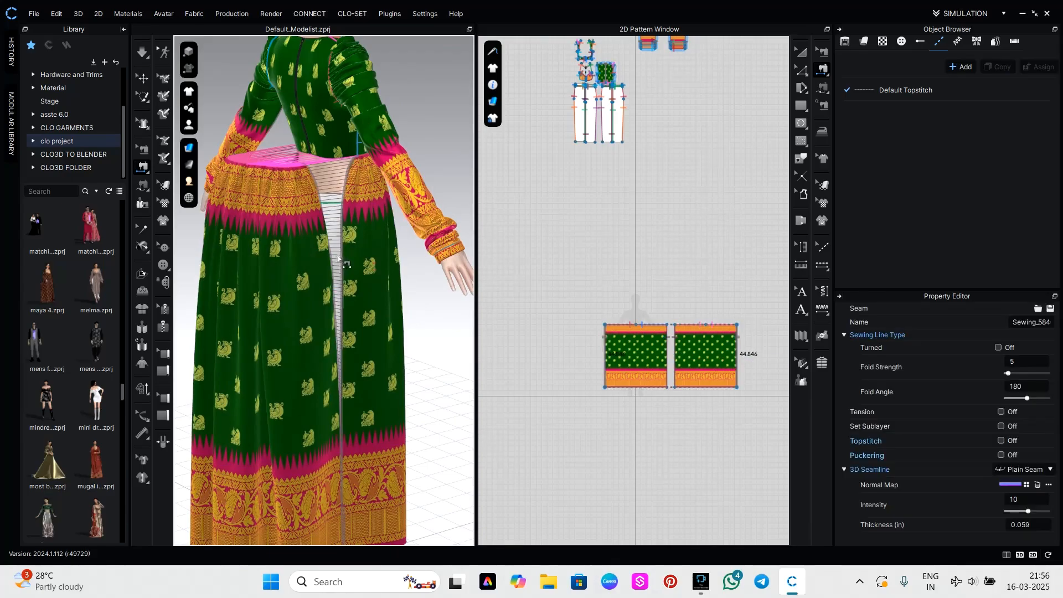
pyautogui.press('space')
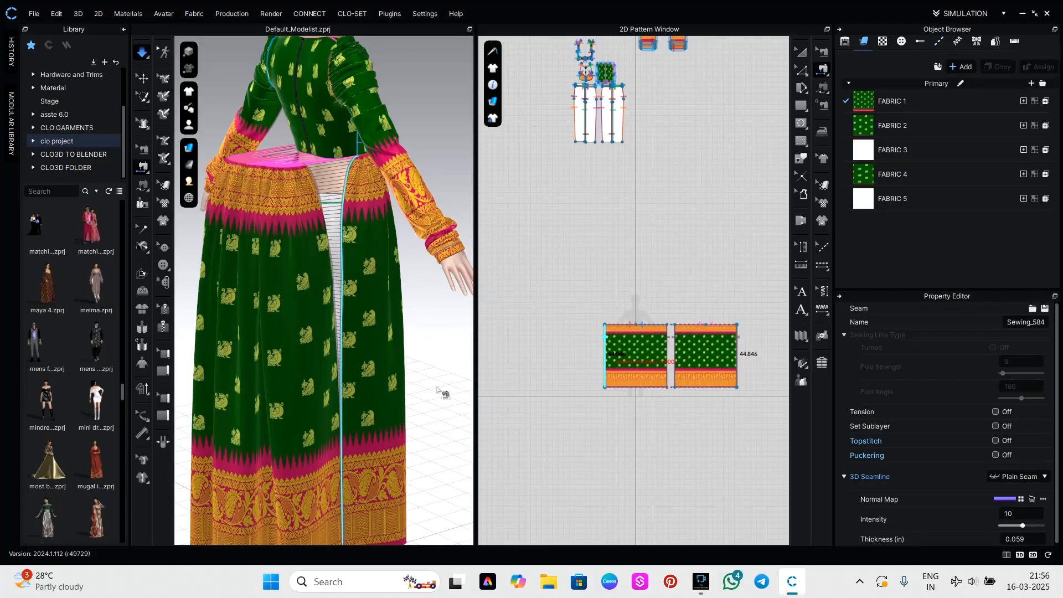
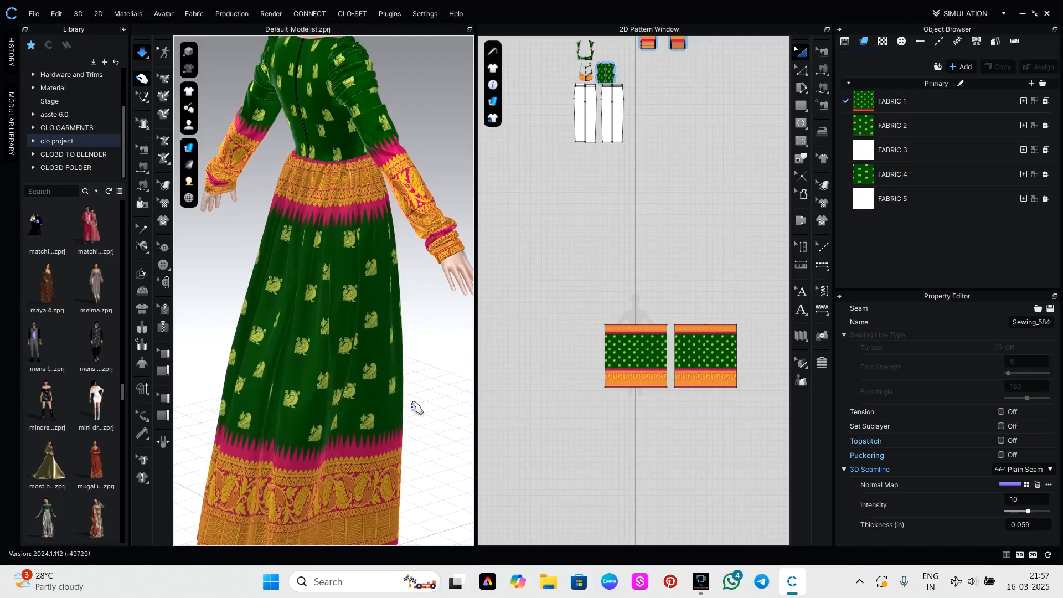
# Pull the top's bust panel upward on the avatar while the simulation runs.
pyautogui.moveTo(450, 392); pyautogui.dragTo(330, 384, button='right')
pyautogui.scroll(-5, 382, 370)
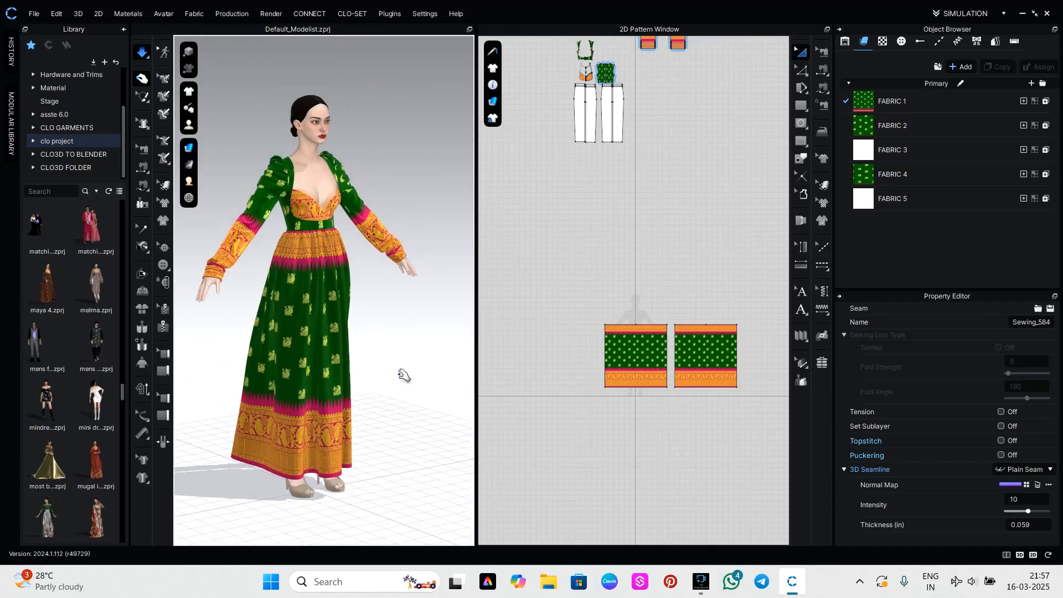
pyautogui.moveTo(405, 376); pyautogui.dragTo(355, 375, button='right')
pyautogui.click(326, 208)
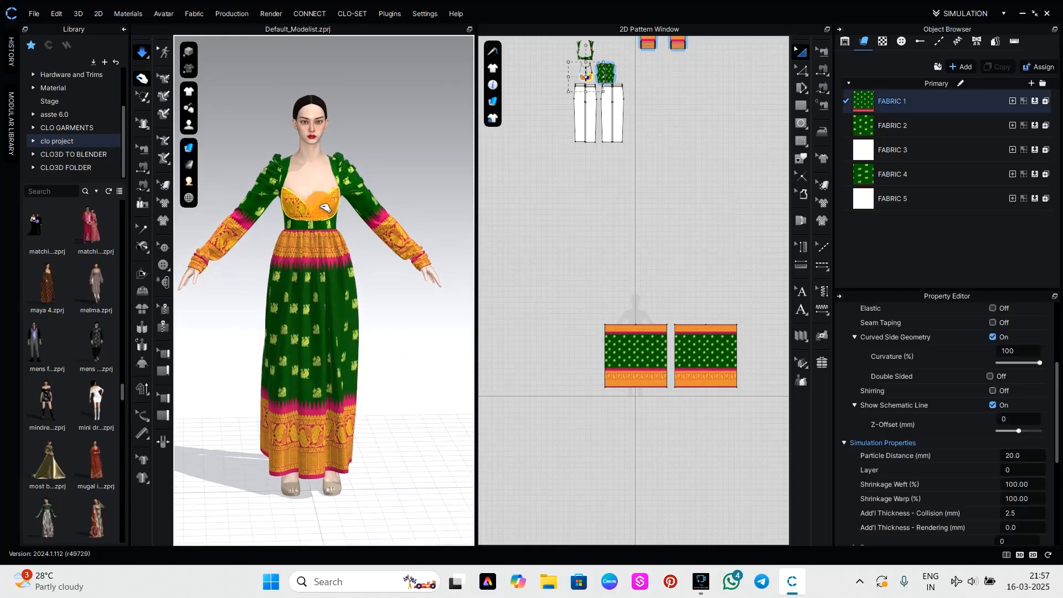
pyautogui.moveTo(331, 134); pyautogui.dragTo(331, 134)
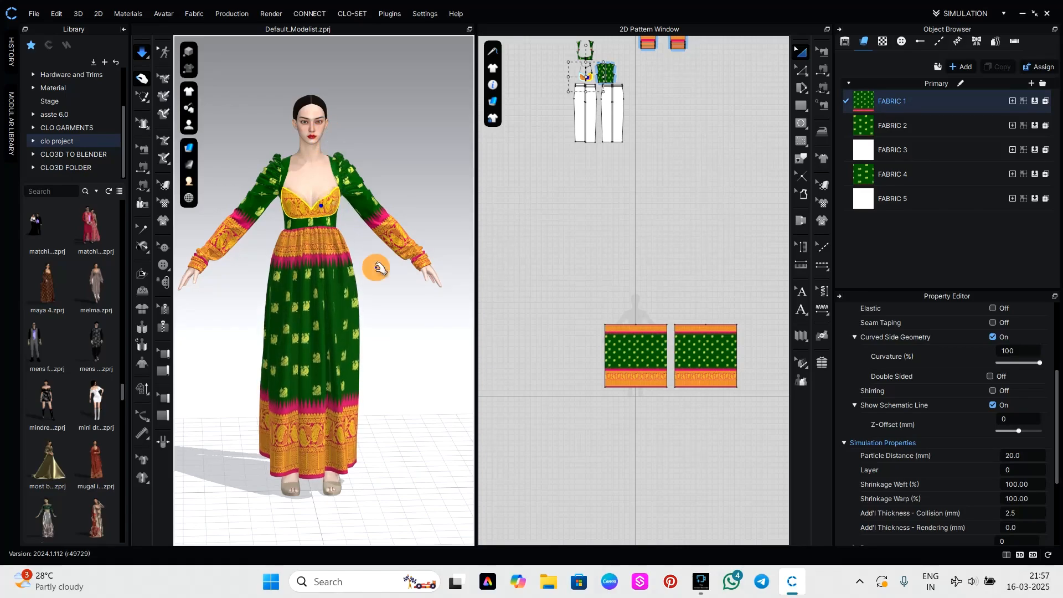
pyautogui.click(354, 237)
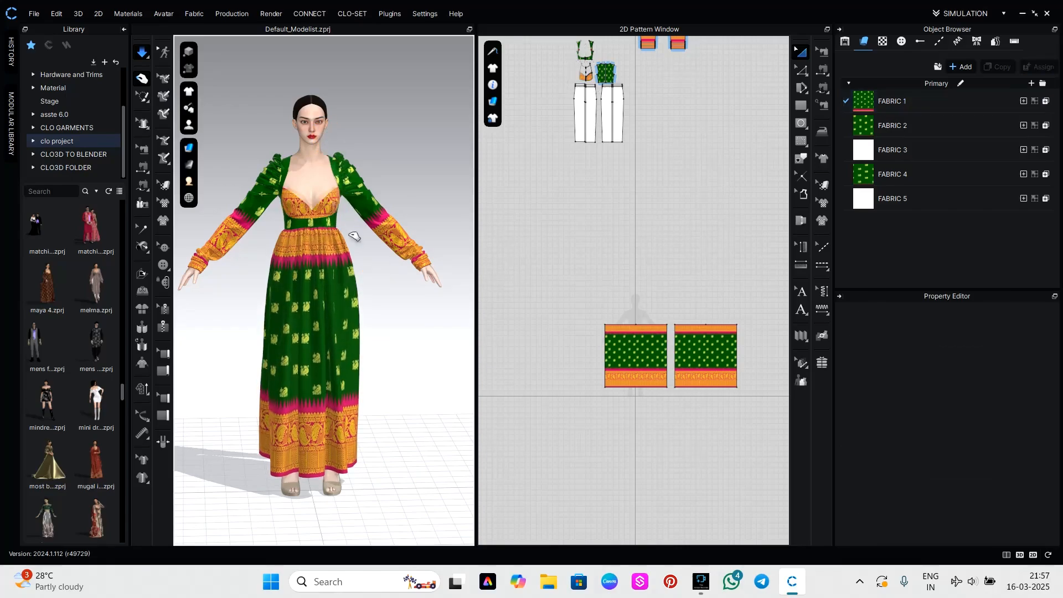
# Set the physical property preset of FABRIC 1 to Trim_Full_Grain_Leather.
pyautogui.click(900, 104)
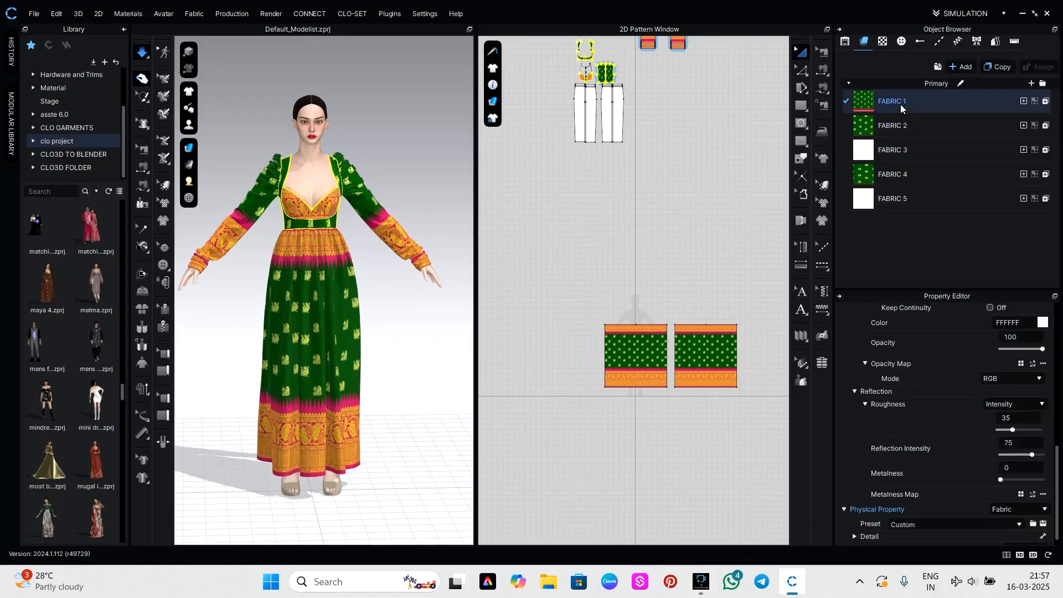
pyautogui.click(931, 526)
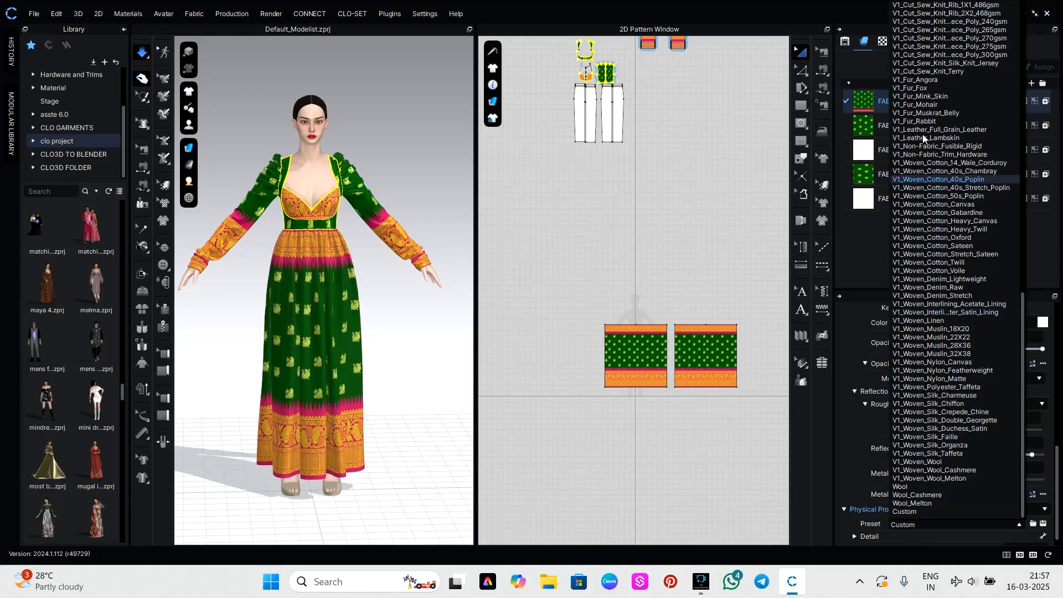
pyautogui.scroll(6, 923, 135)
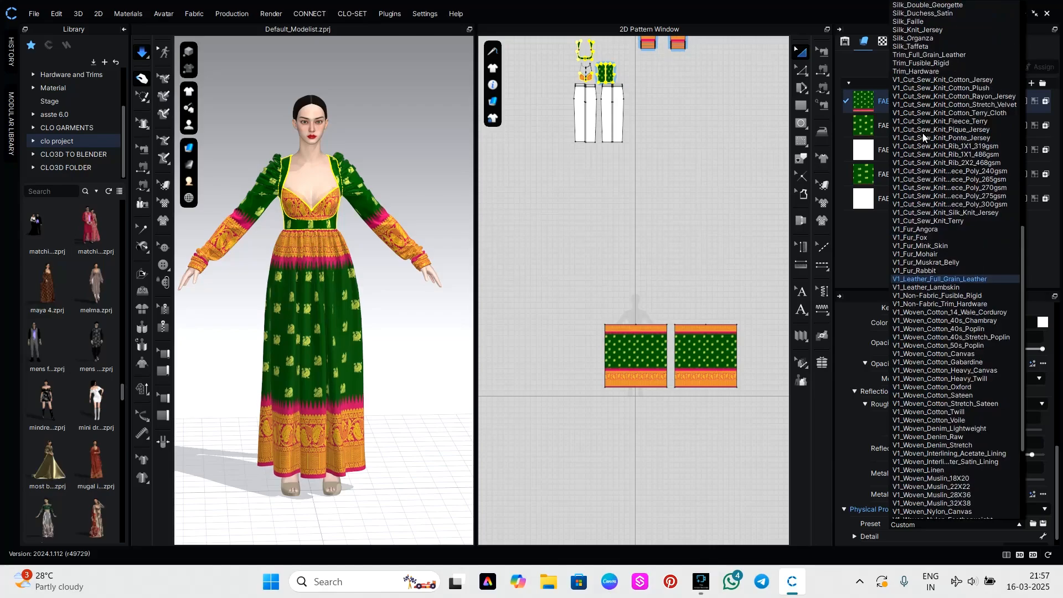
pyautogui.scroll(2, 923, 136)
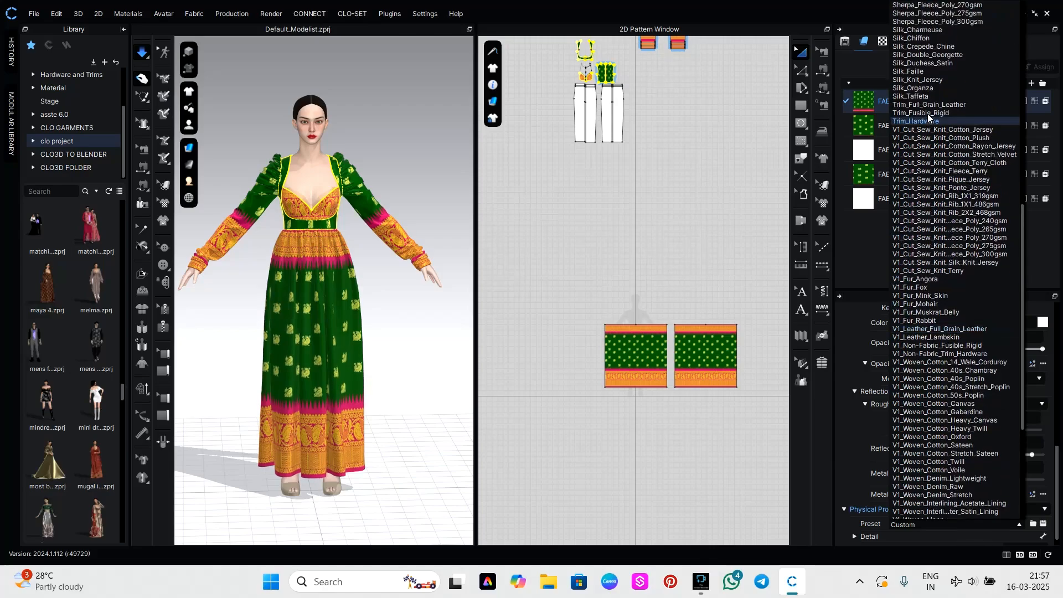
pyautogui.click(928, 107)
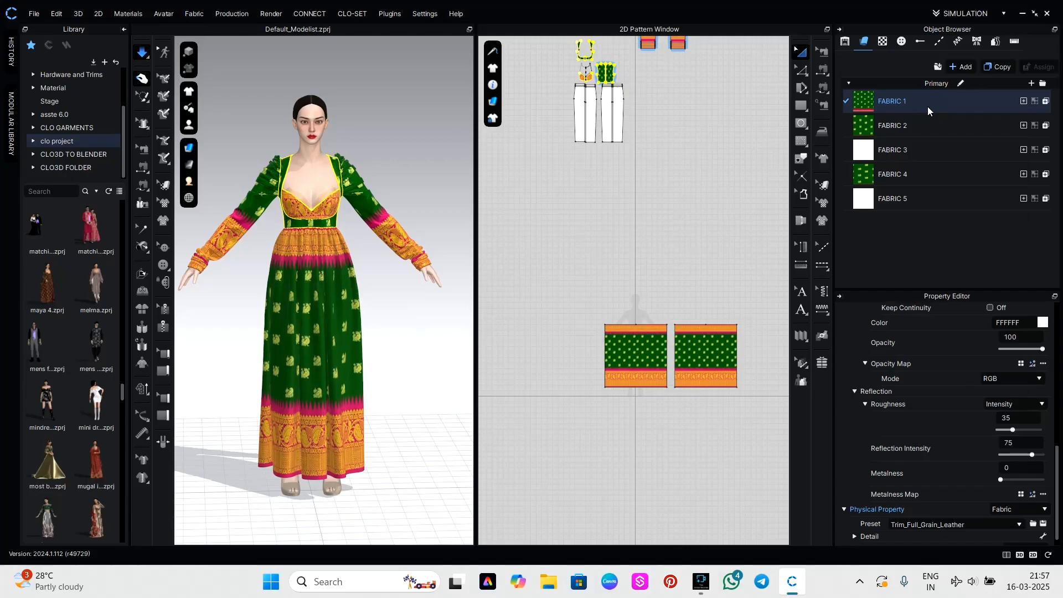
# Set the physical property preset of FABRIC 3 to Trim_Full_Grain_Leather.
pyautogui.click(889, 148)
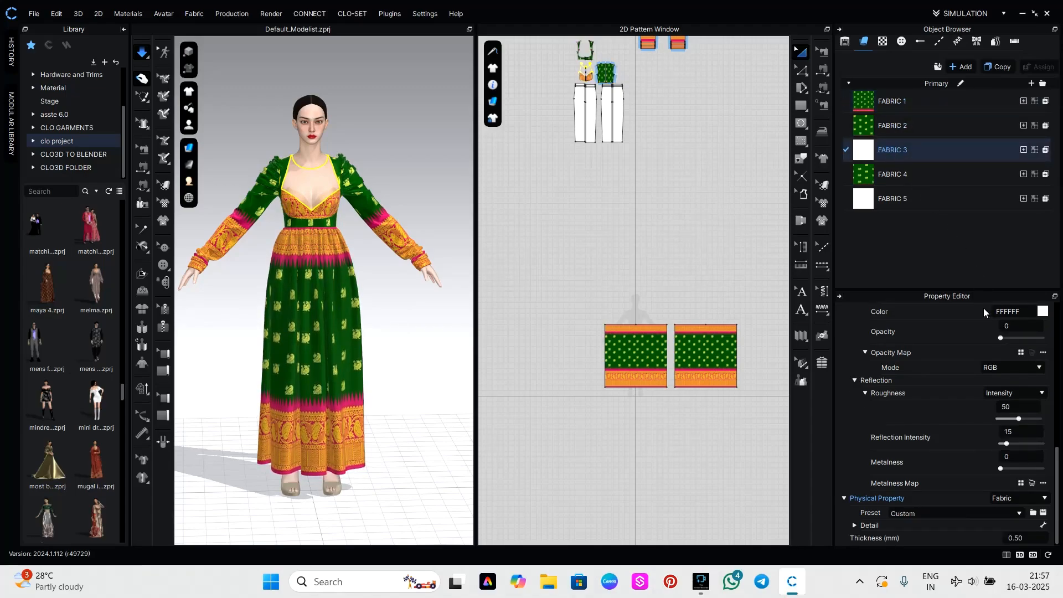
pyautogui.click(929, 515)
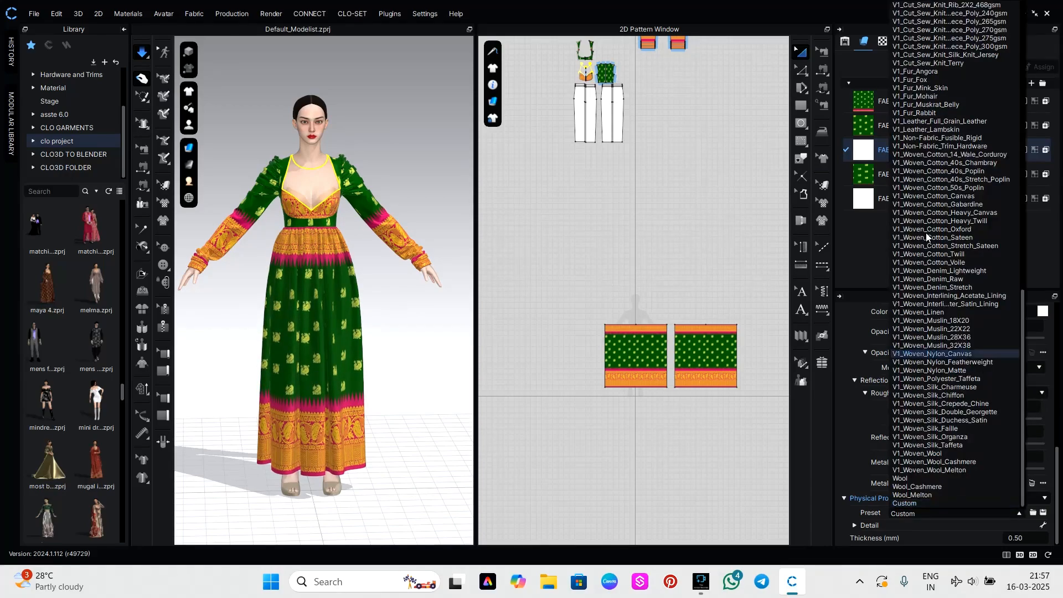
pyautogui.scroll(13, 926, 233)
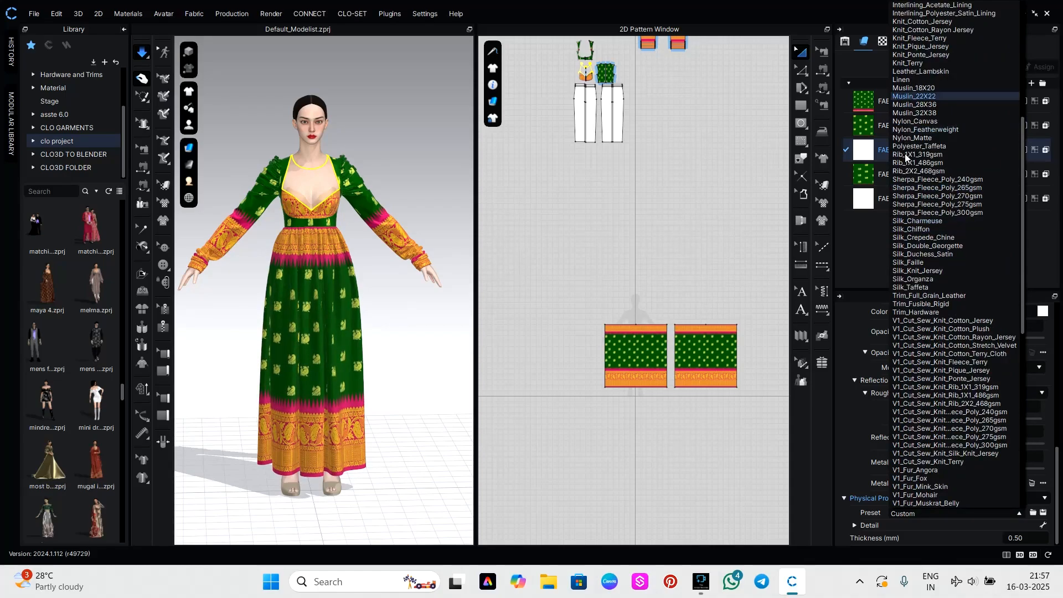
pyautogui.click(905, 301)
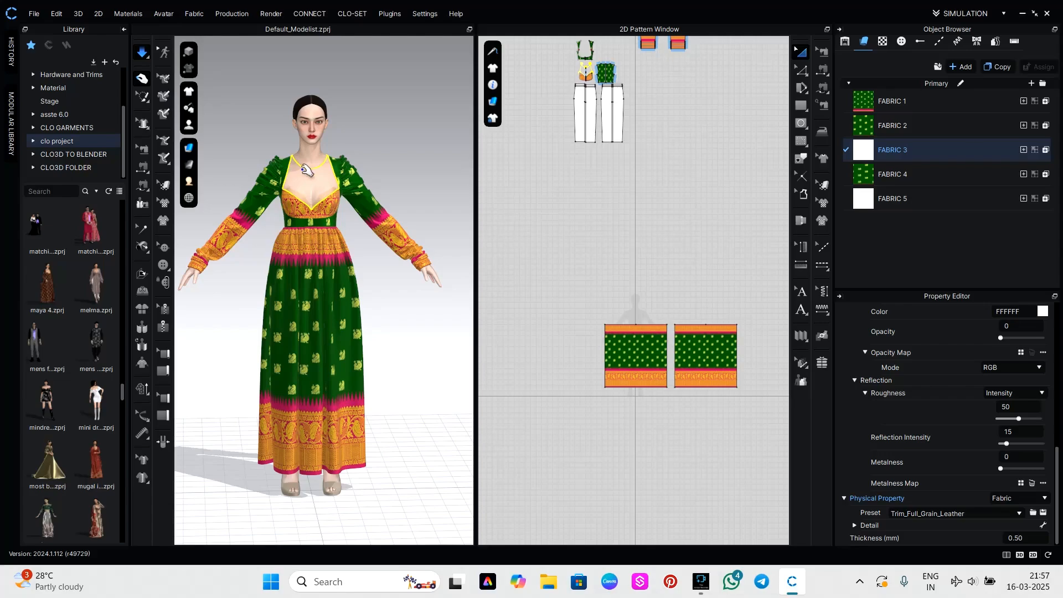
# Tug both sides of the bust panel upward to raise the top's waistline on the avatar.
pyautogui.click(295, 196)
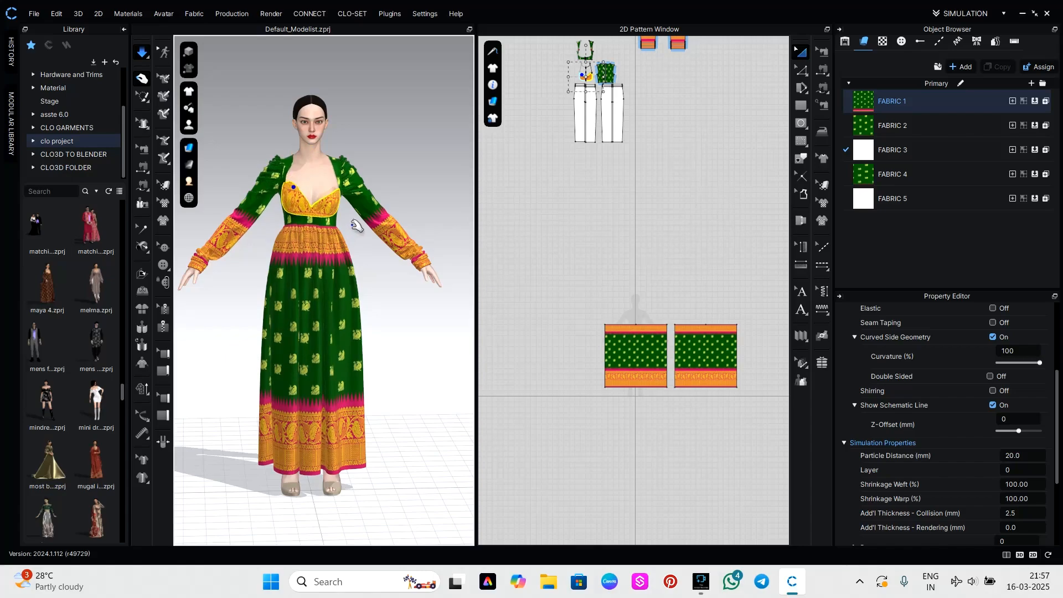
pyautogui.moveTo(326, 212); pyautogui.dragTo(314, 132)
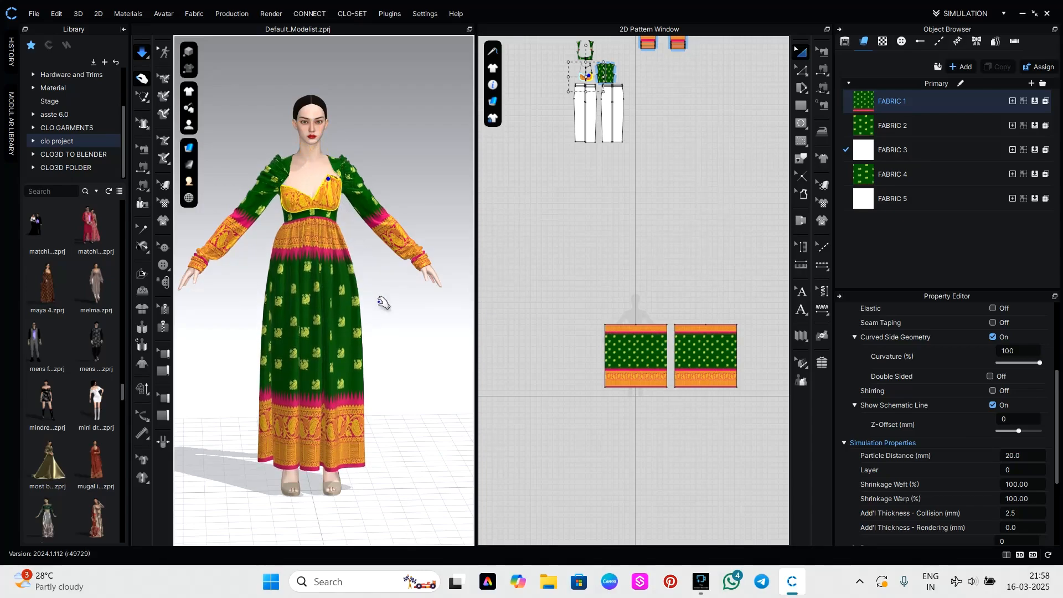
pyautogui.click(411, 315)
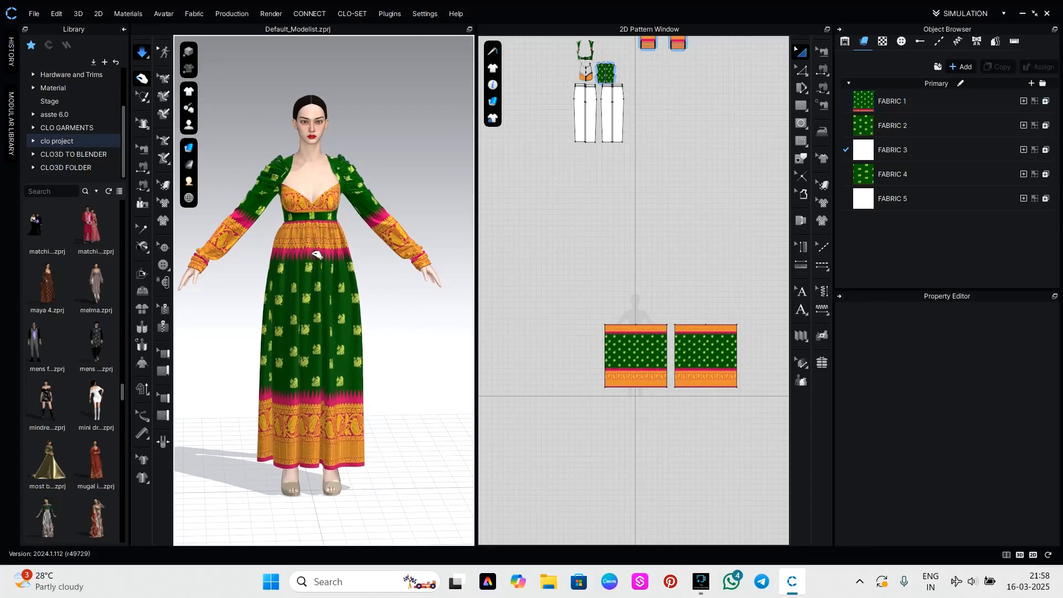
# Scale the skirt panels' printed texture vertically so green starts at the waist and the gold and pink borders fill the lower half.
pyautogui.click(643, 351)
pyautogui.click(825, 186)
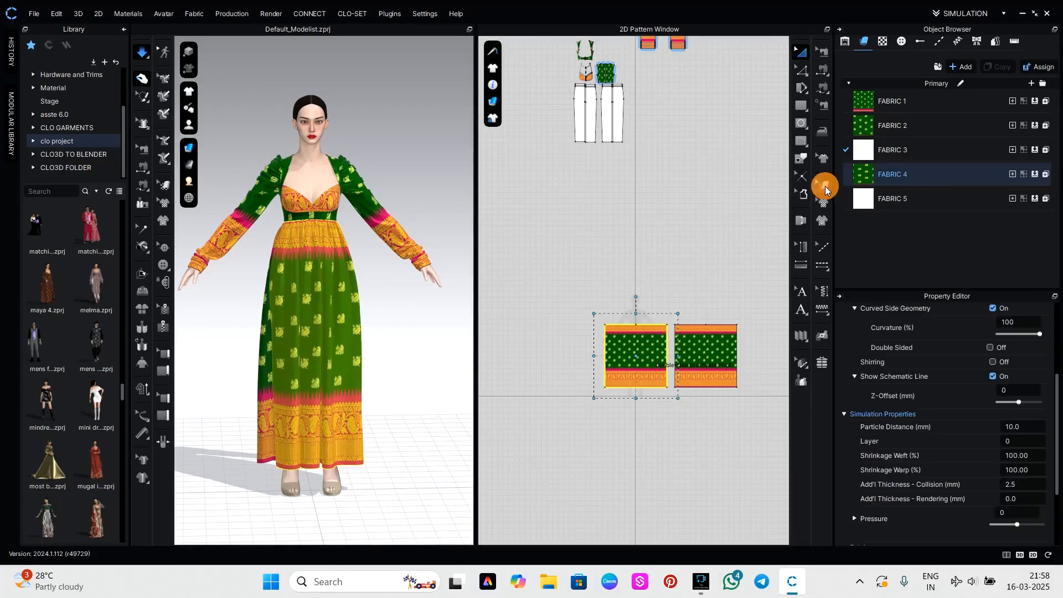
pyautogui.click(656, 360)
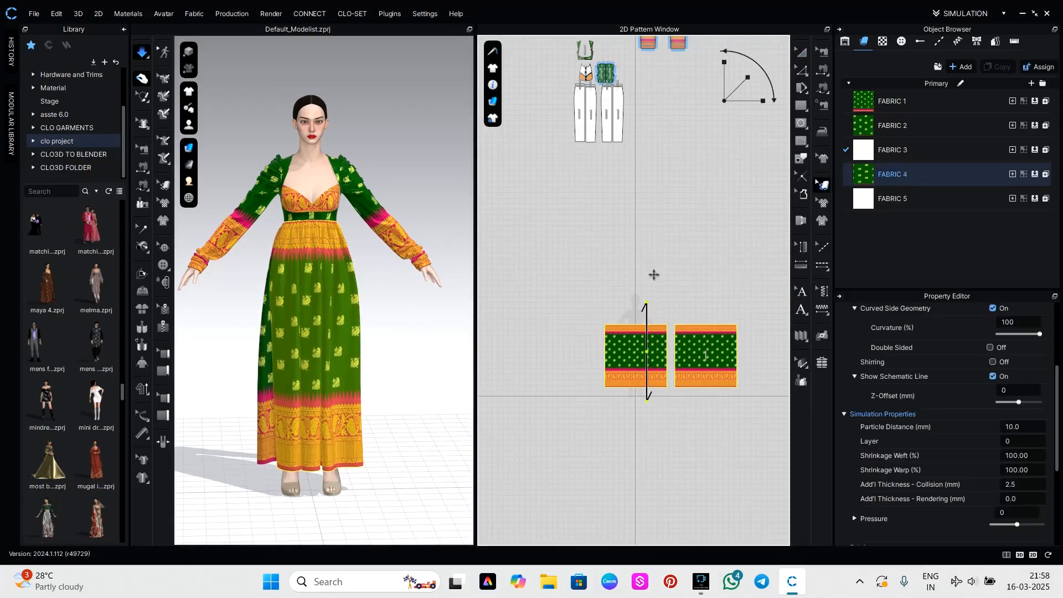
pyautogui.moveTo(724, 72); pyautogui.dragTo(725, 67)
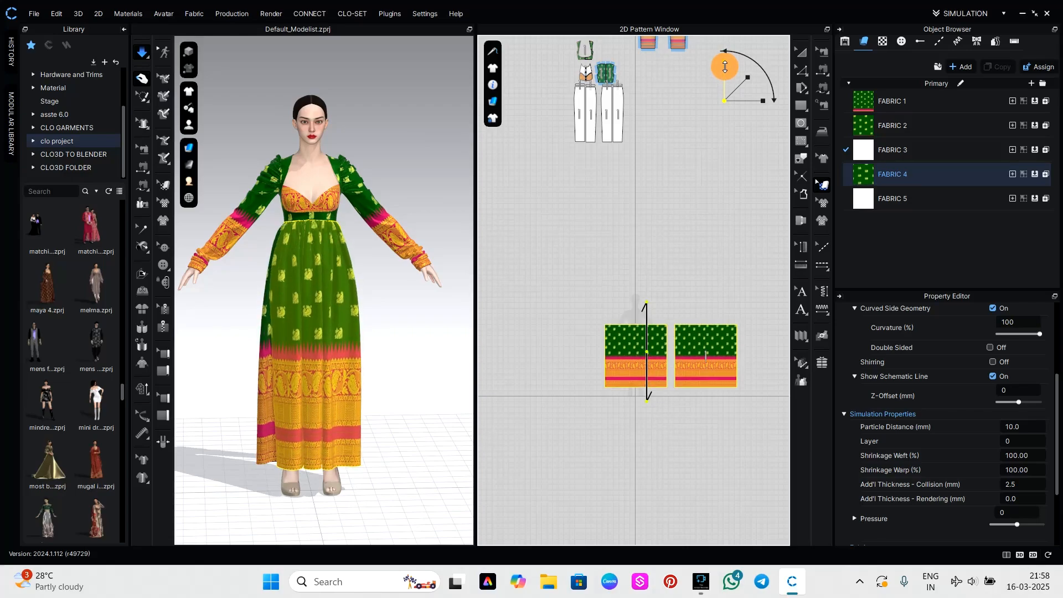
pyautogui.moveTo(725, 65); pyautogui.dragTo(725, 62)
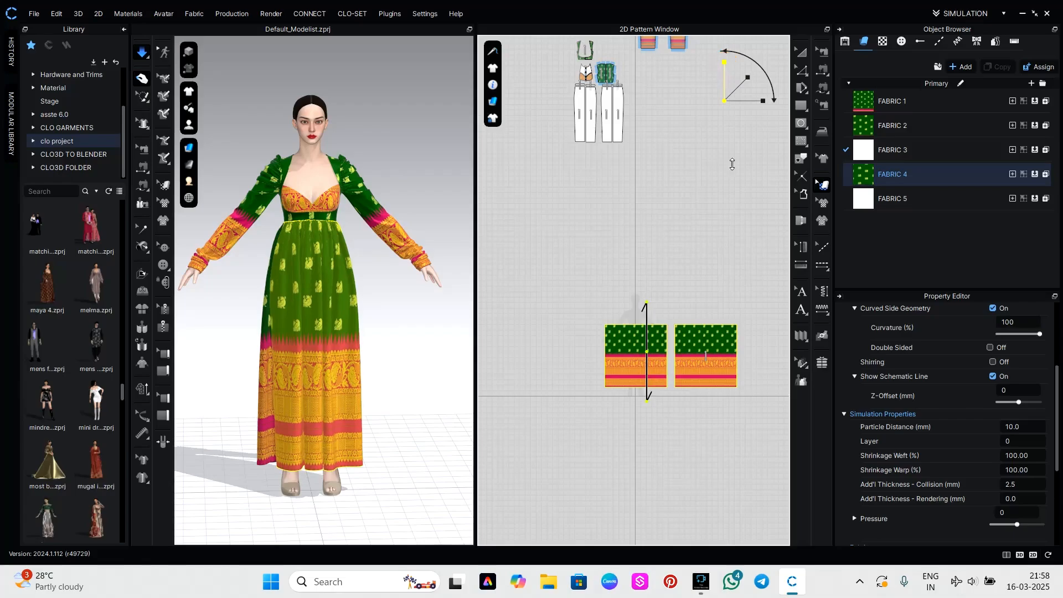
pyautogui.click(492, 409)
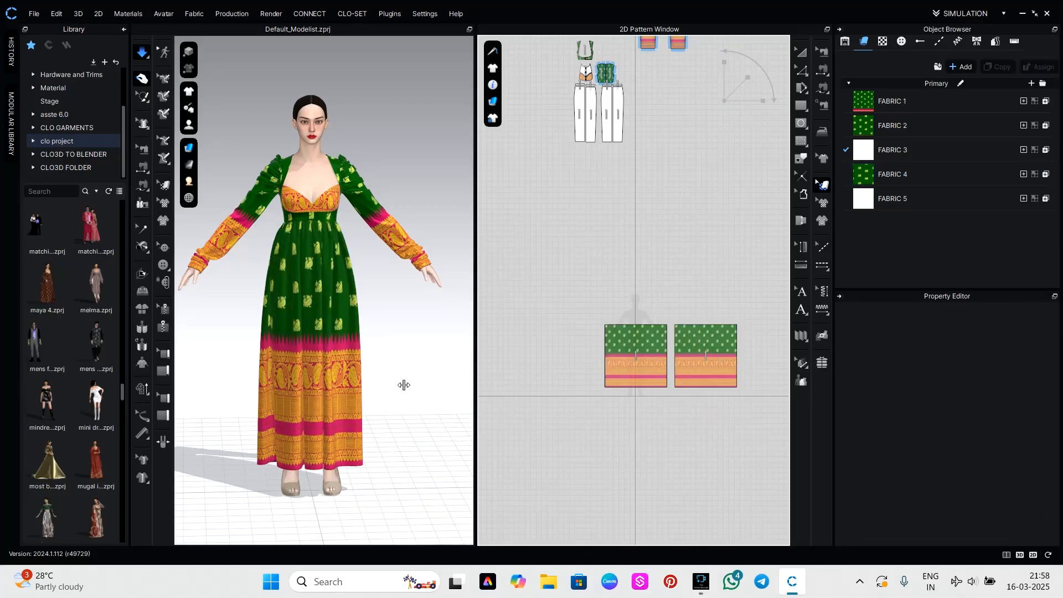
# Examine the skirt's border placement and drape from the front and both sides of the avatar.
pyautogui.moveTo(424, 374); pyautogui.dragTo(365, 374, button='right')
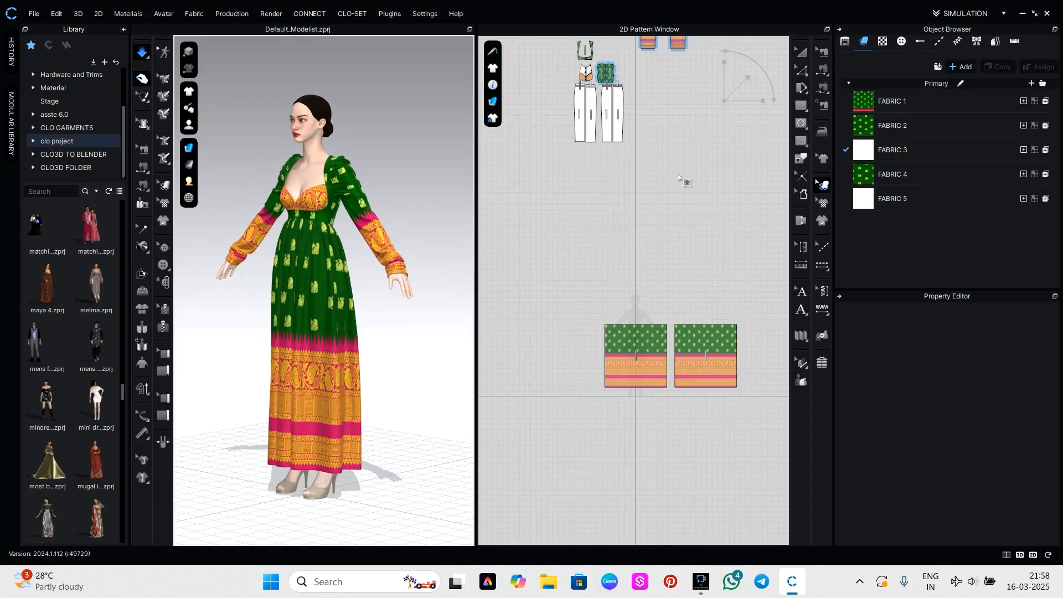
pyautogui.scroll(6, 651, 410)
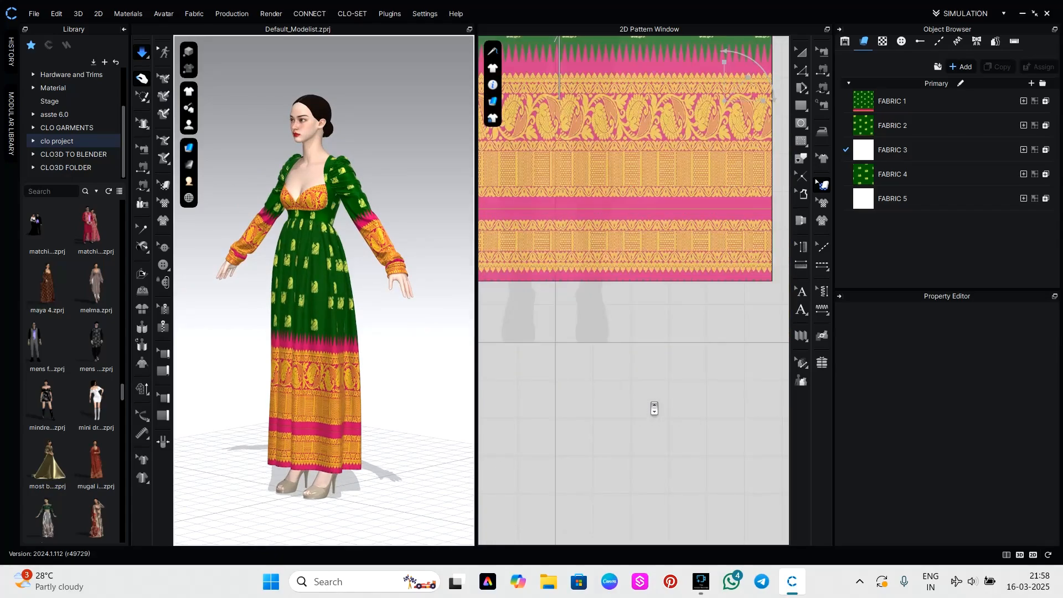
pyautogui.scroll(-1, 656, 407)
pyautogui.scroll(-1, 680, 408)
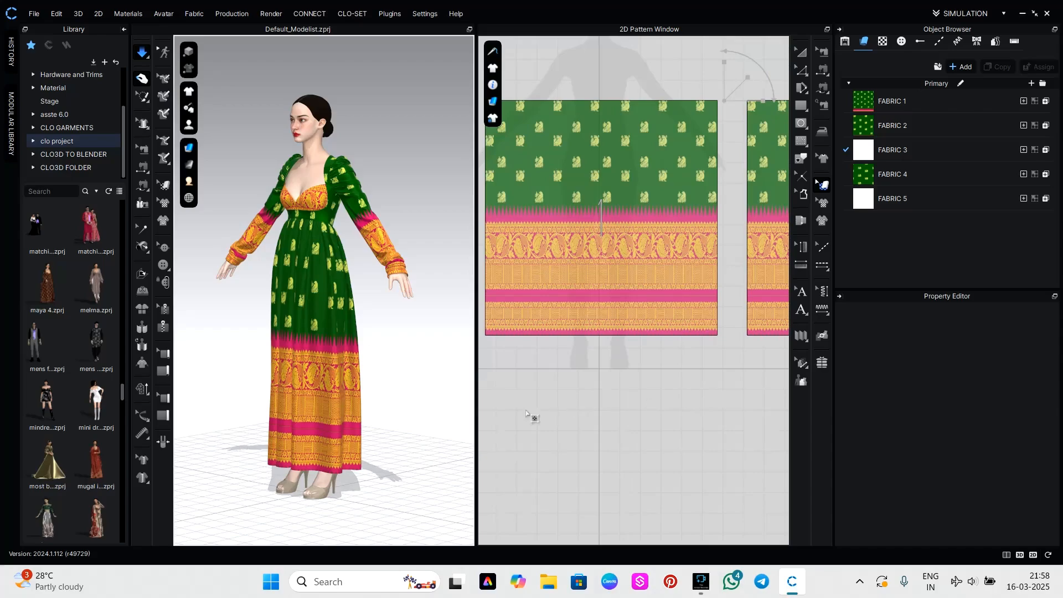
pyautogui.moveTo(413, 417); pyautogui.dragTo(677, 422, button='right')
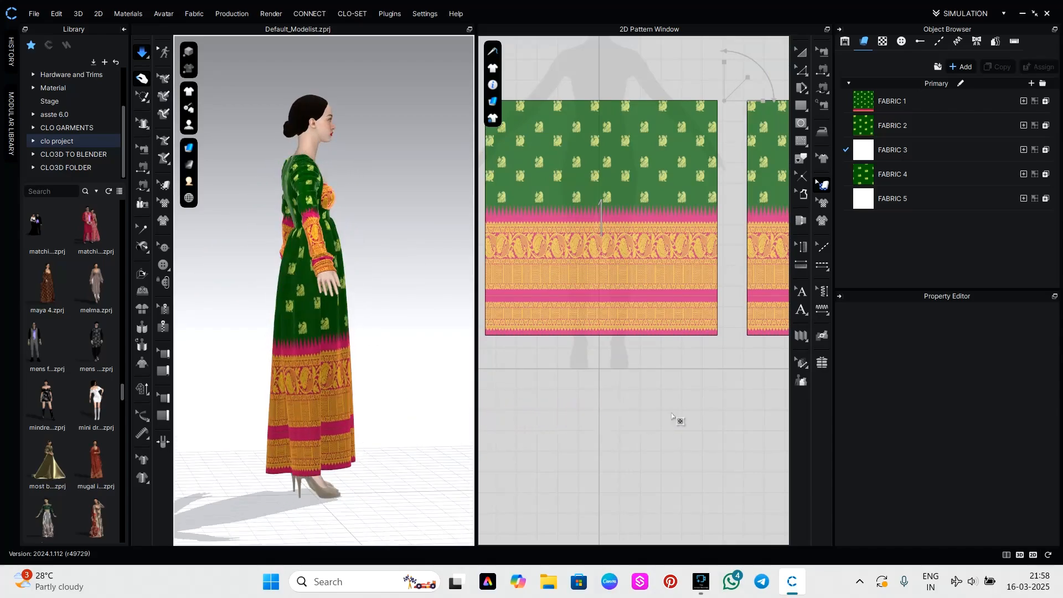
pyautogui.click(394, 383)
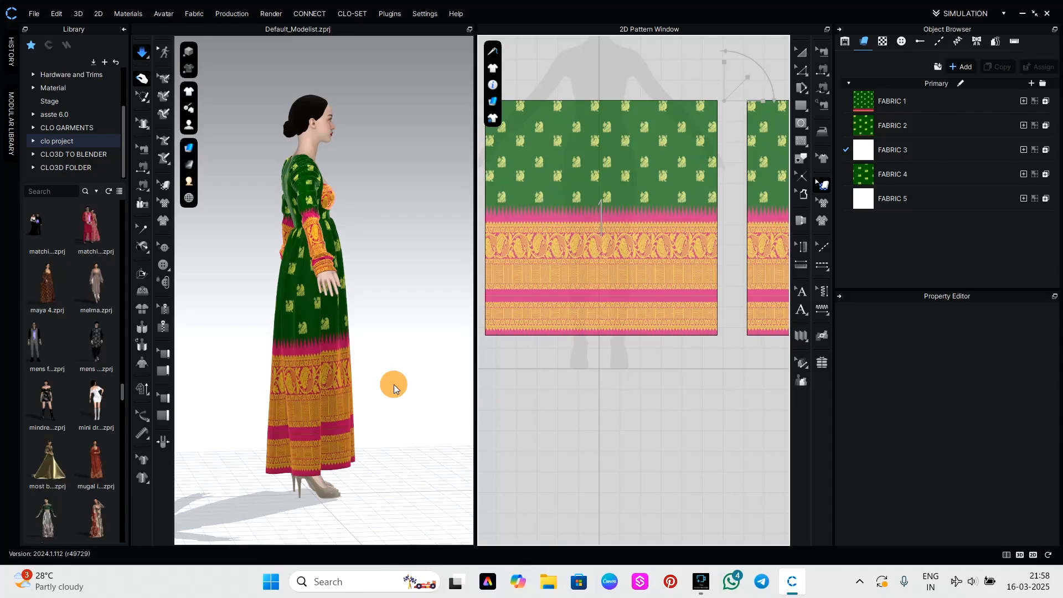
pyautogui.moveTo(387, 370); pyautogui.dragTo(288, 373, button='right')
pyautogui.scroll(2, 342, 337)
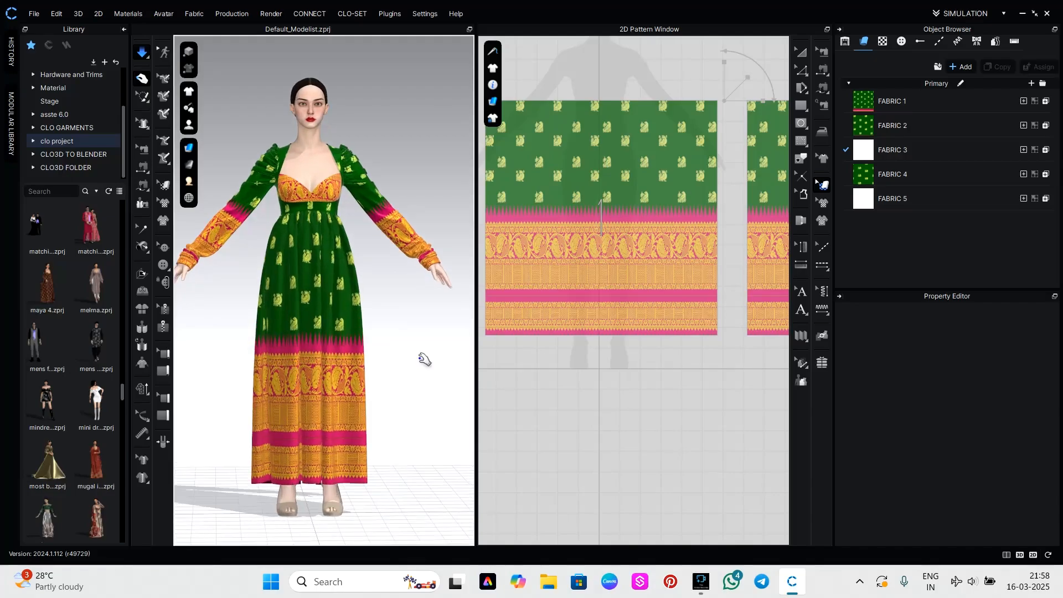
pyautogui.moveTo(425, 360)
pyautogui.mouseDown(button='right')
pyautogui.moveTo(257, 382)
pyautogui.moveTo(428, 368)
pyautogui.mouseUp(button='right')
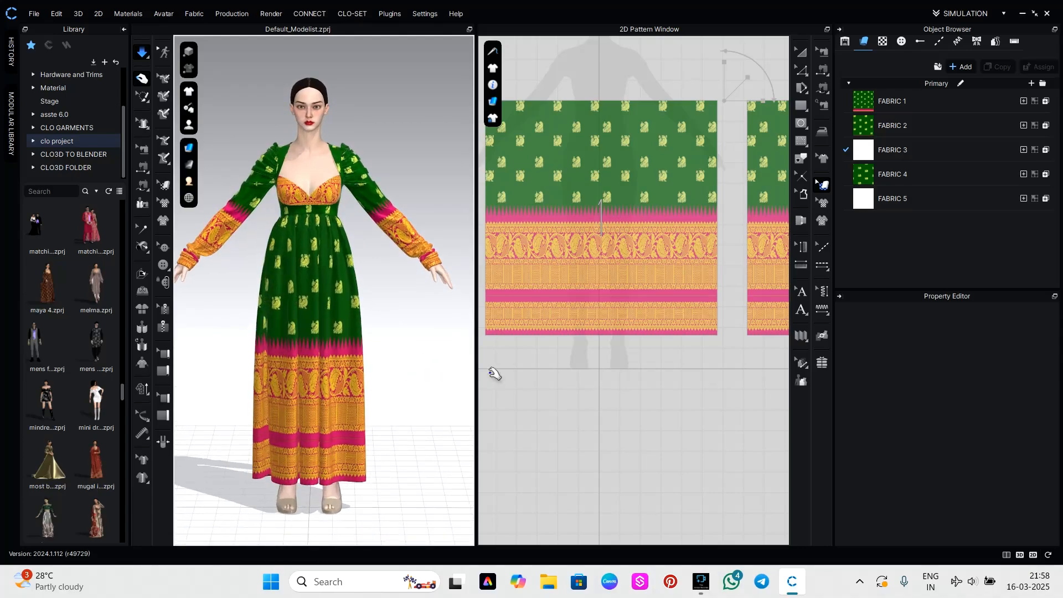
pyautogui.click(604, 381)
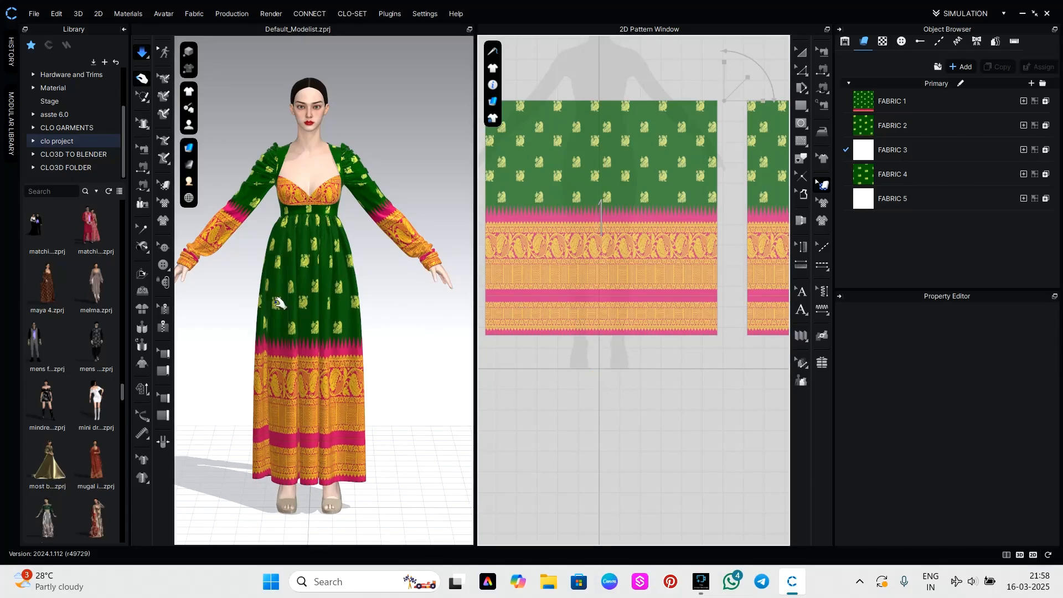
pyautogui.moveTo(401, 382); pyautogui.dragTo(480, 419, button='right')
pyautogui.scroll(-5, 687, 289)
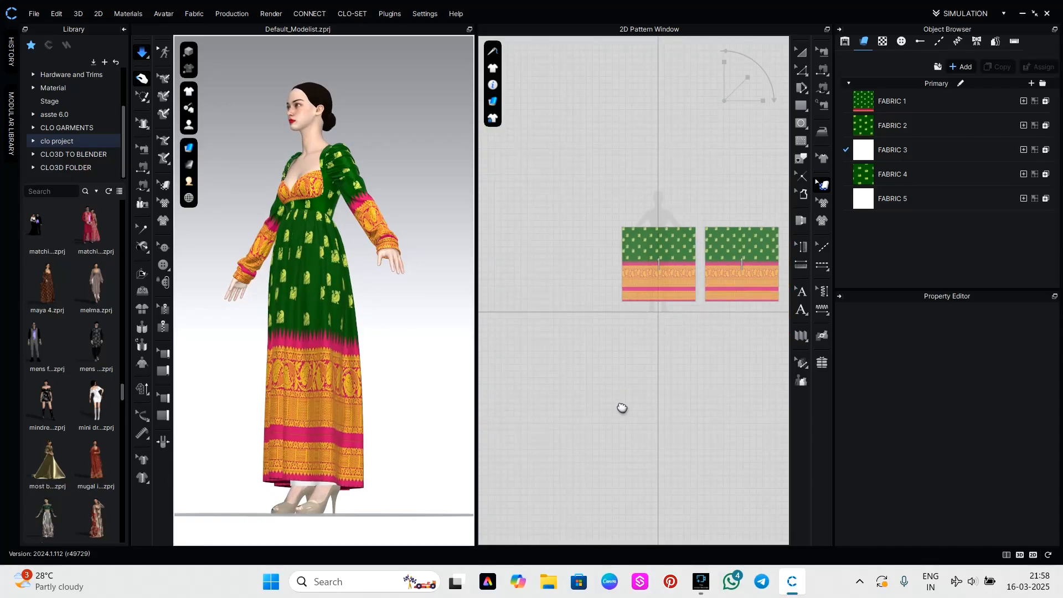
pyautogui.moveTo(622, 408); pyautogui.dragTo(611, 423, button='middle')
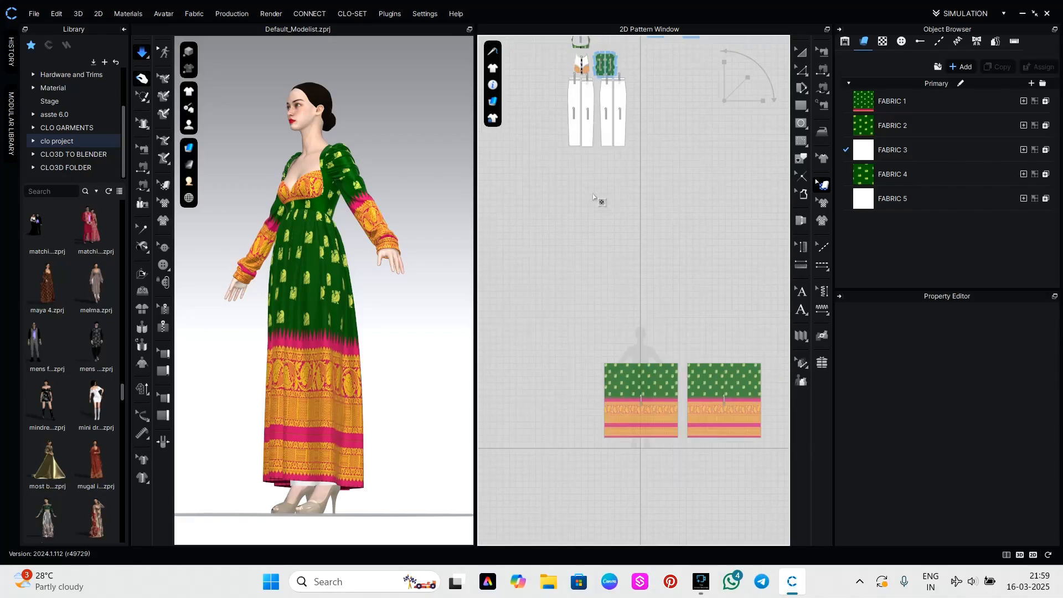
pyautogui.press('n')
pyautogui.scroll(5, 624, 146)
pyautogui.moveTo(617, 159); pyautogui.dragTo(628, 367, button='middle')
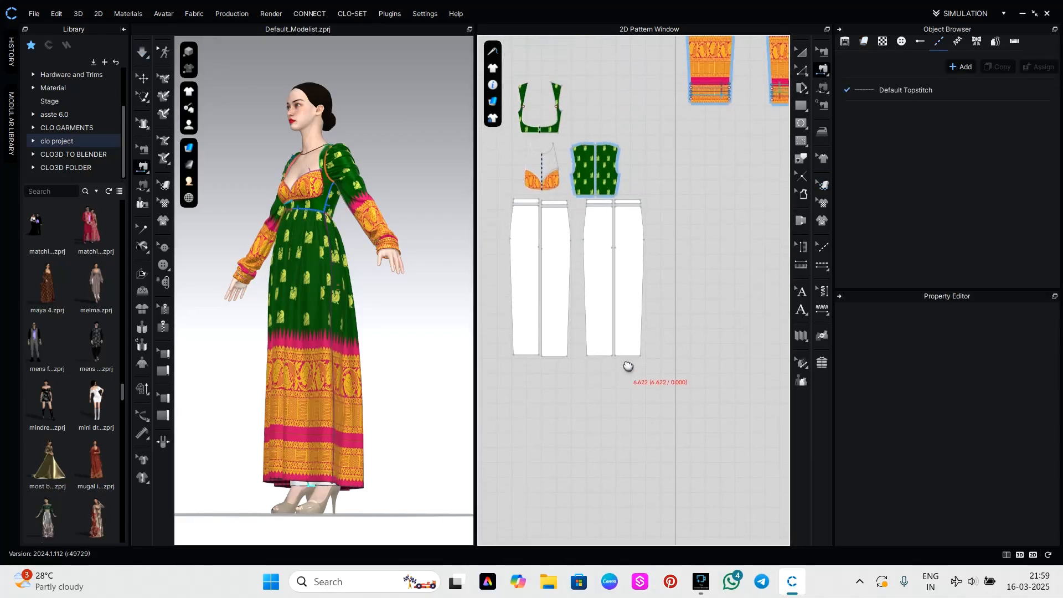
pyautogui.scroll(2, 687, 126)
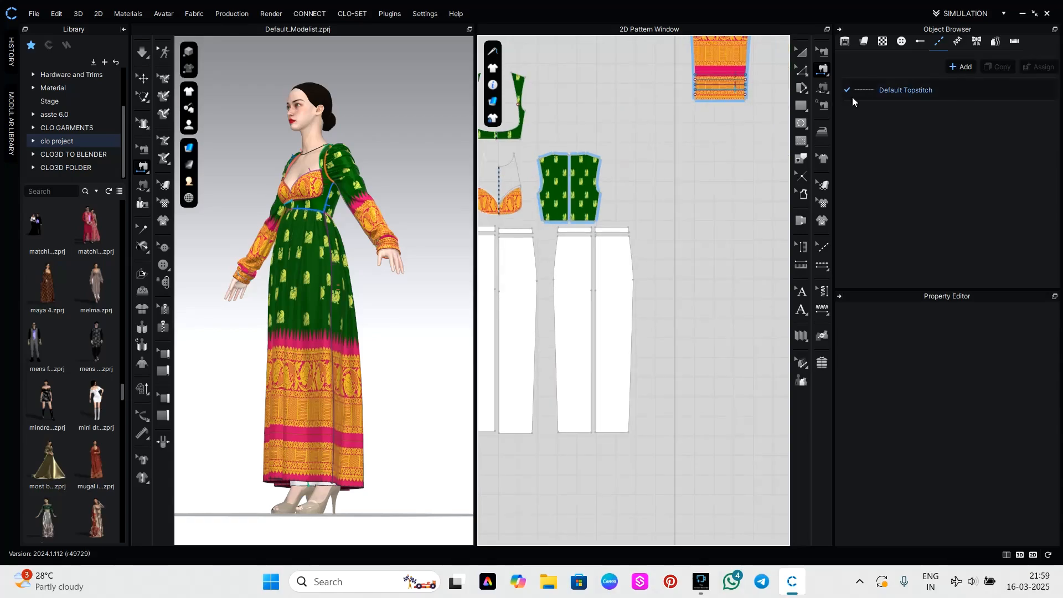
pyautogui.click(800, 53)
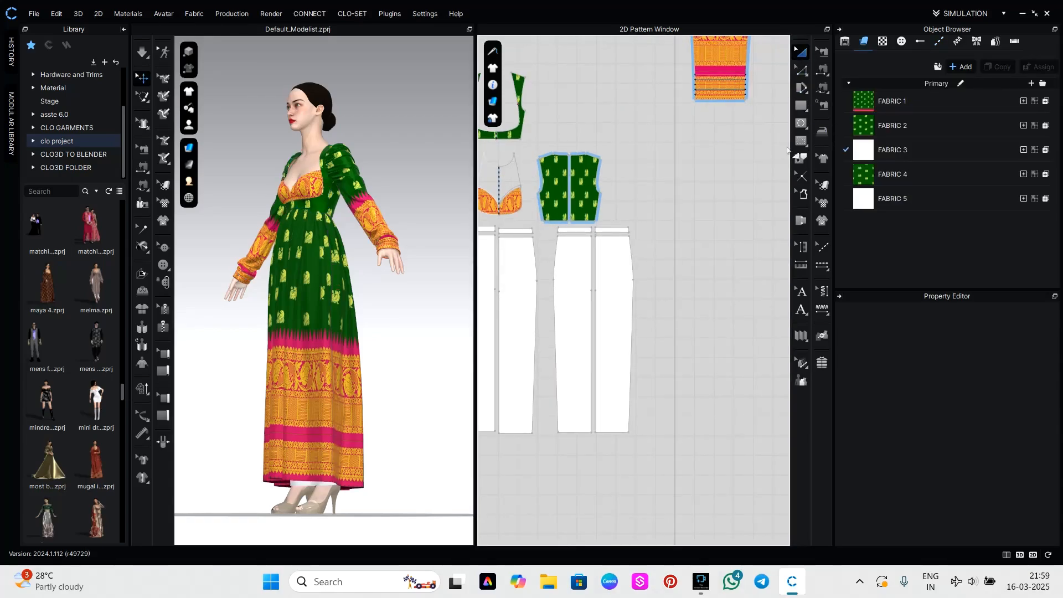
# Recolour the trousers' FABRIC 5 to pink A82158 by sampling the skirt's pink border with the eyedropper.
pyautogui.click(874, 202)
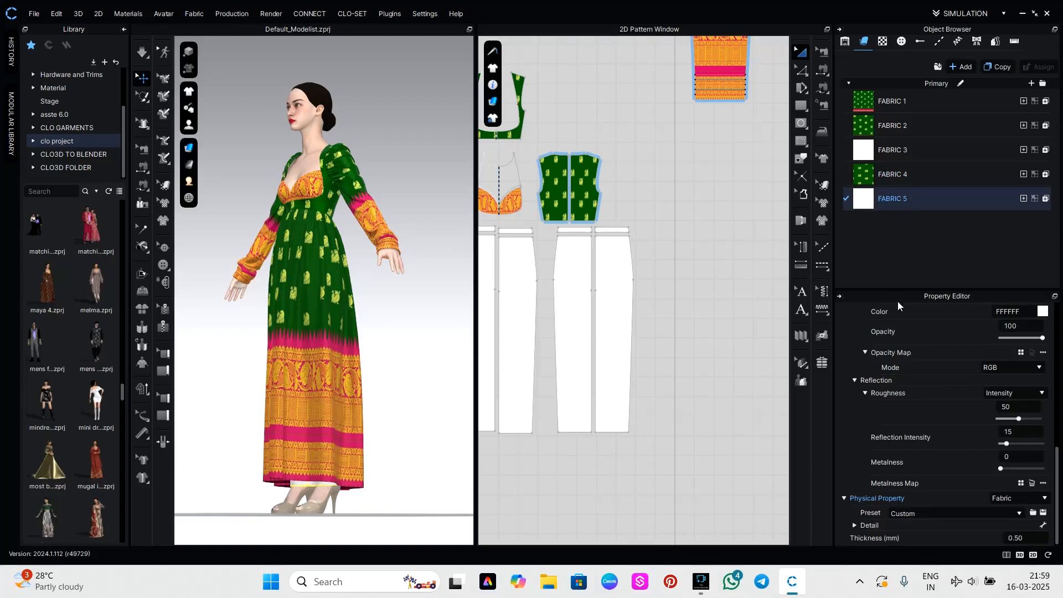
pyautogui.click(1043, 311)
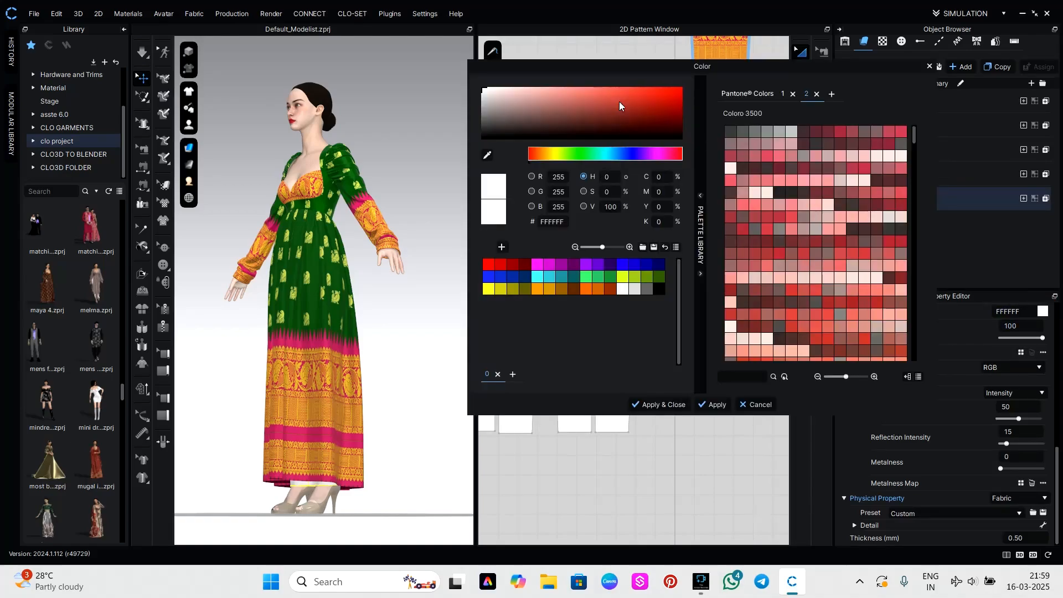
pyautogui.moveTo(622, 68); pyautogui.dragTo(535, 191)
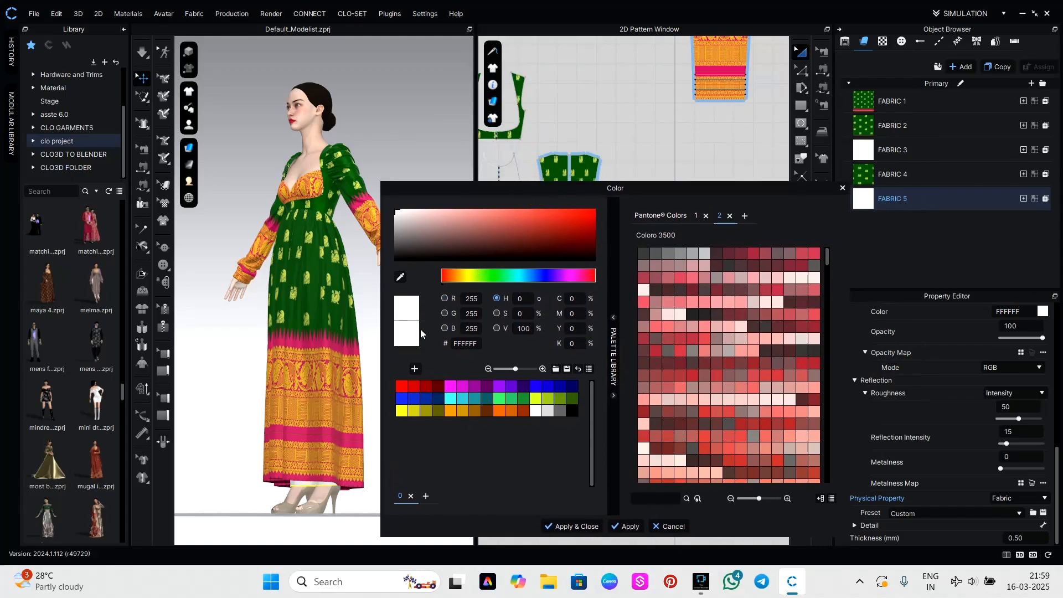
pyautogui.click(401, 277)
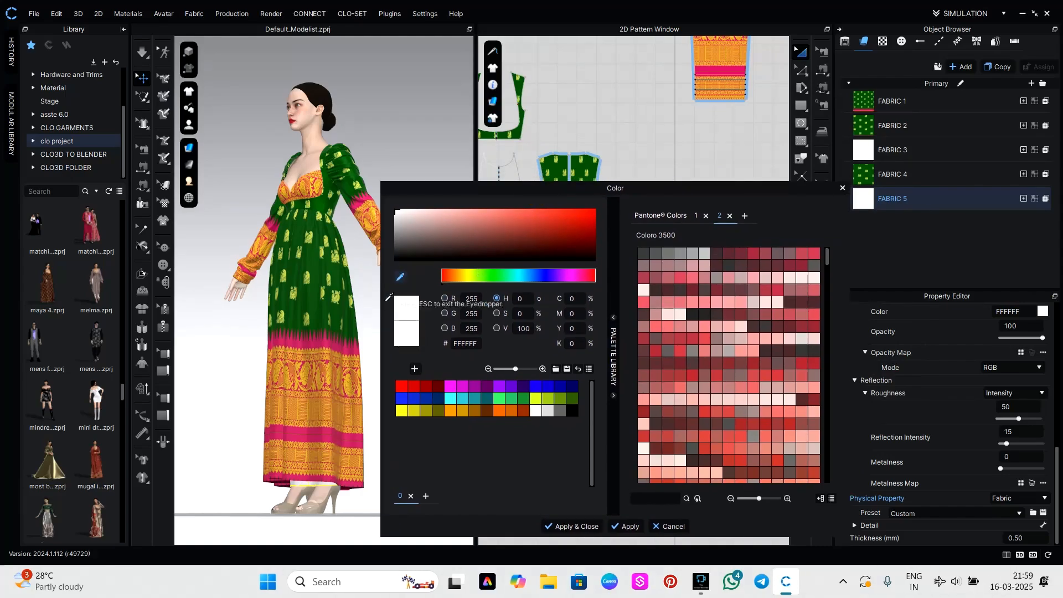
pyautogui.click(332, 347)
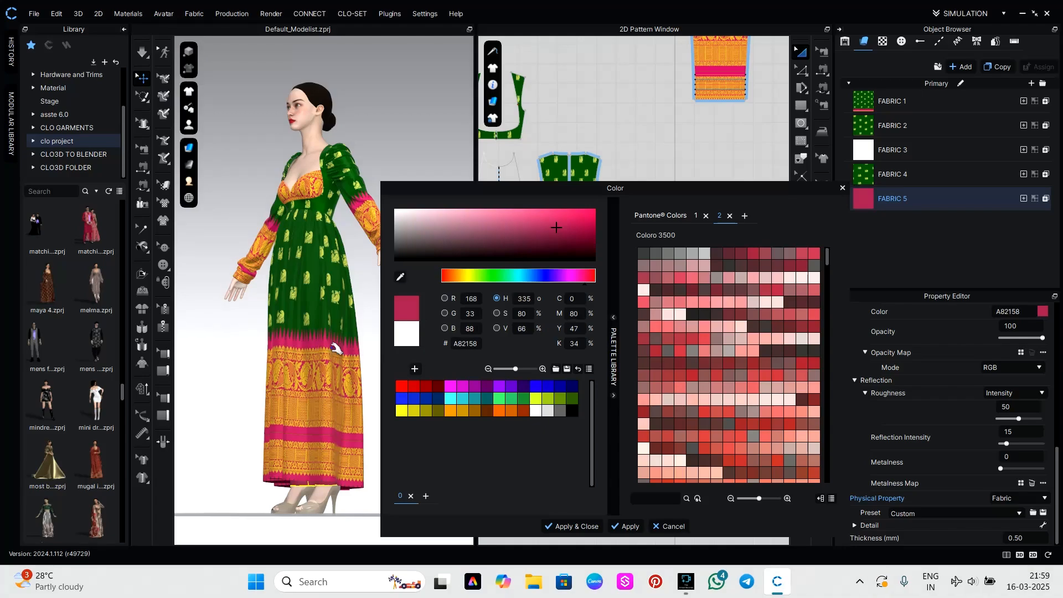
pyautogui.click(571, 526)
pyautogui.scroll(-3, 524, 419)
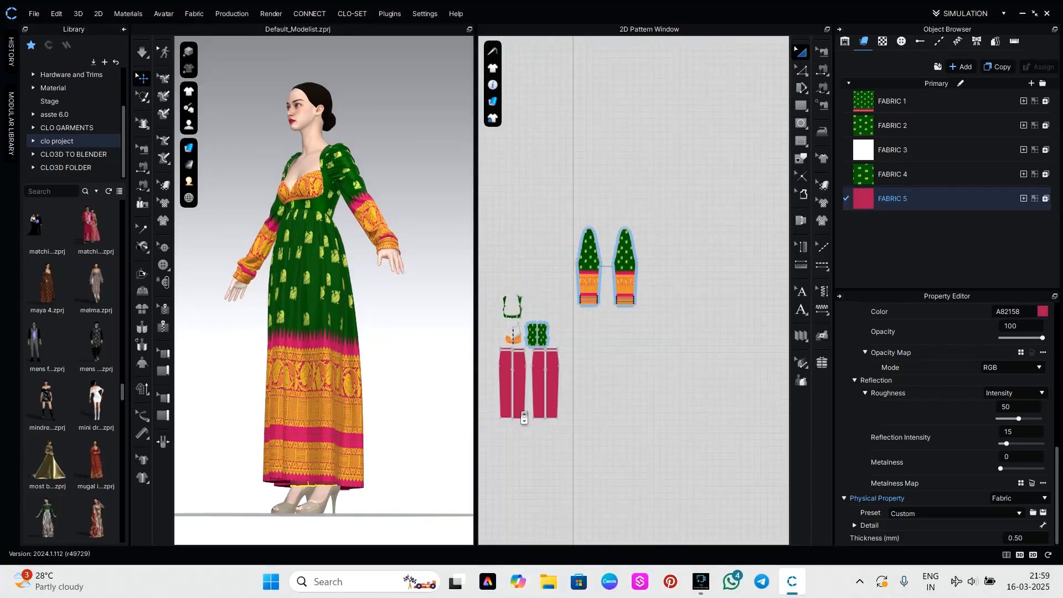
pyautogui.click(397, 482)
pyautogui.moveTo(397, 482); pyautogui.dragTo(487, 488, button='right')
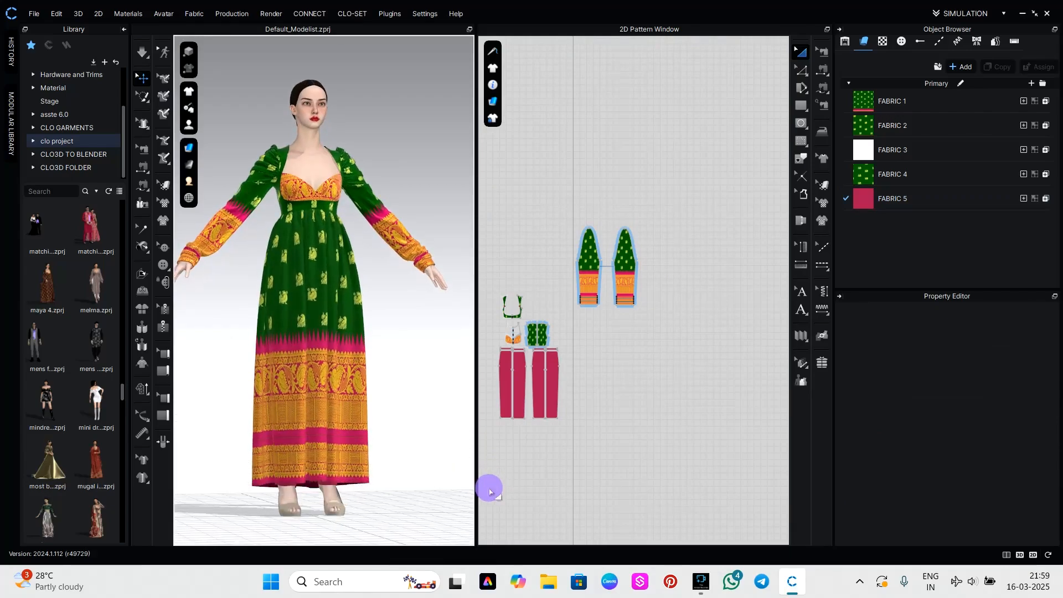
pyautogui.click(885, 202)
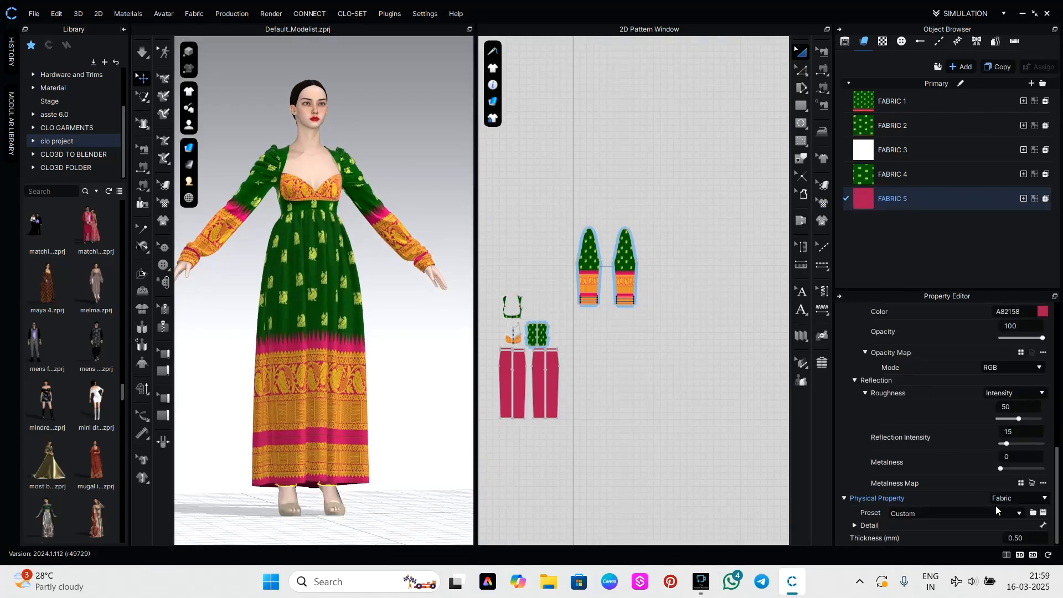
pyautogui.scroll(6, 1000, 507)
pyautogui.click(988, 428)
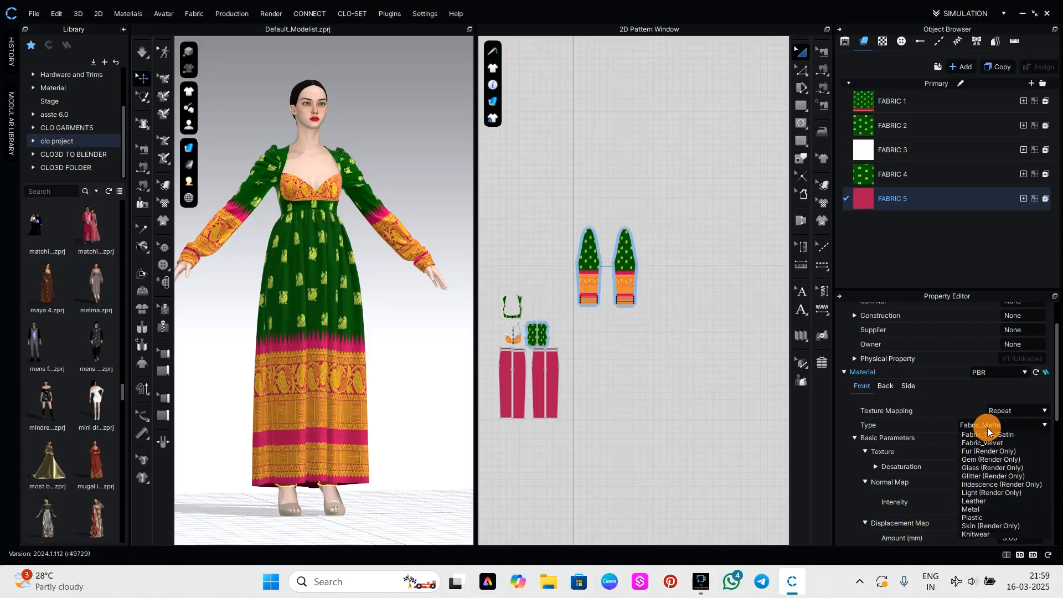
pyautogui.click(993, 459)
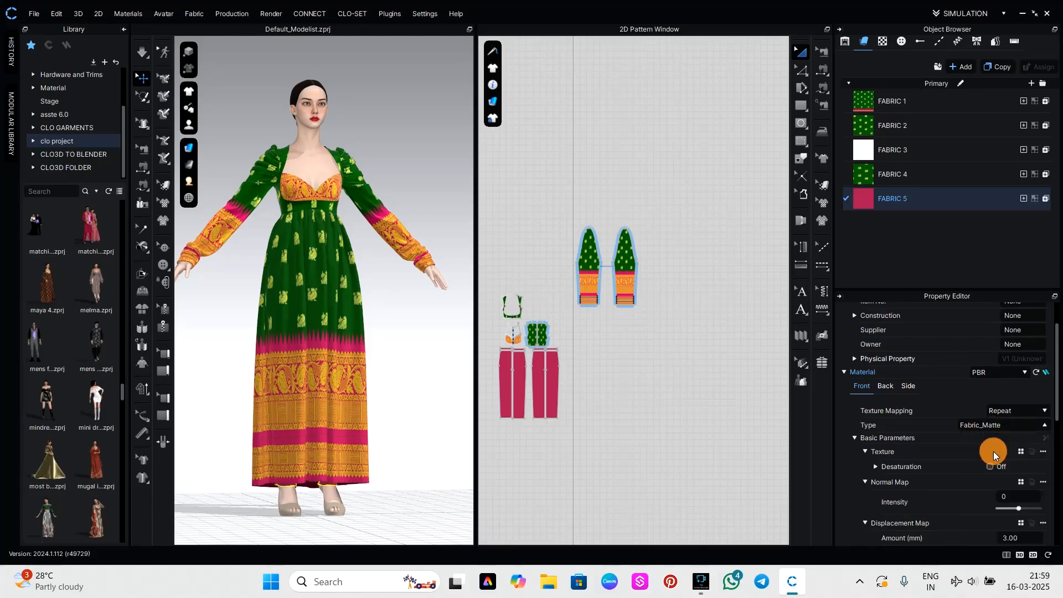
# Examine the dress's bodice, gathered waist and print placement from the front and the back of the avatar.
pyautogui.click(415, 448)
pyautogui.moveTo(416, 447)
pyautogui.mouseDown(button='right')
pyautogui.moveTo(398, 427)
pyautogui.moveTo(273, 409)
pyautogui.moveTo(292, 382)
pyautogui.moveTo(383, 407)
pyautogui.moveTo(408, 444)
pyautogui.moveTo(534, 463)
pyautogui.moveTo(430, 468)
pyautogui.moveTo(407, 455)
pyautogui.mouseUp(button='right')
pyautogui.scroll(3, 374, 439)
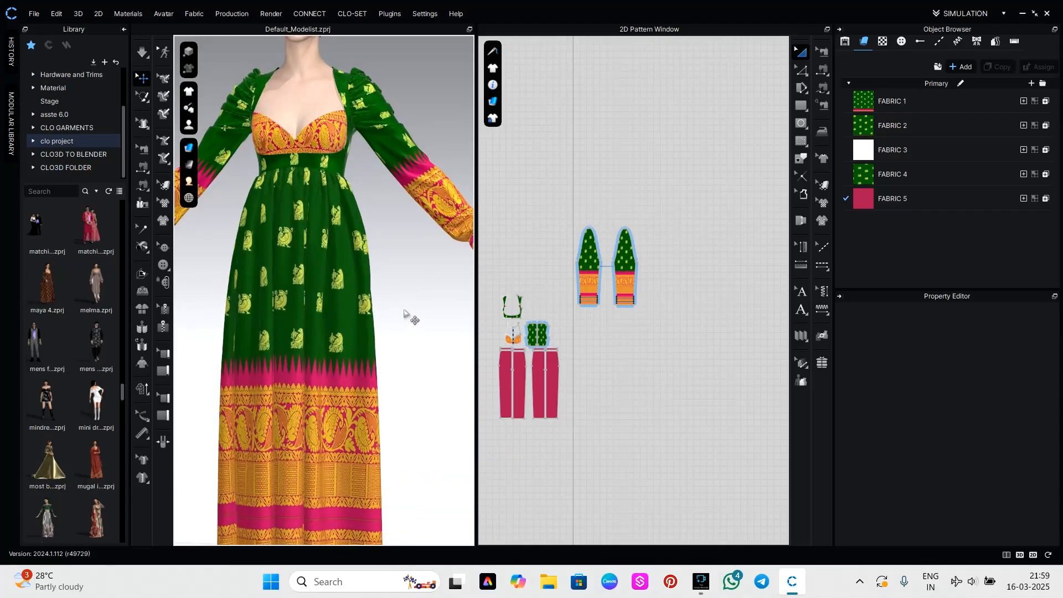
pyautogui.scroll(3, 409, 314)
pyautogui.moveTo(380, 259); pyautogui.dragTo(393, 382, button='middle')
pyautogui.moveTo(392, 381)
pyautogui.mouseDown(button='right')
pyautogui.moveTo(394, 315)
pyautogui.moveTo(668, 318)
pyautogui.mouseUp(button='right')
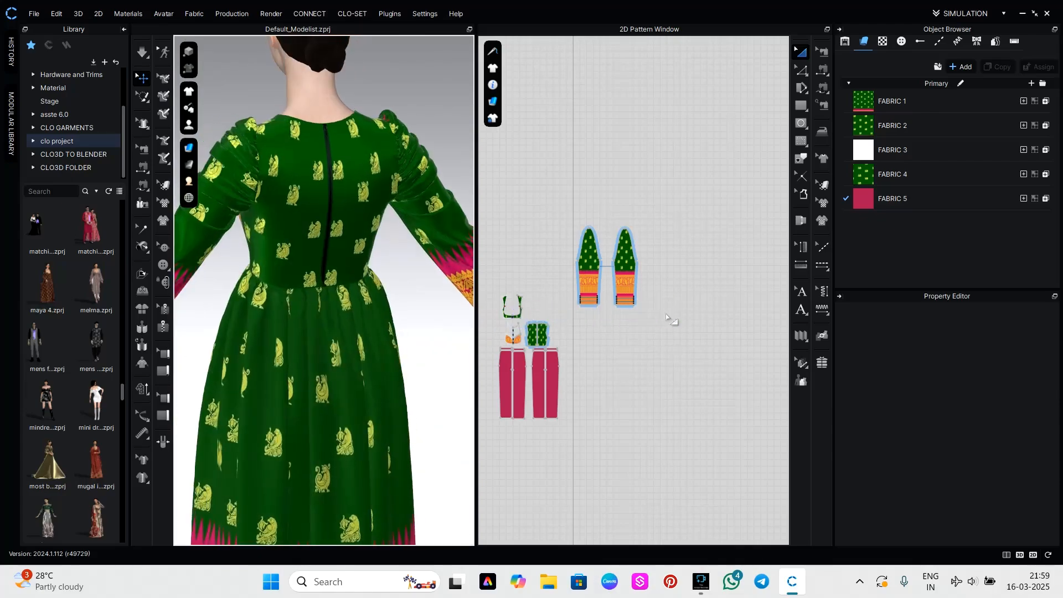
pyautogui.scroll(2, 361, 275)
pyautogui.scroll(-3, 370, 271)
pyautogui.moveTo(395, 283); pyautogui.dragTo(123, 282, button='right')
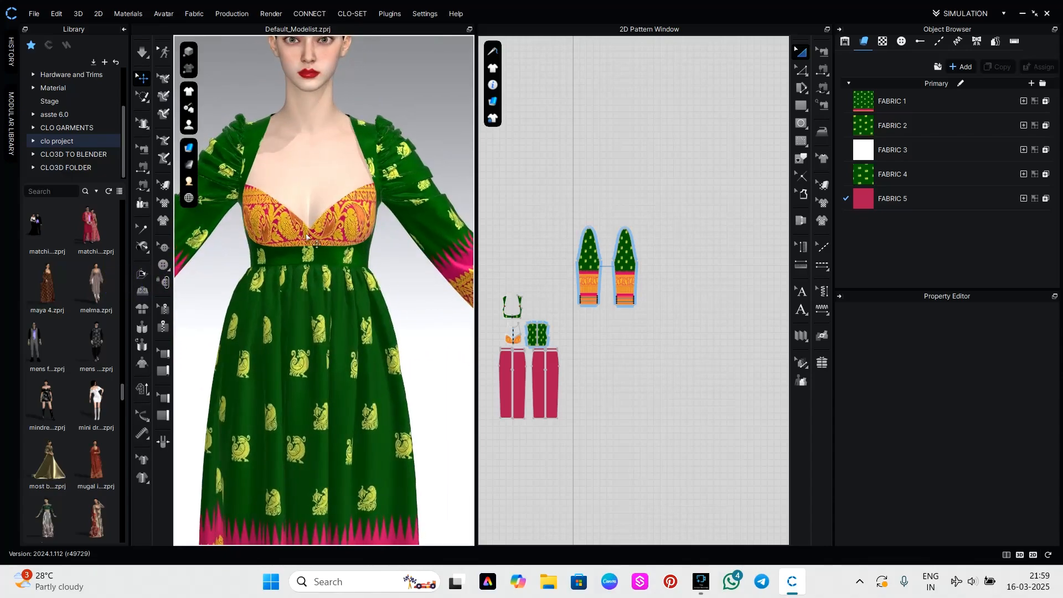
pyautogui.scroll(3, 319, 200)
pyautogui.moveTo(319, 200); pyautogui.dragTo(330, 265, button='middle')
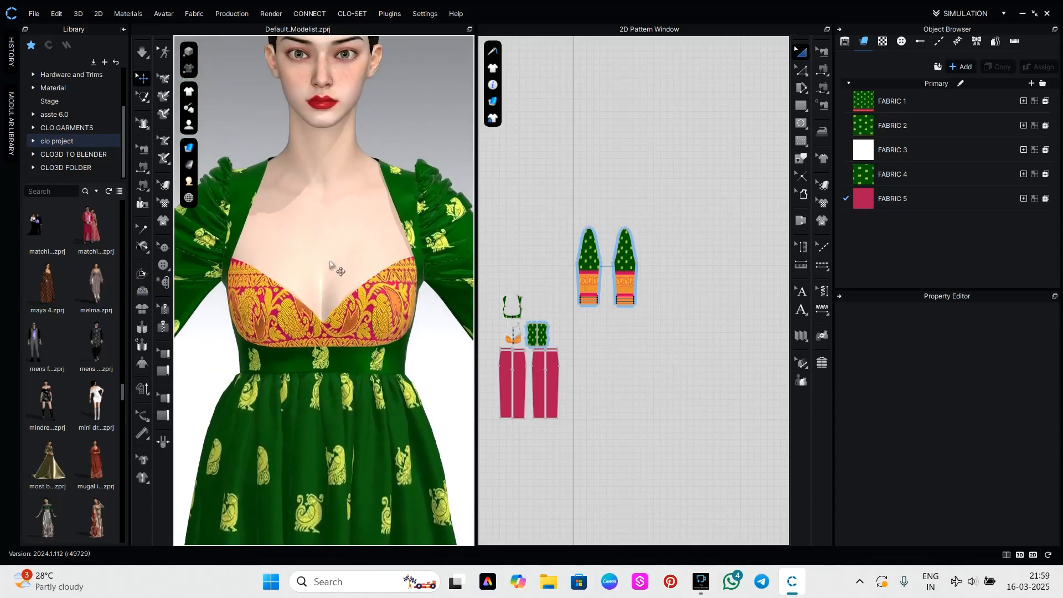
# Check the avatar skin's material settings, and review the full-length outfit and the complete pattern layout.
pyautogui.click(350, 277)
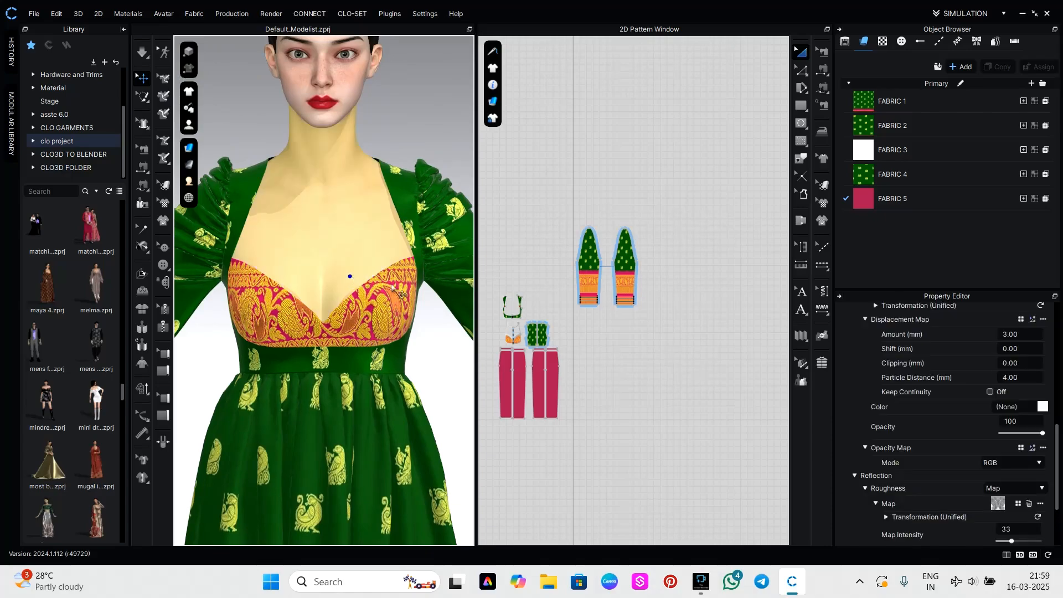
pyautogui.scroll(5, 941, 395)
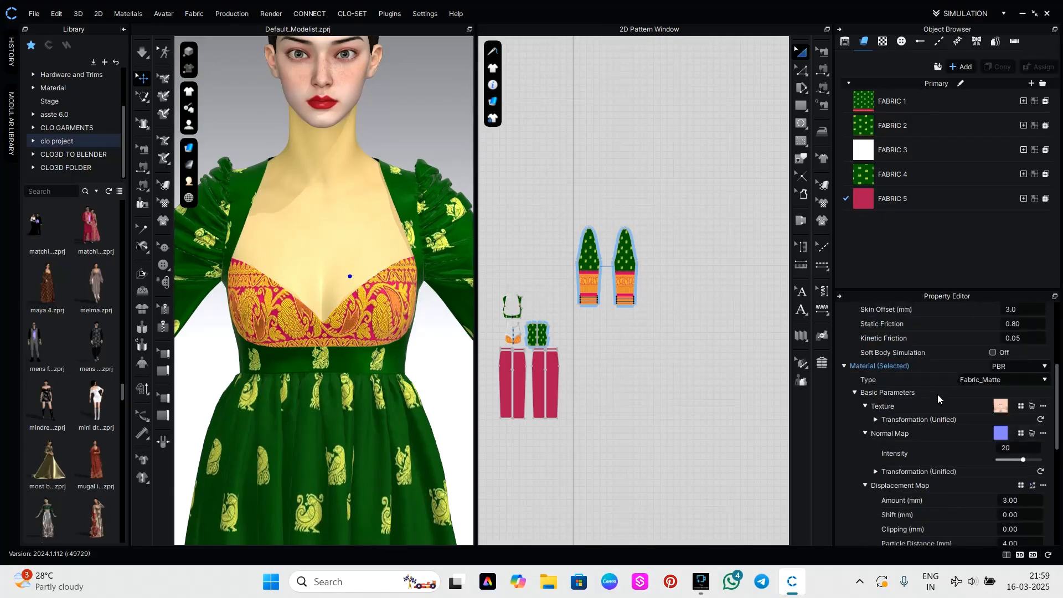
pyautogui.click(458, 372)
pyautogui.scroll(-8, 443, 377)
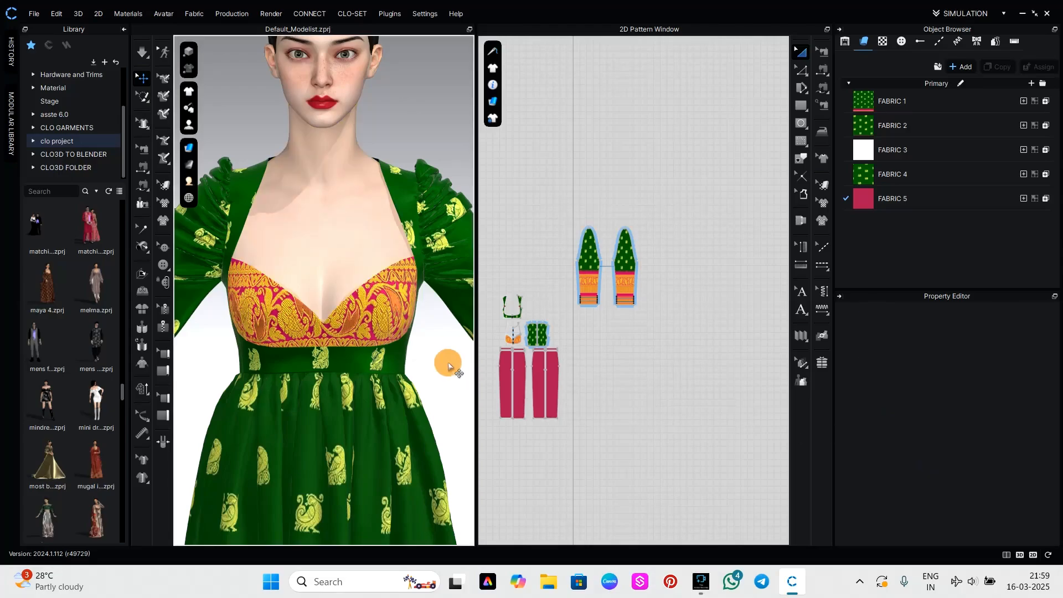
pyautogui.moveTo(427, 385); pyautogui.dragTo(432, 450, button='right')
pyautogui.scroll(3, 435, 294)
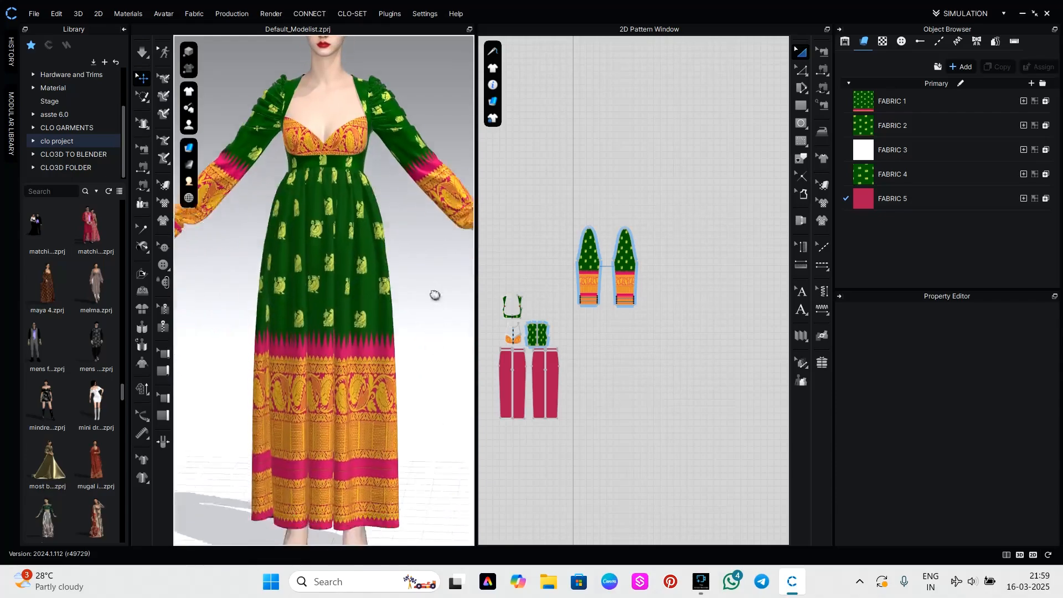
pyautogui.scroll(-3, 417, 318)
pyautogui.moveTo(417, 323)
pyautogui.mouseDown(button='right')
pyautogui.moveTo(349, 335)
pyautogui.moveTo(427, 332)
pyautogui.mouseUp(button='right')
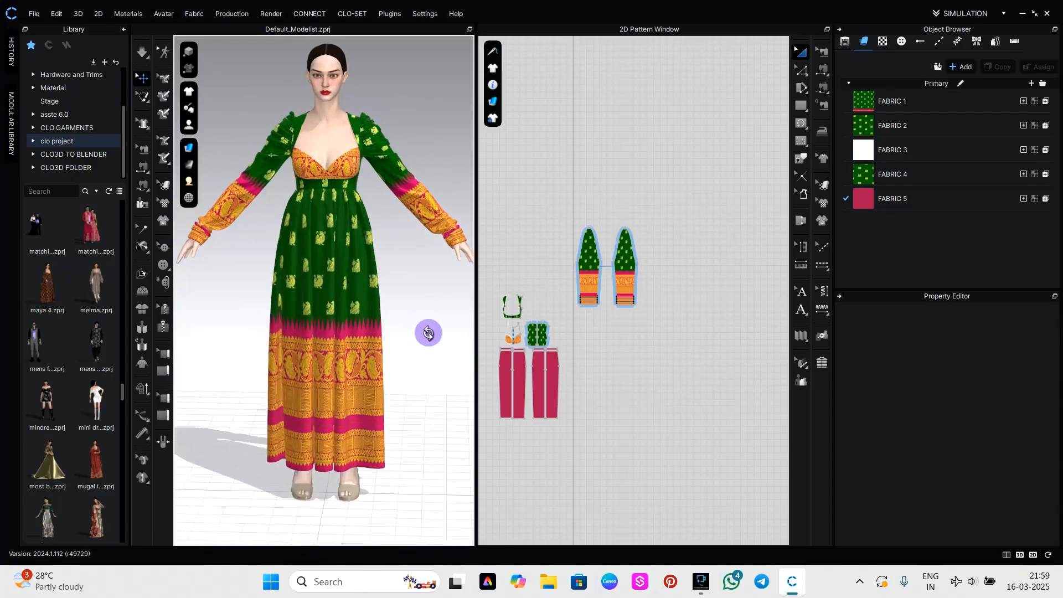
pyautogui.scroll(-2, 687, 339)
pyautogui.moveTo(654, 386); pyautogui.dragTo(637, 270, button='right')
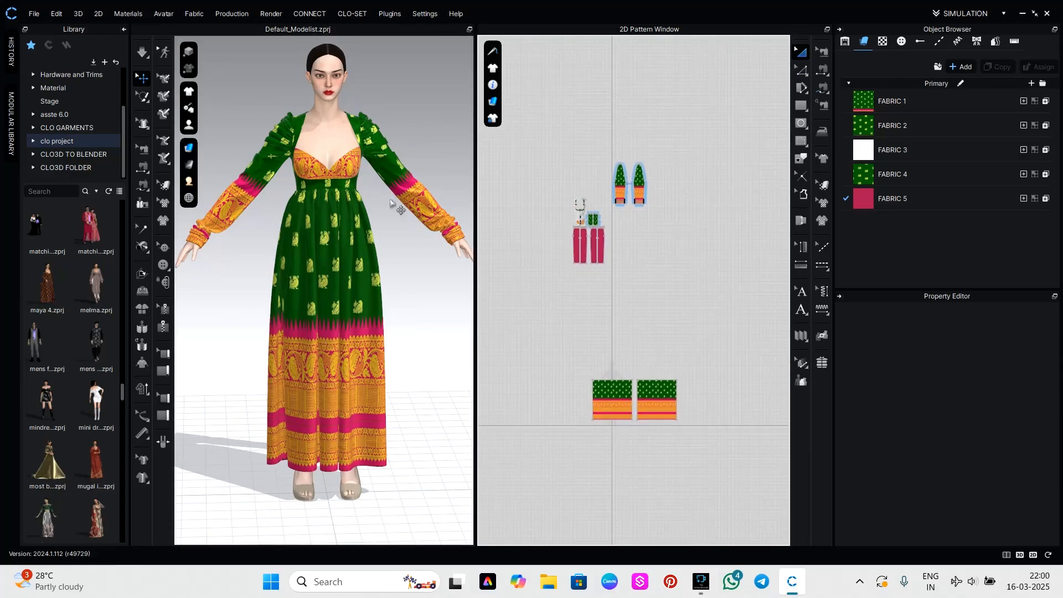
pyautogui.moveTo(392, 221); pyautogui.dragTo(395, 282, button='right')
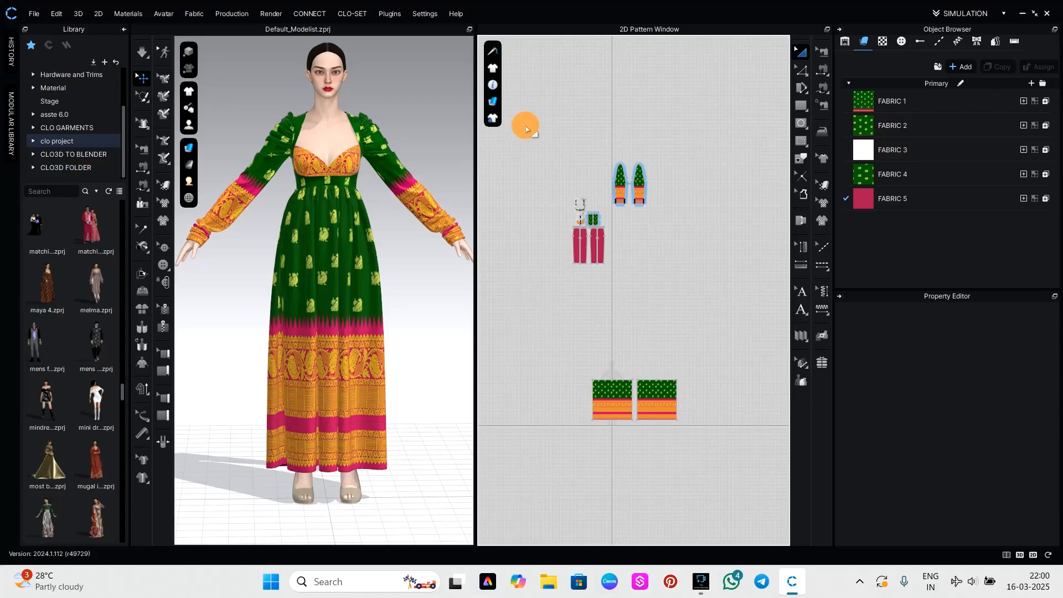
pyautogui.moveTo(525, 124); pyautogui.dragTo(717, 440)
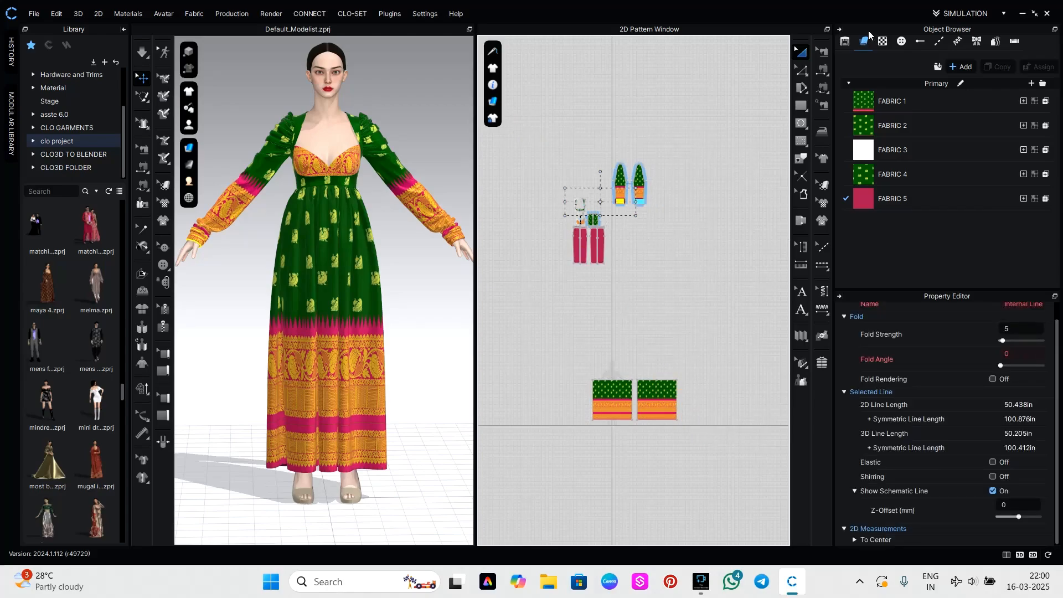
pyautogui.click(802, 52)
pyautogui.moveTo(532, 124); pyautogui.dragTo(701, 435)
pyautogui.click(707, 295)
# Add a new fabric and draw a tall rectangular pattern piece with an outline of about 210 in above the skirt panels.
pyautogui.scroll(2, 670, 331)
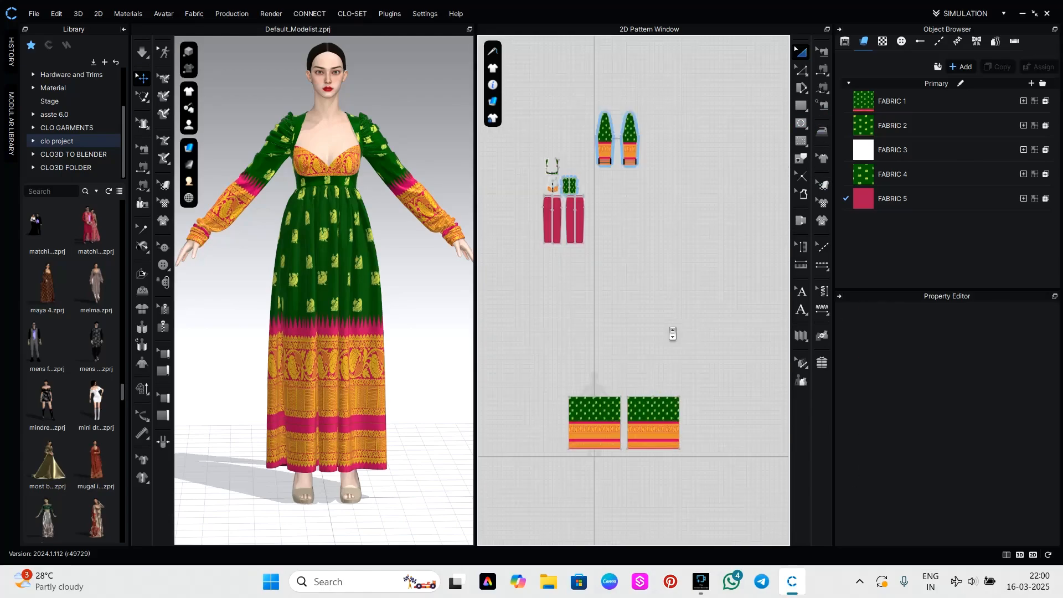
pyautogui.scroll(2, 676, 260)
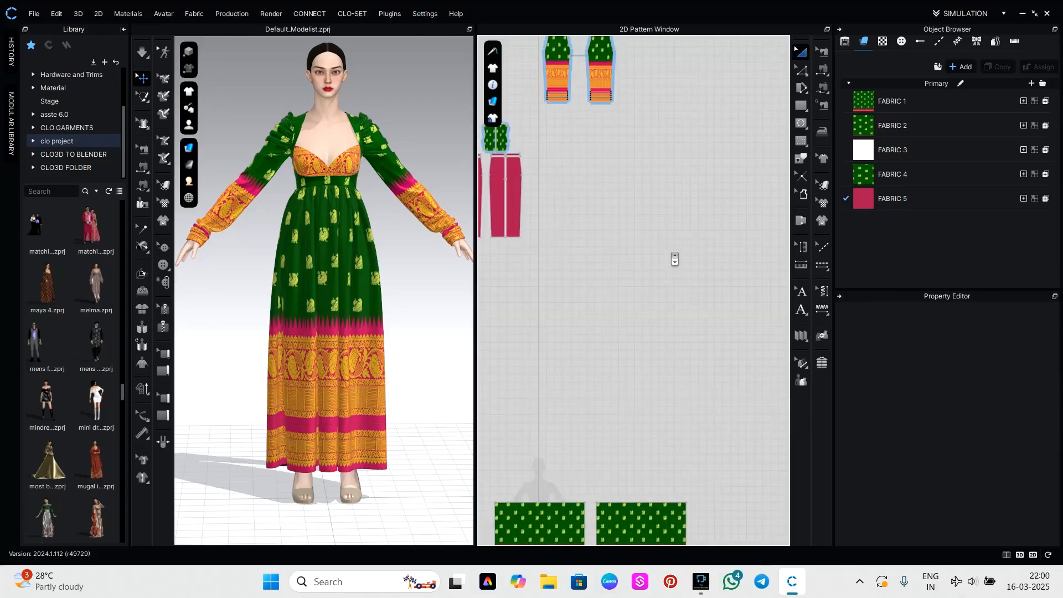
pyautogui.moveTo(672, 379); pyautogui.dragTo(653, 372, button='middle')
pyautogui.press('s')
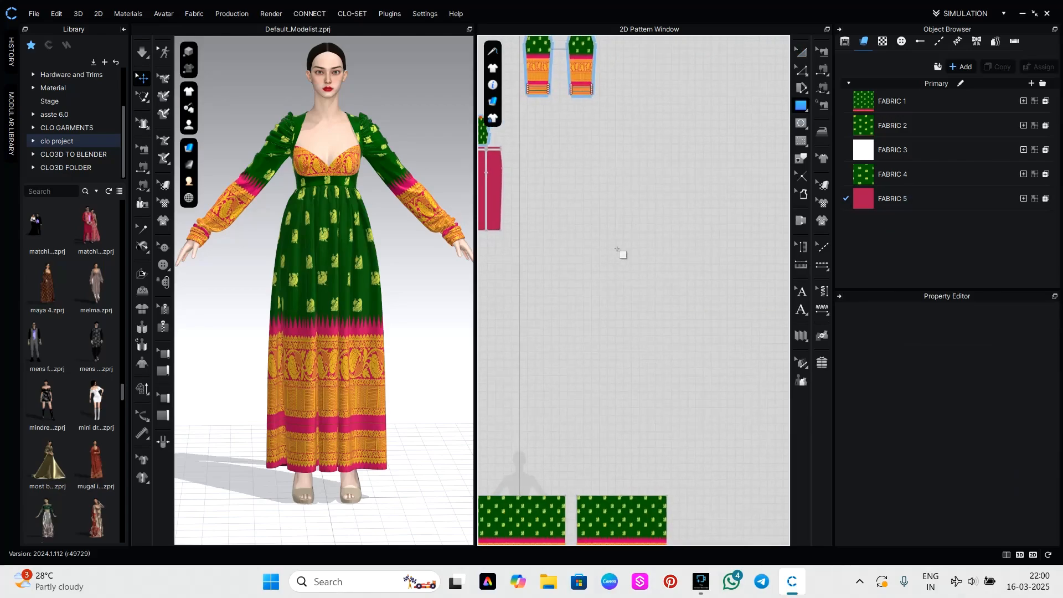
pyautogui.click(954, 66)
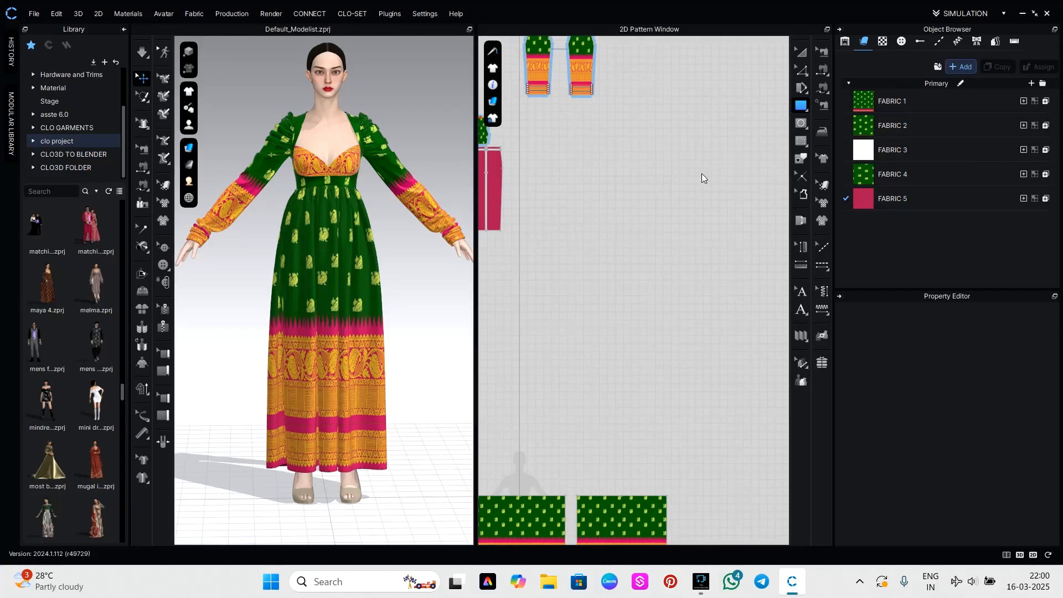
pyautogui.moveTo(571, 175); pyautogui.dragTo(621, 338)
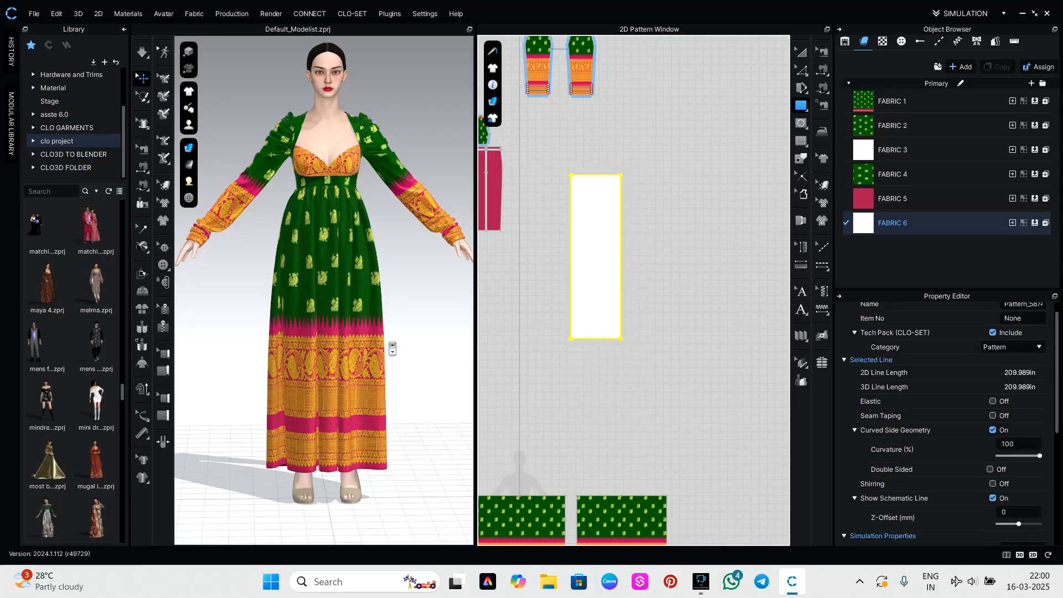
# Move the new rectangle down beside the avatar and lengthen it upward to an outline of about 293 in.
pyautogui.scroll(-10, 392, 349)
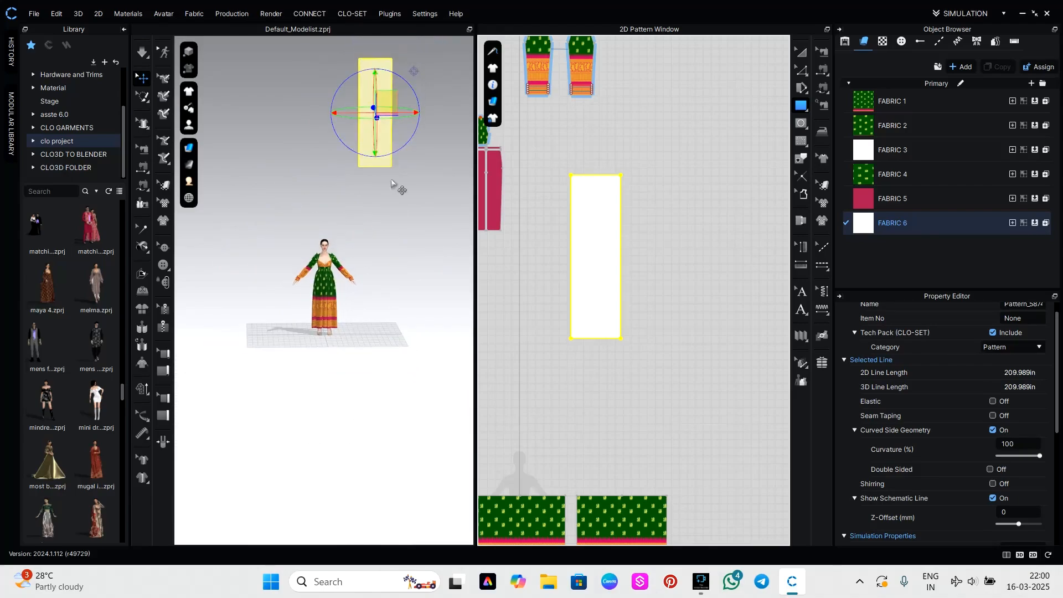
pyautogui.moveTo(386, 100); pyautogui.dragTo(357, 259)
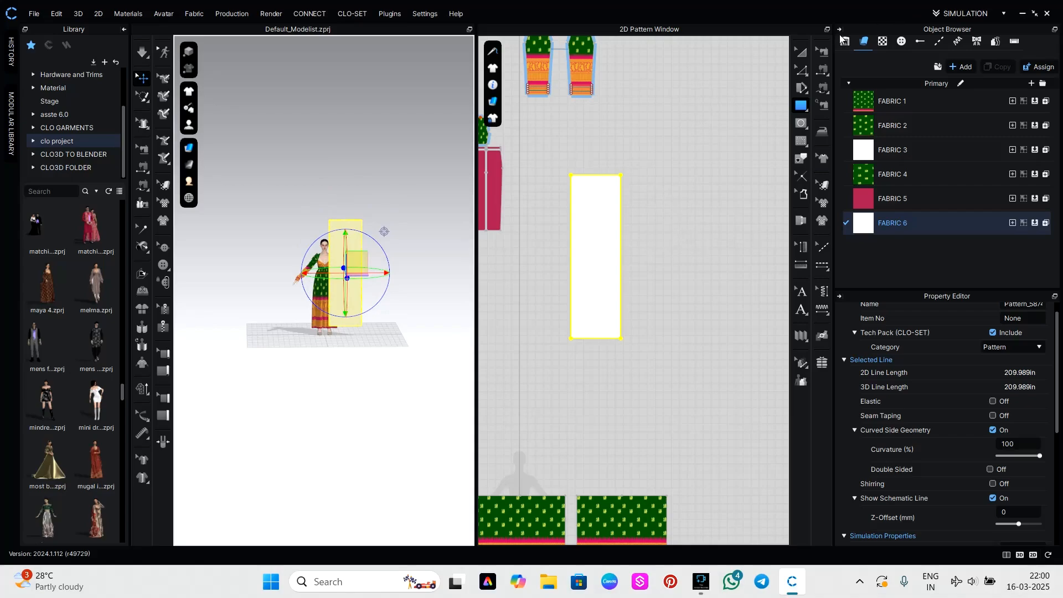
pyautogui.click(800, 52)
pyautogui.moveTo(596, 164); pyautogui.dragTo(610, 77)
# Rotate the long rectangular panel so it lies flat at the avatar's shoulder height.
pyautogui.moveTo(406, 259); pyautogui.dragTo(320, 200, button='right')
pyautogui.moveTo(324, 202); pyautogui.dragTo(360, 198)
pyautogui.scroll(3, 327, 310)
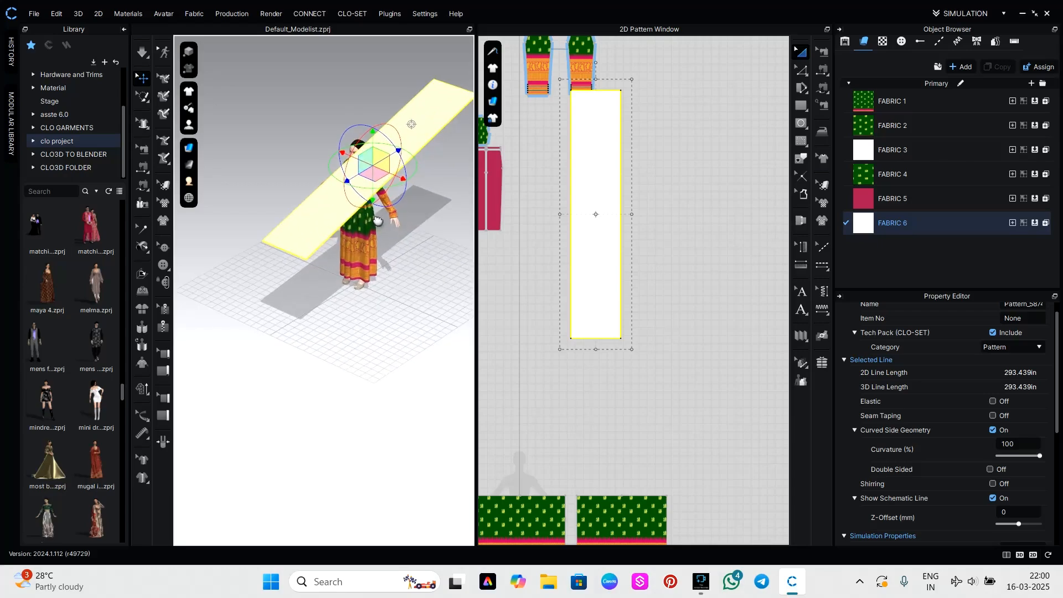
# Move the long rectangular panel in the 3D view so it lies across the avatar's left shoulder, close to the neck.
pyautogui.moveTo(373, 219); pyautogui.dragTo(330, 326, button='middle')
pyautogui.scroll(3, 330, 310)
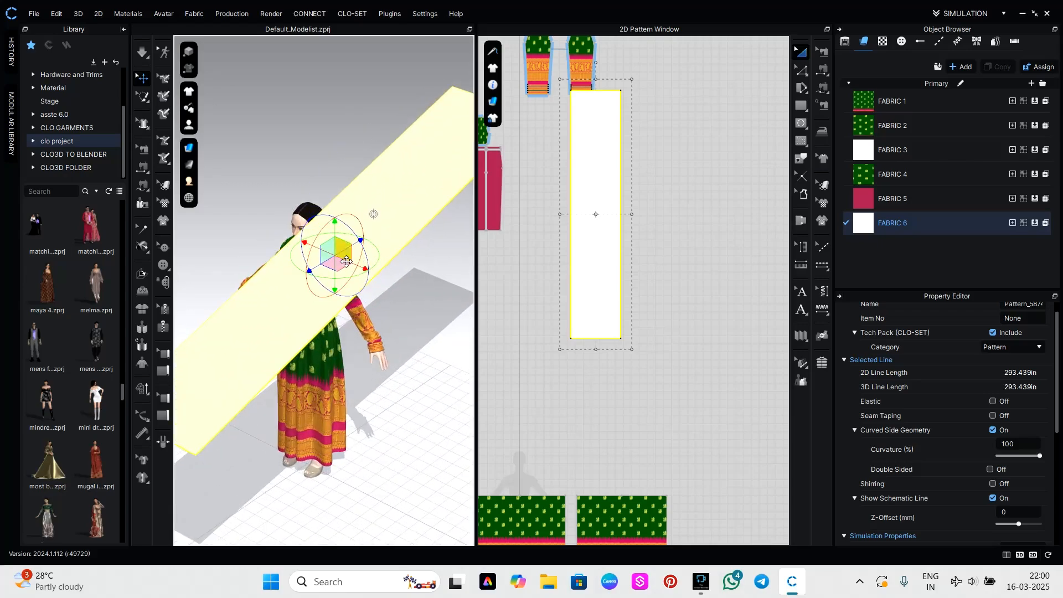
pyautogui.moveTo(352, 265)
pyautogui.mouseDown()
pyautogui.moveTo(364, 271)
pyautogui.moveTo(337, 257)
pyautogui.mouseUp()
pyautogui.moveTo(319, 293); pyautogui.dragTo(407, 296, button='right')
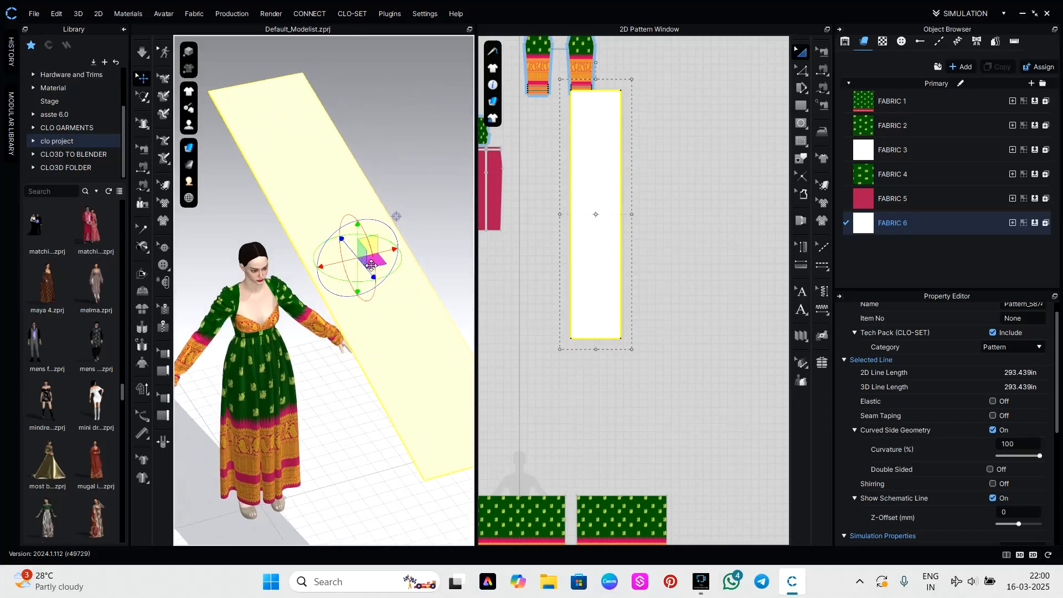
pyautogui.moveTo(368, 274); pyautogui.dragTo(299, 244)
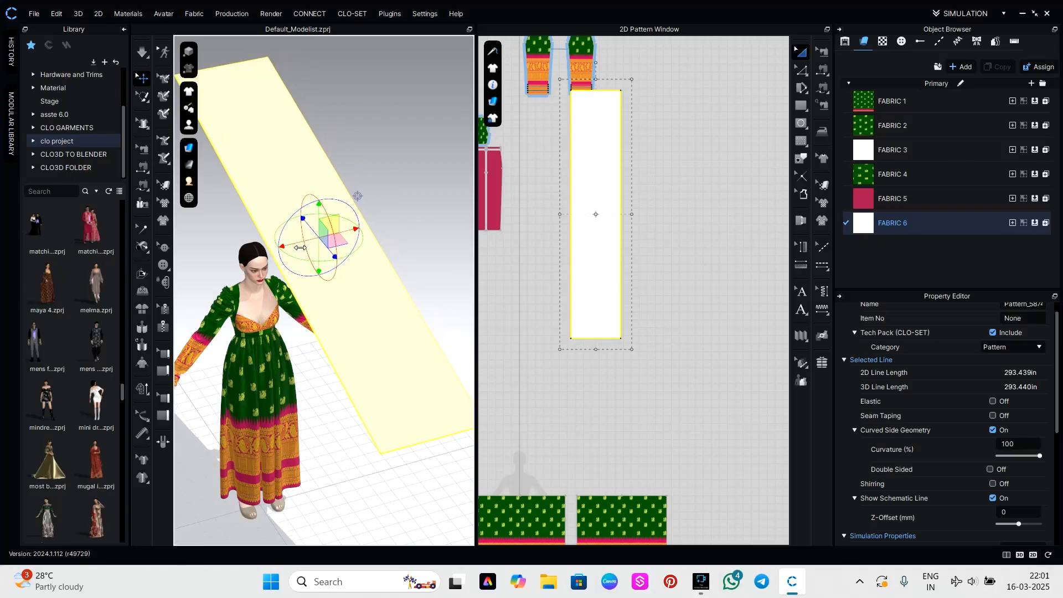
pyautogui.scroll(3, 291, 258)
pyautogui.moveTo(300, 257); pyautogui.dragTo(279, 262, button='right')
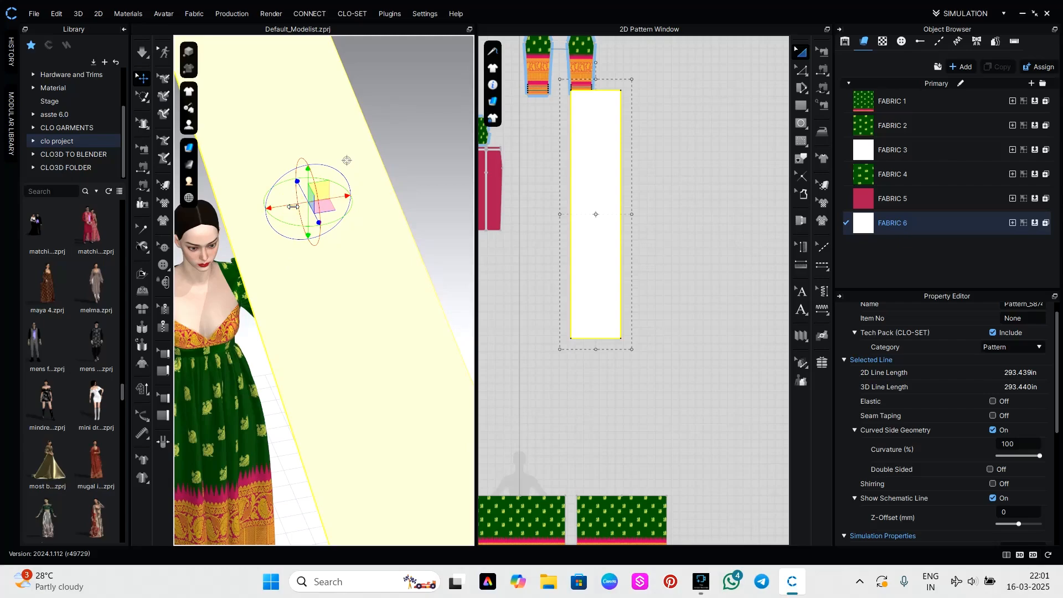
pyautogui.scroll(-2, 353, 256)
# Shorten the long panel from both ends to an outline of about 257 in, and lower it toward the avatar's shoulder.
pyautogui.moveTo(597, 79); pyautogui.dragTo(597, 94)
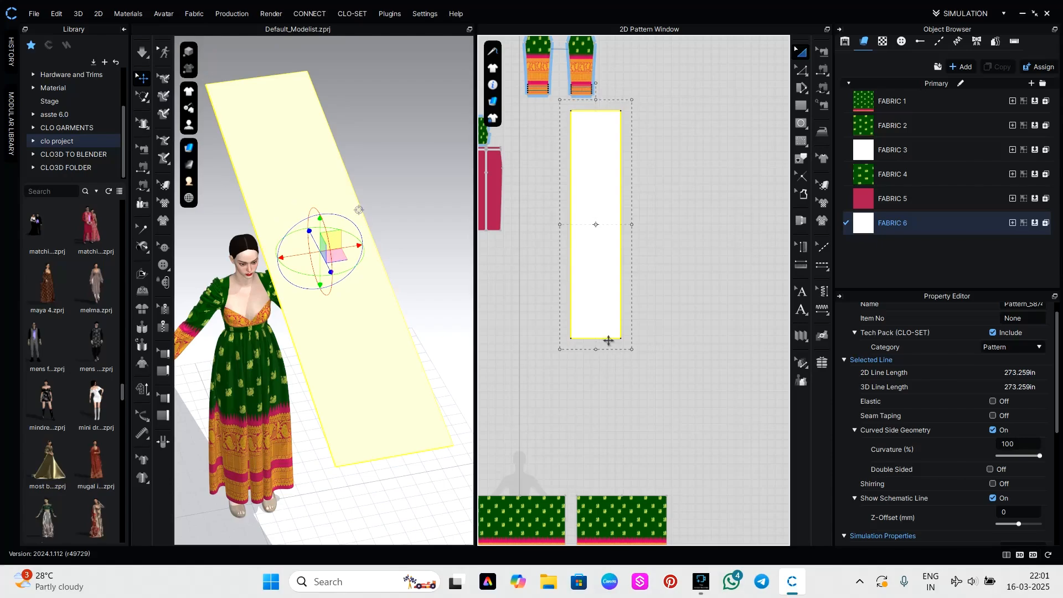
pyautogui.moveTo(596, 350); pyautogui.dragTo(599, 332)
pyautogui.moveTo(631, 214); pyautogui.dragTo(638, 215)
pyautogui.moveTo(412, 270); pyautogui.dragTo(310, 271, button='right')
pyautogui.moveTo(316, 211); pyautogui.dragTo(315, 235)
pyautogui.moveTo(354, 352); pyautogui.dragTo(417, 356, button='right')
pyautogui.moveTo(636, 214); pyautogui.dragTo(631, 216)
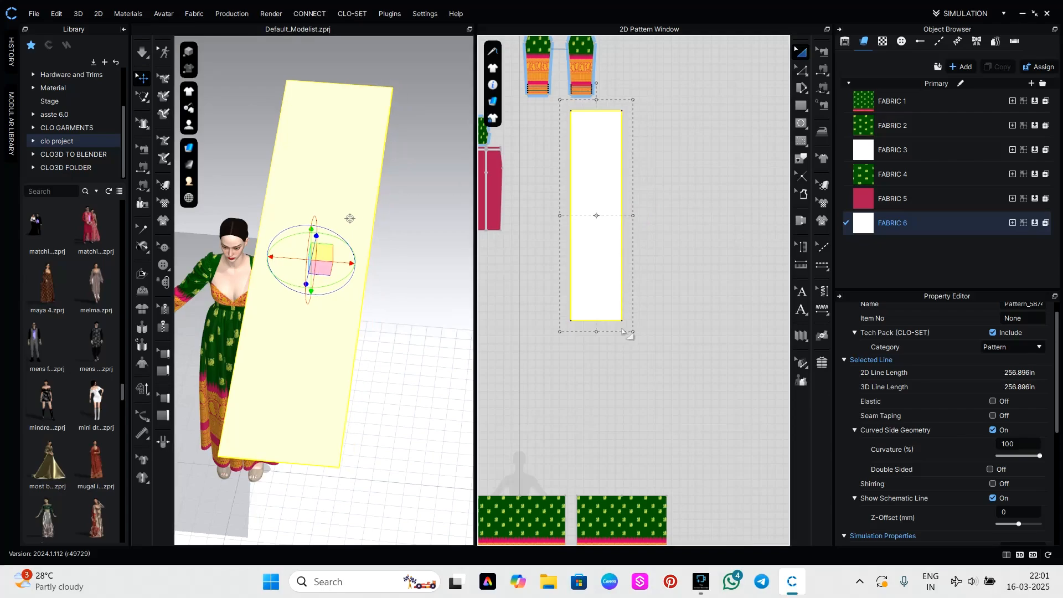
# Tack the middle of the panel's inner long edge onto the avatar's left shoulder at the base of the neck.
pyautogui.click(601, 392)
pyautogui.moveTo(294, 280); pyautogui.dragTo(344, 266, button='right')
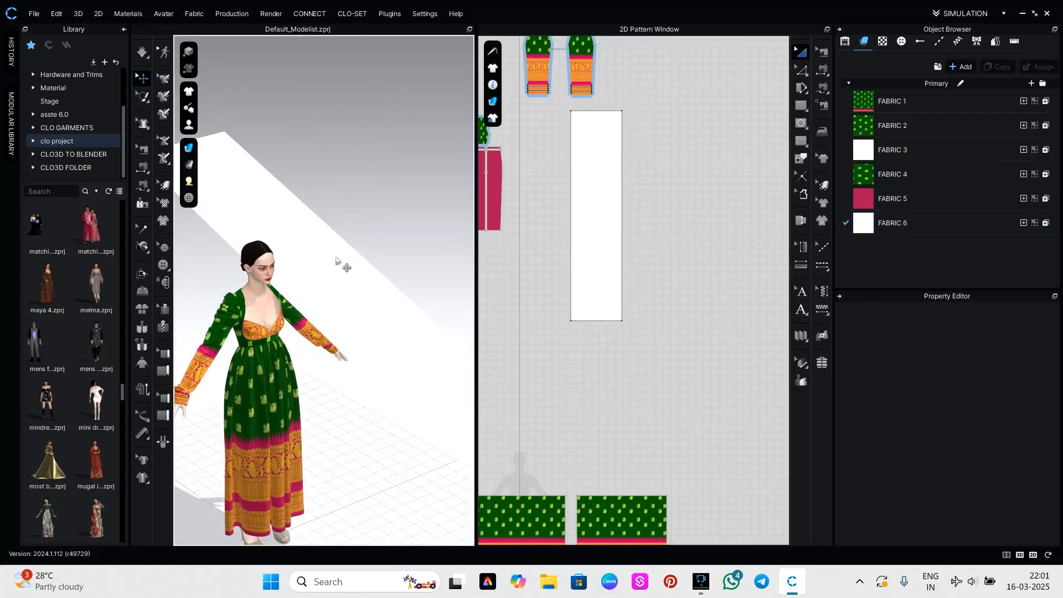
pyautogui.scroll(5, 271, 277)
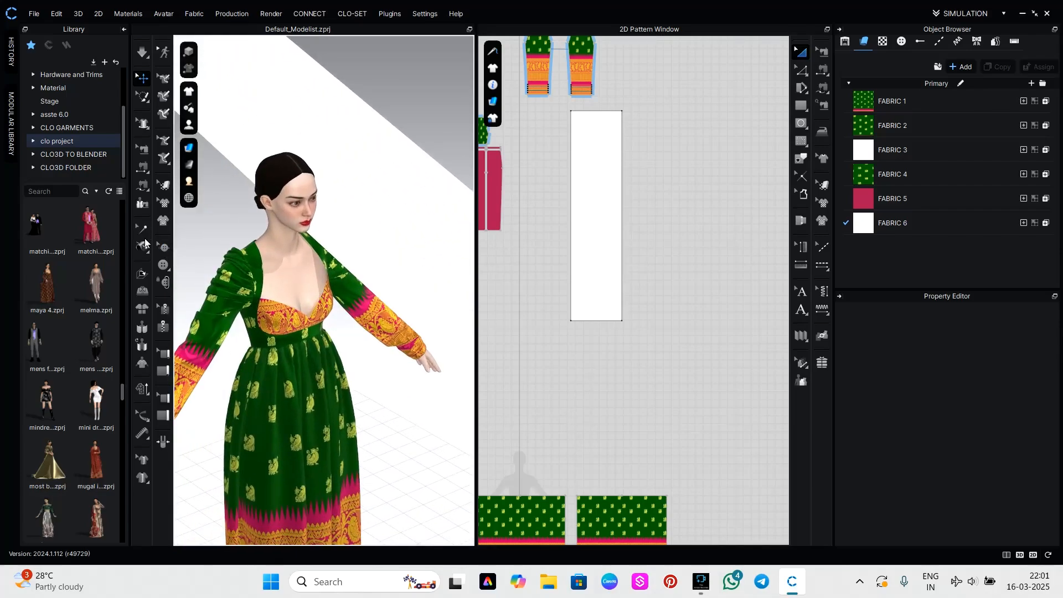
pyautogui.click(147, 247)
pyautogui.click(313, 233)
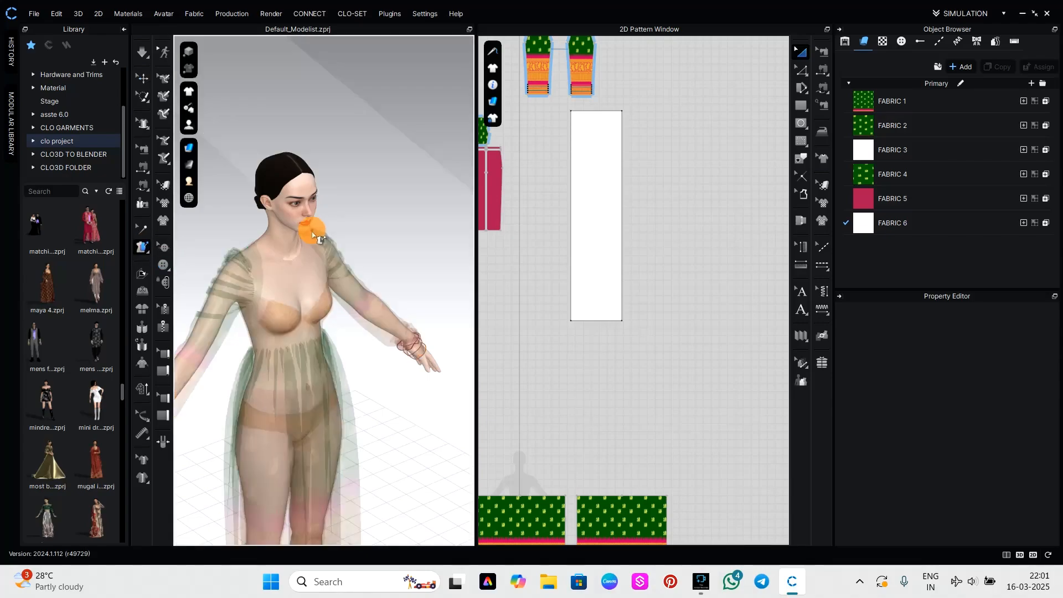
pyautogui.click(305, 240)
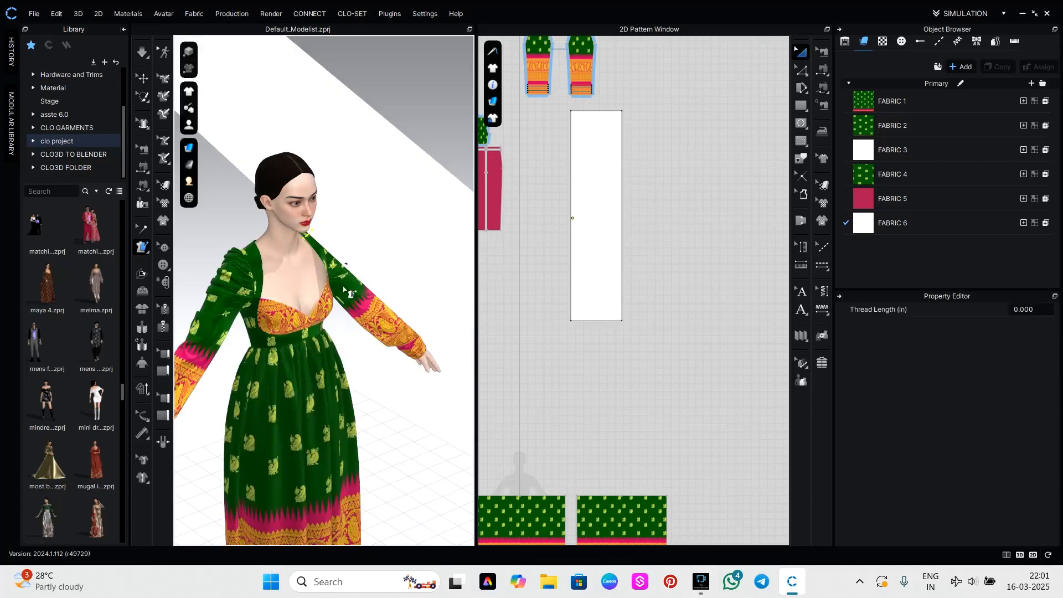
# Simulate the panel so it drapes over the left shoulder and arm, and check the drape from the back.
pyautogui.press('space')
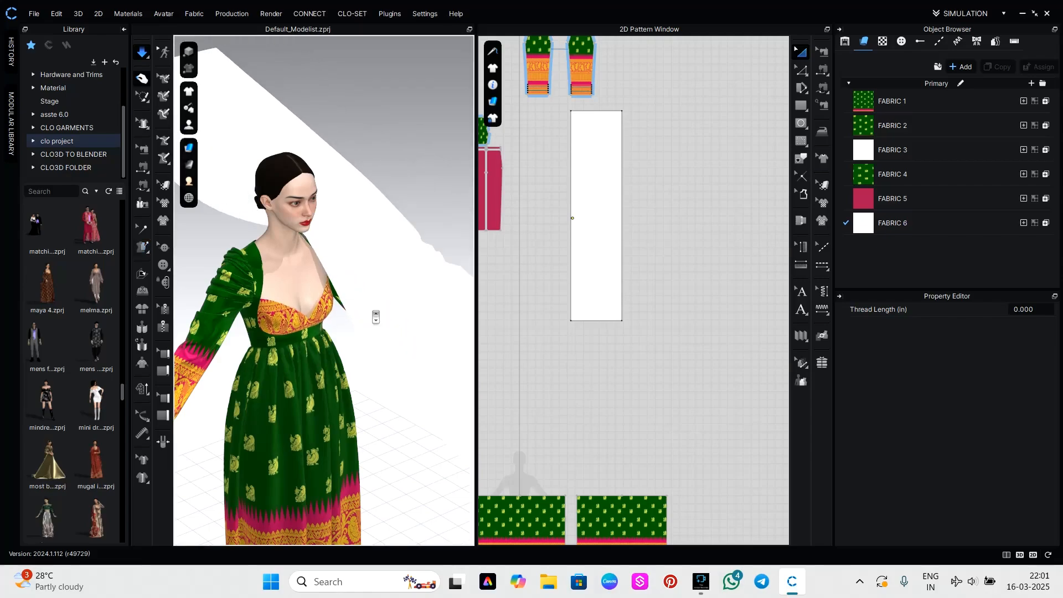
pyautogui.scroll(-4, 376, 317)
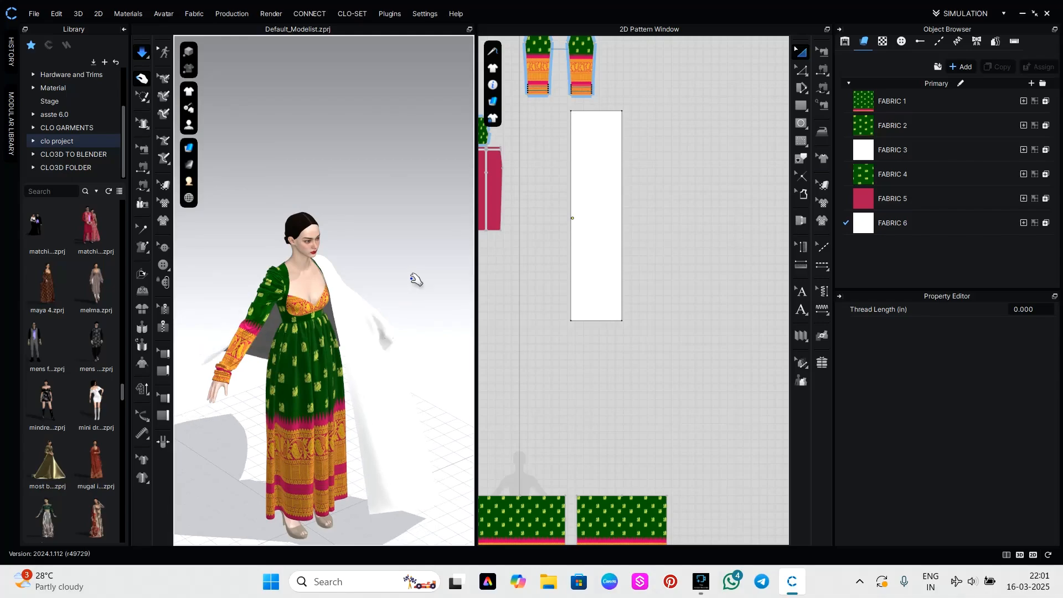
pyautogui.moveTo(417, 280); pyautogui.dragTo(149, 250, button='right')
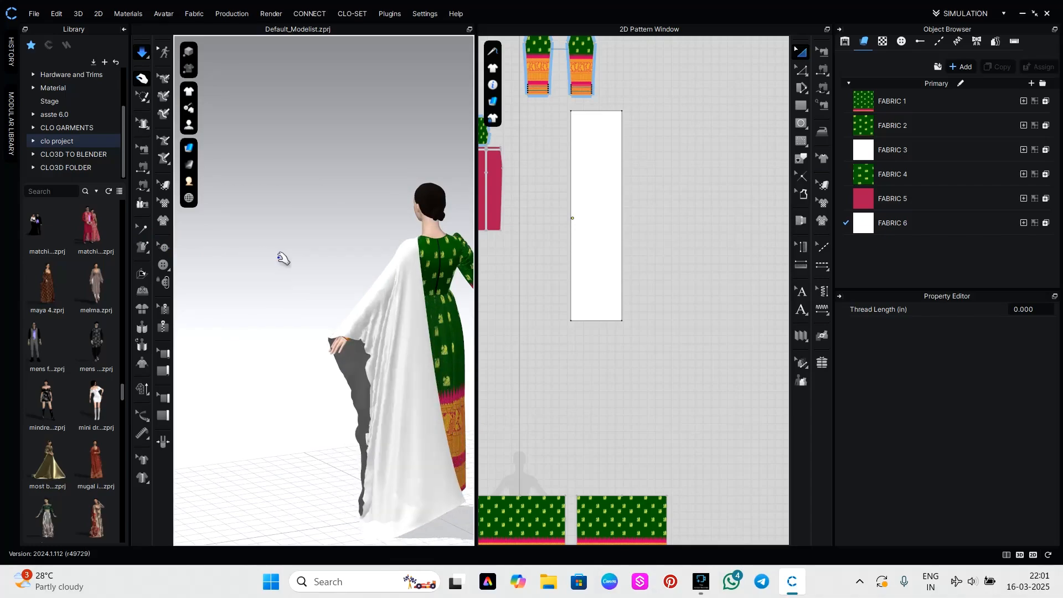
pyautogui.moveTo(377, 275); pyautogui.dragTo(357, 286, button='right')
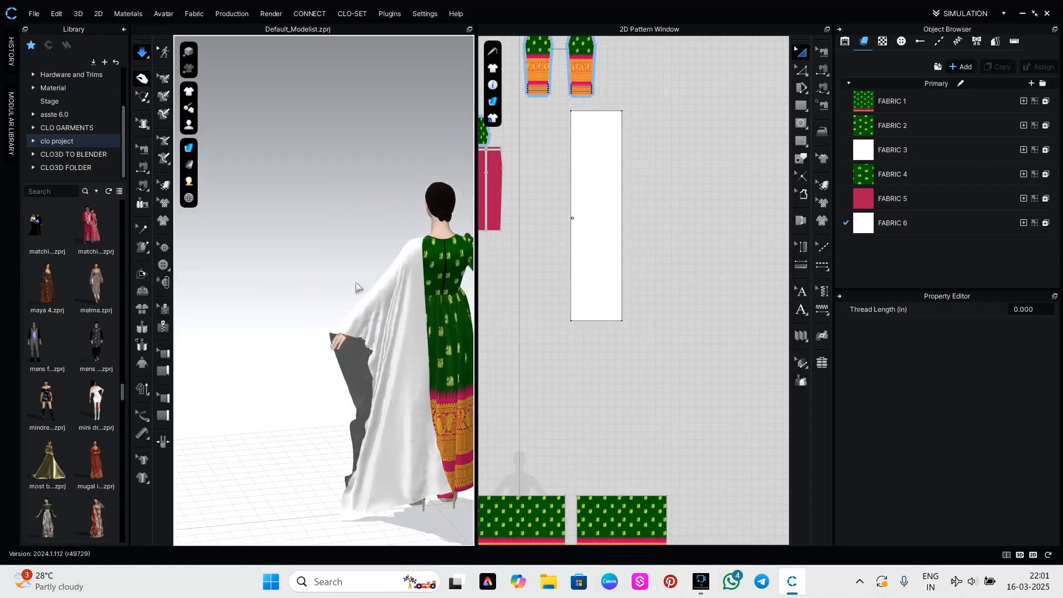
pyautogui.scroll(-1, 359, 285)
pyautogui.moveTo(360, 284); pyautogui.dragTo(278, 258, button='middle')
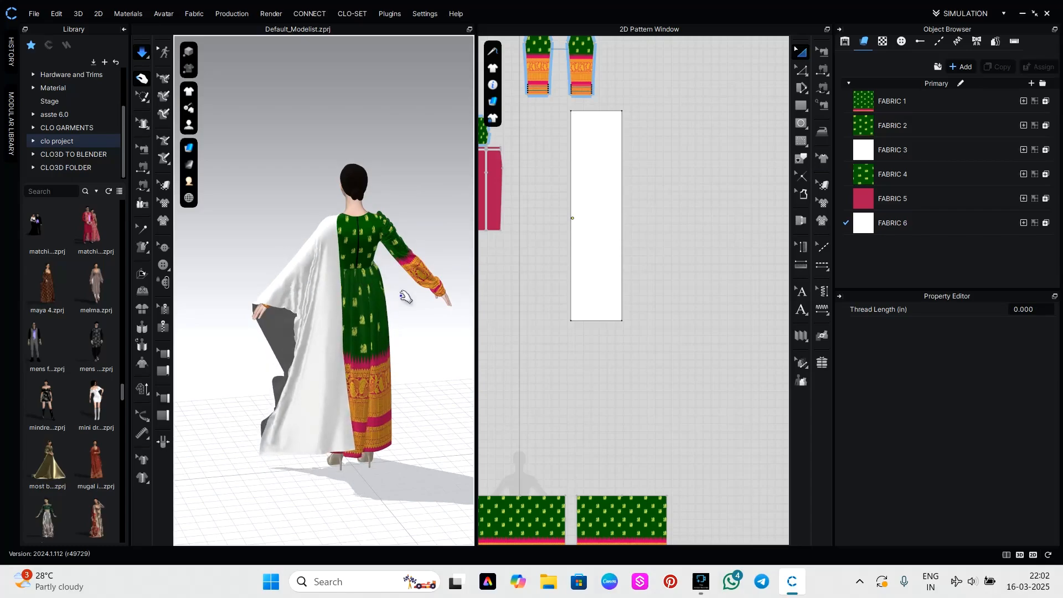
pyautogui.moveTo(405, 298); pyautogui.dragTo(404, 335, button='right')
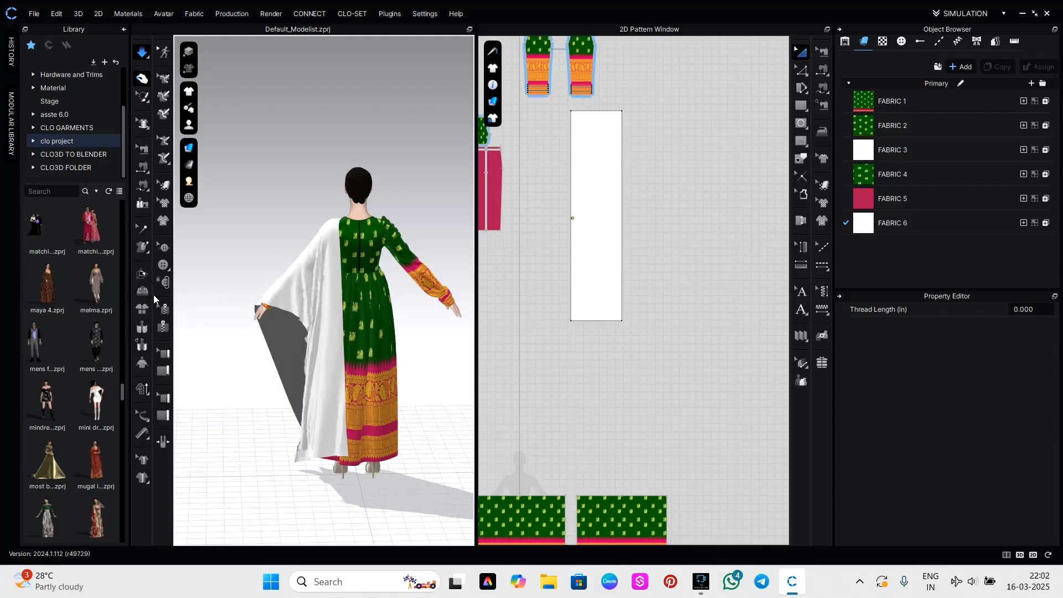
# Tack another point of the panel's inner edge onto the avatar's back beside the left underarm, and simulate the drape.
pyautogui.click(143, 247)
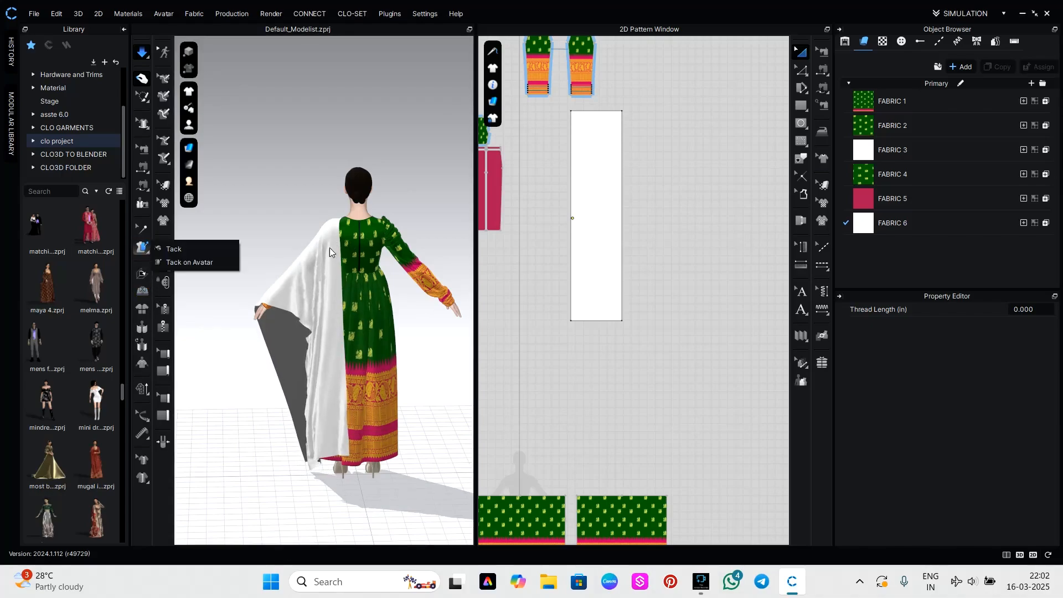
pyautogui.click(179, 261)
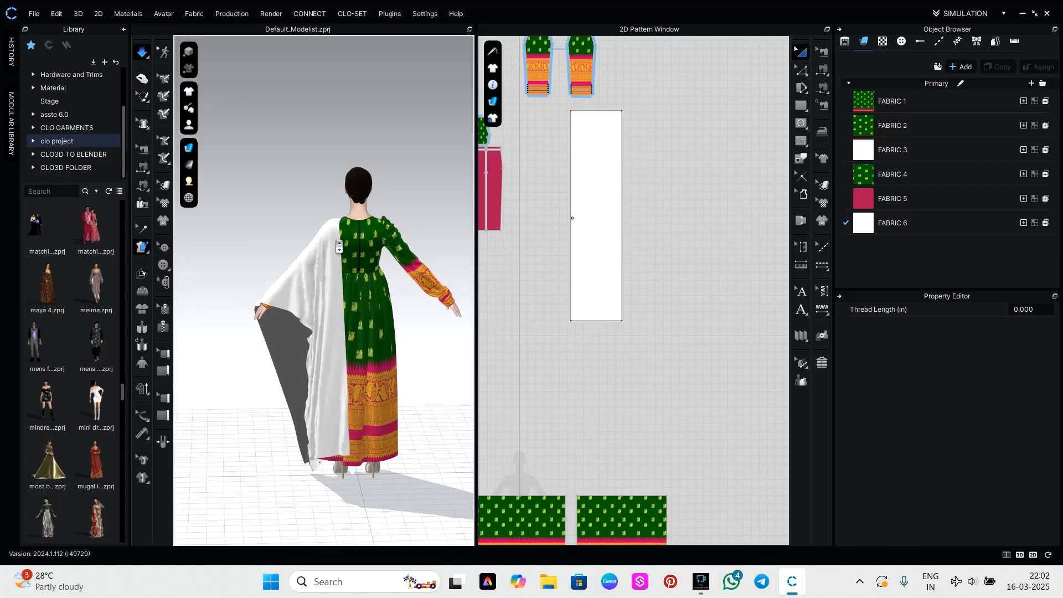
pyautogui.scroll(3, 339, 247)
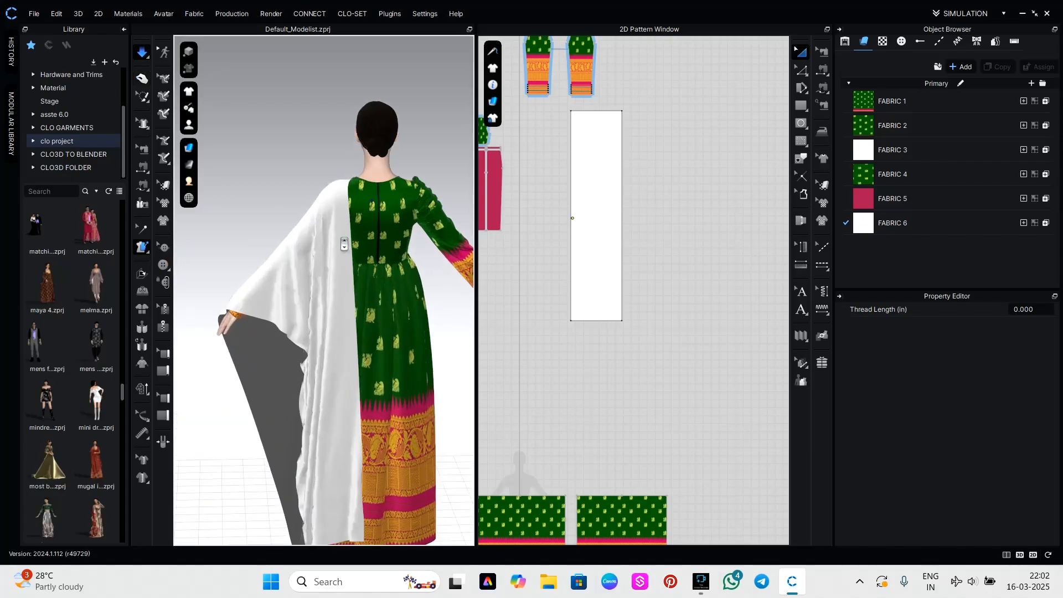
pyautogui.scroll(3, 355, 232)
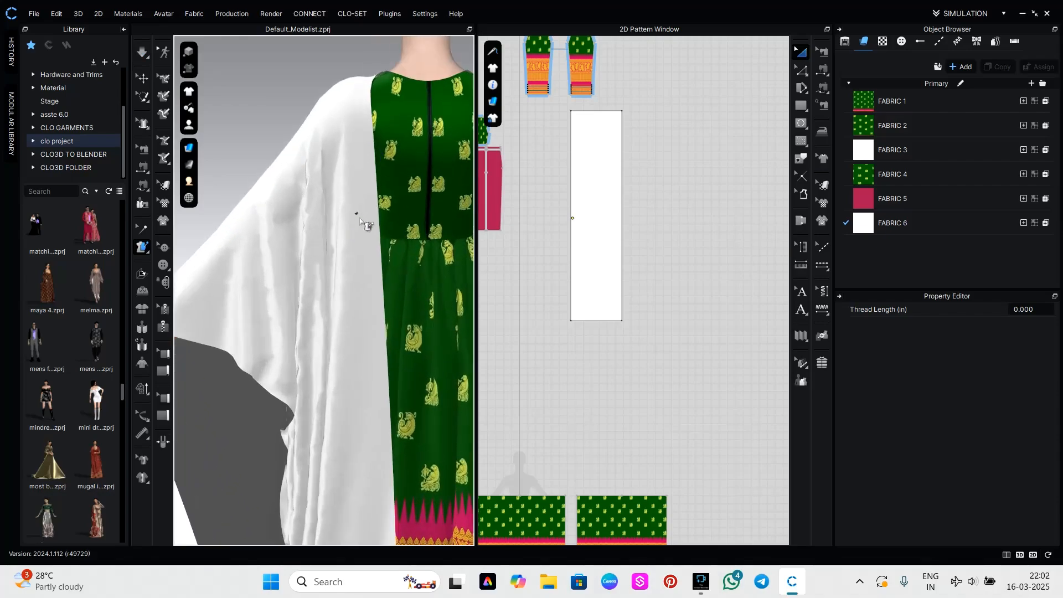
pyautogui.scroll(-3, 381, 206)
pyautogui.moveTo(339, 285); pyautogui.dragTo(316, 293, button='right')
pyautogui.click(320, 289)
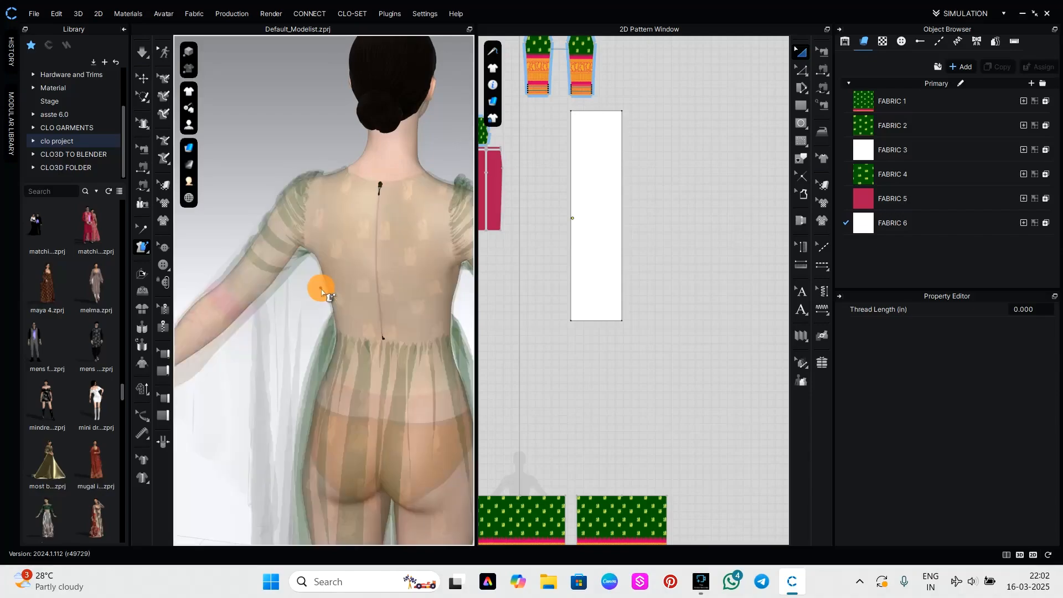
pyautogui.click(331, 283)
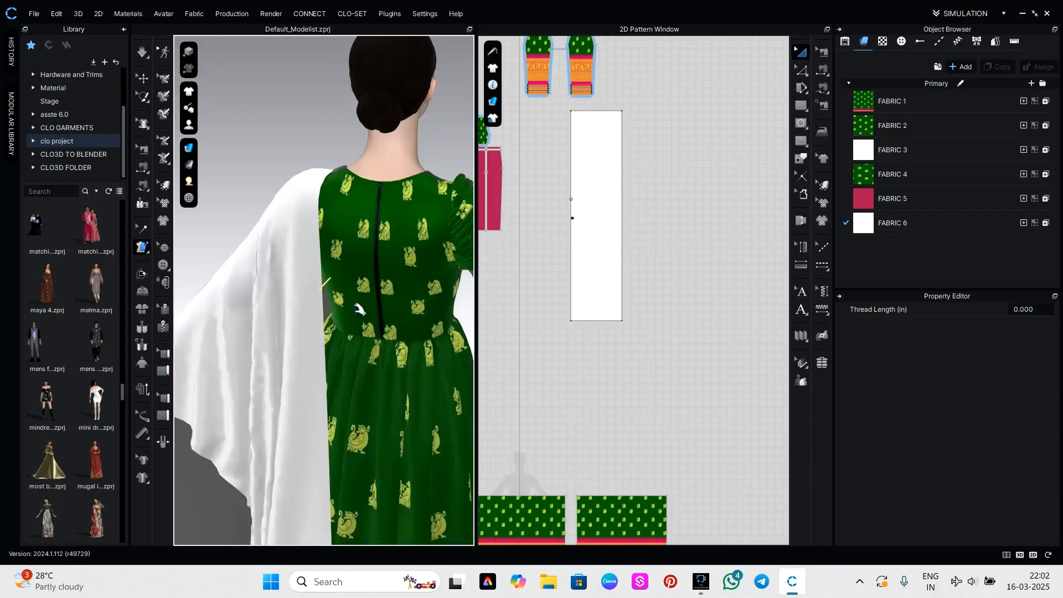
pyautogui.press('q')
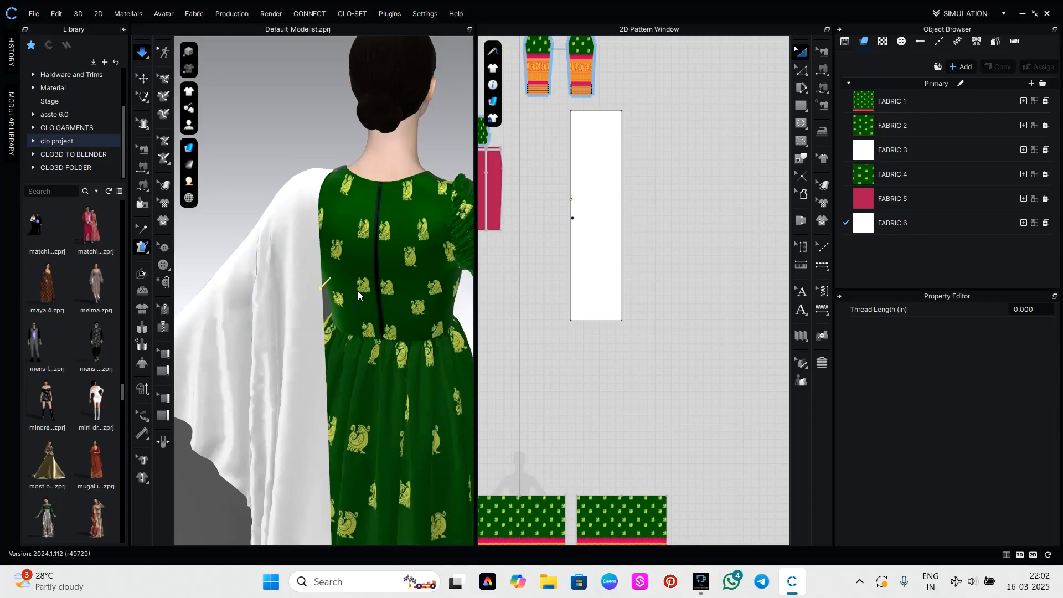
# Pull the draped panel forward at the hip beside the left hand, let it settle, and stop the simulation.
pyautogui.scroll(-3, 357, 291)
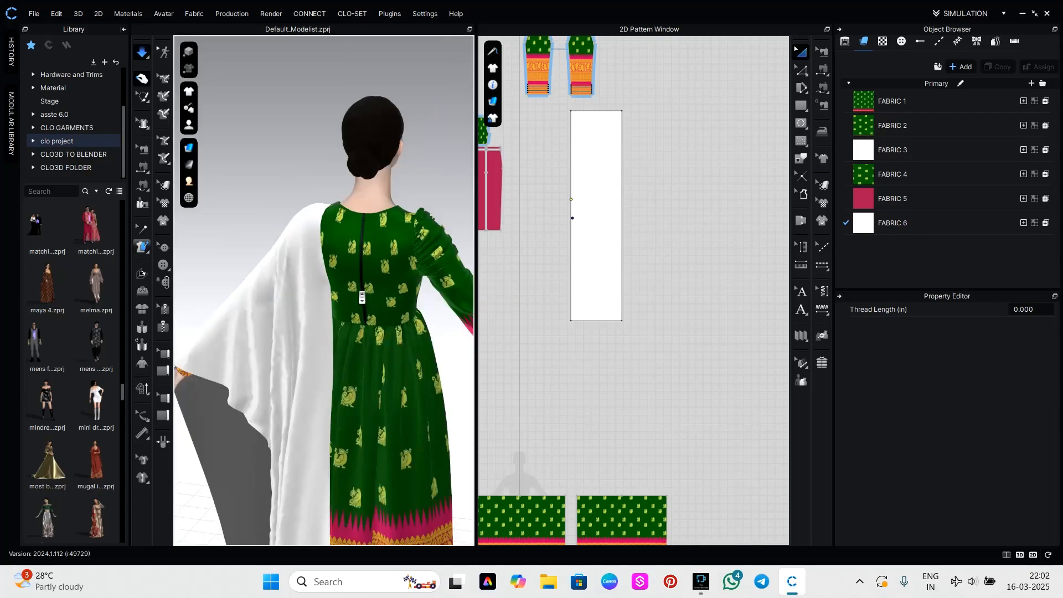
pyautogui.moveTo(397, 326); pyautogui.dragTo(562, 331, button='right')
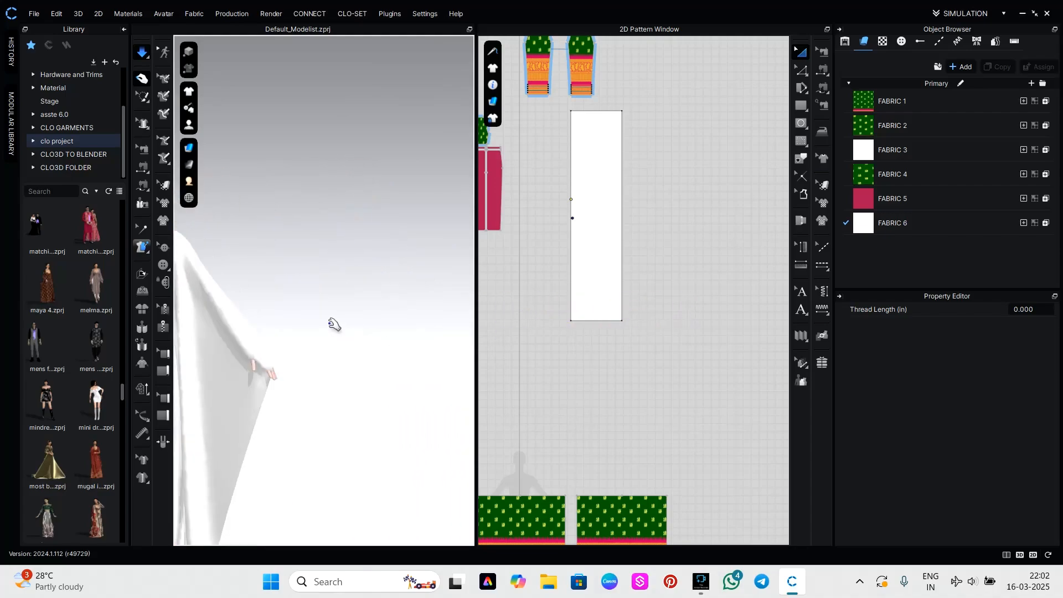
pyautogui.moveTo(332, 324); pyautogui.dragTo(506, 281, button='middle')
pyautogui.scroll(-2, 430, 299)
pyautogui.moveTo(444, 330); pyautogui.dragTo(378, 332, button='right')
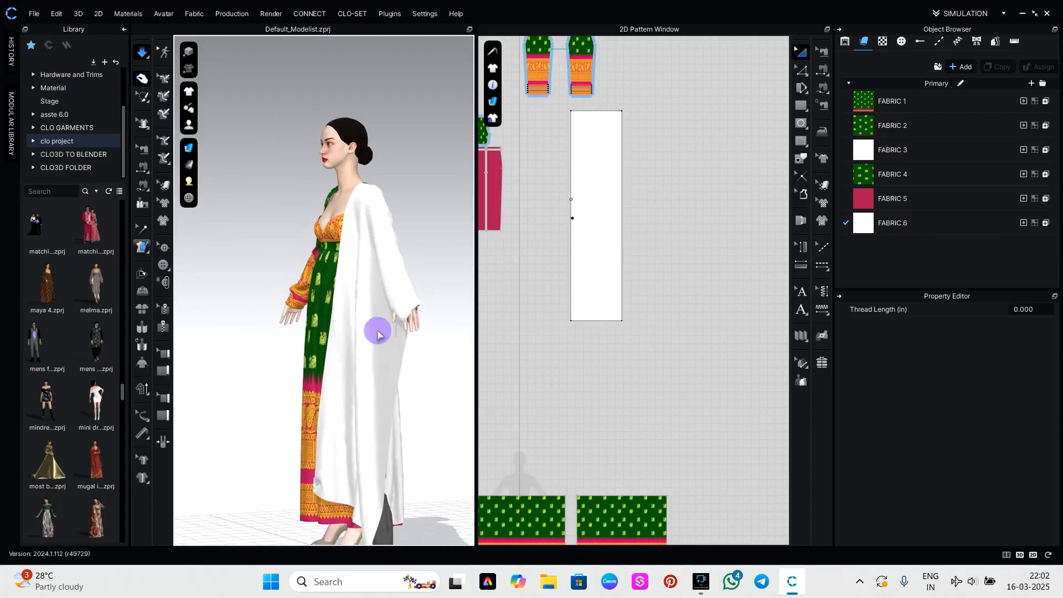
pyautogui.click(377, 304)
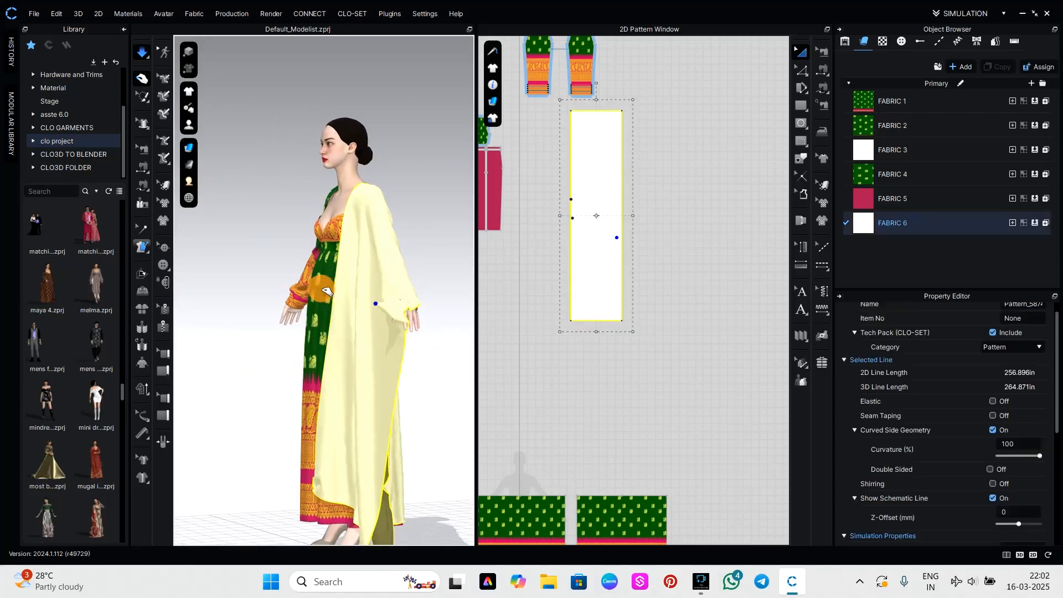
pyautogui.moveTo(327, 292); pyautogui.dragTo(304, 286)
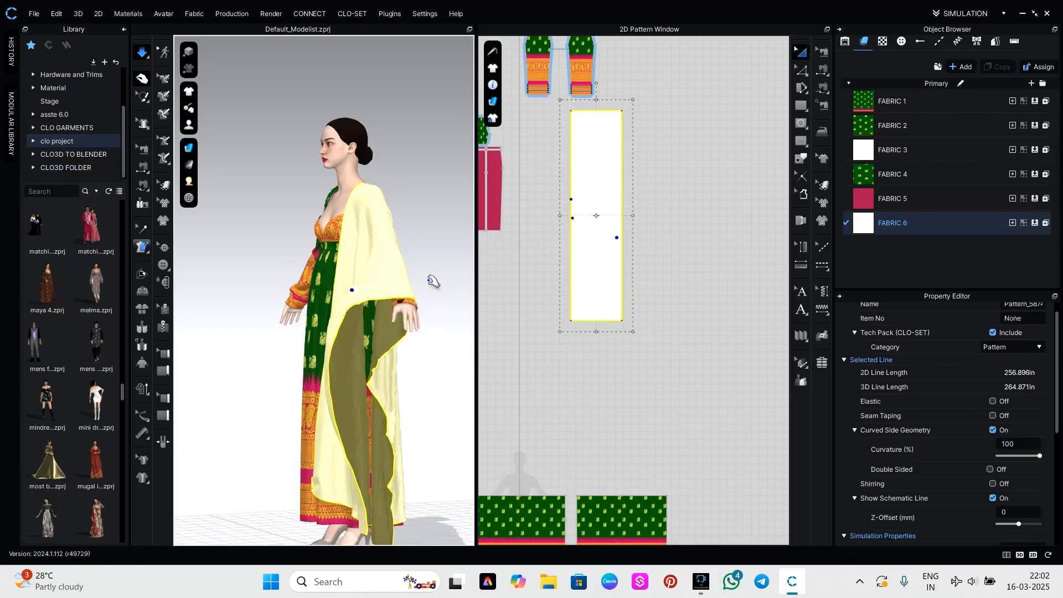
pyautogui.click(424, 261)
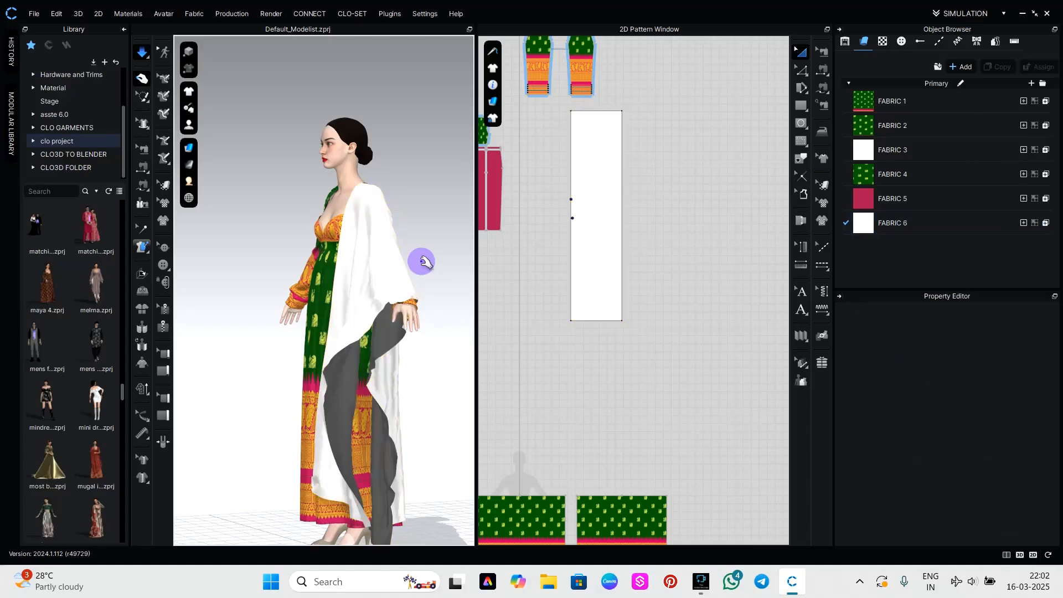
pyautogui.moveTo(424, 262); pyautogui.dragTo(509, 269, button='right')
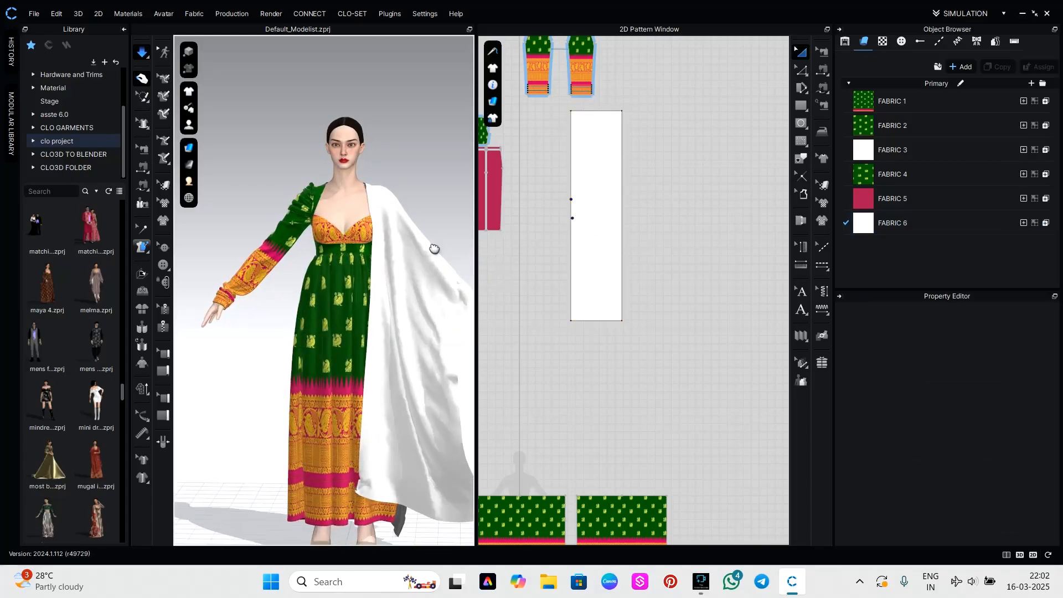
pyautogui.moveTo(399, 235); pyautogui.dragTo(387, 178, button='right')
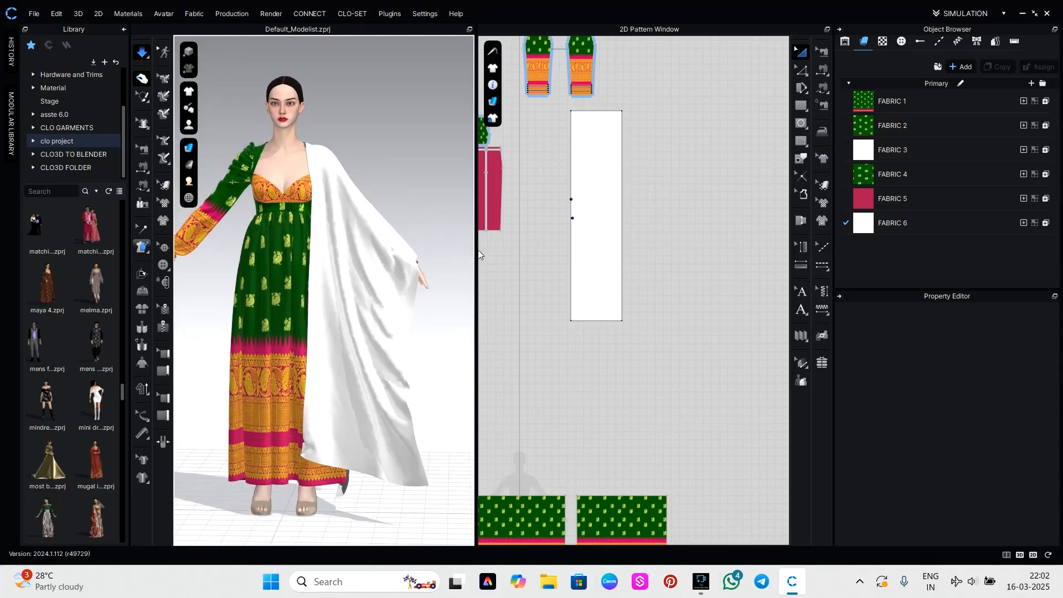
pyautogui.press('space')
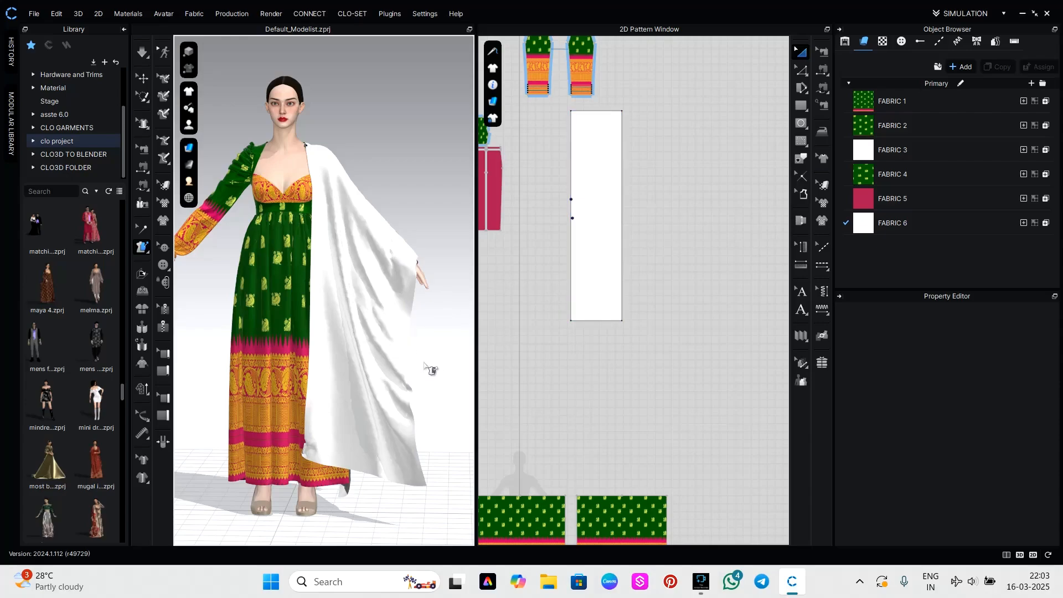
# Offset the white panel's lower short edge inward as an internal line at a distance of 20 in.
pyautogui.moveTo(430, 370)
pyautogui.mouseDown(button='right')
pyautogui.moveTo(434, 351)
pyautogui.moveTo(202, 356)
pyautogui.moveTo(433, 356)
pyautogui.mouseUp(button='right')
pyautogui.scroll(5, 593, 316)
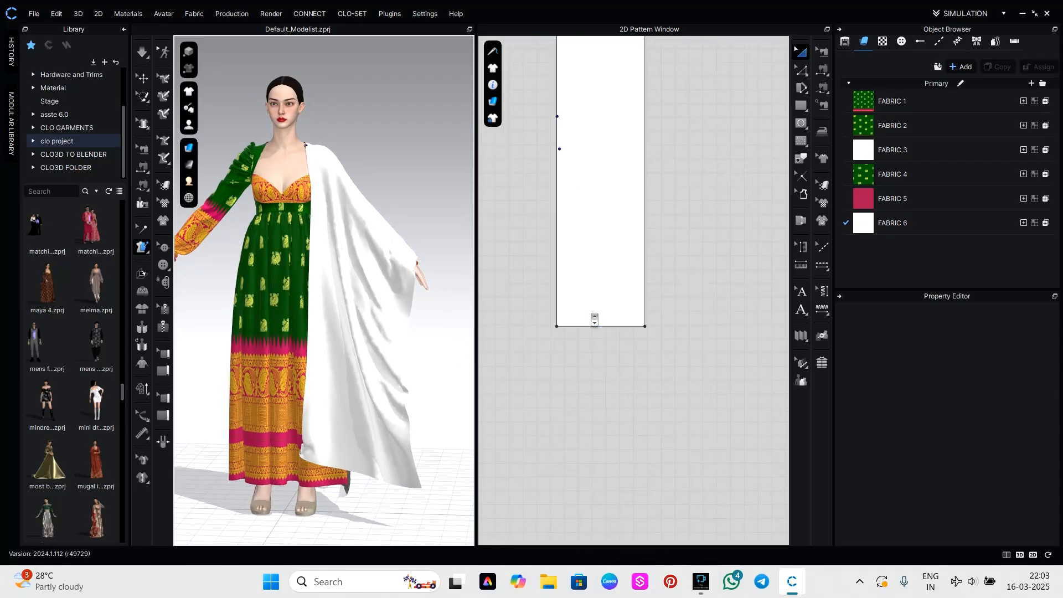
pyautogui.press('z')
pyautogui.moveTo(591, 347); pyautogui.dragTo(598, 423, button='right')
pyautogui.click(600, 404)
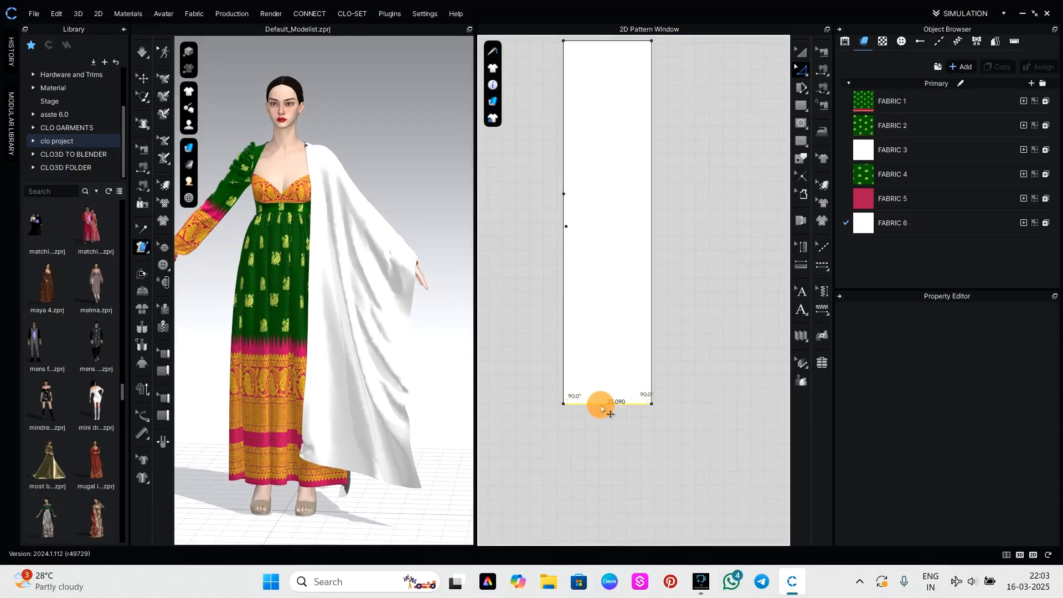
pyautogui.rightClick(600, 404)
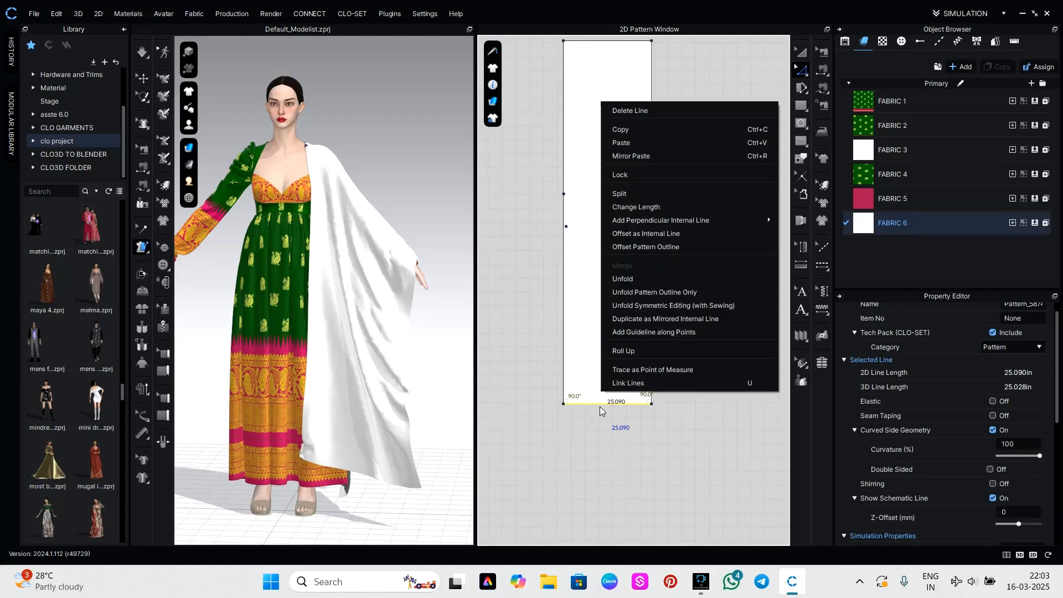
pyautogui.click(638, 236)
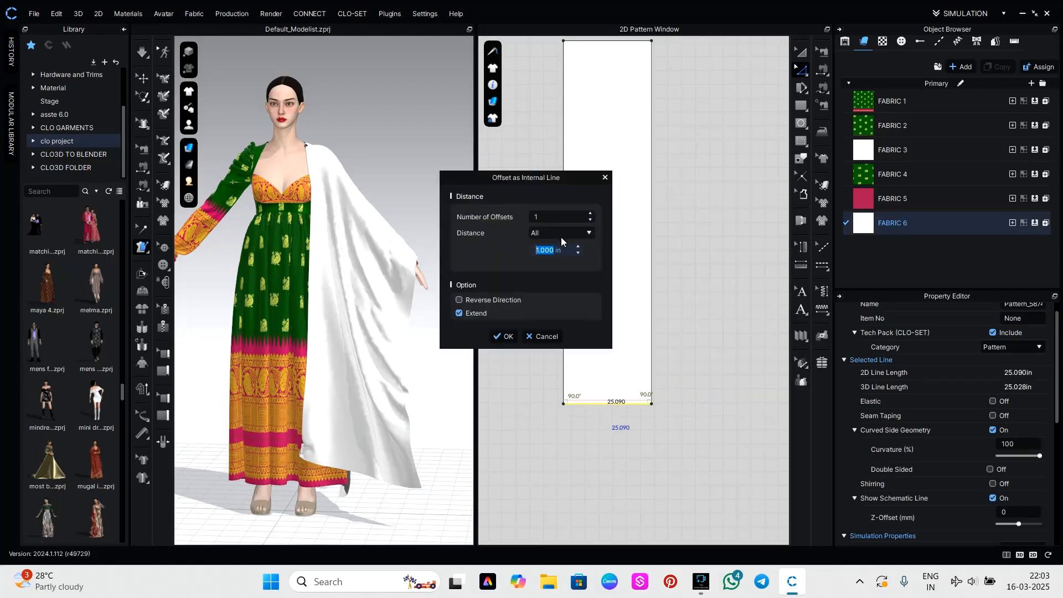
pyautogui.write('20')
pyautogui.click(516, 334)
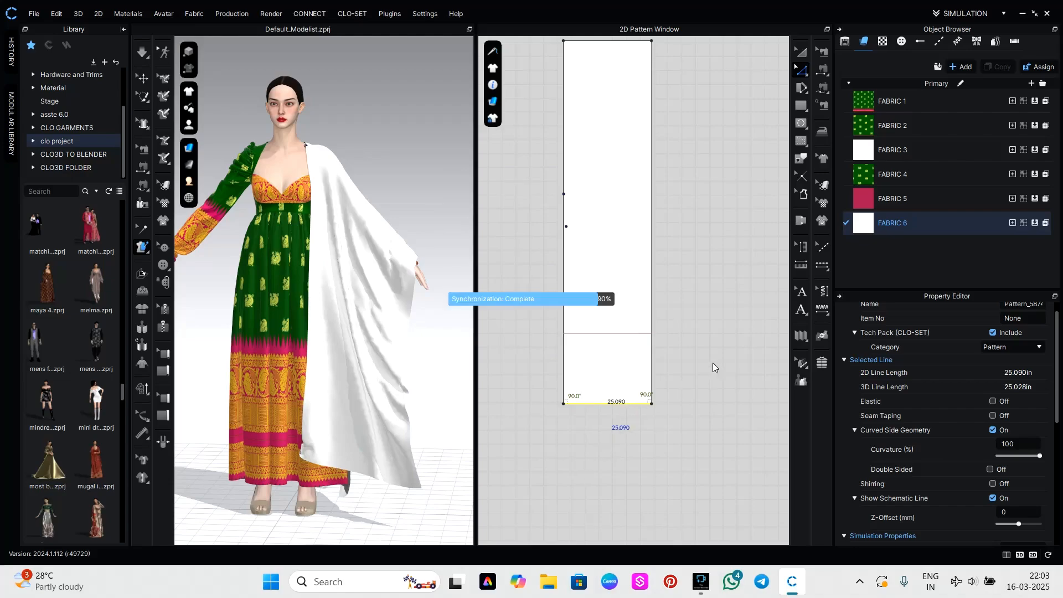
pyautogui.click(637, 333)
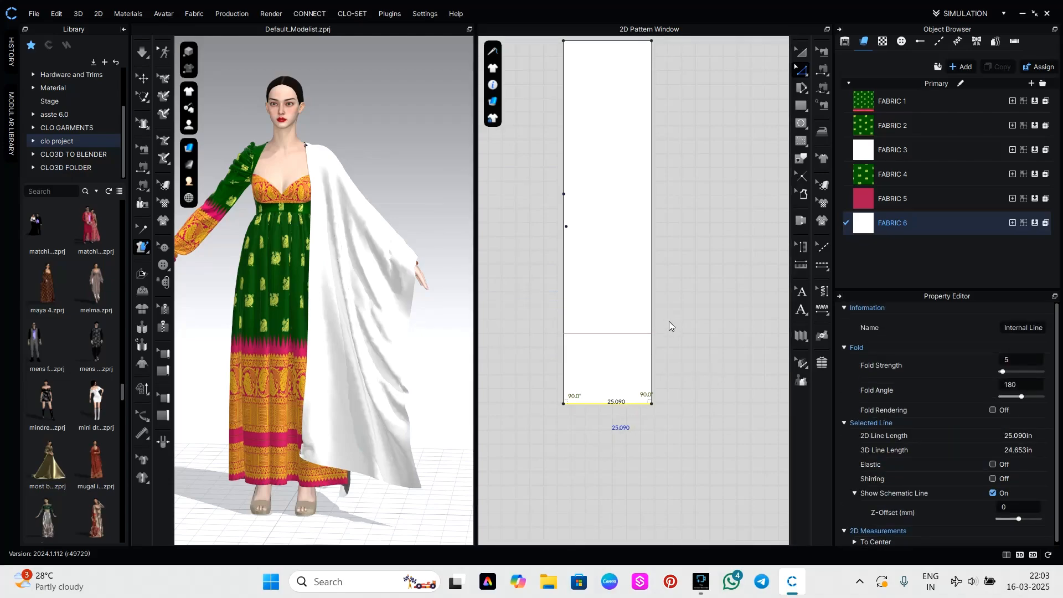
# Offset the white panel's upper short edge inward as an internal line at a distance of 20 in.
pyautogui.scroll(-3, 669, 321)
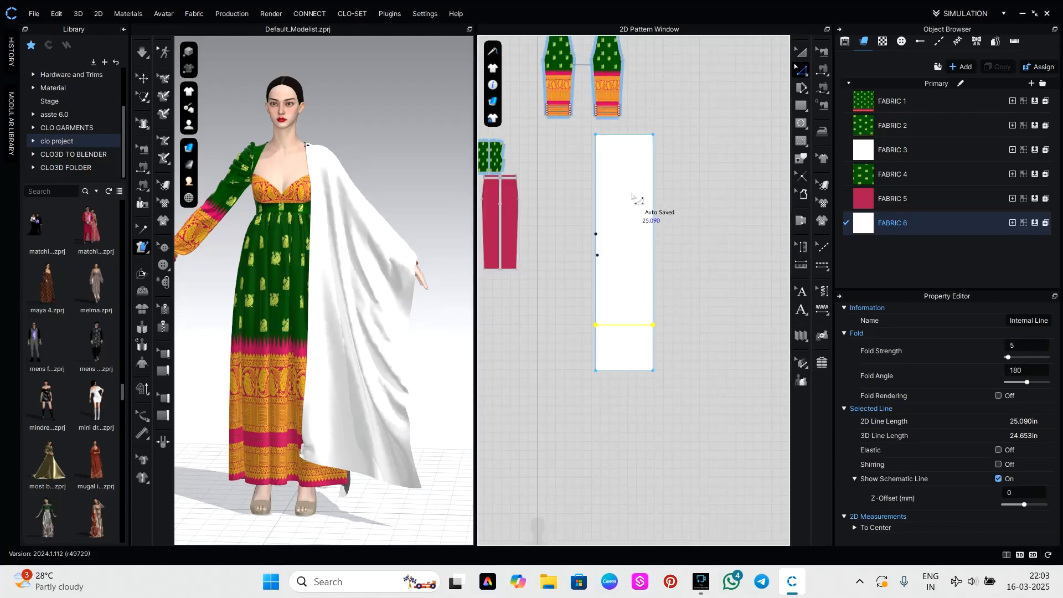
pyautogui.click(629, 135)
pyautogui.rightClick(629, 136)
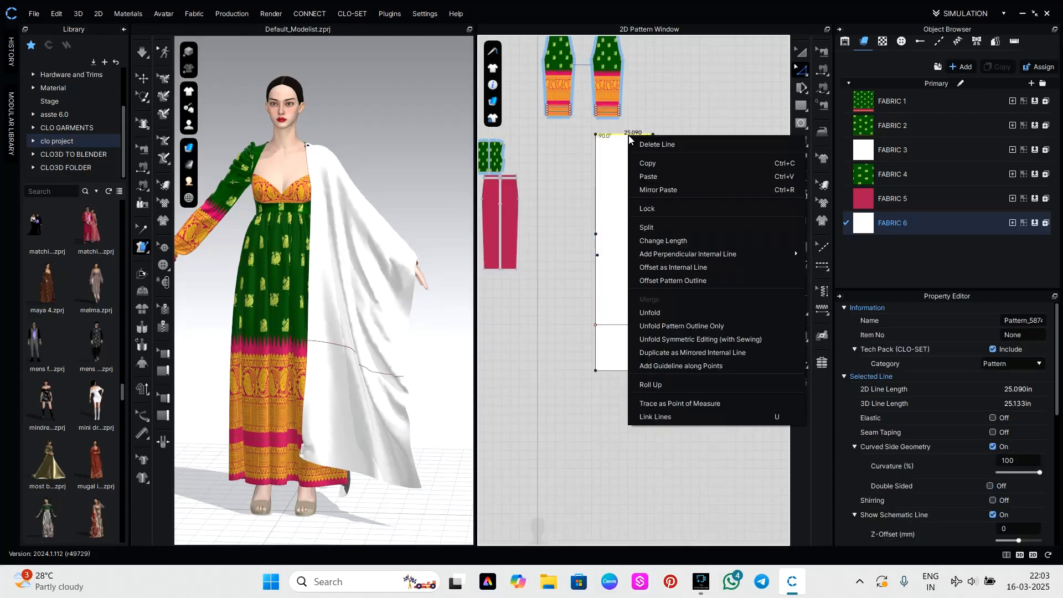
pyautogui.click(655, 268)
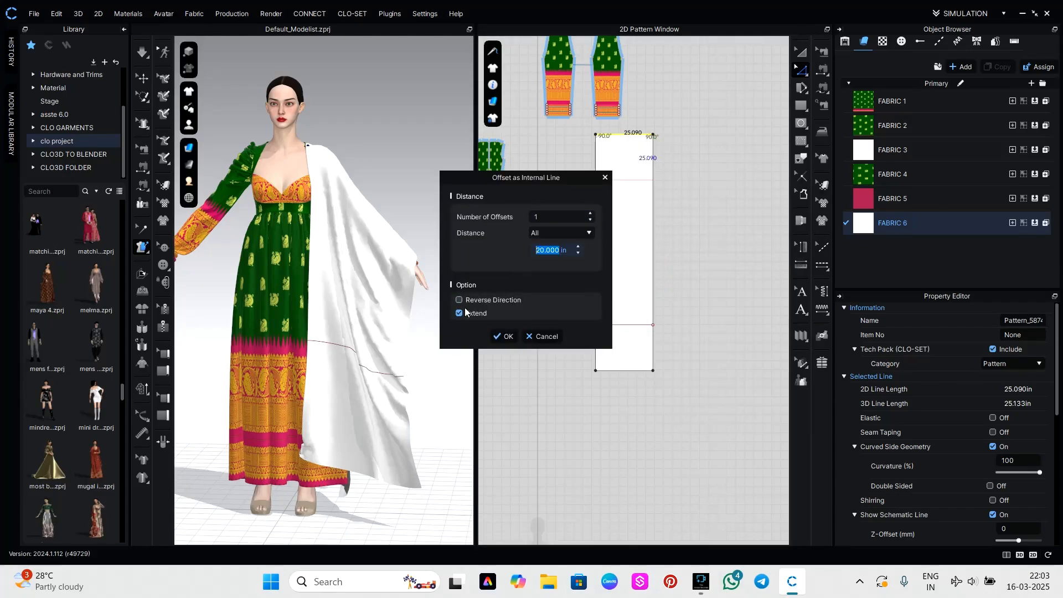
pyautogui.click(505, 336)
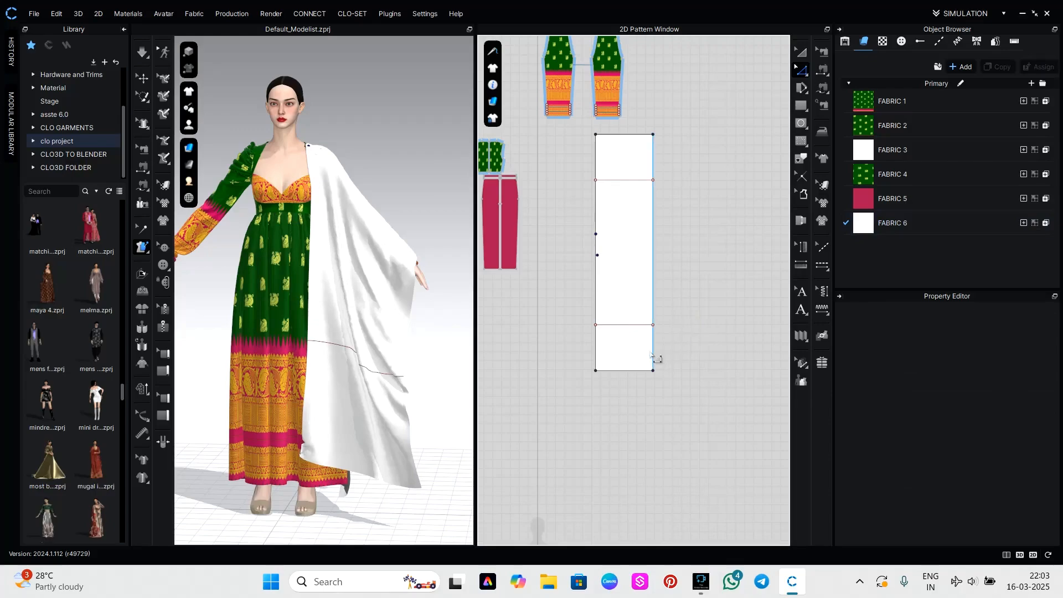
# Cut and sew the white panel along both internal lines to make separate end pieces.
pyautogui.click(630, 324)
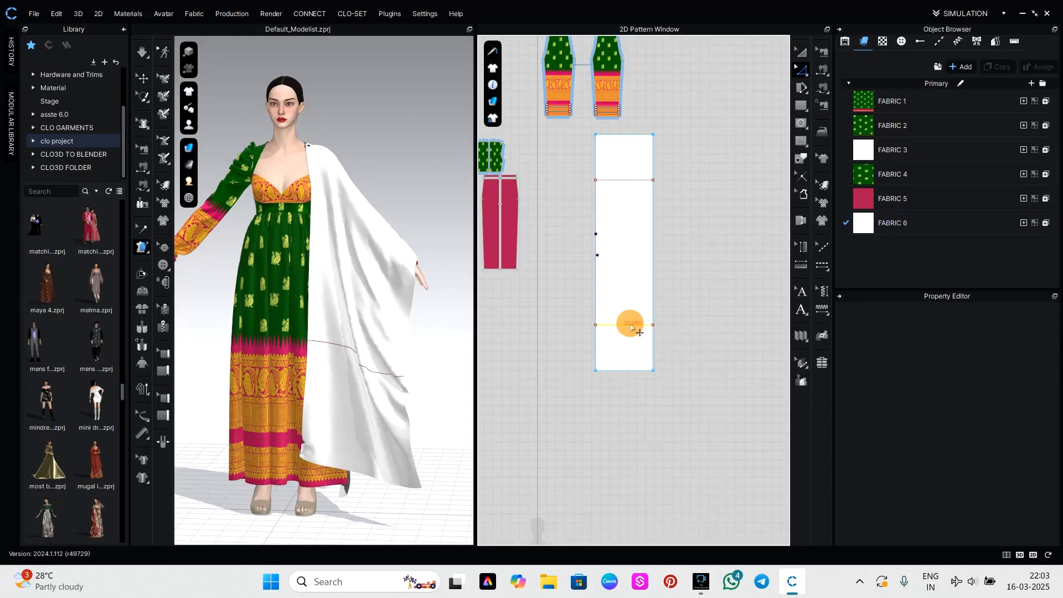
pyautogui.keyDown('shift'); pyautogui.click(628, 180); pyautogui.keyUp('shift')
pyautogui.rightClick(629, 180)
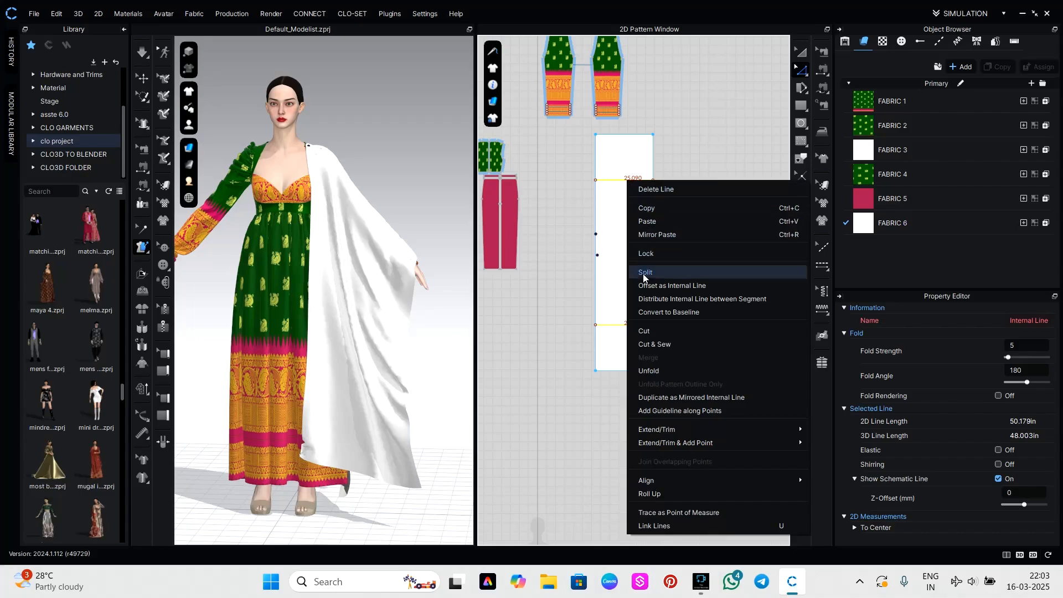
pyautogui.click(644, 345)
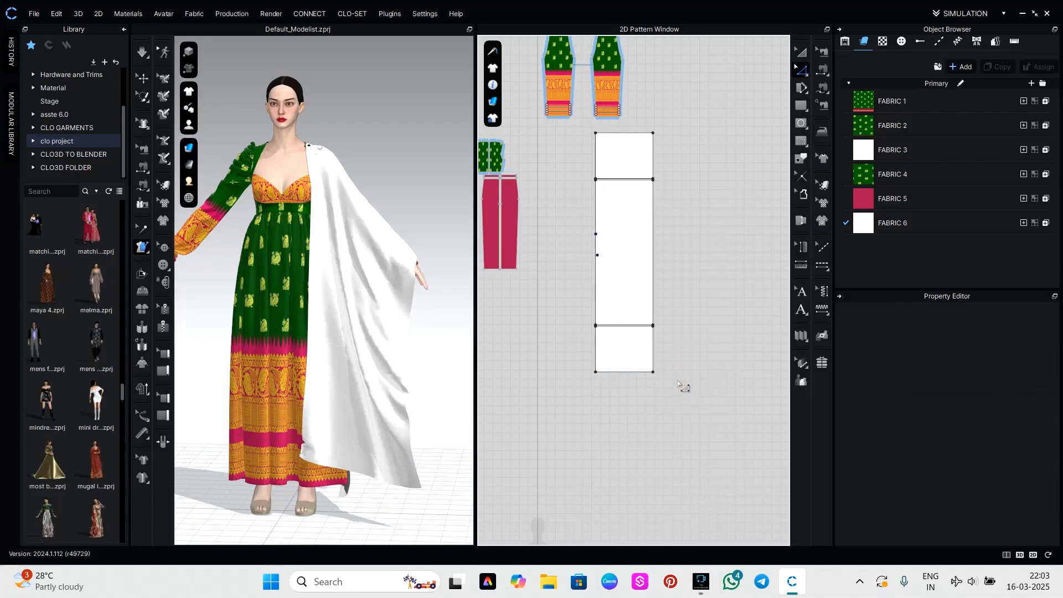
# Add a new fabric and assign it to the panel's lower and upper end pieces.
pyautogui.scroll(4, 651, 248)
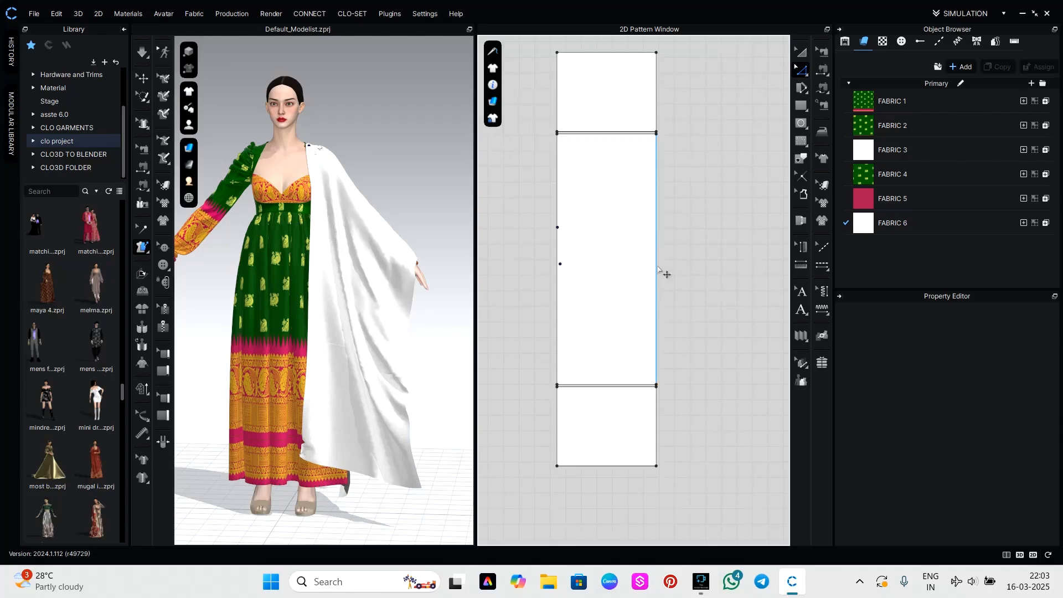
pyautogui.click(891, 229)
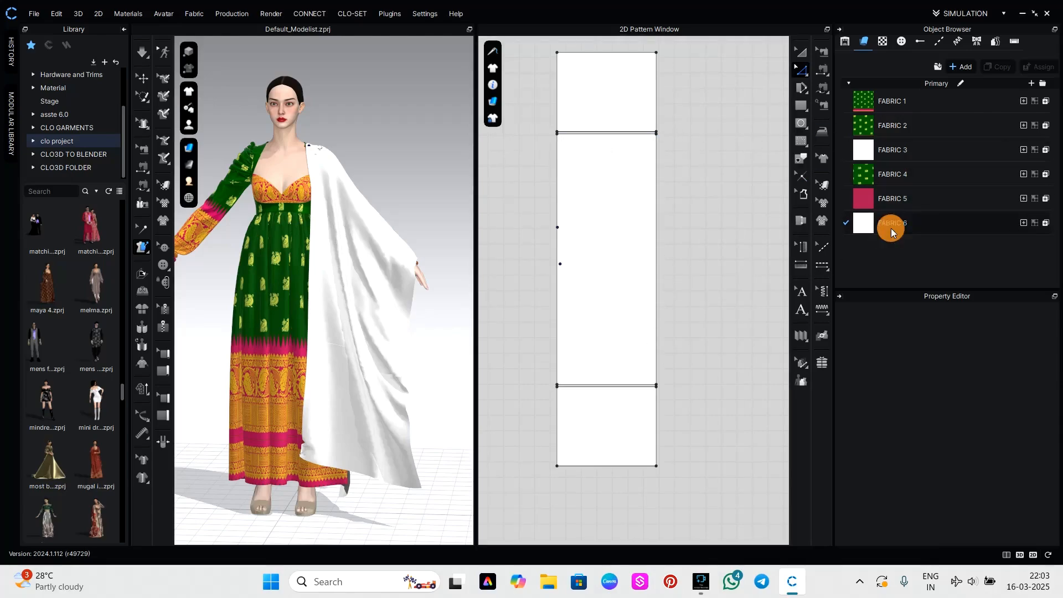
pyautogui.click(962, 67)
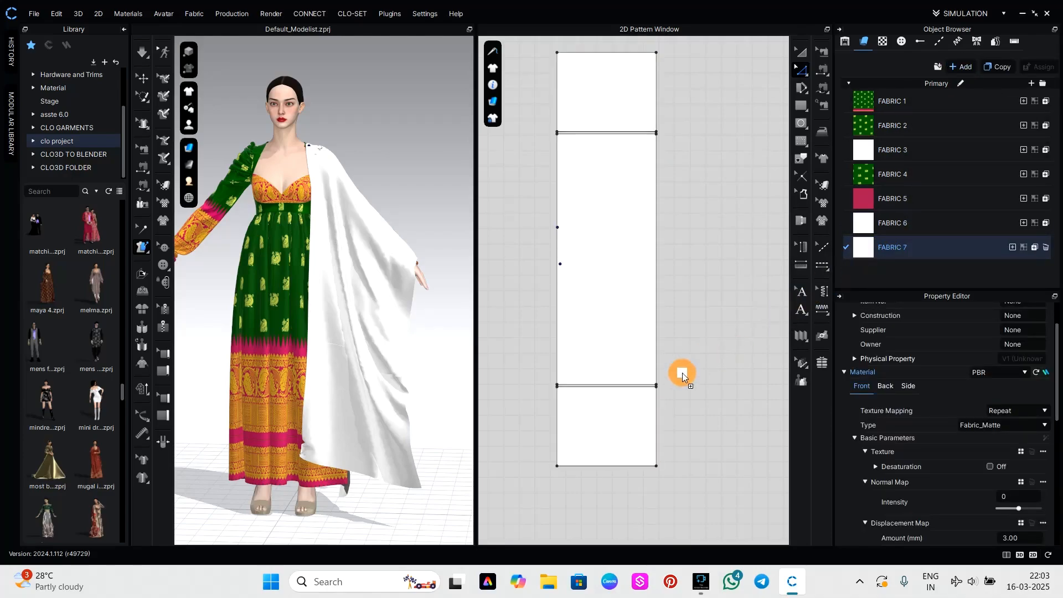
pyautogui.click(630, 425)
pyautogui.moveTo(864, 249); pyautogui.dragTo(607, 89)
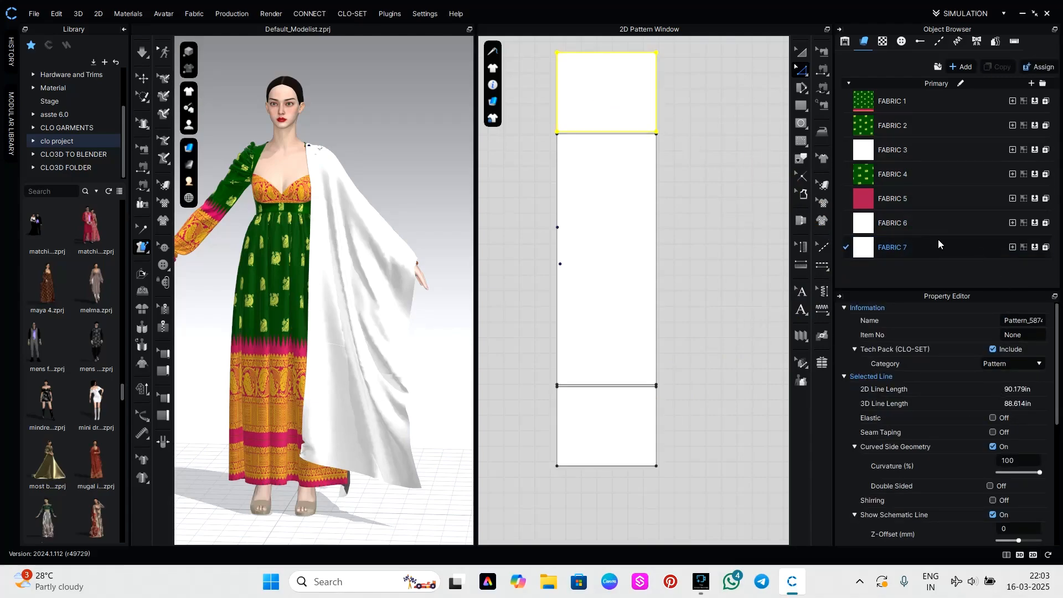
# Load the image "ameer" as the texture of FABRIC 7.
pyautogui.click(923, 245)
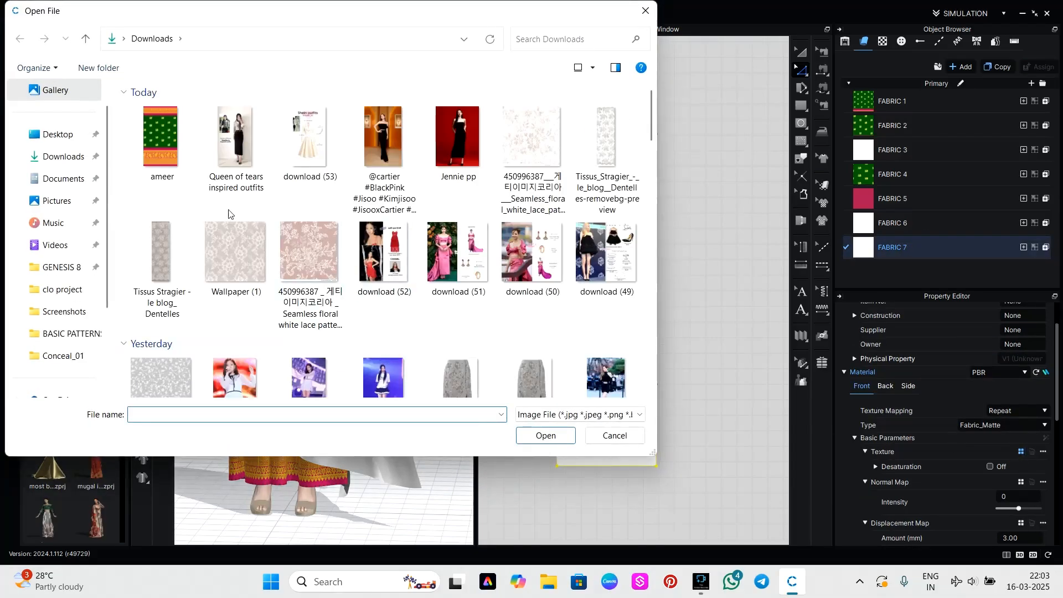
pyautogui.click(161, 138)
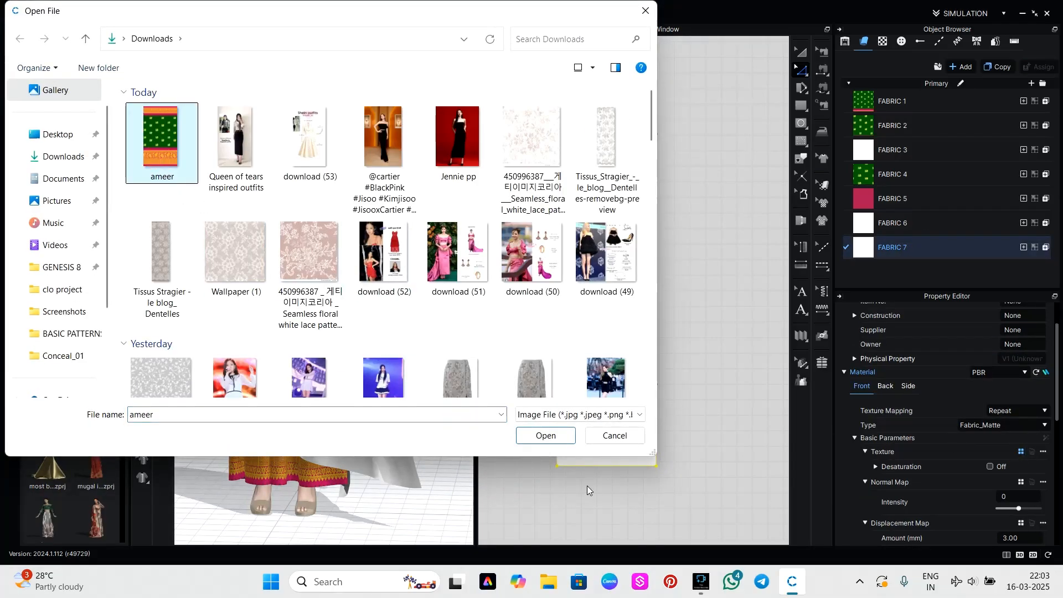
pyautogui.click(546, 436)
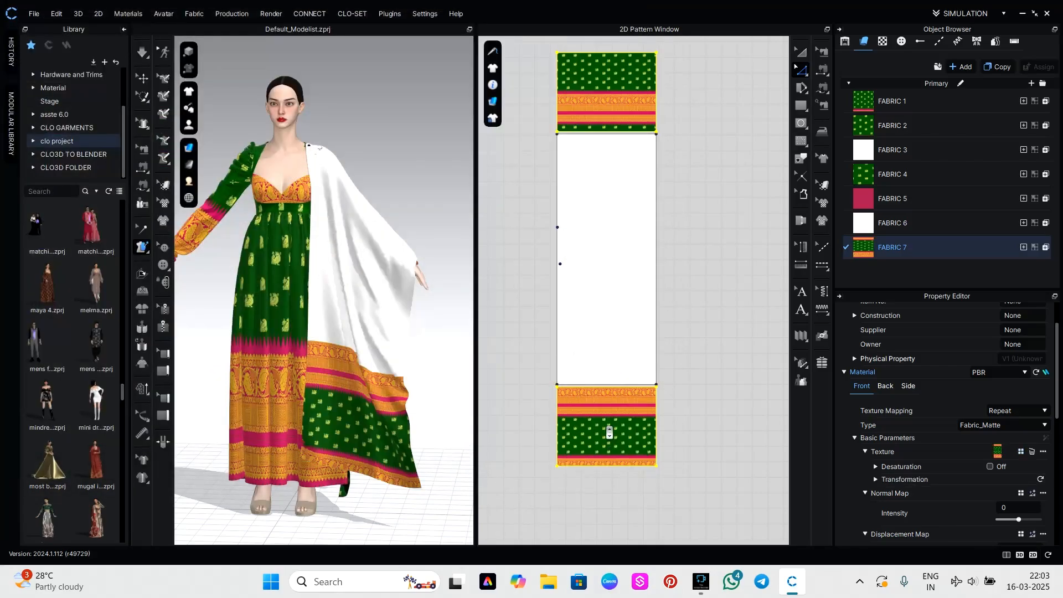
# Enlarge the print on the lower end piece and shift it so the gold border runs along its lower edge.
pyautogui.scroll(4, 609, 433)
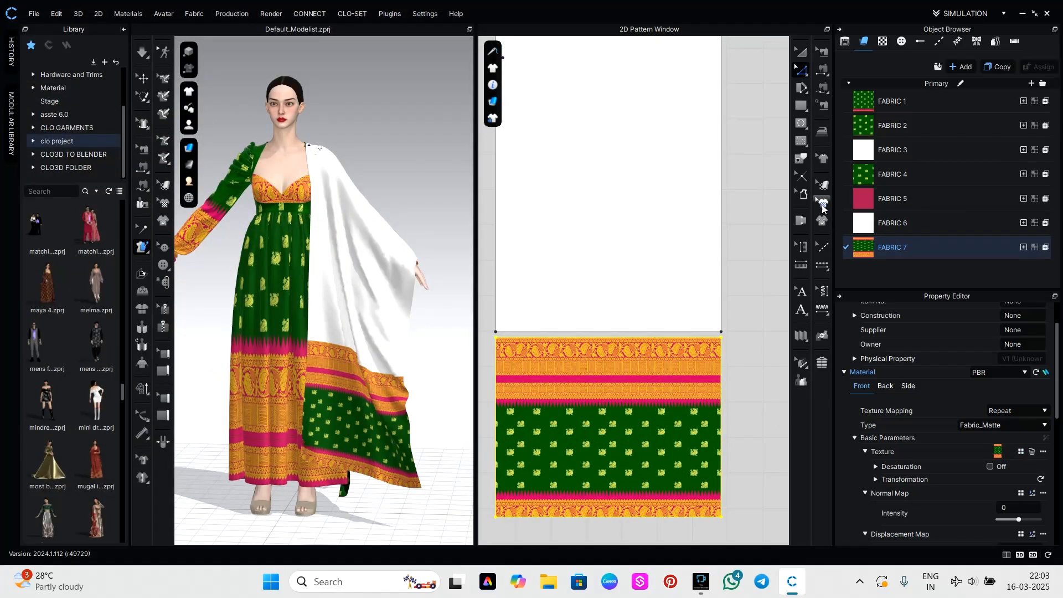
pyautogui.click(820, 184)
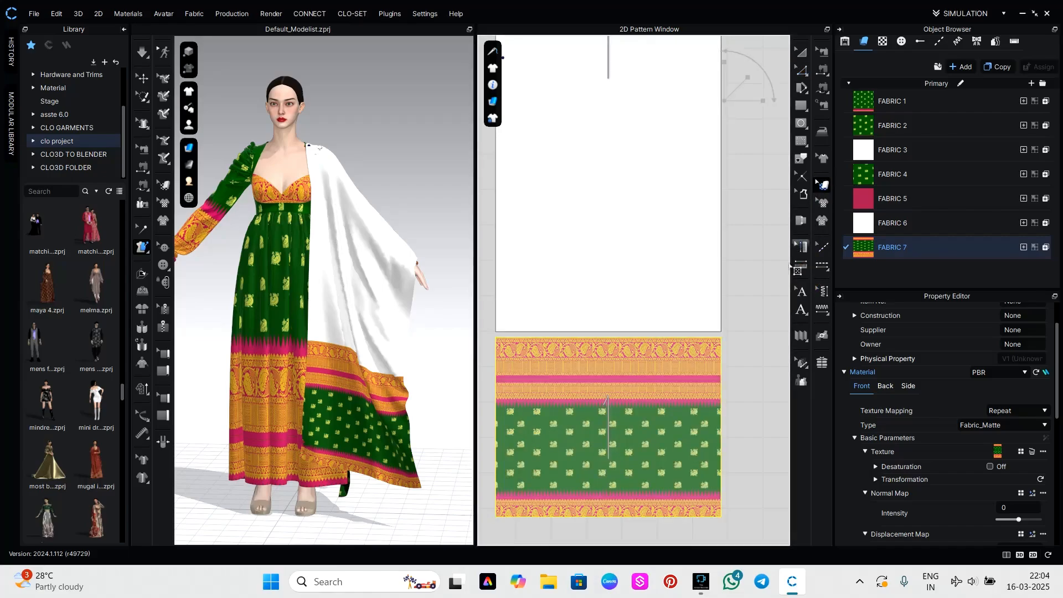
pyautogui.click(633, 426)
pyautogui.moveTo(636, 388); pyautogui.dragTo(613, 491)
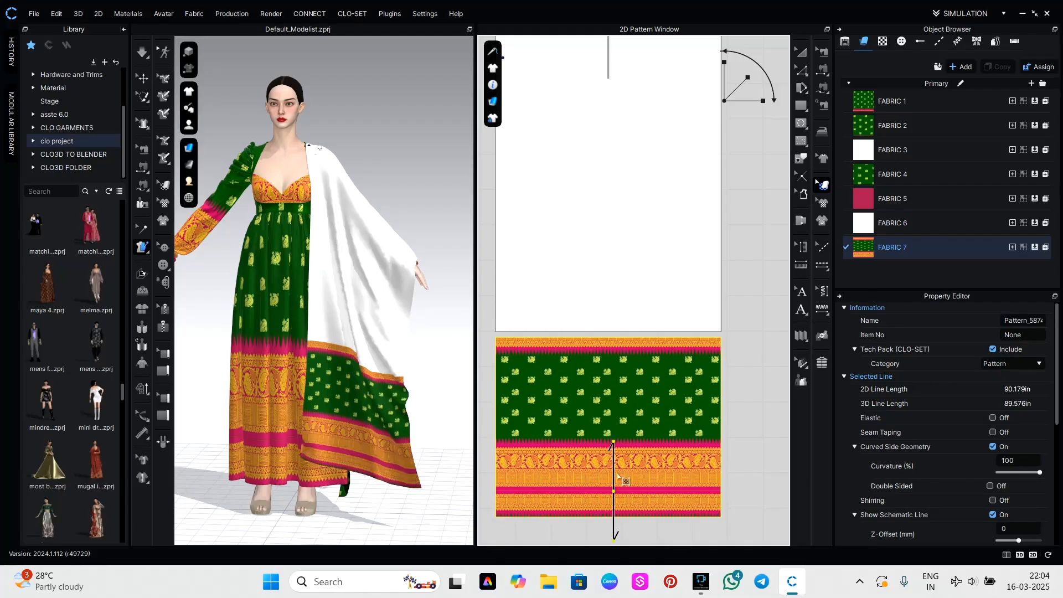
pyautogui.moveTo(620, 467); pyautogui.dragTo(622, 467)
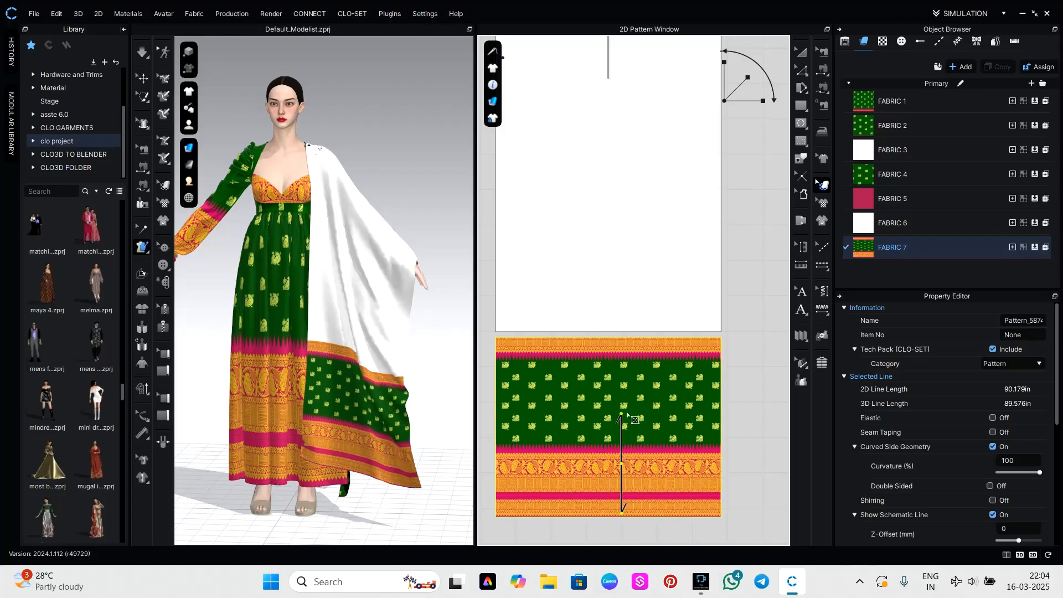
pyautogui.moveTo(725, 76); pyautogui.dragTo(726, 53)
pyautogui.moveTo(589, 395); pyautogui.dragTo(586, 470)
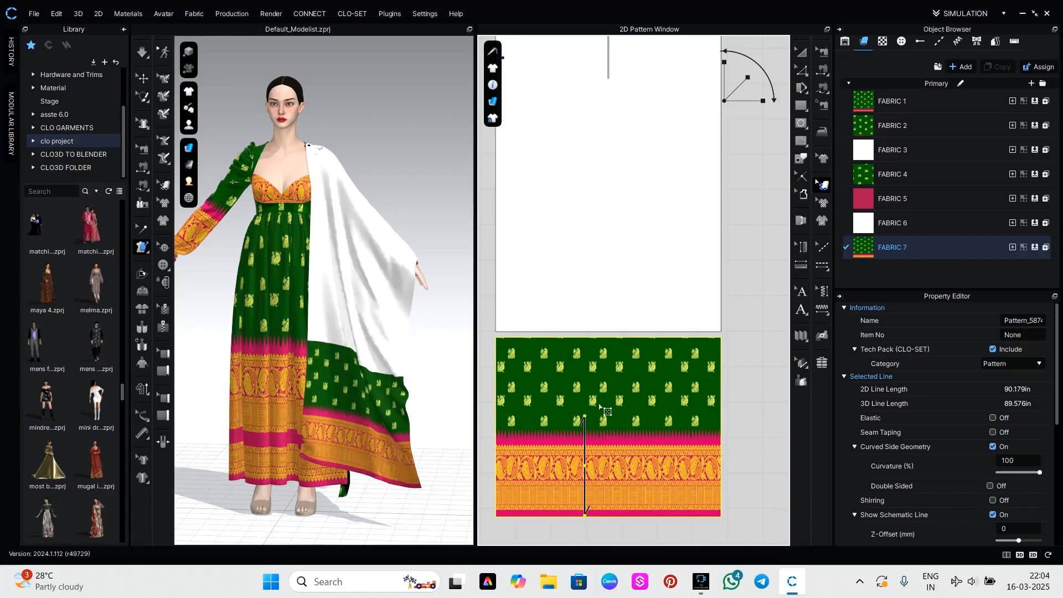
pyautogui.click(739, 467)
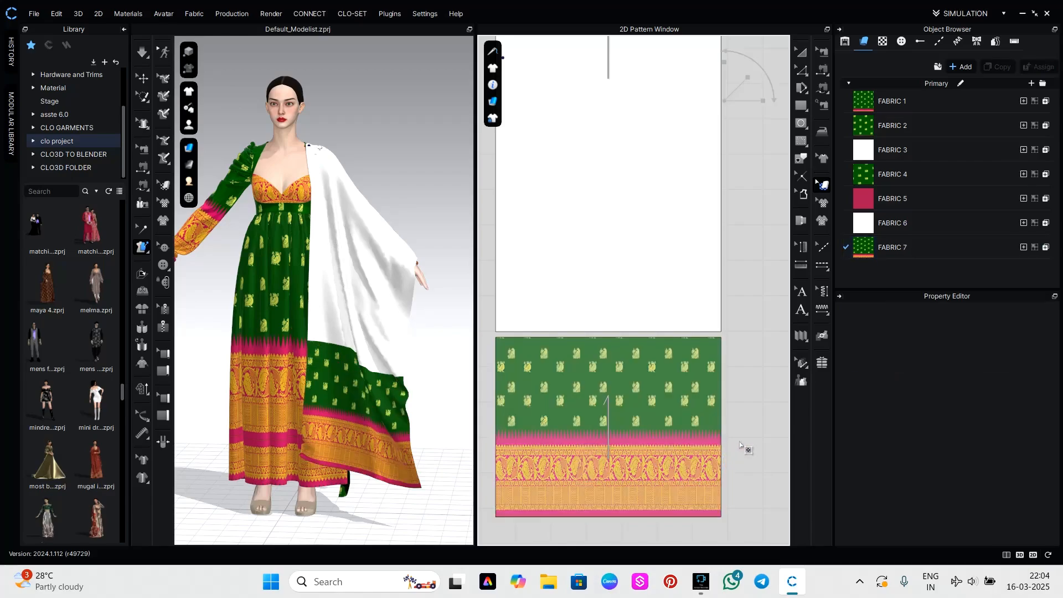
# Shift the print on the upper end piece so the gold border runs along its outer edge.
pyautogui.scroll(-4, 734, 388)
pyautogui.moveTo(738, 363); pyautogui.dragTo(709, 537, button='middle')
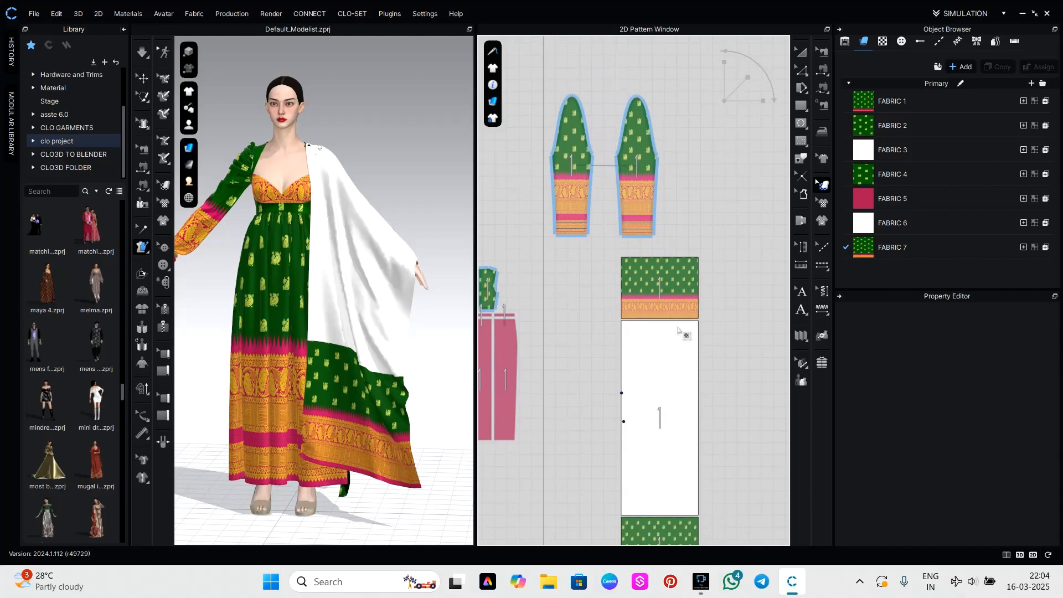
pyautogui.moveTo(682, 315); pyautogui.dragTo(683, 274)
pyautogui.moveTo(682, 275); pyautogui.dragTo(682, 275)
pyautogui.click(719, 421)
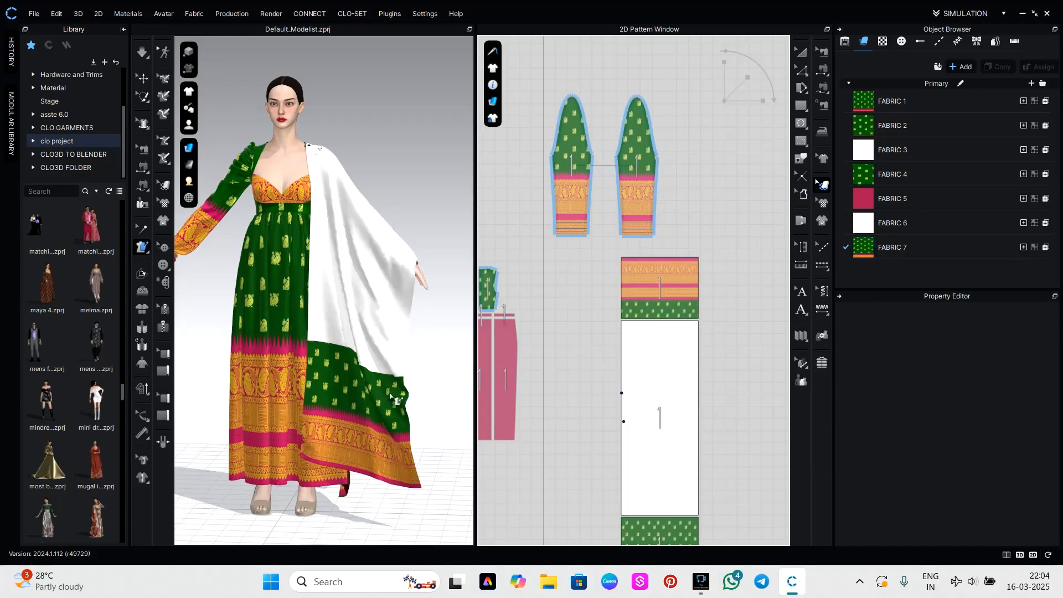
# Examine the draped panel's printed ends from the avatar's left side and review FABRIC 7's texture settings.
pyautogui.click(437, 441)
pyautogui.scroll(2, 413, 414)
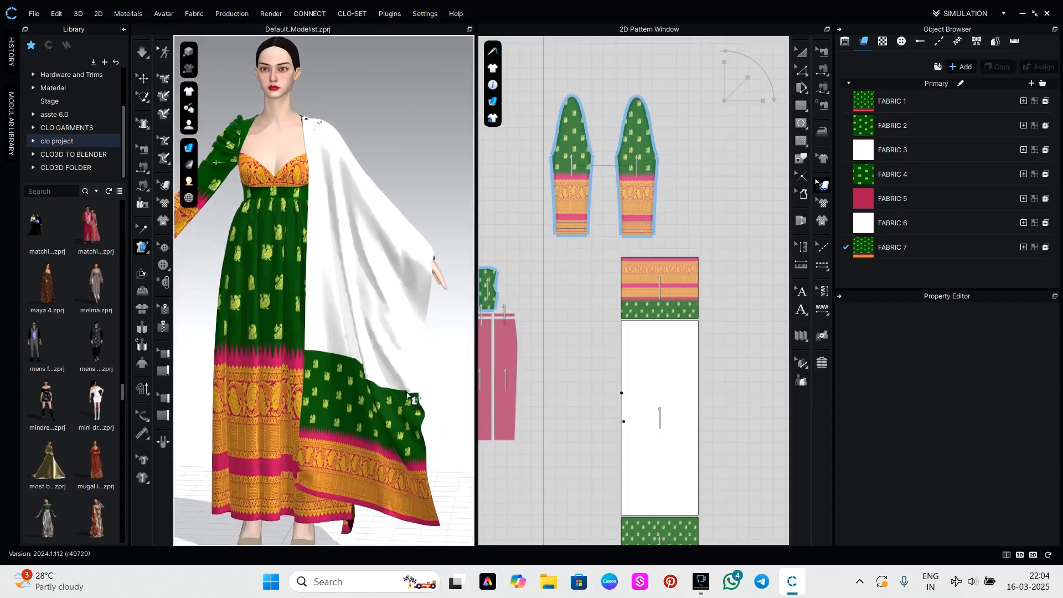
pyautogui.moveTo(427, 379); pyautogui.dragTo(384, 389, button='right')
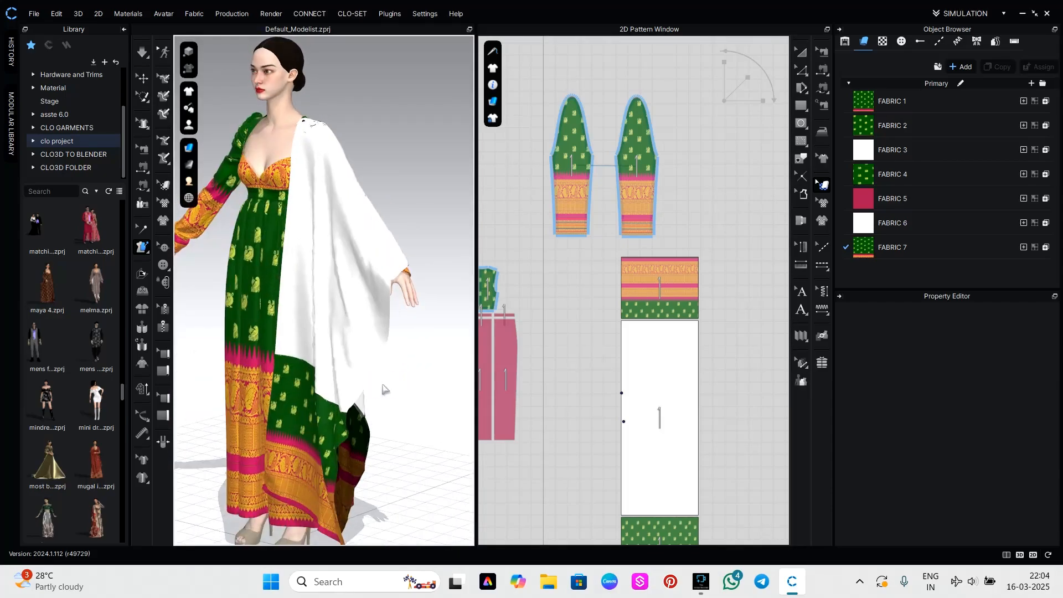
pyautogui.click(886, 247)
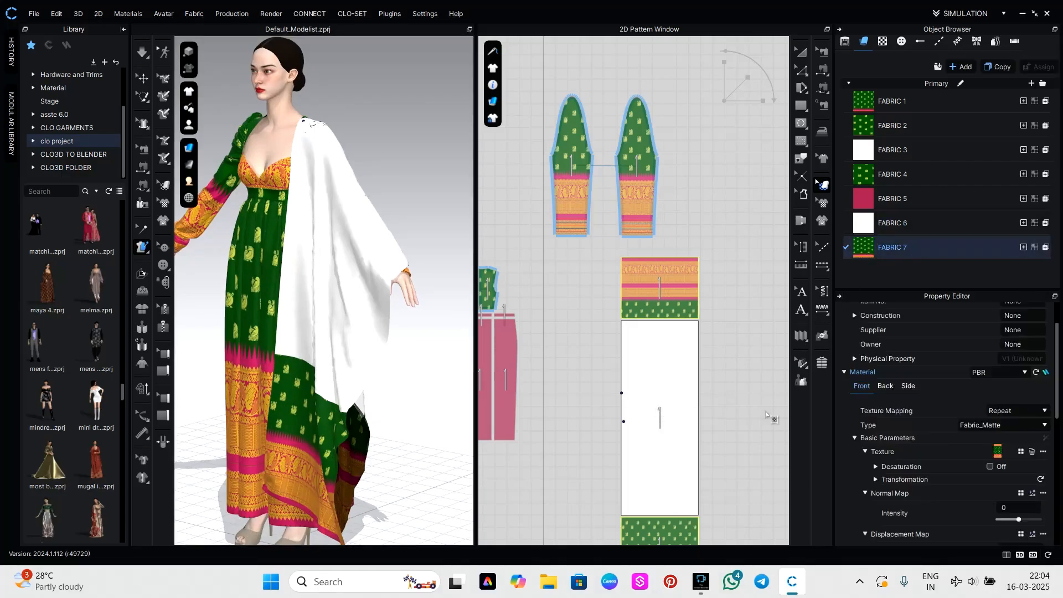
pyautogui.moveTo(756, 428); pyautogui.dragTo(723, 338, button='middle')
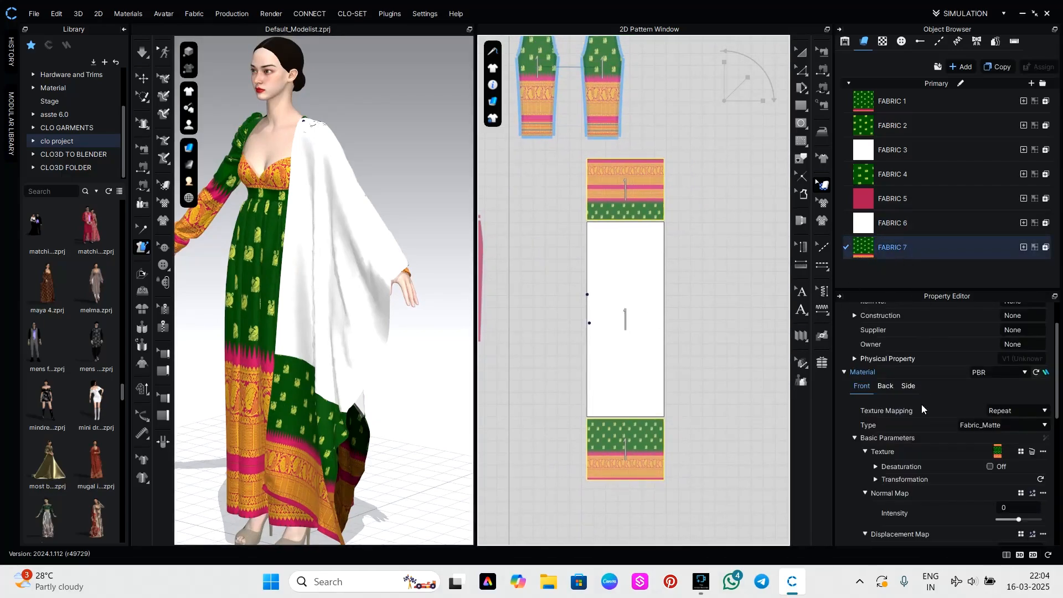
pyautogui.scroll(-2, 957, 452)
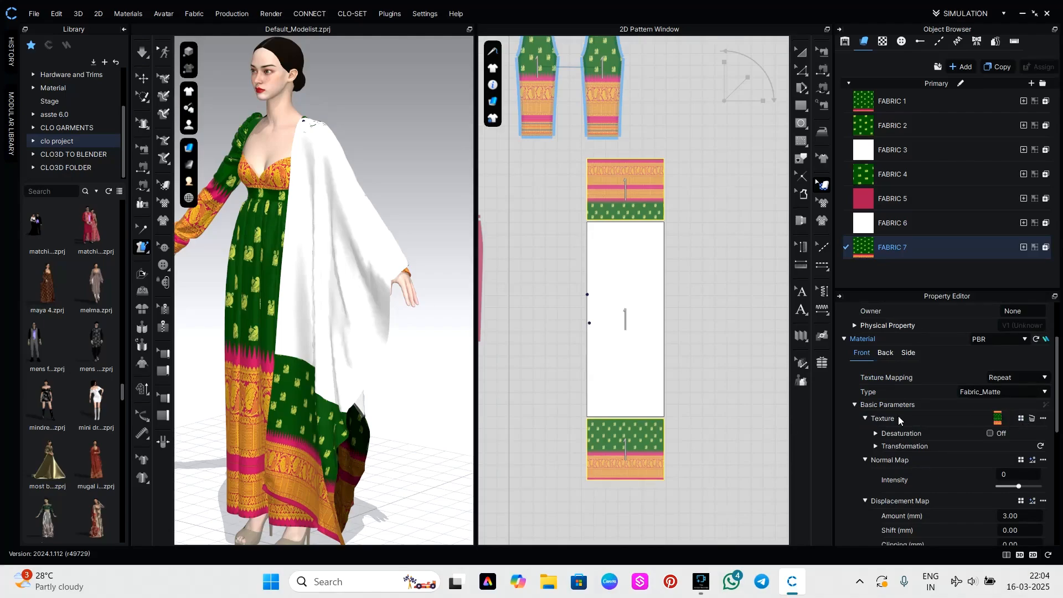
# Shorten the lower end piece to about half its height by moving its upper edge down.
pyautogui.click(640, 443)
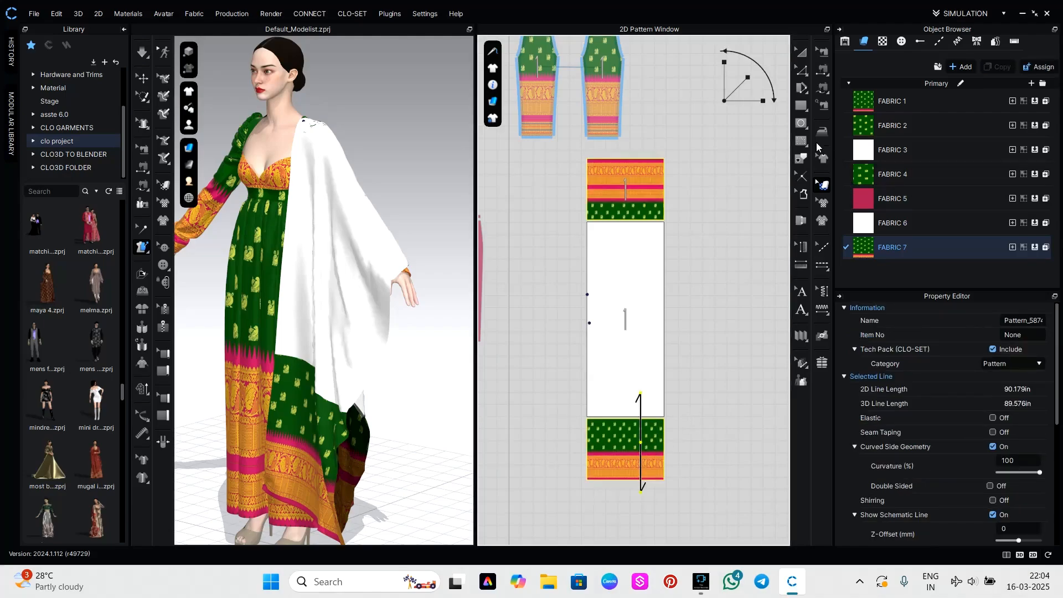
pyautogui.click(801, 53)
pyautogui.moveTo(625, 407); pyautogui.dragTo(627, 449)
pyautogui.click(684, 414)
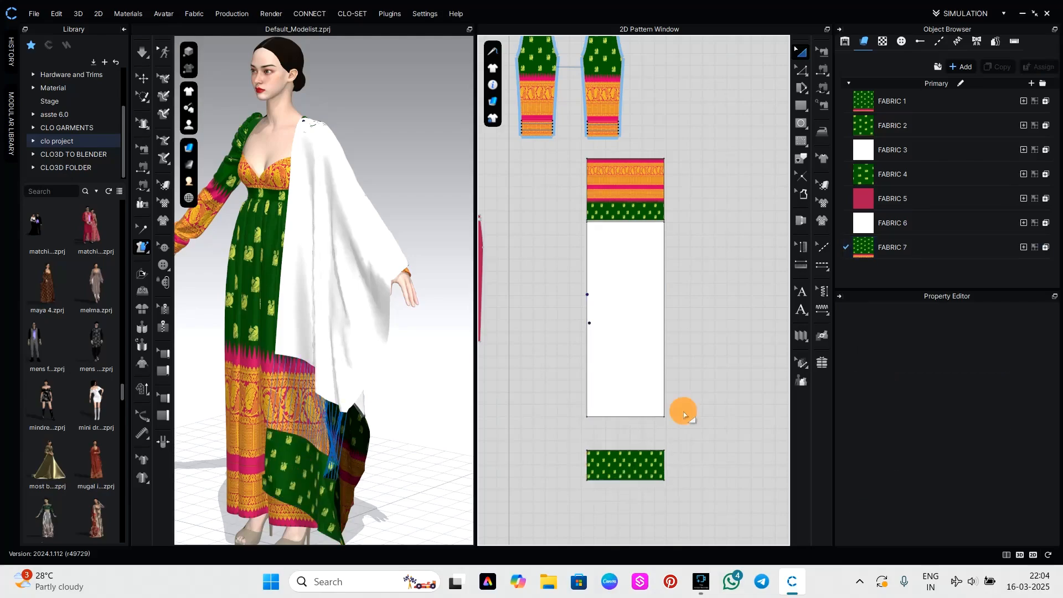
# Shorten the upper end piece to about half its height by moving its lower edge up, and simulate the drape.
pyautogui.rightClick(627, 410)
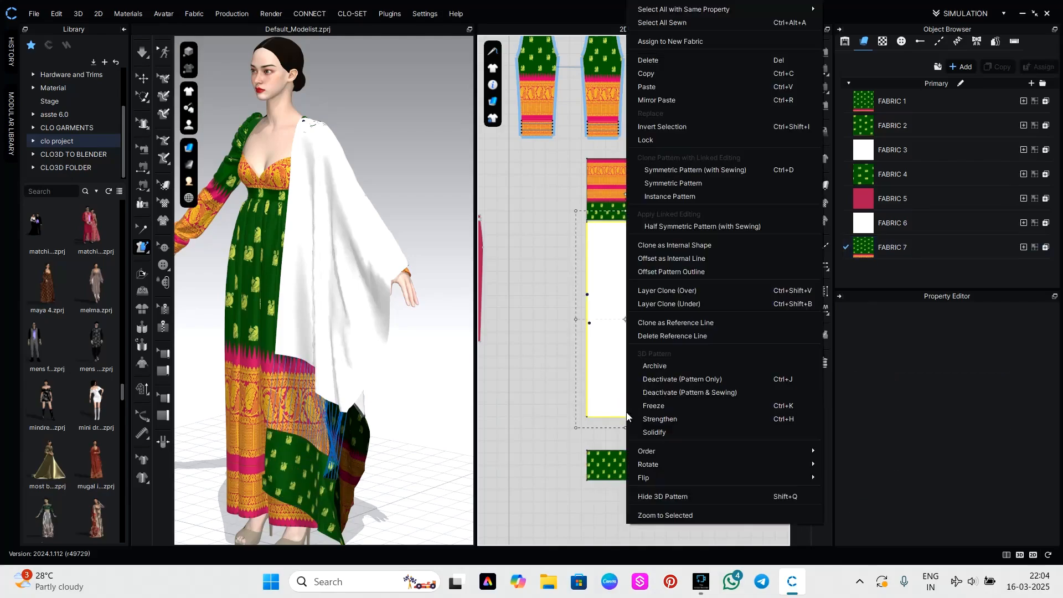
pyautogui.click(531, 402)
pyautogui.click(629, 193)
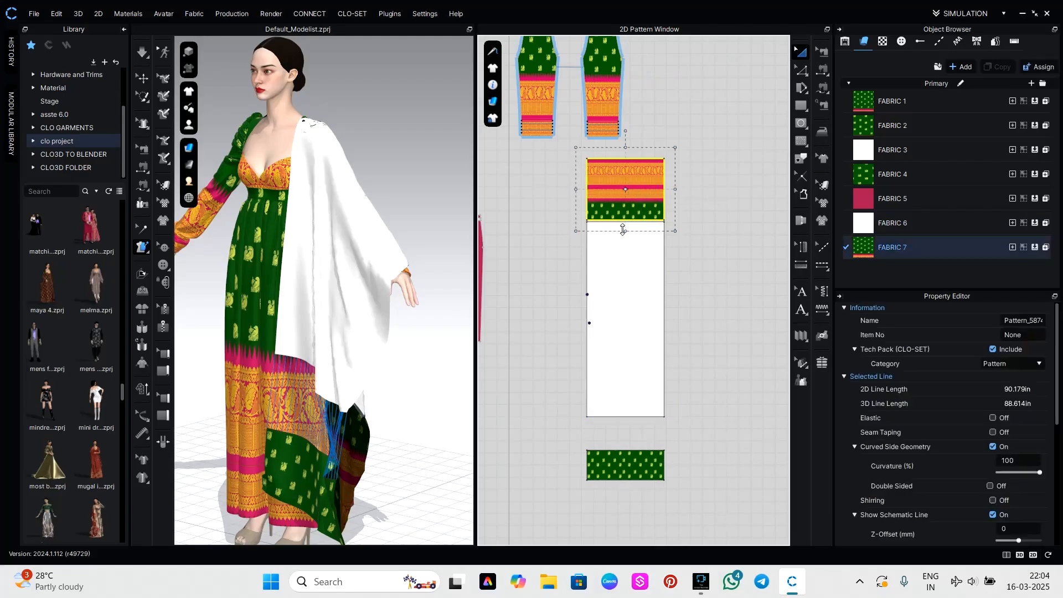
pyautogui.moveTo(626, 231); pyautogui.dragTo(626, 201)
pyautogui.press('space')
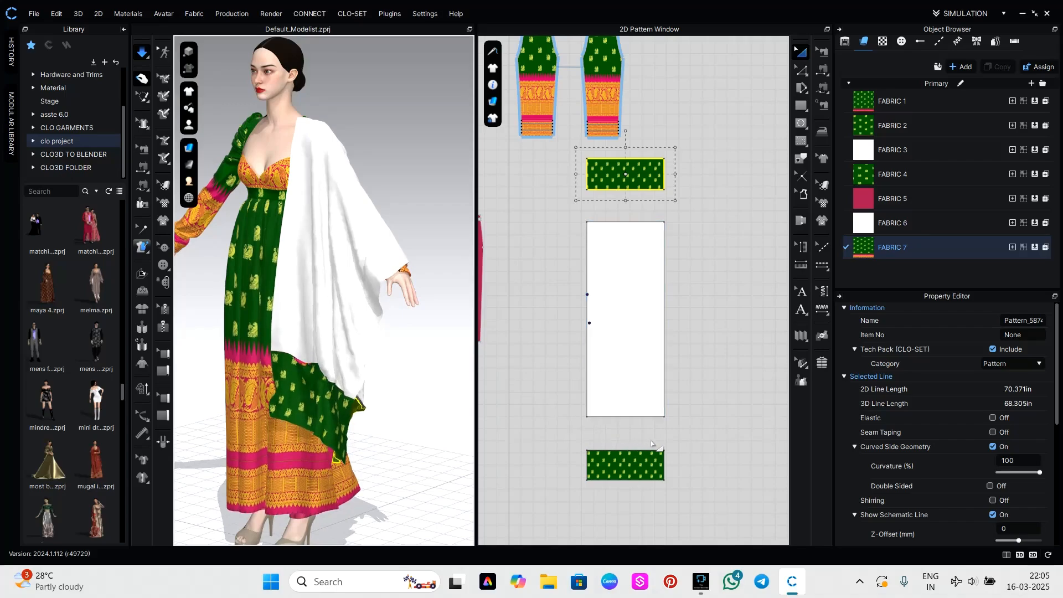
# Lengthen the white middle panel at both ends until it meets the printed end pieces, and simulate the longer drape.
pyautogui.click(622, 395)
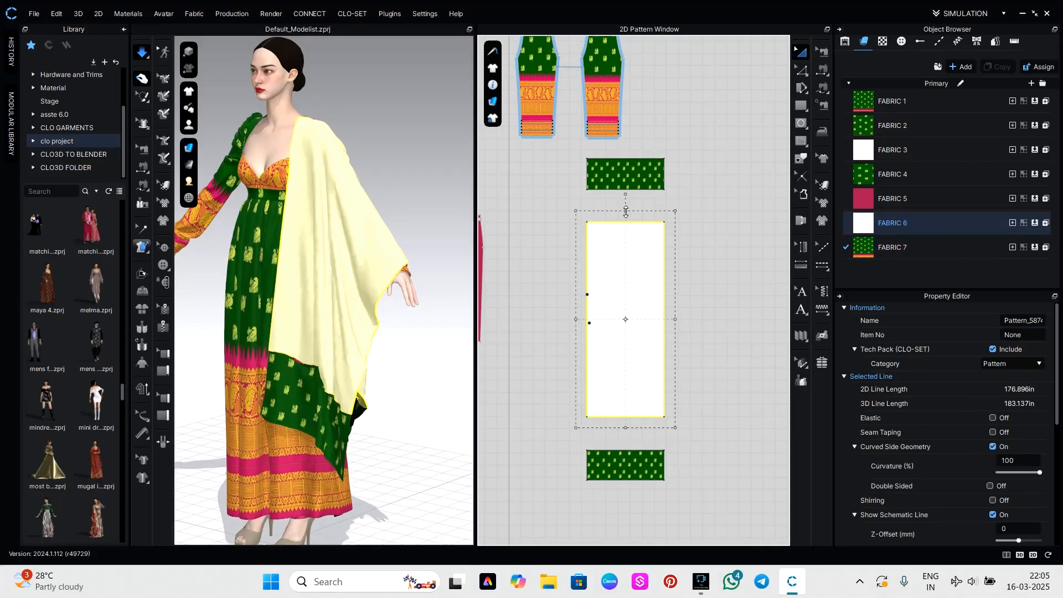
pyautogui.moveTo(626, 211); pyautogui.dragTo(627, 167)
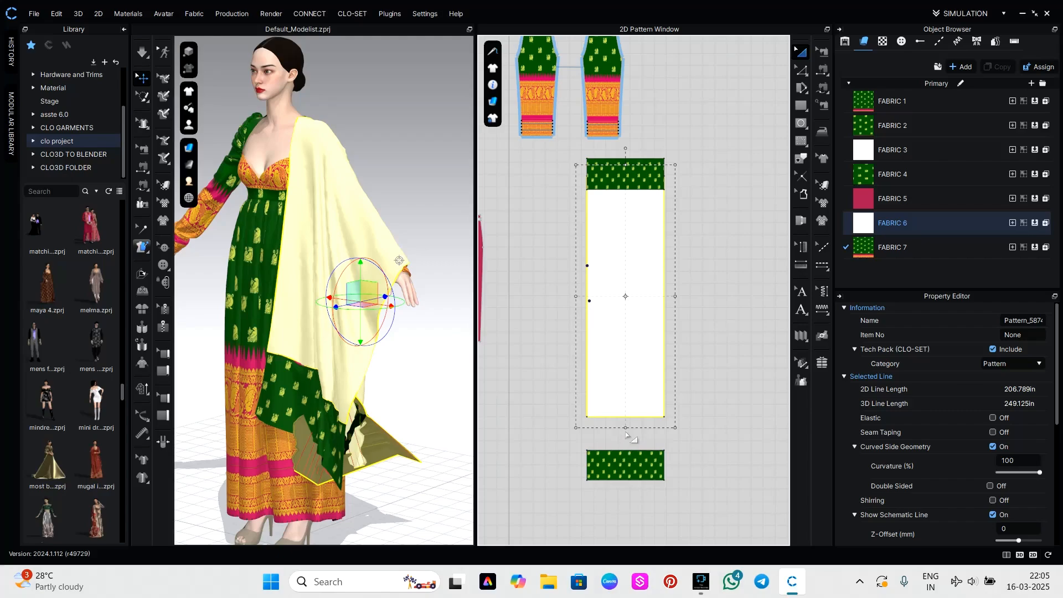
pyautogui.moveTo(626, 427); pyautogui.dragTo(624, 464)
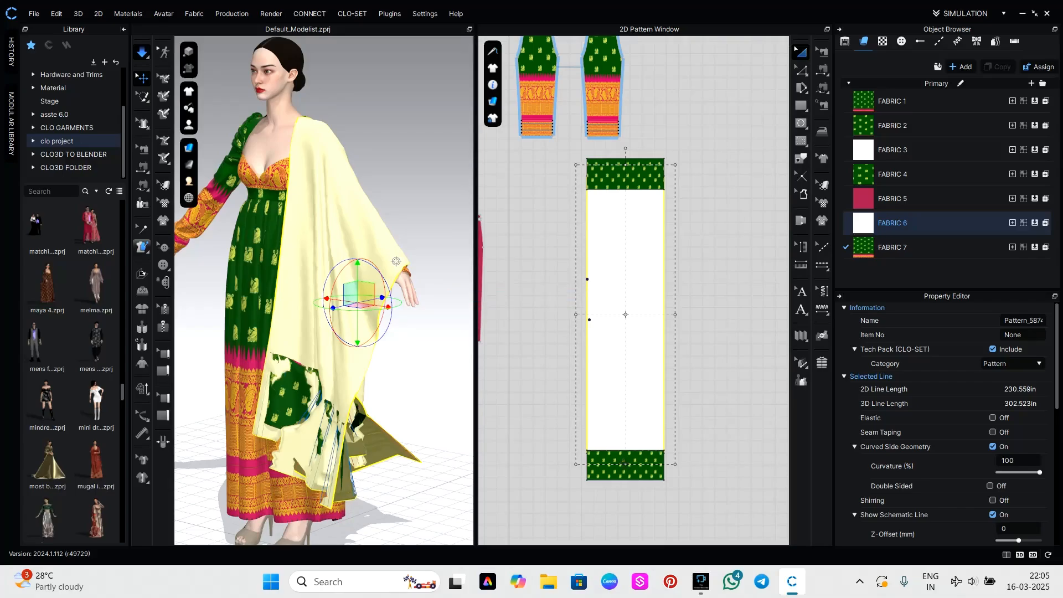
pyautogui.press('space')
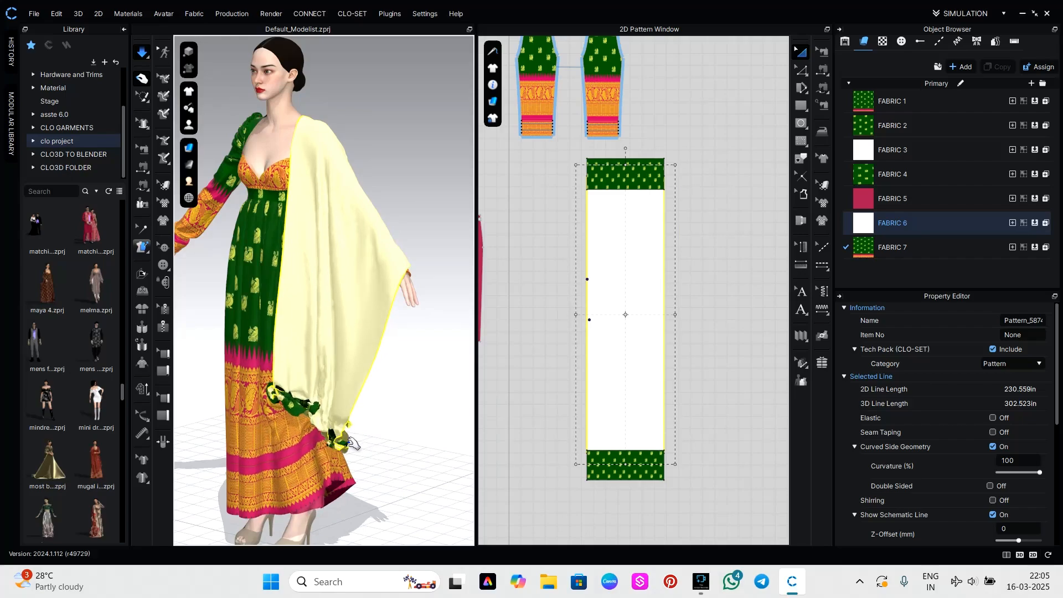
# Pull the draped panel's crumpled front and back ends straight during simulation until both printed pieces hang flat.
pyautogui.moveTo(382, 435); pyautogui.dragTo(381, 411, button='right')
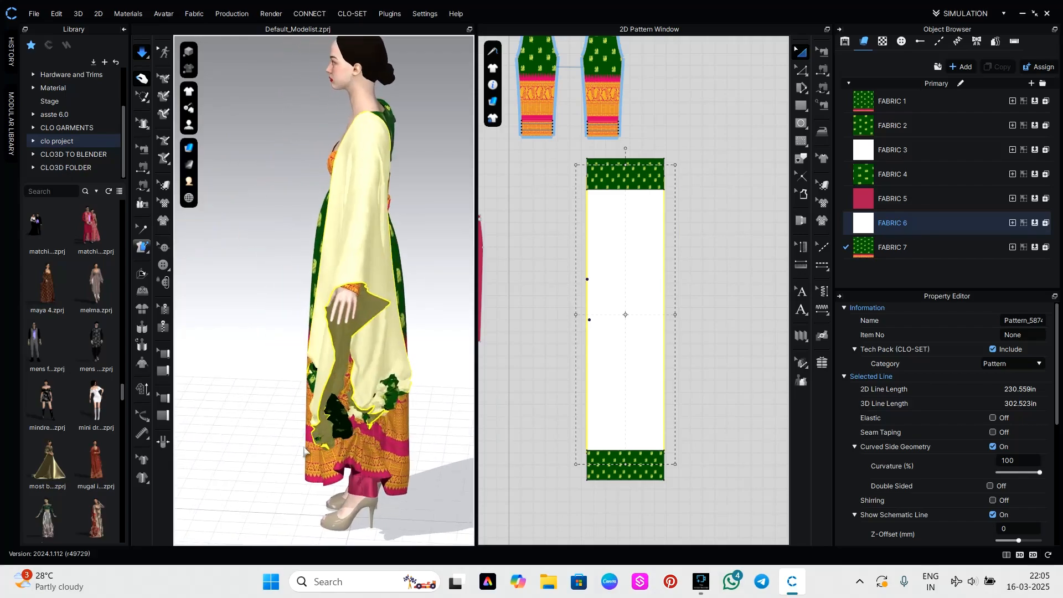
pyautogui.moveTo(400, 415); pyautogui.dragTo(442, 427)
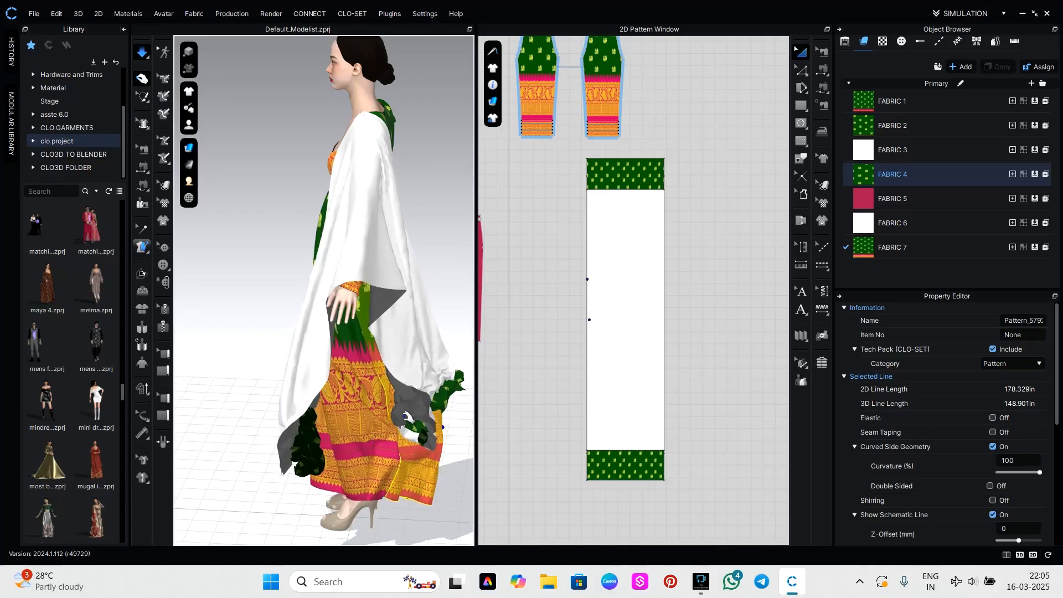
pyautogui.moveTo(352, 482); pyautogui.dragTo(438, 476, button='right')
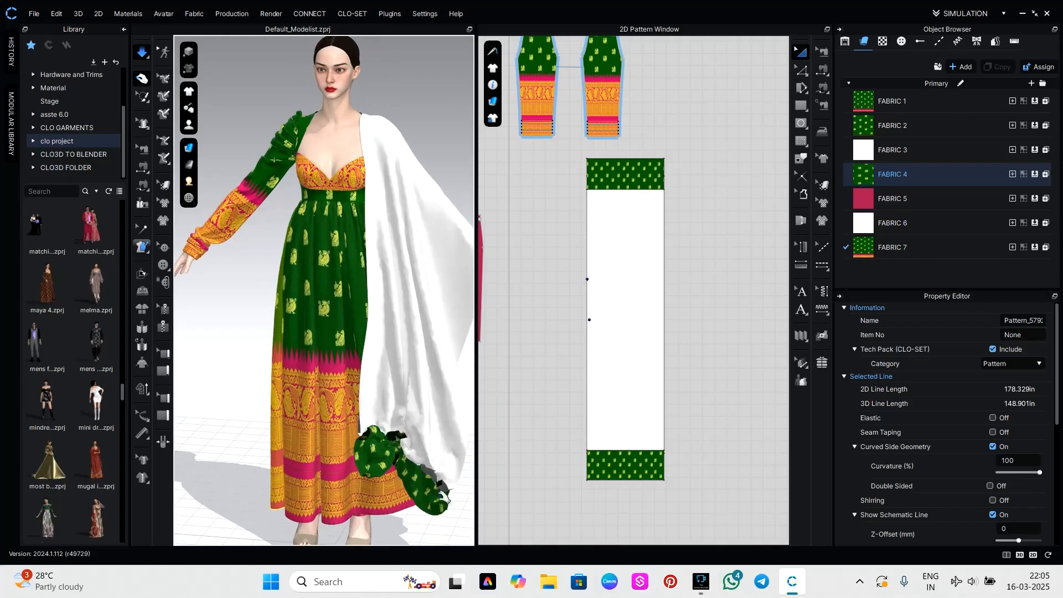
pyautogui.moveTo(472, 501); pyautogui.dragTo(423, 401, button='middle')
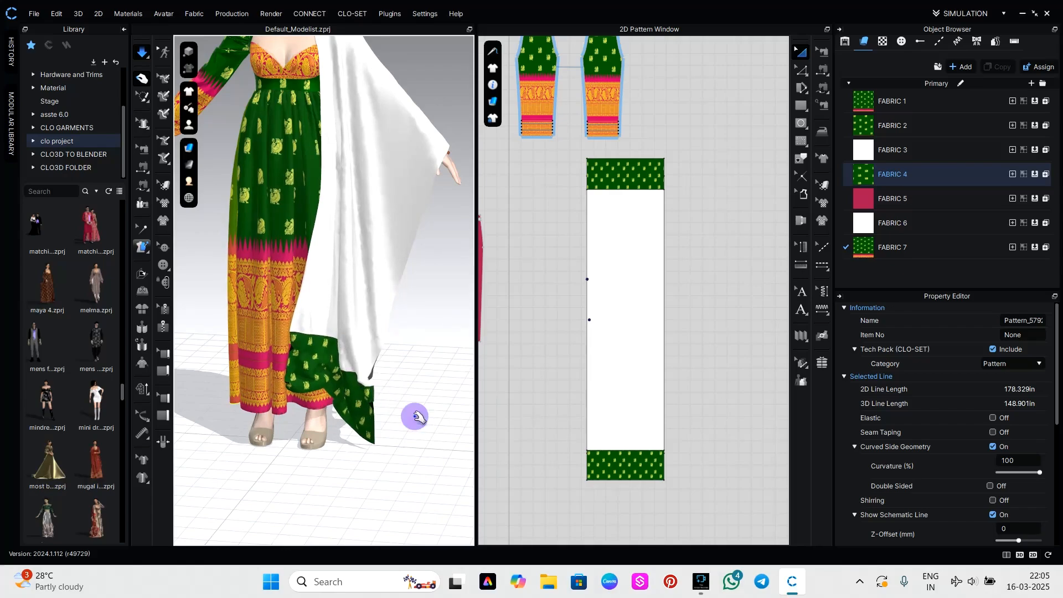
pyautogui.moveTo(309, 421); pyautogui.dragTo(254, 420, button='right')
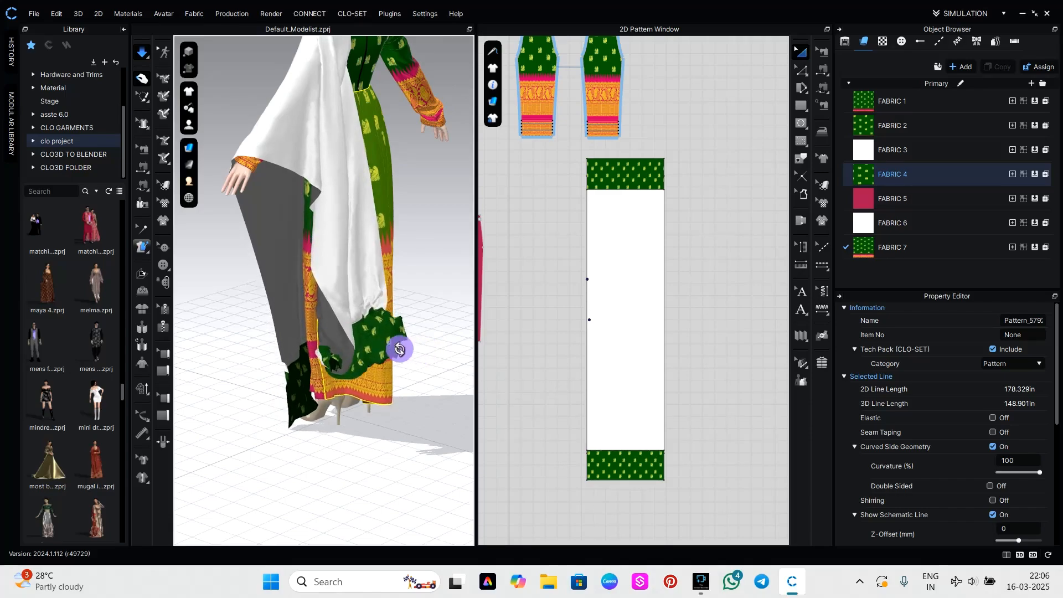
pyautogui.moveTo(427, 351); pyautogui.dragTo(339, 354, button='right')
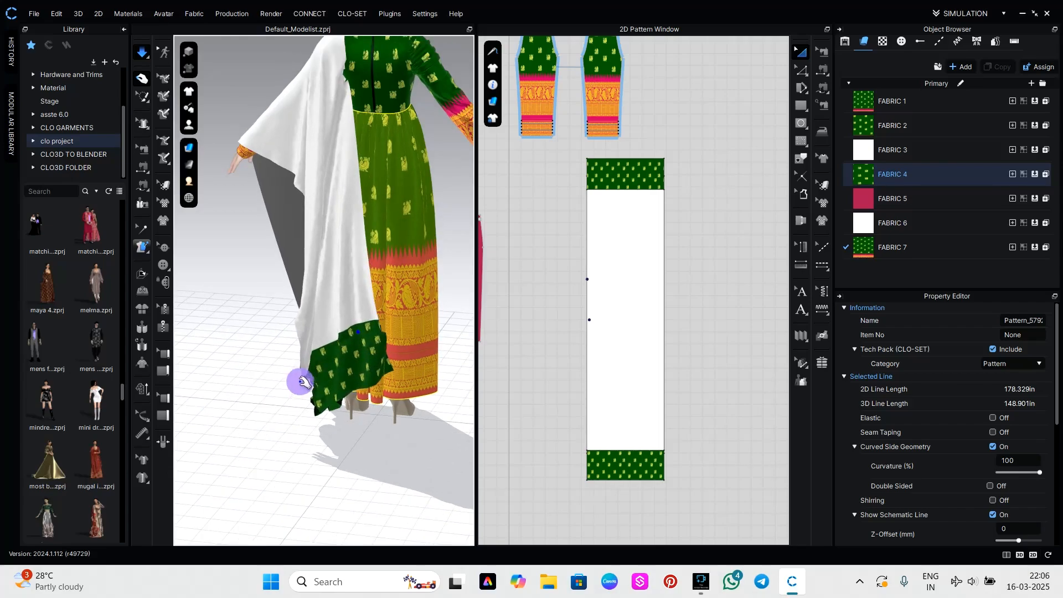
pyautogui.moveTo(302, 447); pyautogui.dragTo(512, 378, button='right')
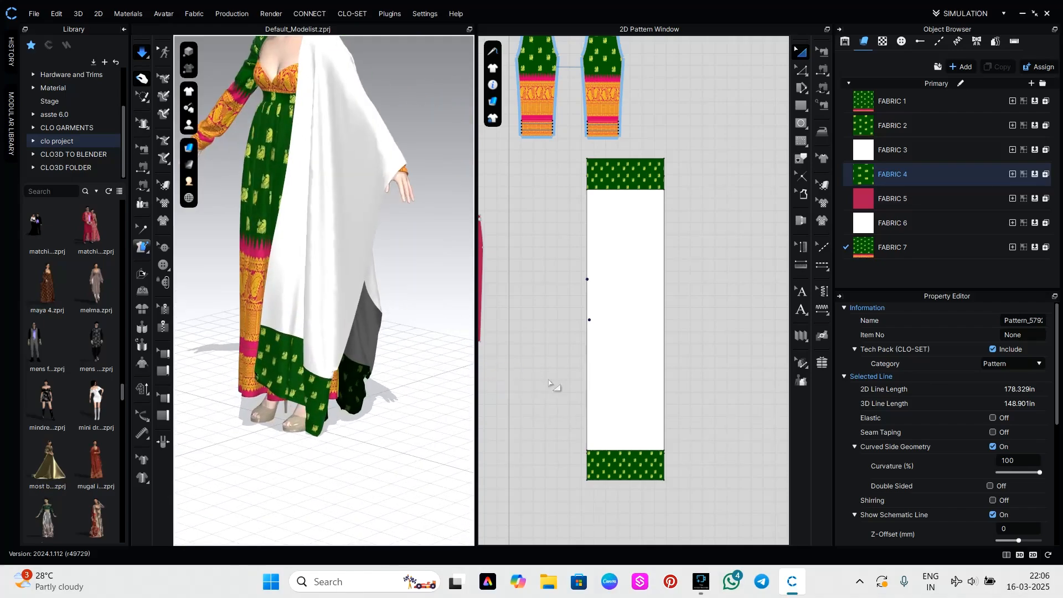
# Stop the simulation and shift the print on the lower end piece so the gold border band fills it.
pyautogui.click(637, 468)
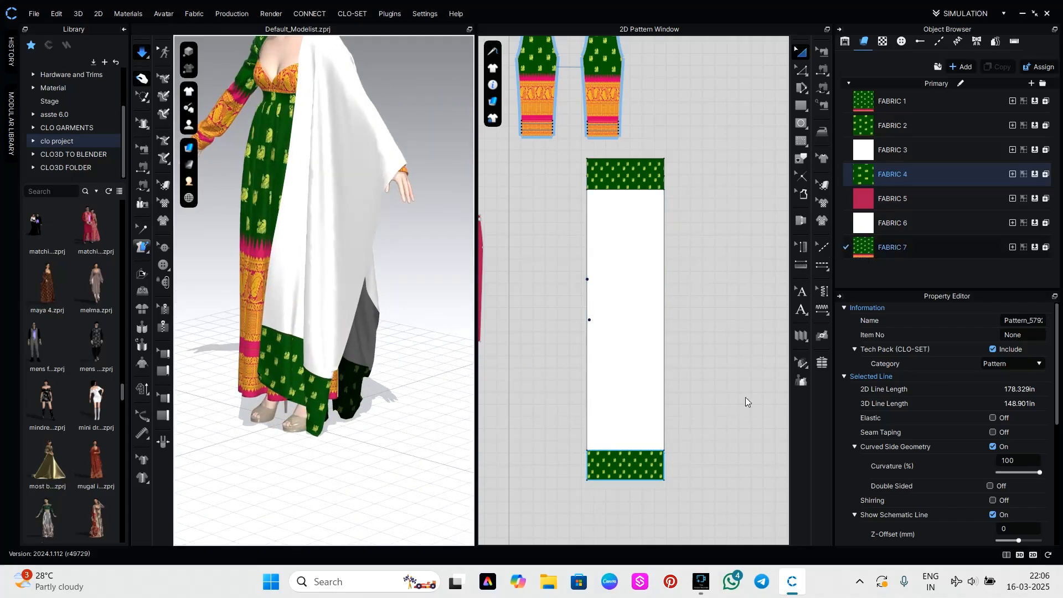
pyautogui.click(823, 187)
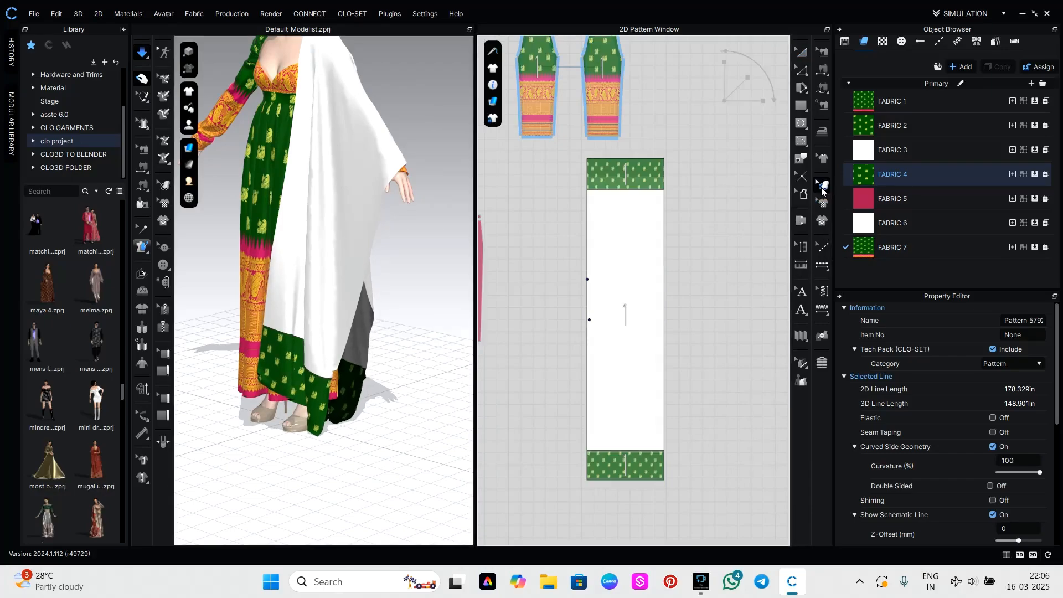
pyautogui.click(630, 471)
pyautogui.click(631, 469)
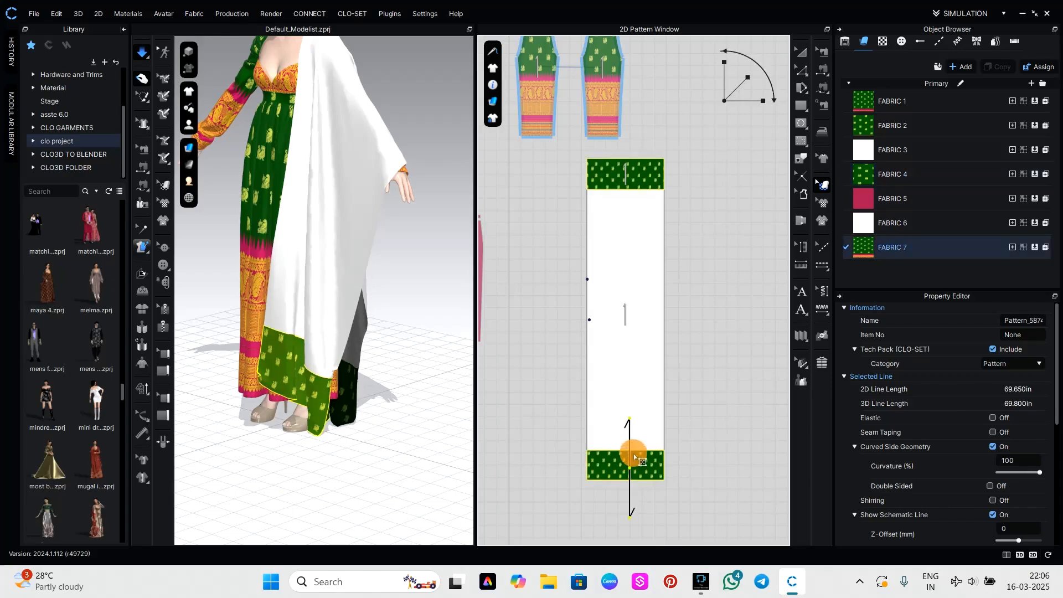
pyautogui.moveTo(637, 446); pyautogui.dragTo(637, 437)
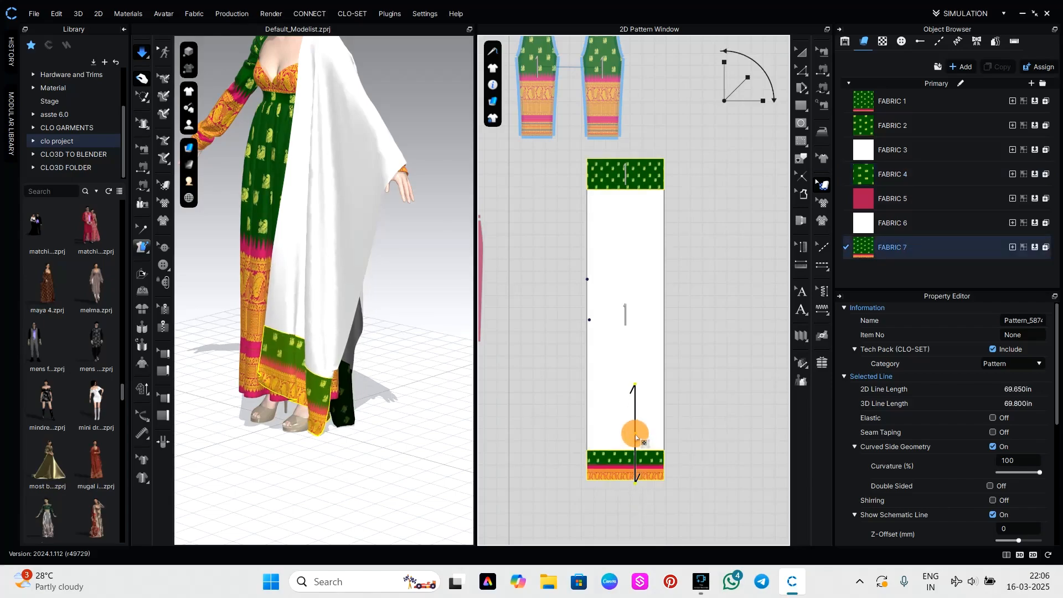
pyautogui.press('space')
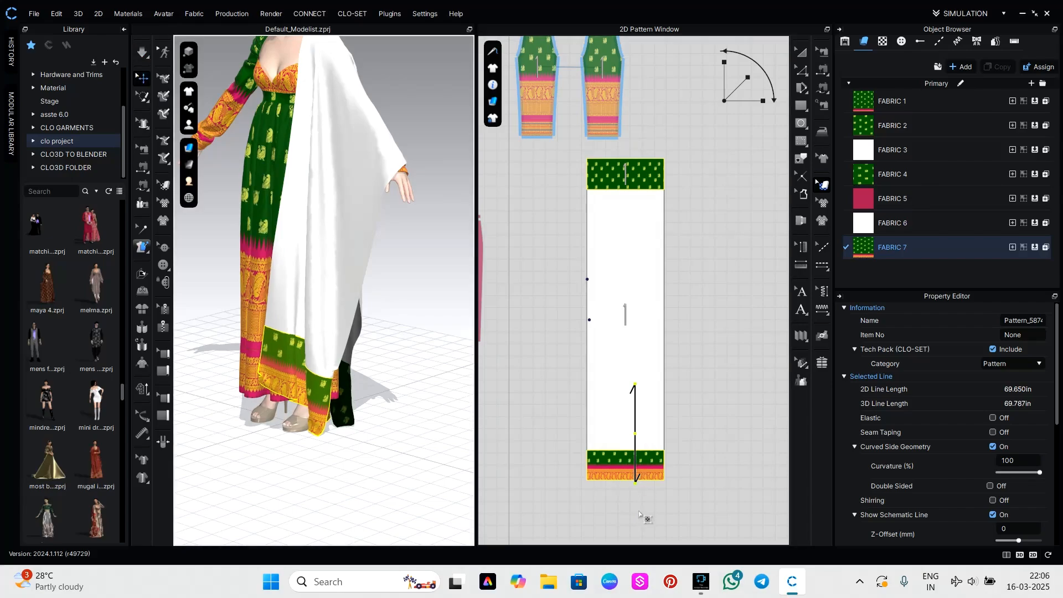
pyautogui.moveTo(656, 474)
pyautogui.mouseDown()
pyautogui.moveTo(647, 451)
pyautogui.moveTo(652, 460)
pyautogui.mouseUp()
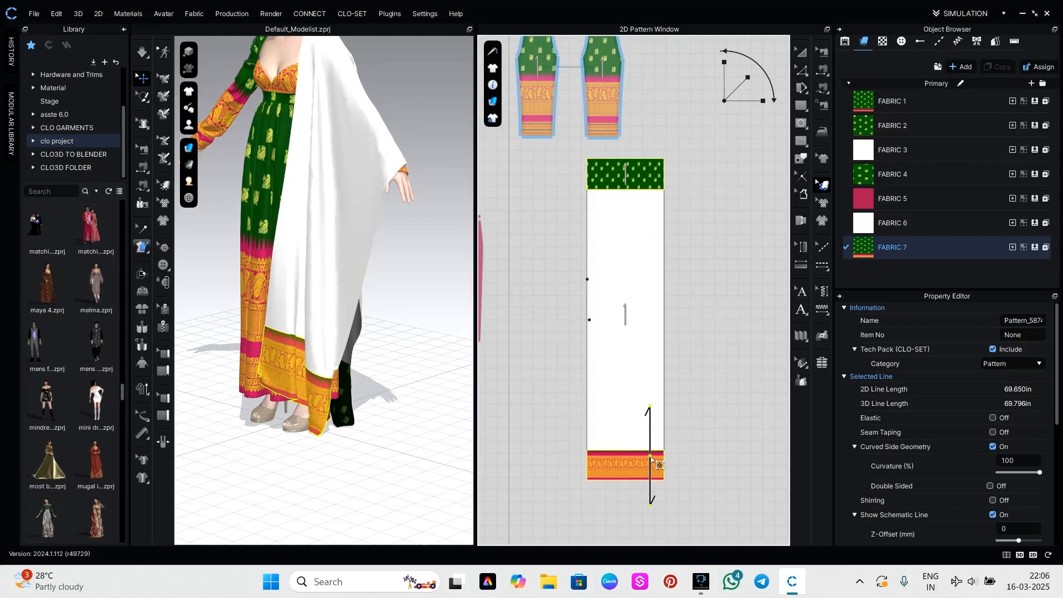
# Shift the print on the upper end piece so the gold border band fills it between pink edges.
pyautogui.click(716, 418)
pyautogui.moveTo(643, 177); pyautogui.dragTo(646, 239)
pyautogui.click(693, 211)
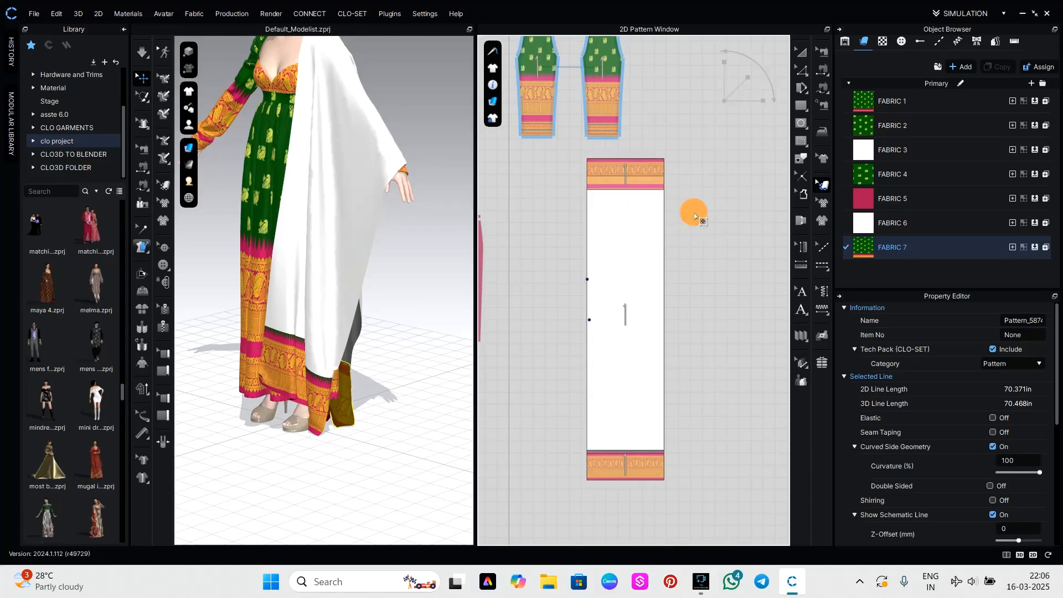
# Apply the ameer image from Downloads as the texture of FABRIC 6 on the draped panel's middle section.
pyautogui.moveTo(382, 405); pyautogui.dragTo(288, 398, button='right')
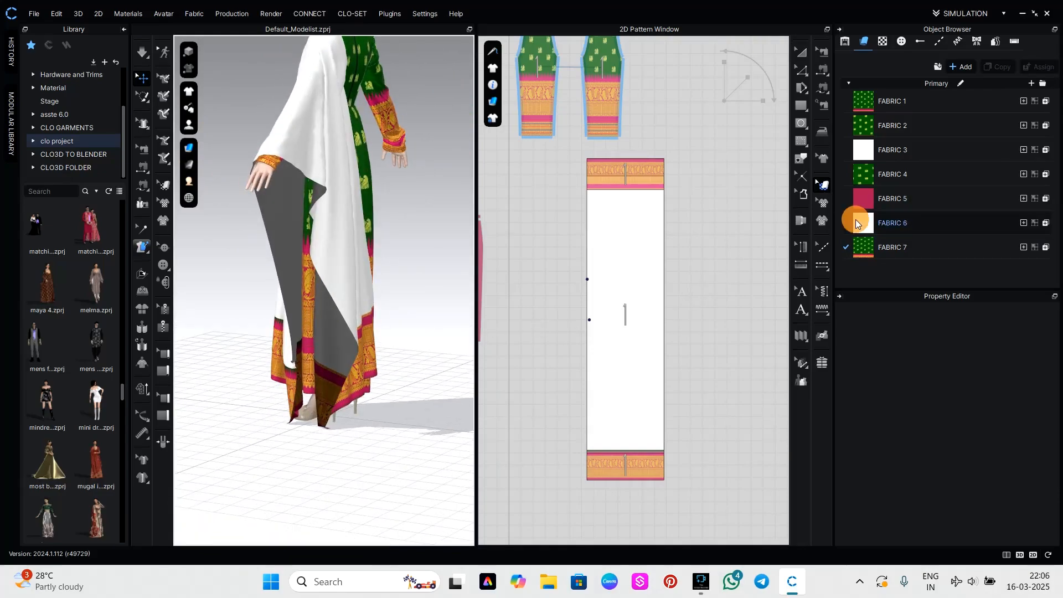
pyautogui.click(857, 223)
pyautogui.click(1020, 419)
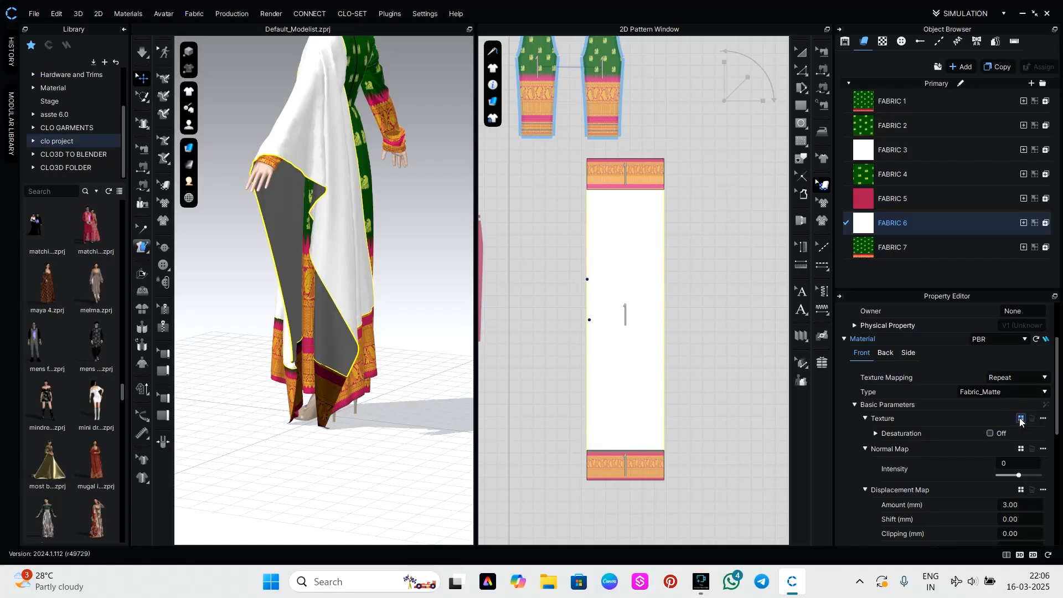
pyautogui.click(162, 165)
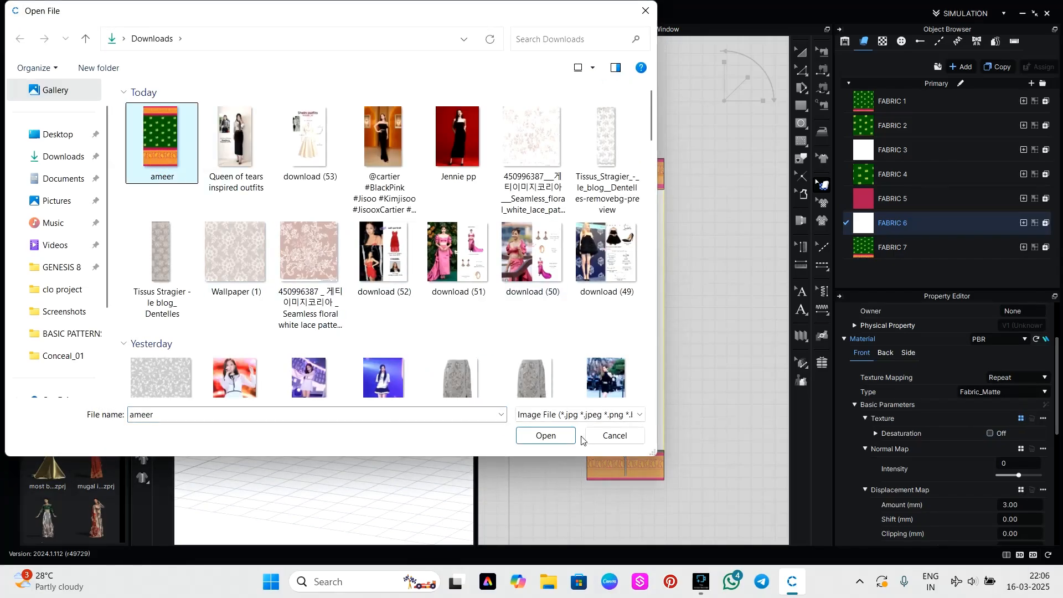
pyautogui.click(556, 437)
pyautogui.scroll(3, 634, 310)
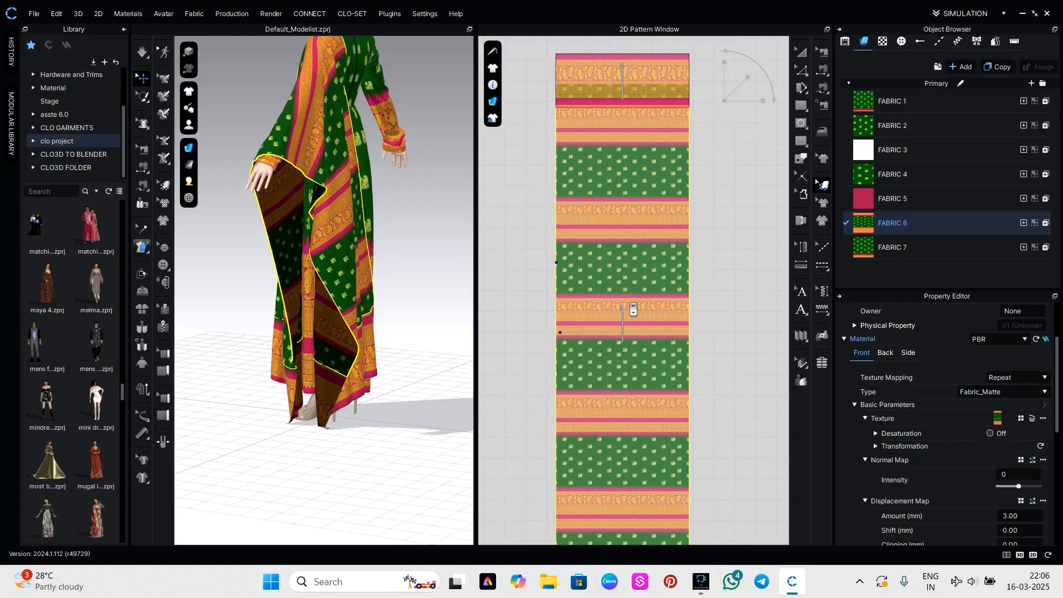
# Set FABRIC 6's normal map intensity to 100 and change its material type to a more reflective fabric.
pyautogui.moveTo(415, 348); pyautogui.dragTo(339, 379, button='right')
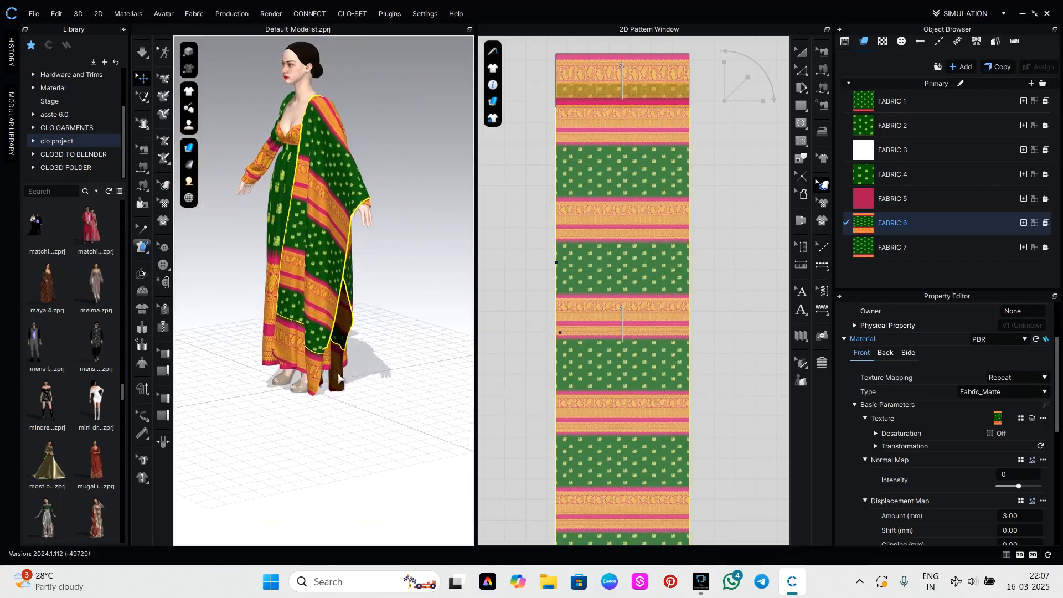
pyautogui.scroll(-2, 640, 349)
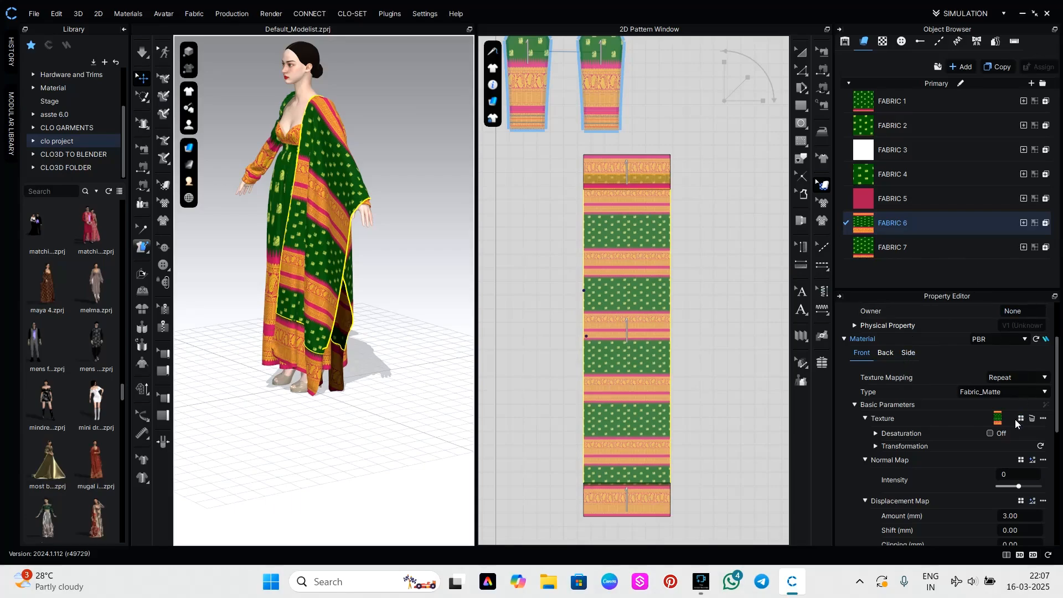
pyautogui.scroll(-5, 1018, 487)
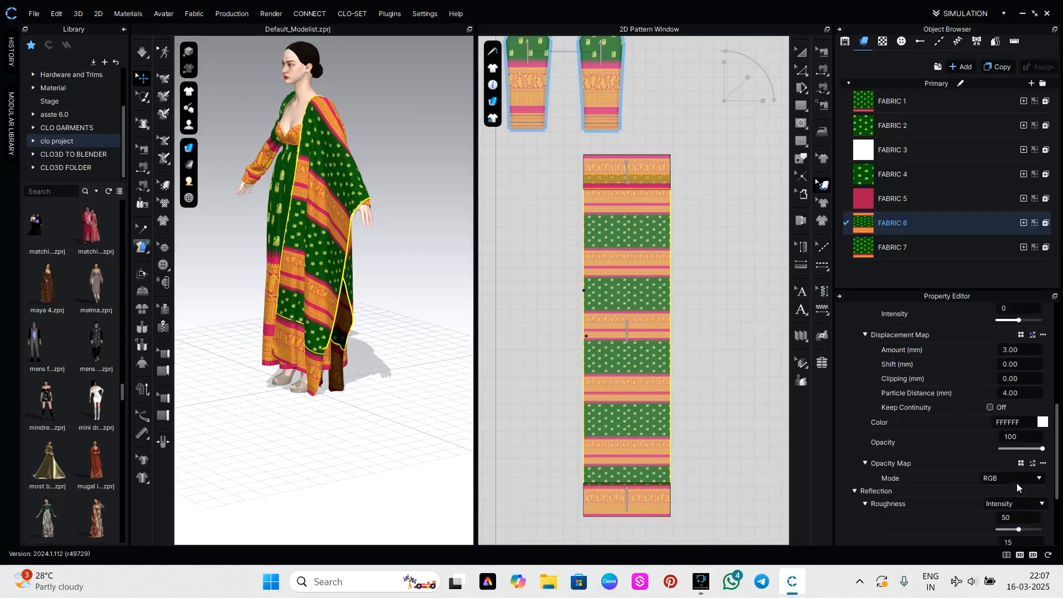
pyautogui.scroll(-2, 1006, 460)
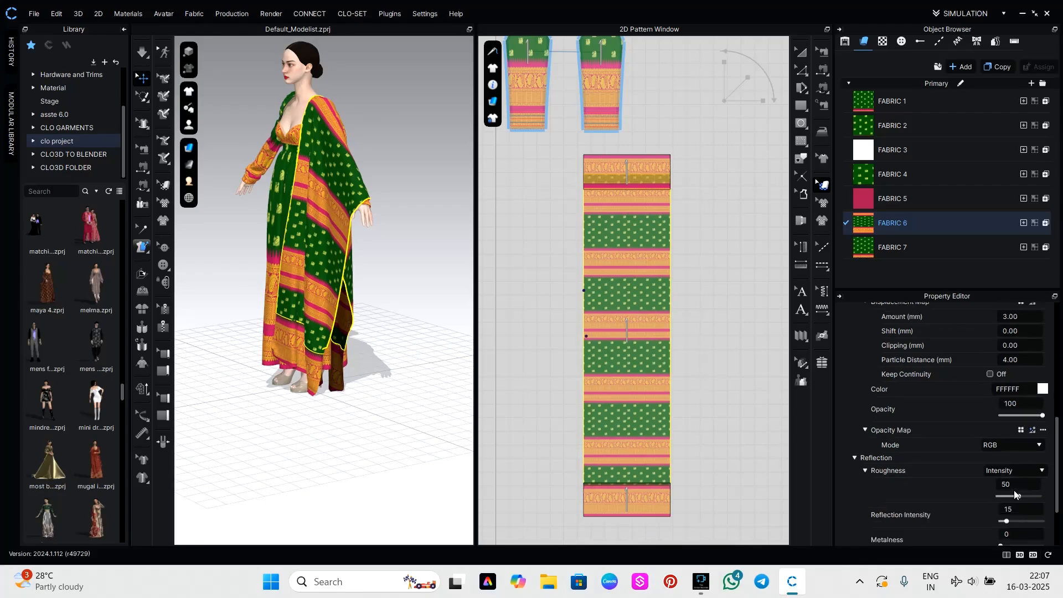
pyautogui.scroll(2, 892, 410)
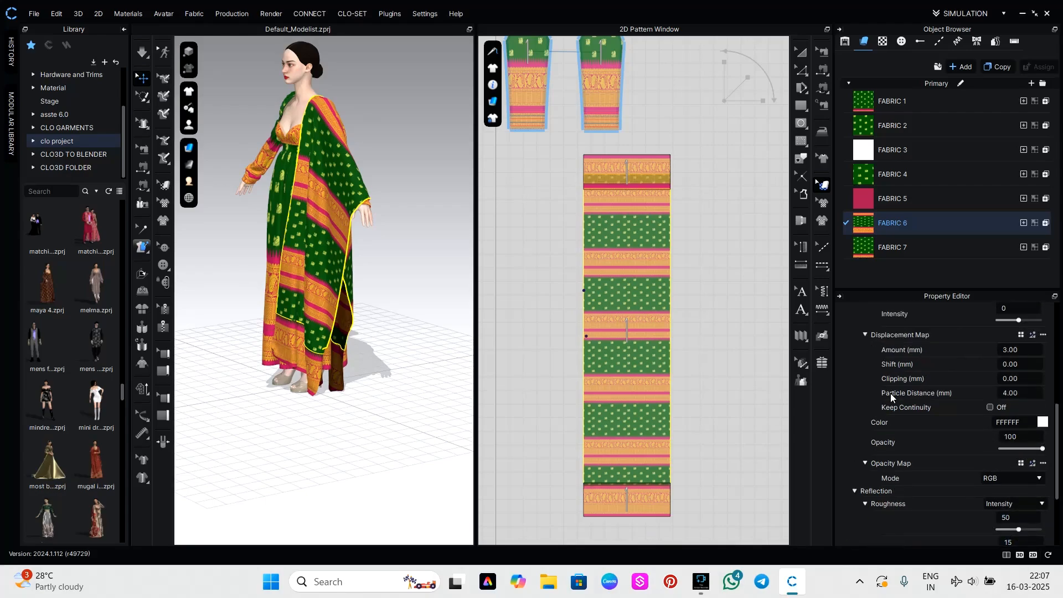
pyautogui.scroll(2, 906, 402)
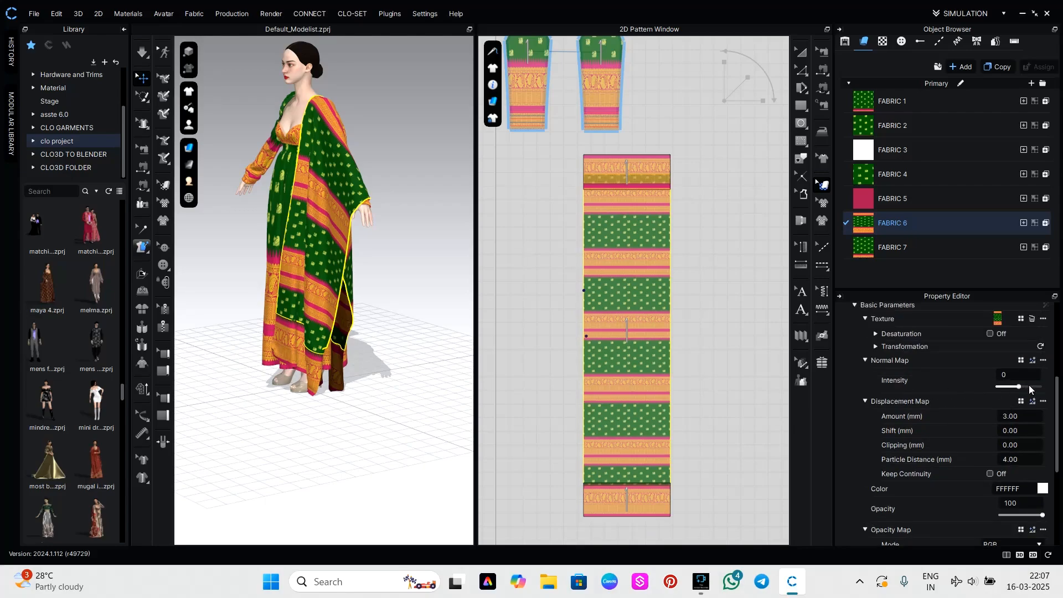
pyautogui.moveTo(1016, 385); pyautogui.dragTo(1041, 386)
pyautogui.scroll(3, 989, 394)
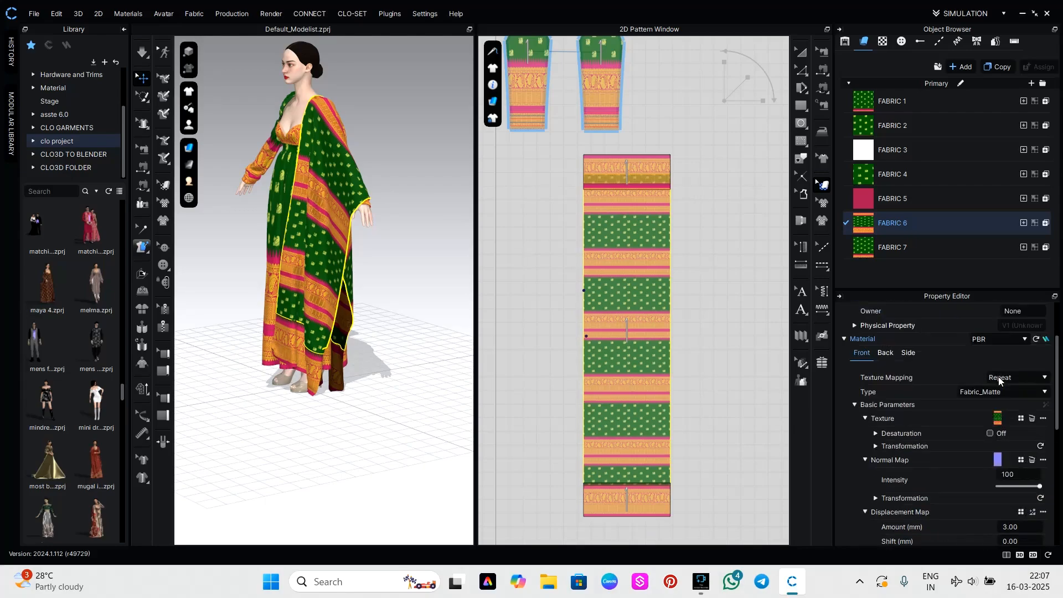
pyautogui.click(990, 394)
pyautogui.click(978, 419)
# Lower FABRIC 6's opacity to 76 to make the draped panel slightly sheer.
pyautogui.scroll(-5, 964, 497)
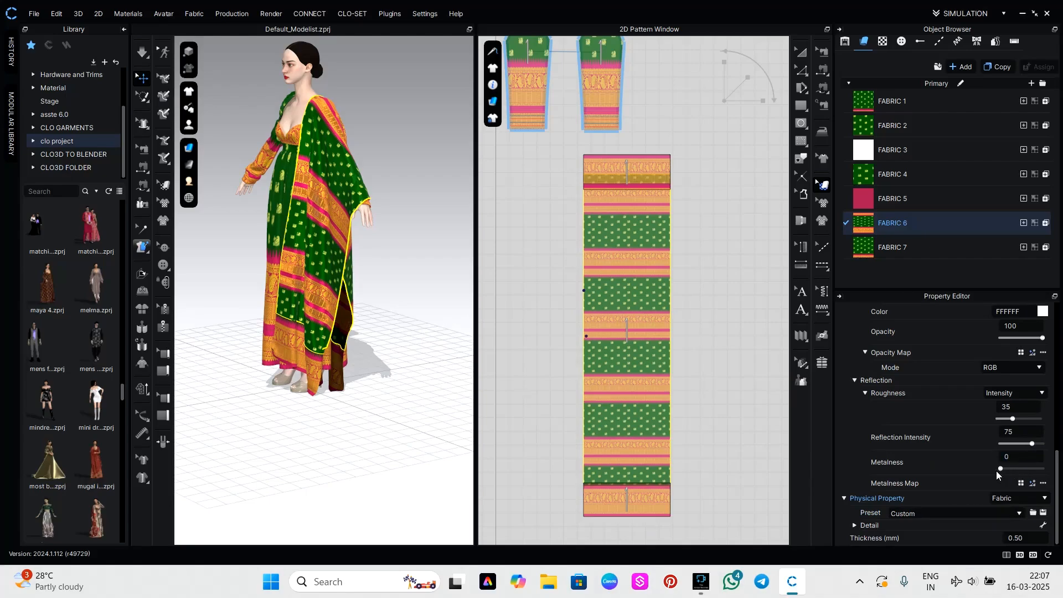
pyautogui.scroll(2, 983, 475)
pyautogui.moveTo(1042, 404); pyautogui.dragTo(1035, 407)
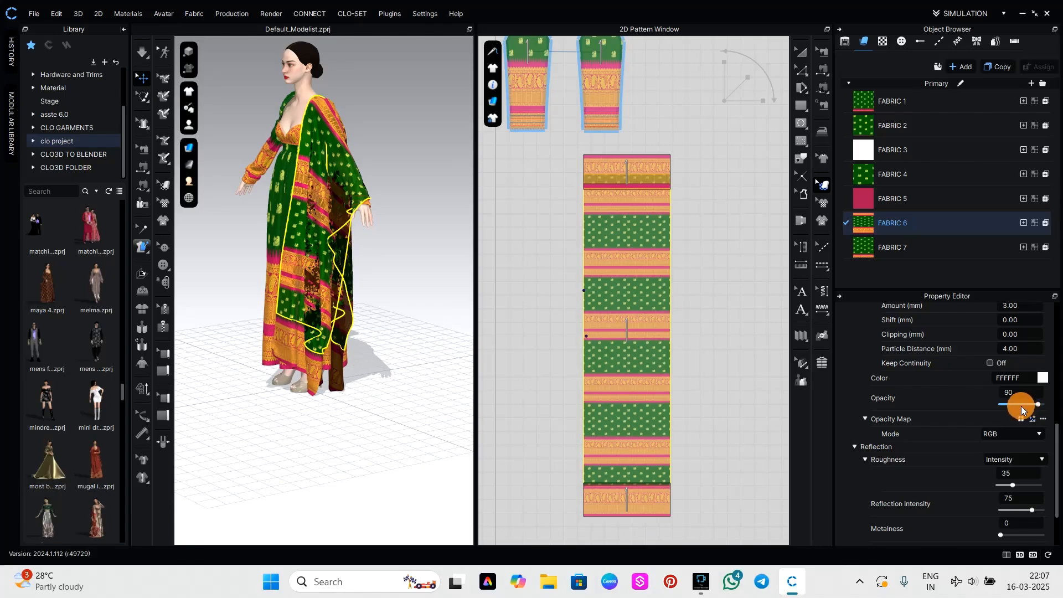
pyautogui.click(1038, 408)
pyautogui.moveTo(1032, 403); pyautogui.dragTo(1031, 404)
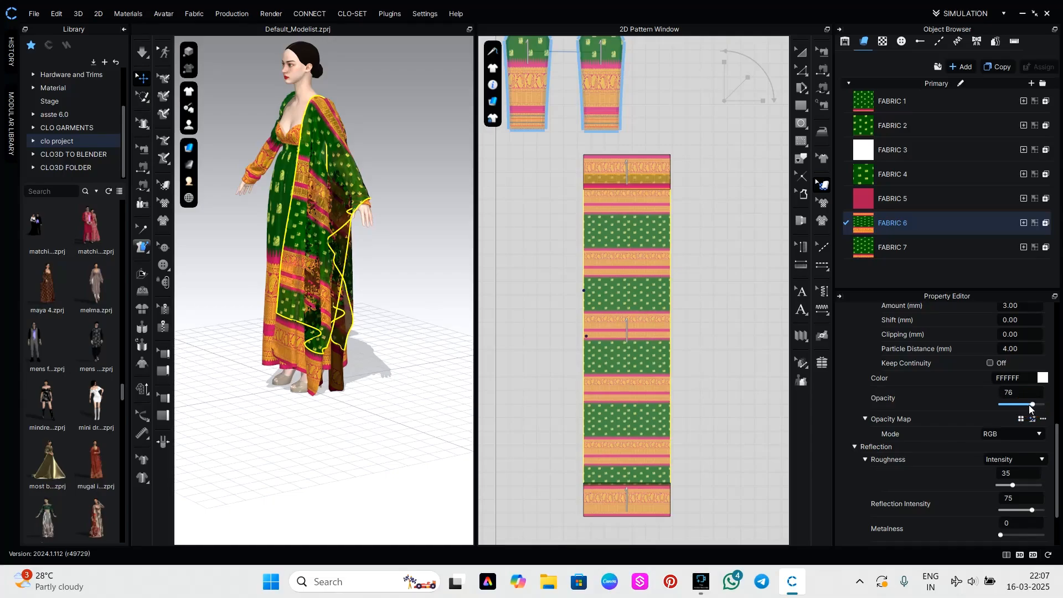
# Rescale the ameer print on the draped panel's middle section, enlarging it and then shrinking it back to narrower repeating bands.
pyautogui.click(441, 403)
pyautogui.moveTo(399, 403); pyautogui.dragTo(451, 387, button='right')
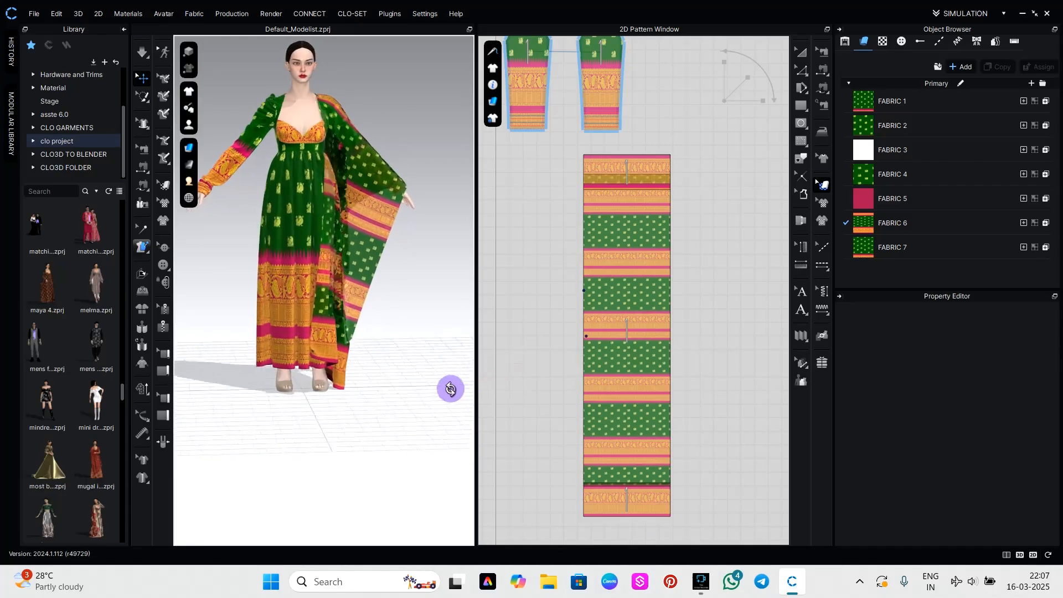
pyautogui.click(619, 355)
pyautogui.moveTo(737, 92); pyautogui.dragTo(694, 219)
pyautogui.moveTo(619, 358); pyautogui.dragTo(640, 506)
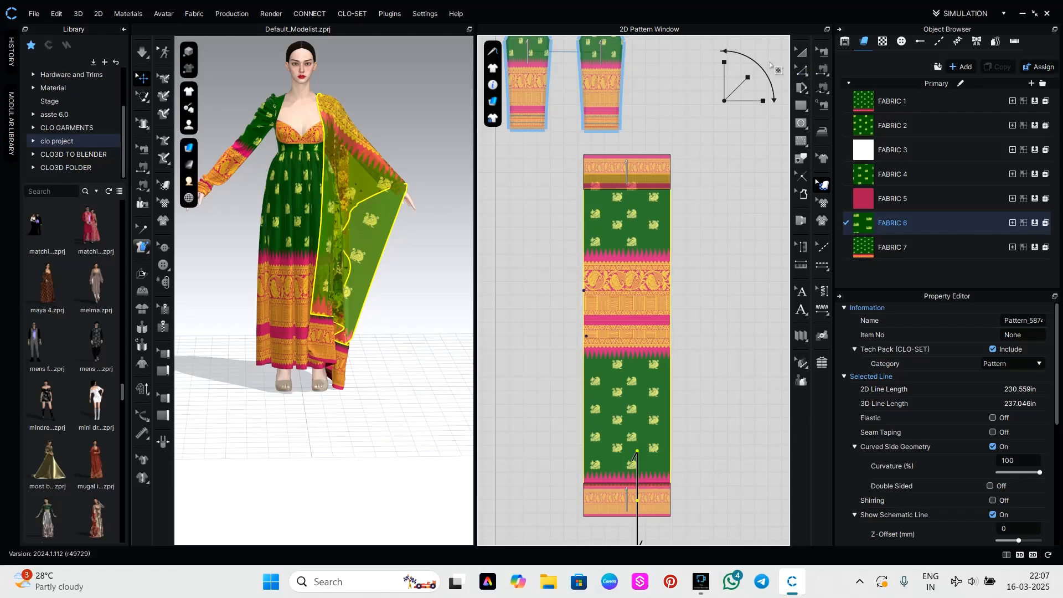
pyautogui.moveTo(744, 77); pyautogui.dragTo(734, 91)
pyautogui.moveTo(736, 88); pyautogui.dragTo(738, 87)
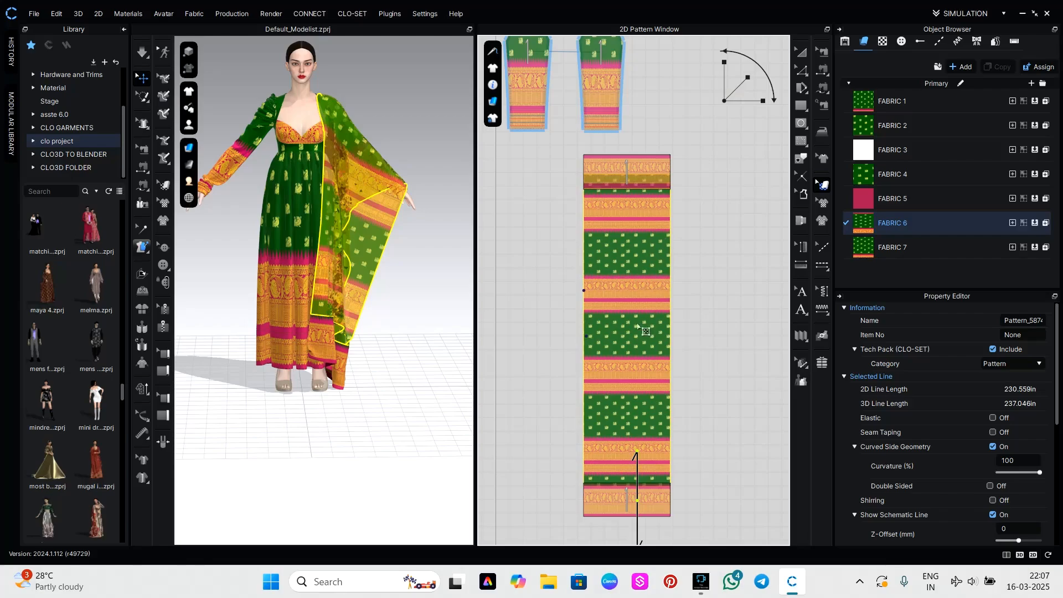
# Remove the texture image from FABRIC 6 on the draped panel's middle section.
pyautogui.click(900, 224)
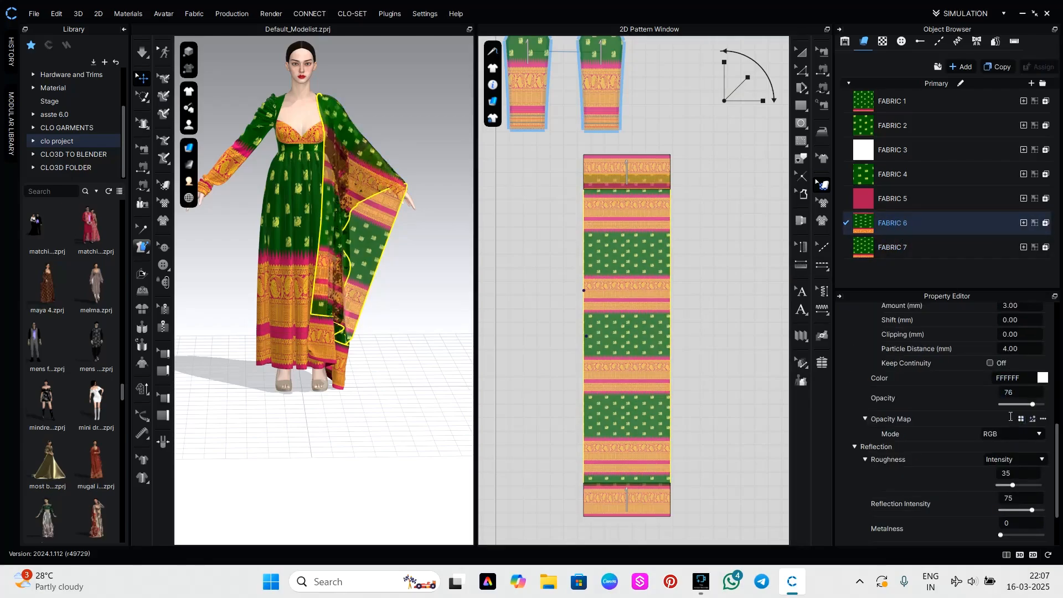
pyautogui.click(1033, 494)
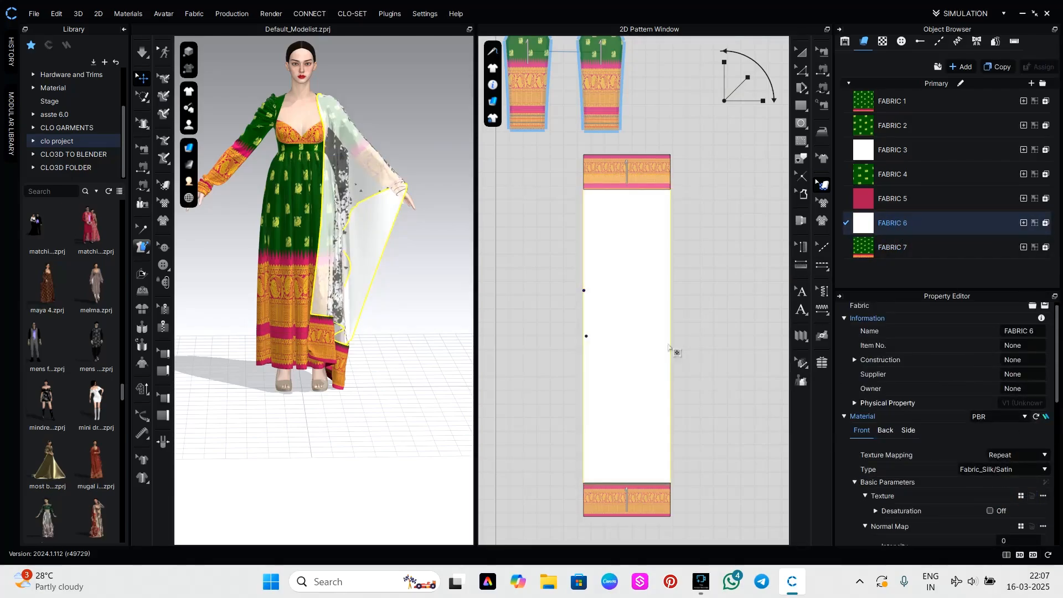
pyautogui.scroll(4, 671, 348)
pyautogui.scroll(-4, 671, 348)
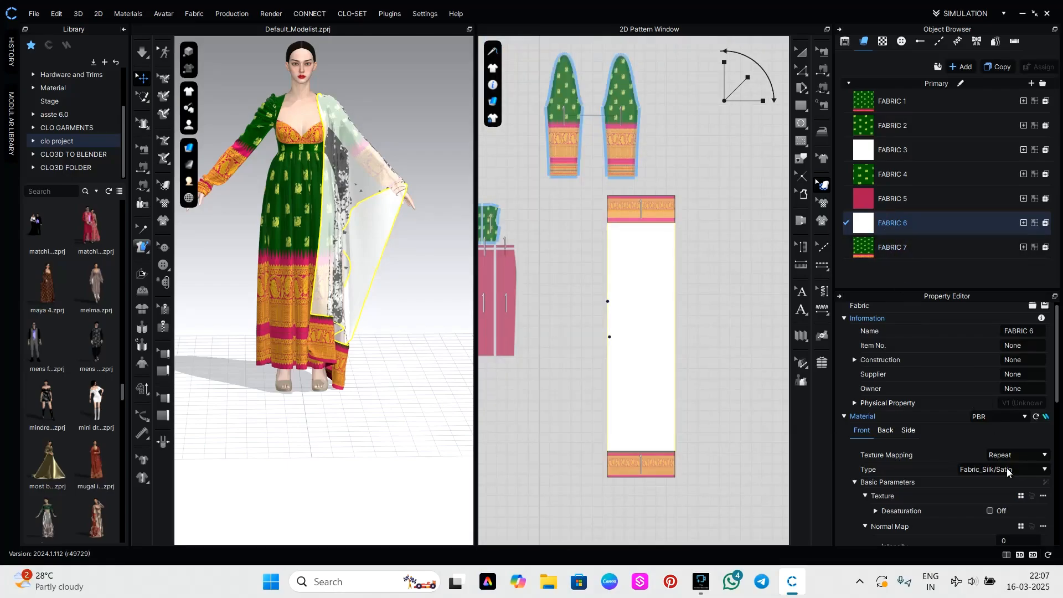
# Set FABRIC 6's color to pink A51656, sampled from the pink band of the dress skirt's border.
pyautogui.scroll(-5, 1034, 481)
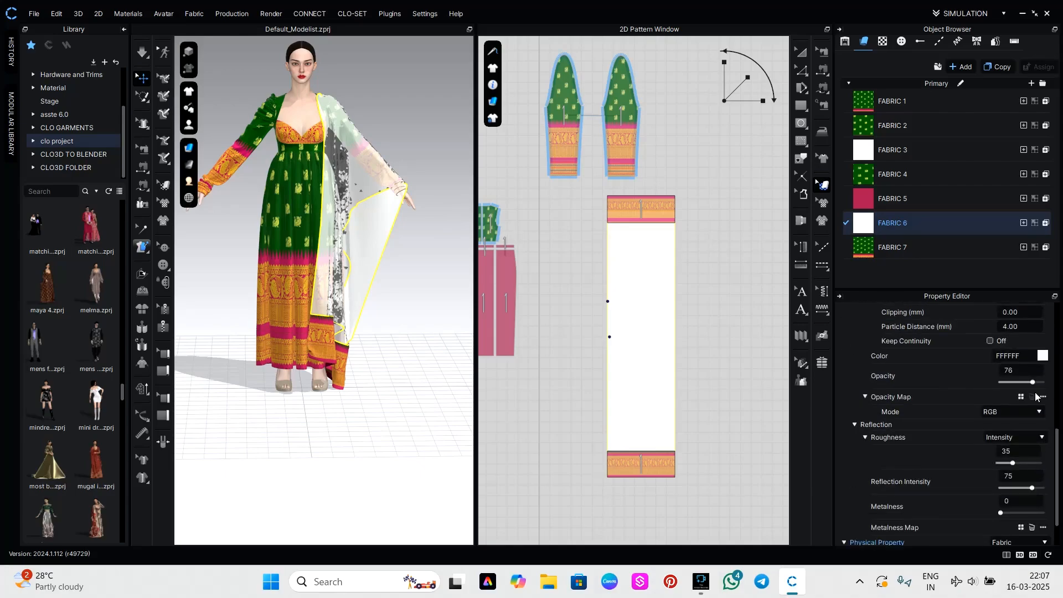
pyautogui.click(1044, 357)
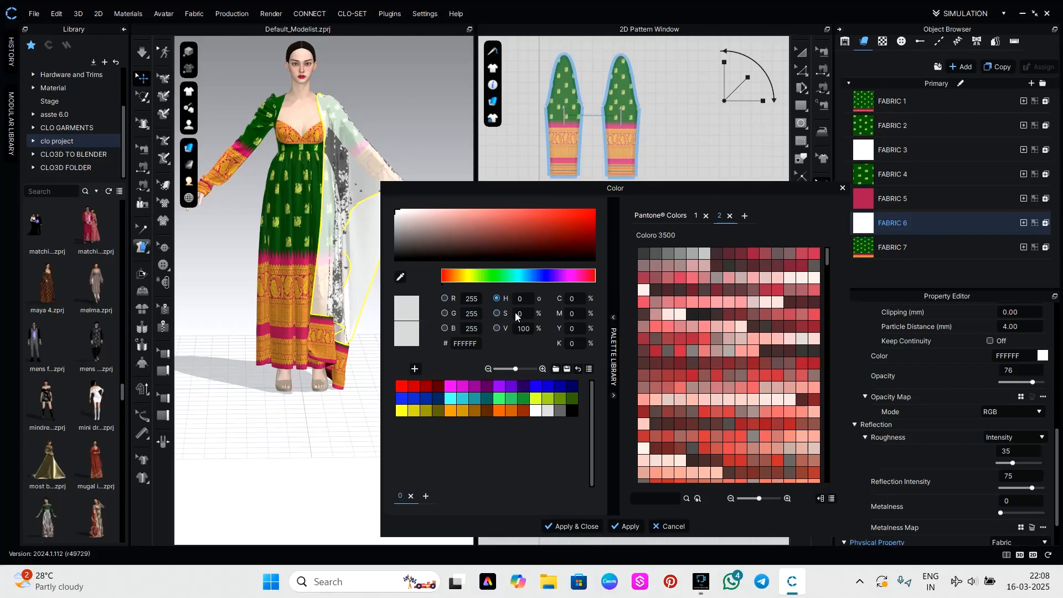
pyautogui.click(400, 277)
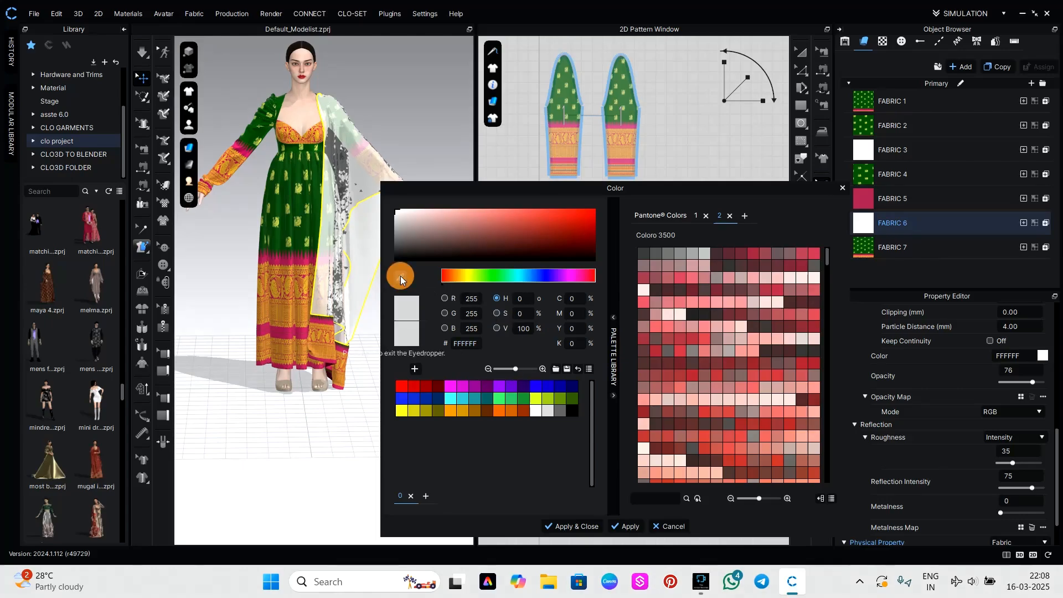
pyautogui.click(300, 263)
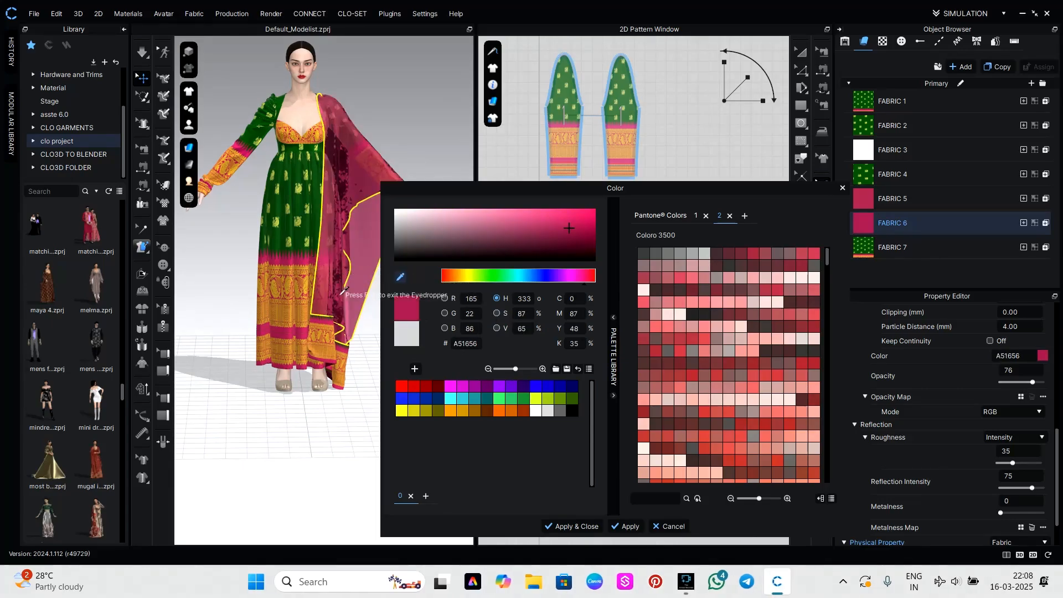
pyautogui.press('Escape')
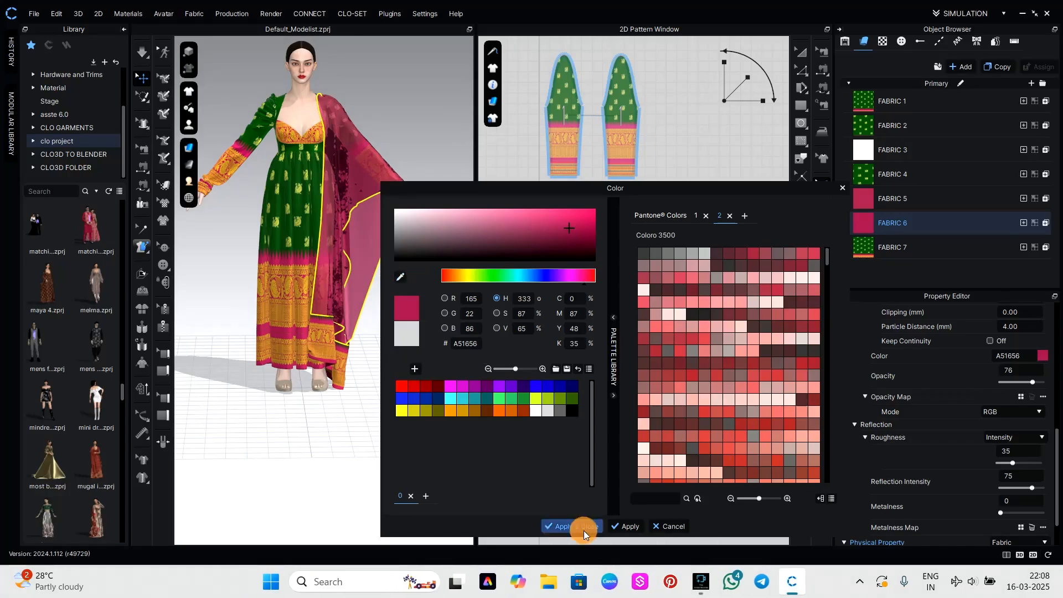
pyautogui.click(571, 527)
pyautogui.click(416, 428)
pyautogui.moveTo(417, 429); pyautogui.dragTo(448, 417, button='right')
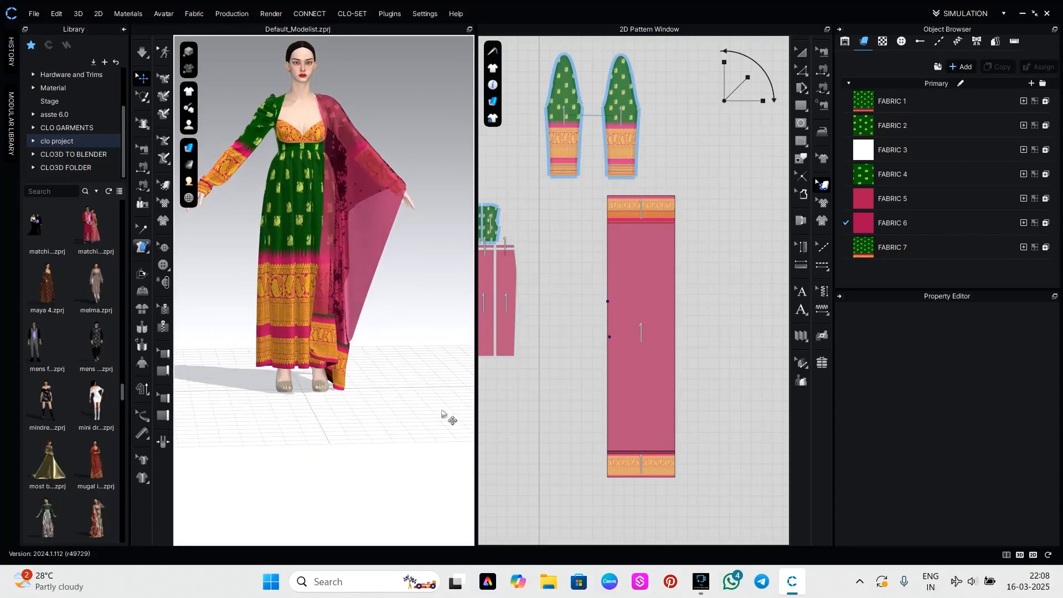
# Set the normal map intensity of FABRIC 4 on the dress skirt to 100.
pyautogui.scroll(5, 397, 373)
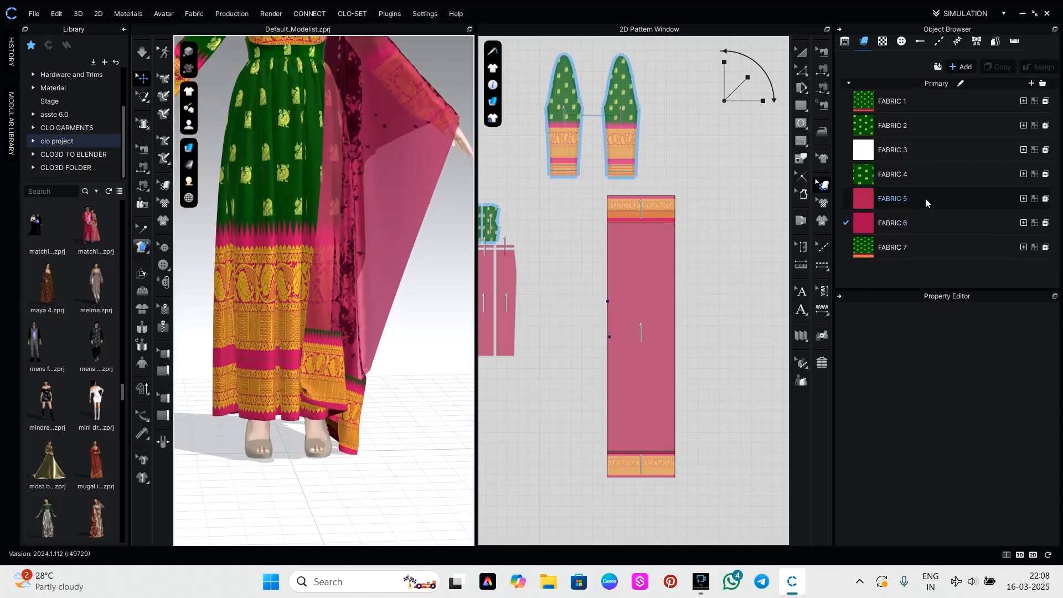
pyautogui.click(893, 174)
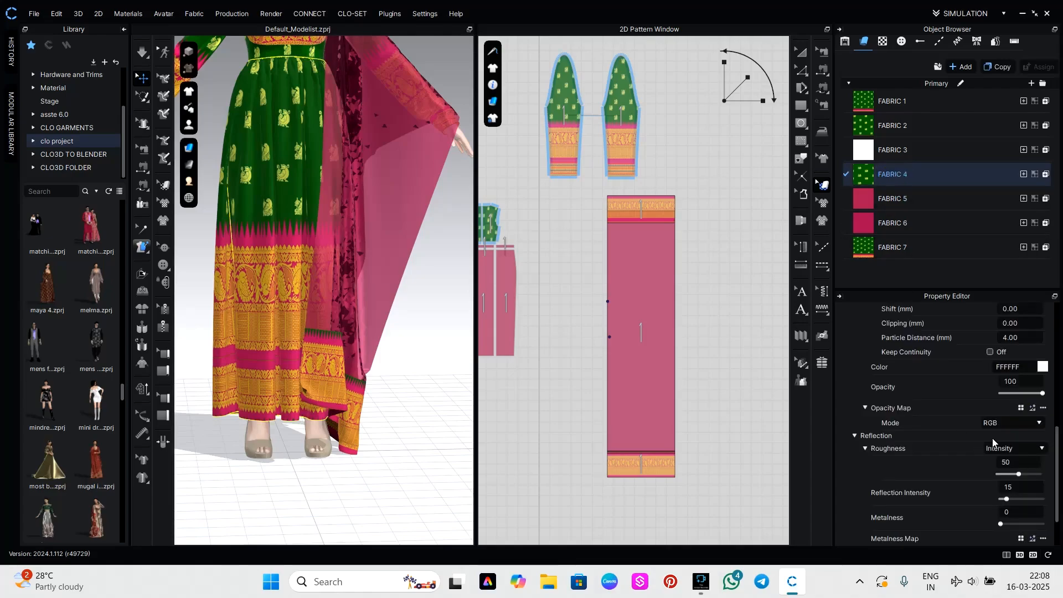
pyautogui.scroll(-2, 993, 440)
pyautogui.scroll(5, 993, 441)
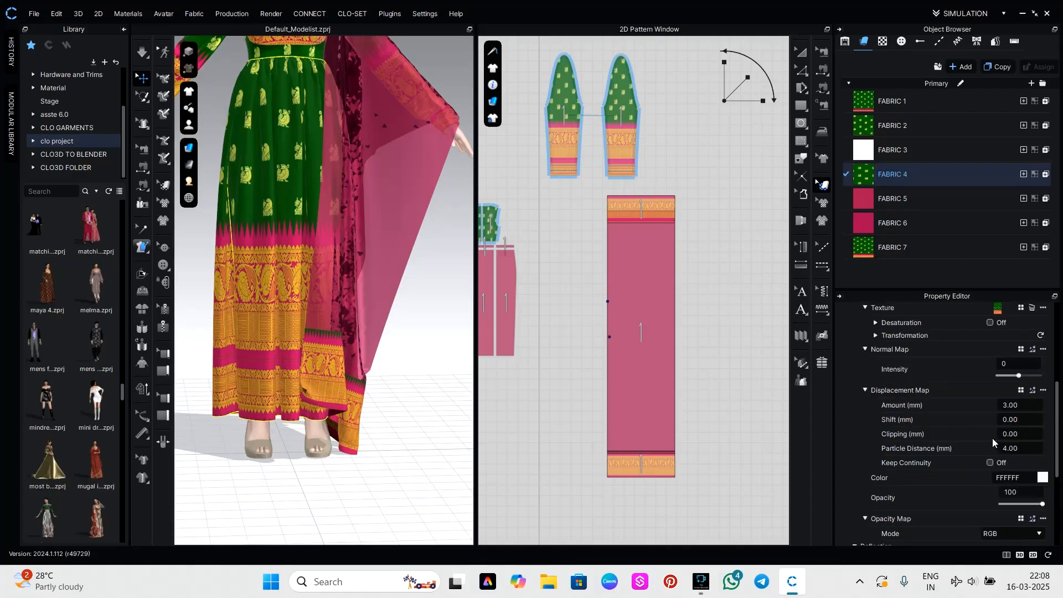
pyautogui.moveTo(1020, 377); pyautogui.dragTo(1044, 376)
pyautogui.scroll(3, 1010, 359)
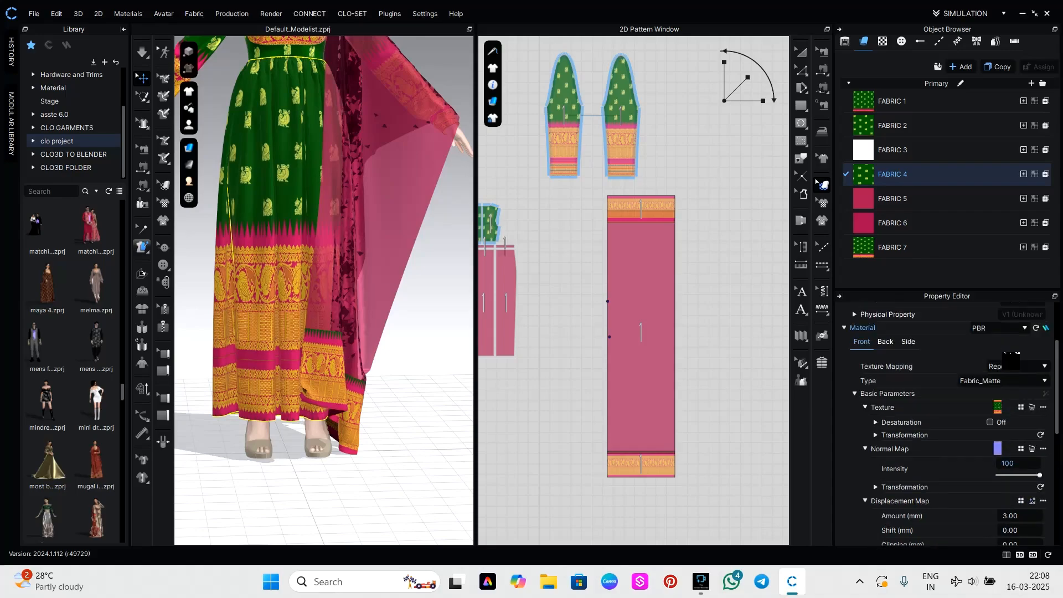
# Set the normal map intensity of FABRIC 2 on the sleeves to 100.
pyautogui.click(906, 125)
pyautogui.scroll(-1, 972, 468)
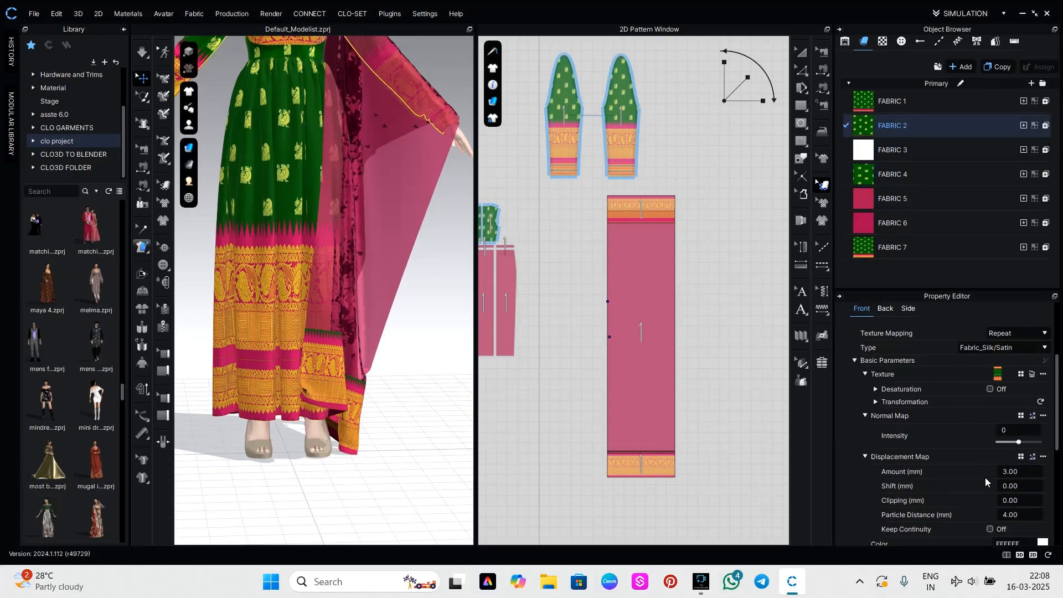
pyautogui.moveTo(1022, 441); pyautogui.dragTo(1042, 441)
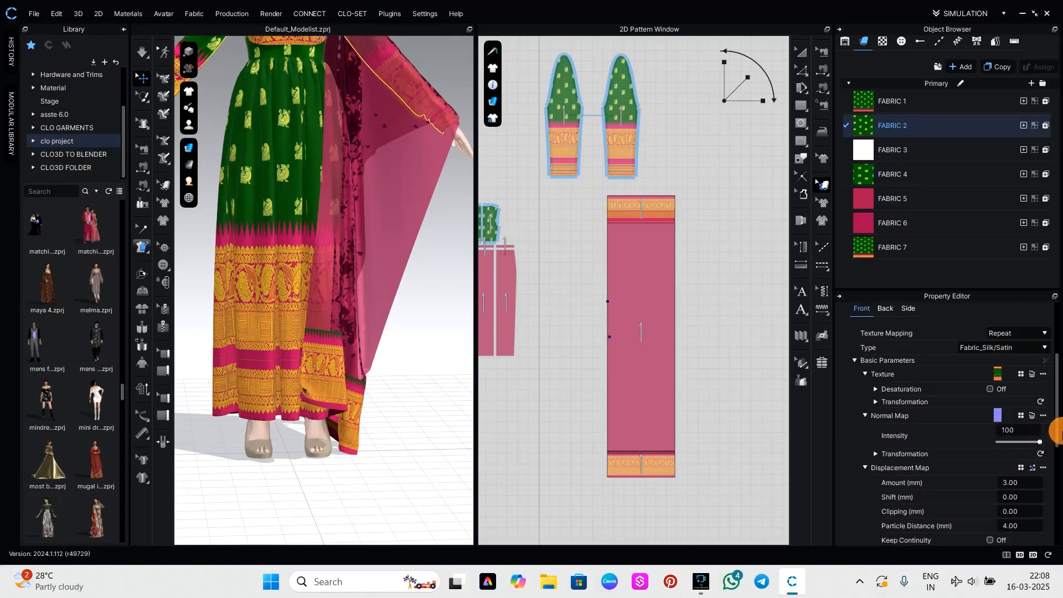
# Check FABRIC 7's normal map setting and examine the skirt border and draped panel up close and from the front.
pyautogui.click(882, 247)
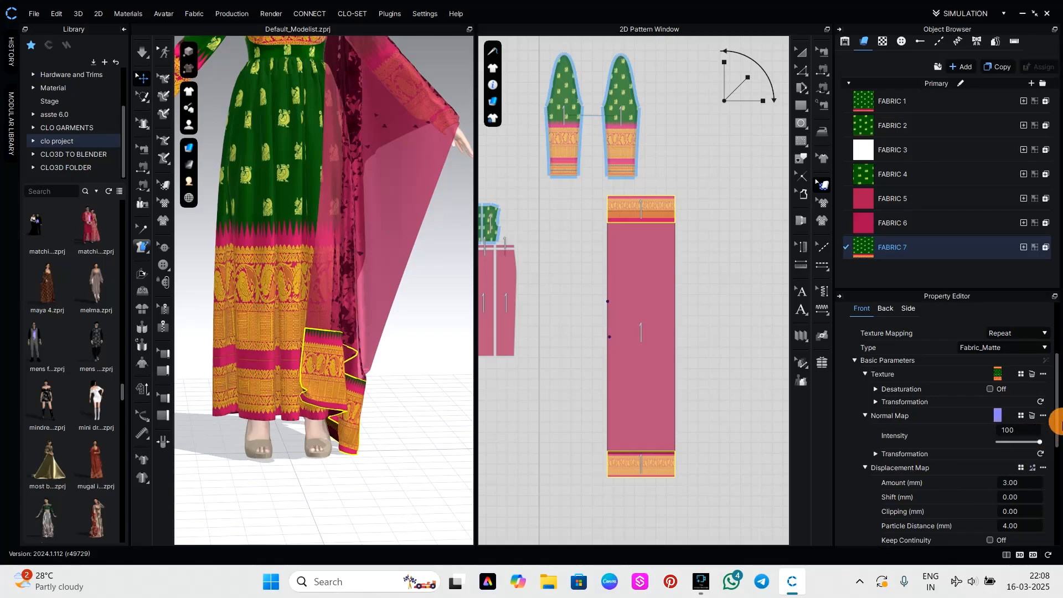
pyautogui.click(364, 421)
pyautogui.scroll(10, 283, 319)
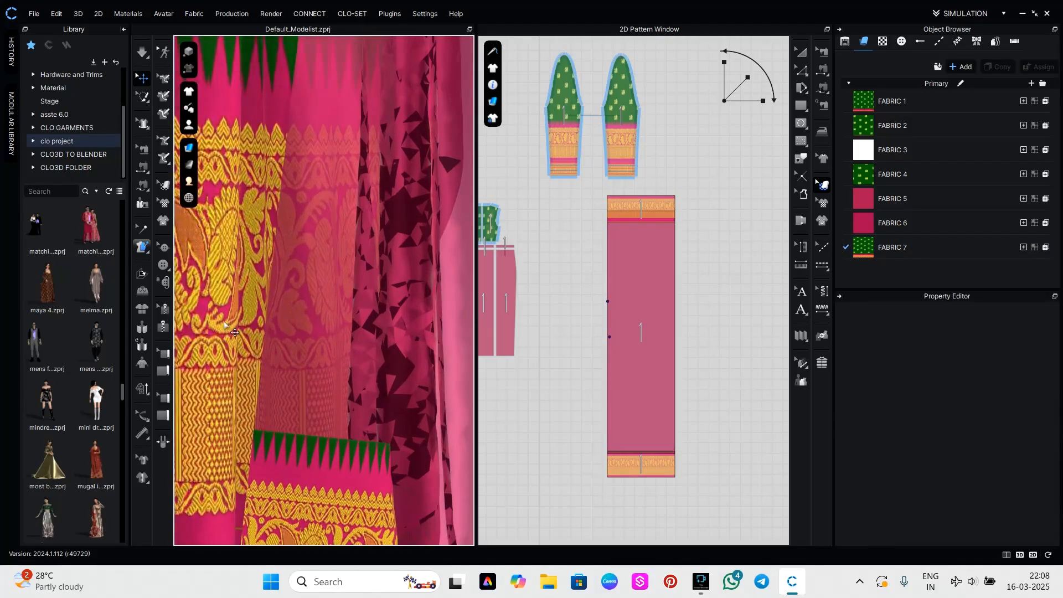
pyautogui.moveTo(225, 315); pyautogui.dragTo(408, 330, button='right')
pyautogui.moveTo(408, 330); pyautogui.dragTo(371, 327, button='middle')
pyautogui.scroll(-10, 375, 327)
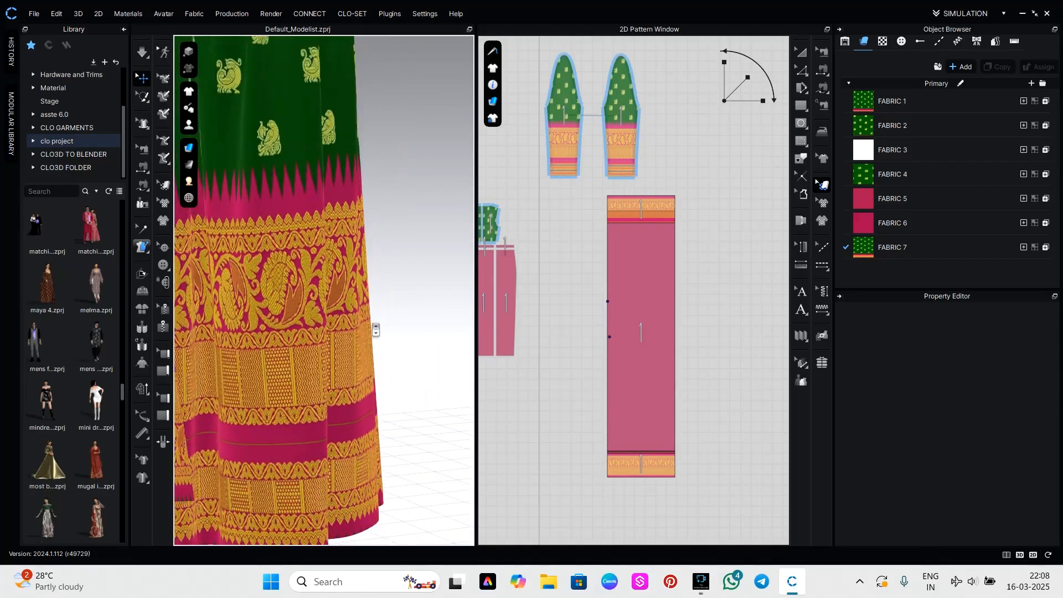
pyautogui.moveTo(399, 331); pyautogui.dragTo(262, 334, button='right')
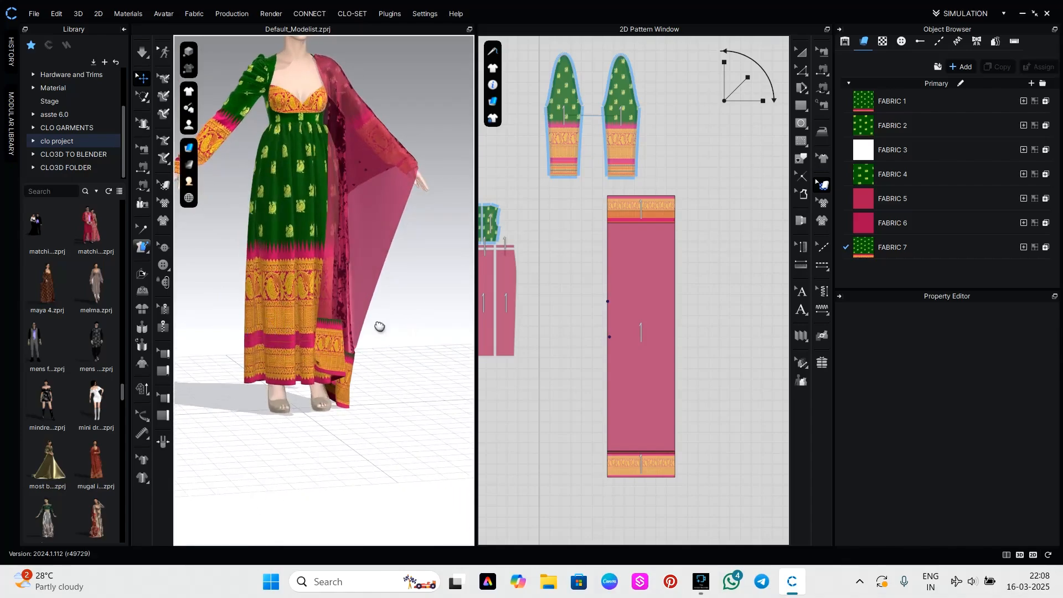
pyautogui.moveTo(381, 327); pyautogui.dragTo(371, 416, button='middle')
pyautogui.moveTo(370, 416)
pyautogui.mouseDown(button='right')
pyautogui.moveTo(381, 407)
pyautogui.moveTo(370, 402)
pyautogui.mouseUp(button='right')
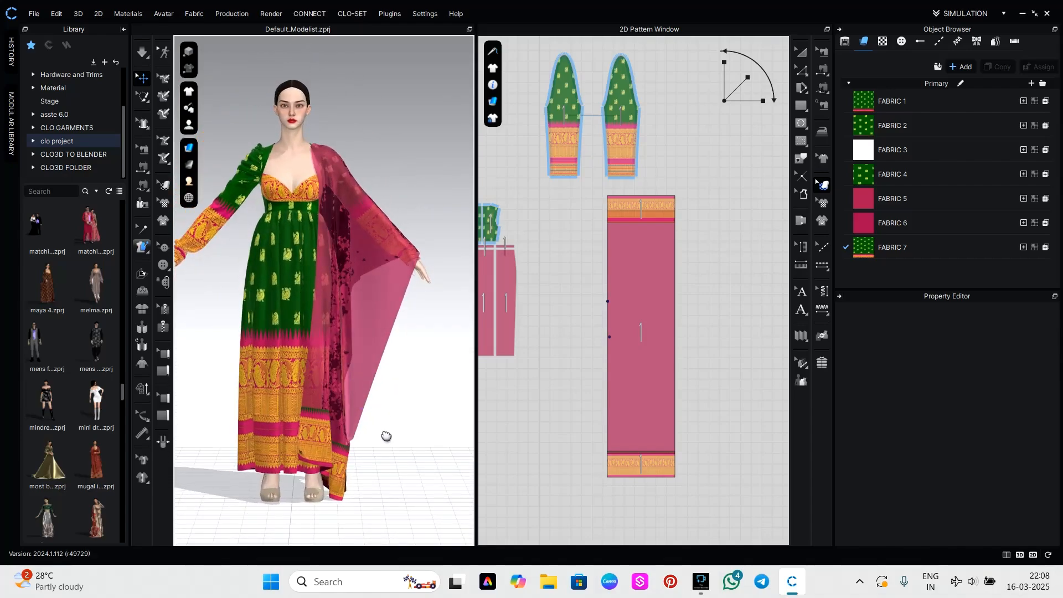
pyautogui.moveTo(386, 436); pyautogui.dragTo(394, 439, button='middle')
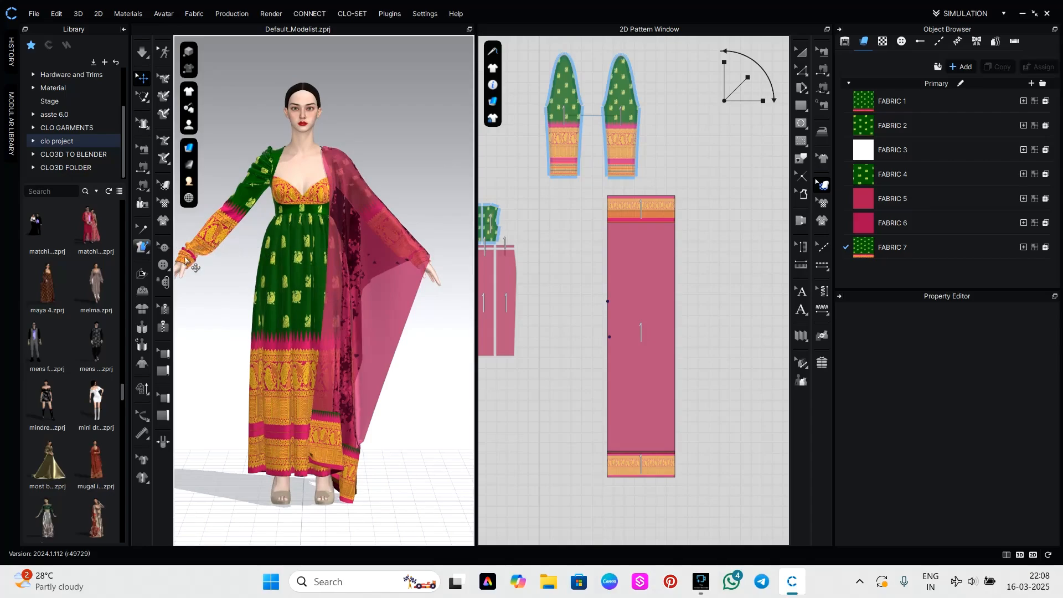
# Open the Shoes folder of the Female_V2 avatar within the asste 6.0 library.
pyautogui.scroll(15, 43, 260)
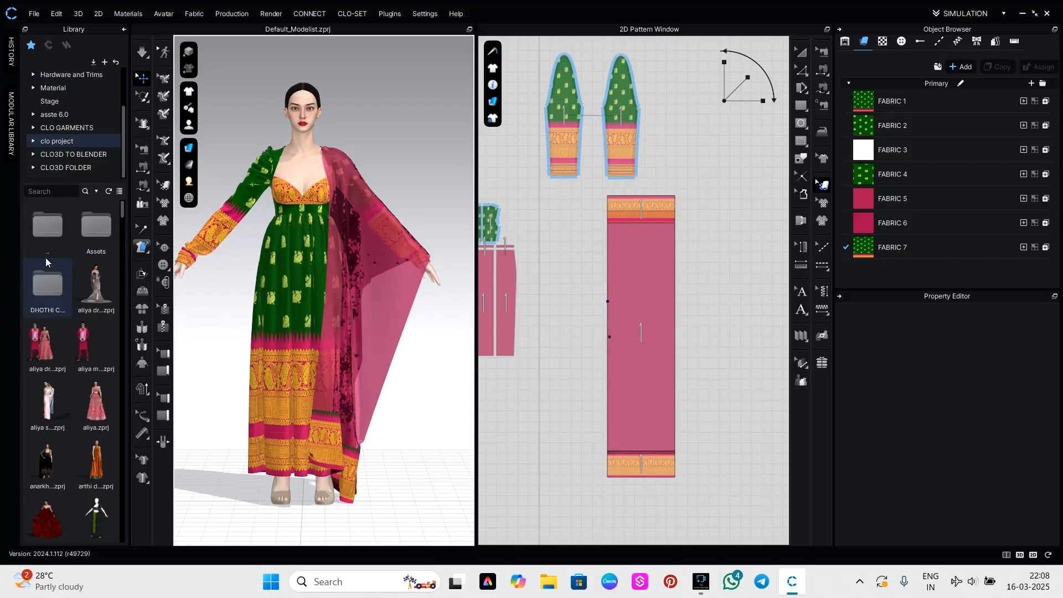
pyautogui.click(68, 114)
pyautogui.click(113, 243)
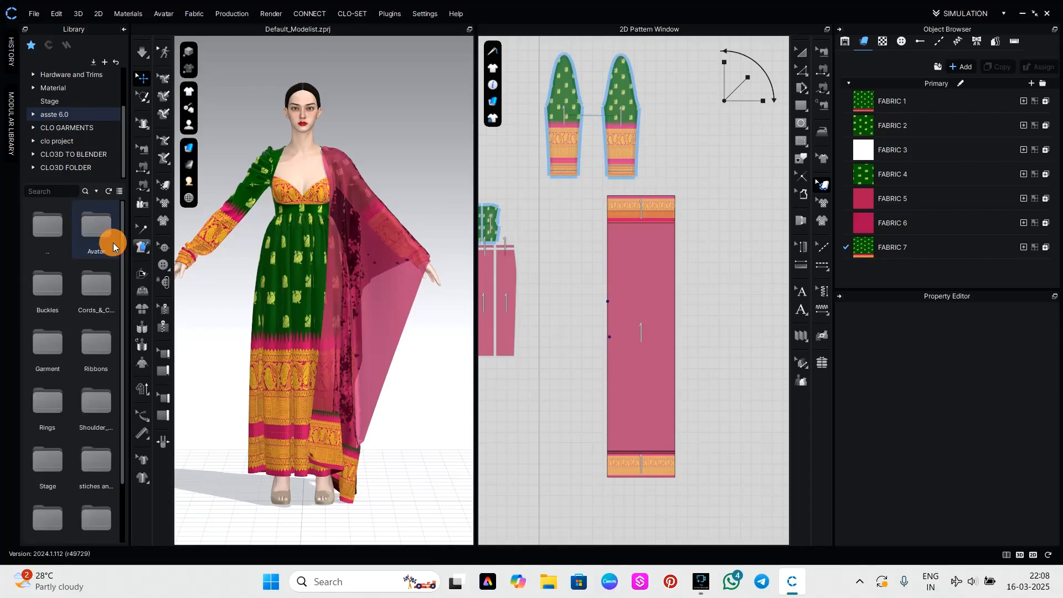
pyautogui.doubleClick(113, 242)
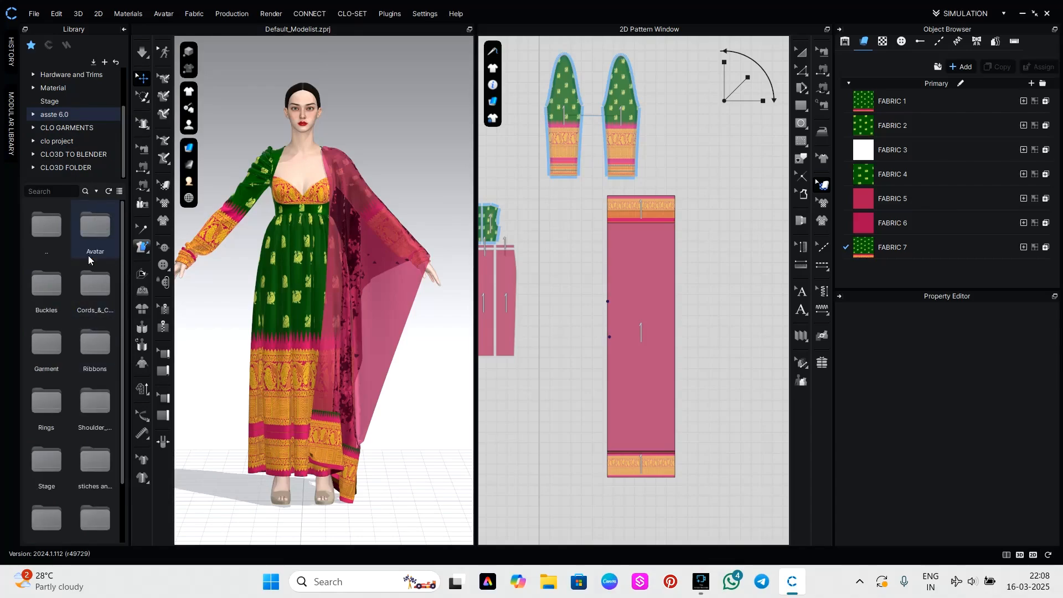
pyautogui.click(103, 232)
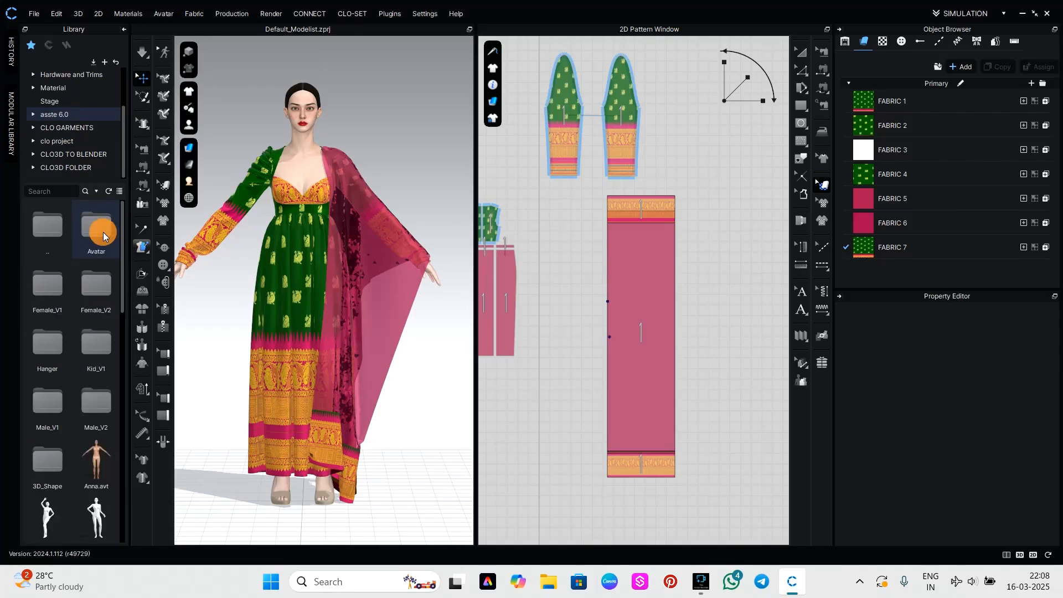
pyautogui.doubleClick(101, 312)
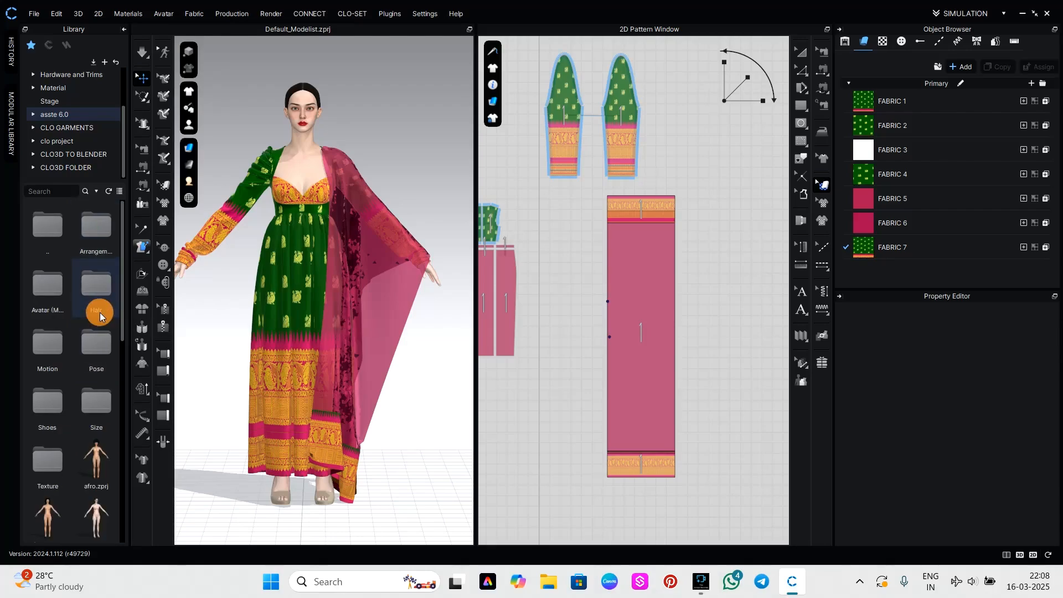
pyautogui.click(82, 235)
pyautogui.click(51, 236)
pyautogui.doubleClick(91, 249)
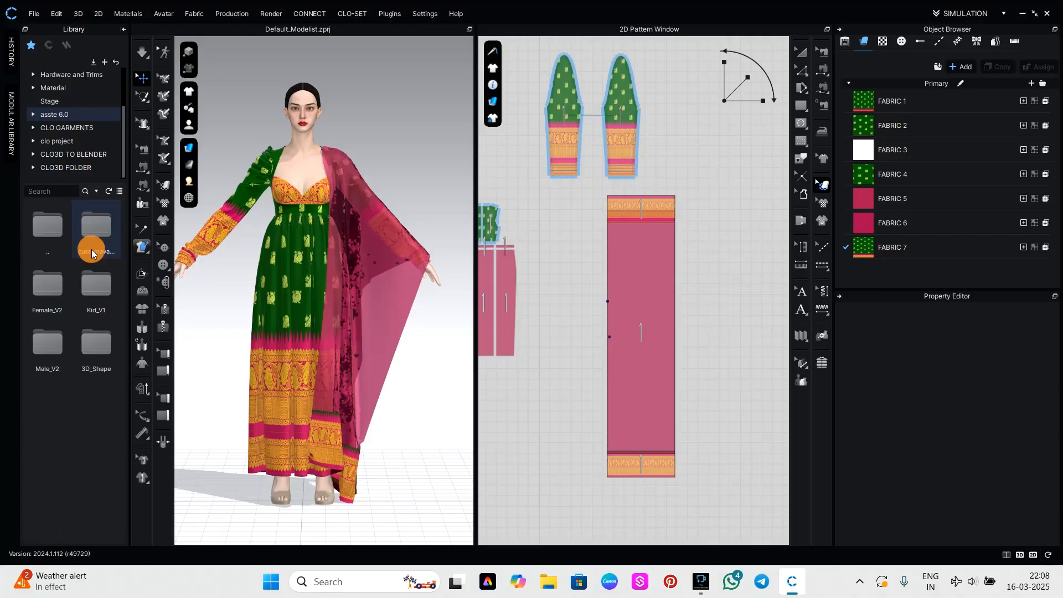
pyautogui.doubleClick(64, 298)
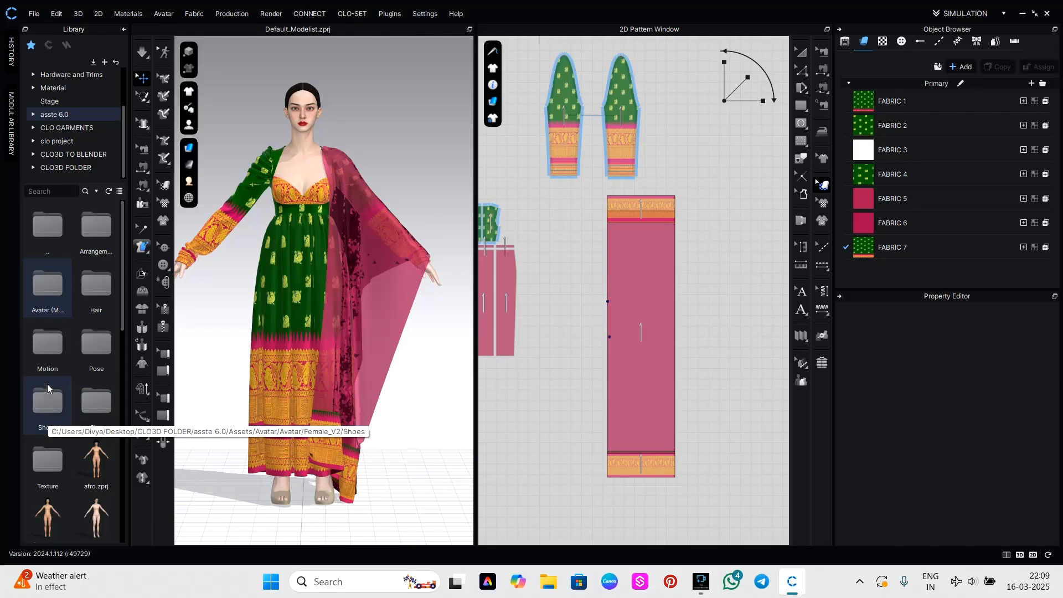
pyautogui.doubleClick(59, 415)
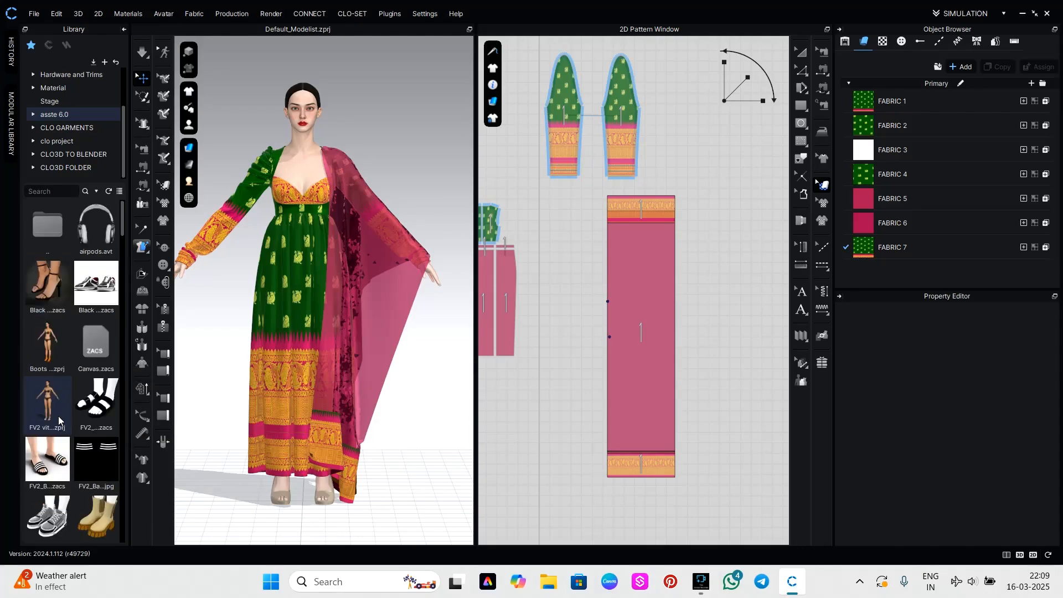
# Put the pink open-toe high-heeled sandals from the Shoes folder on the avatar.
pyautogui.scroll(-5, 91, 451)
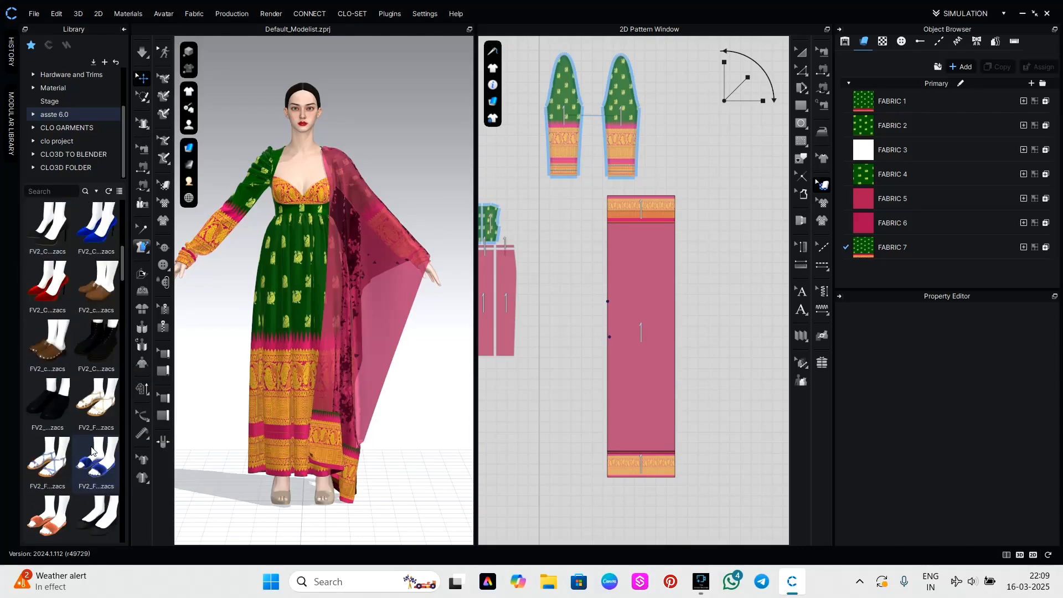
pyautogui.scroll(-3, 91, 451)
pyautogui.scroll(-5, 92, 451)
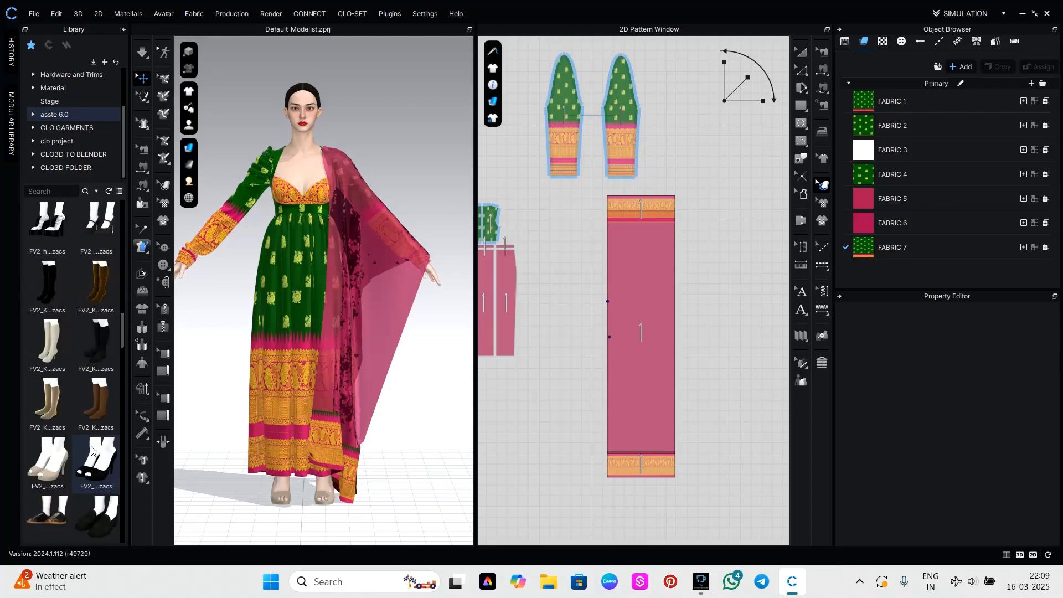
pyautogui.scroll(3, 92, 451)
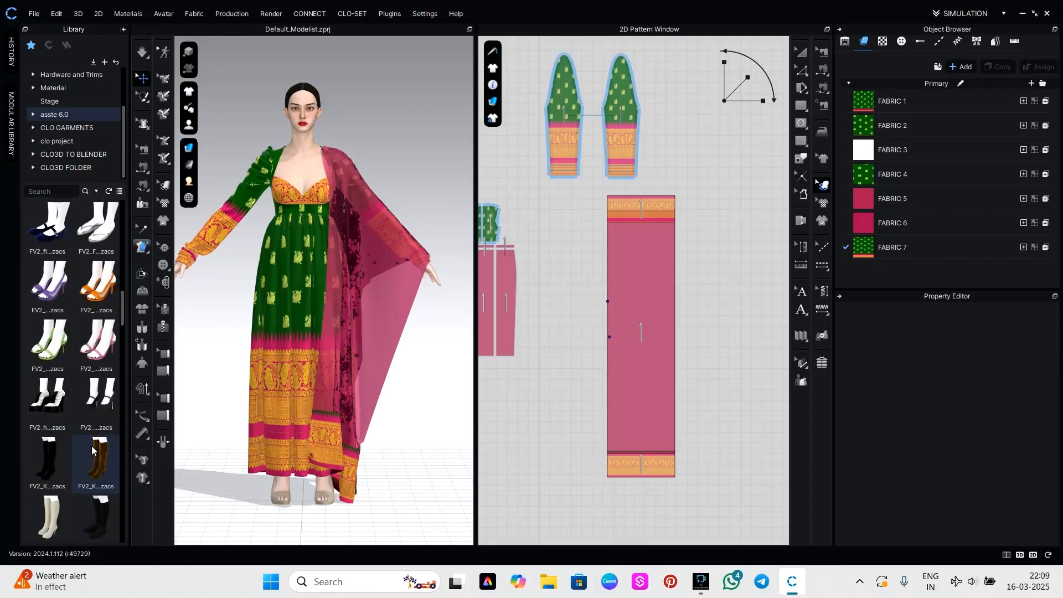
pyautogui.doubleClick(99, 353)
pyautogui.moveTo(397, 443); pyautogui.dragTo(452, 438, button='right')
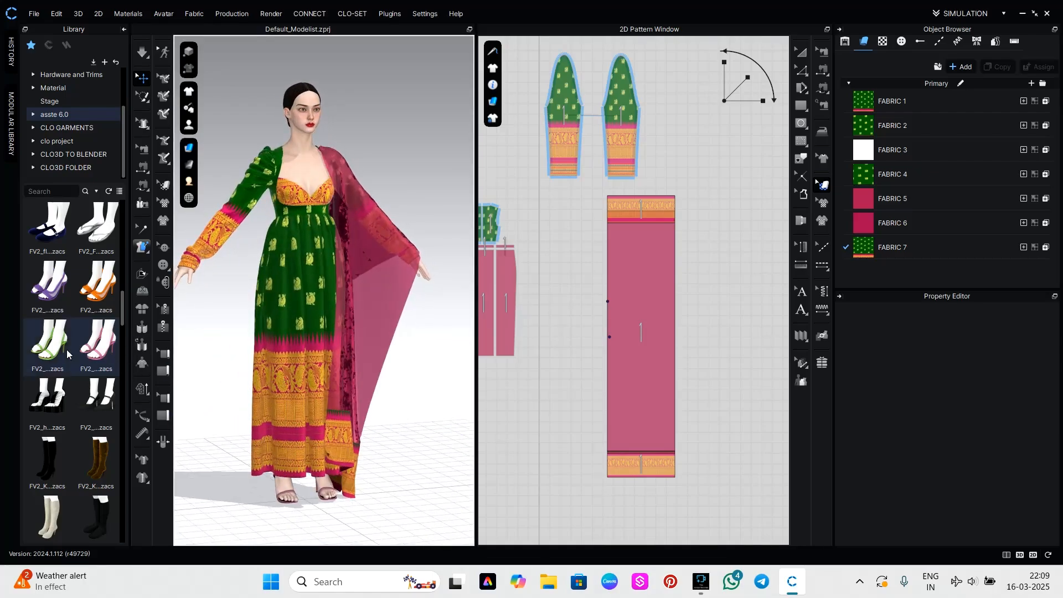
# Apply an FV2 standing pose from the Pose folder to the full body, maintaining avatar size and shoe pose with the bottom aligned to ground.
pyautogui.scroll(5, 49, 352)
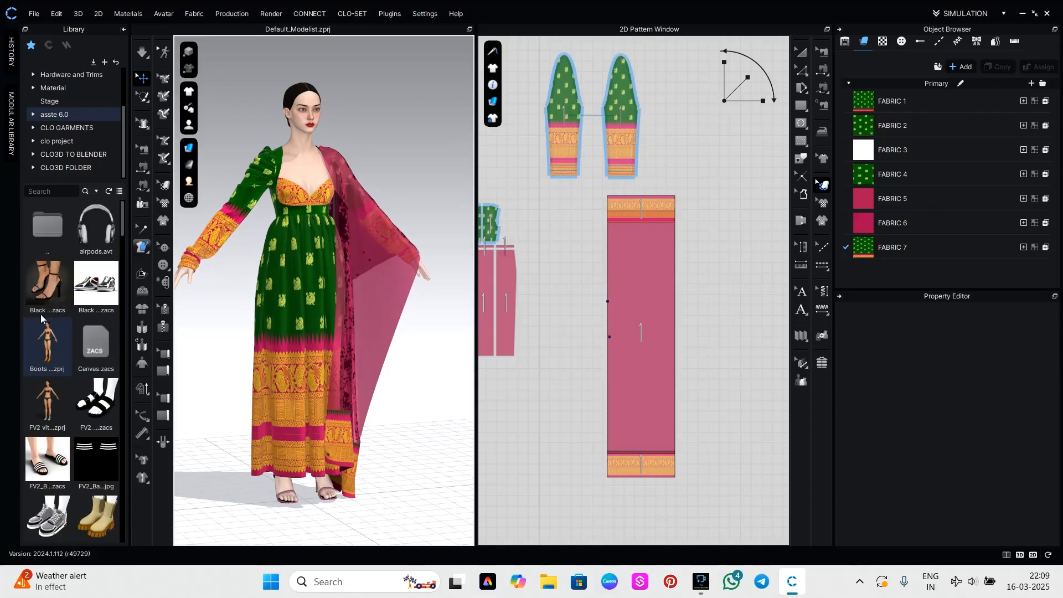
pyautogui.doubleClick(33, 231)
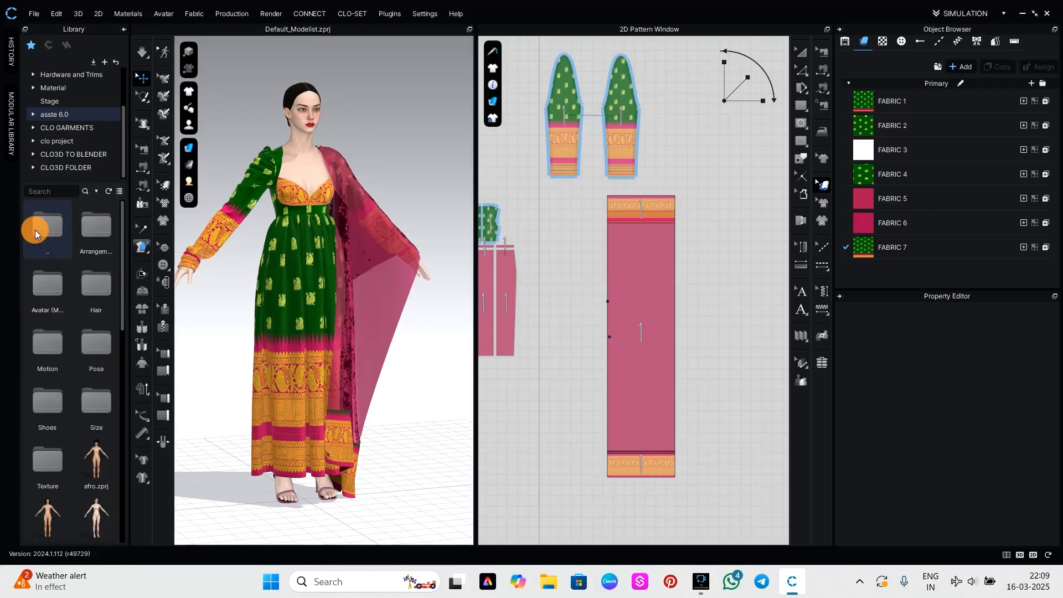
pyautogui.doubleClick(91, 361)
pyautogui.scroll(-2, 94, 400)
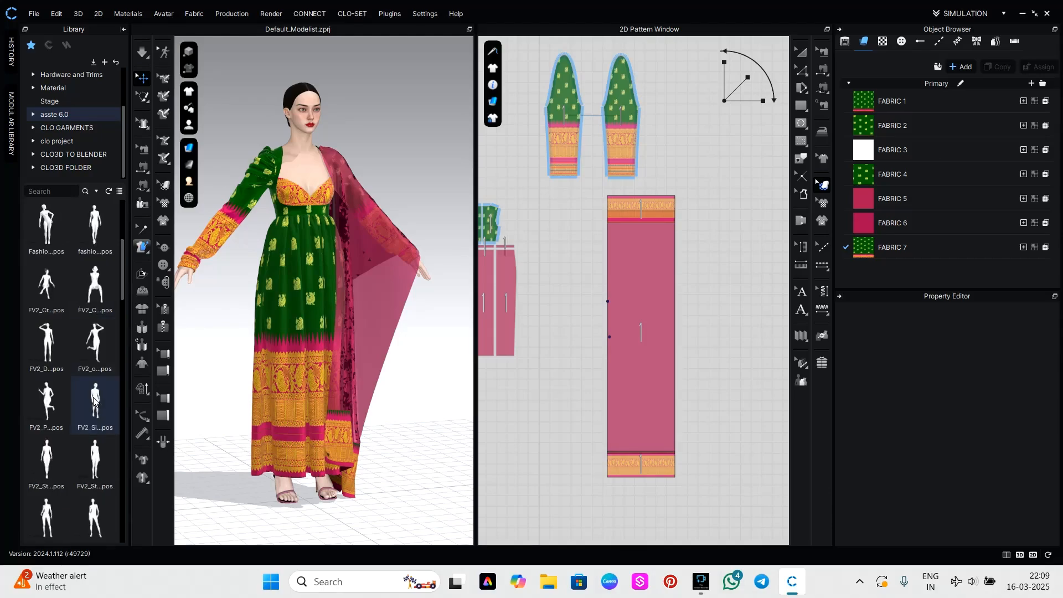
pyautogui.scroll(-3, 94, 400)
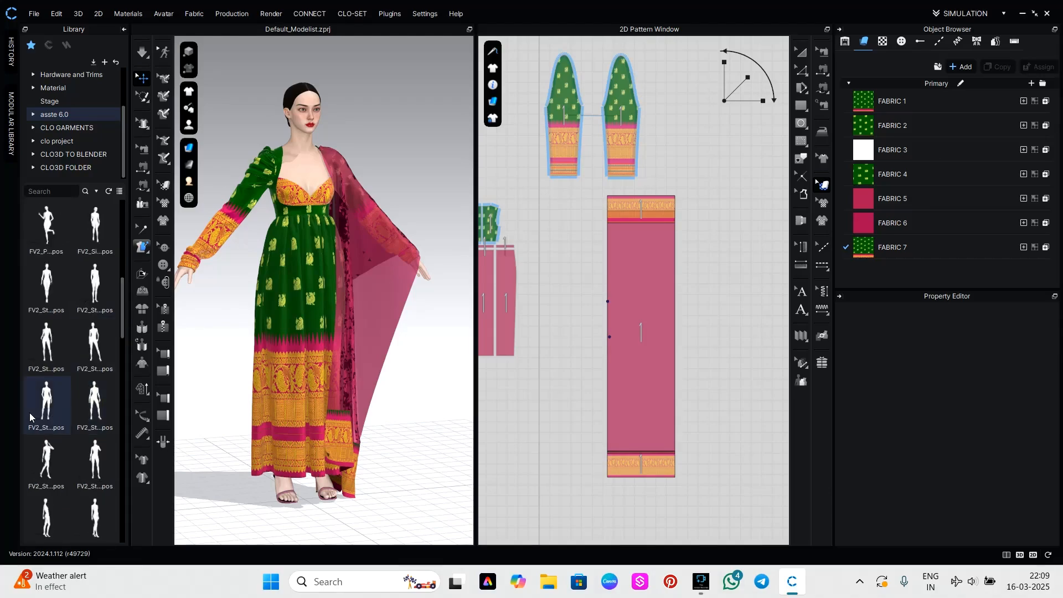
pyautogui.doubleClick(46, 408)
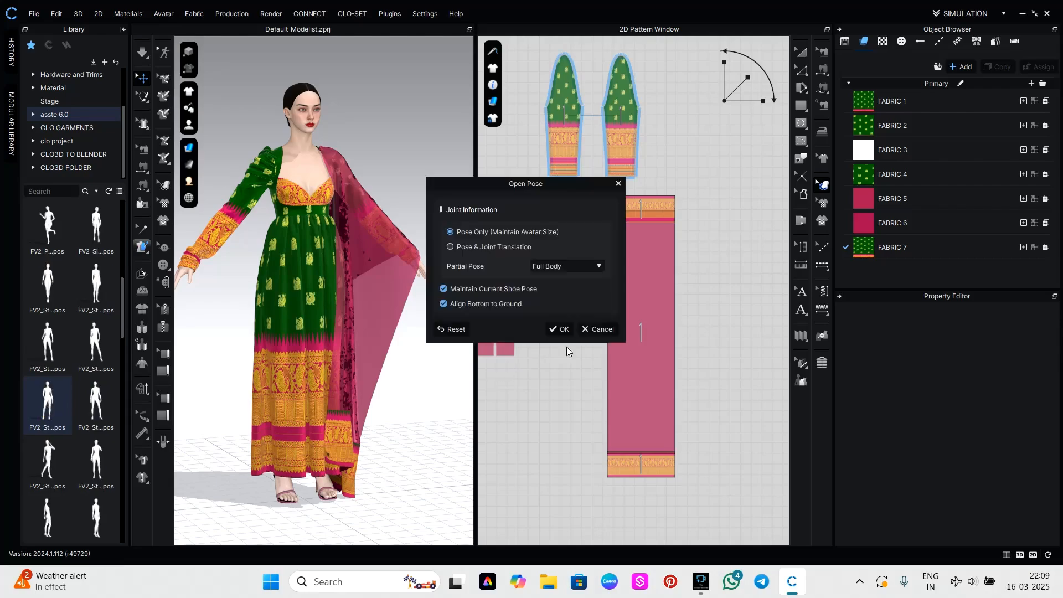
pyautogui.click(561, 328)
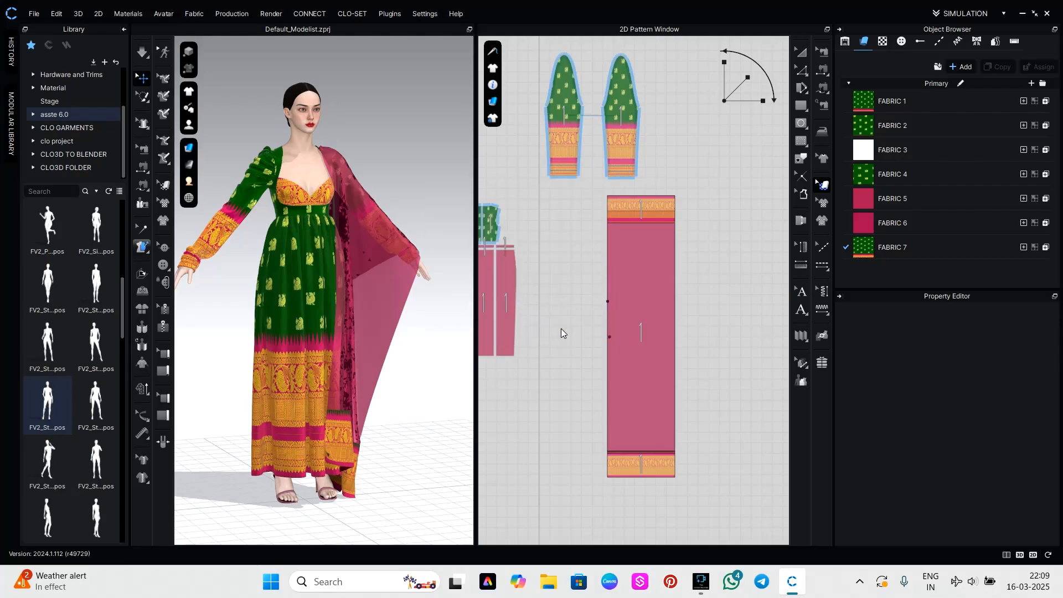
# Simulate the outfit until the dress and drape settle on the newly posed avatar.
pyautogui.press('space')
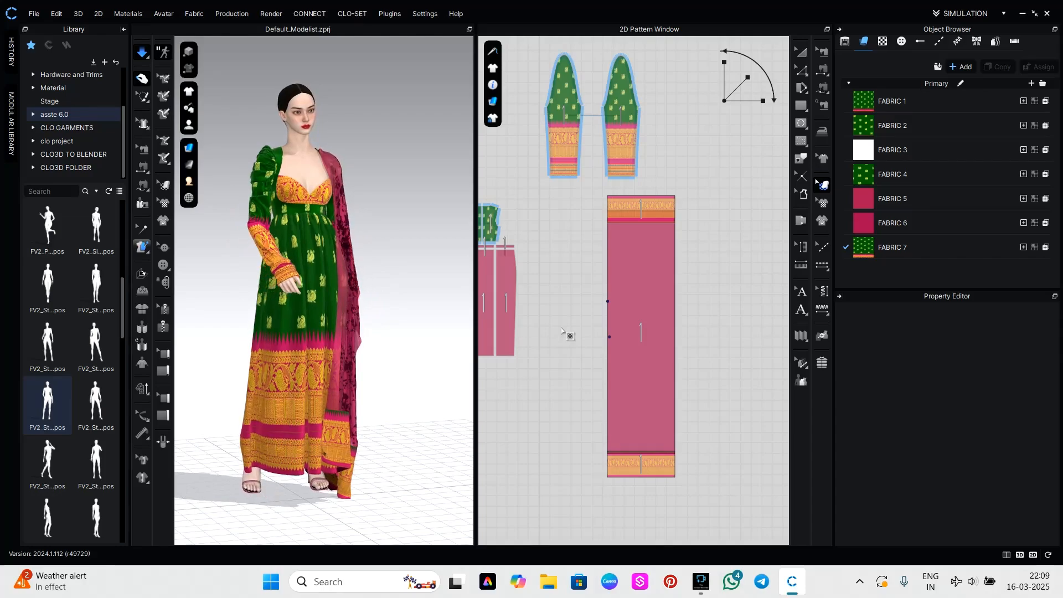
pyautogui.press('space')
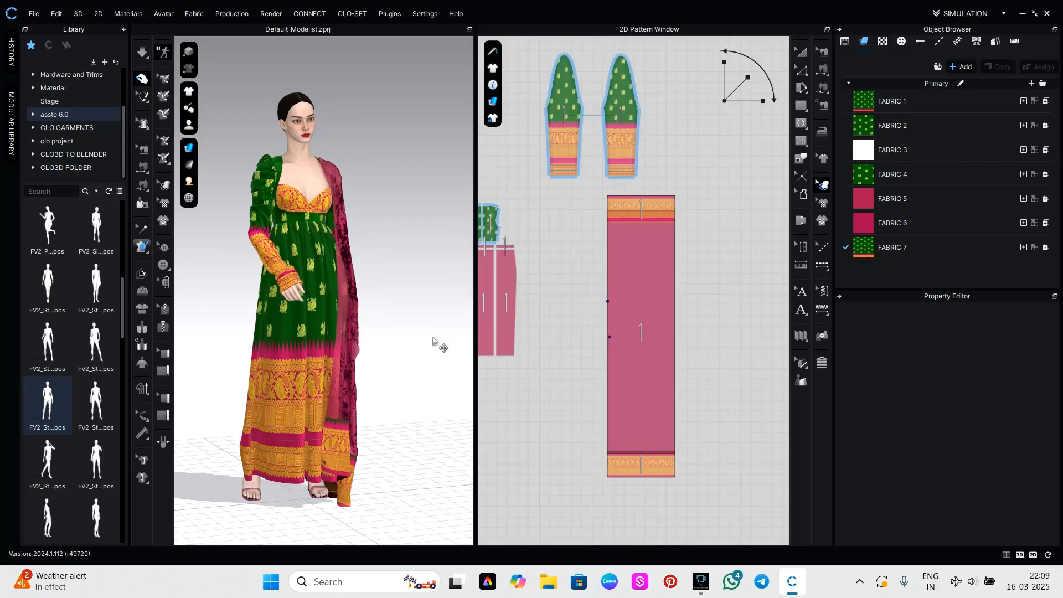
pyautogui.moveTo(433, 341); pyautogui.dragTo(383, 327, button='right')
pyautogui.moveTo(385, 341); pyautogui.dragTo(397, 340, button='middle')
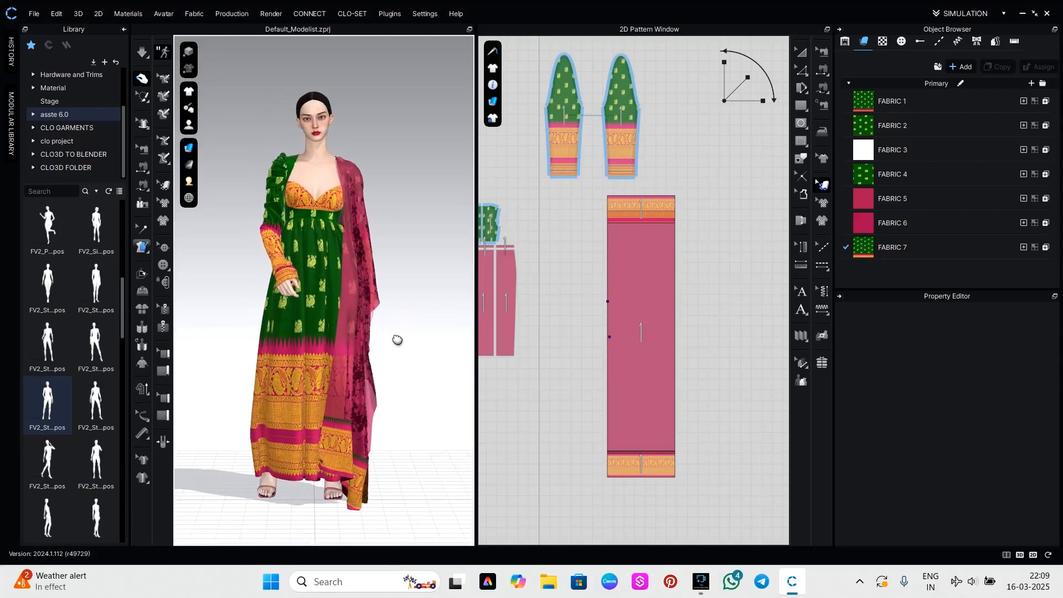
# Shift the texture of the front skirt panel down so the gold border ends with its pink edge at the hem.
pyautogui.scroll(5, 406, 349)
pyautogui.moveTo(390, 436); pyautogui.dragTo(399, 332, button='middle')
pyautogui.scroll(2, 524, 305)
pyautogui.scroll(-5, 524, 304)
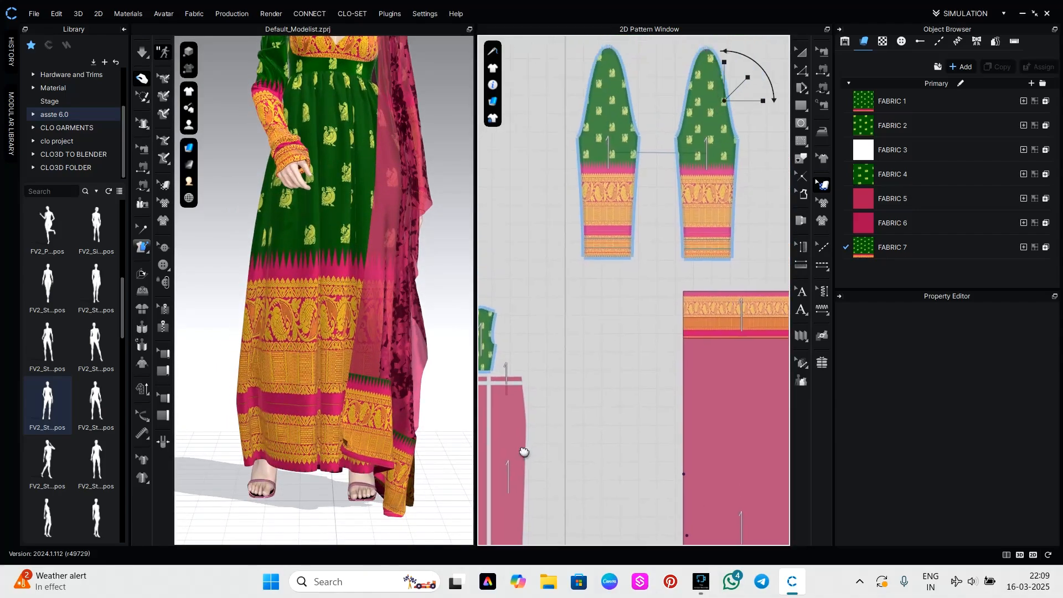
pyautogui.moveTo(801, 357); pyautogui.dragTo(787, 355, button='middle')
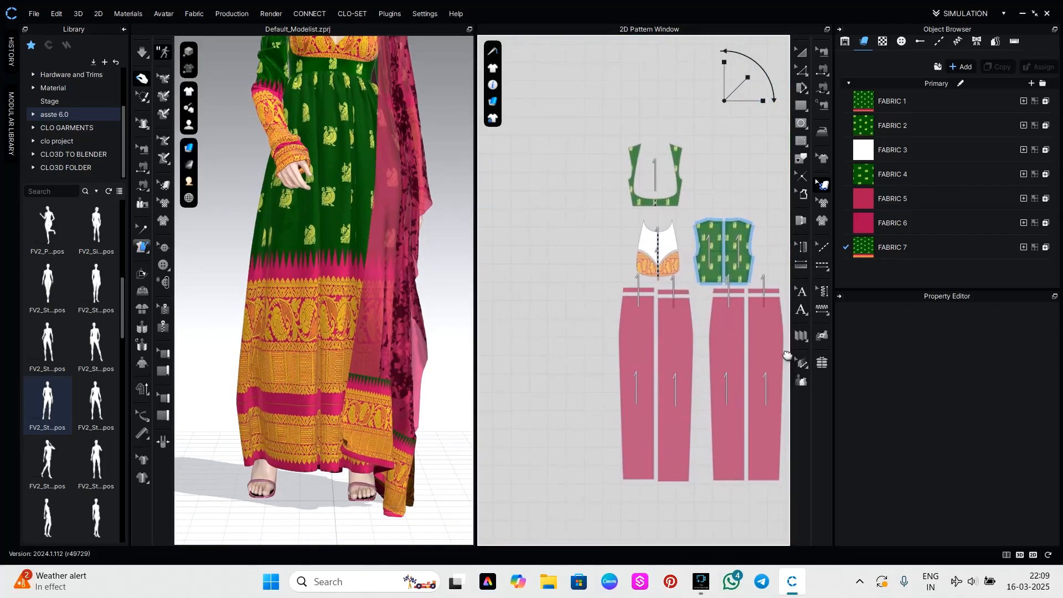
pyautogui.scroll(-5, 607, 410)
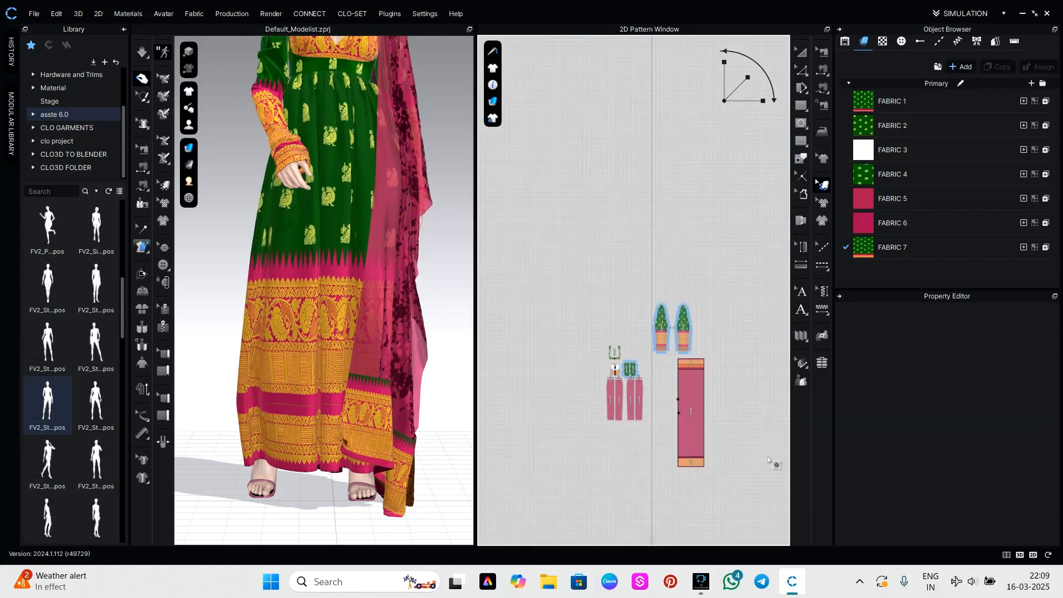
pyautogui.scroll(-3, 663, 460)
pyautogui.scroll(6, 641, 388)
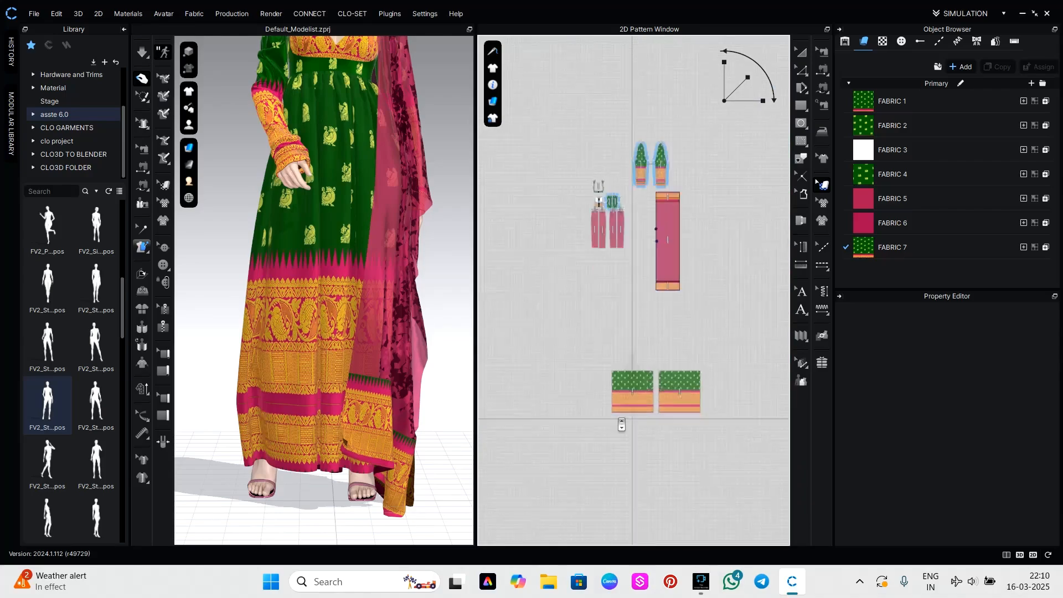
pyautogui.click(657, 376)
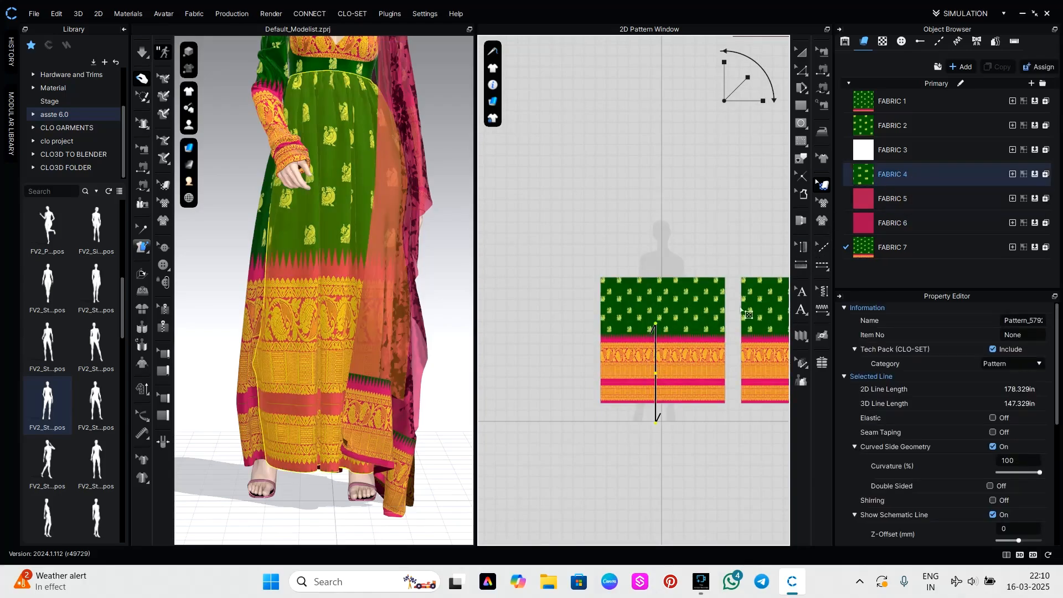
pyautogui.moveTo(724, 78); pyautogui.dragTo(723, 75)
pyautogui.moveTo(663, 368); pyautogui.dragTo(663, 399)
# Shift the texture of the back skirt panel down so its border lines up with the front panel's.
pyautogui.moveTo(703, 440); pyautogui.dragTo(608, 424, button='middle')
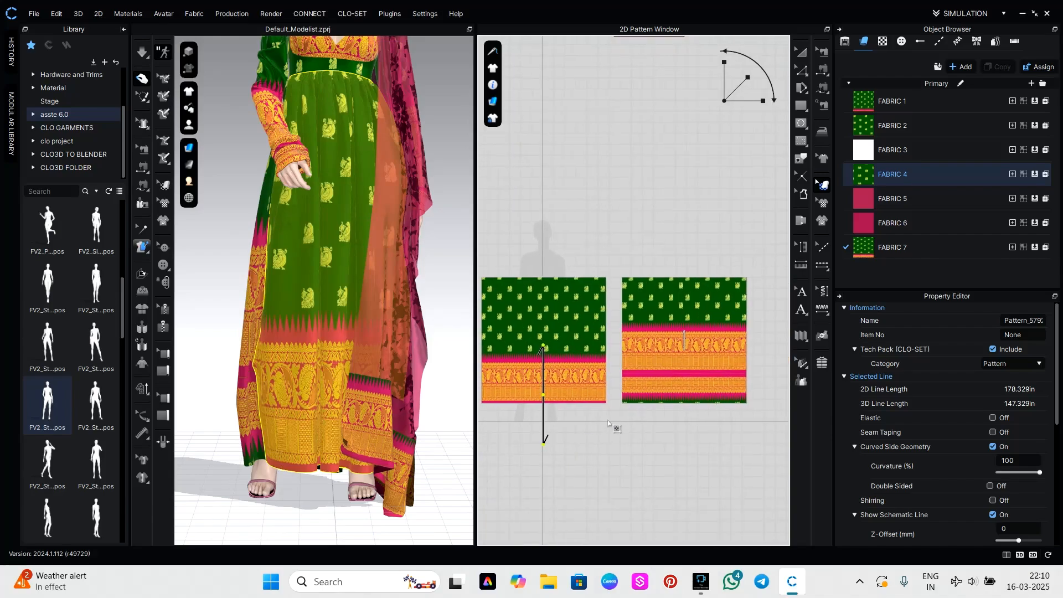
pyautogui.moveTo(655, 378); pyautogui.dragTo(656, 403)
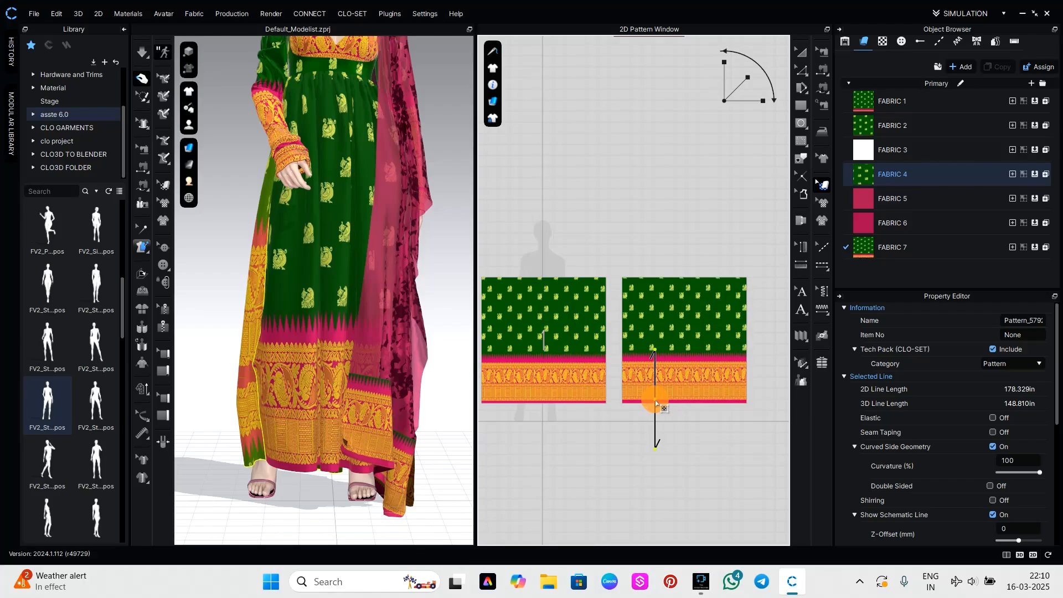
pyautogui.moveTo(657, 405); pyautogui.dragTo(655, 405)
pyautogui.click(570, 468)
# Frame the full figure from a slightly turned front view and start a render of it.
pyautogui.scroll(-3, 426, 449)
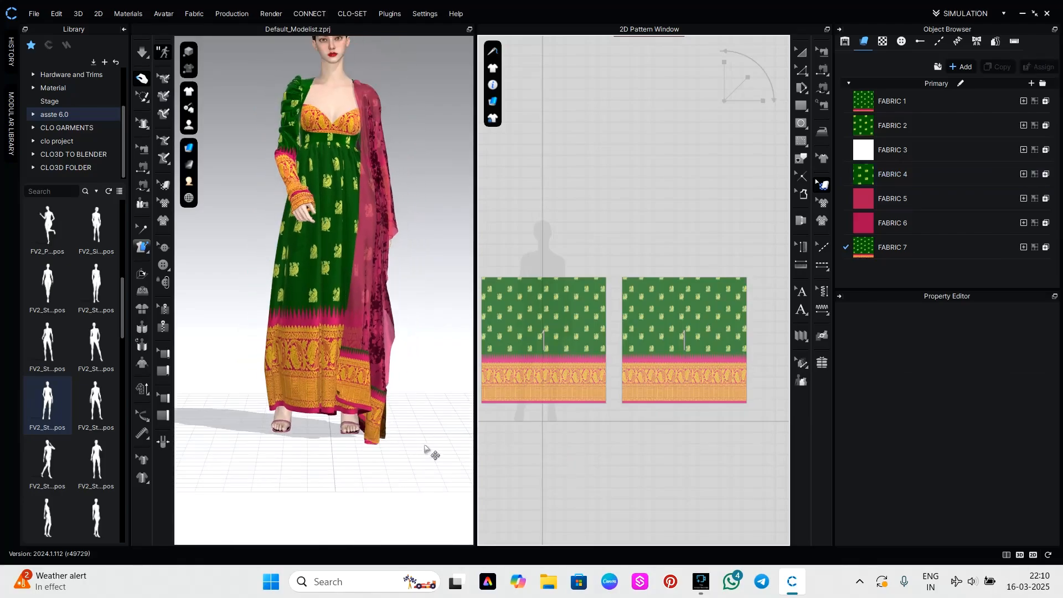
pyautogui.moveTo(434, 444); pyautogui.dragTo(438, 408, button='right')
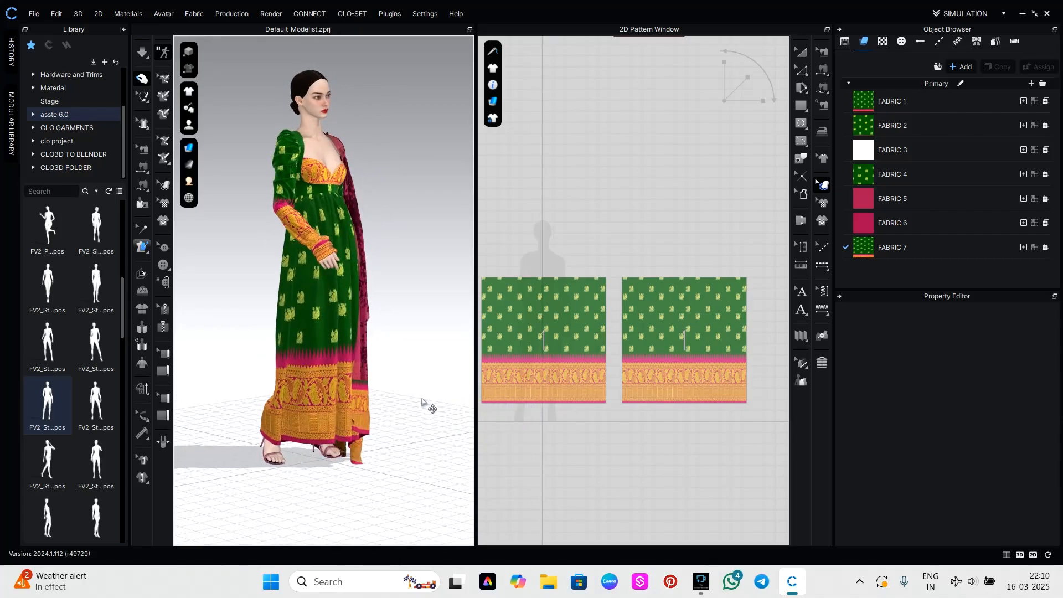
pyautogui.moveTo(423, 404); pyautogui.dragTo(415, 432, button='middle')
pyautogui.moveTo(423, 401); pyautogui.dragTo(396, 391, button='right')
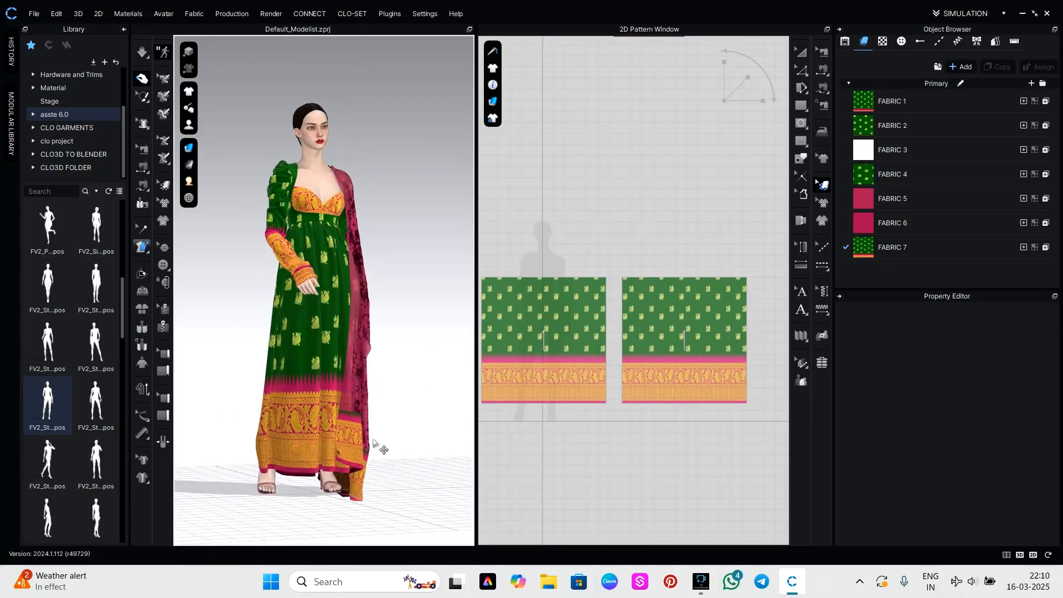
pyautogui.scroll(2, 373, 457)
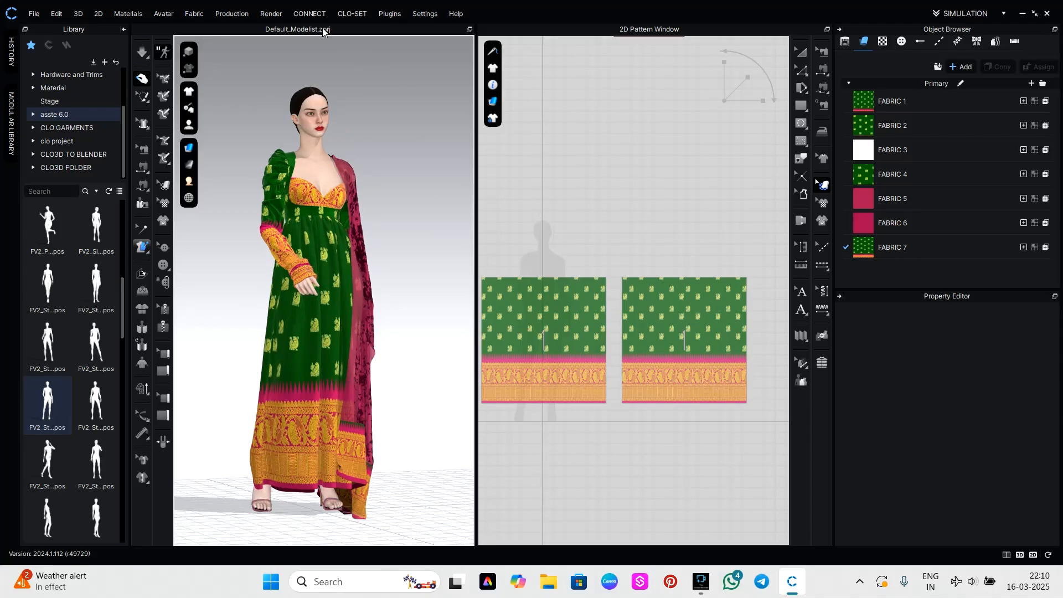
pyautogui.click(270, 14)
pyautogui.click(271, 24)
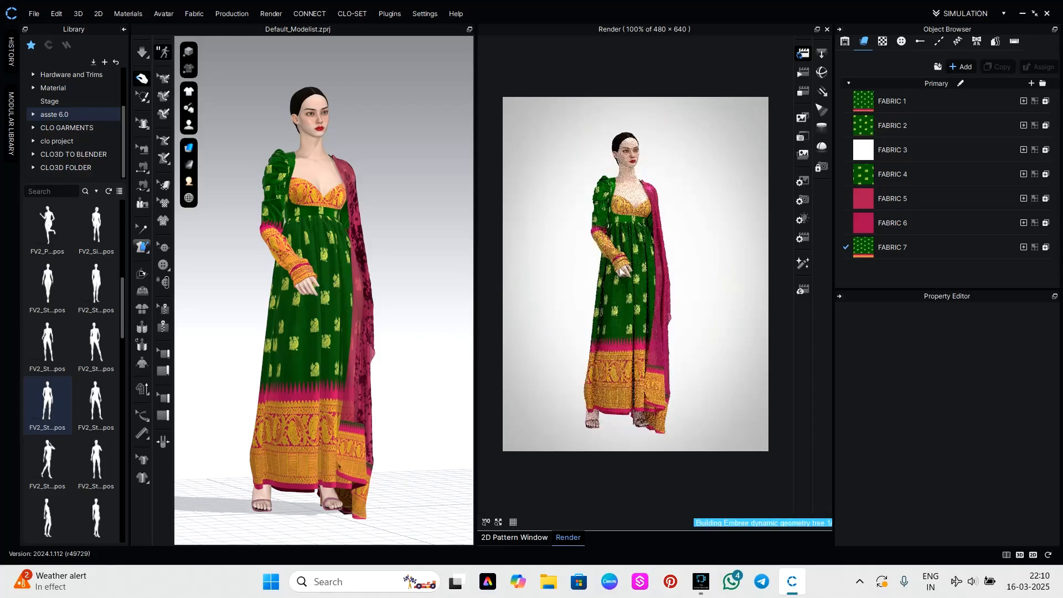
# Set the render image size to 1920 × 1080 and reframe the figure closer in a three-quarter view.
pyautogui.click(1015, 368)
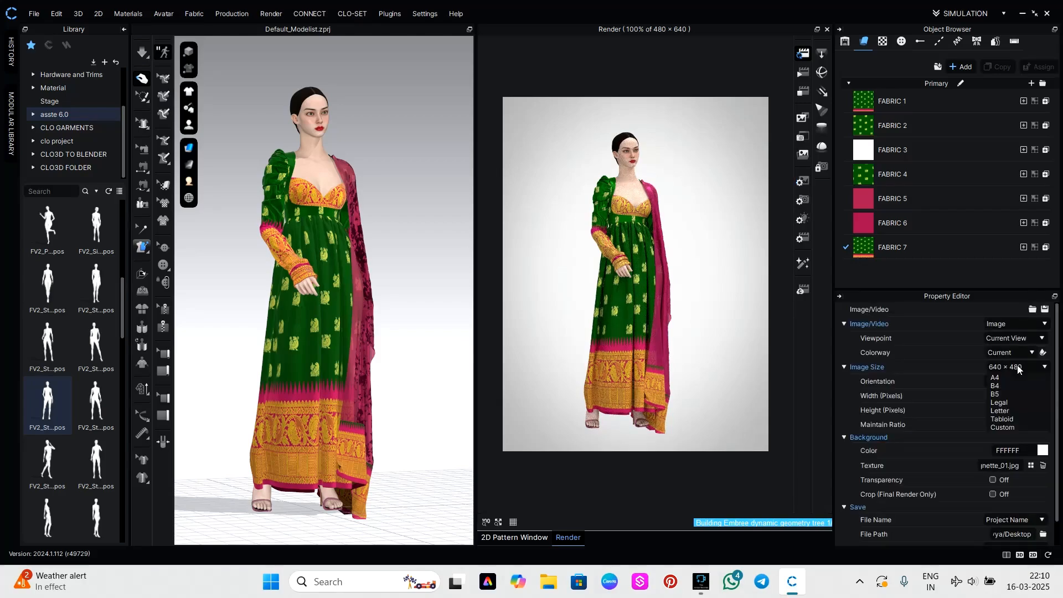
pyautogui.click(1011, 410)
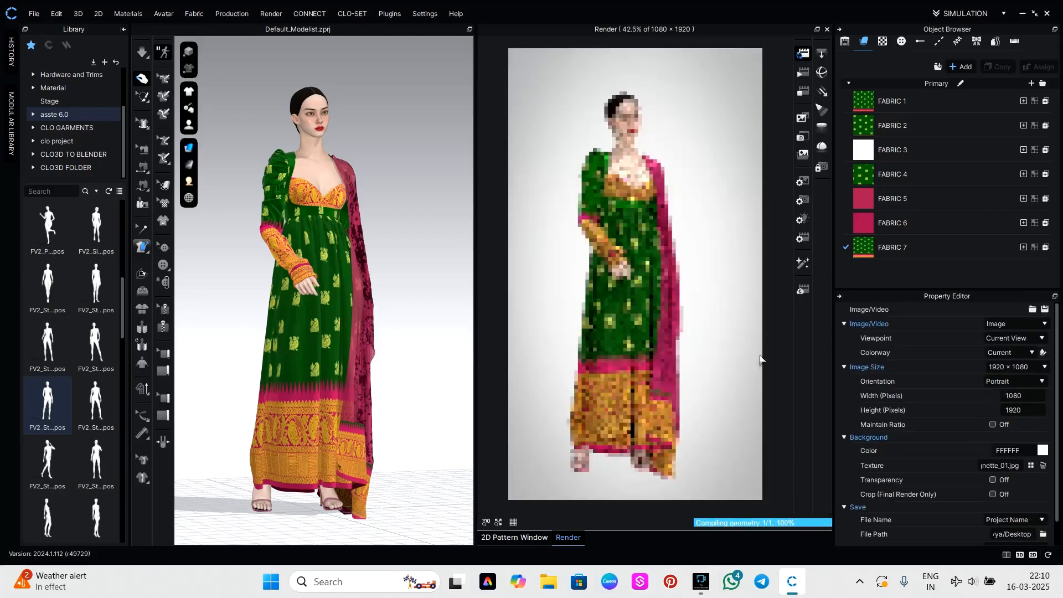
pyautogui.scroll(2, 389, 252)
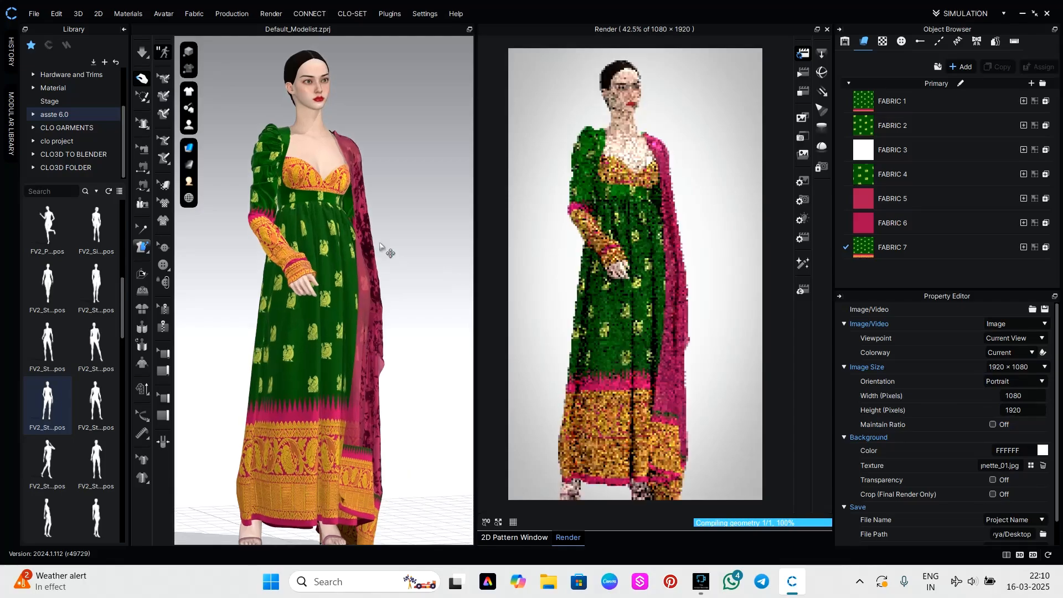
pyautogui.moveTo(383, 239); pyautogui.dragTo(327, 251, button='right')
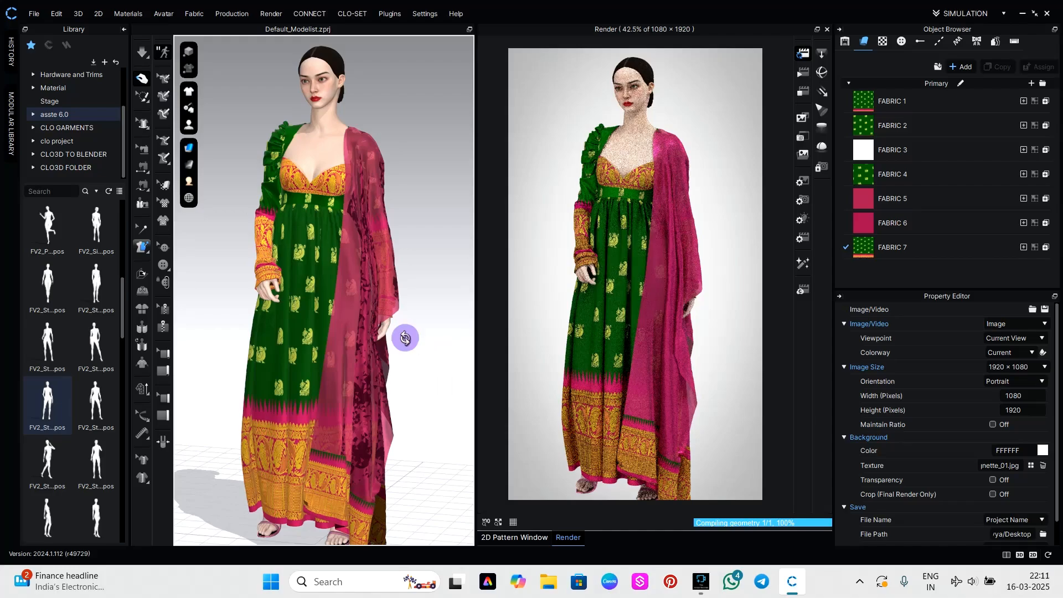
pyautogui.moveTo(404, 339)
pyautogui.mouseDown(button='right')
pyautogui.moveTo(503, 335)
pyautogui.moveTo(403, 338)
pyautogui.mouseUp(button='right')
pyautogui.moveTo(494, 345); pyautogui.dragTo(467, 347, button='right')
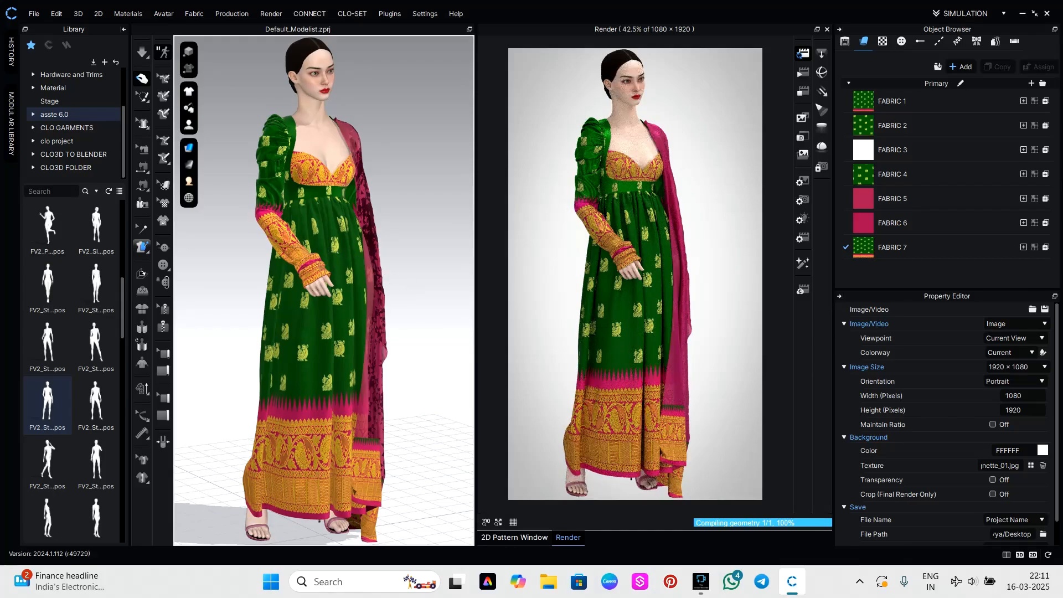
# Check FABRIC 2's material settings and examine the rendered sleeve cuff and skirt up close and at full length.
pyautogui.click(922, 128)
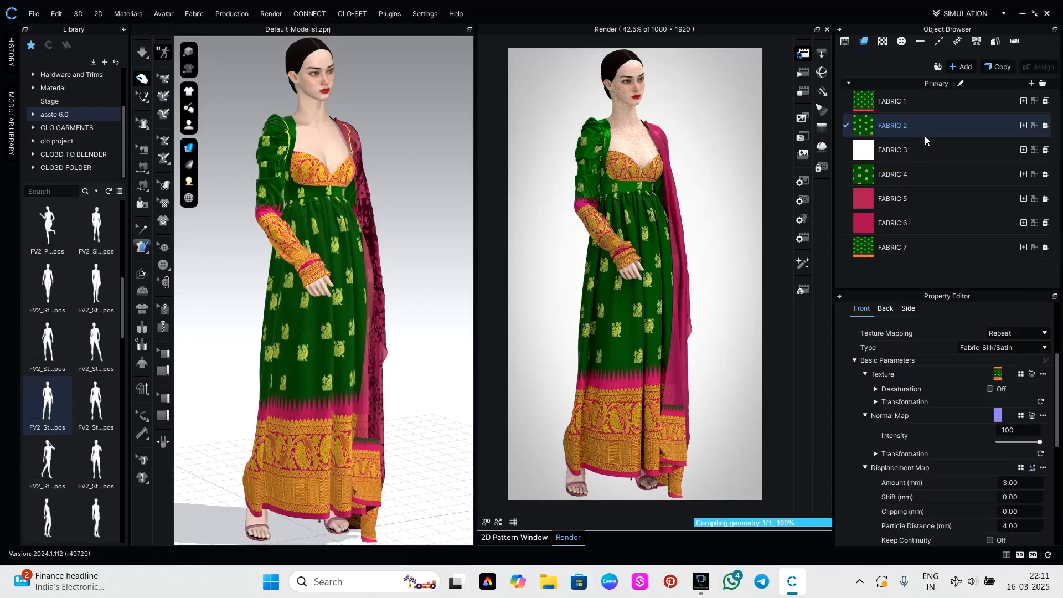
pyautogui.click(275, 162)
pyautogui.click(892, 127)
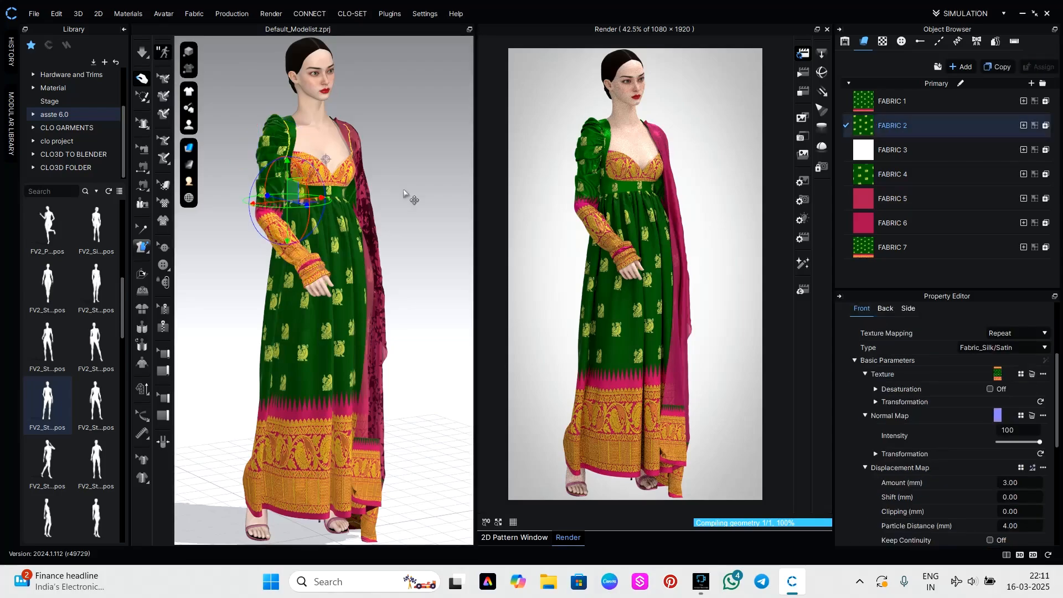
pyautogui.click(424, 200)
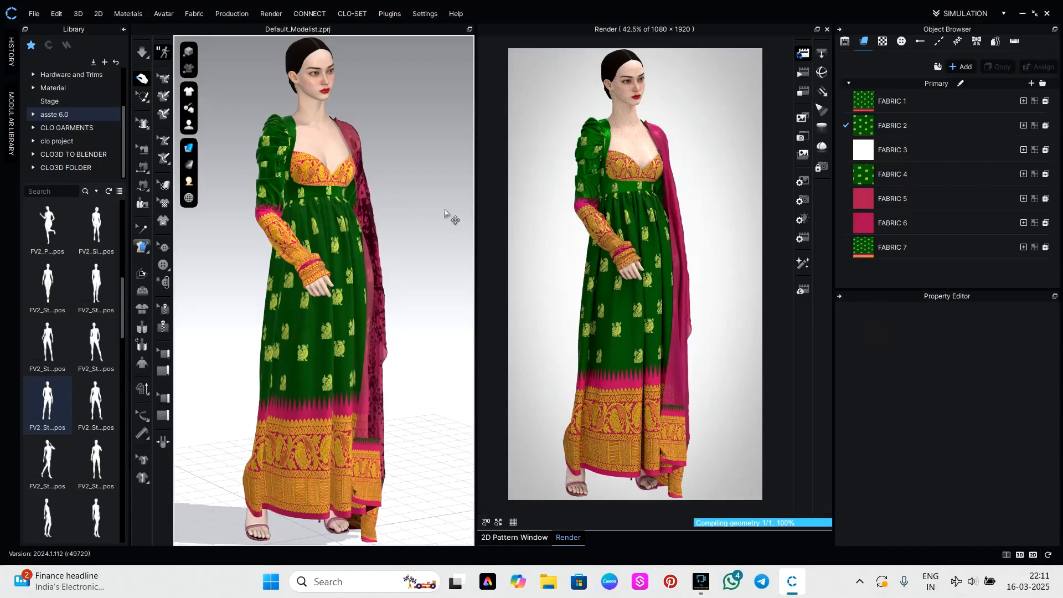
pyautogui.scroll(5, 451, 215)
pyautogui.scroll(3, 598, 237)
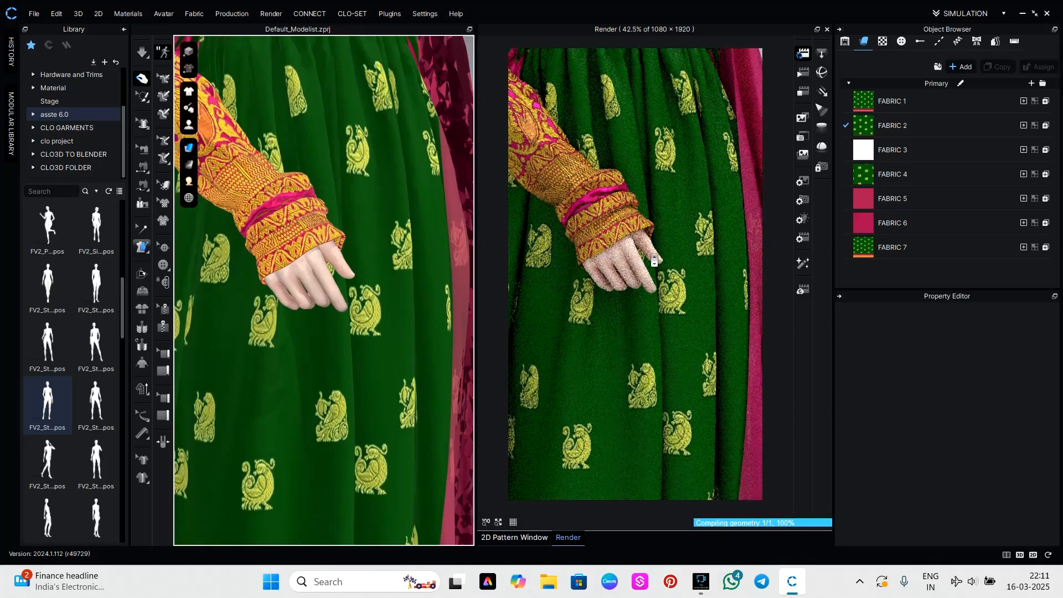
pyautogui.scroll(-4, 654, 259)
pyautogui.scroll(-5, 654, 260)
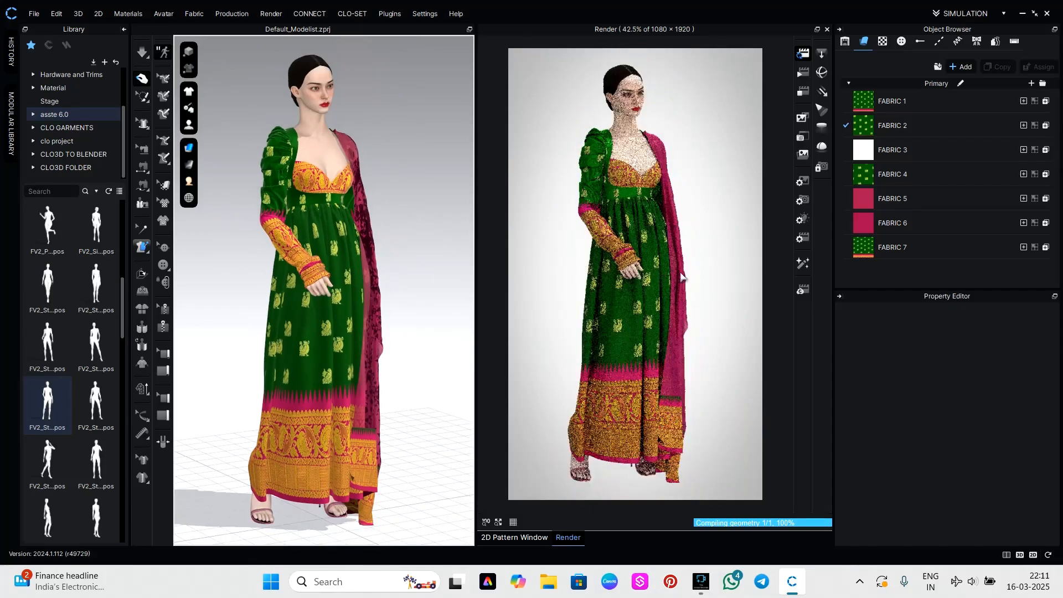
# Turn the avatar to a near-front view and frame the full figure with space above the head for the render.
pyautogui.moveTo(725, 286); pyautogui.dragTo(686, 284, button='right')
pyautogui.scroll(2, 708, 240)
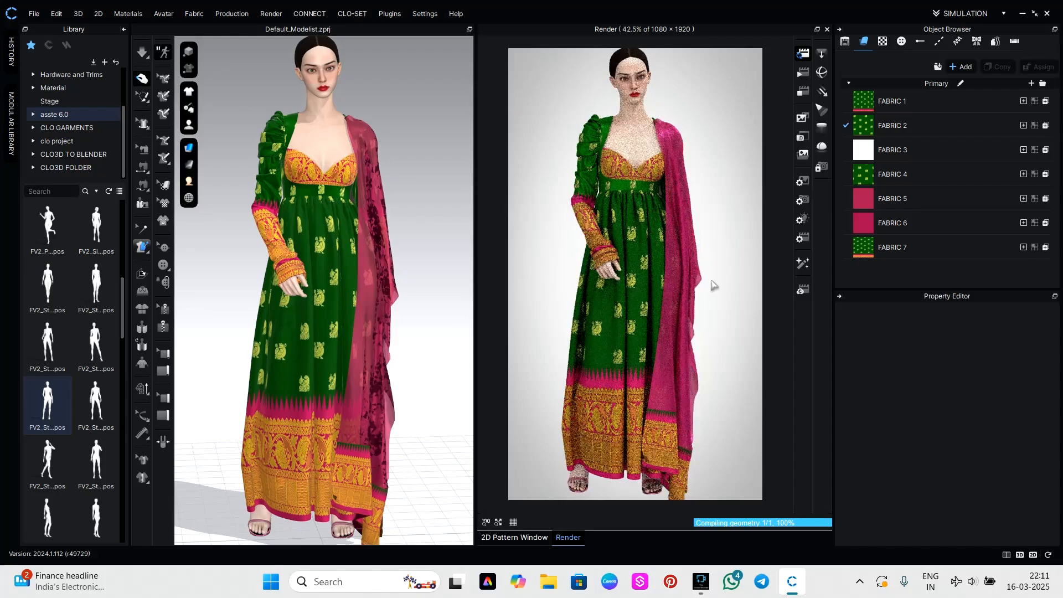
pyautogui.moveTo(712, 285); pyautogui.dragTo(740, 258, button='right')
pyautogui.click(751, 244)
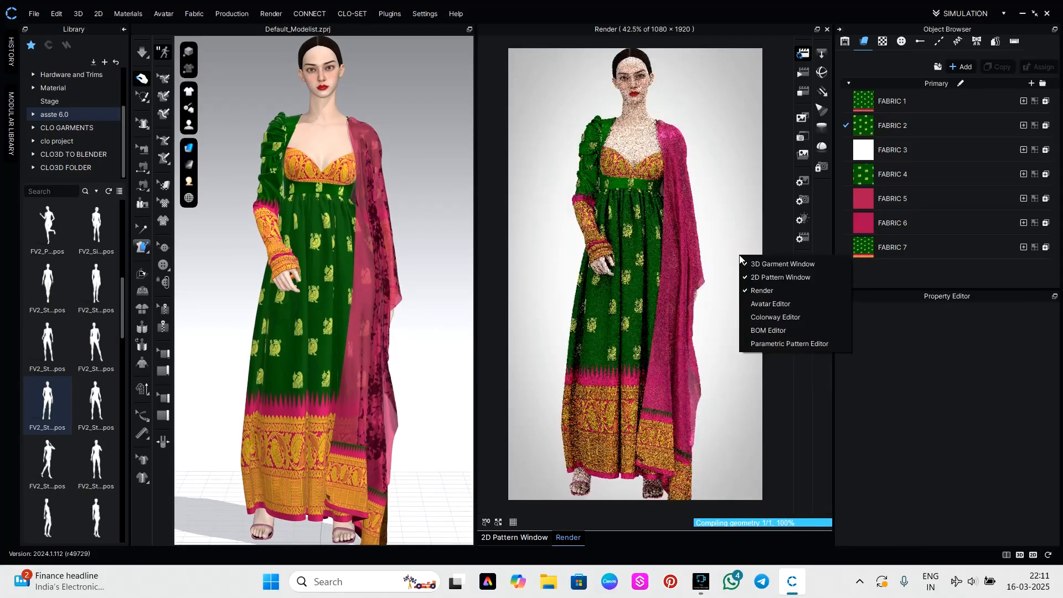
pyautogui.click(726, 216)
pyautogui.moveTo(726, 221); pyautogui.dragTo(727, 255, button='right')
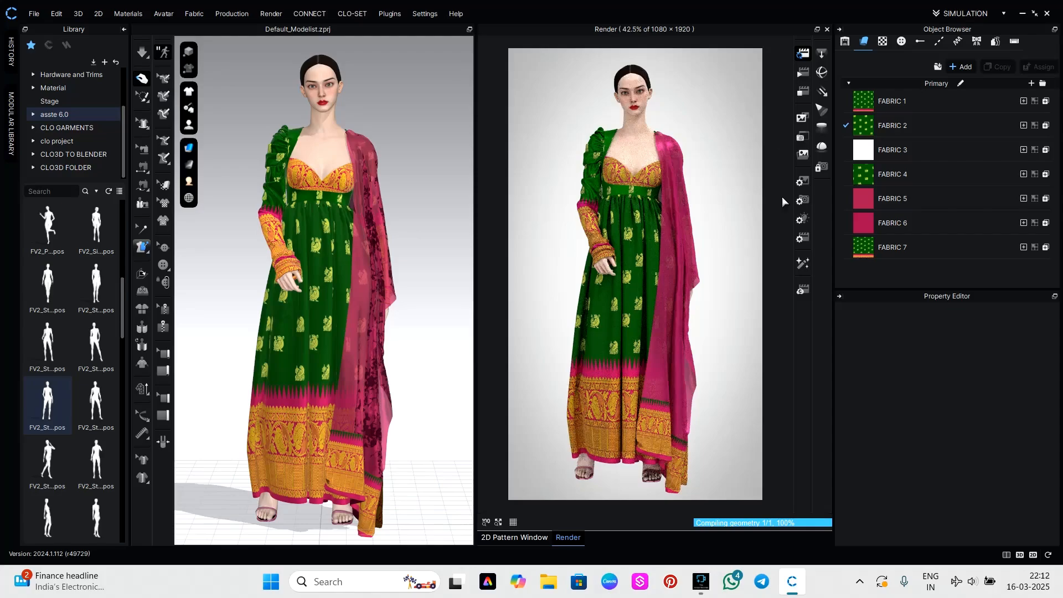
# Try the Whitehouse light preset with the Spot Light 1 color set to Gray 1.
pyautogui.click(803, 224)
pyautogui.click(986, 323)
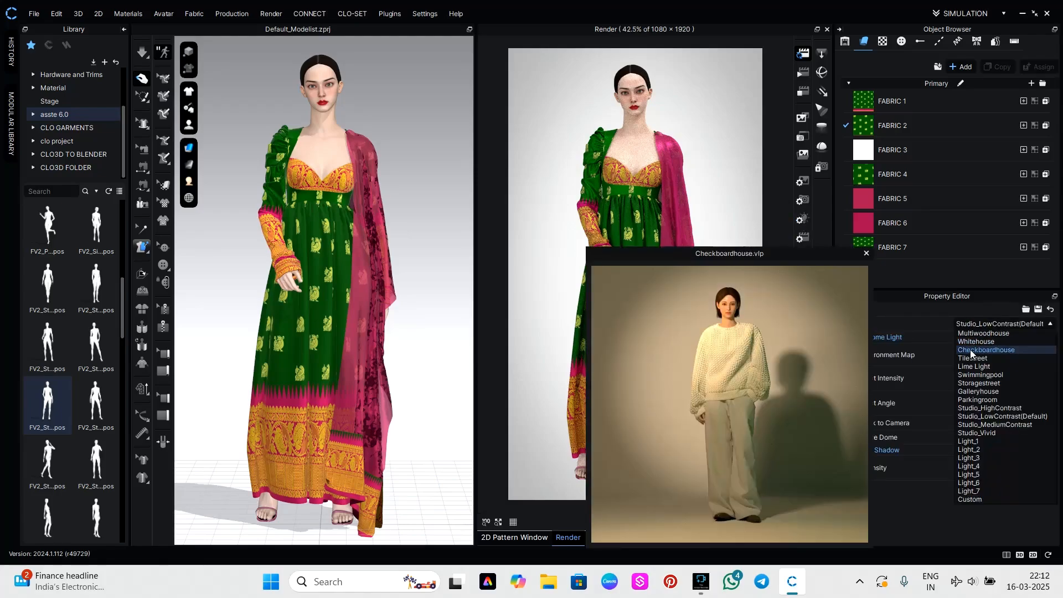
pyautogui.click(973, 342)
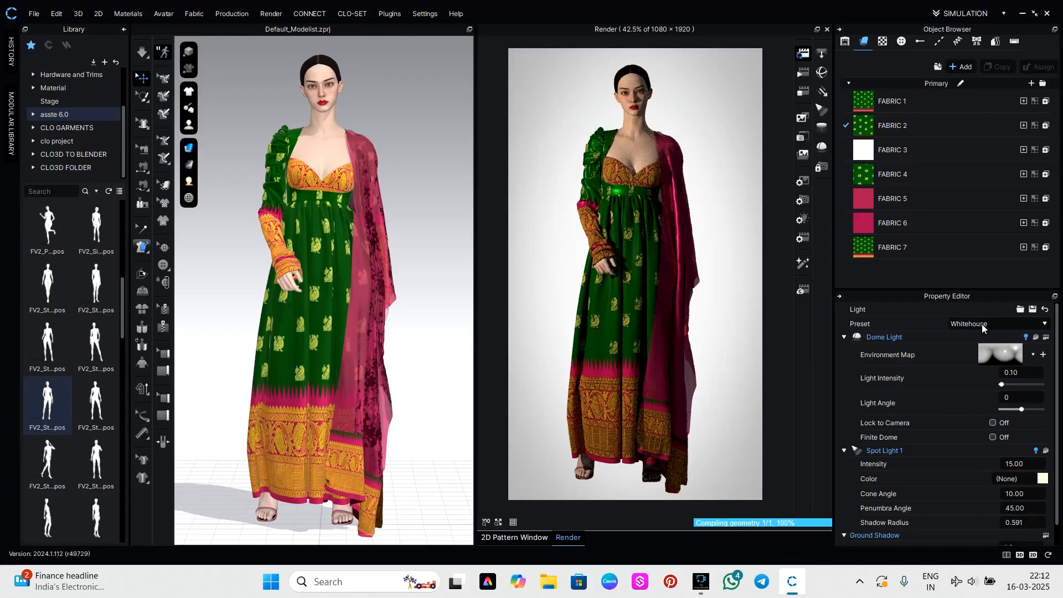
pyautogui.click(1043, 479)
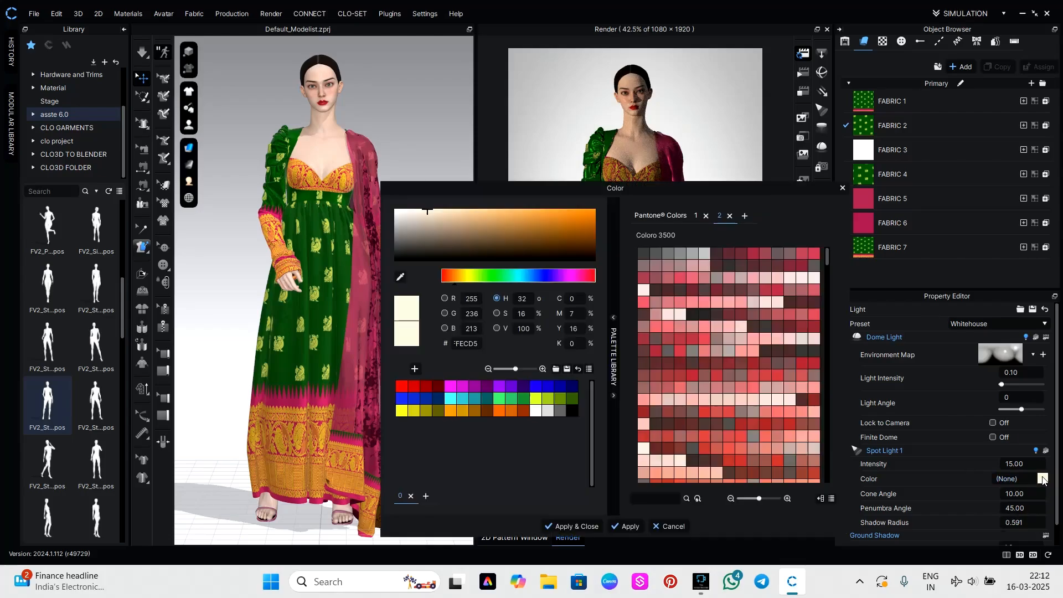
pyautogui.click(559, 410)
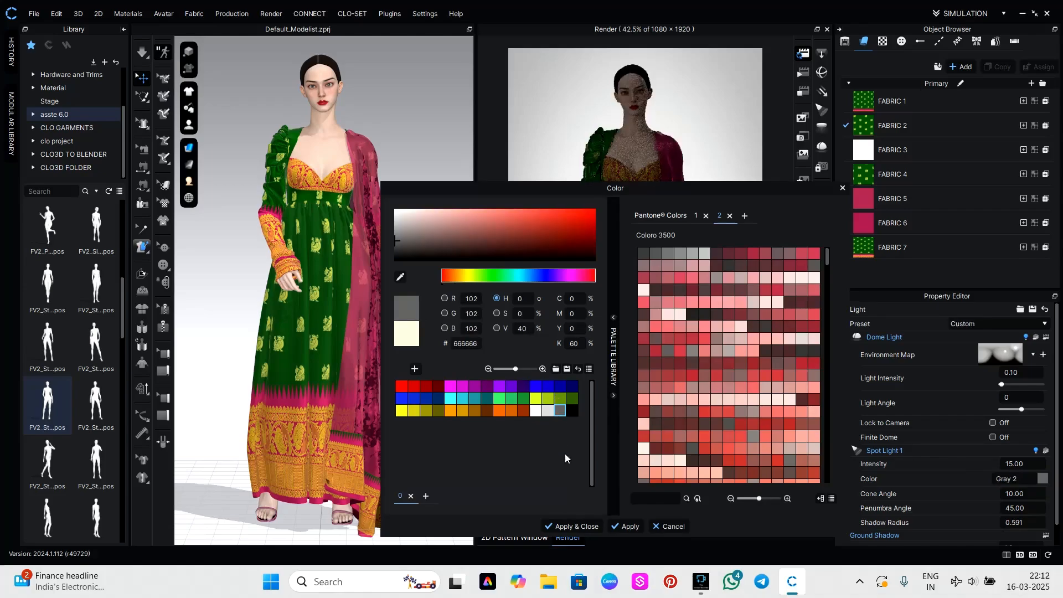
pyautogui.click(546, 414)
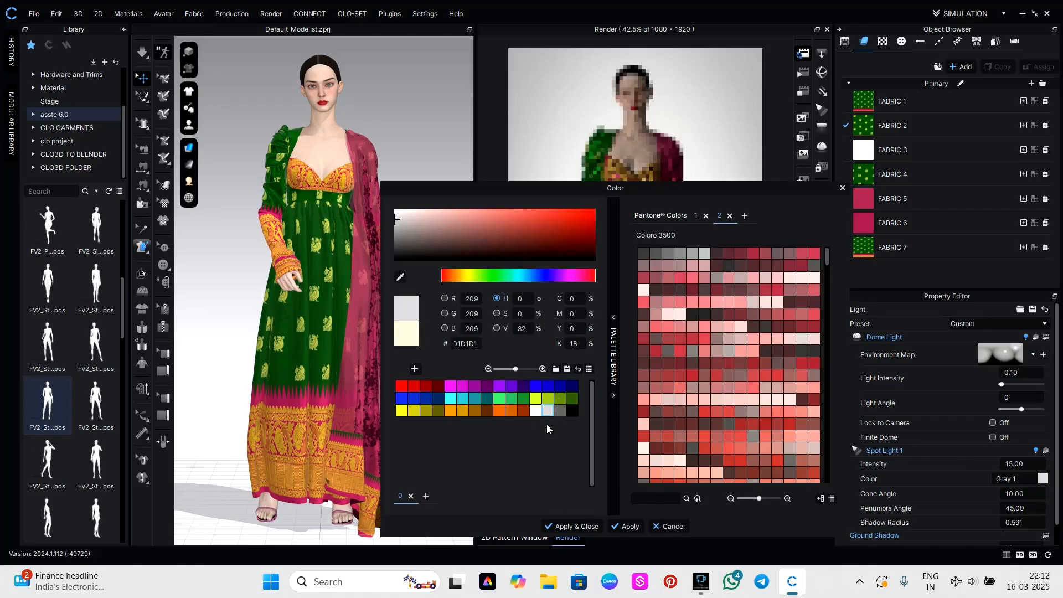
pyautogui.click(571, 523)
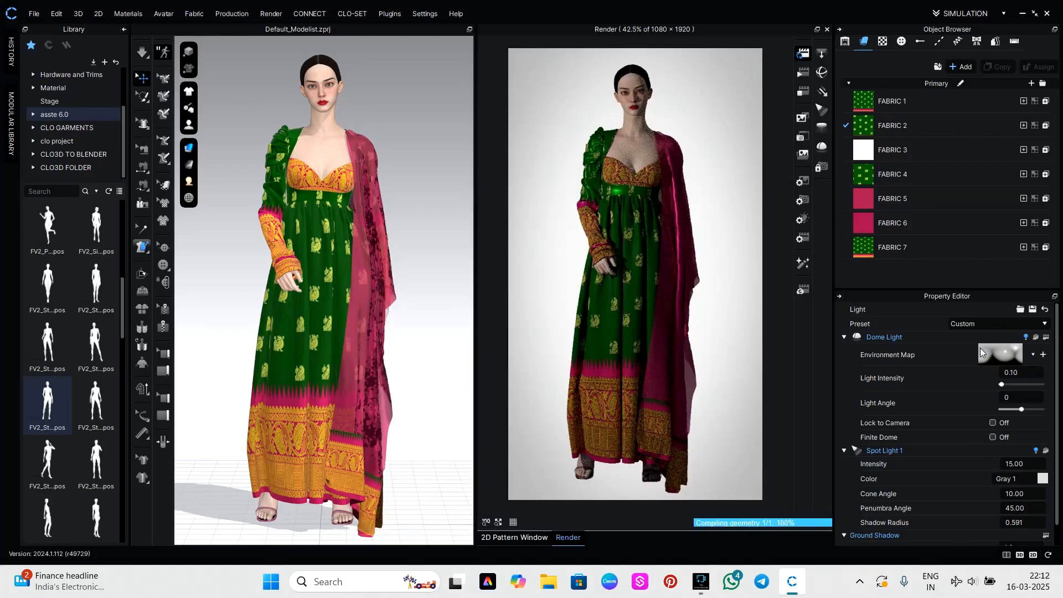
# Apply the Tilestreet light preset and set the intensity of Rectangle Light 1 to 10.
pyautogui.click(803, 218)
pyautogui.click(978, 324)
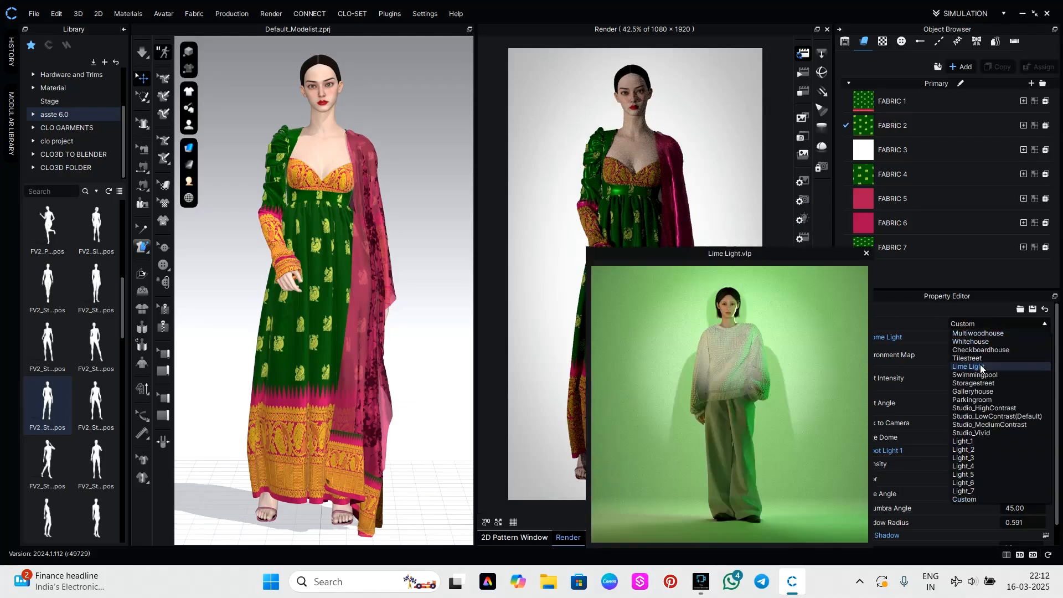
pyautogui.click(982, 359)
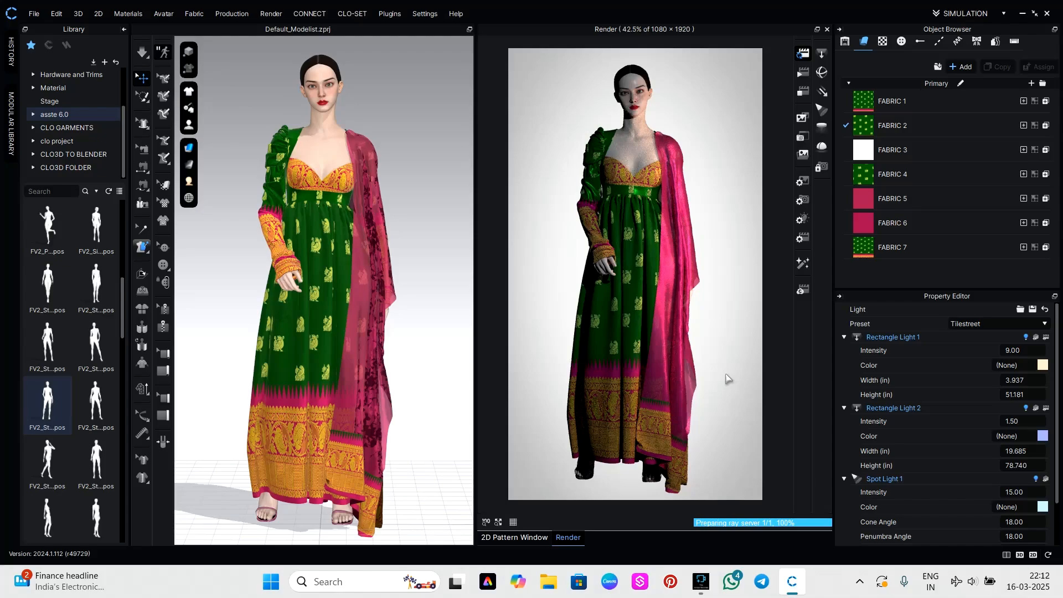
pyautogui.click(1025, 349)
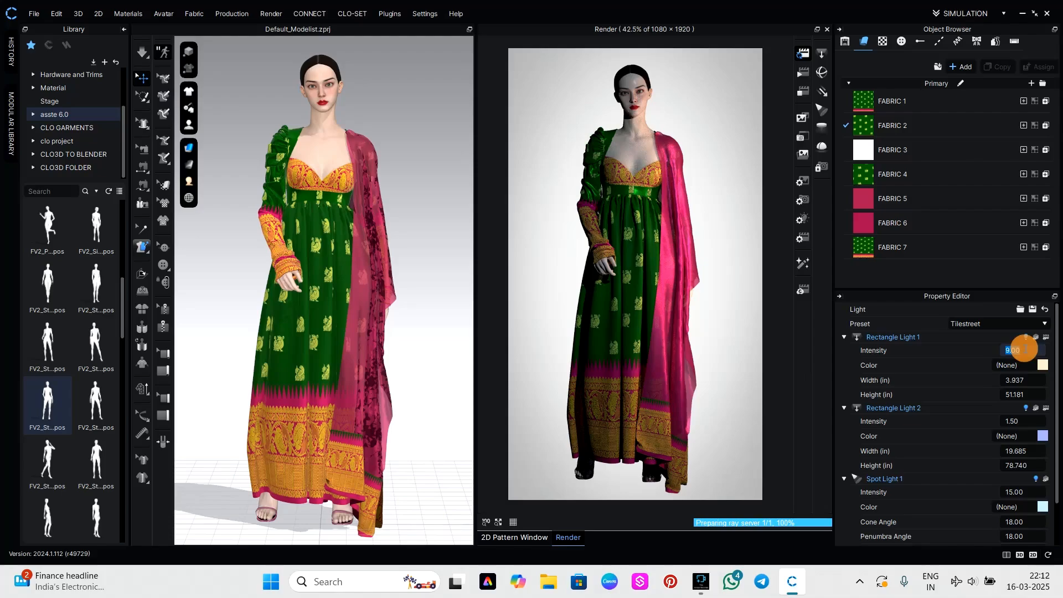
pyautogui.write('10')
pyautogui.press('Return')
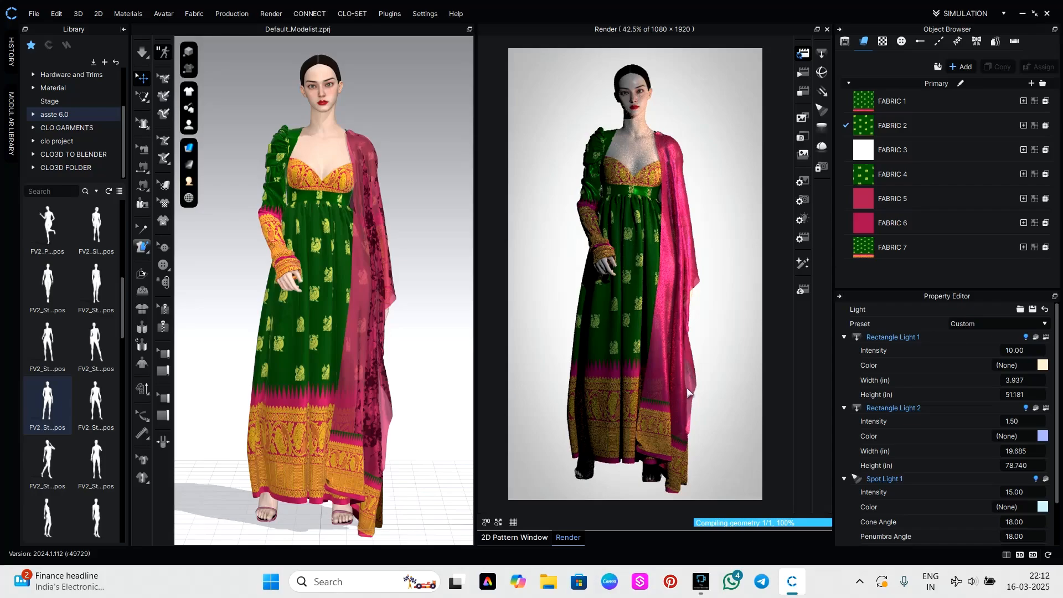
# Examine the new lighting on the draped side of the outfit, then return the figure to a near-front view.
pyautogui.moveTo(708, 404); pyautogui.dragTo(660, 403, button='right')
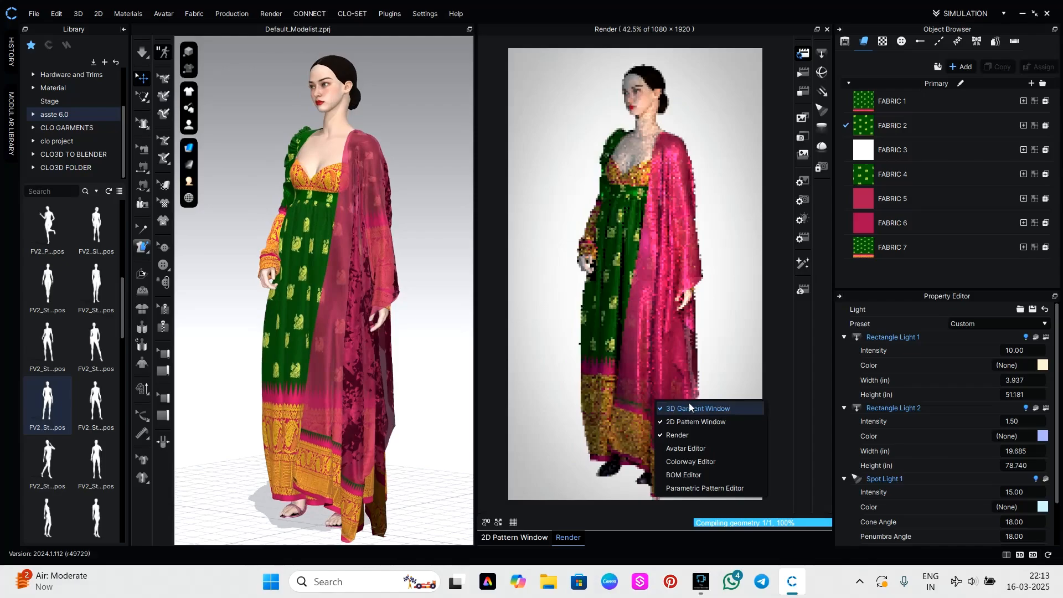
pyautogui.click(747, 351)
pyautogui.moveTo(729, 368); pyautogui.dragTo(786, 380, button='right')
pyautogui.rightClick(786, 380)
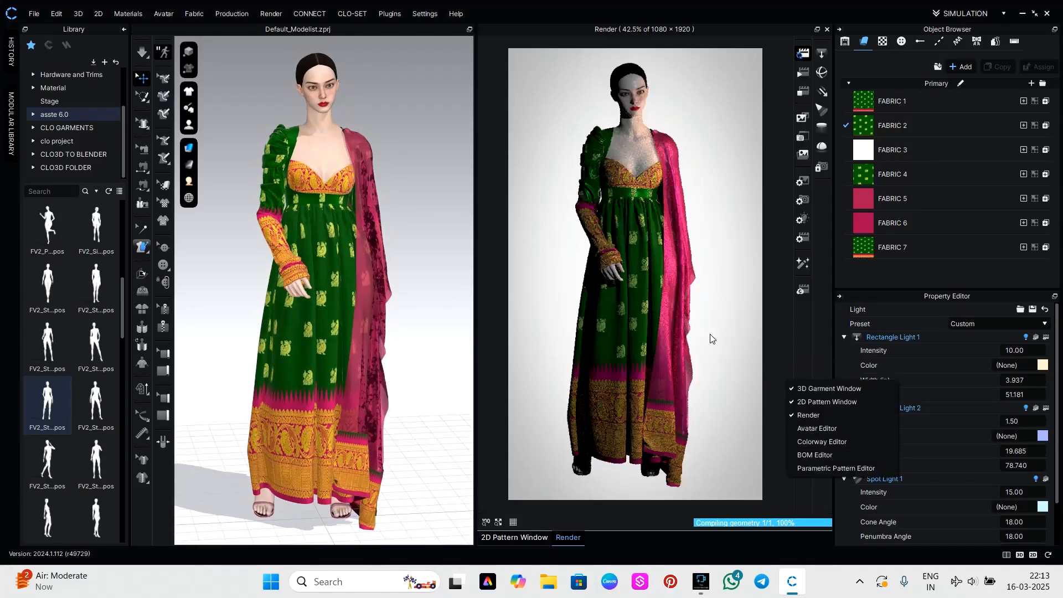
pyautogui.moveTo(705, 327); pyautogui.dragTo(704, 321, button='right')
pyautogui.click(731, 286)
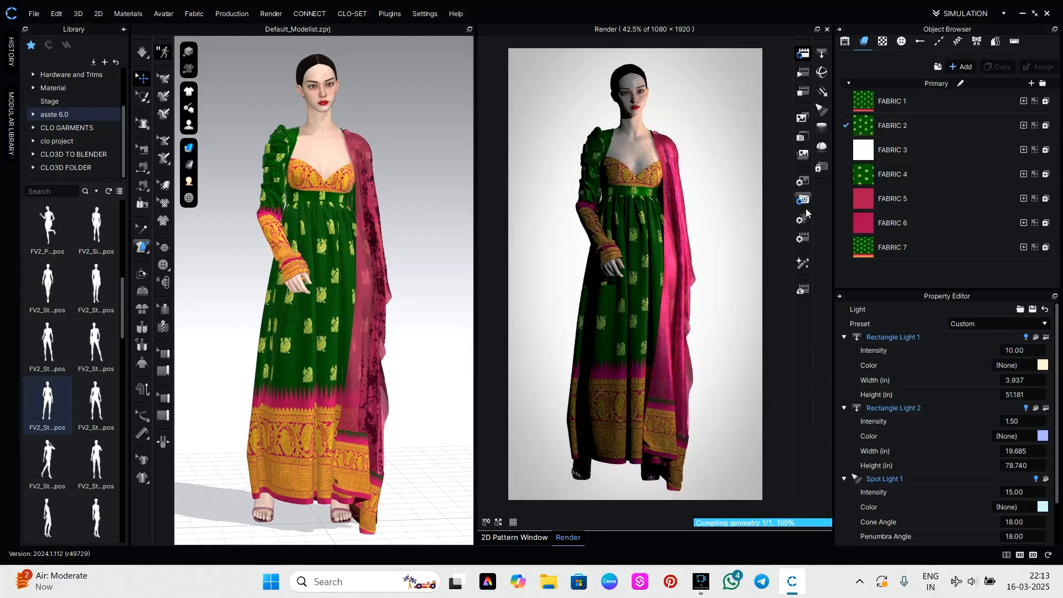
# Set the render image height to 1080 pixels for a square 1080 × 1080 image.
pyautogui.click(804, 190)
pyautogui.click(805, 181)
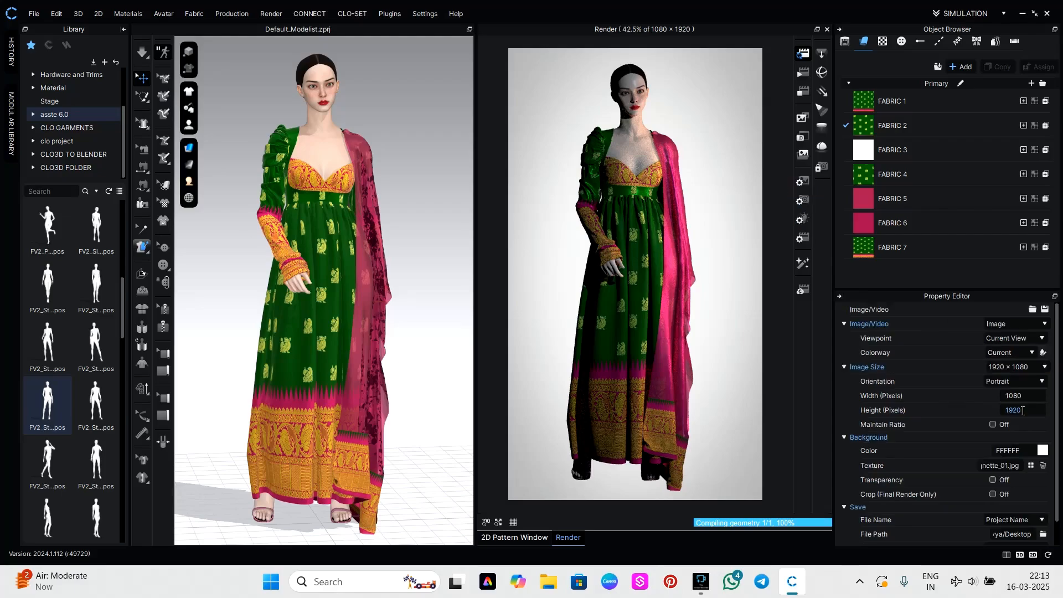
pyautogui.doubleClick(1023, 411)
pyautogui.write('10')
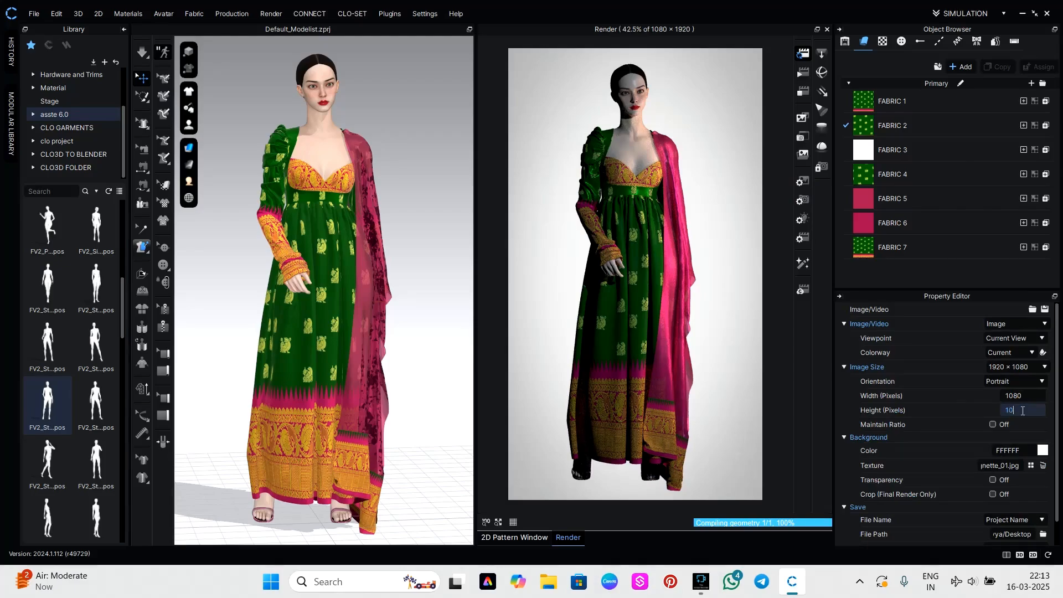
pyautogui.write('80')
pyautogui.press('Return')
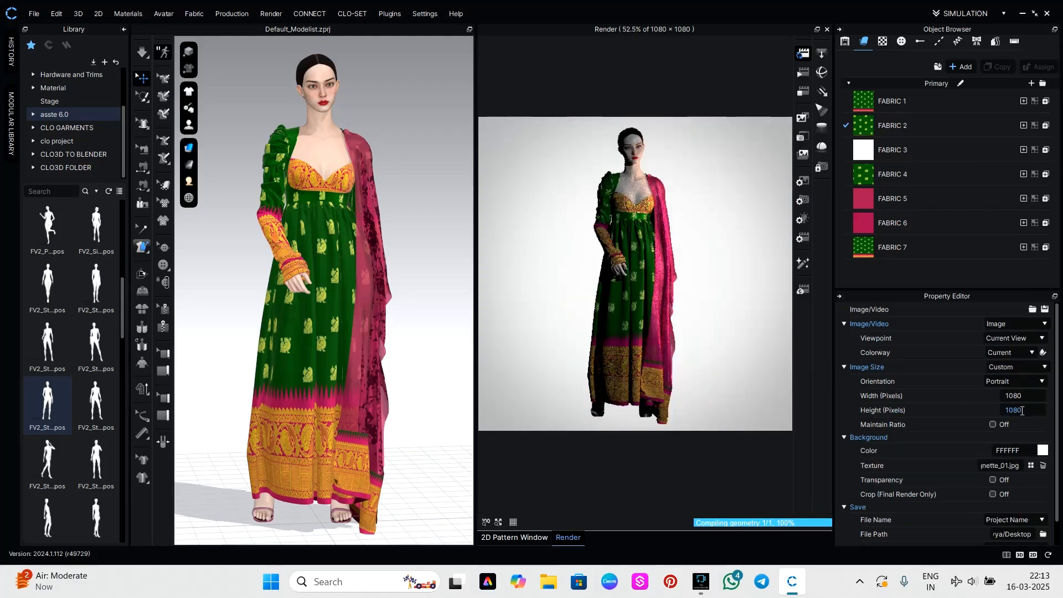
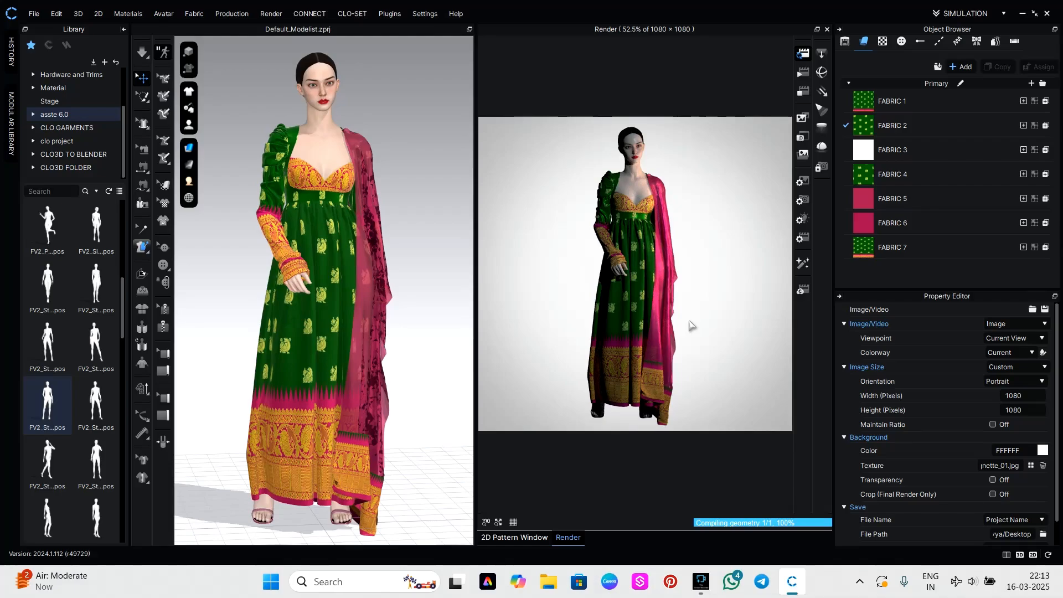
# Save the current full-length render of the garment to the Desktop as a PNG named 123.
pyautogui.moveTo(690, 321); pyautogui.dragTo(670, 320, button='right')
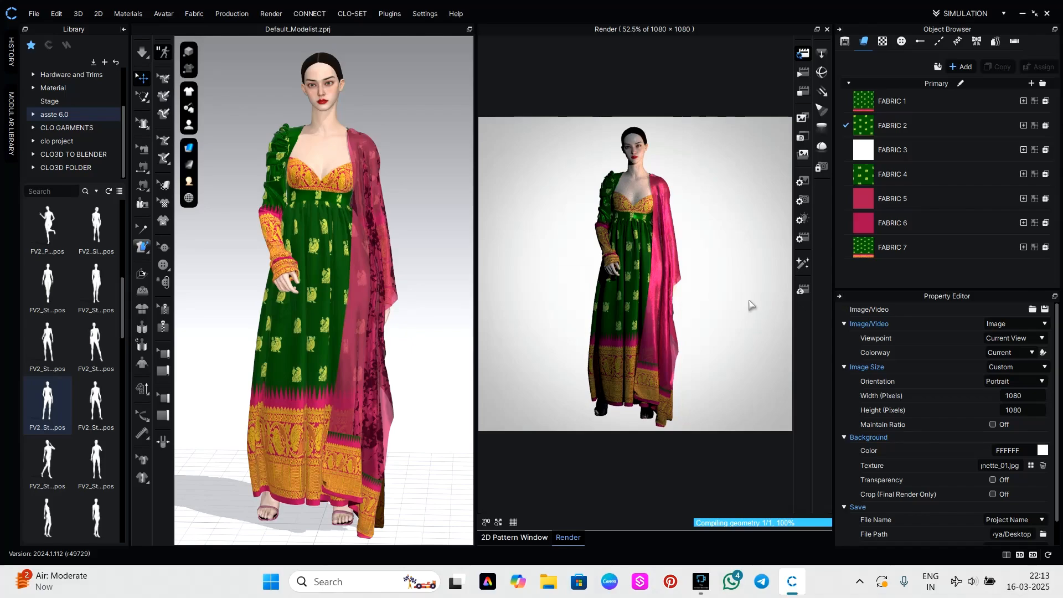
pyautogui.click(803, 143)
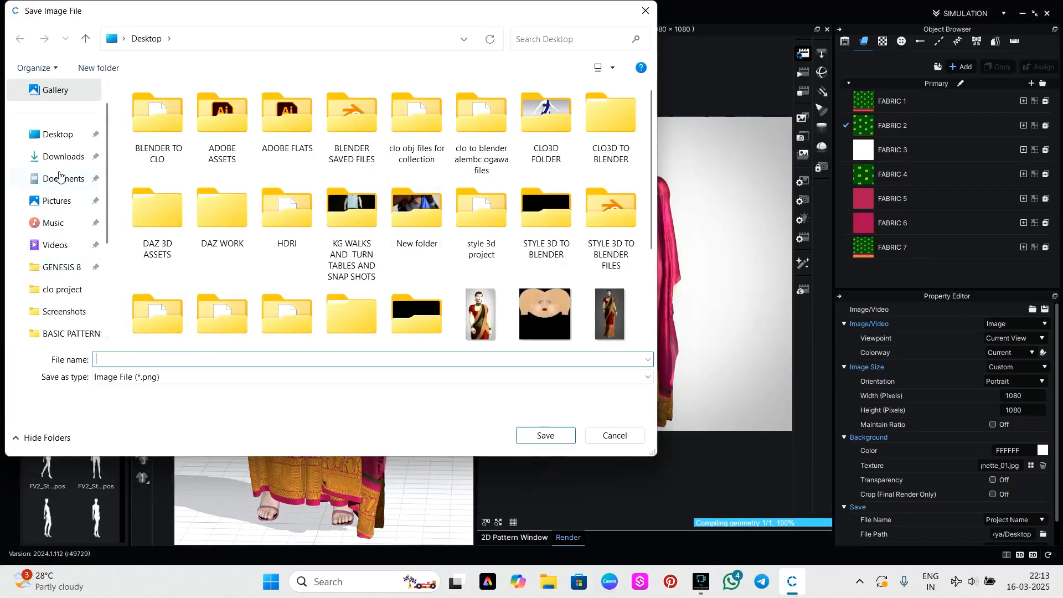
pyautogui.click(51, 133)
pyautogui.click(148, 360)
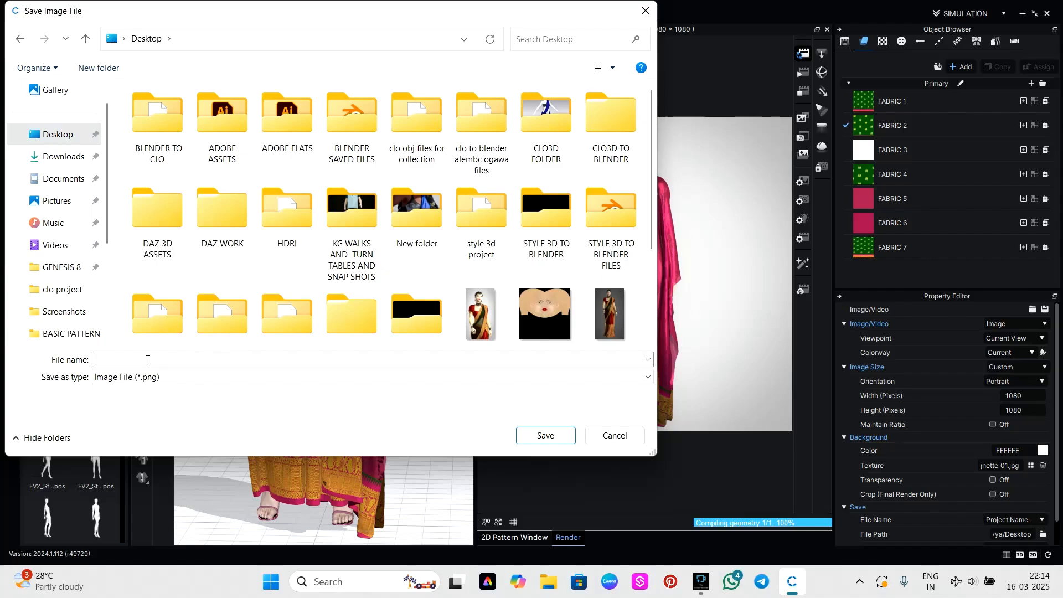
pyautogui.write('123')
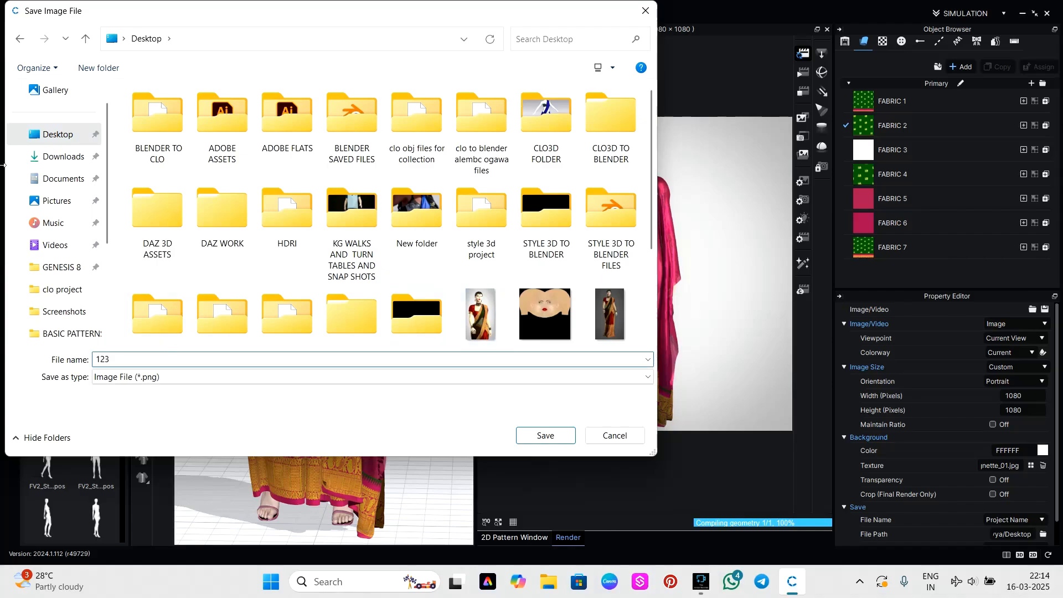
pyautogui.click(559, 436)
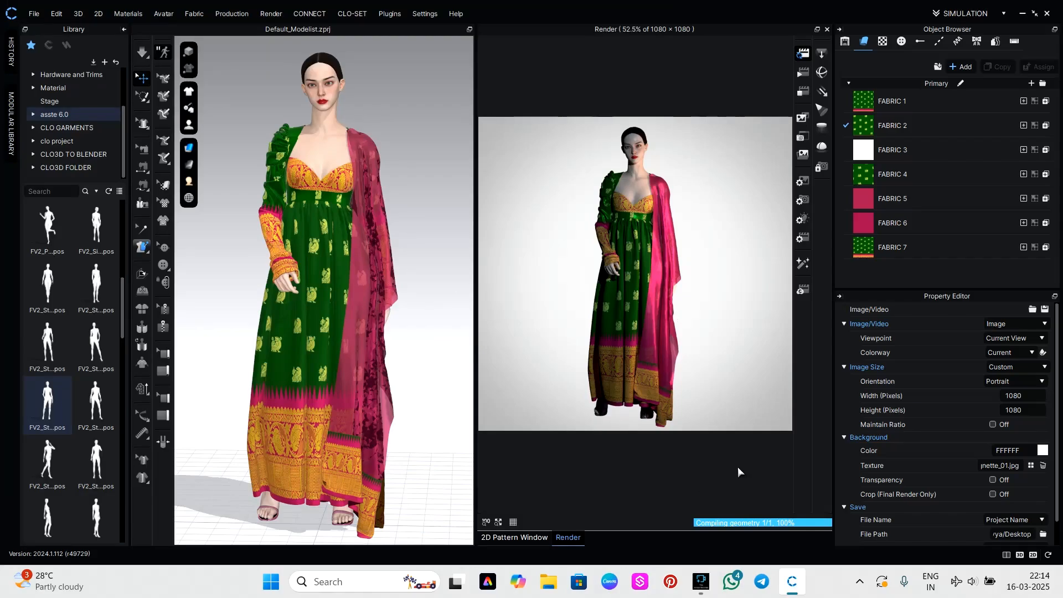
# Examine the upper garment in the render from the dupatta side and the sleeve side.
pyautogui.scroll(3, 657, 224)
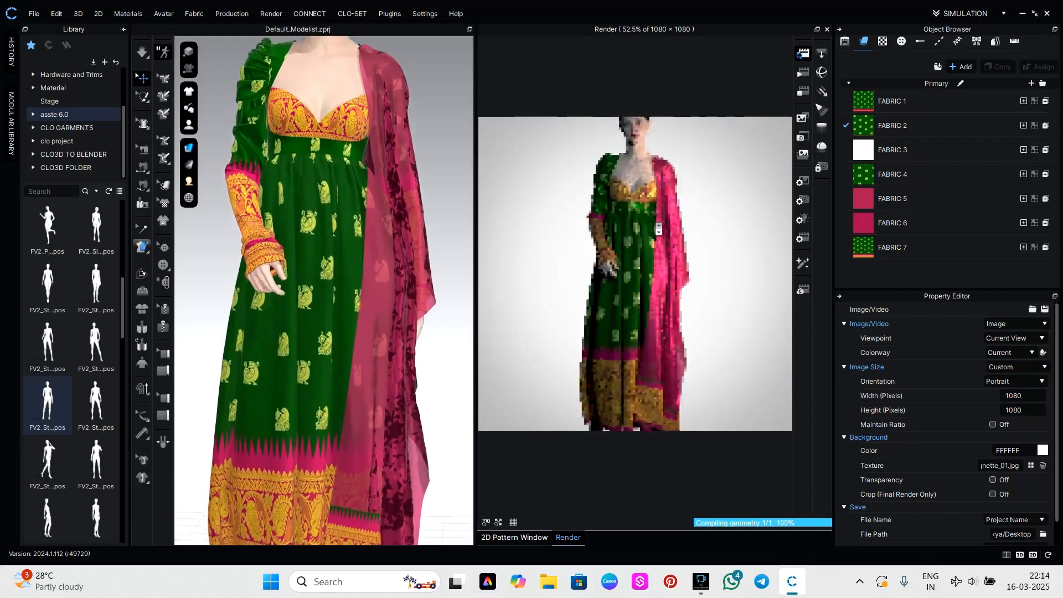
pyautogui.scroll(3, 659, 227)
pyautogui.moveTo(665, 221); pyautogui.dragTo(671, 325, button='middle')
pyautogui.moveTo(727, 353); pyautogui.dragTo(686, 357, button='right')
pyautogui.click(522, 318)
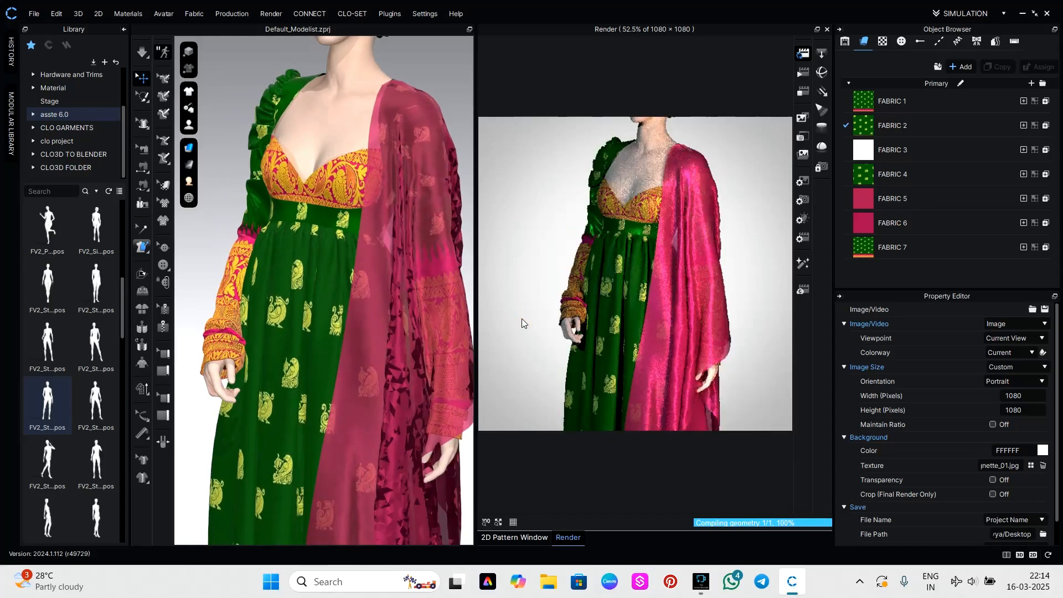
pyautogui.moveTo(553, 357); pyautogui.dragTo(682, 350, button='right')
pyautogui.click(548, 305)
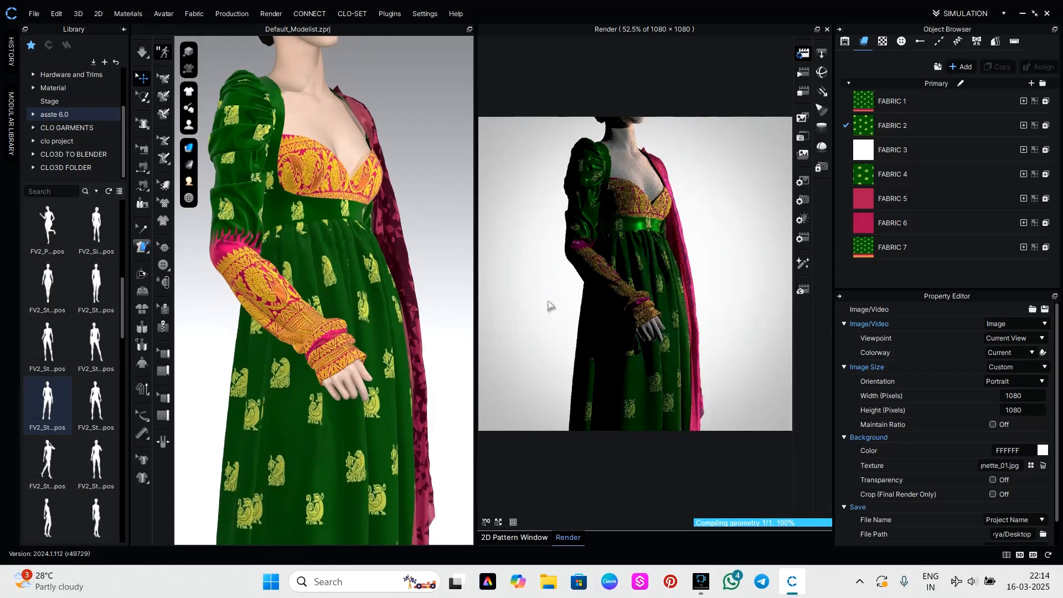
# Select FABRIC 4 in the fabric list and show its material properties.
pyautogui.click(660, 276)
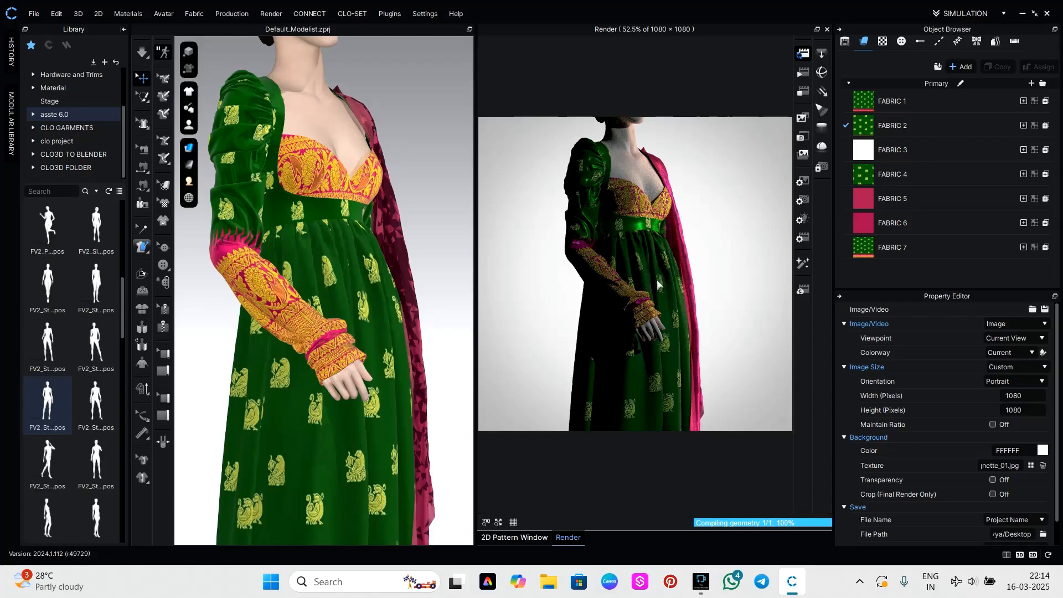
pyautogui.click(900, 175)
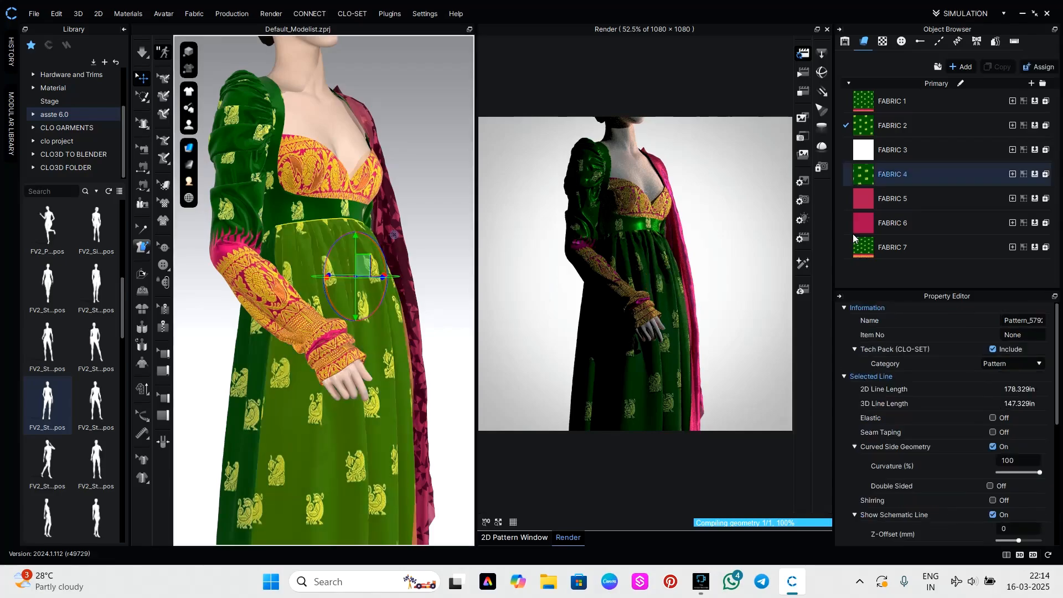
pyautogui.click(900, 174)
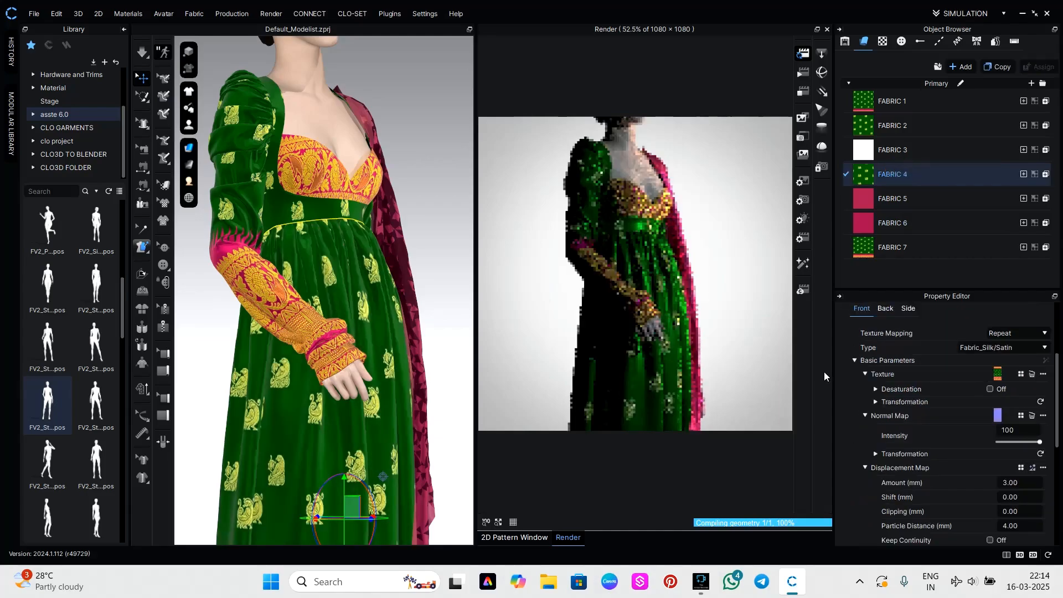
pyautogui.scroll(-1, 440, 277)
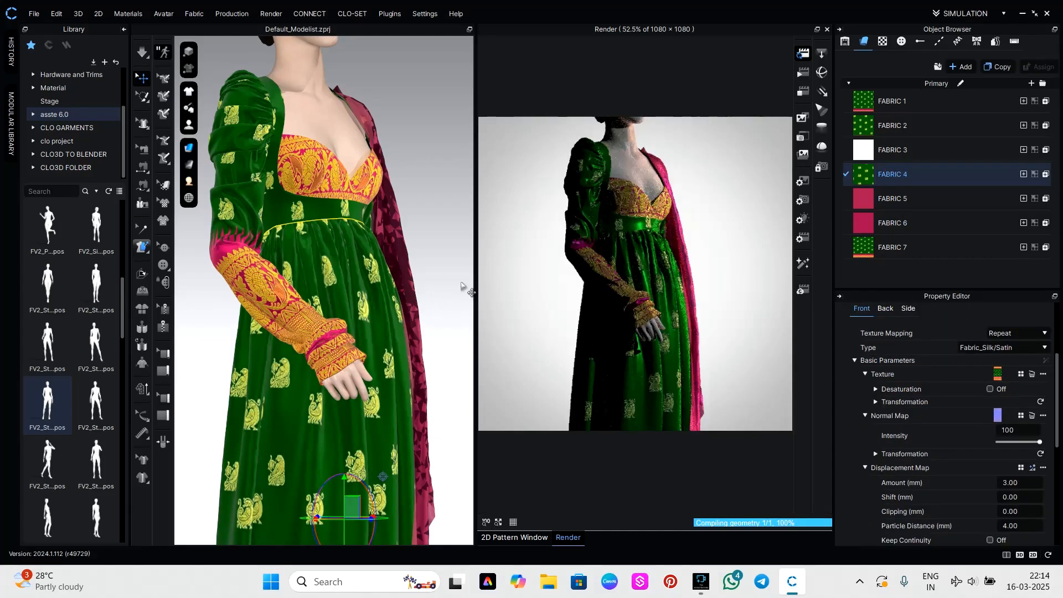
# Frame the render as a close-up of the bodice, waistband and patterned sleeve in three-quarter view.
pyautogui.moveTo(688, 349); pyautogui.dragTo(697, 360, button='right')
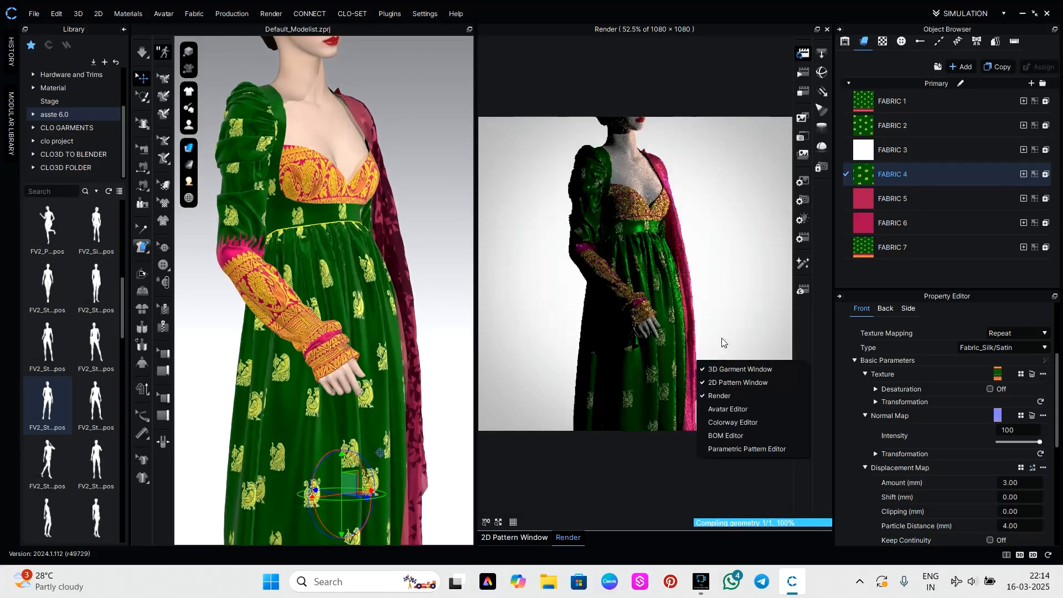
pyautogui.click(737, 303)
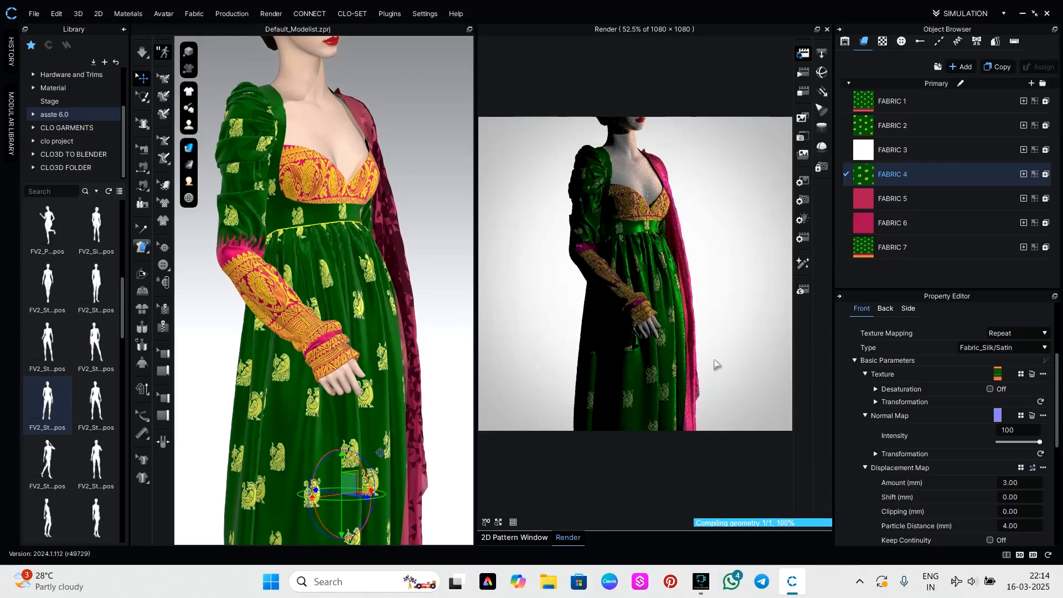
pyautogui.scroll(5, 674, 225)
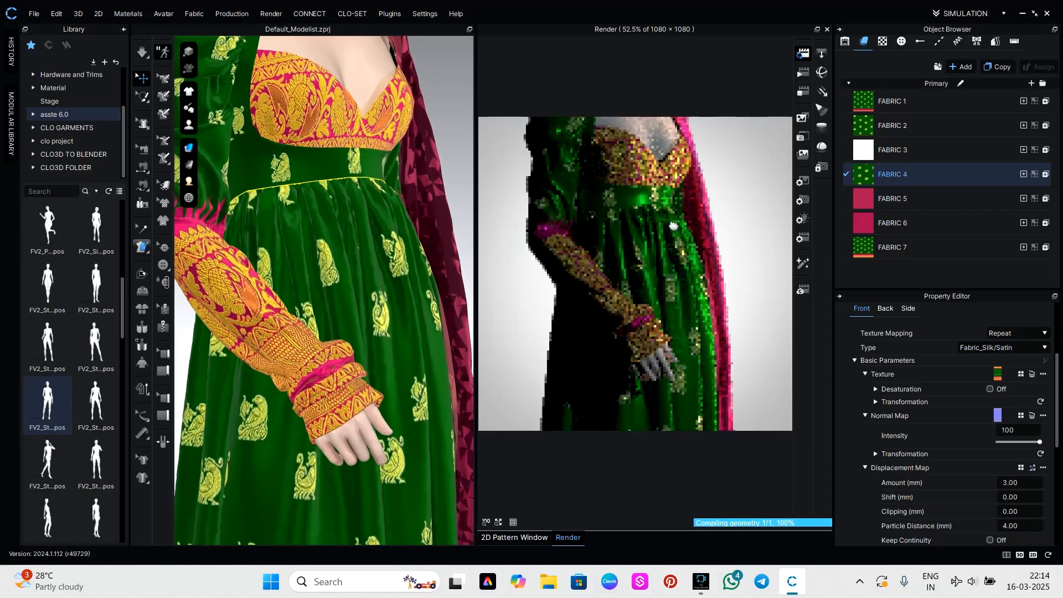
pyautogui.moveTo(674, 226); pyautogui.dragTo(694, 290, button='middle')
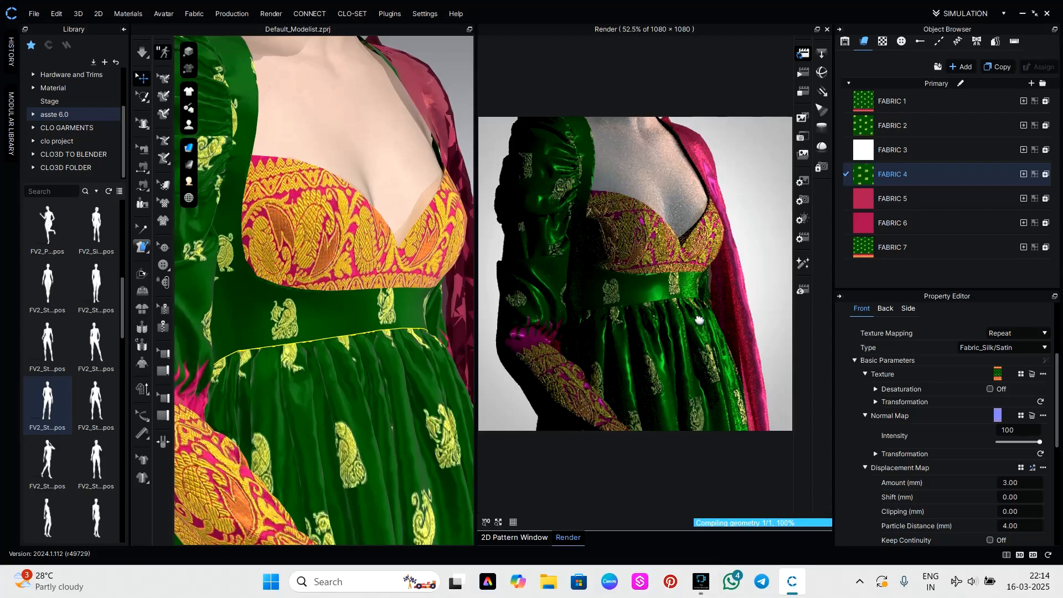
pyautogui.moveTo(698, 319); pyautogui.dragTo(699, 280, button='middle')
pyautogui.scroll(-1, 702, 301)
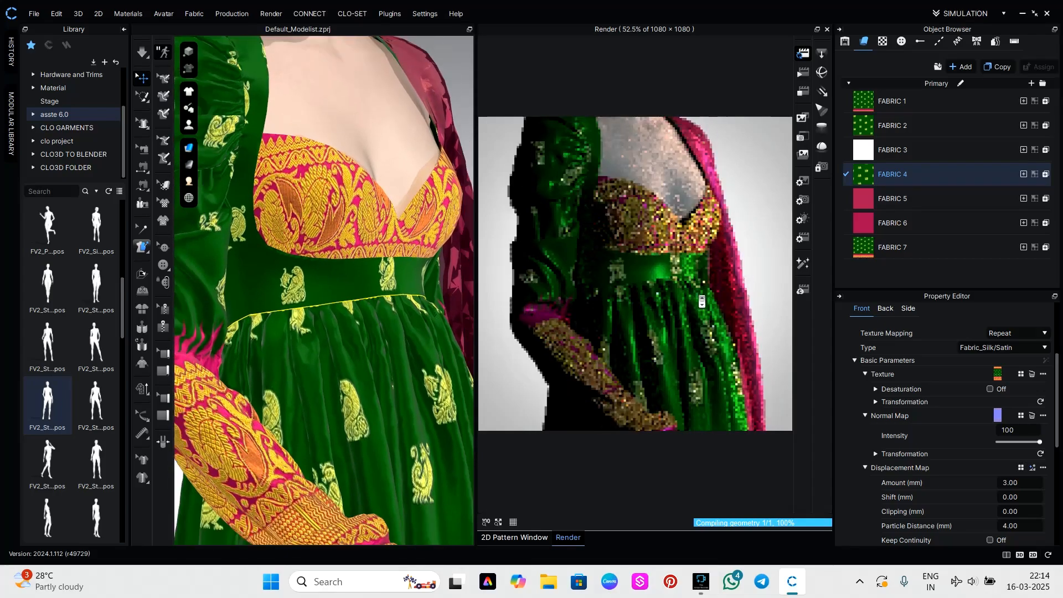
pyautogui.moveTo(708, 335); pyautogui.dragTo(707, 306, button='middle')
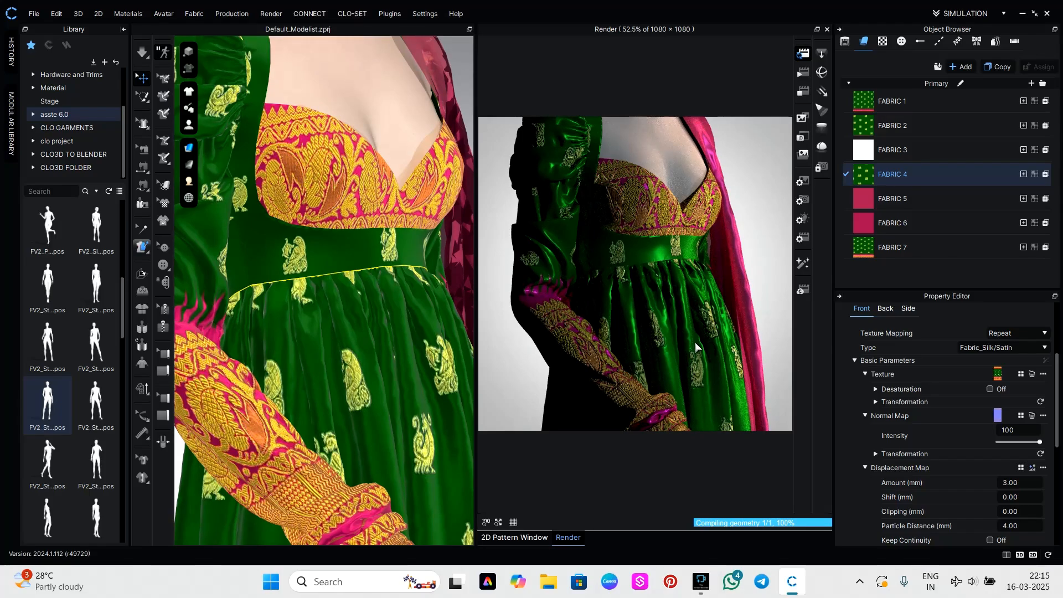
pyautogui.scroll(-1, 700, 350)
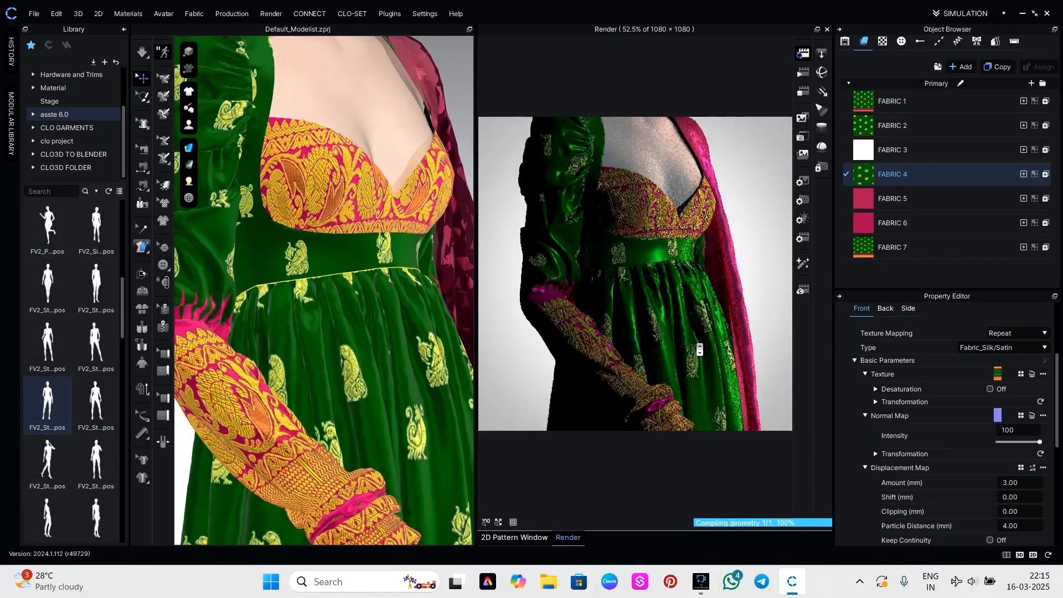
pyautogui.scroll(-1, 700, 350)
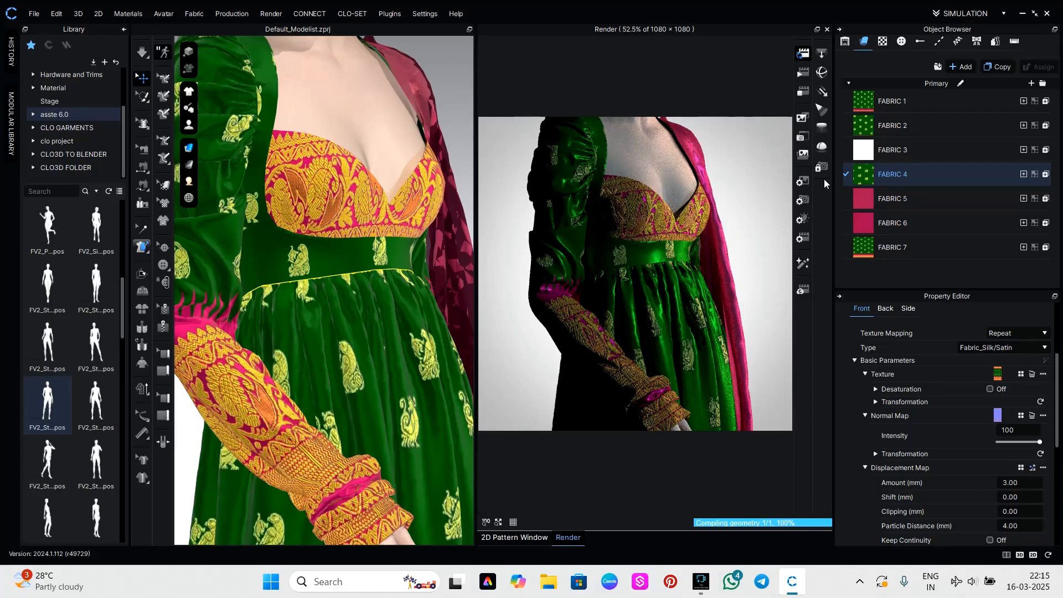
# Save the current close-up render to the Desktop as a PNG named 145.
pyautogui.click(804, 137)
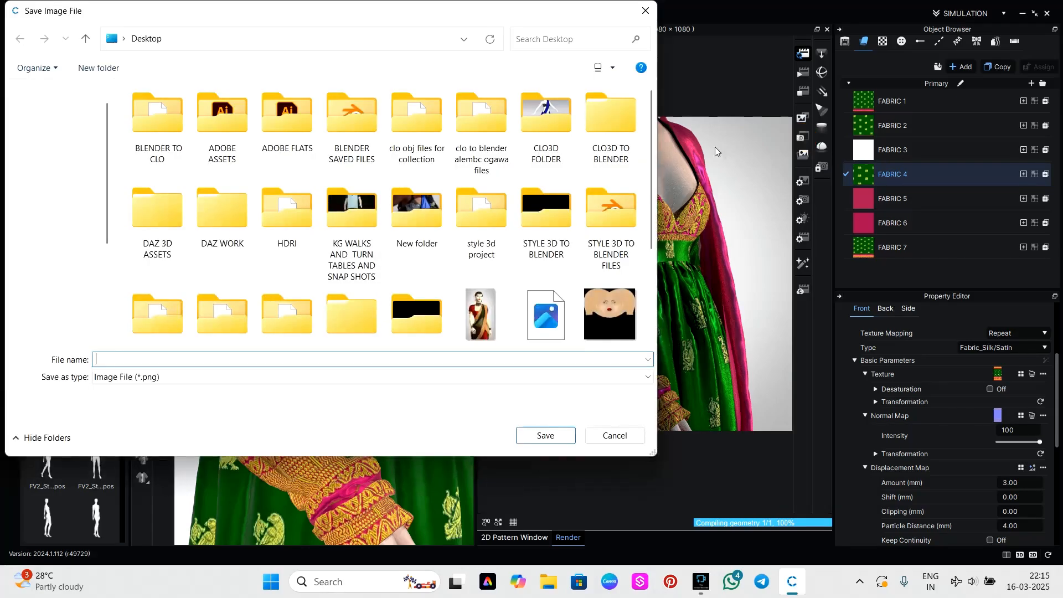
pyautogui.scroll(-2, 392, 292)
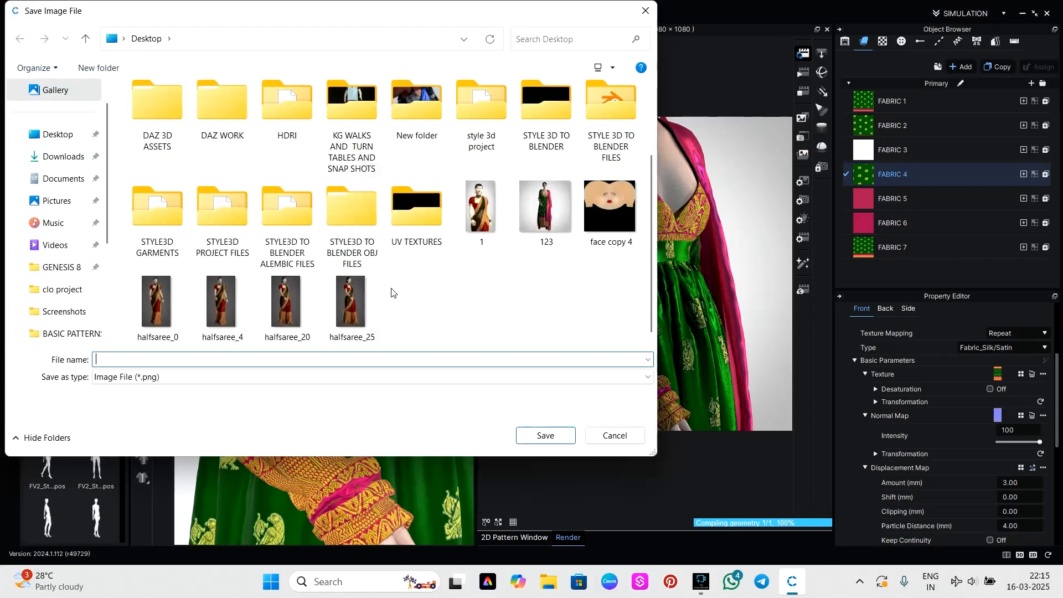
pyautogui.click(55, 140)
pyautogui.write('145')
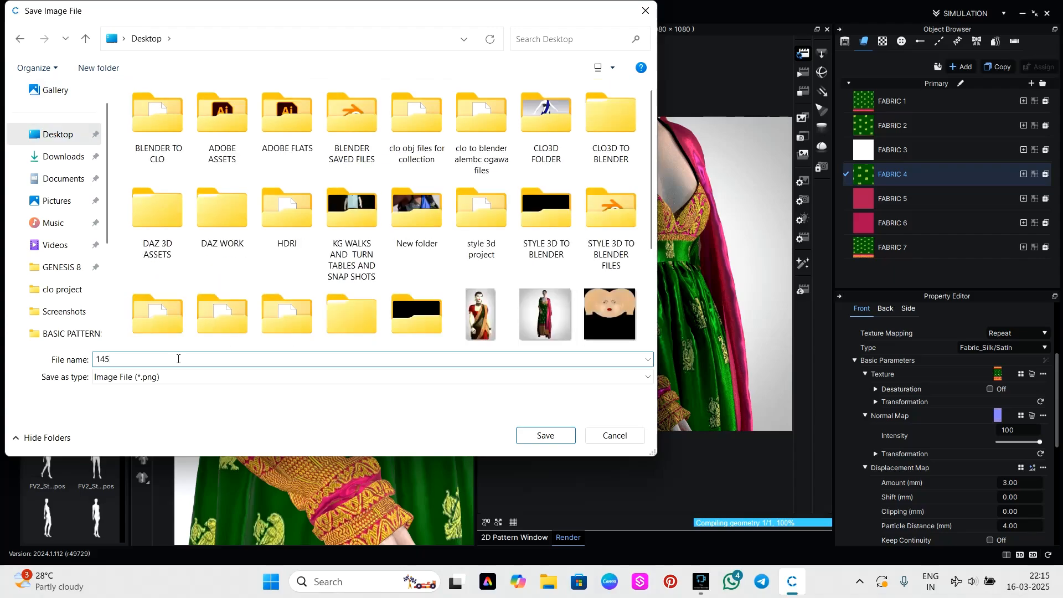
pyautogui.click(560, 441)
# Examine the full-length garment in the render from the dupatta side, the front and the opposite side.
pyautogui.moveTo(684, 342); pyautogui.dragTo(553, 344, button='right')
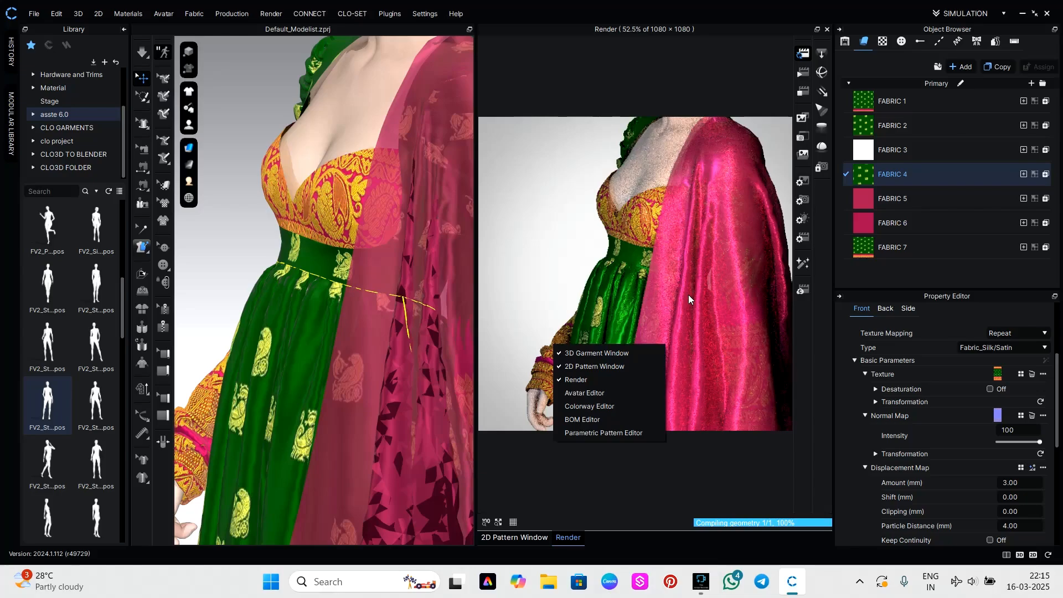
pyautogui.click(522, 314)
pyautogui.scroll(-3, 584, 331)
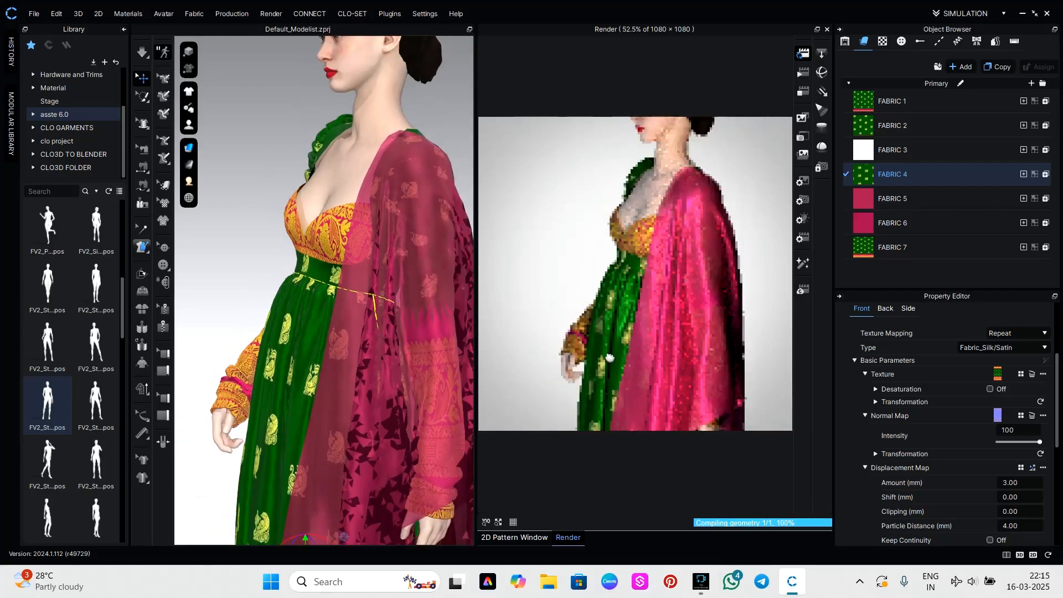
pyautogui.moveTo(609, 358); pyautogui.dragTo(593, 123, button='middle')
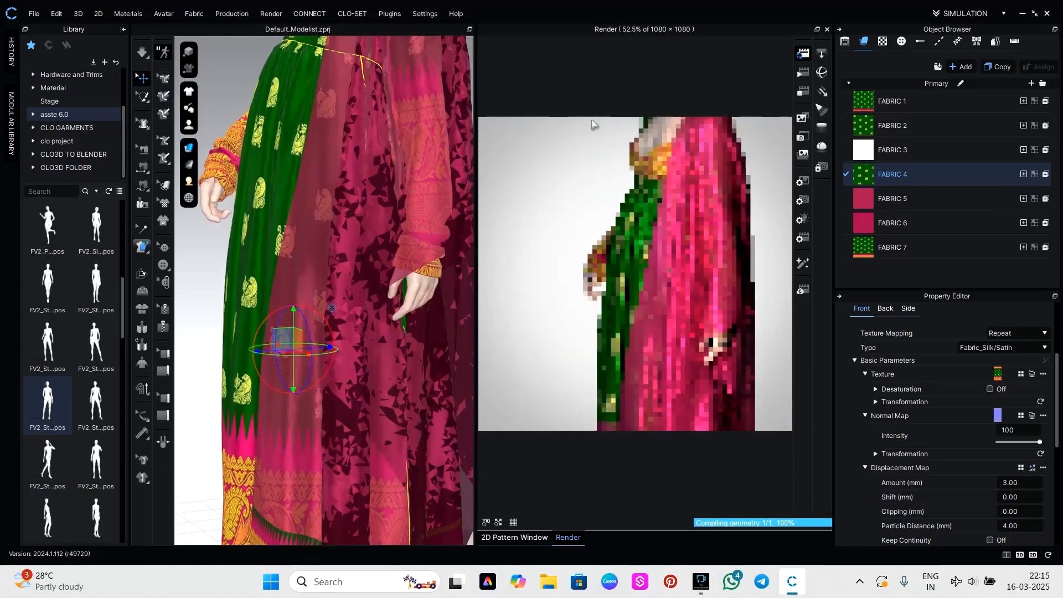
pyautogui.scroll(-3, 683, 299)
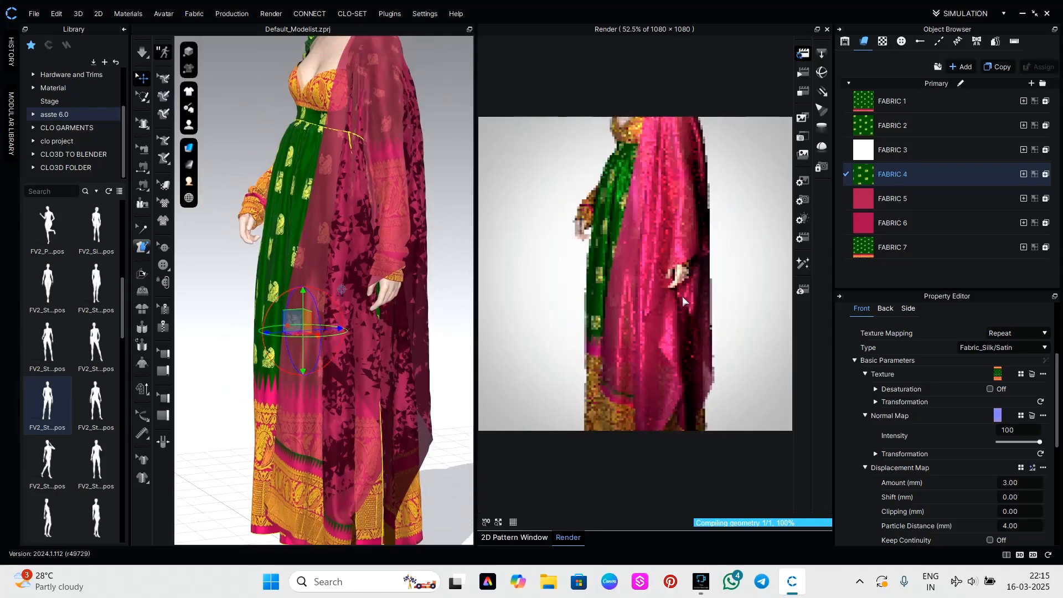
pyautogui.scroll(-4, 684, 297)
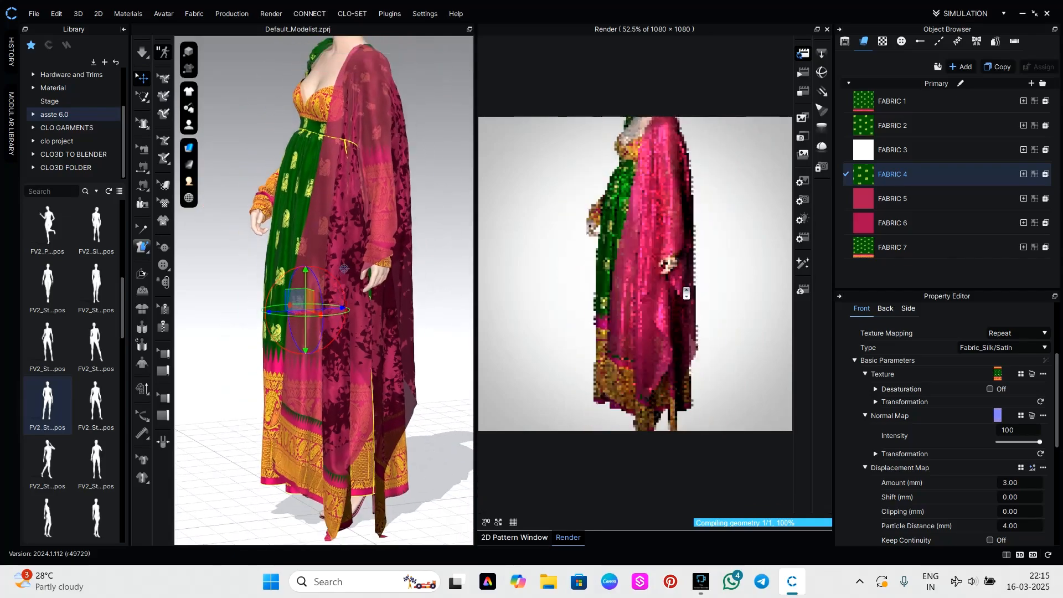
pyautogui.moveTo(691, 297); pyautogui.dragTo(753, 284, button='right')
pyautogui.click(734, 244)
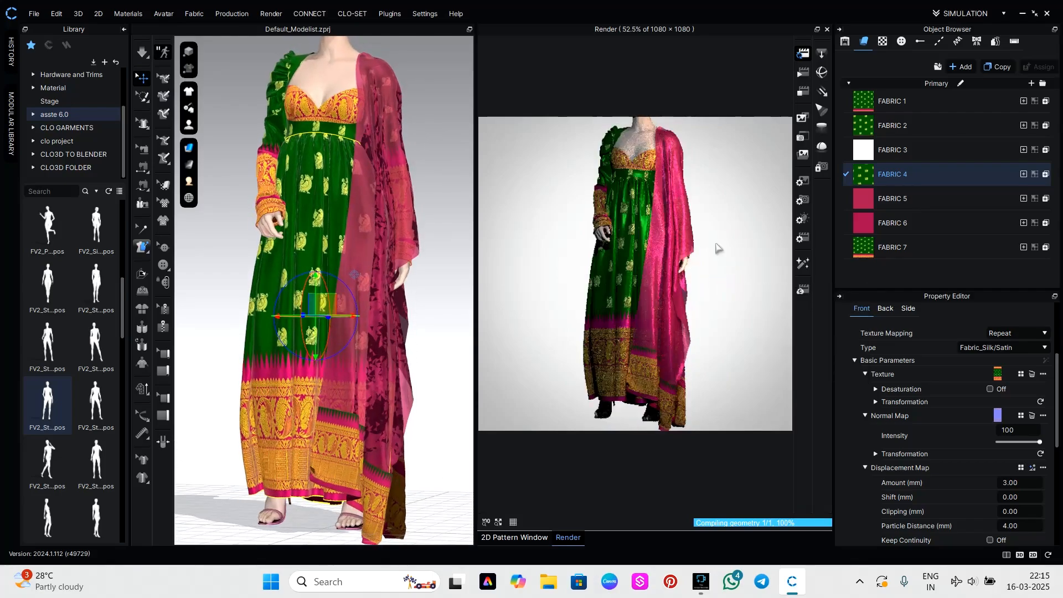
pyautogui.scroll(1, 717, 247)
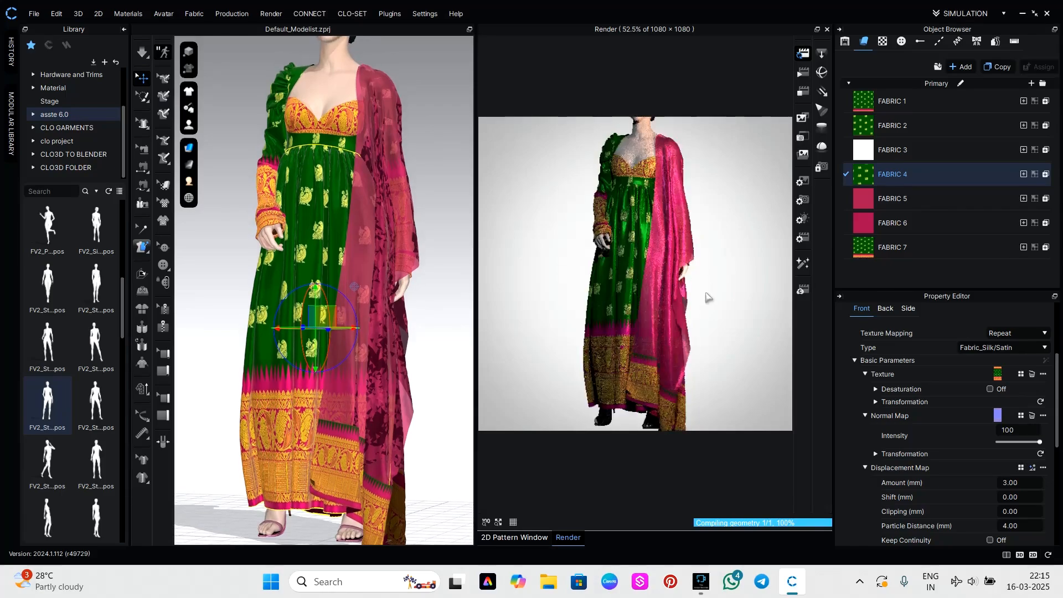
pyautogui.moveTo(707, 300)
pyautogui.mouseDown(button='right')
pyautogui.moveTo(707, 320)
pyautogui.moveTo(711, 310)
pyautogui.mouseUp(button='right')
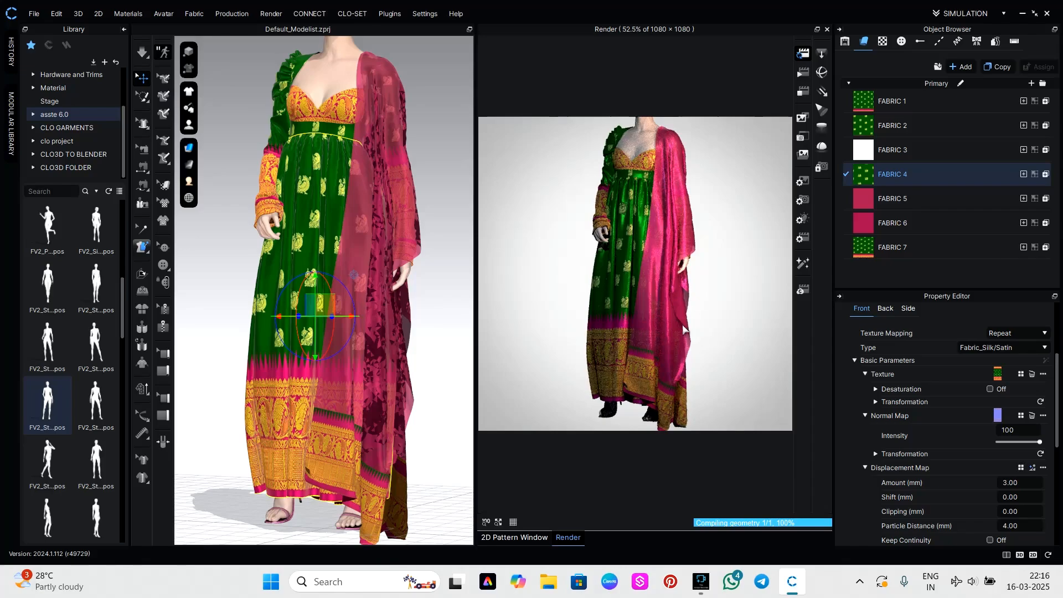
pyautogui.moveTo(583, 308); pyautogui.dragTo(702, 275, button='right')
pyautogui.click(673, 307)
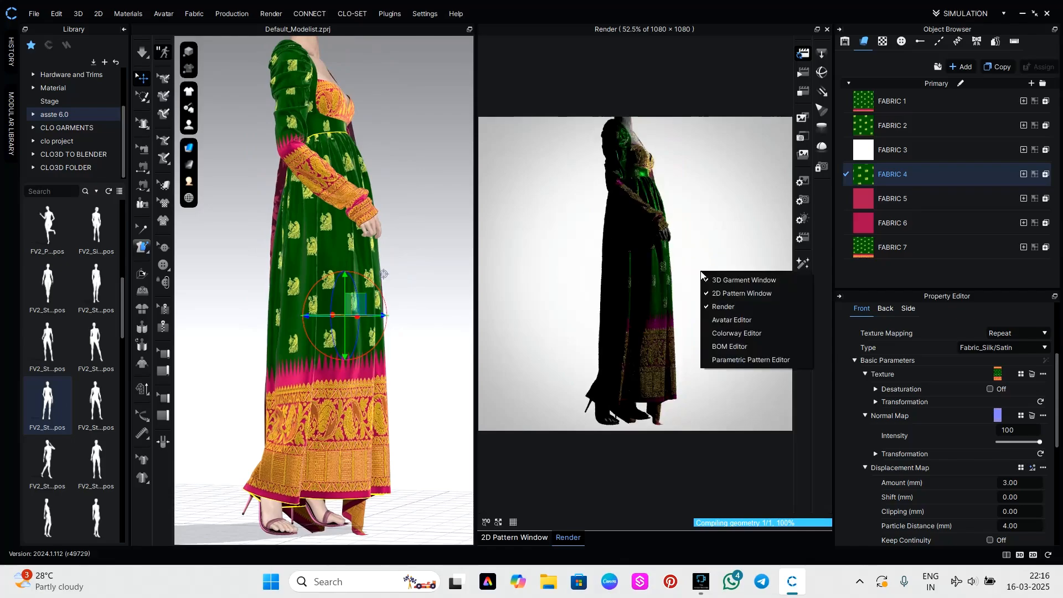
pyautogui.click(686, 235)
pyautogui.moveTo(685, 234); pyautogui.dragTo(553, 244, button='right')
# Open the render light properties, try the Lime Light preset, and set the light preset to Swimmingpool.
pyautogui.click(803, 219)
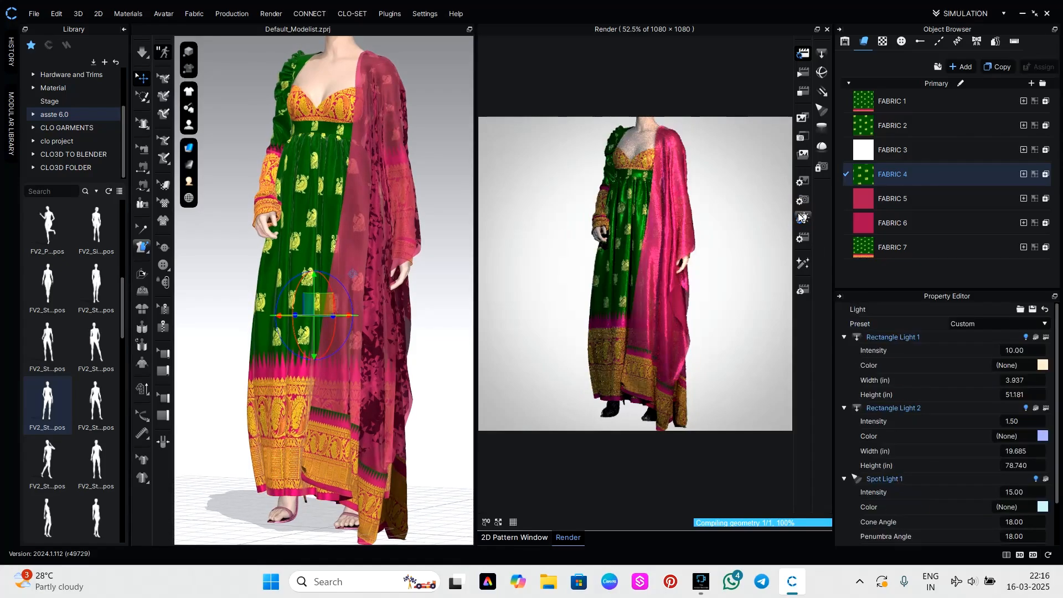
pyautogui.click(978, 320)
pyautogui.click(972, 365)
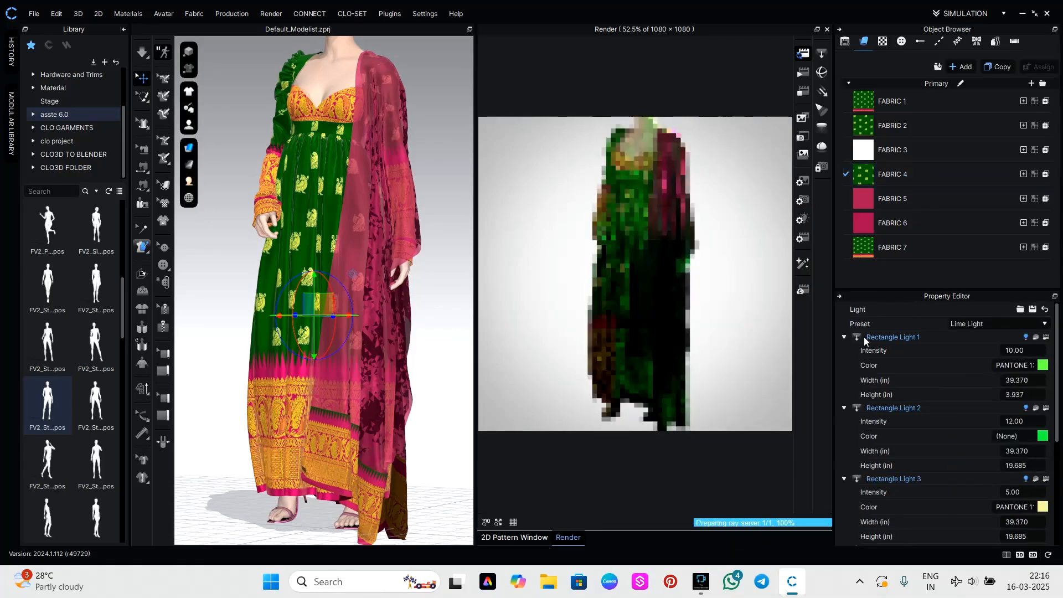
pyautogui.click(985, 325)
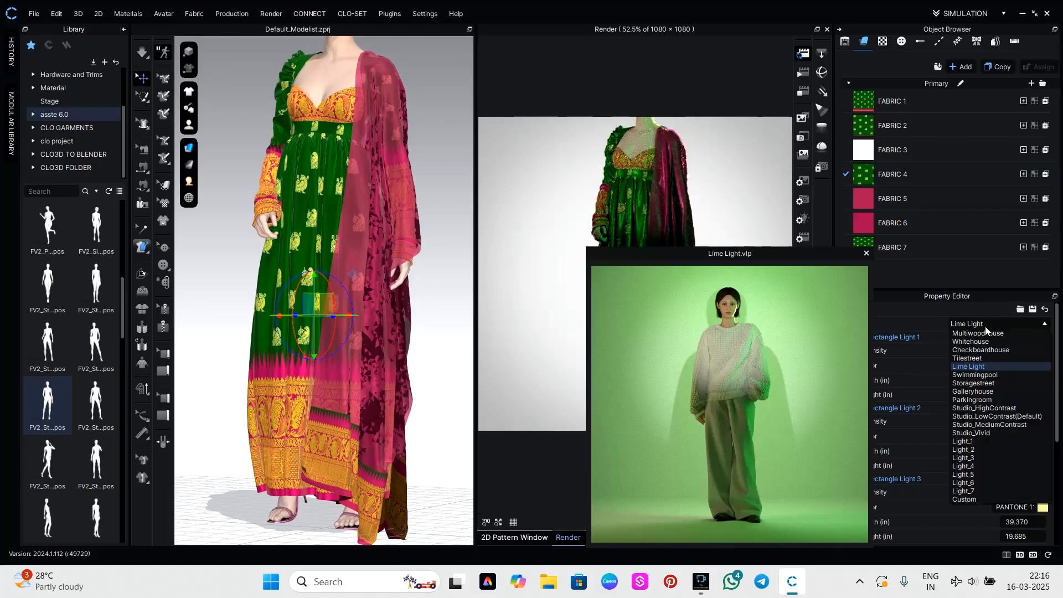
pyautogui.click(976, 376)
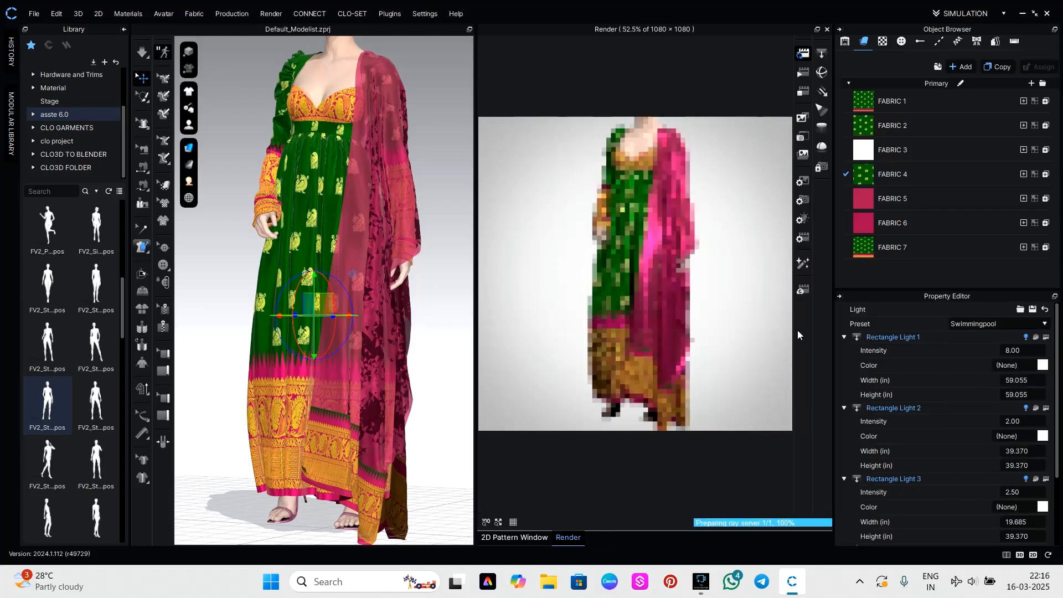
# Examine the gown's back and the draped dupatta in the render under the current lighting.
pyautogui.moveTo(729, 284); pyautogui.dragTo(730, 295, button='middle')
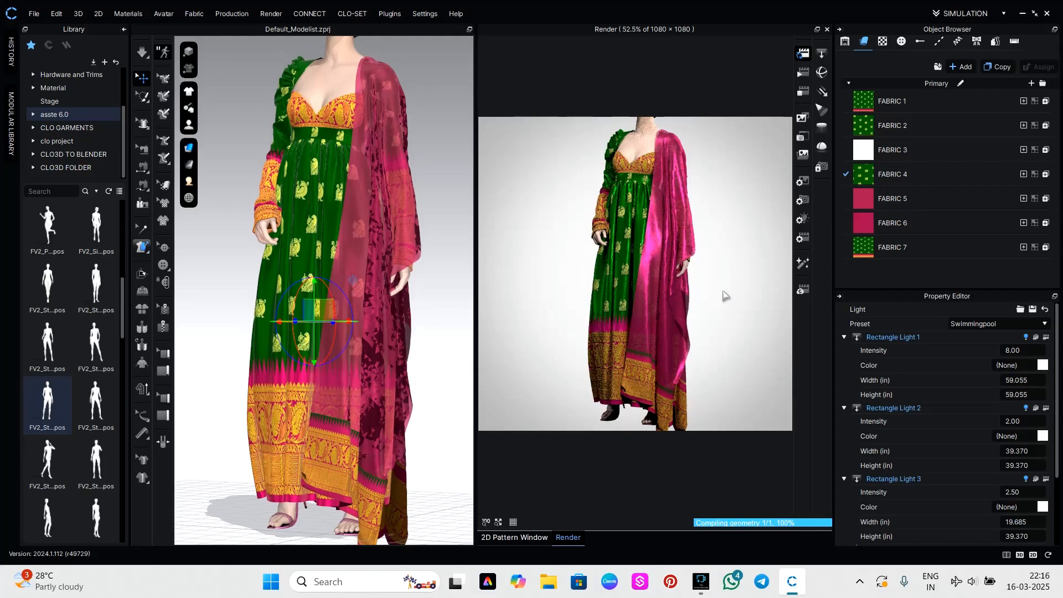
pyautogui.moveTo(725, 295); pyautogui.dragTo(570, 305, button='right')
pyautogui.click(723, 264)
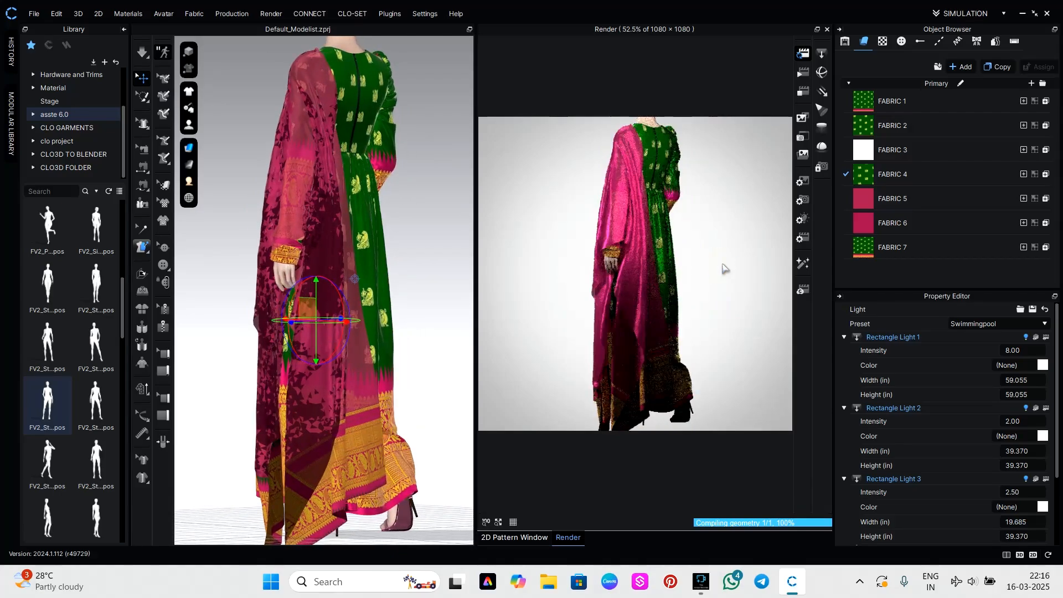
pyautogui.moveTo(710, 285); pyautogui.dragTo(644, 286, button='right')
pyautogui.click(748, 247)
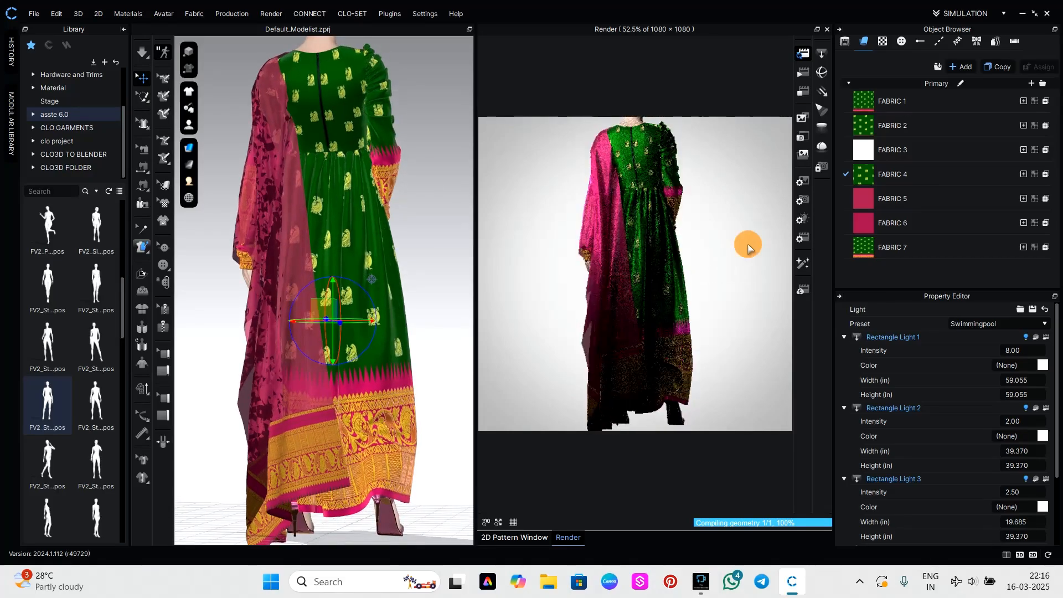
pyautogui.moveTo(709, 256); pyautogui.dragTo(712, 252, button='right')
pyautogui.click(707, 235)
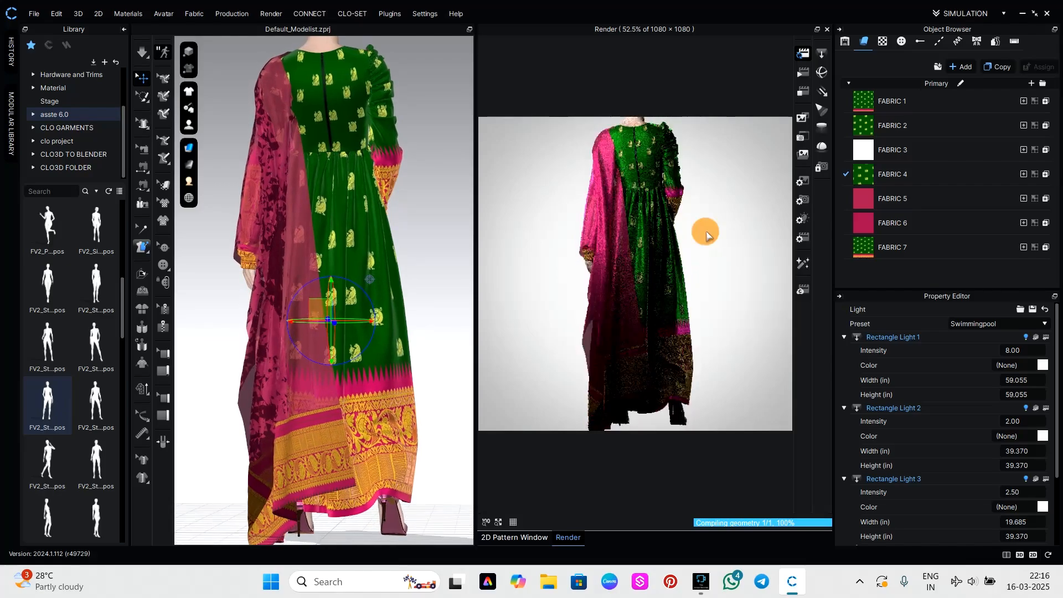
# Frame the full-length gown in the render in three-quarter view from the patterned sleeve side.
pyautogui.moveTo(697, 268); pyautogui.dragTo(525, 279, button='right')
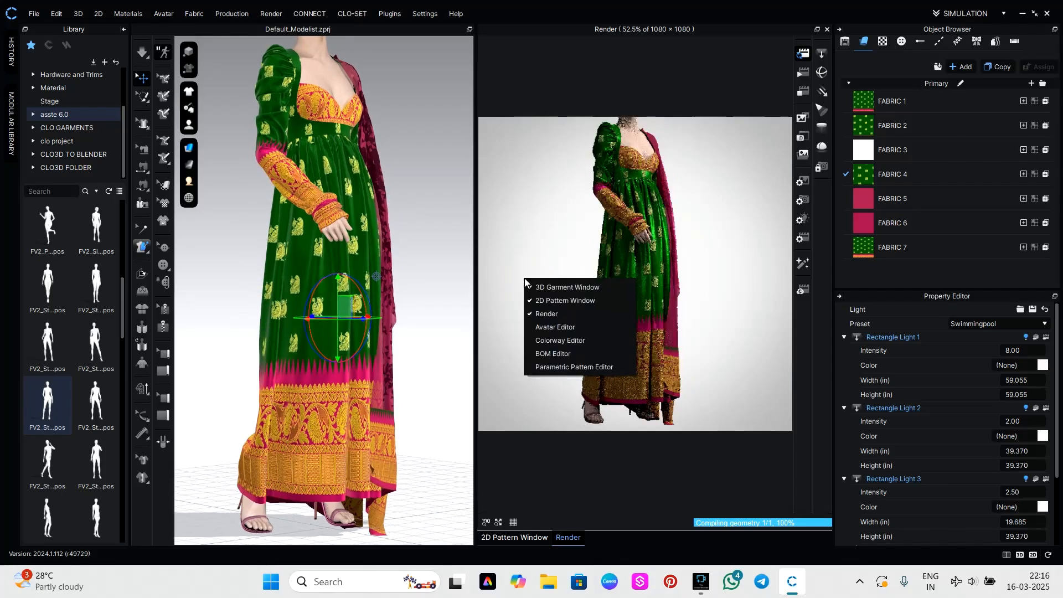
pyautogui.click(508, 417)
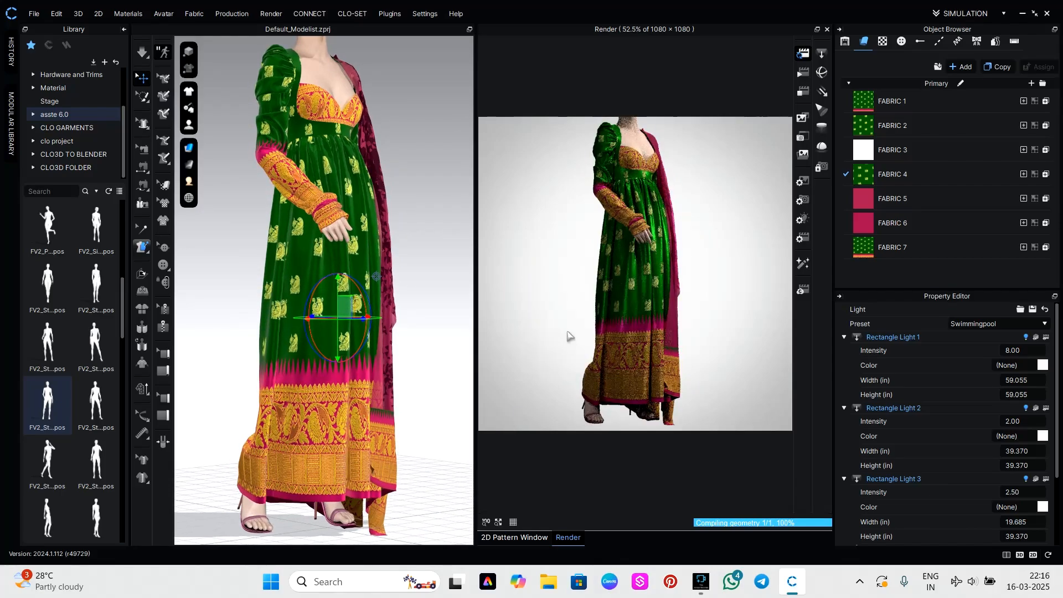
pyautogui.moveTo(570, 337); pyautogui.dragTo(572, 344, button='right')
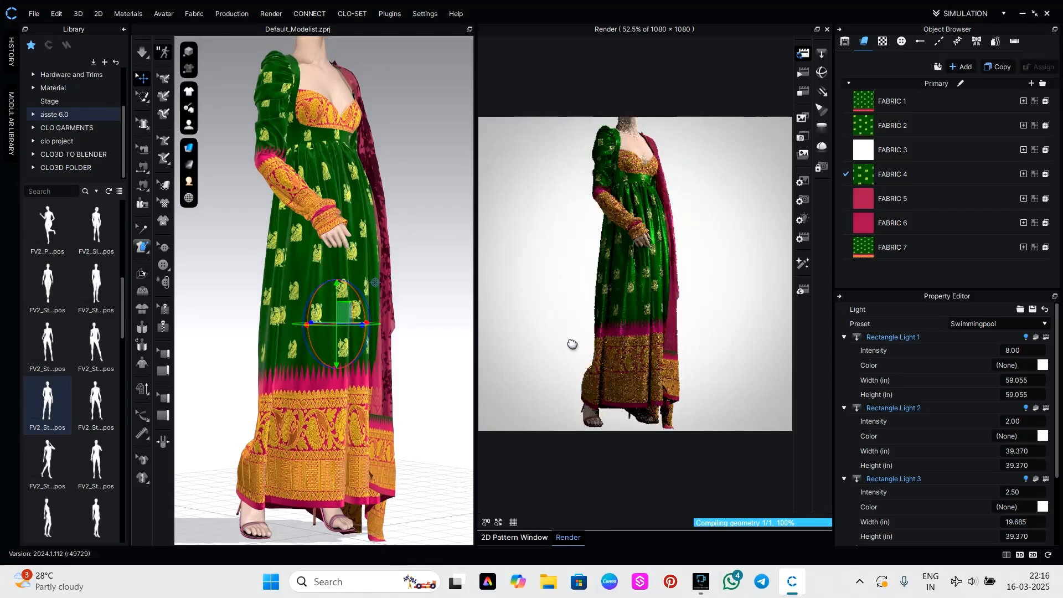
pyautogui.moveTo(572, 344); pyautogui.dragTo(571, 350, button='middle')
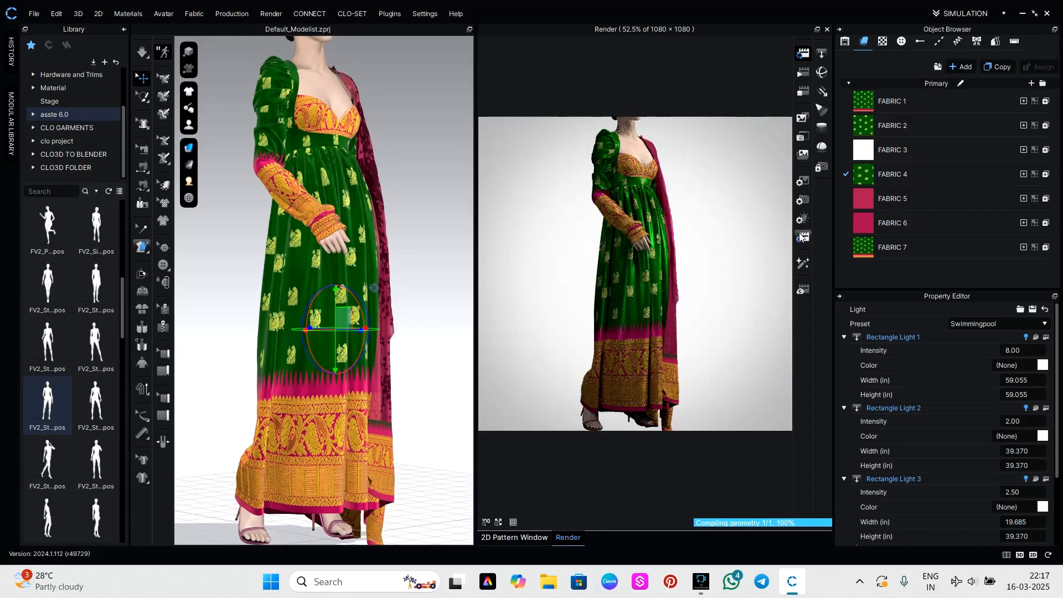
# Save the current three-quarter render to the Desktop as a PNG named 12573.
pyautogui.click(802, 137)
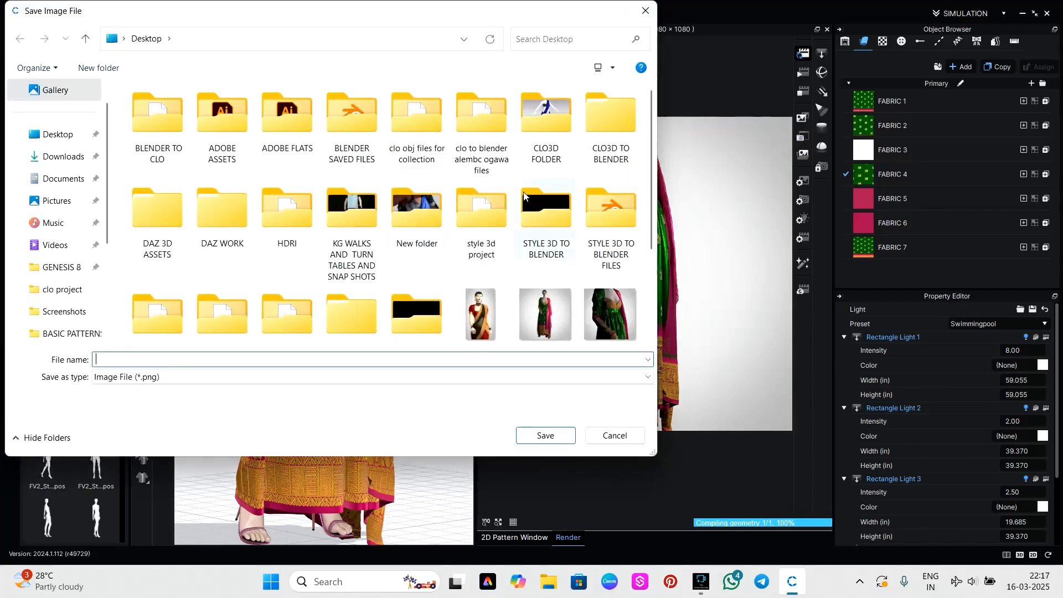
pyautogui.scroll(-2, 400, 290)
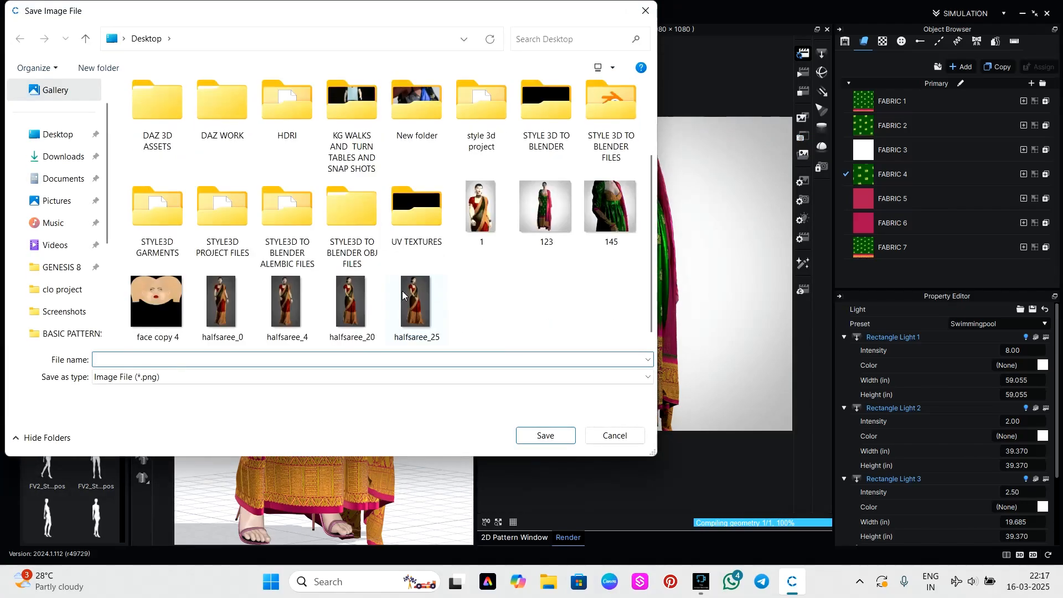
pyautogui.click(149, 357)
pyautogui.write('12573')
pyautogui.click(44, 135)
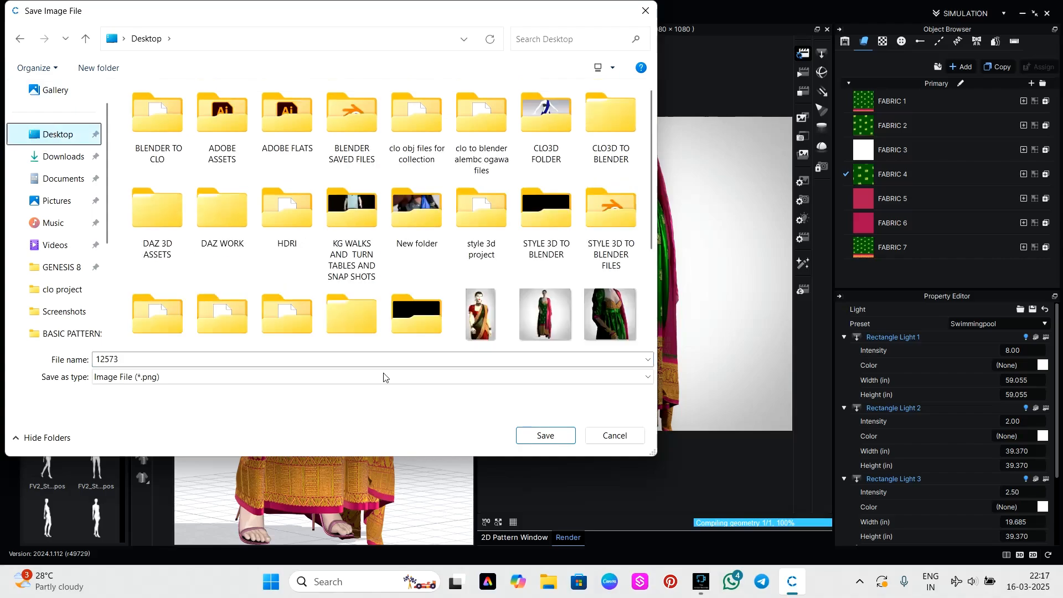
pyautogui.scroll(-2, 480, 306)
pyautogui.click(545, 435)
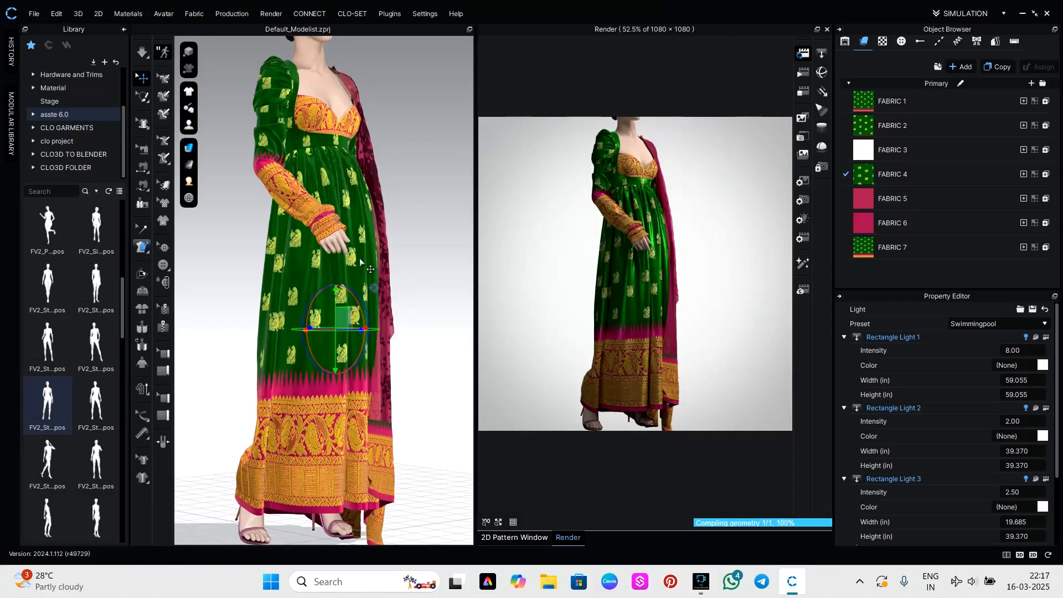
# Frame the render as a closer front view from the bodice to the feet, with the dupatta visible.
pyautogui.moveTo(437, 294); pyautogui.dragTo(391, 291, button='right')
pyautogui.scroll(5, 384, 281)
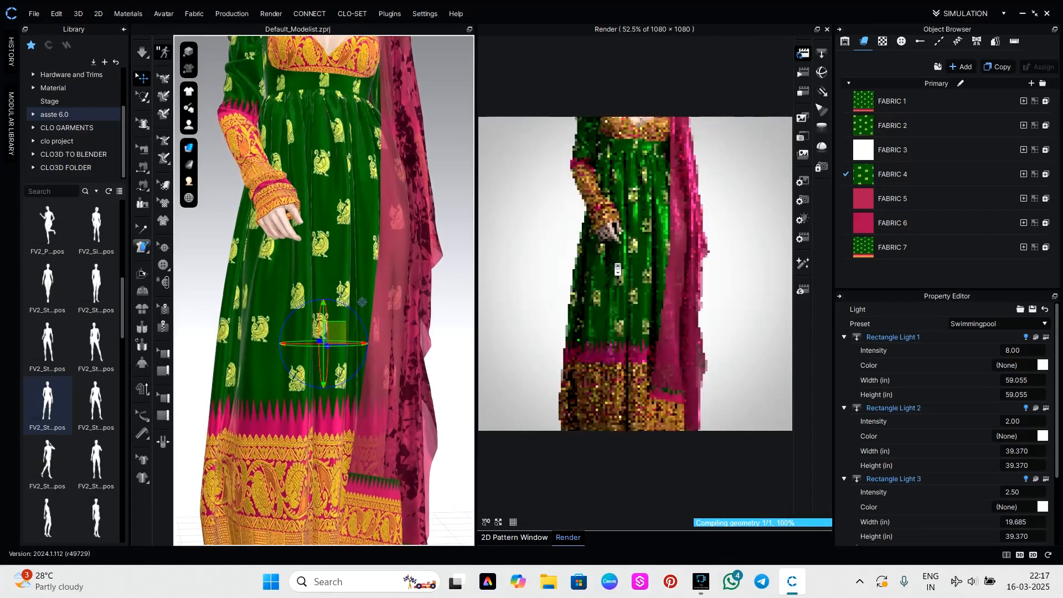
pyautogui.moveTo(626, 291); pyautogui.dragTo(624, 257, button='middle')
pyautogui.scroll(-1, 634, 278)
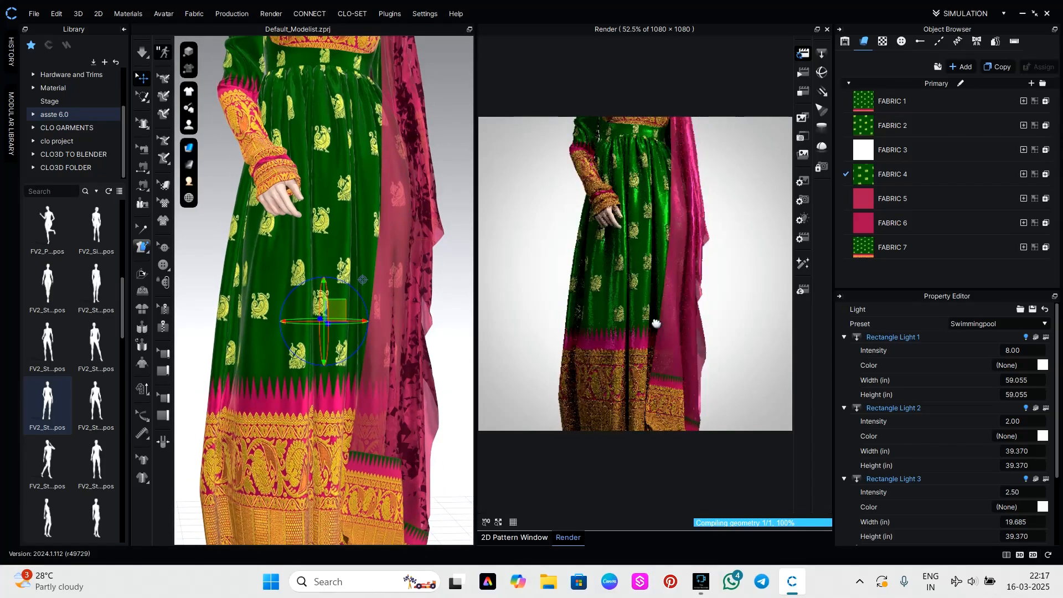
pyautogui.moveTo(654, 322); pyautogui.dragTo(654, 299, button='middle')
pyautogui.scroll(-2, 656, 309)
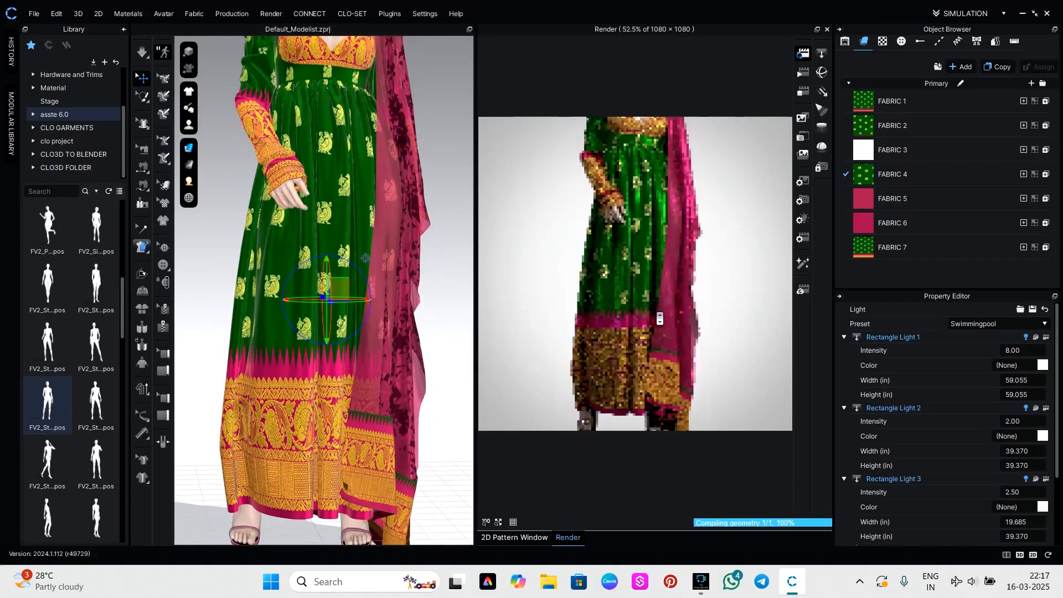
pyautogui.moveTo(685, 362); pyautogui.dragTo(697, 326, button='middle')
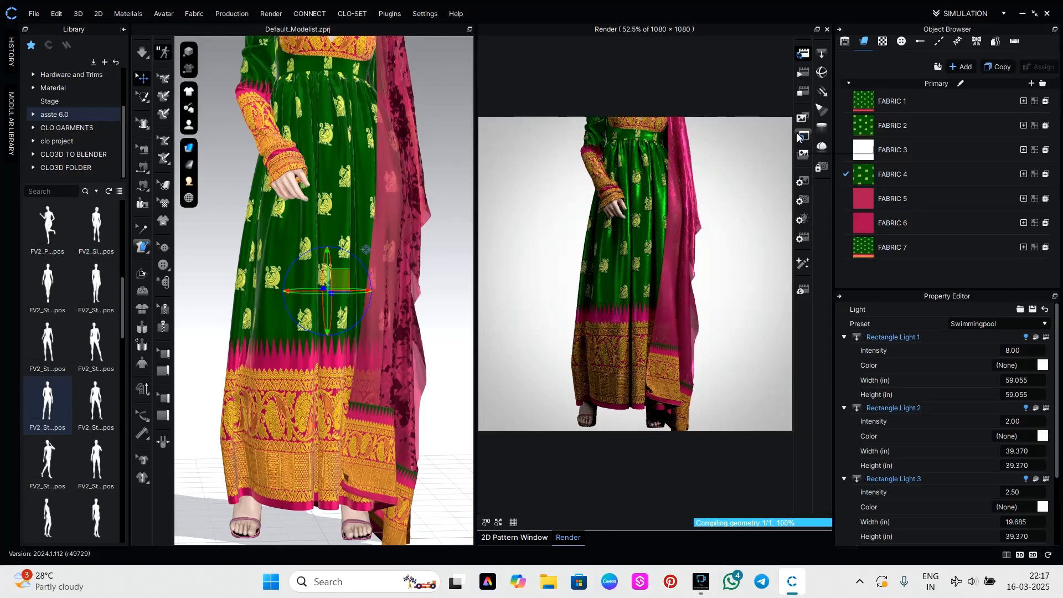
pyautogui.moveTo(632, 256); pyautogui.dragTo(648, 292, button='middle')
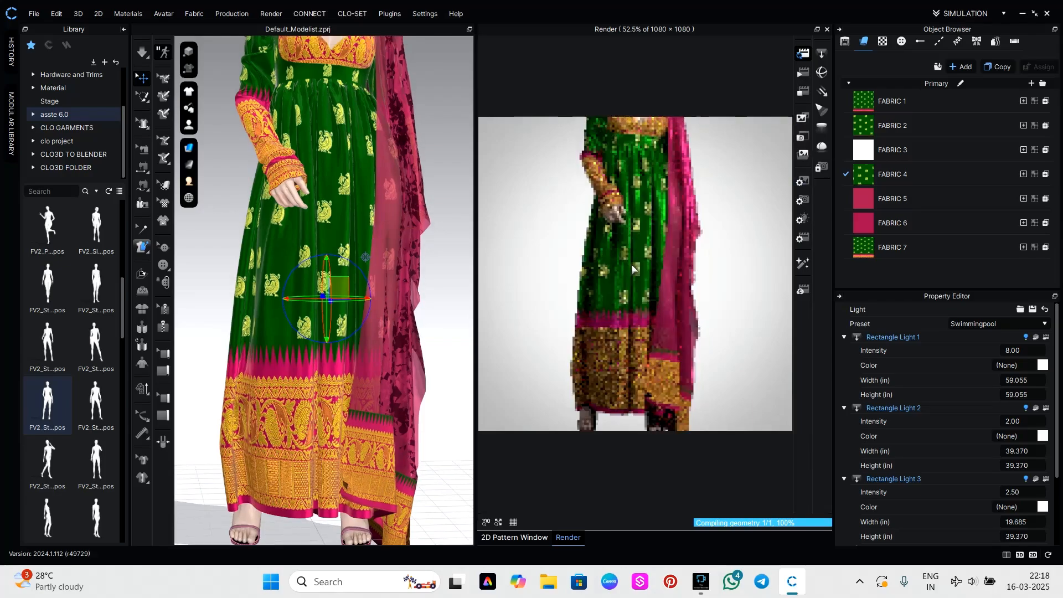
pyautogui.scroll(-1, 632, 264)
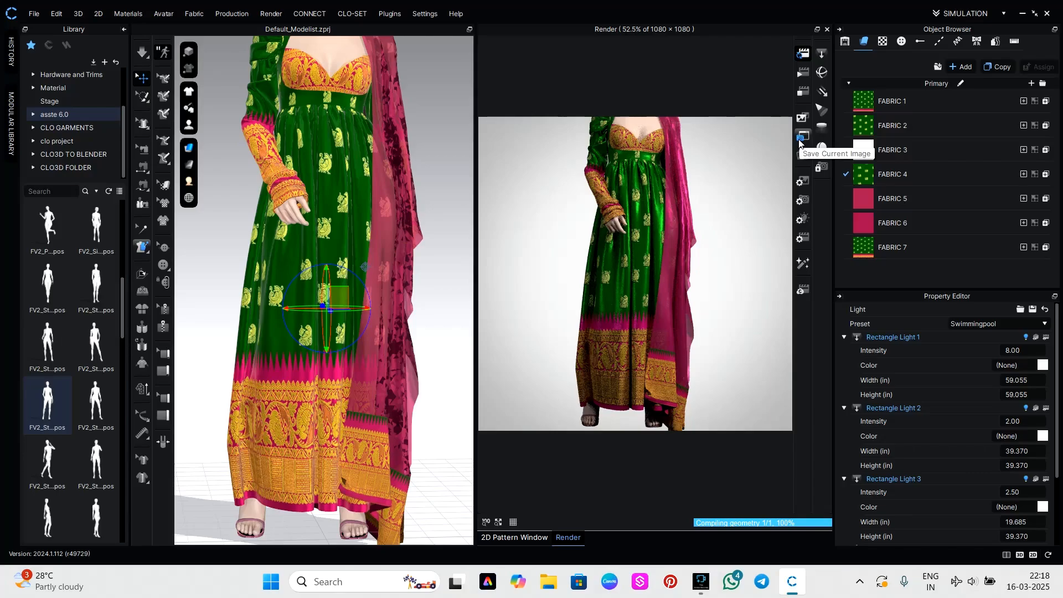
# Save the current front-view render to the Desktop as a PNG named 1255573.
pyautogui.click(800, 142)
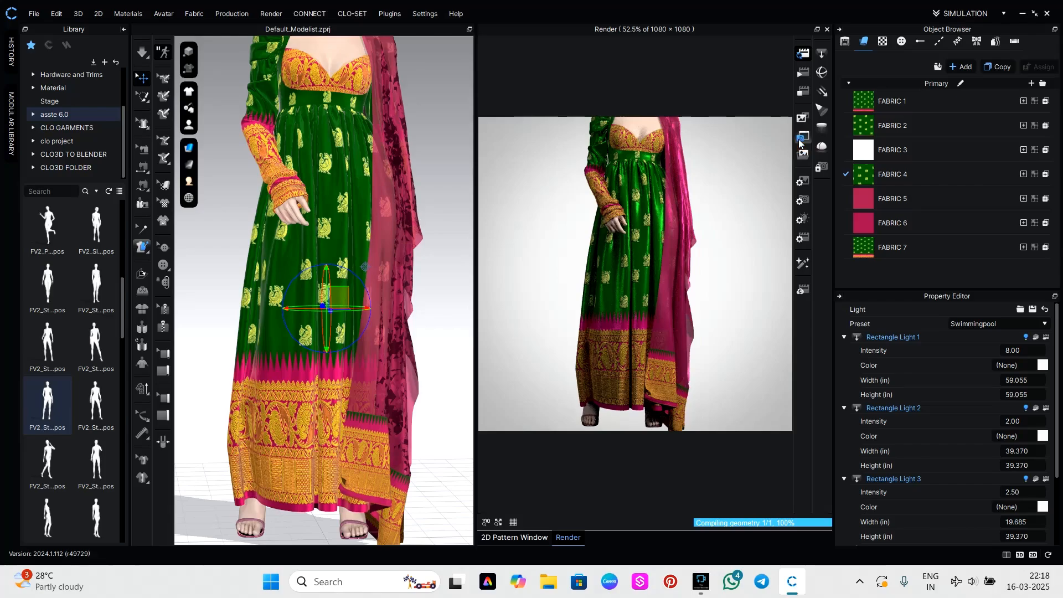
pyautogui.write('1255573')
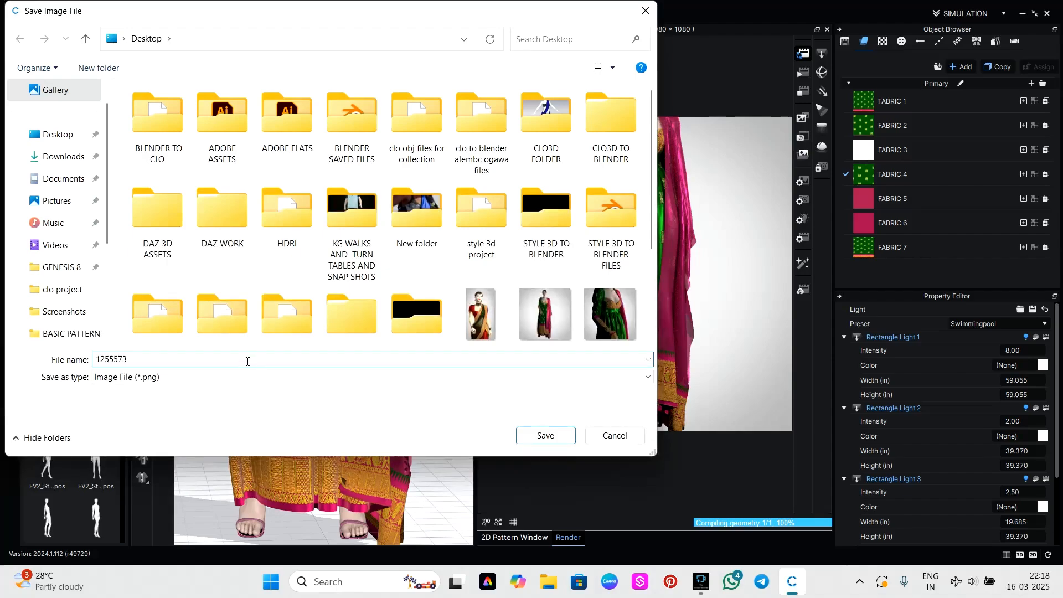
pyautogui.scroll(-3, 510, 320)
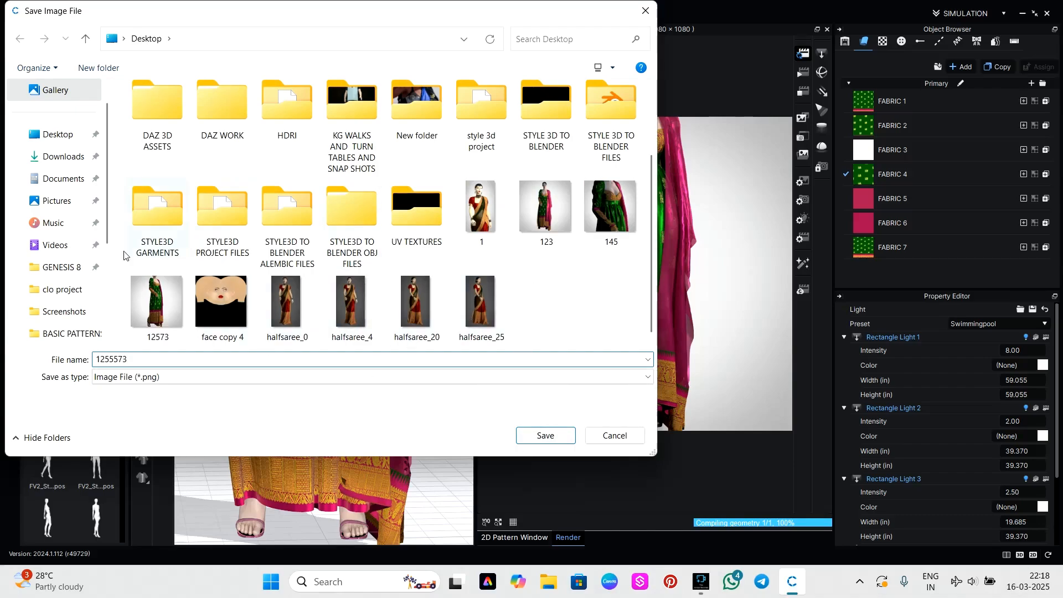
pyautogui.click(68, 140)
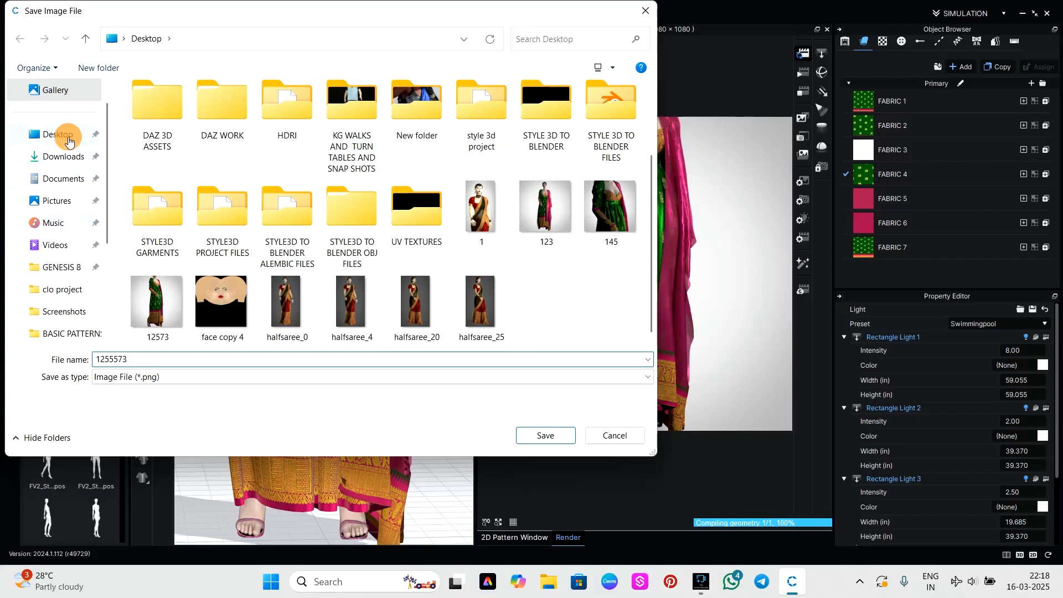
pyautogui.click(542, 432)
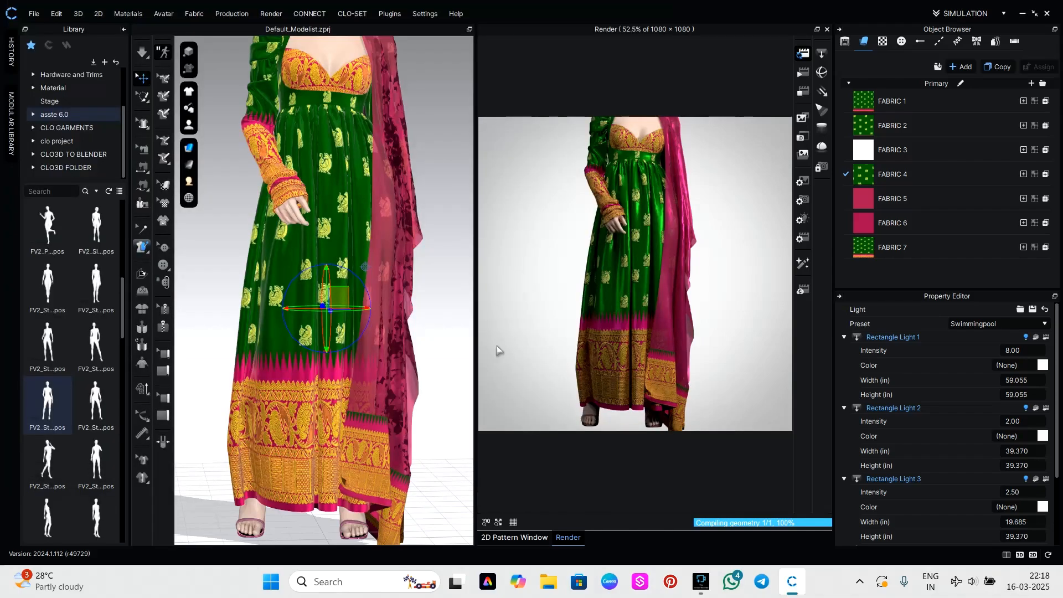
# Close the render window and frame the gown and dupatta from the front in the 3D garment window.
pyautogui.click(829, 28)
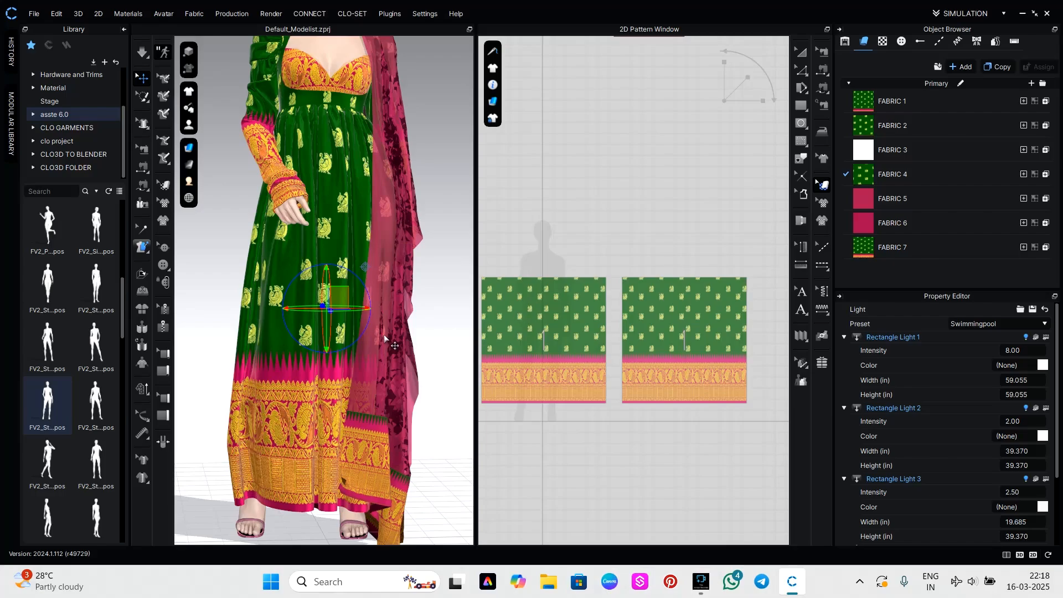
pyautogui.scroll(-1, 382, 332)
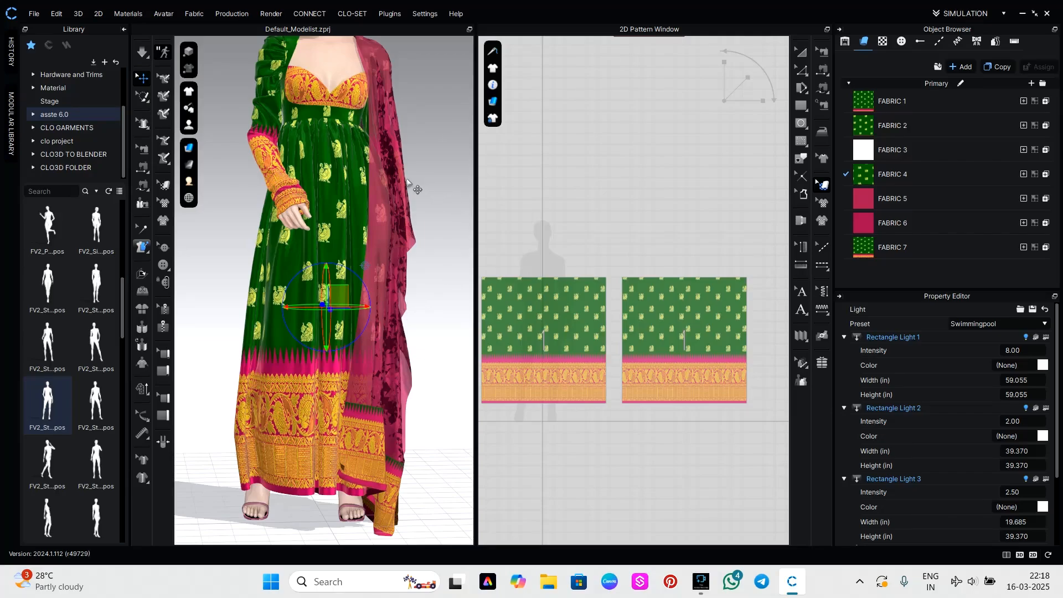
pyautogui.scroll(1, 414, 188)
pyautogui.moveTo(437, 197); pyautogui.dragTo(440, 205, button='middle')
pyautogui.moveTo(441, 209)
pyautogui.mouseDown(button='right')
pyautogui.moveTo(322, 223)
pyautogui.moveTo(430, 210)
pyautogui.mouseUp(button='right')
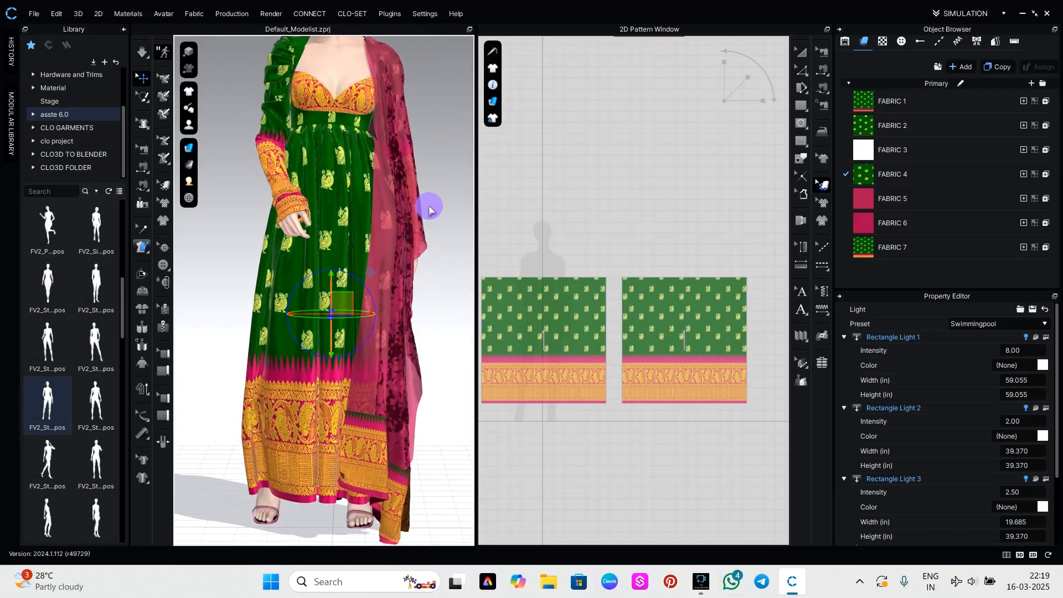
pyautogui.moveTo(420, 181); pyautogui.dragTo(422, 204, button='middle')
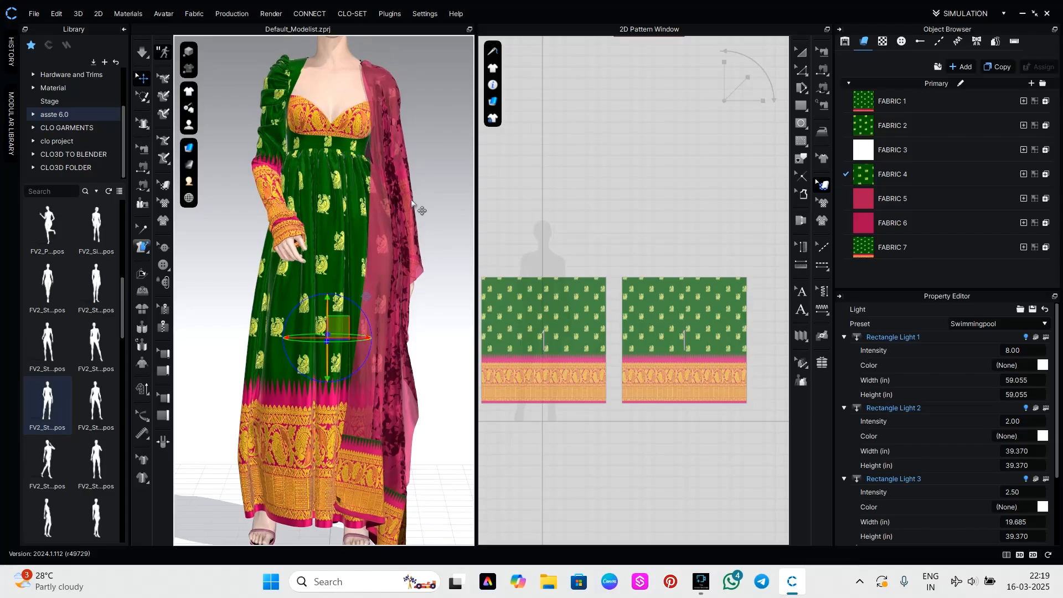
pyautogui.moveTo(429, 204)
pyautogui.mouseDown(button='right')
pyautogui.moveTo(404, 204)
pyautogui.moveTo(444, 205)
pyautogui.mouseUp(button='right')
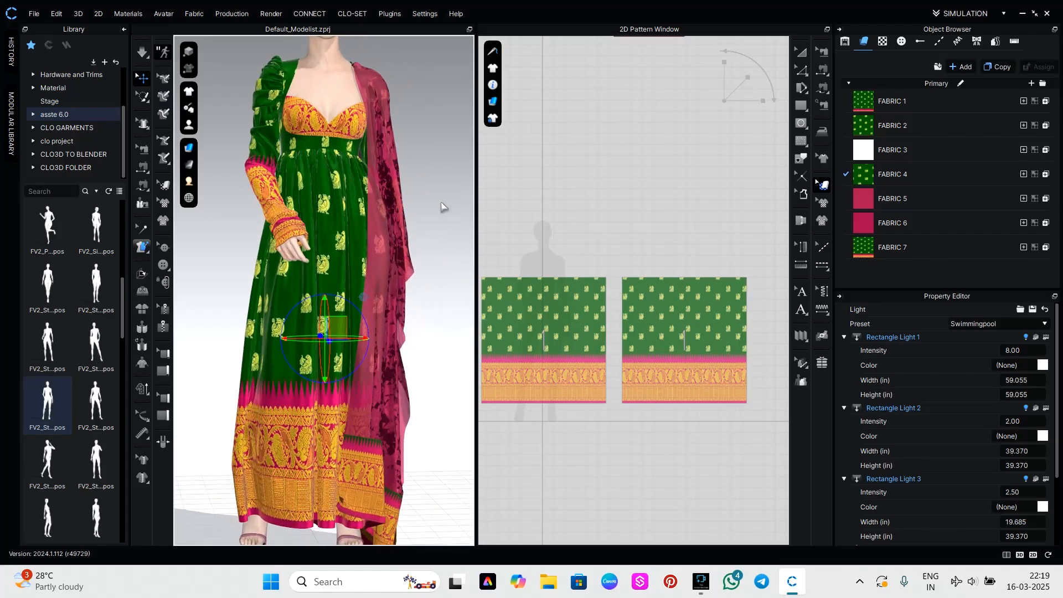